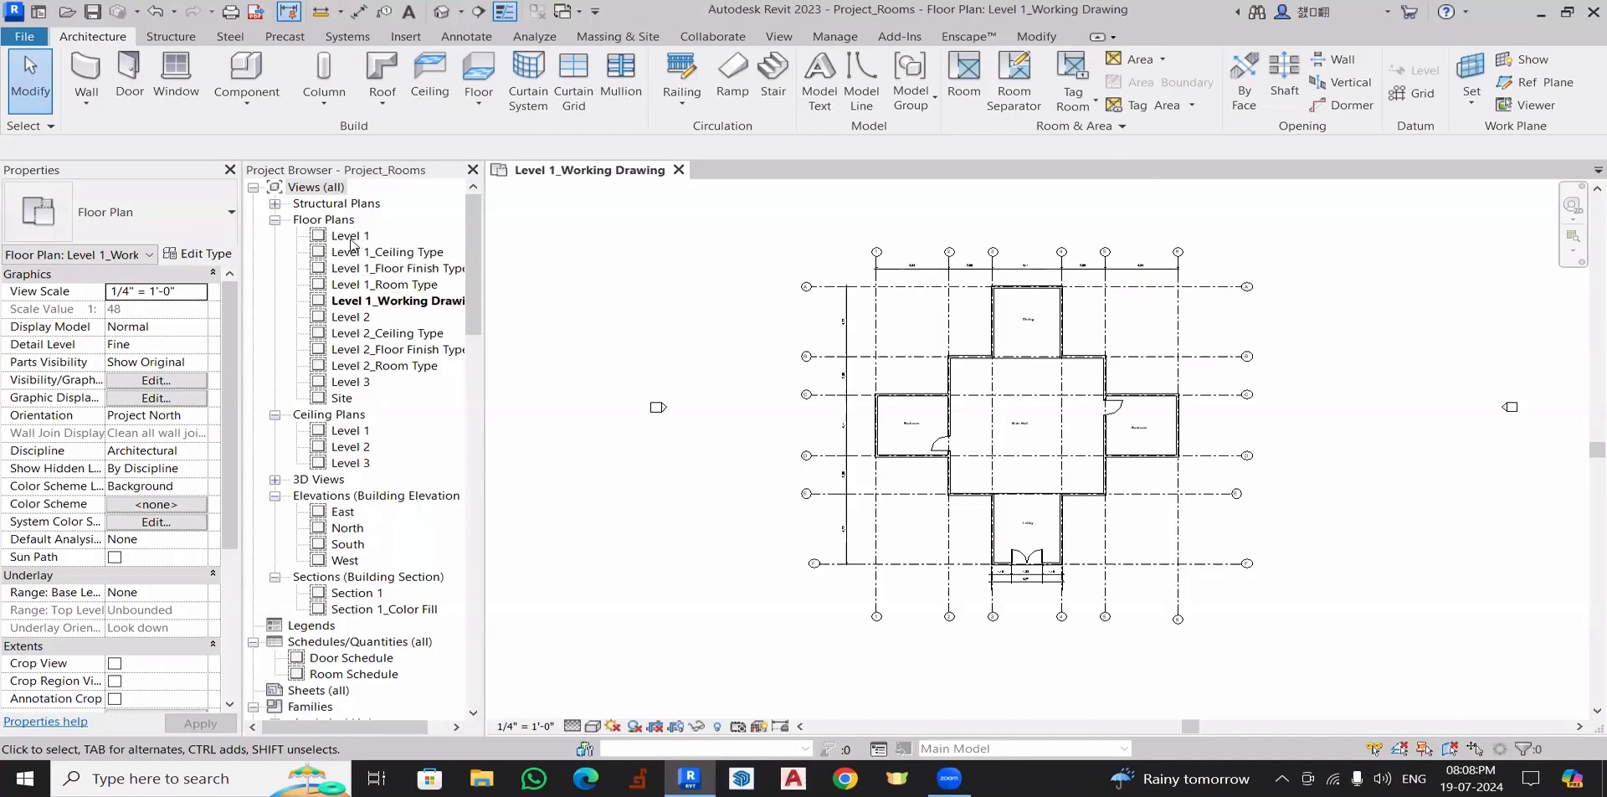
- Open the Level 1 plan and its working drawing, floor finish type, ceiling type and room type views for review
double_click(354, 236)
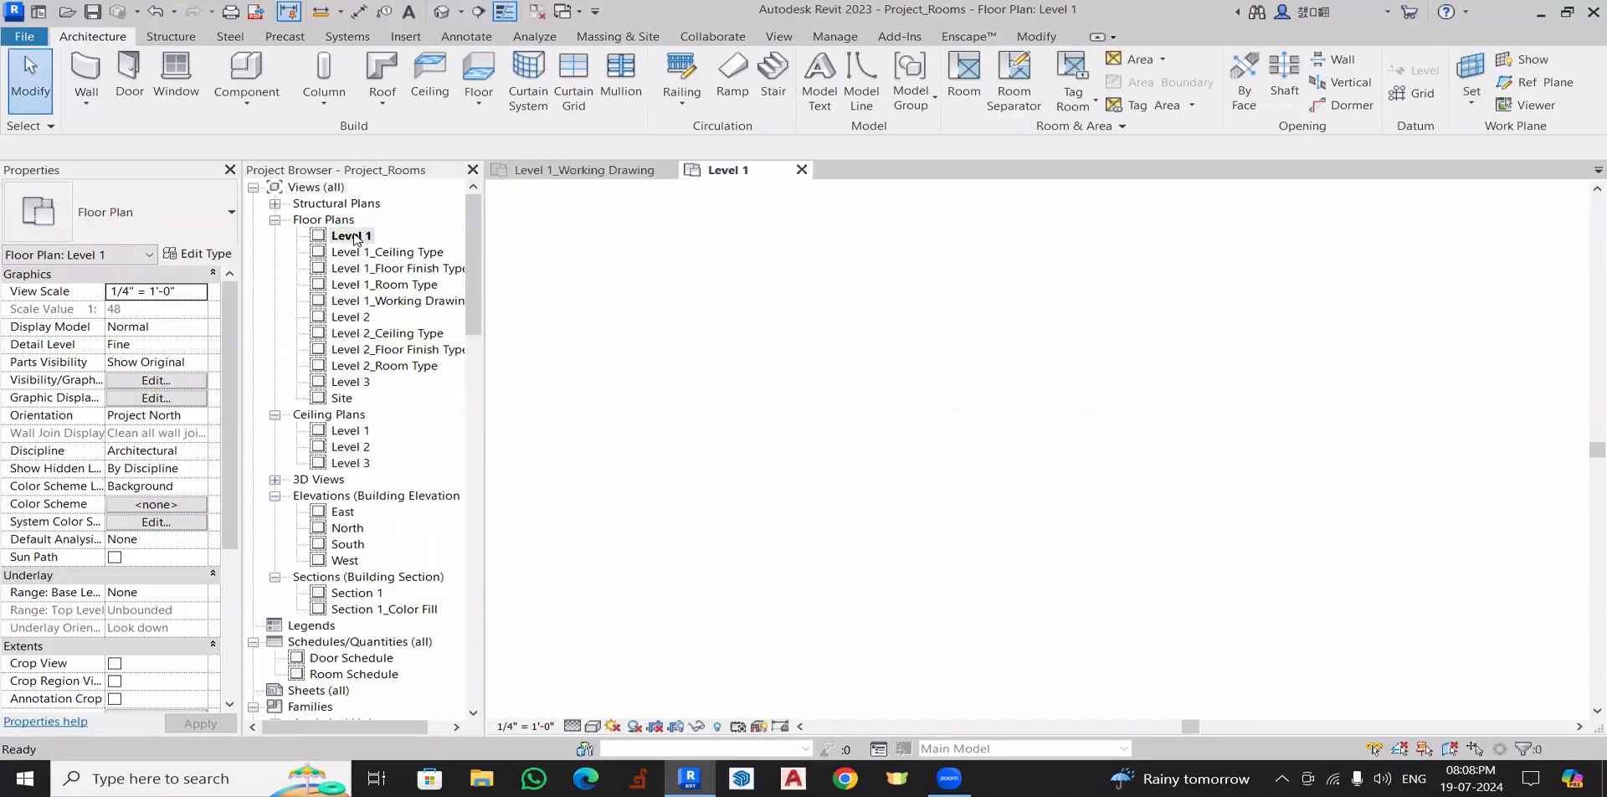
scroll(918, 274, "up", 3)
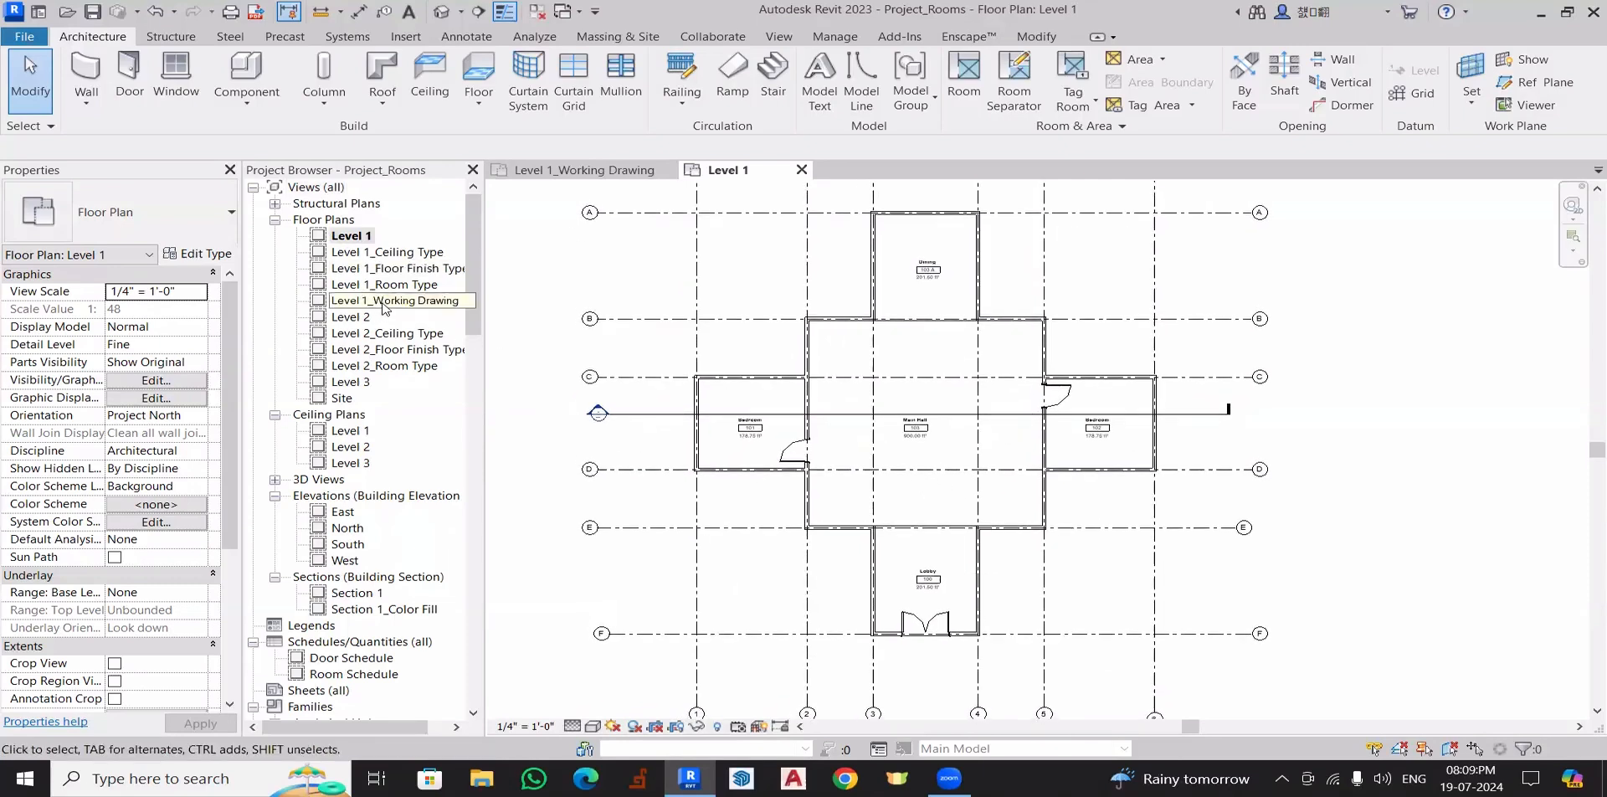
double_click(385, 303)
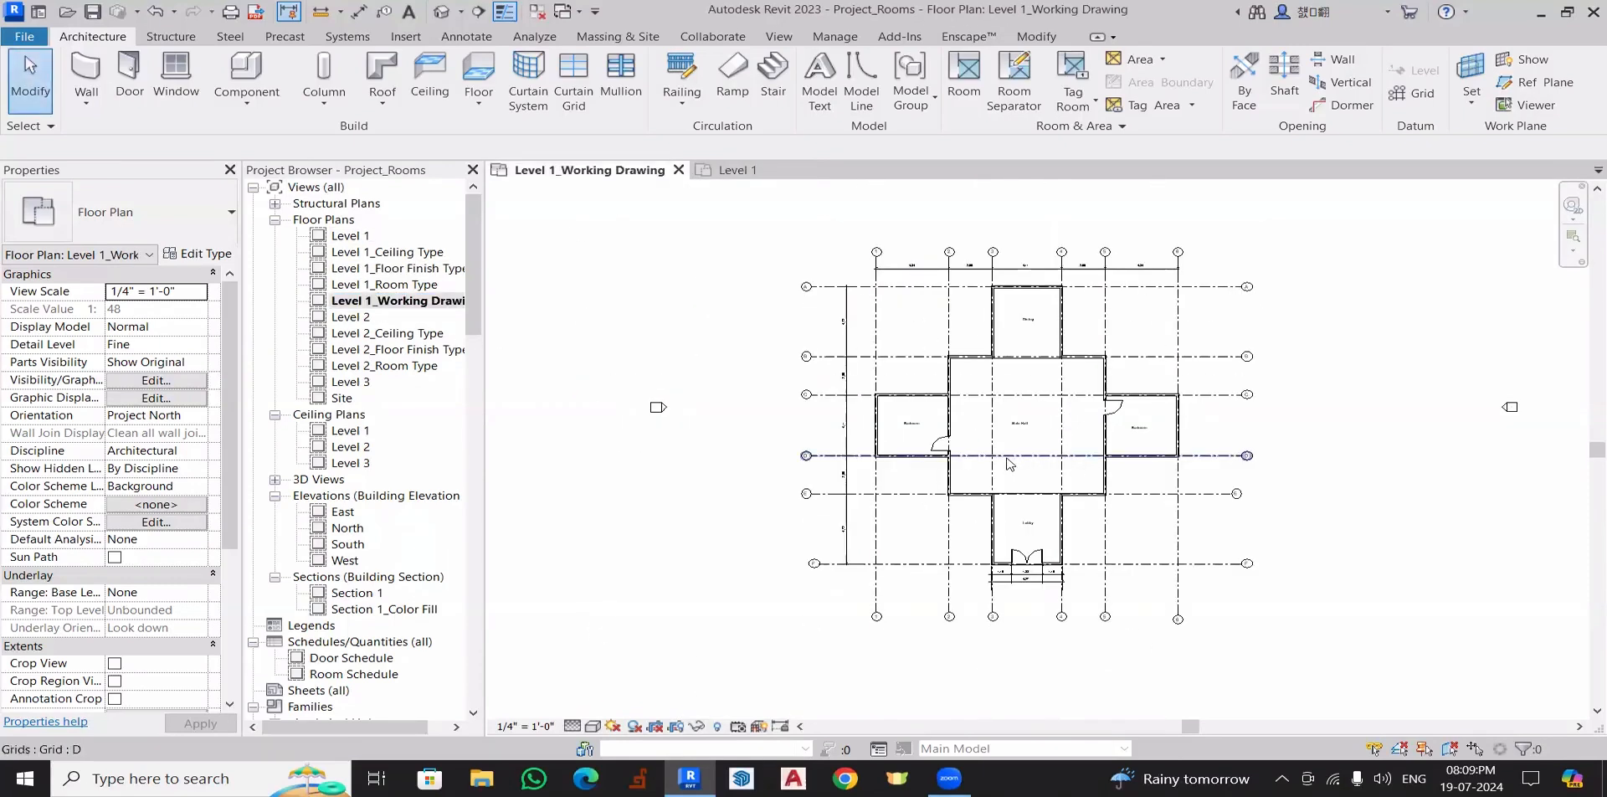
left_click(395, 270)
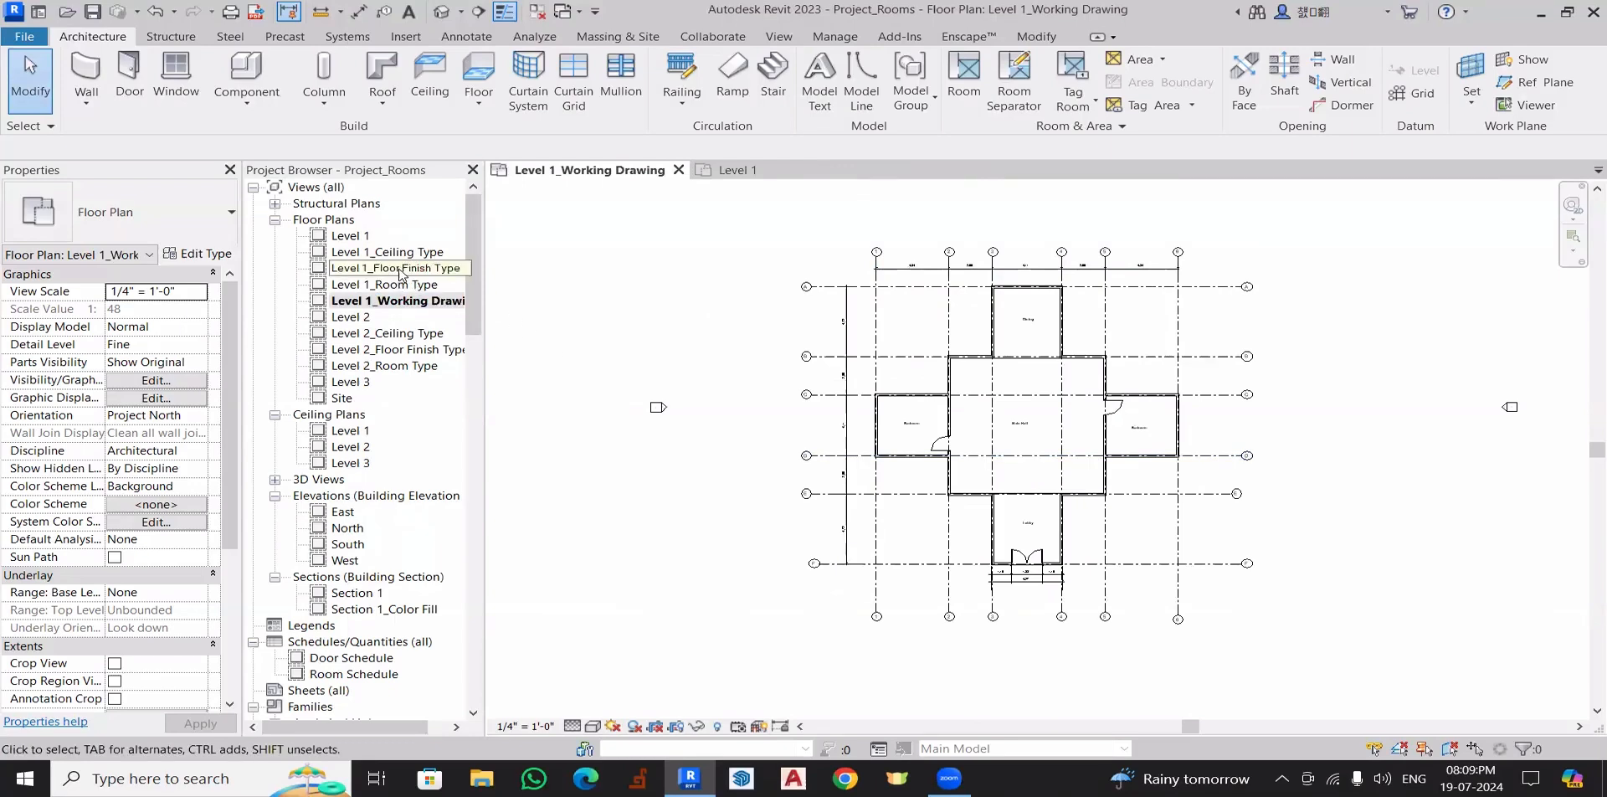
double_click(435, 274)
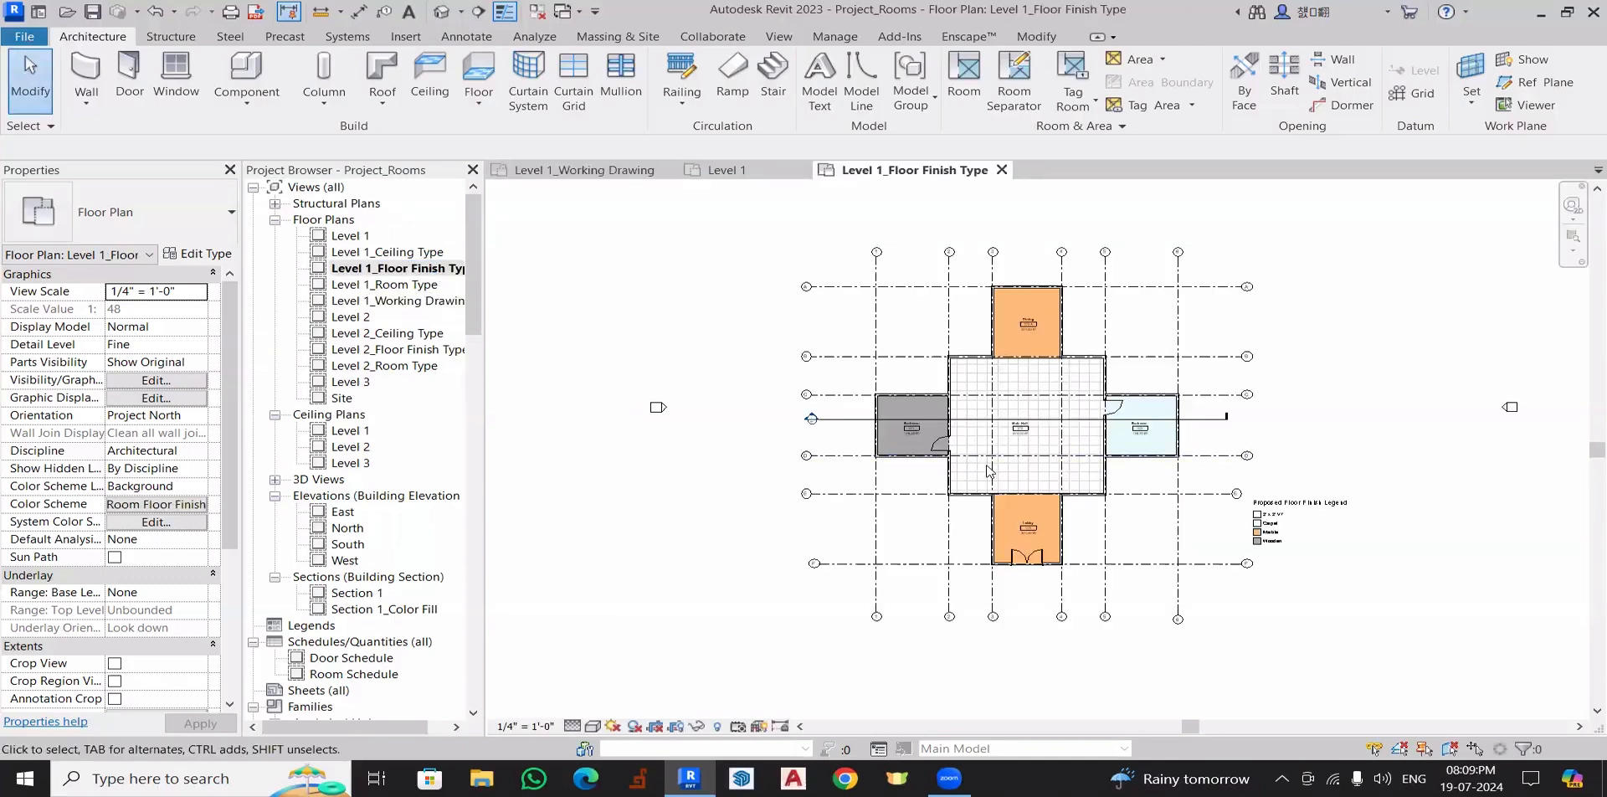
left_click(418, 270)
double_click(412, 253)
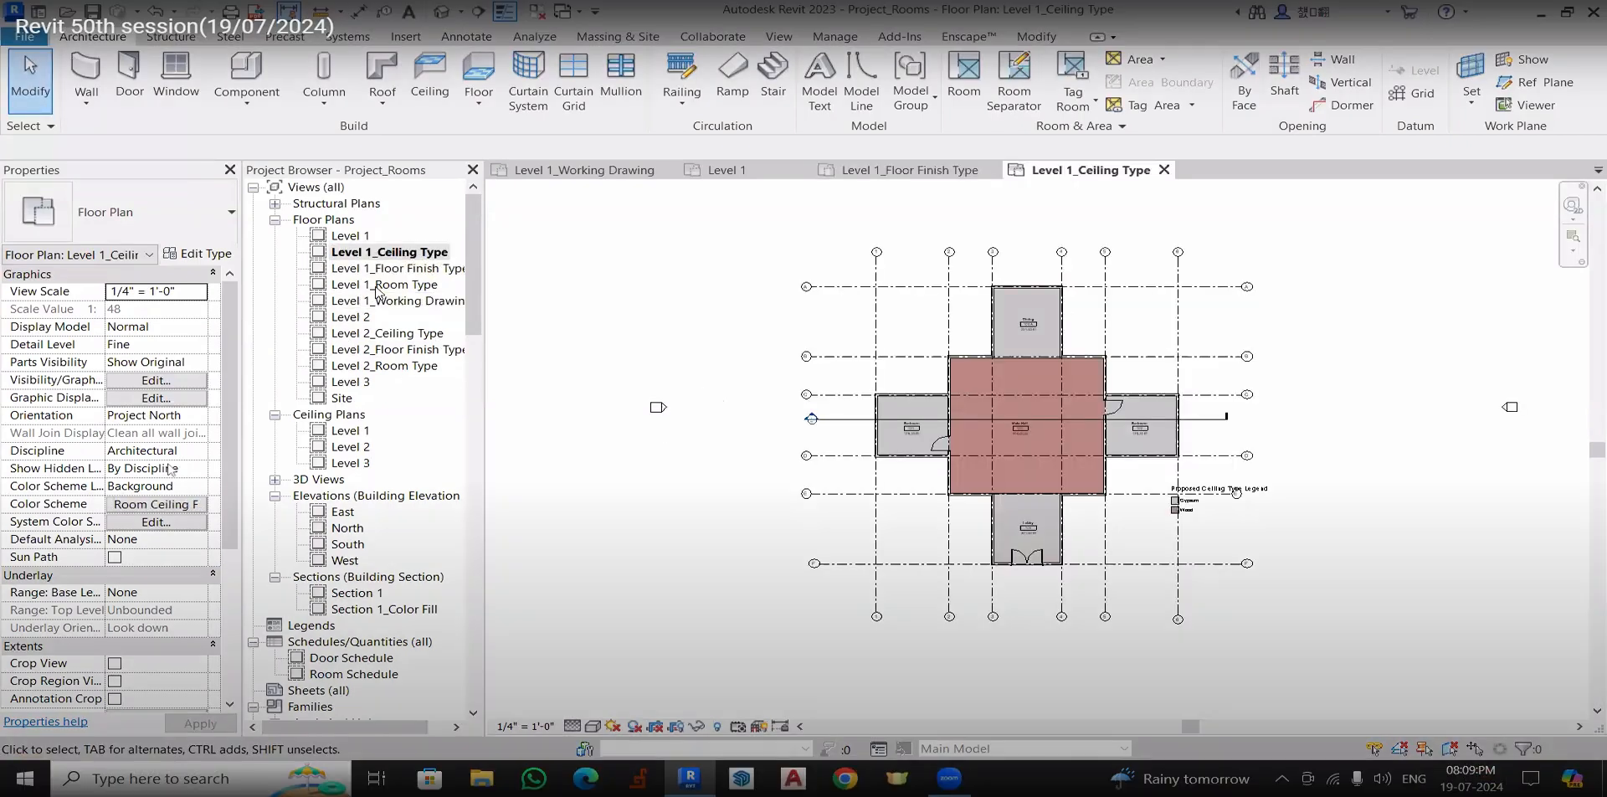
double_click(387, 285)
left_click(1424, 720)
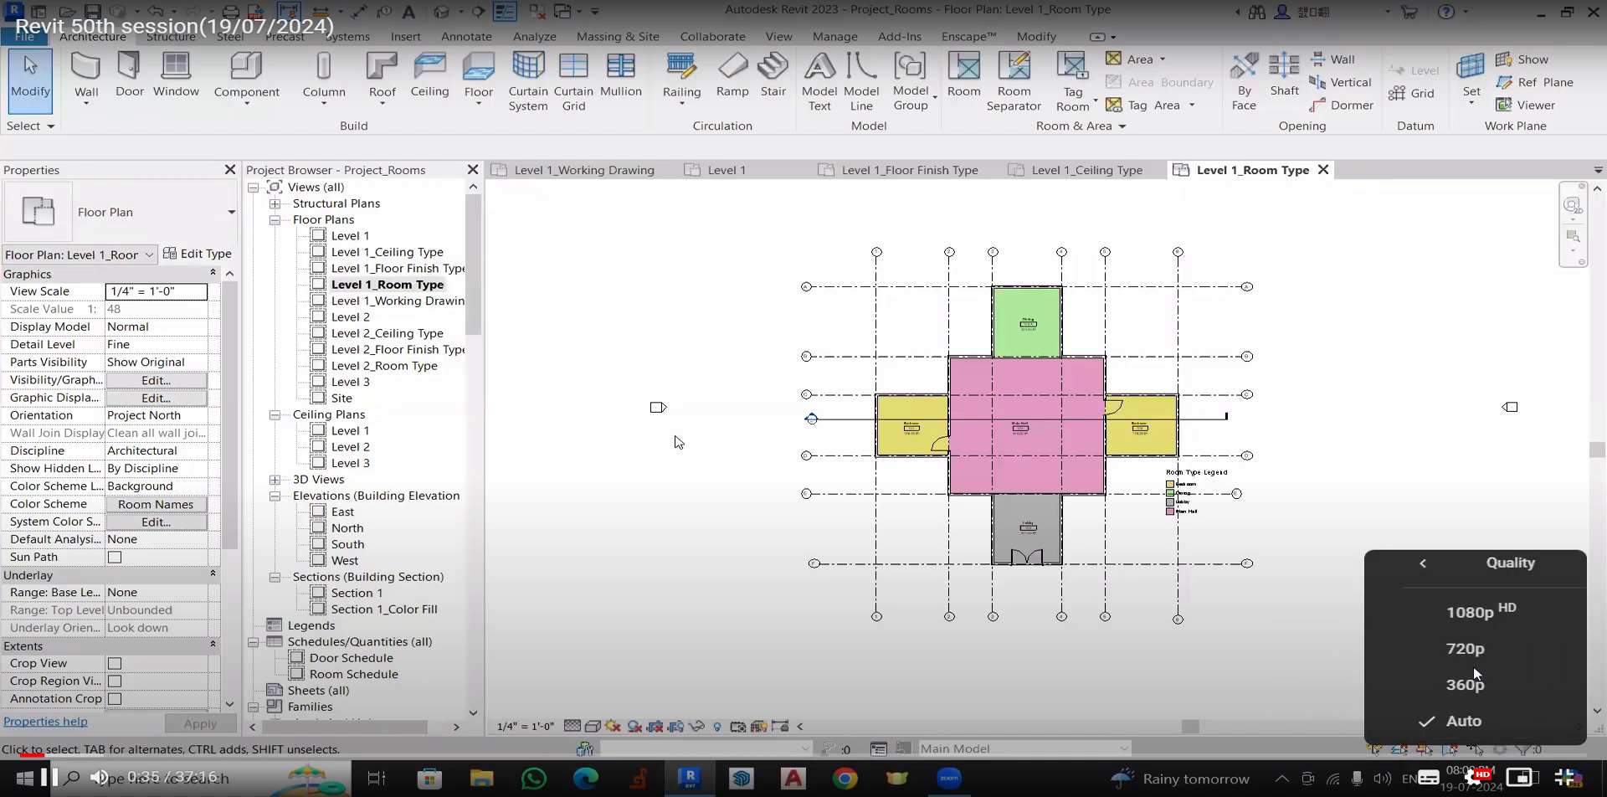
left_click(1471, 707)
- Open the Level 2 plan and its room type, floor finish type and ceiling type views for review
double_click(353, 318)
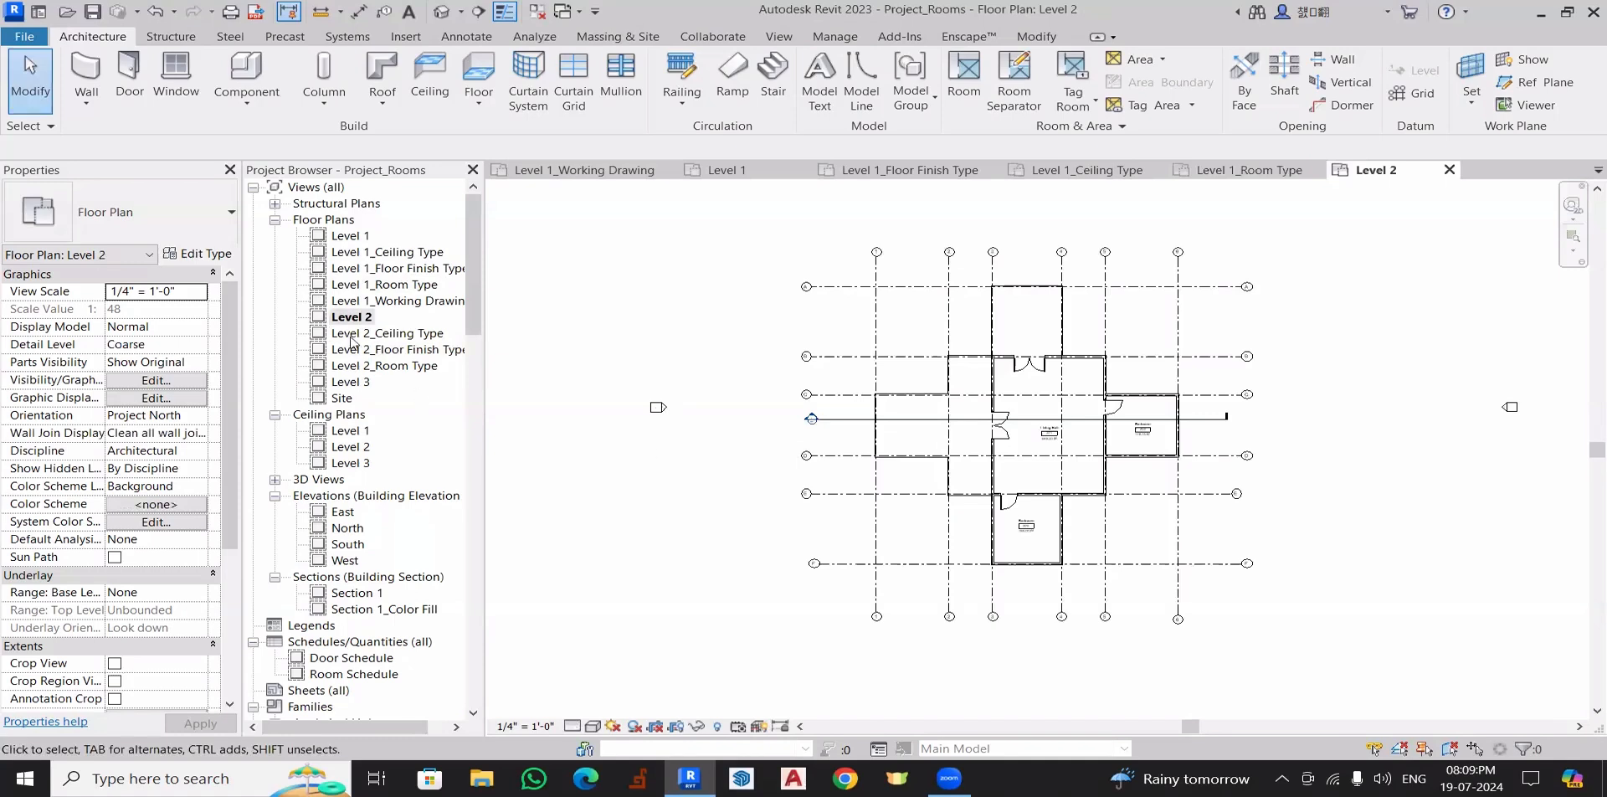
left_click(375, 366)
double_click(375, 366)
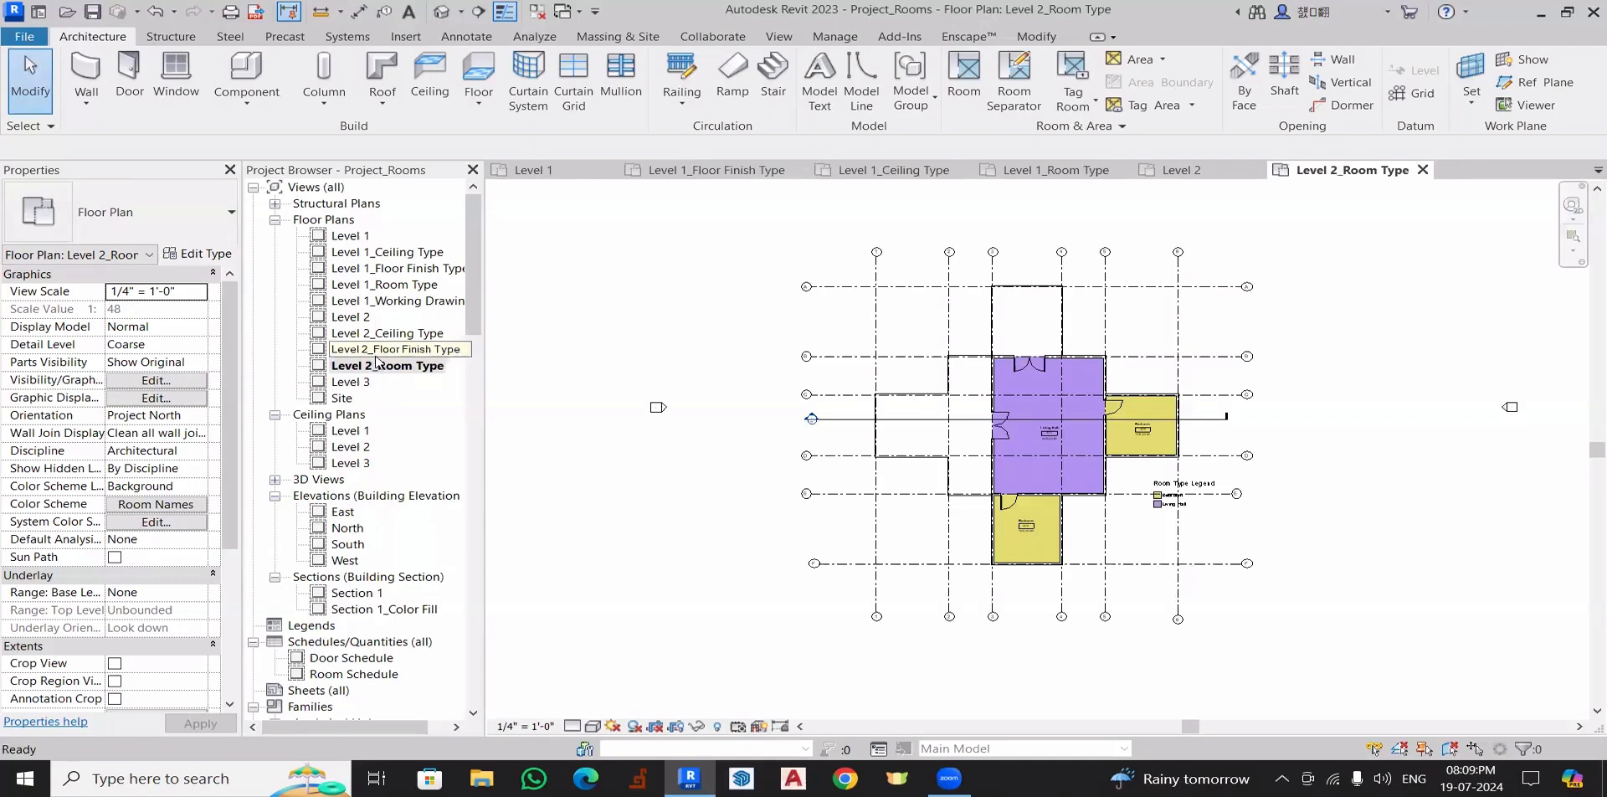
double_click(376, 356)
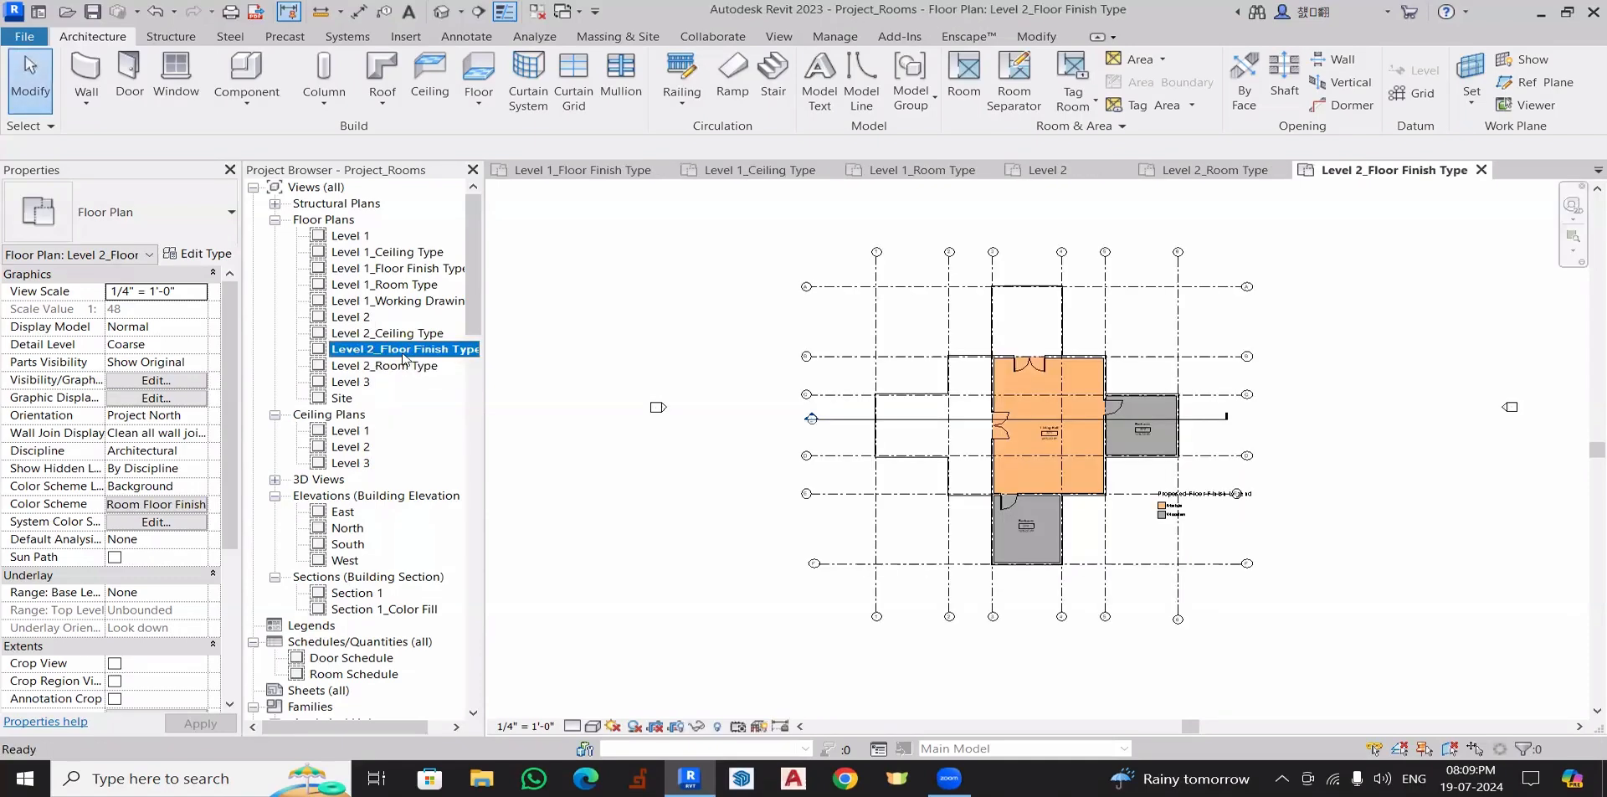
double_click(390, 334)
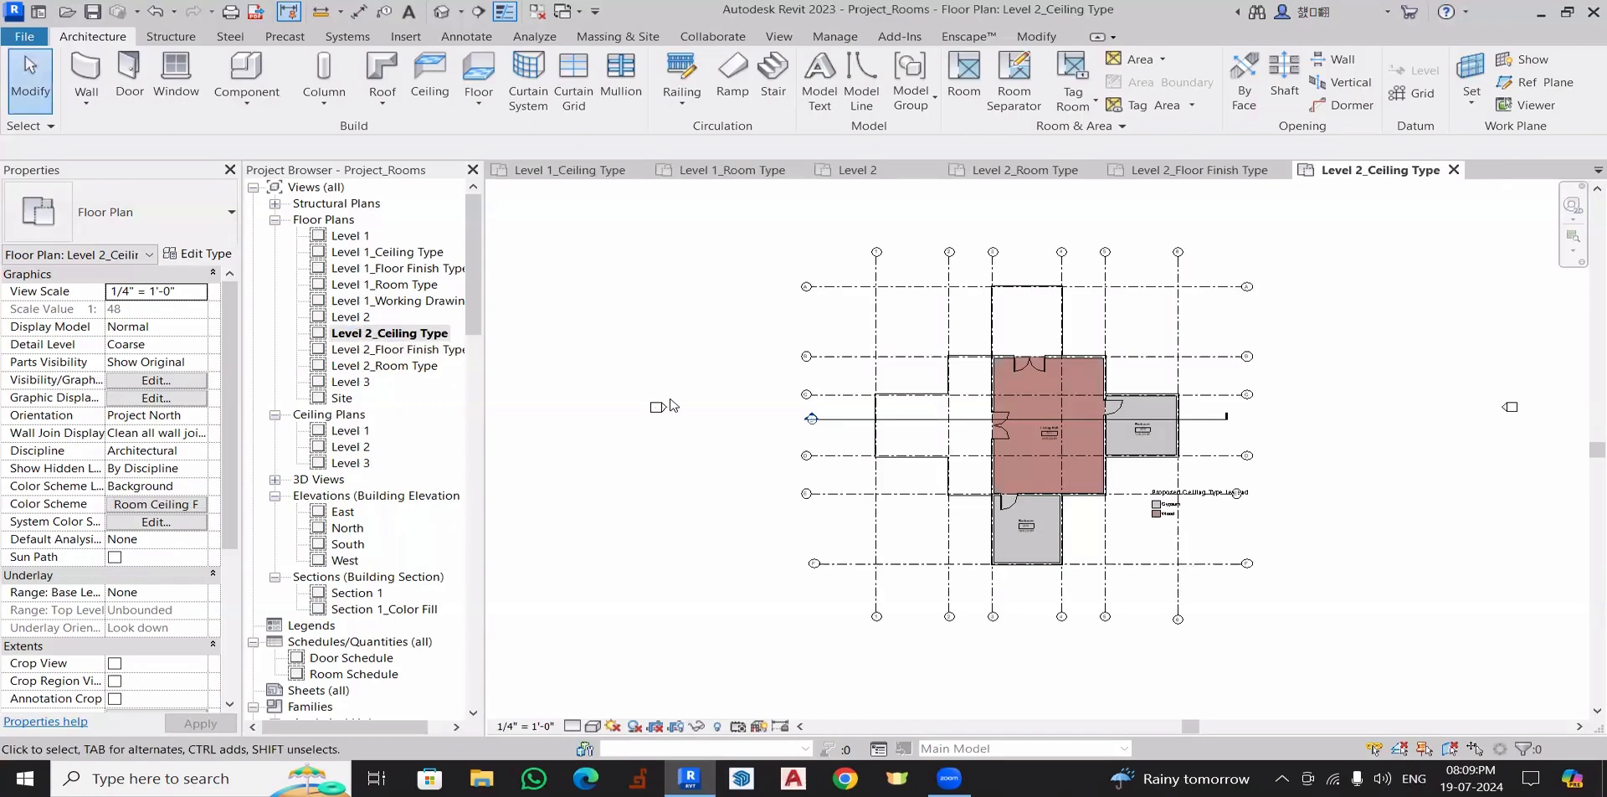
- Expand the 3D views category and review the Section 1 and Section 1_Color Fill views
scroll(355, 408, "down", 3)
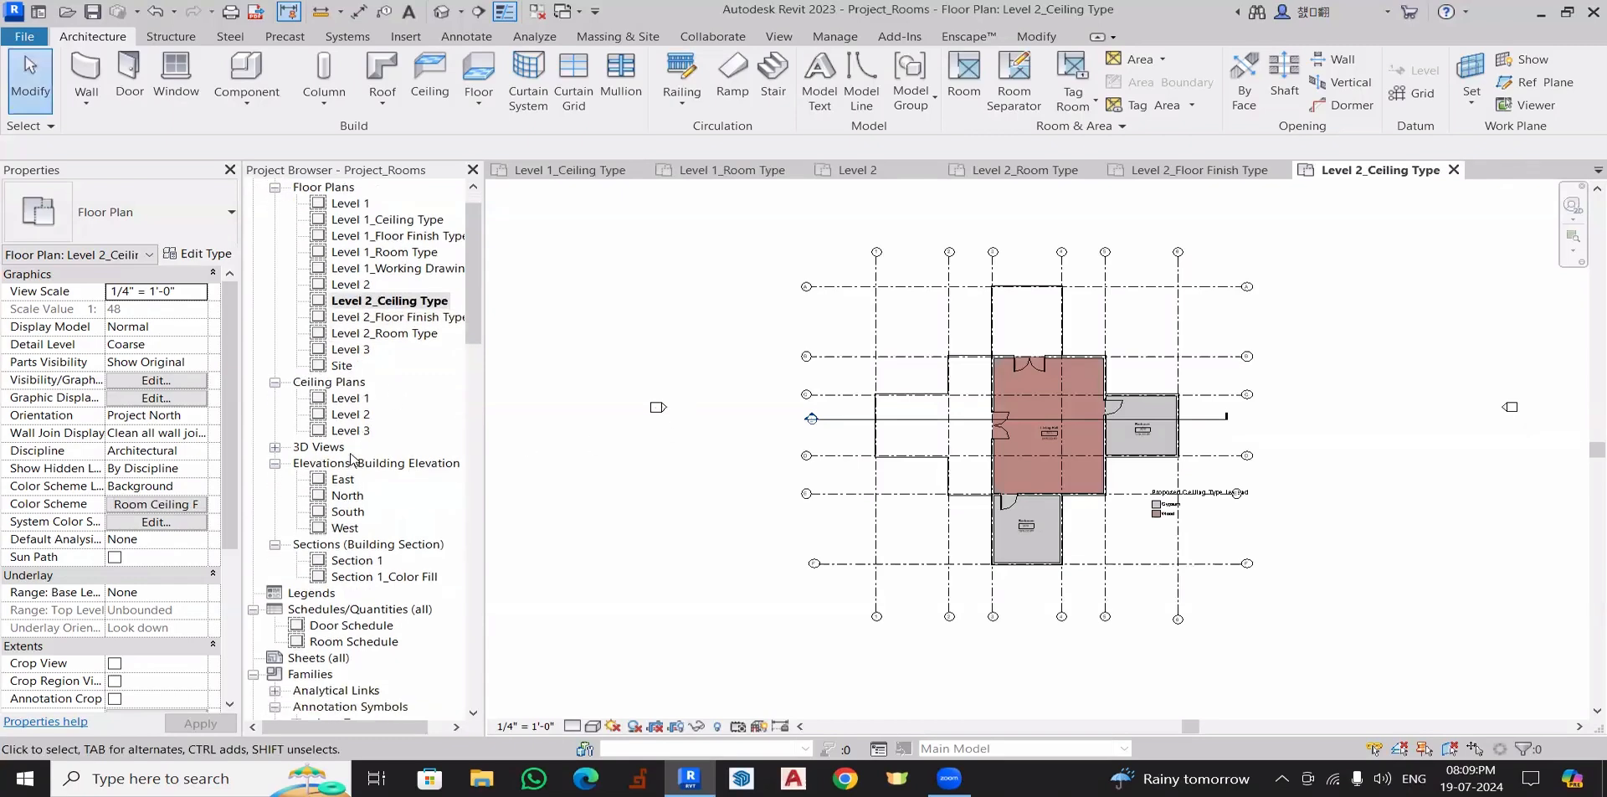
left_click(275, 431)
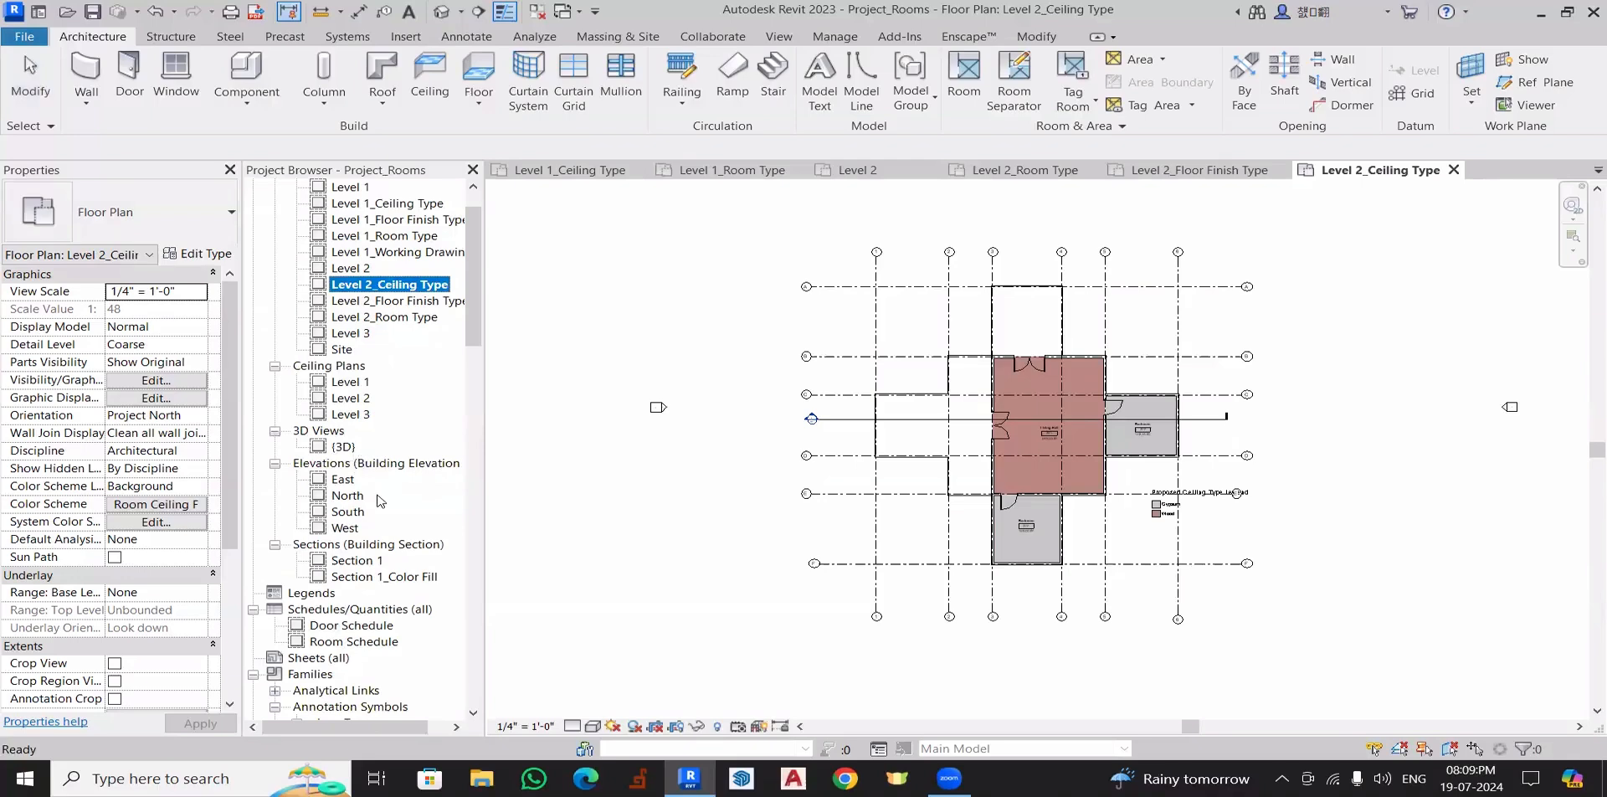
scroll(377, 501, "down", 3)
left_click(356, 513)
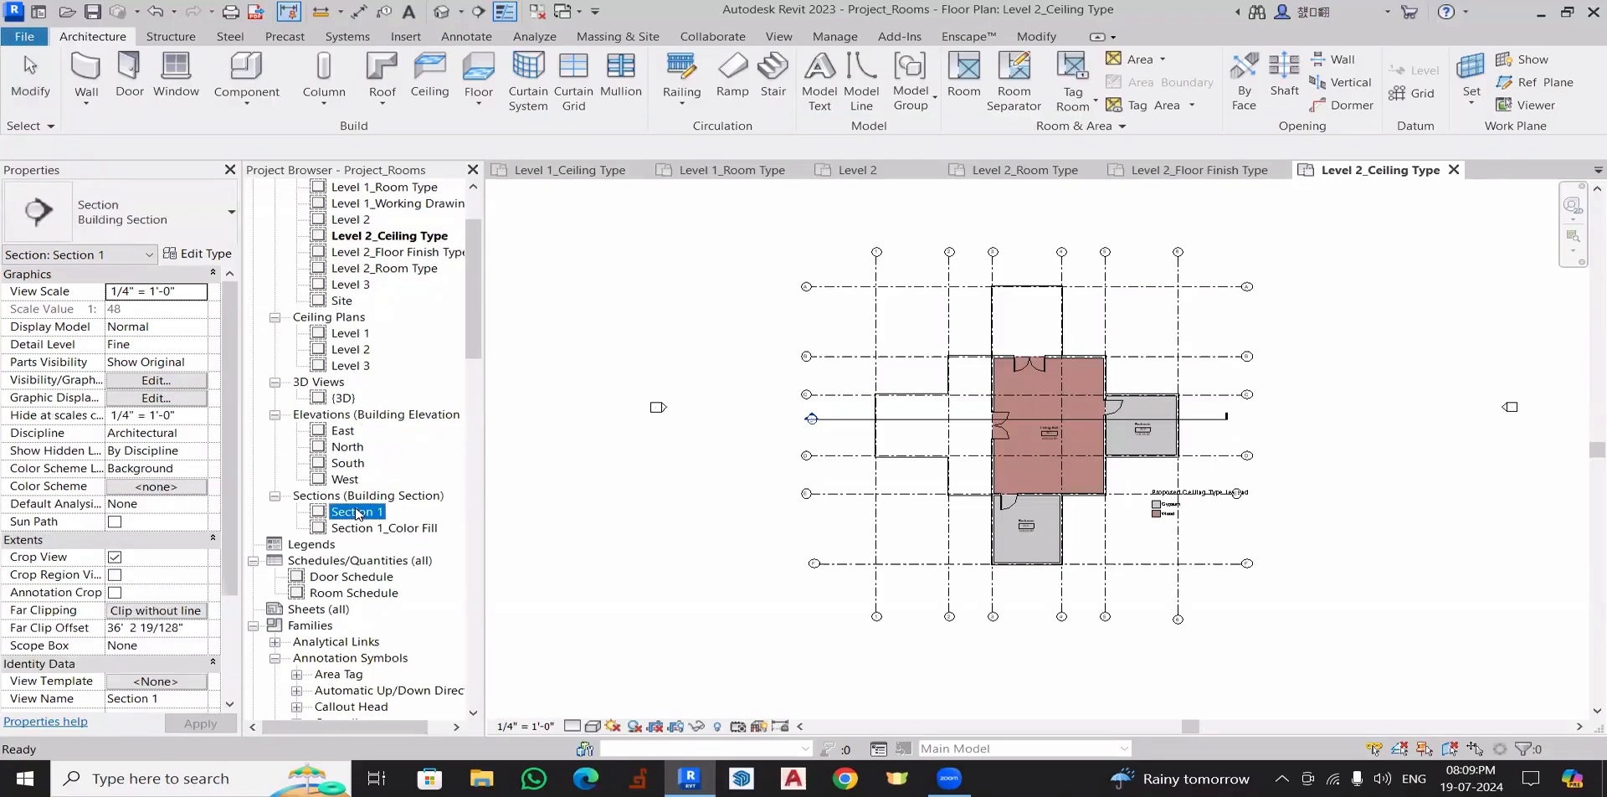
double_click(357, 513)
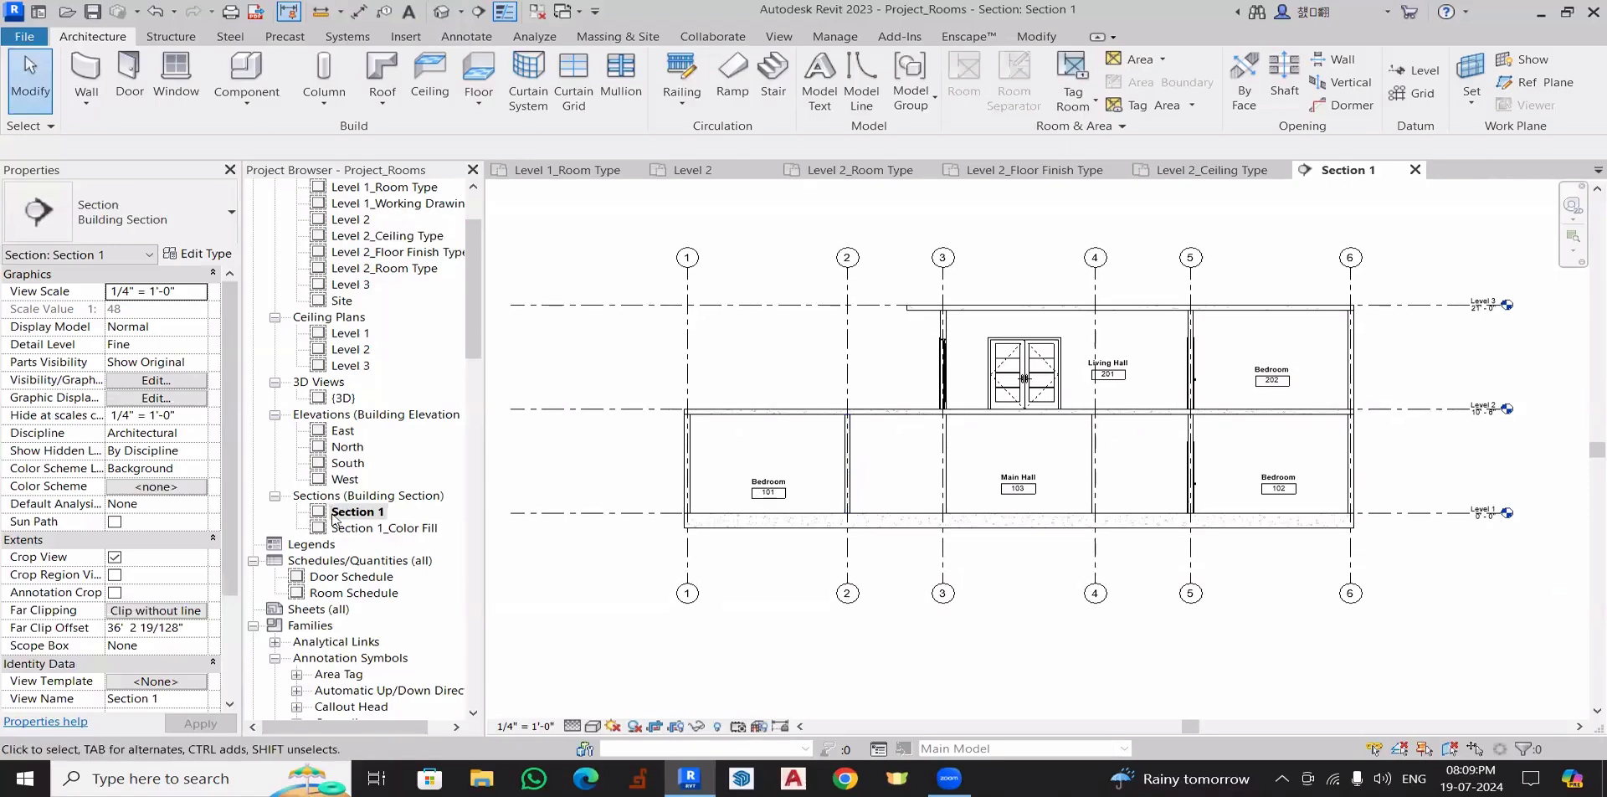
double_click(381, 529)
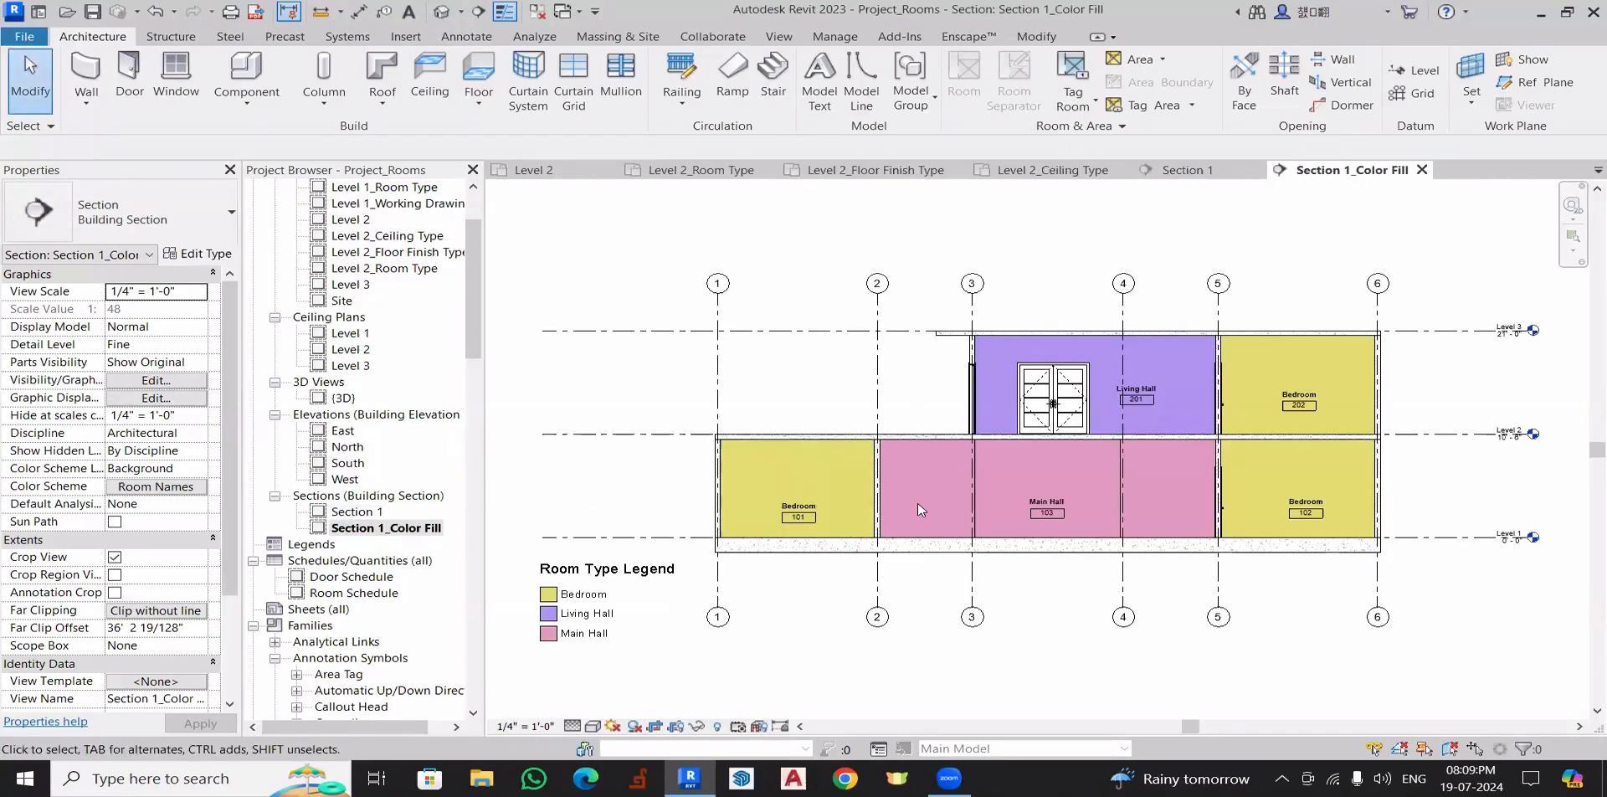
- Open the Door Schedule and the Room Schedule and examine their contents
scroll(376, 563, "down", 1)
left_click(366, 564)
double_click(365, 565)
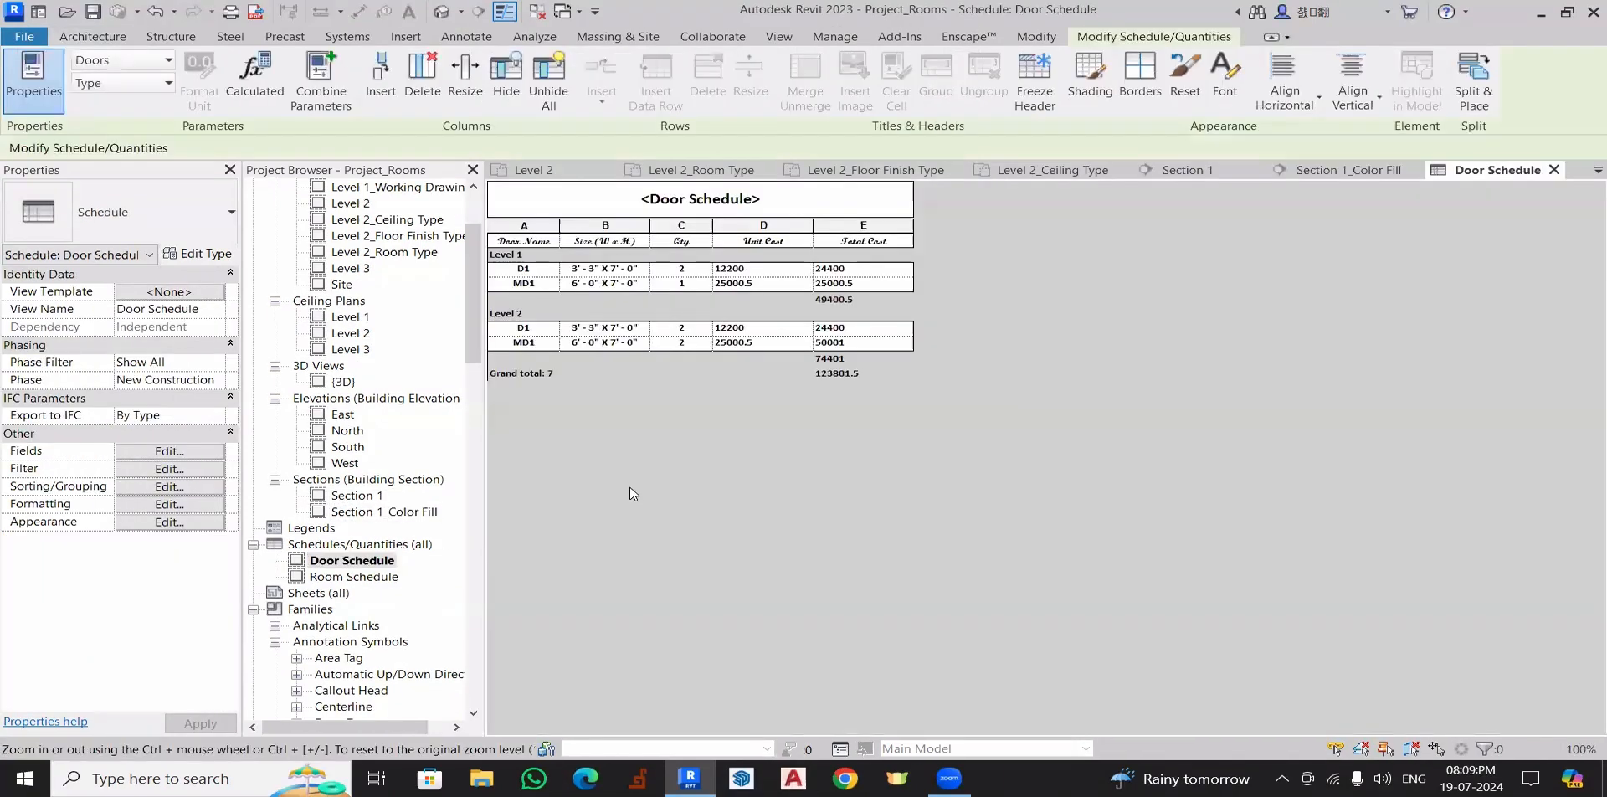
double_click(360, 577)
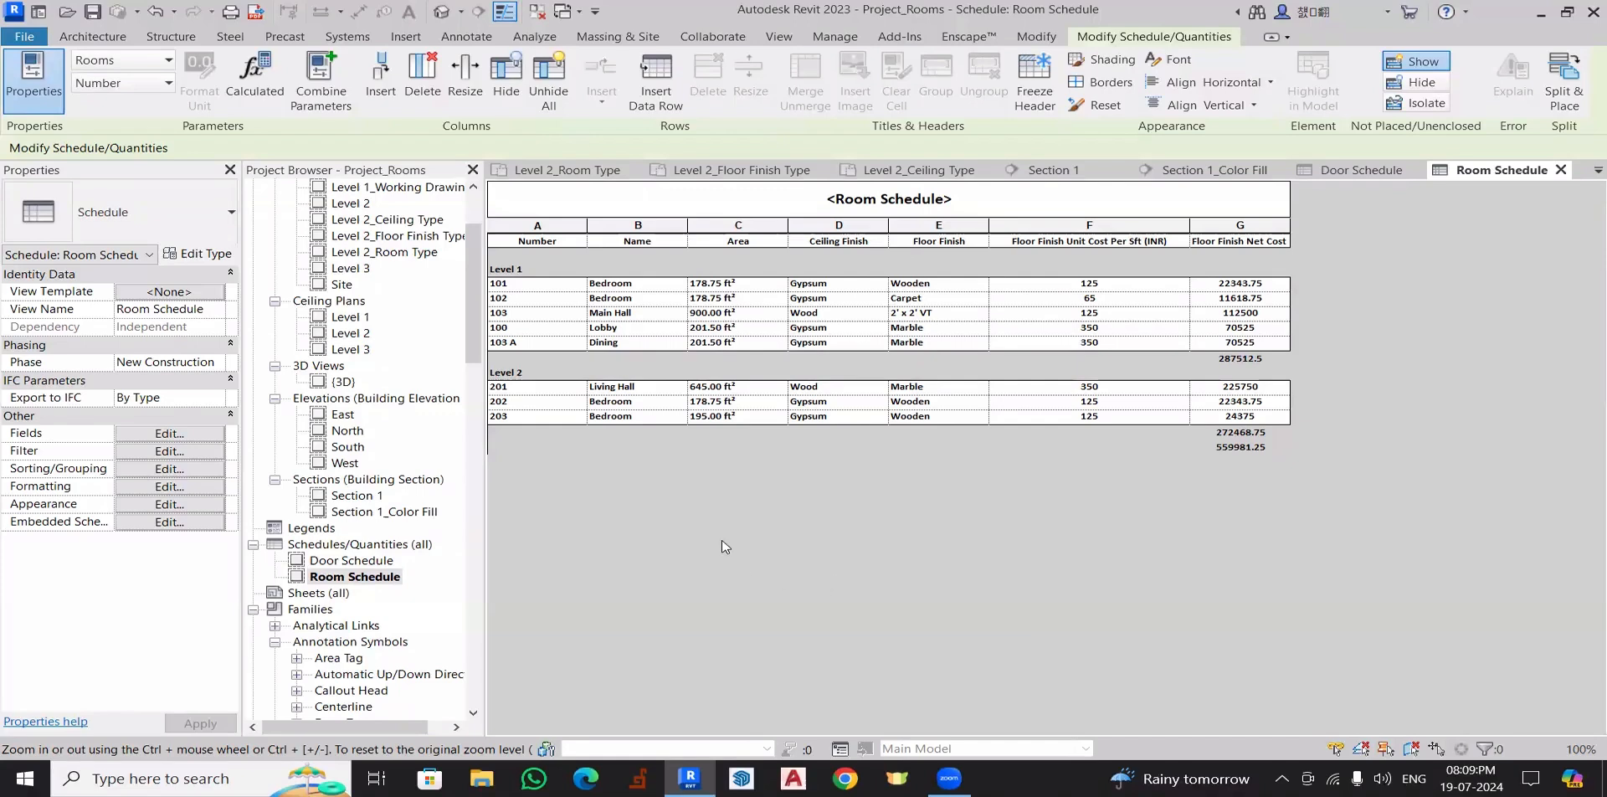
left_click(778, 37)
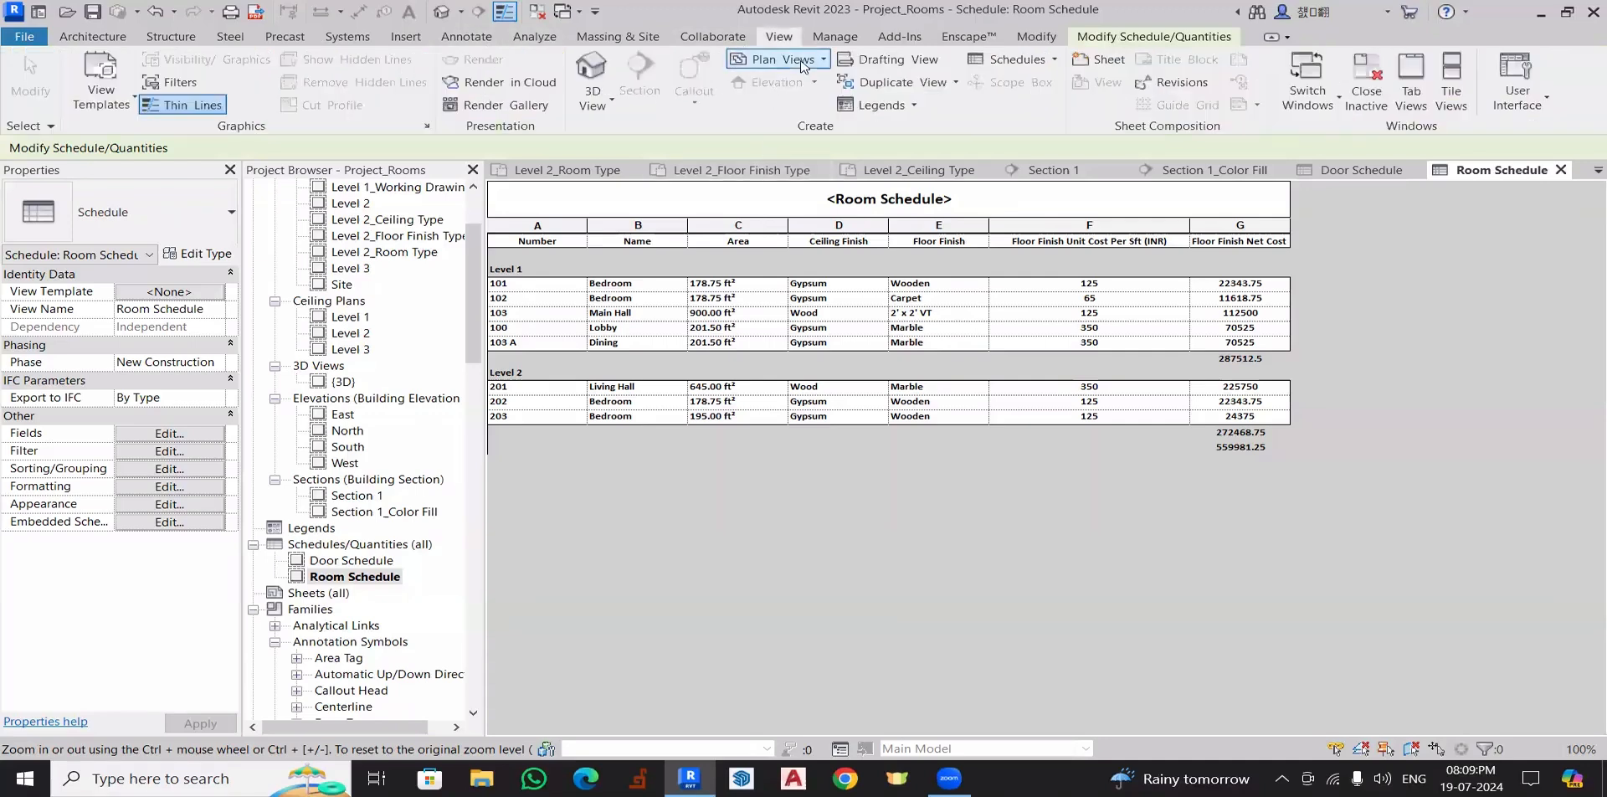
left_click(779, 58)
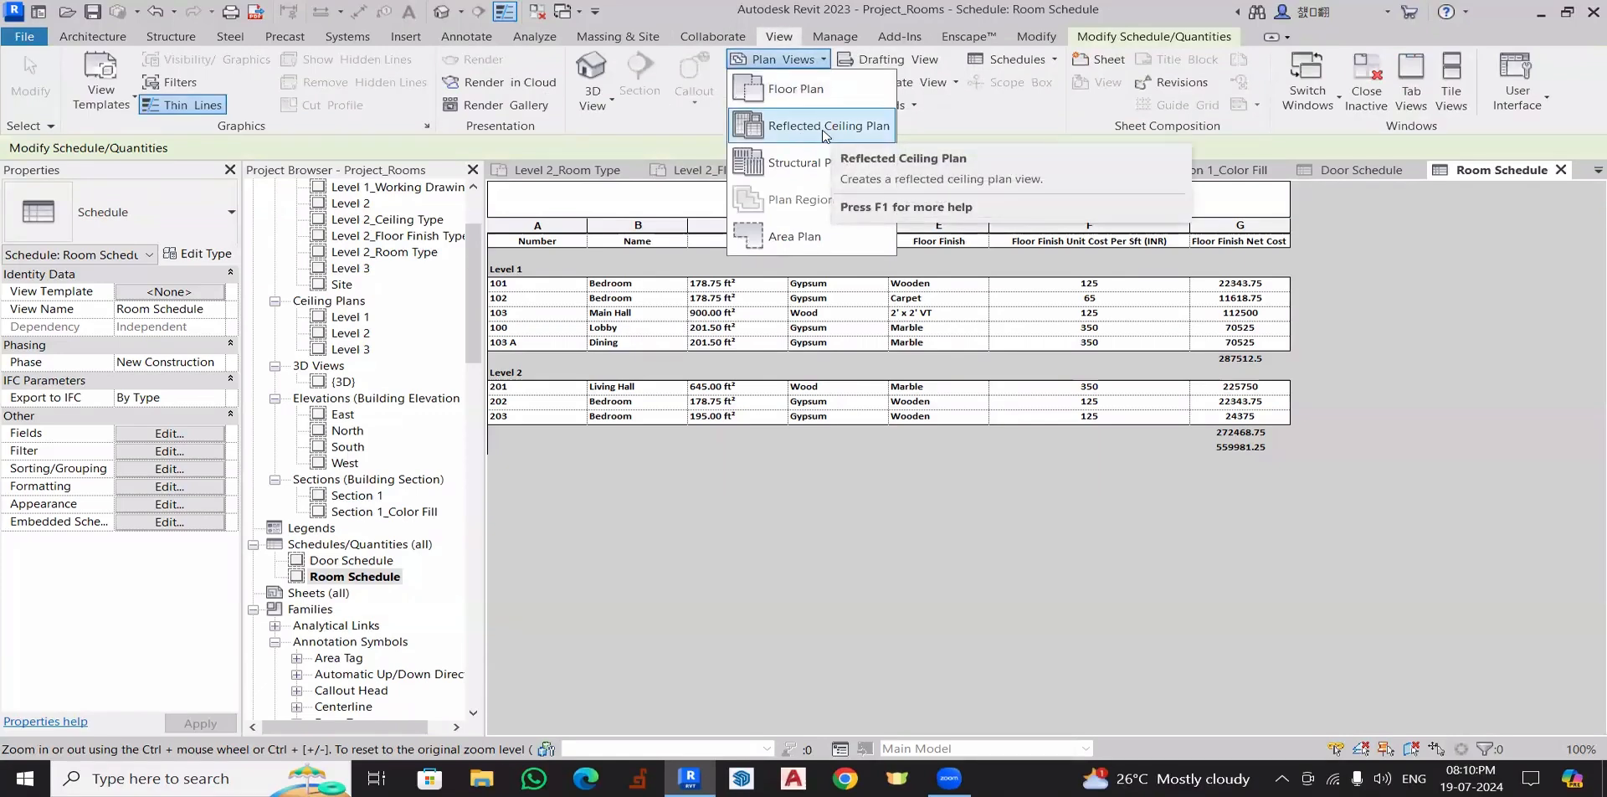
left_click(847, 495)
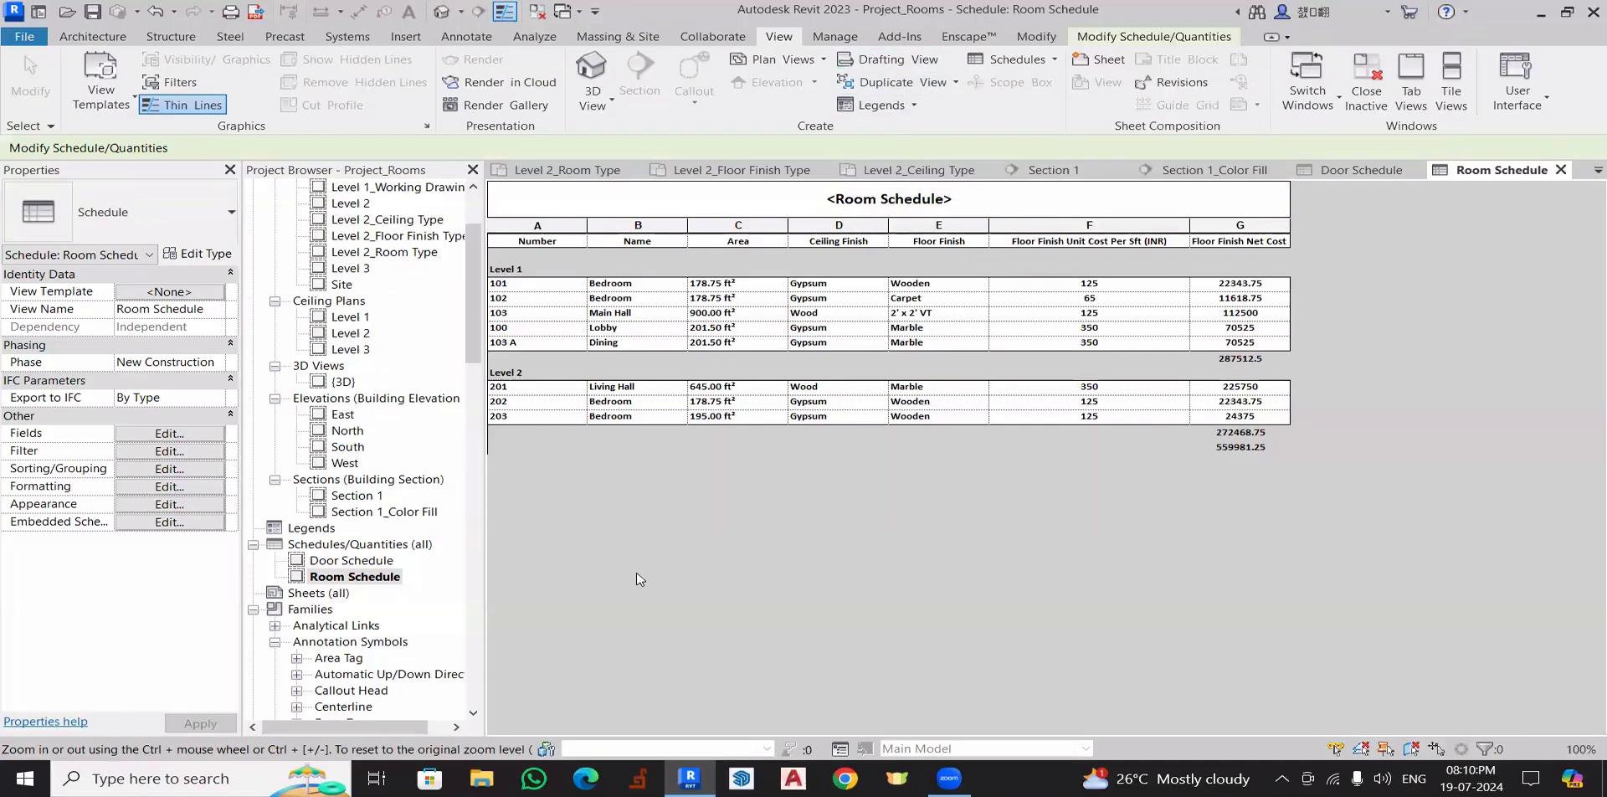
- Open a blank canvas in Paint, and switch back to the Room Schedule in Revit
left_click(200, 778)
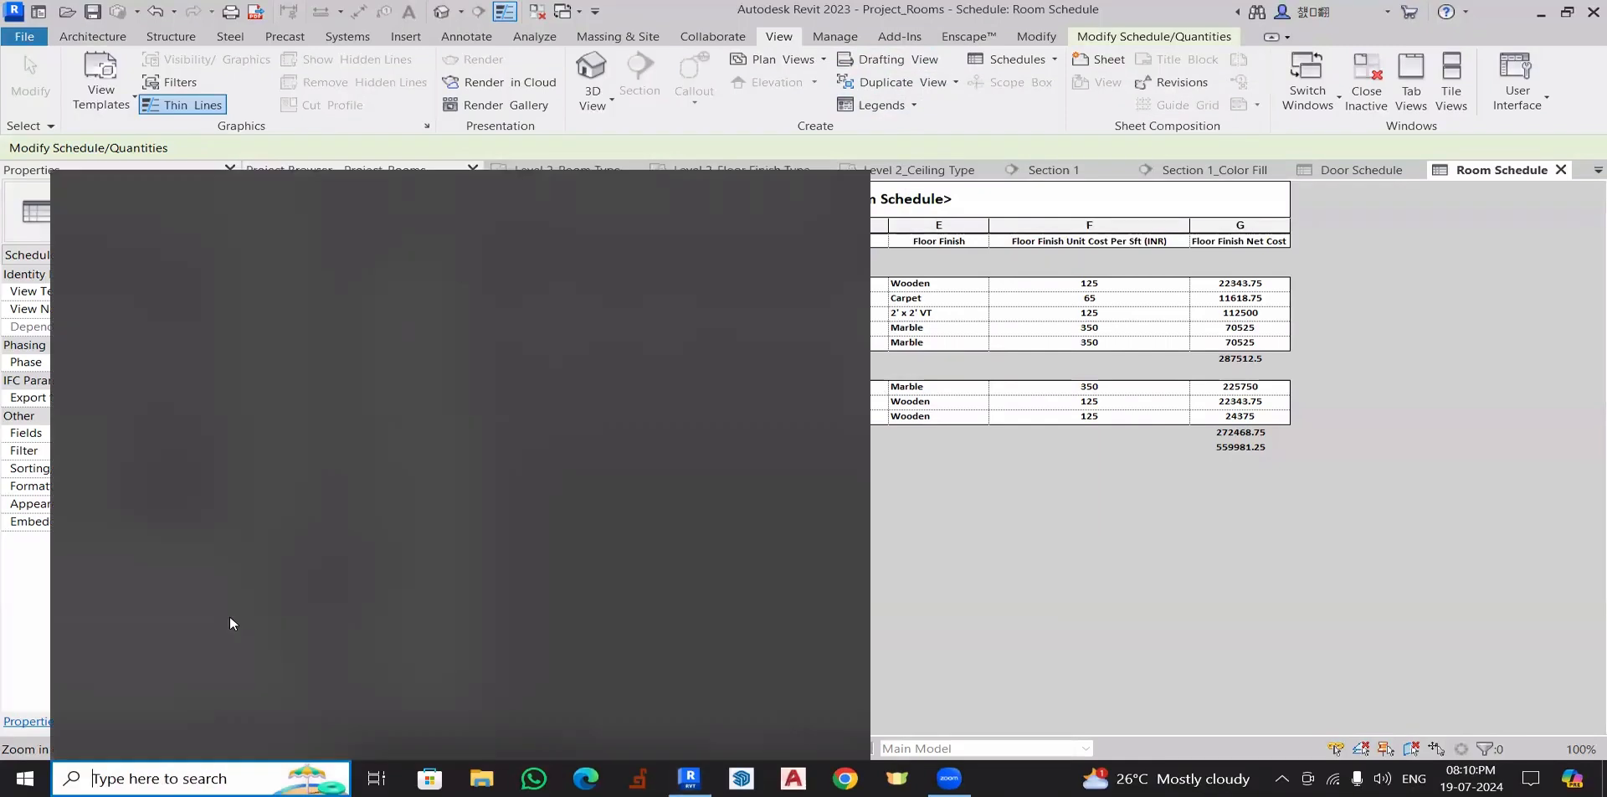
left_click(201, 462)
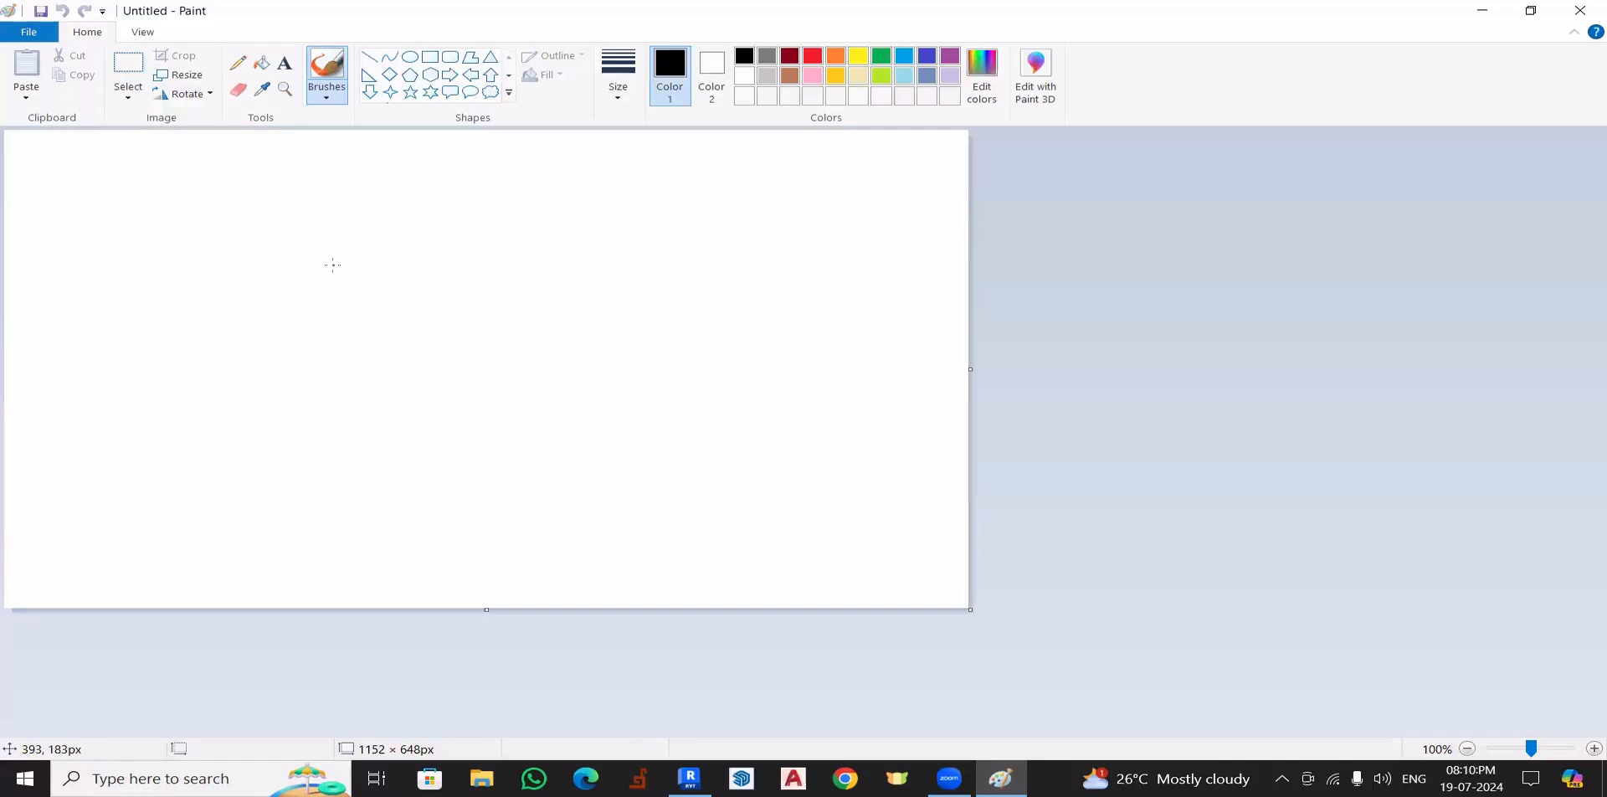
key("alt+Tab")
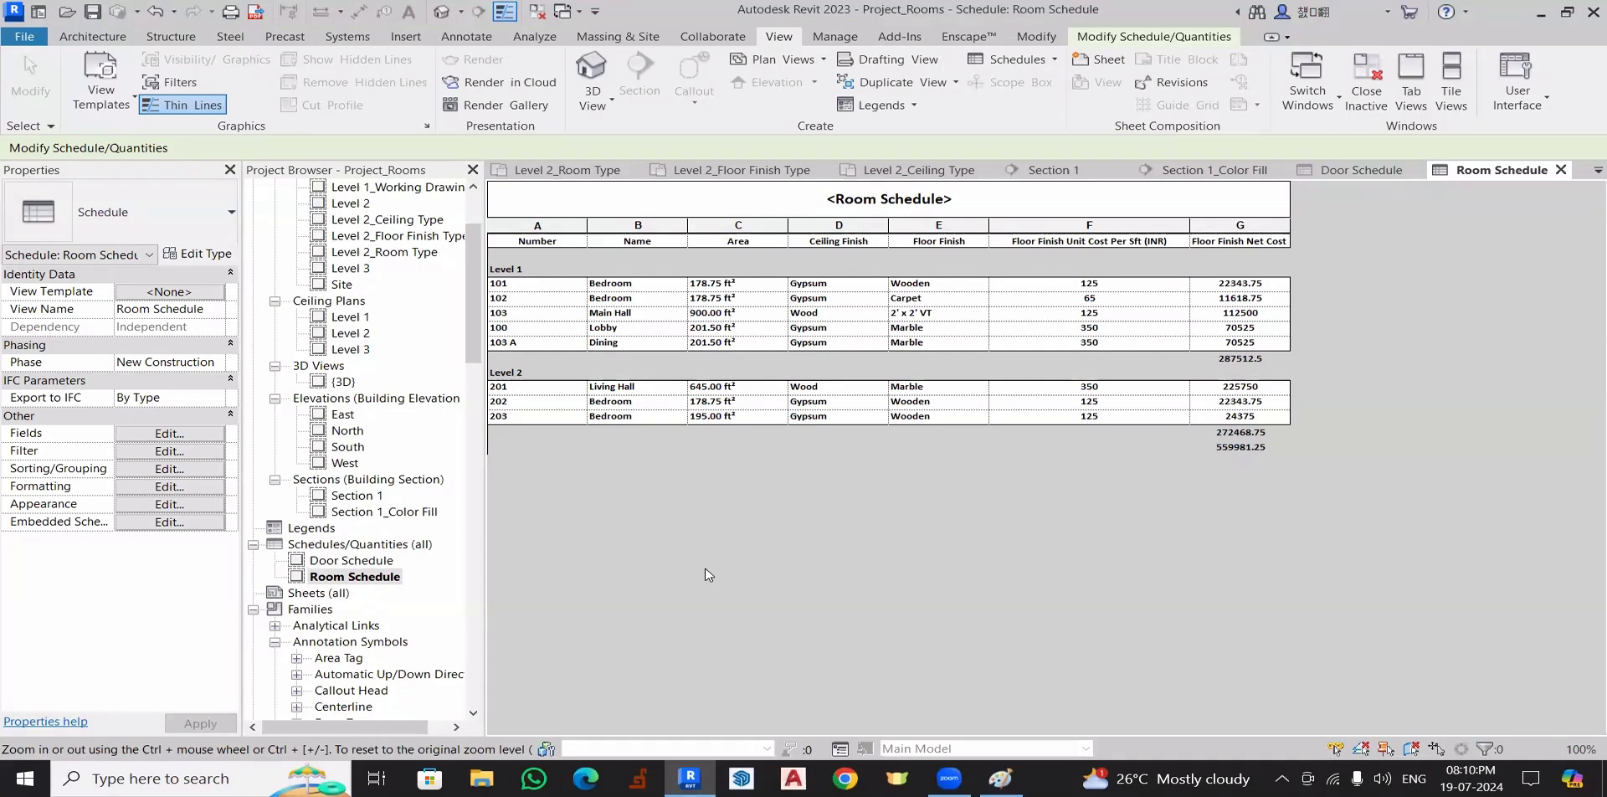
- Create a drafting view named "Typical Details" at a scale of 1/2" = 1'-0"
left_click(889, 58)
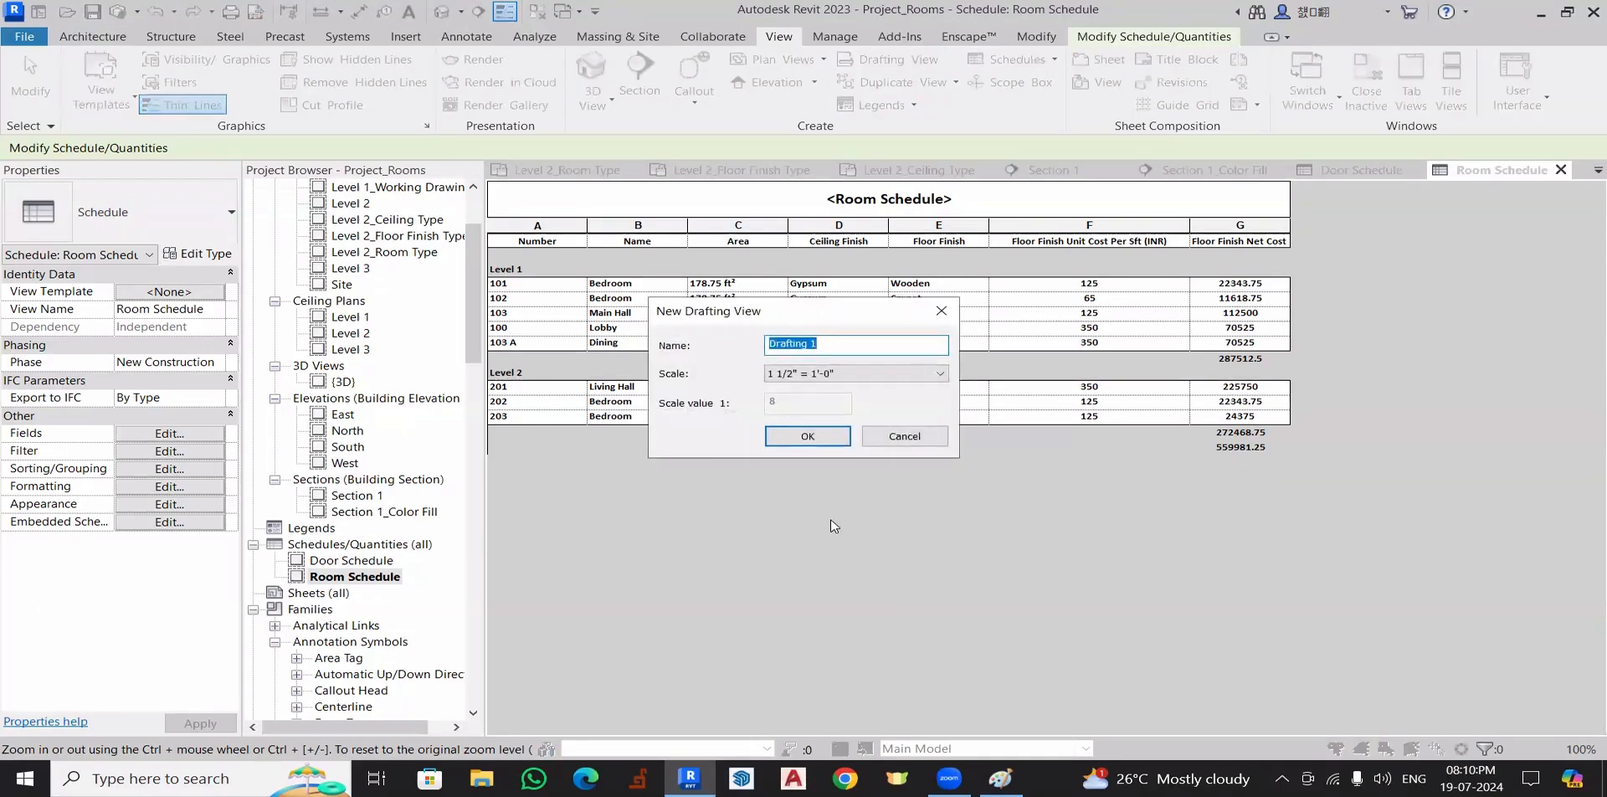
type("Details")
key("Home")
type("Typical")
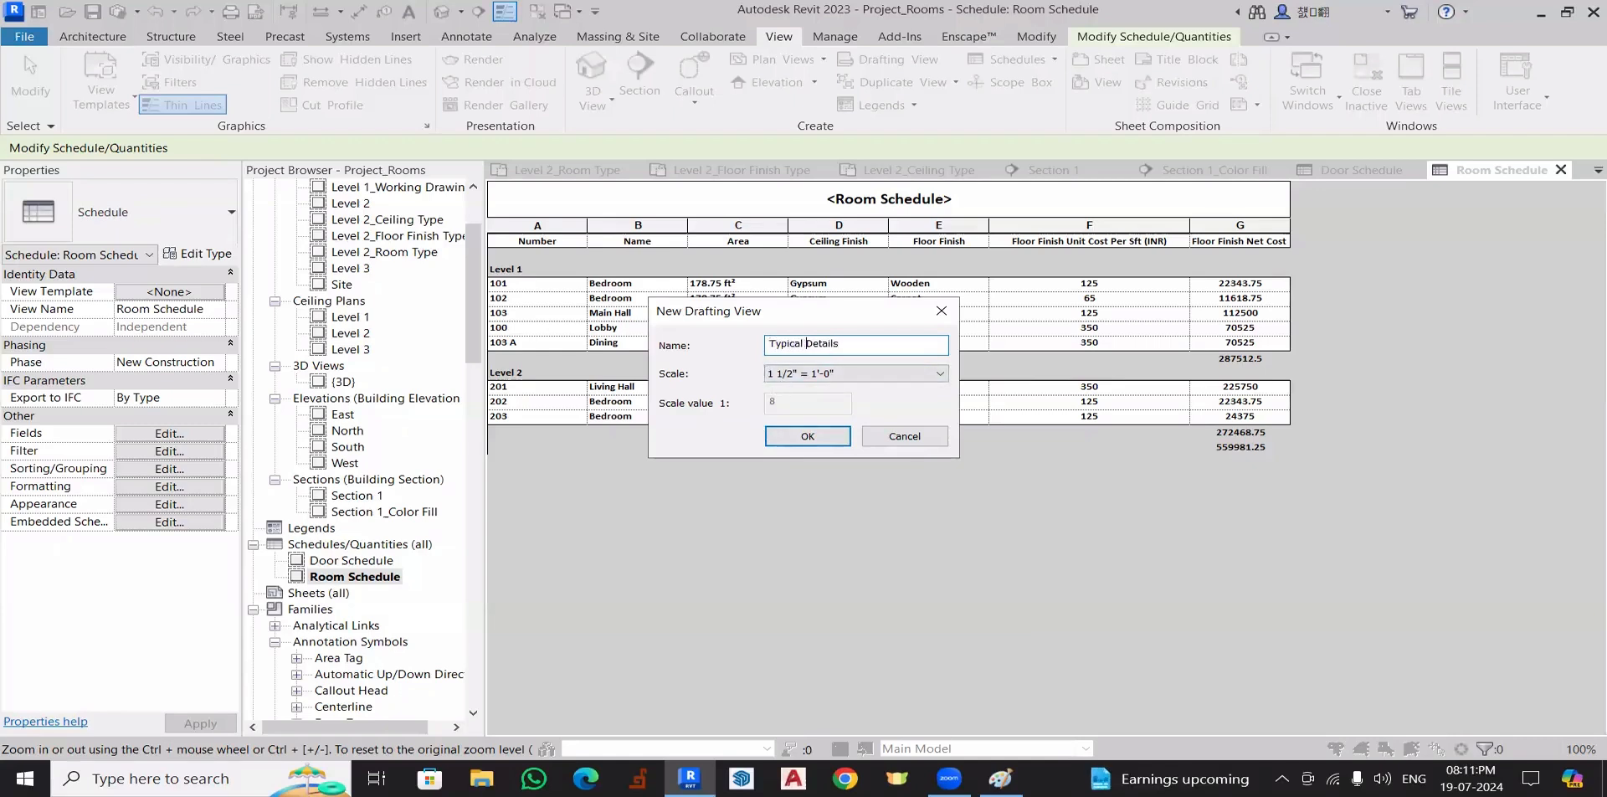
left_click(811, 374)
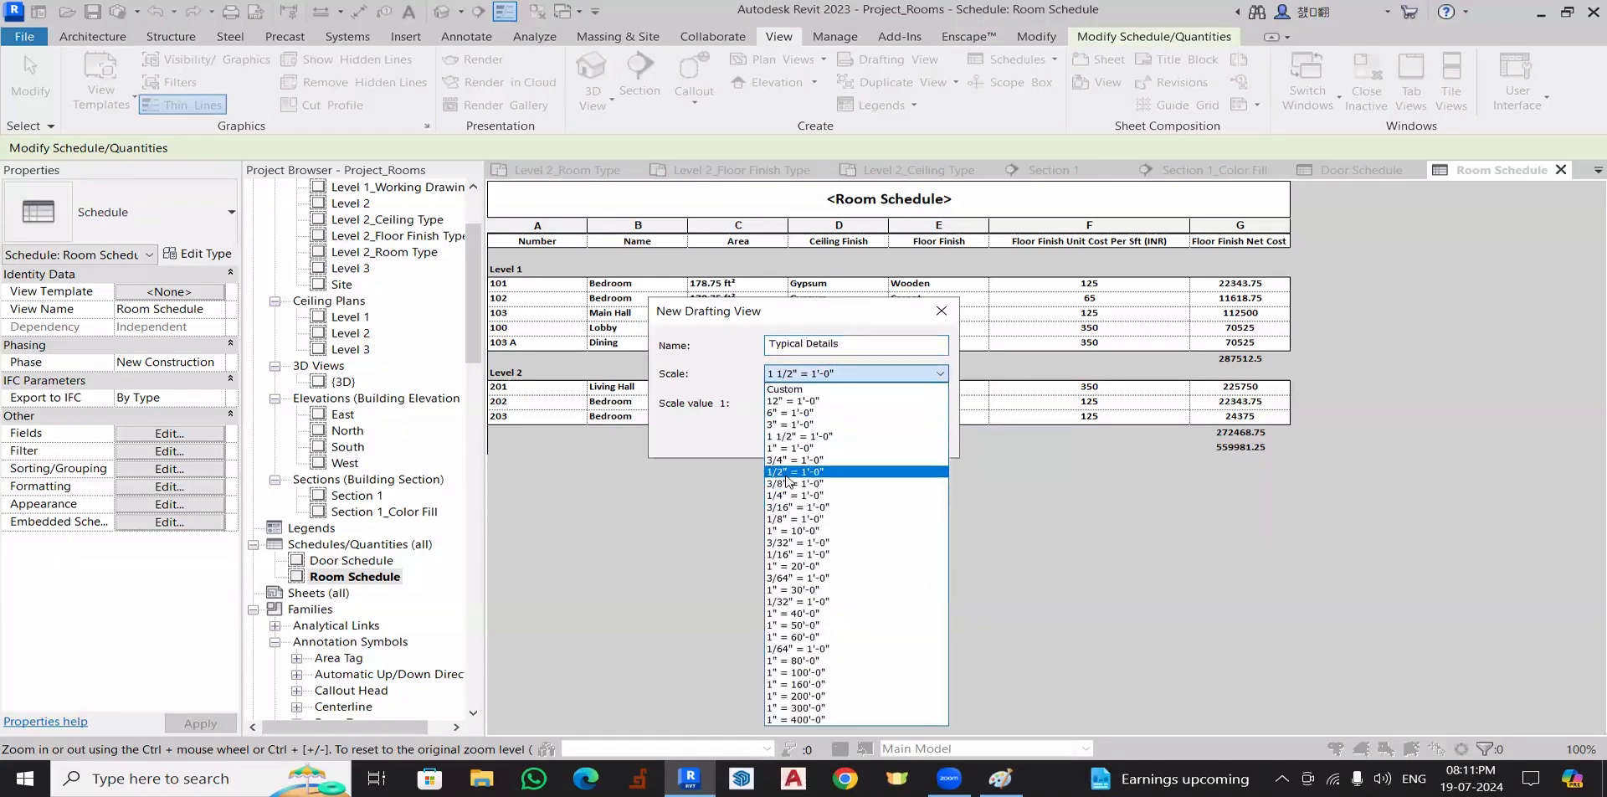
left_click(787, 471)
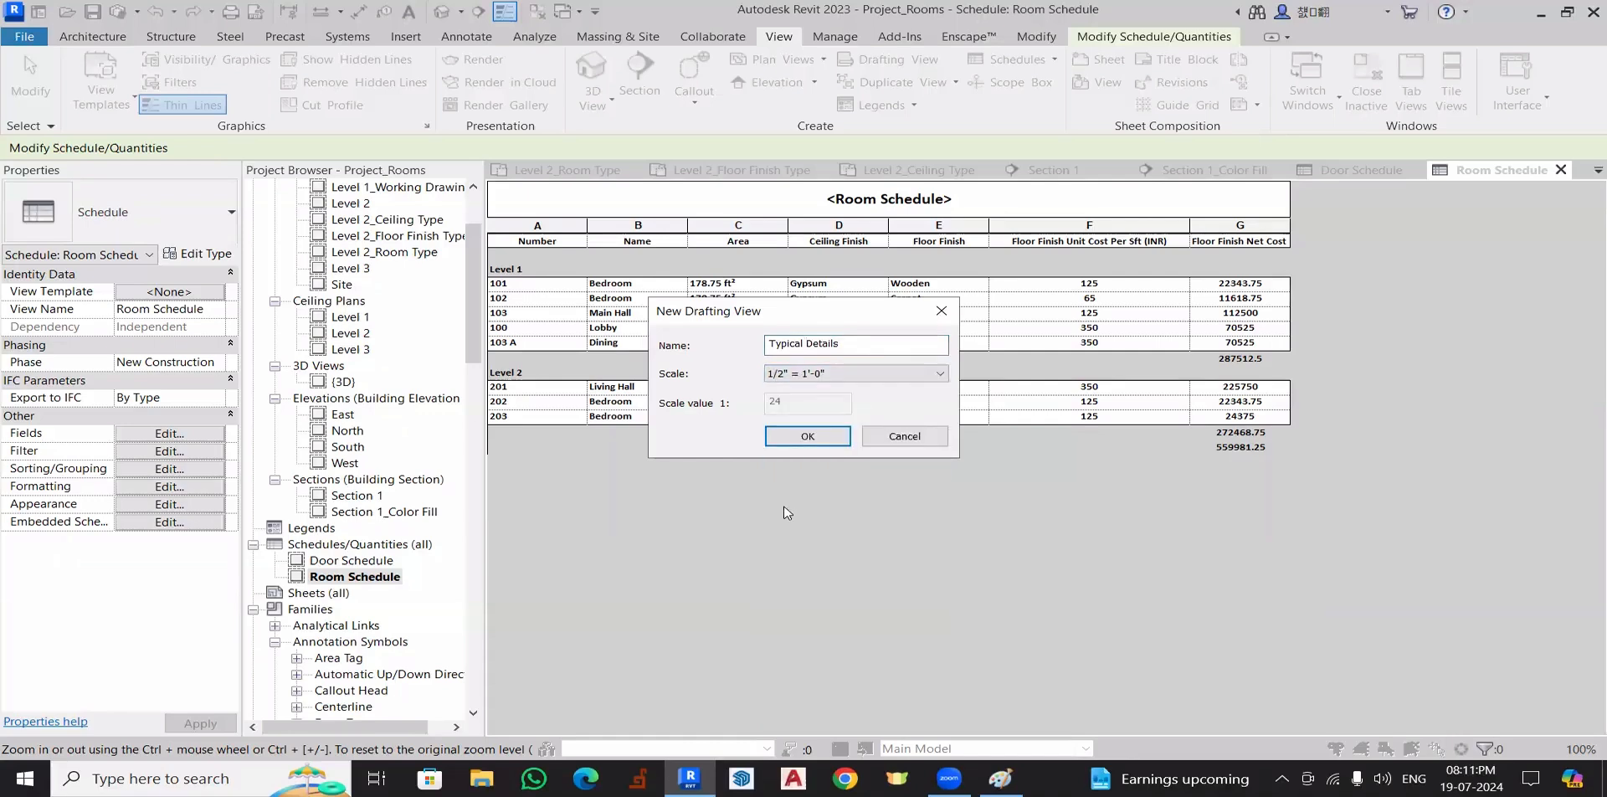
left_click(812, 374)
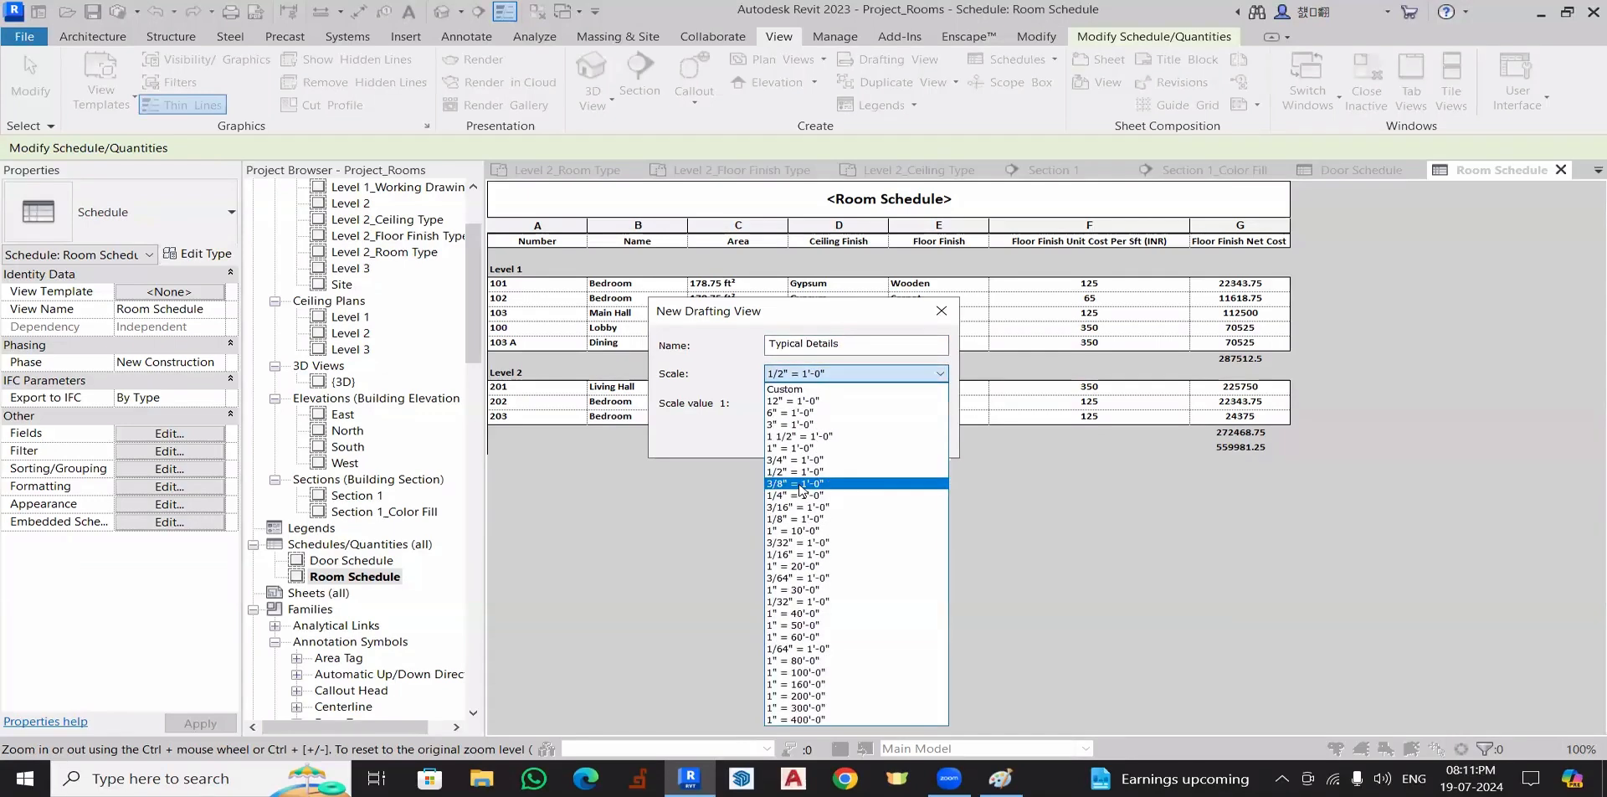
key("Escape")
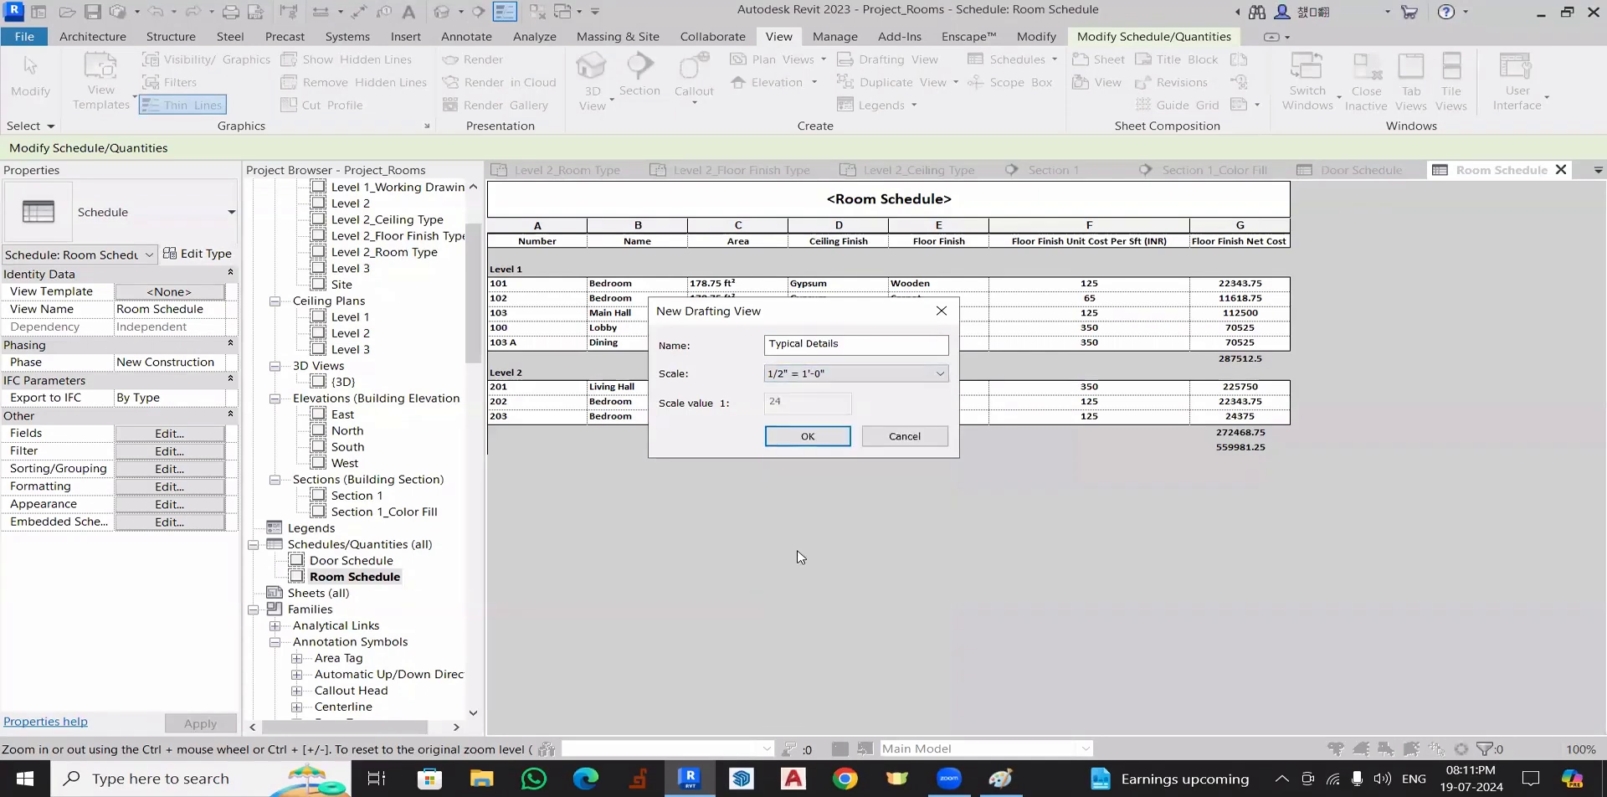
left_click(799, 435)
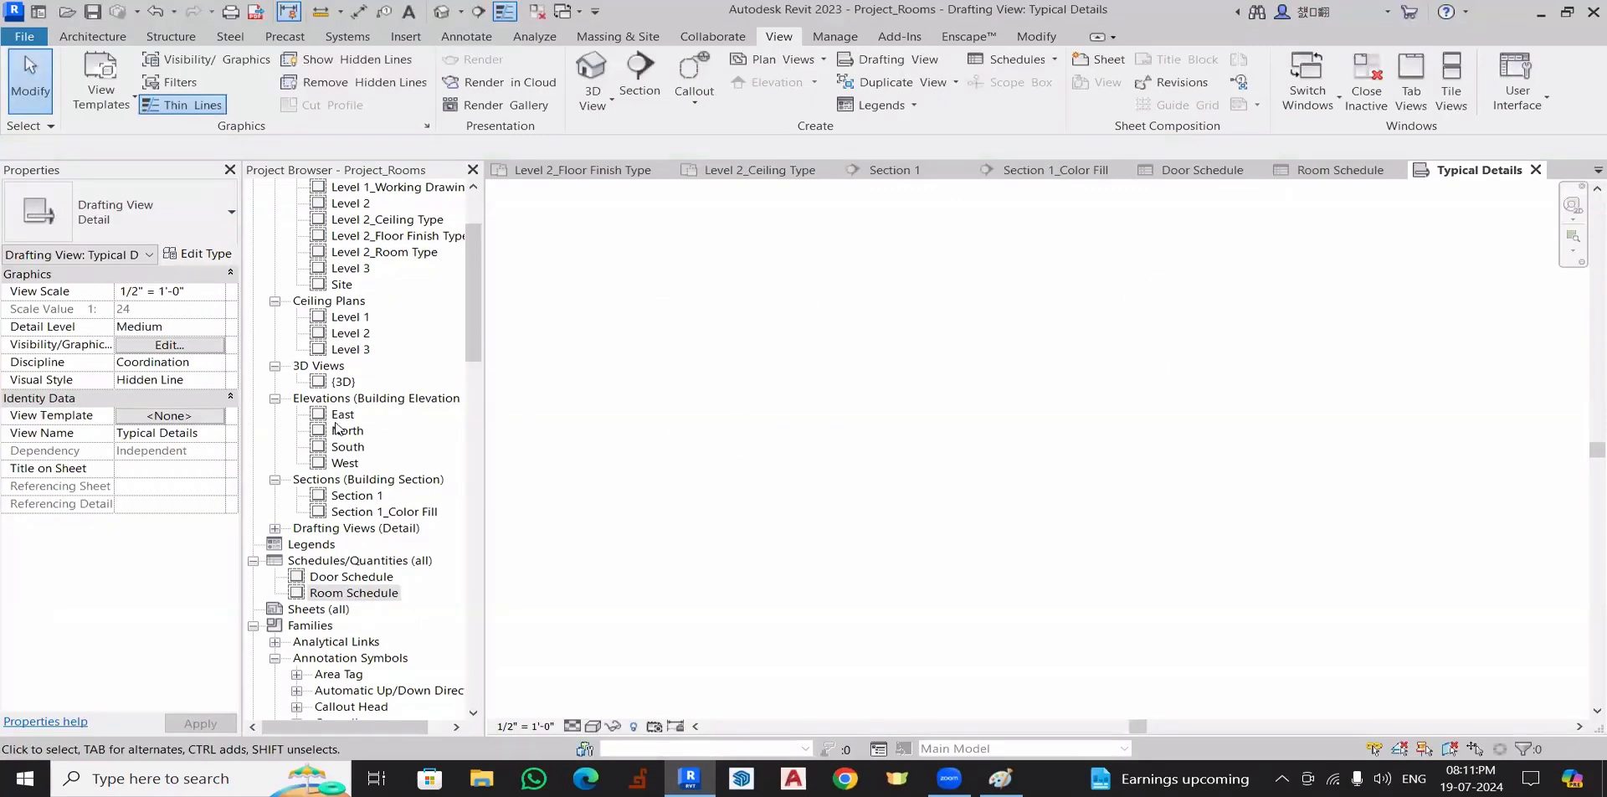
- Expand the Drafting Views (Detail) category in the project browser to locate the Typical Details view
scroll(335, 577, "down", 2)
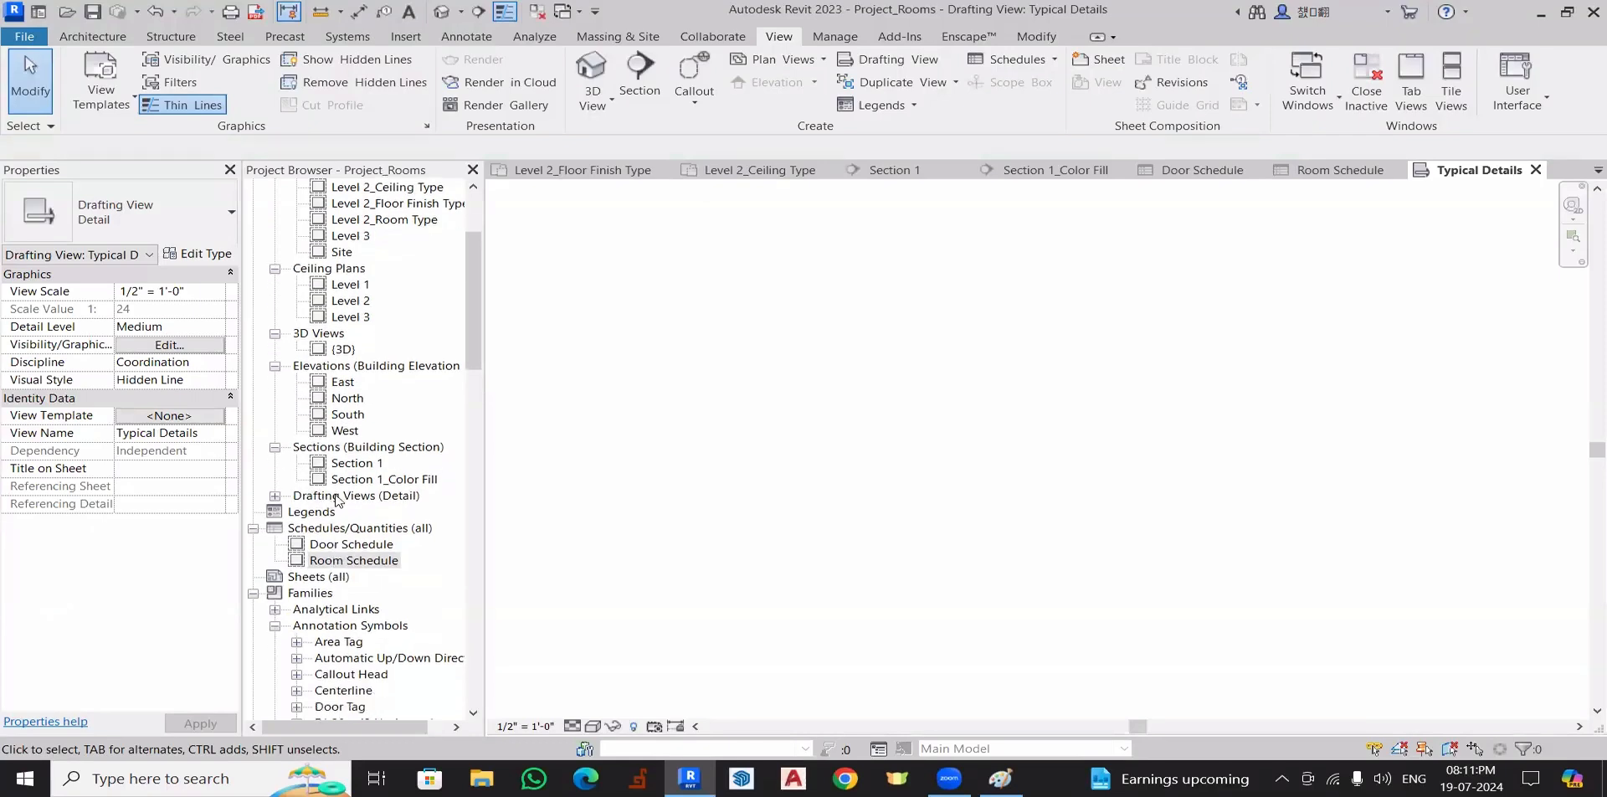
left_click(275, 495)
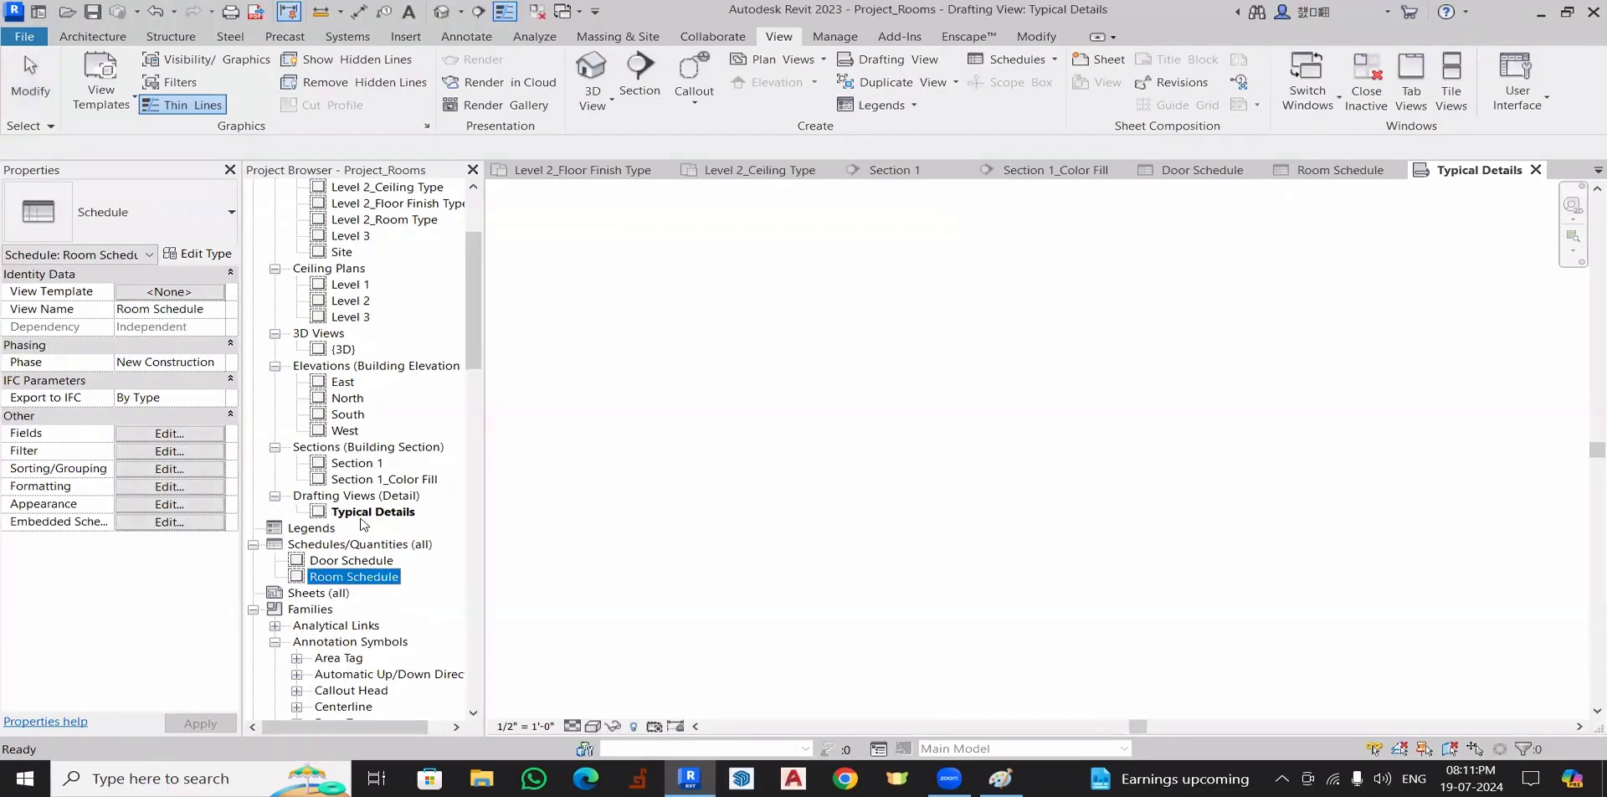
left_click(725, 466)
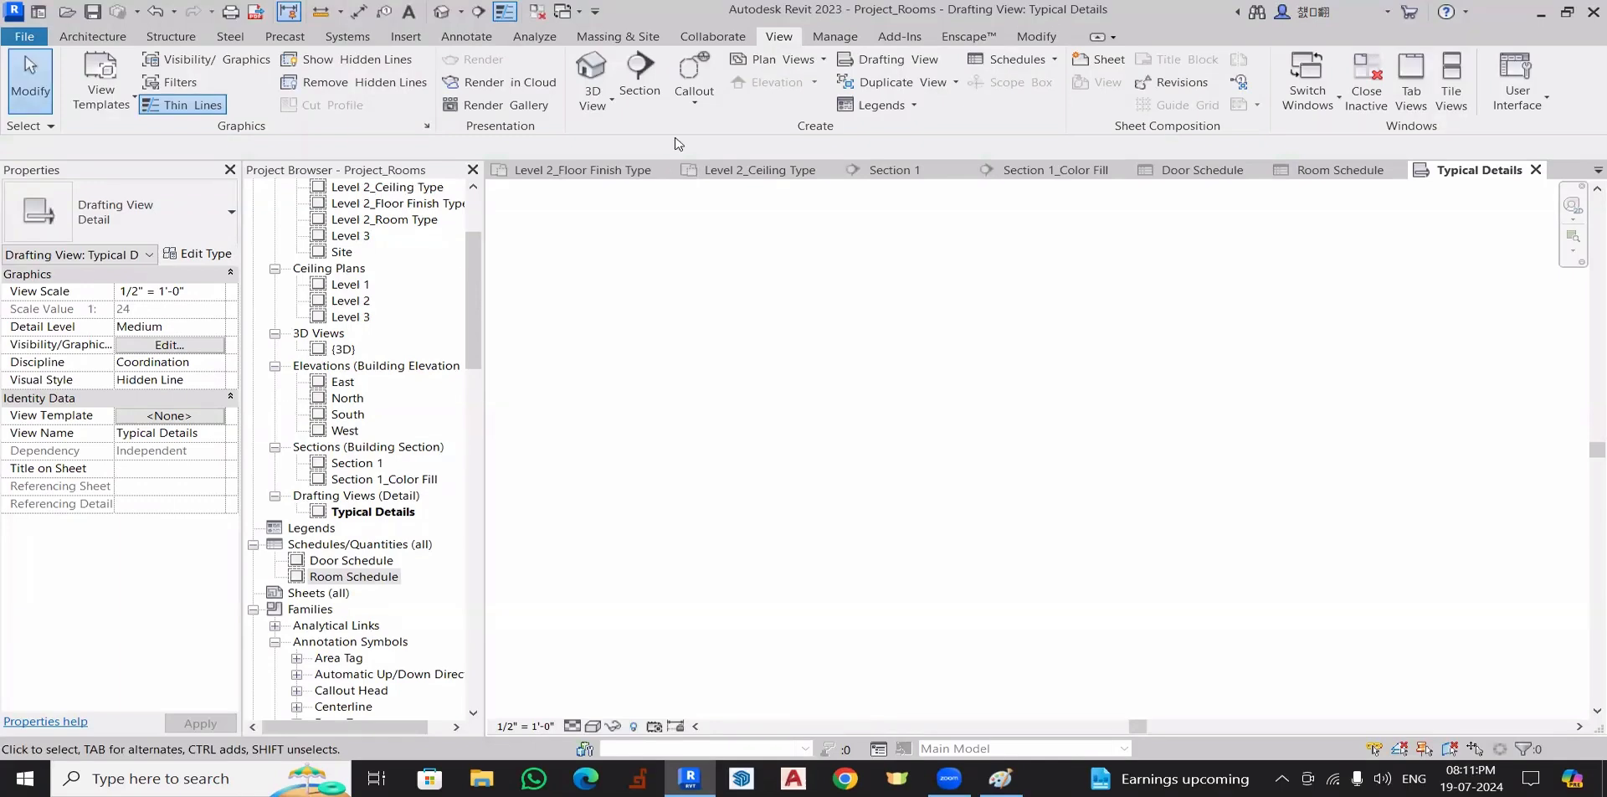
- Draw the first stair step with detail lines: a 6" vertical riser followed by a 1' horizontal tread
left_click(464, 36)
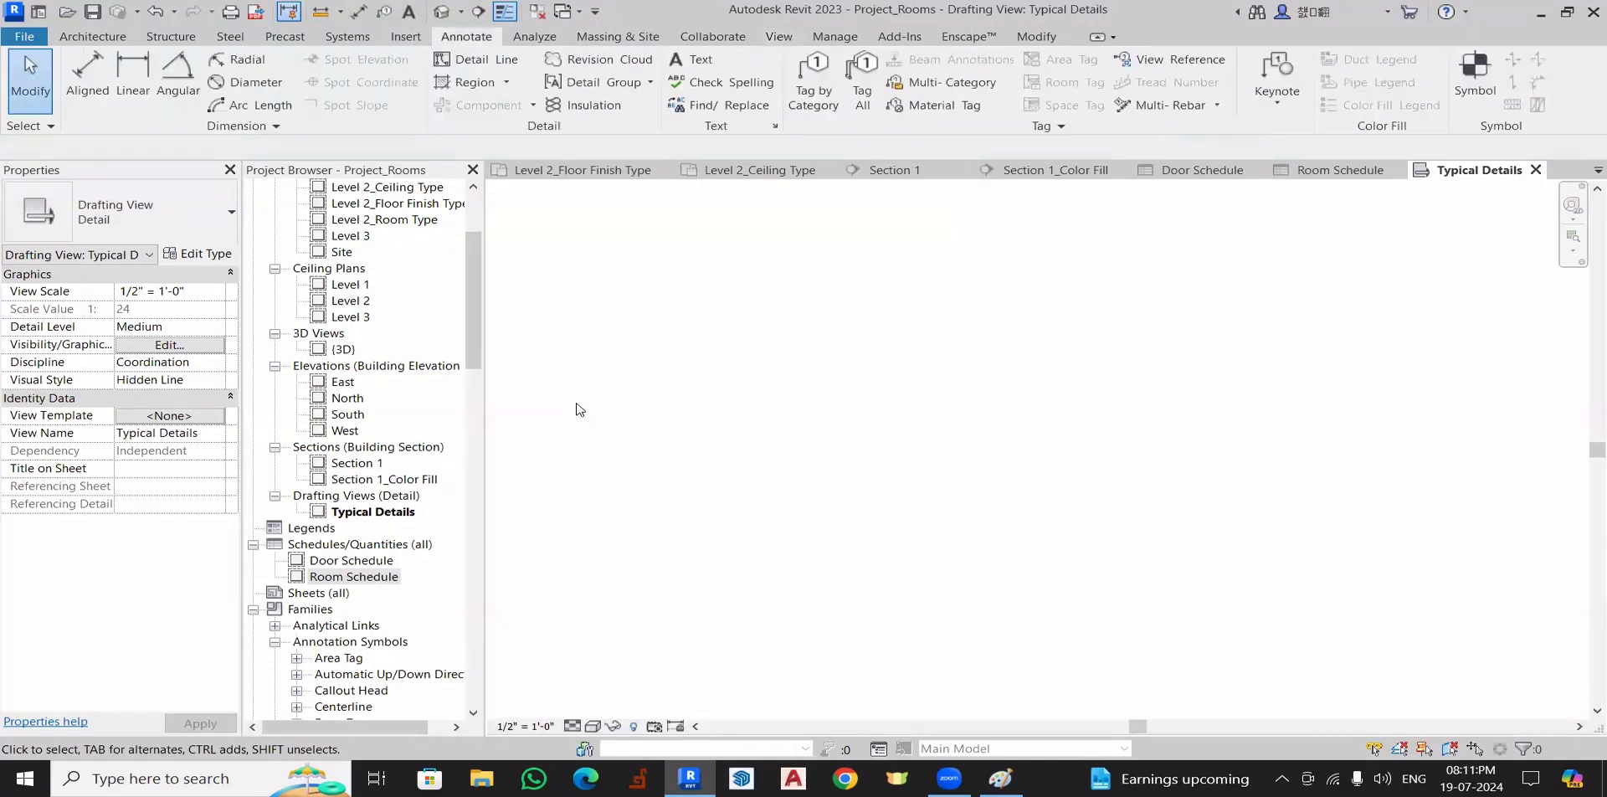
left_click(722, 418)
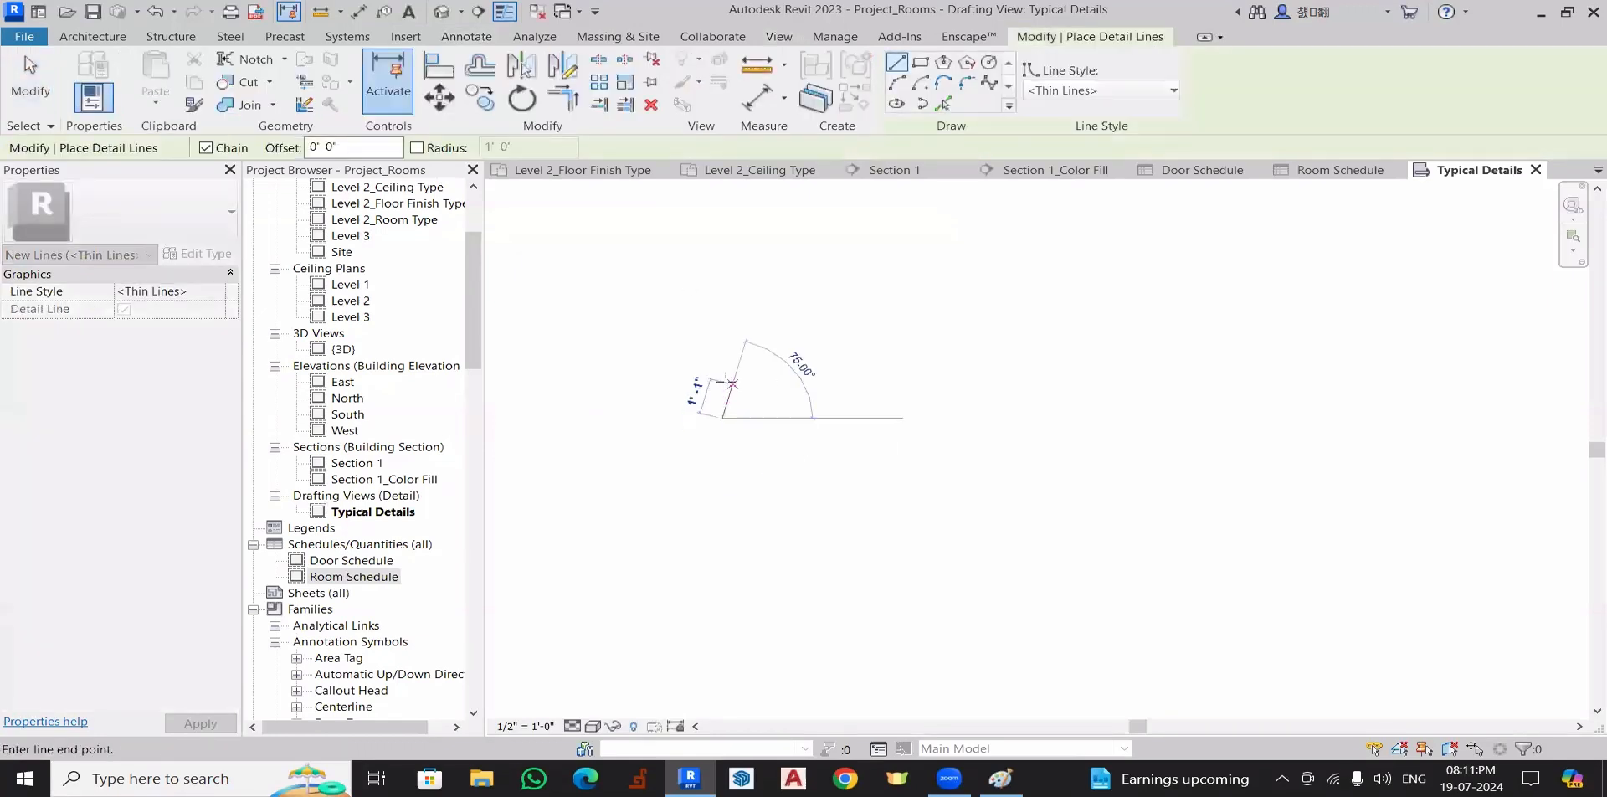
type("6")
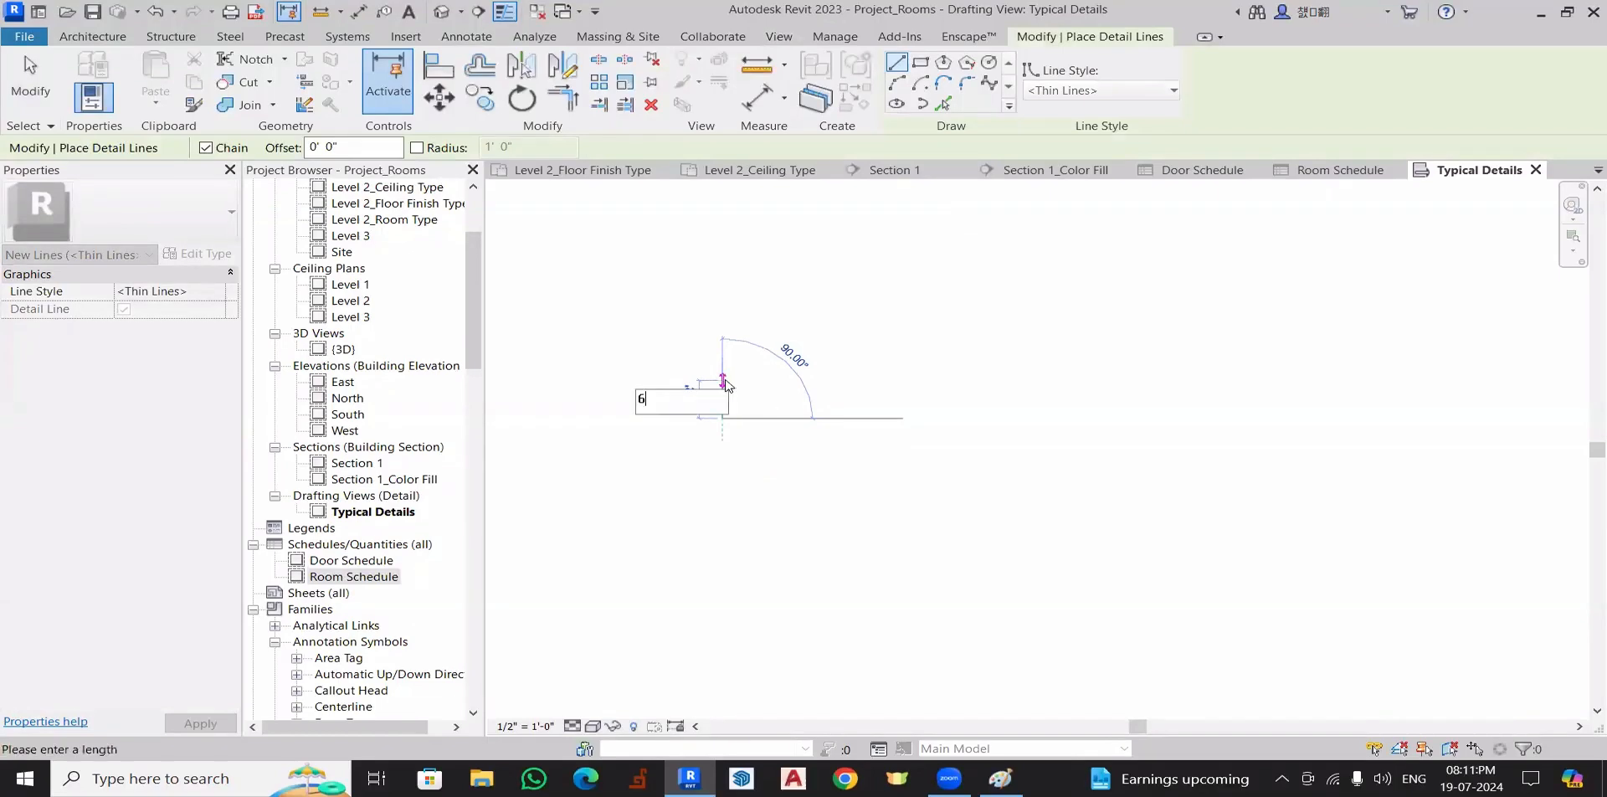
type("\"")
key("Return")
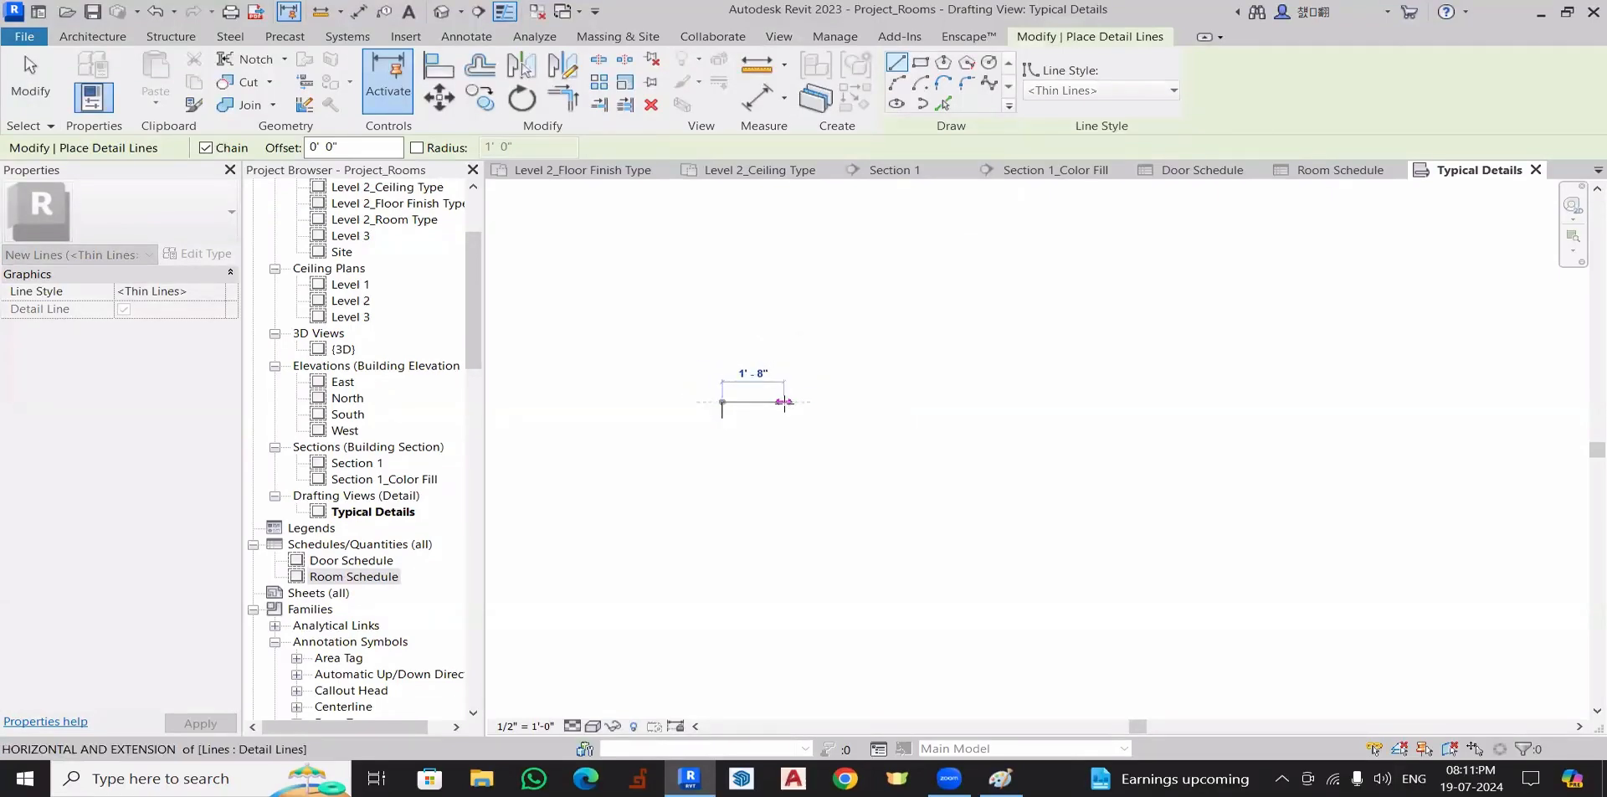
type("1'")
key("Return")
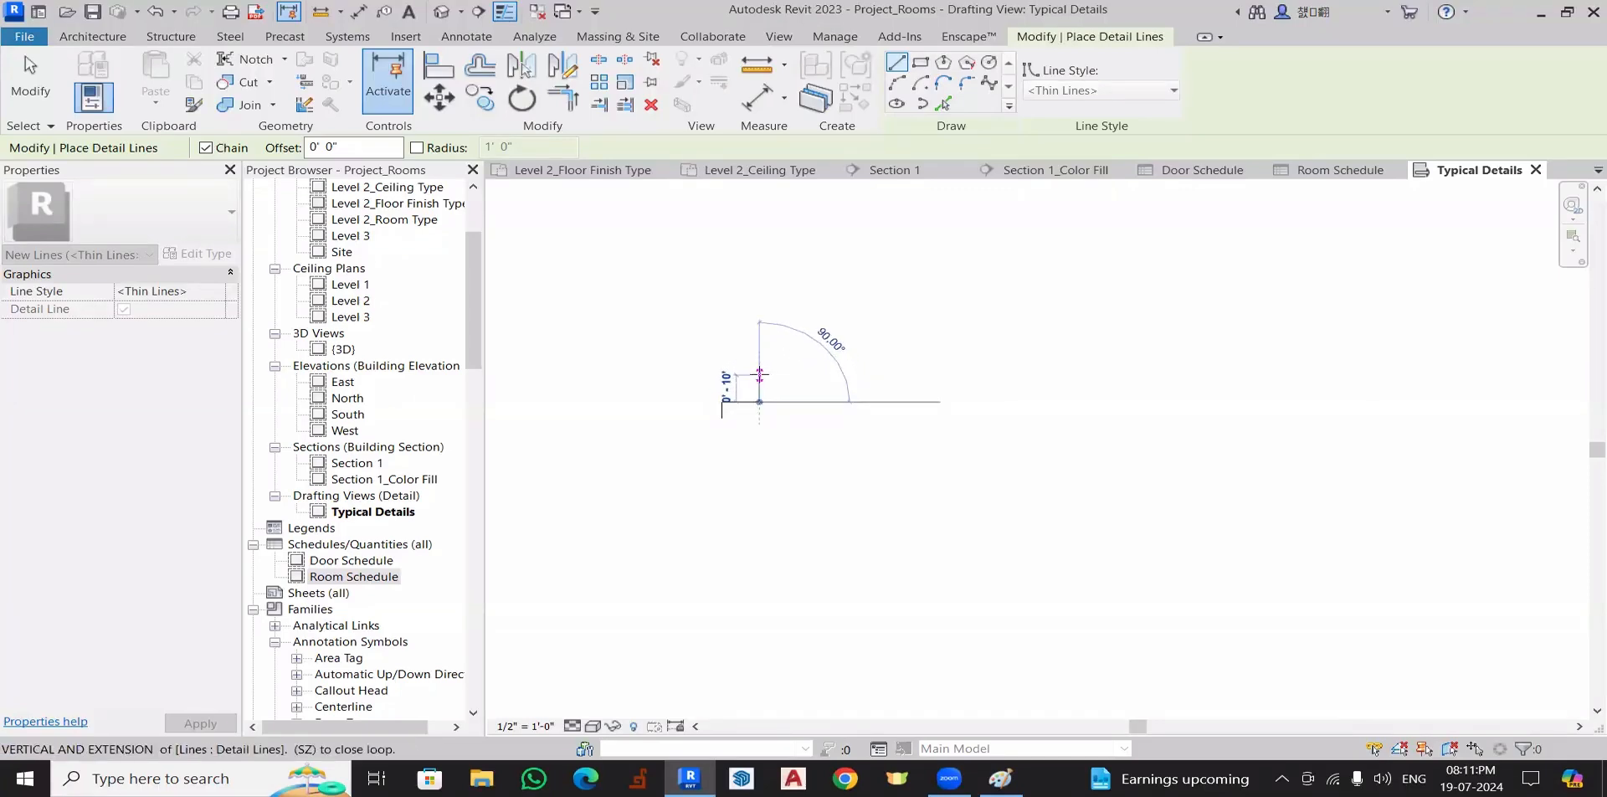
key("Escape")
key("Escape")
- Copy the riser and tread end to end three times to form a four-step stair profile
left_click_drag(712, 382, 816, 479)
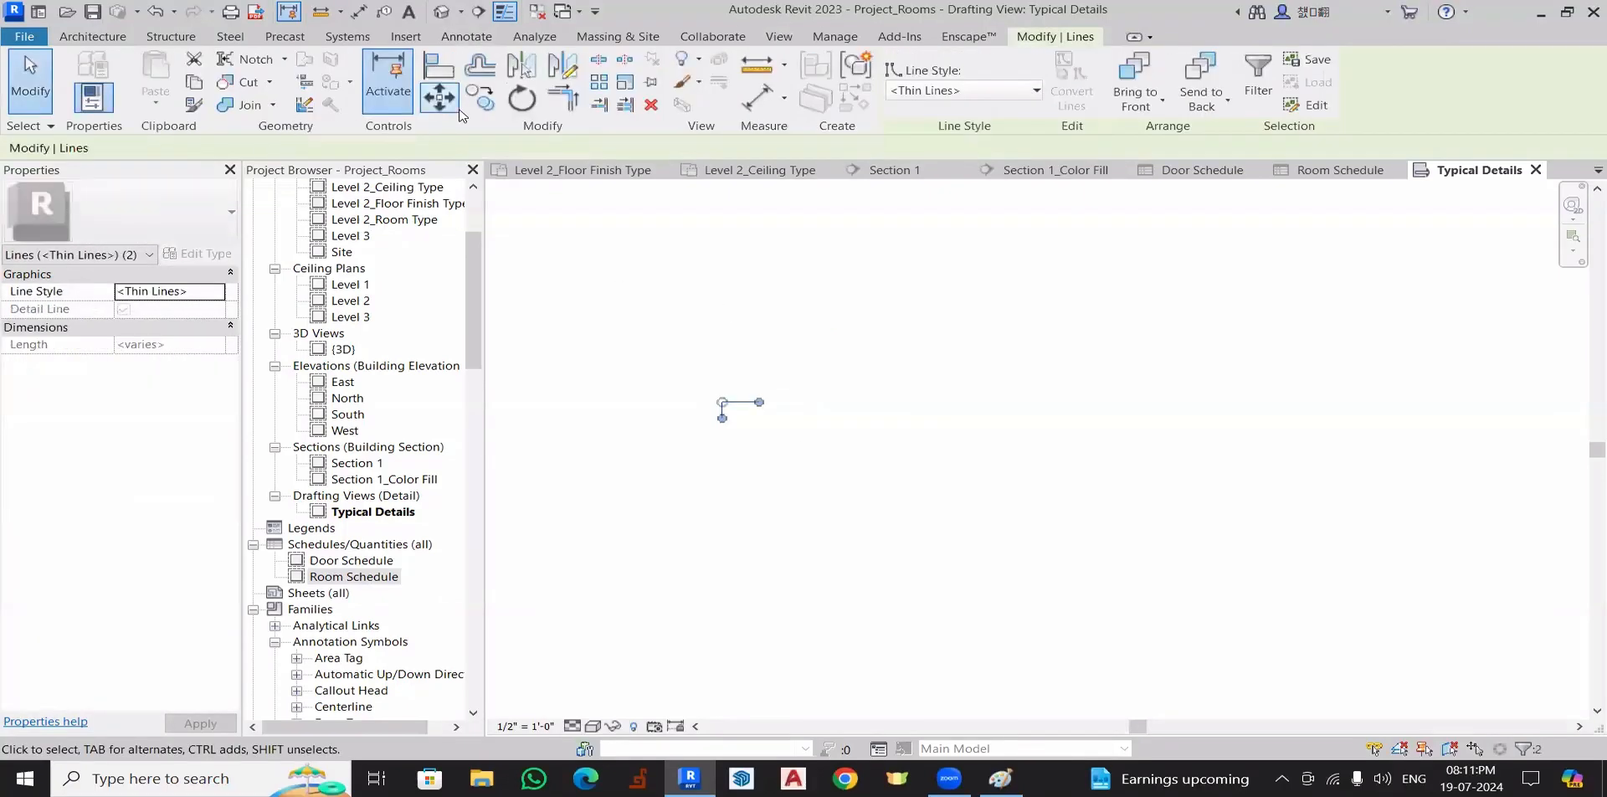
left_click(480, 96)
left_click(276, 148)
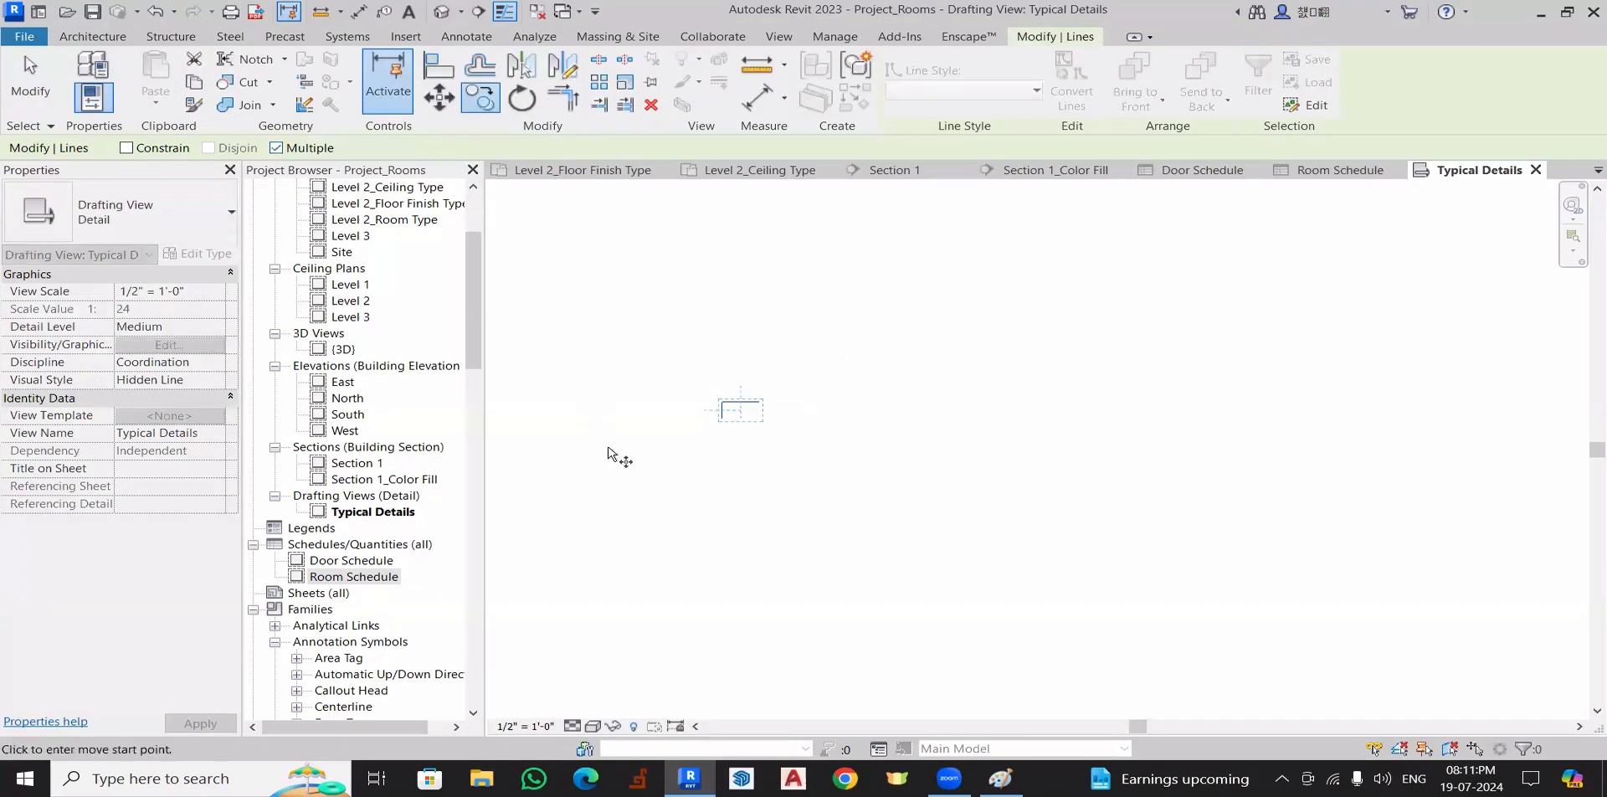
scroll(749, 440, "up", 2)
left_click(699, 393)
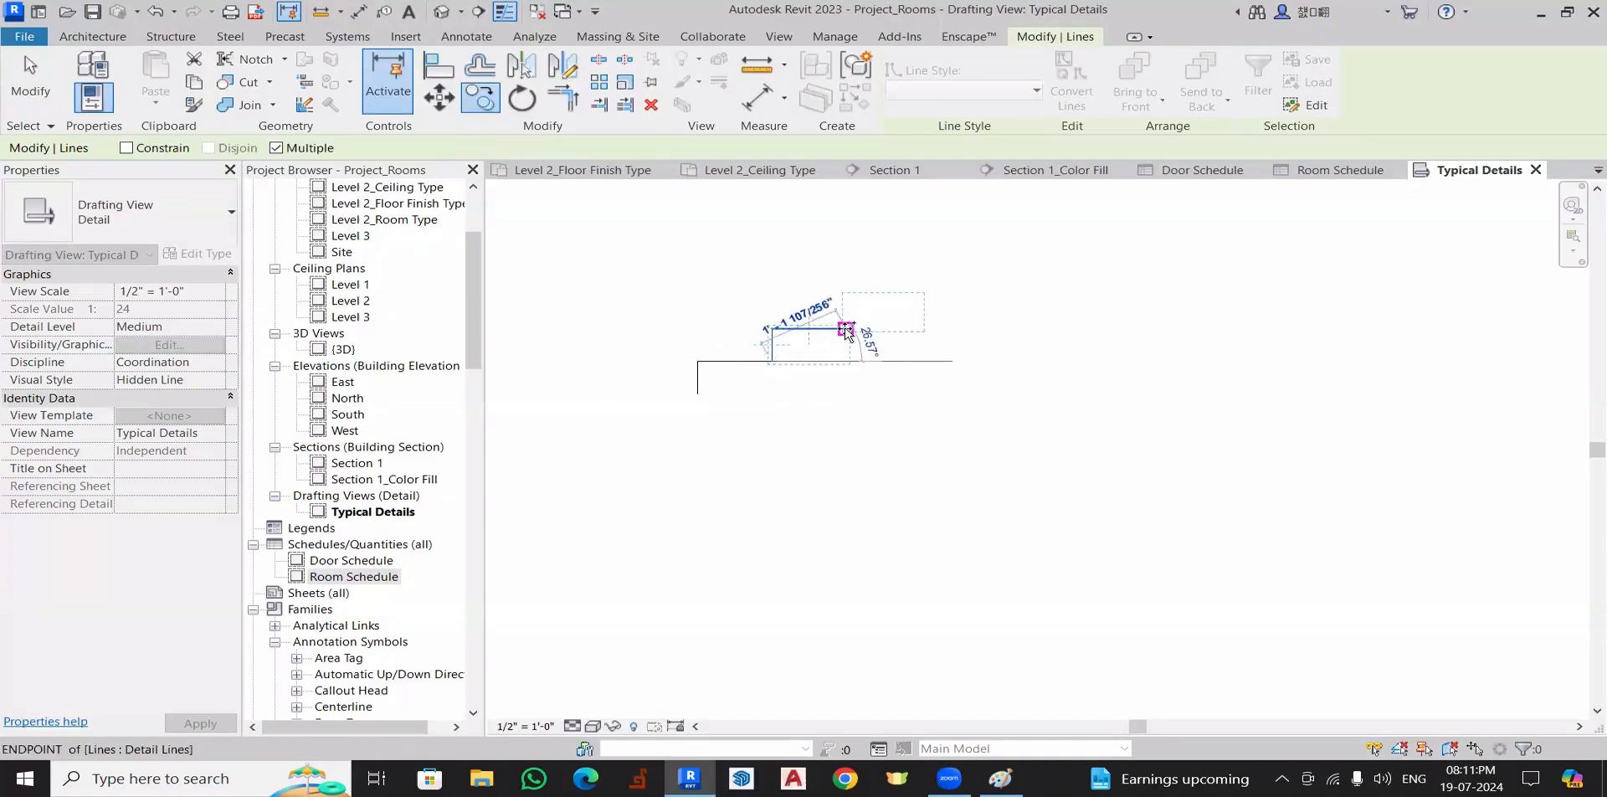
left_click(846, 329)
left_click(922, 297)
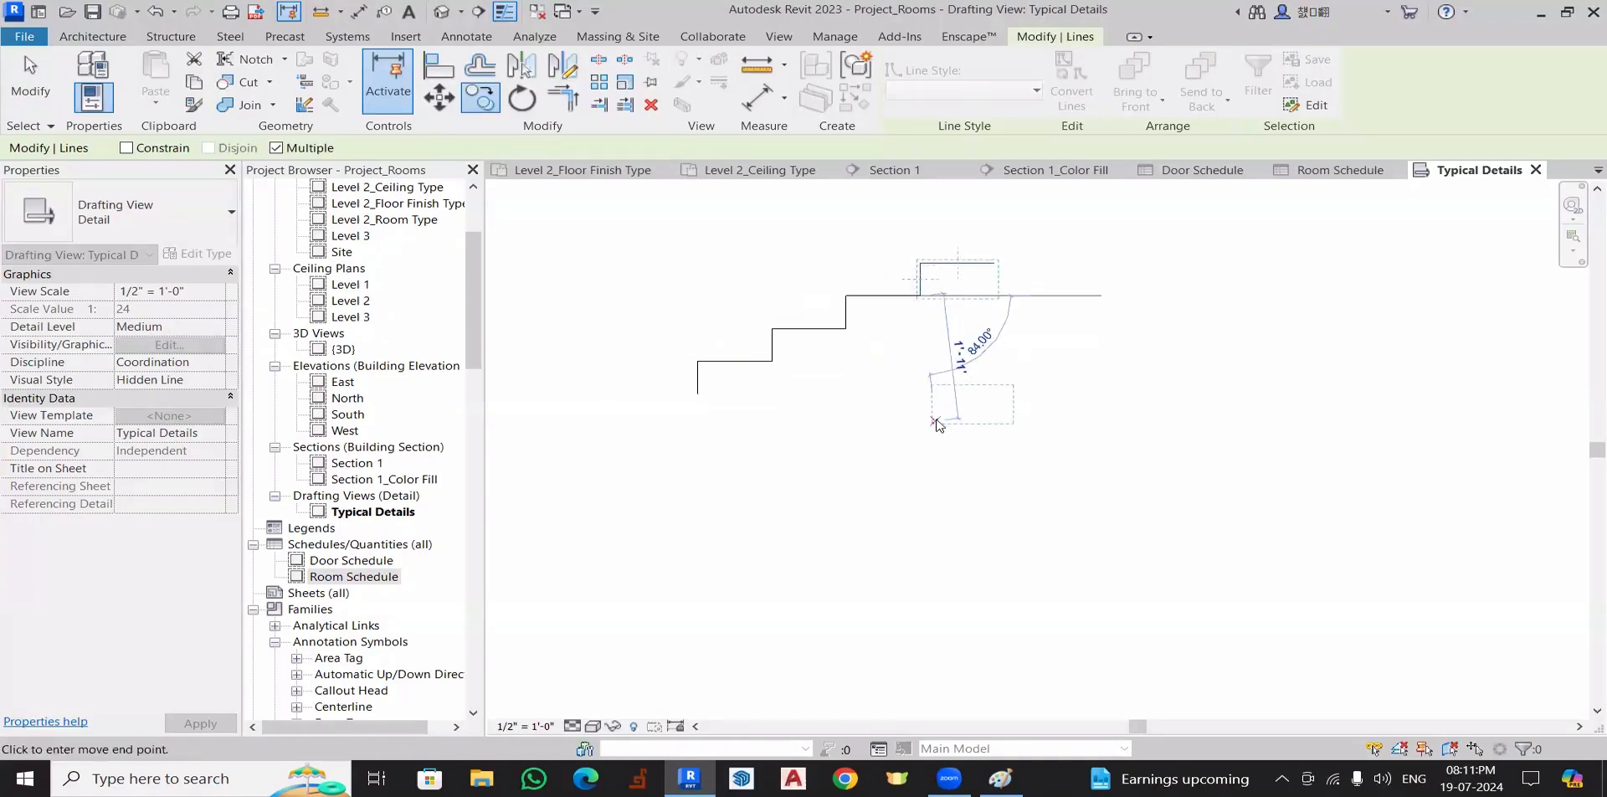
key("Escape")
key("Escape")
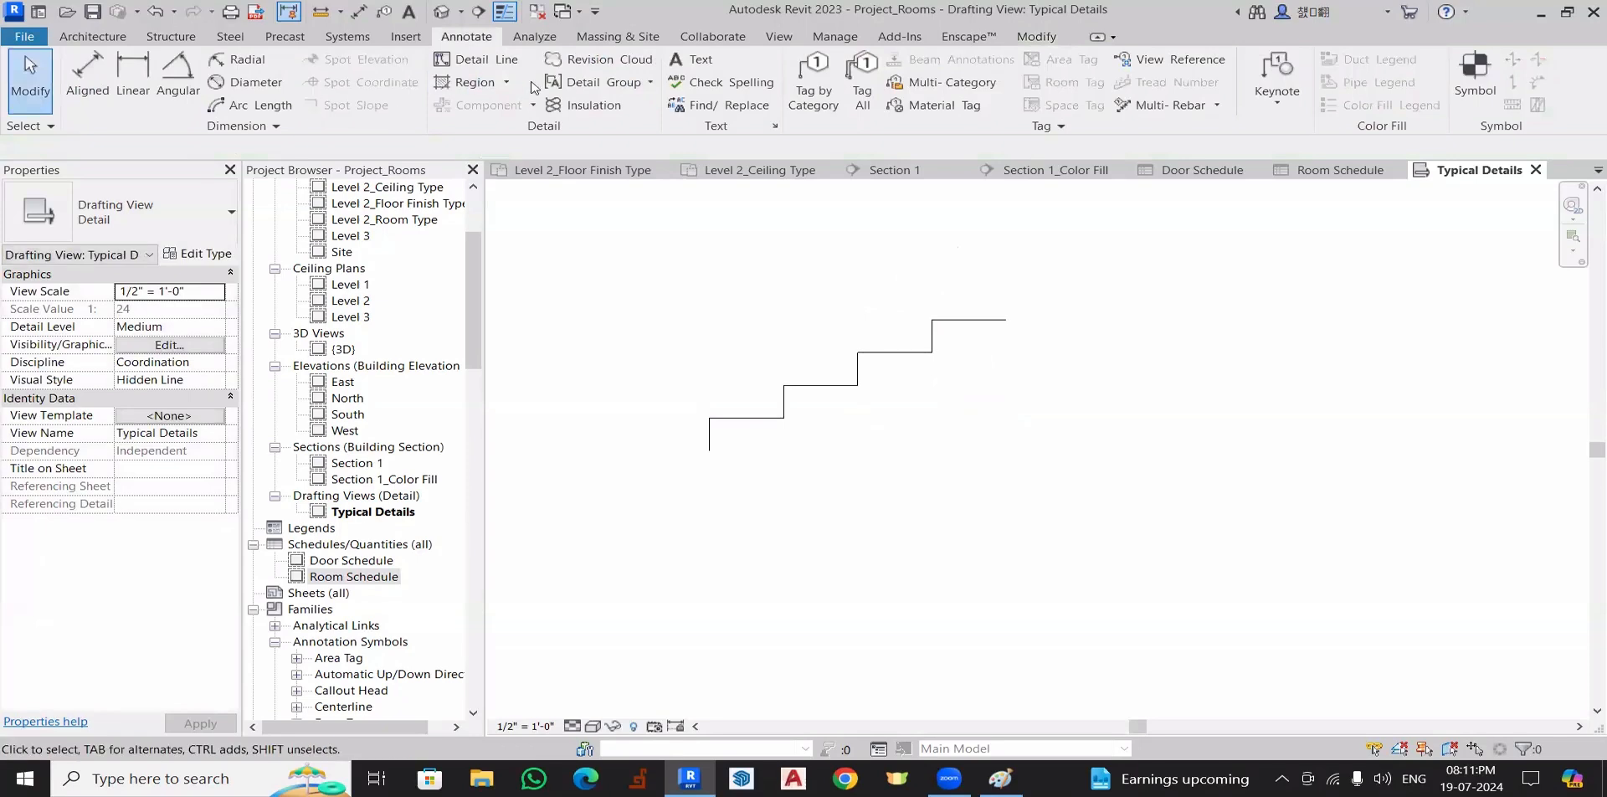
- Draw a diagonal detail line from the foot of the first riser to the outer end of the top tread
left_click(475, 60)
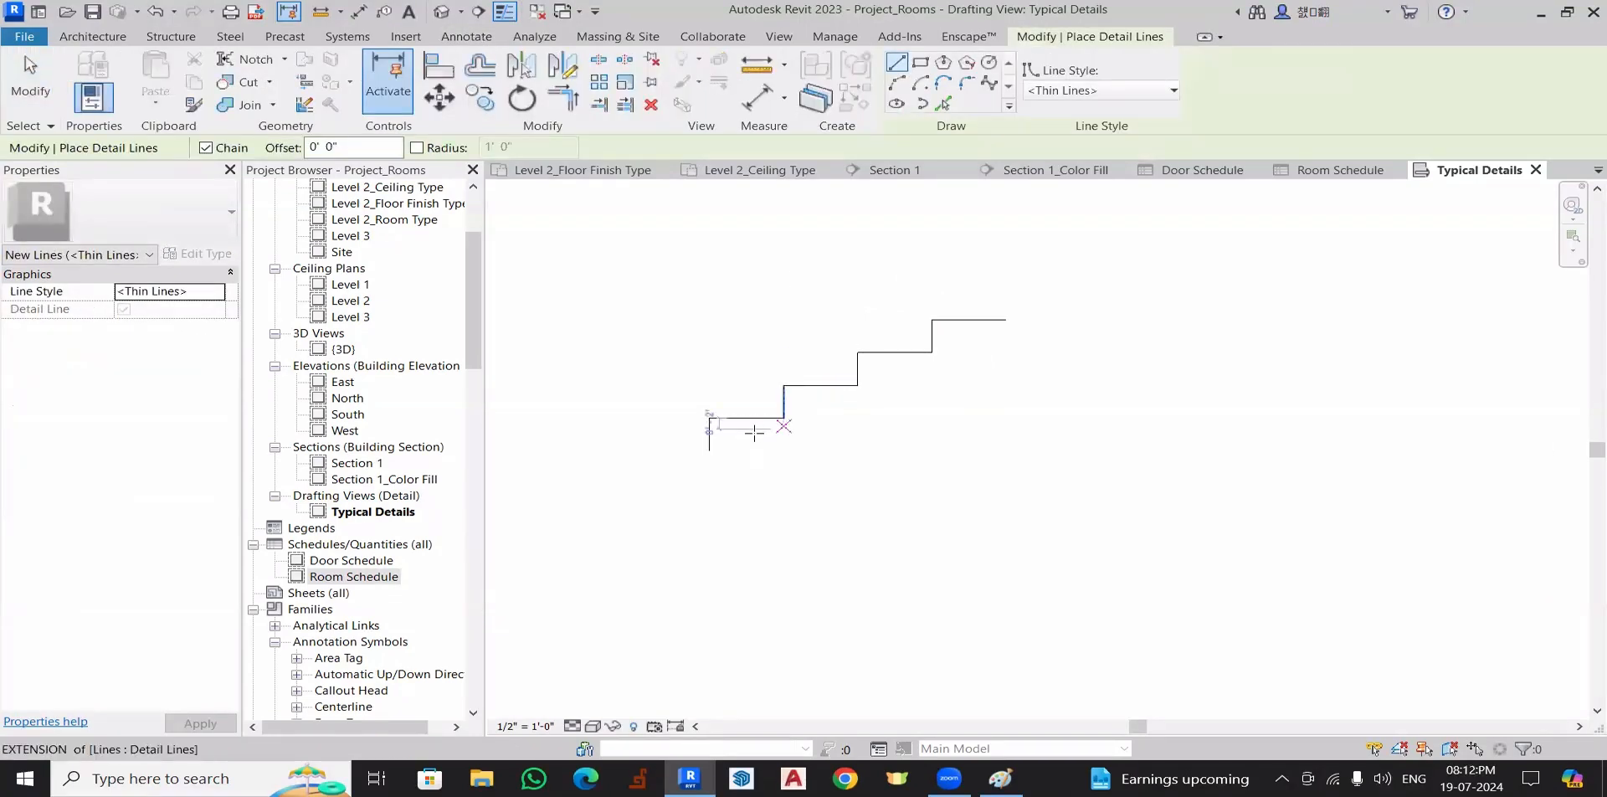
left_click(710, 450)
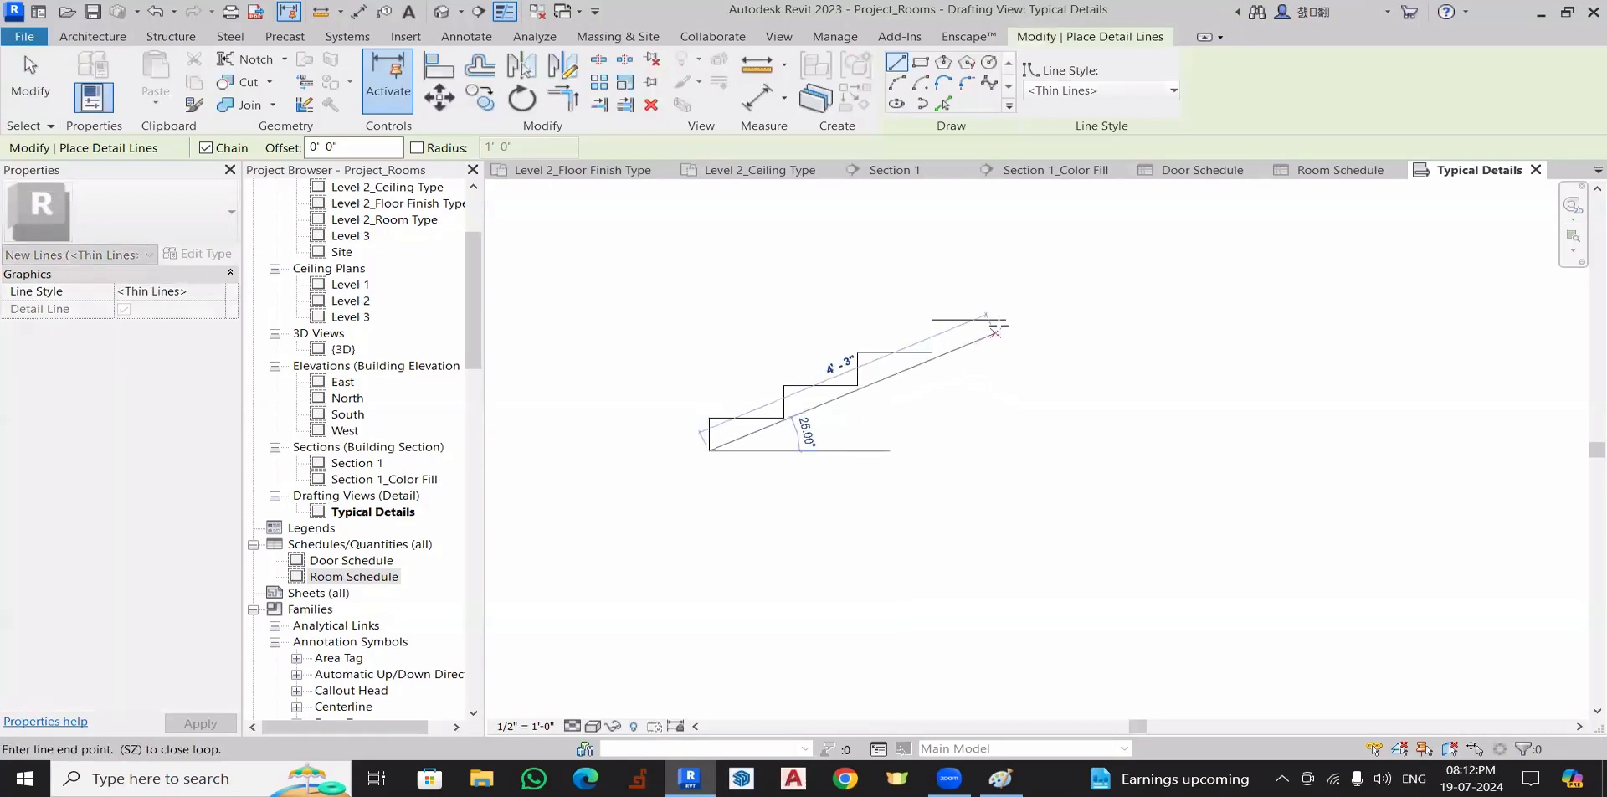
left_click(1007, 322)
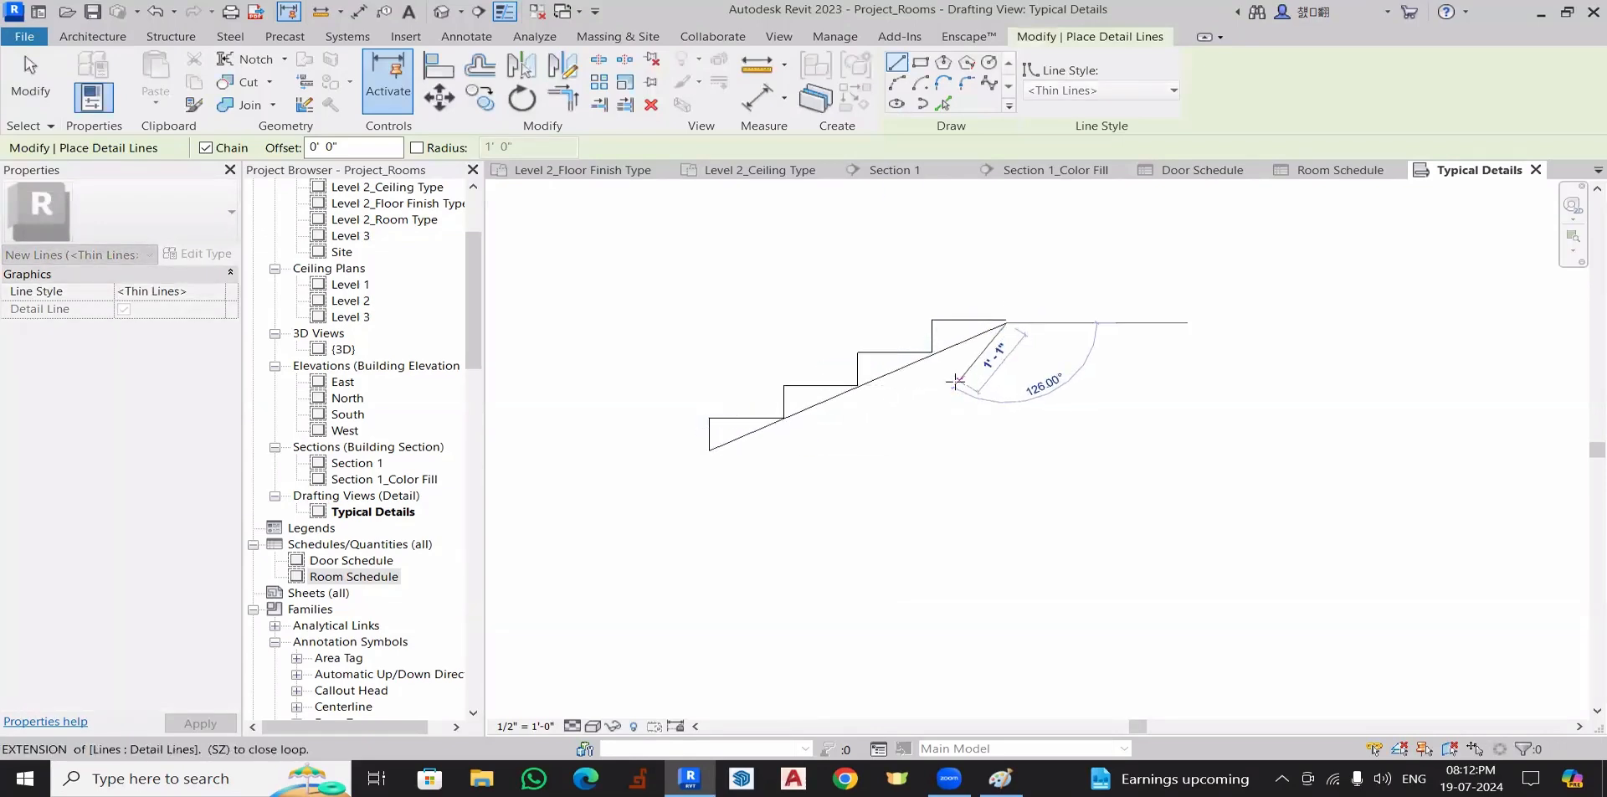
key("Escape")
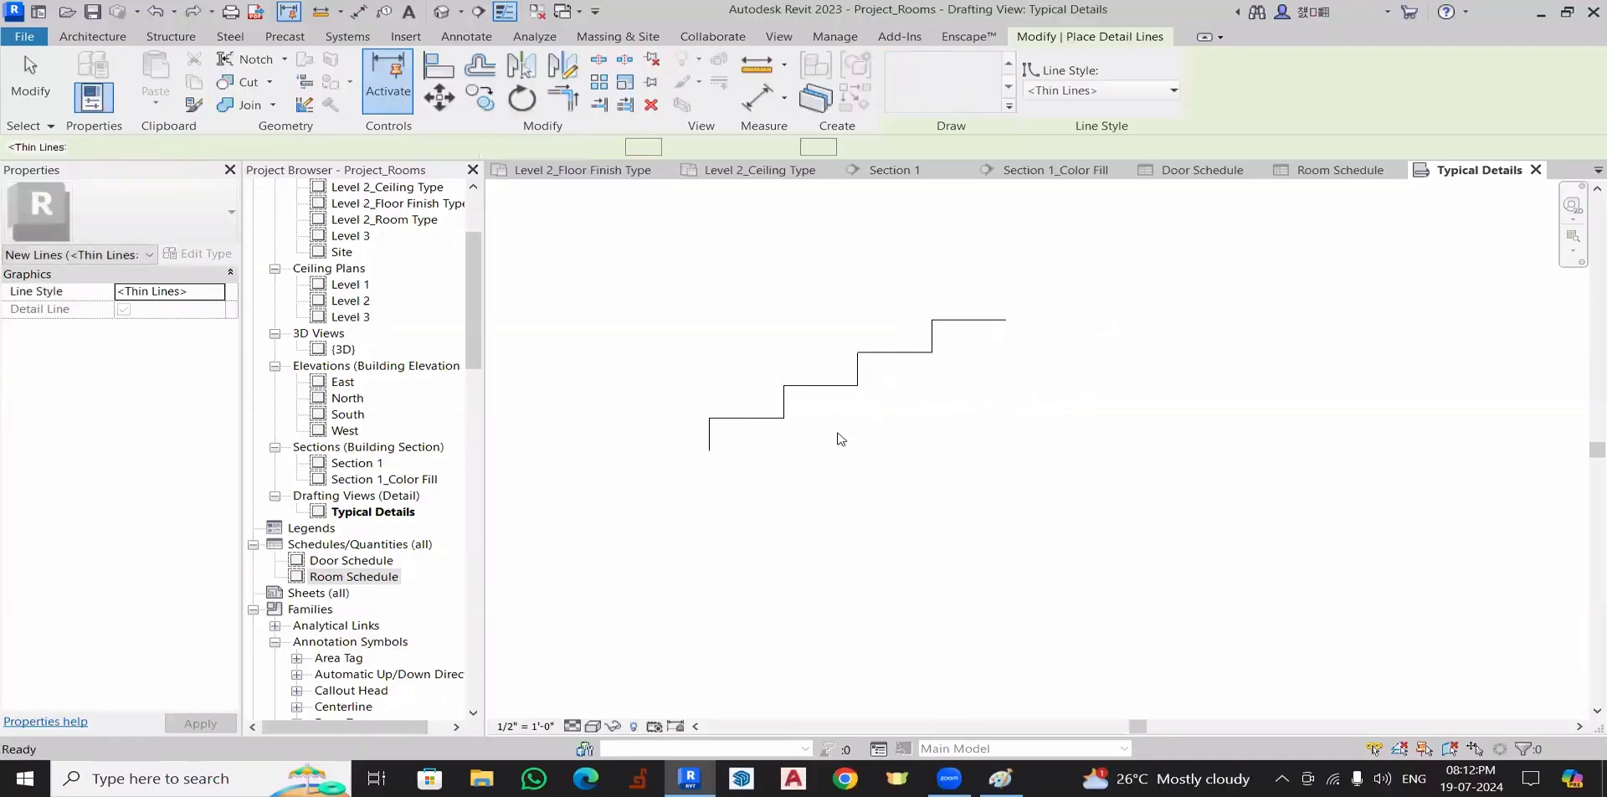
left_click(709, 451)
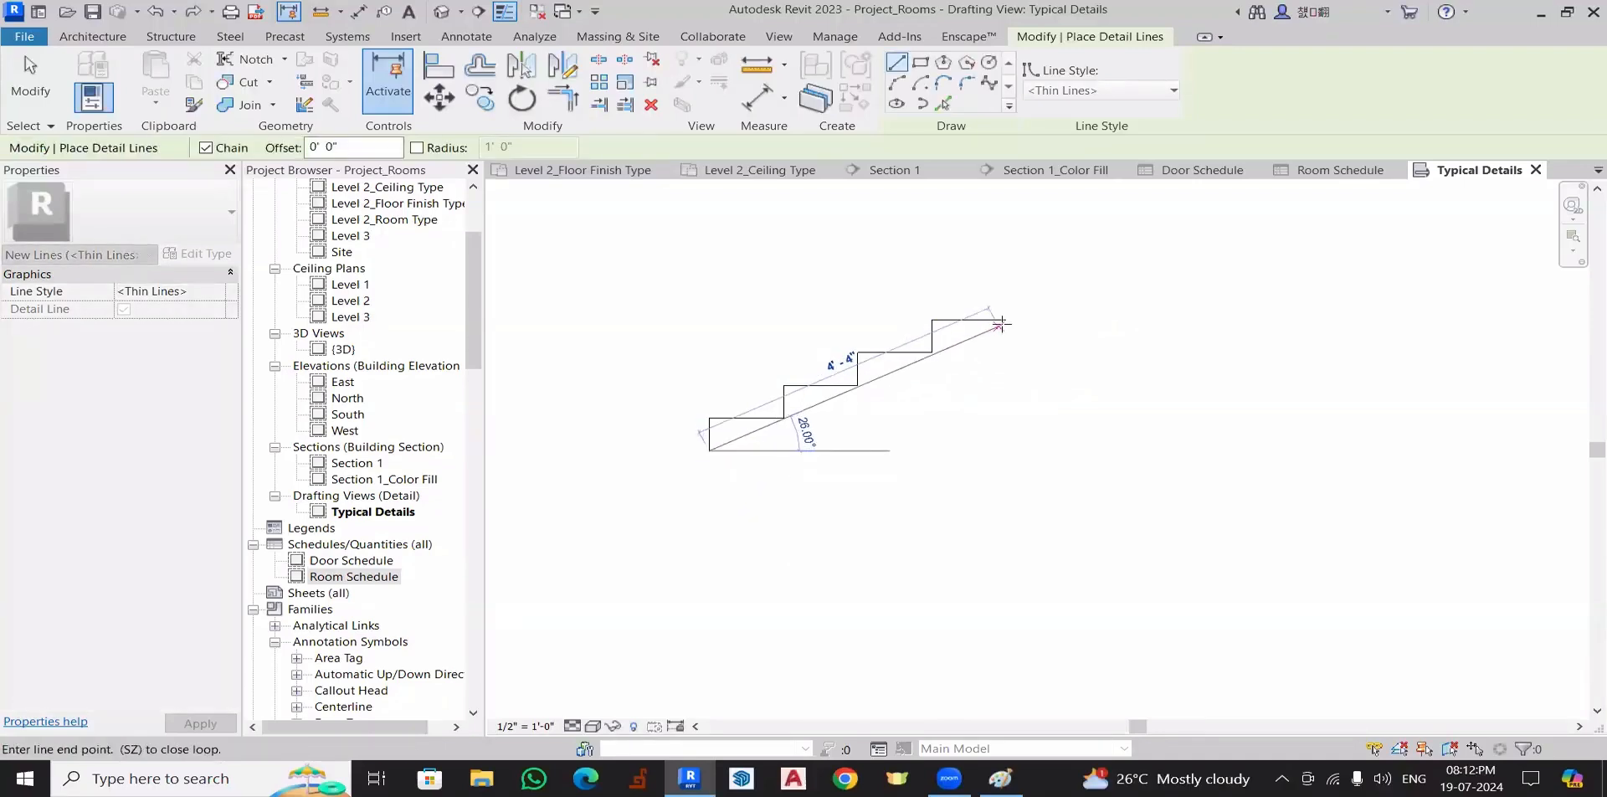
left_click(1006, 319)
key("Escape")
key("Escape")
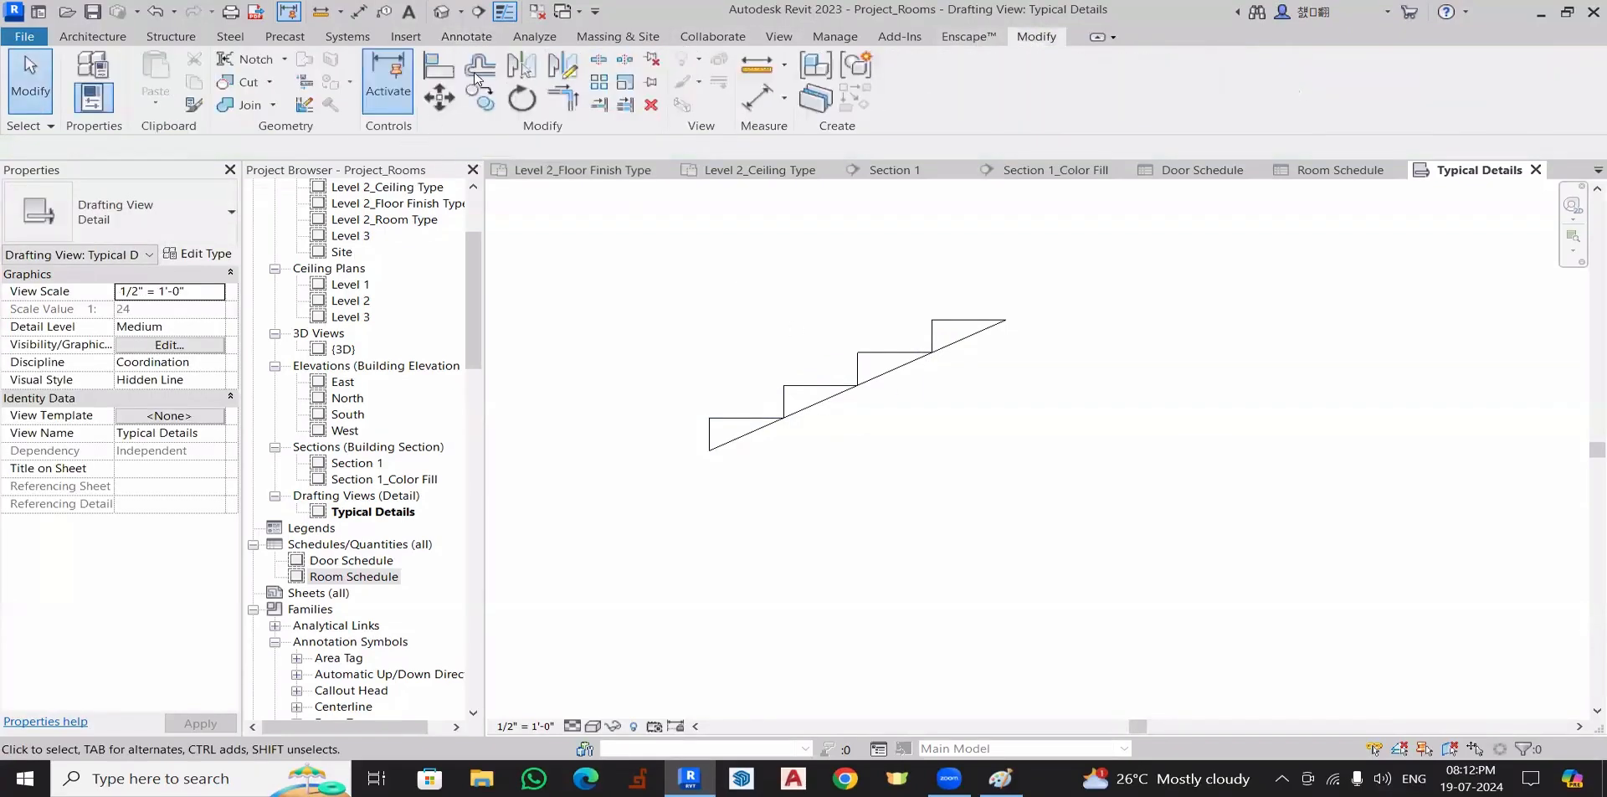
- Offset a copy of the diagonal line 6" below the steps, and delete the original diagonal
left_click(477, 76)
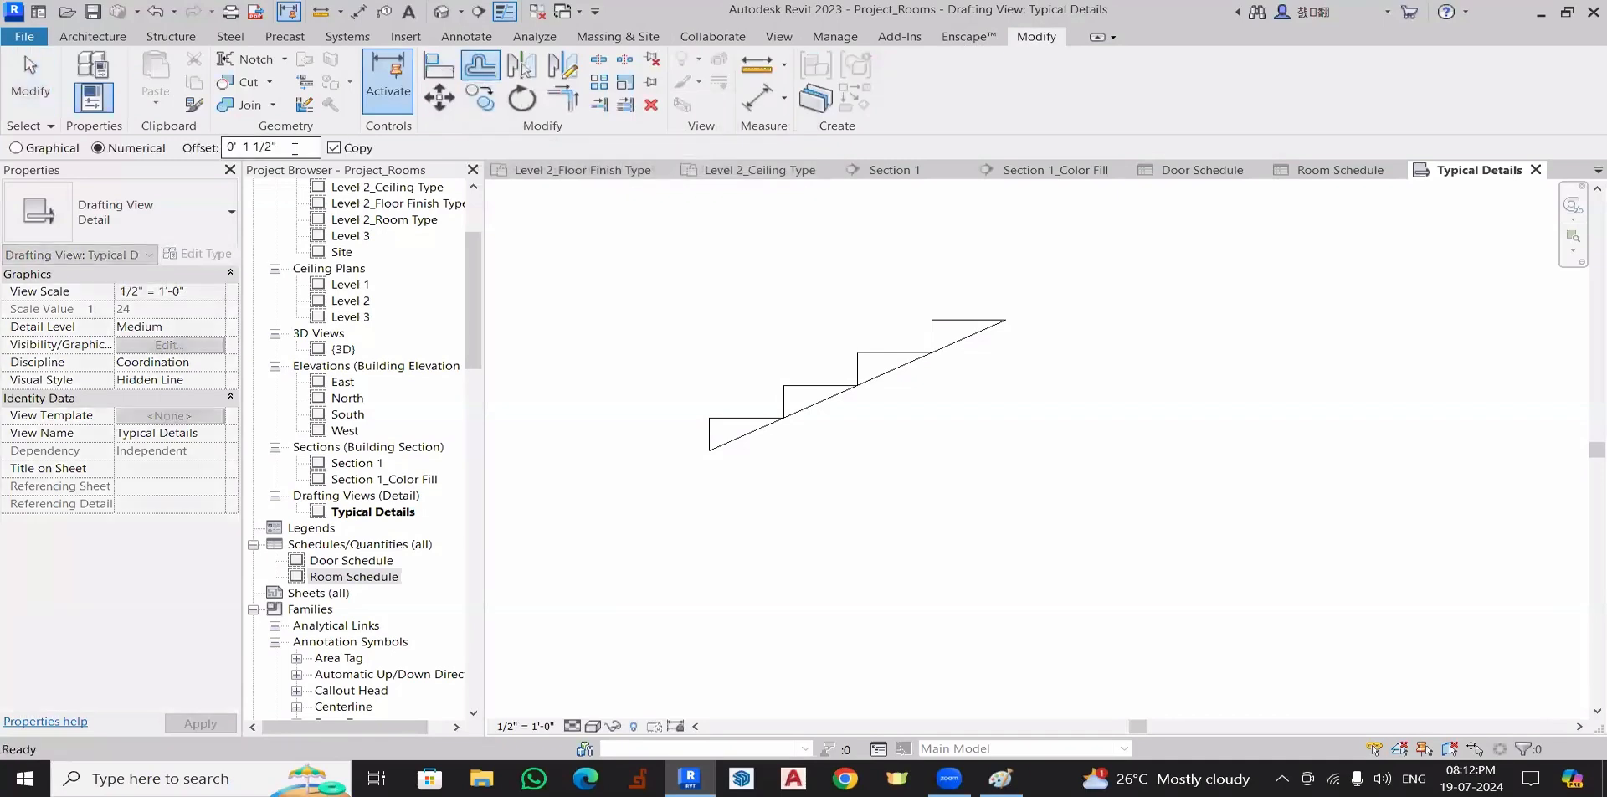
left_click_drag(294, 148, 211, 148)
type("6")
left_click(925, 367)
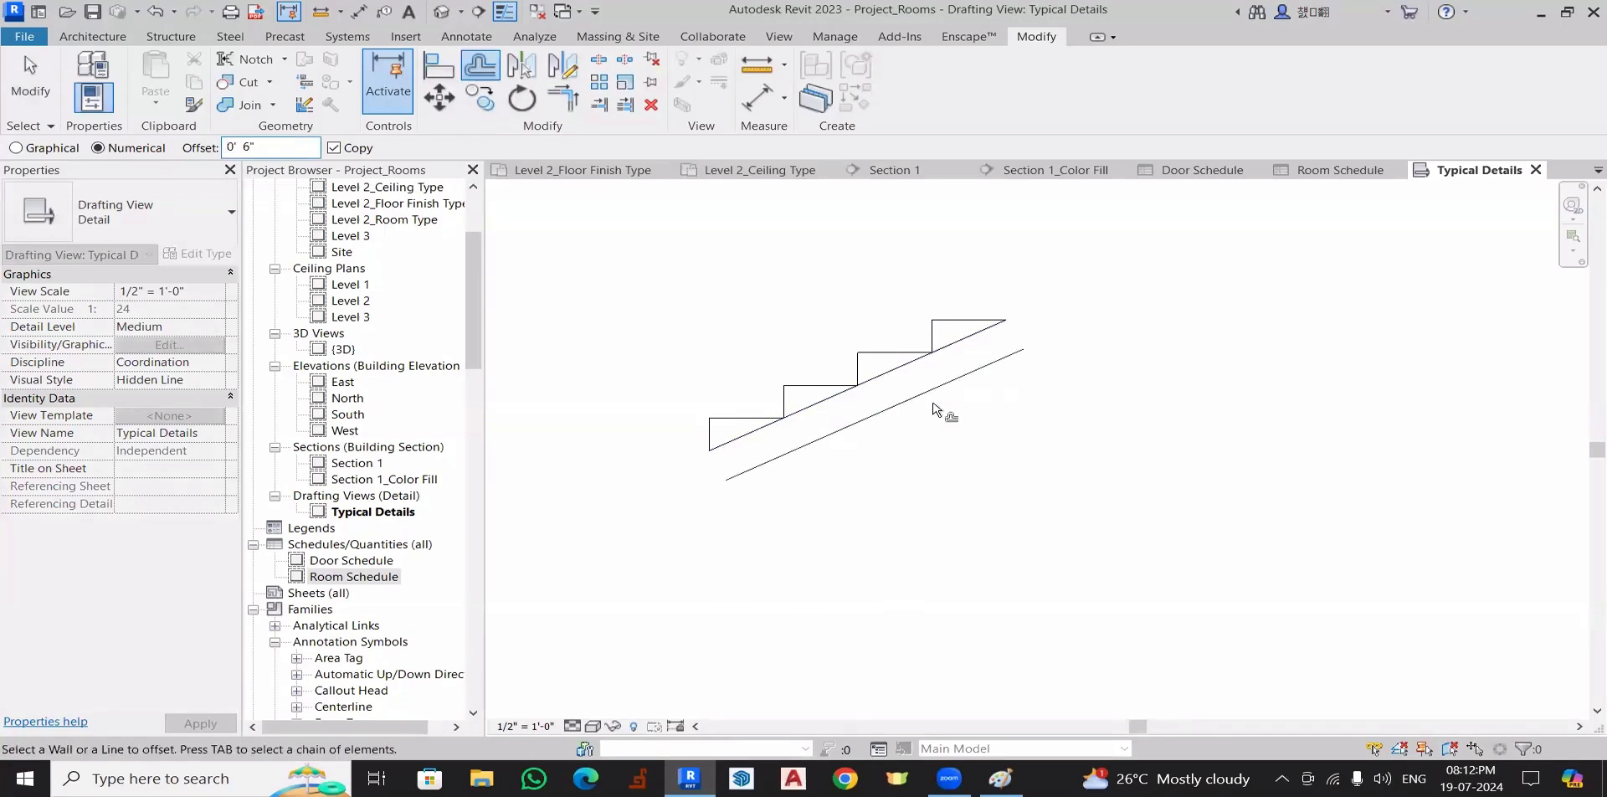
key("Escape")
left_click(949, 352)
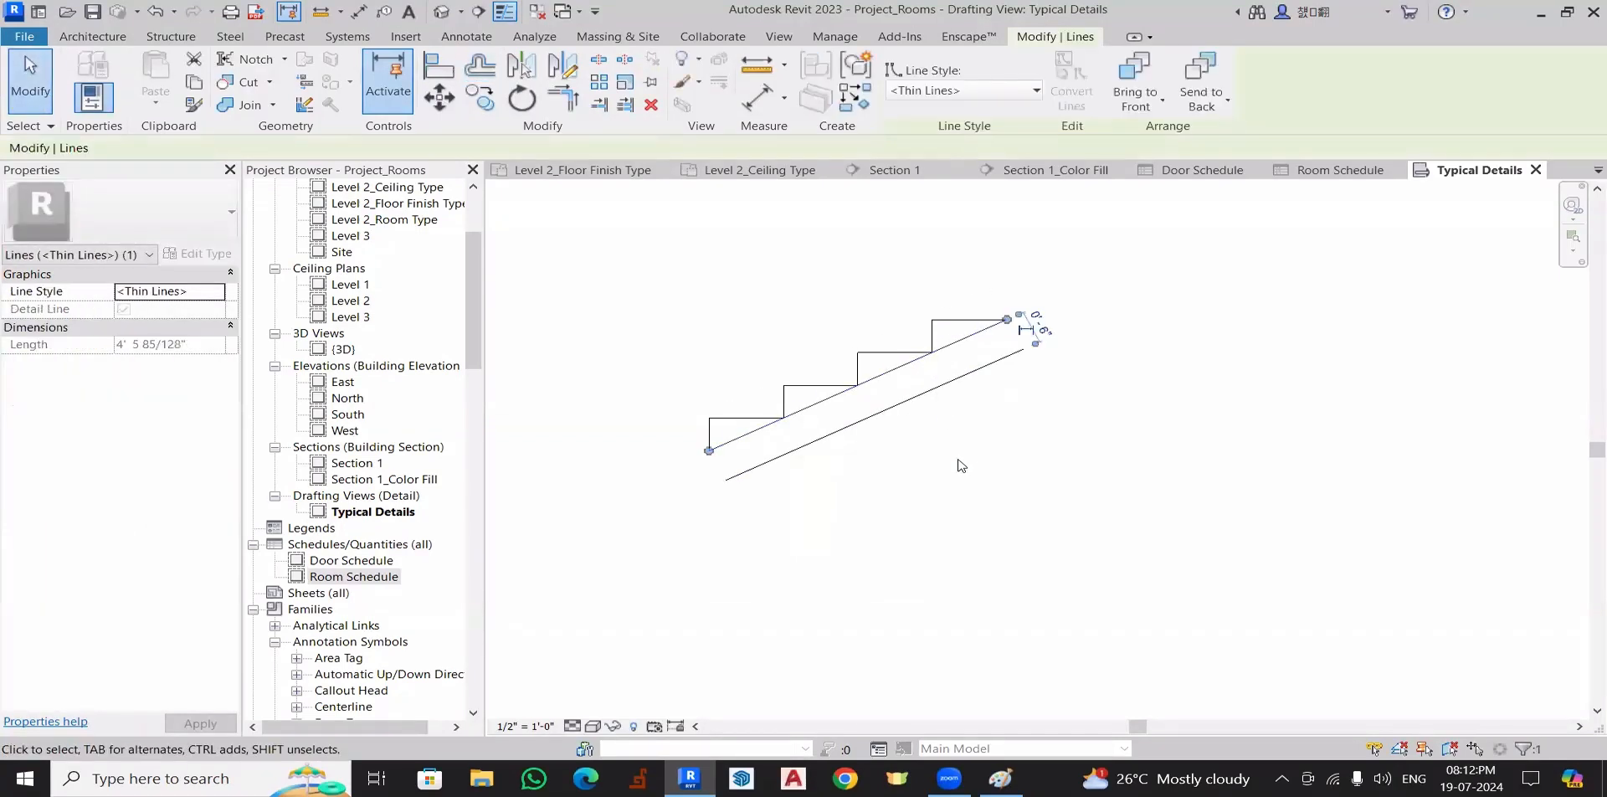
key("Delete")
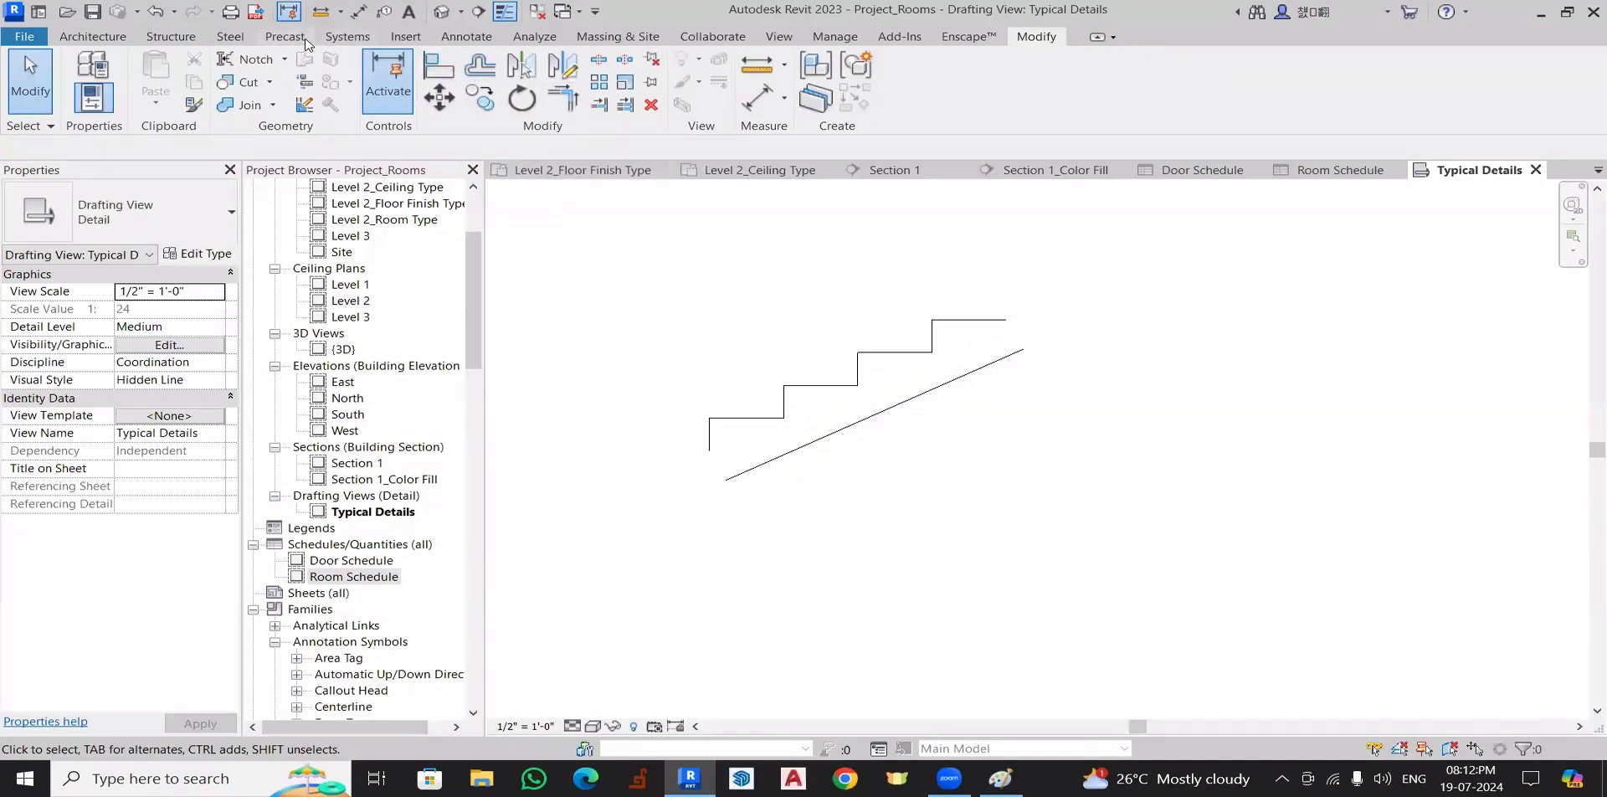
- Draw a horizontal detail line from the foot of the first riser across the sloped soffit line
left_click(465, 36)
left_click(578, 57)
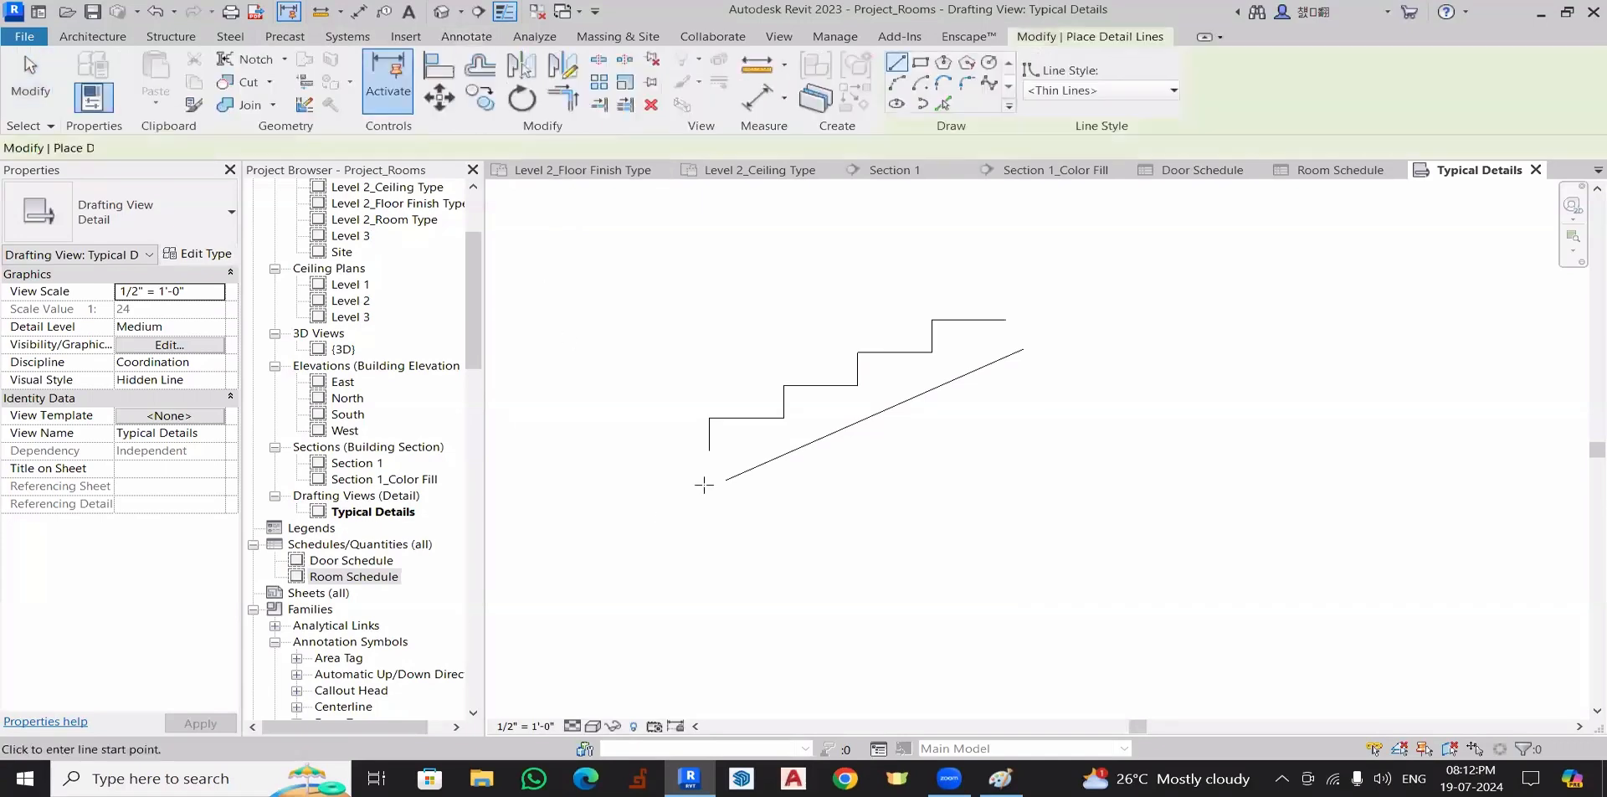
left_click(709, 449)
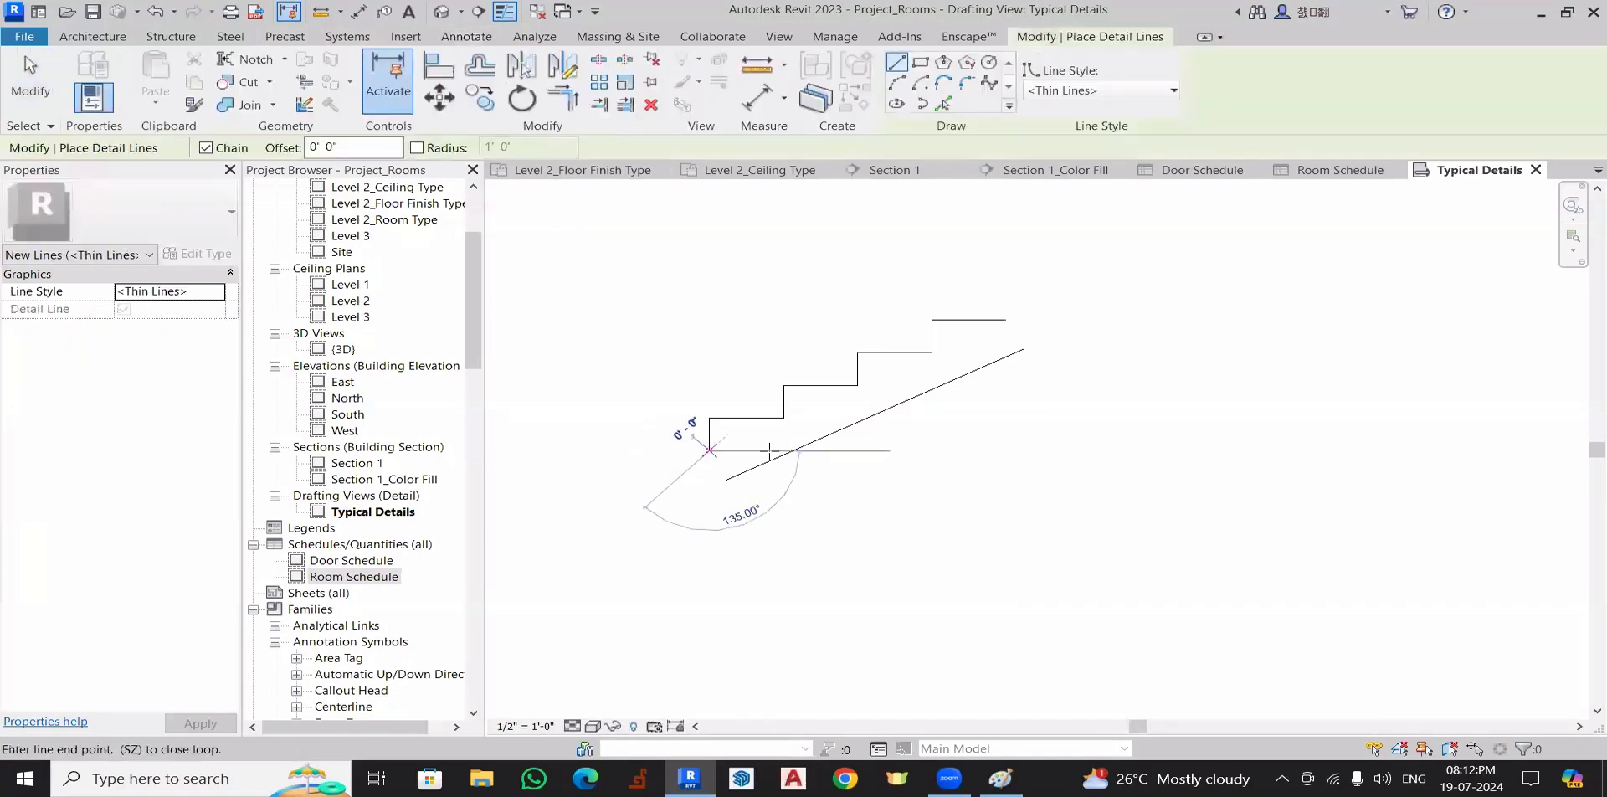
left_click(865, 450)
key("Escape")
- Draw a vertical detail line from the outer end of the top tread down past the sloped soffit line
scroll(1009, 331, "up", 4)
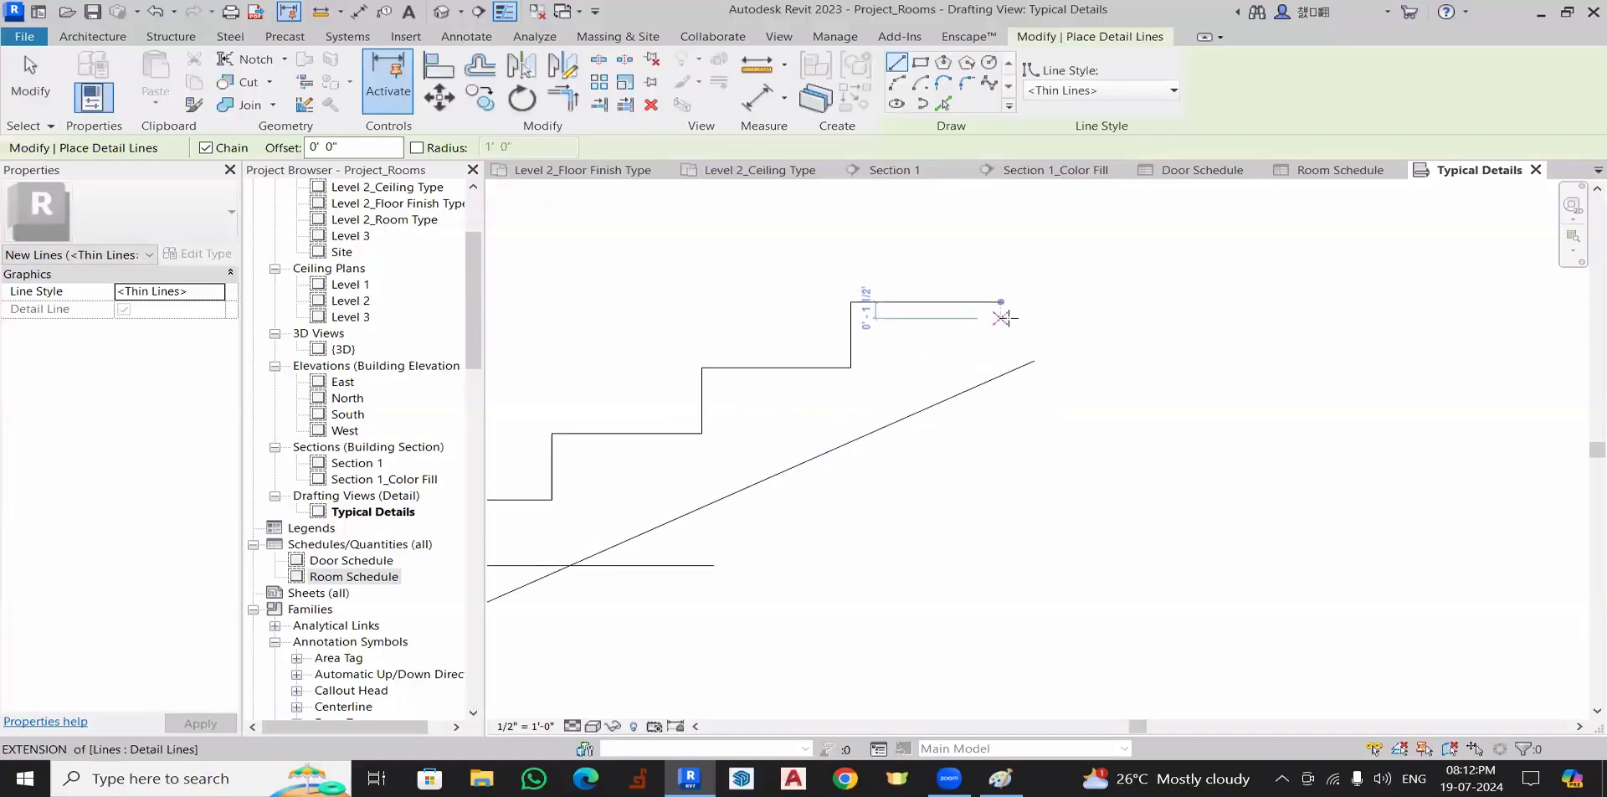
left_click(1001, 301)
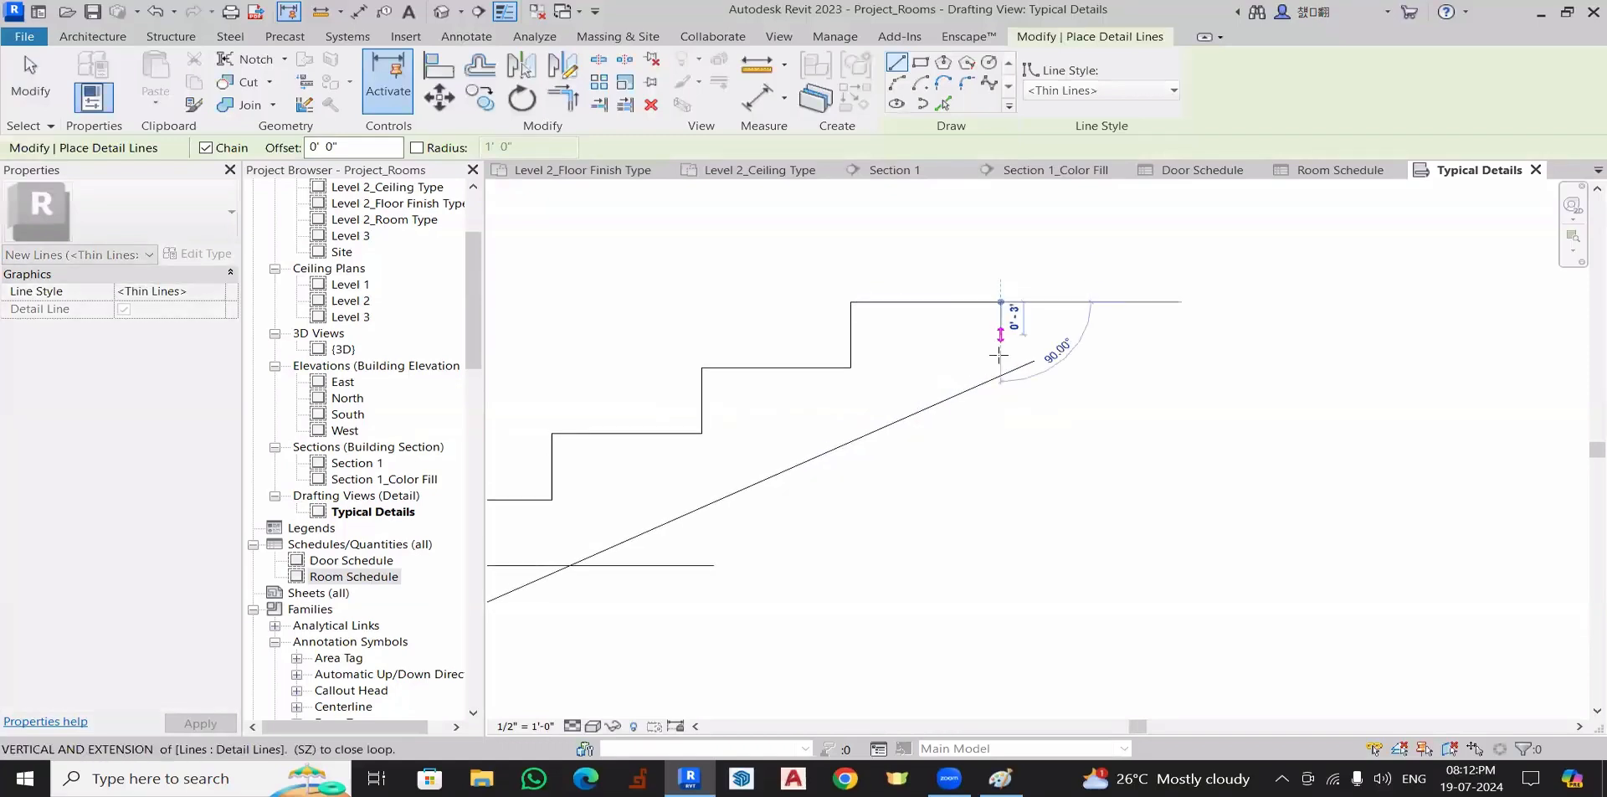
left_click(1002, 409)
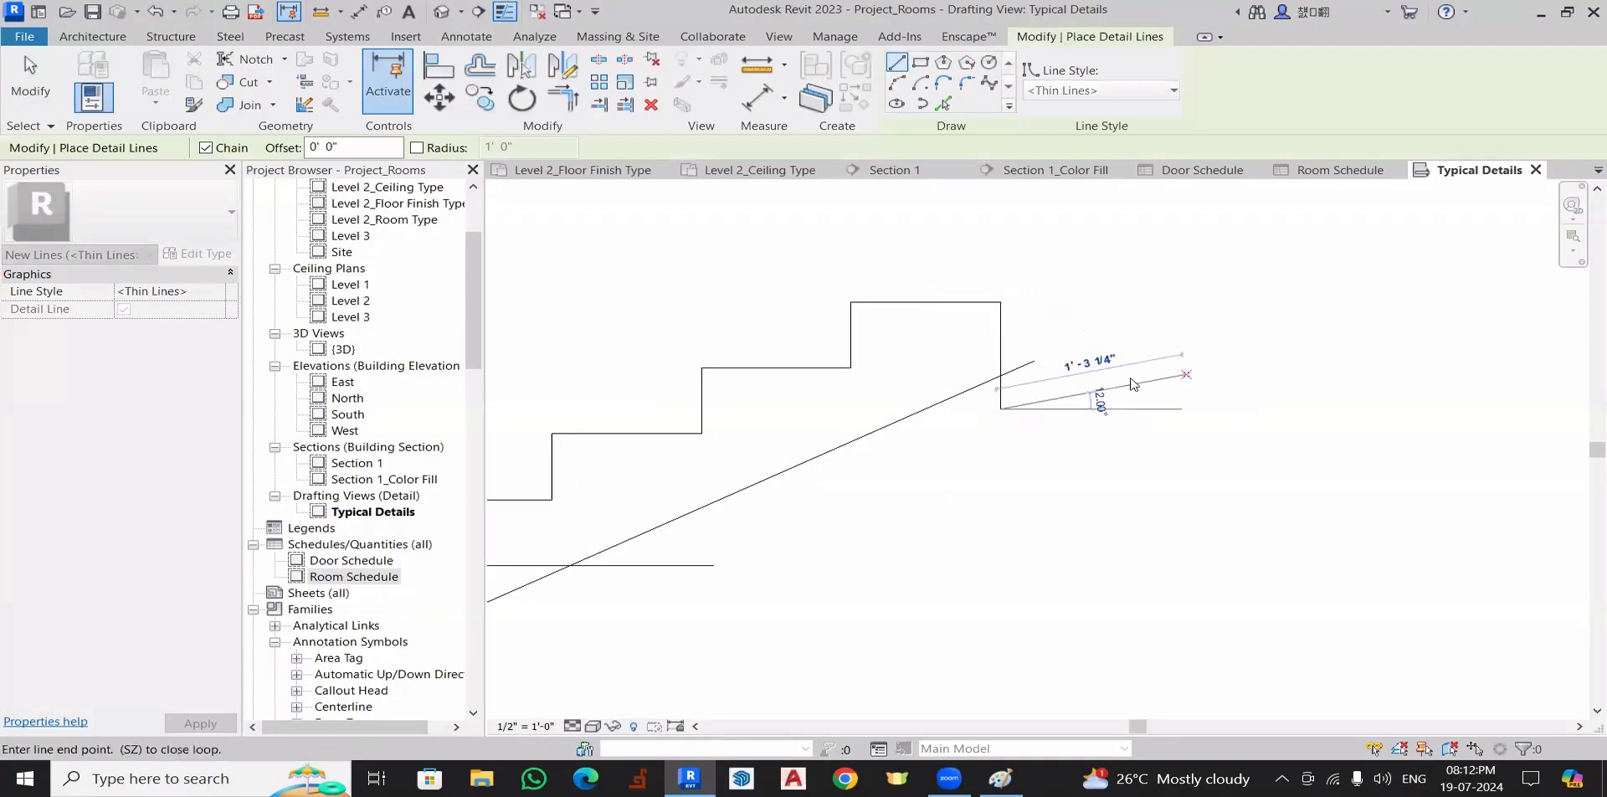
key("Escape")
key("Escape")
- Trim the sloped soffit line to corners with the vertical end line and the horizontal base line
key("t")
key("r")
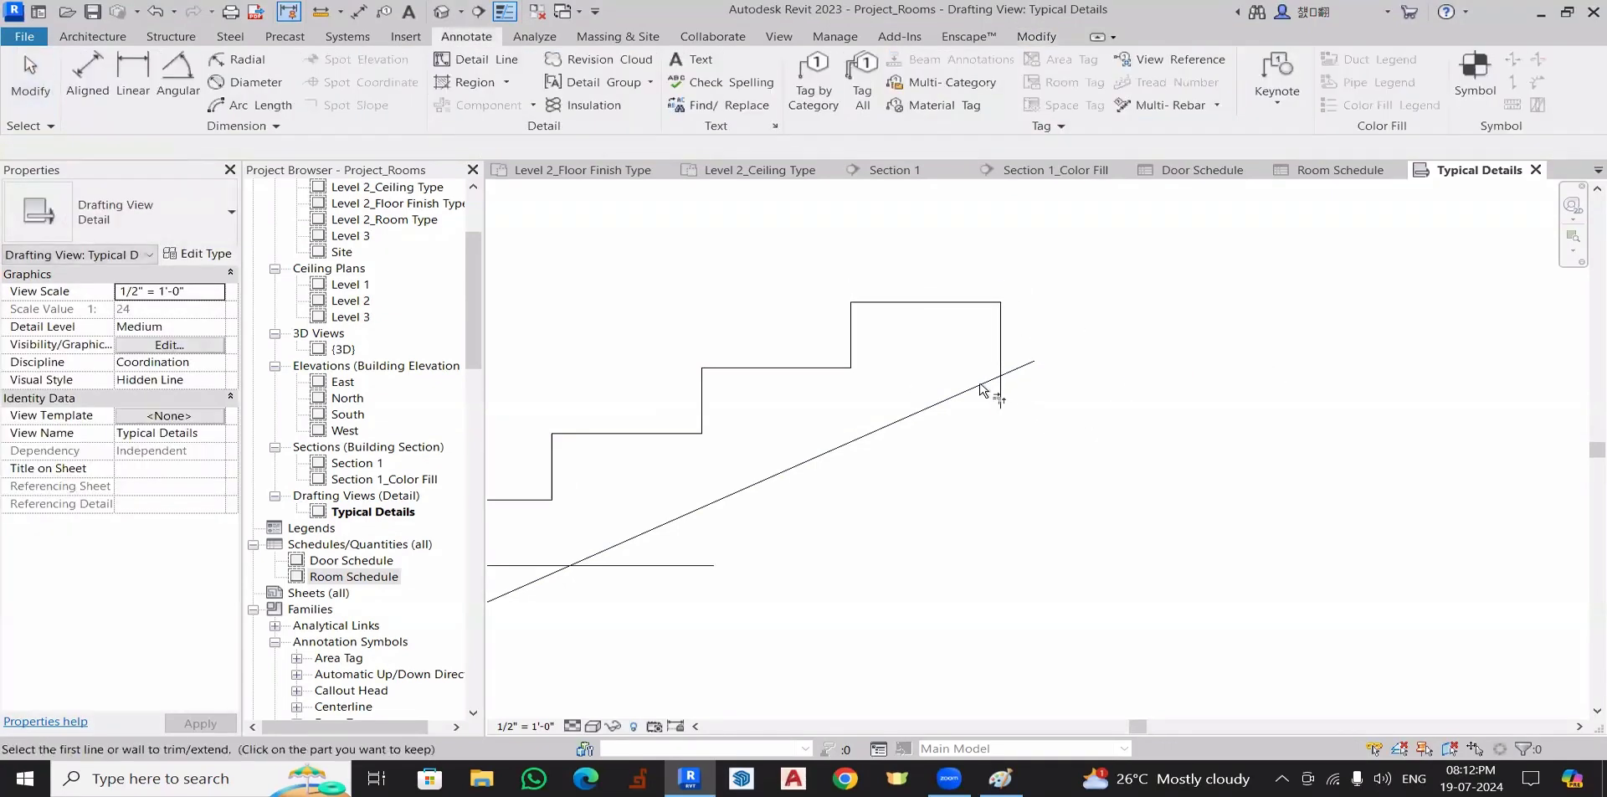
left_click(981, 385)
left_click(1002, 360)
middle_click_drag(839, 500, 1002, 400)
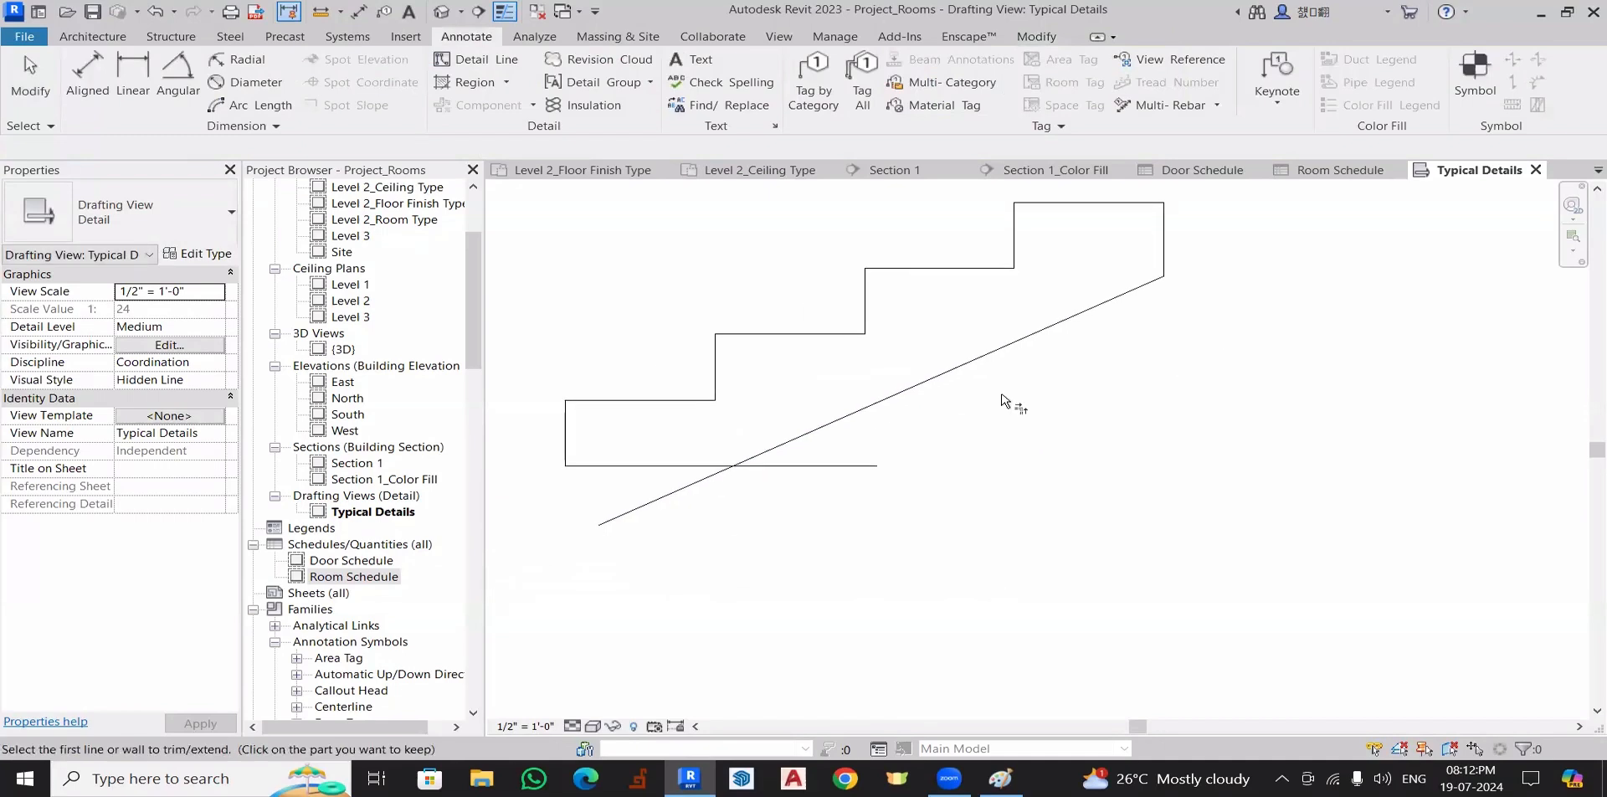
left_click(774, 448)
left_click(716, 465)
key("Escape")
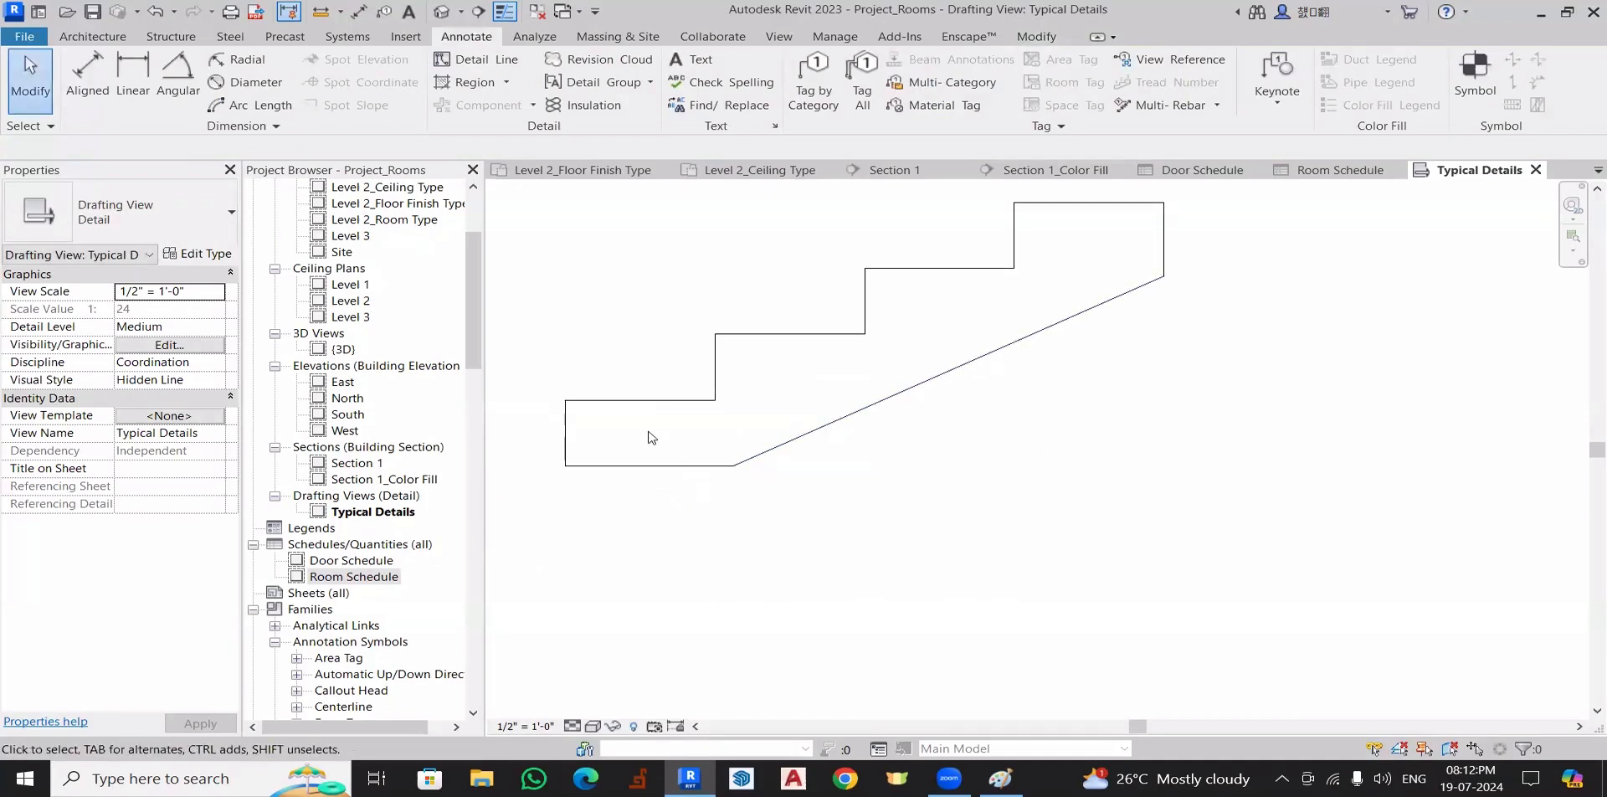
- Offset a copy of the lowest tread line upward by 1/2"
middle_click_drag(649, 433, 804, 449)
middle_click_drag(757, 313, 758, 350)
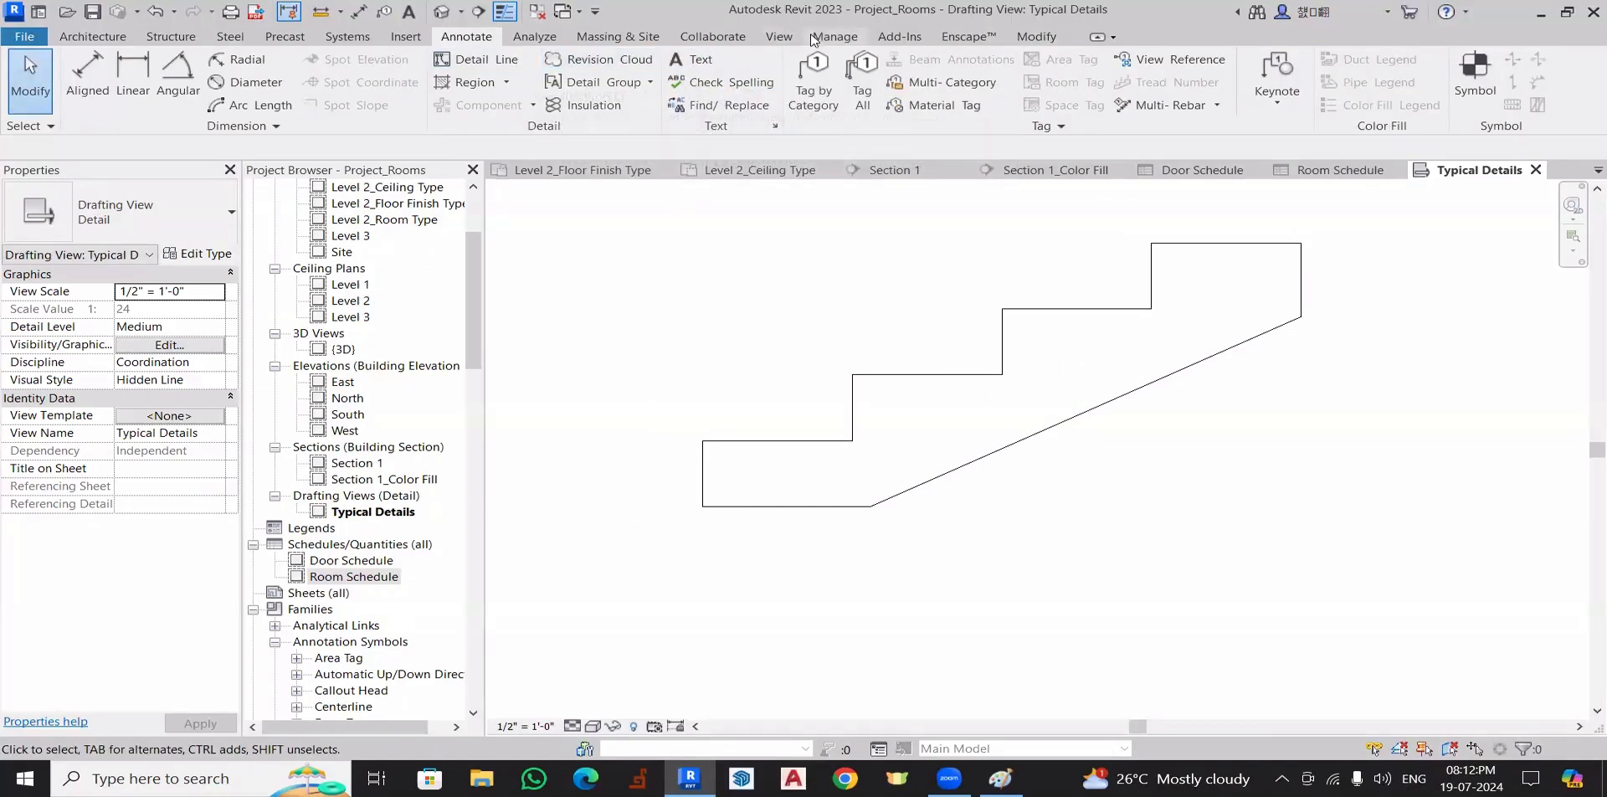
left_click(1038, 37)
left_click(480, 66)
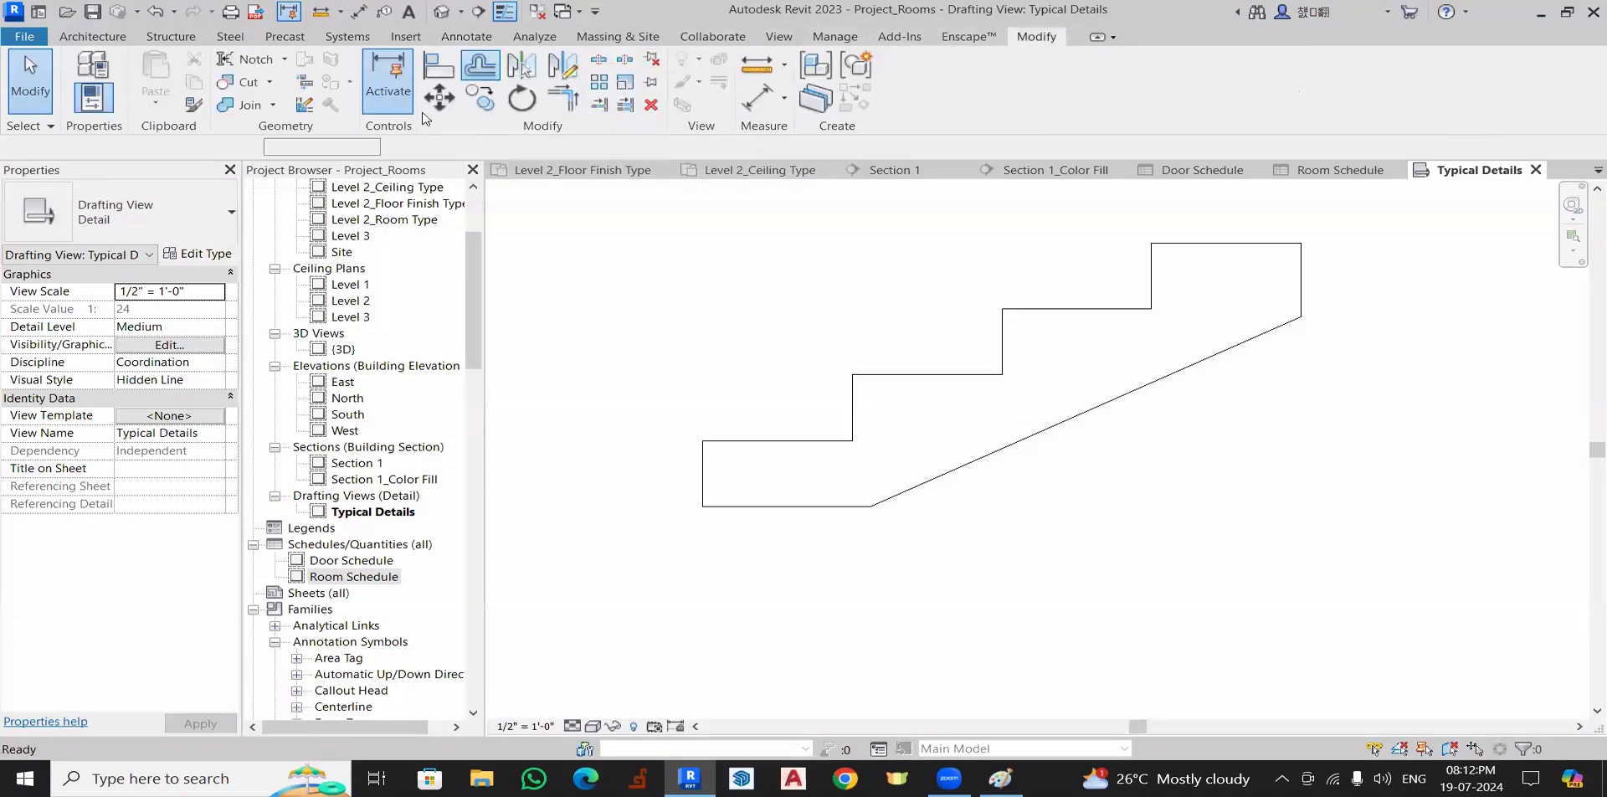
type("0' 0 1/2\"")
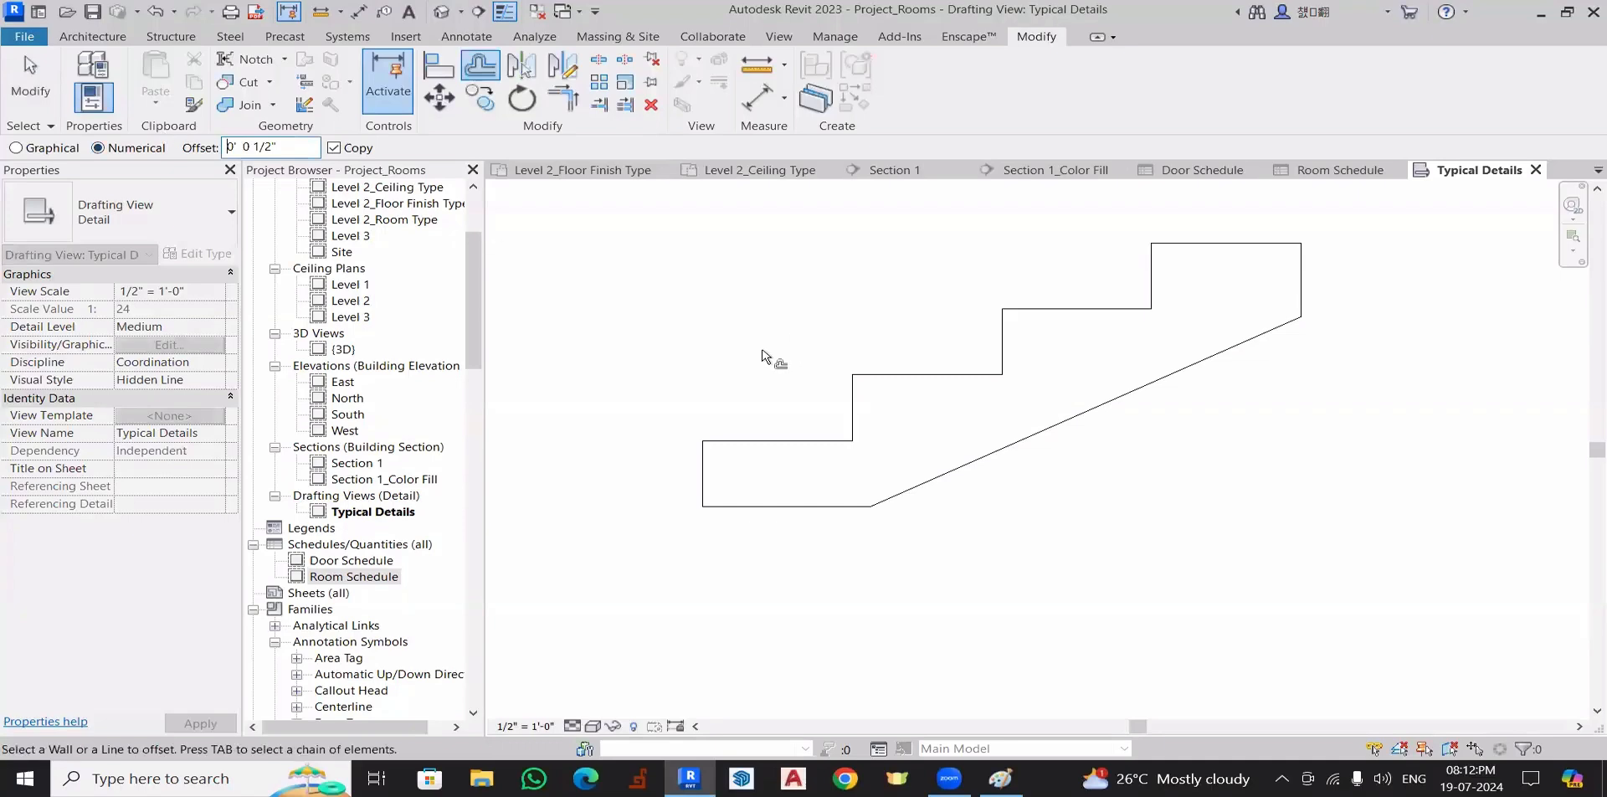
left_click(749, 441)
key("Escape")
scroll(765, 428, "up", 2)
middle_click_drag(764, 423, 787, 417)
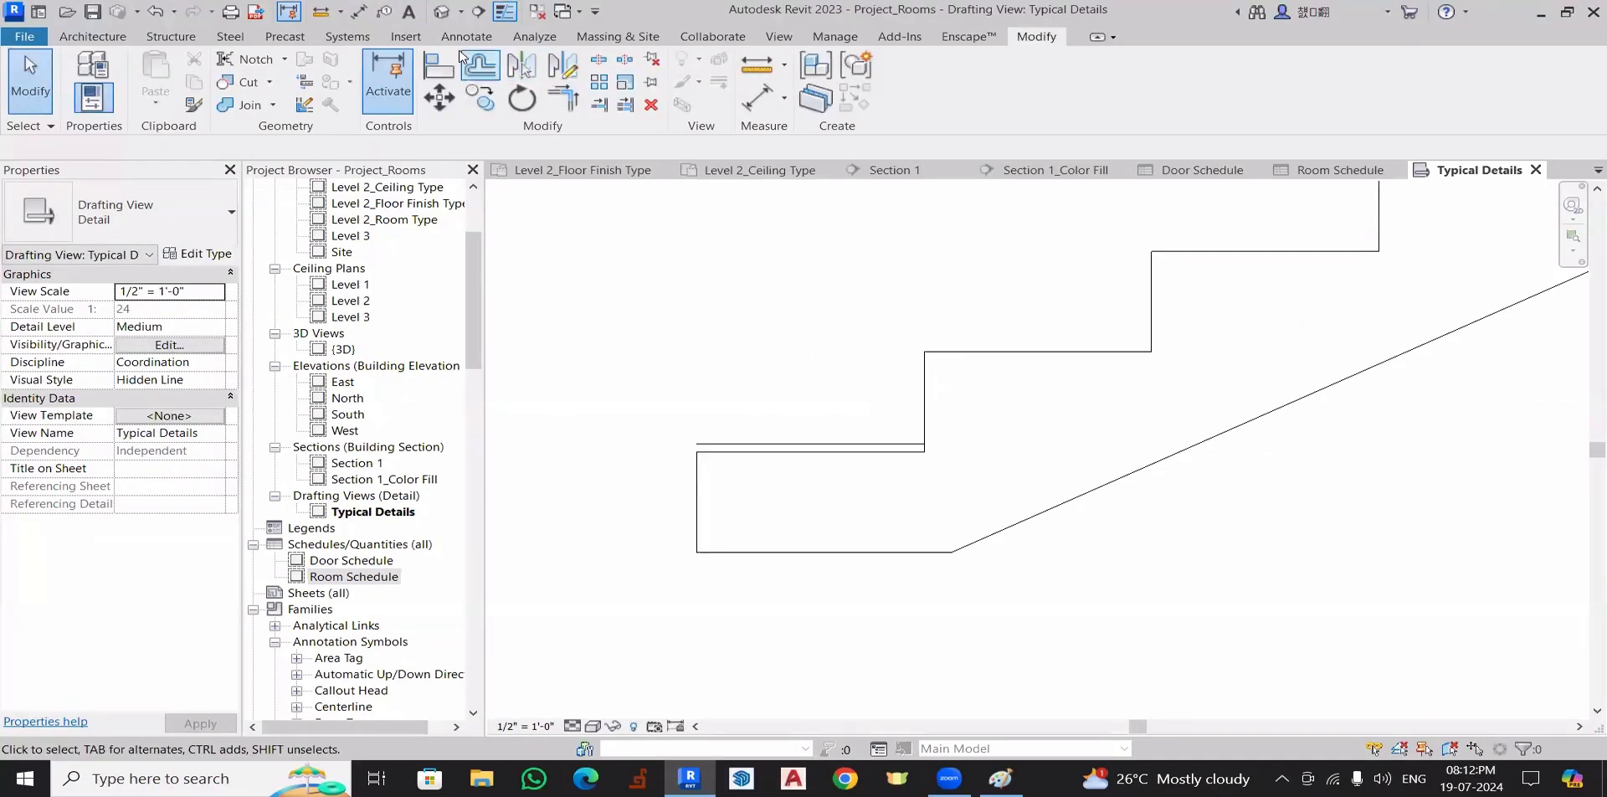
- Close the outer end of the lowest tread's finish layer with a short vertical detail line
left_click(465, 37)
left_click(488, 72)
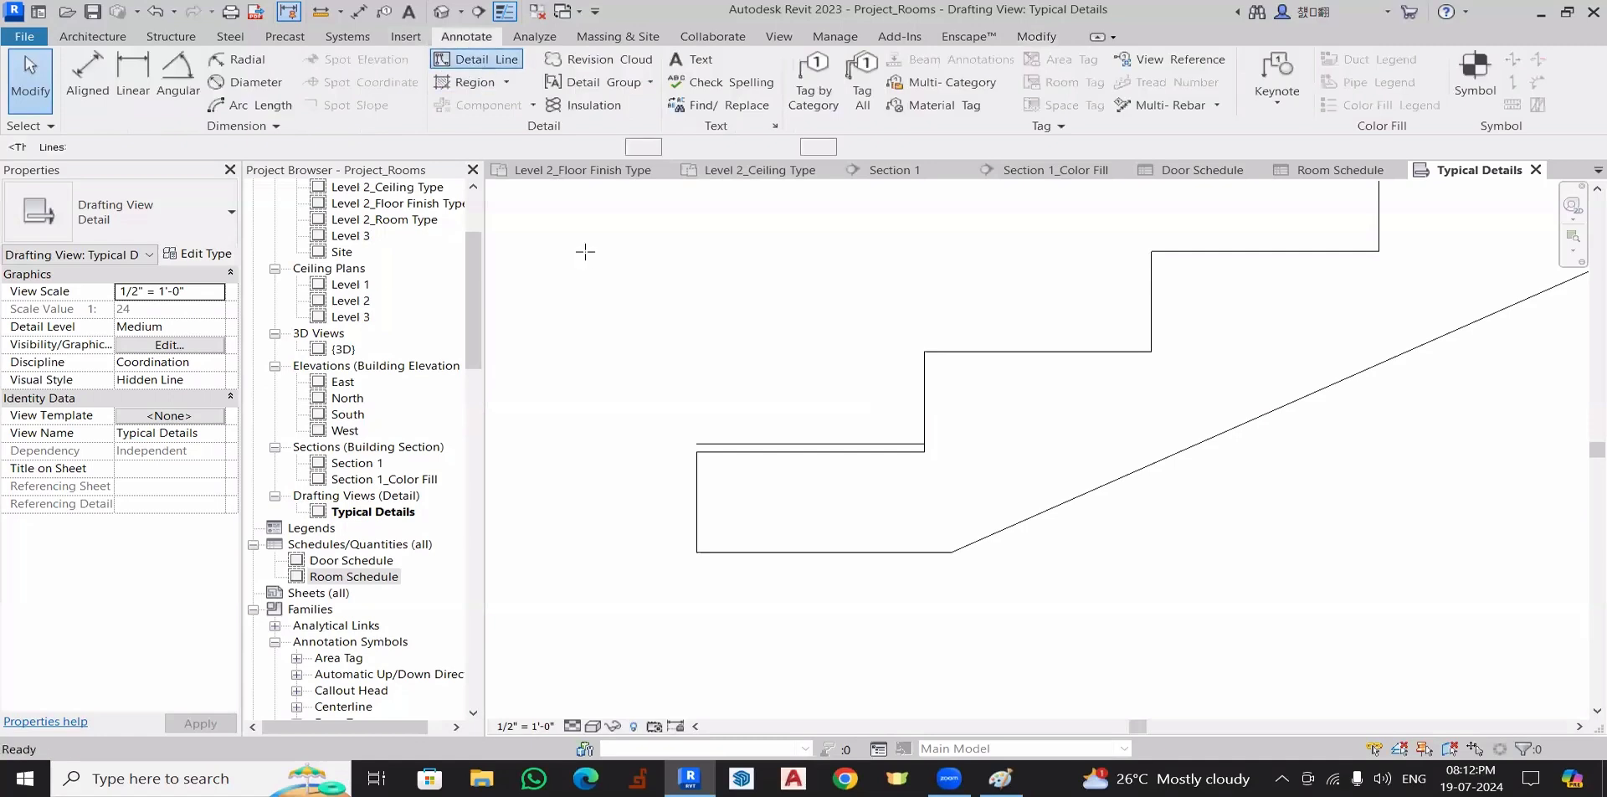
scroll(703, 462, "up", 2)
left_click(707, 458)
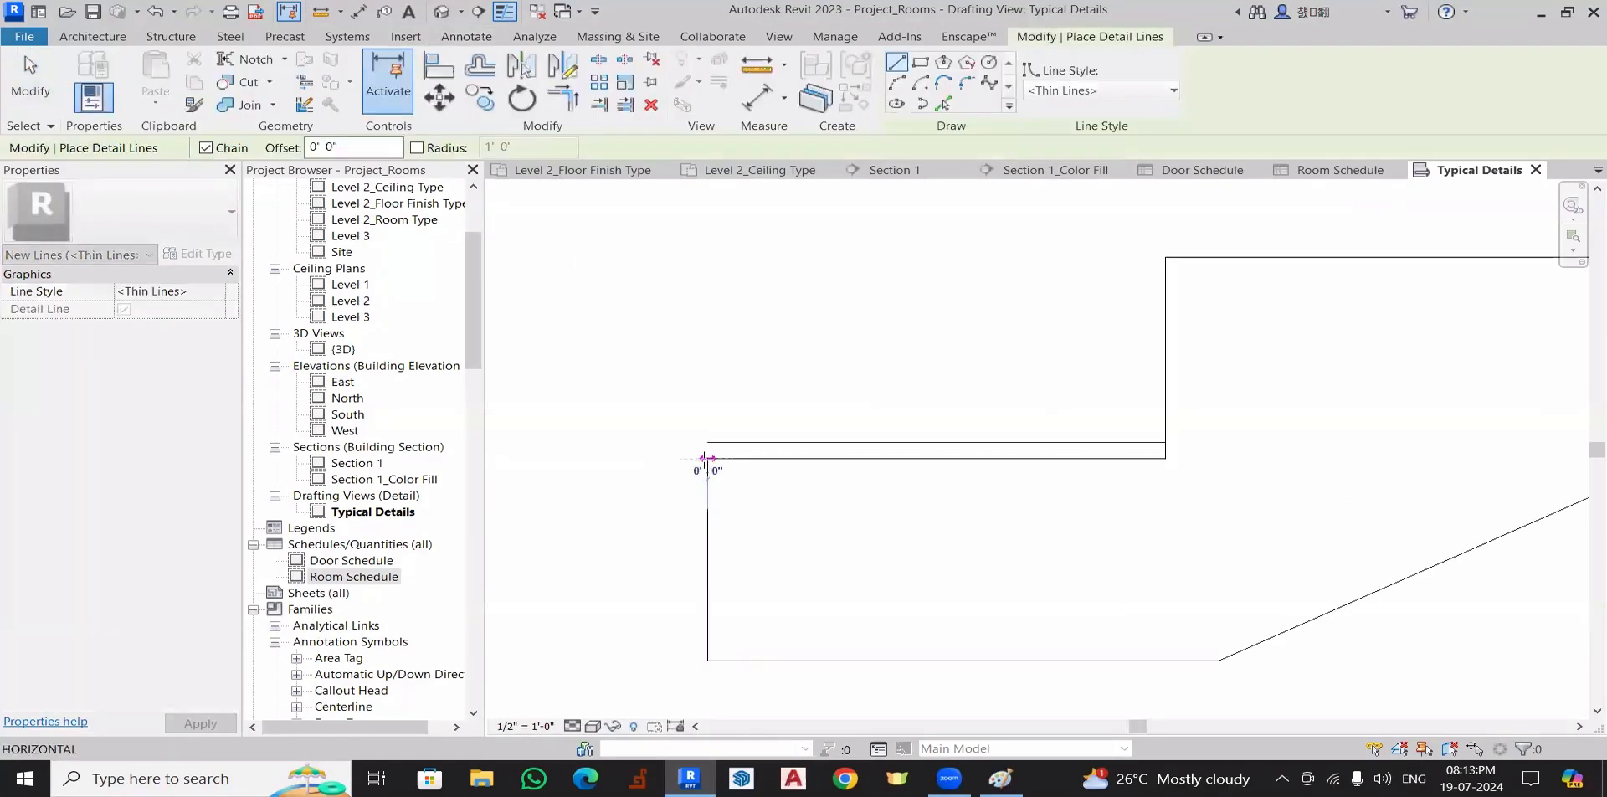
left_click(708, 443)
scroll(700, 366, "up", 2)
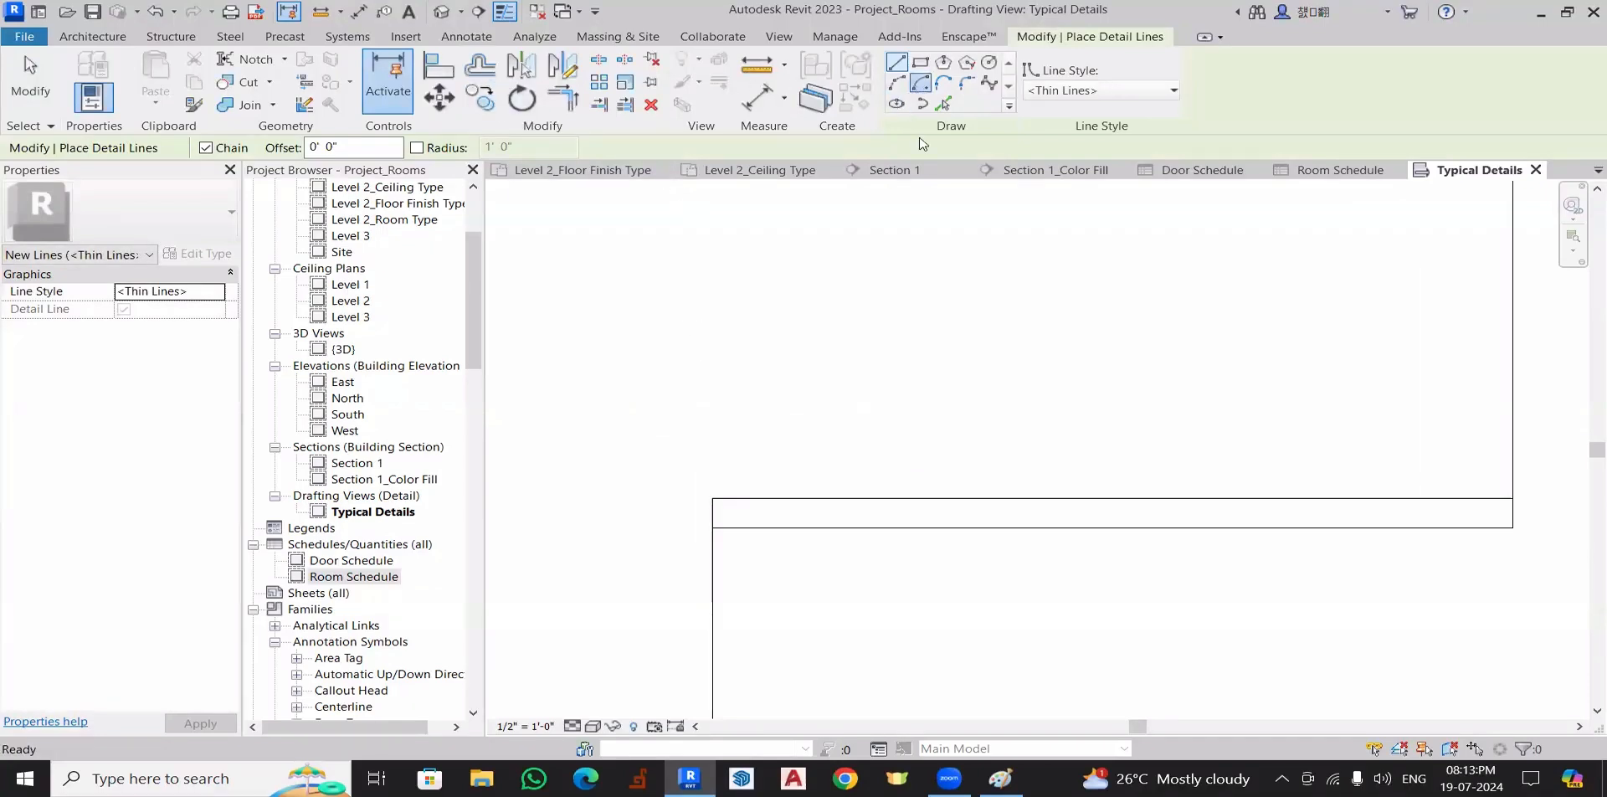
scroll(715, 515, "up", 2)
left_click(717, 505)
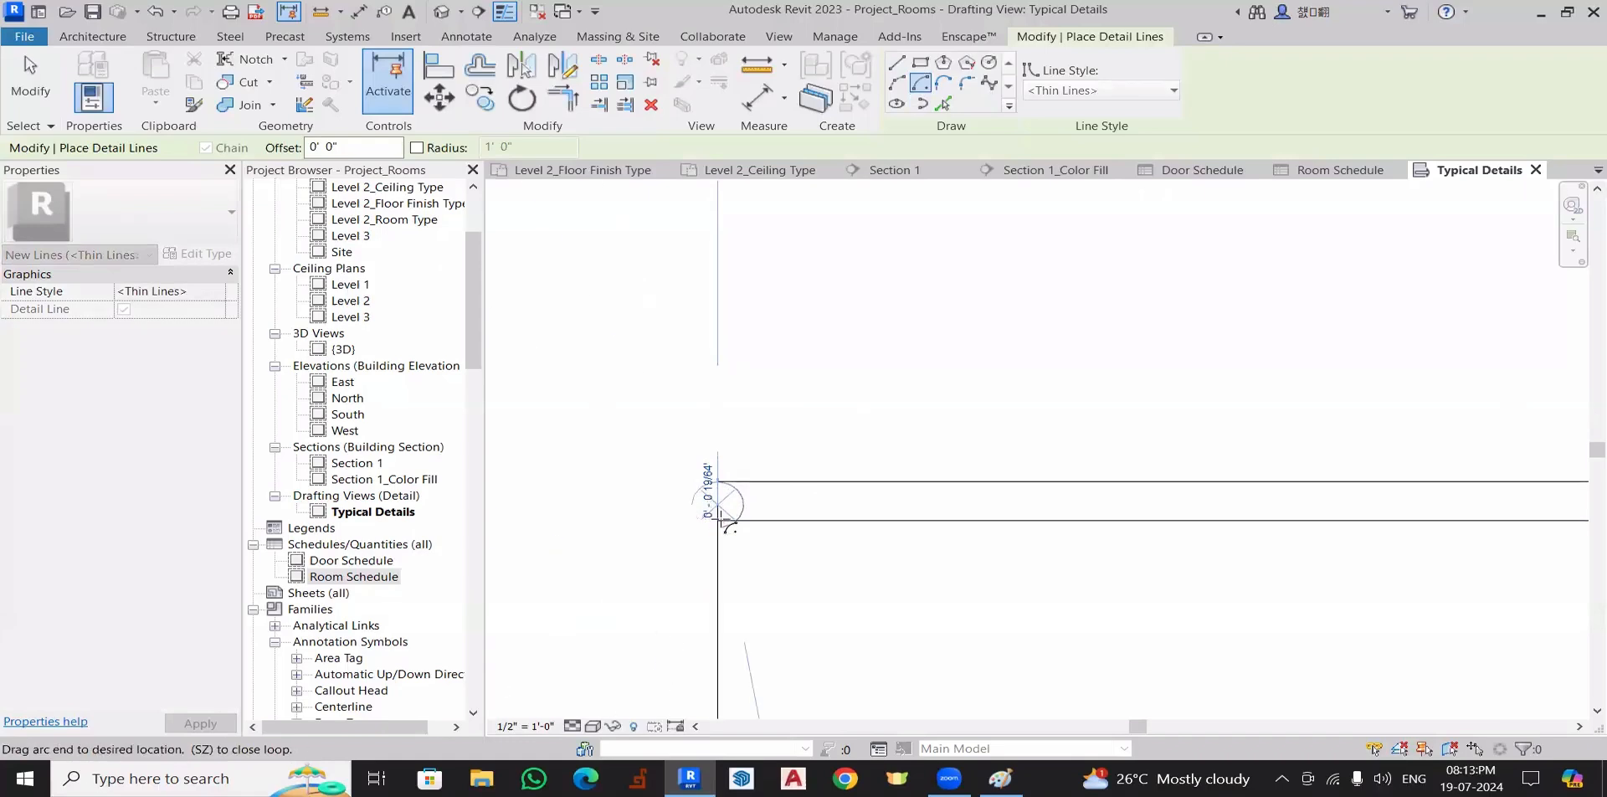
key("Escape")
key("Escape")
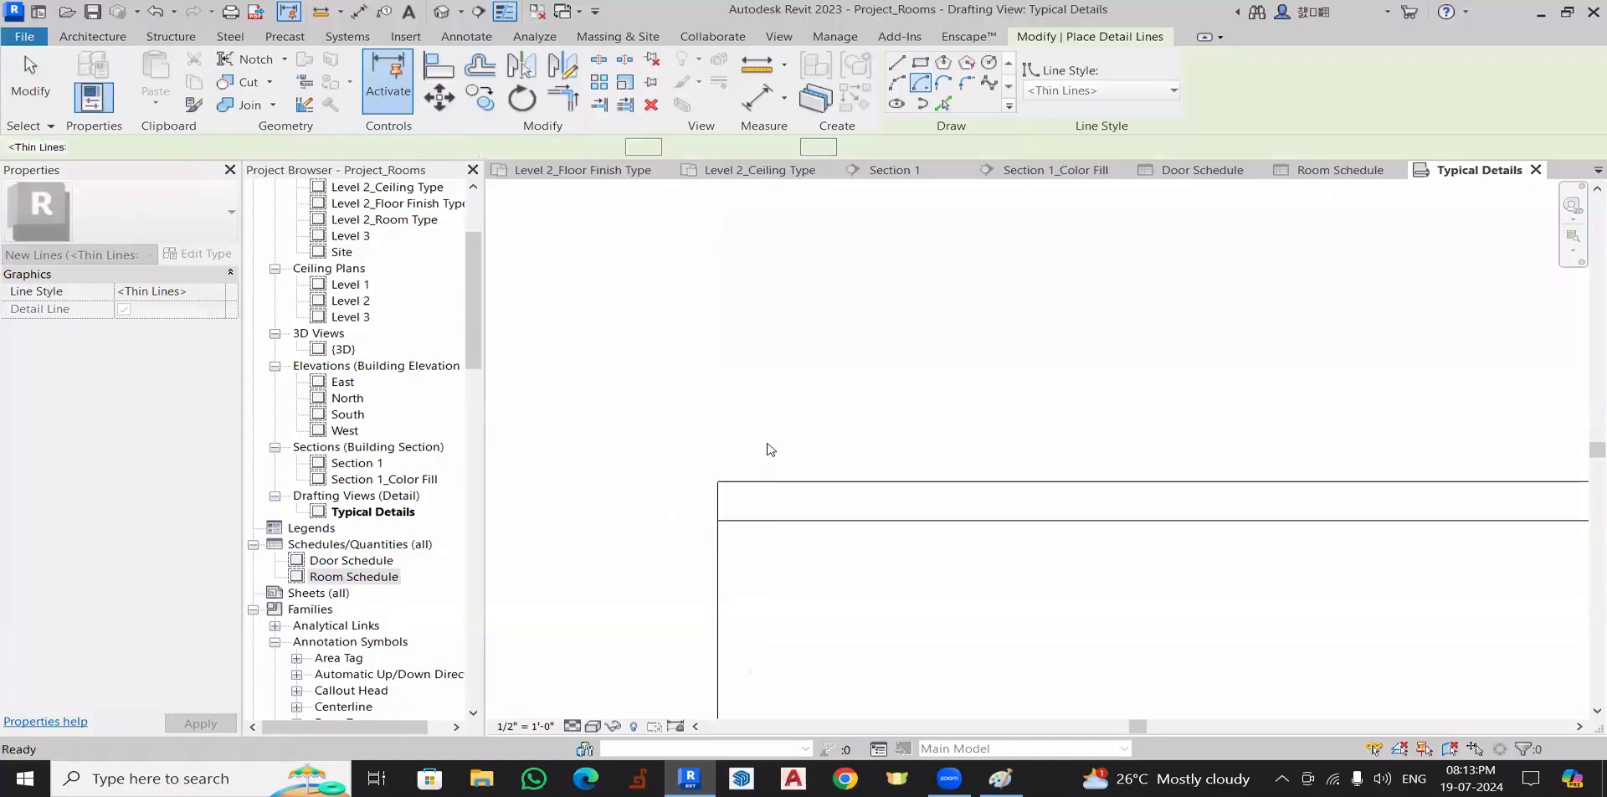
- Draw a semicircular nosing arc of 1/4" radius at the outer end of the lowest tread's finish layer and delete the short vertical closing line
scroll(669, 551, "up", 2)
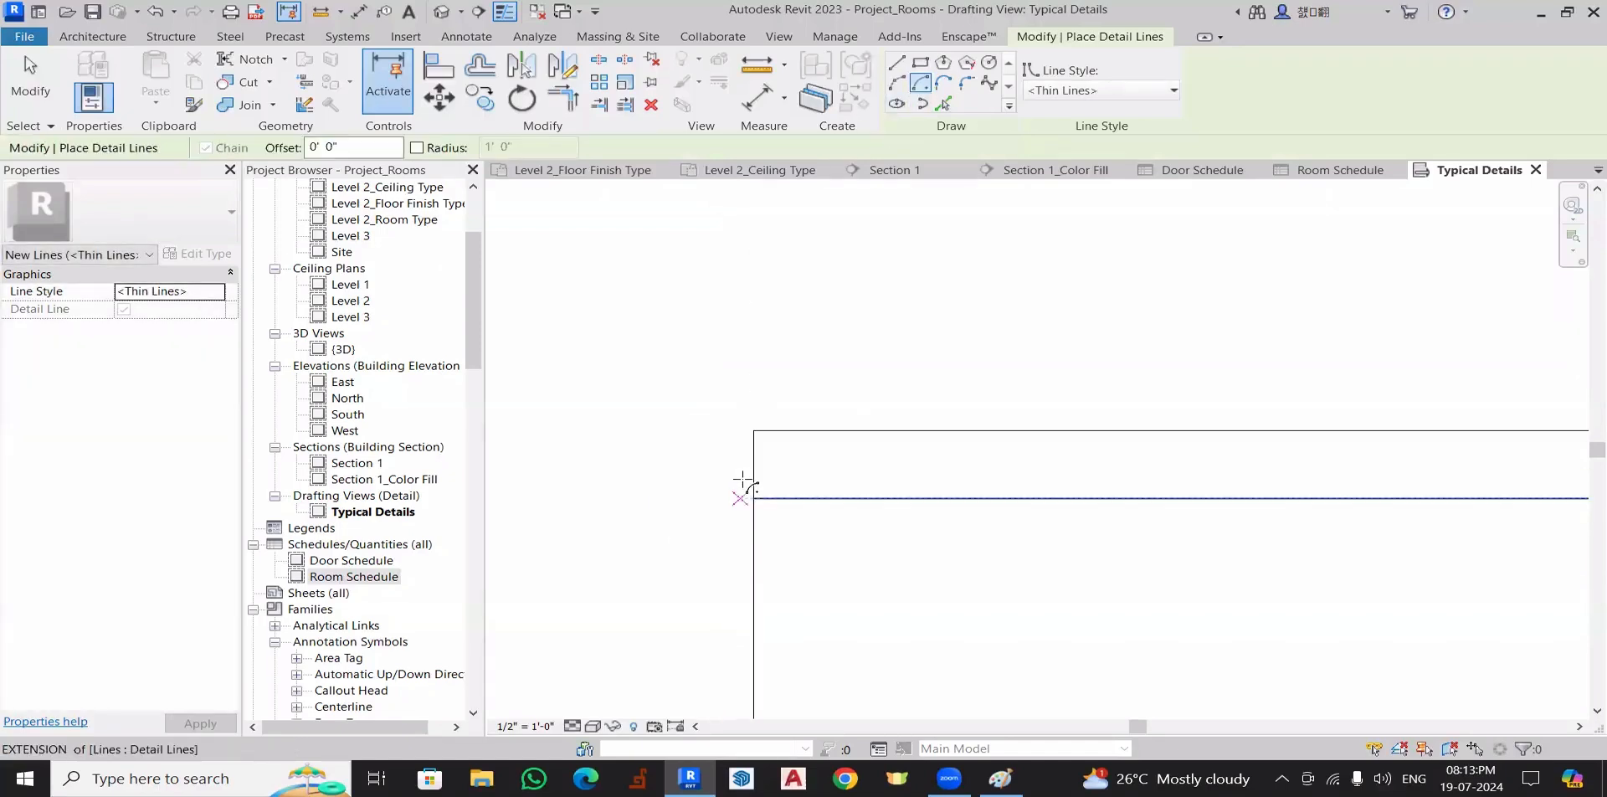
scroll(744, 479, "up", 1)
left_click(757, 455)
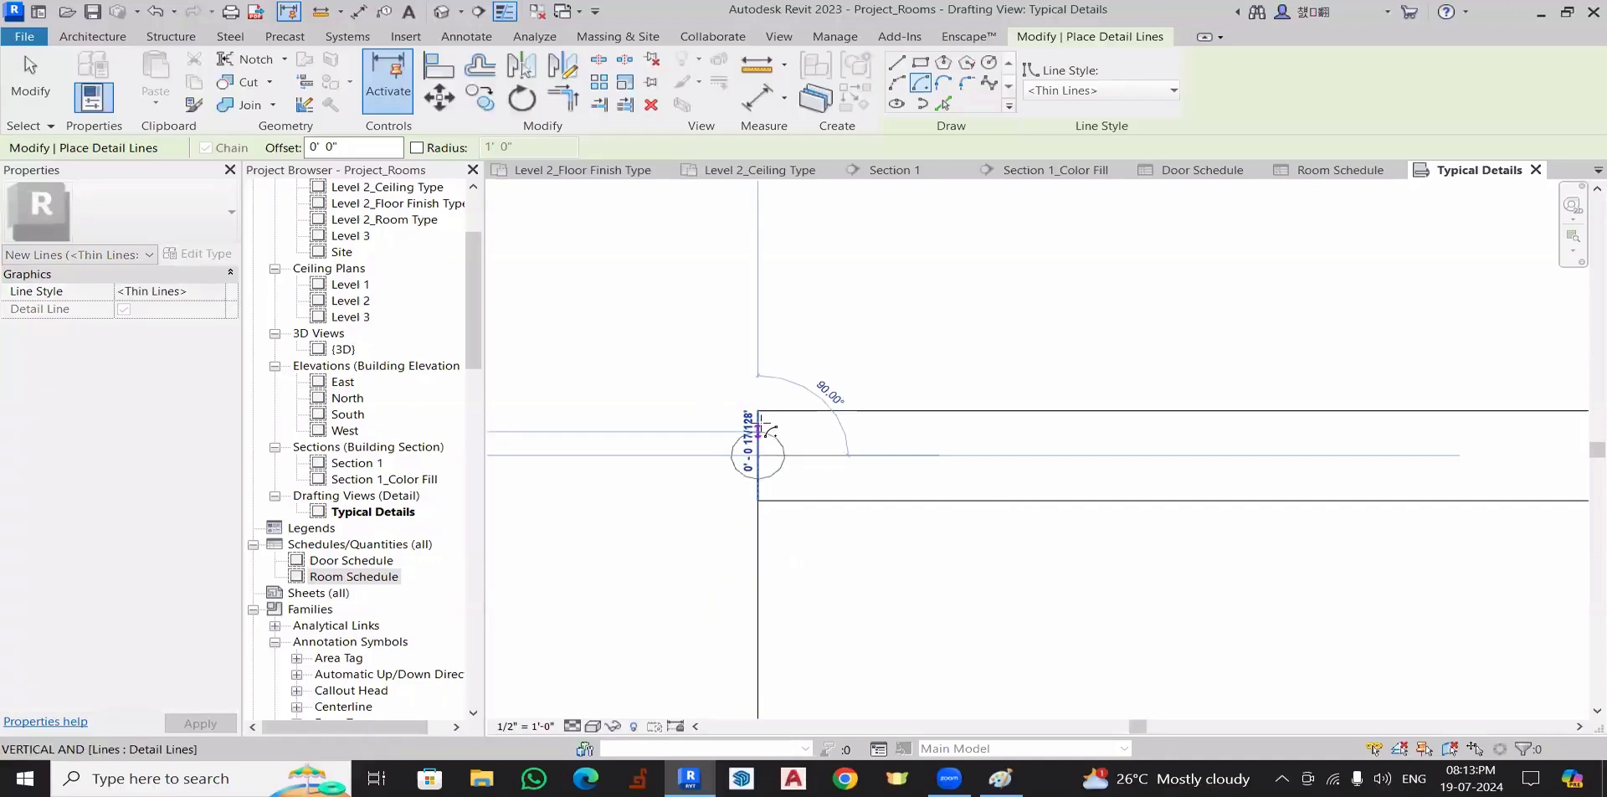
left_click(758, 411)
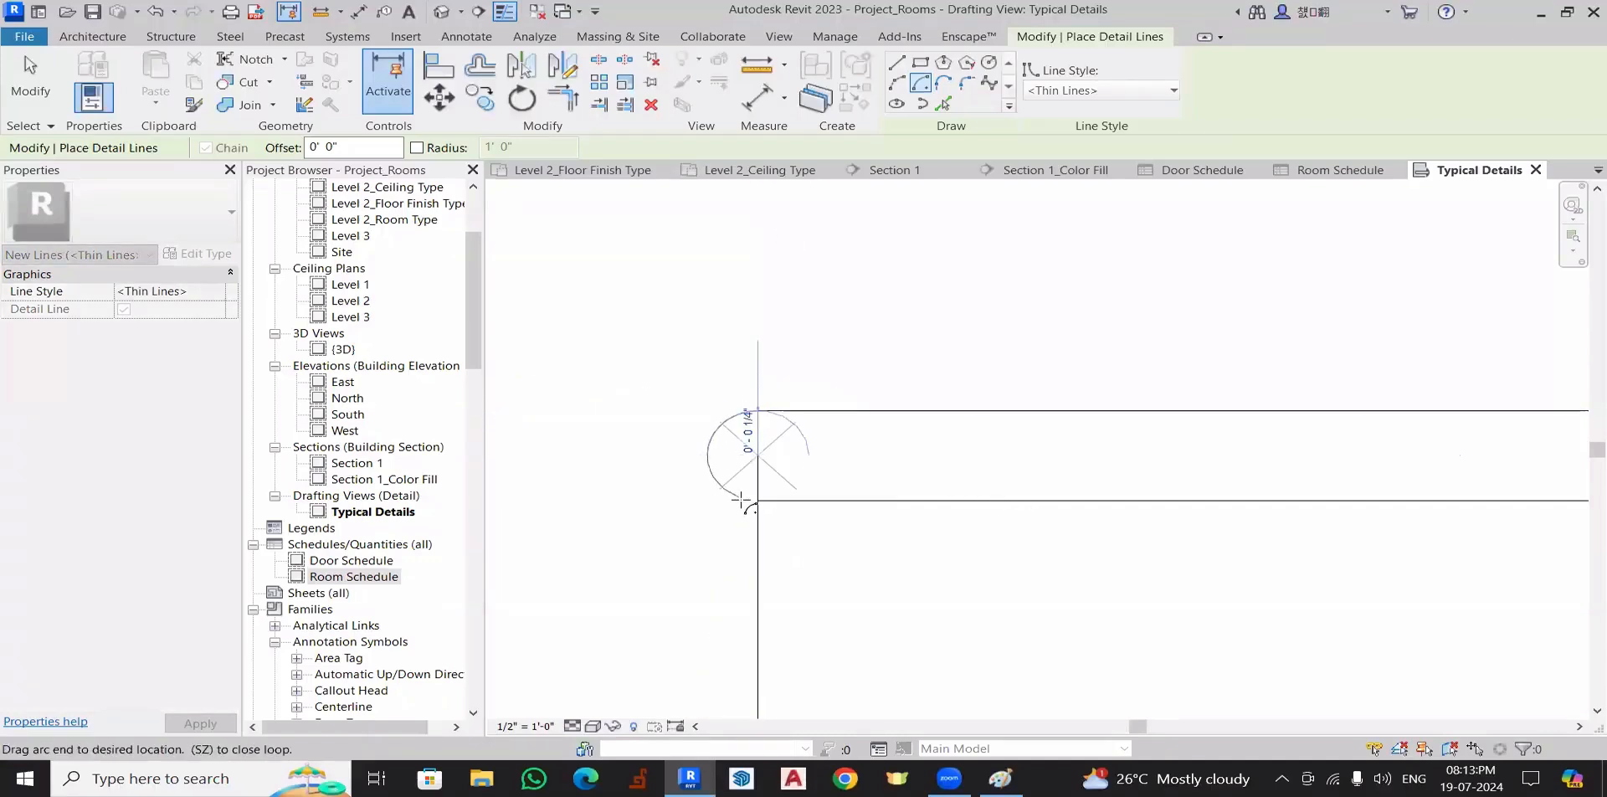
left_click(757, 500)
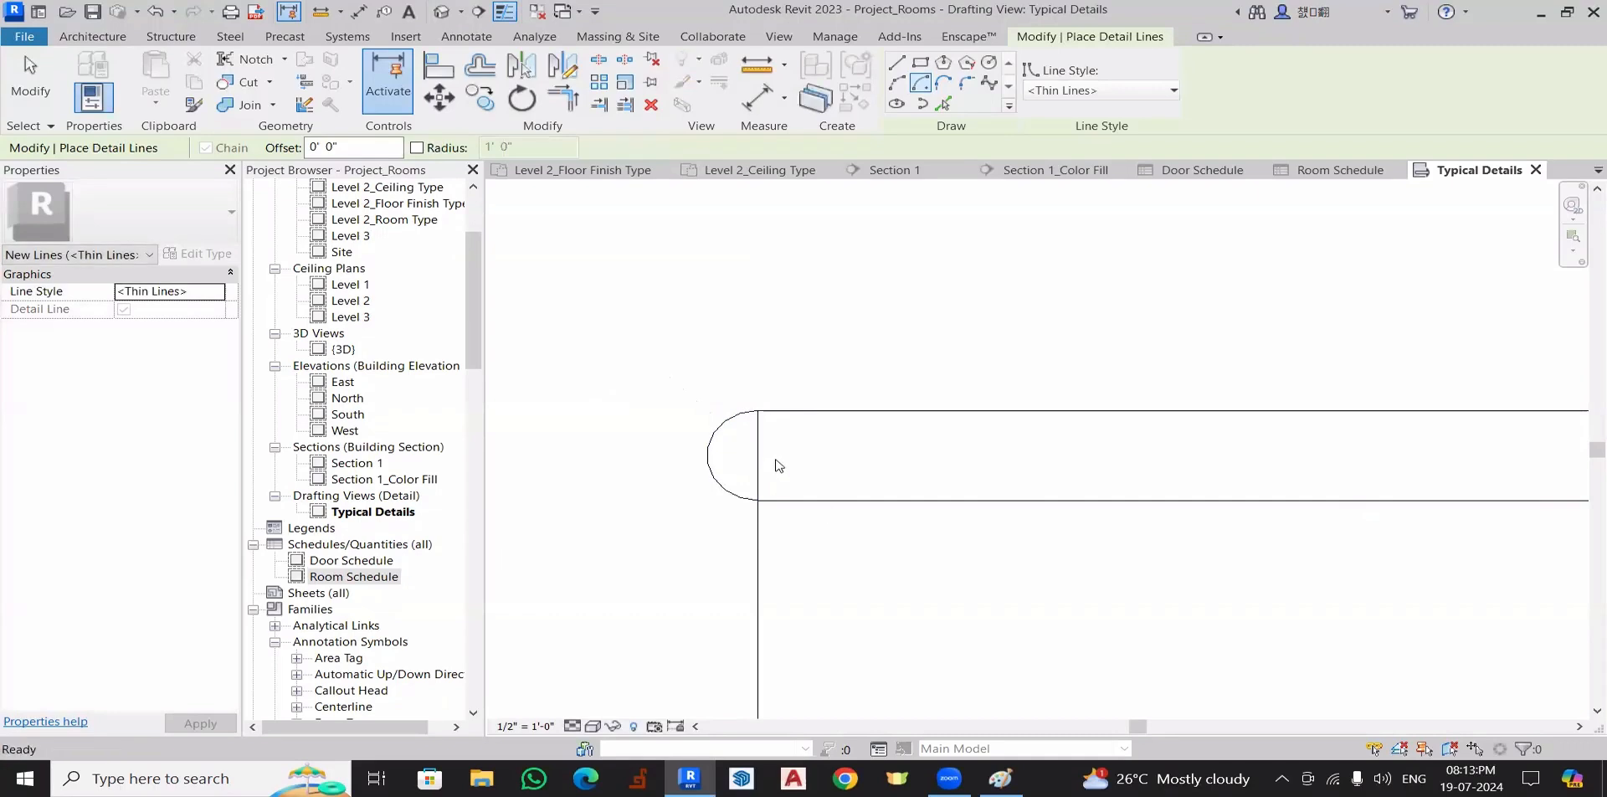
key("Escape")
key("Escape")
key("Delete")
scroll(867, 559, "down", 9)
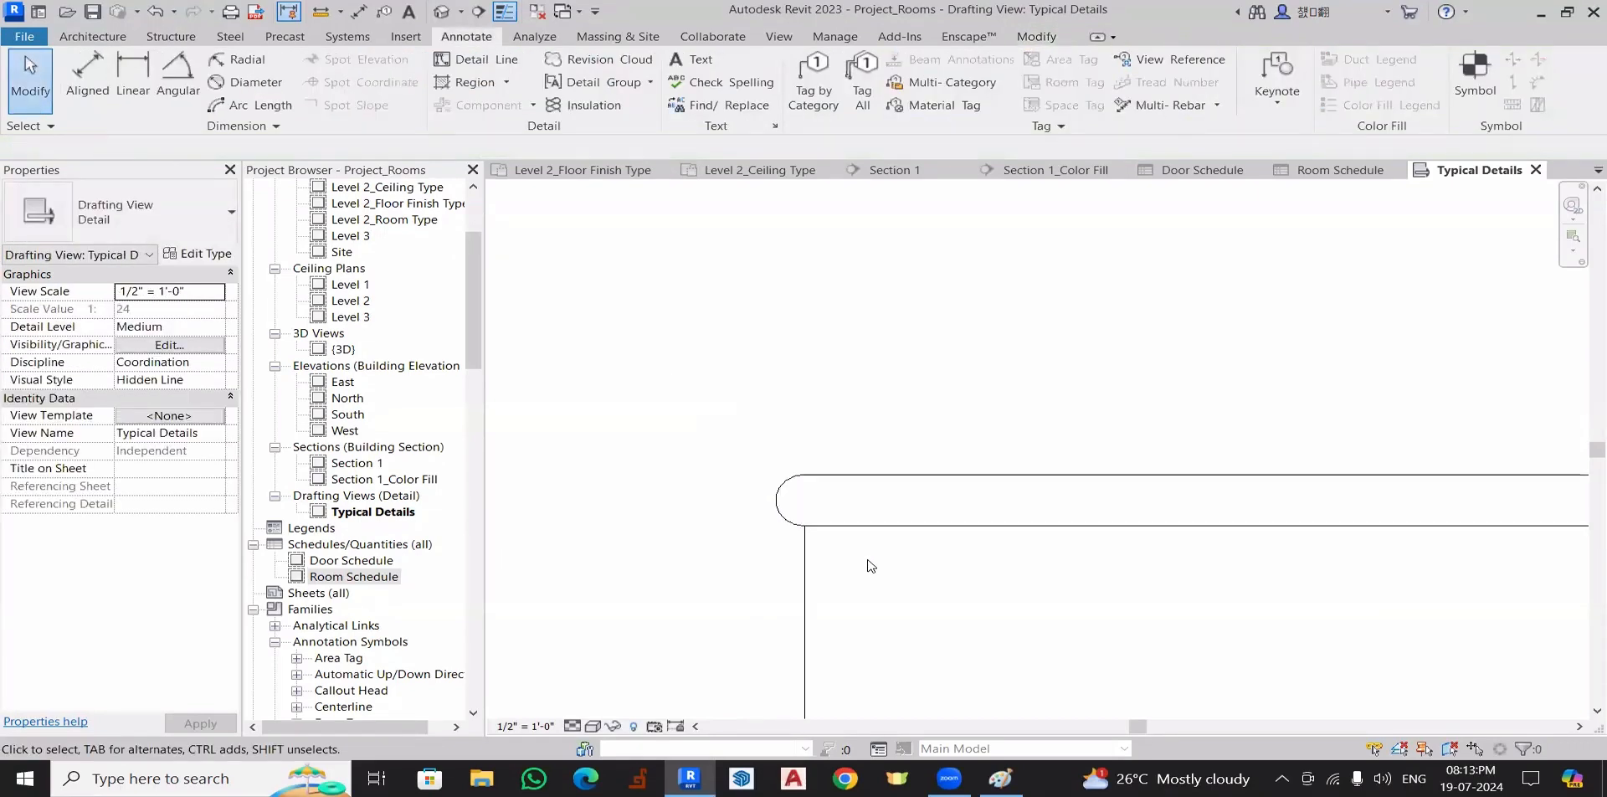
- Copy the lowest tread's finish line and rounded nosing onto the three treads above, using the inner end of the tread as base point
middle_click_drag(994, 574, 893, 476)
scroll(894, 493, "down", 1)
scroll(775, 445, "down", 2)
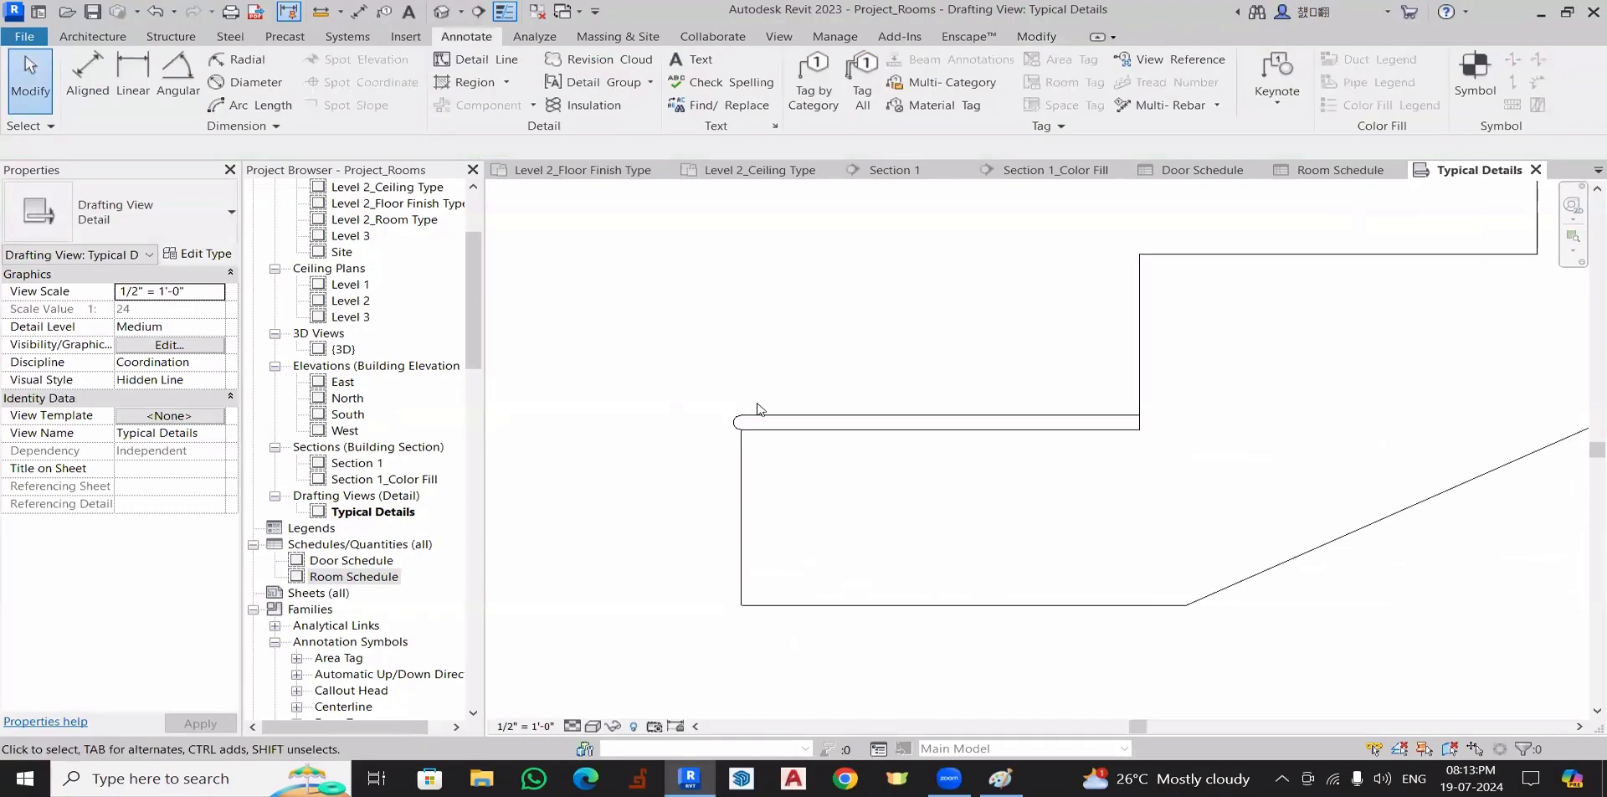
left_click(821, 443)
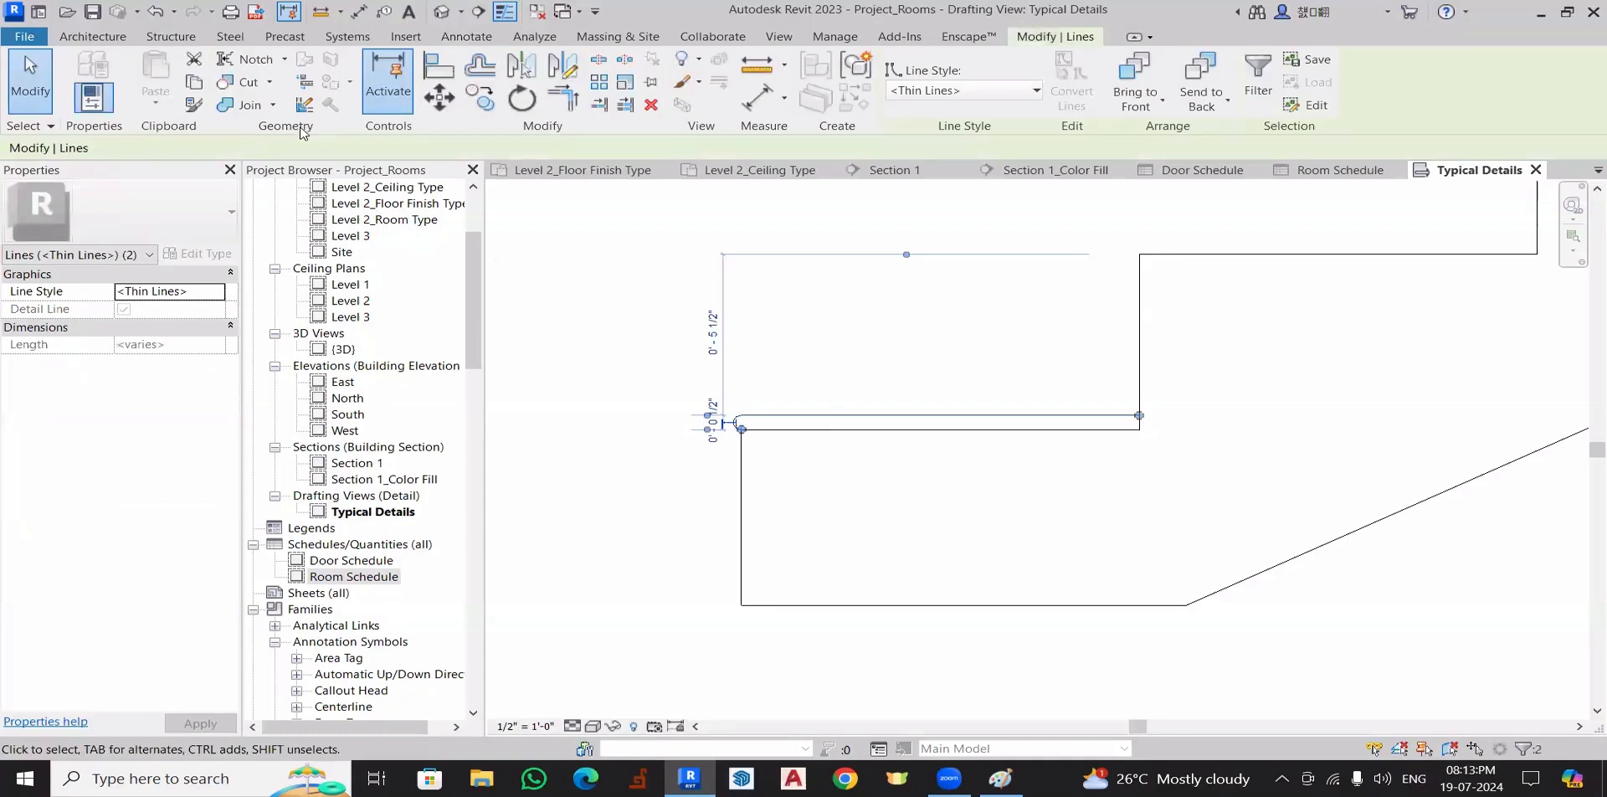
left_click(480, 97)
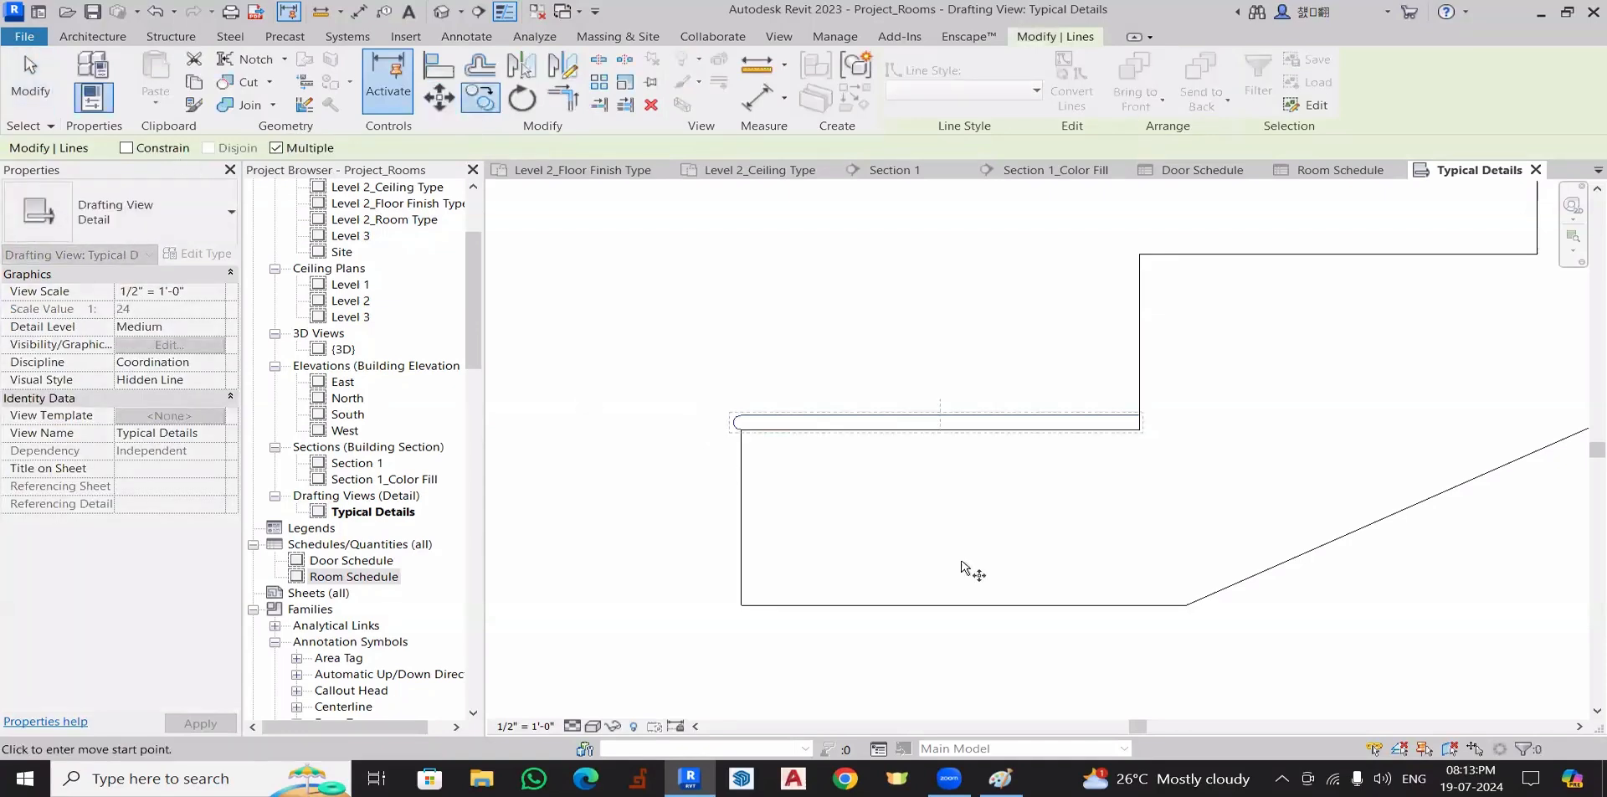
middle_click_drag(1141, 470, 832, 538)
scroll(837, 510, "up", 1)
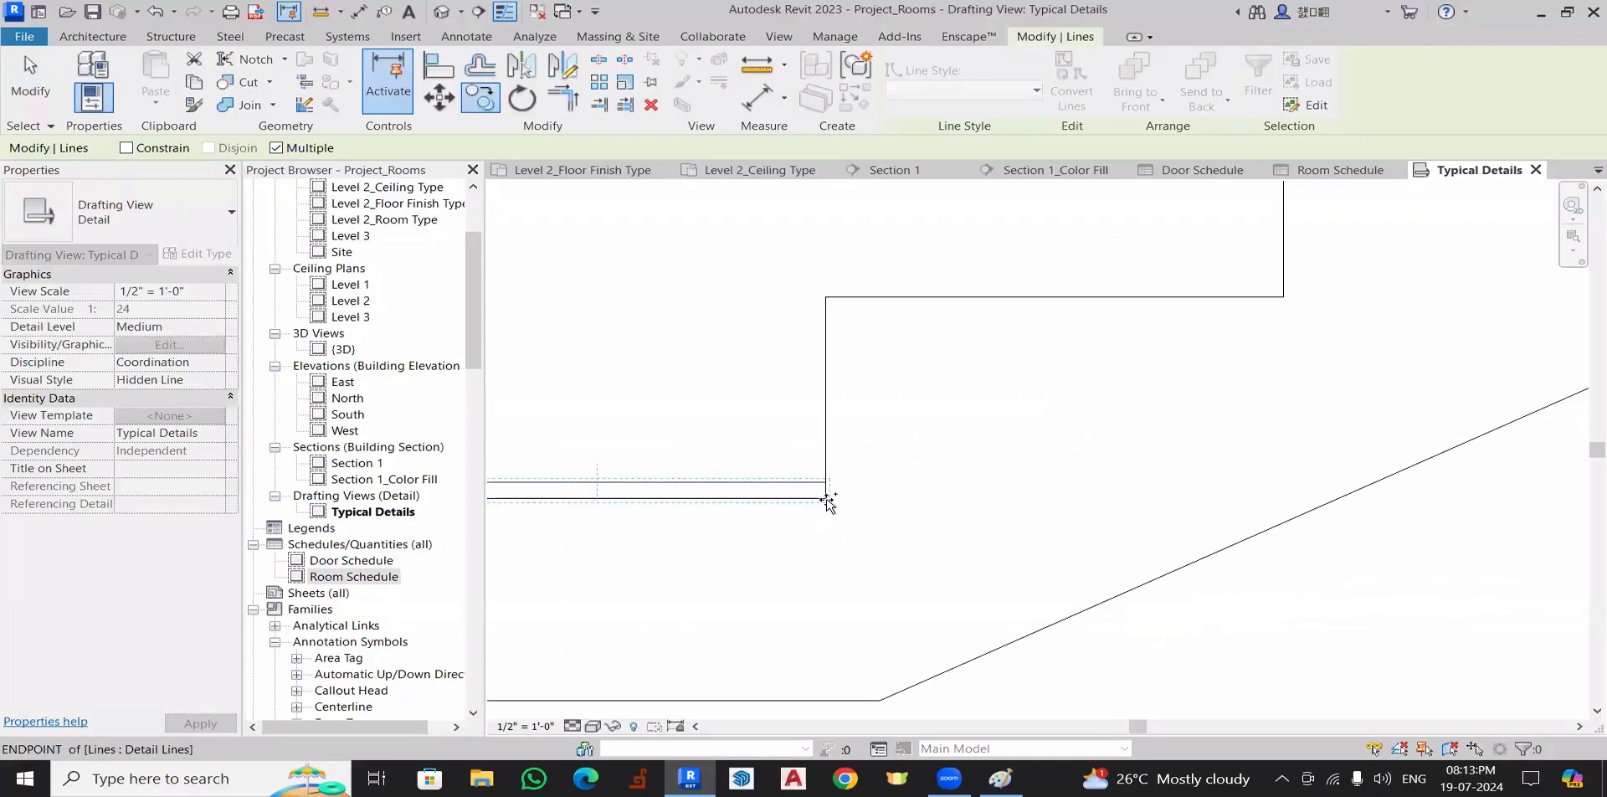
left_click(827, 500)
middle_click_drag(1179, 378, 940, 516)
left_click(1046, 435)
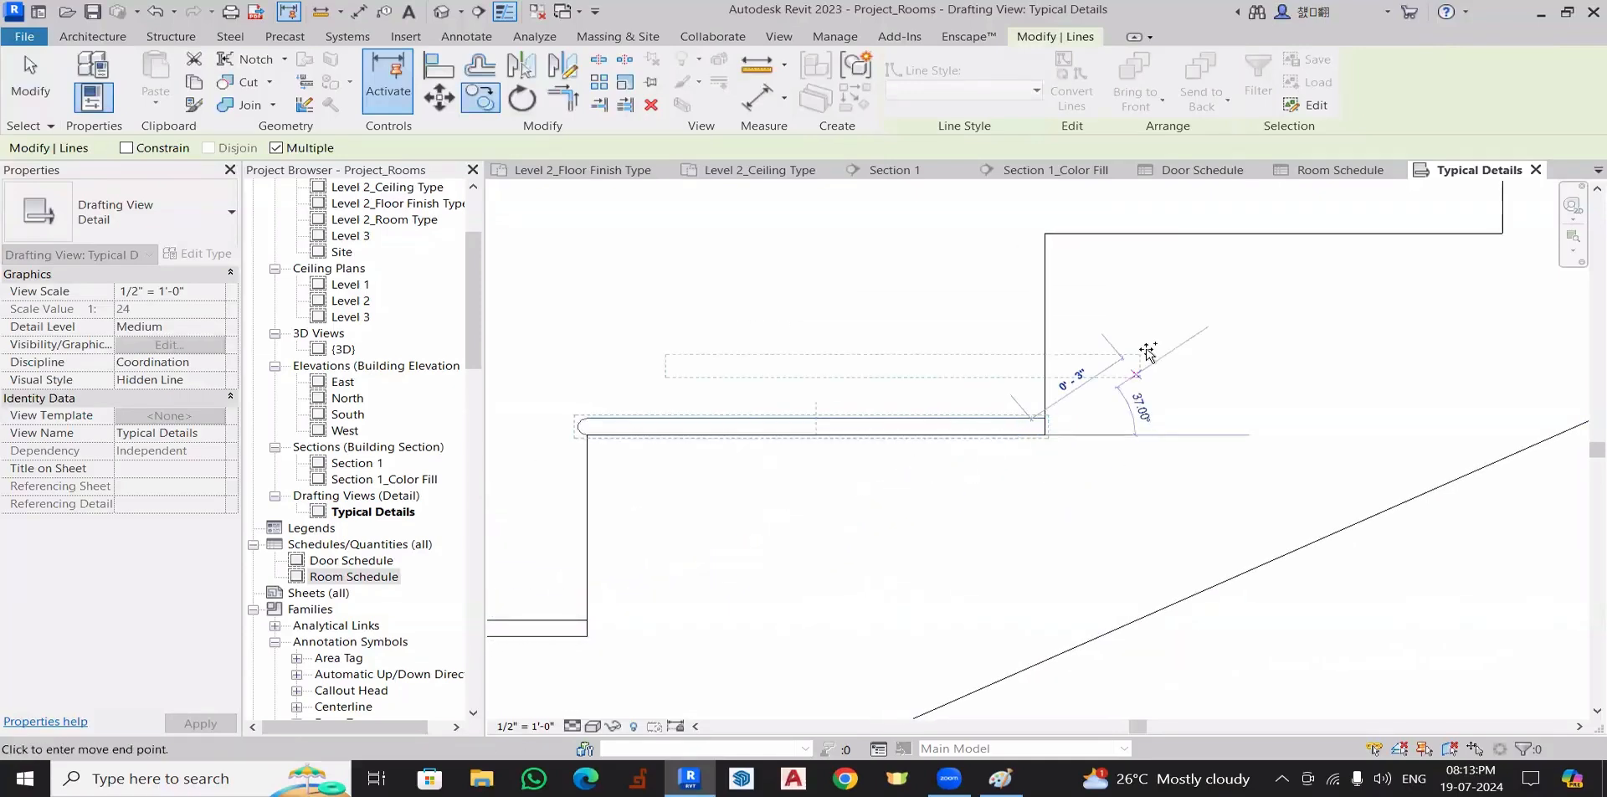
middle_click_drag(1343, 284, 1115, 458)
left_click(1275, 410)
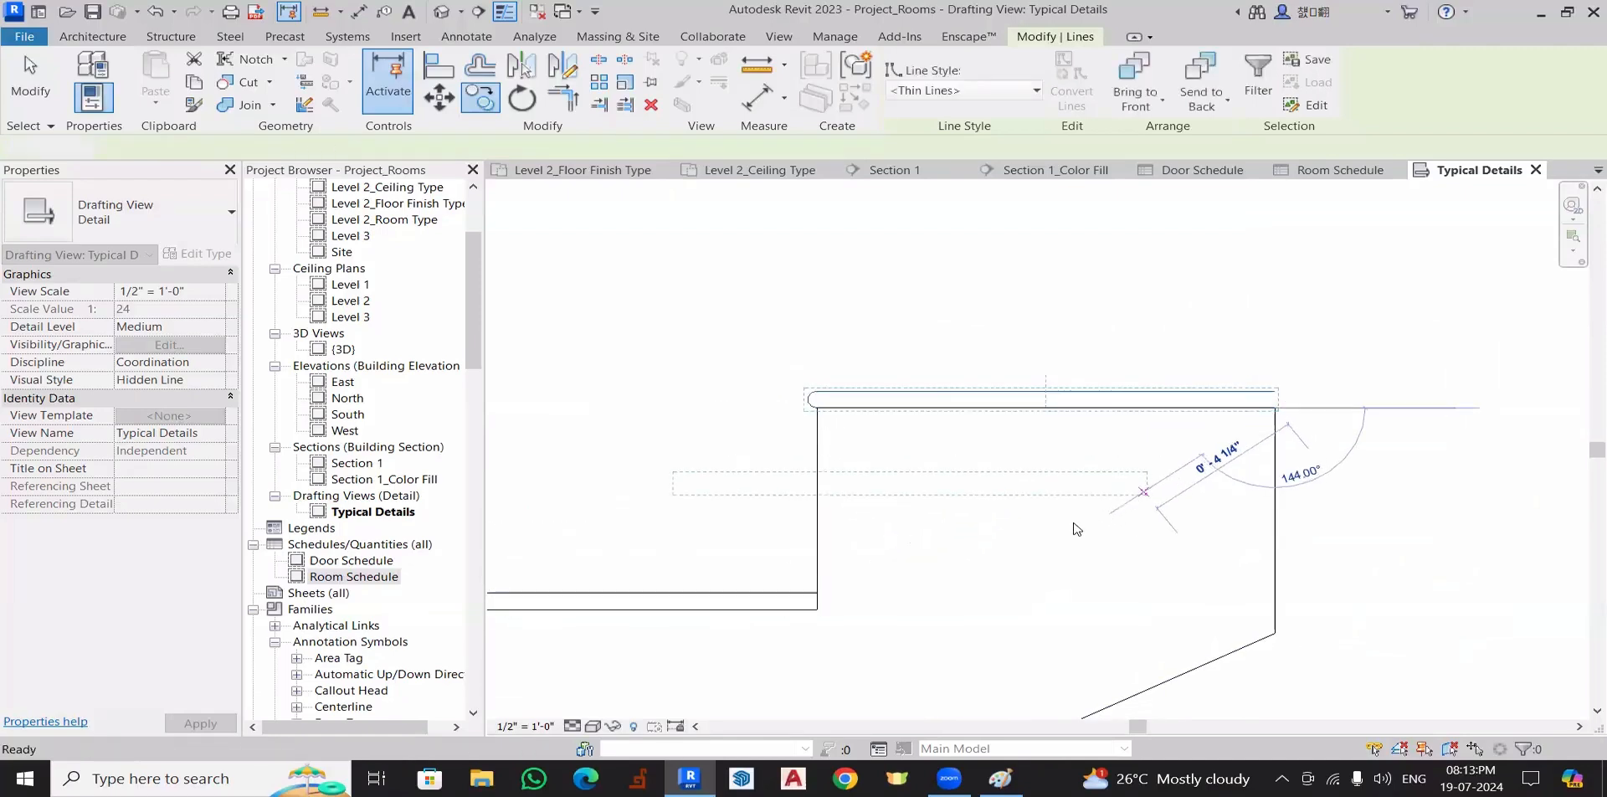
key("Escape")
key("Escape")
scroll(1187, 449, "down", 2)
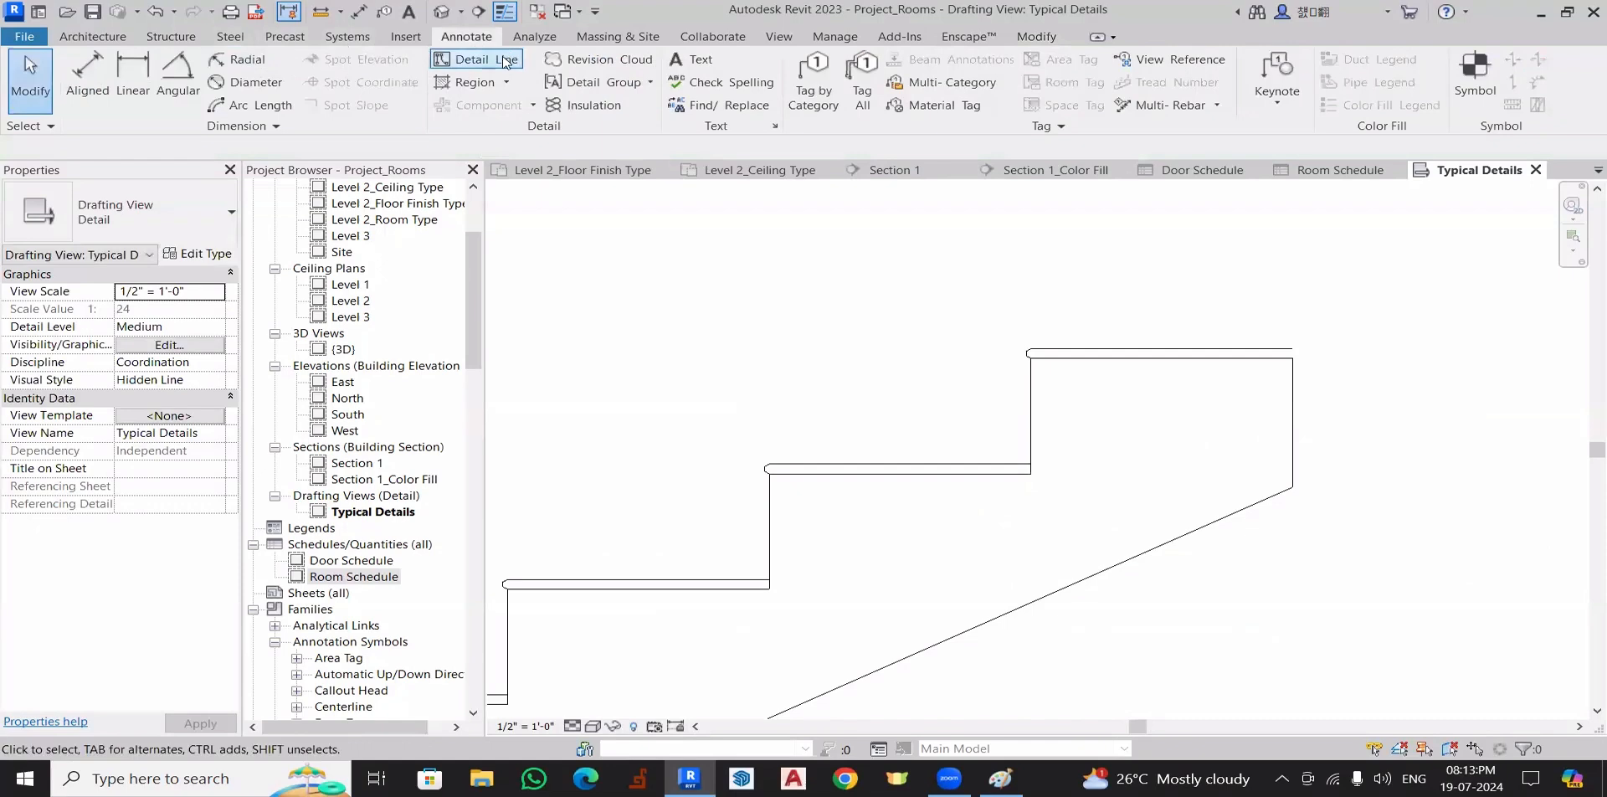
- Close the open end of the top tread's finish layer with a short vertical detail line
left_click(479, 59)
scroll(1291, 353, "up", 2)
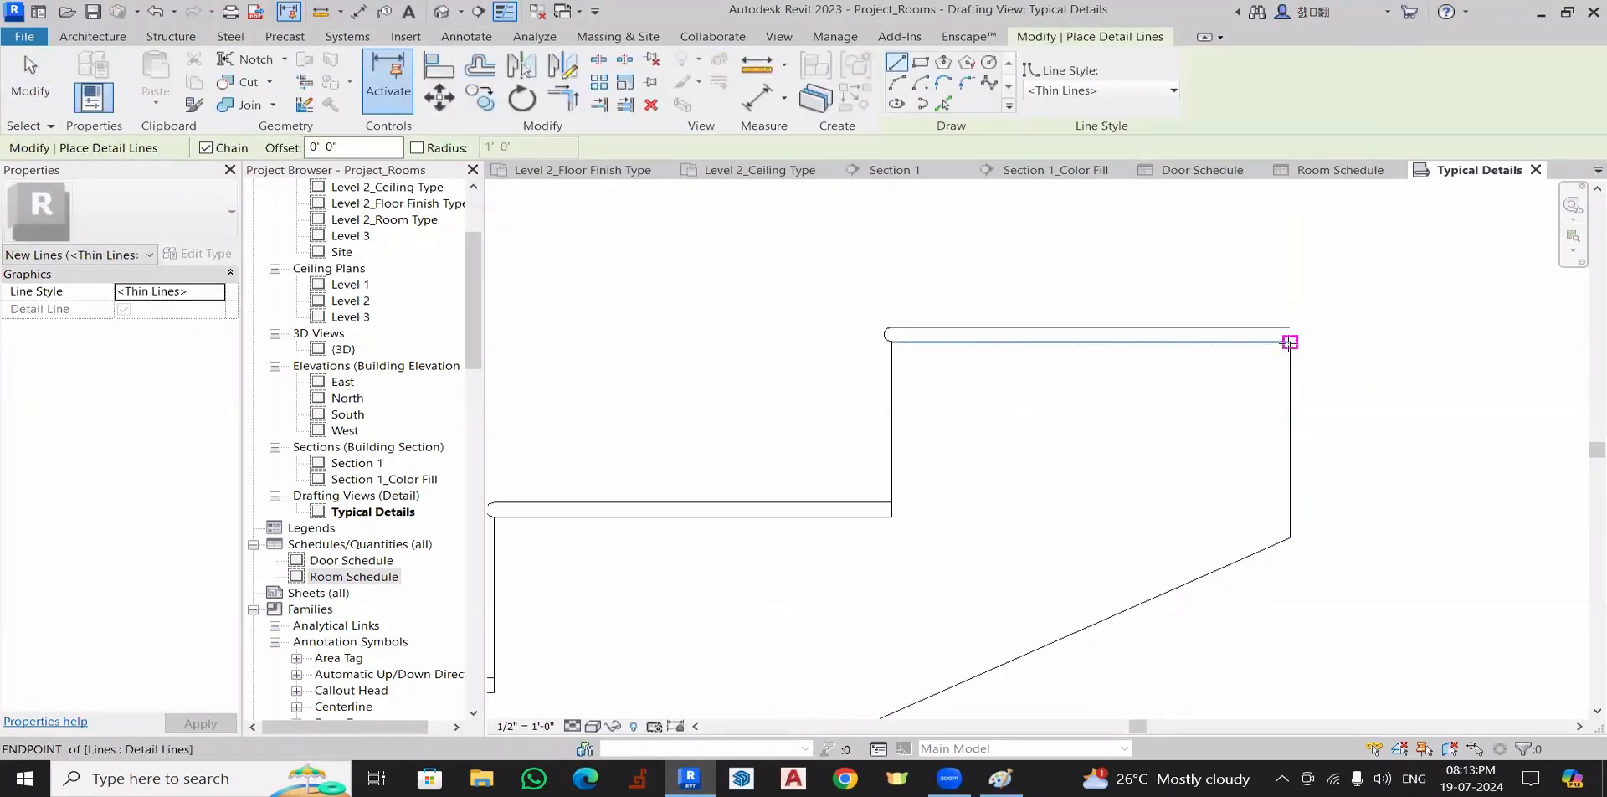
left_click(1291, 343)
left_click(1291, 327)
key("Escape")
key("Escape")
key("Escape")
scroll(1202, 421, "down", 2)
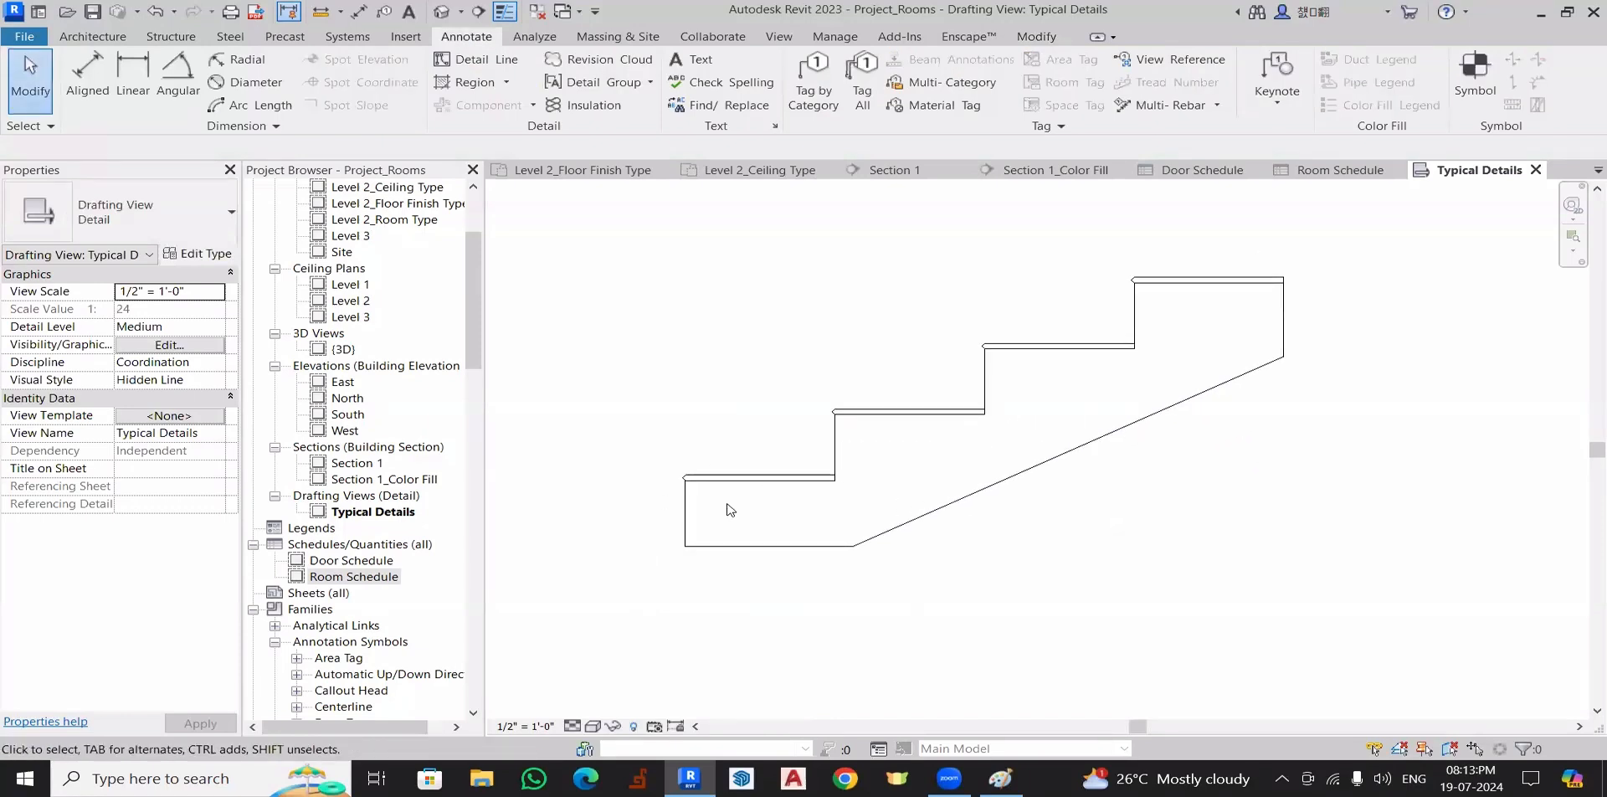
- Add an aligned dimension between the stair's horizontal base line and the lowest tread line, placed outside the first riser
scroll(875, 444, "down", 1)
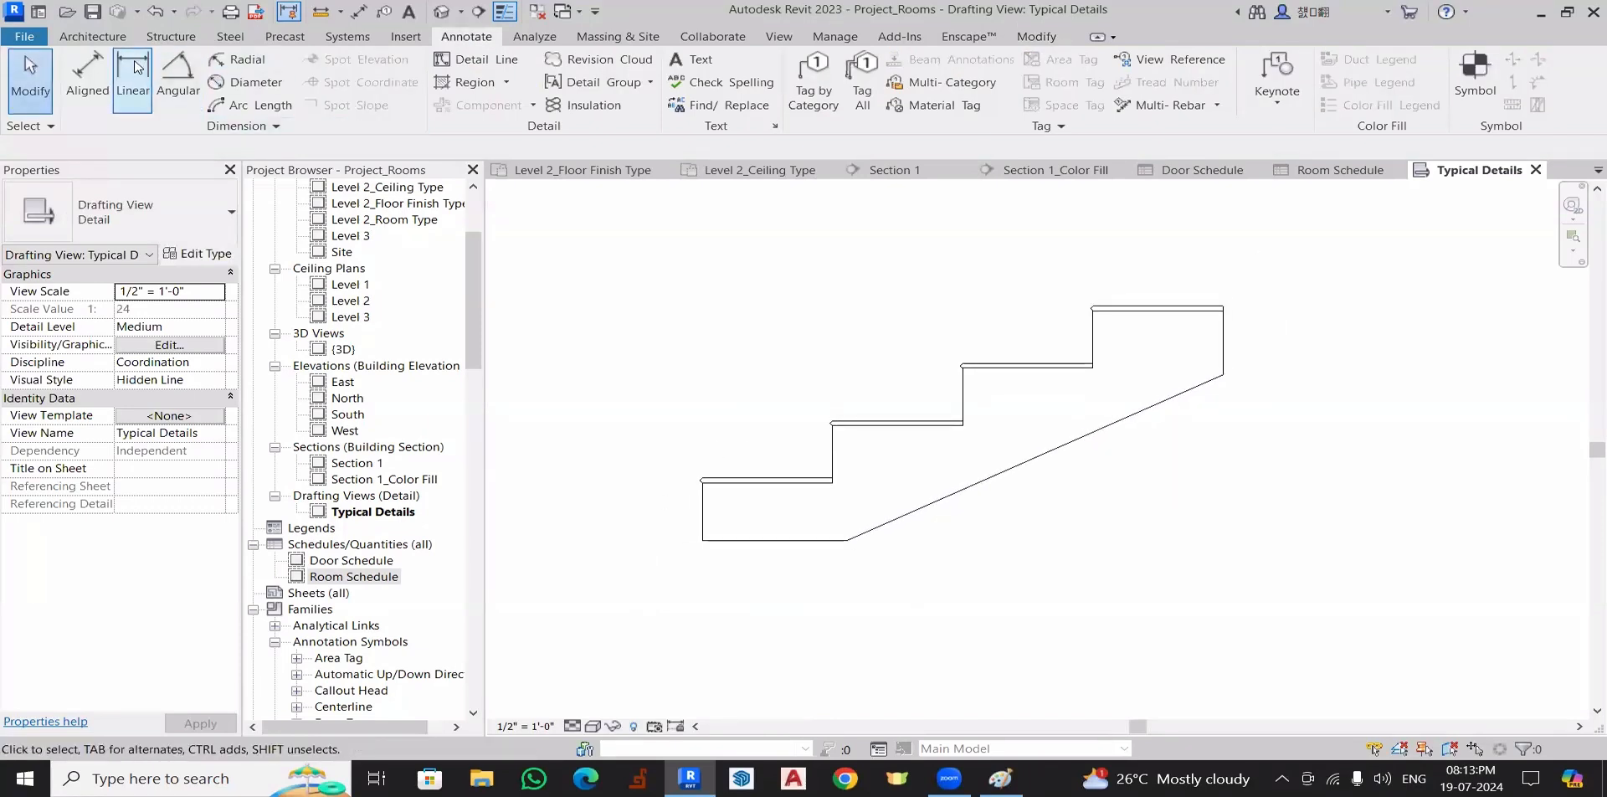
left_click(80, 70)
scroll(737, 557, "up", 3)
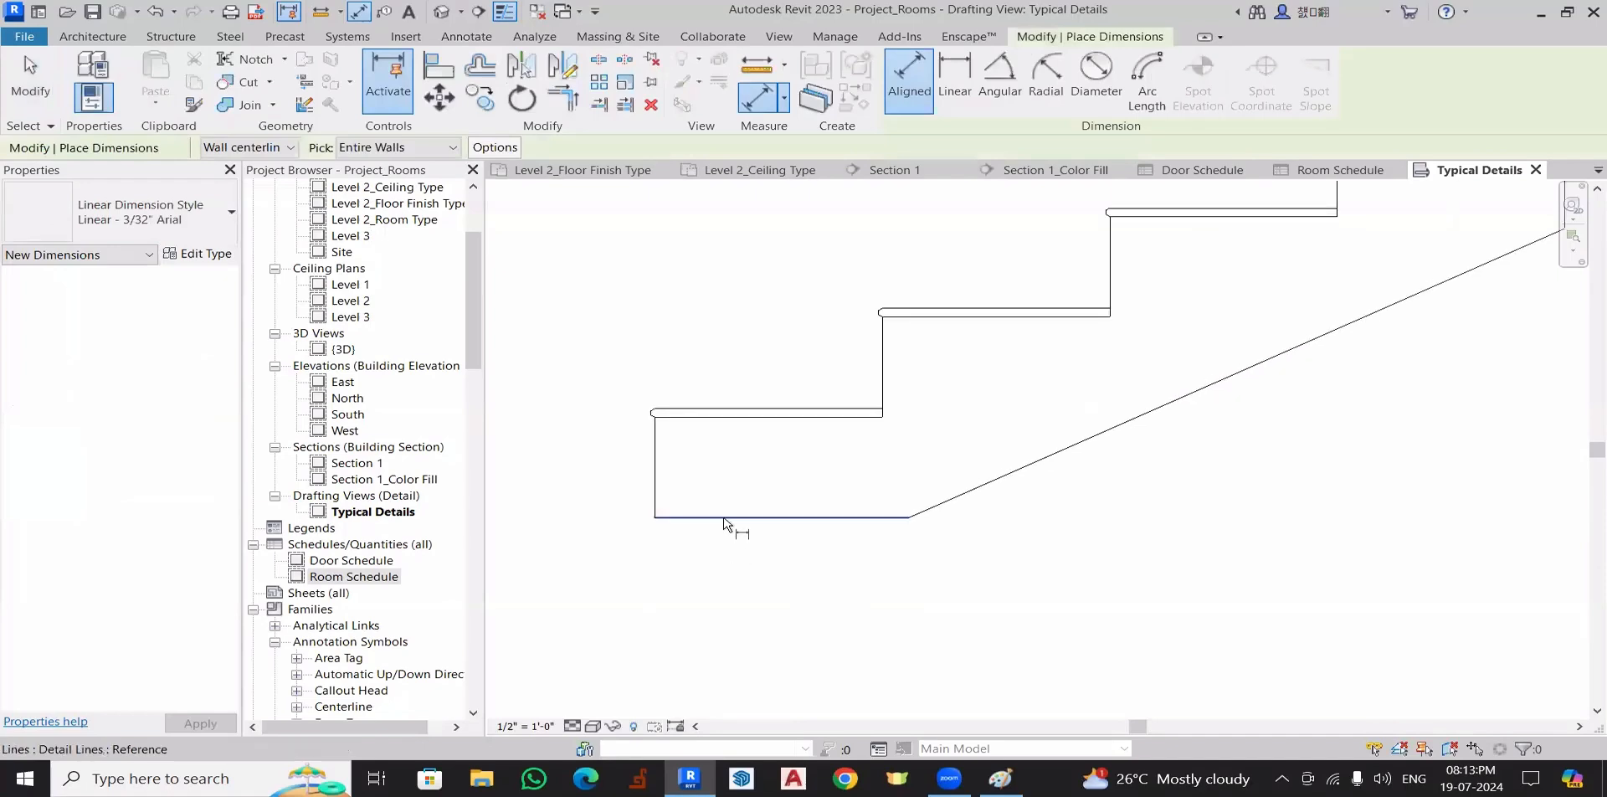
left_click(711, 517)
left_click(716, 417)
scroll(766, 455, "down", 1)
middle_click_drag(768, 455, 922, 438)
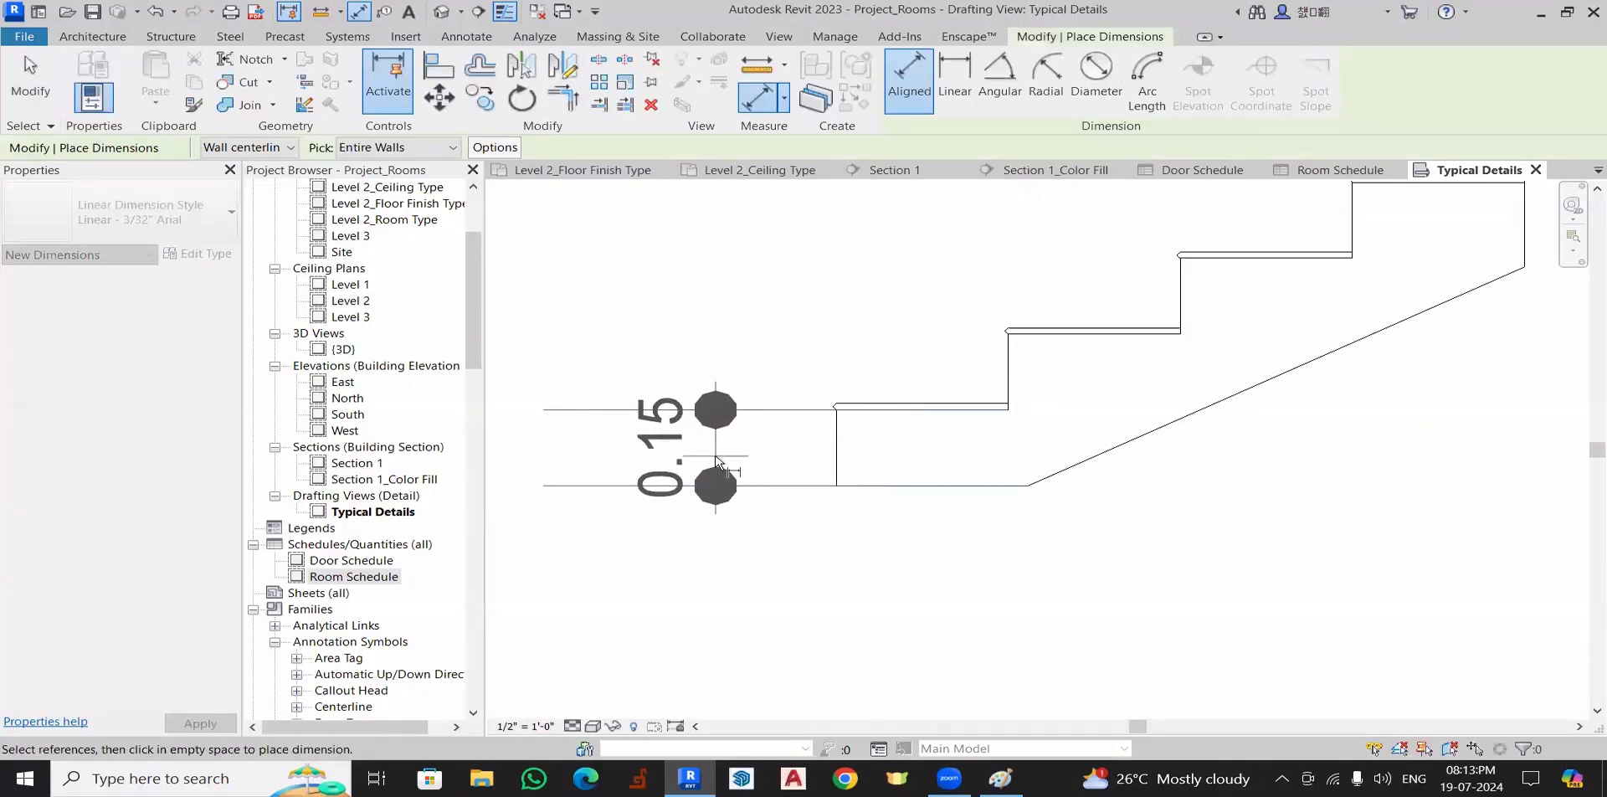
left_click(716, 459)
key("Escape")
- Duplicate the riser dimension's type under the name Linear - 3/32" Arial 2
left_click(790, 493)
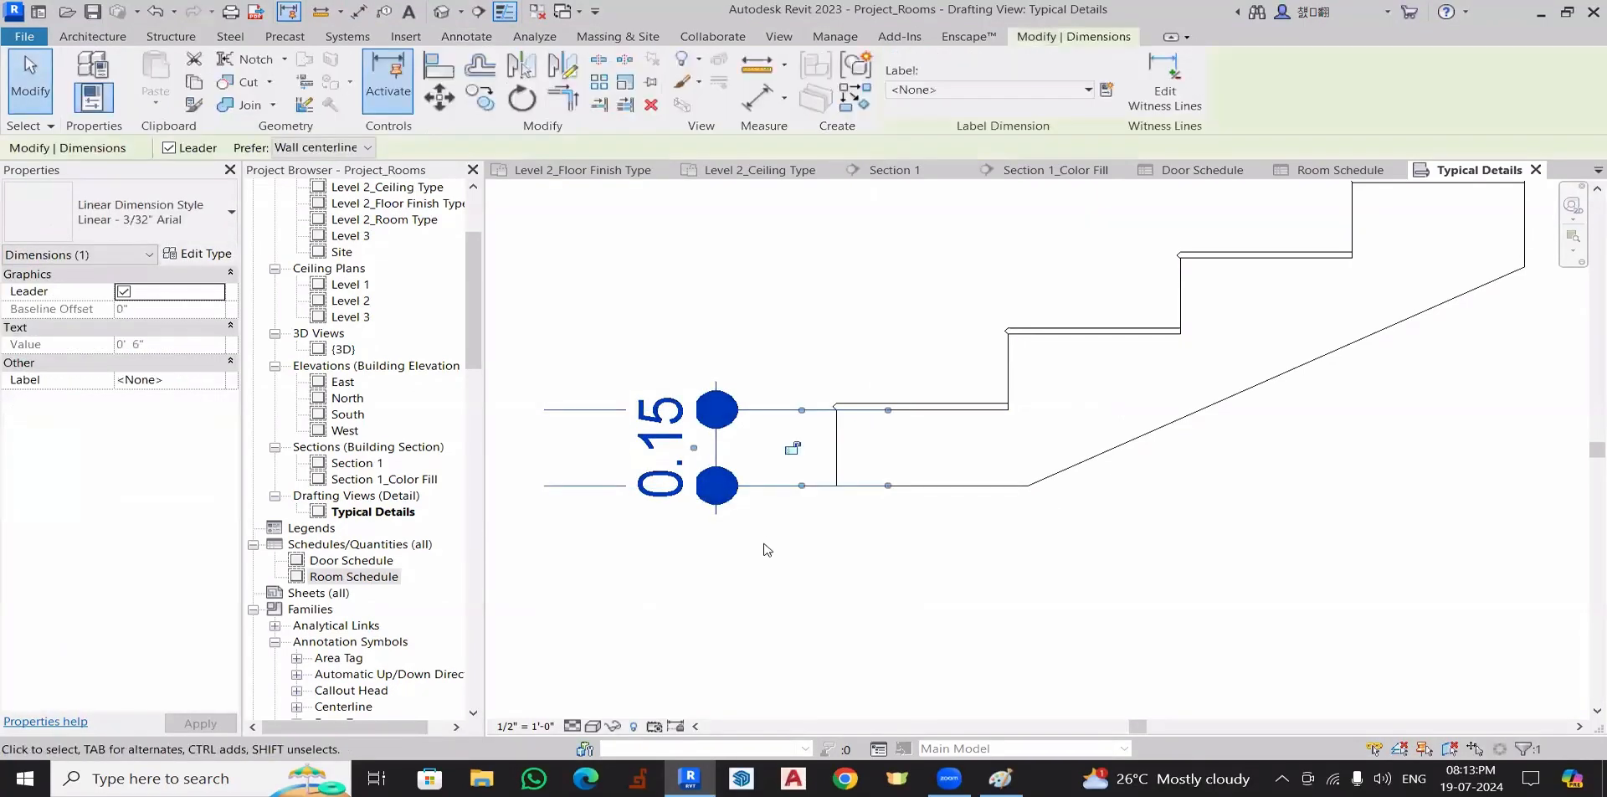
left_click(197, 254)
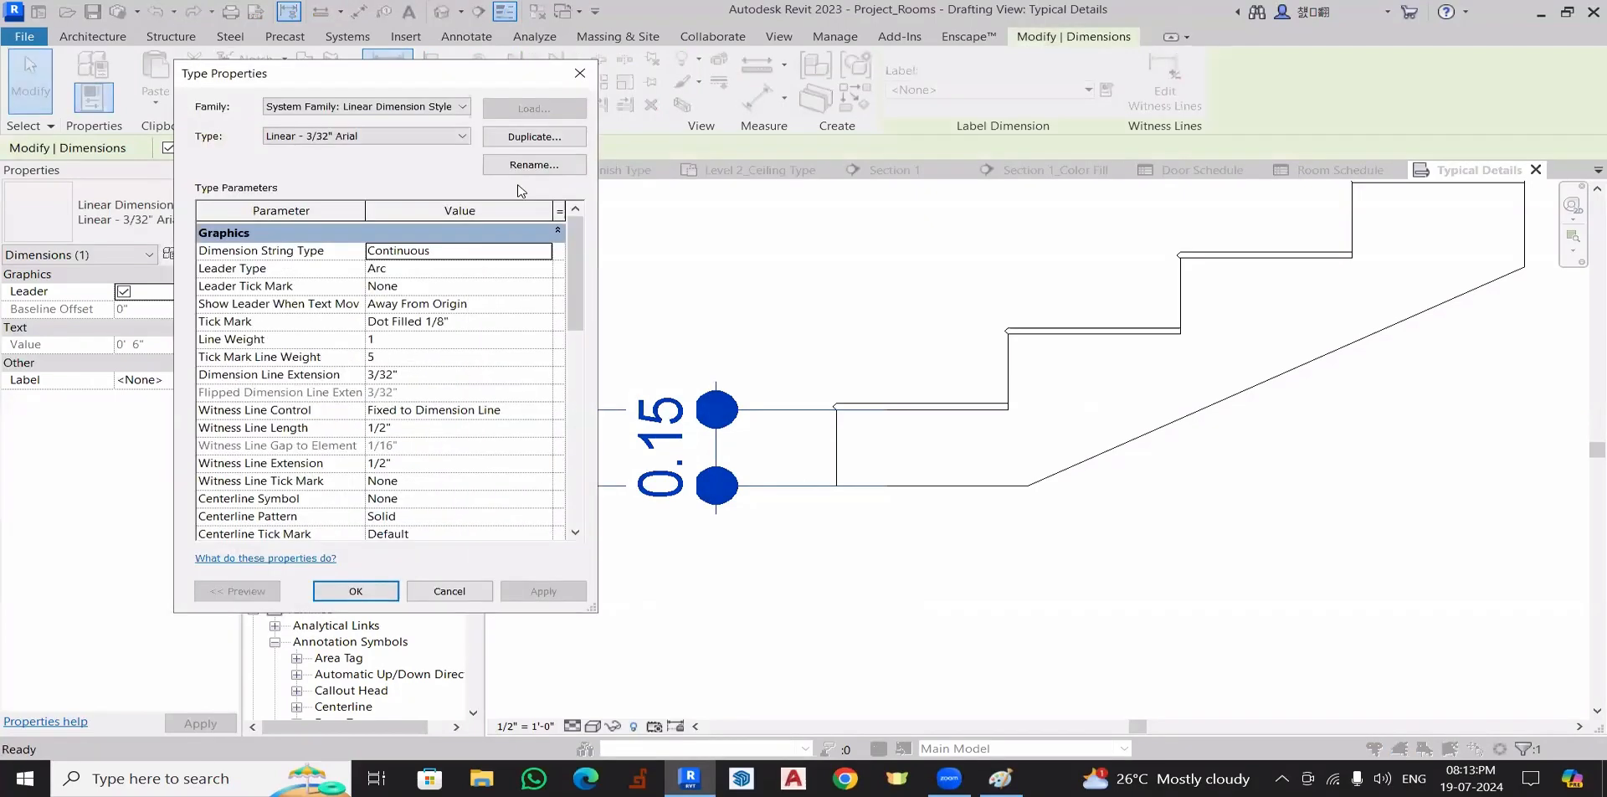
left_click(550, 137)
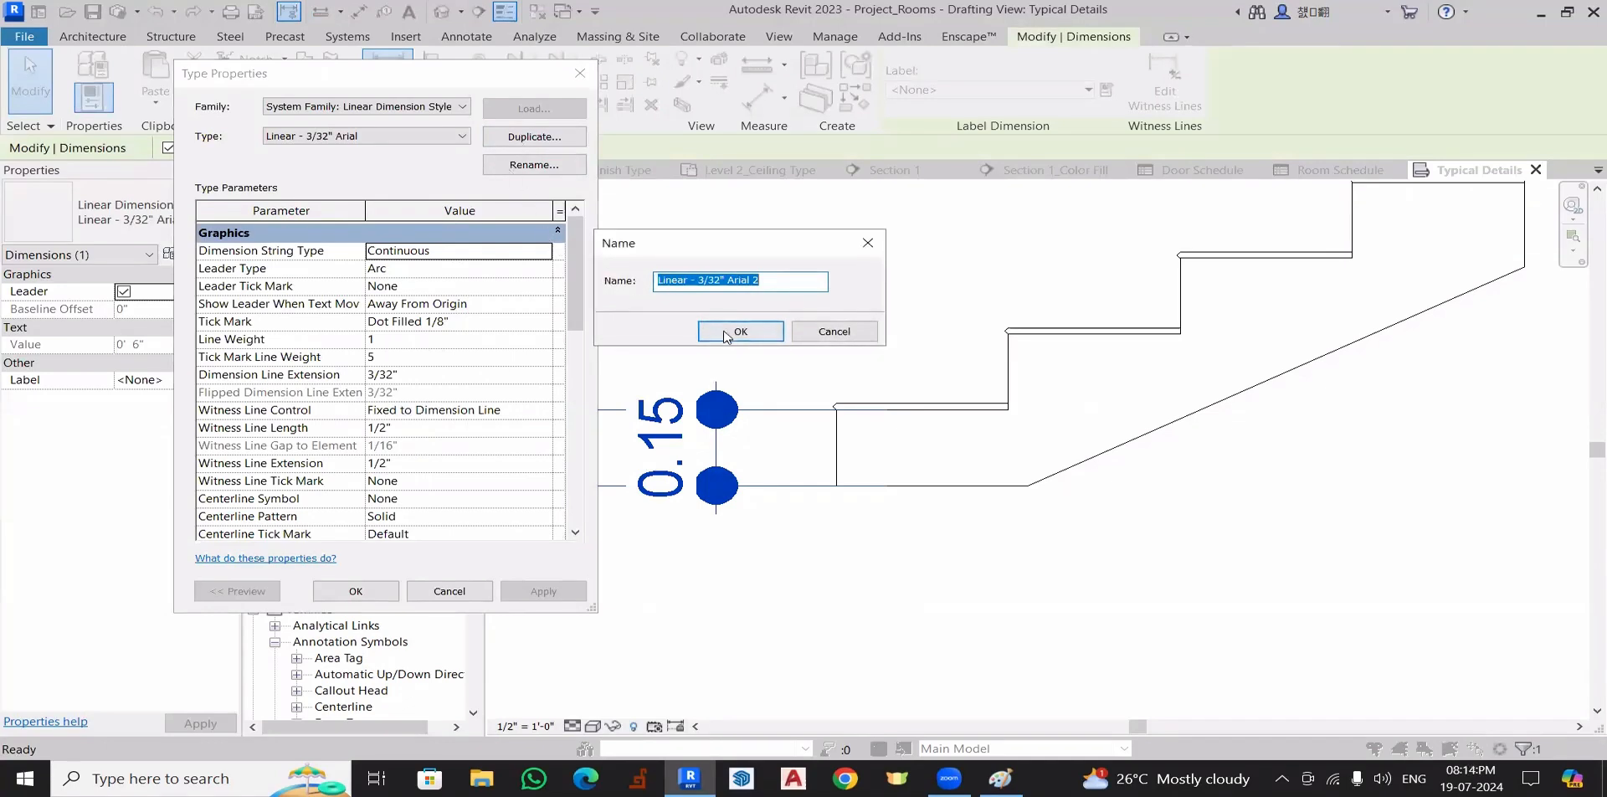
key("Return")
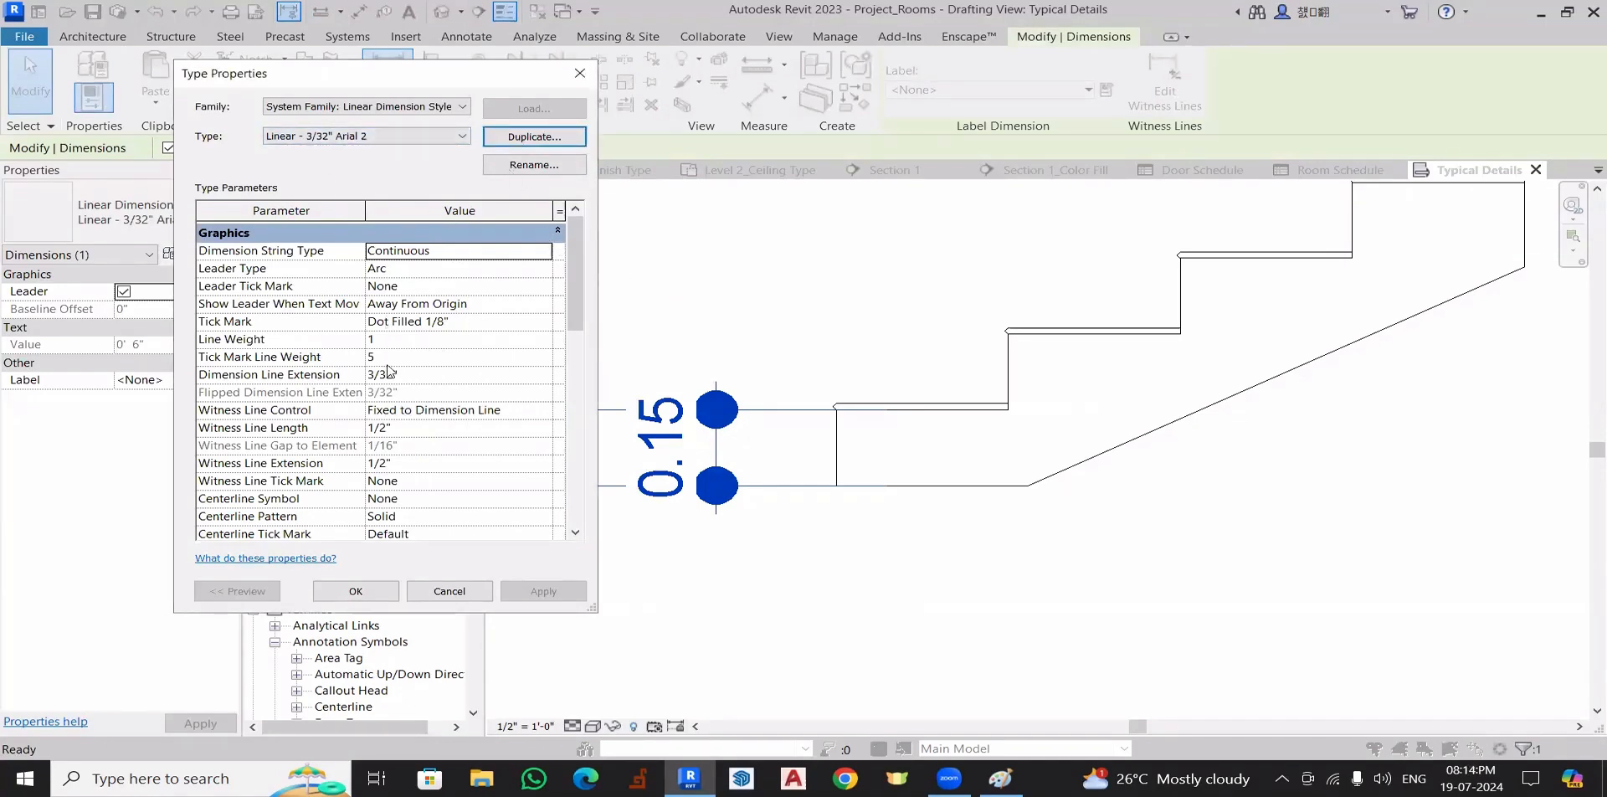
- Set the text size of the Linear - 3/32" Arial 2 dimension type to 1/16"
scroll(400, 427, "down", 5)
scroll(400, 431, "down", 4)
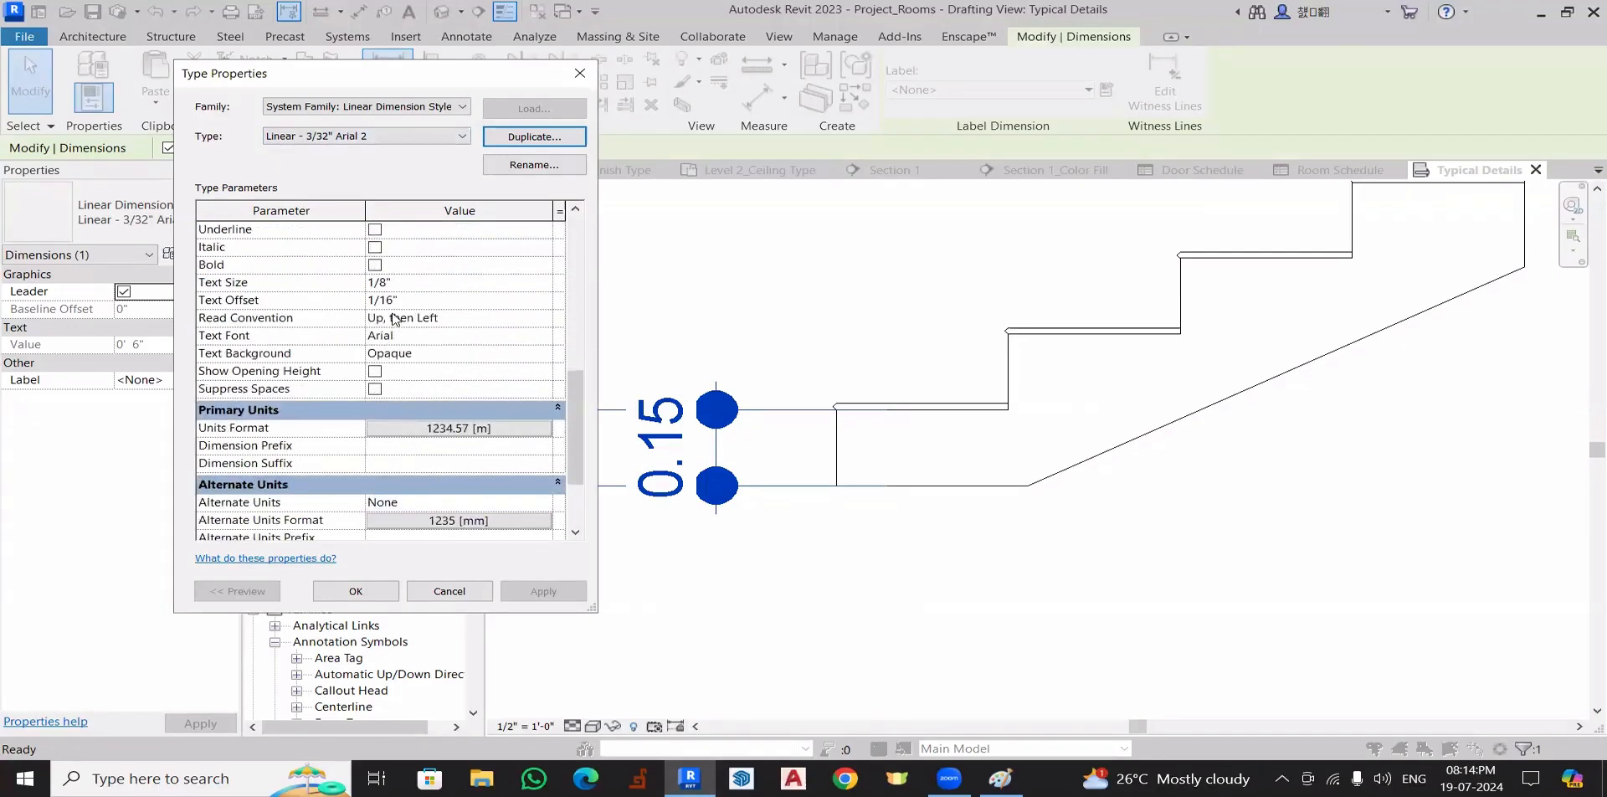
left_click(410, 282)
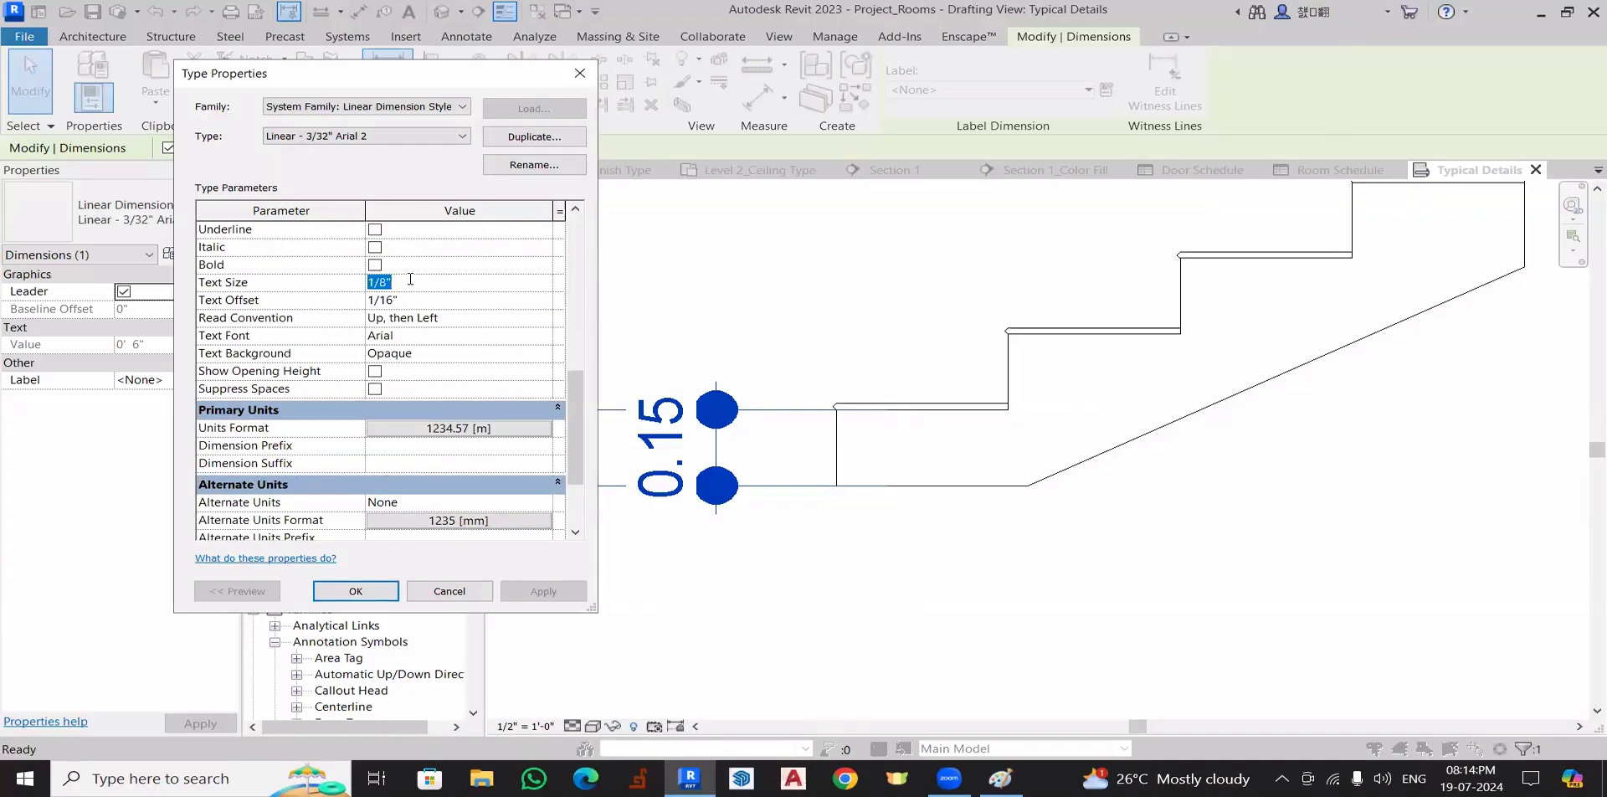
type("1/16")
key("Return")
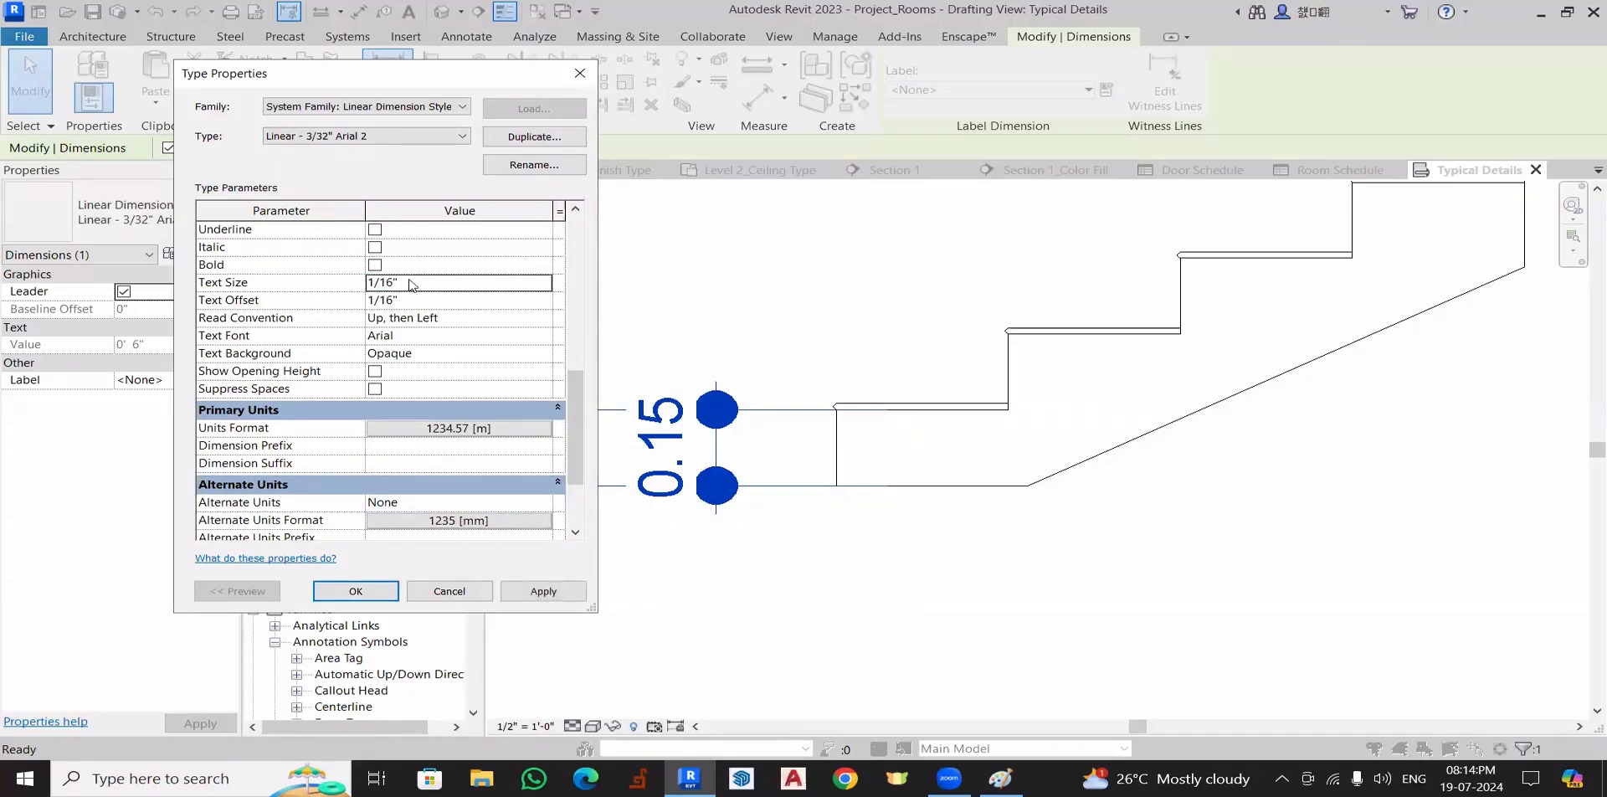
left_click(553, 592)
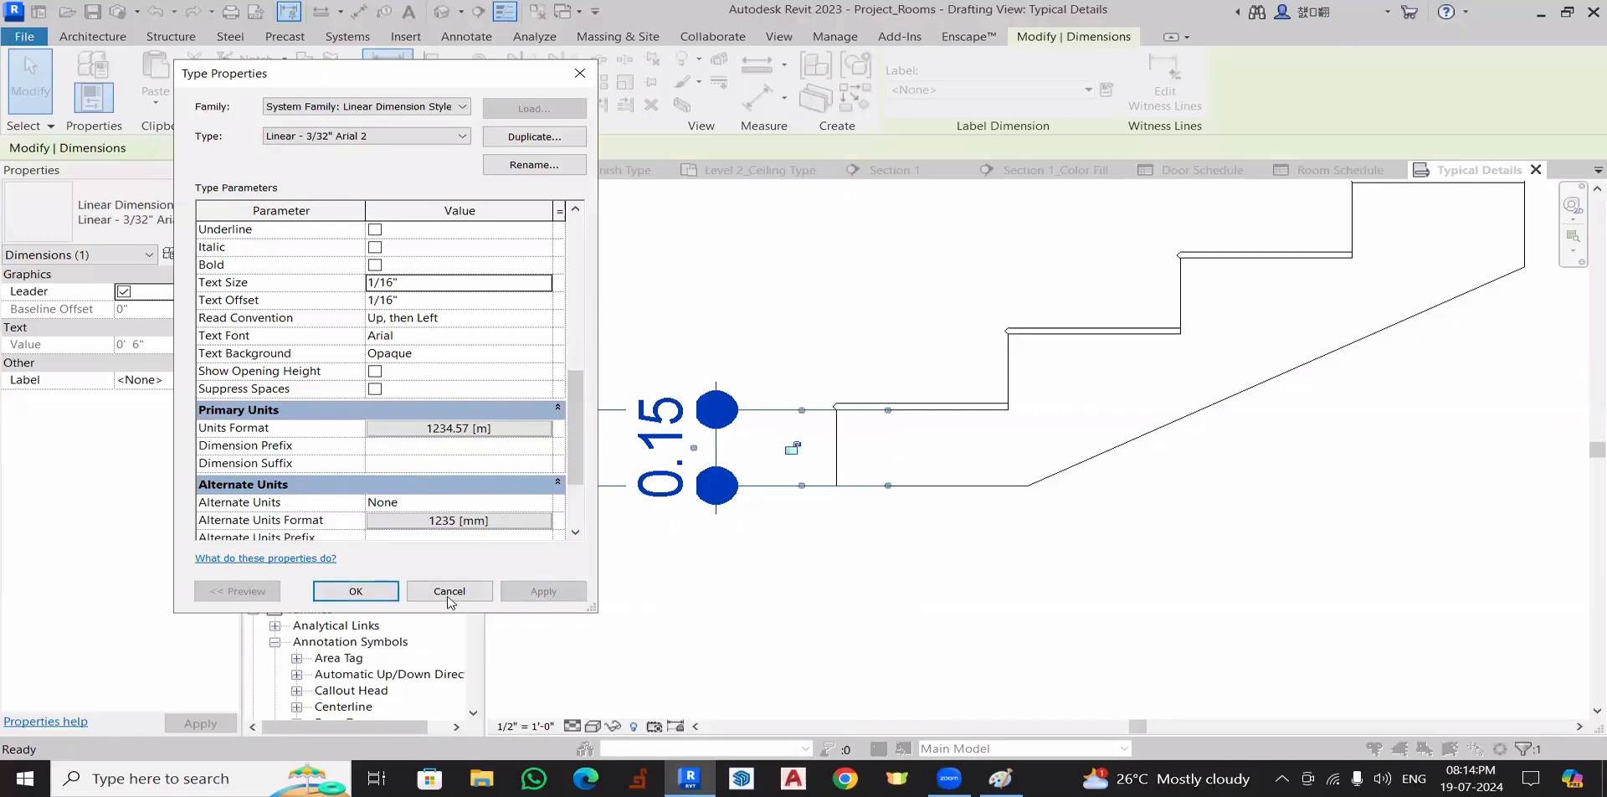
left_click(363, 597)
left_click(733, 551)
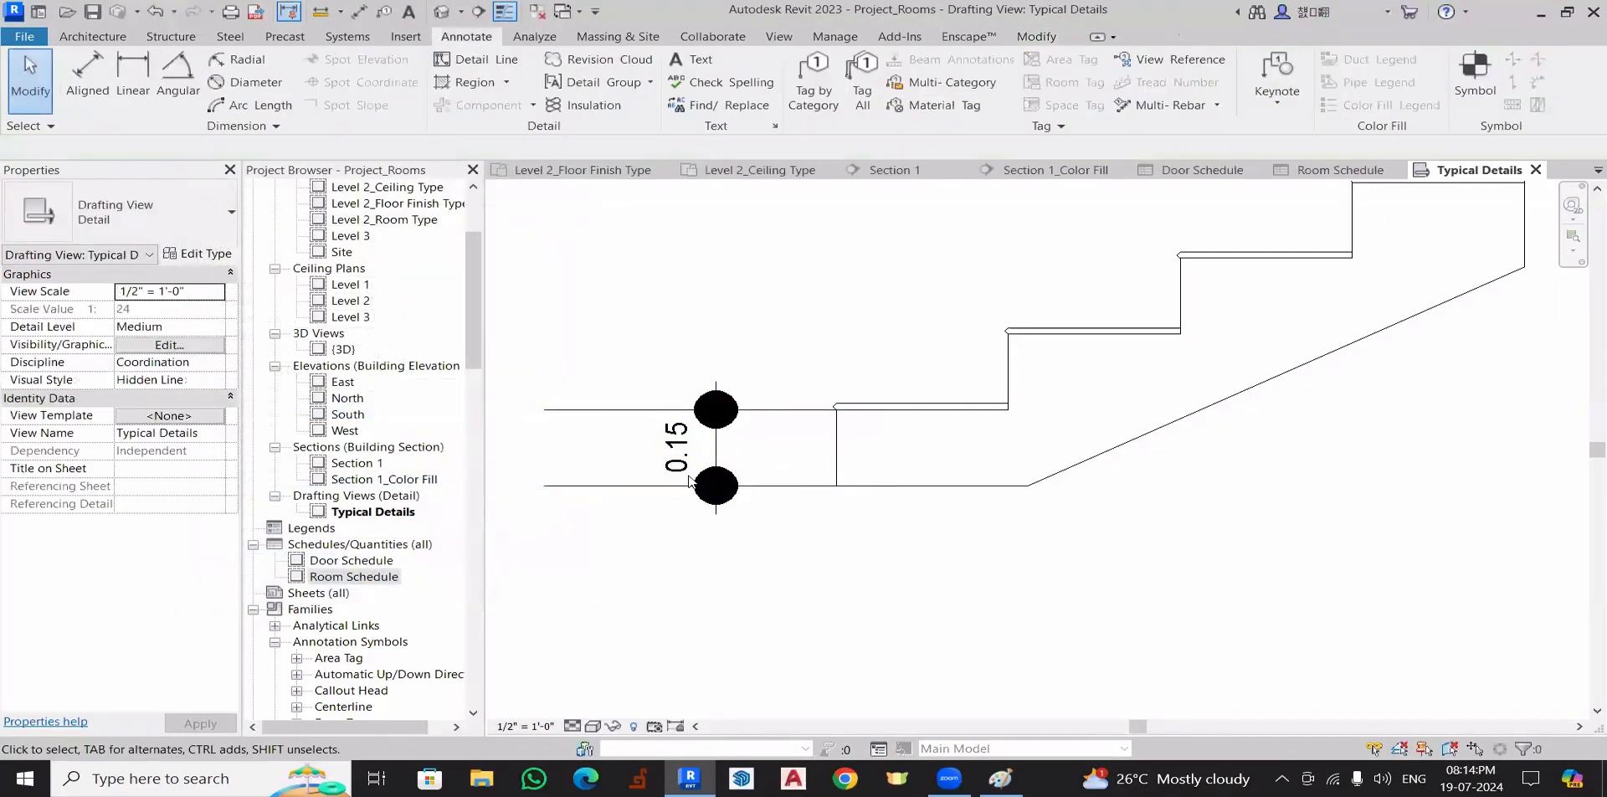
- Set the riser dimension type's text size to 1/32" and apply the change
left_click(689, 481)
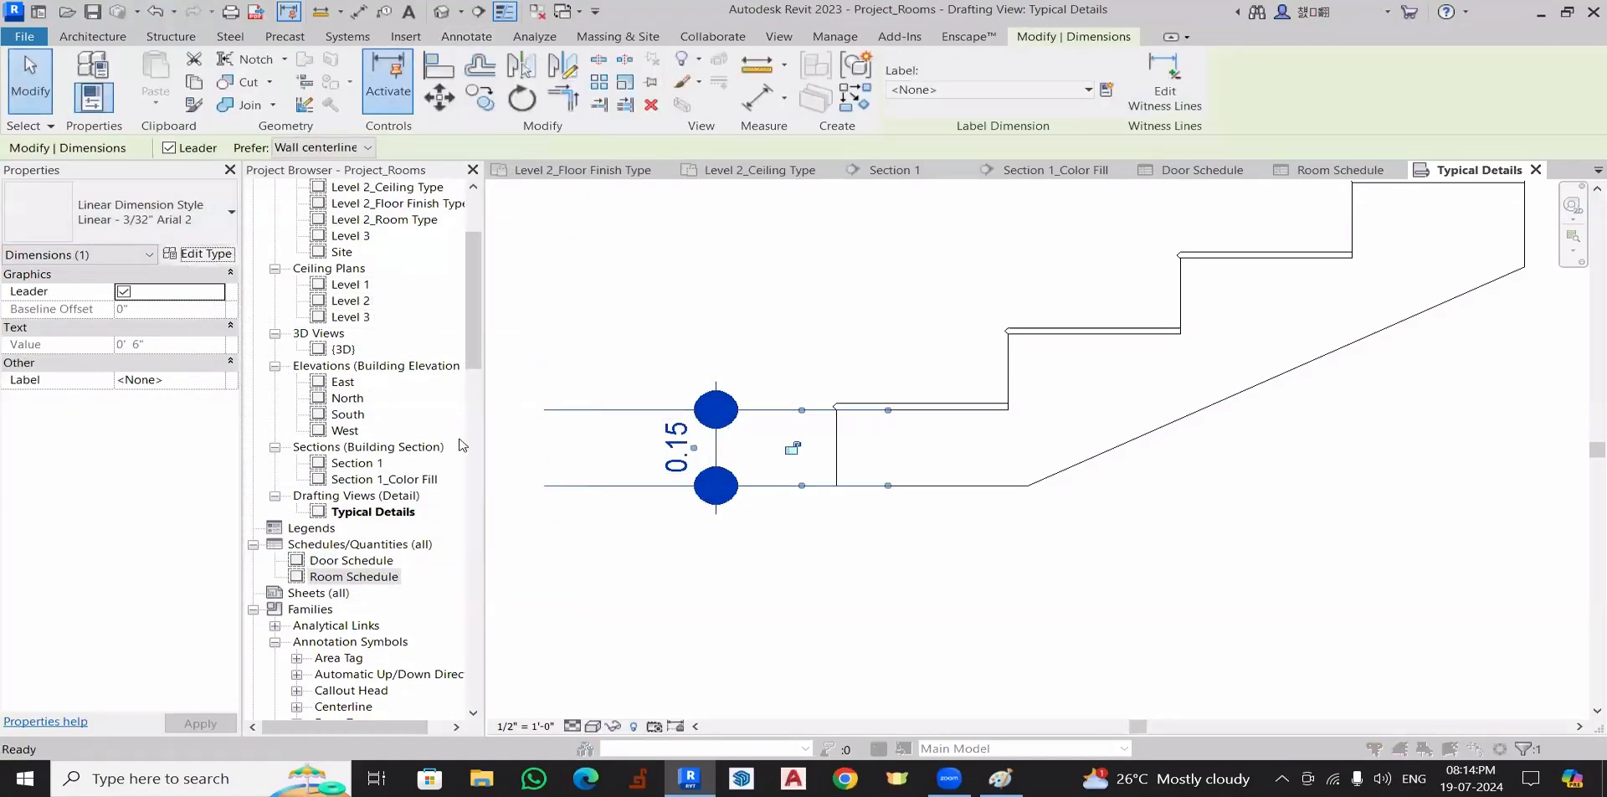
scroll(401, 390, "down", 4)
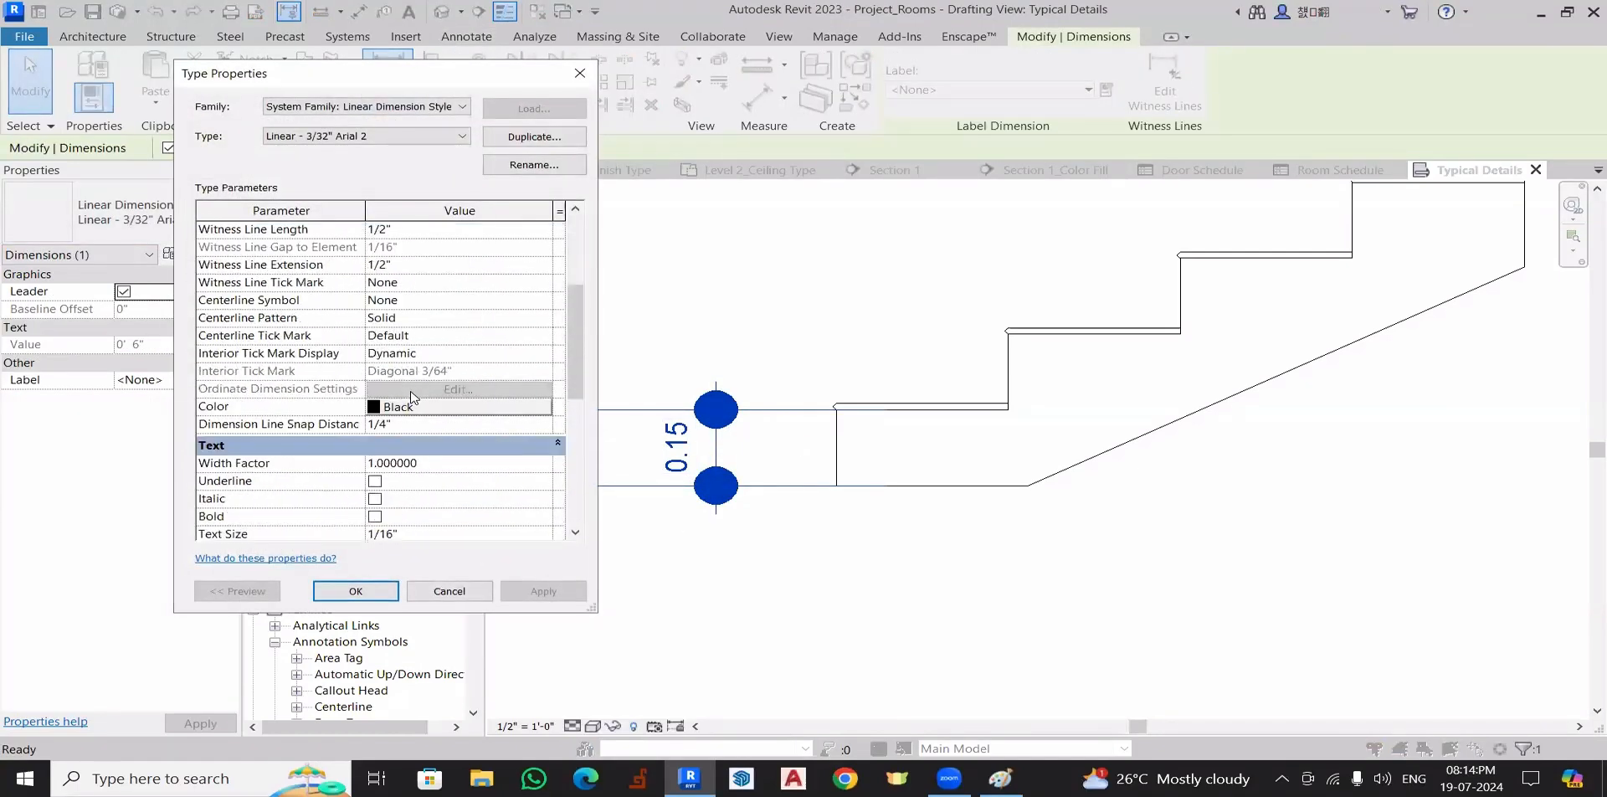
scroll(402, 514, "down", 1)
left_click(418, 481)
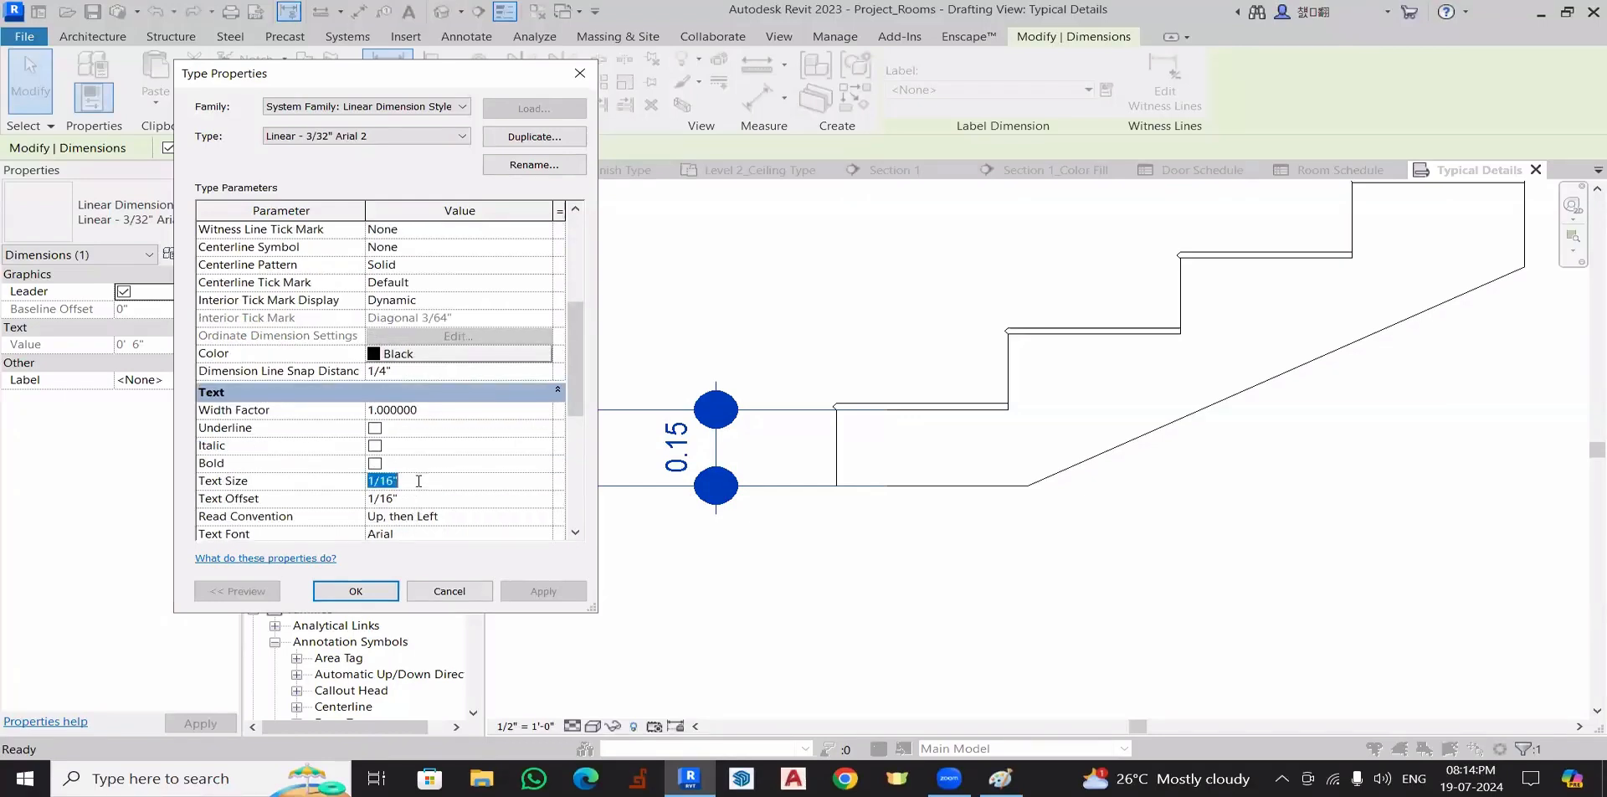
type("1/32")
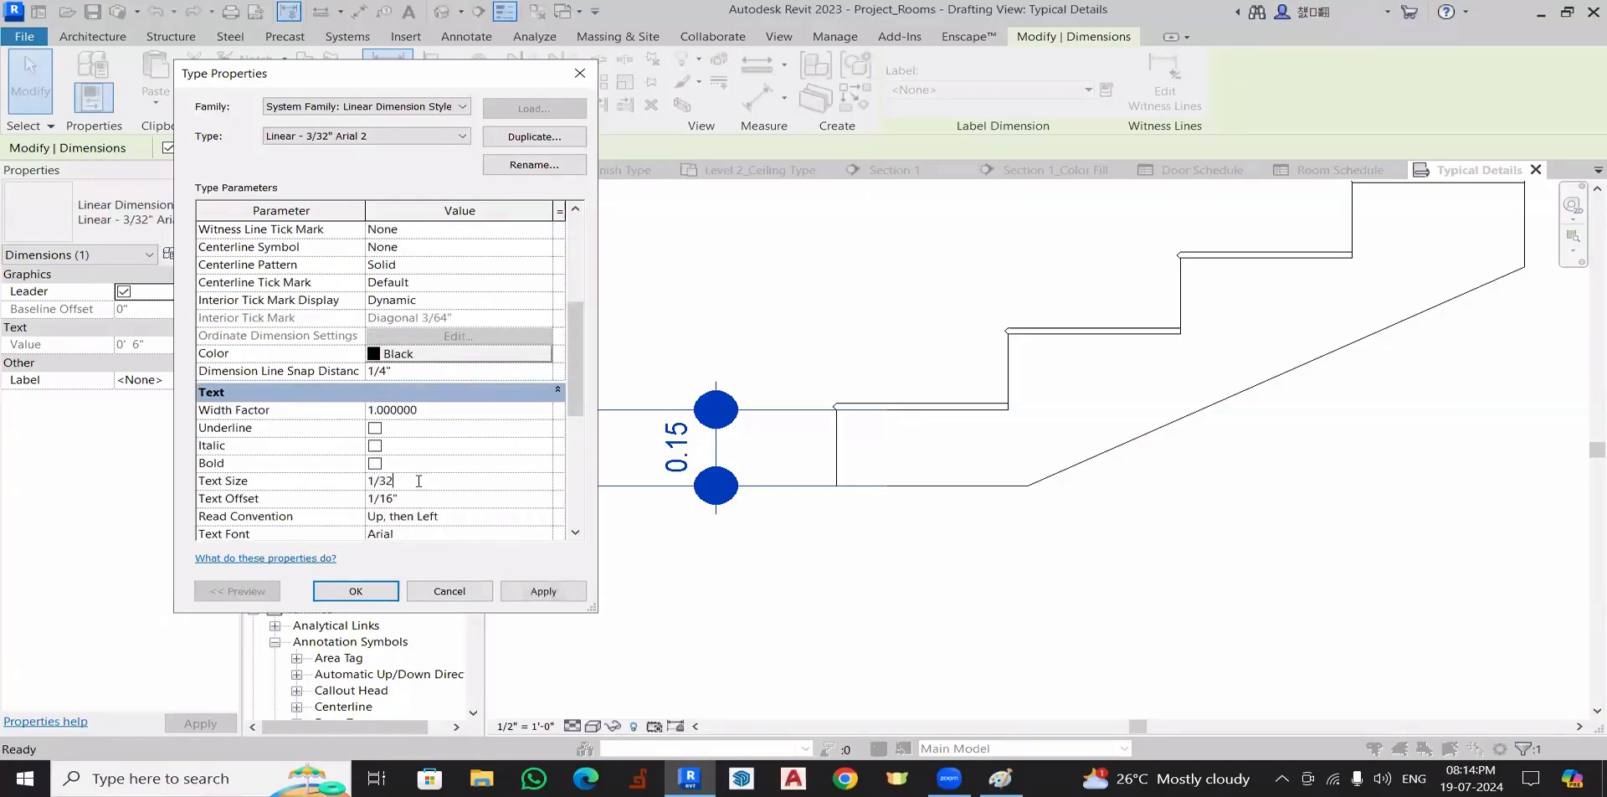
key("Return")
left_click(540, 591)
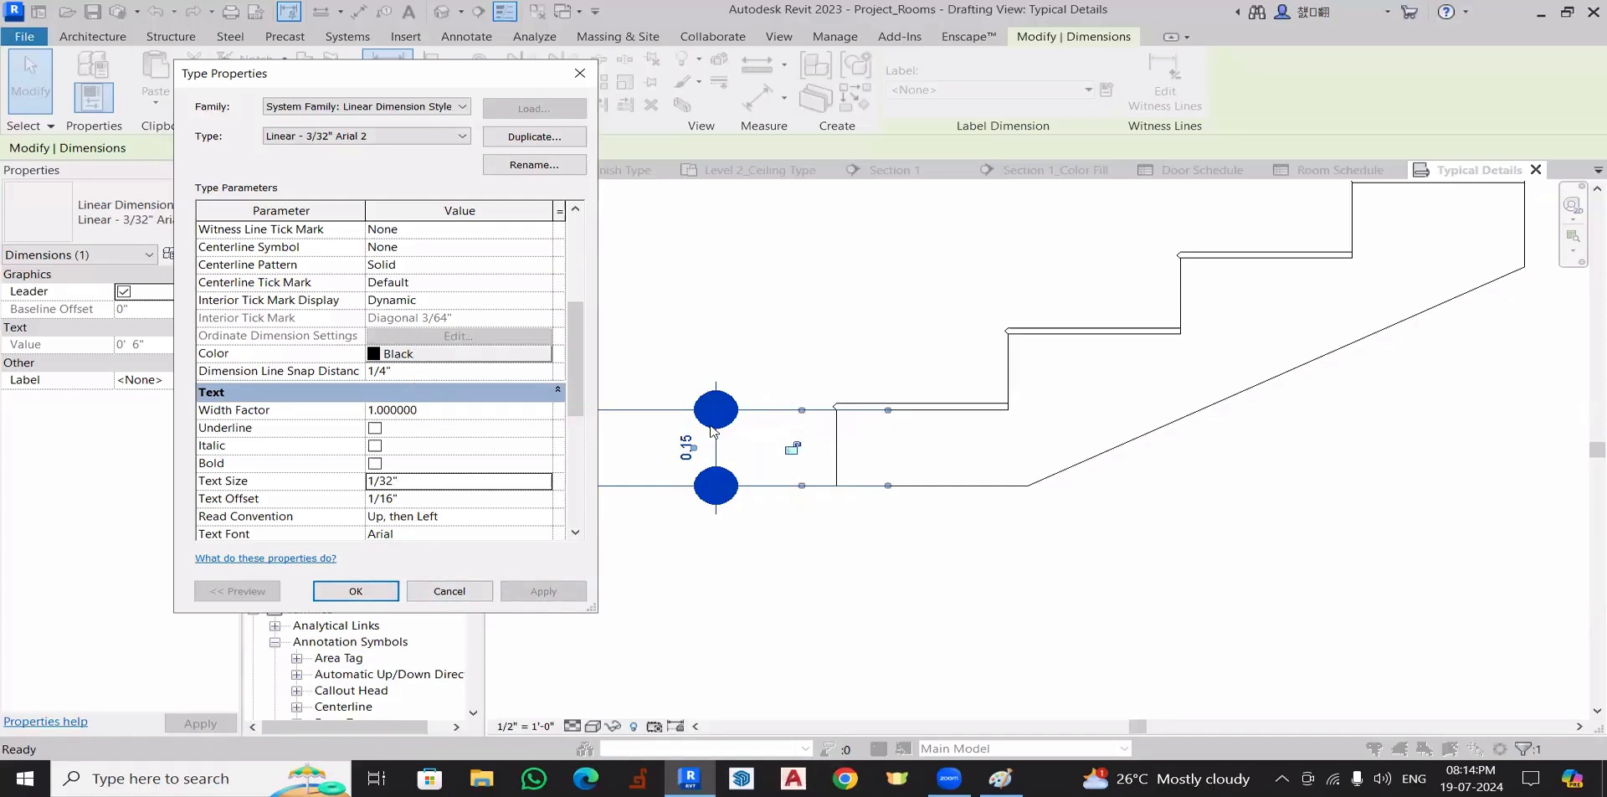
- Set the riser dimension type's tick mark to Dot Open 1/16" and apply the change
scroll(402, 308, "up", 3)
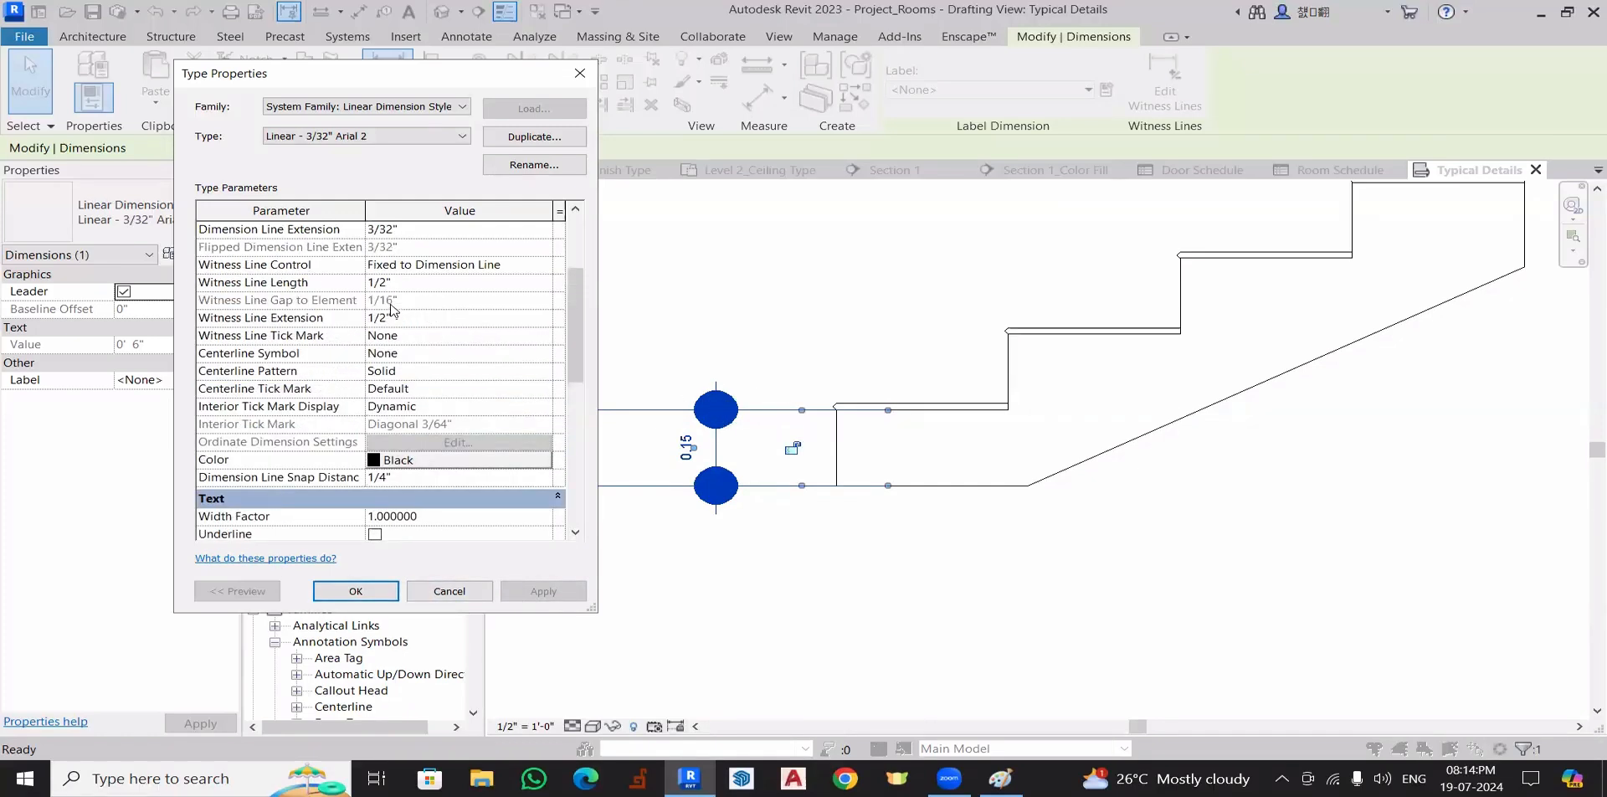
left_click(441, 230)
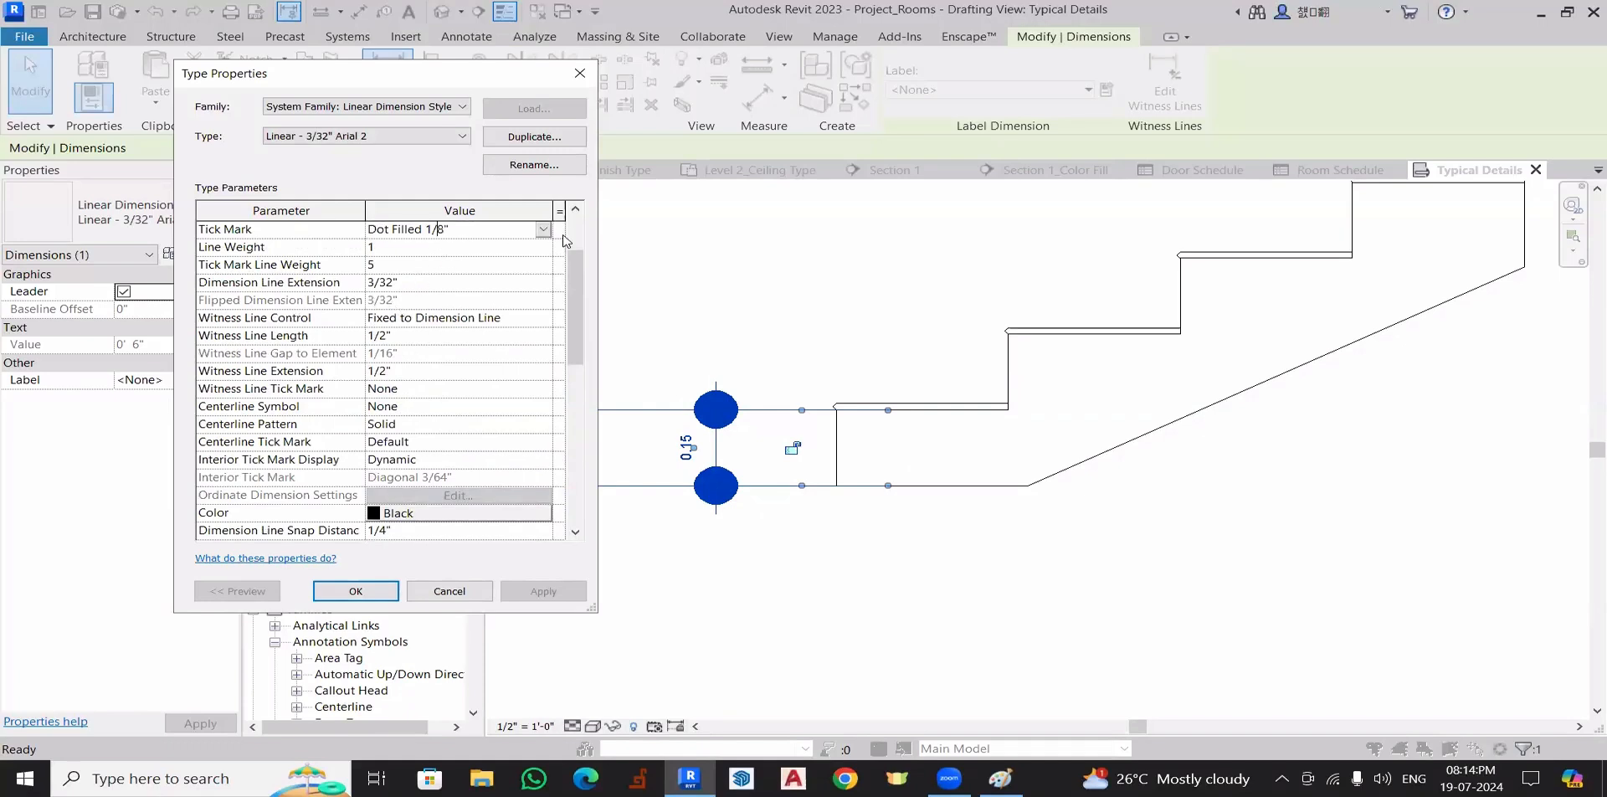
left_click(544, 231)
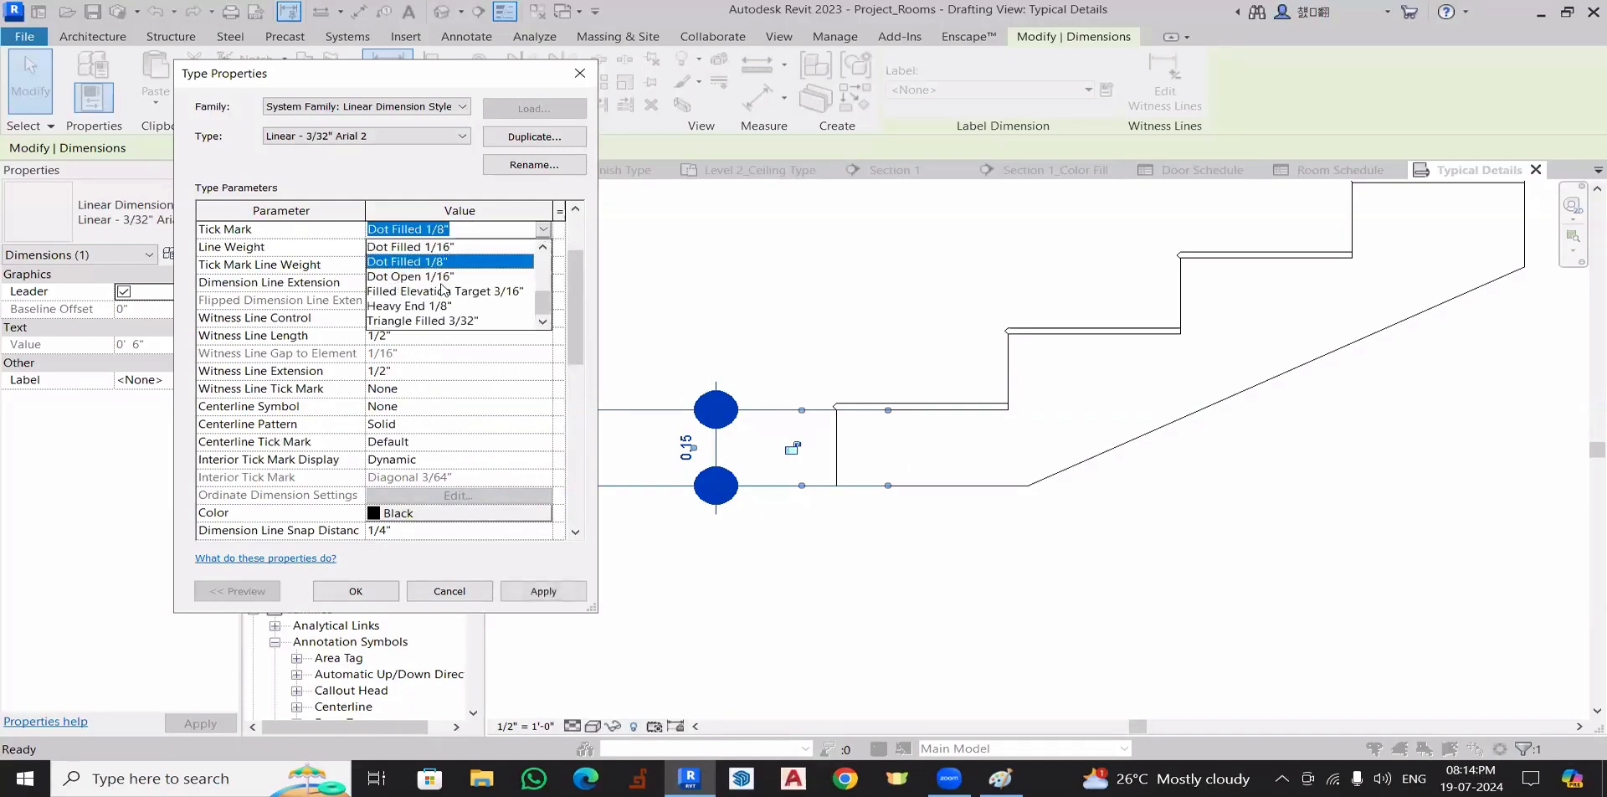
mouse_move(544, 303)
left_mouse_down()
mouse_move(544, 290)
mouse_move(541, 313)
left_mouse_up()
left_click(415, 276)
left_click(526, 593)
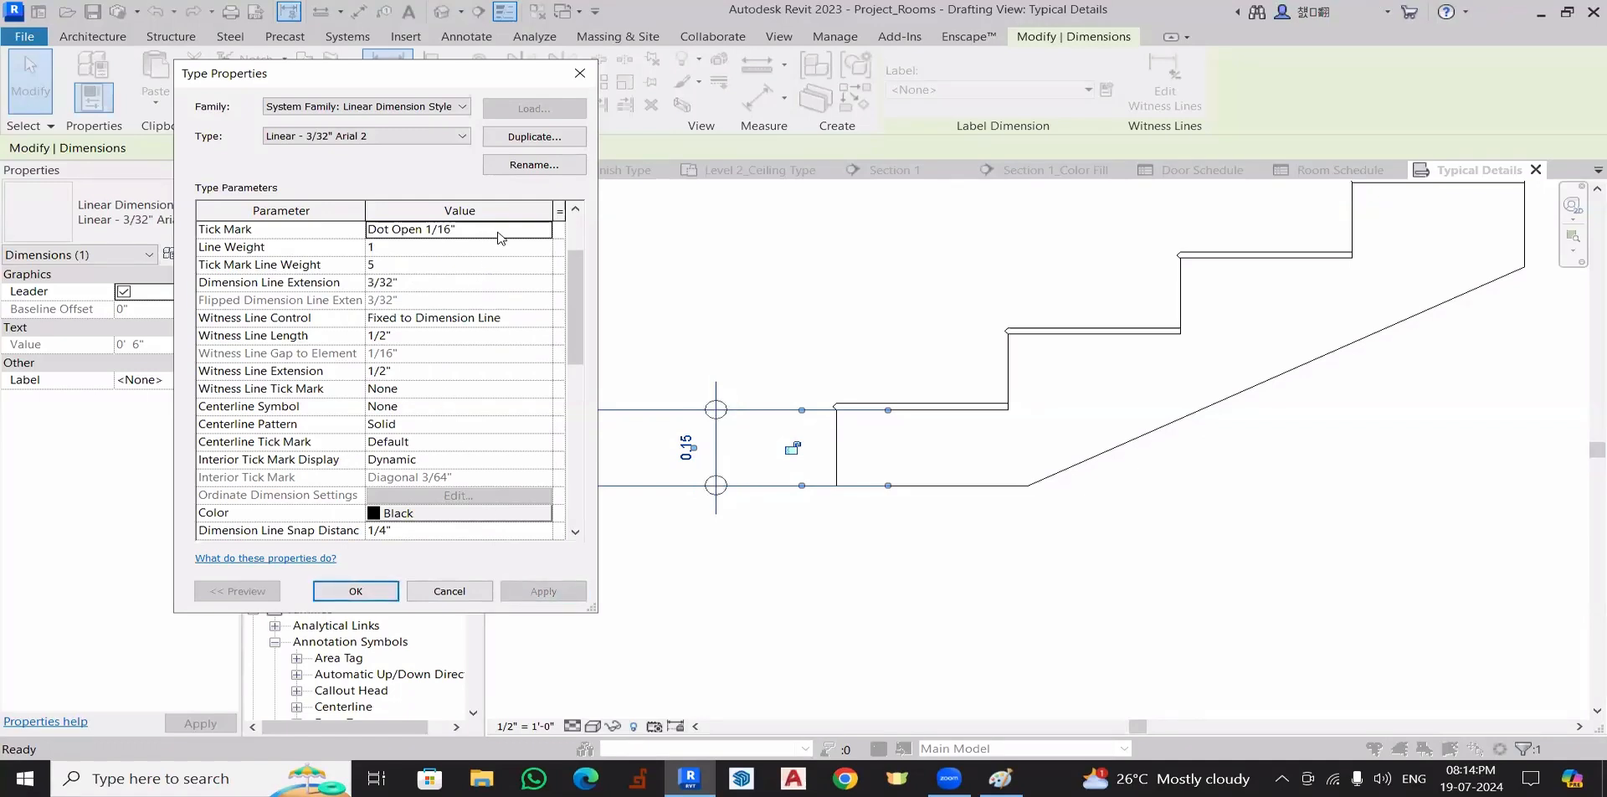
- Change the riser dimension type's tick mark to Dot Filled 1/16" and apply it
left_click(550, 234)
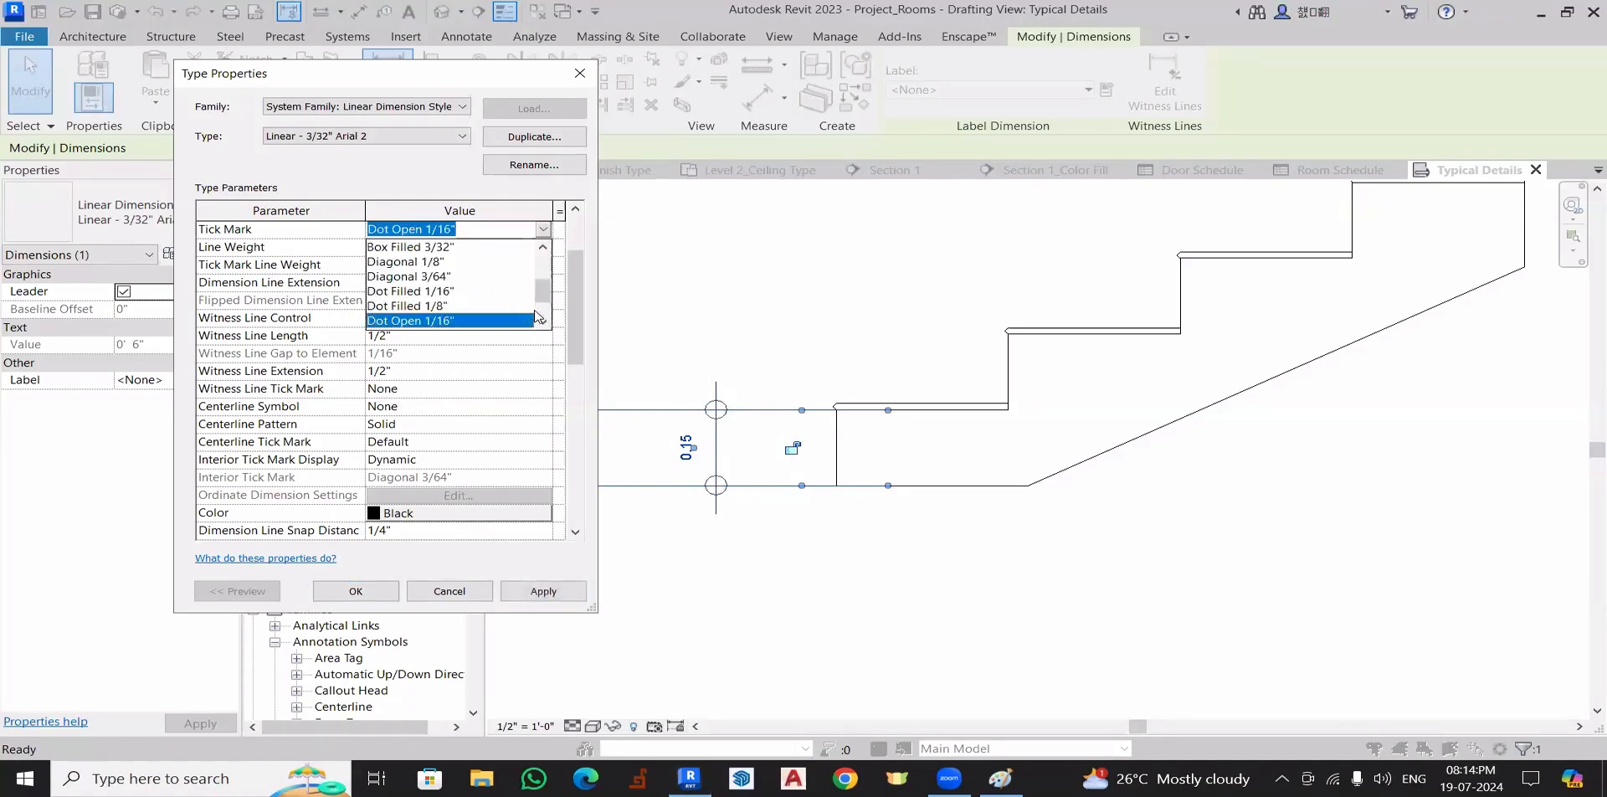
scroll(538, 317, "down", 1)
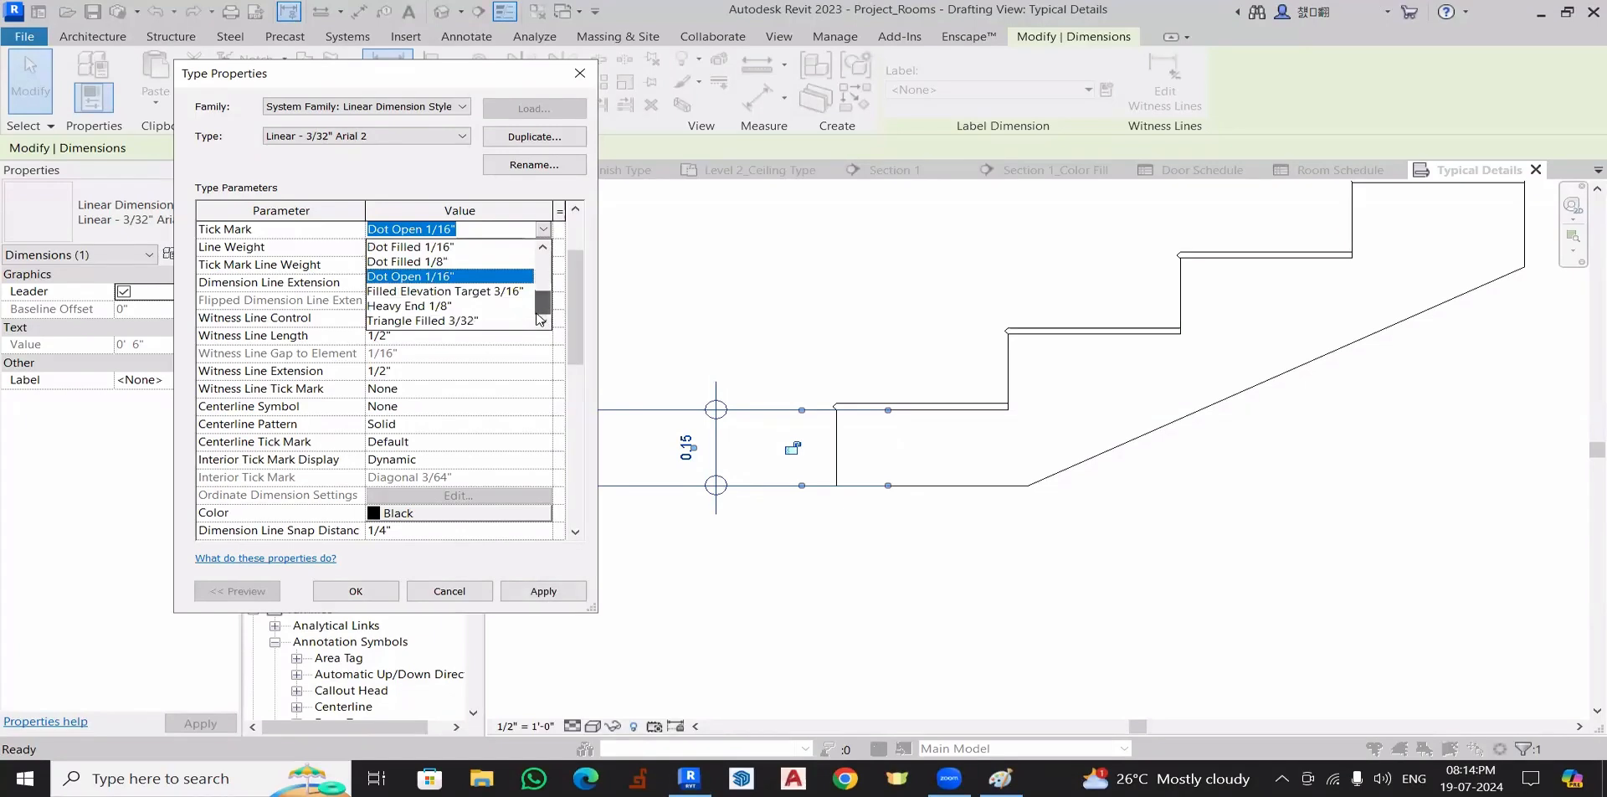
left_click_drag(539, 316, 544, 302)
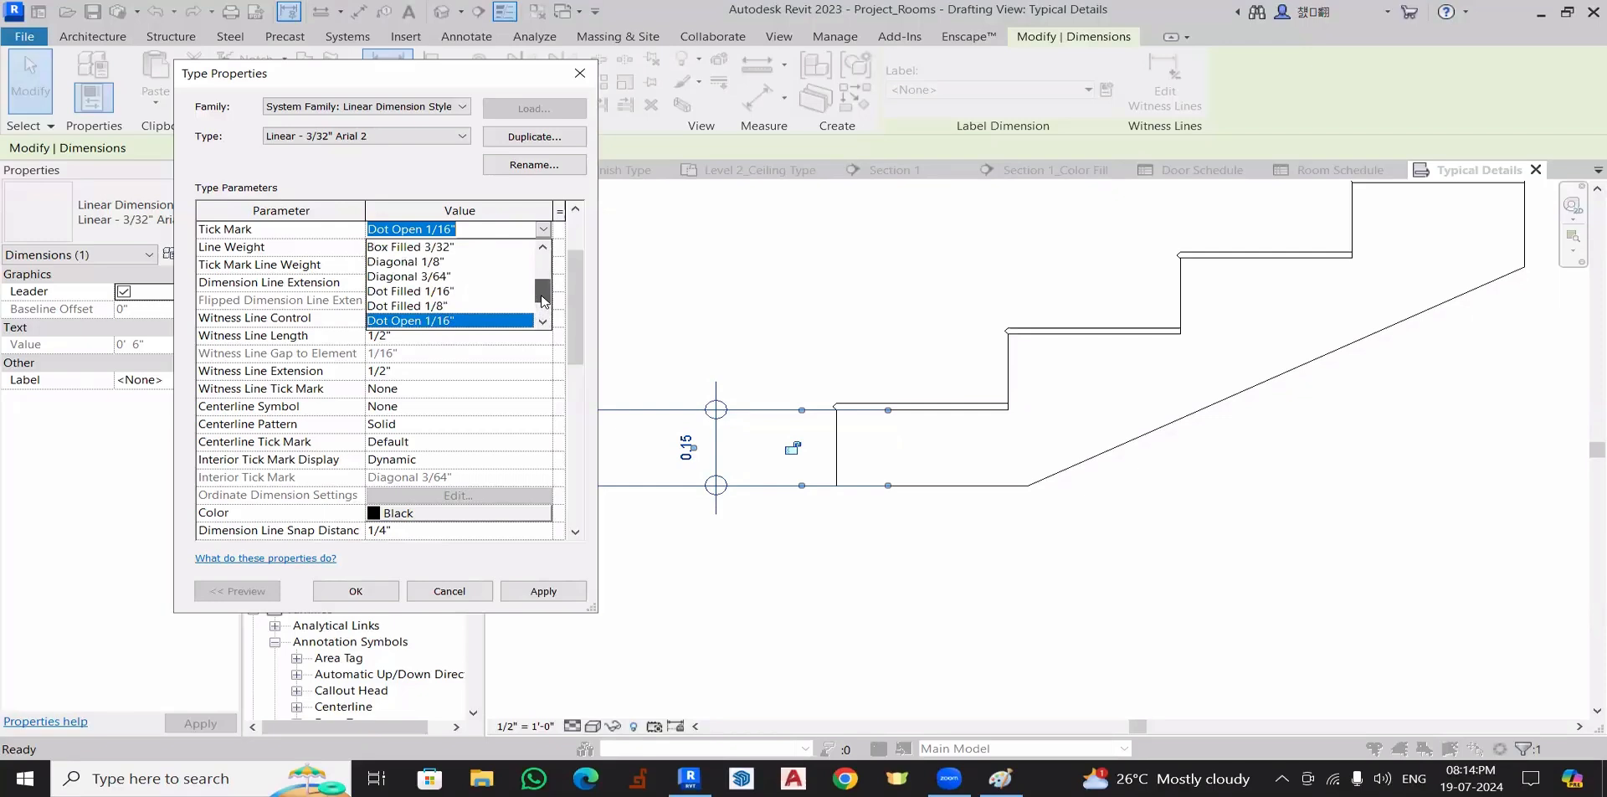
left_click(444, 291)
left_click(536, 594)
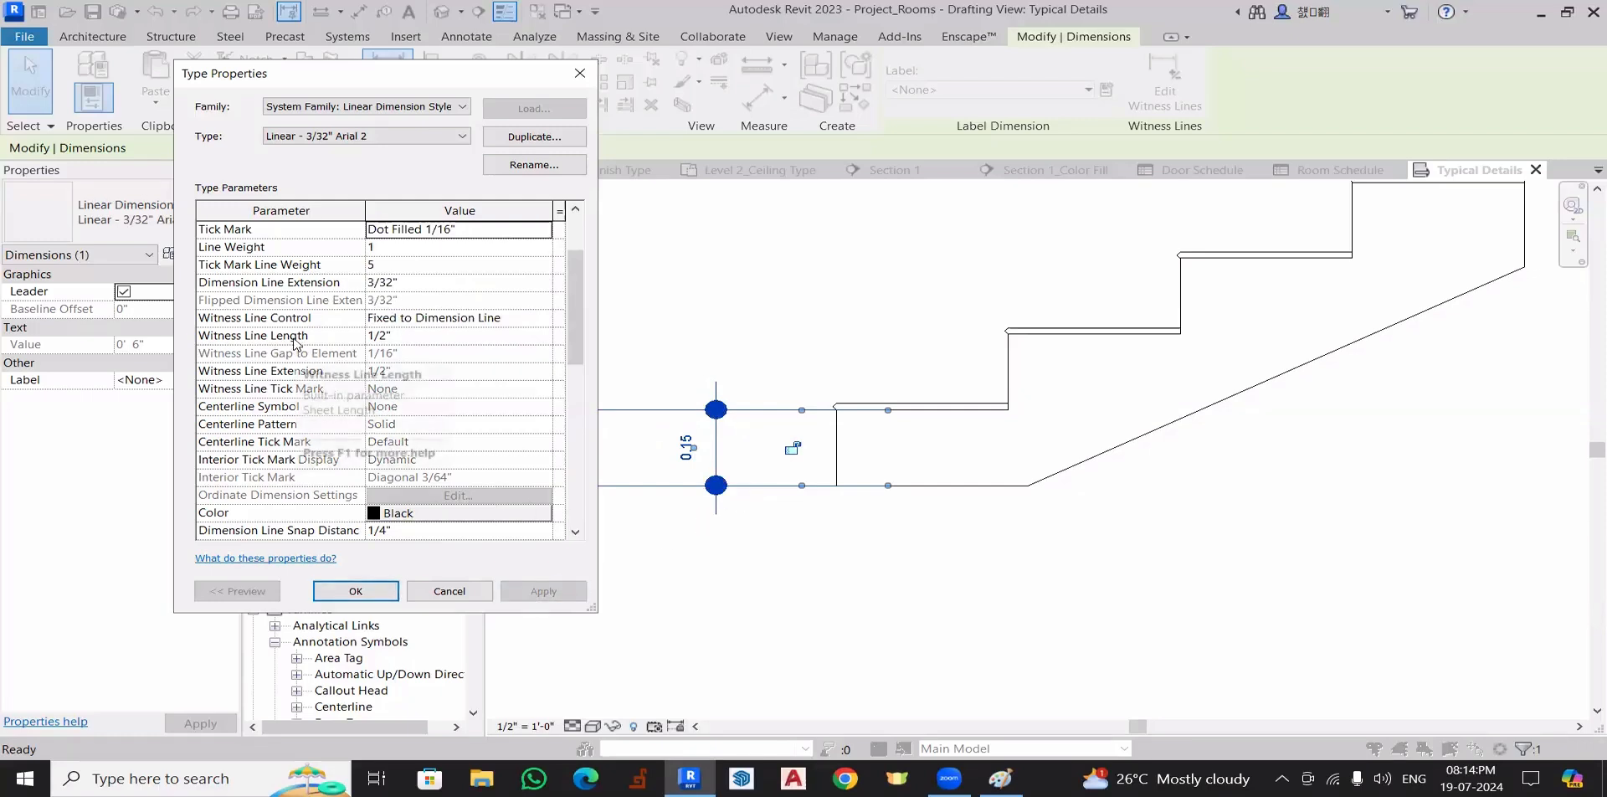
- Set the dimension type's witness line length and witness line extension to 1/8", and accept the type changes
left_click(414, 335)
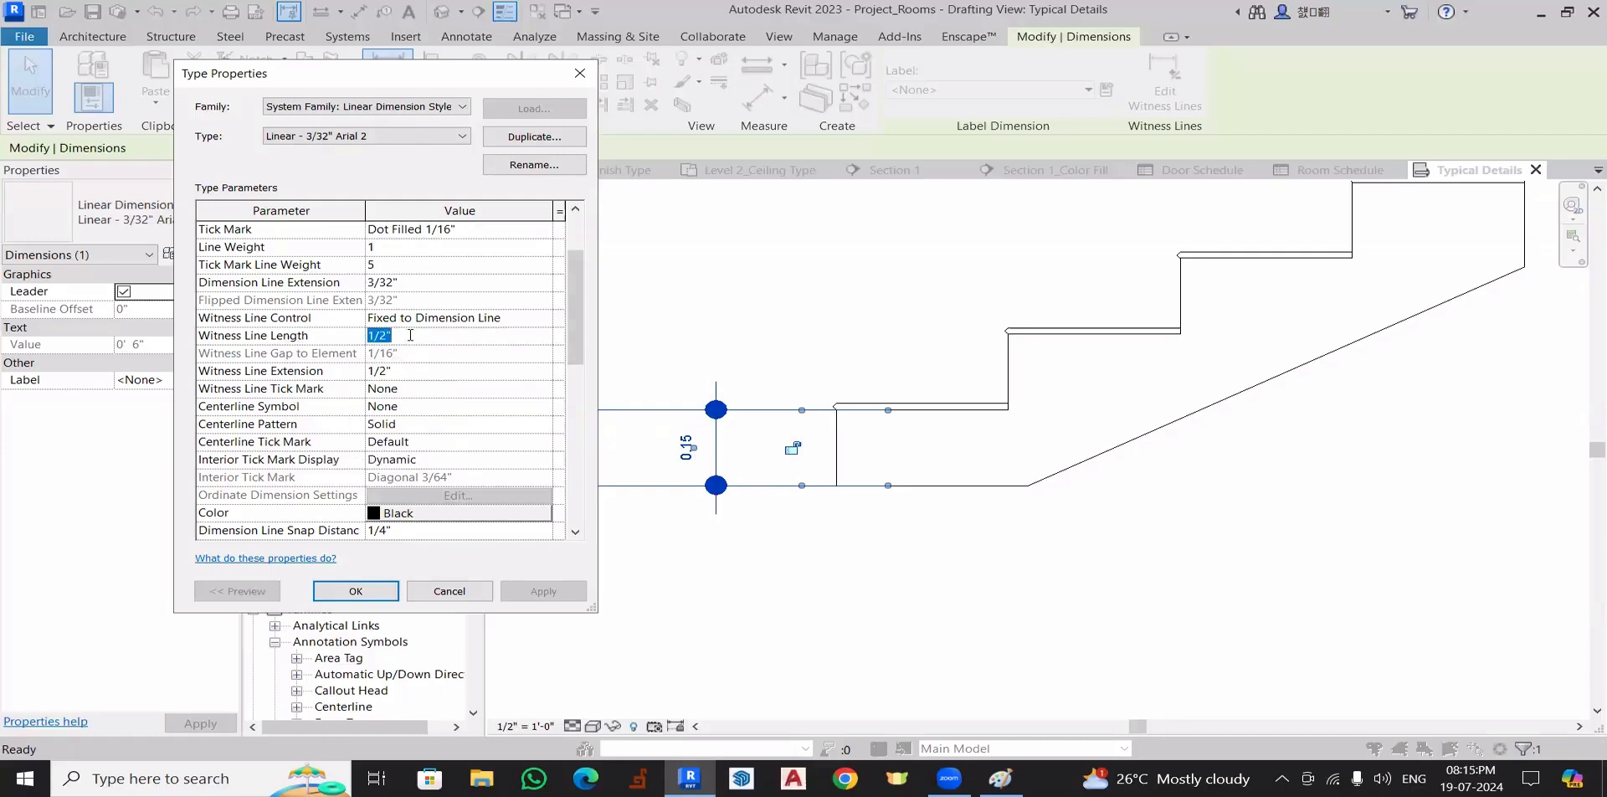
type("1/")
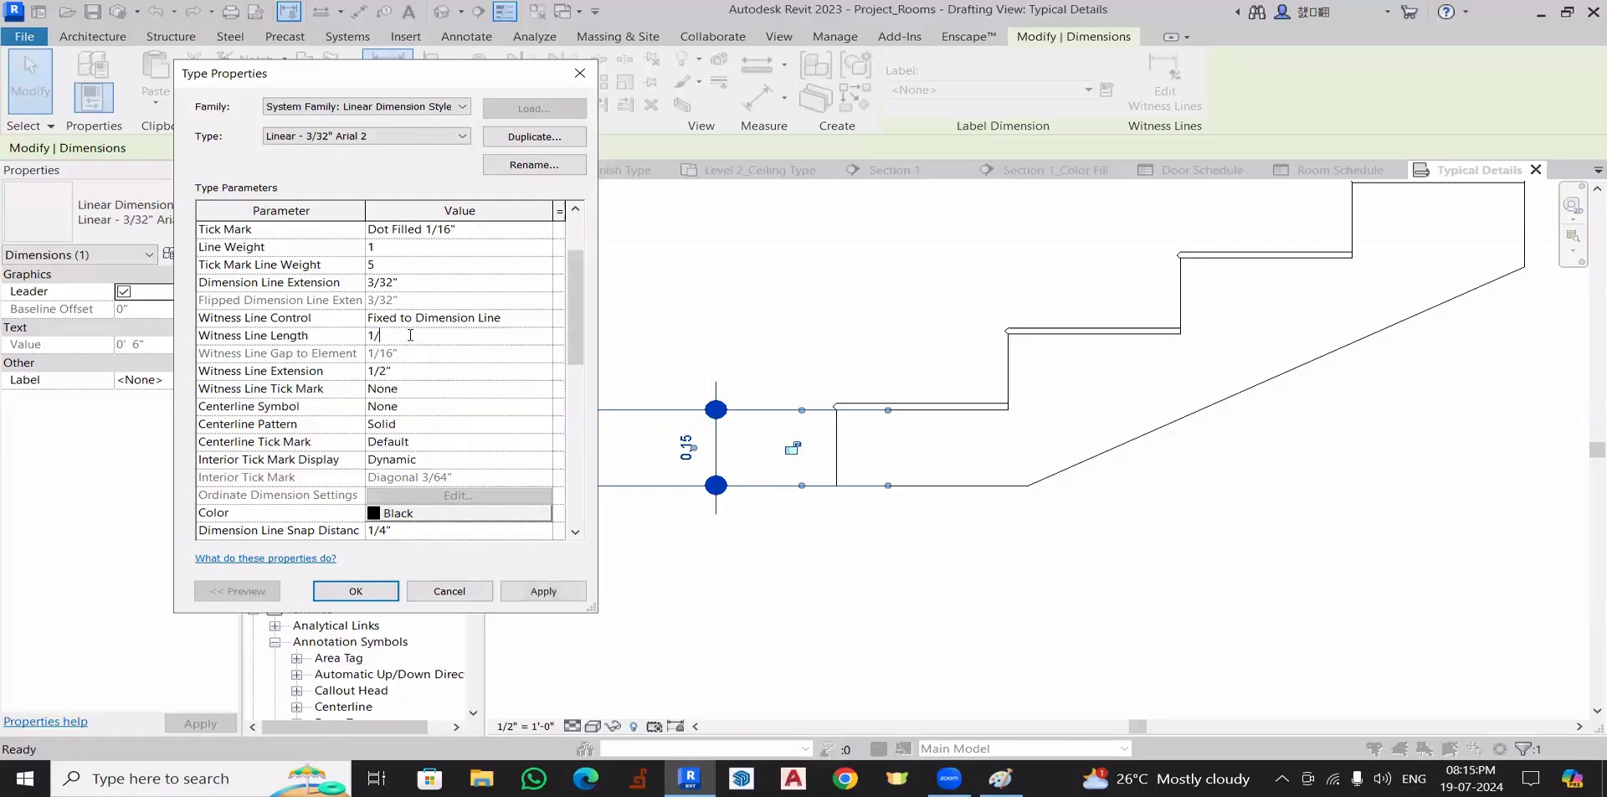
type("8")
key("Return")
left_click(412, 371)
type("1")
key("Return")
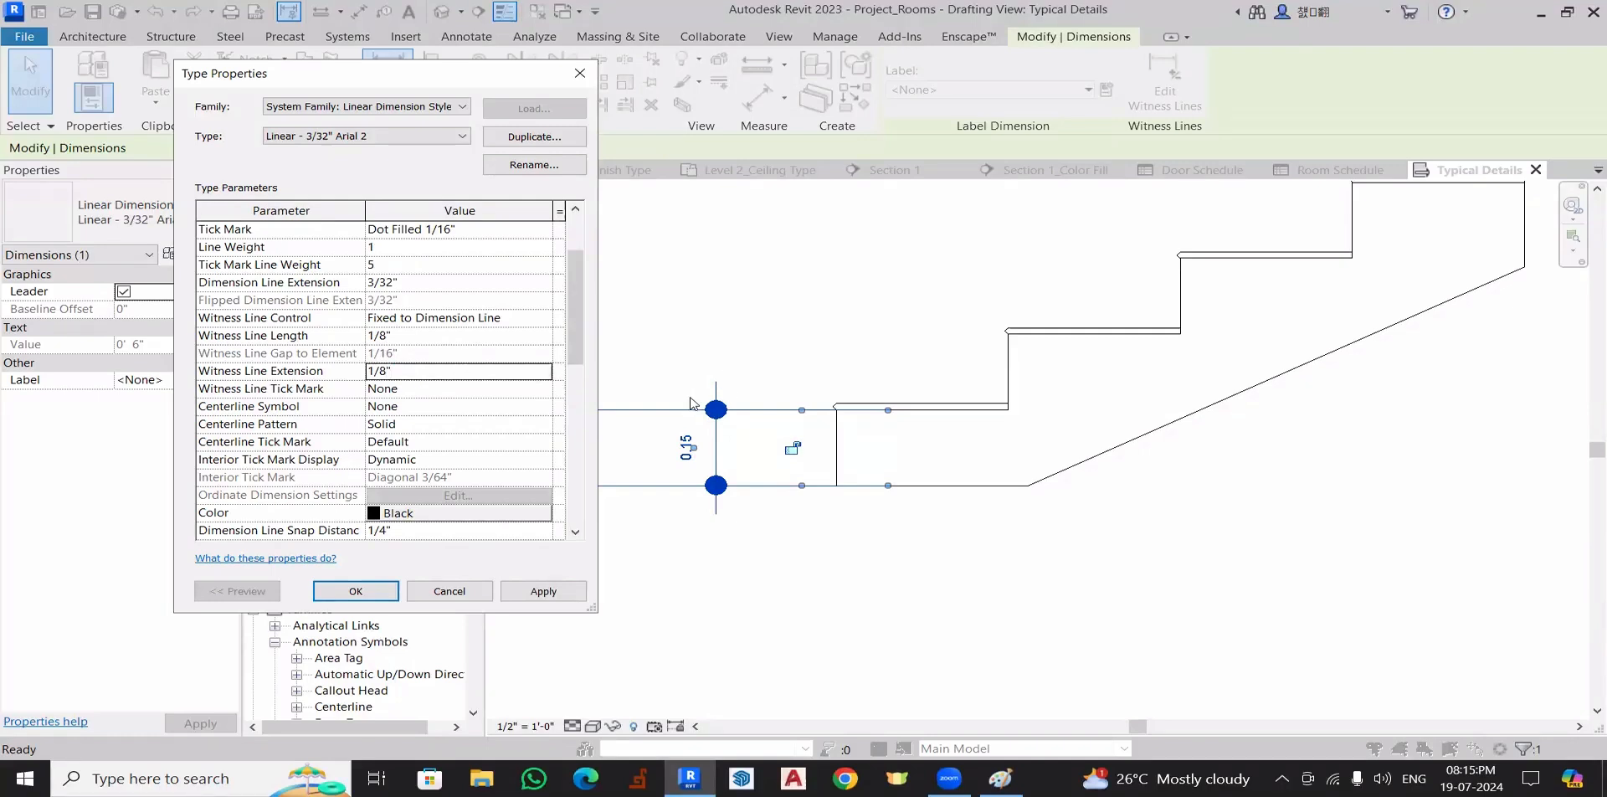
left_click(543, 591)
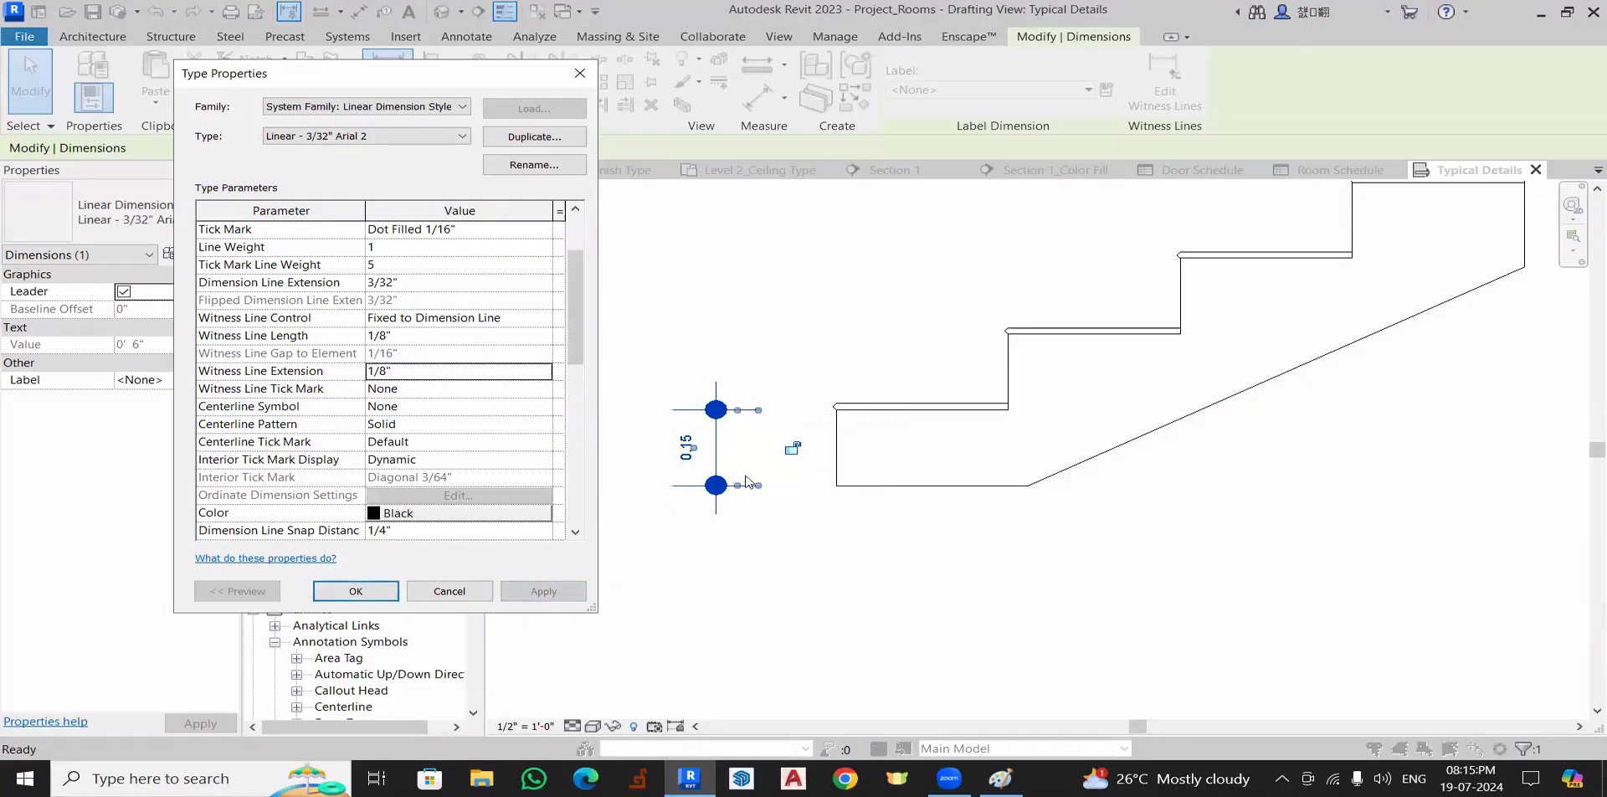
left_click(358, 596)
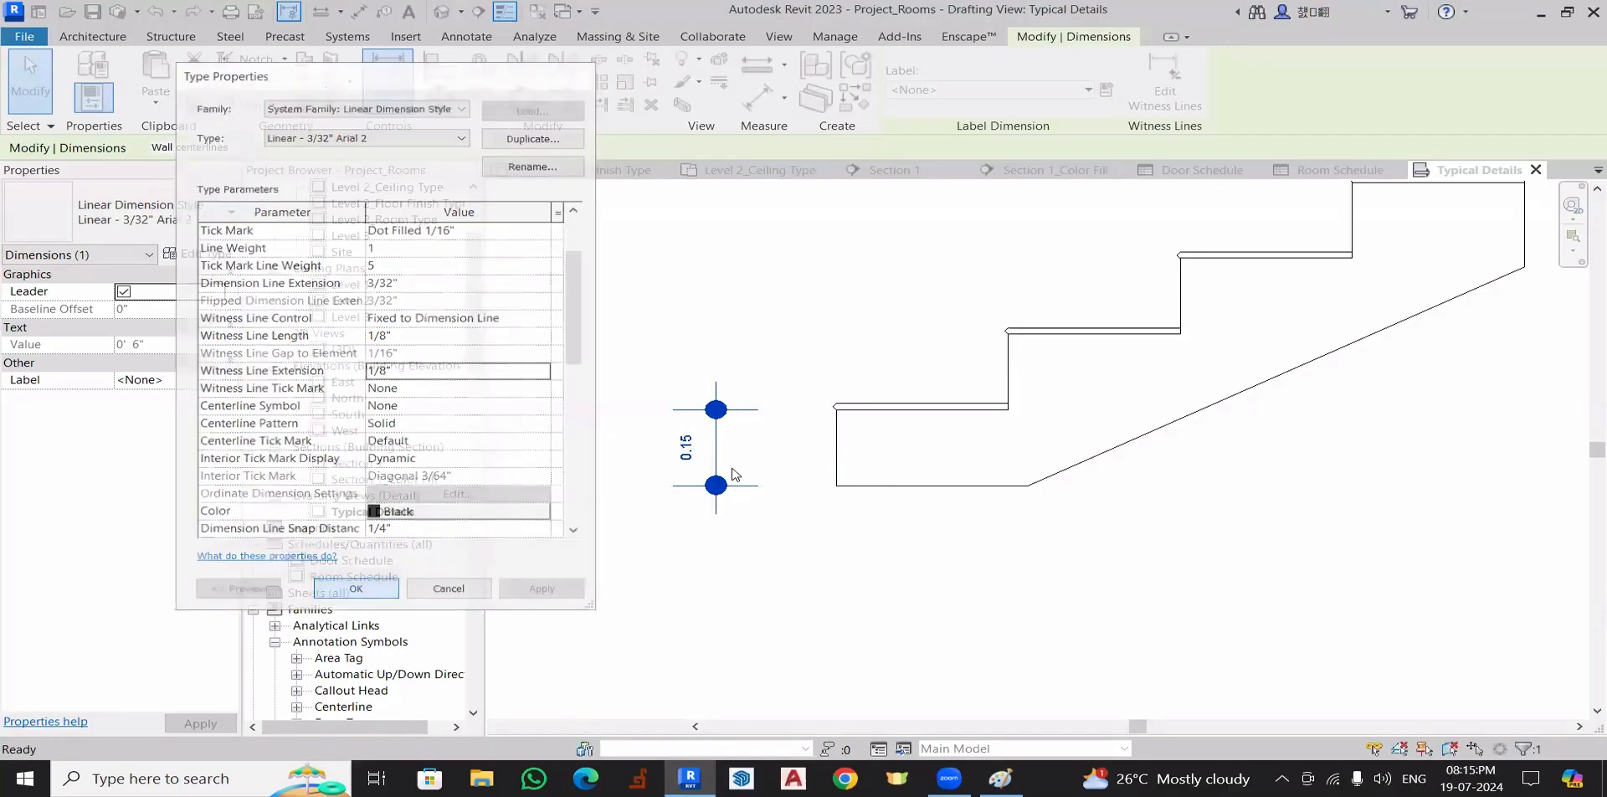
- Move the riser dimension closer to the stair's first riser
mouse_move(717, 459)
left_mouse_down()
mouse_move(792, 463)
mouse_move(774, 466)
left_mouse_up()
left_click(821, 549)
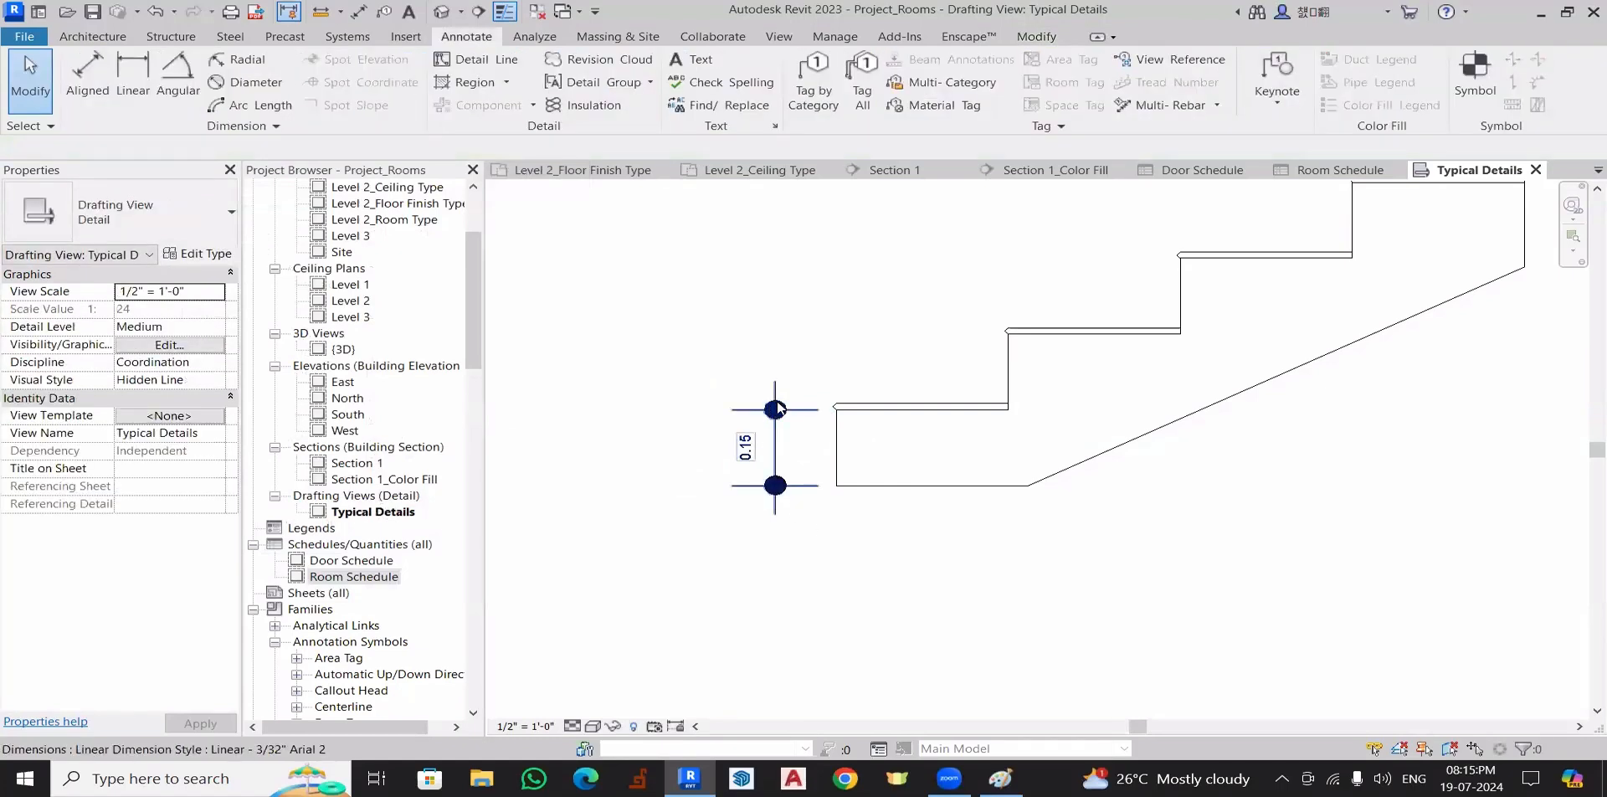
- Review the tick mark options available for the riser dimension's type, looking for a smaller filled dot
left_click(777, 409)
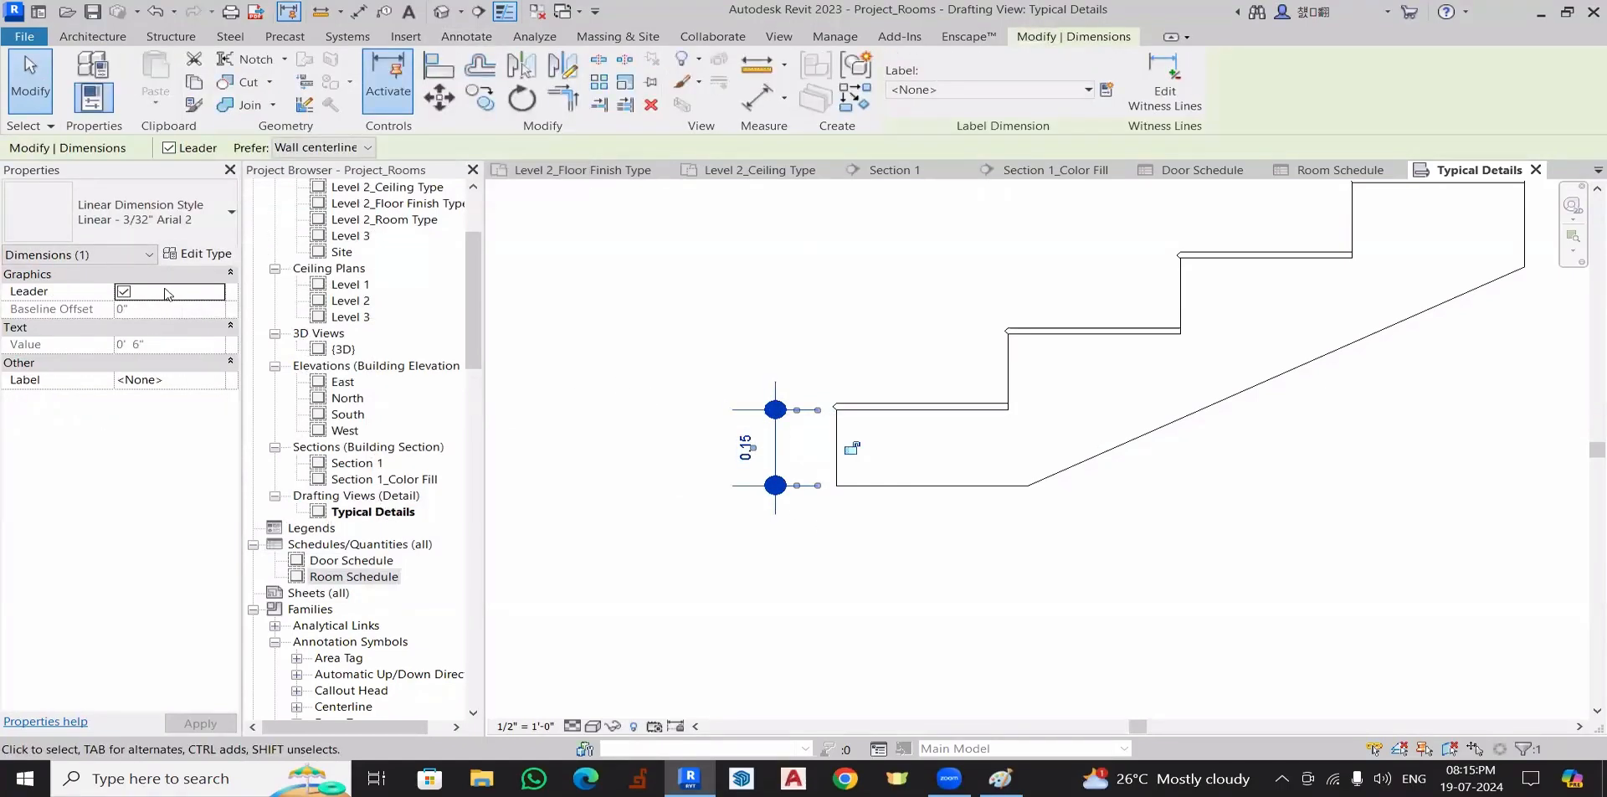
left_click(204, 254)
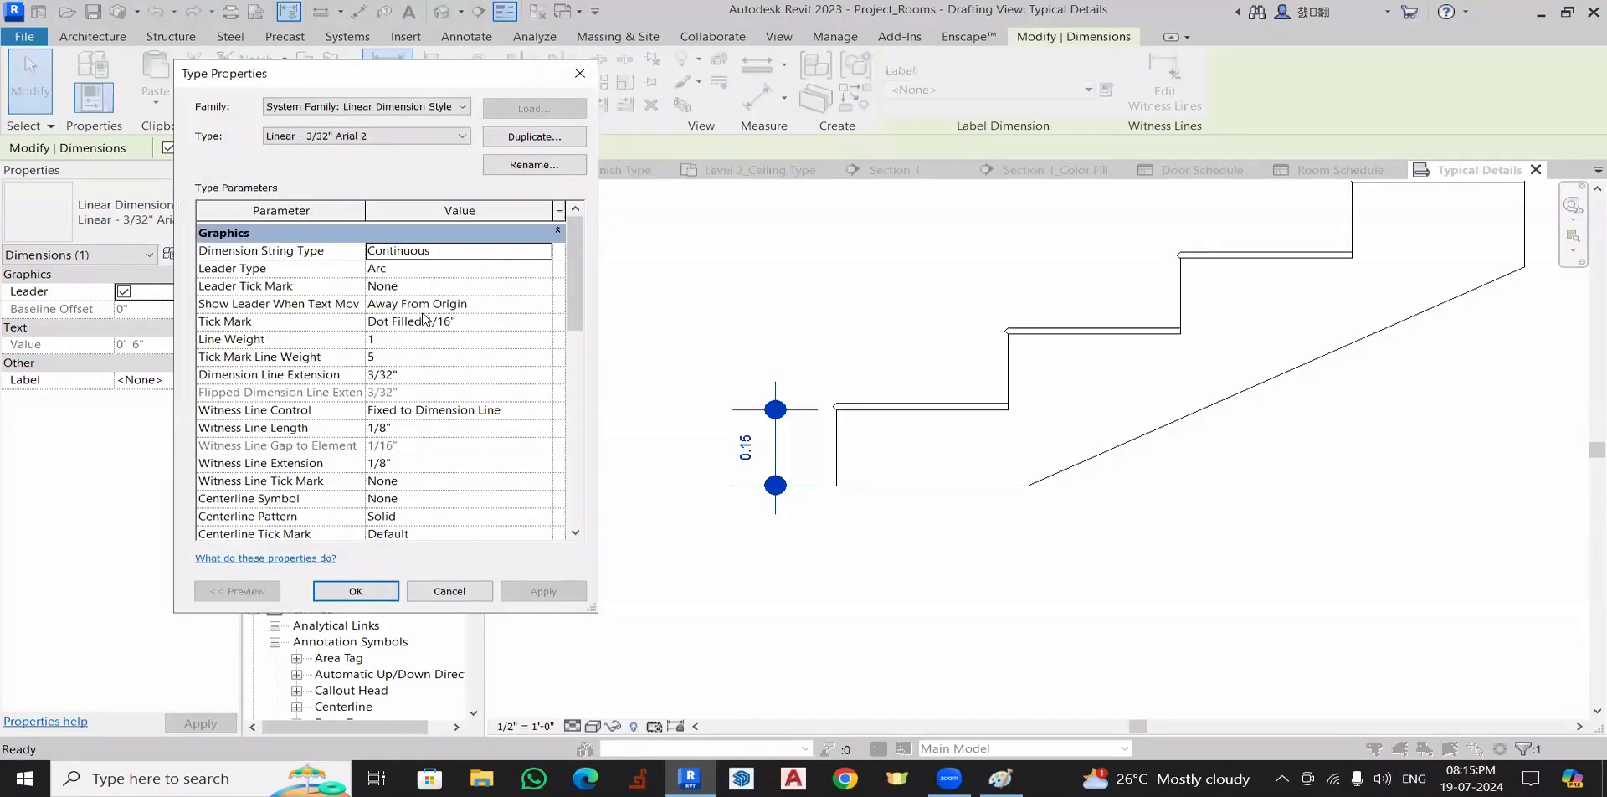
left_click(446, 322)
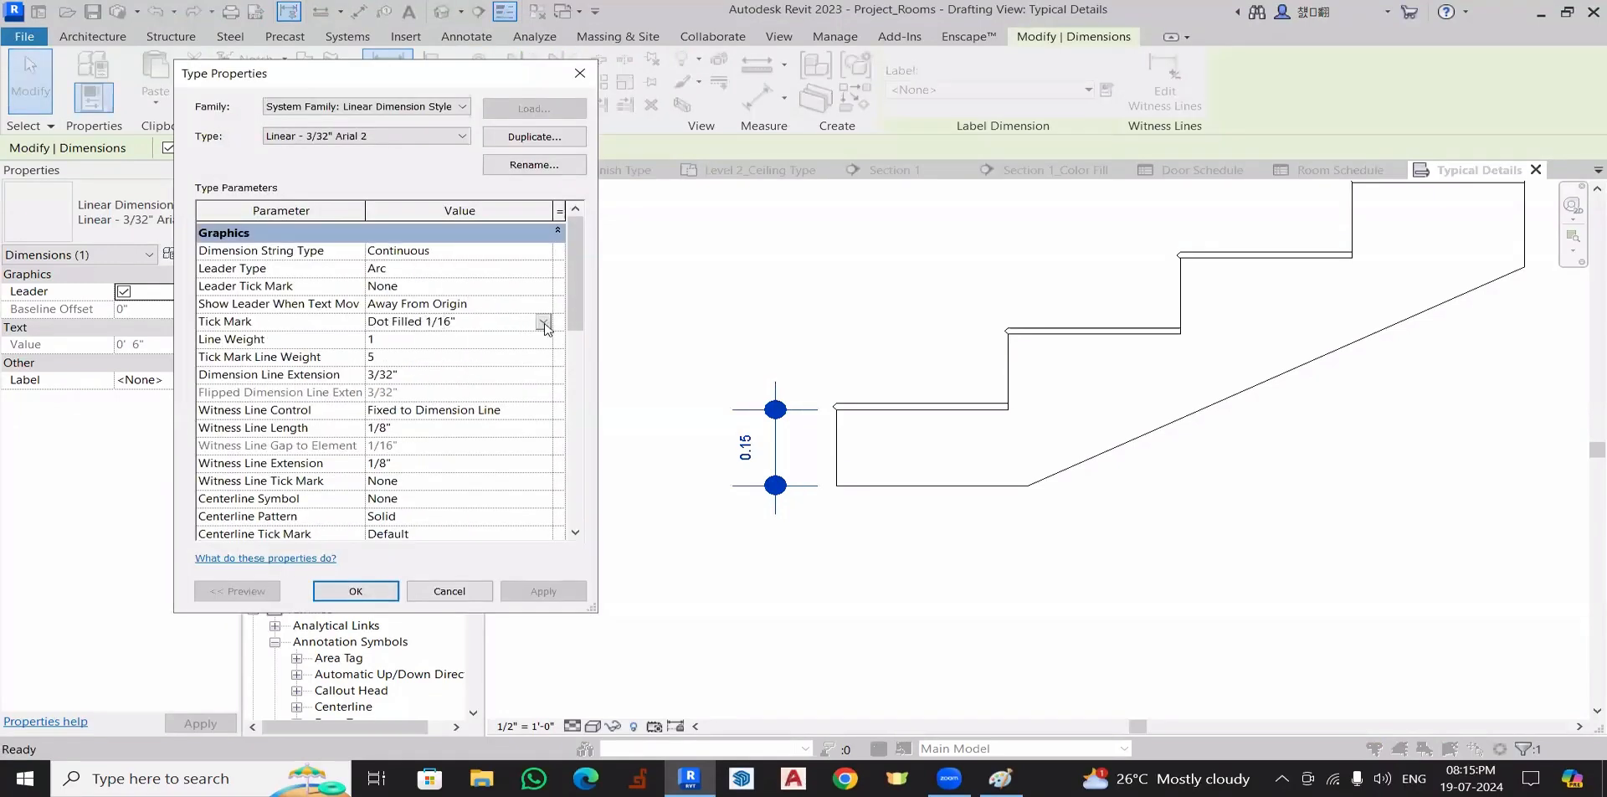
left_click(543, 322)
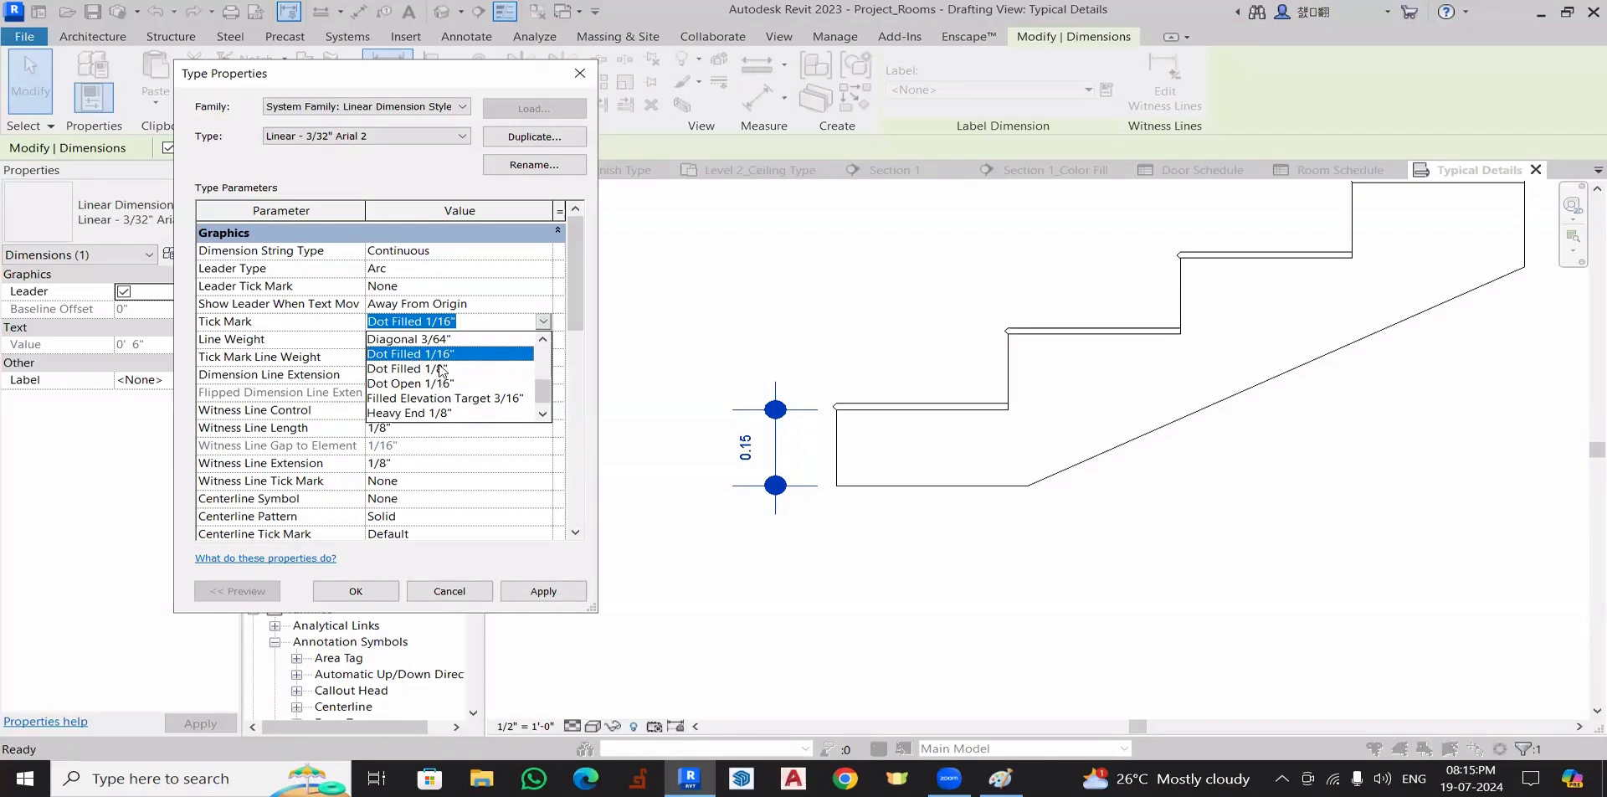
left_click_drag(544, 392, 545, 382)
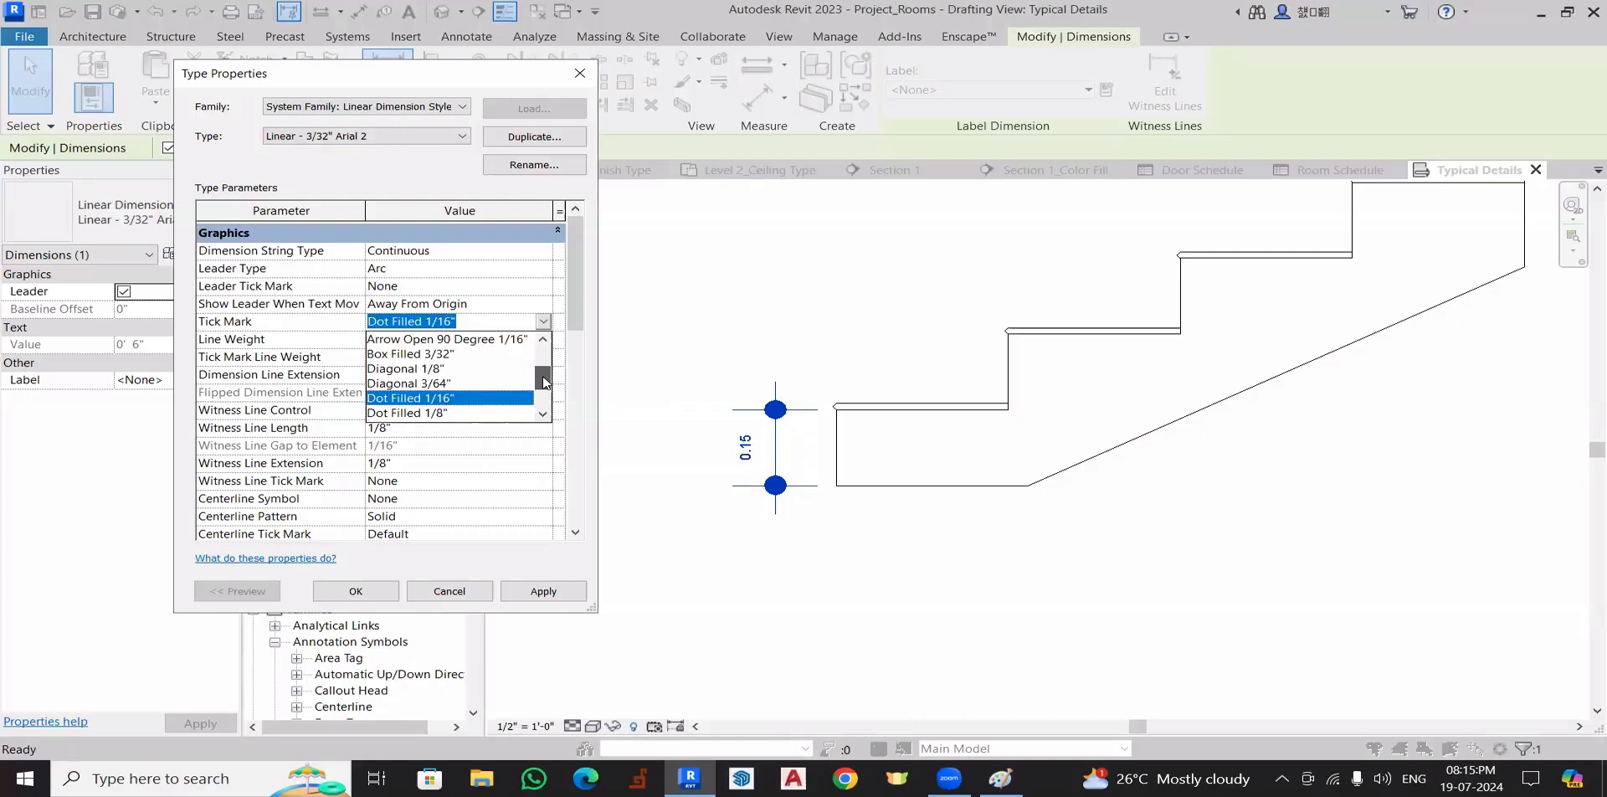
mouse_move(544, 381)
left_mouse_down()
mouse_move(543, 355)
mouse_move(545, 400)
left_mouse_up()
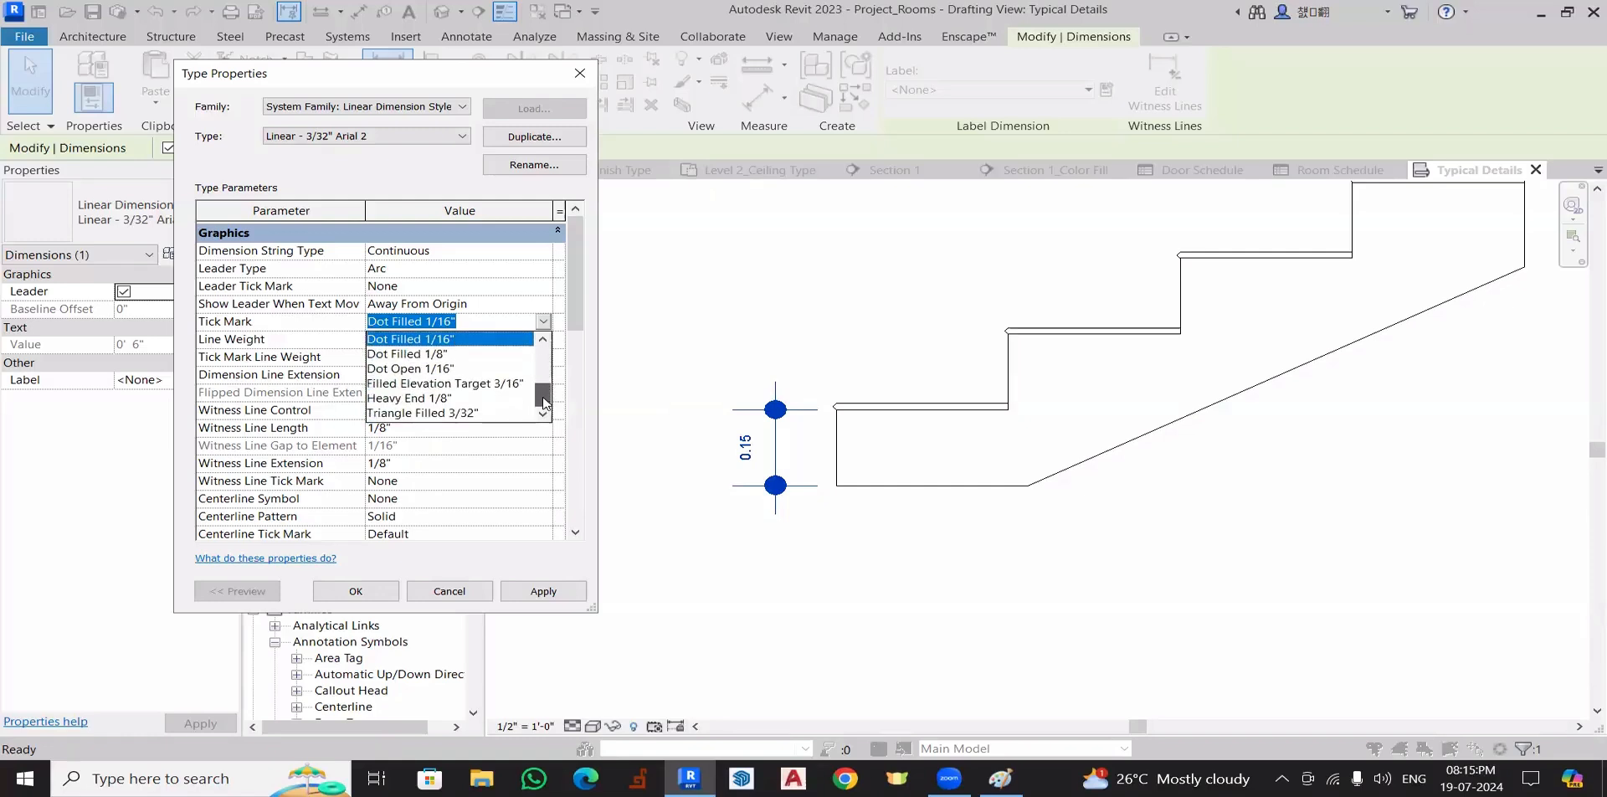
left_click(368, 587)
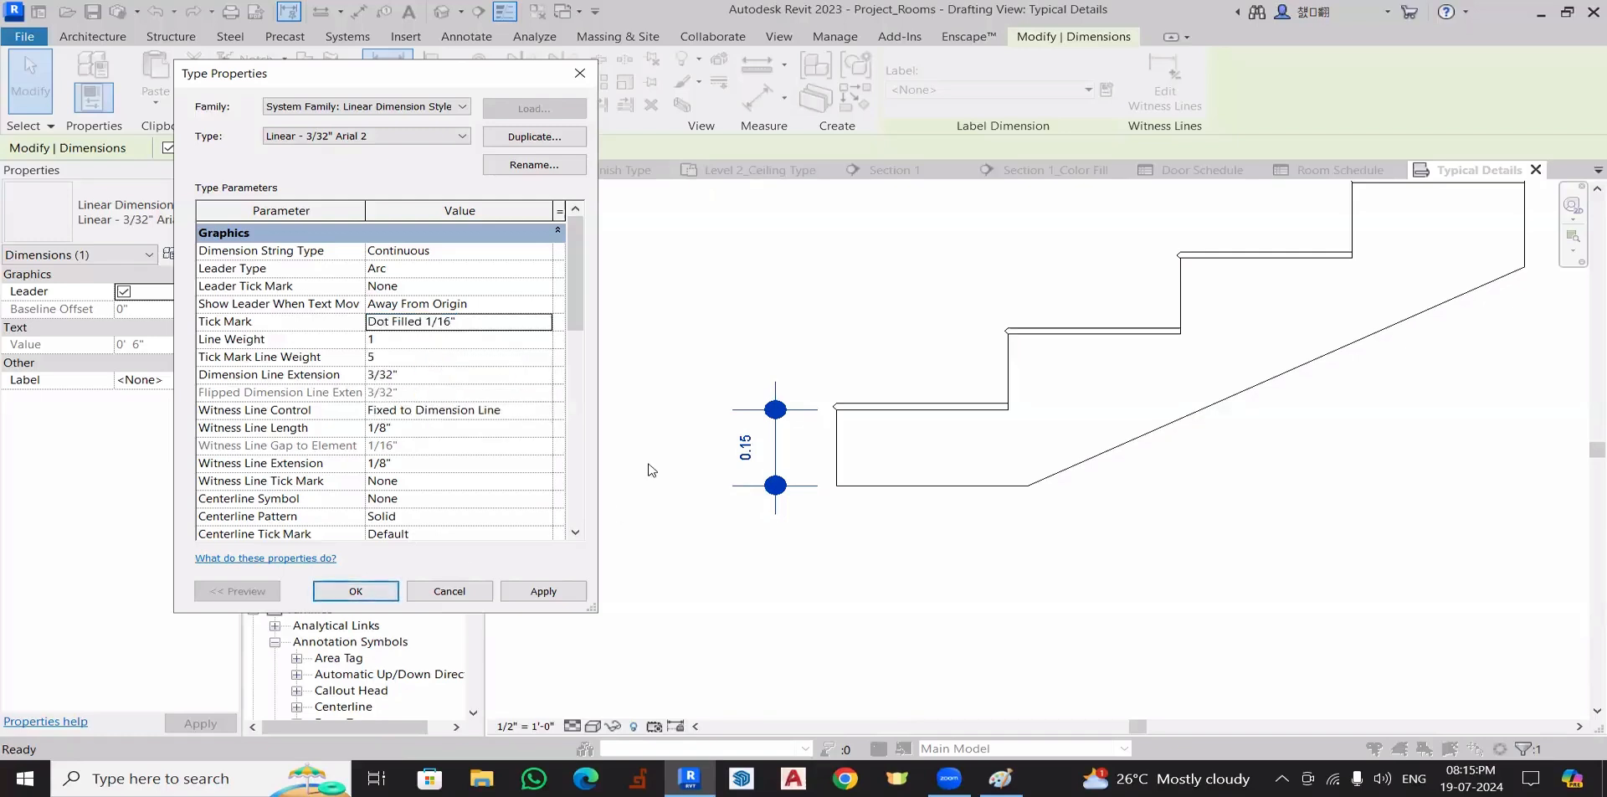
left_click(355, 590)
key("Escape")
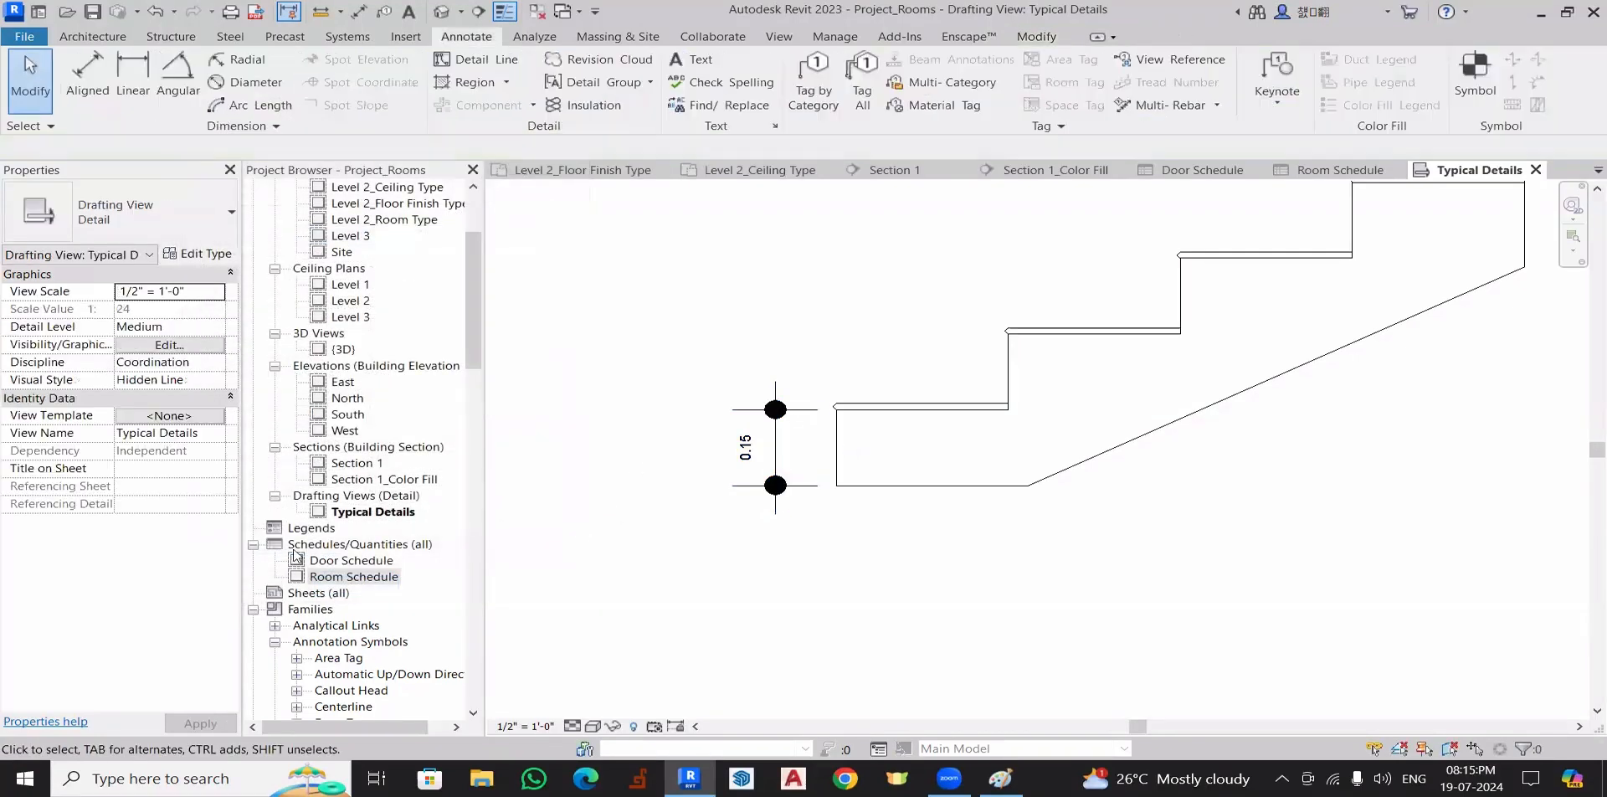
- Look through the annotation symbol families in the project browser for a dimension tick mark, widening the browser to read the names
scroll(283, 568, "down", 3)
scroll(283, 568, "down", 2)
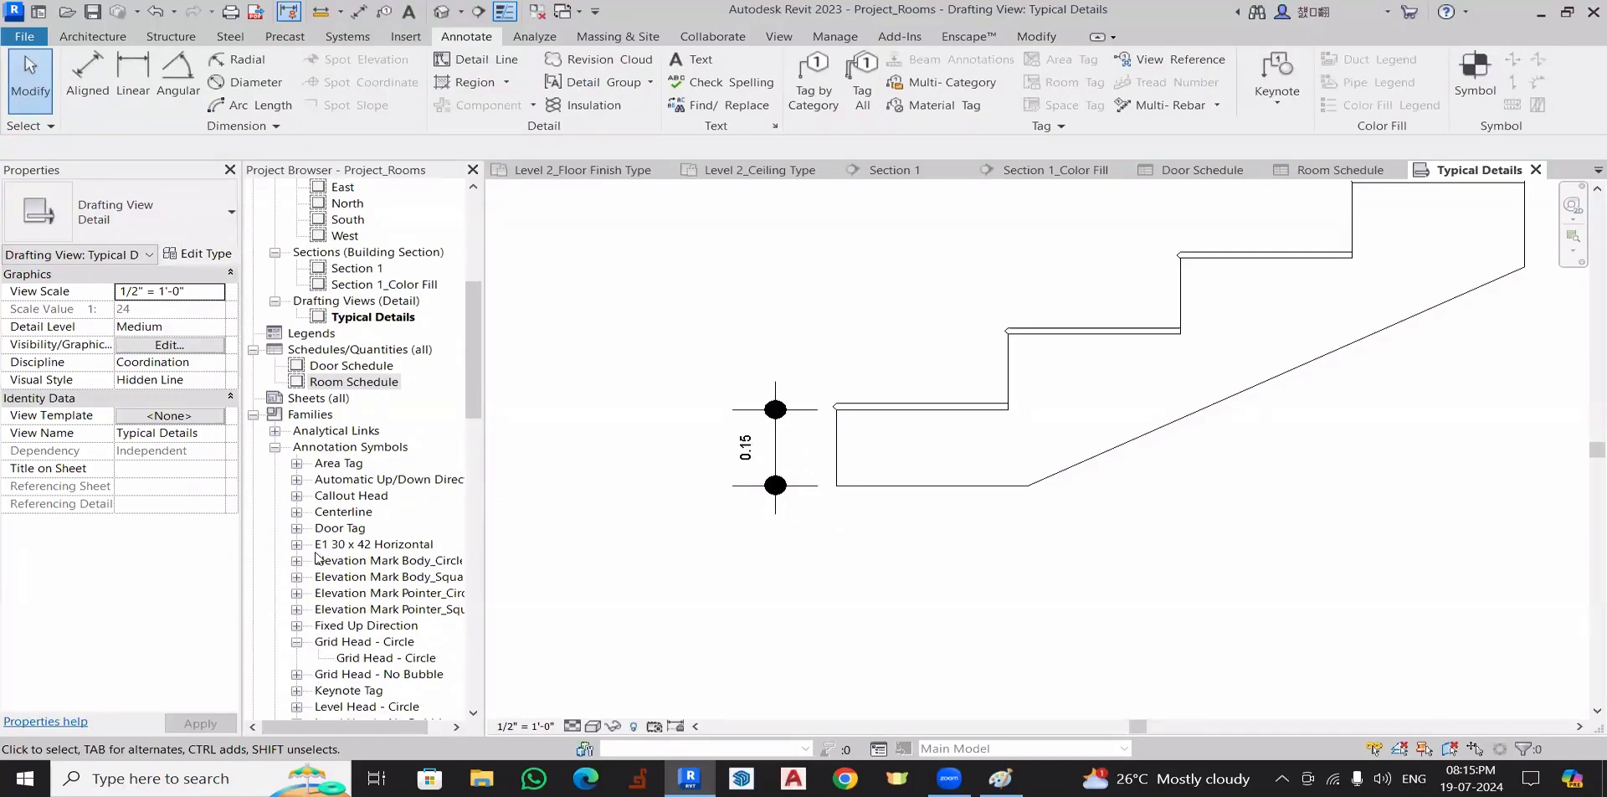
scroll(317, 558, "down", 5)
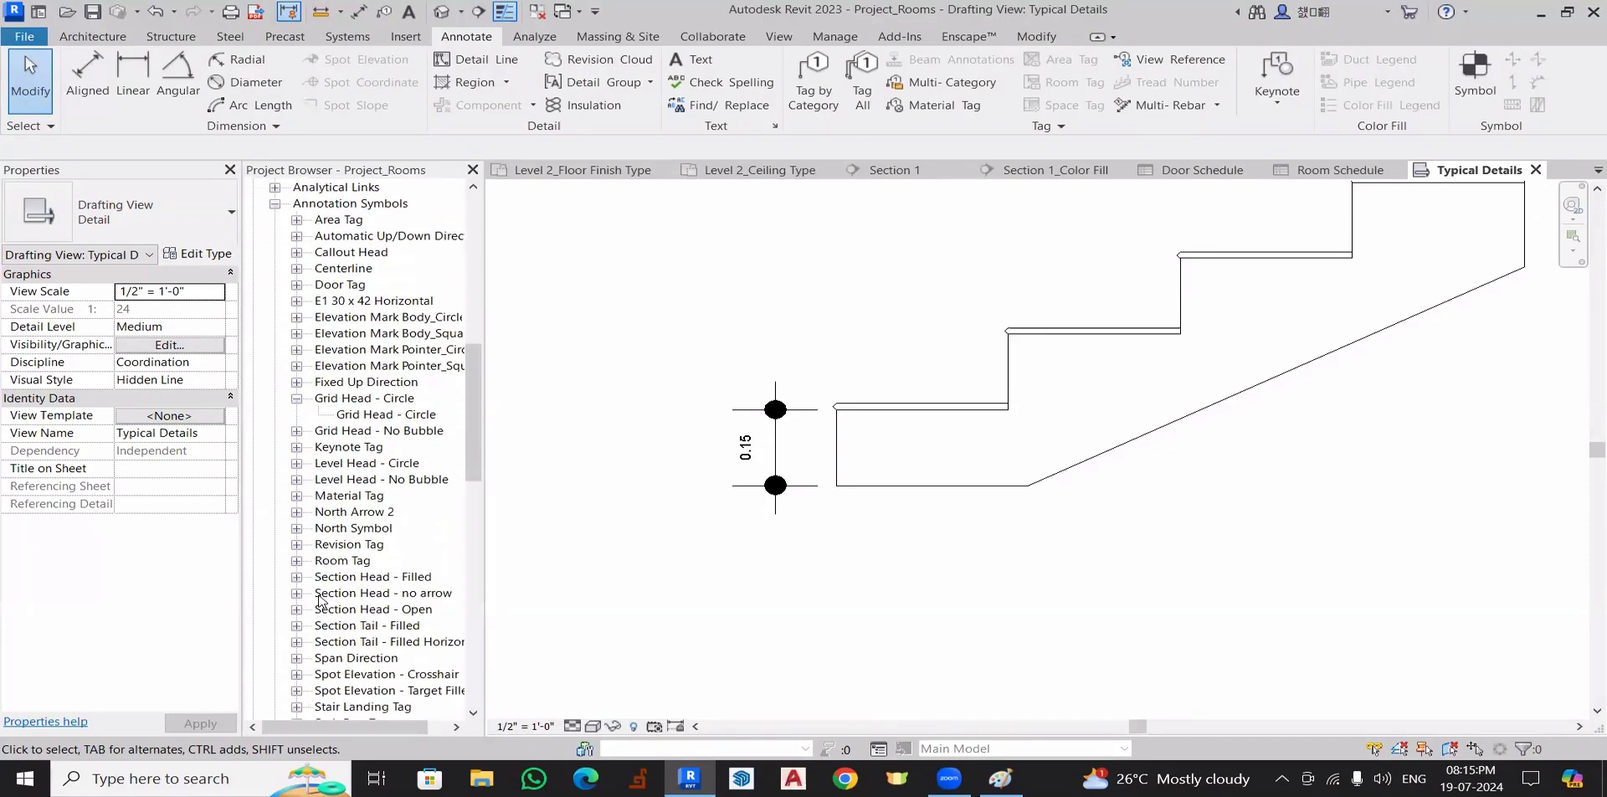
scroll(319, 599, "down", 3)
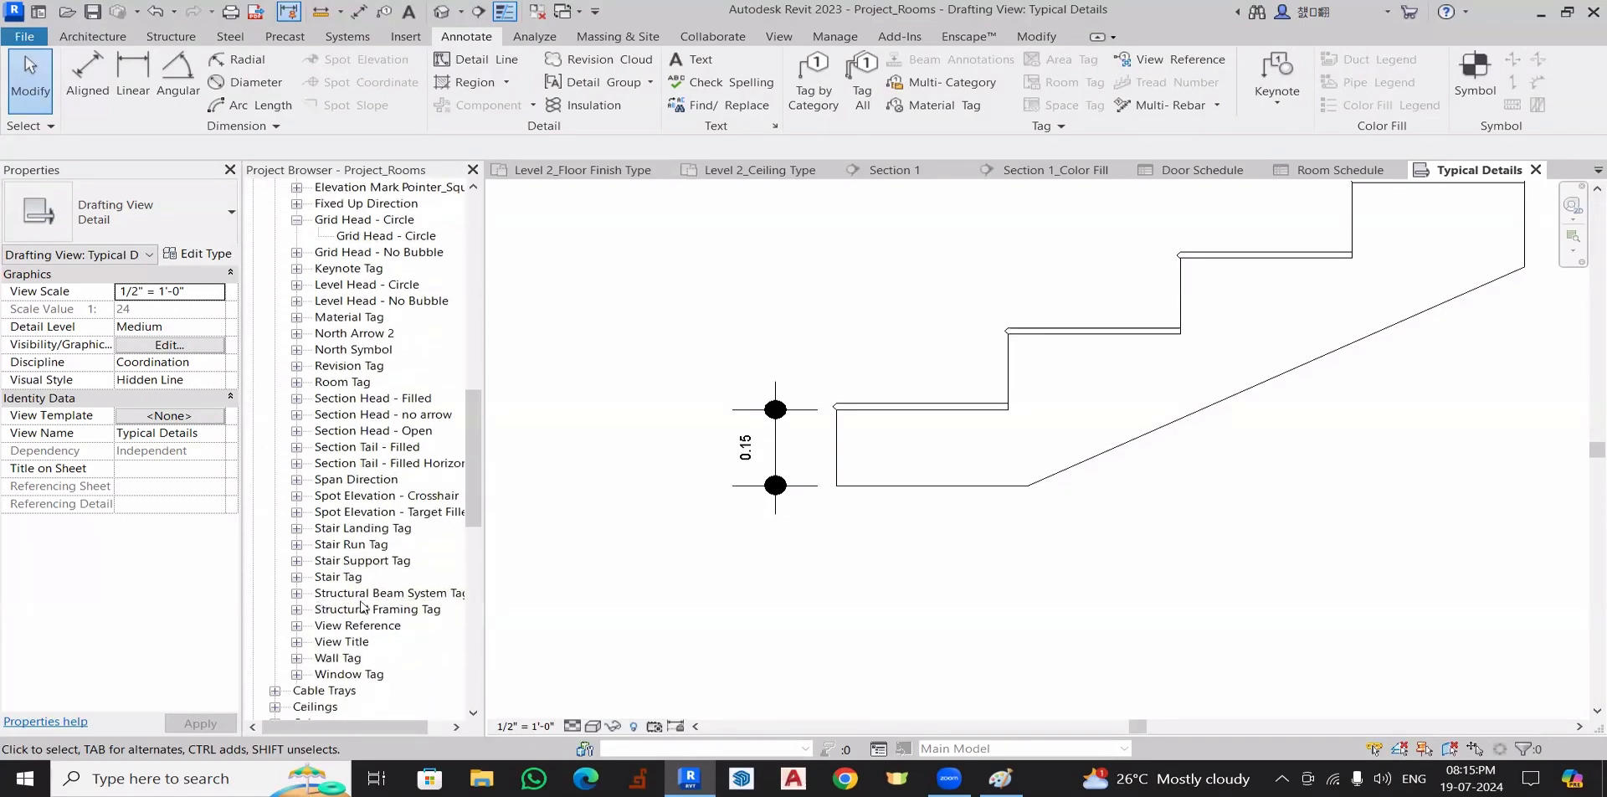
scroll(373, 501, "up", 1)
scroll(374, 501, "up", 2)
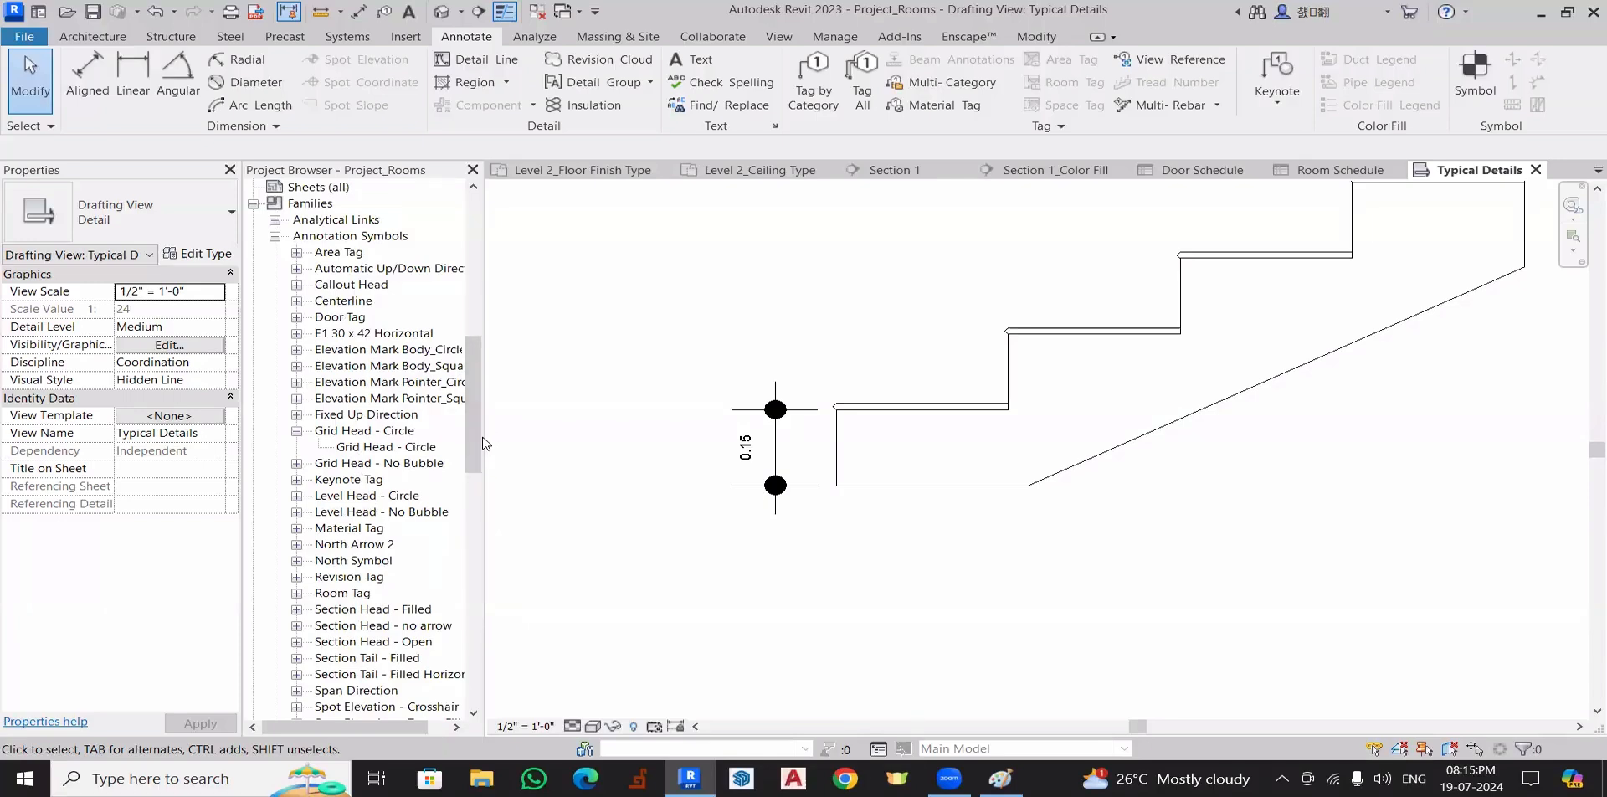
left_click_drag(486, 436, 540, 436)
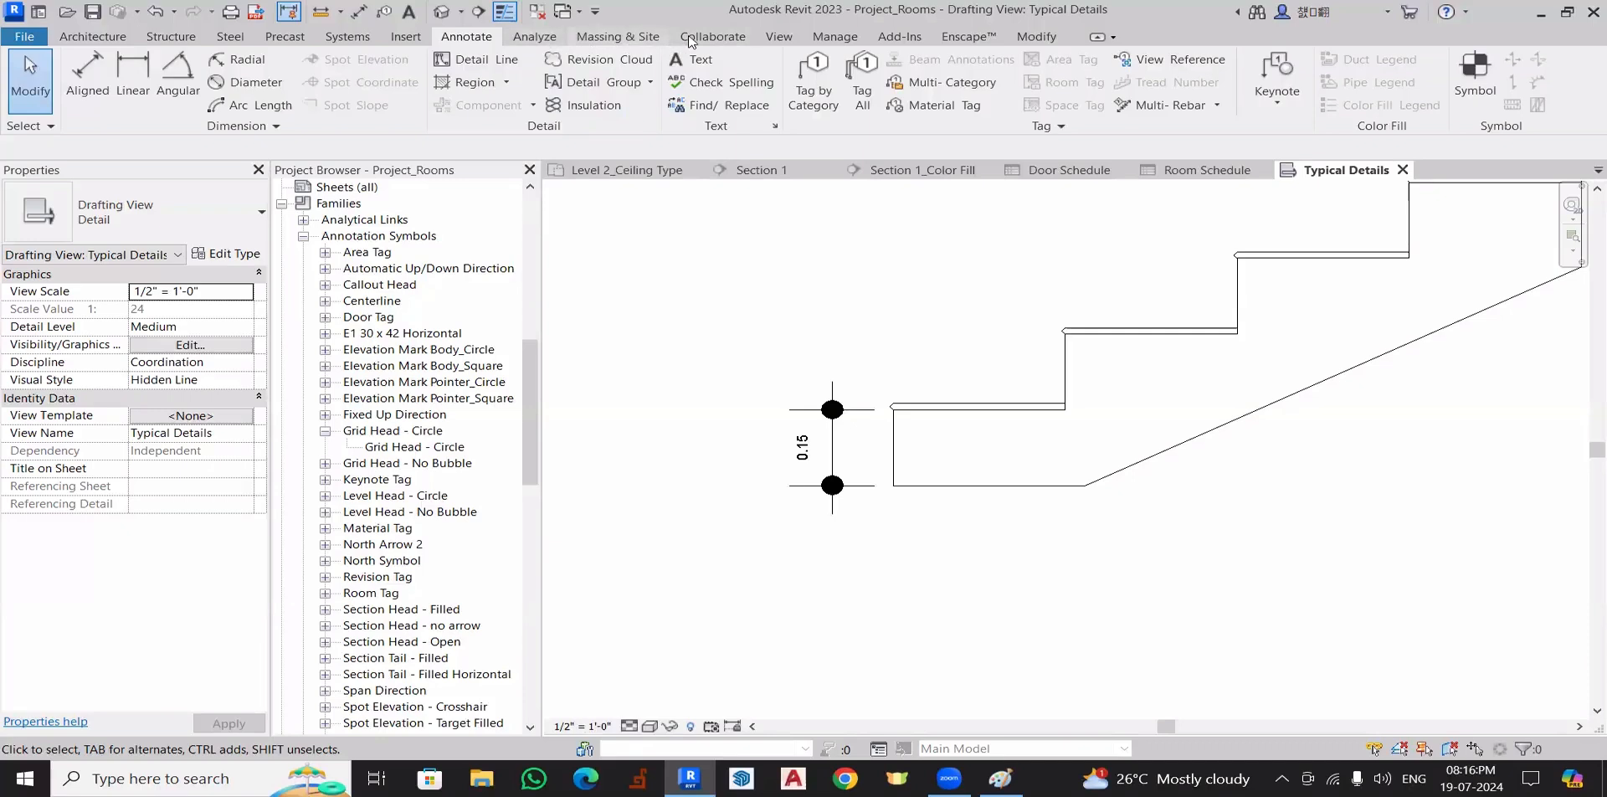
- In the project's arrowhead annotation settings, duplicate the Dot Filled 1/16" type under the name Dot Filled 1/32"
left_click(835, 36)
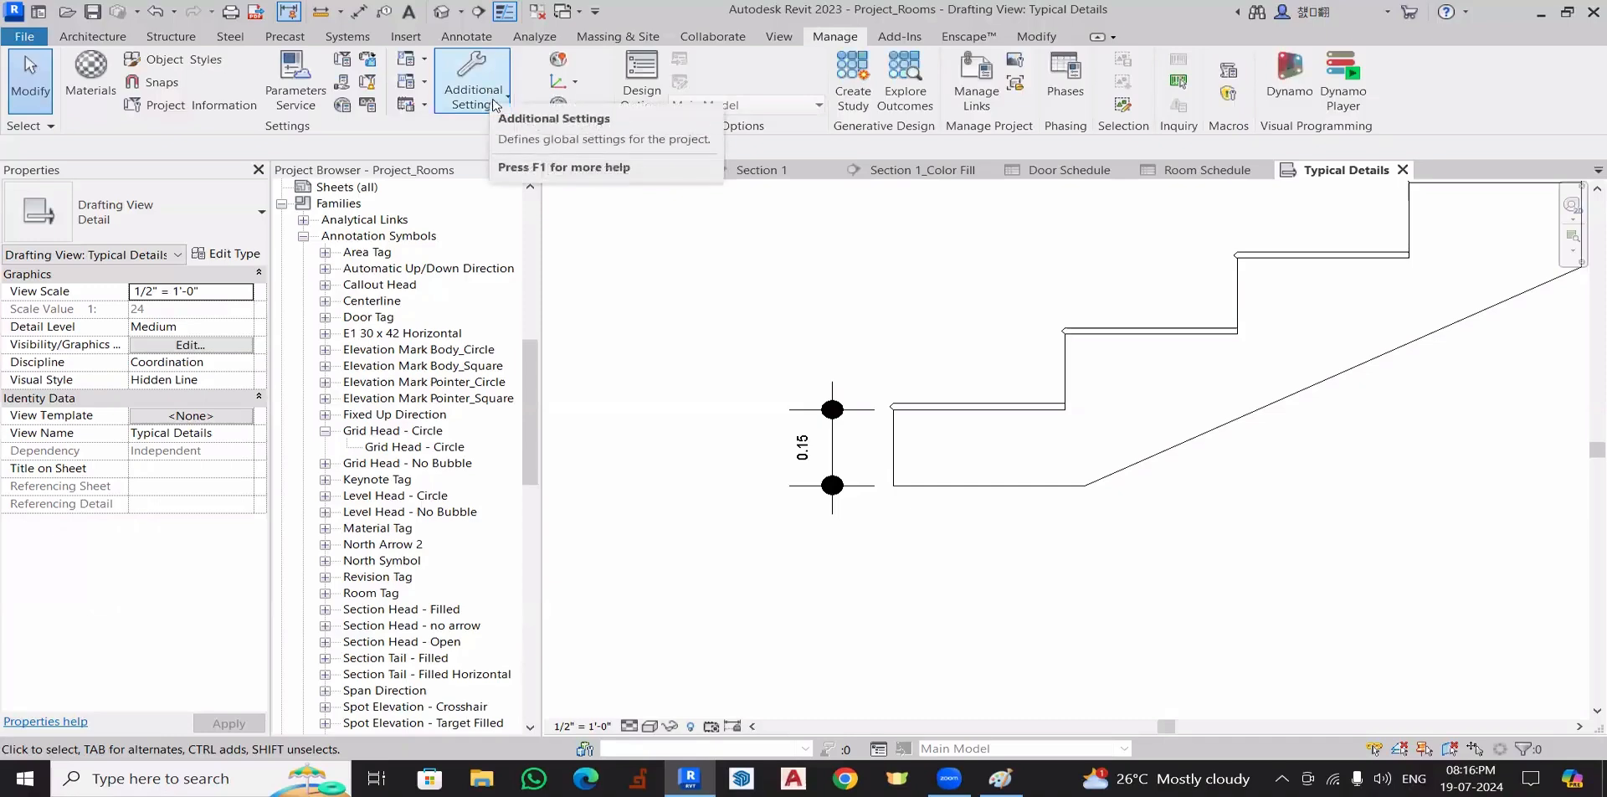
left_click(491, 106)
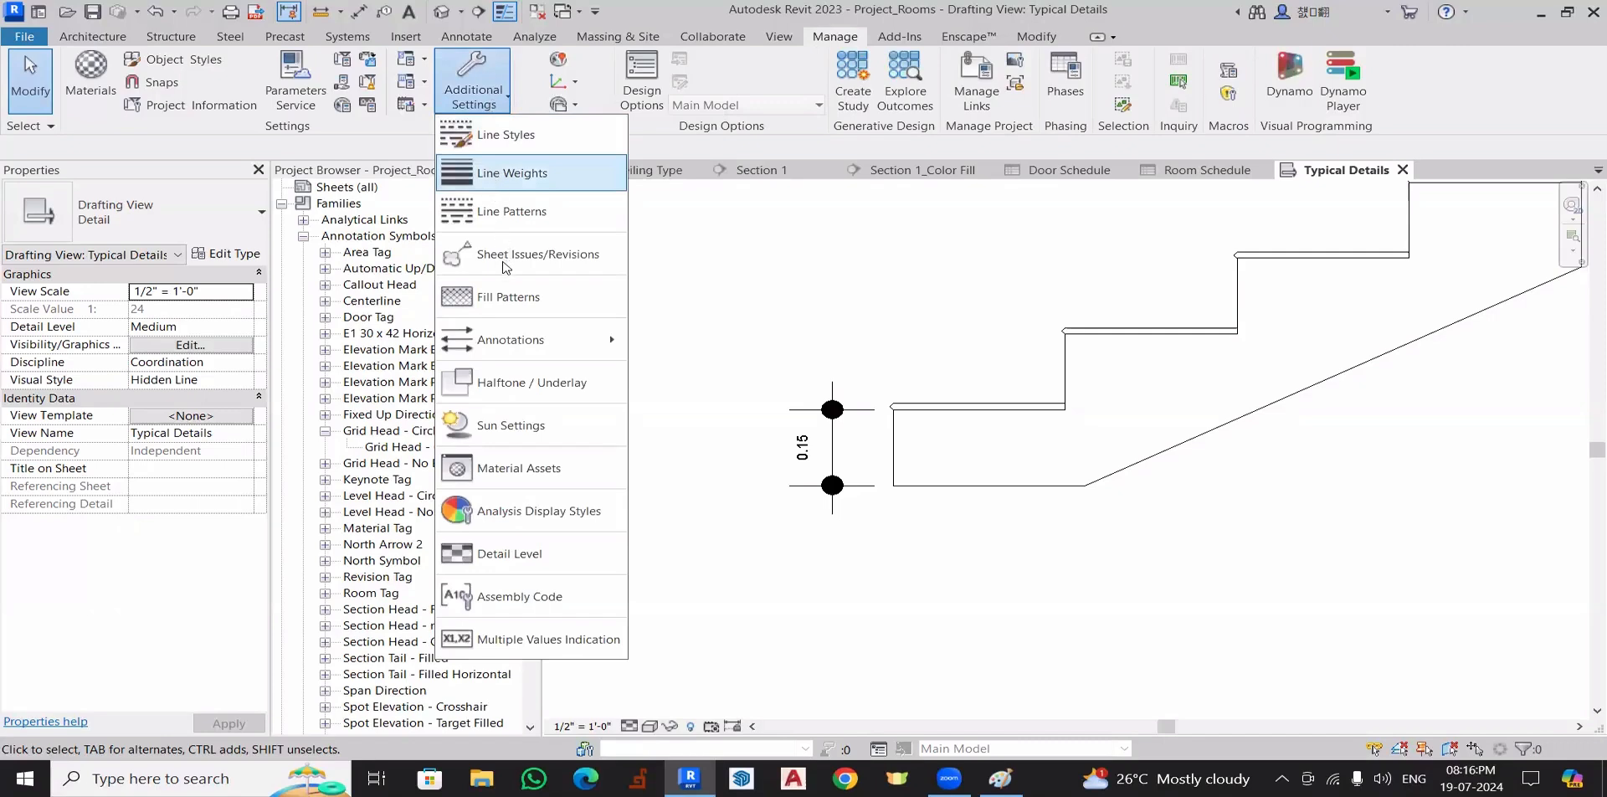
mouse_move(508, 346)
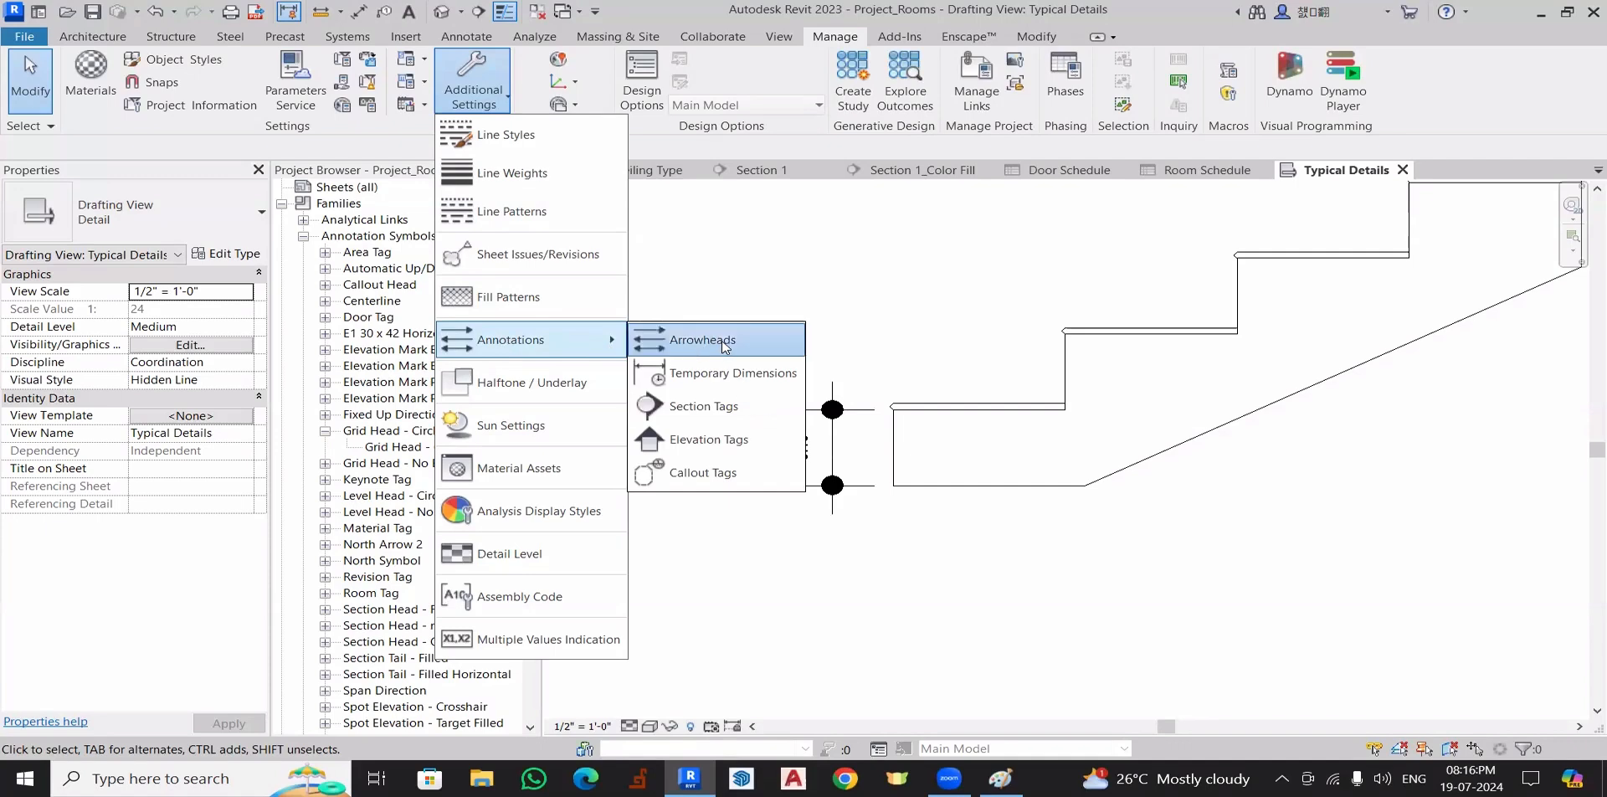
left_click(722, 343)
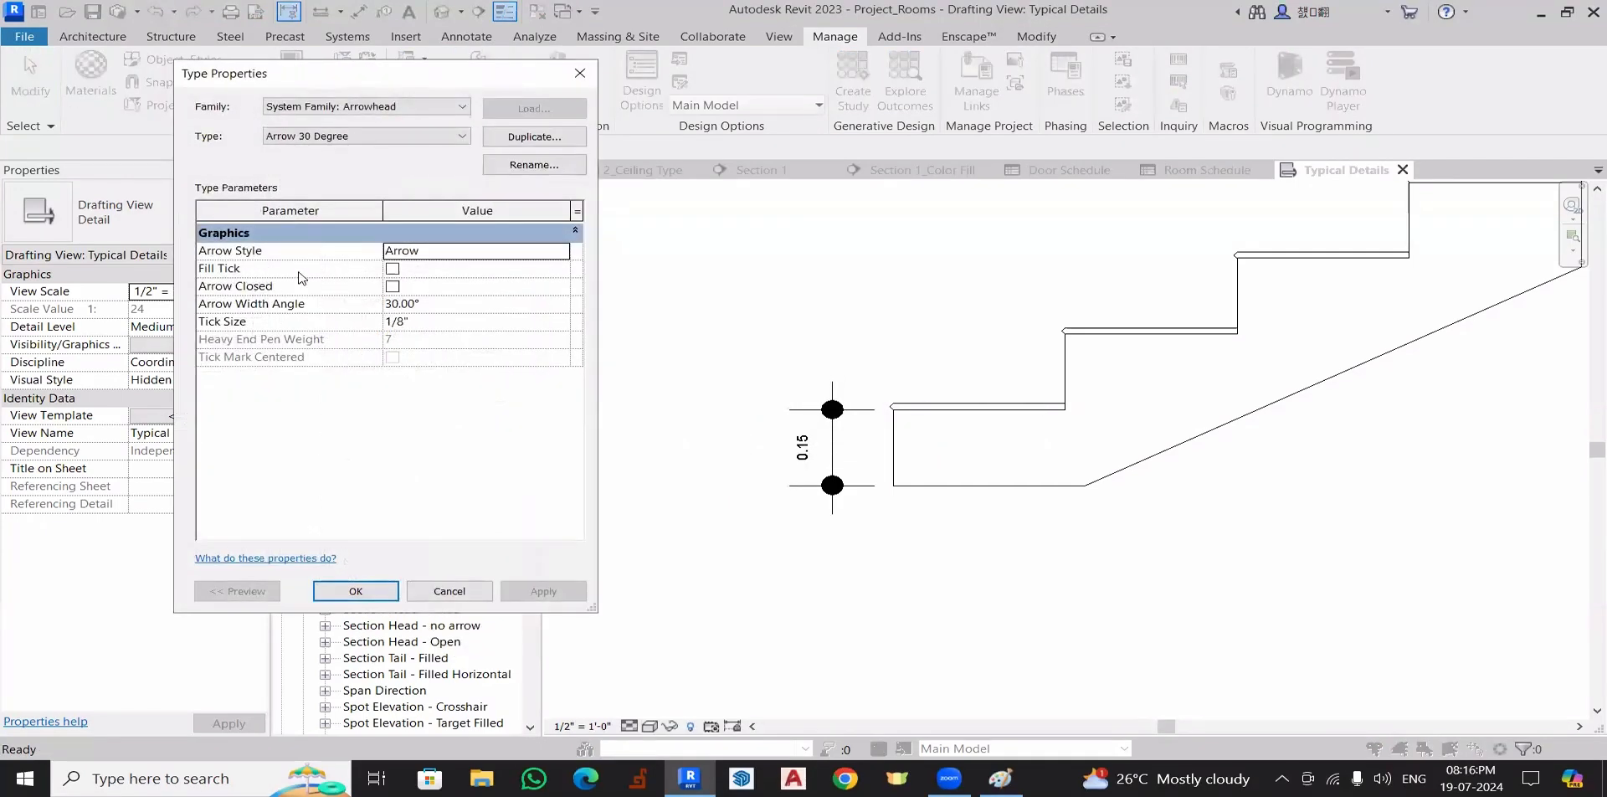
left_click(342, 137)
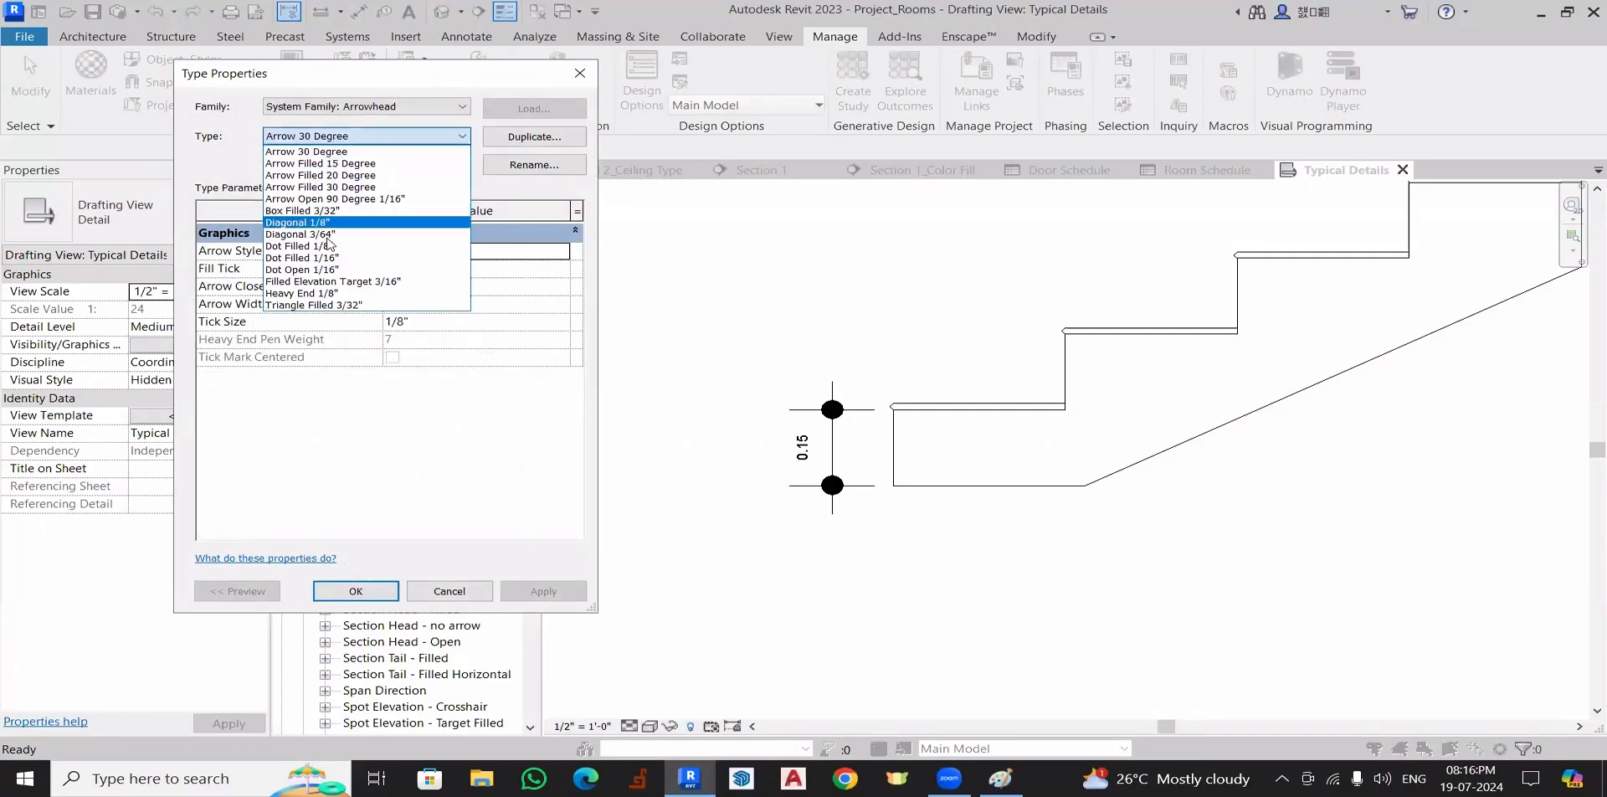
left_click(314, 257)
left_click(535, 137)
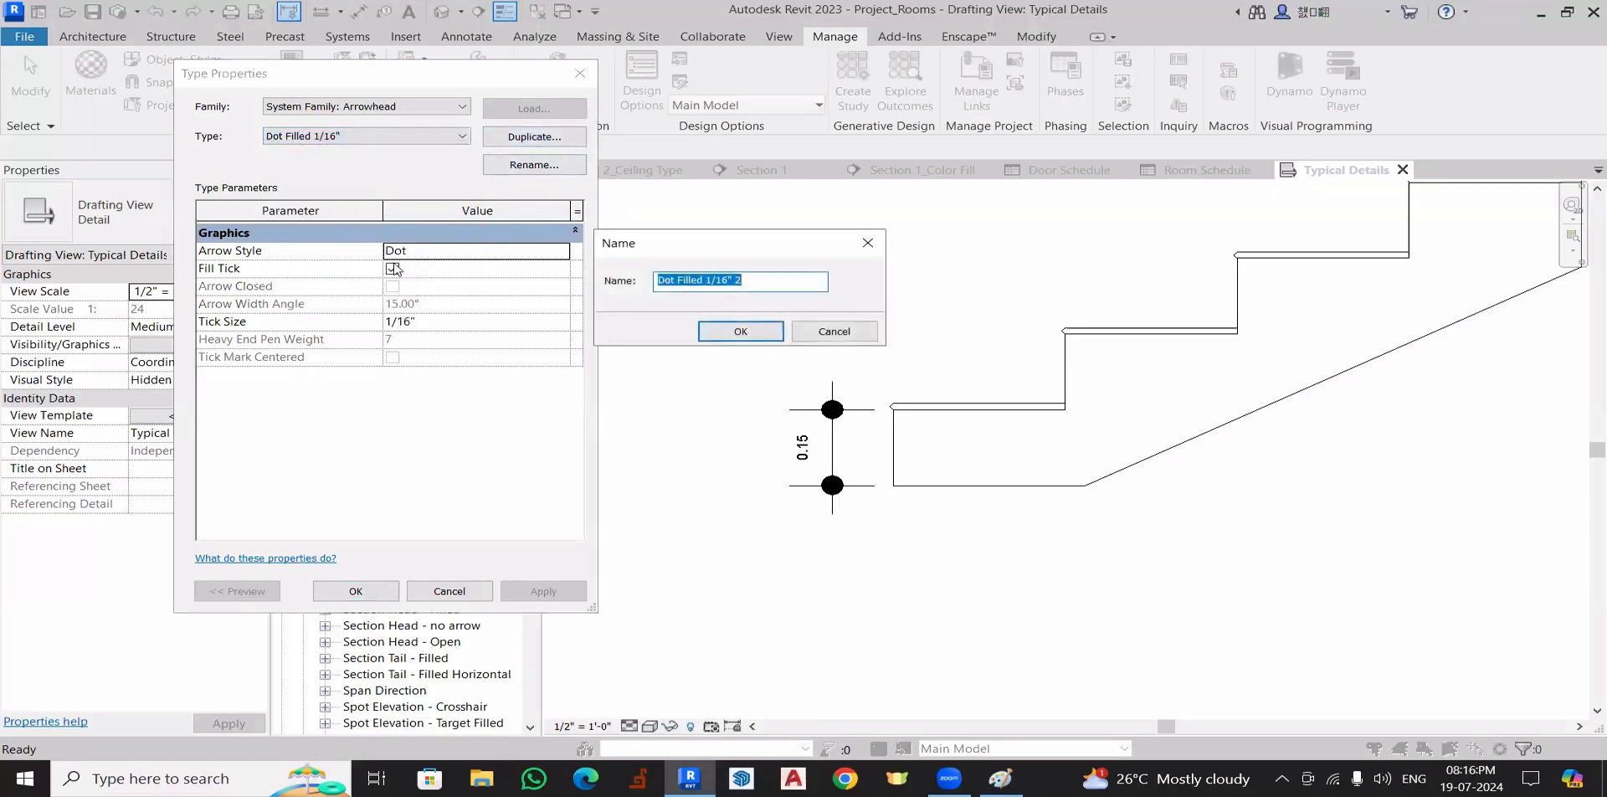
left_click(754, 281)
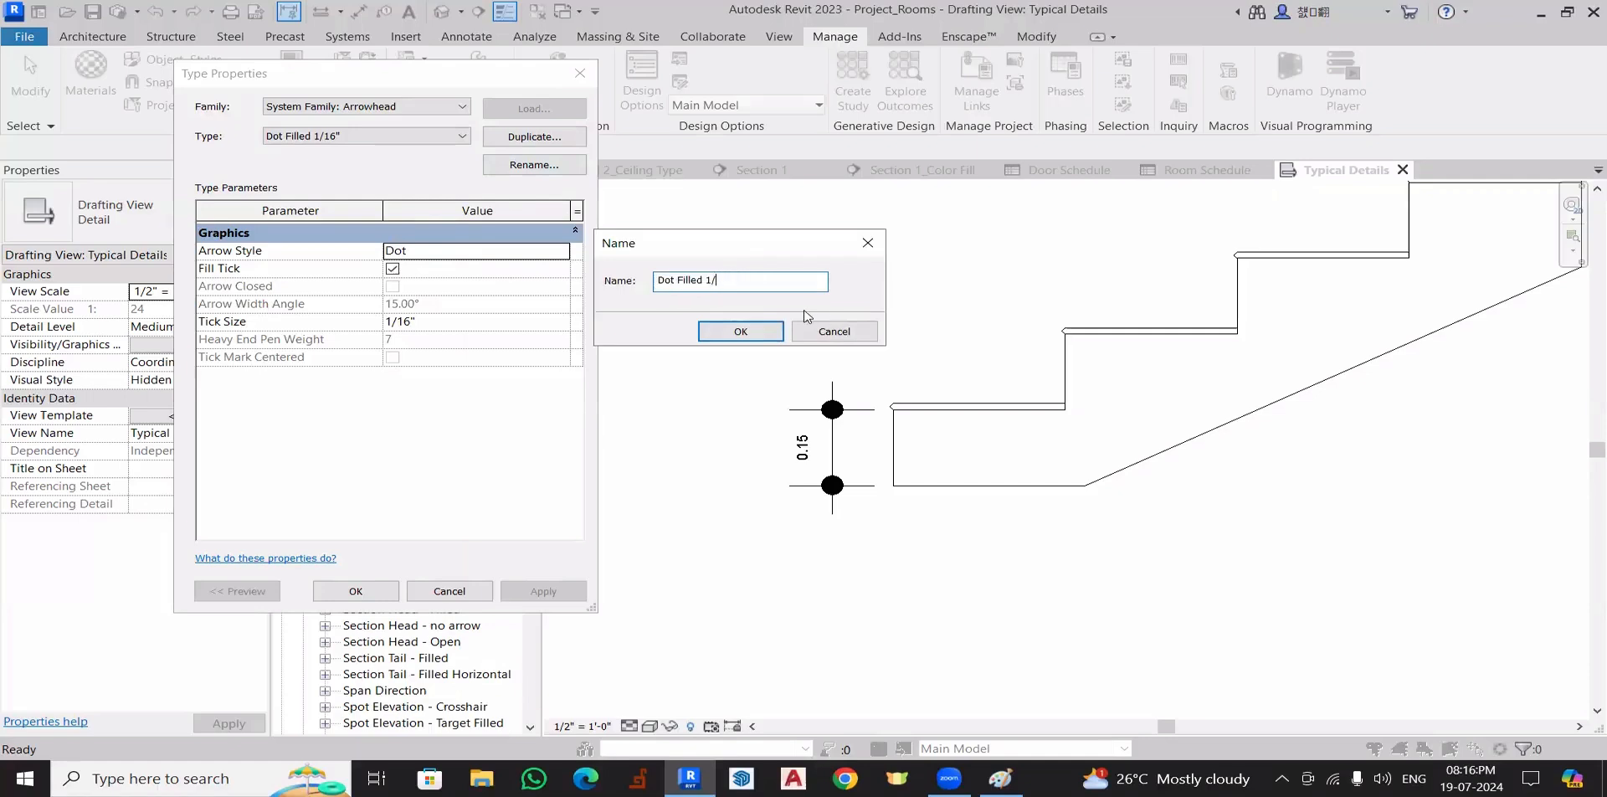
key("Return")
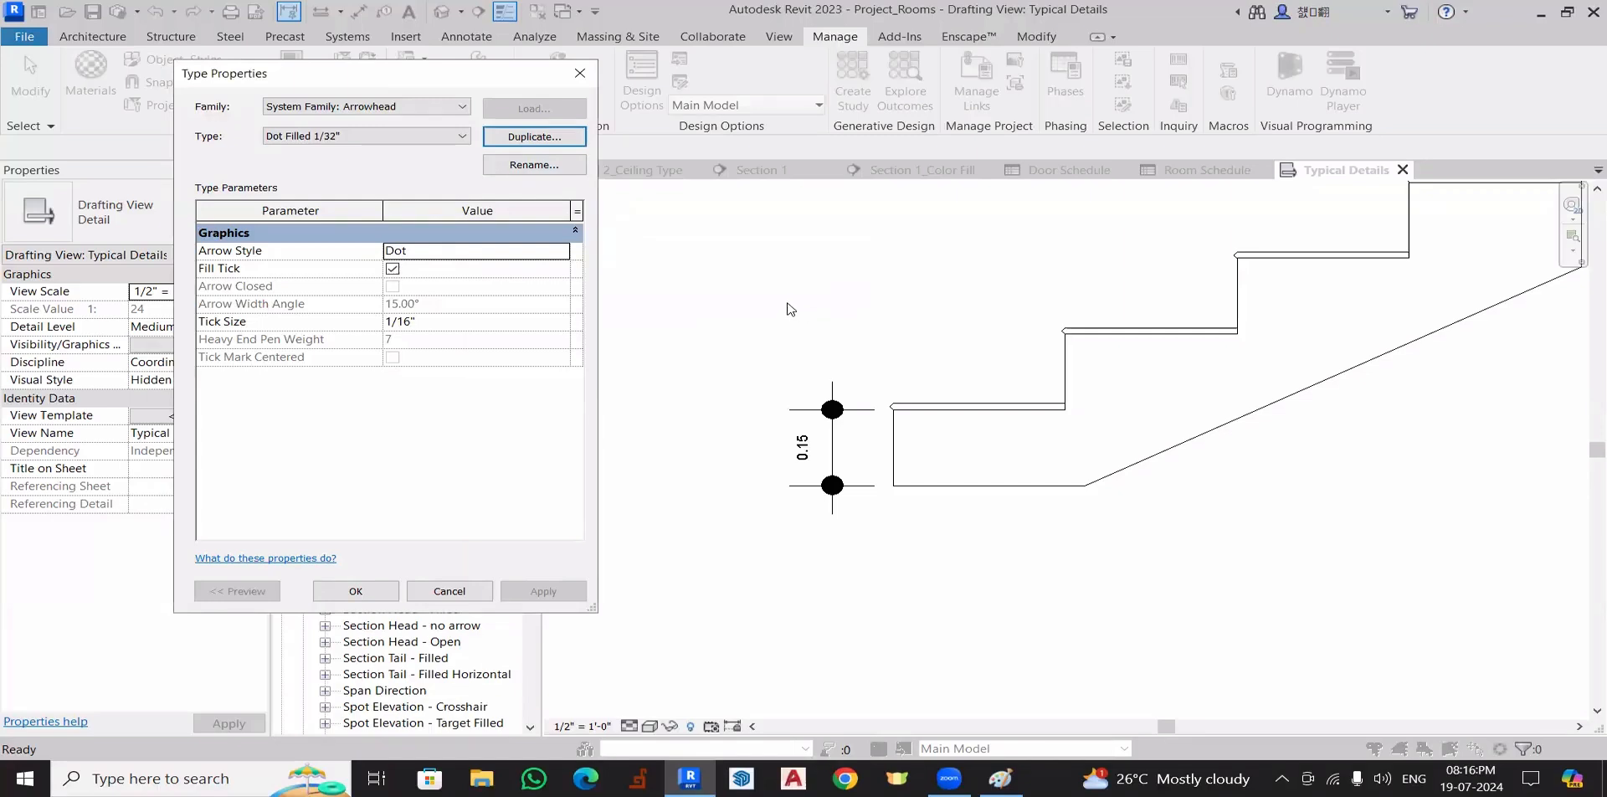
- Set the tick size of the Dot Filled 1/32" arrowhead type to 1/32"
left_click(445, 320)
type("1/32\"")
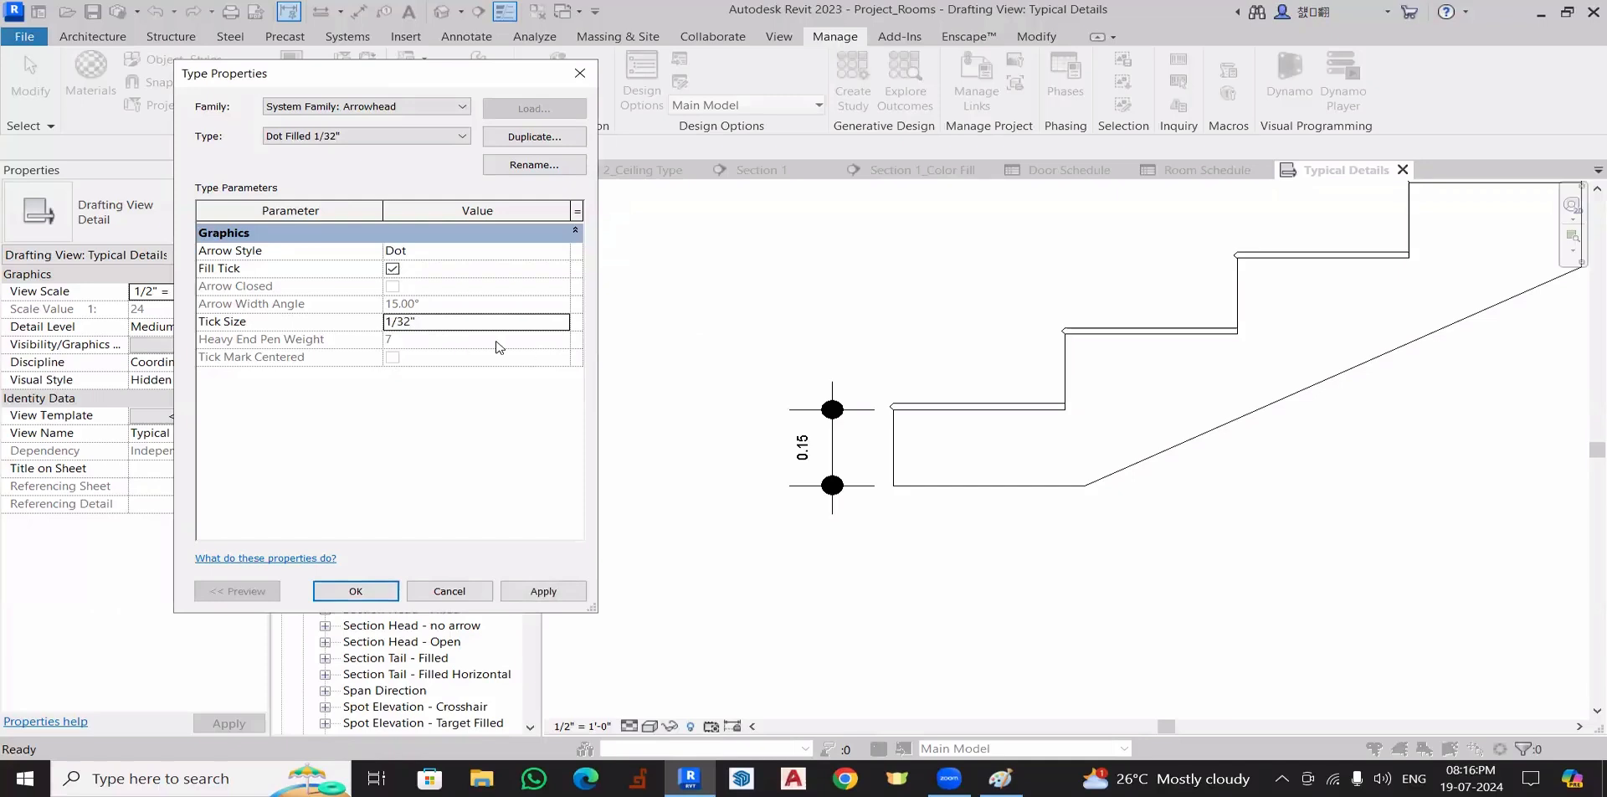
left_click(517, 593)
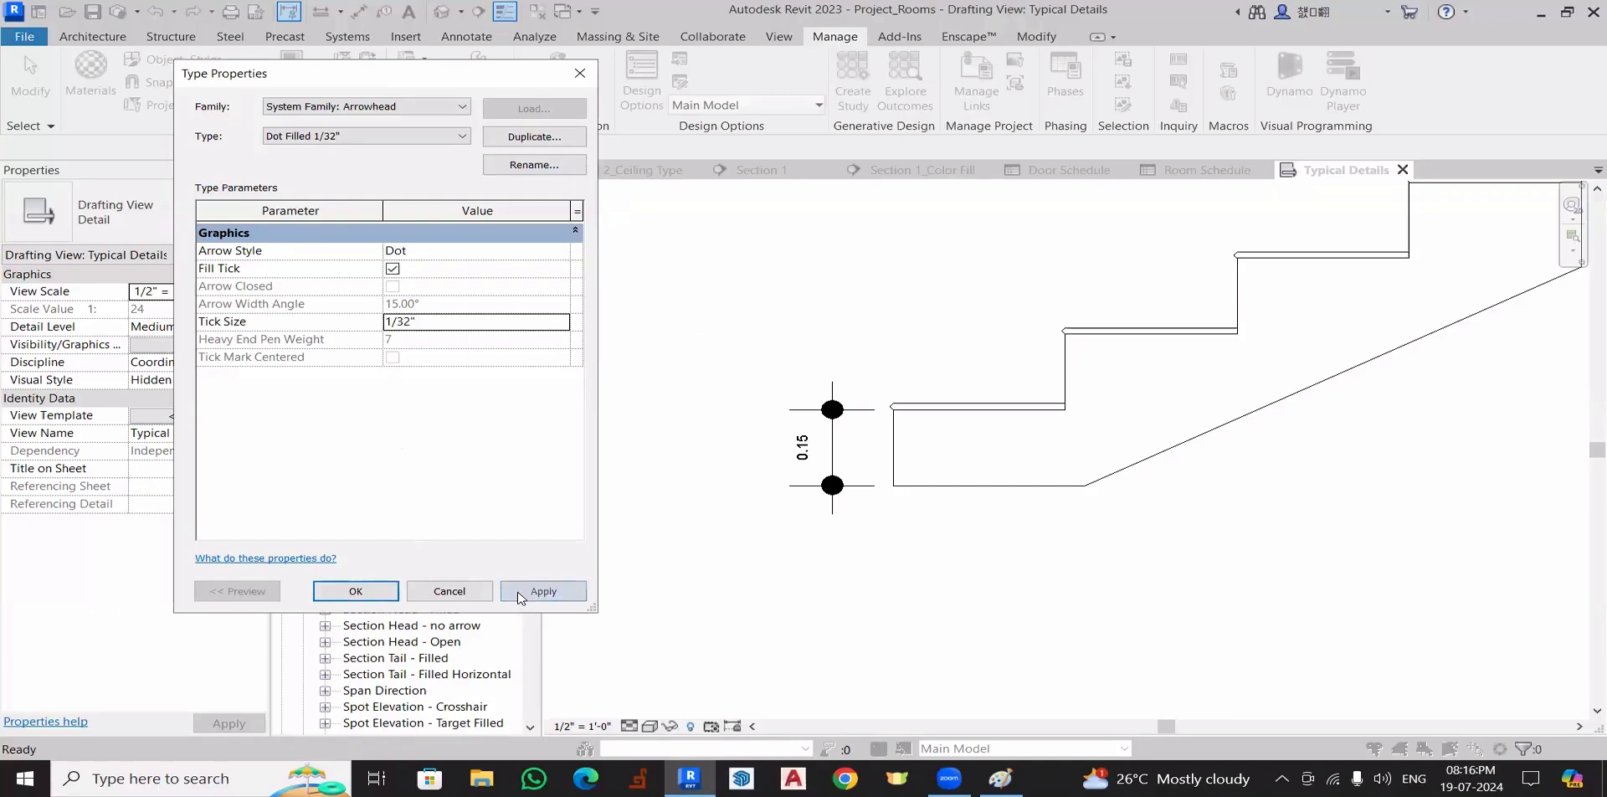
left_click(356, 591)
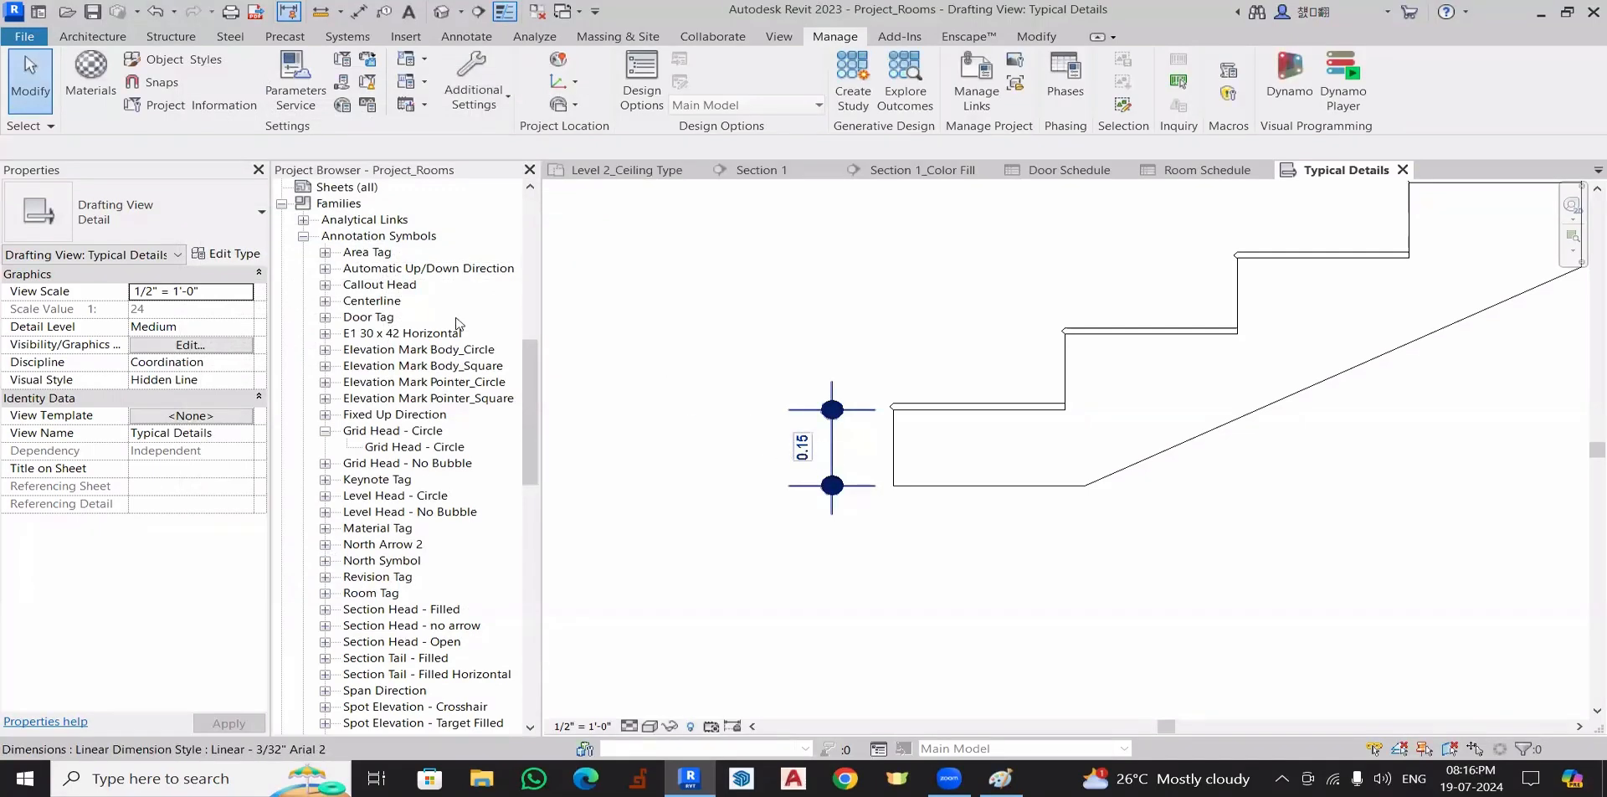
- Assign Dot Filled 1/32" as the tick mark of the riser dimension's type
left_click(829, 454)
left_click(224, 253)
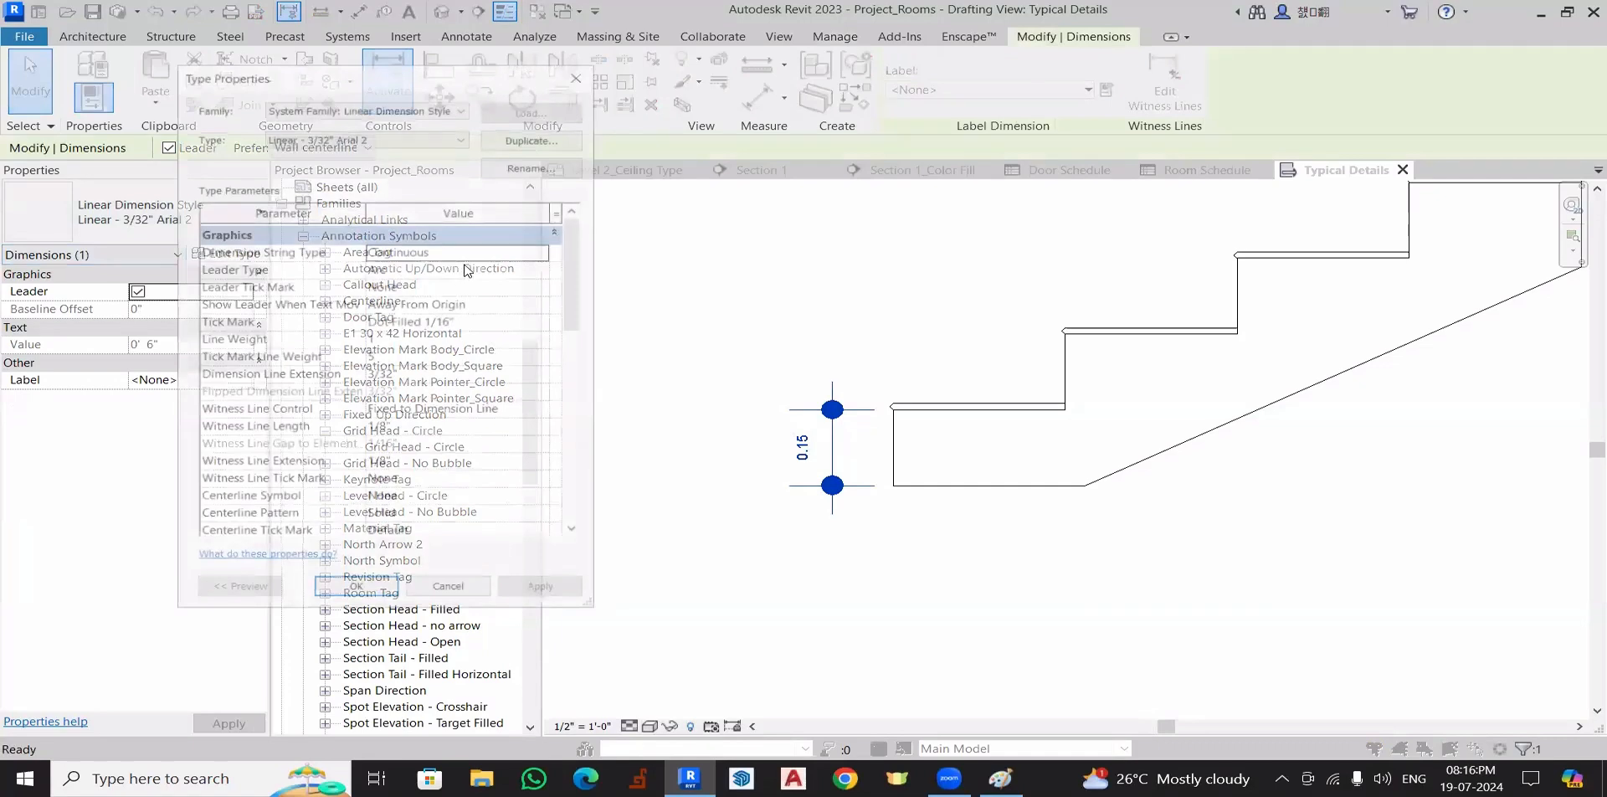
left_click(446, 328)
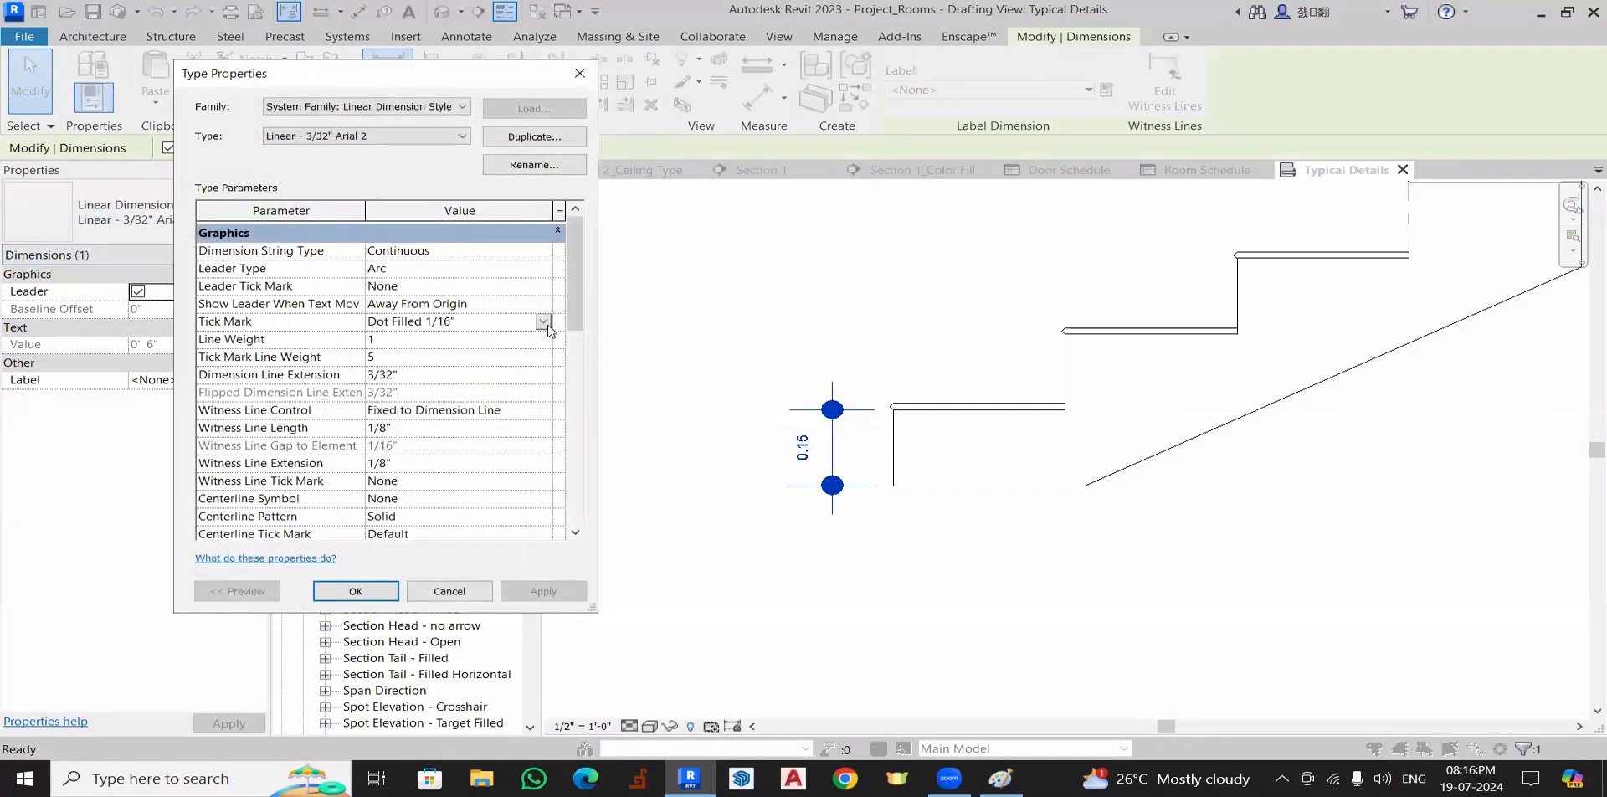
left_click(441, 330)
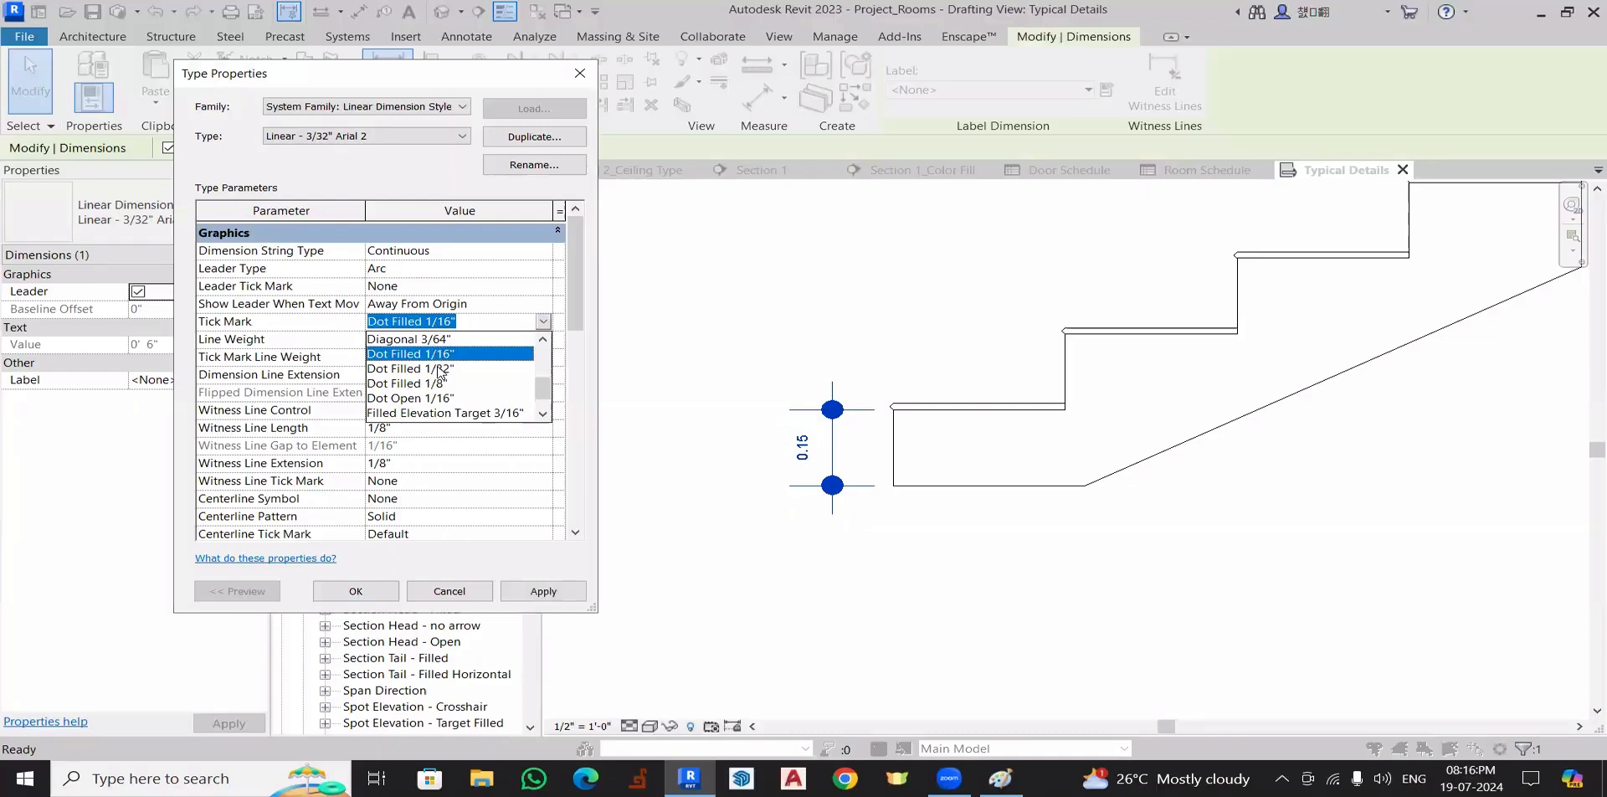
left_click(441, 369)
left_click(529, 596)
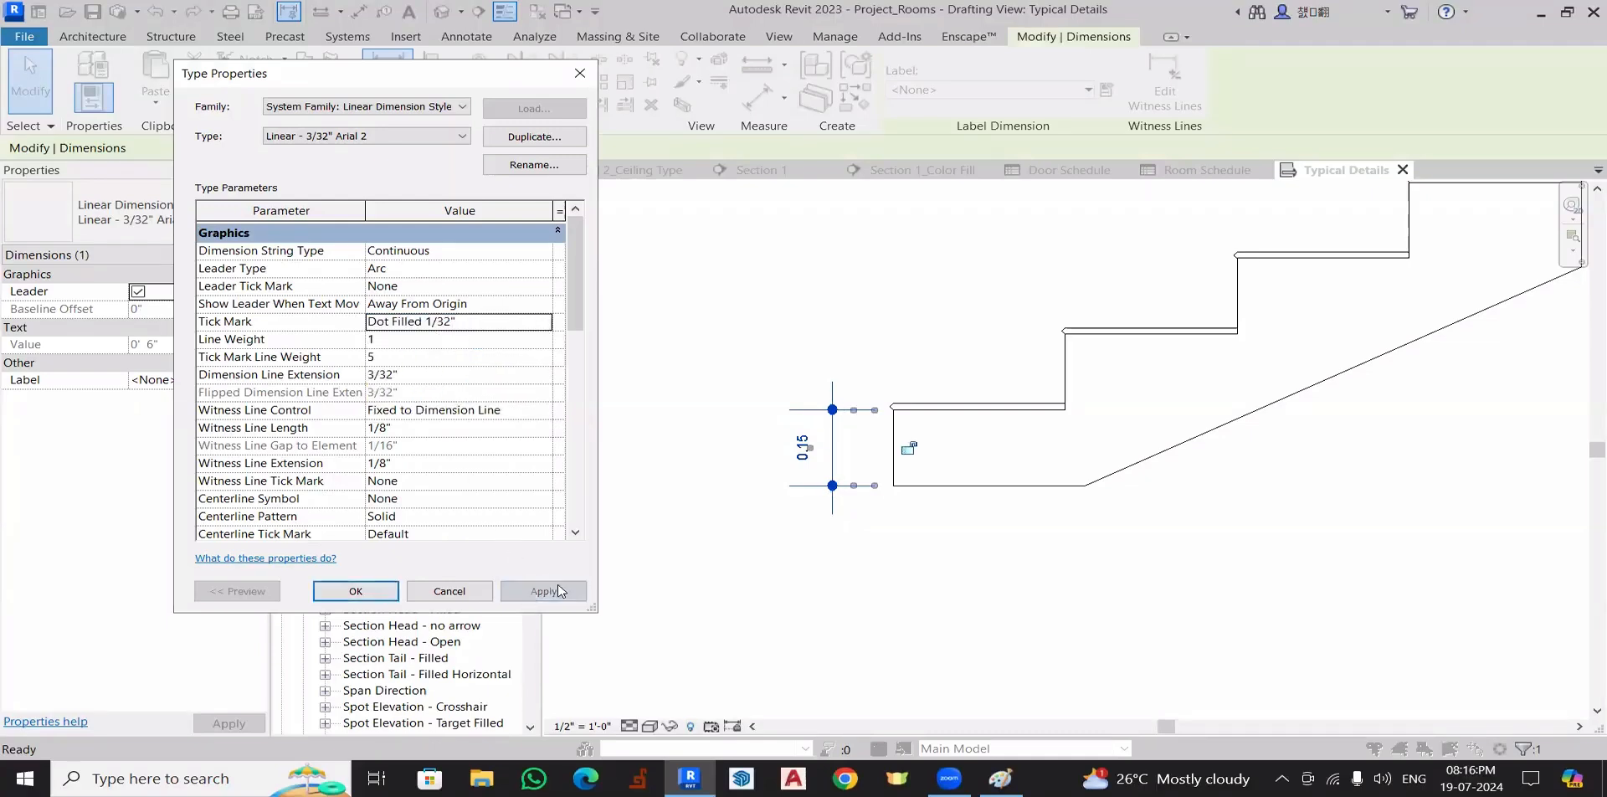
- Set the dimension type's witness line length and witness line extension to 1/16" each
left_click(412, 428)
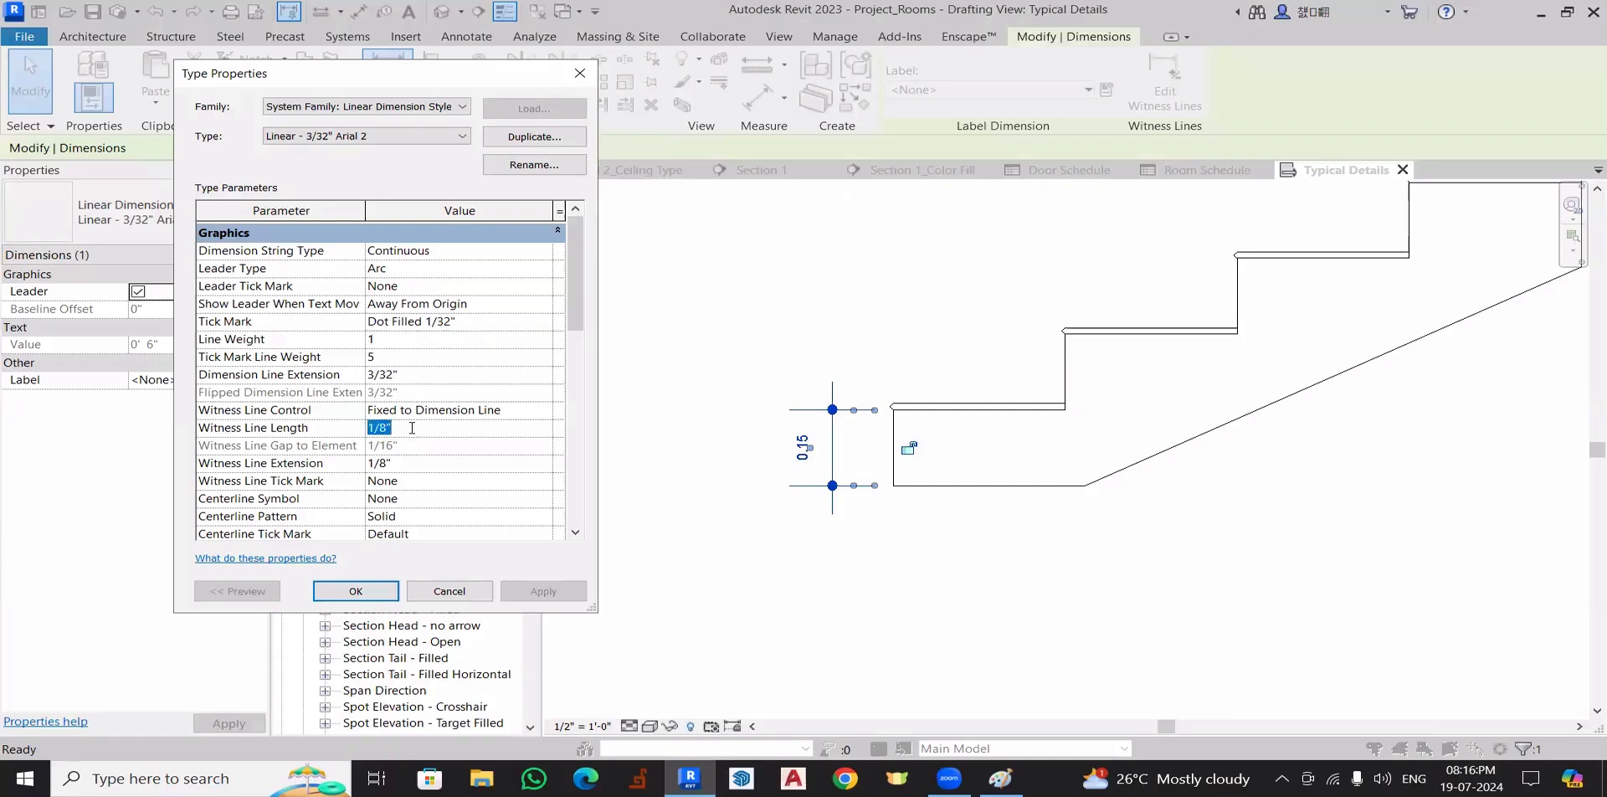
type("1/")
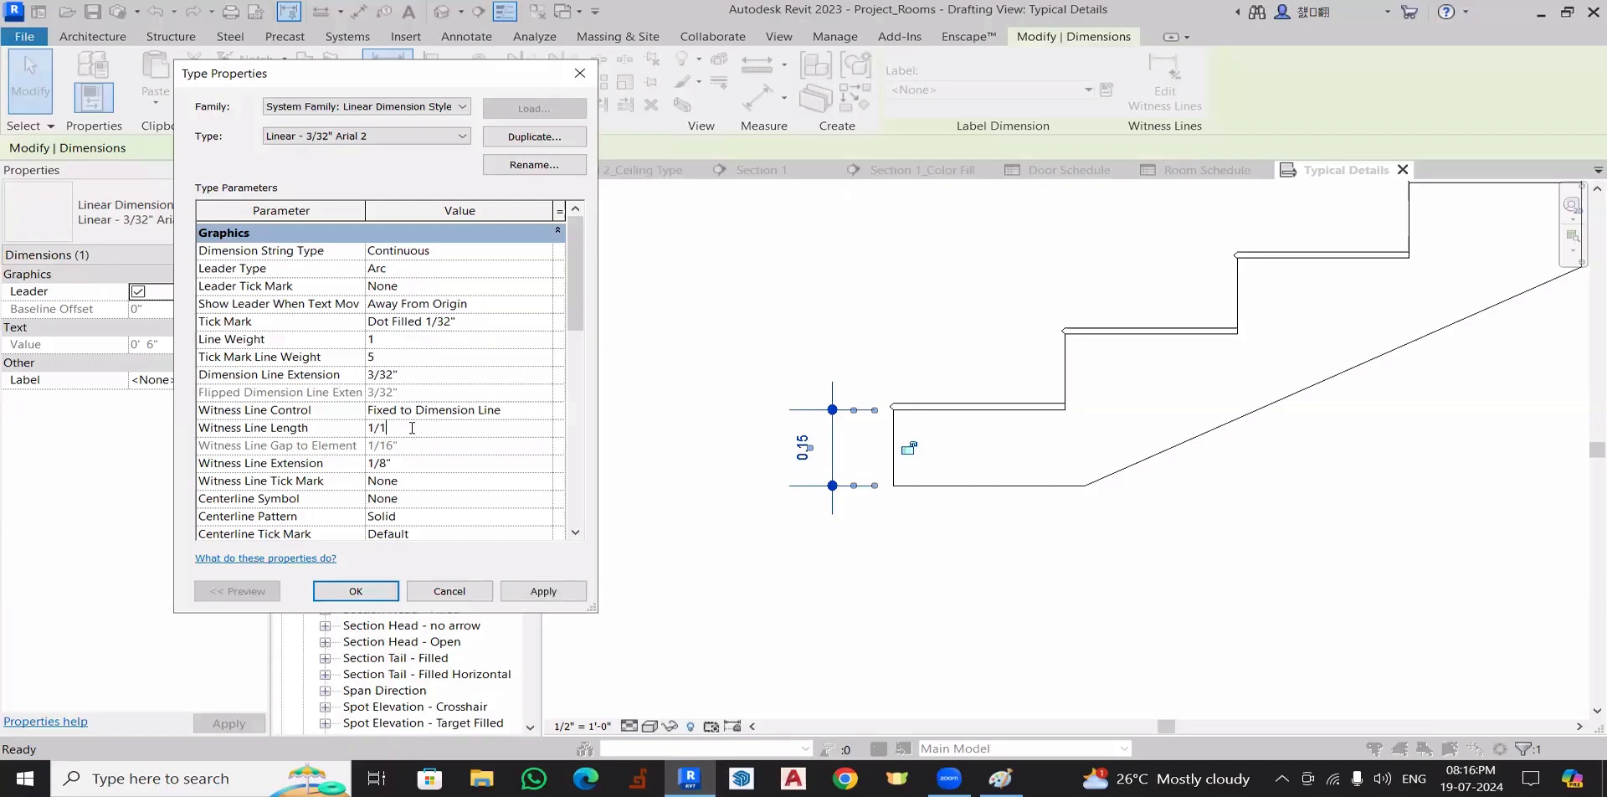
left_click(412, 428)
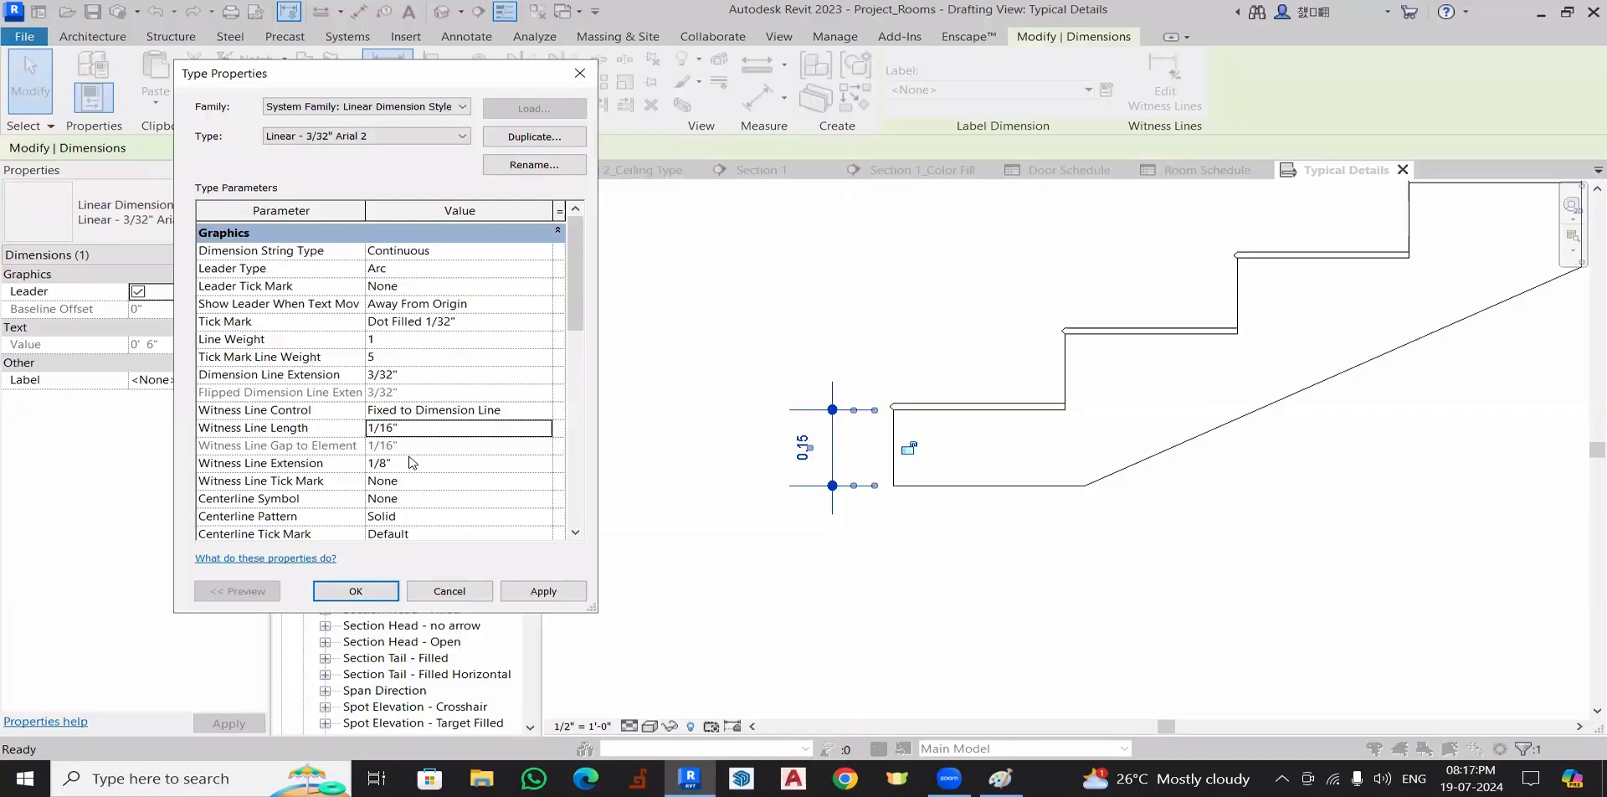
left_click(412, 462)
type("16")
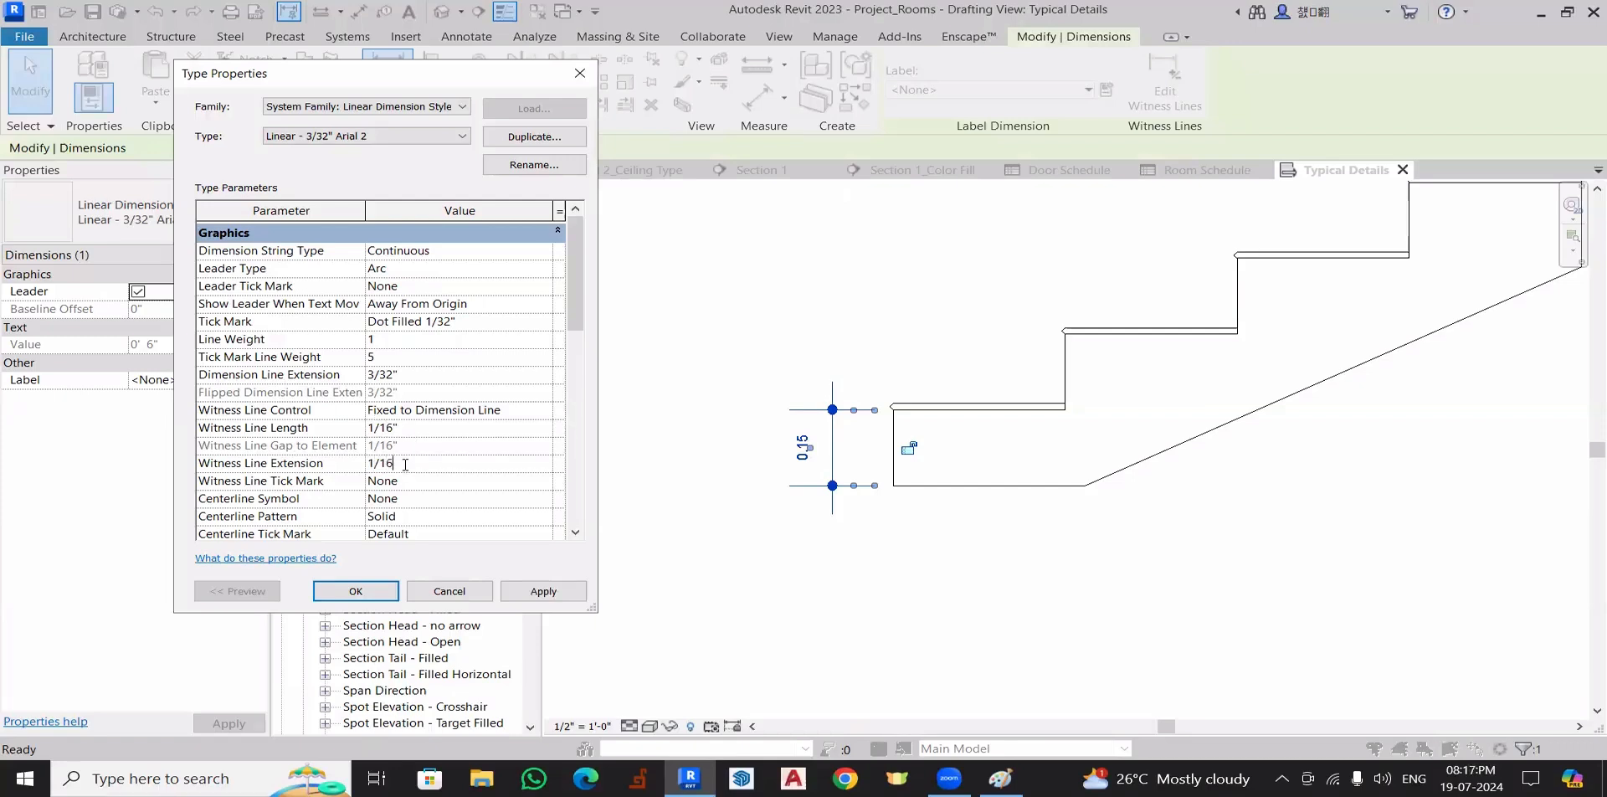
key("Return")
left_click(542, 591)
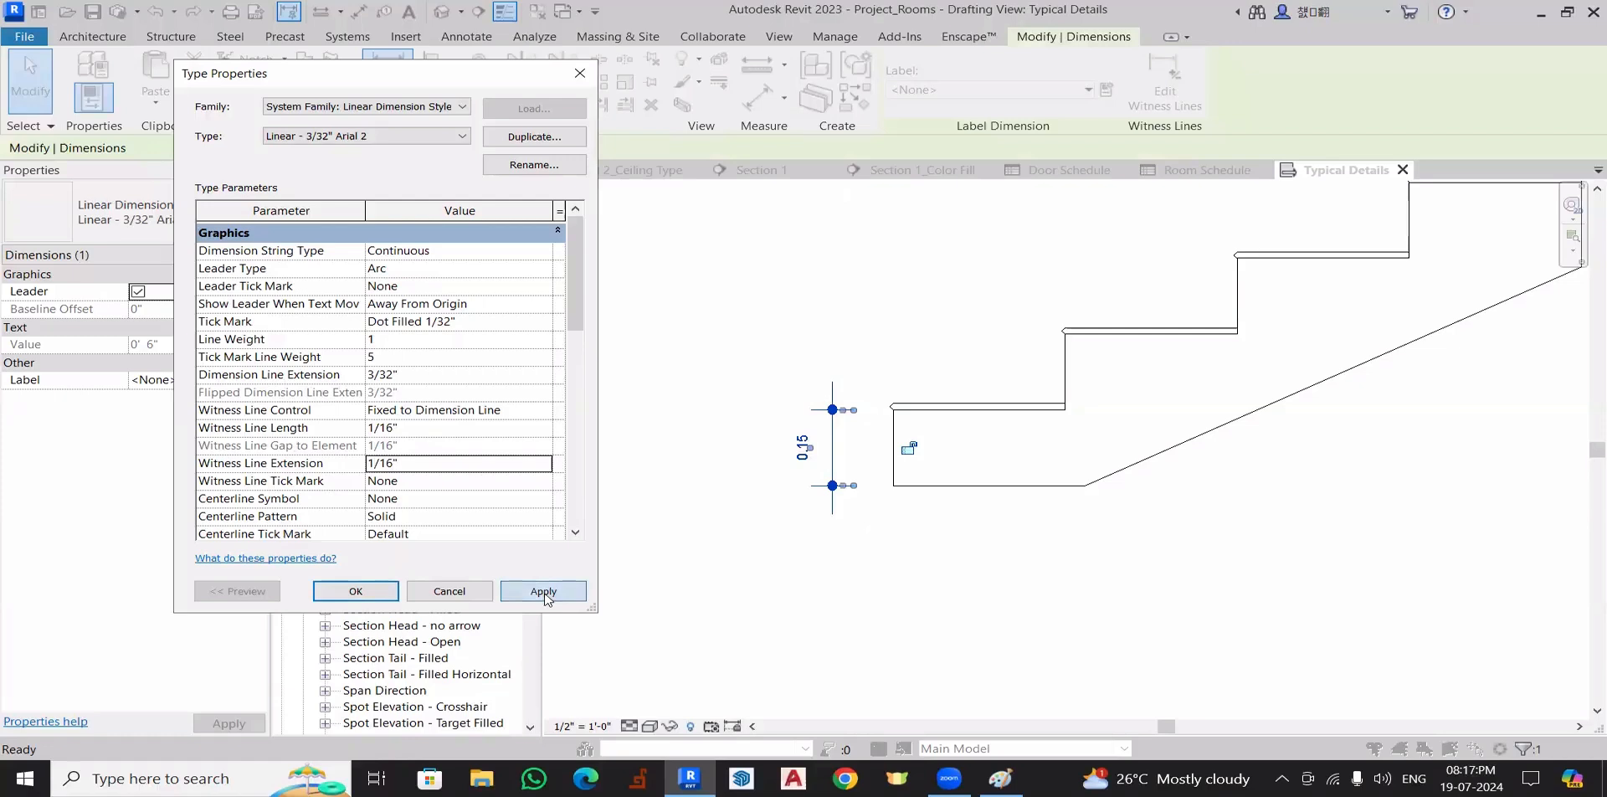
left_click(356, 592)
left_click(873, 597)
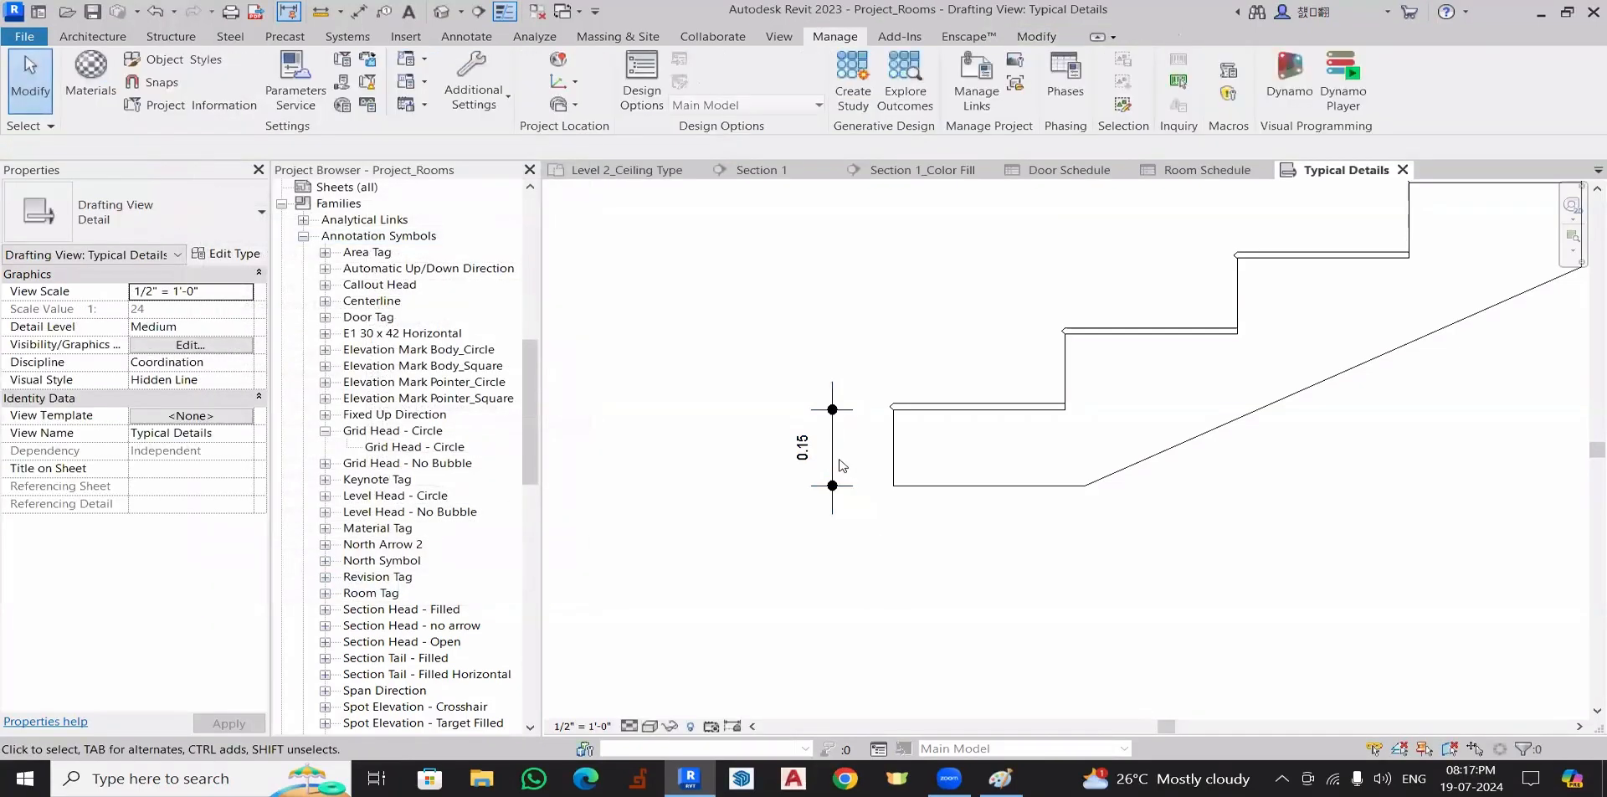
- Set the dimension line extension of the riser dimension's type to 0"
left_click(834, 500)
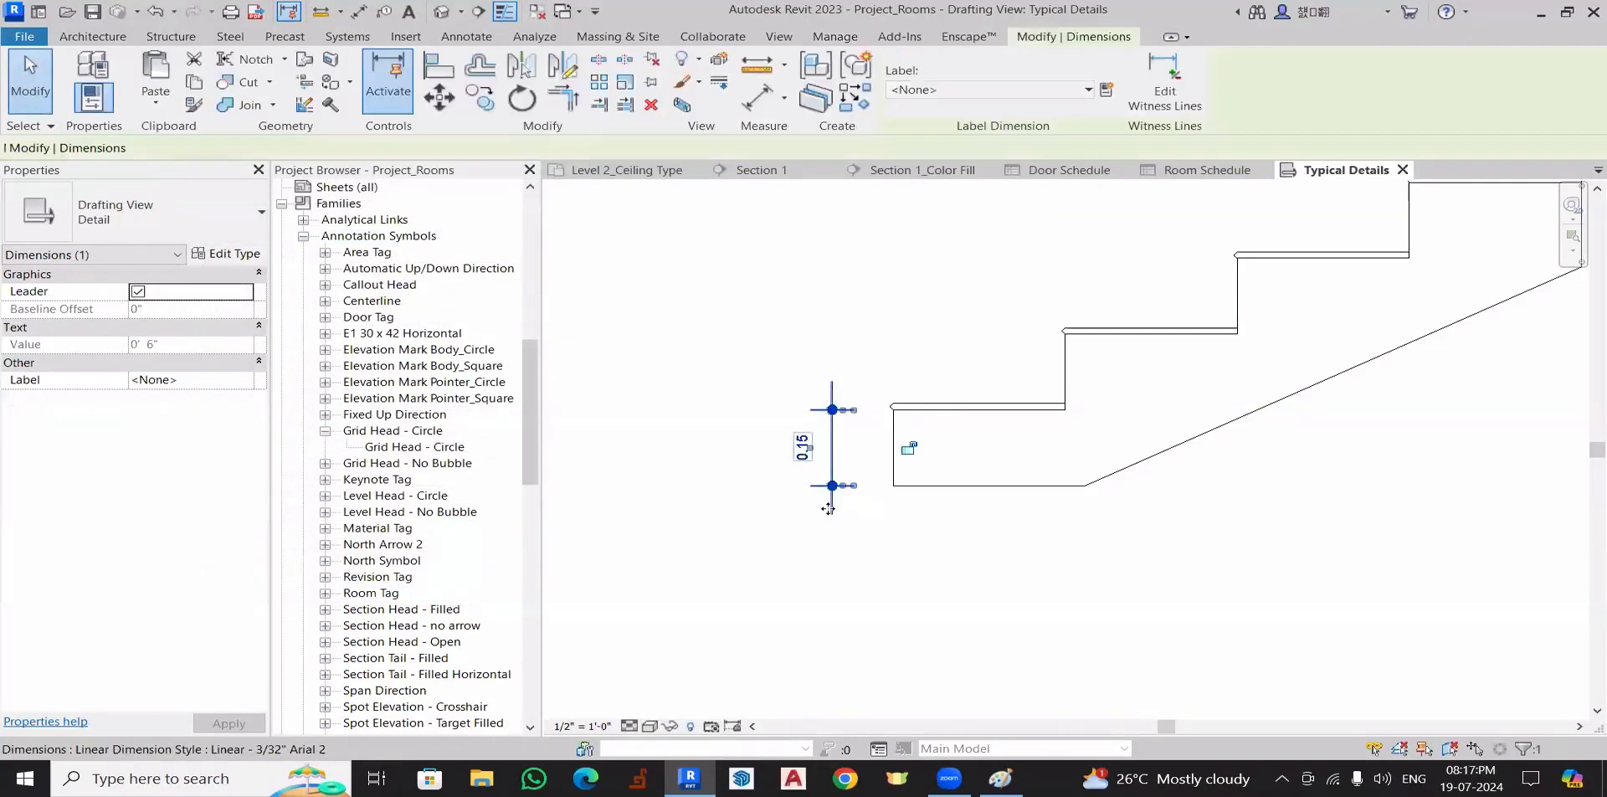
left_click(225, 255)
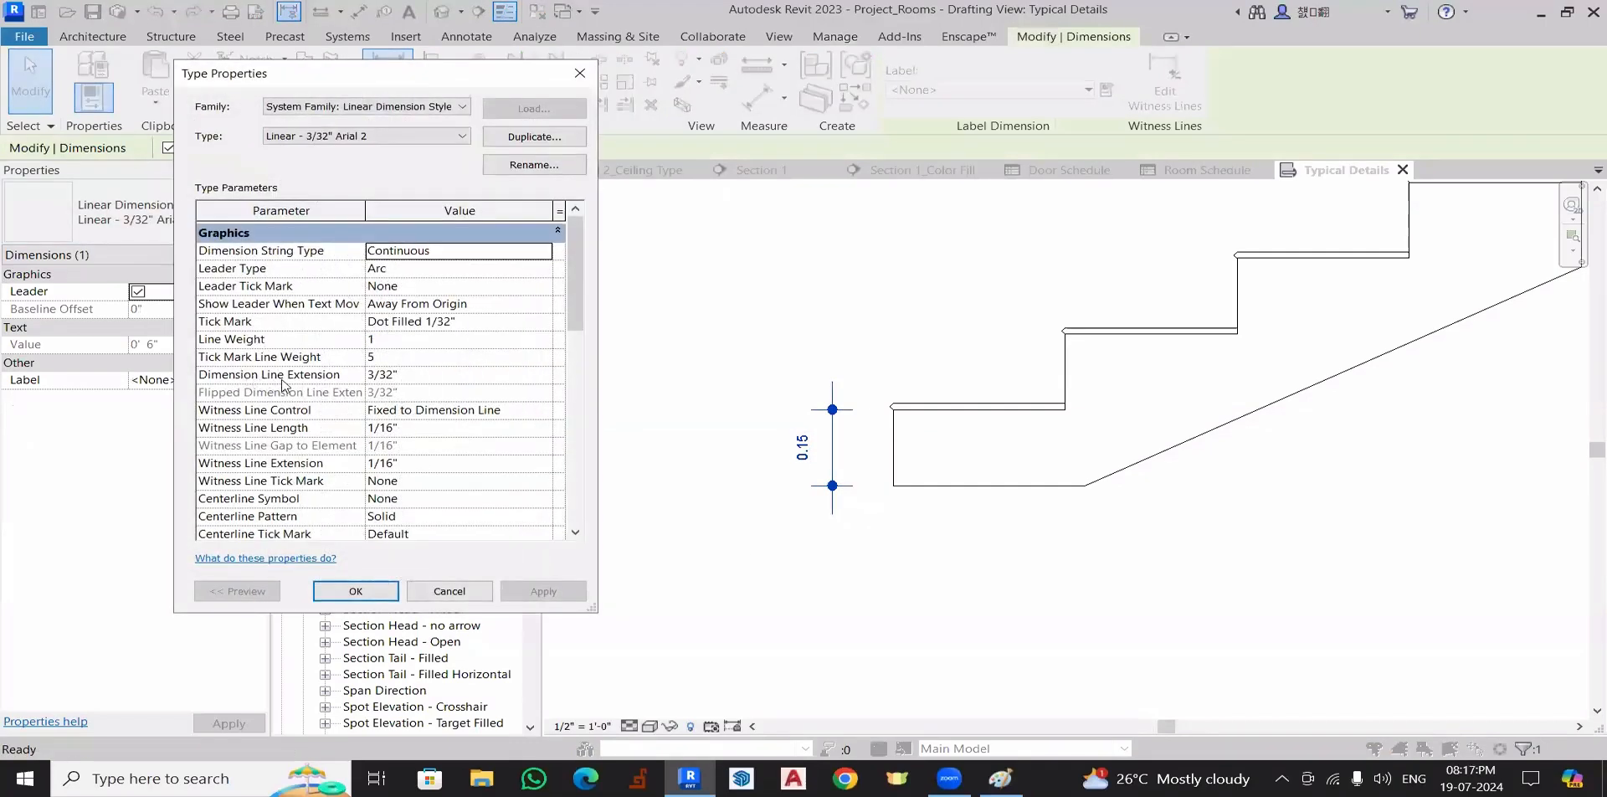
left_click(422, 378)
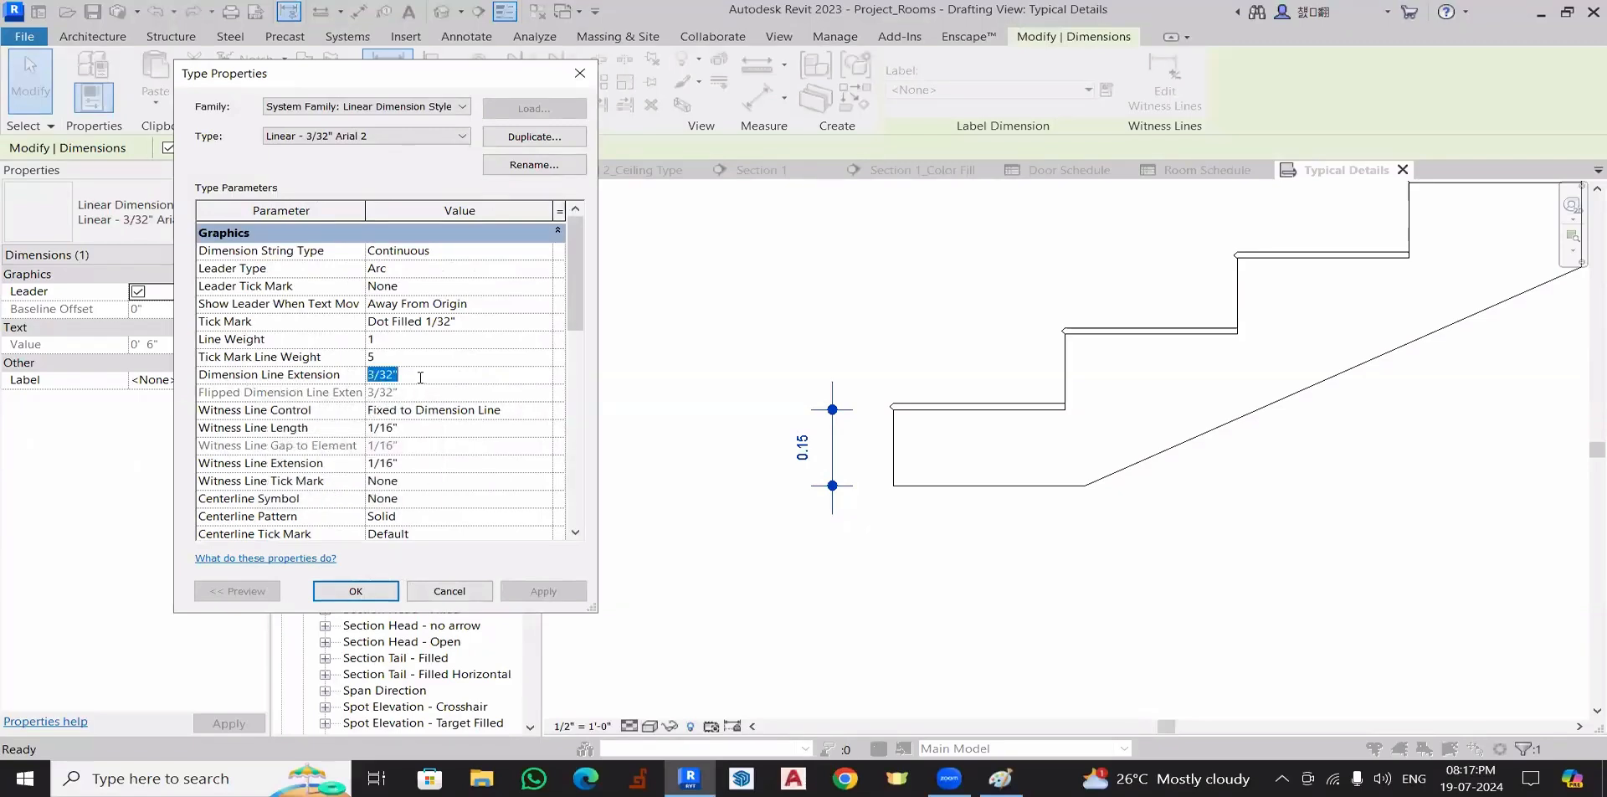
type("0\"")
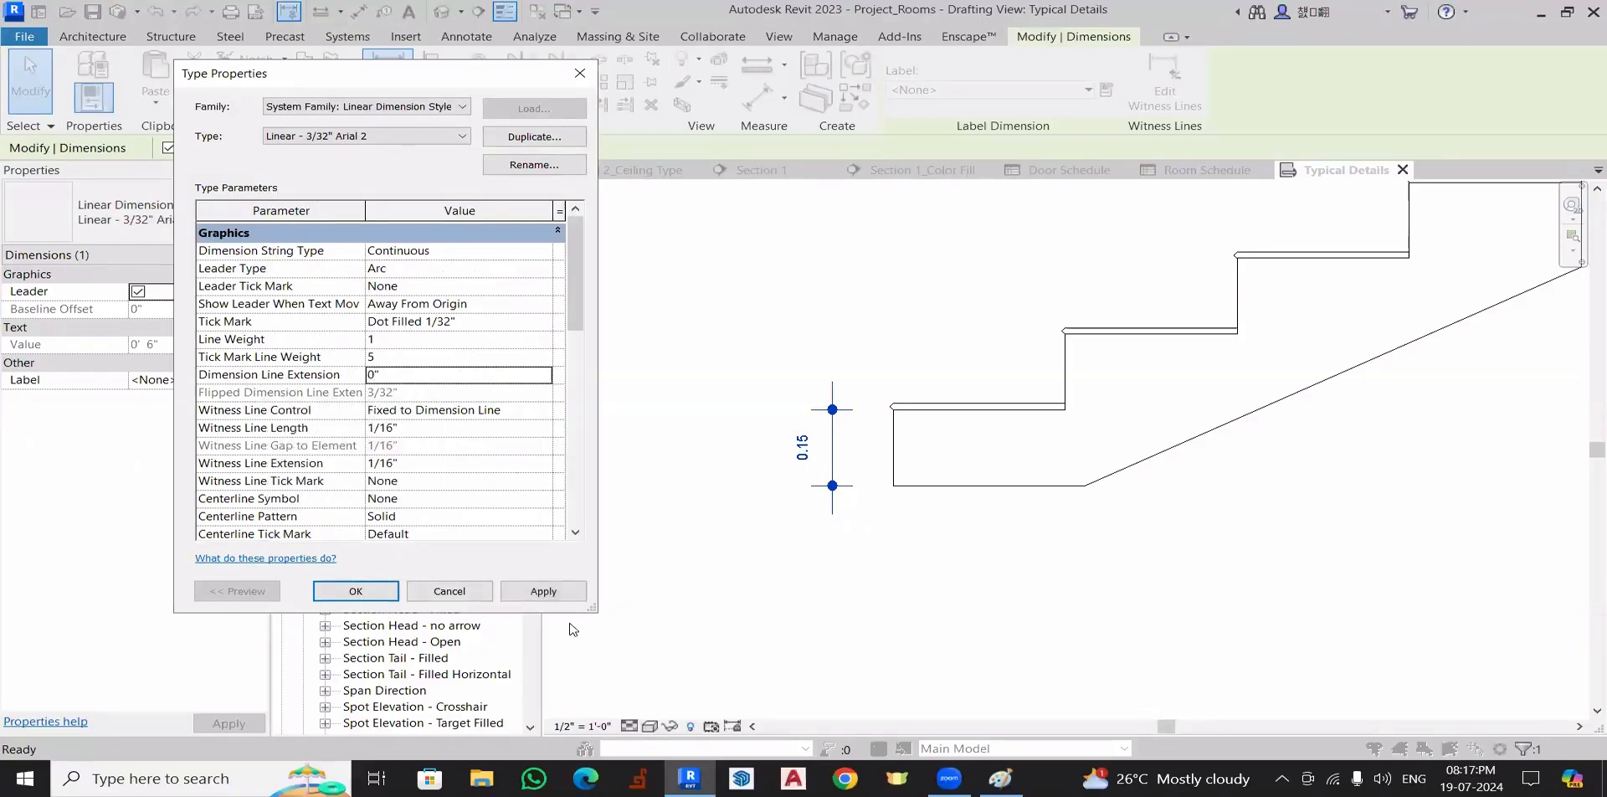
left_click(542, 591)
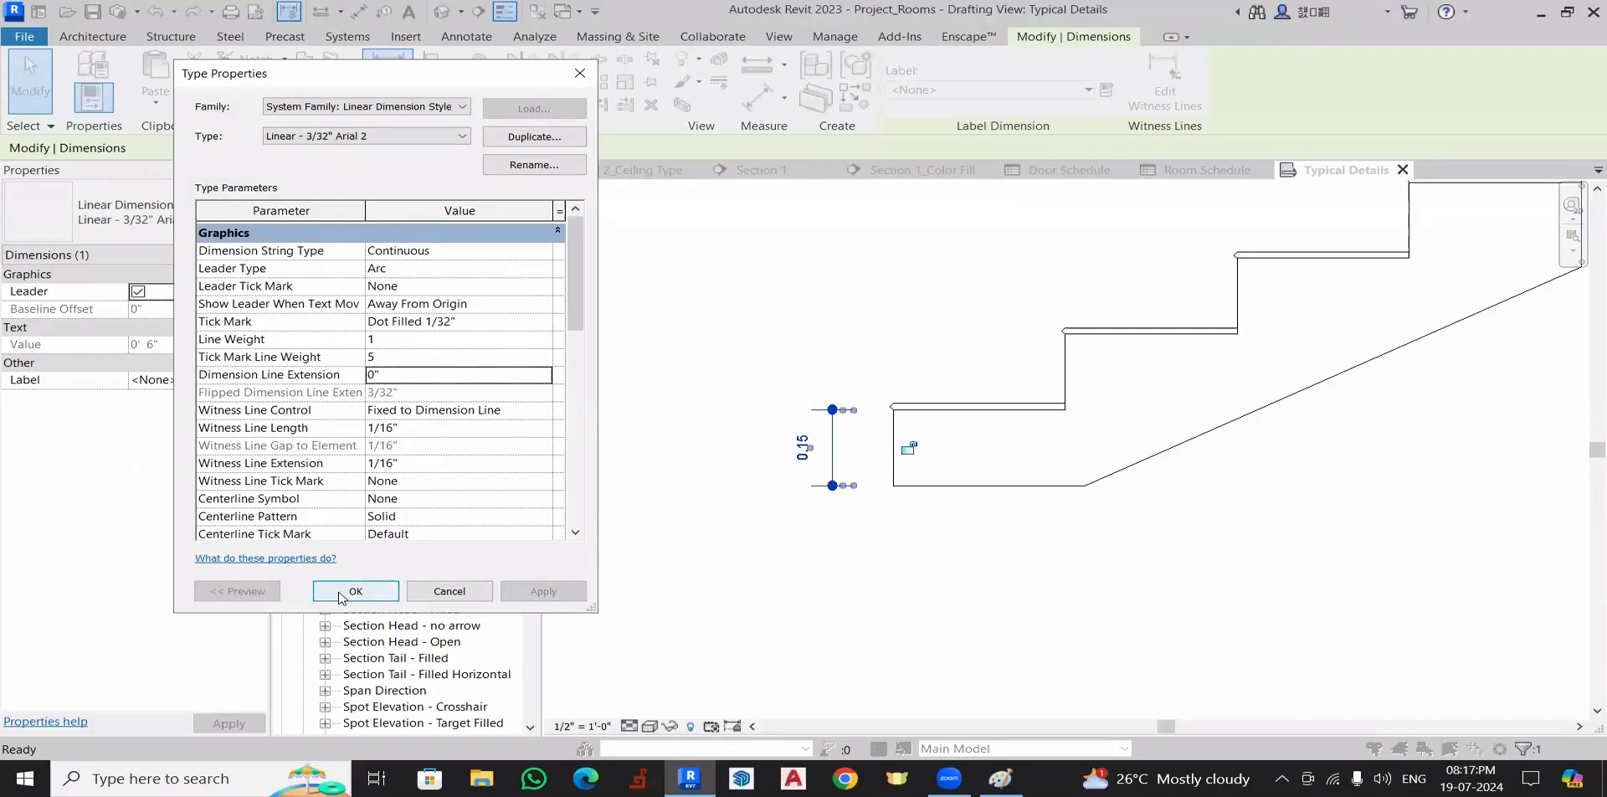
- Change the dimension type's text read convention to Horizontal
scroll(362, 474, "down", 7)
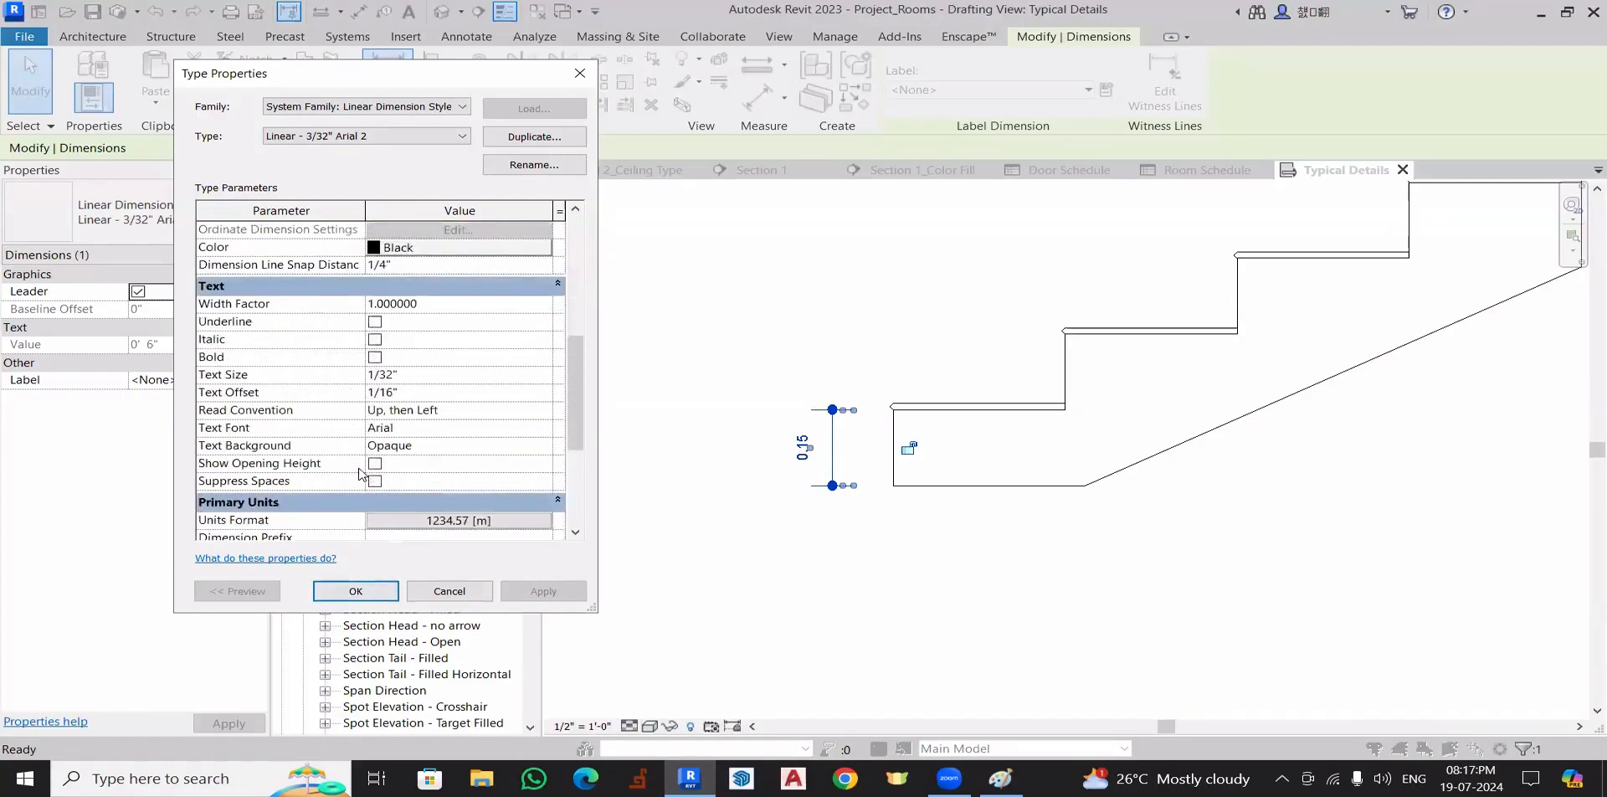
scroll(361, 474, "down", 2)
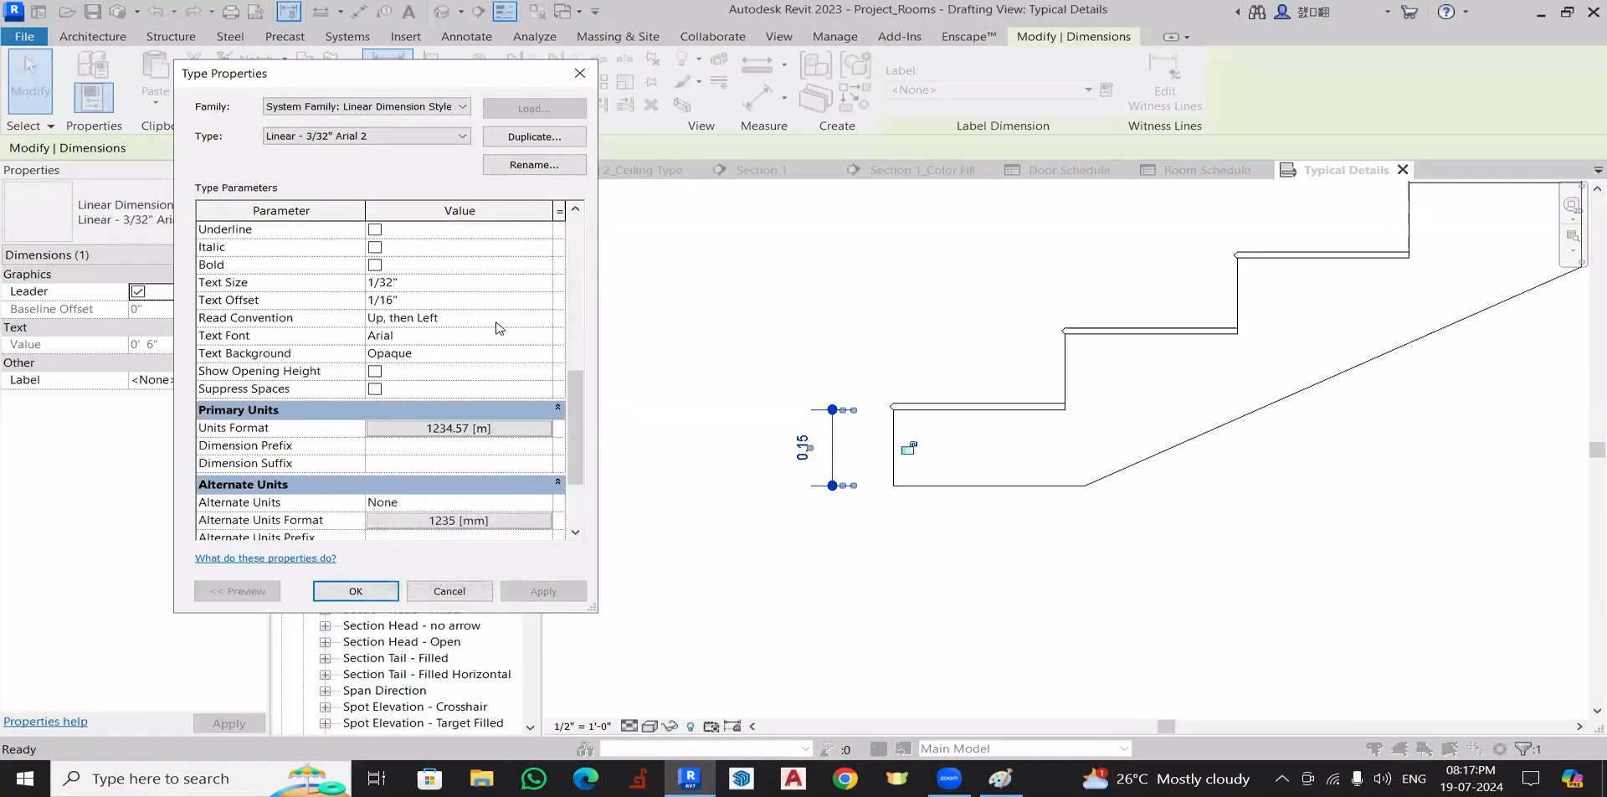
left_click(542, 320)
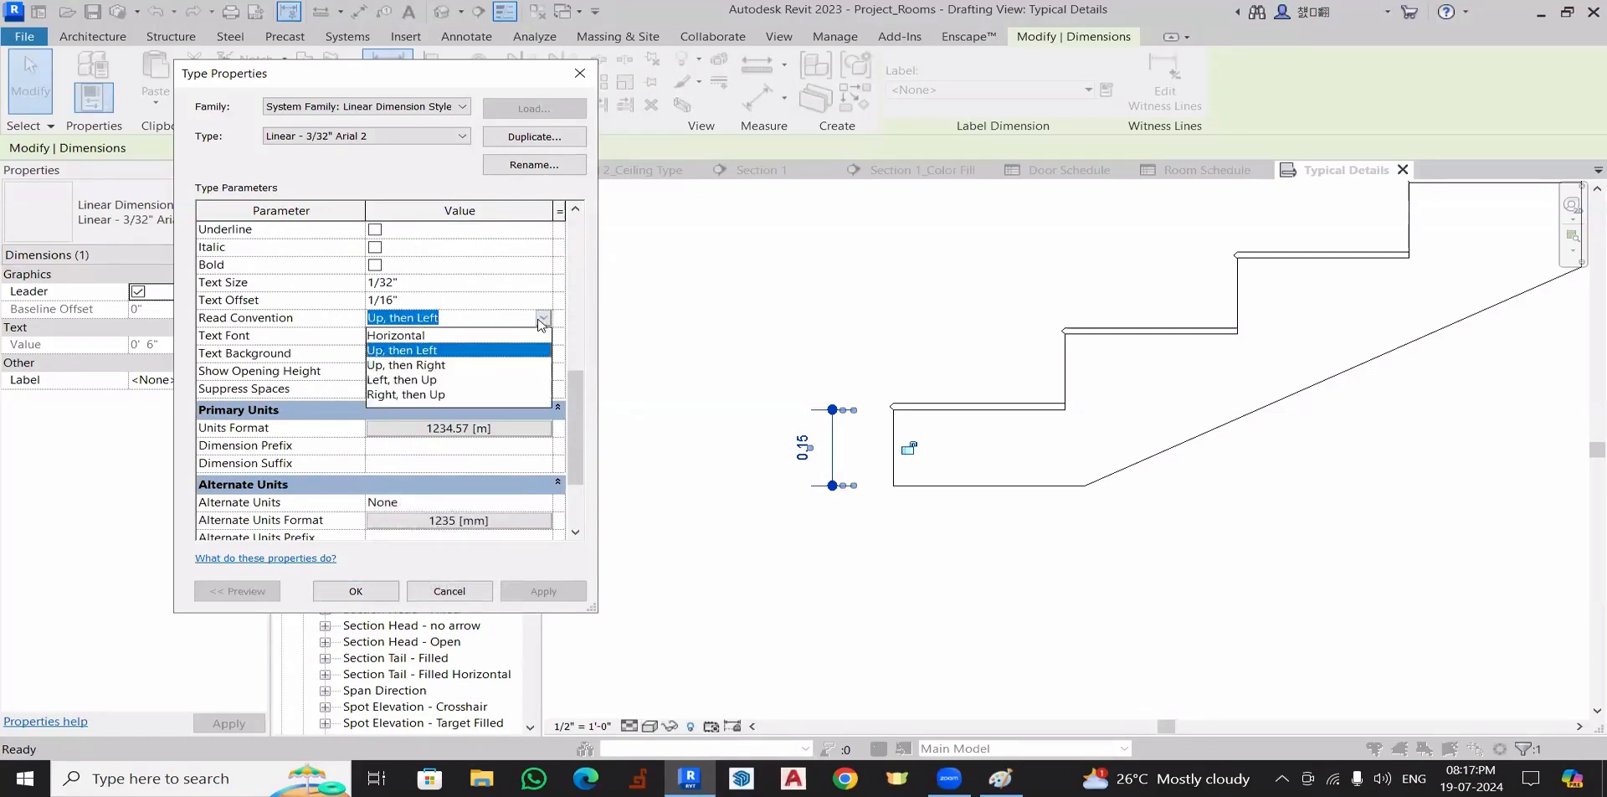
left_click(397, 335)
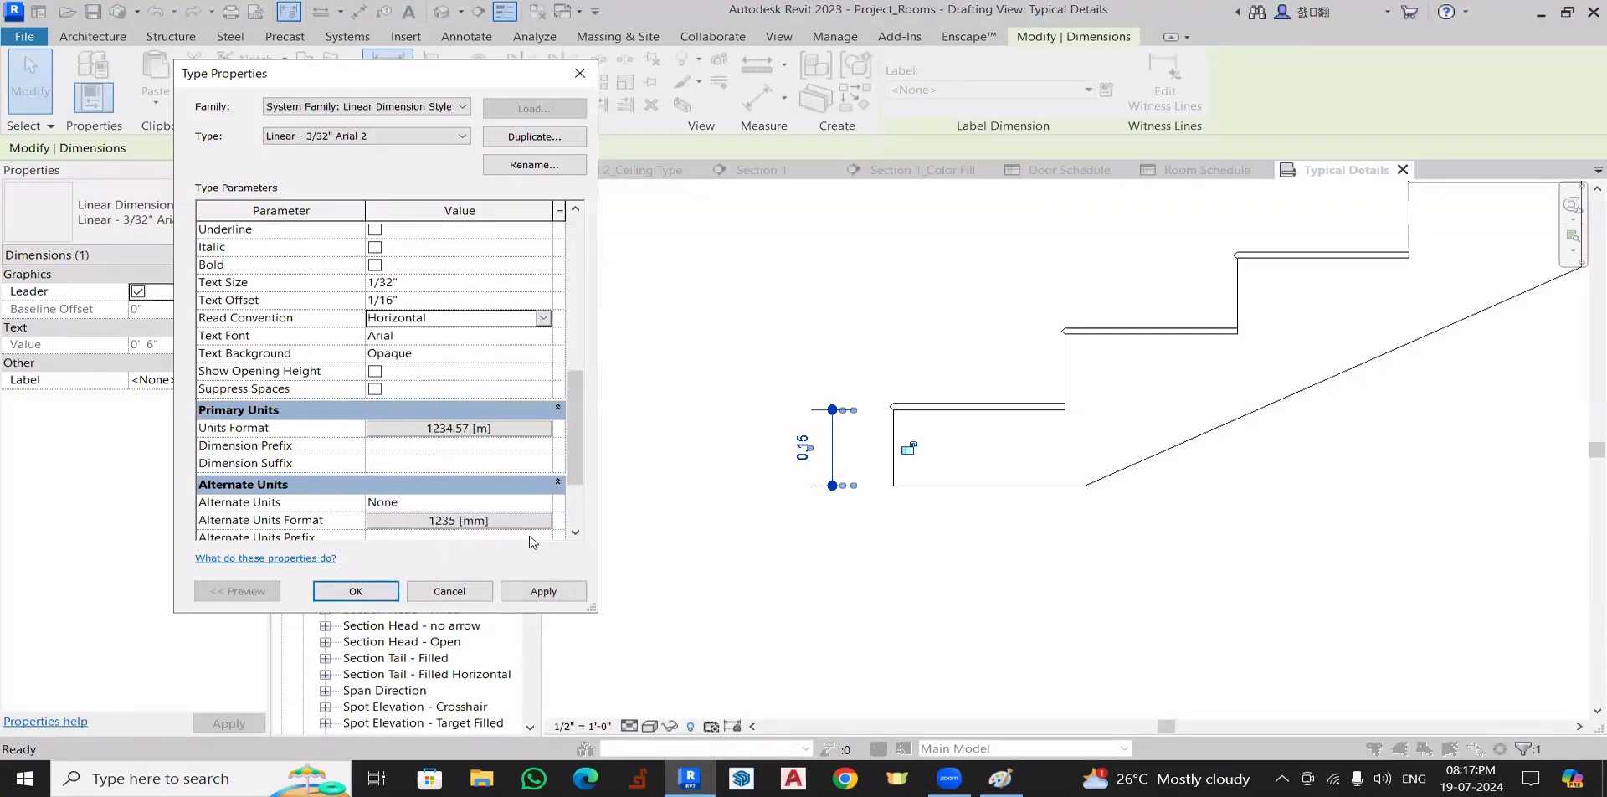
left_click(540, 593)
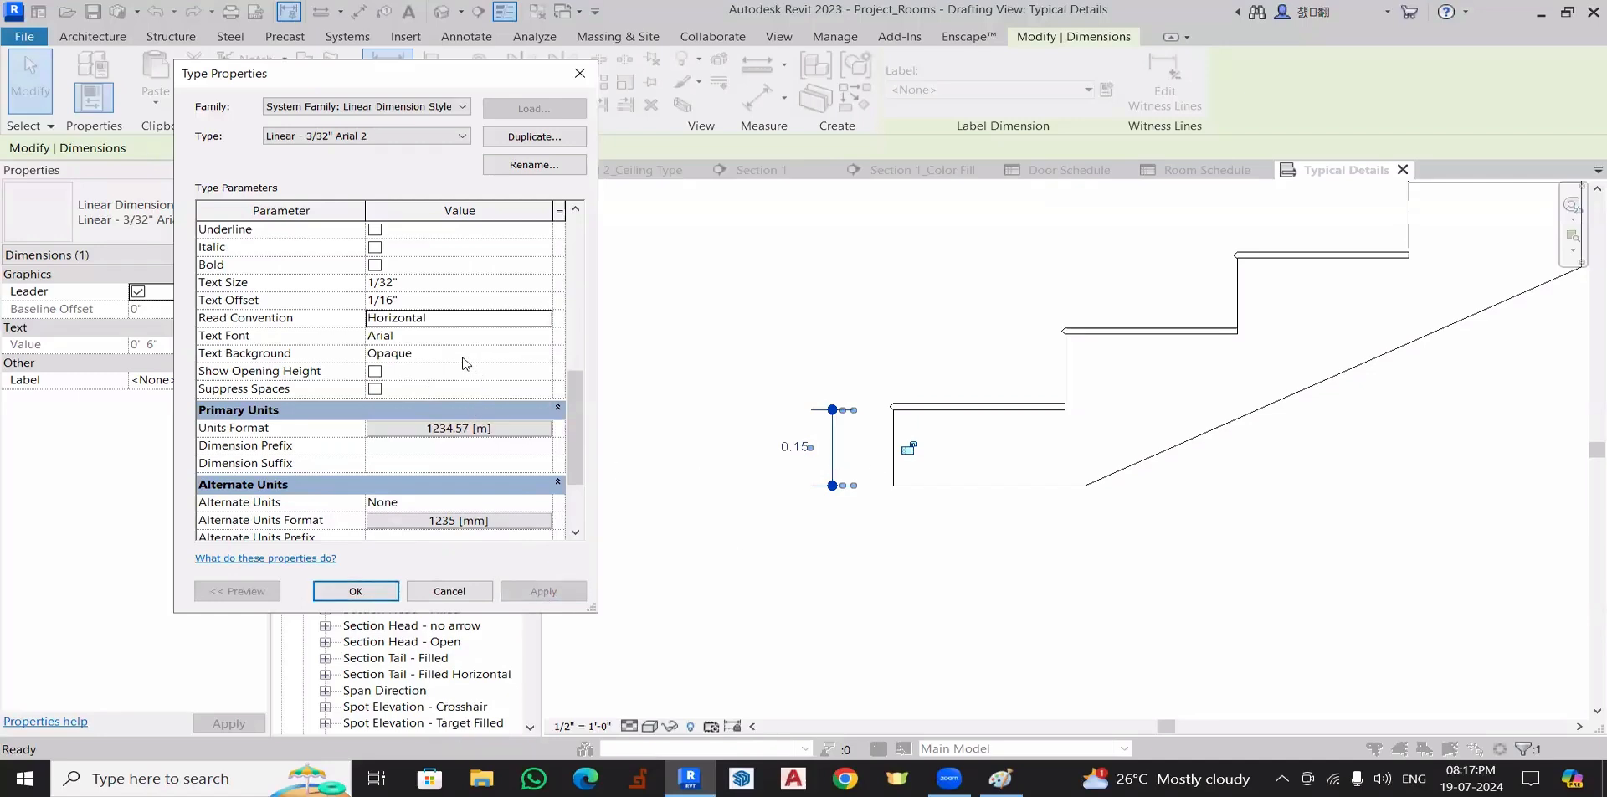
- Set the dimension type's text offset to 0"
left_click(418, 302)
left_click(419, 301)
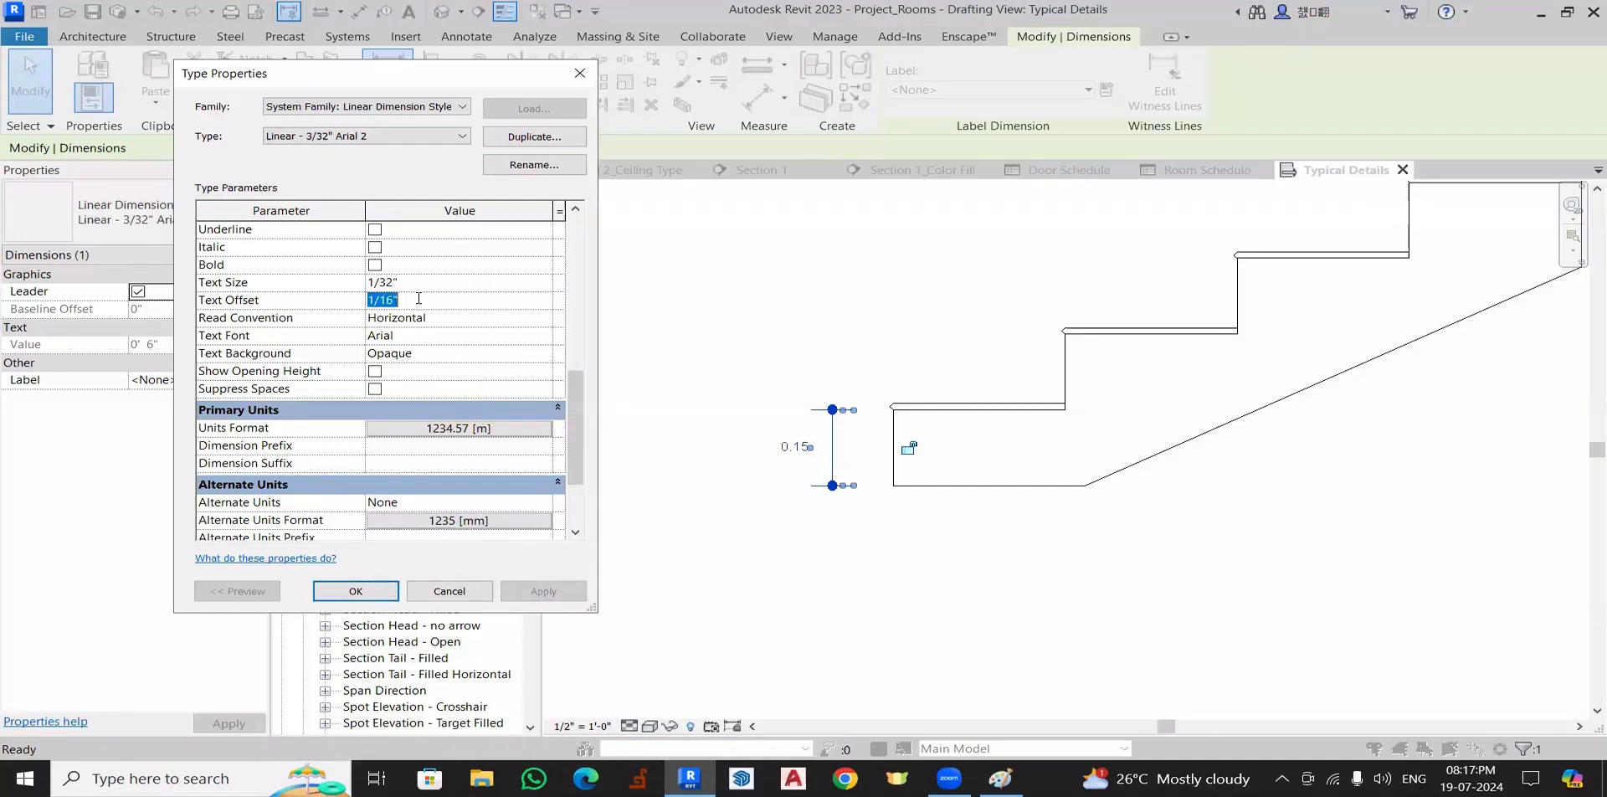
type("0")
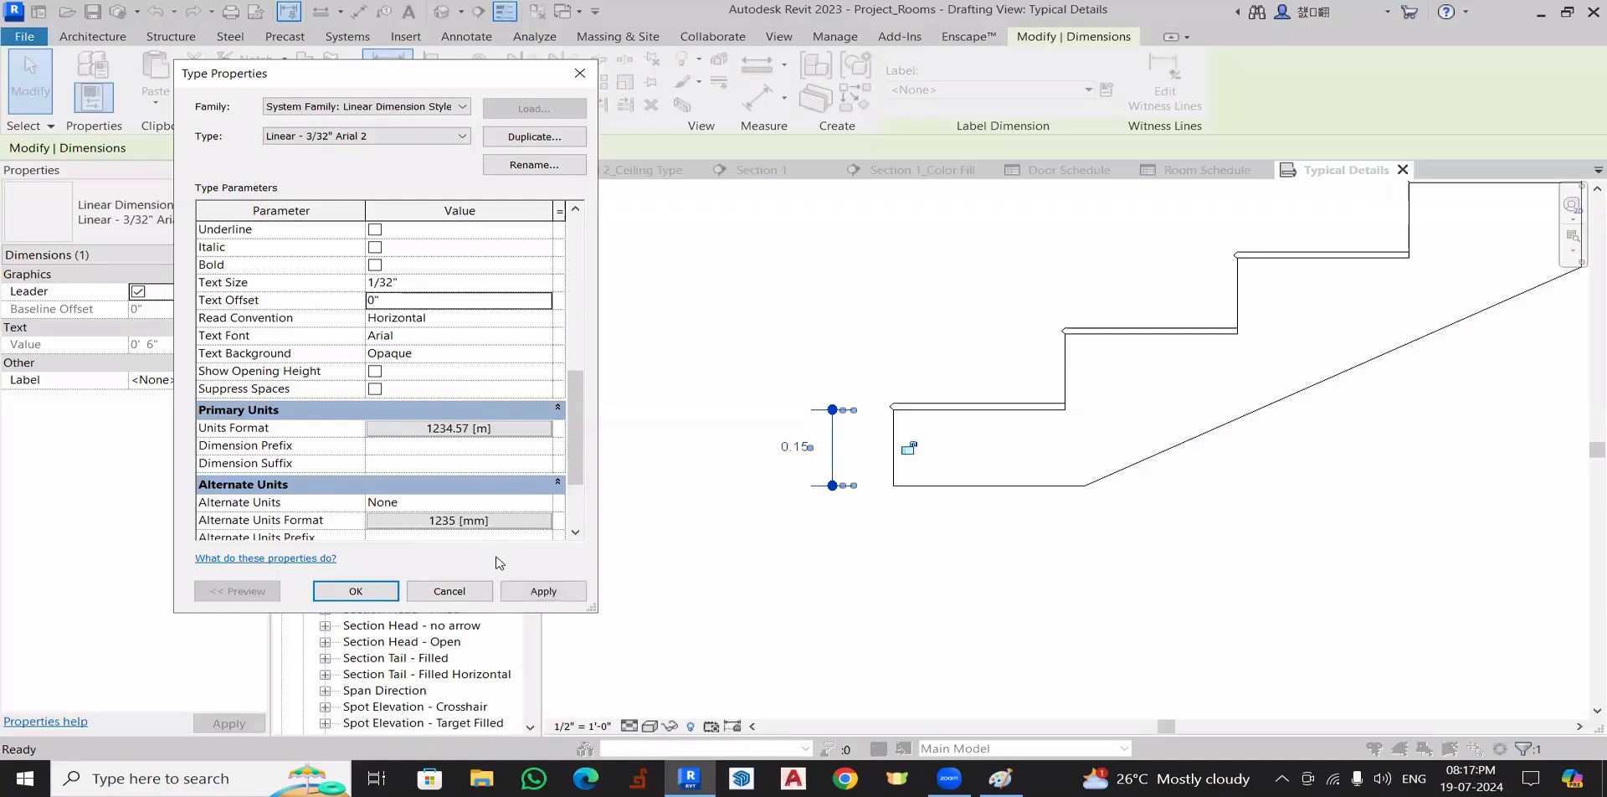
left_click(540, 591)
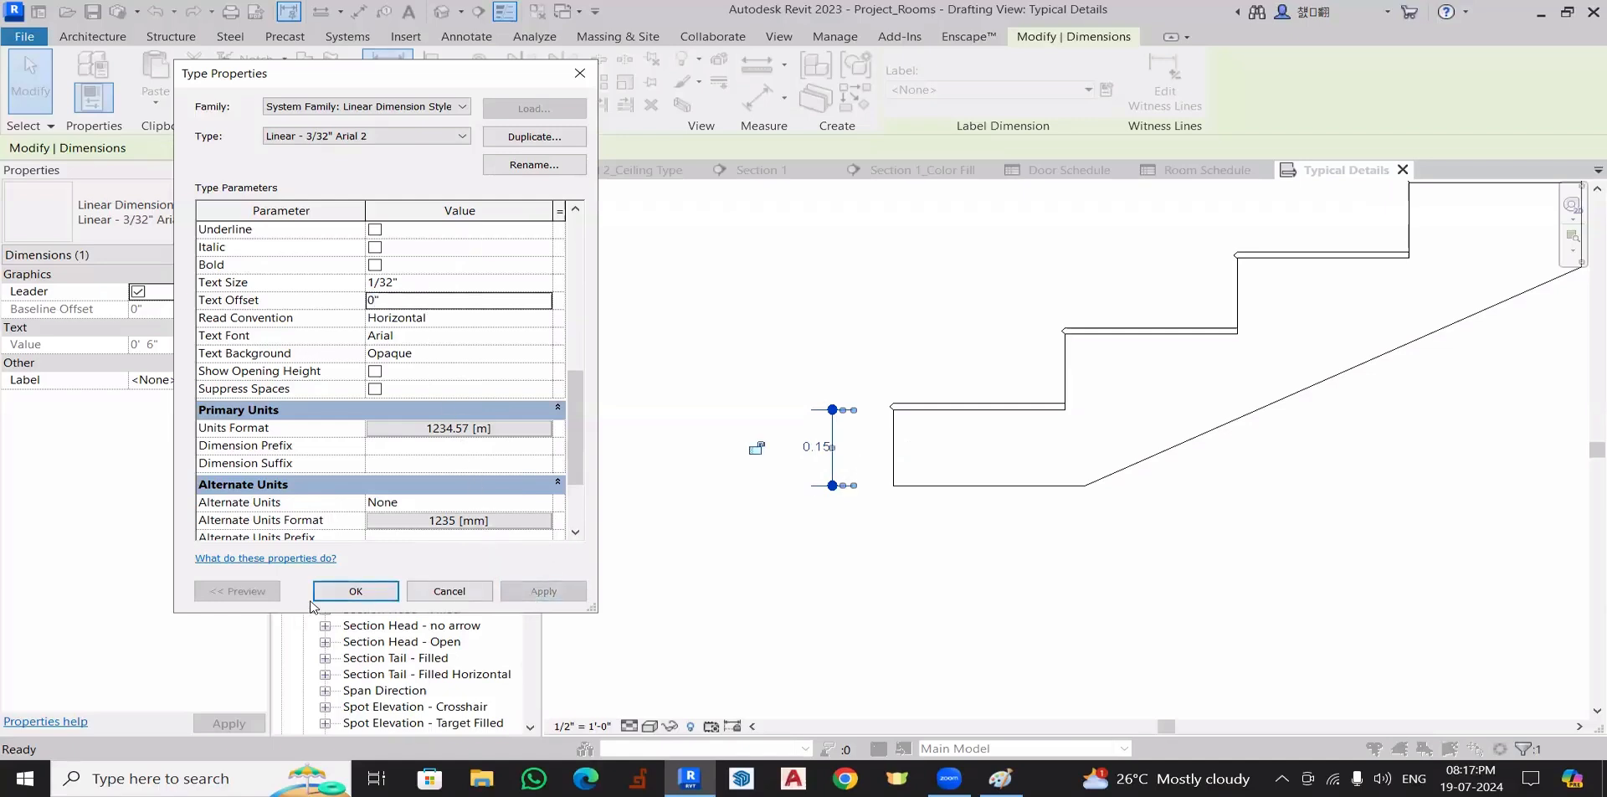
left_click(357, 594)
left_click(904, 585)
- Move the riser dimension's text so that it sits centred on its dimension line
scroll(814, 477, "up", 2)
middle_click_drag(736, 438, 697, 511)
left_click(799, 534)
scroll(784, 524, "up", 3)
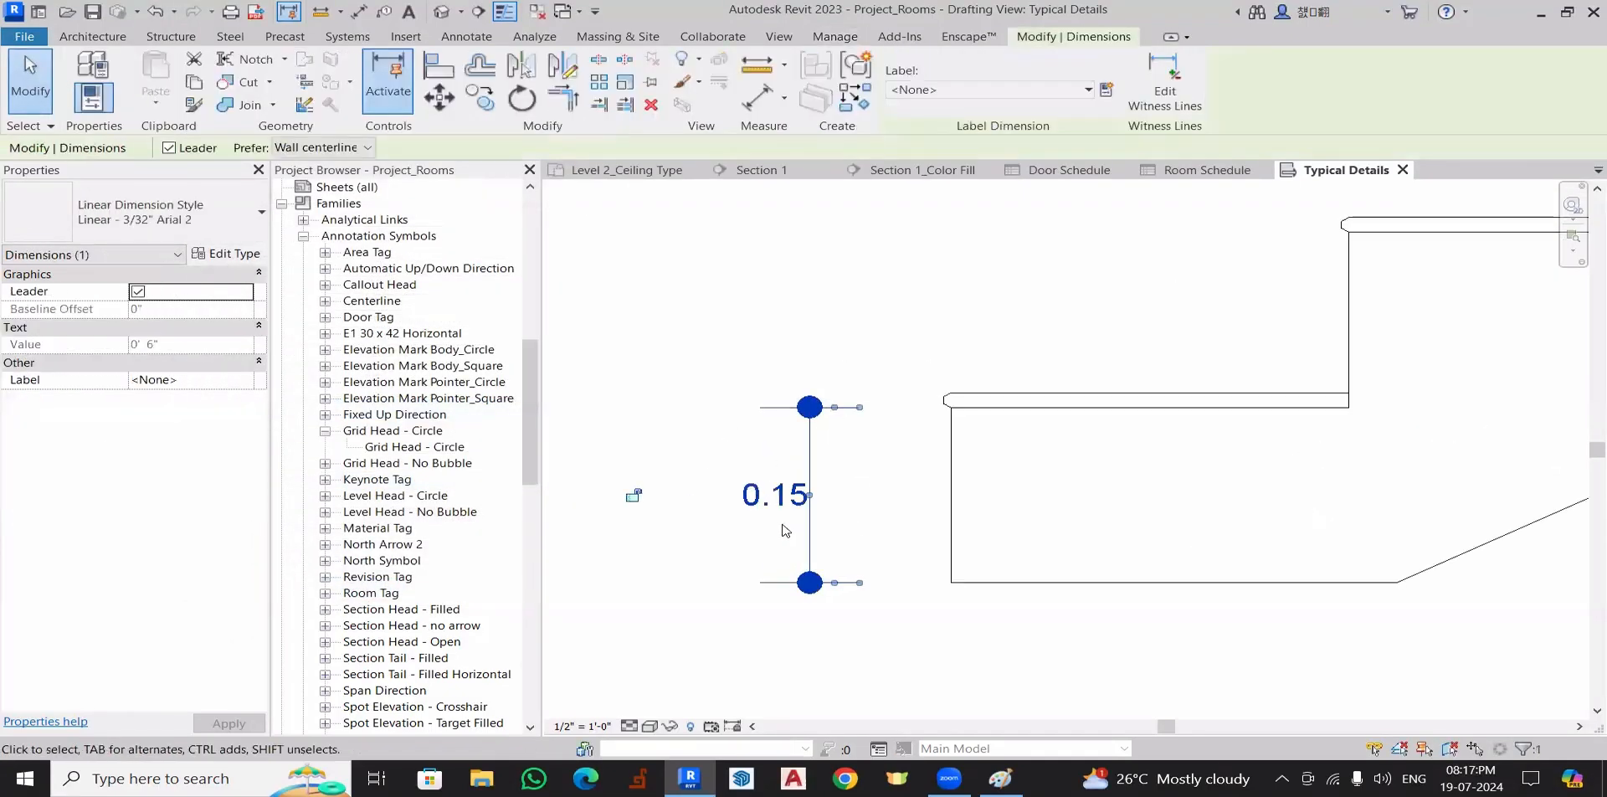
left_click_drag(823, 492, 861, 497)
left_click(898, 520)
scroll(920, 506, "down", 2)
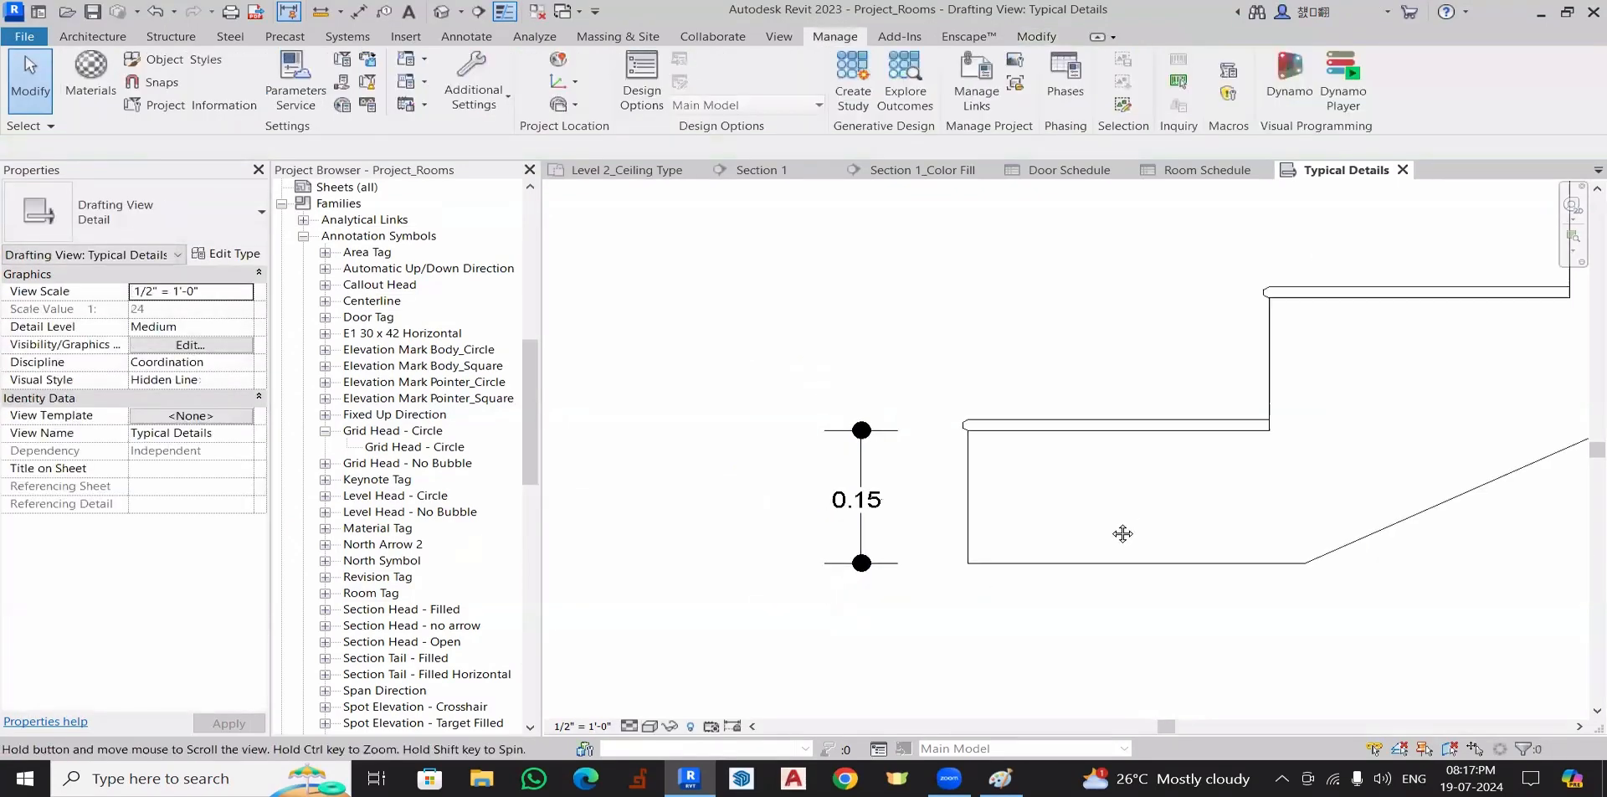
middle_click_drag(1122, 531, 1018, 546)
scroll(1015, 550, "down", 1)
scroll(1004, 547, "down", 2)
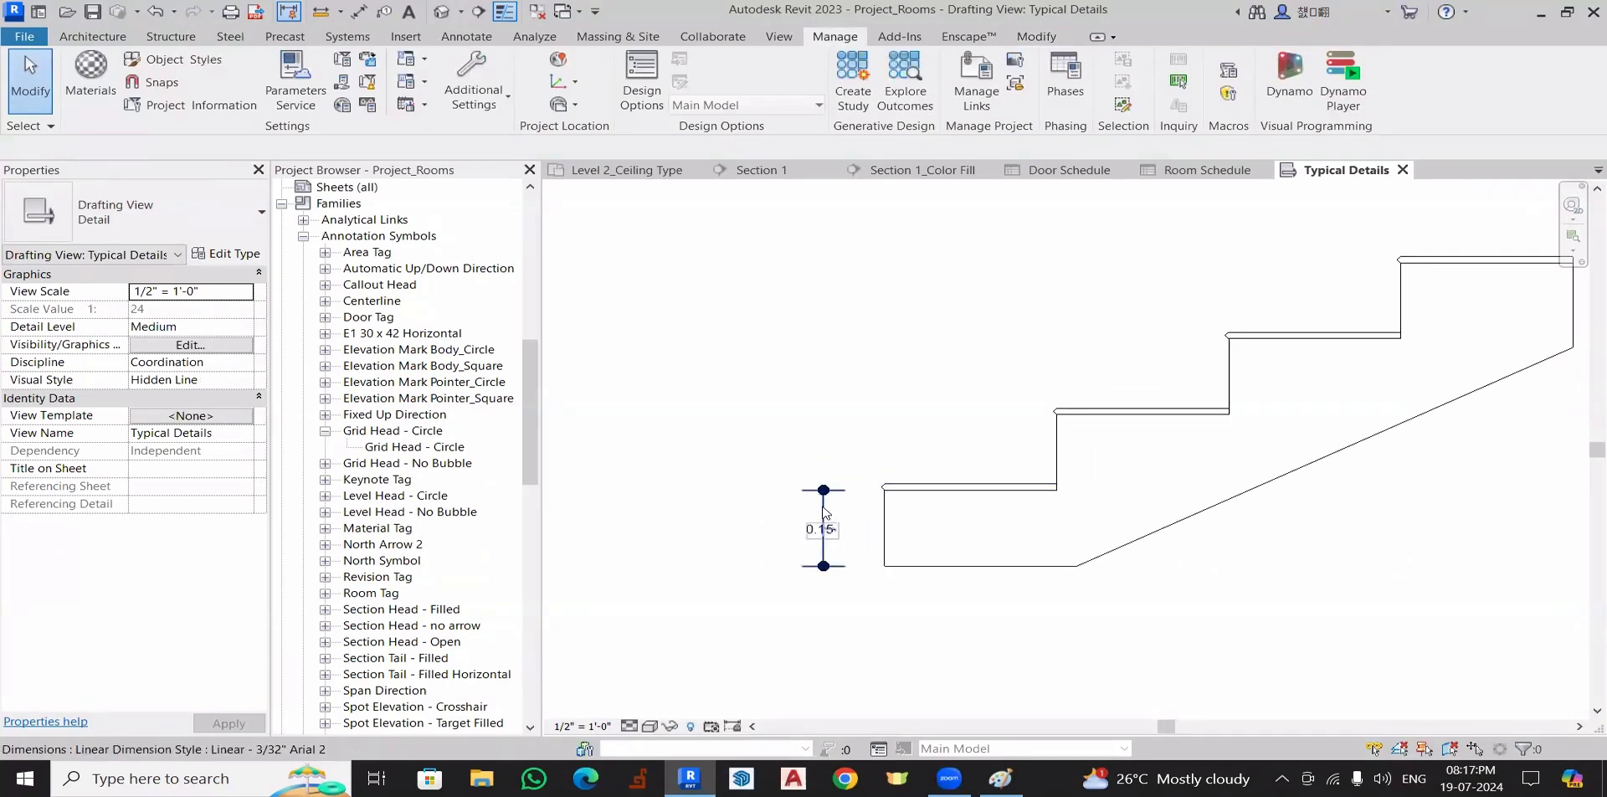
- Make the riser dimension type's primary units format use the project settings
left_click(824, 515)
left_click(226, 254)
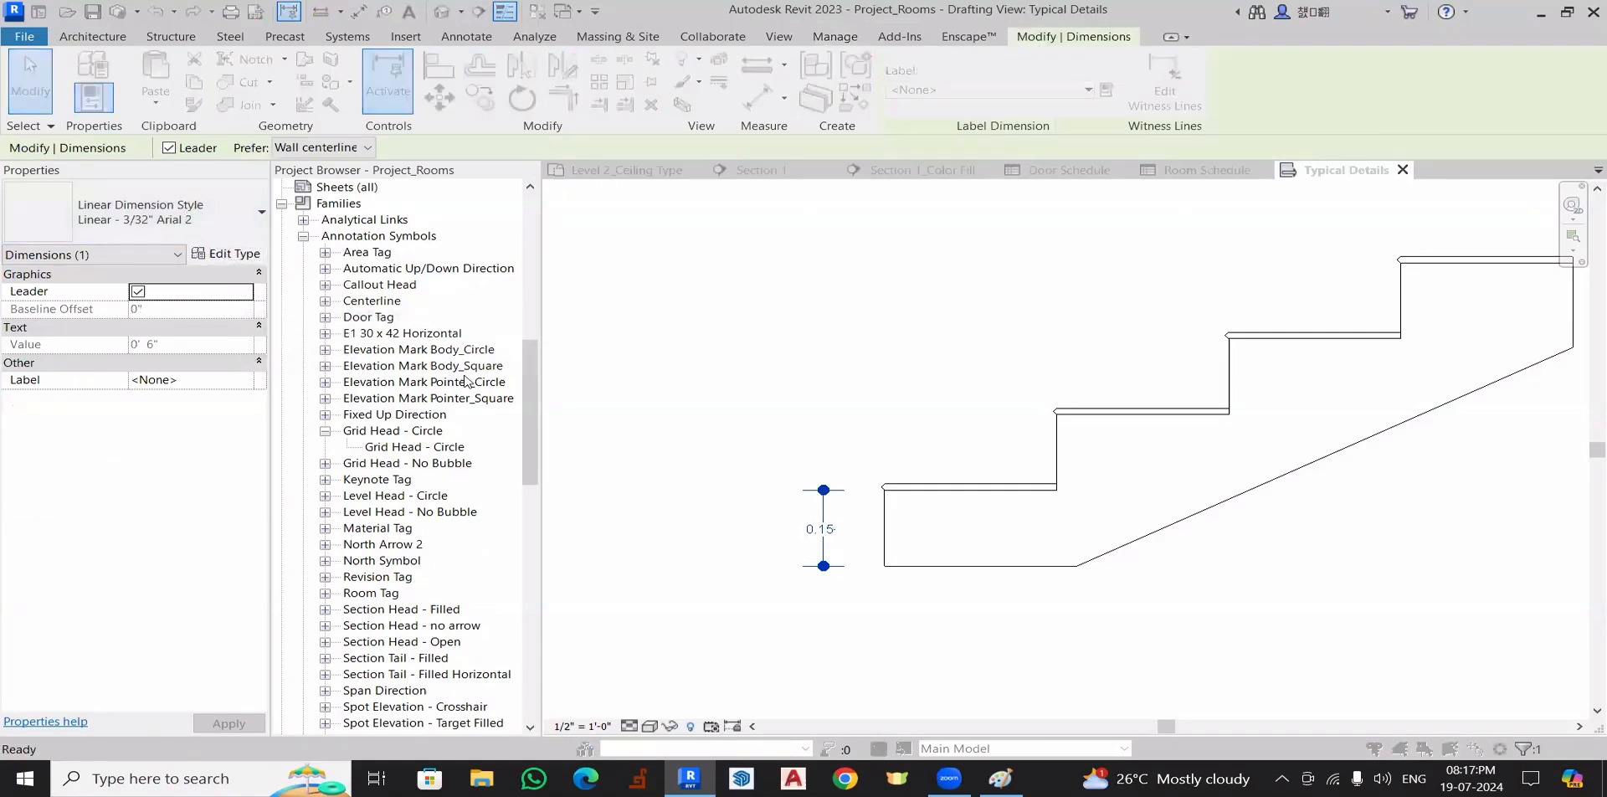
scroll(494, 431, "down", 10)
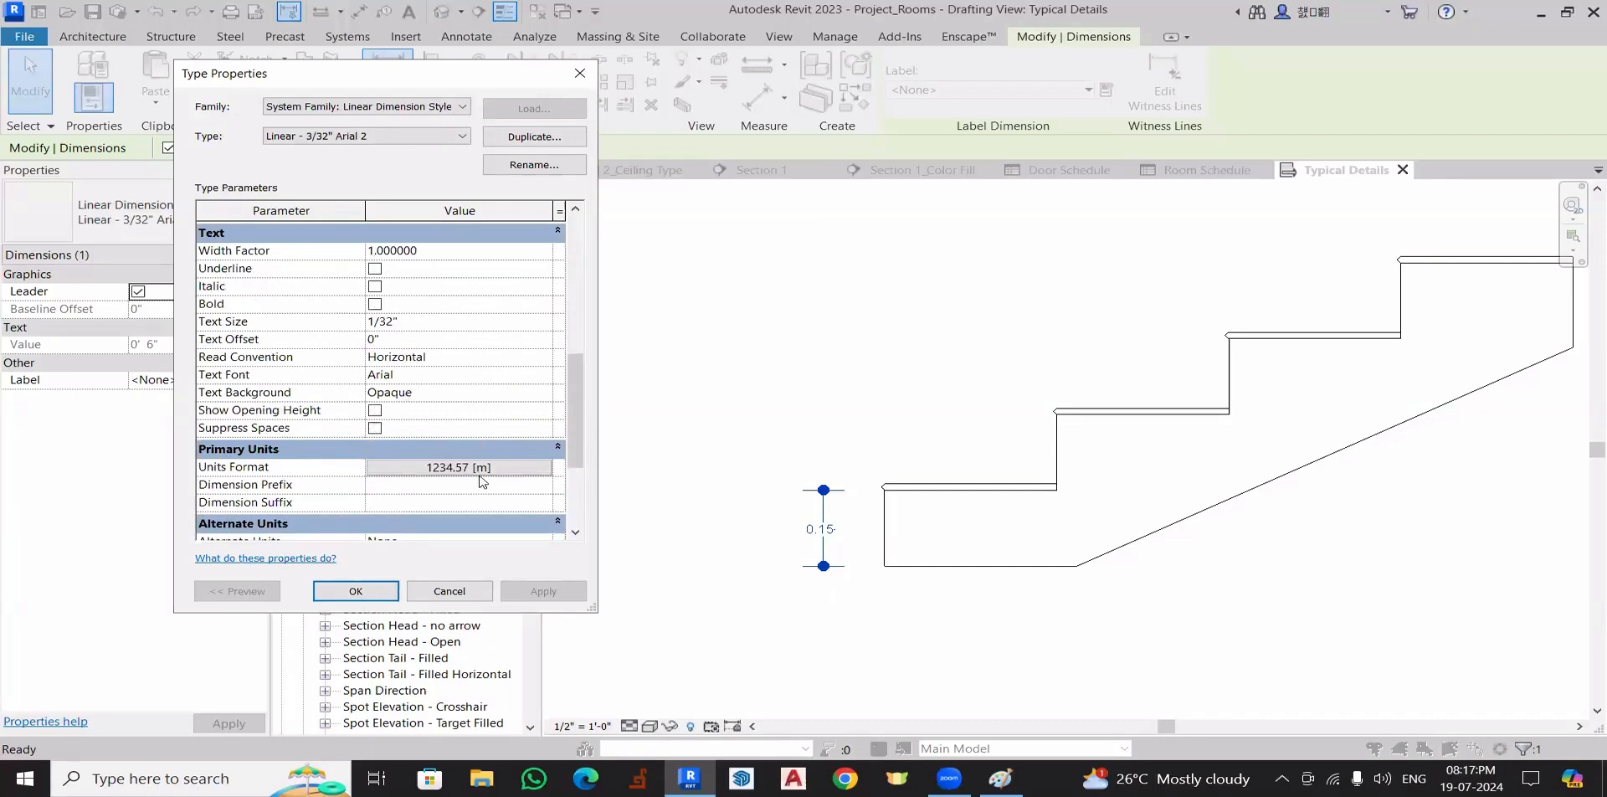
left_click(480, 474)
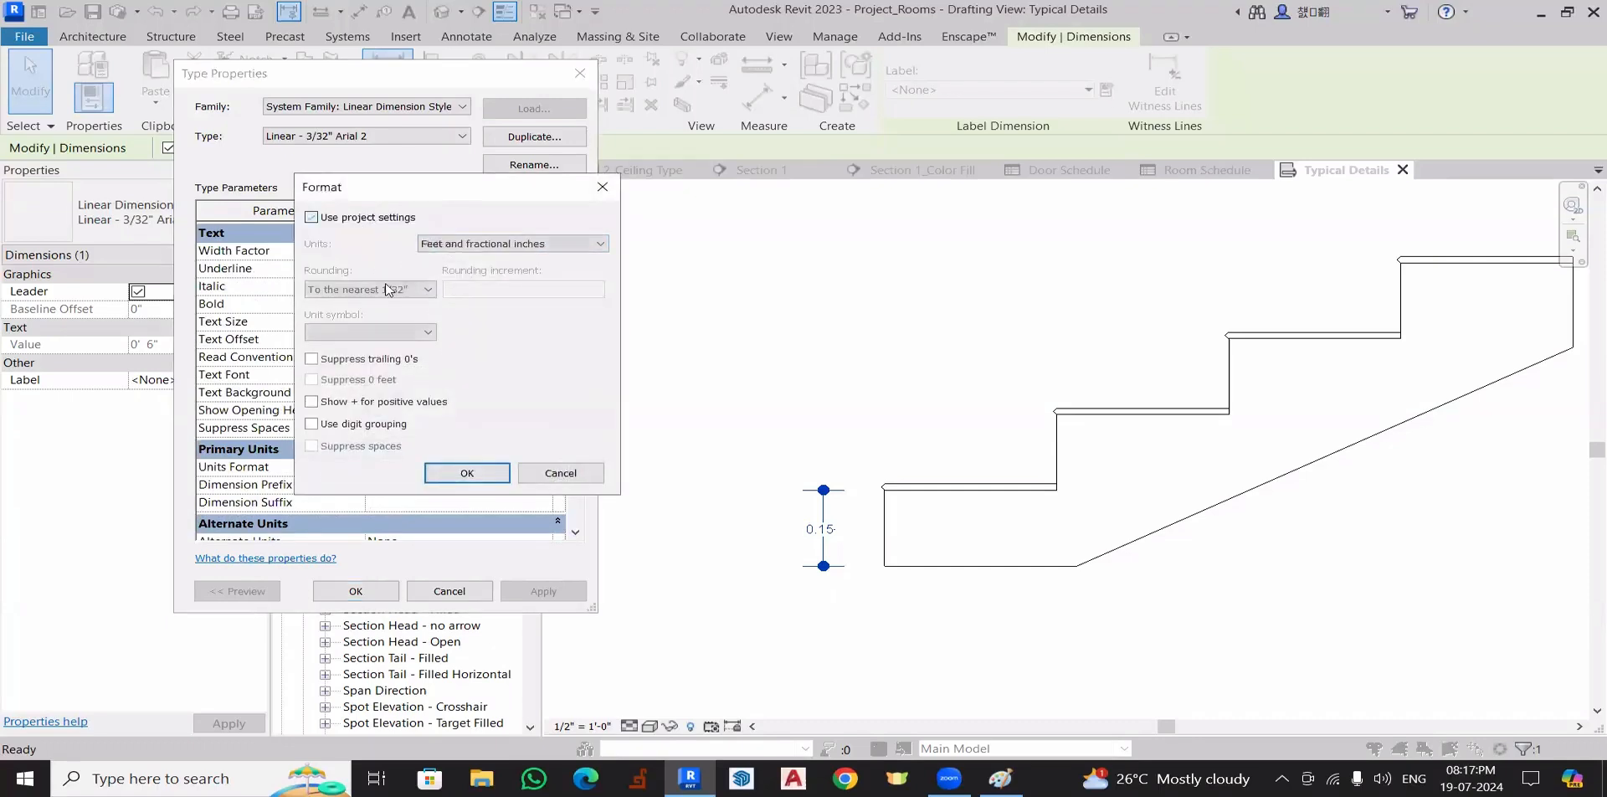
left_click(466, 473)
left_click(517, 592)
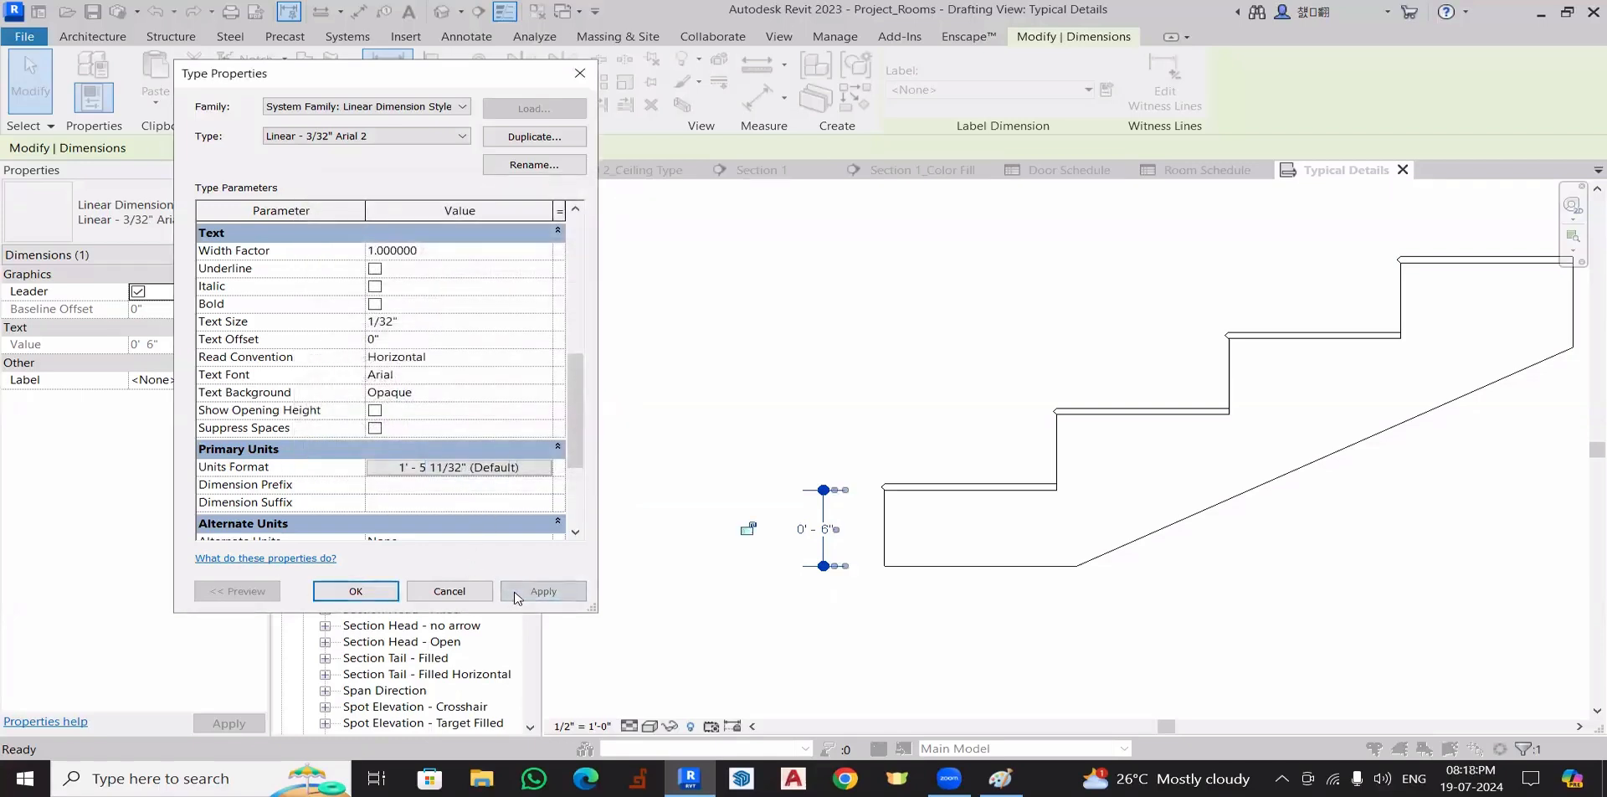
left_click(356, 591)
left_click(674, 512)
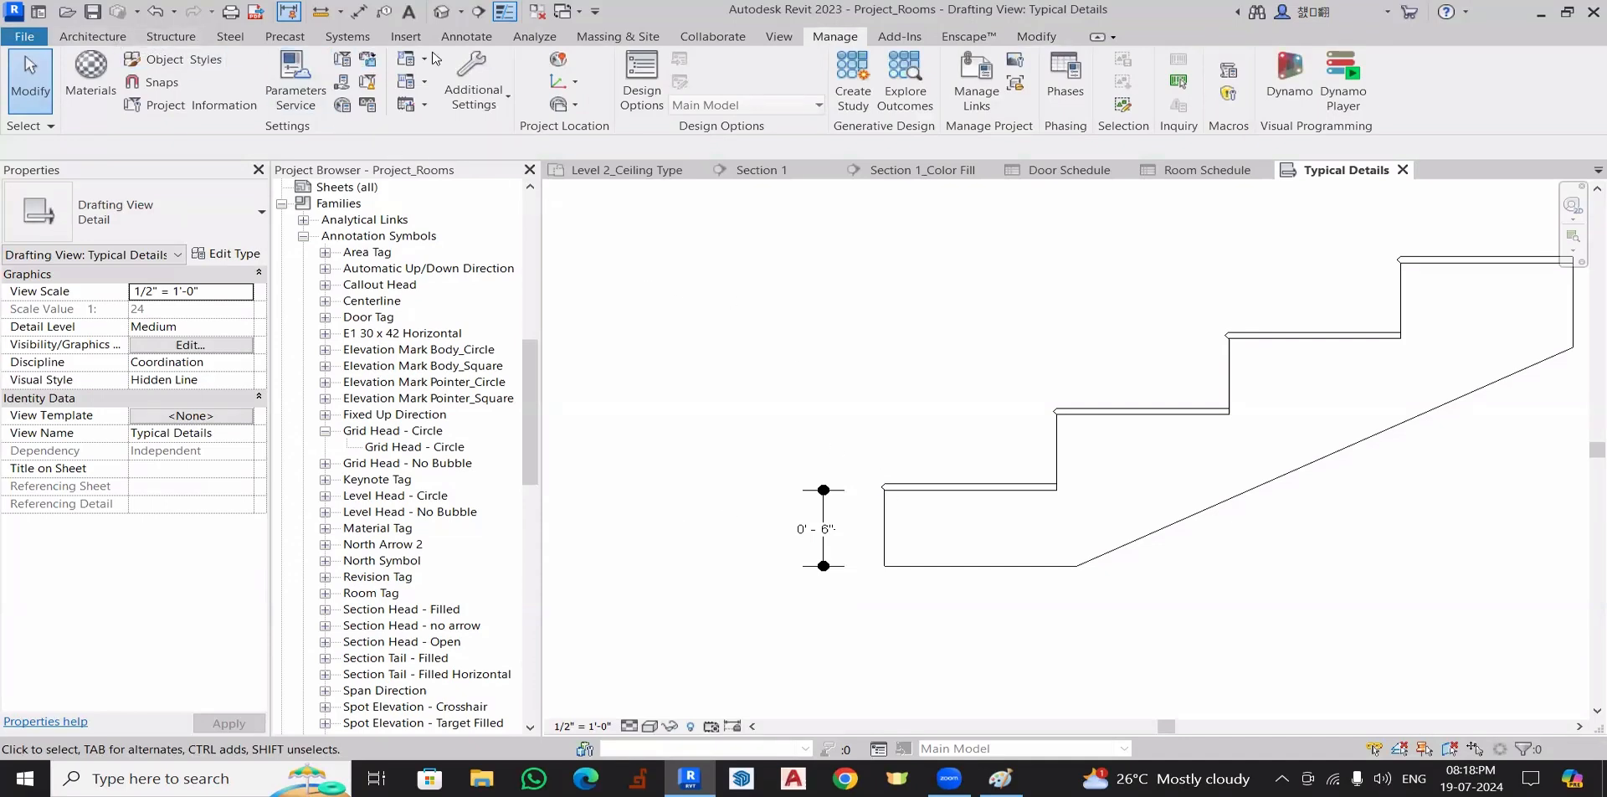
- Place an aligned dimension across the lowest tread using the Linear - 3/32" Arial 2 dimension type
left_click(466, 36)
left_click(93, 92)
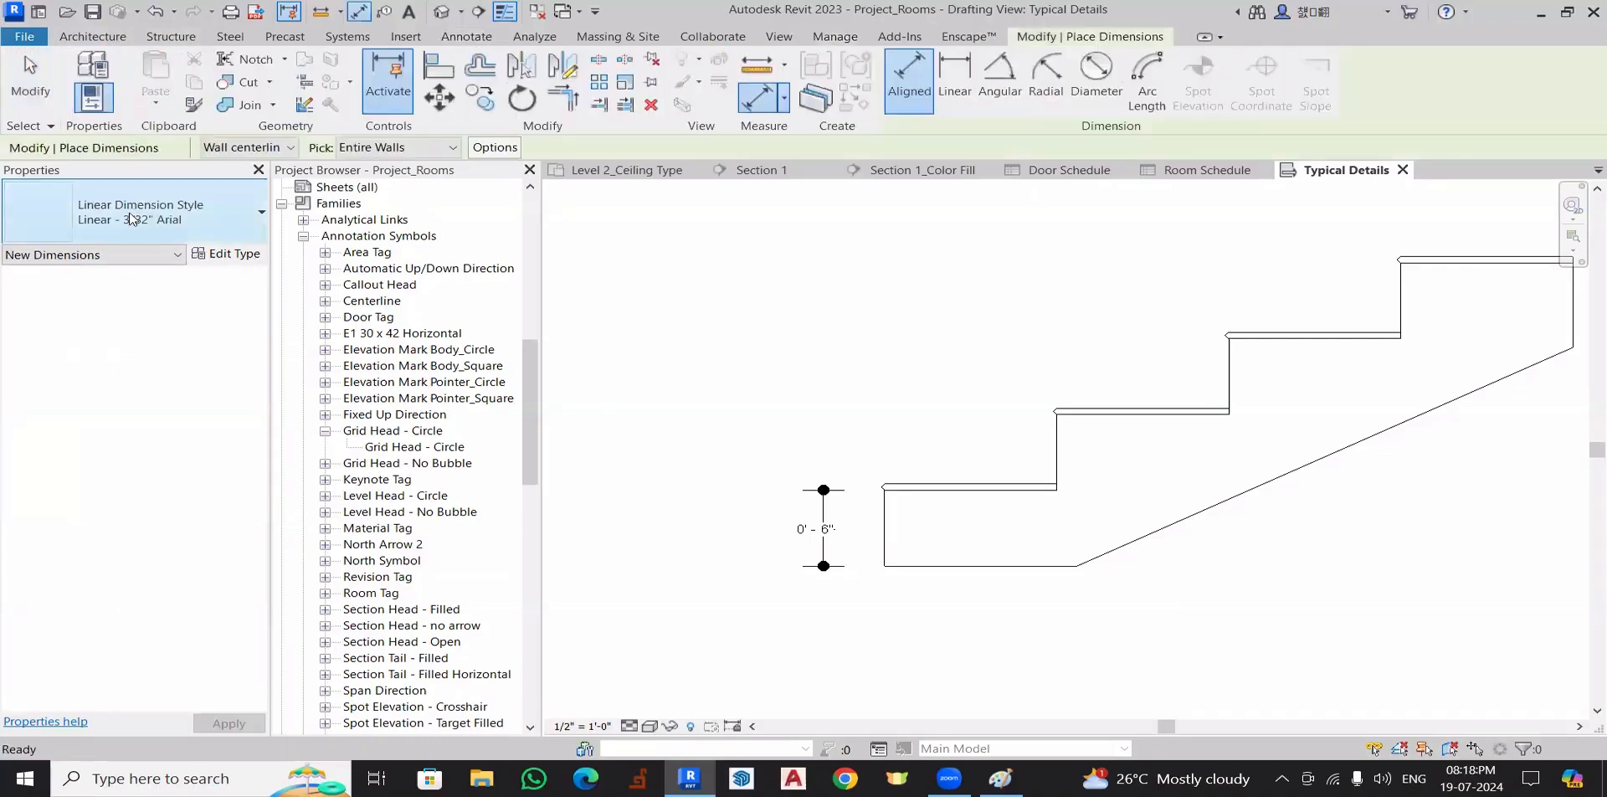
left_click(134, 219)
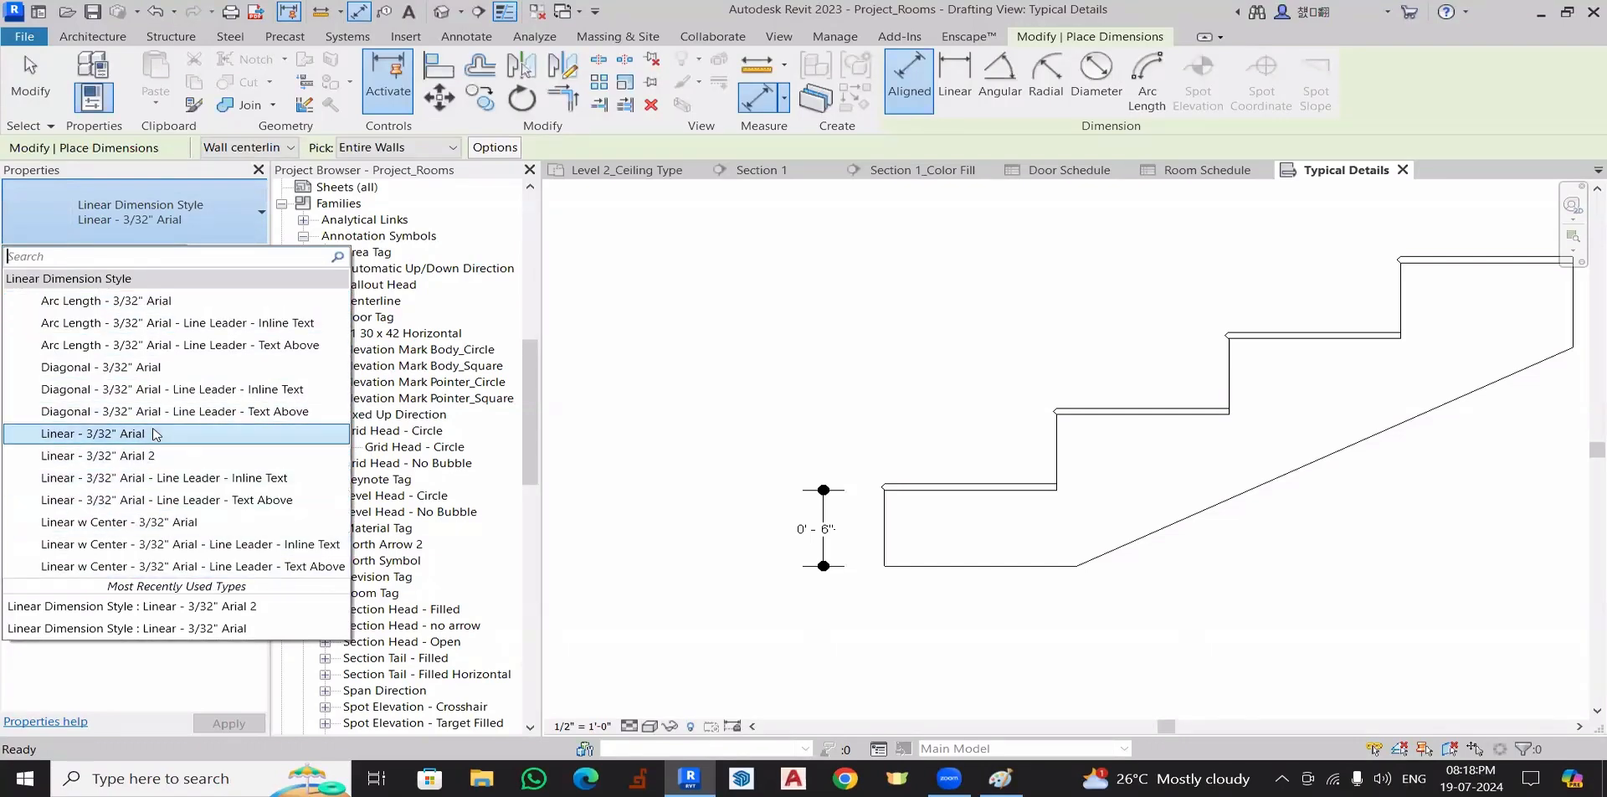
left_click(143, 458)
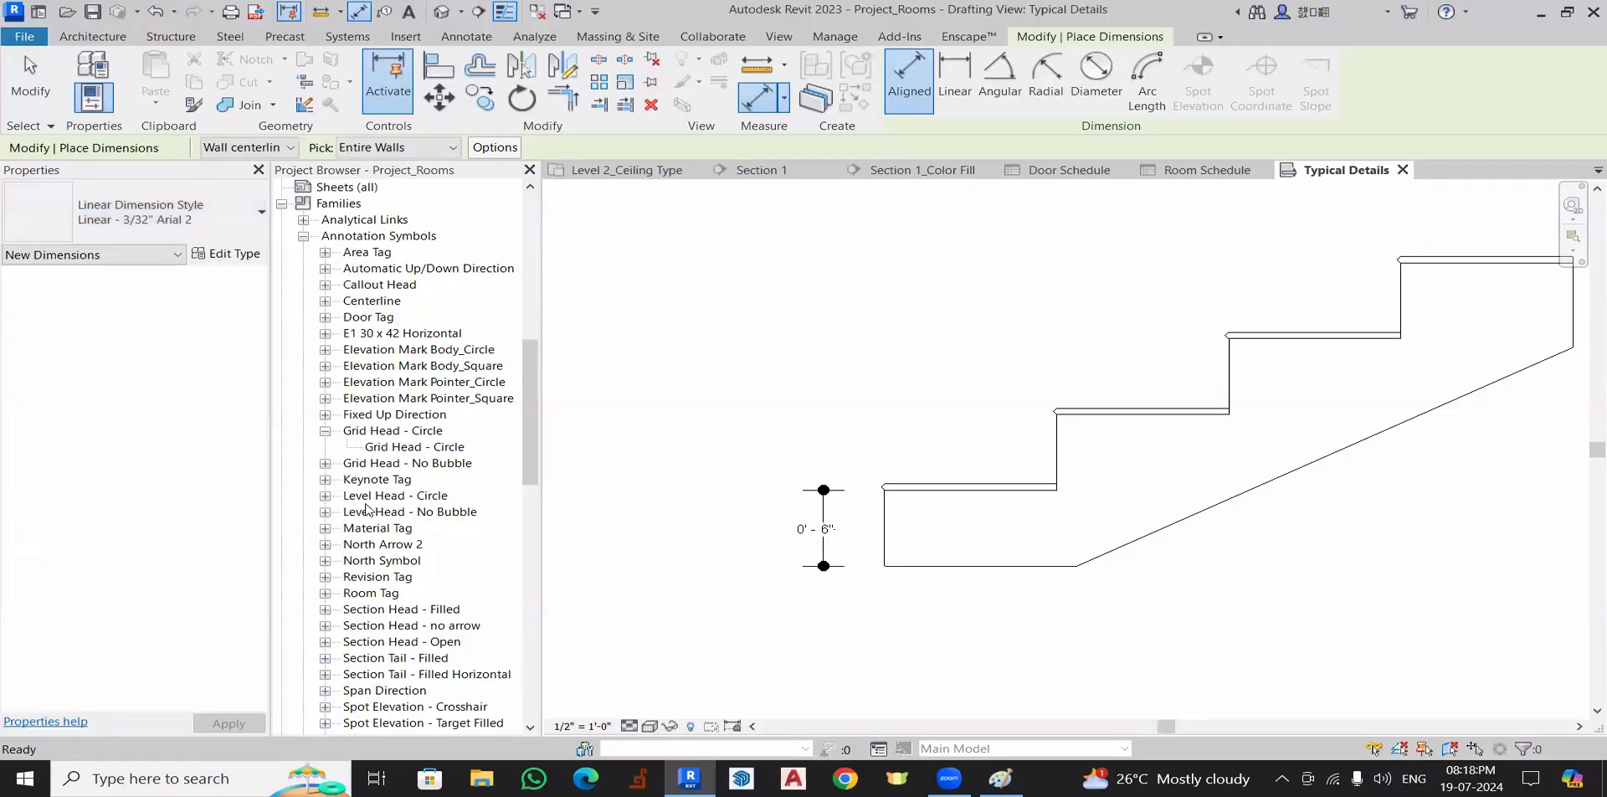
left_click(885, 529)
left_click(1057, 460)
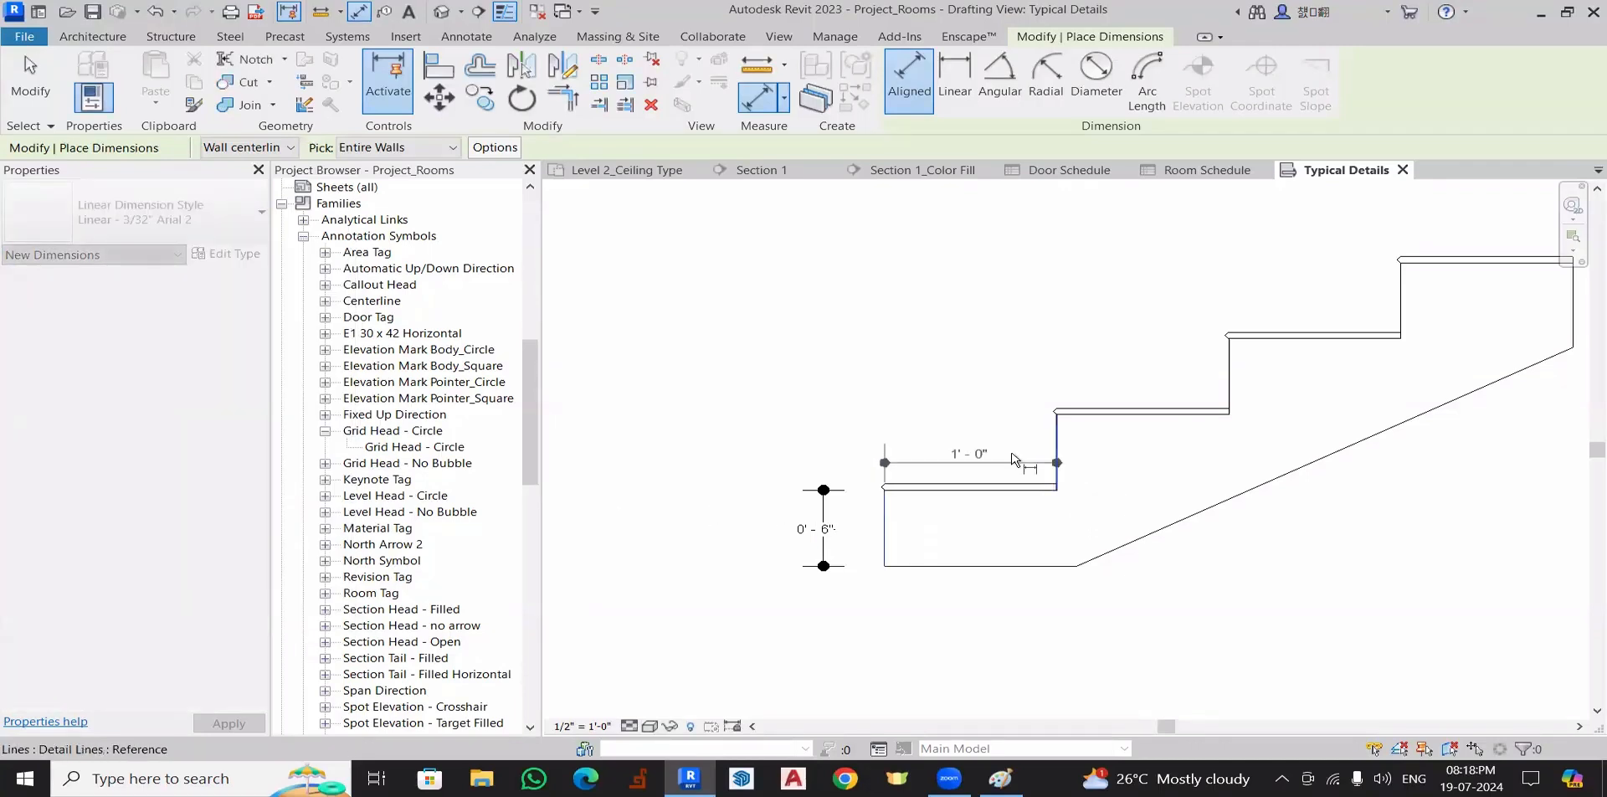
left_click(973, 452)
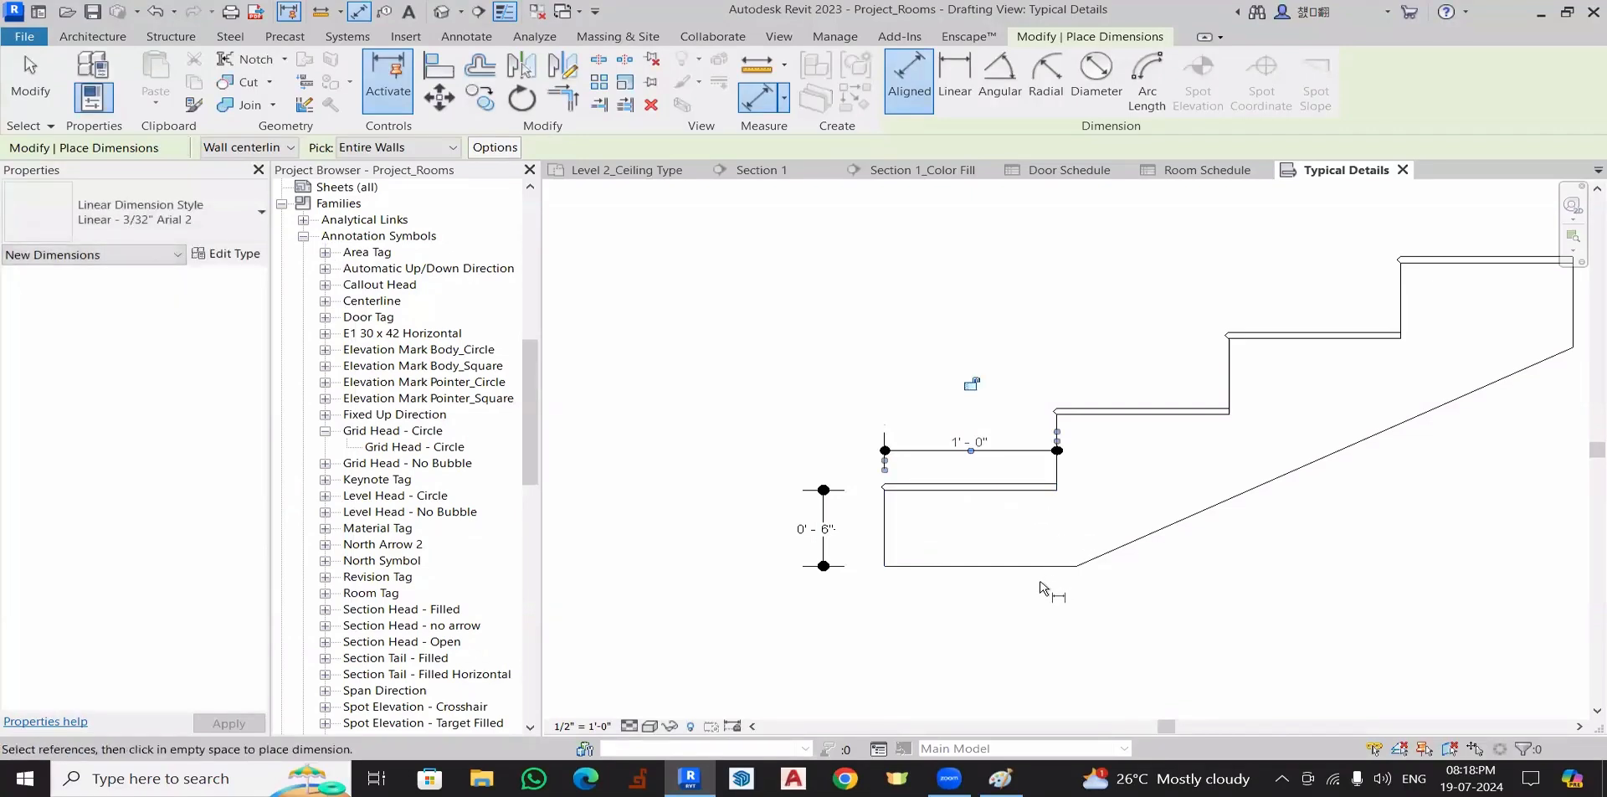
middle_click_drag(1181, 553, 940, 569)
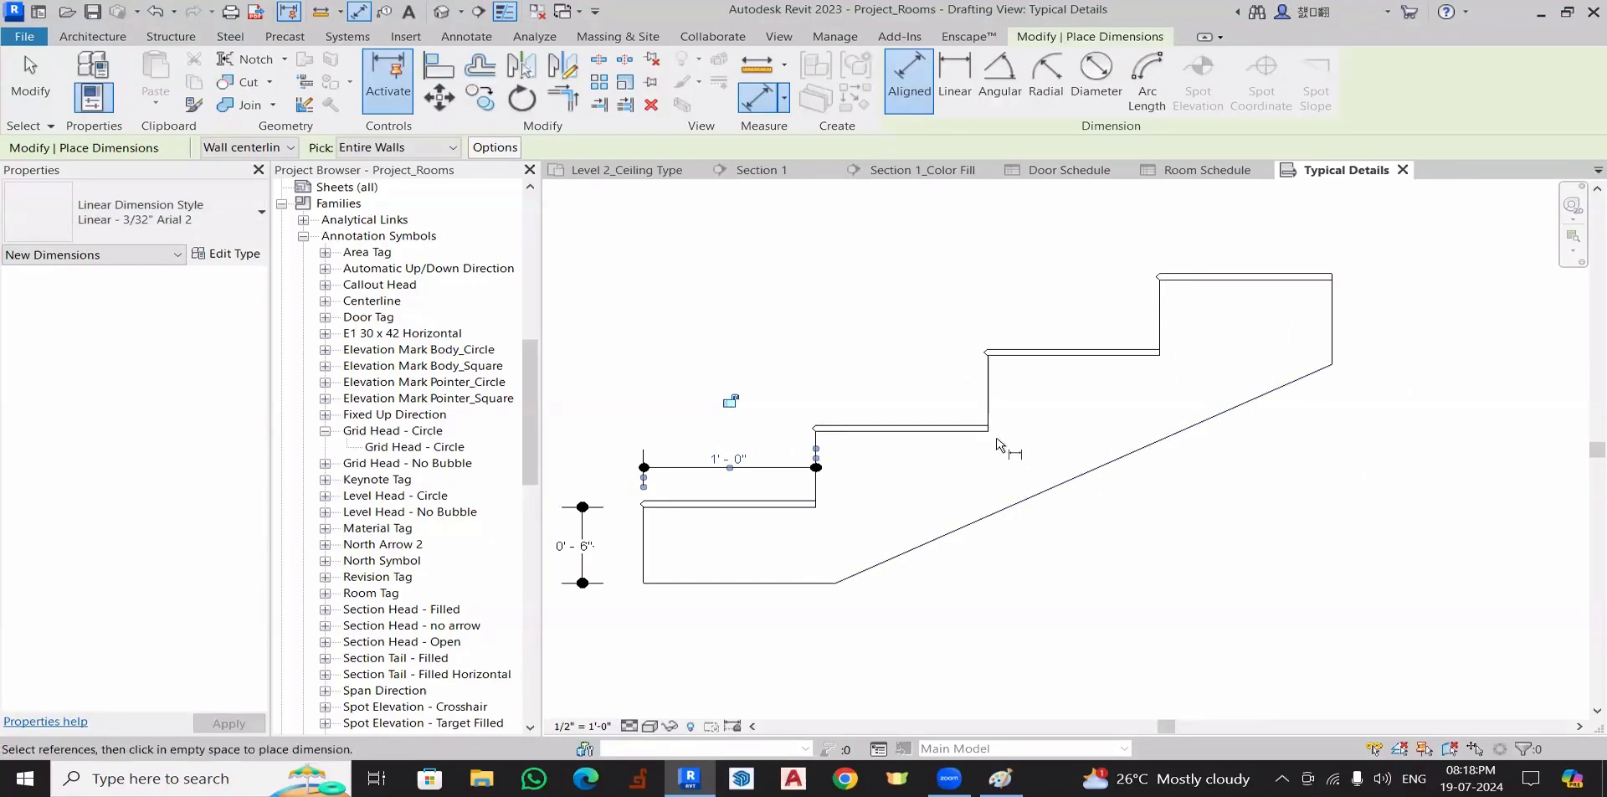
key("Escape")
key("Escape")
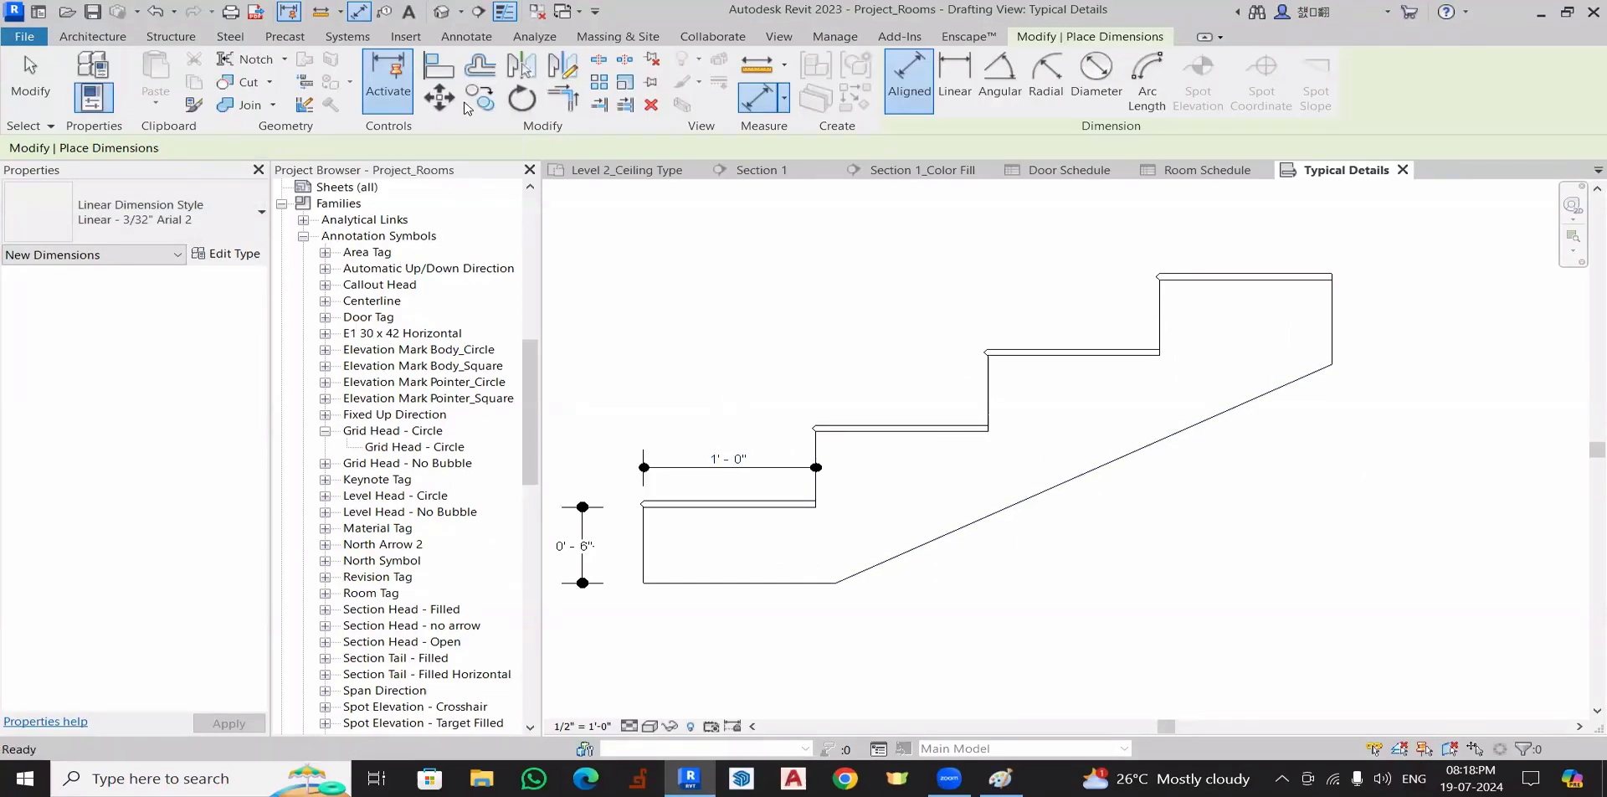
- Draw a thin detail line from the inner corner behind the second tread, perpendicular to the stair's sloping underside, using a Perpendicular snap override
left_click(487, 59)
scroll(1039, 519, "up", 2)
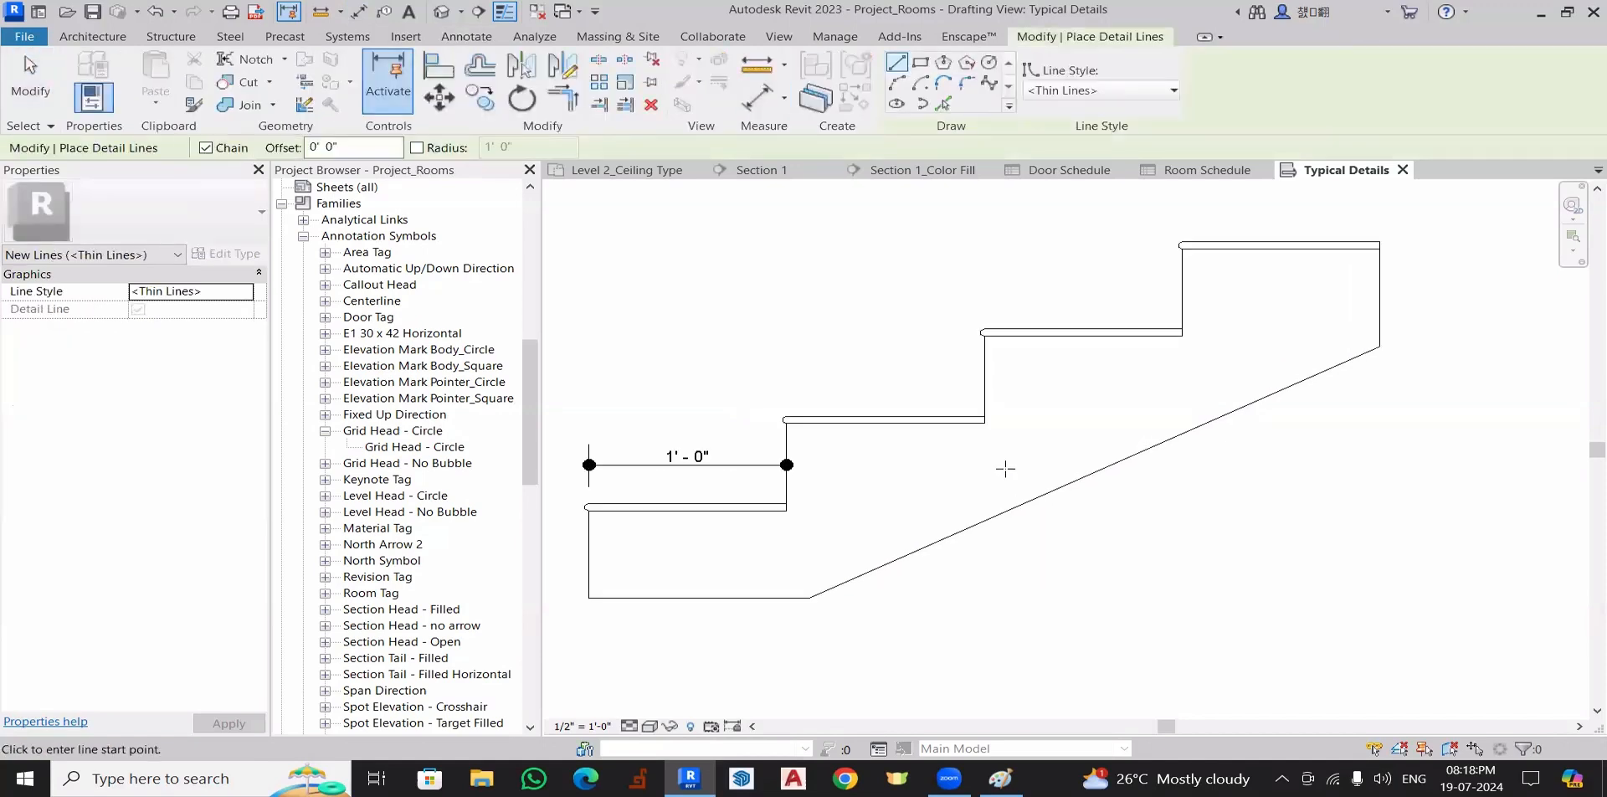
left_click(980, 412)
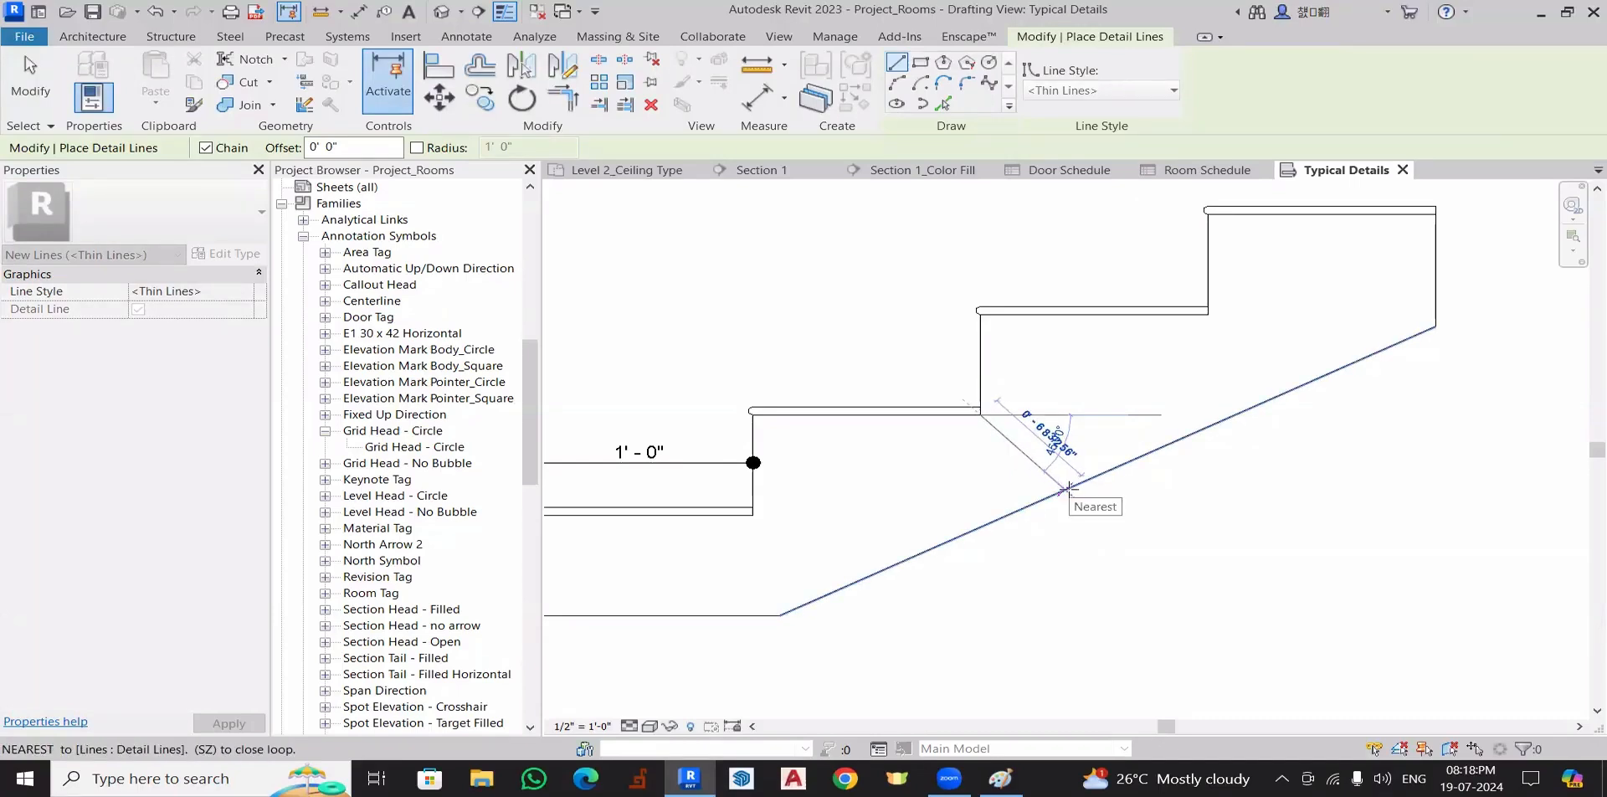
scroll(1070, 488, "up", 2)
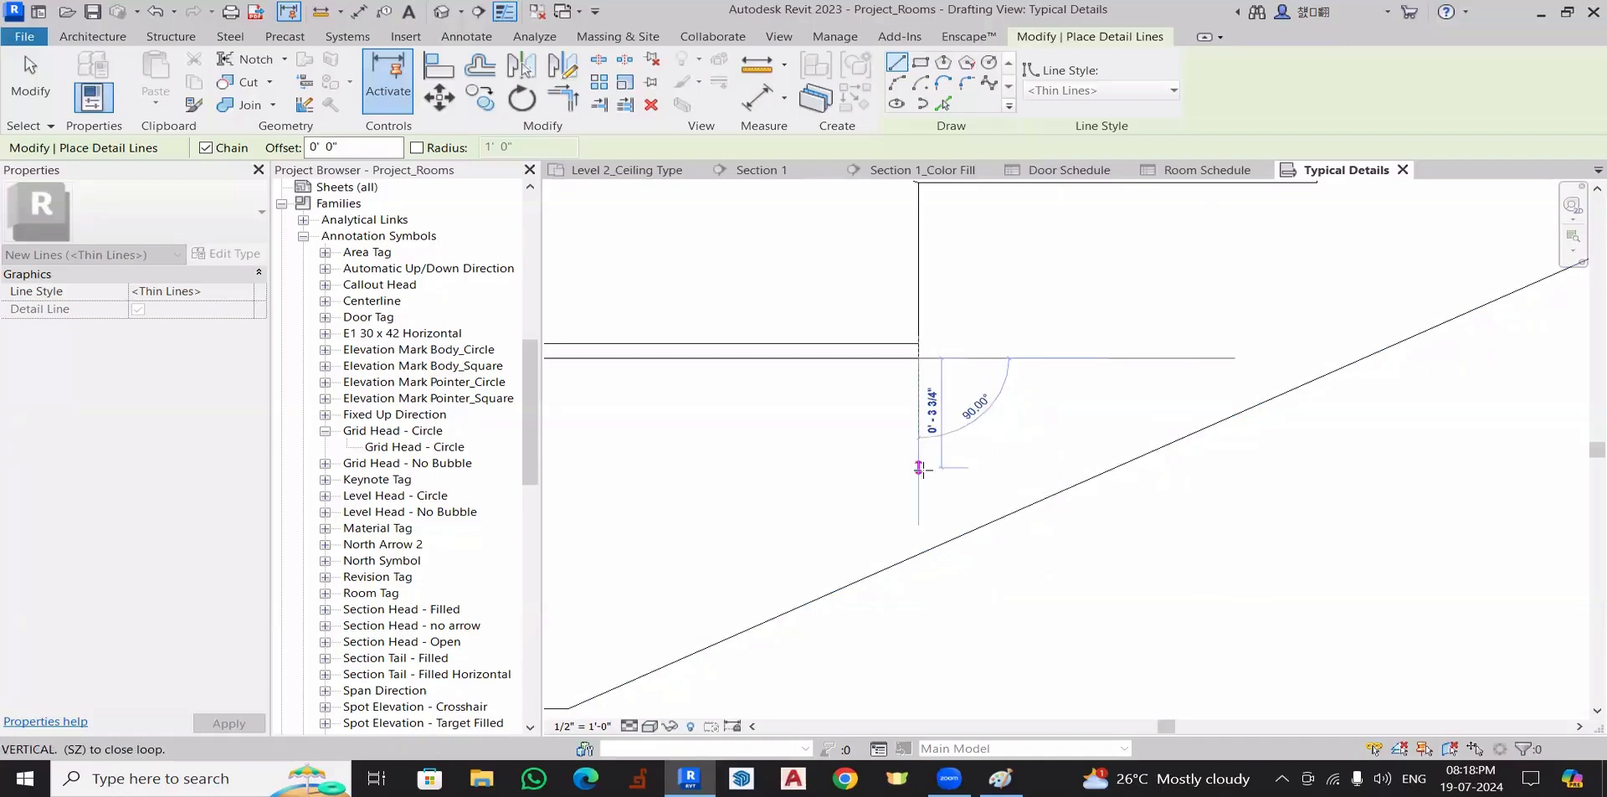
right_click(925, 475)
mouse_move(1046, 545)
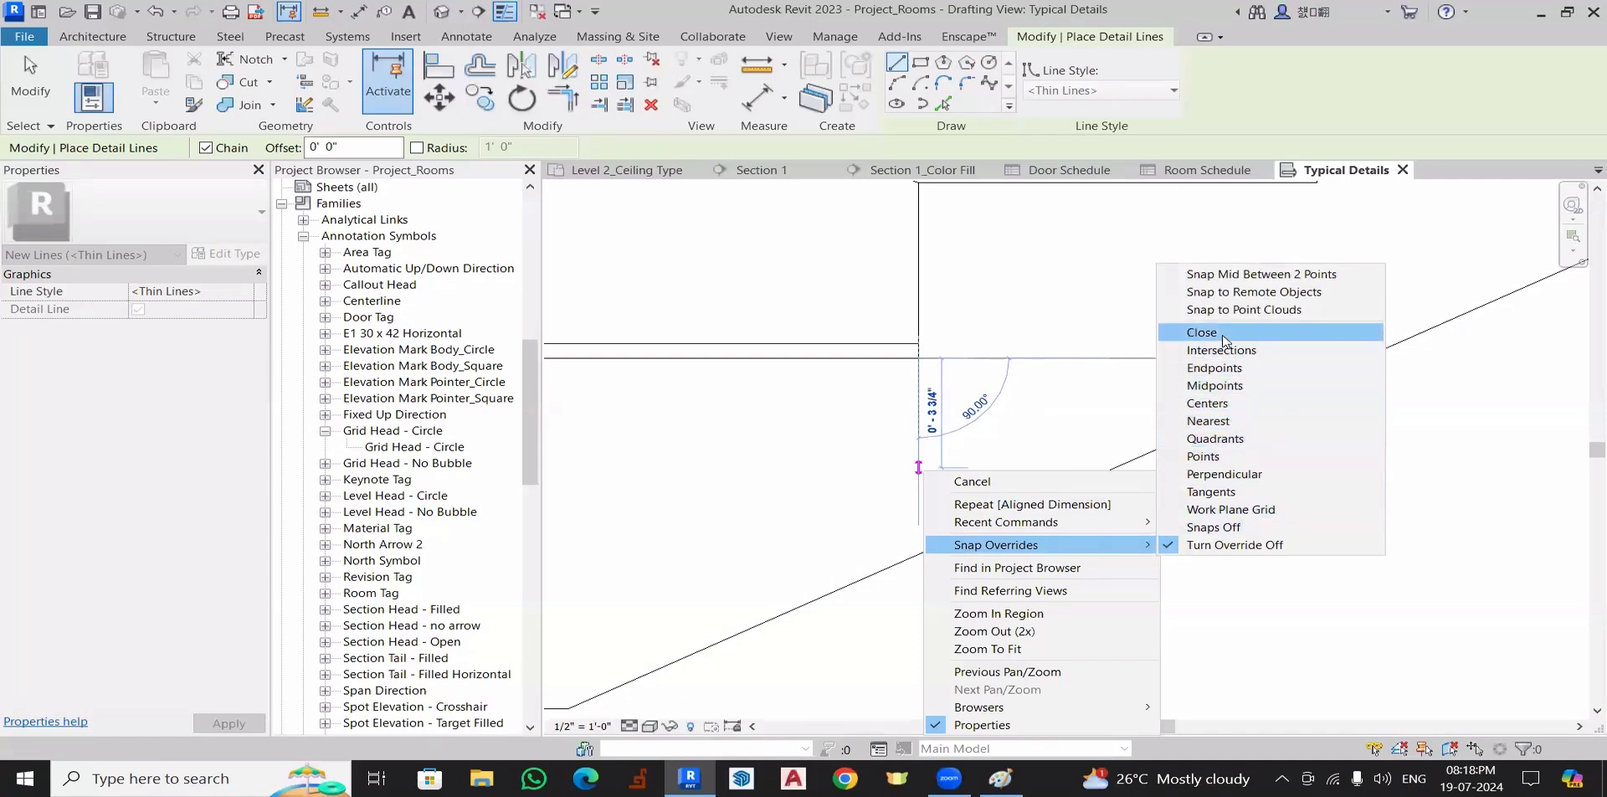
left_click(1224, 474)
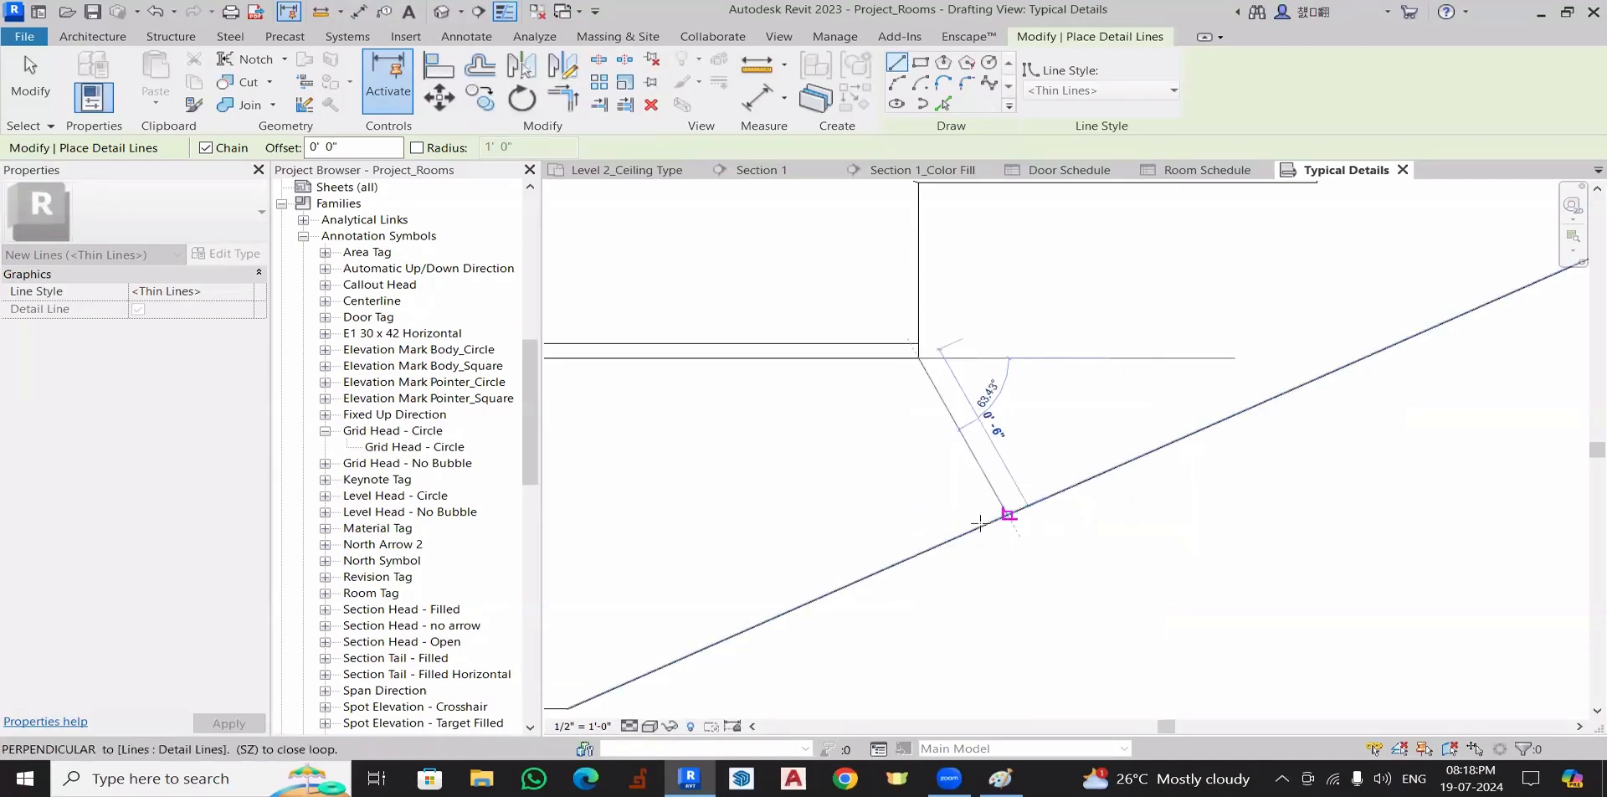
left_click(996, 521)
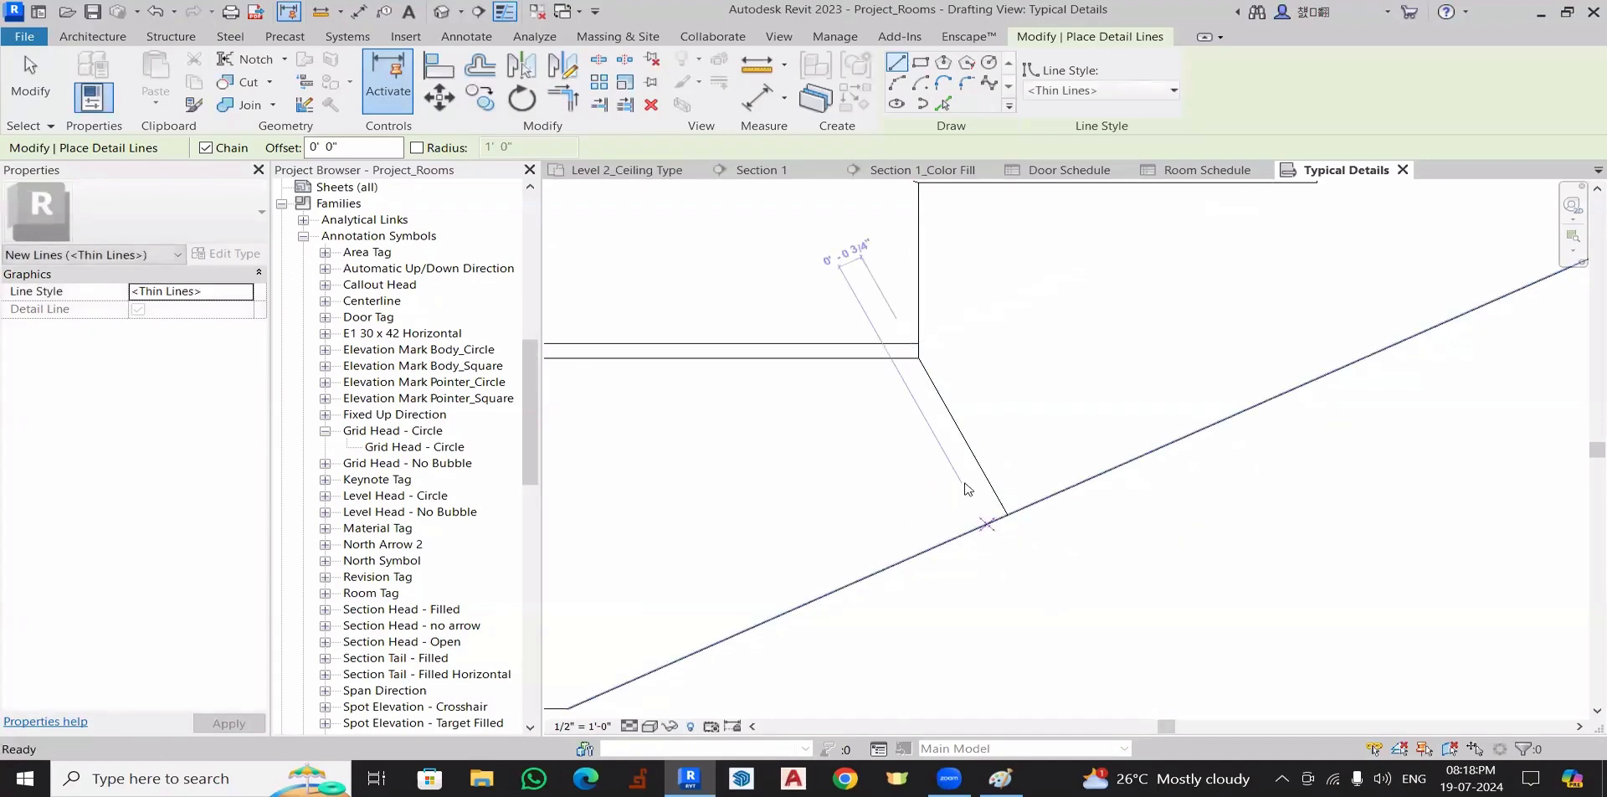
key("Escape")
key("Escape")
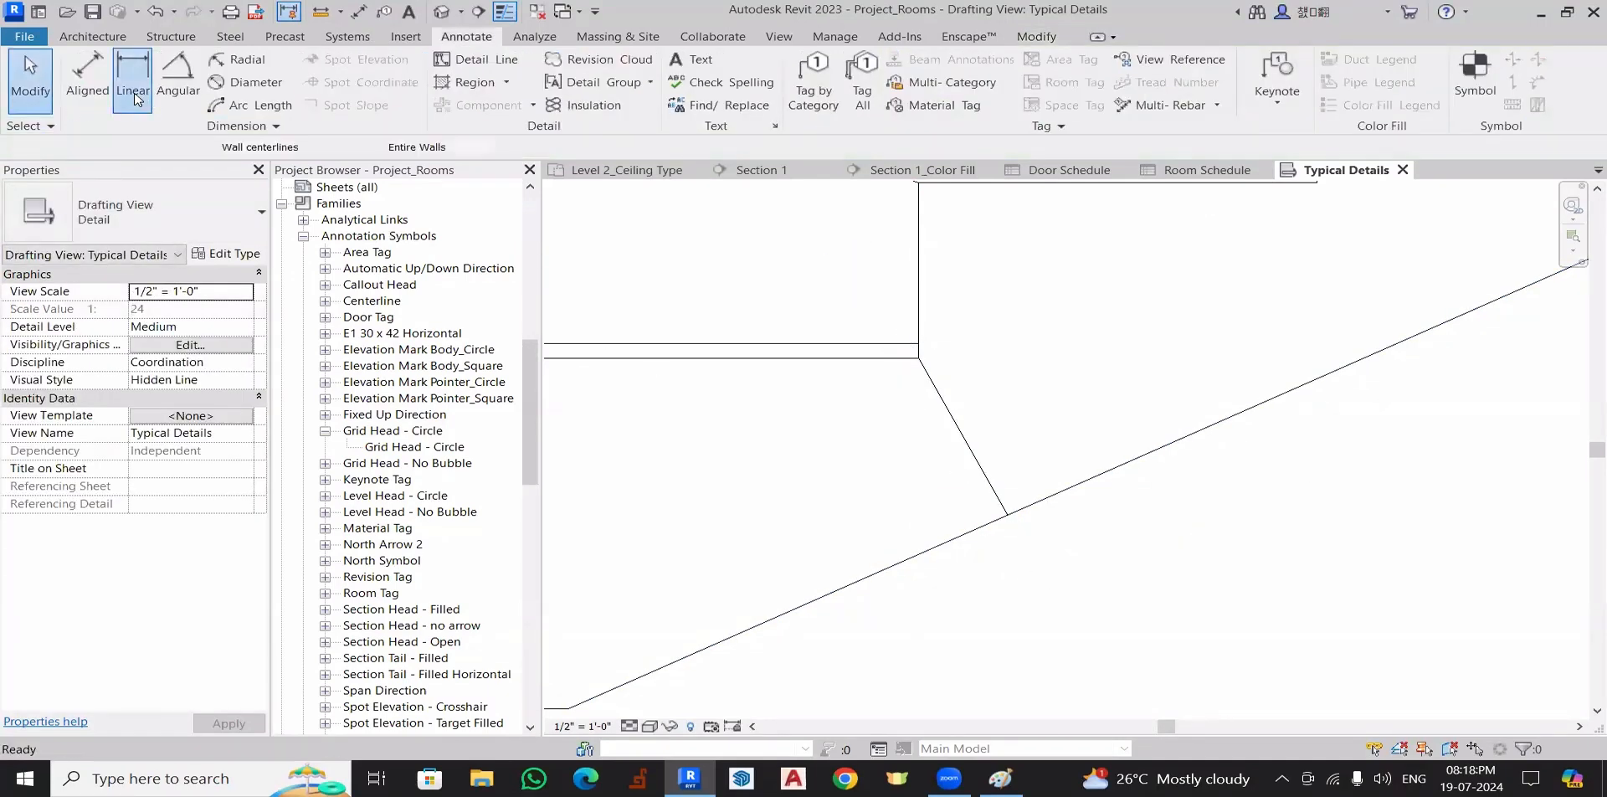
left_click(144, 94)
key("Escape")
key("Escape")
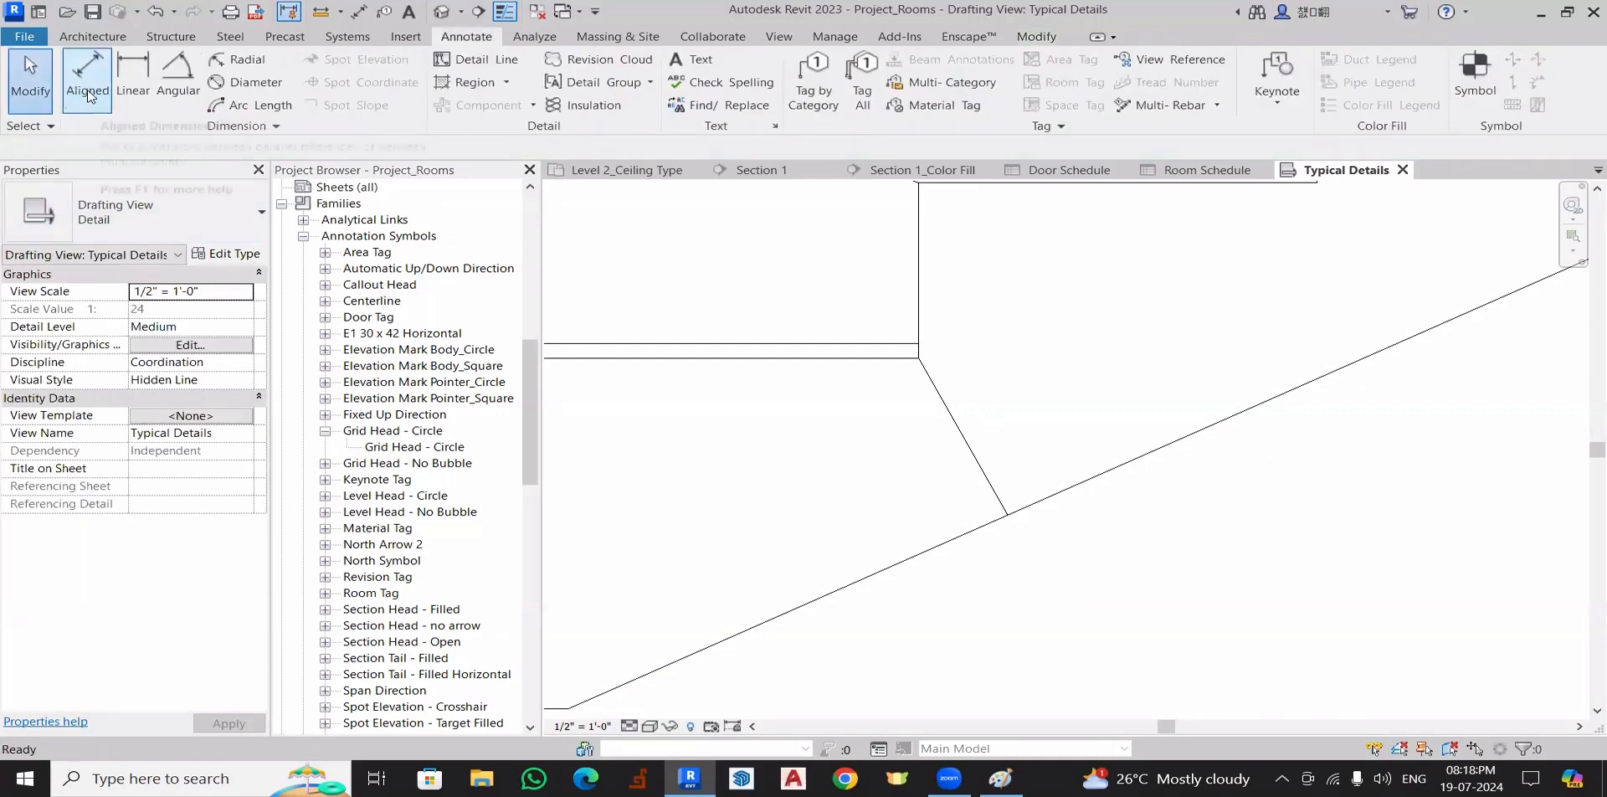
- Dimension the stair's waist thickness with an aligned dimension between the two ends of the perpendicular line, offset beside it
left_click(69, 94)
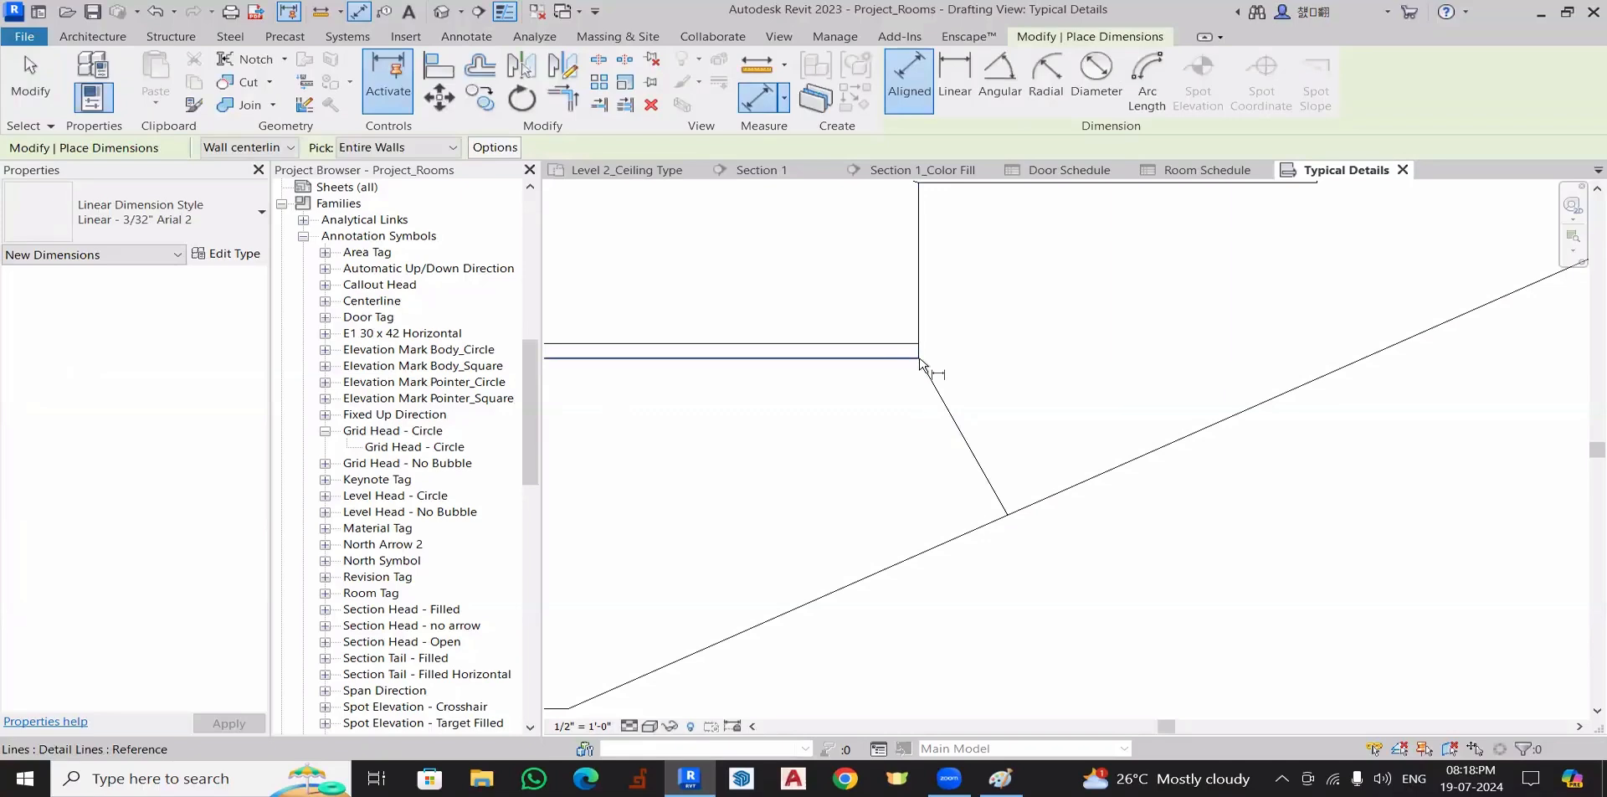
left_click(920, 359)
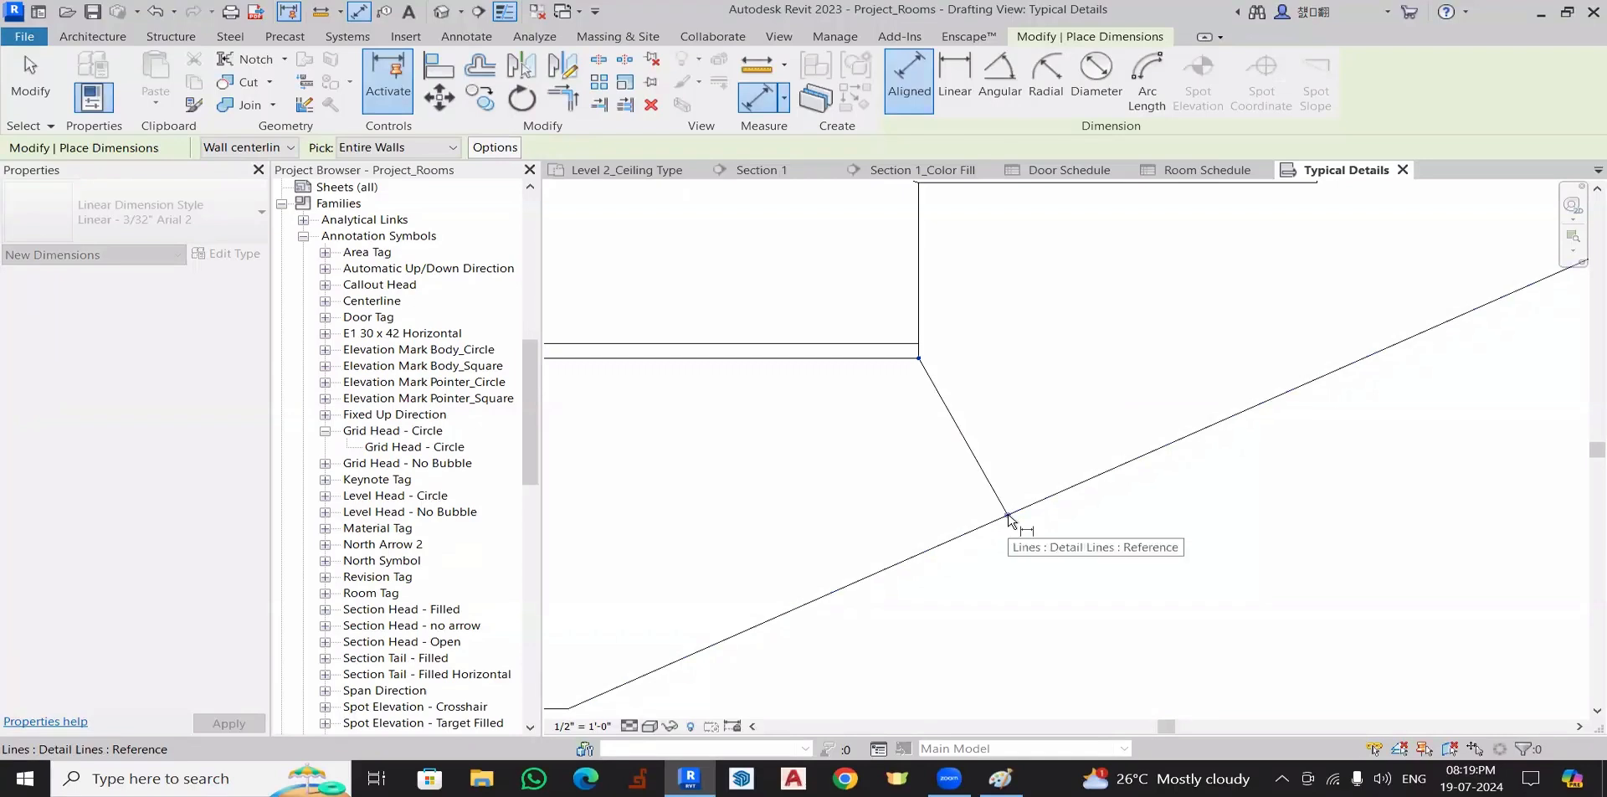
left_click(1009, 519)
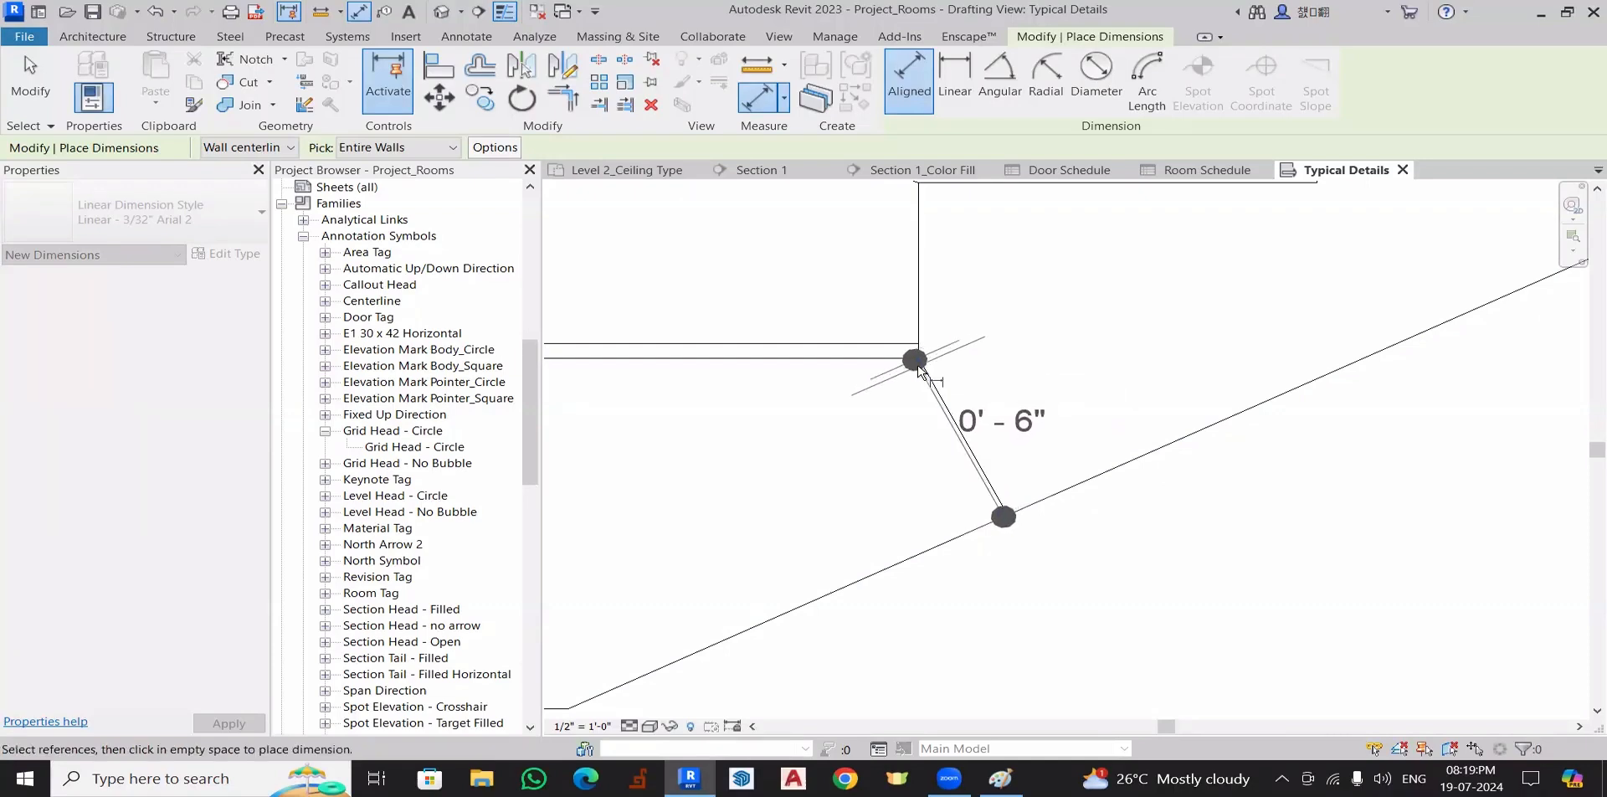
key("Escape")
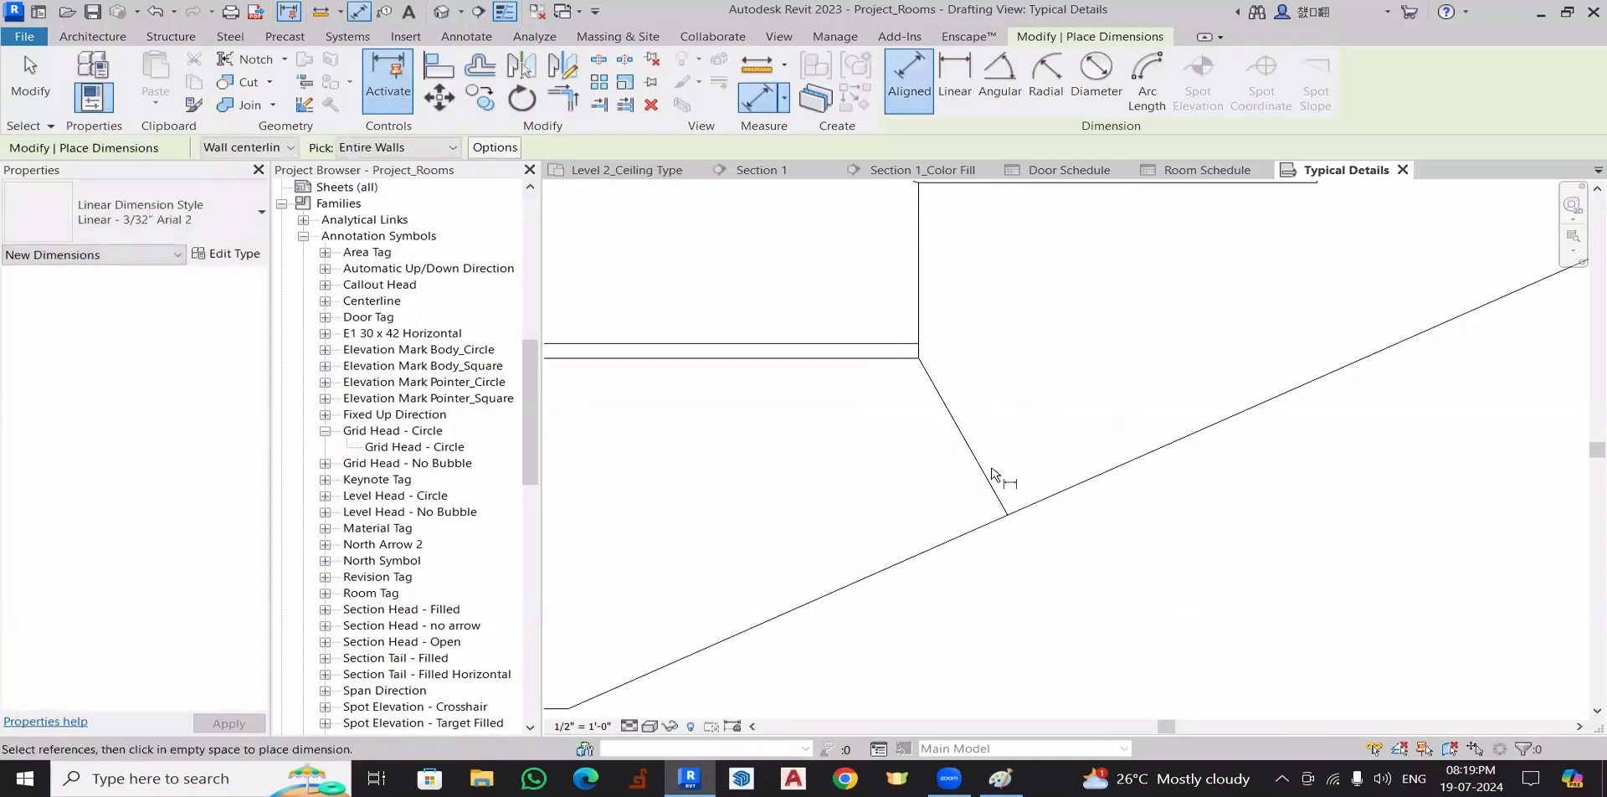
scroll(993, 474, "down", 3)
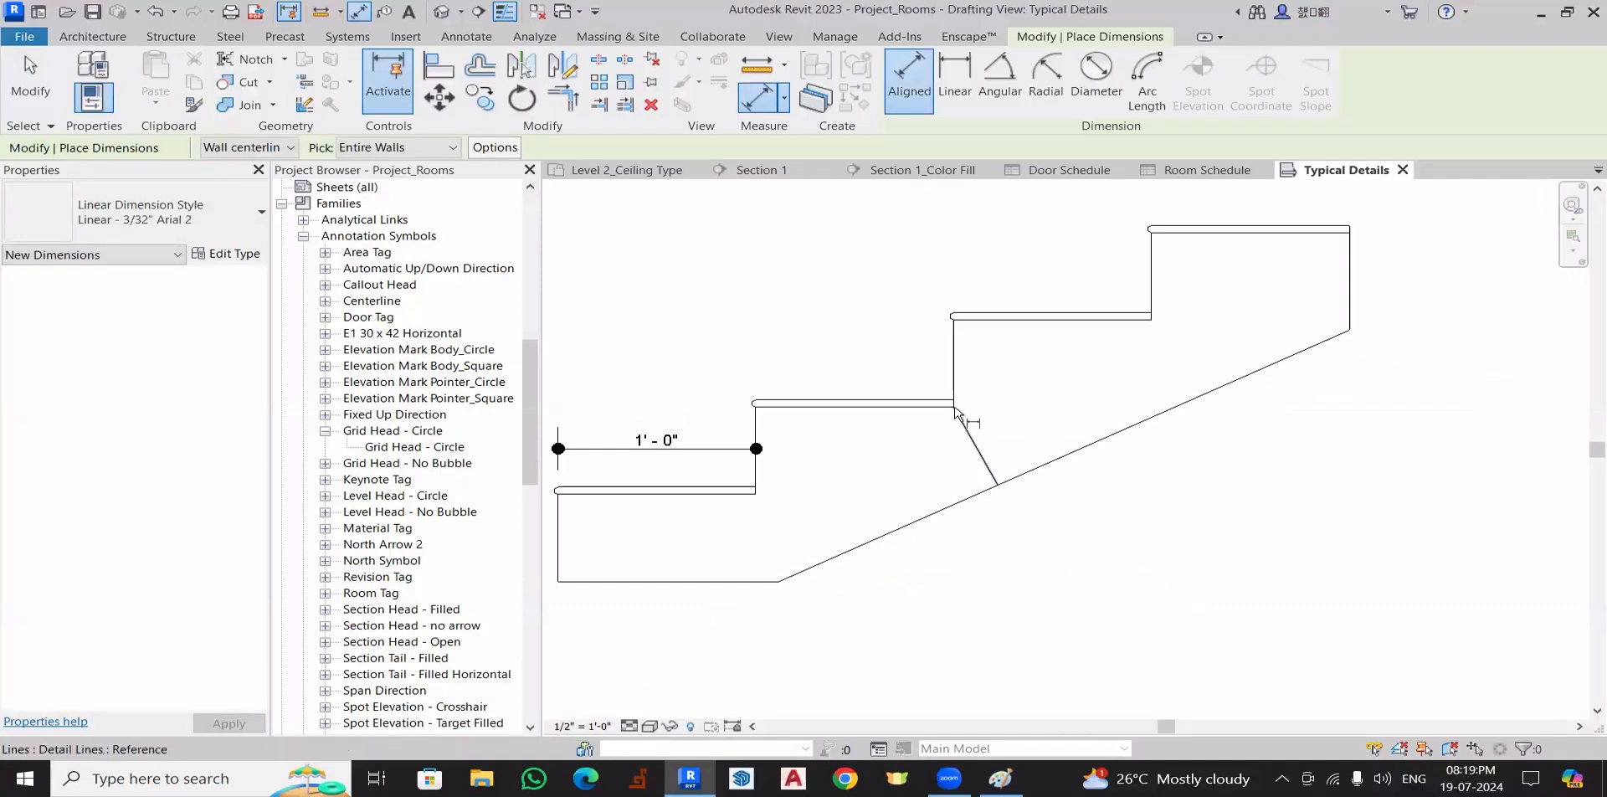
scroll(956, 411, "up", 3)
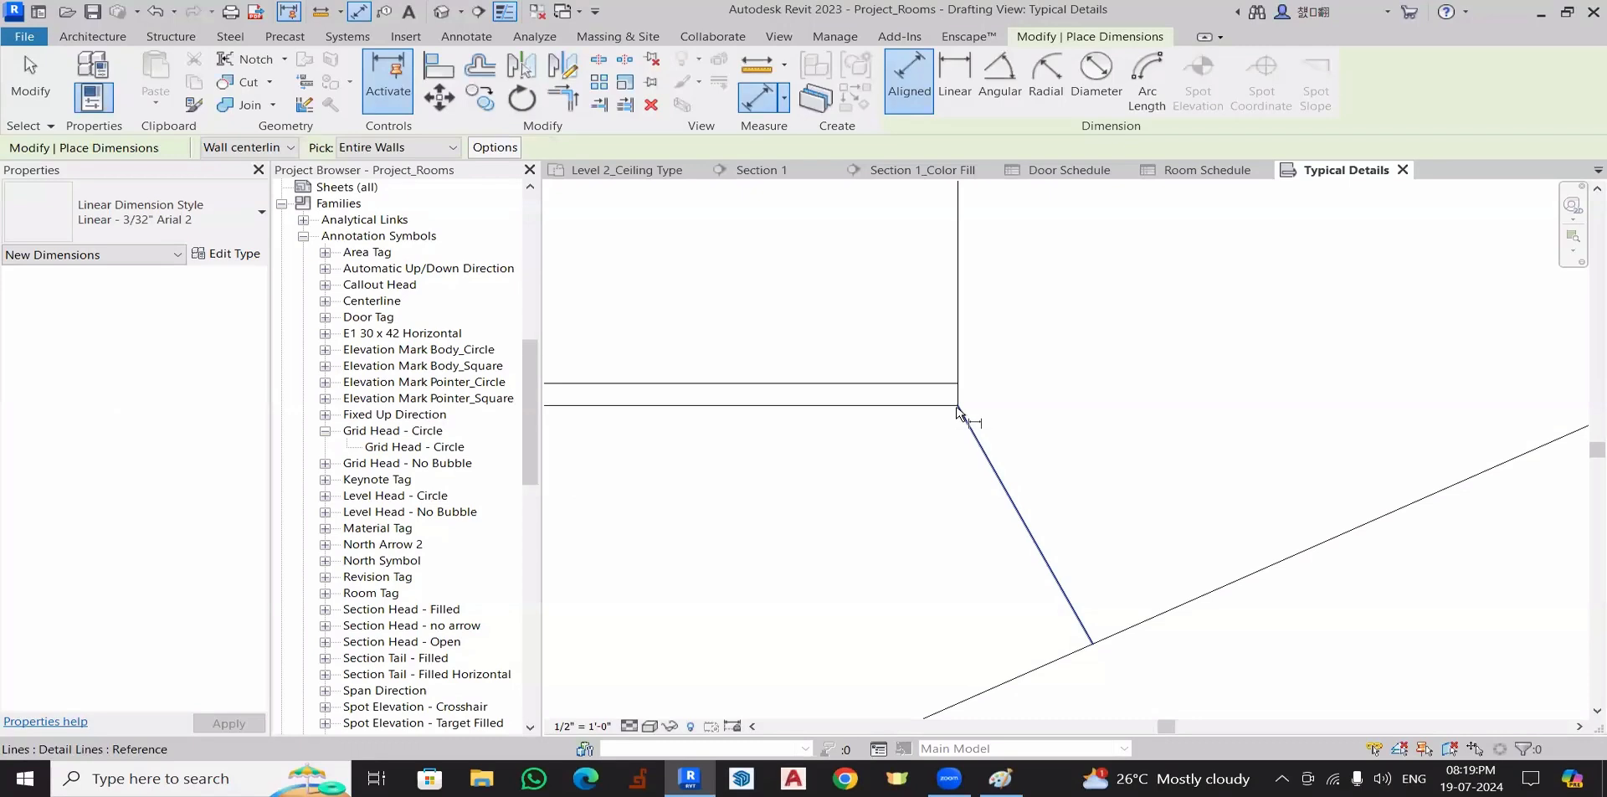
left_click(958, 408)
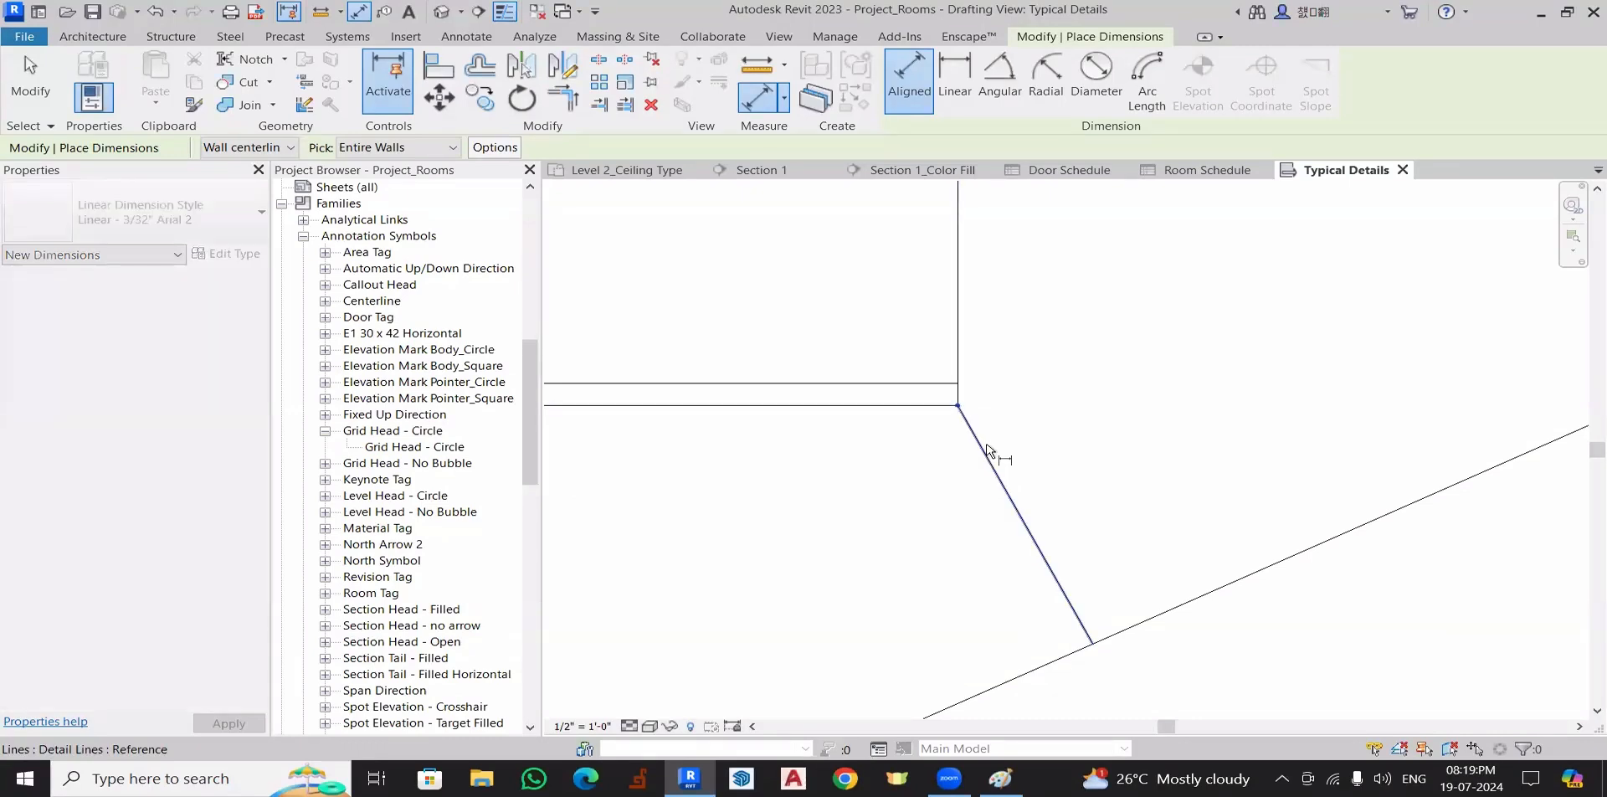
left_click(1093, 646)
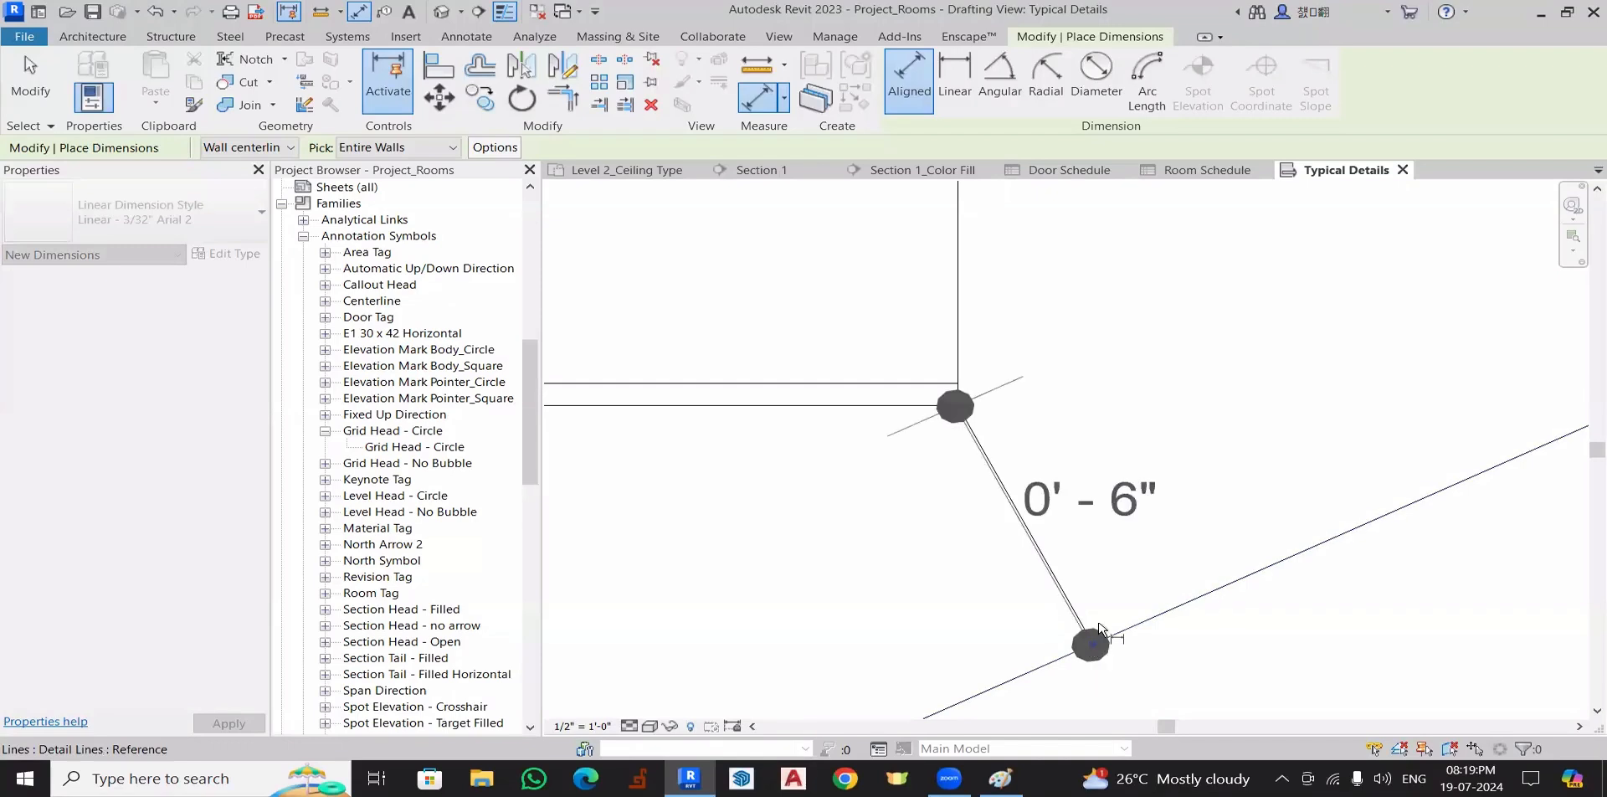
left_click(1131, 582)
key("Escape")
key("Escape")
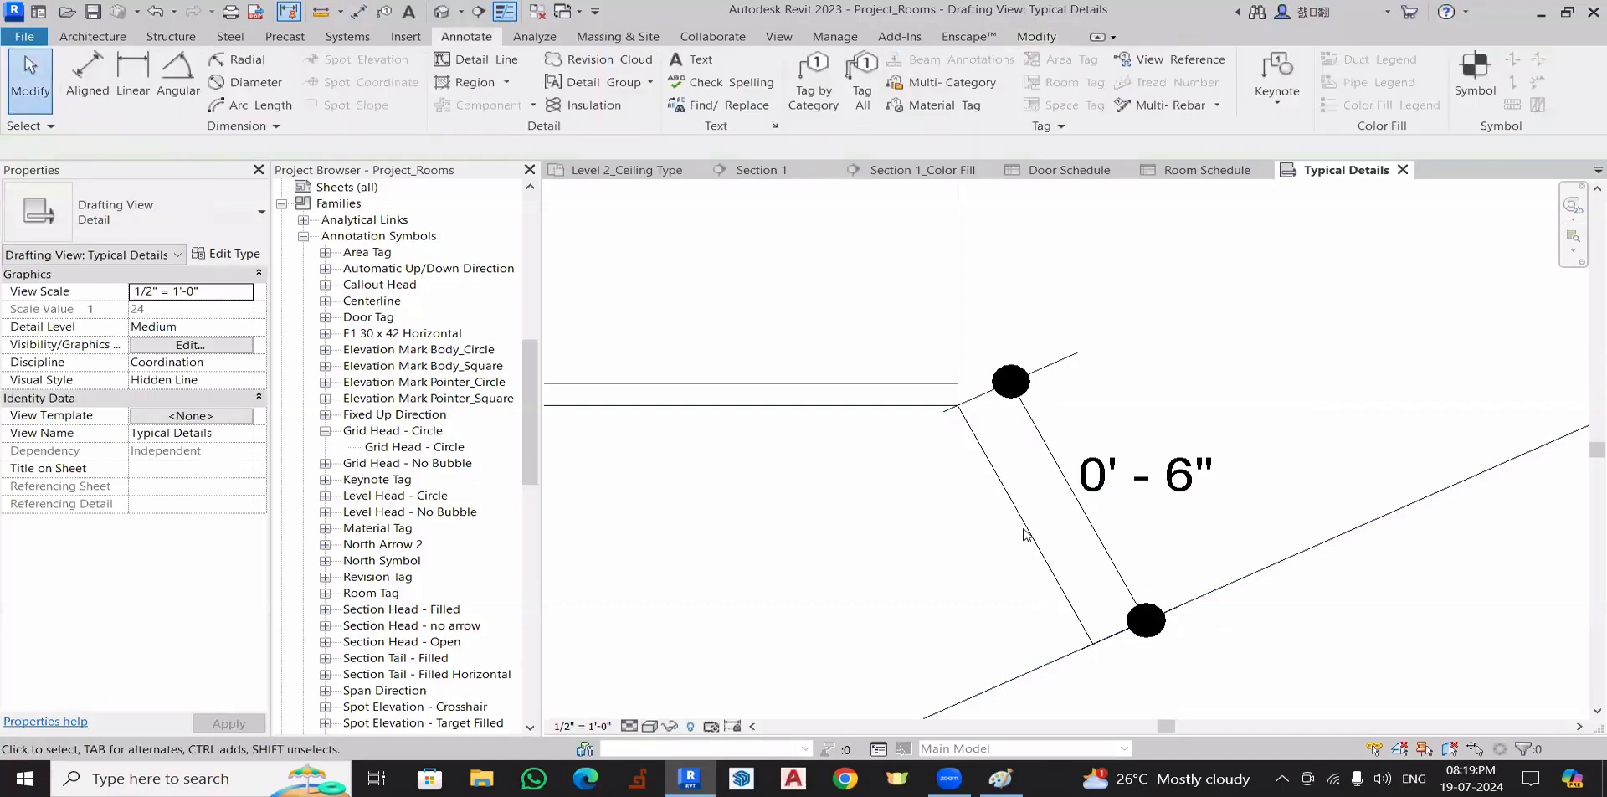
- Try deleting the perpendicular detail line at the stair's waist, and undo the deletion
left_click(1021, 534)
key("Delete")
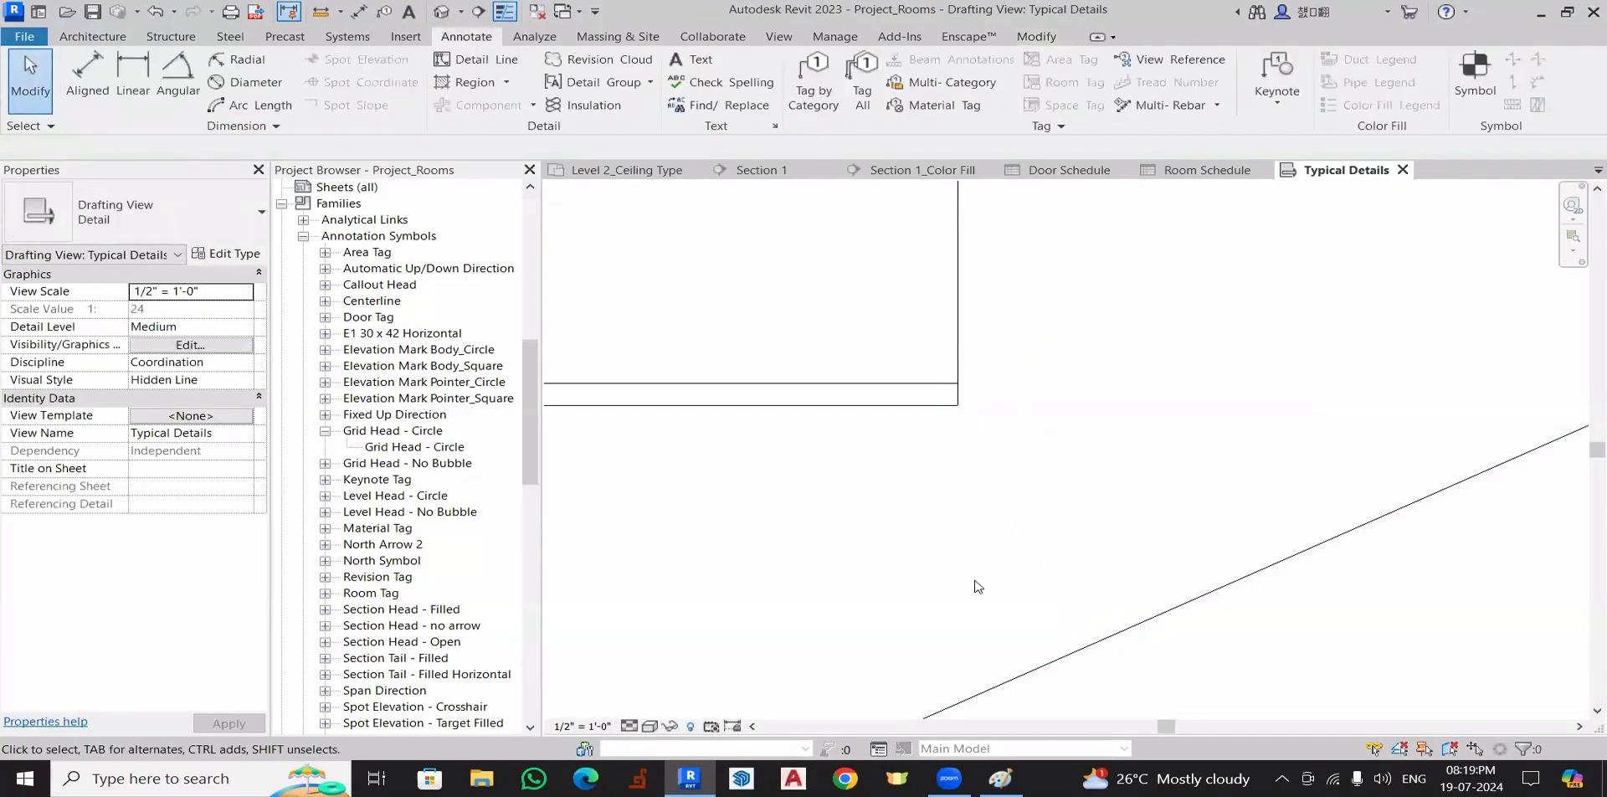
key("ctrl+z")
scroll(979, 551, "down", 4)
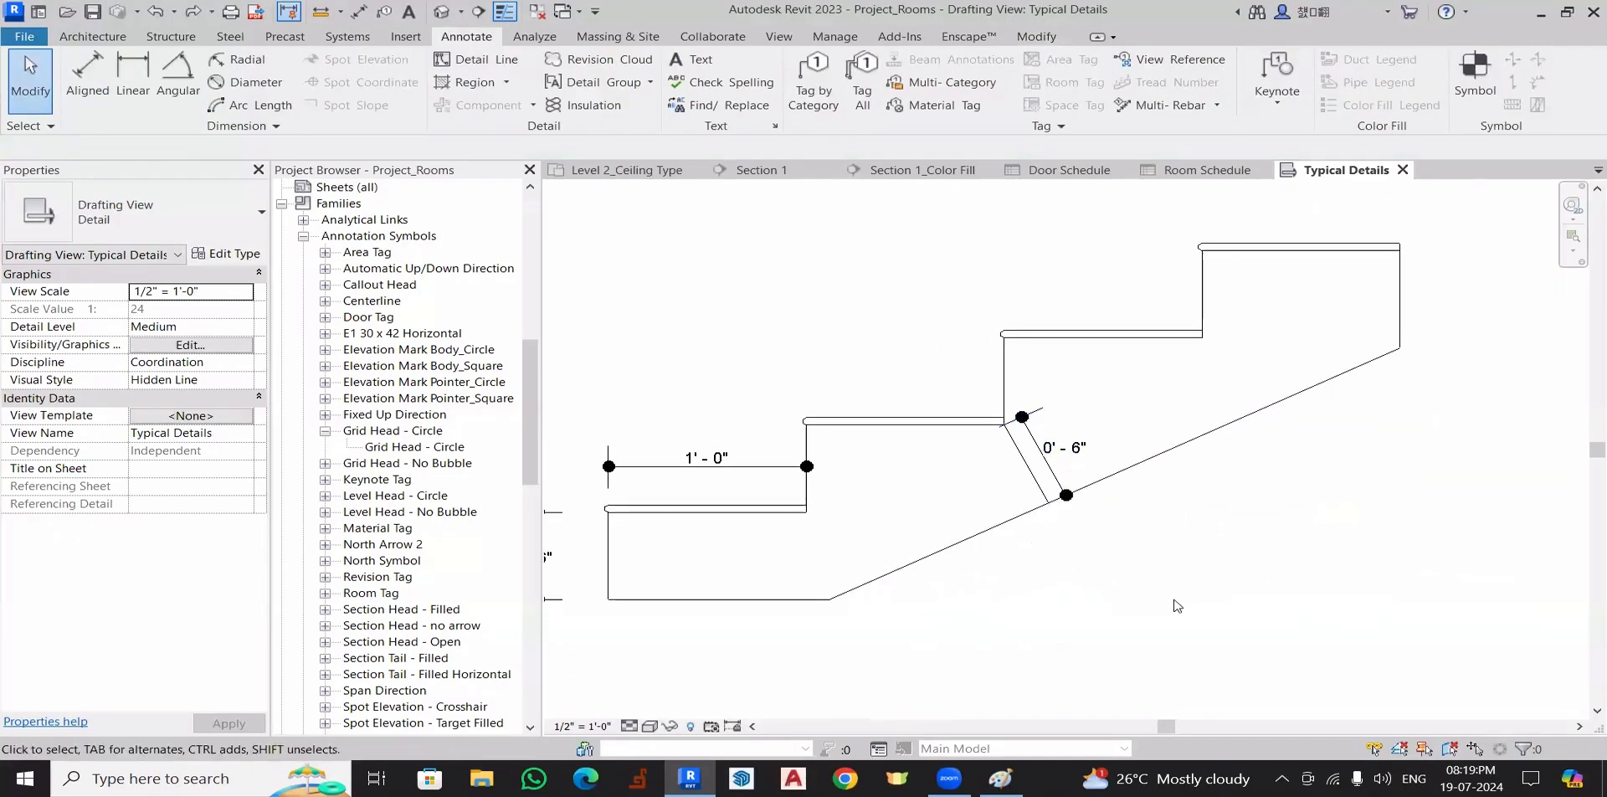
- Draw a horizontal thin detail line about 3' long in the empty area to the right of the stair detail
scroll(997, 494, "down", 5)
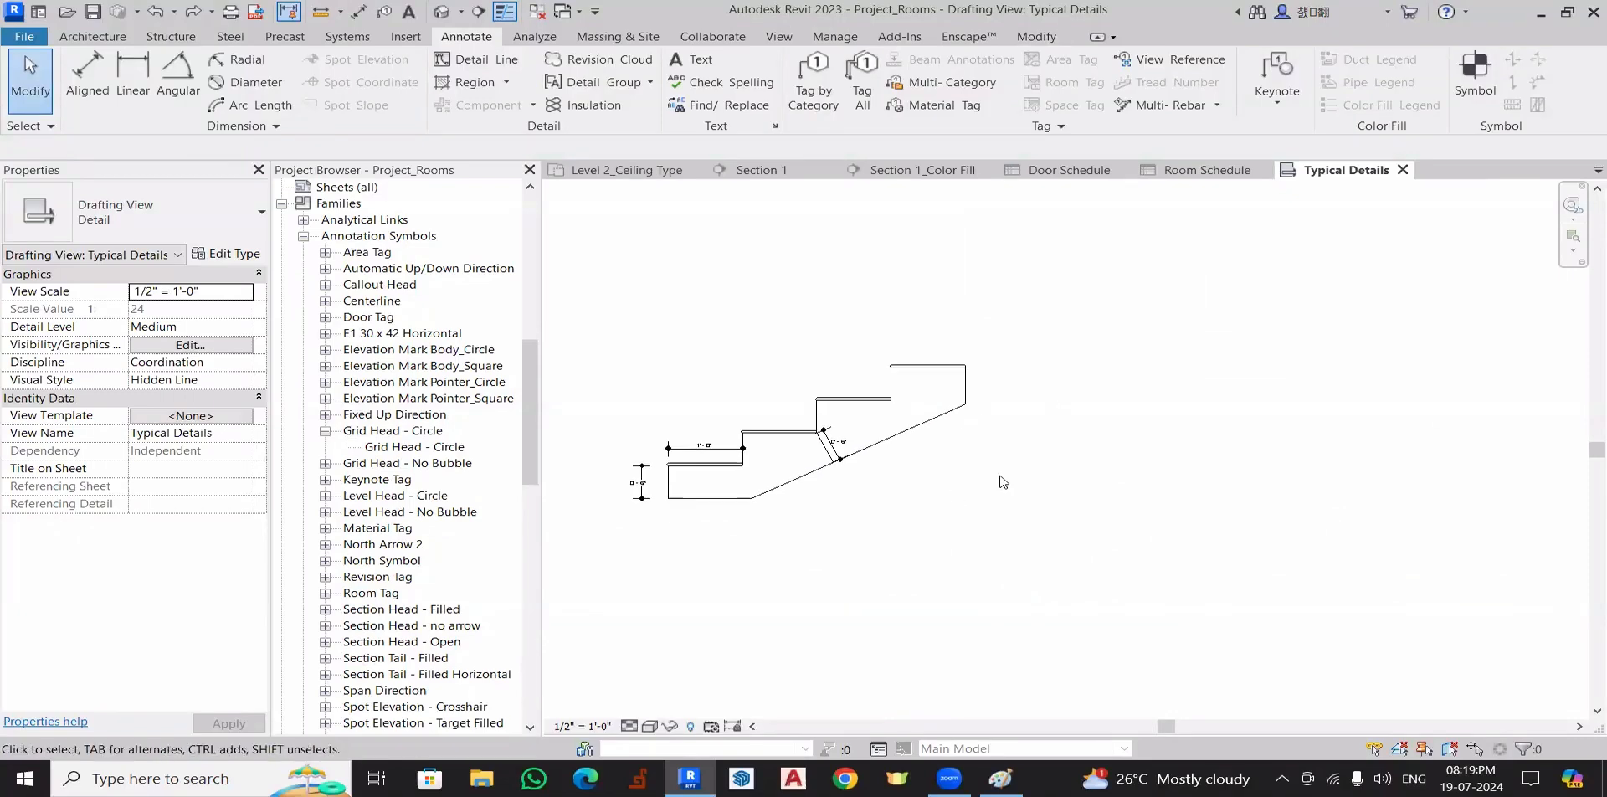
middle_click_drag(1003, 483, 971, 521)
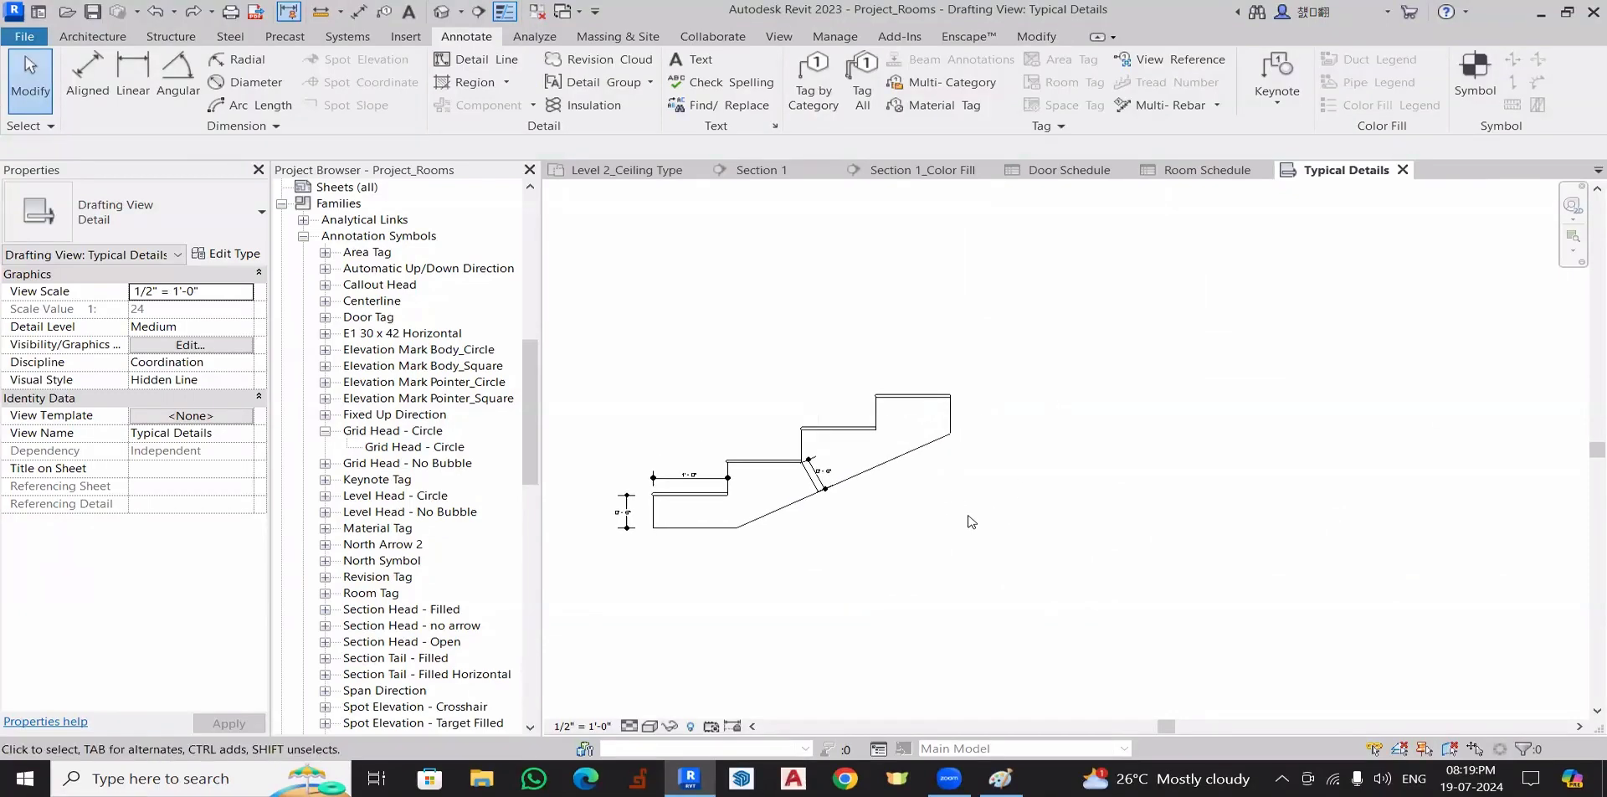
left_click(92, 36)
left_click(470, 42)
key("d")
key("l")
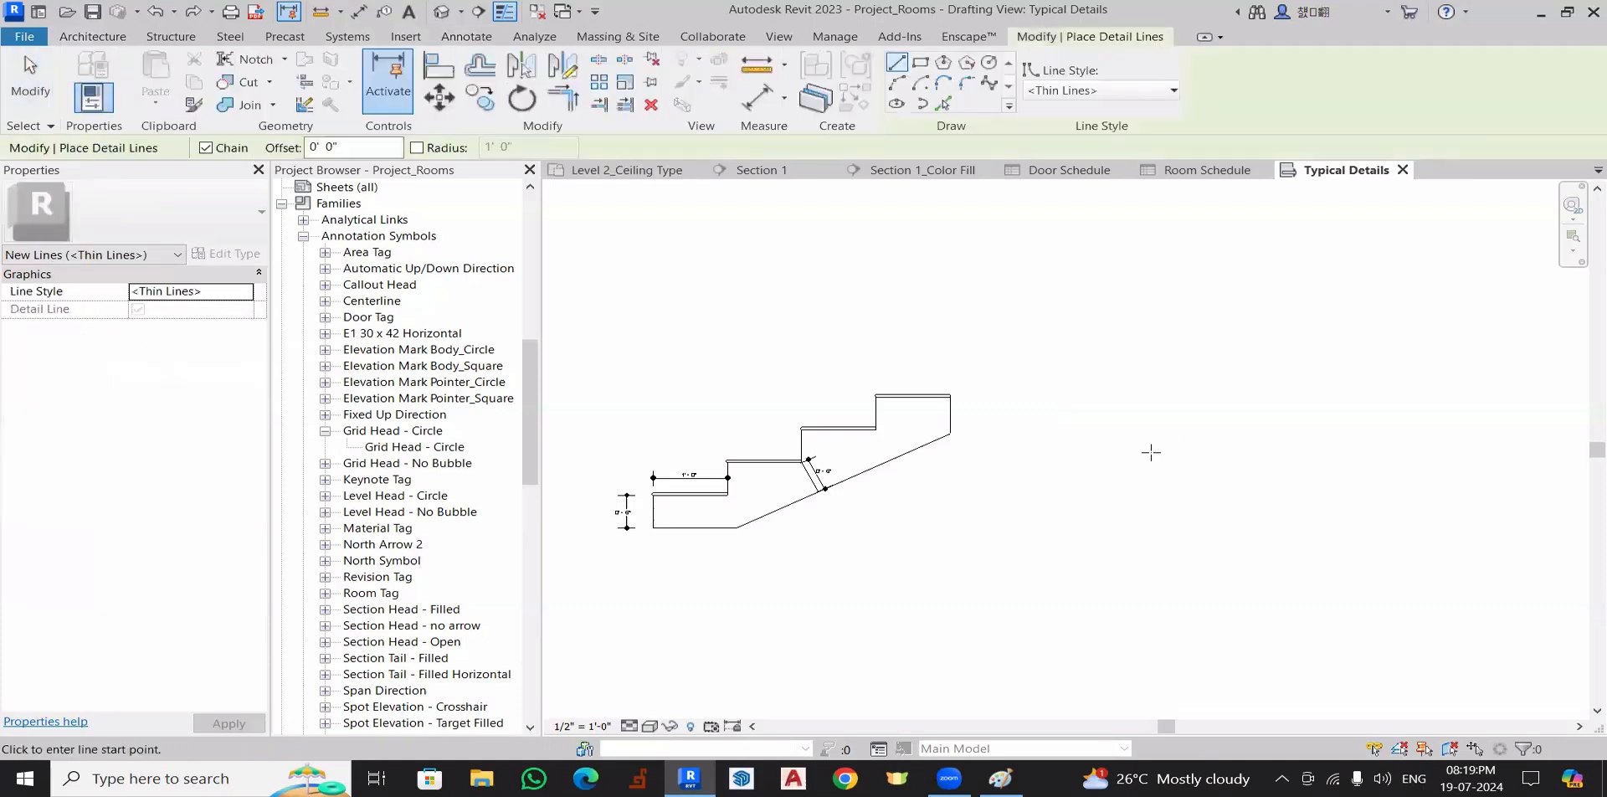
middle_click_drag(1148, 452, 844, 412)
scroll(1025, 394, "down", 1)
left_click(1026, 395)
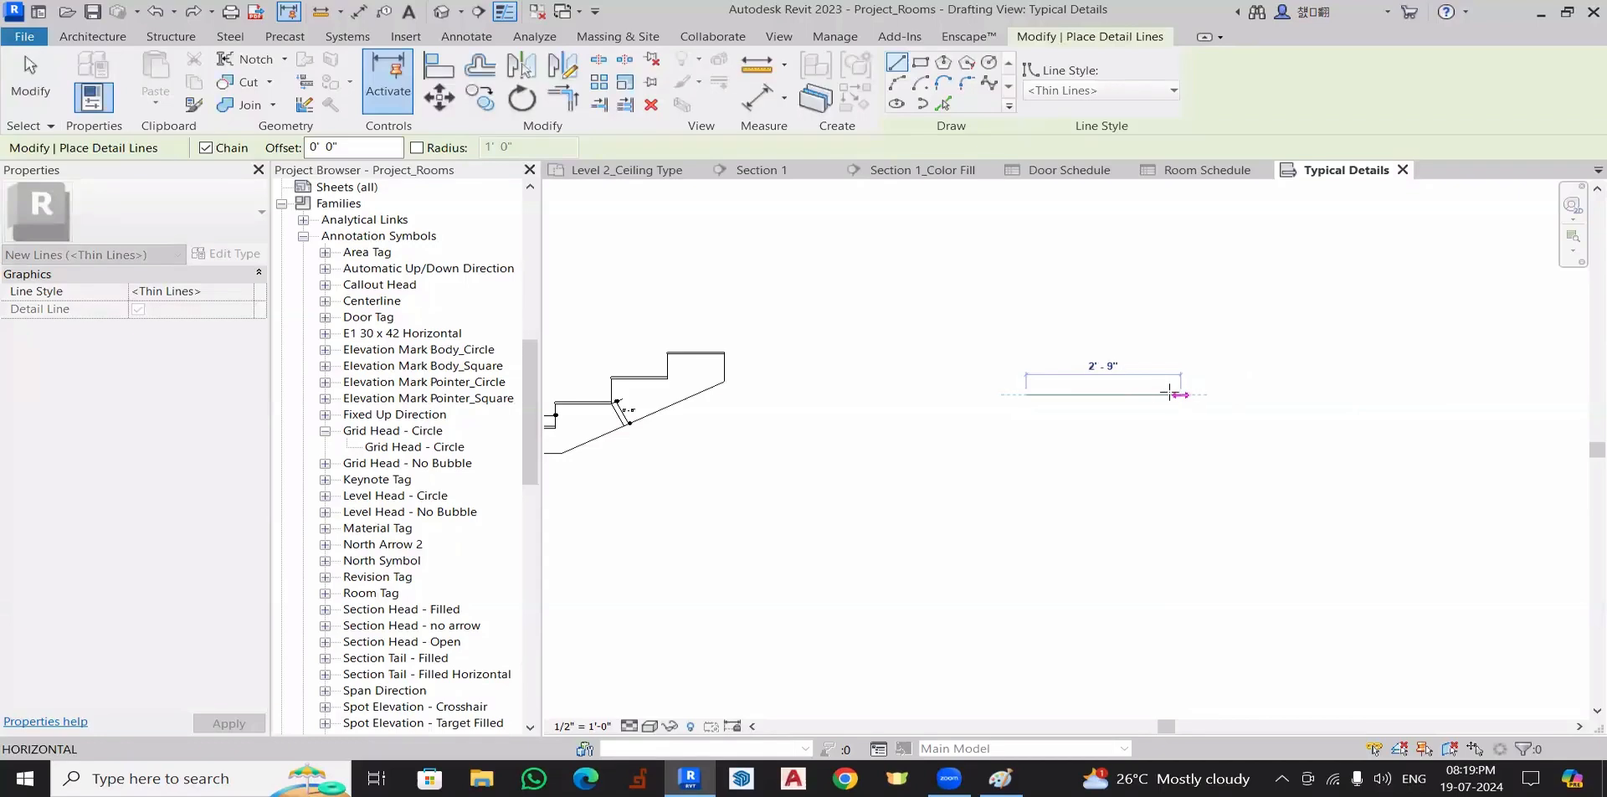
left_click(1204, 395)
key("Escape")
key("Escape")
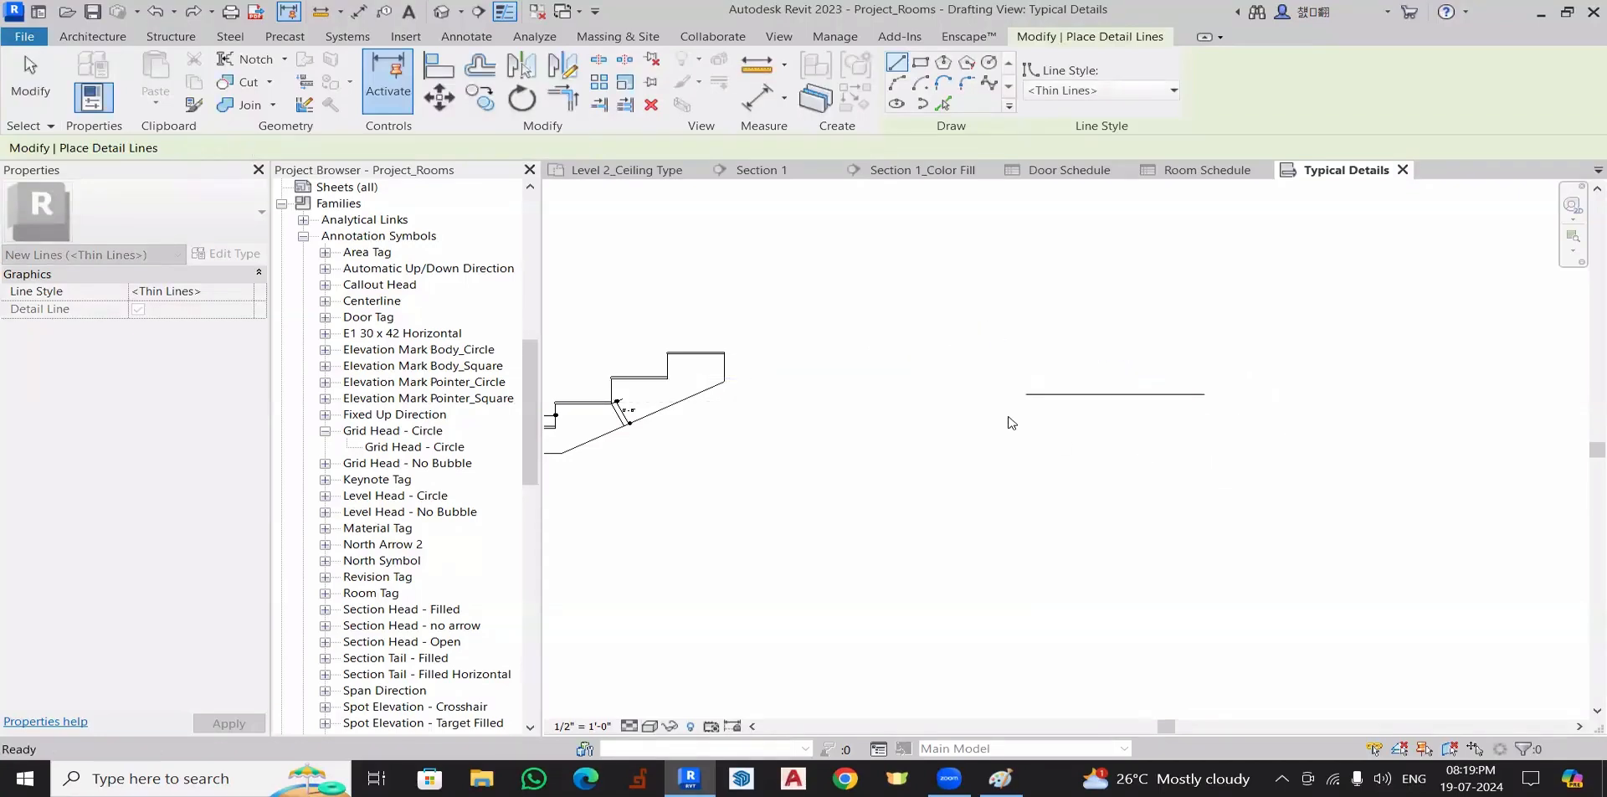
- Offset a copy of the new horizontal line 4" below it
left_click(1036, 36)
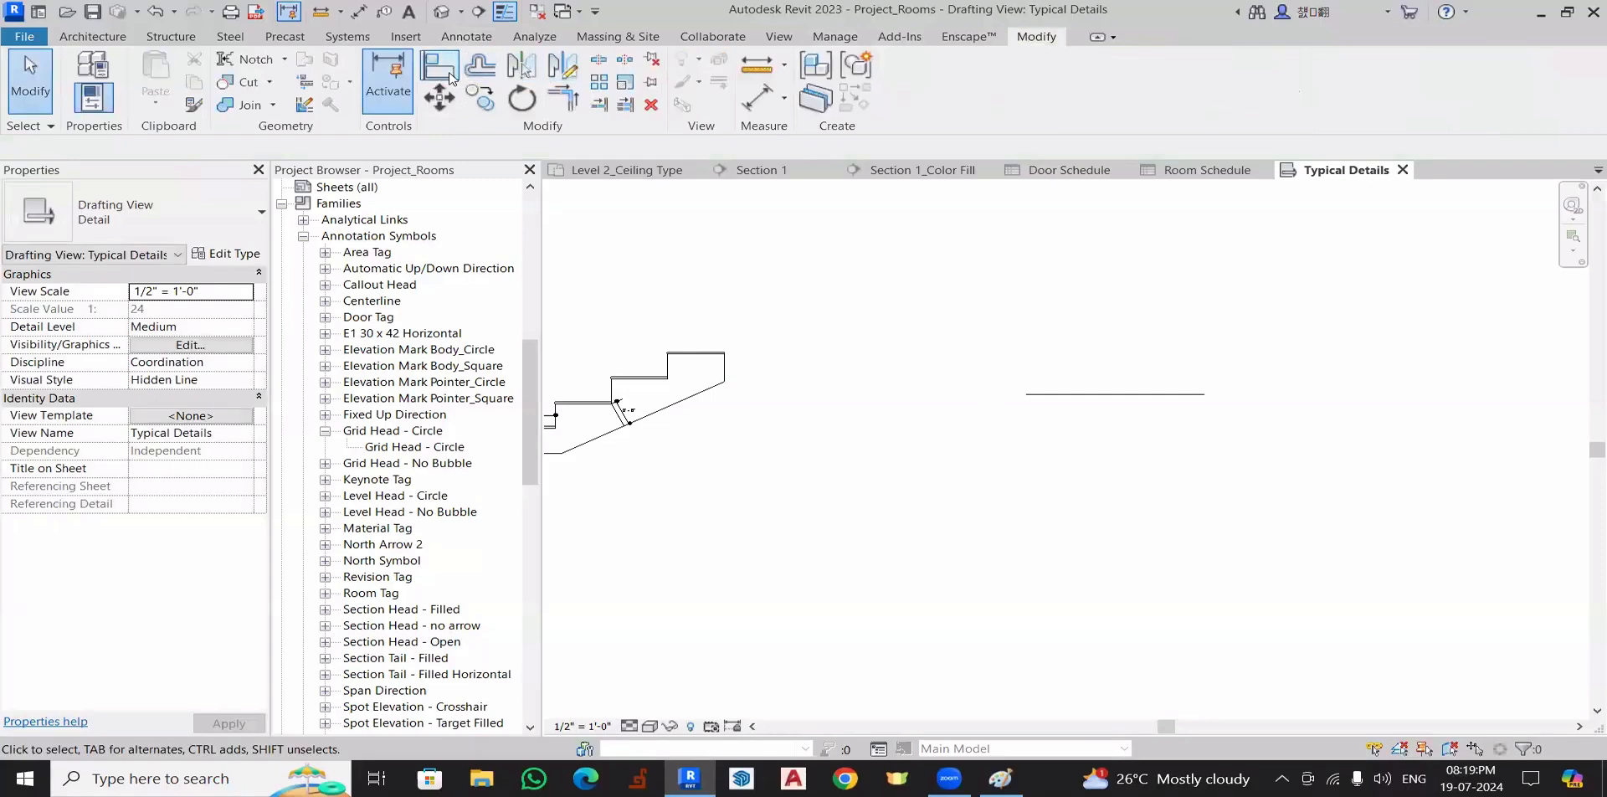
left_click(480, 65)
left_click(305, 147)
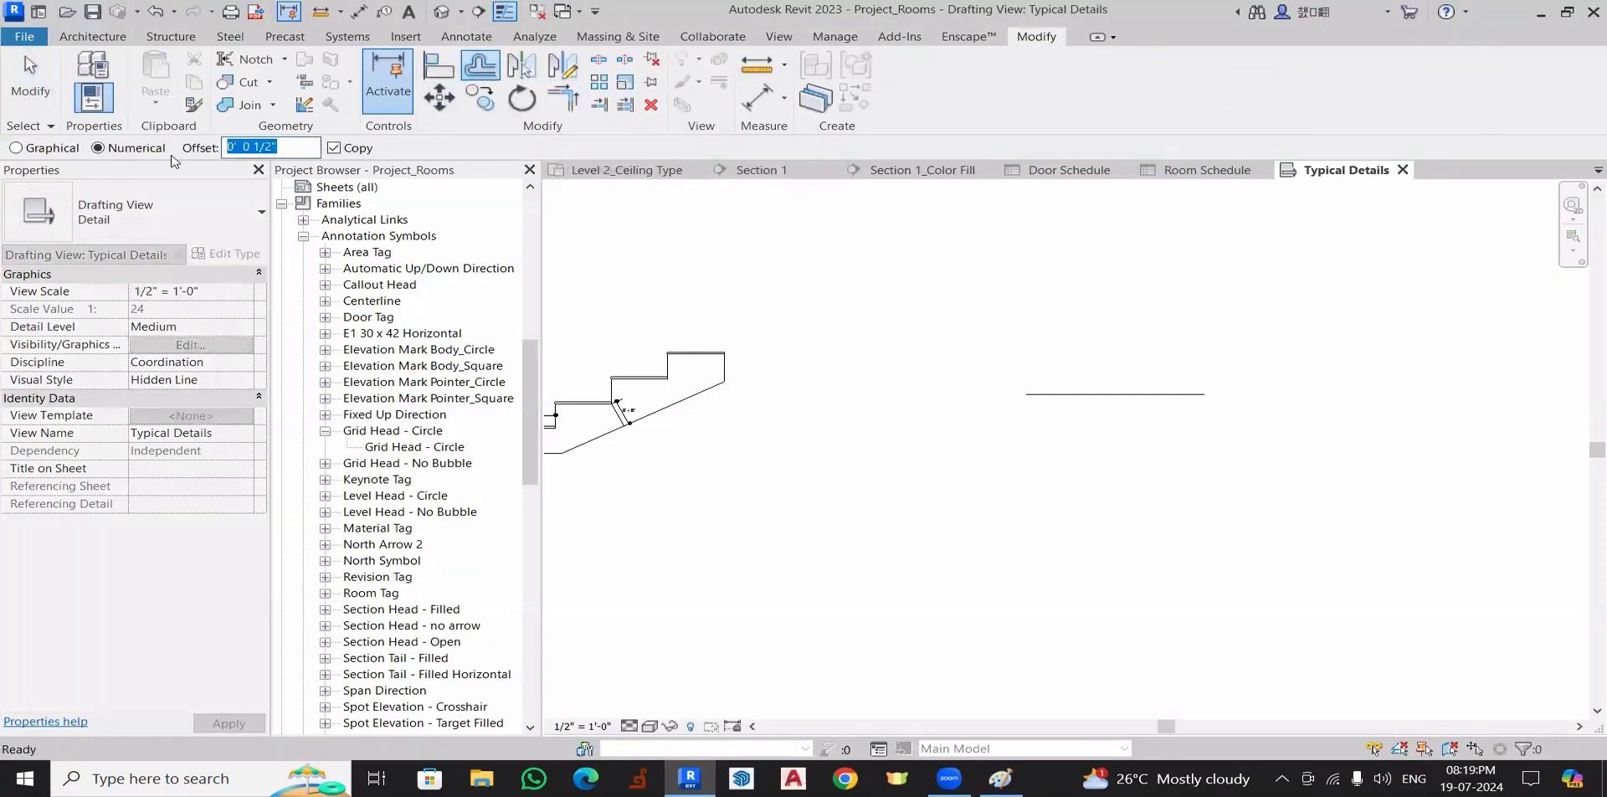
type("4")
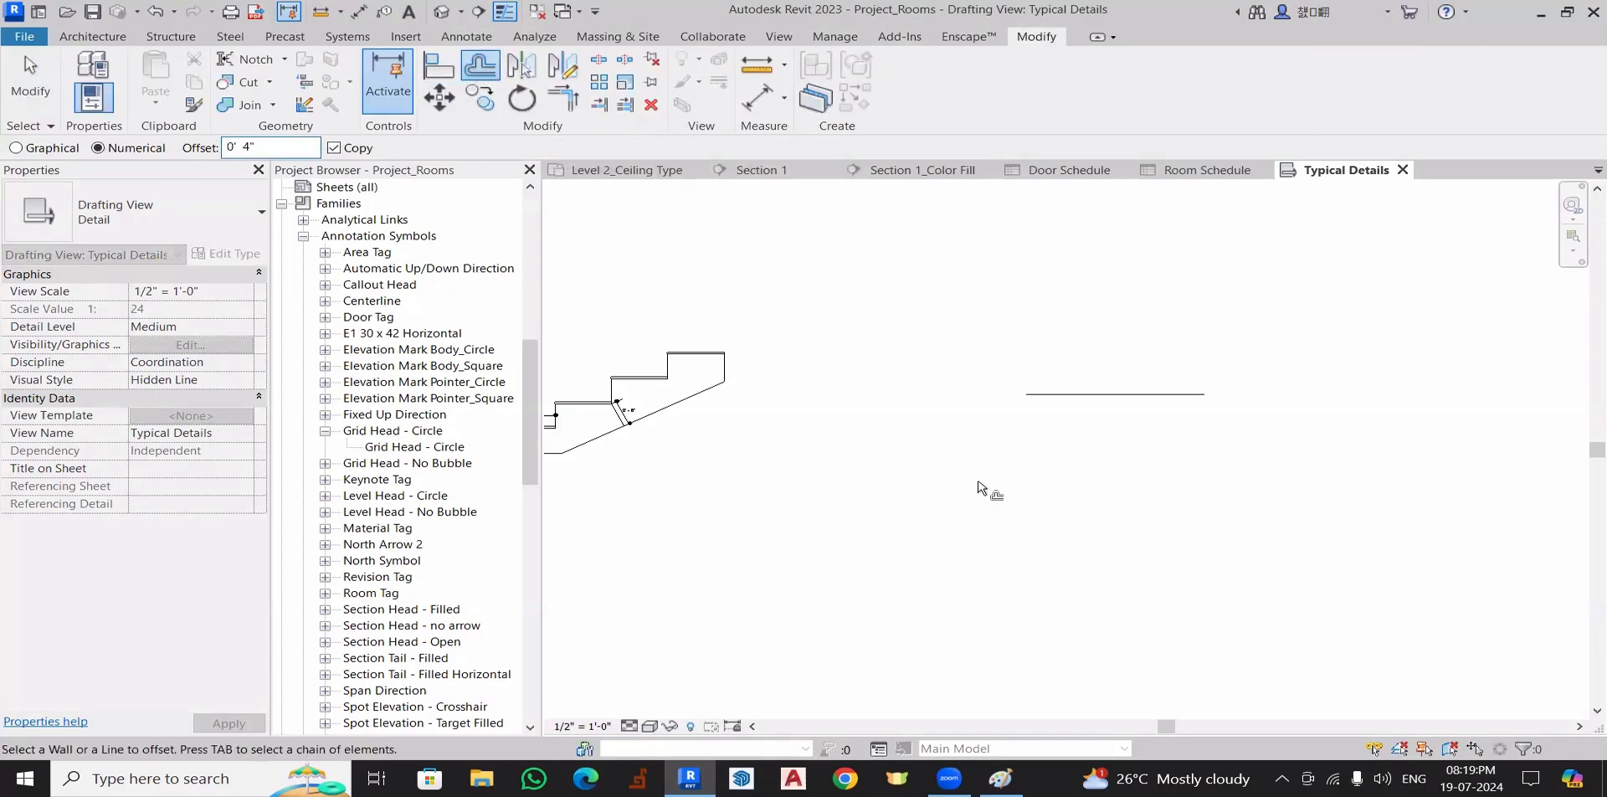
left_click(1122, 397)
scroll(1124, 368, "up", 3)
- Offset a copy of the upper horizontal detail line 2" above it
double_click(252, 144)
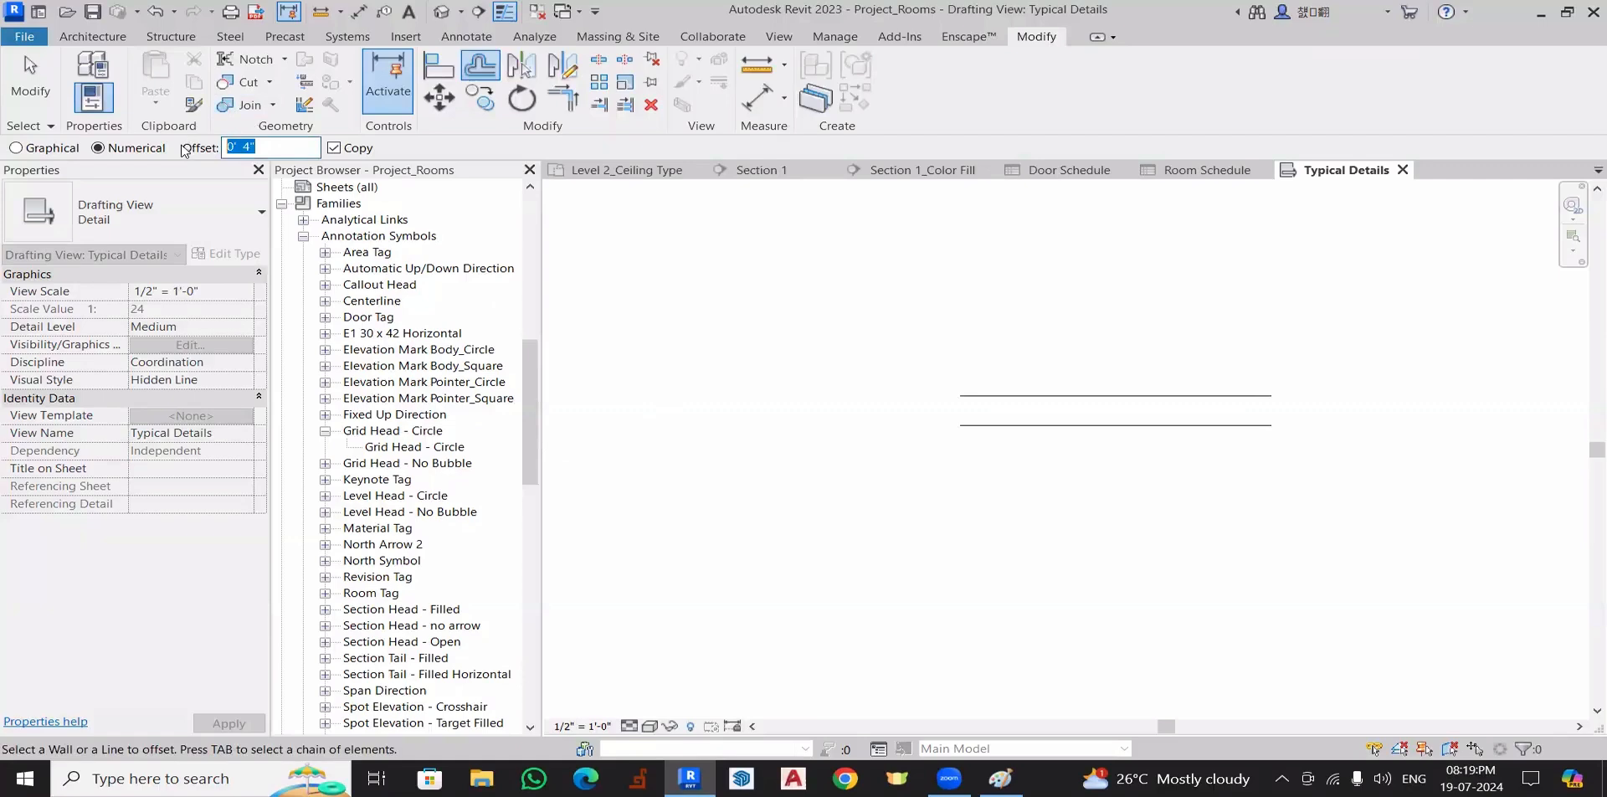
type("2")
key("Return")
left_click(1048, 399)
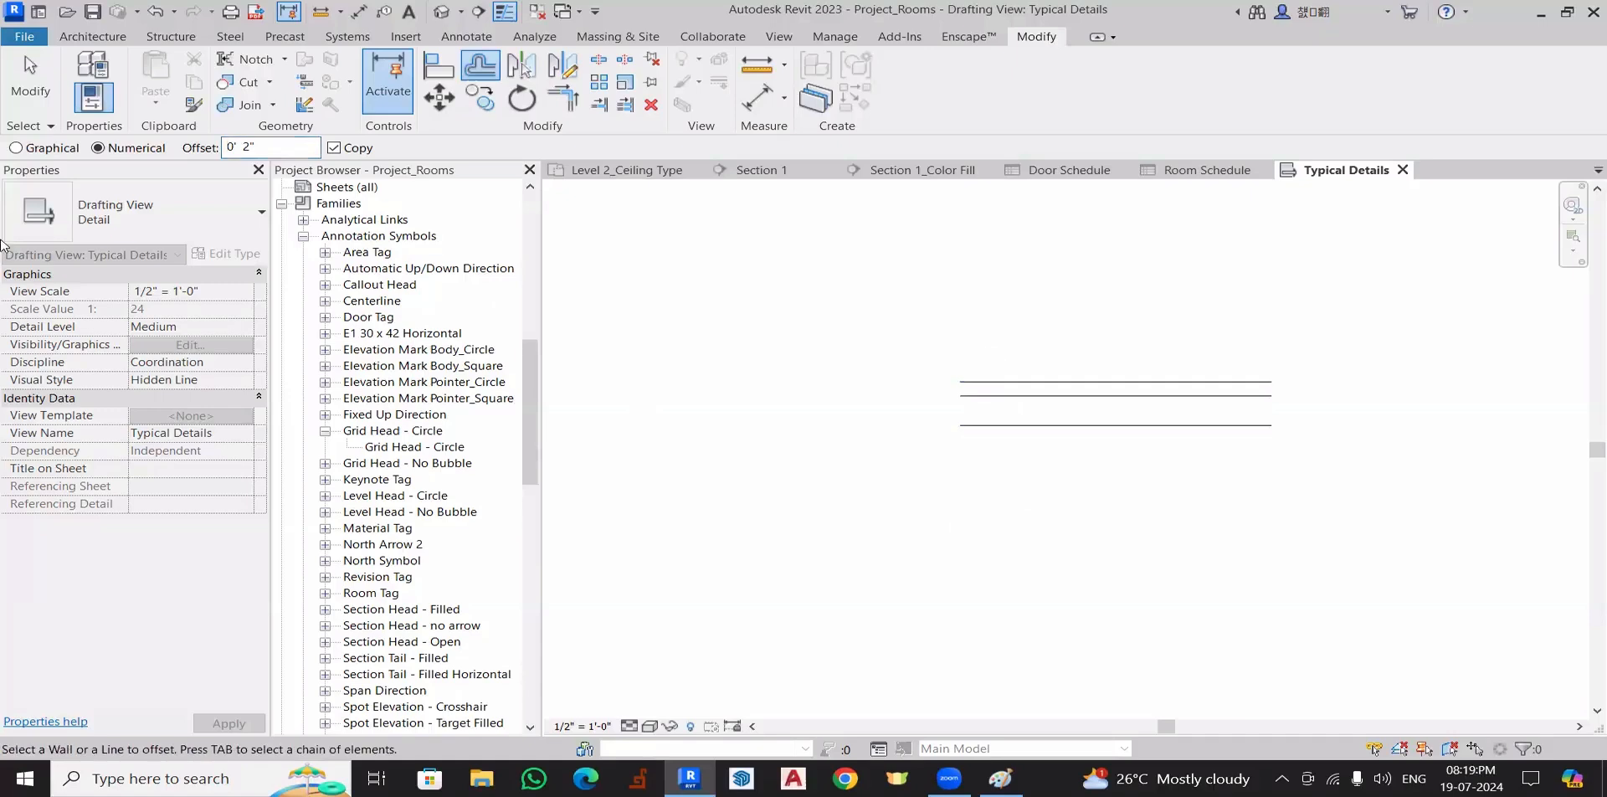
- Offset a copy of the topmost horizontal line upward by 0' 0 101/256" (10 mm) and end the Offset command
left_click_drag(279, 149, 156, 153)
type("10")
key("Return")
left_click(1048, 386)
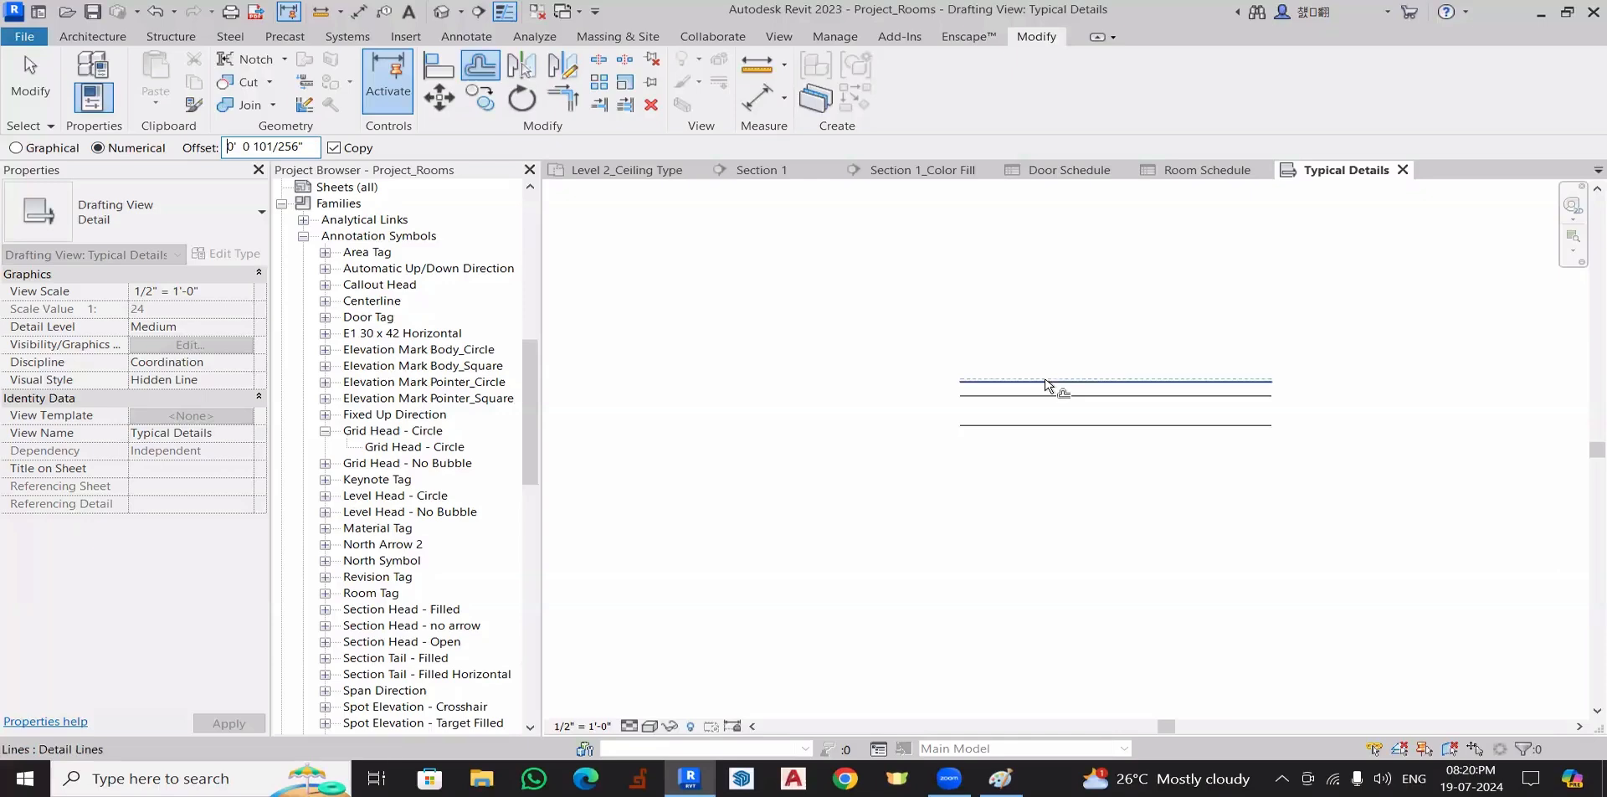
key("Escape")
key("Escape")
scroll(924, 387, "up", 2)
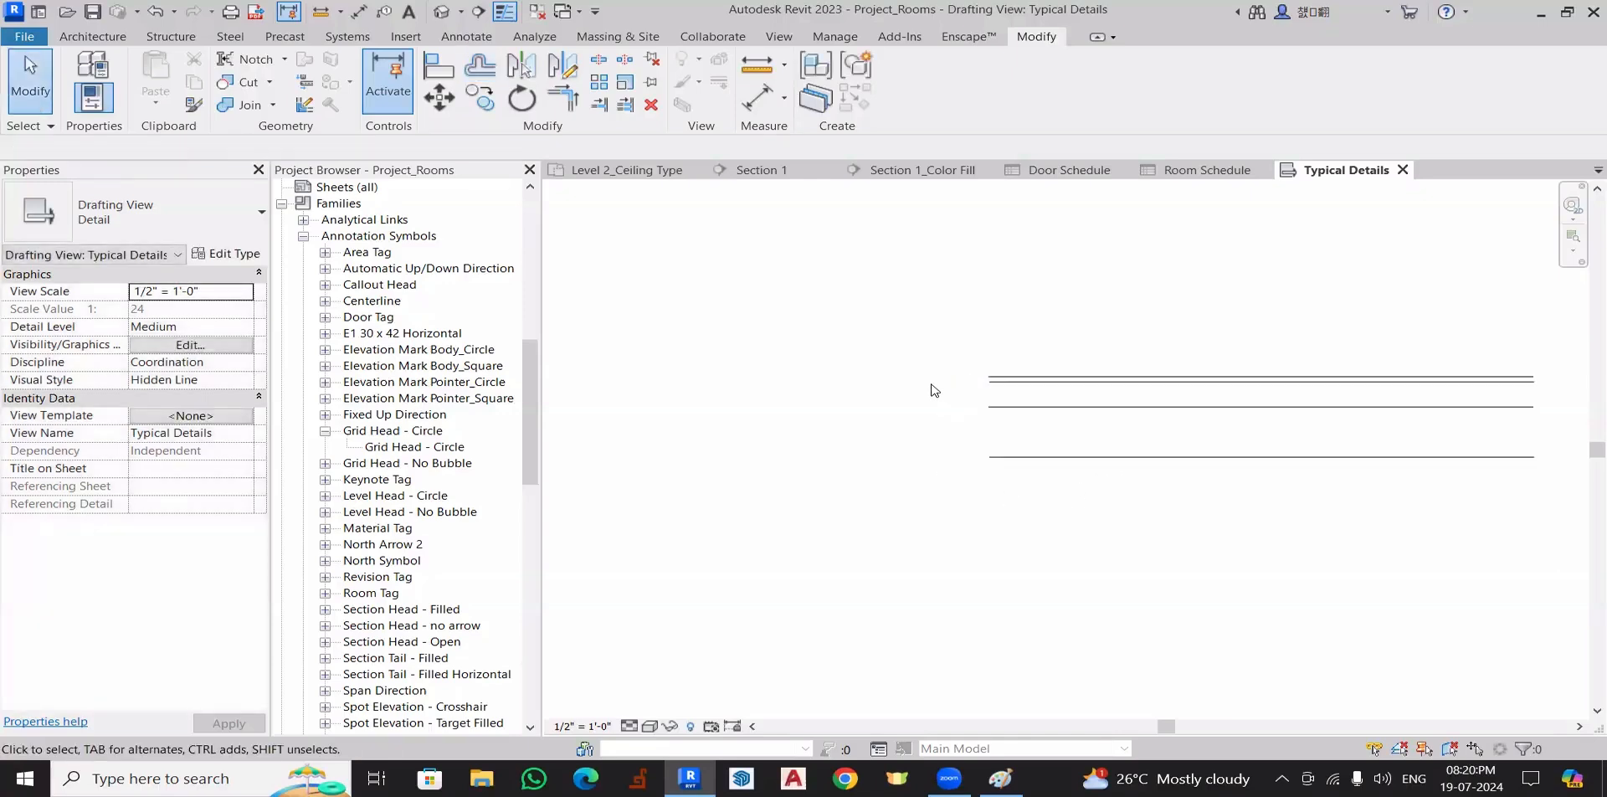
- Close both ends of the four horizontal lines with vertical thin detail lines from the topmost line to the lowest one
middle_click_drag(934, 390, 806, 395)
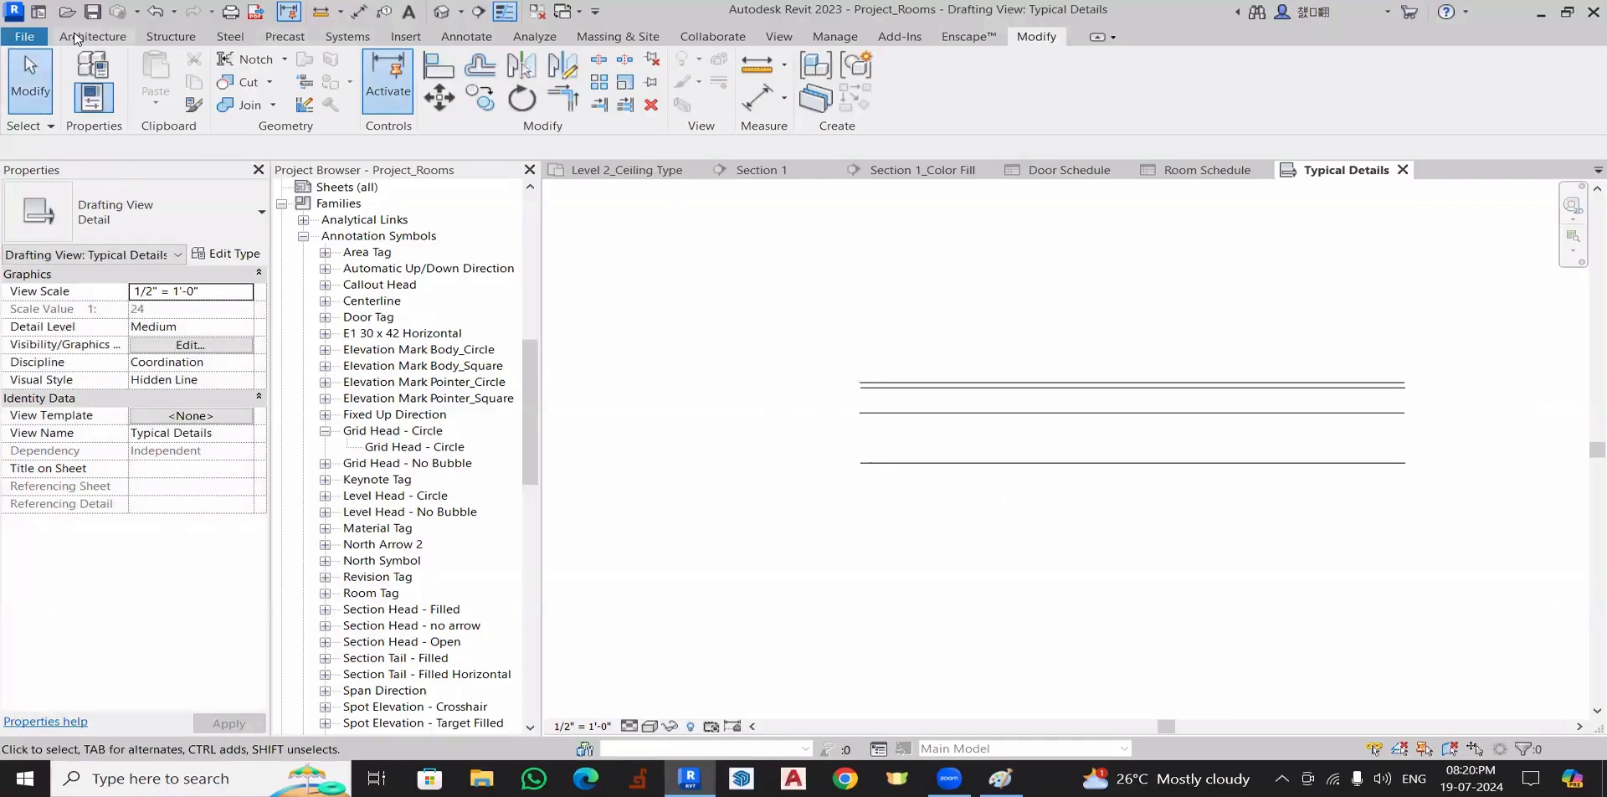
left_click(466, 36)
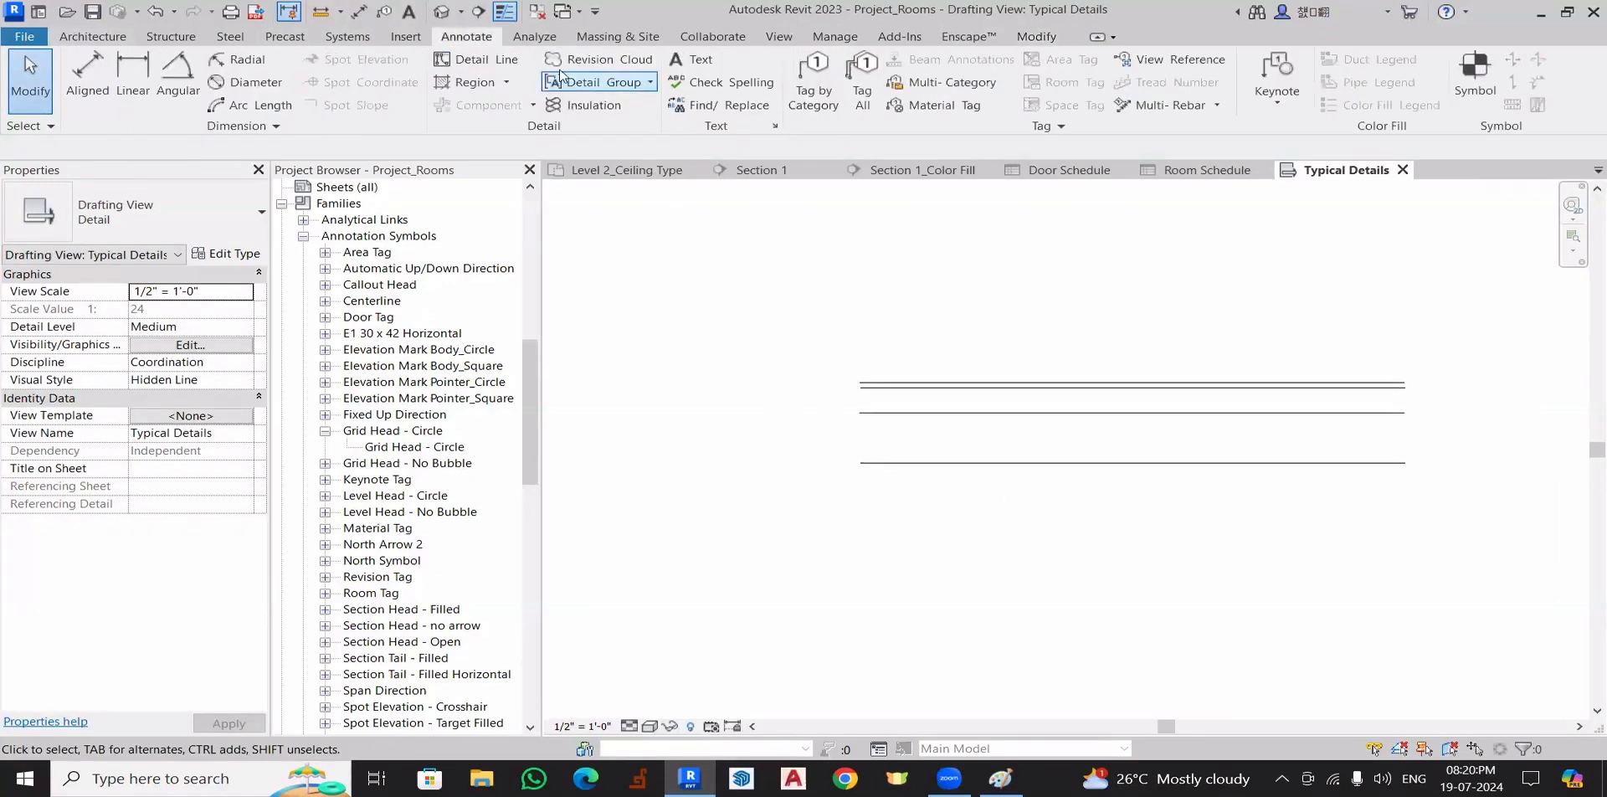
left_click(476, 59)
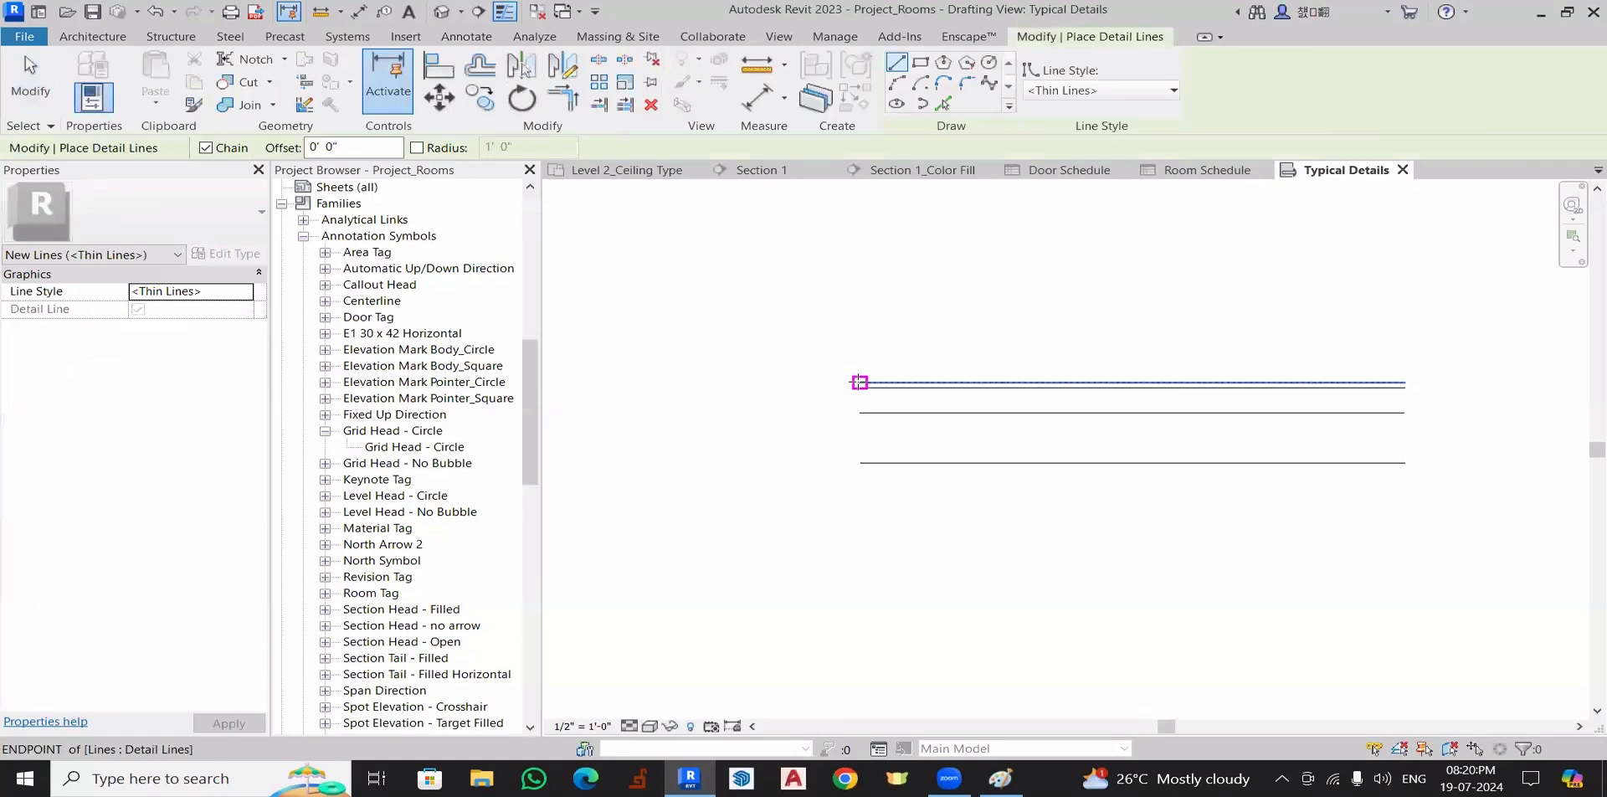
left_click(861, 384)
left_click(861, 463)
key("Escape")
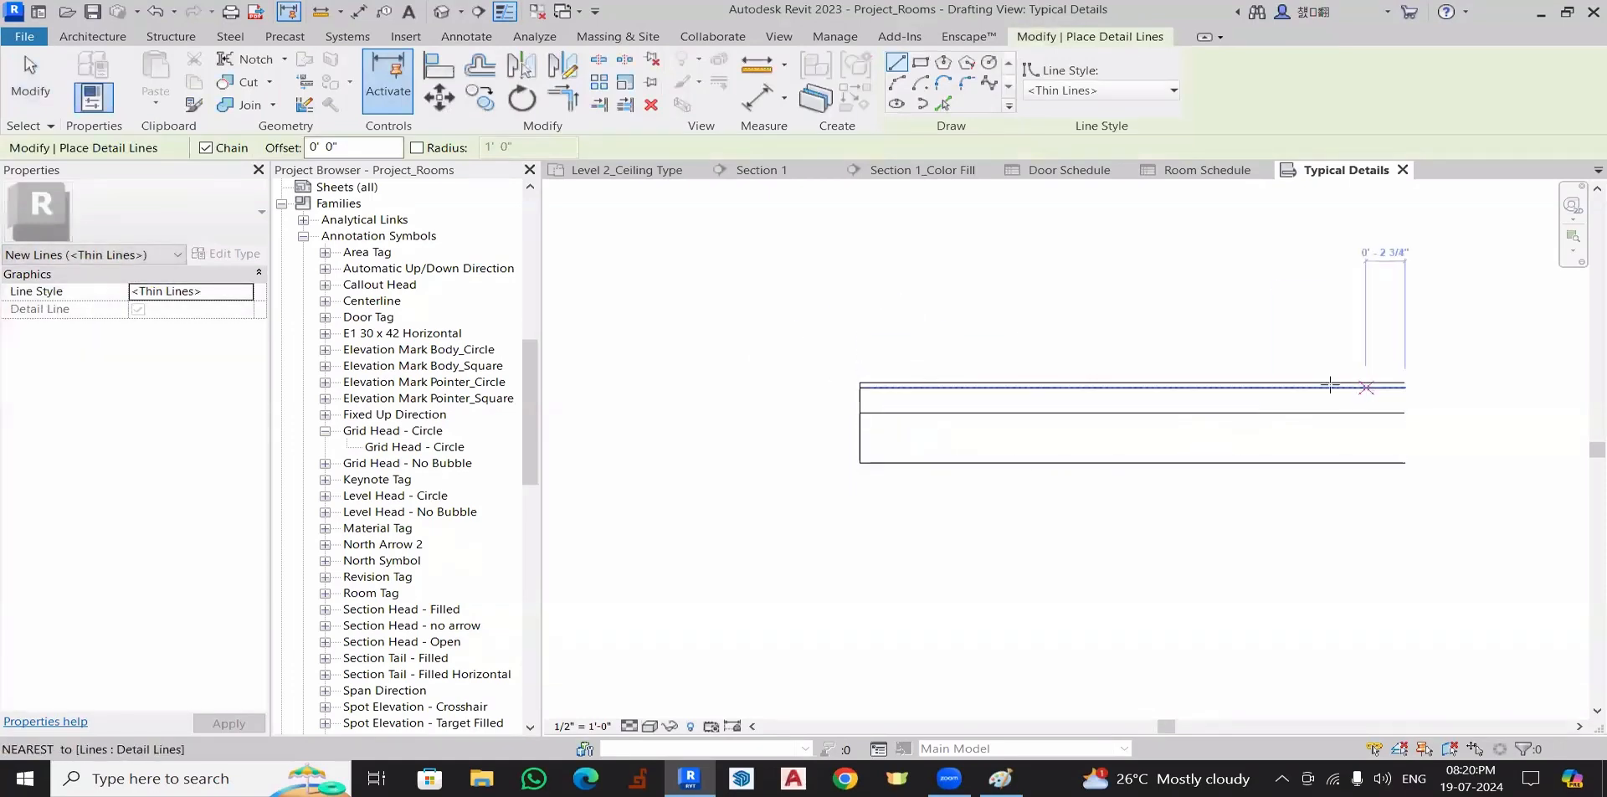
scroll(1428, 384, "up", 2)
left_click(1426, 384)
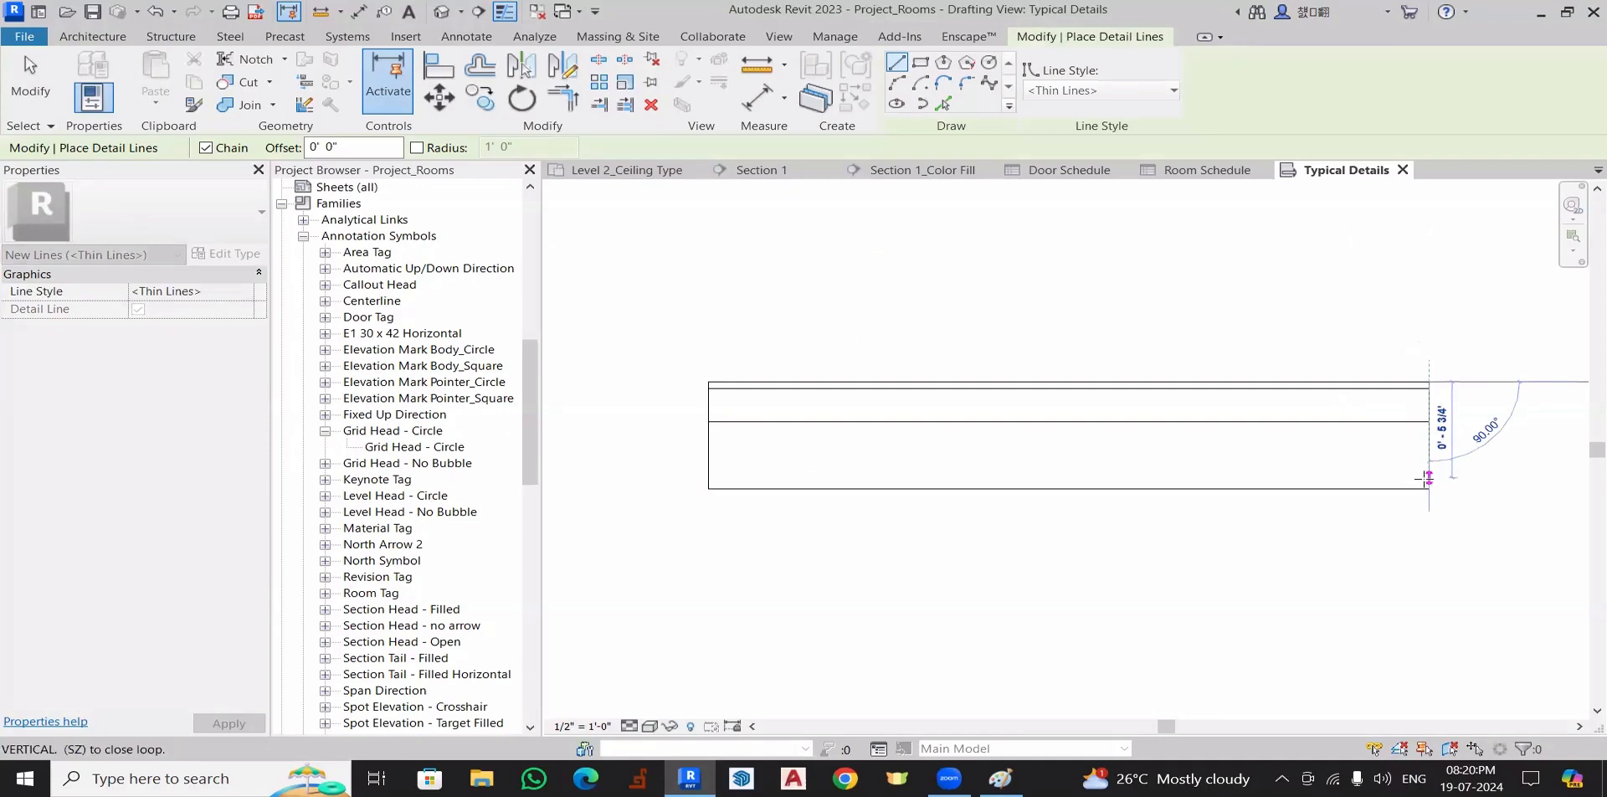
left_click(1429, 488)
key("Escape")
key("Escape")
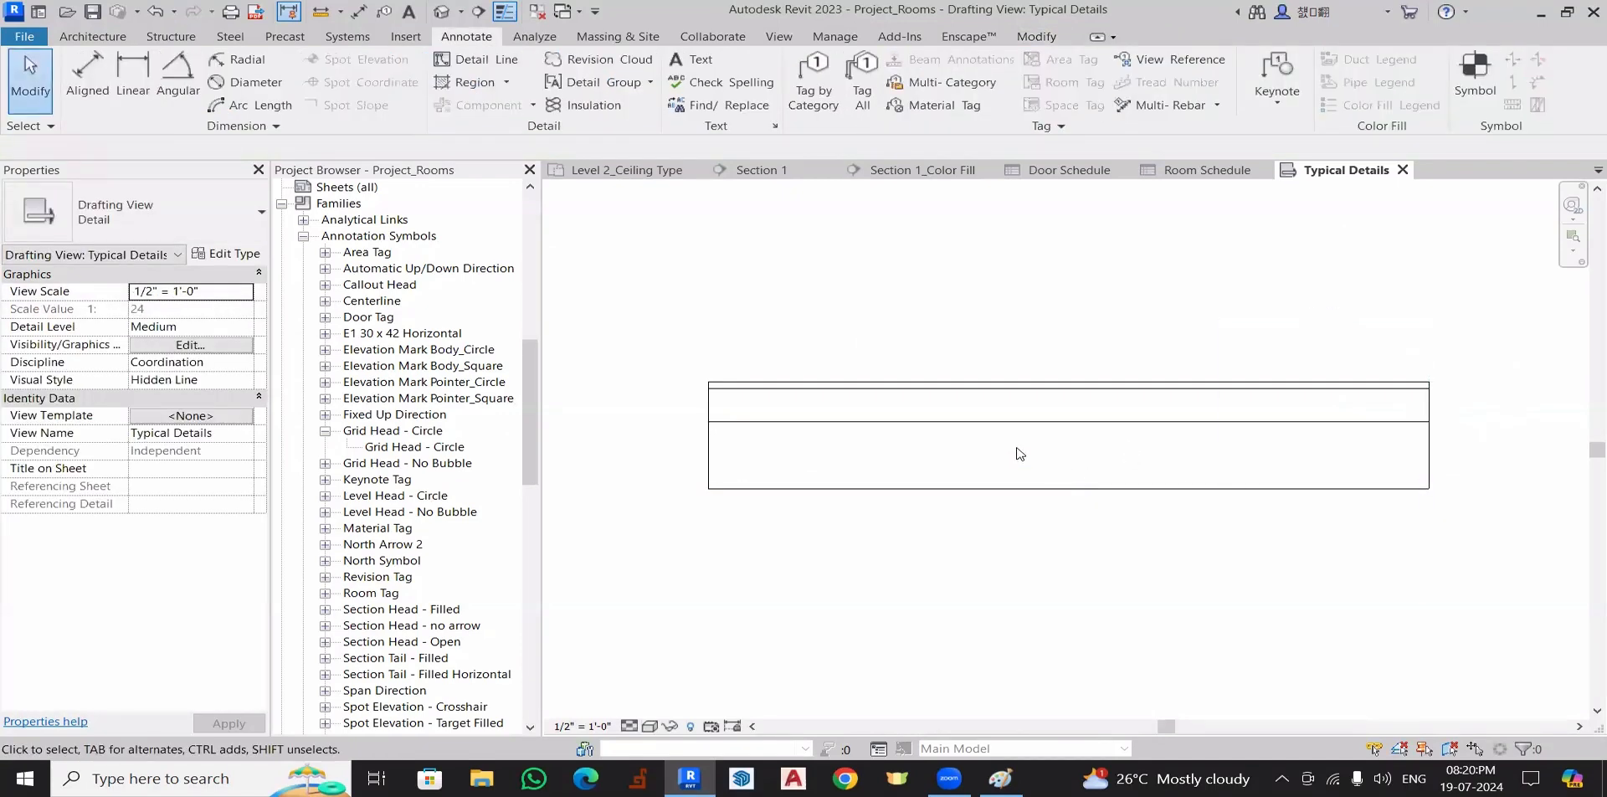
- Start a filled region and duplicate its Diagonal Crosshatch type as Conc
scroll(1016, 452, "up", 1)
left_click(506, 82)
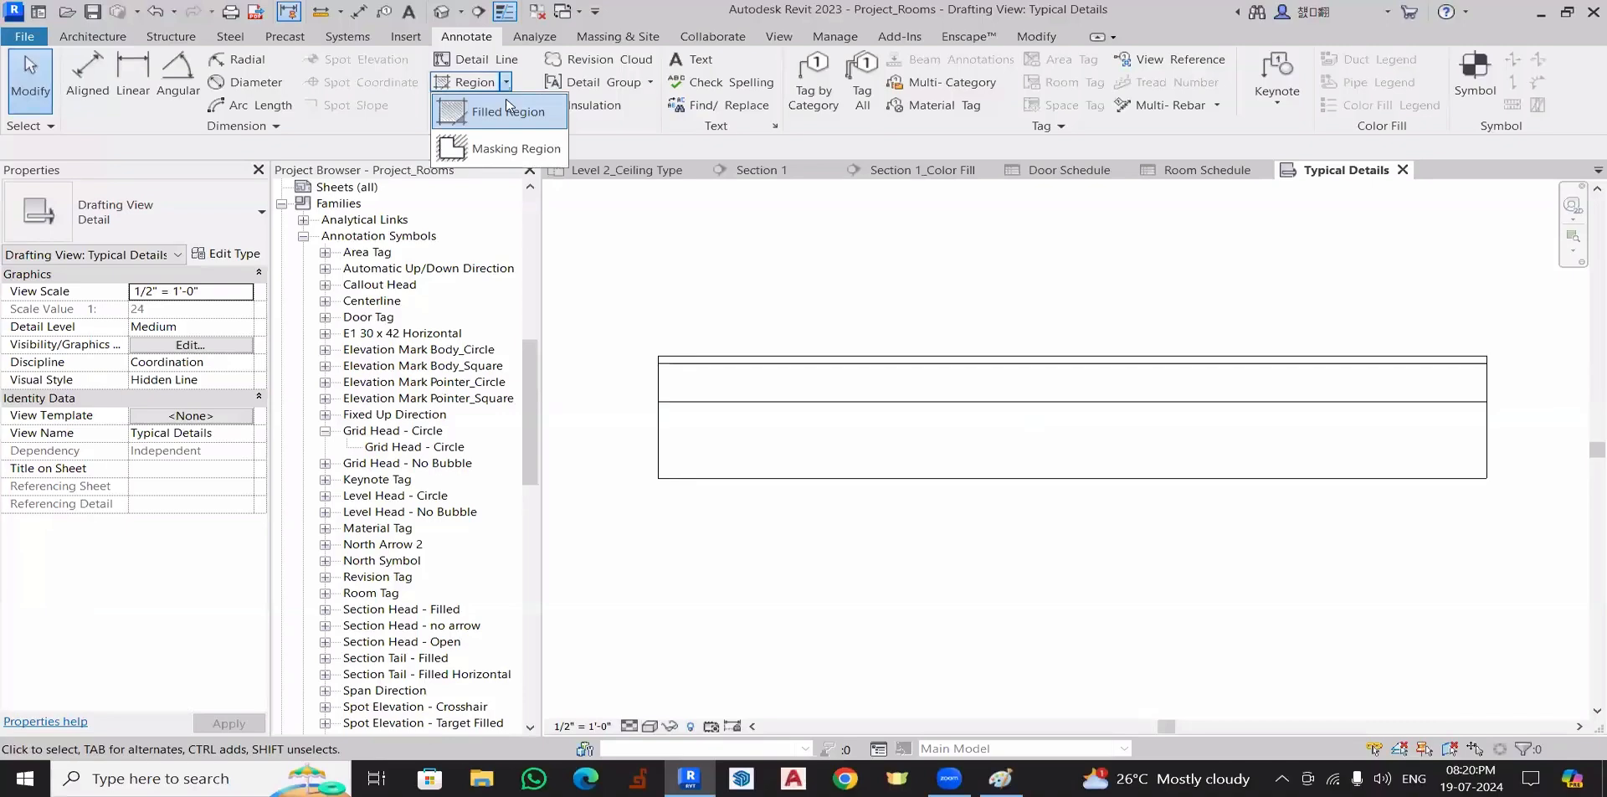
left_click(506, 112)
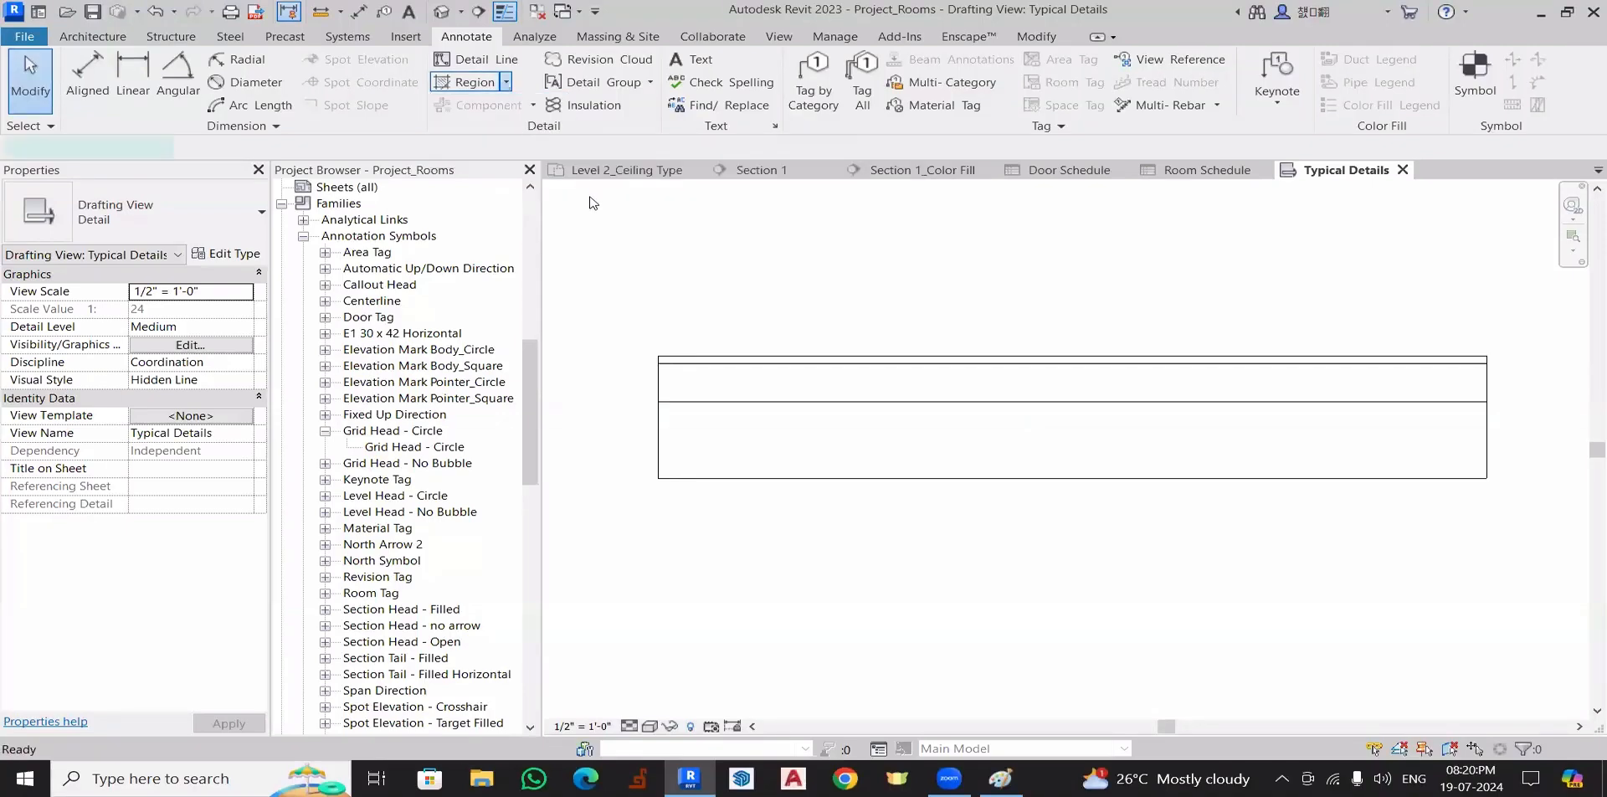
left_click(132, 222)
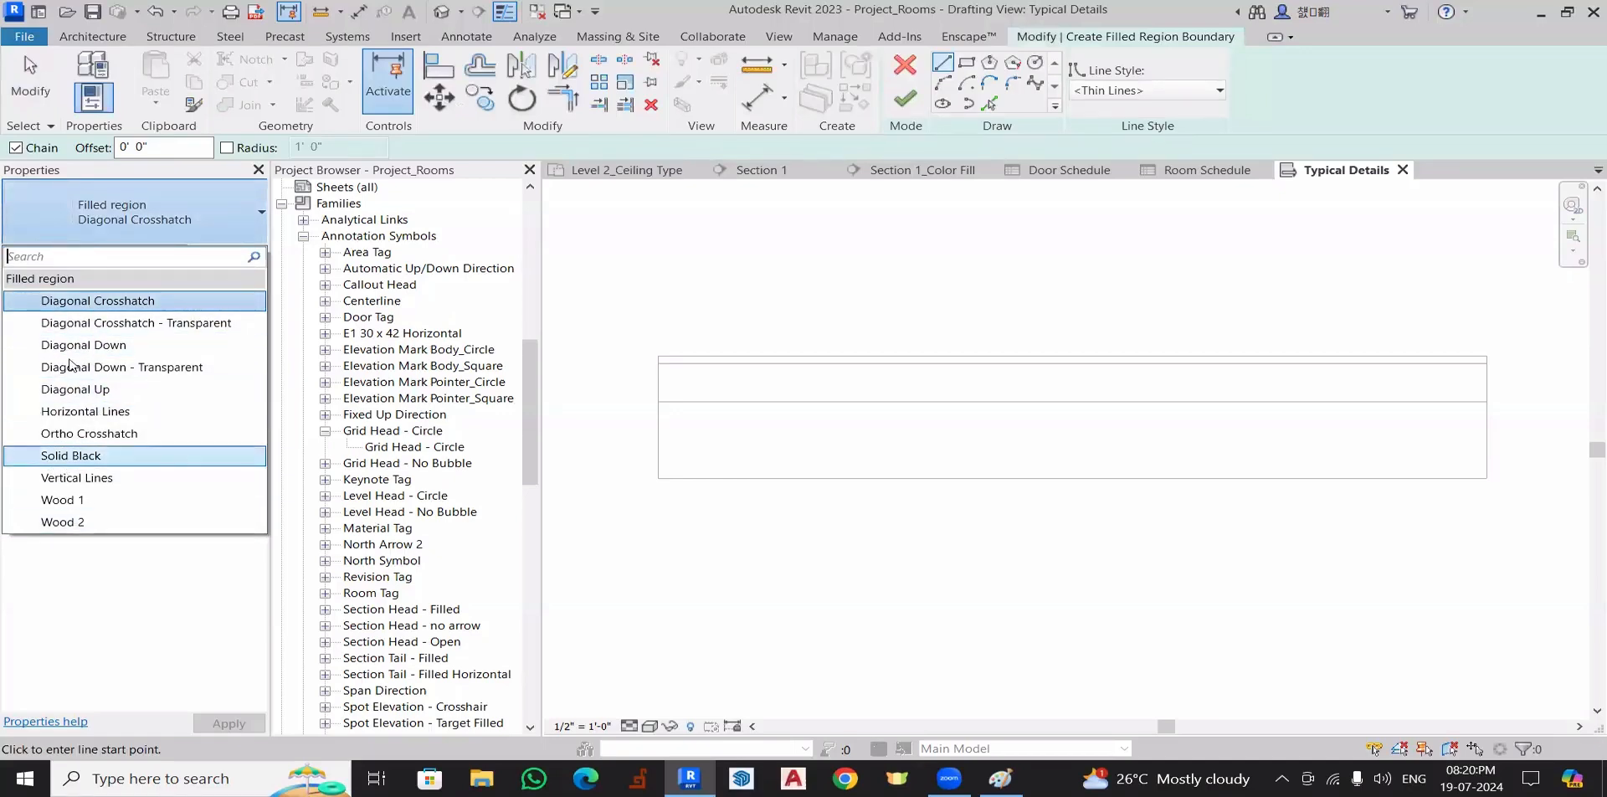
left_click(95, 456)
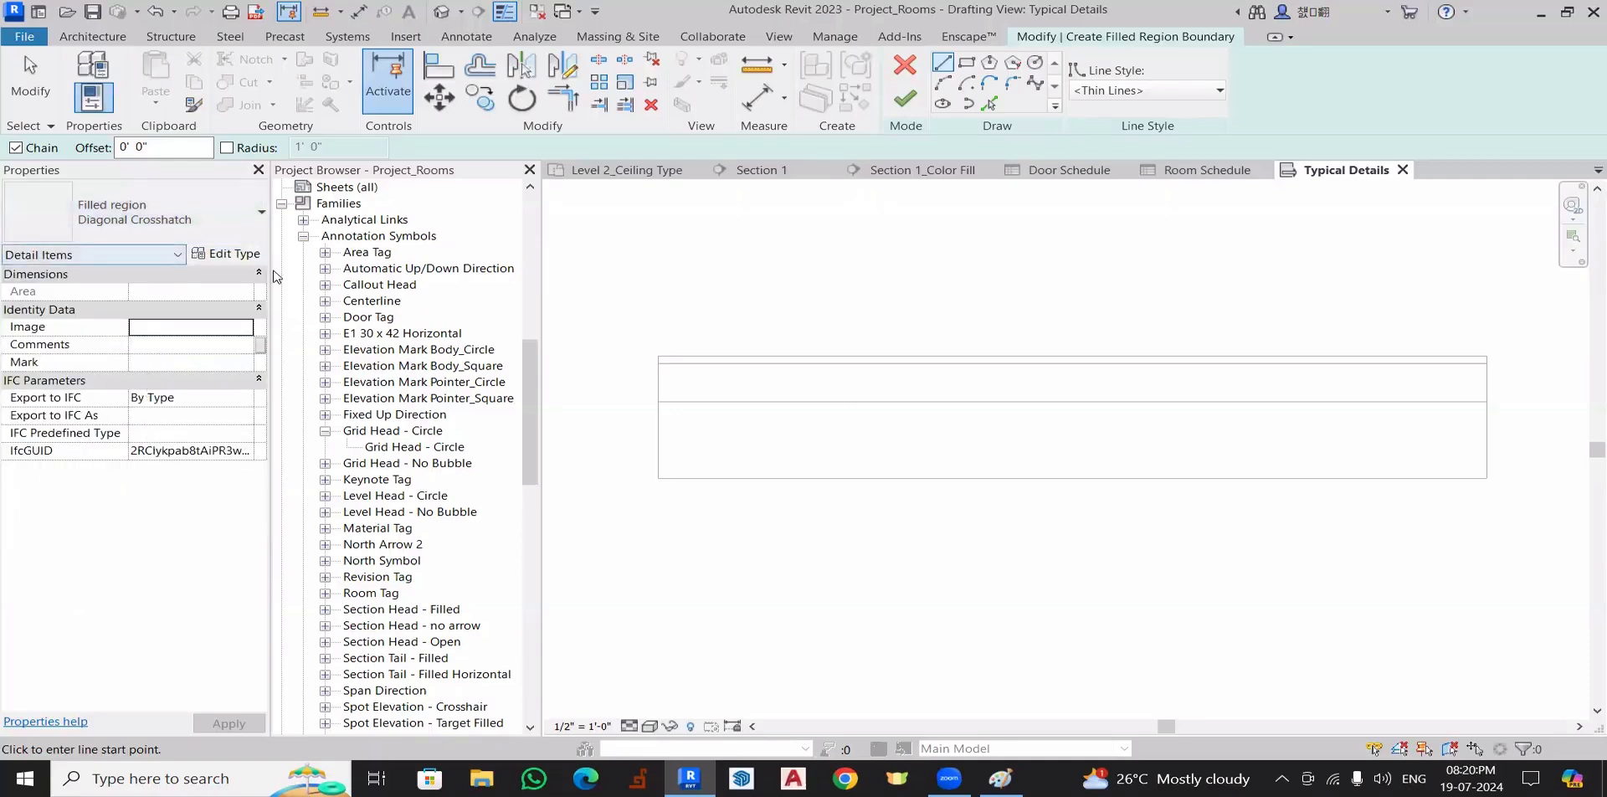
left_click(227, 254)
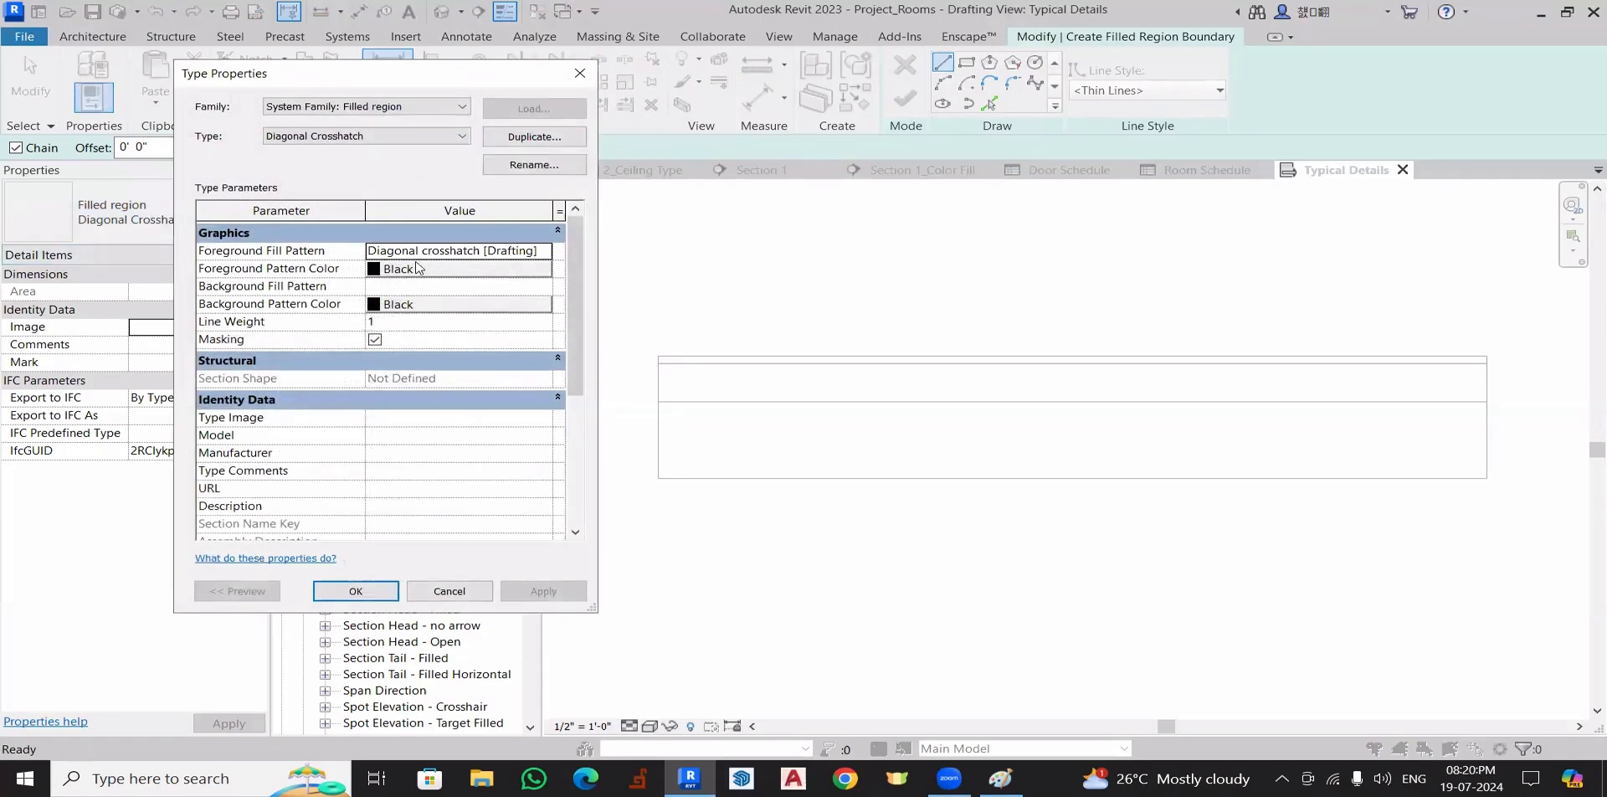
left_click(533, 137)
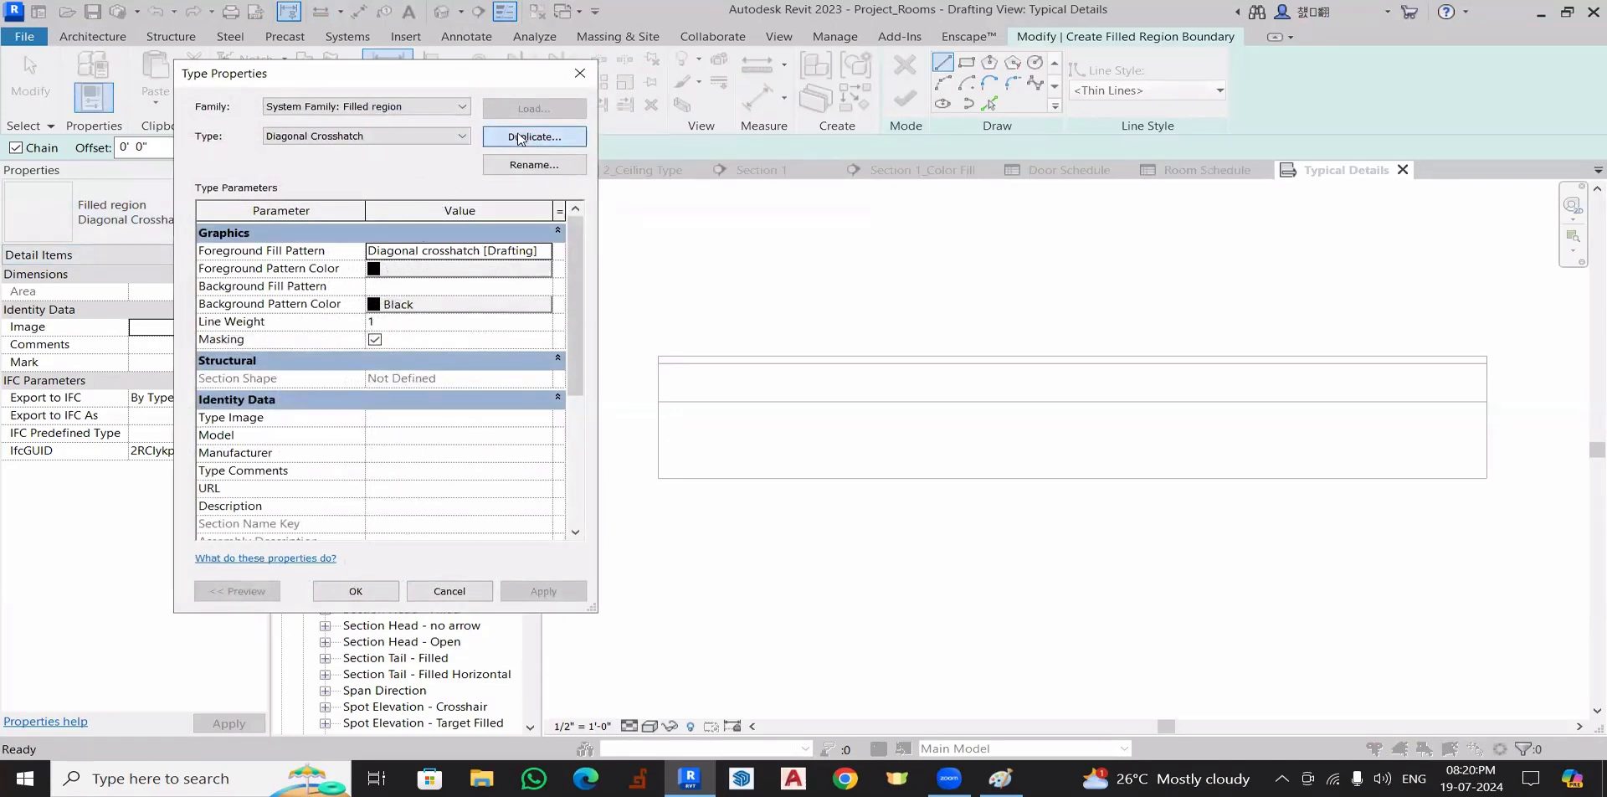
type("Conc")
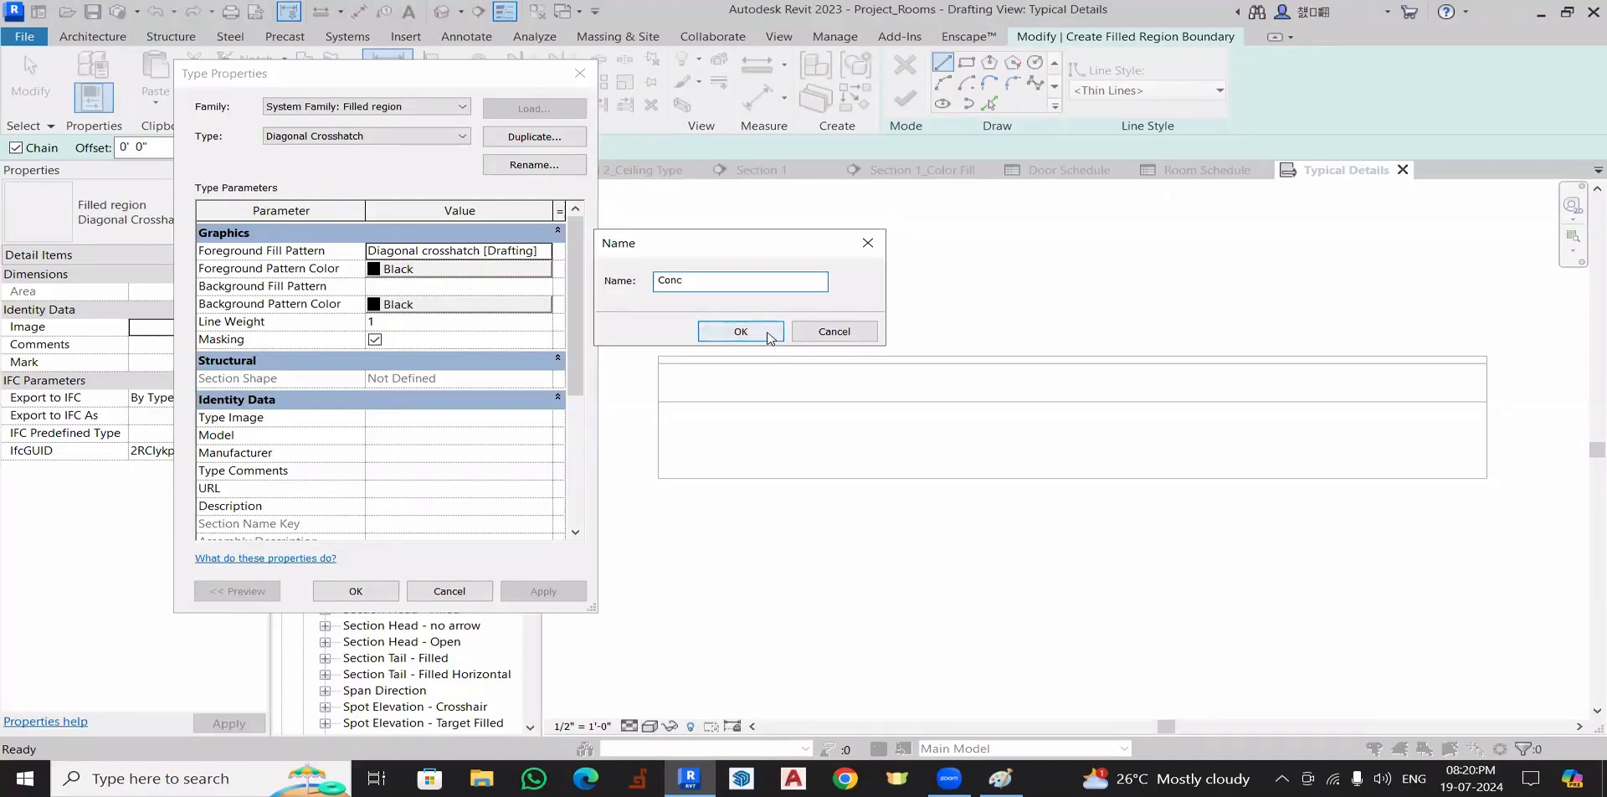
left_click(775, 335)
- Set the Conc type's foreground fill pattern to the Concrete drafting pattern and accept the type properties
left_click(545, 252)
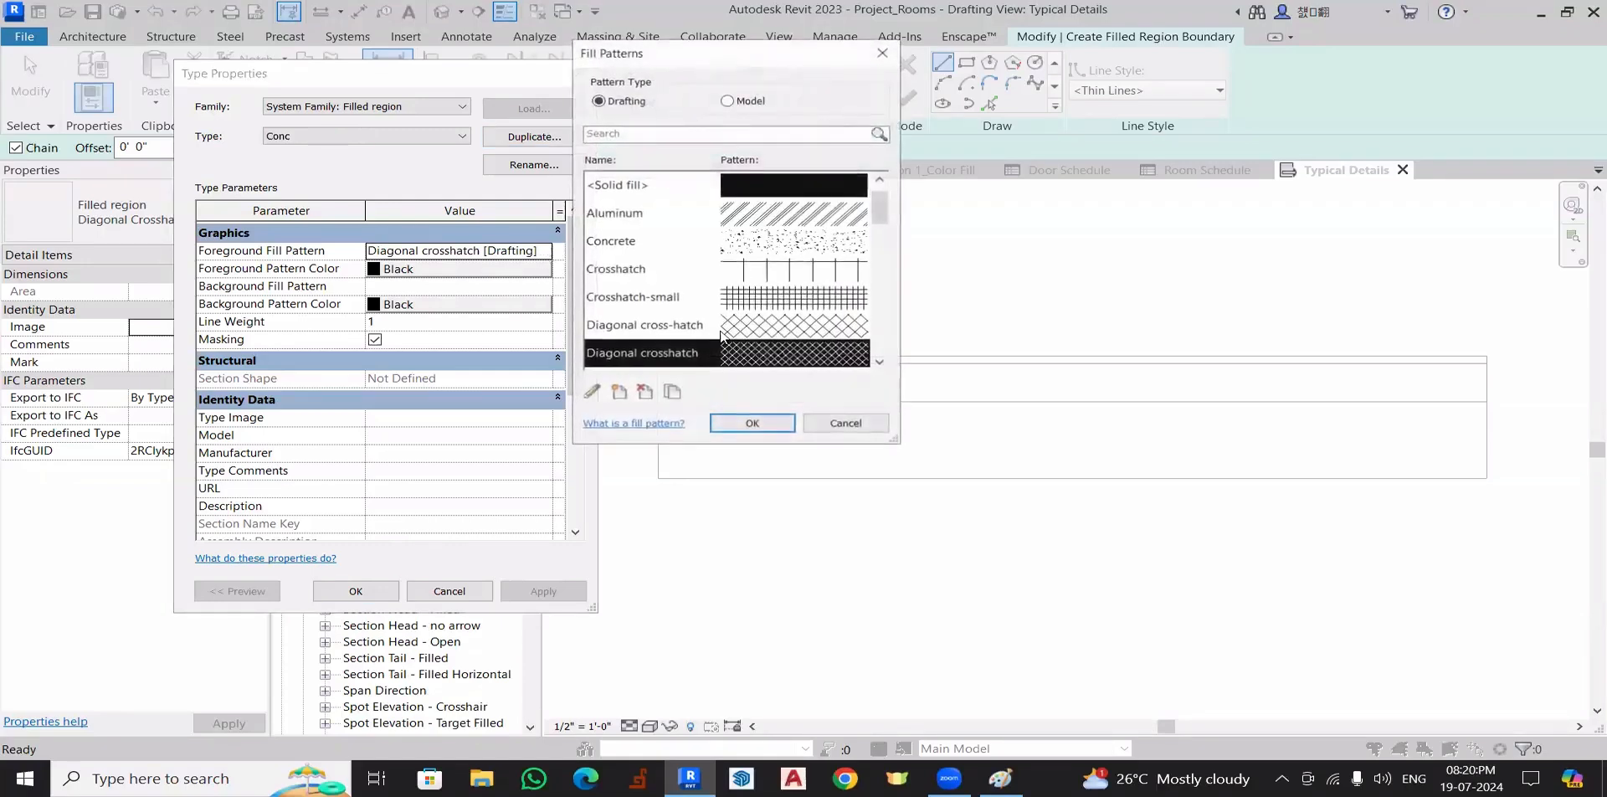
left_click(823, 245)
left_click(777, 423)
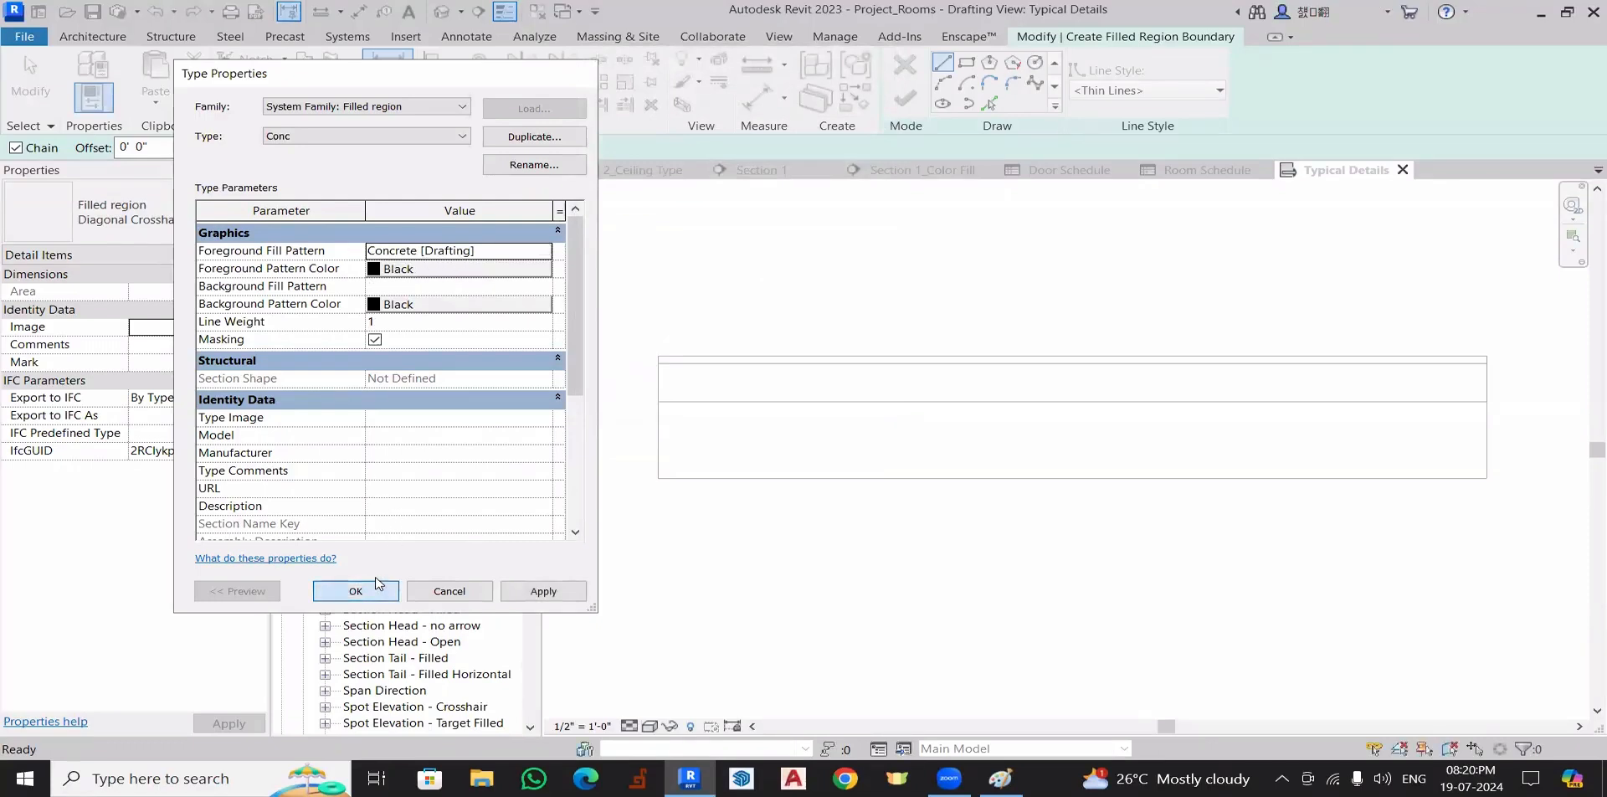
left_click(379, 588)
- Draw the filled region's rectangular boundary over the lowest 4" band, corner to corner, and finish the region
left_click(967, 62)
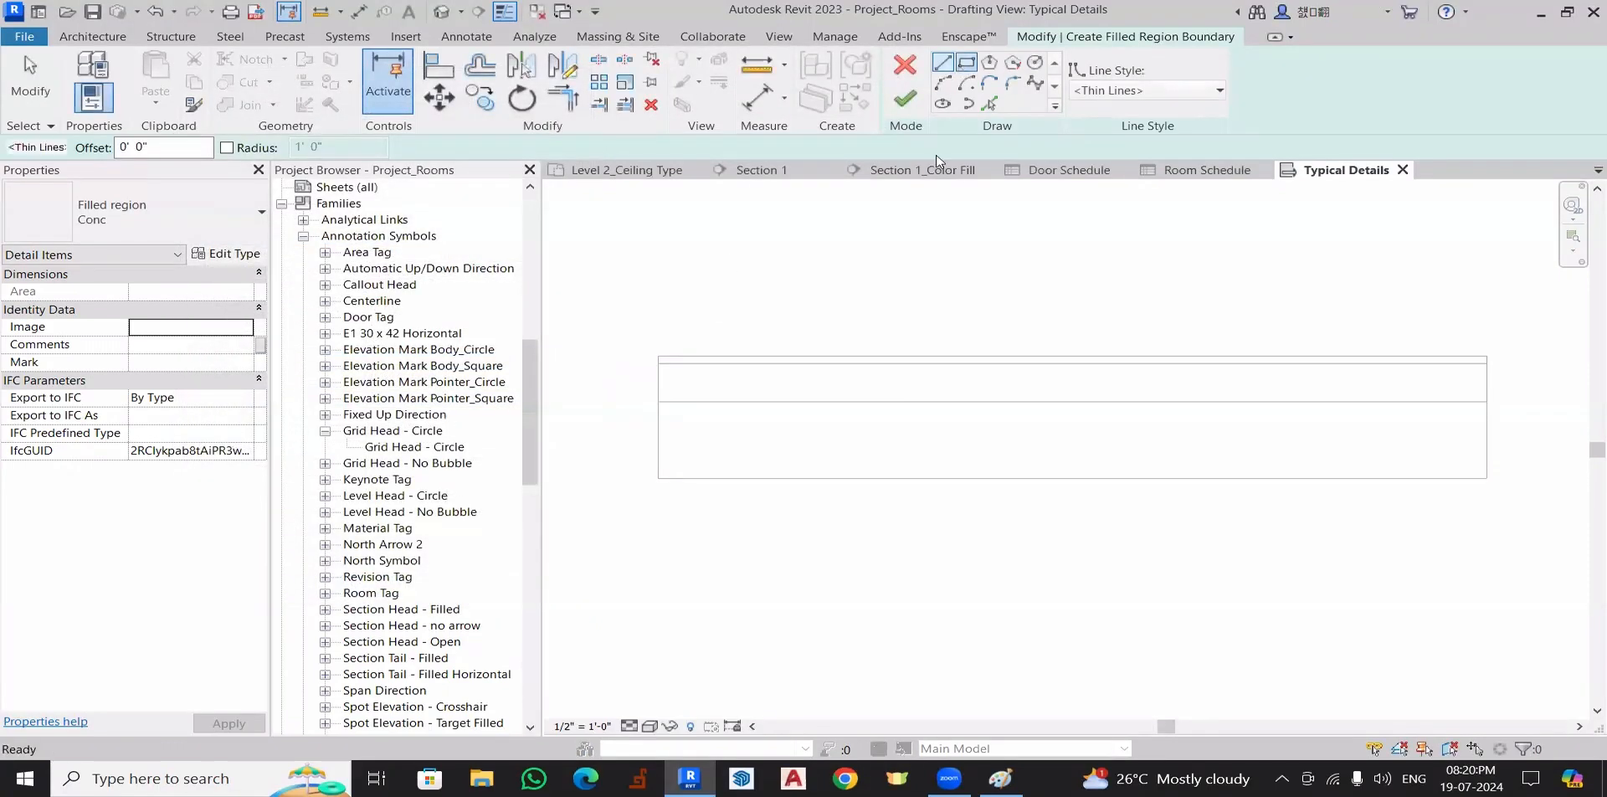
left_click(658, 402)
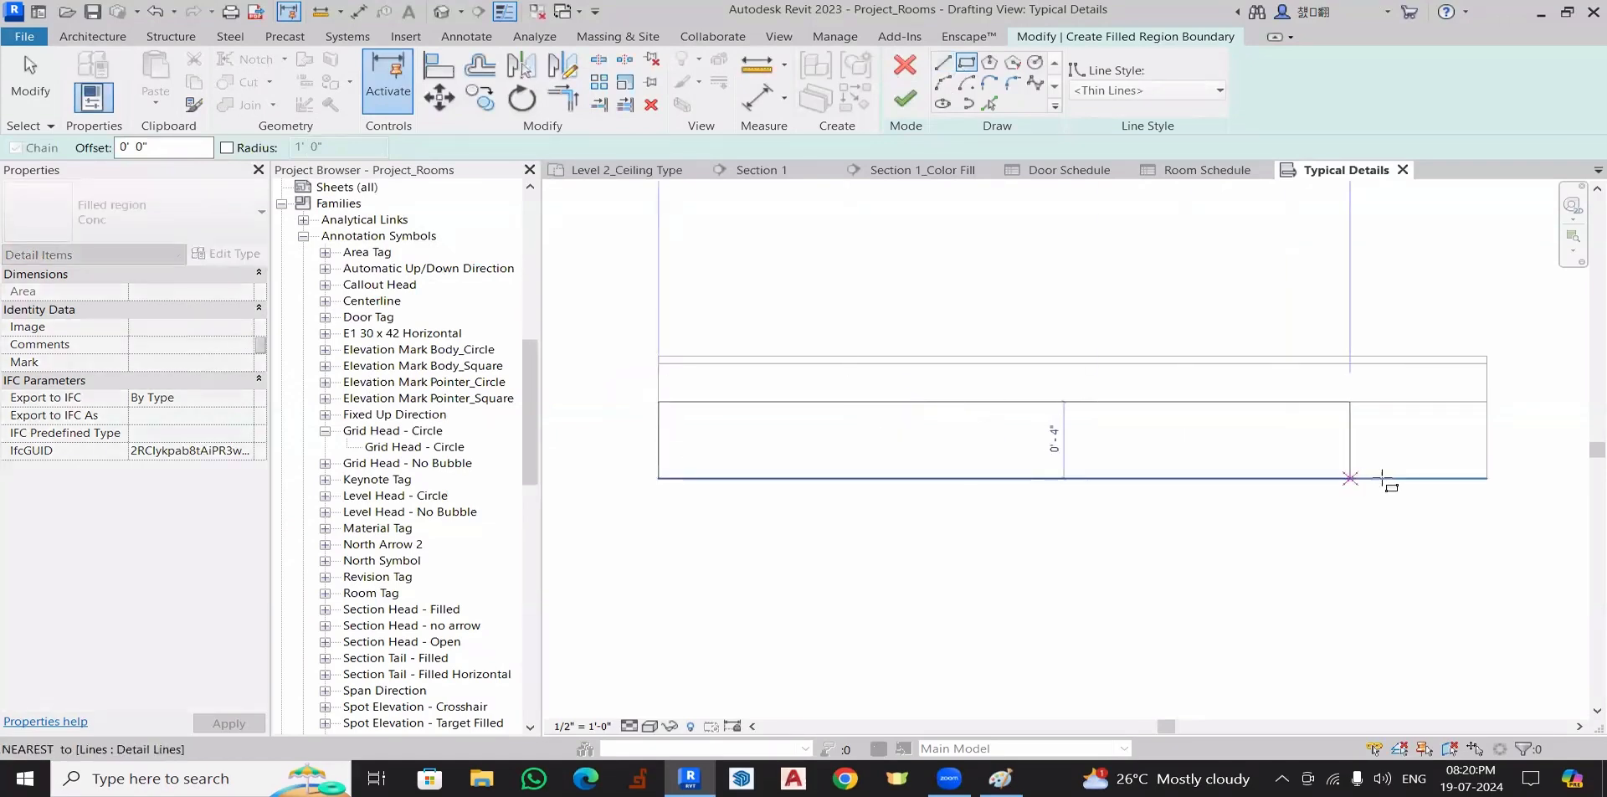
left_click(1487, 478)
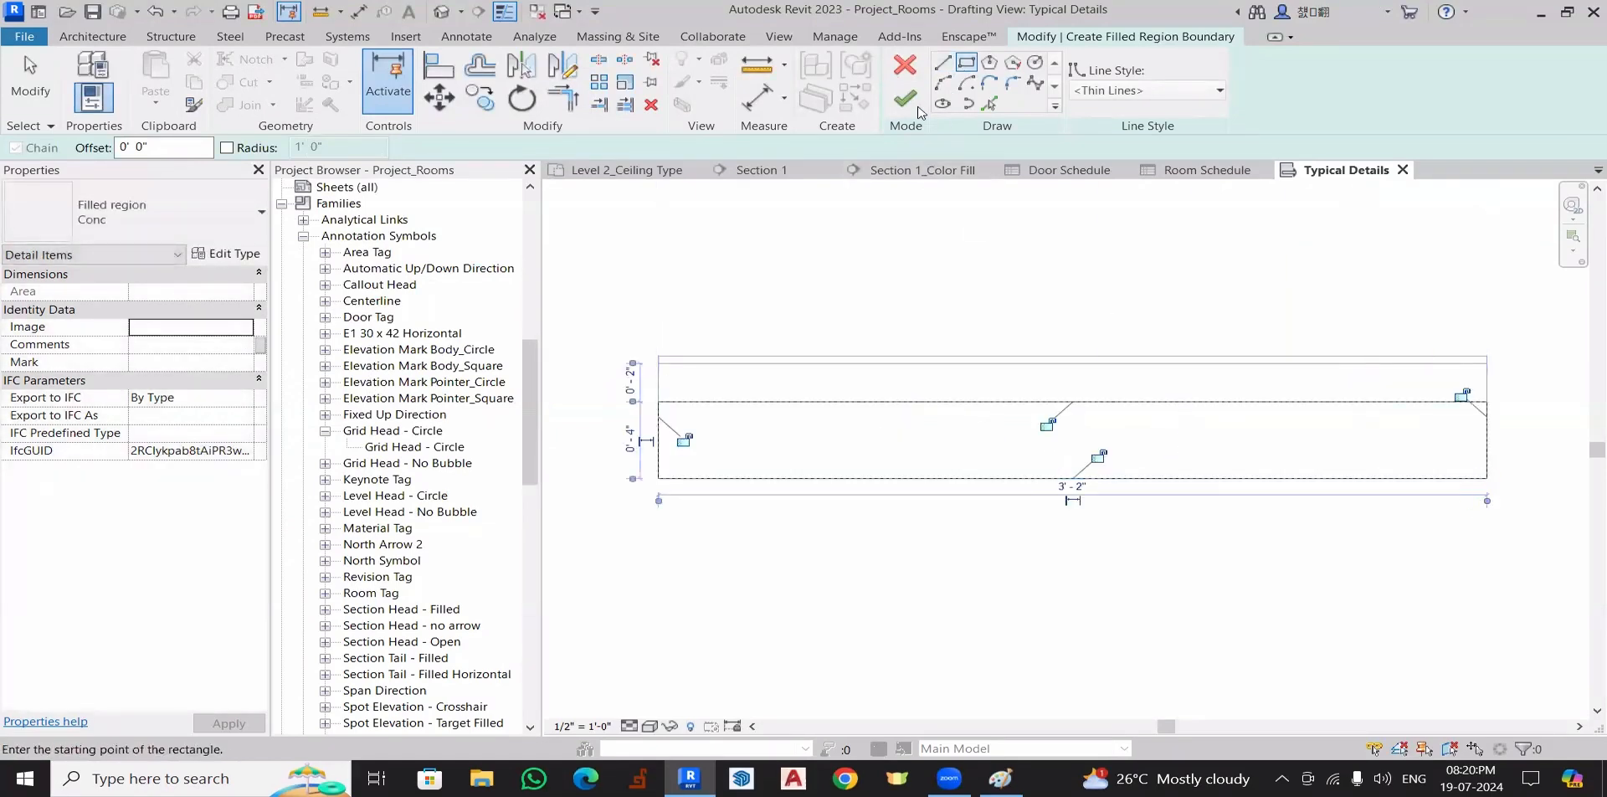
left_click(905, 98)
left_click(946, 537)
scroll(946, 543, "down", 2)
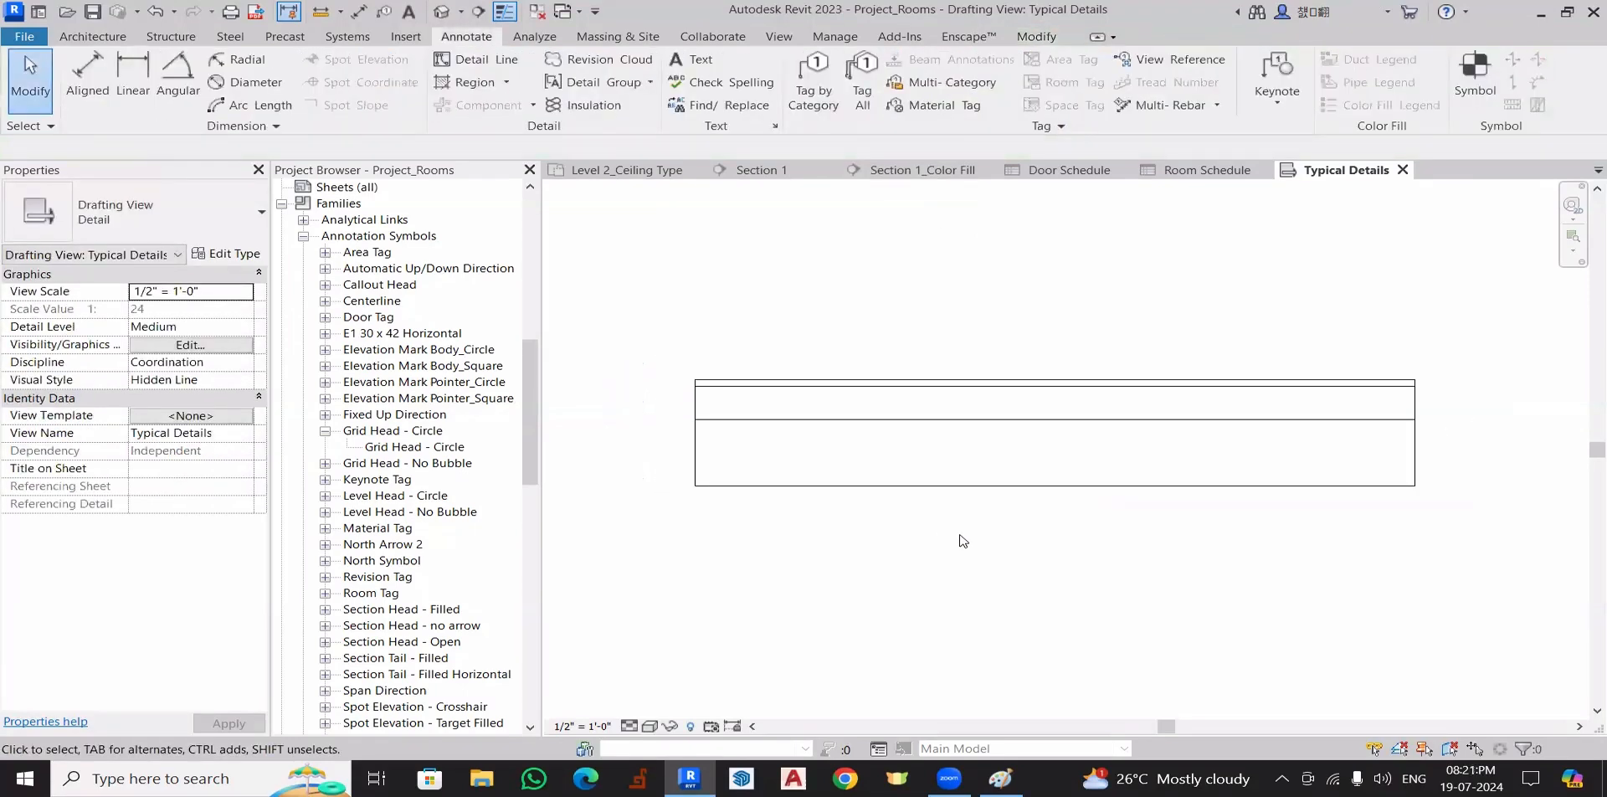
scroll(952, 556, "down", 1)
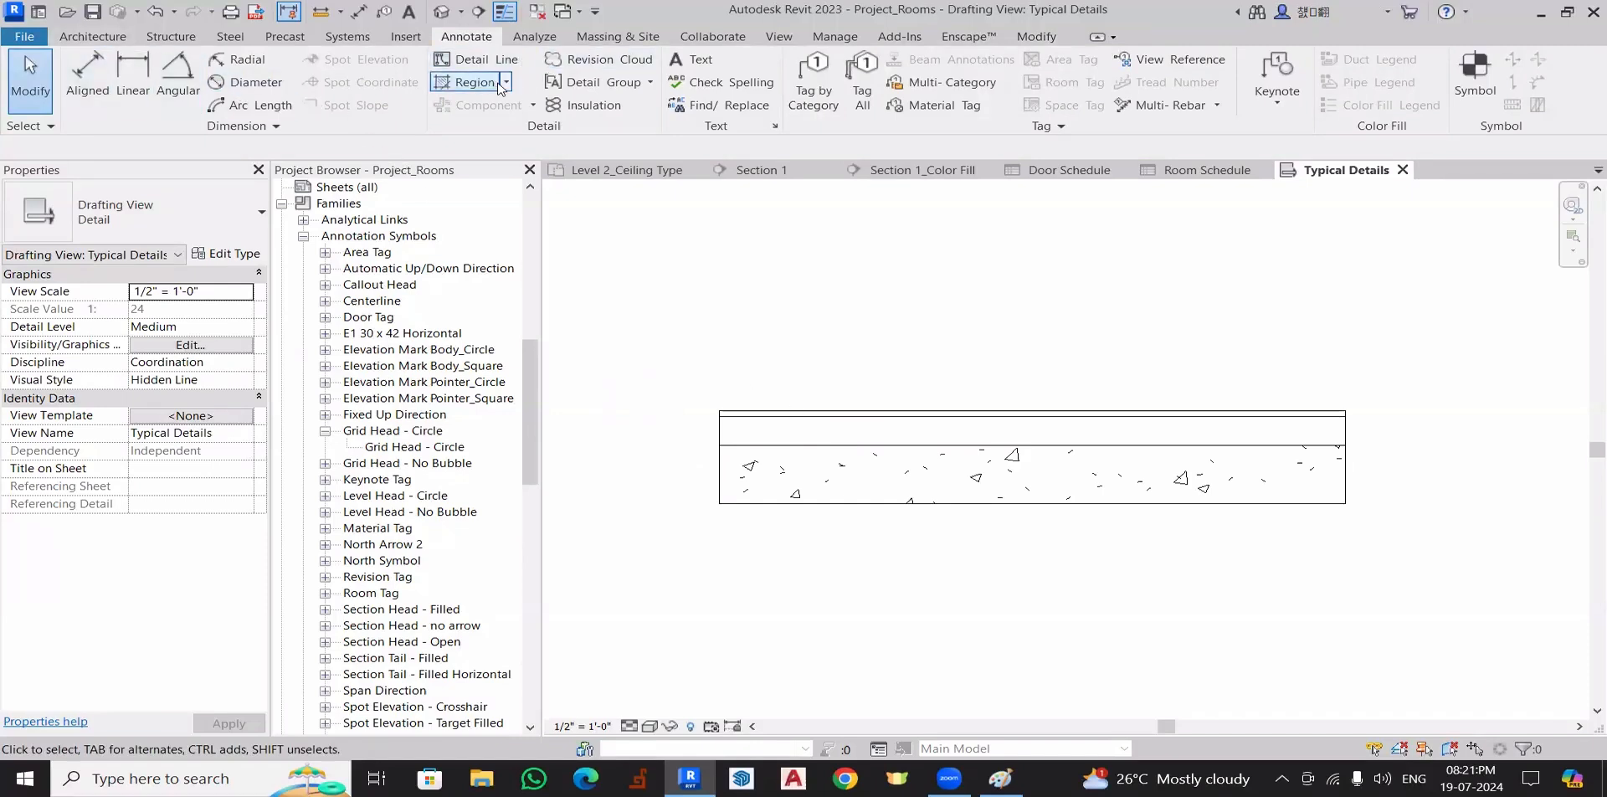
- Start another filled region and duplicate the Solid Black type under the suggested name
left_click(500, 87)
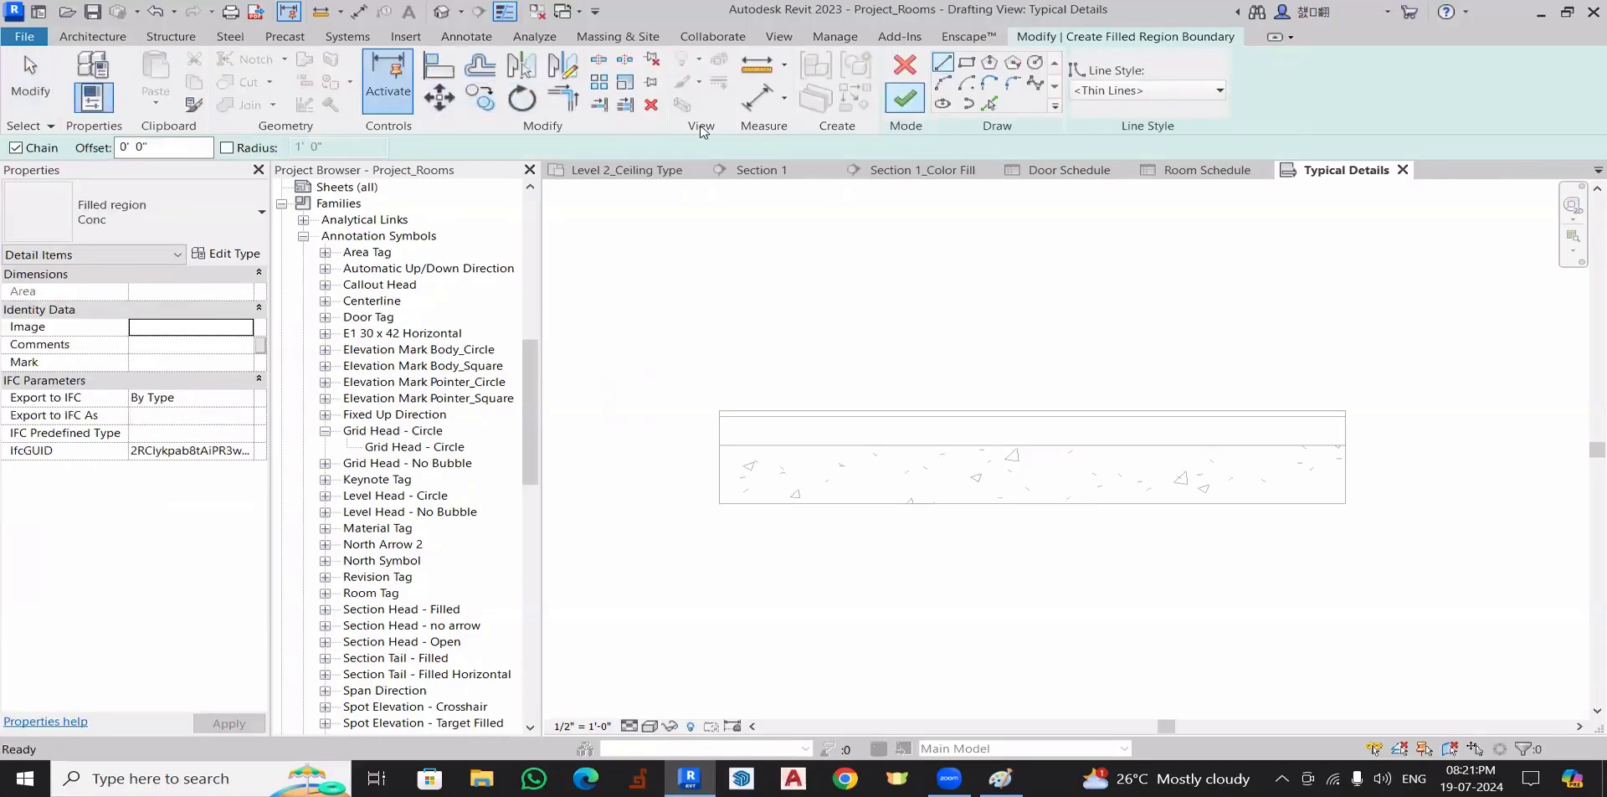
left_click(224, 252)
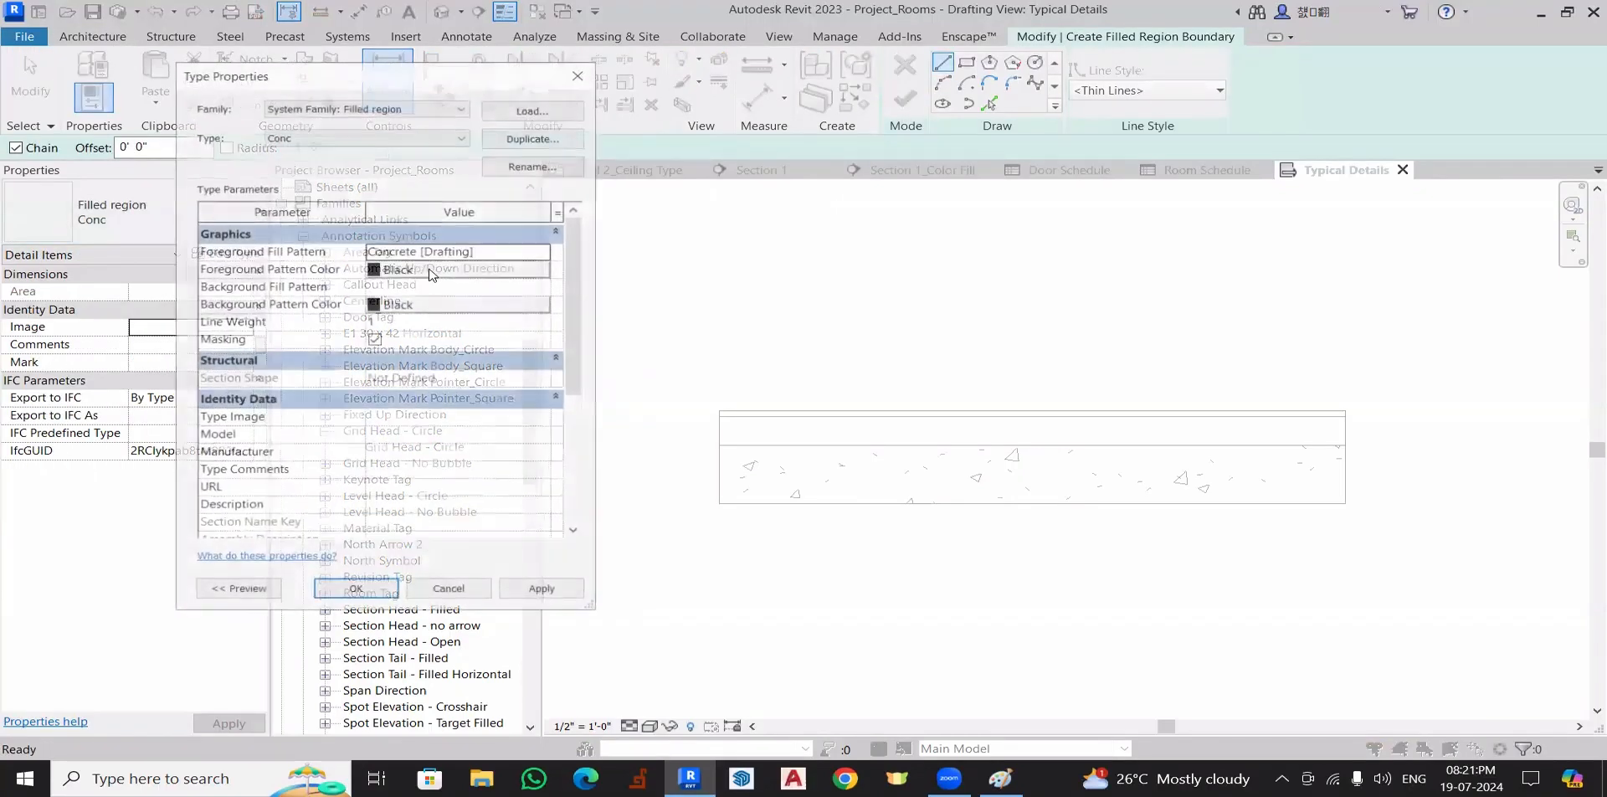
left_click(351, 136)
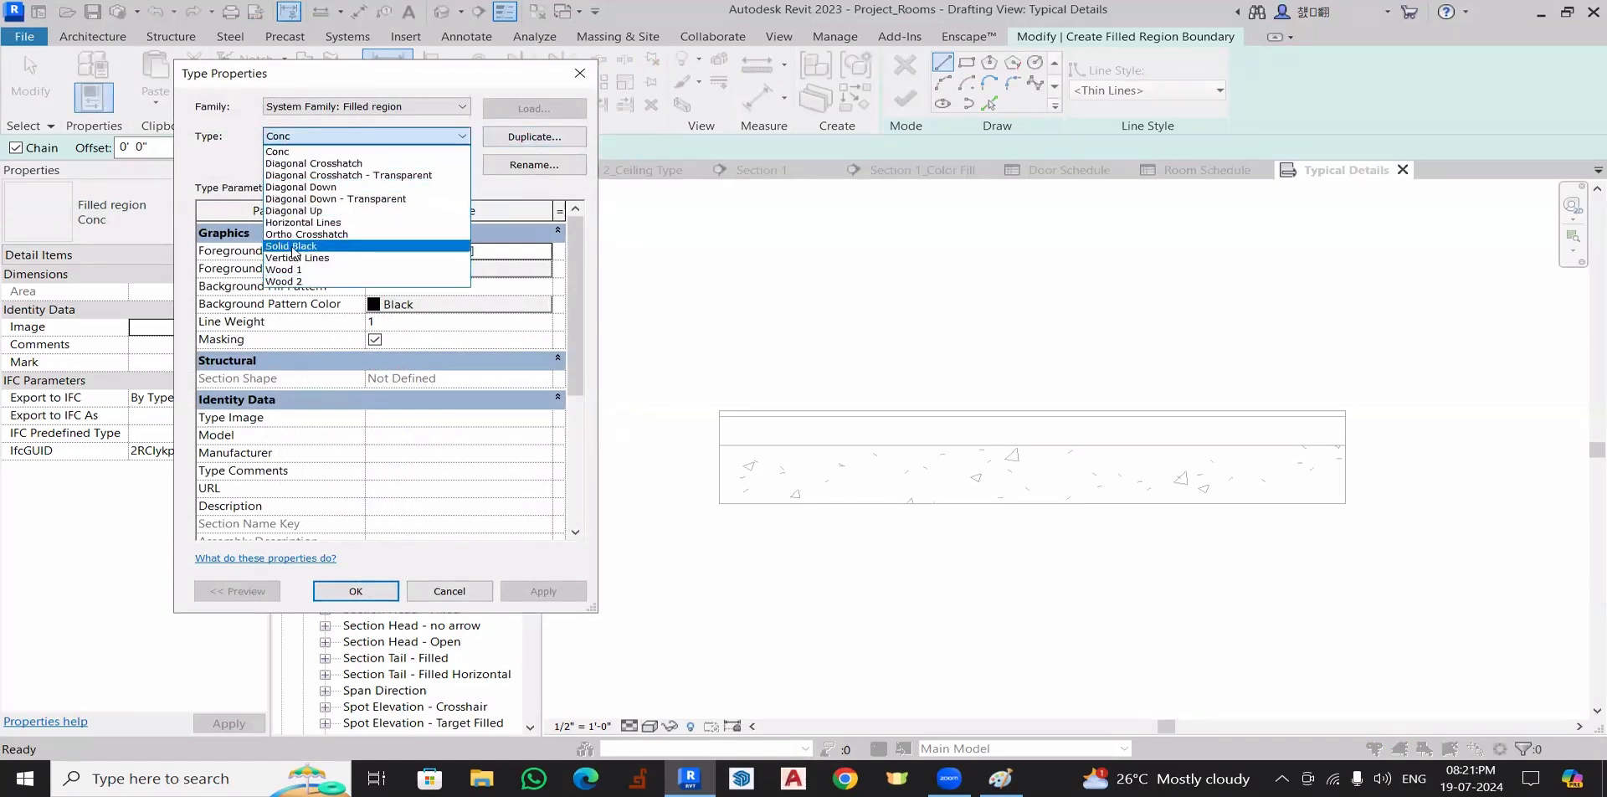
left_click(294, 246)
left_click(534, 136)
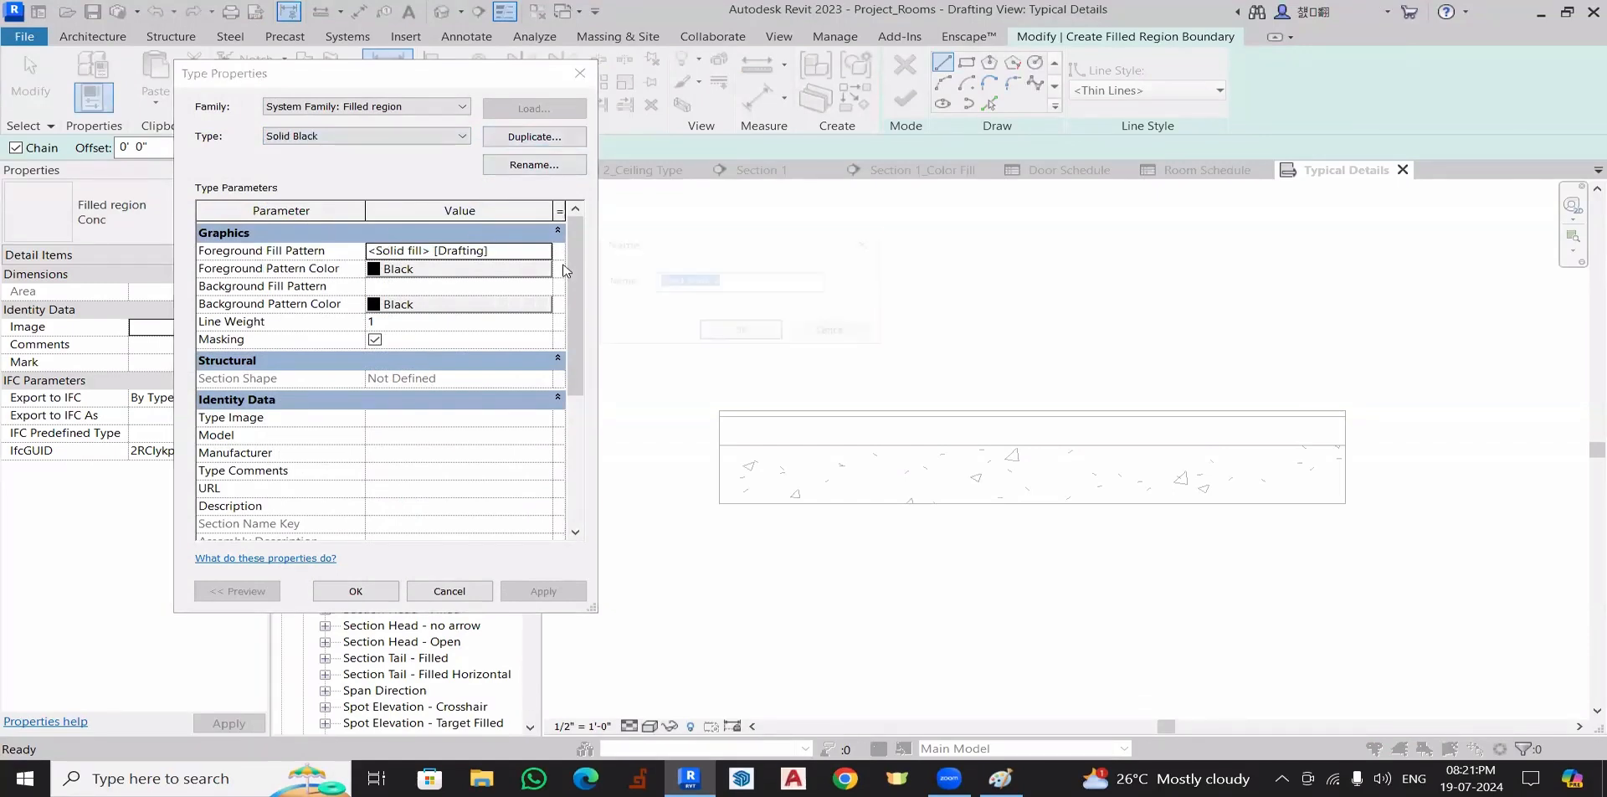
left_click(743, 328)
- Set the duplicated solid type's foreground pattern color to grey RGB 156-156-156 and accept the type properties
left_click(447, 282)
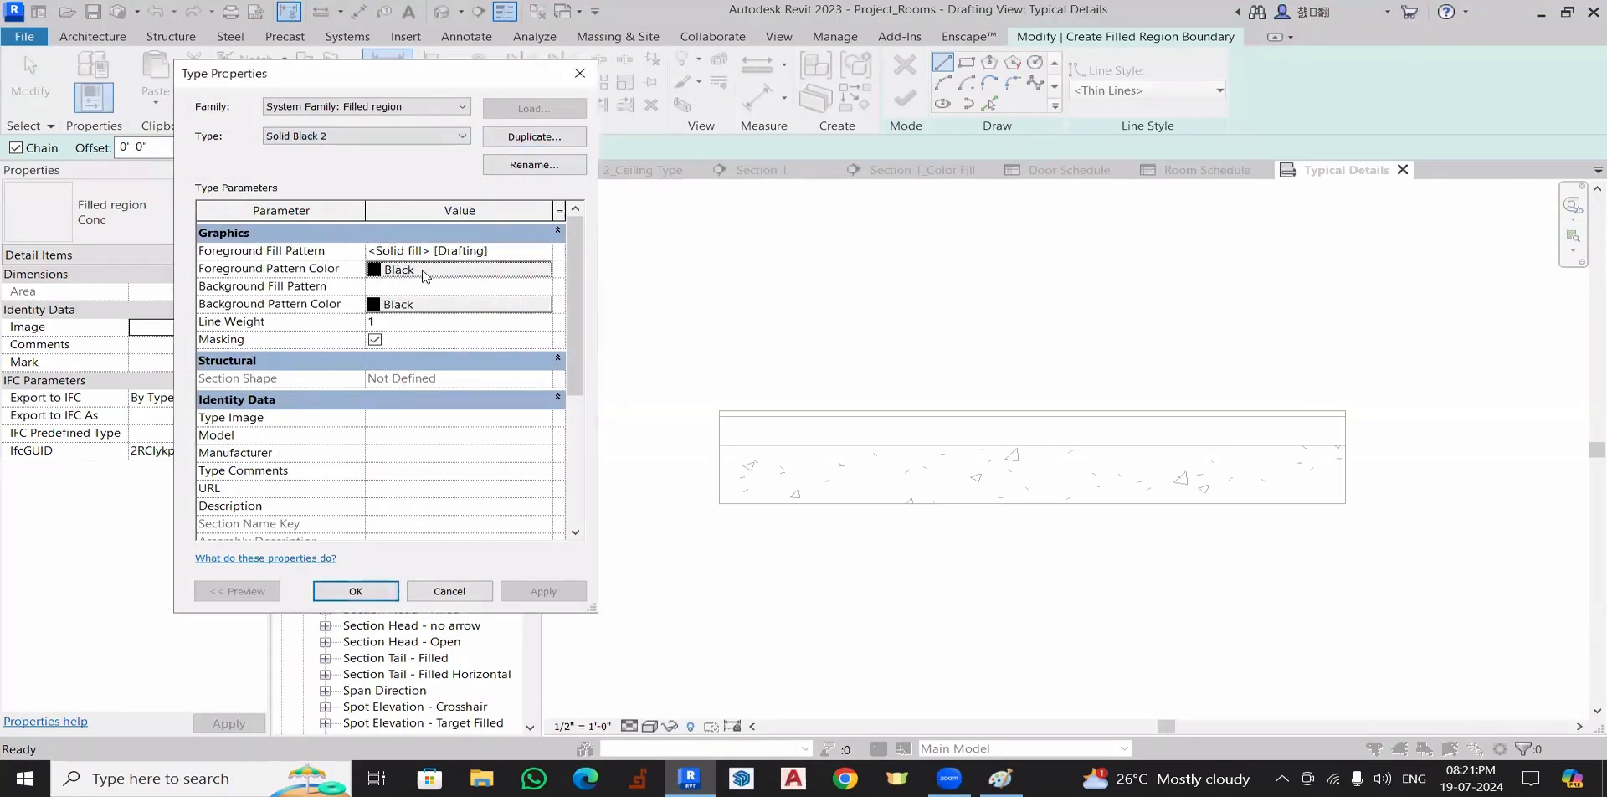
left_click_drag(607, 325, 607, 274)
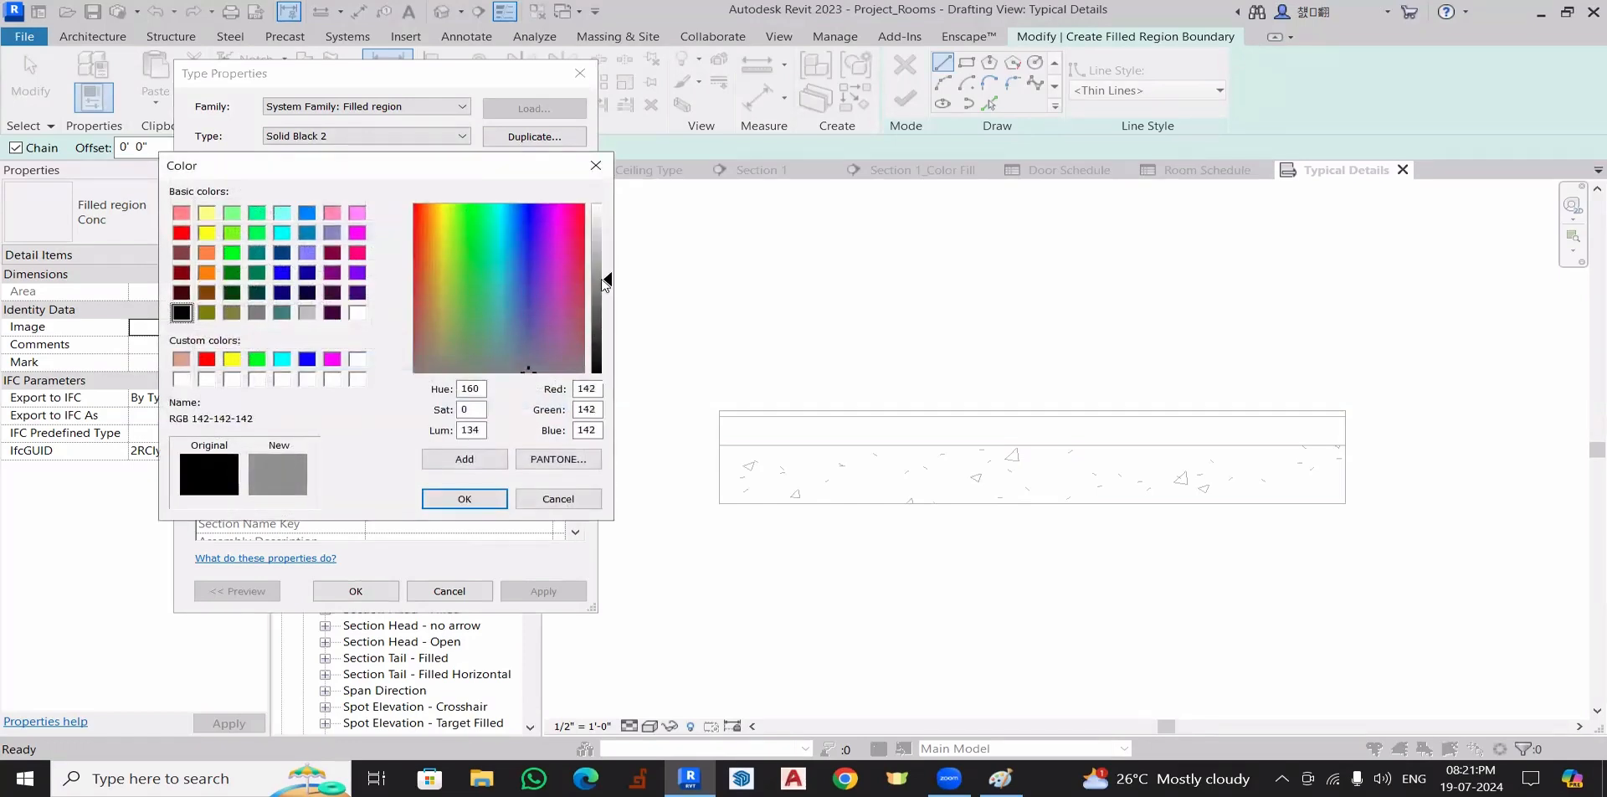
left_click(464, 499)
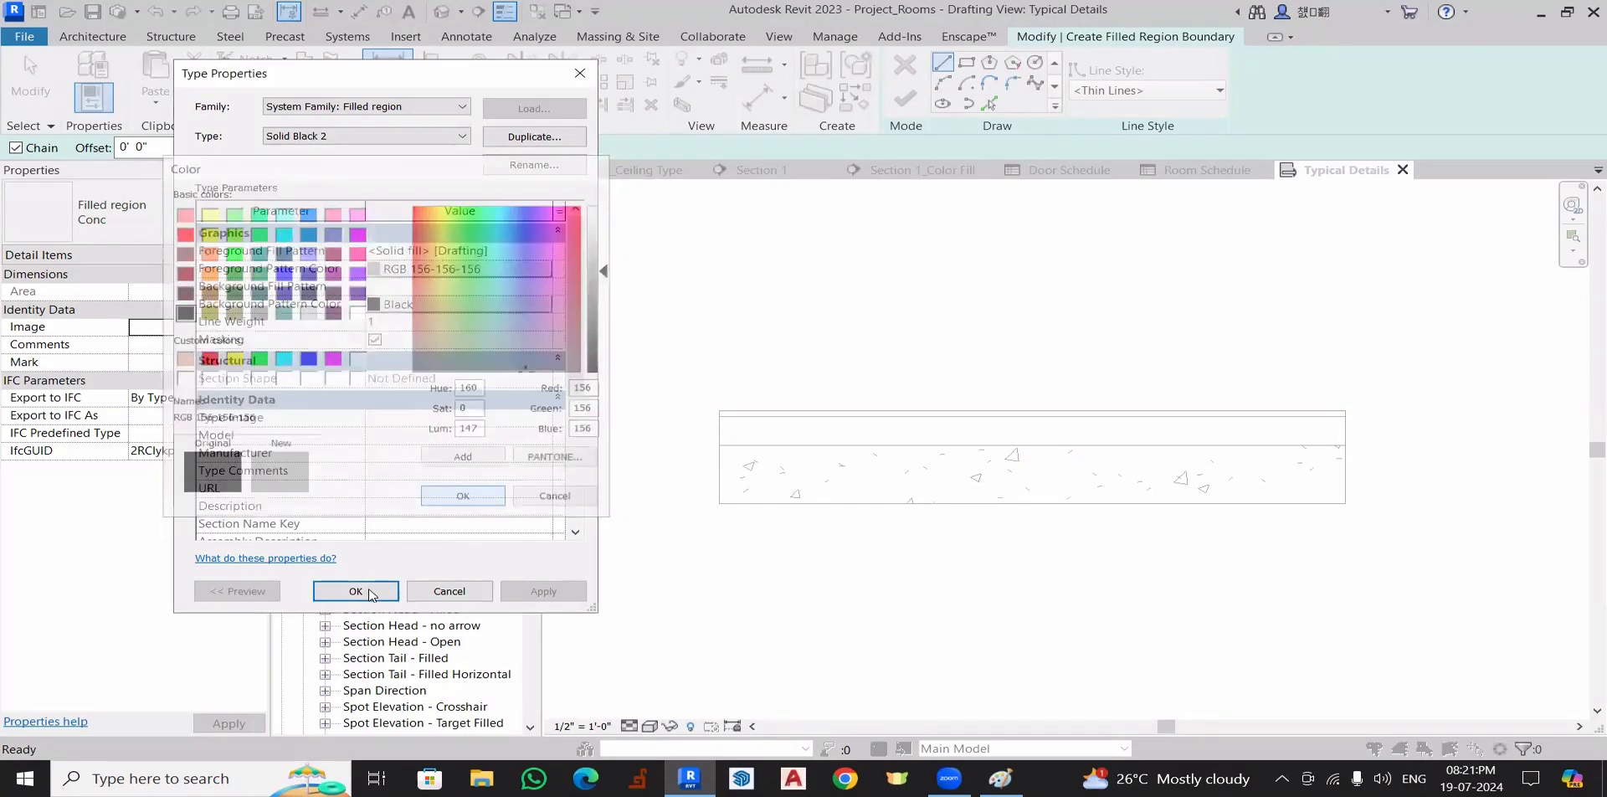
left_click(375, 593)
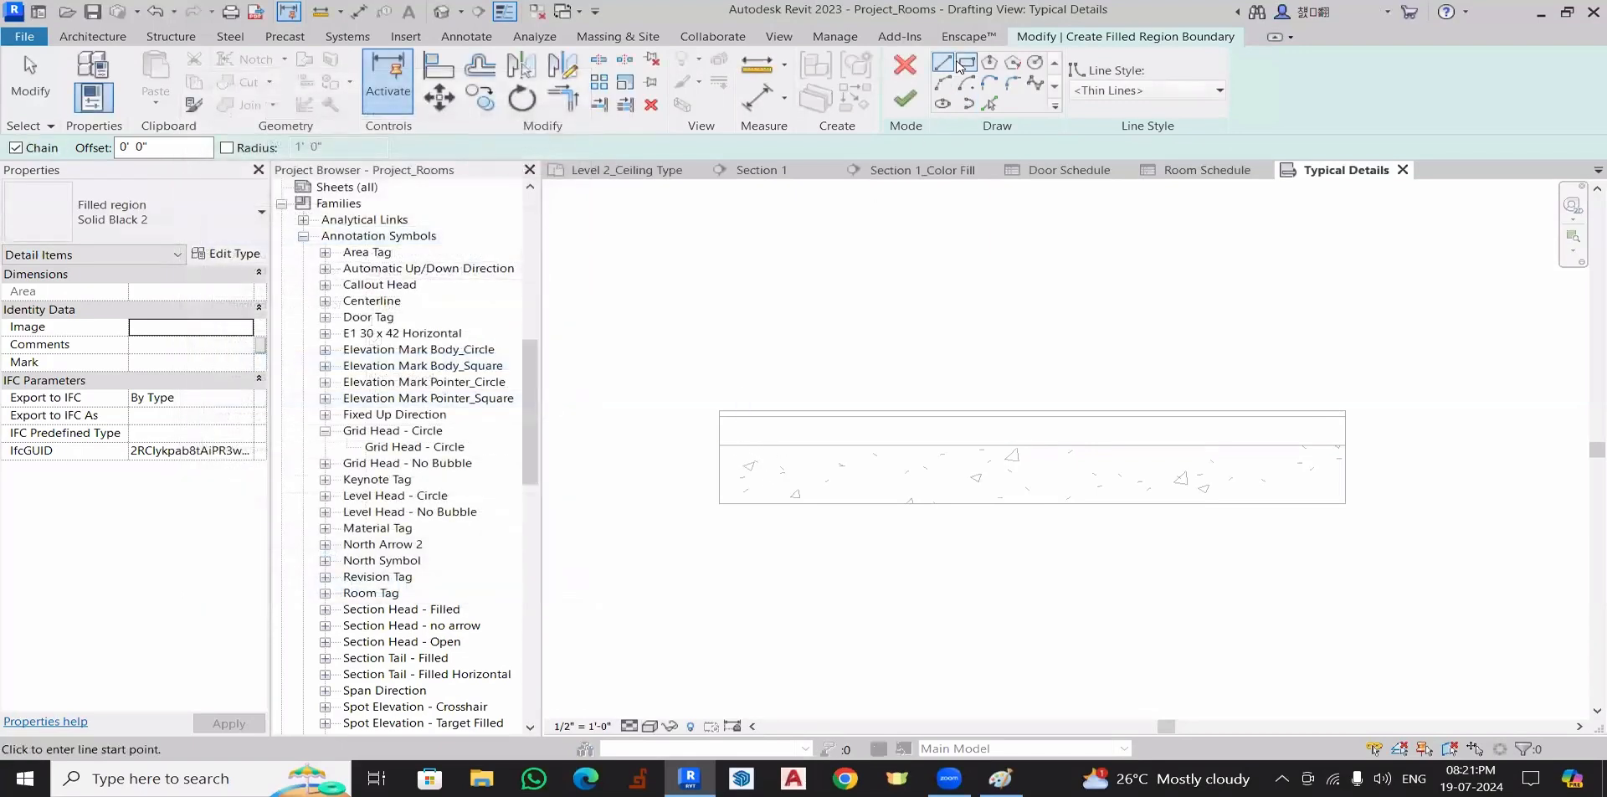
- Draw a rectangular boundary over the 2" band above the concrete layer and finish the grey filled region
left_click(967, 62)
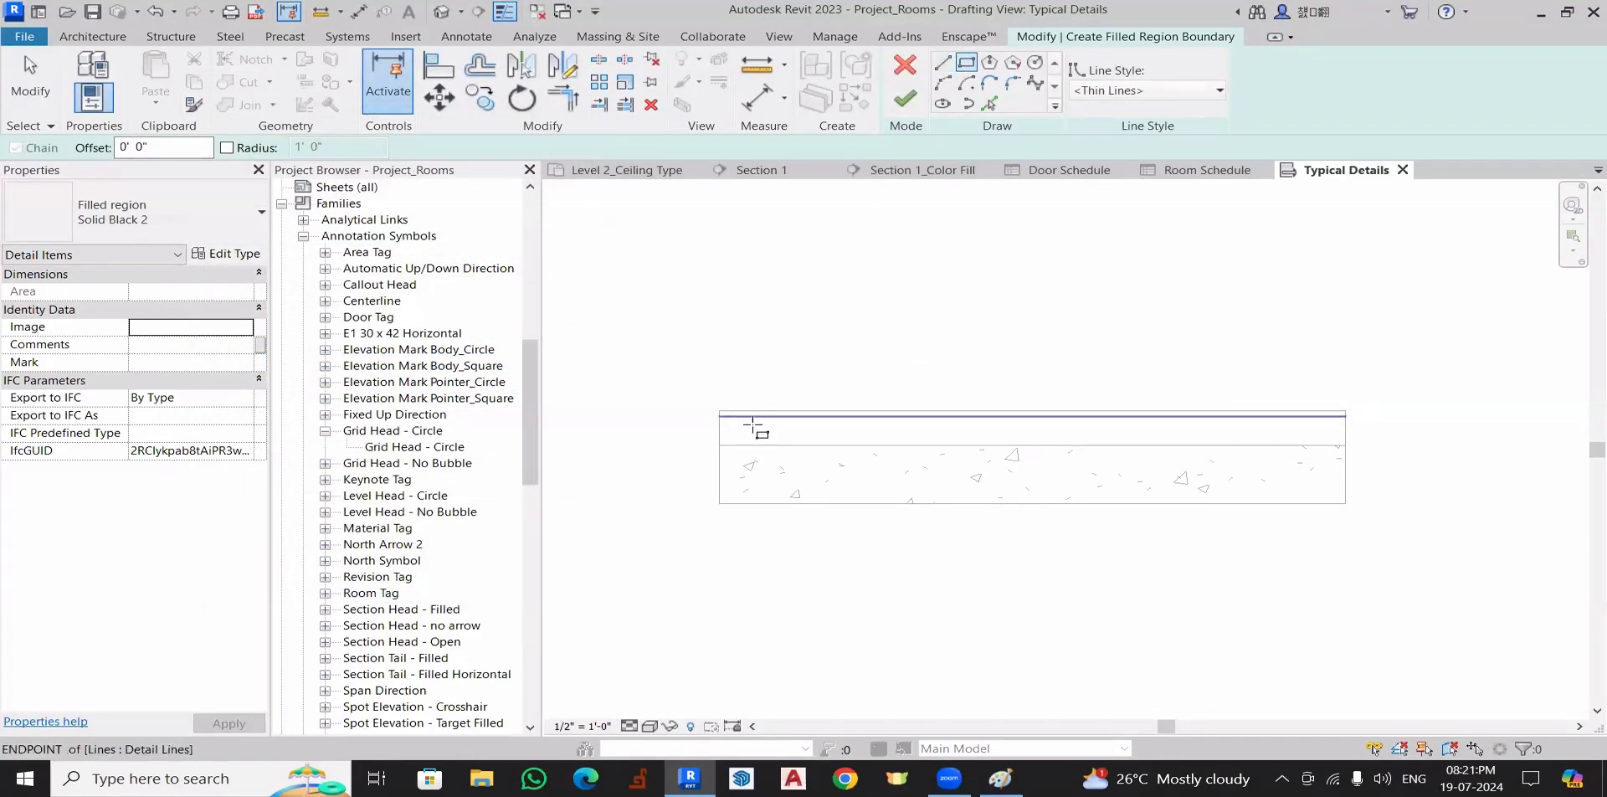
left_click(720, 417)
left_click(1346, 448)
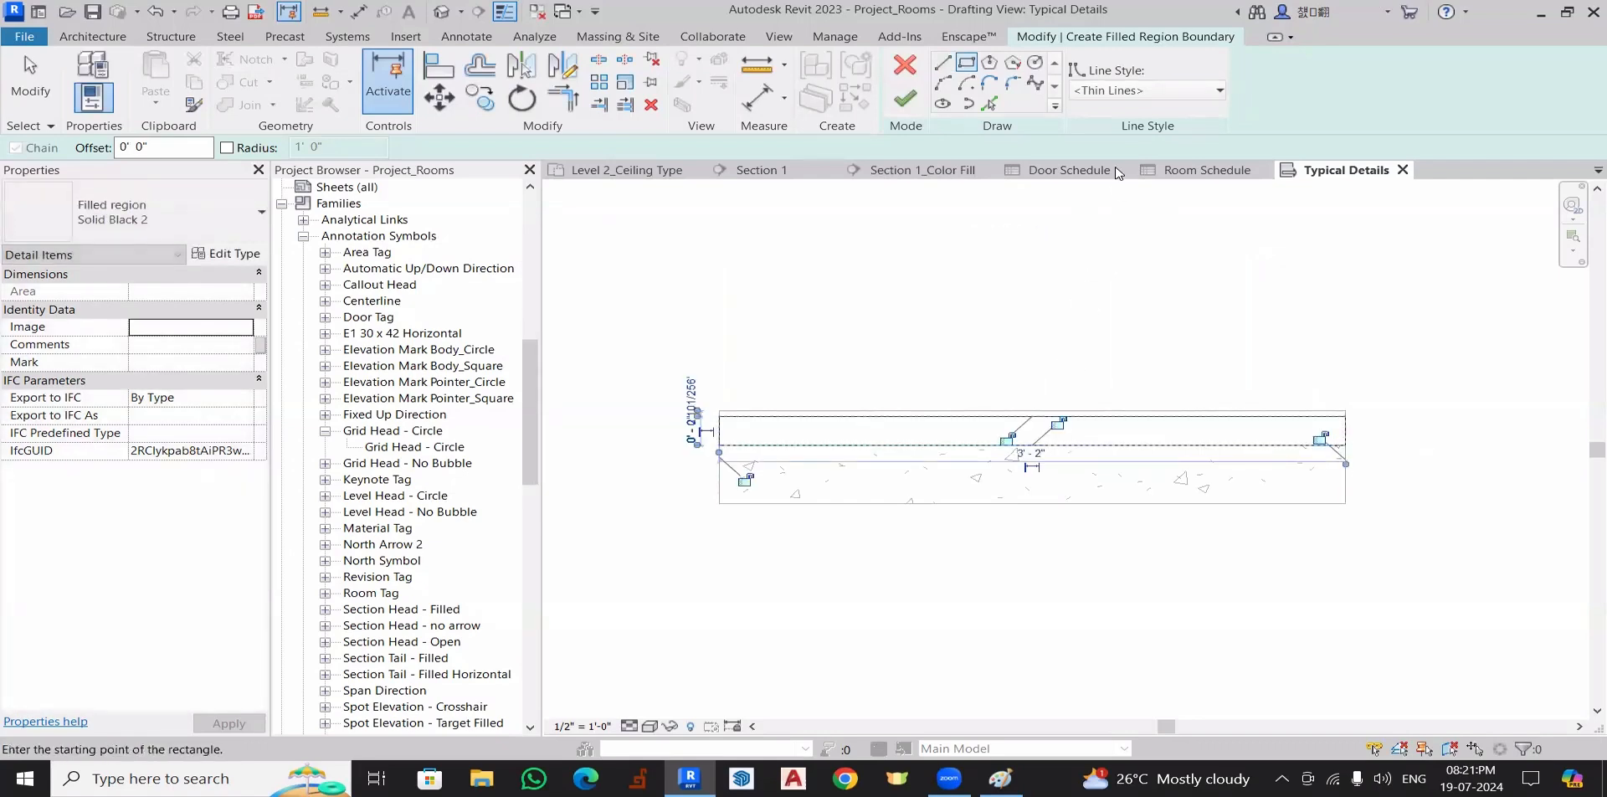
left_click(905, 98)
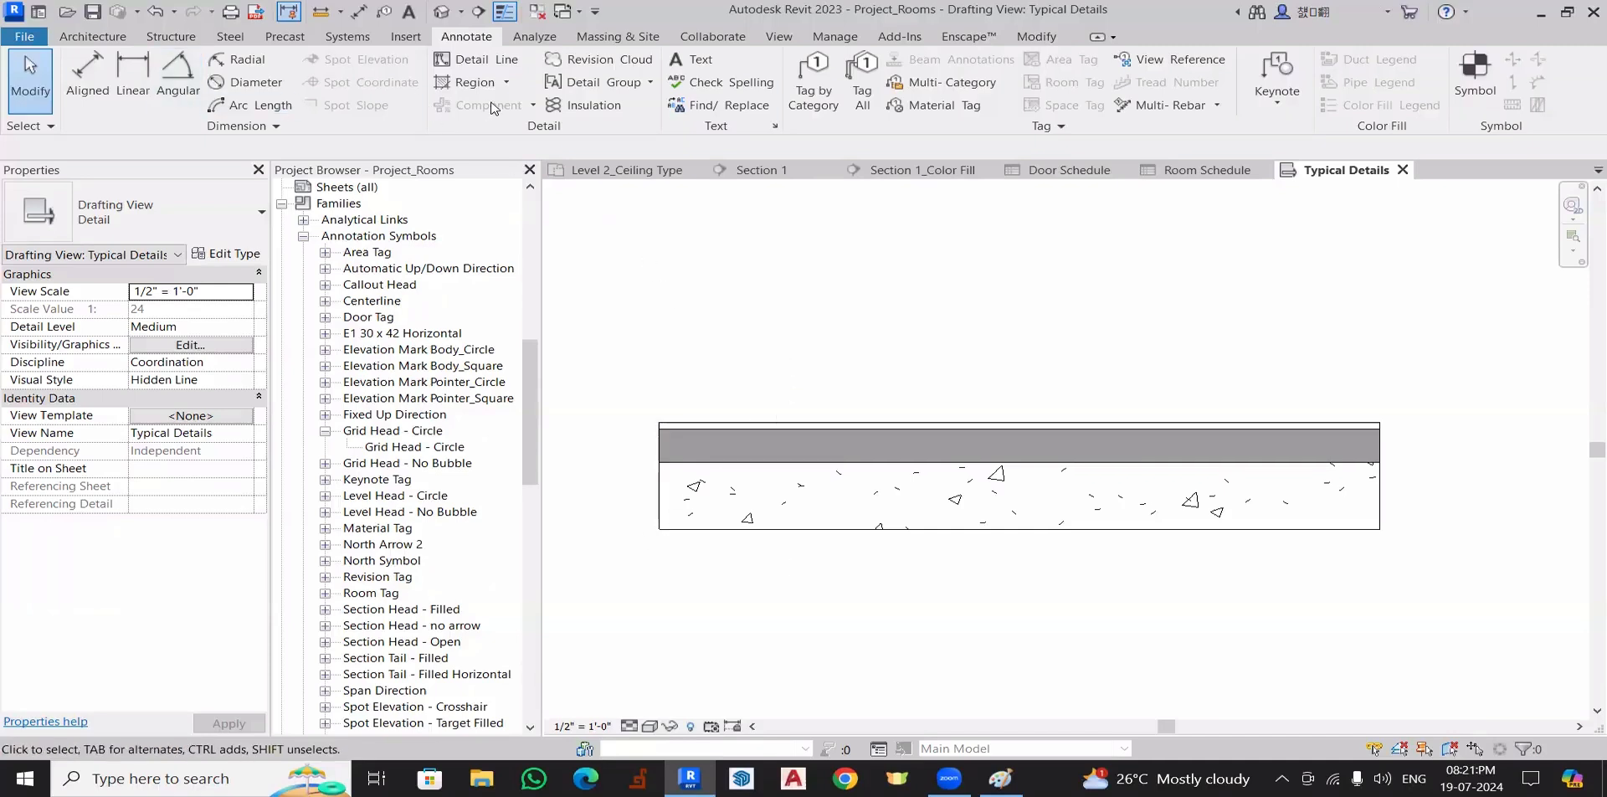
- Start another filled region and duplicate the Solid Black 2 type under the name "tile"
left_click(506, 82)
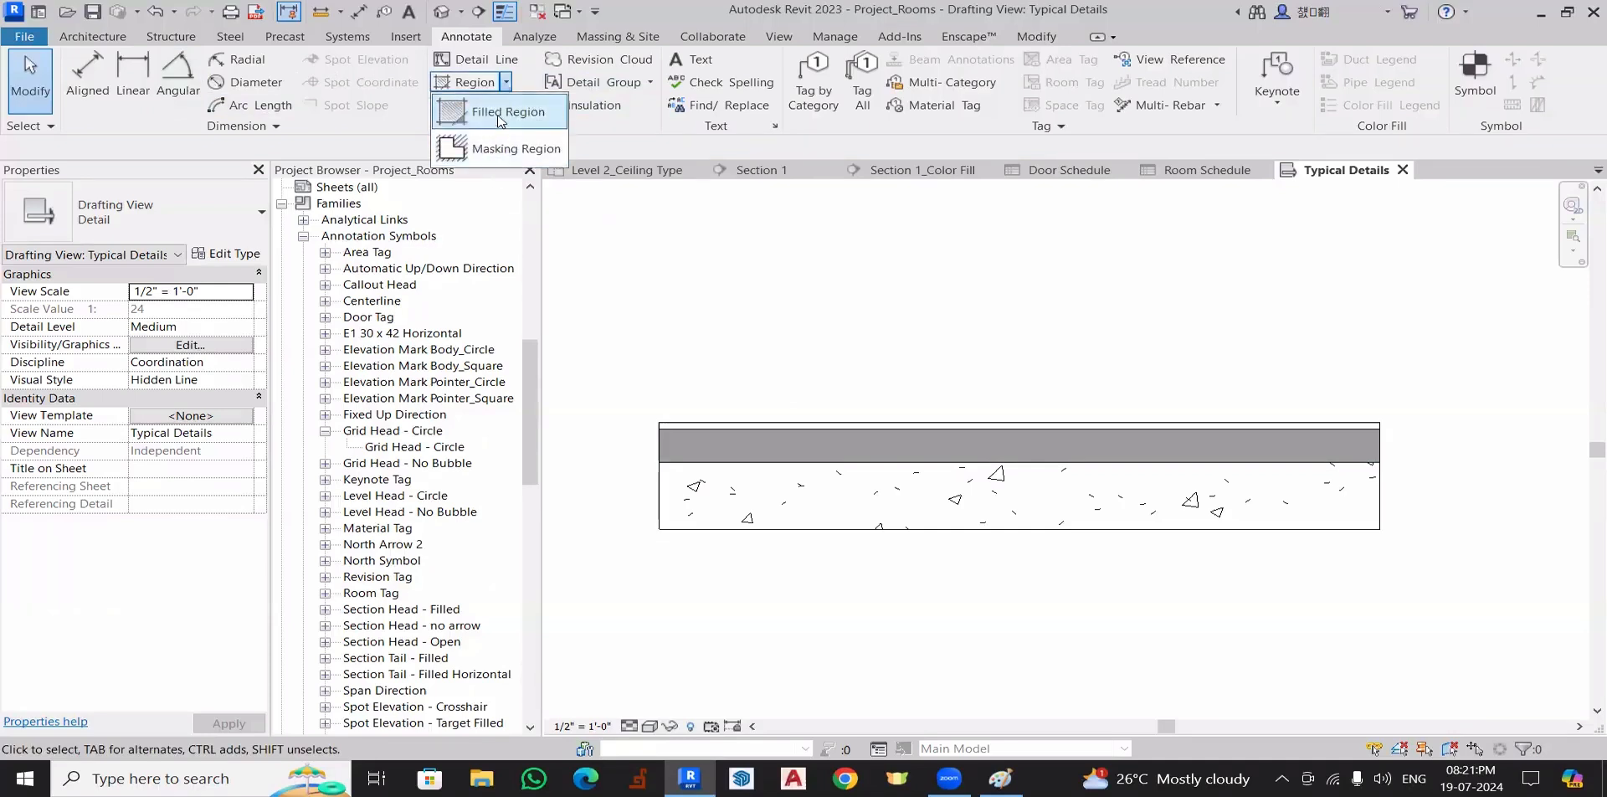
left_click(507, 112)
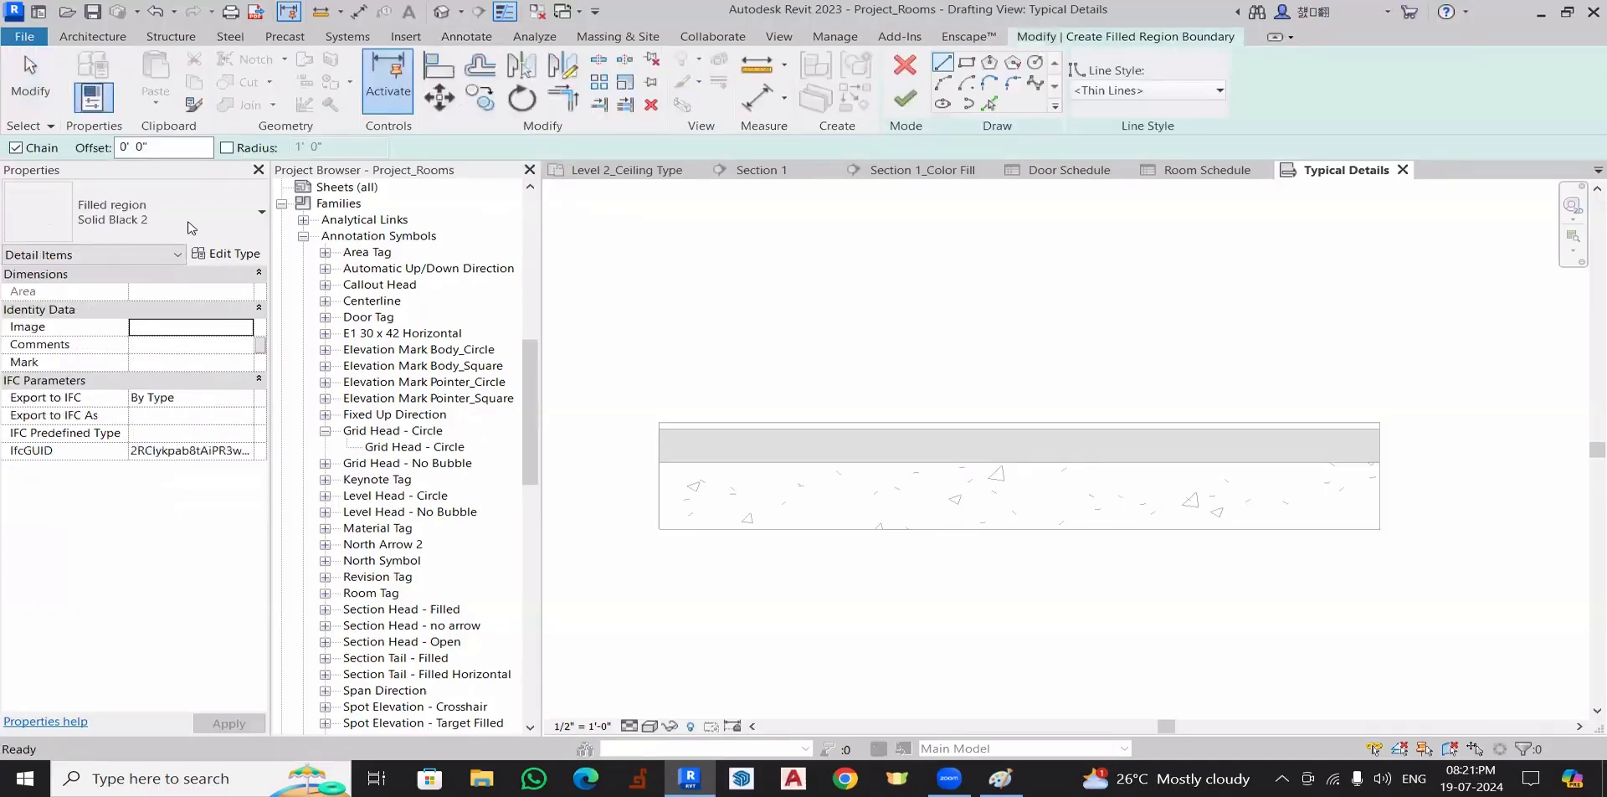
left_click(178, 219)
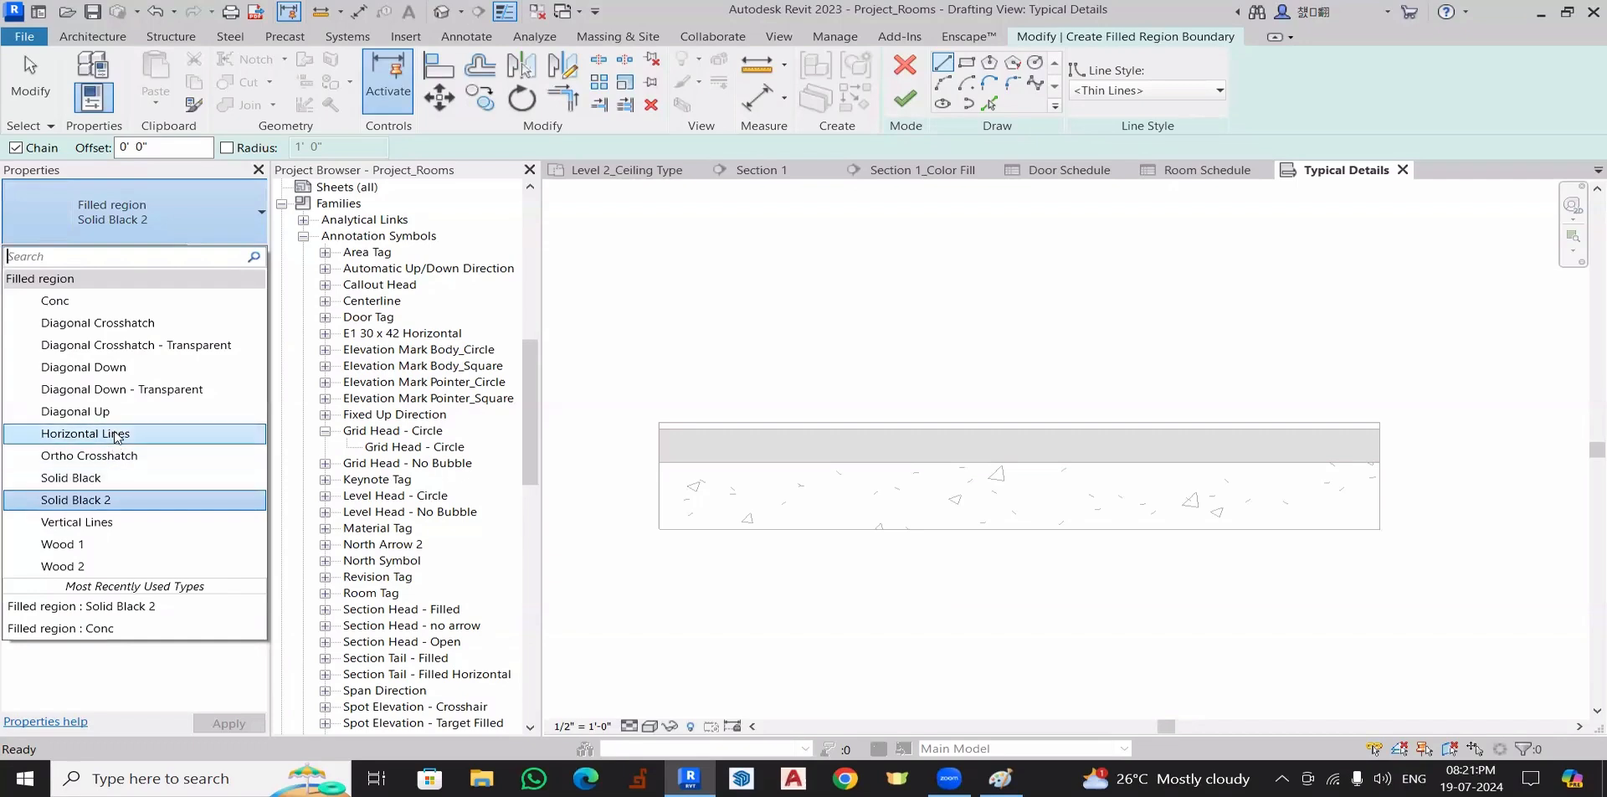
left_click(133, 222)
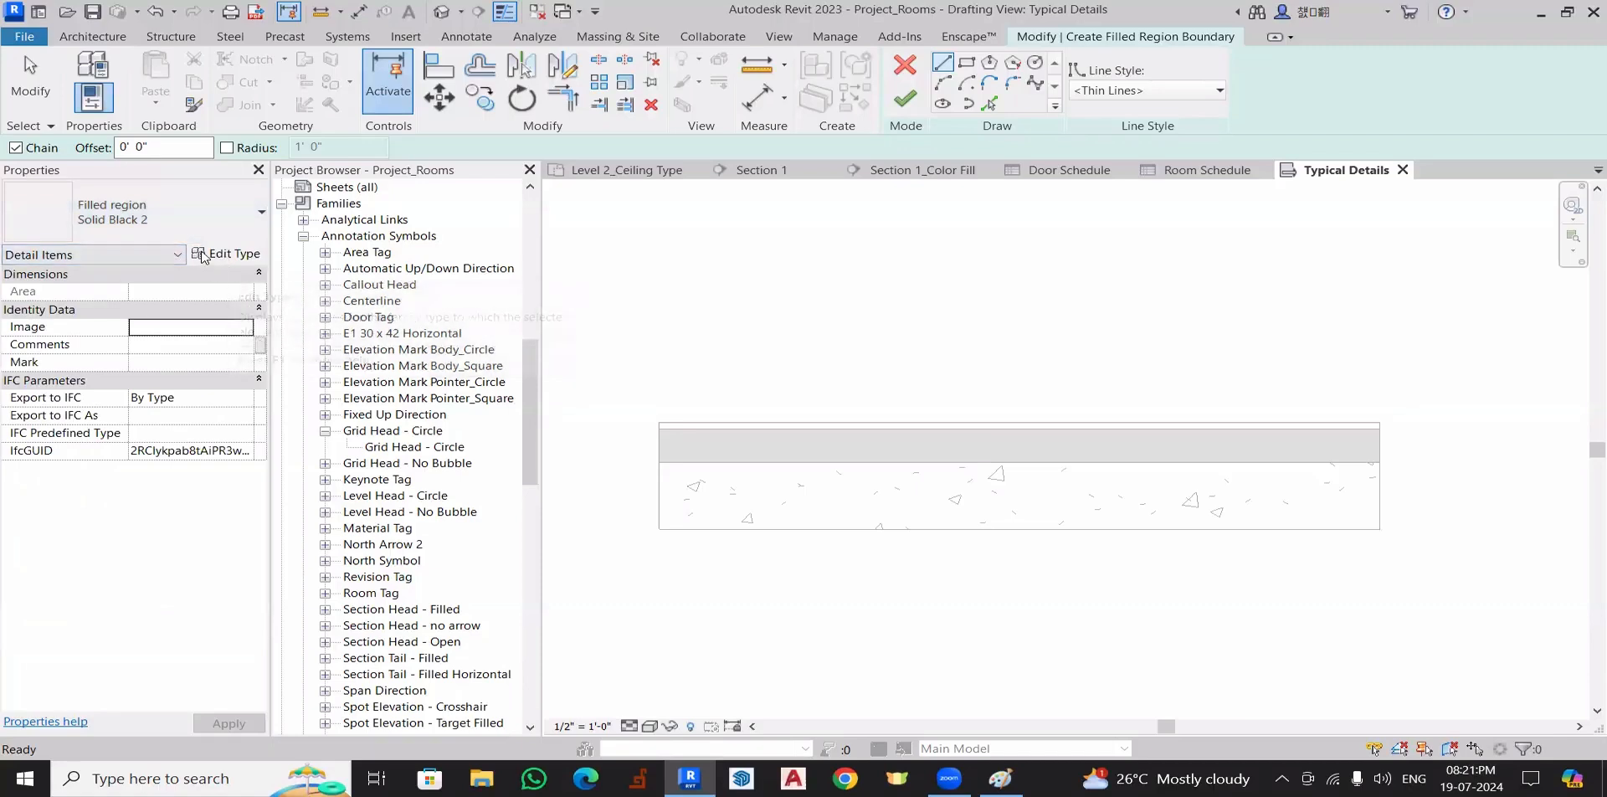
left_click(227, 253)
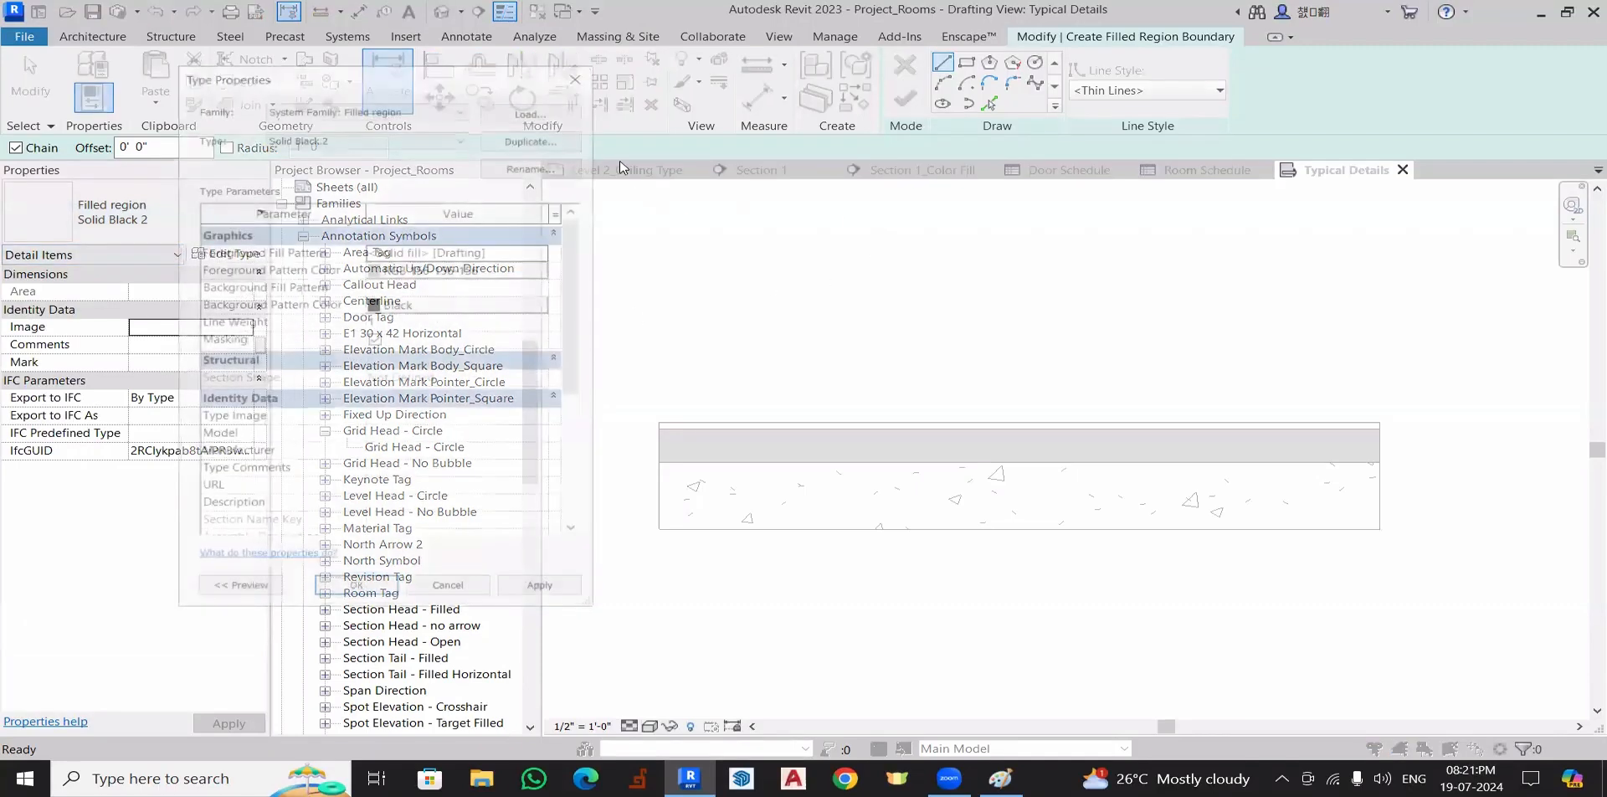
left_click(536, 136)
type("tile")
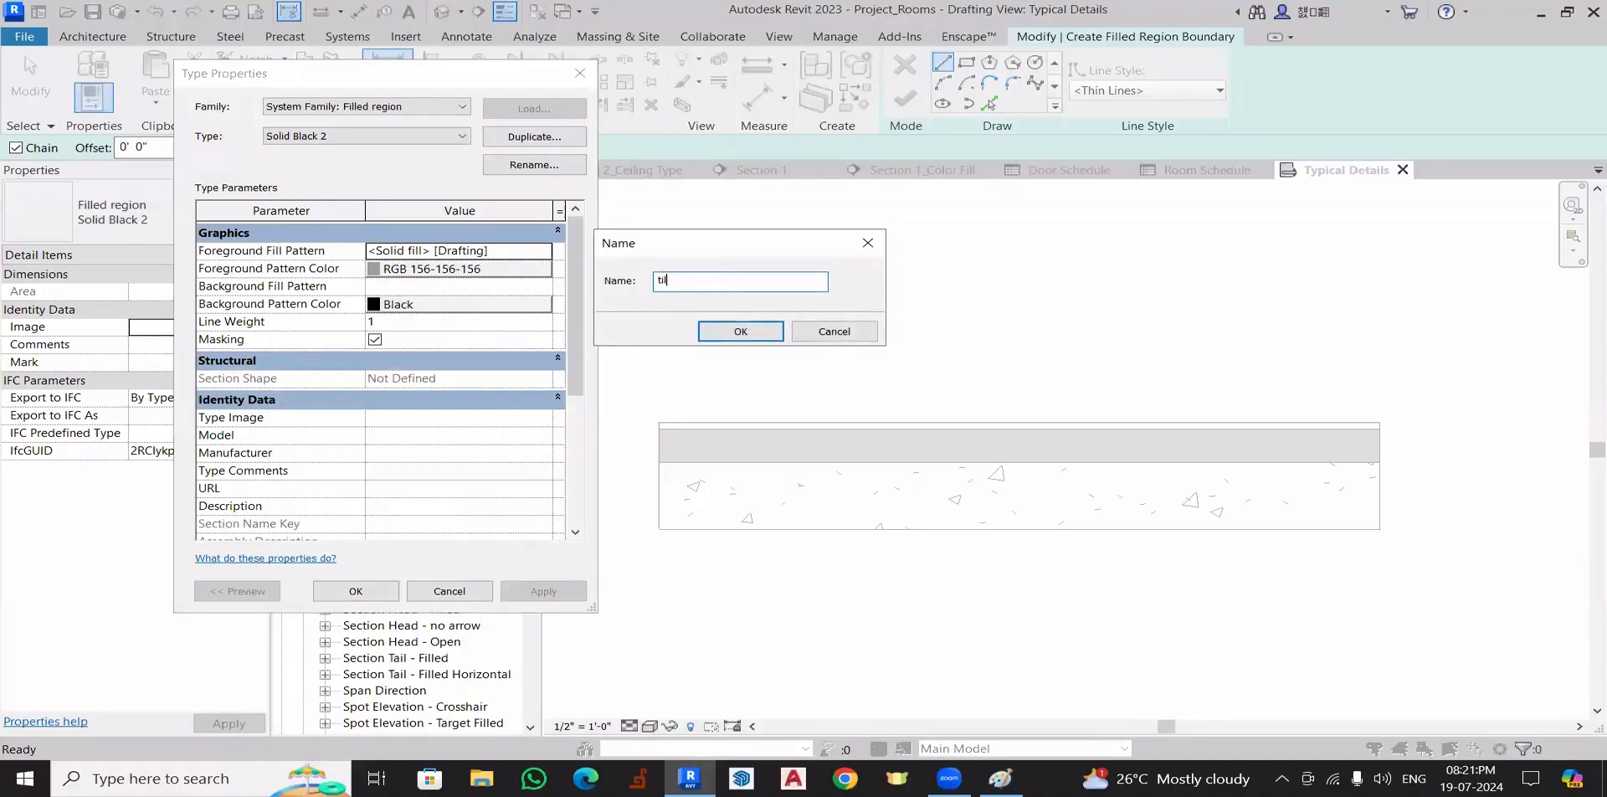
key("Return")
- Give the tile type the Vertical-small drafting foreground pattern in color RGB 003-003-003 and accept the type properties
left_click(502, 251)
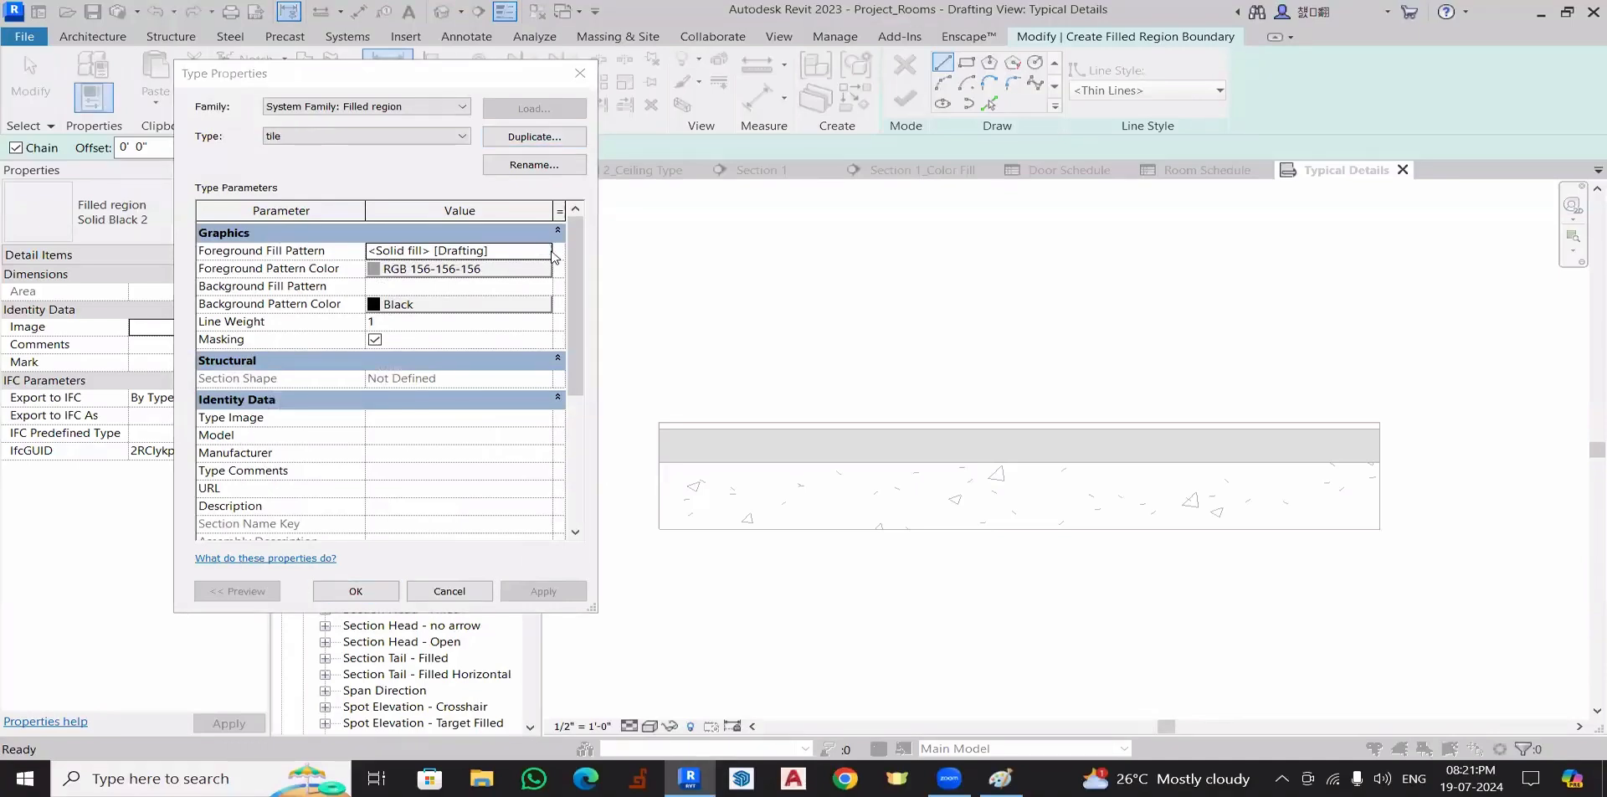
left_click(556, 251)
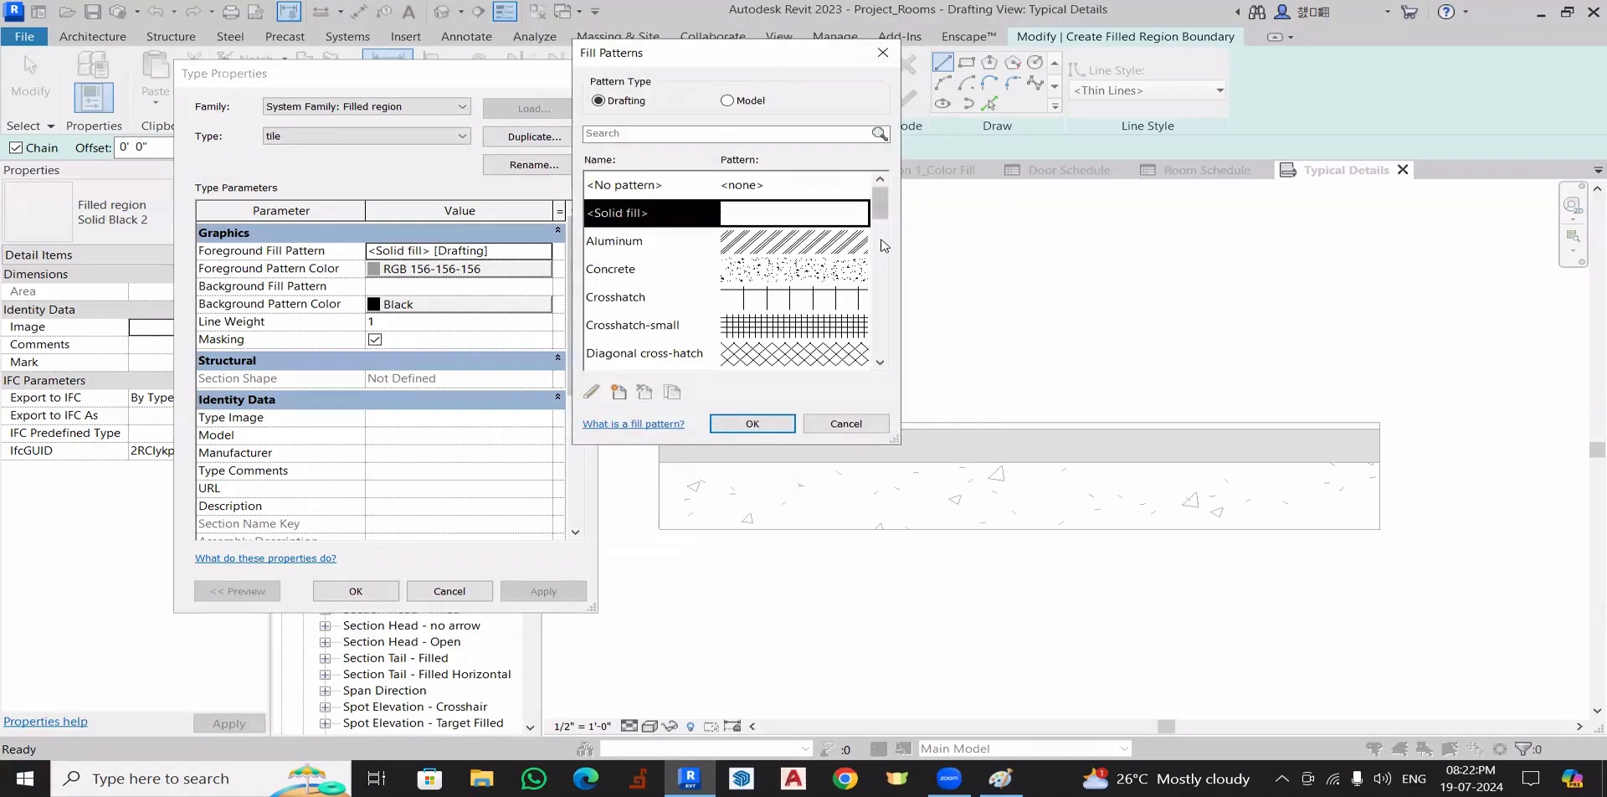
left_click_drag(883, 209, 883, 324)
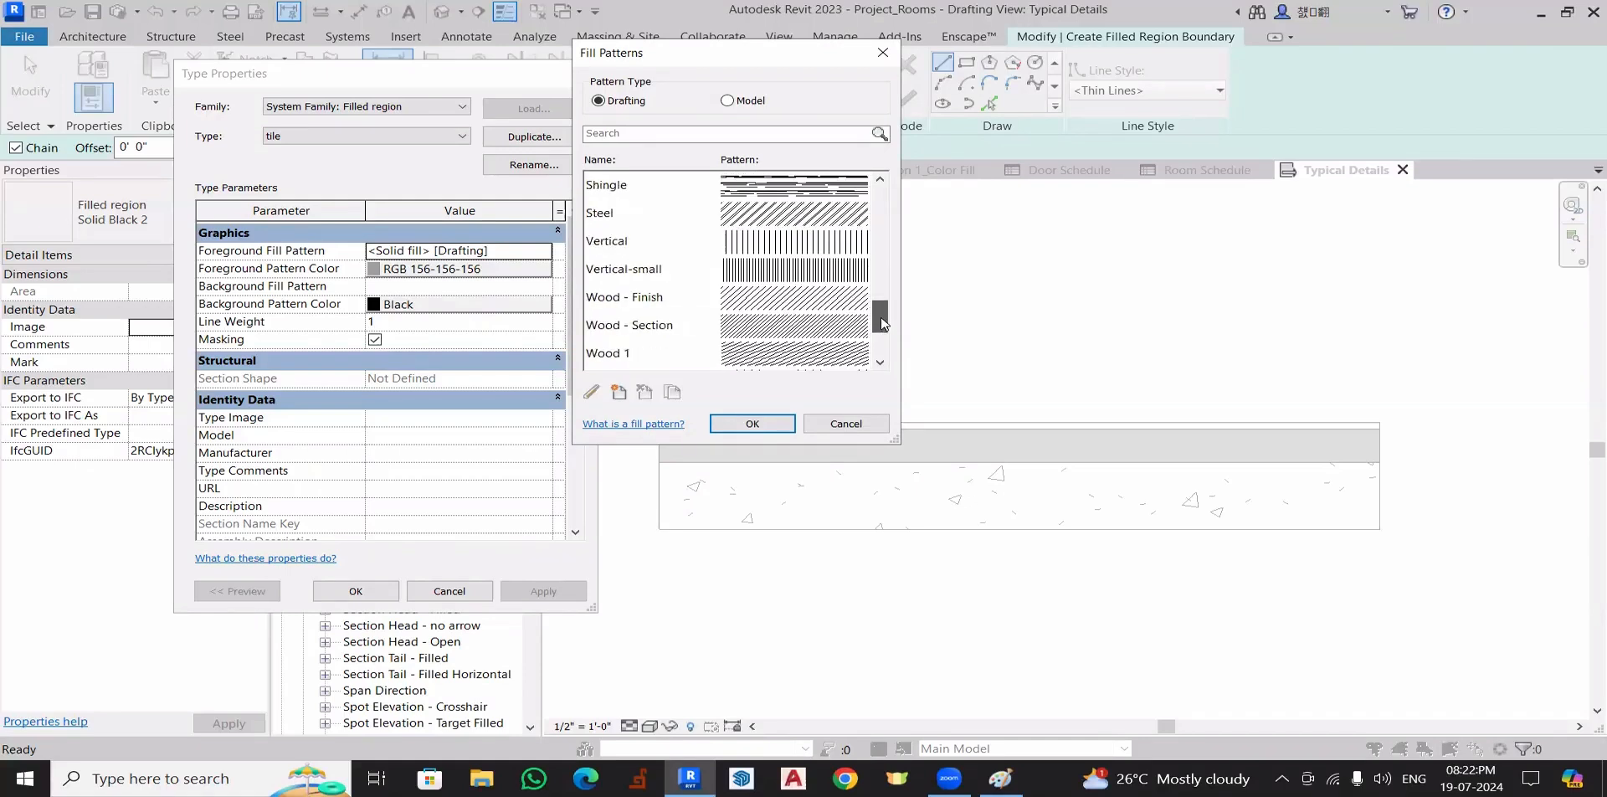
left_click(778, 279)
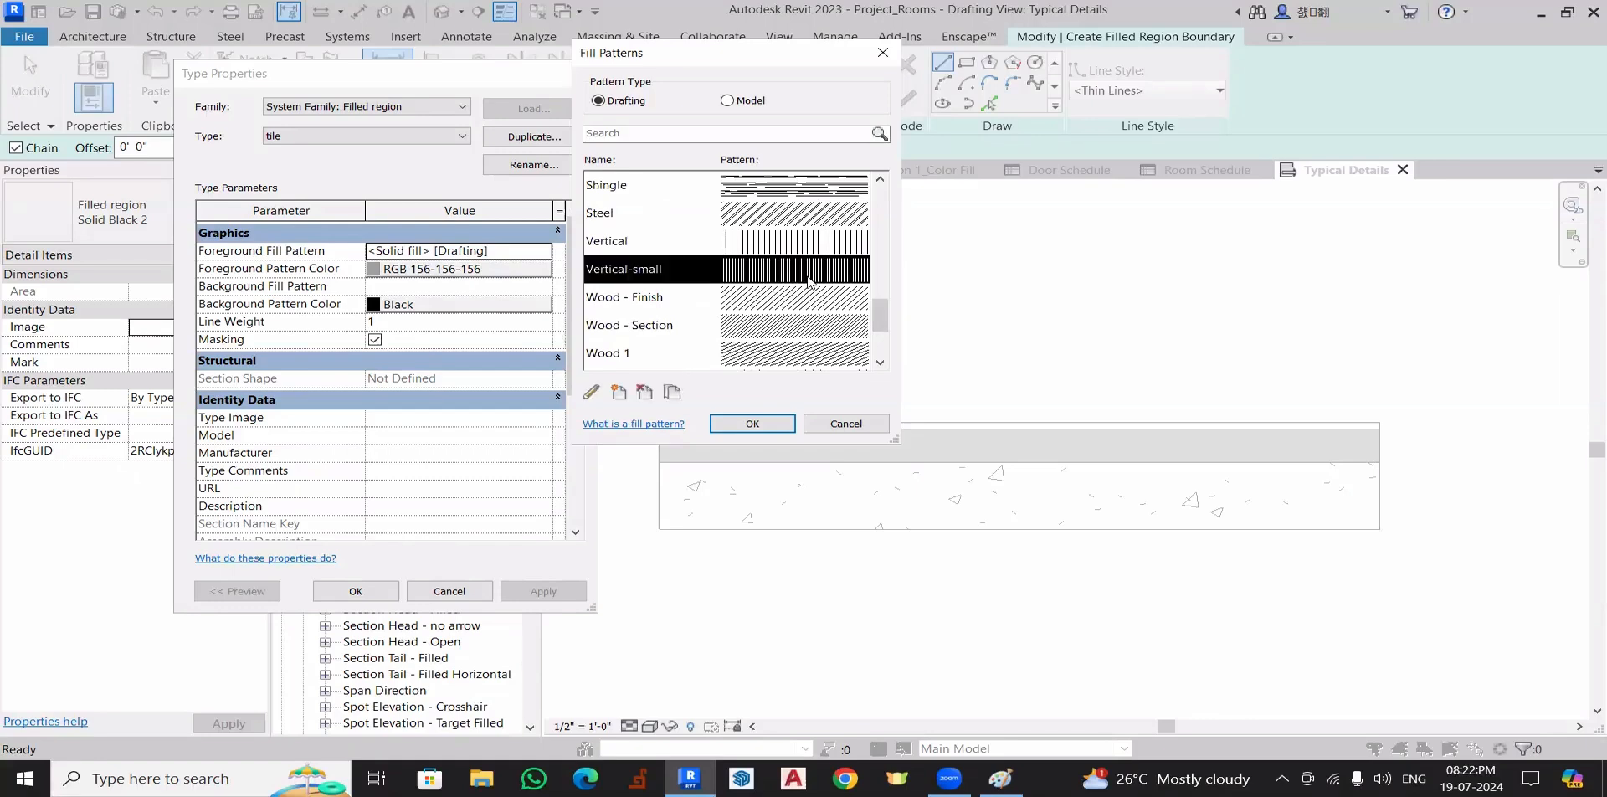
left_click(753, 422)
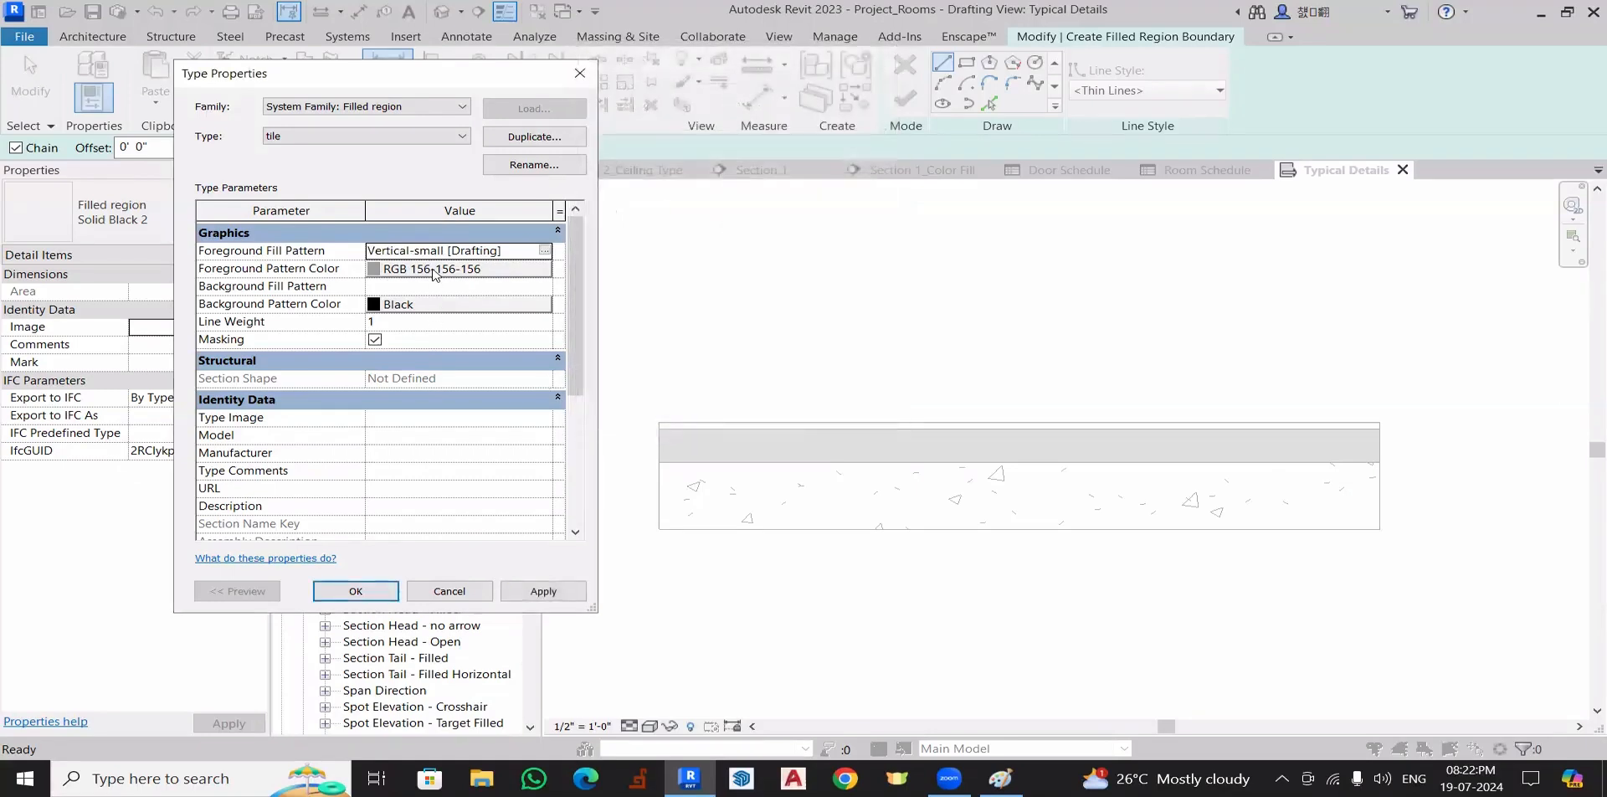
left_click(460, 268)
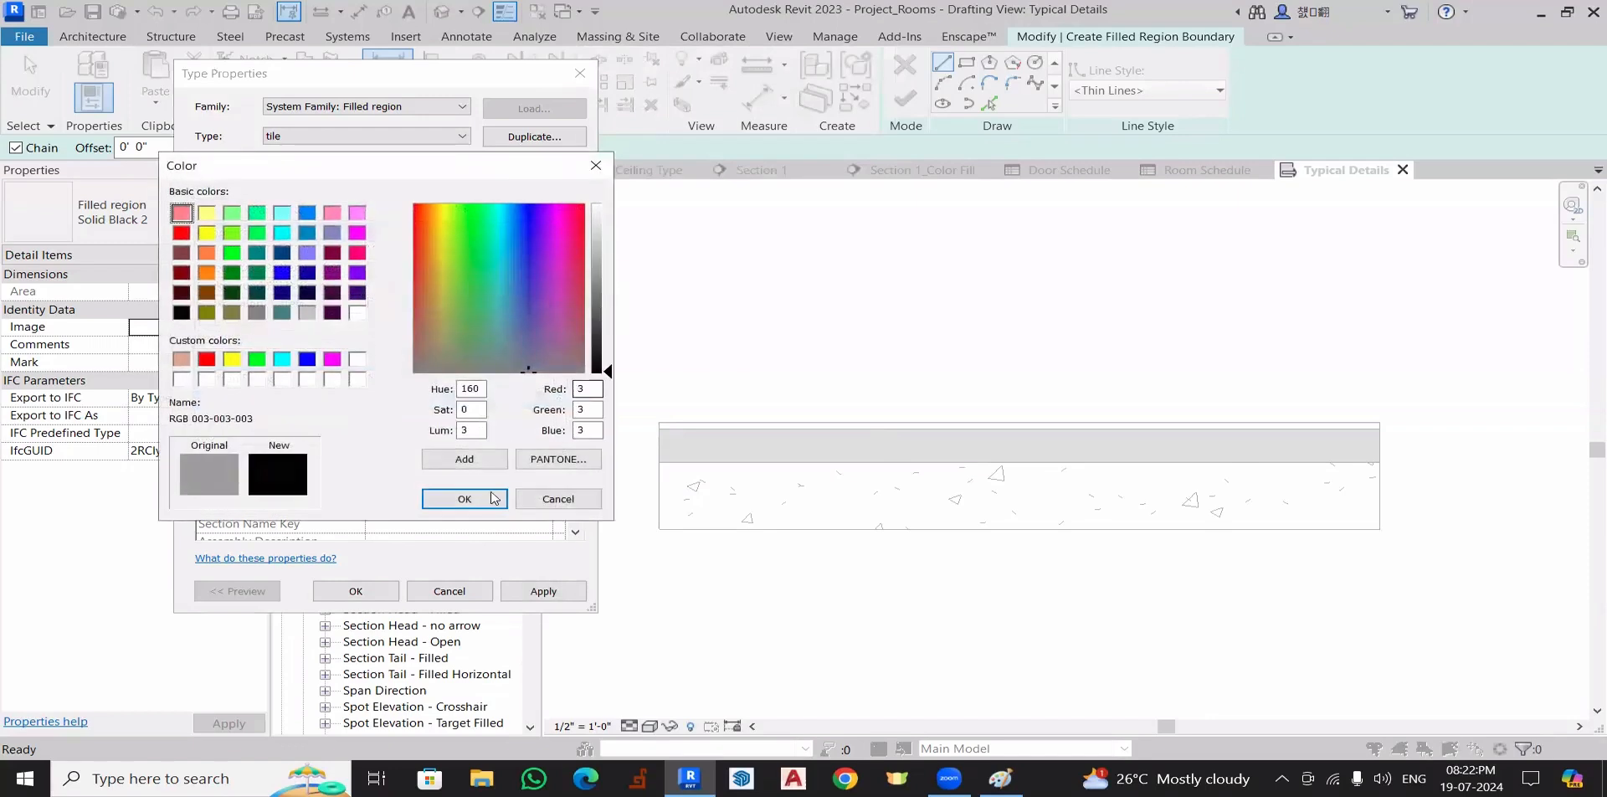
left_click(464, 499)
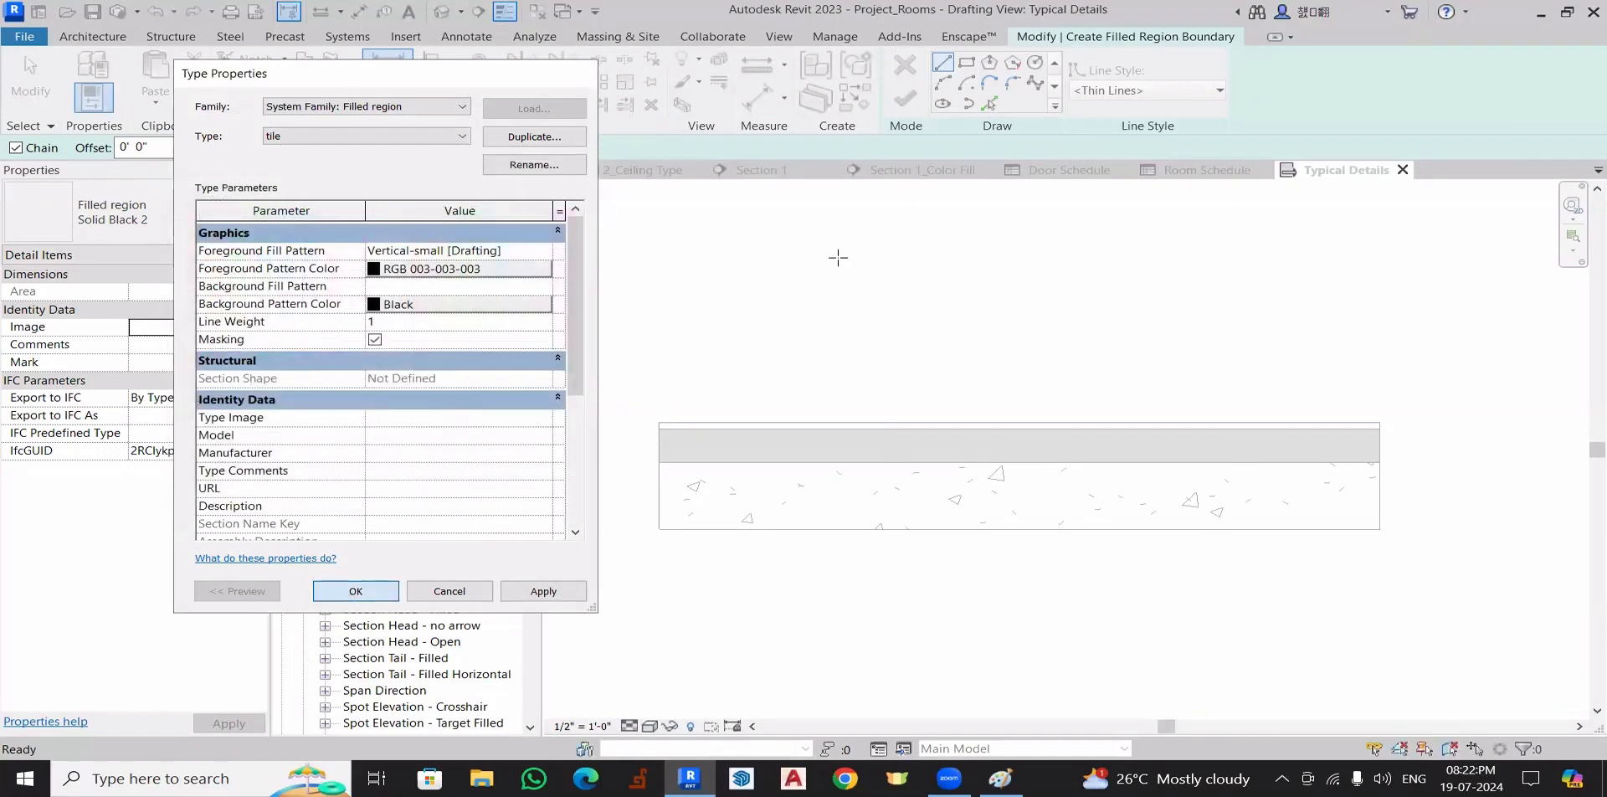
left_click(356, 591)
- Draw a rectangular boundary over the thin band above the grey layer and finish the tile filled region
left_click(967, 62)
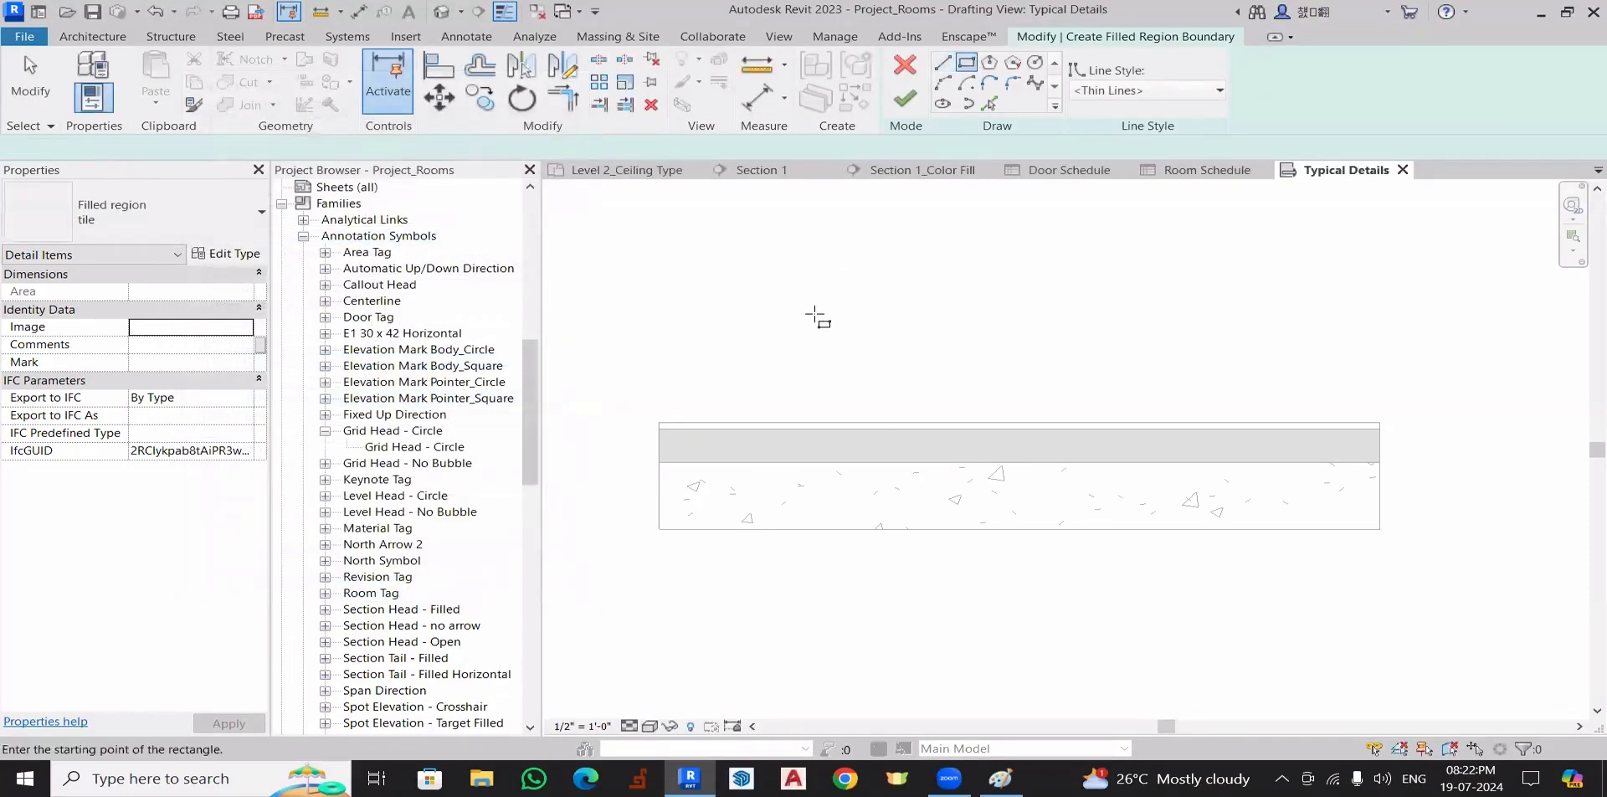
left_click(659, 422)
scroll(1373, 429, "up", 2)
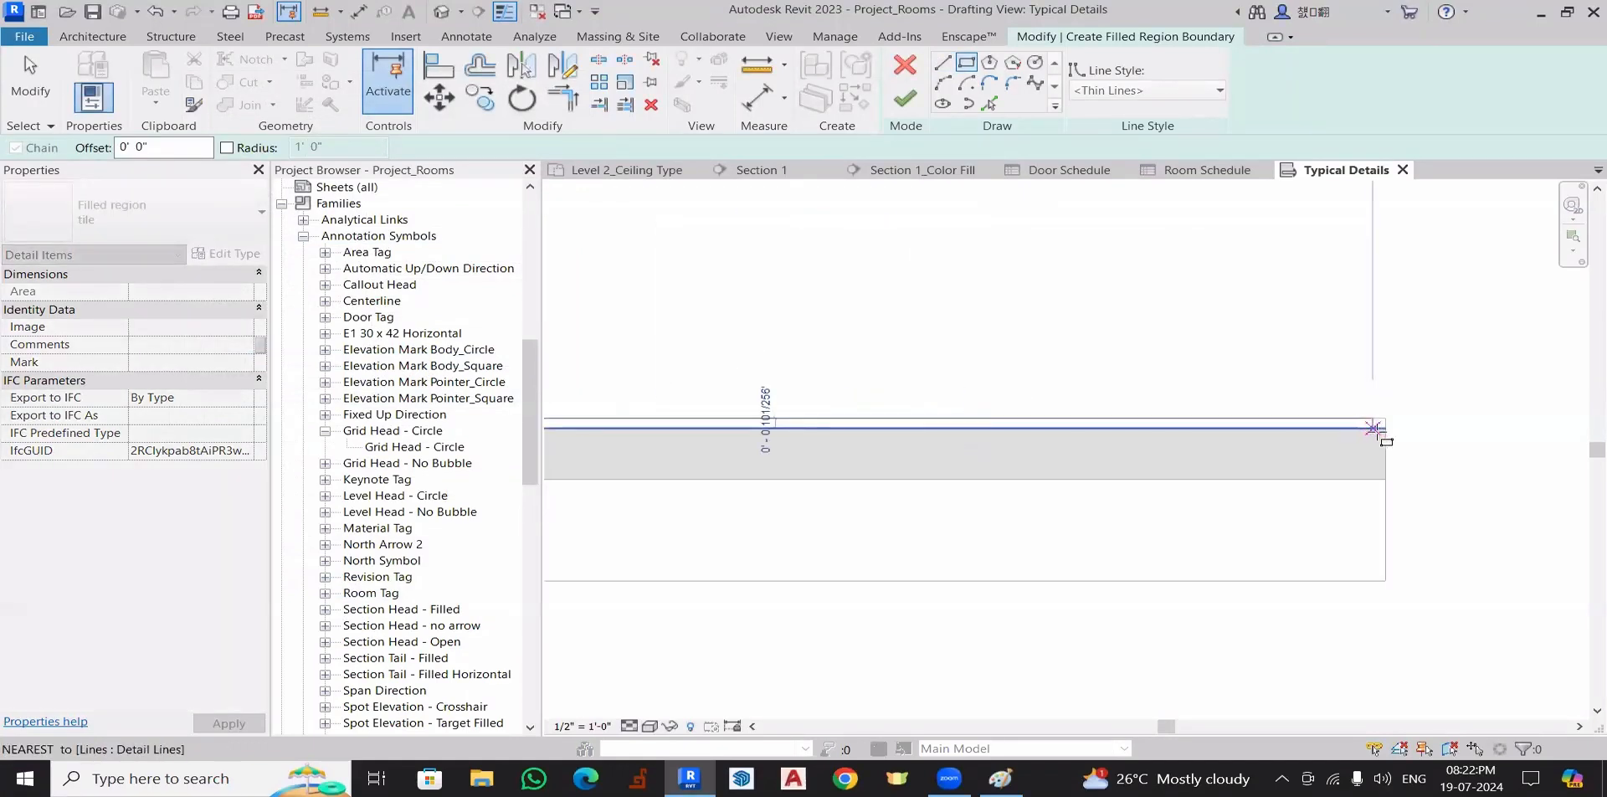
left_click(1386, 428)
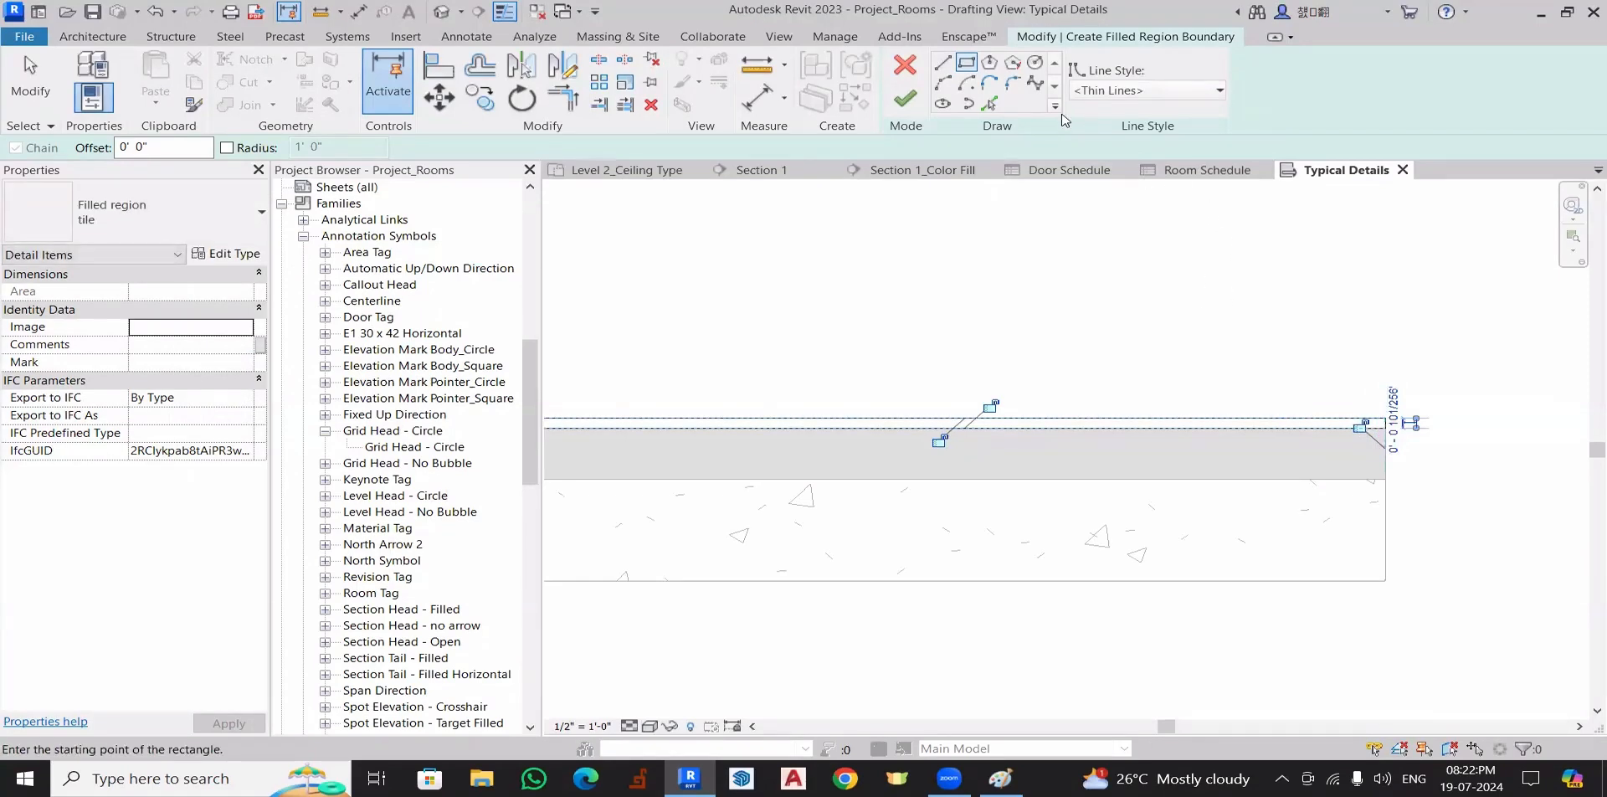
left_click(906, 100)
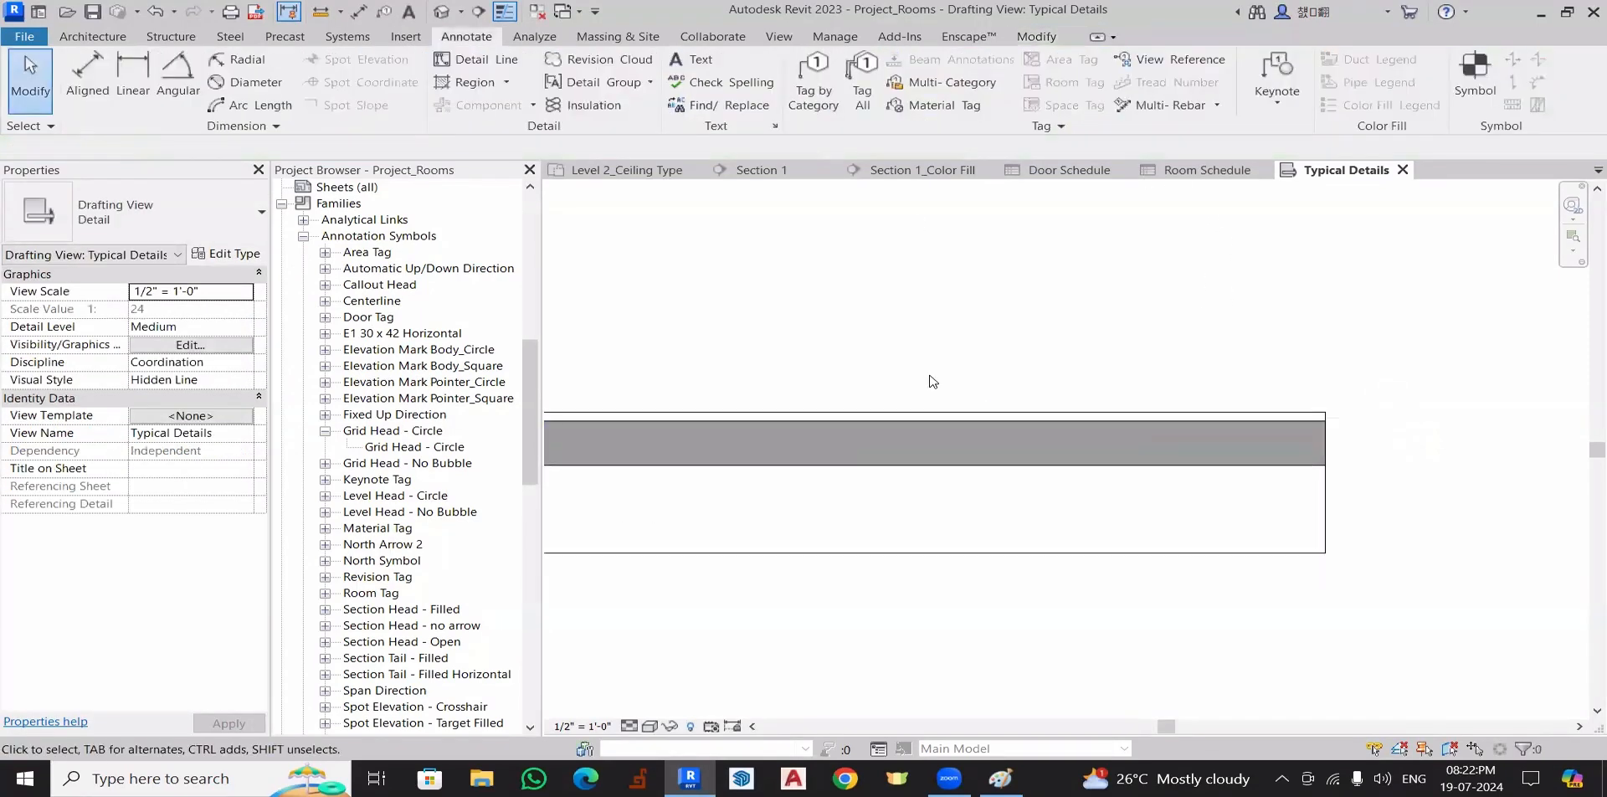
scroll(1149, 376, "down", 2)
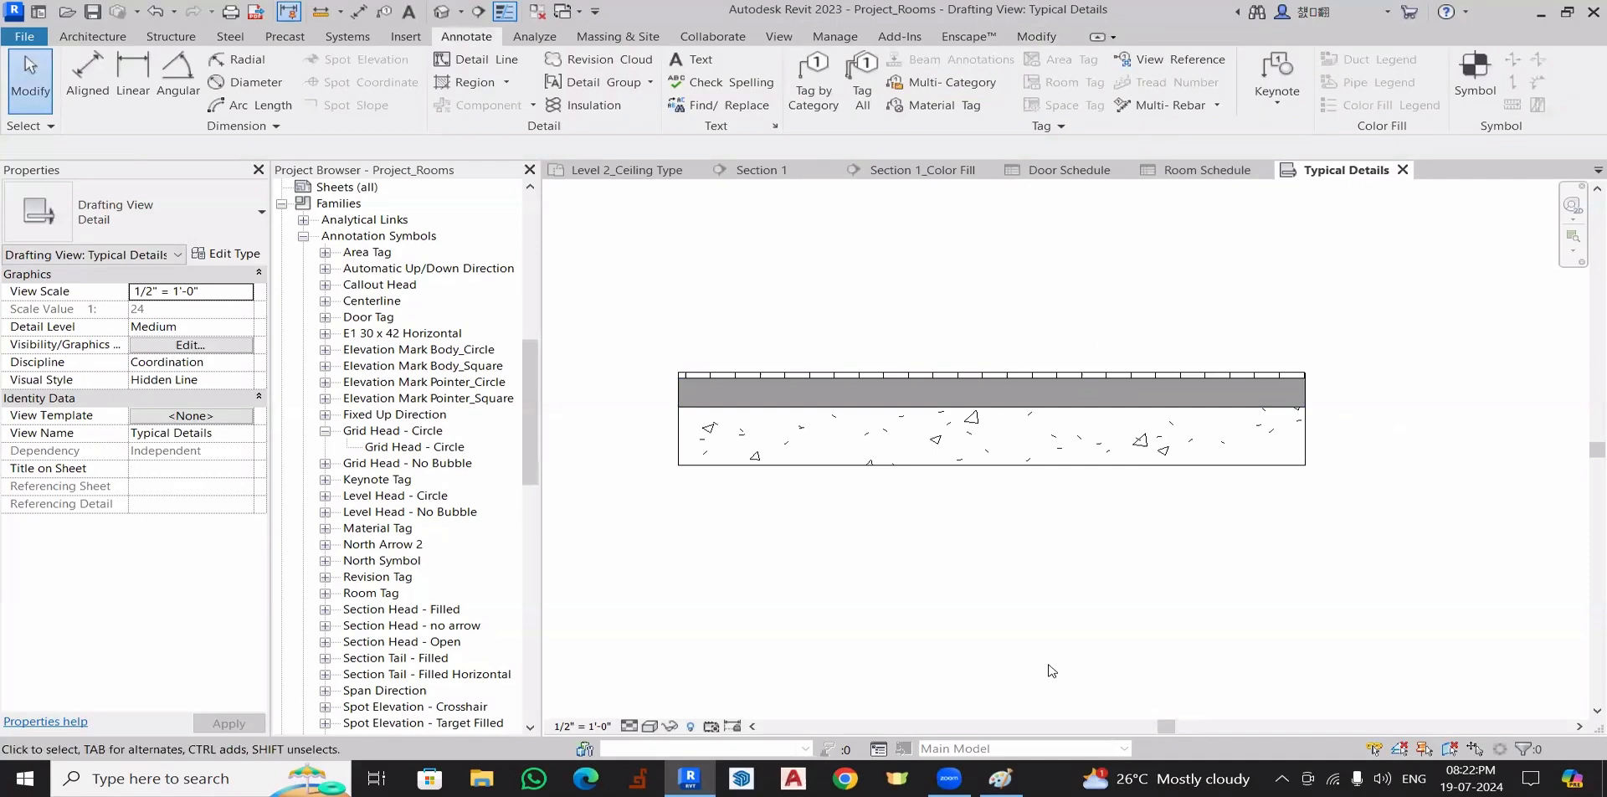
scroll(968, 376, "down", 2)
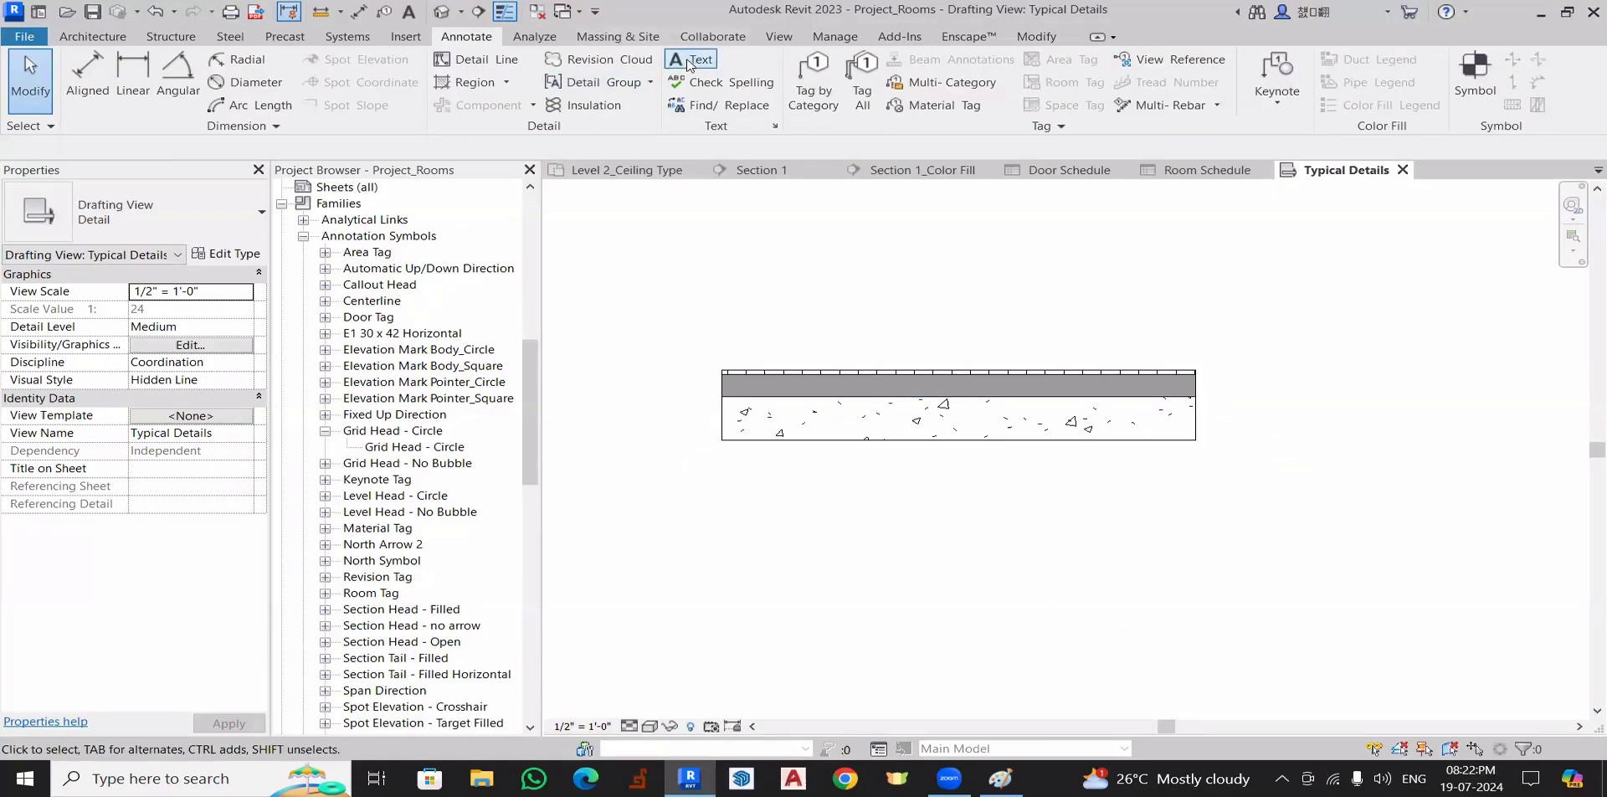
- Place a 3/32" Arial text note with a two-segment leader running from the concrete layer down and out beyond the detail's right end
left_click(695, 60)
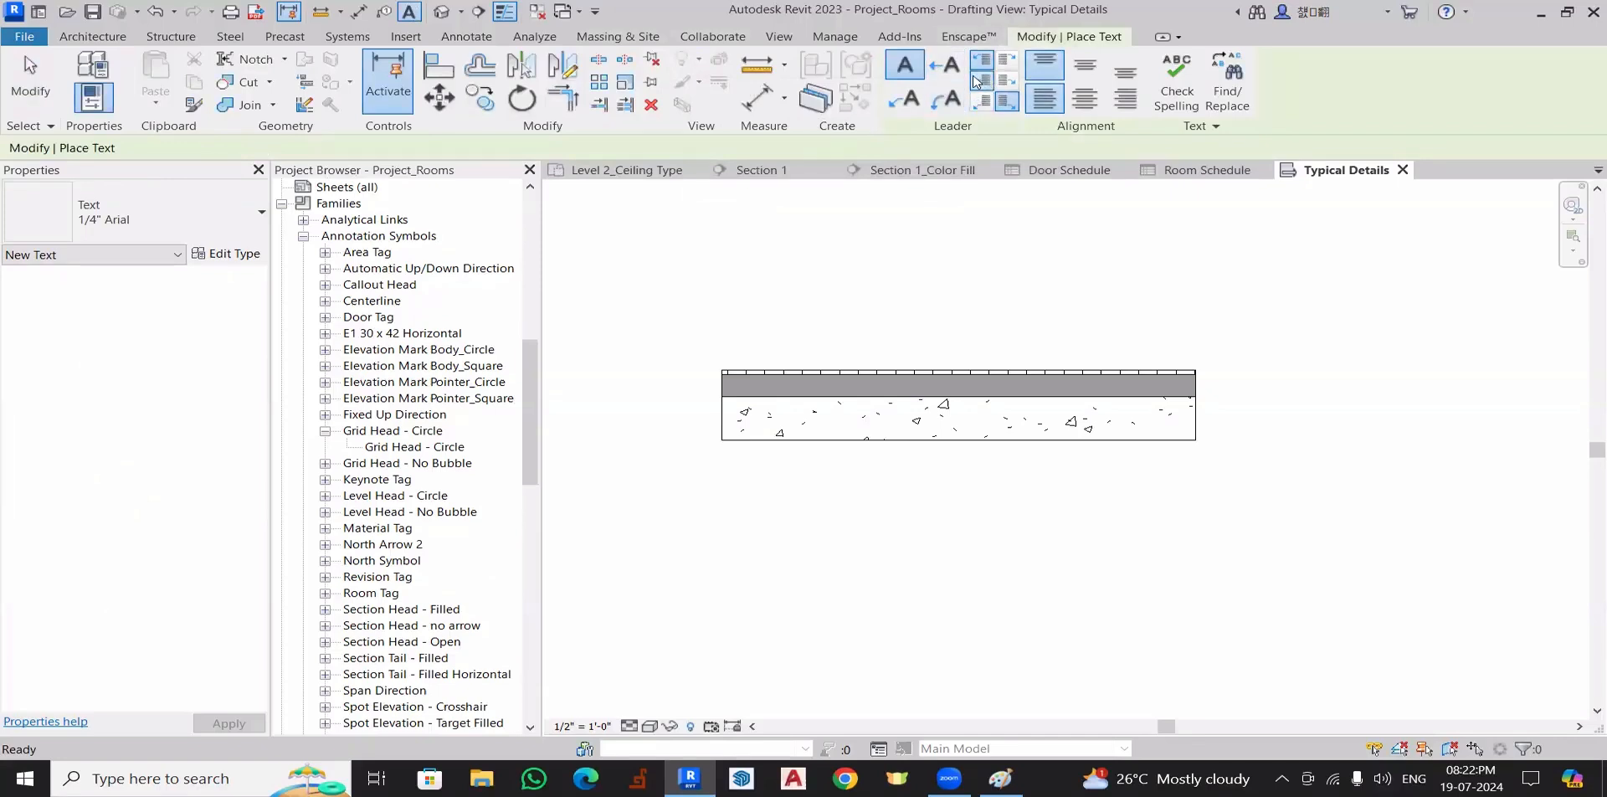
left_click(905, 99)
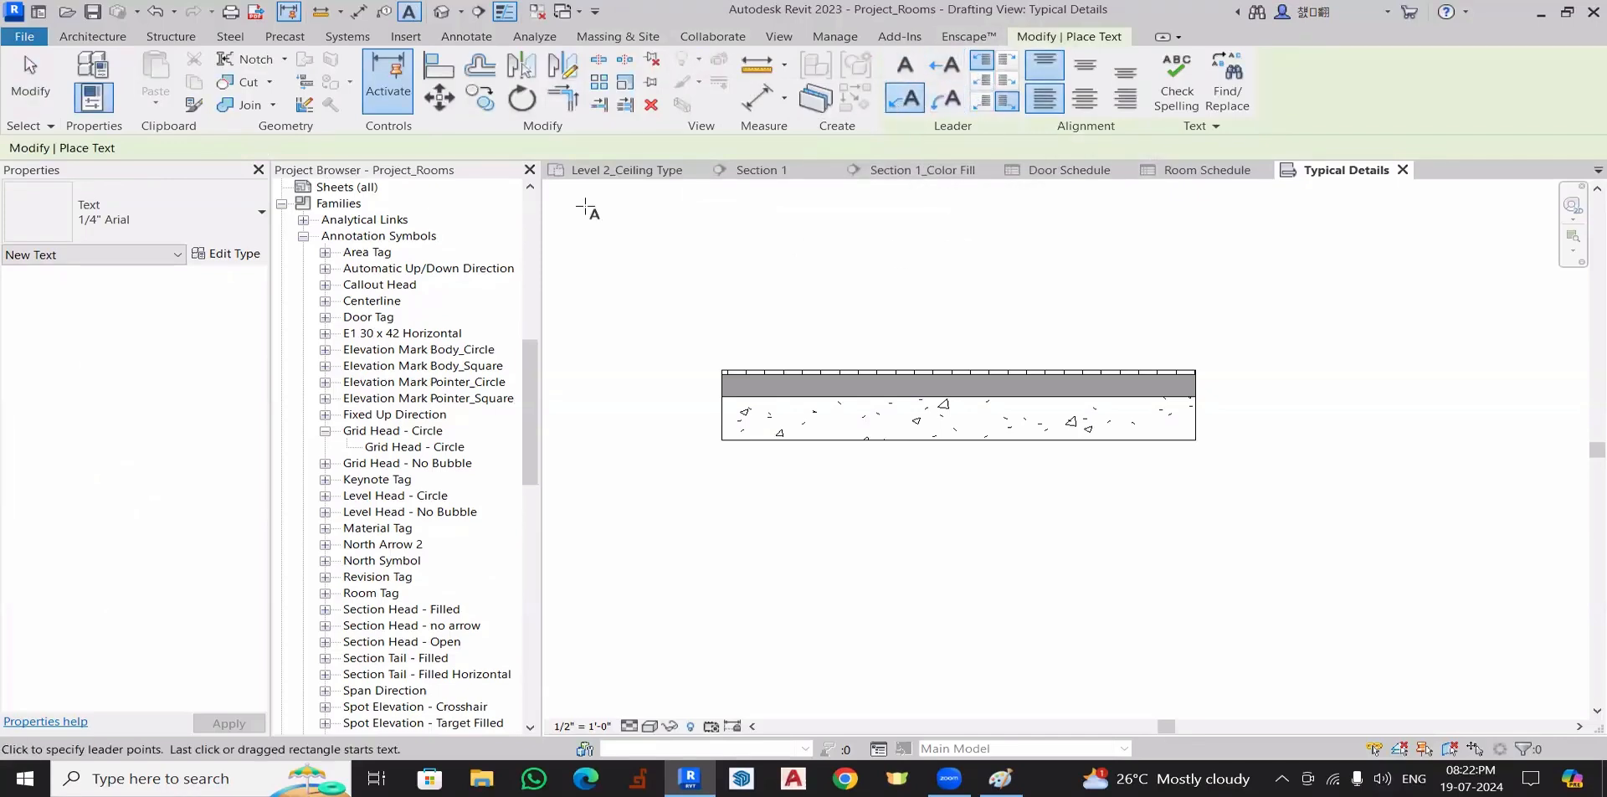
left_click(132, 224)
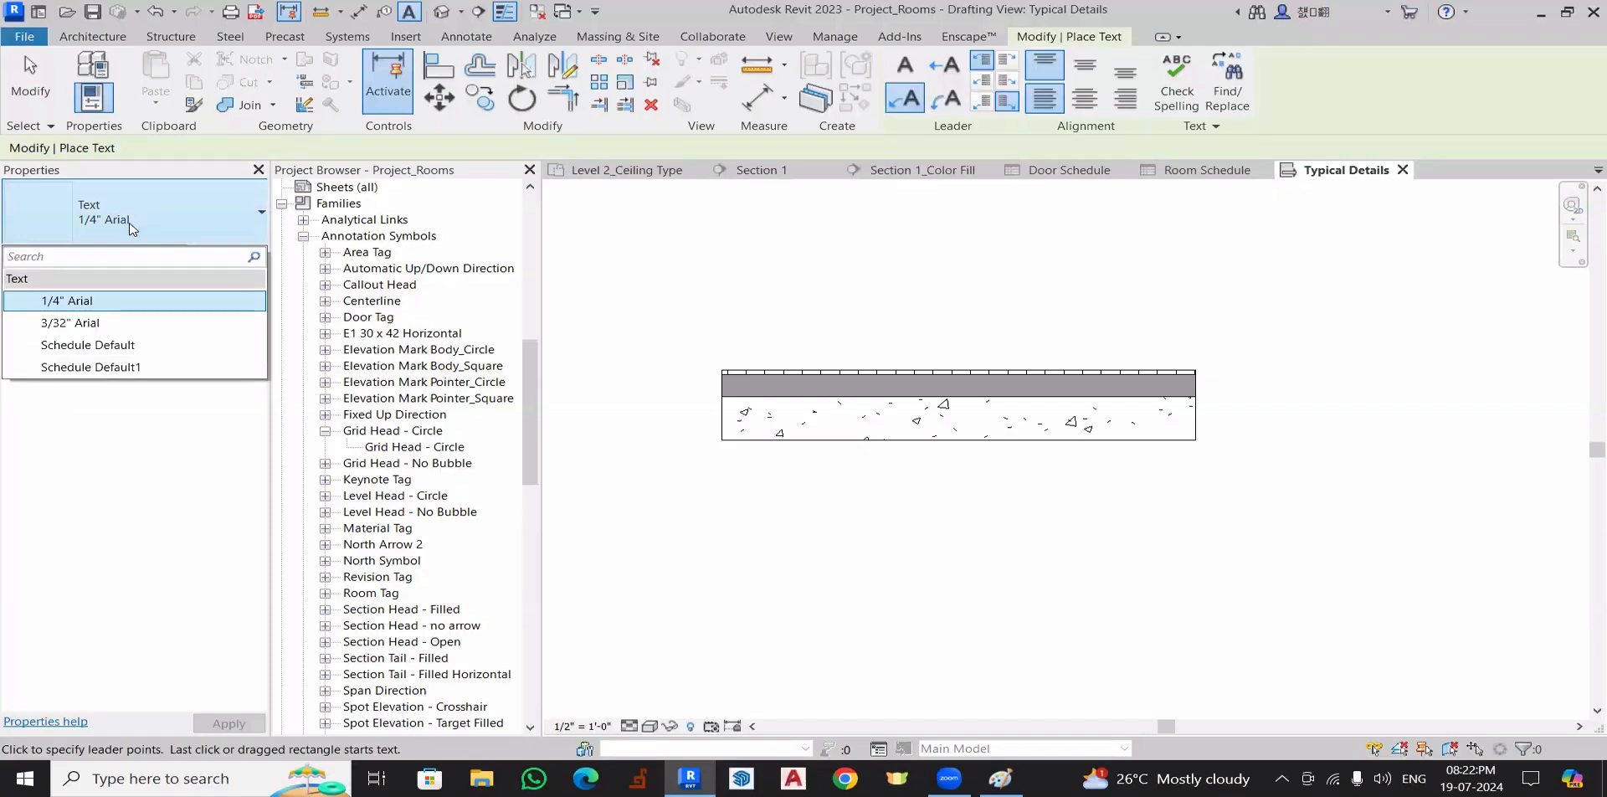
left_click(70, 322)
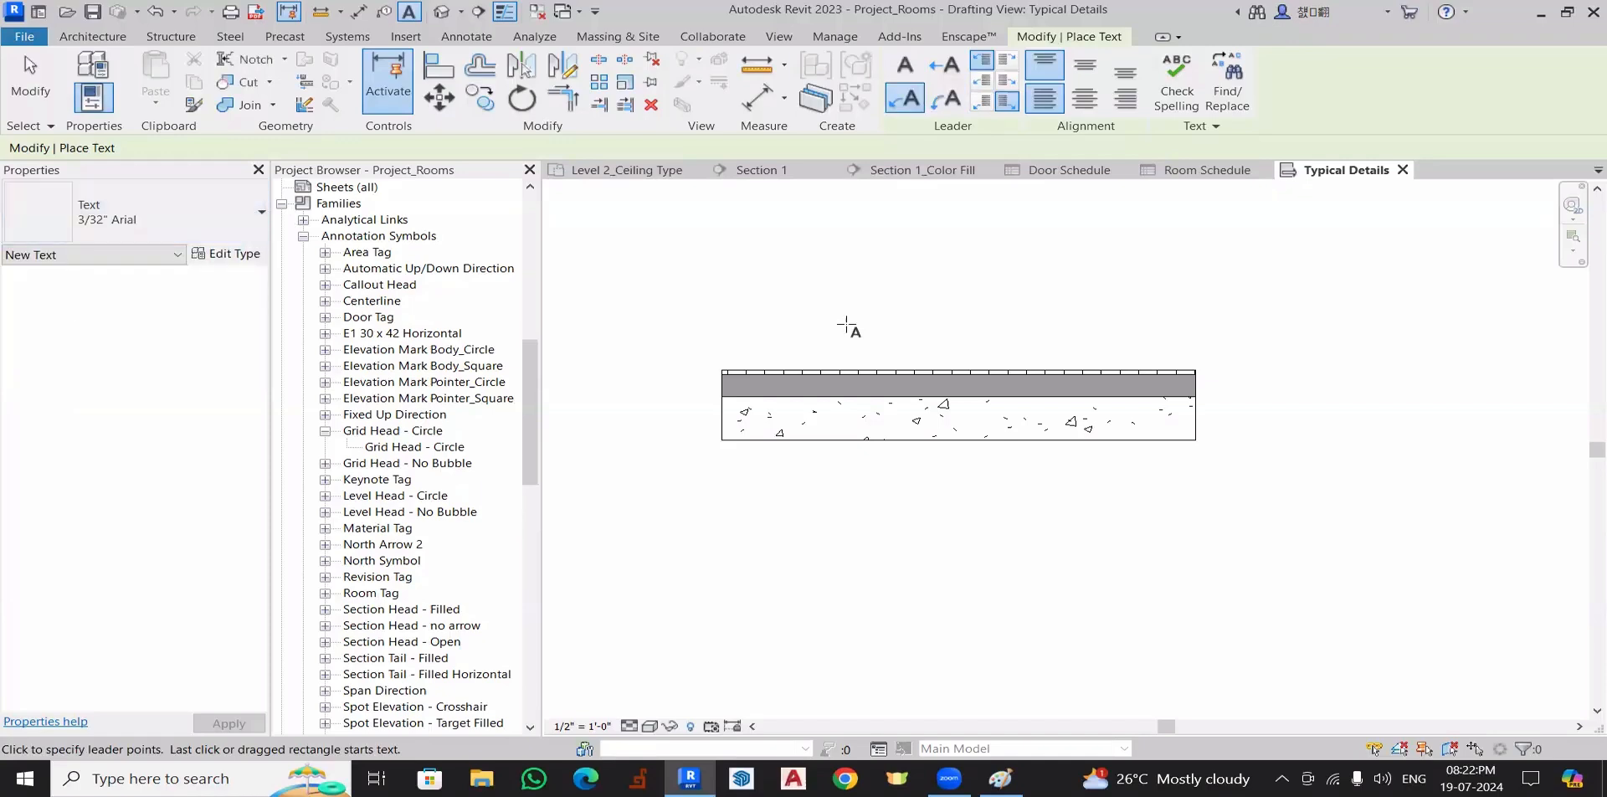
middle_click_drag(1015, 257, 967, 234)
left_click(975, 385)
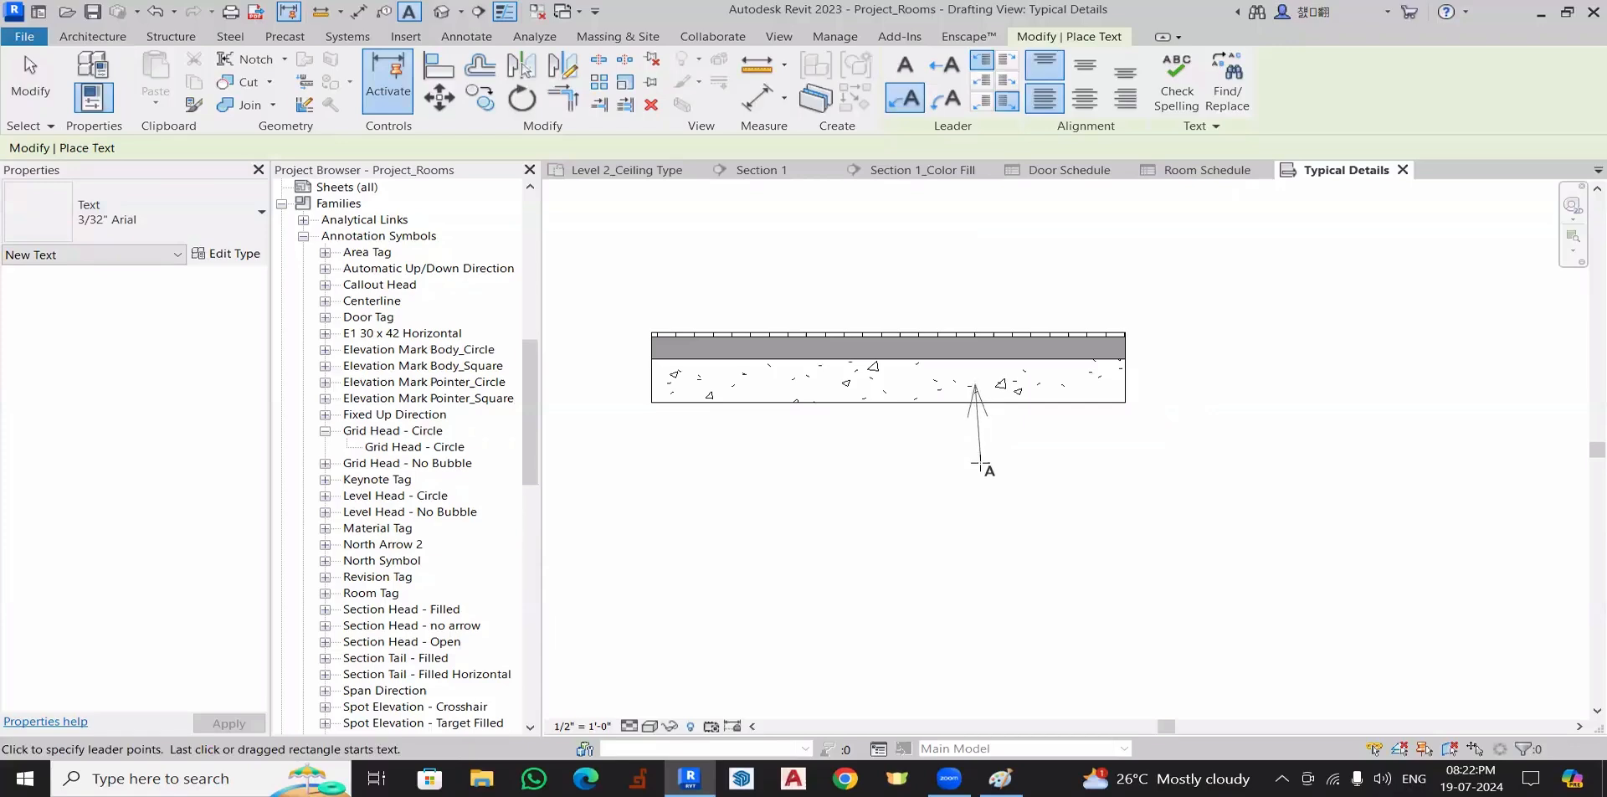
left_click(975, 475)
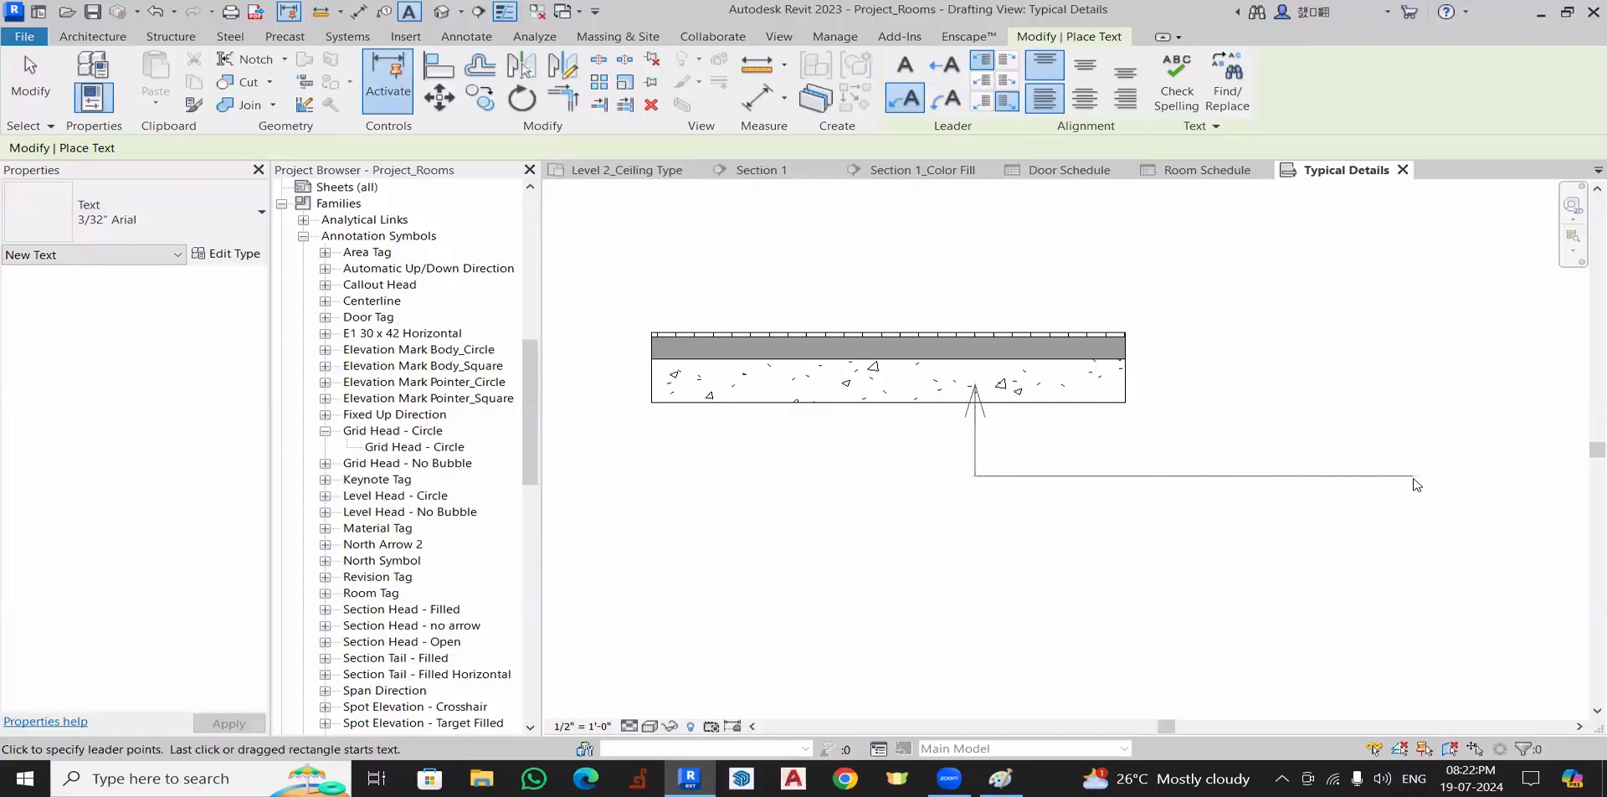
left_click(1421, 477)
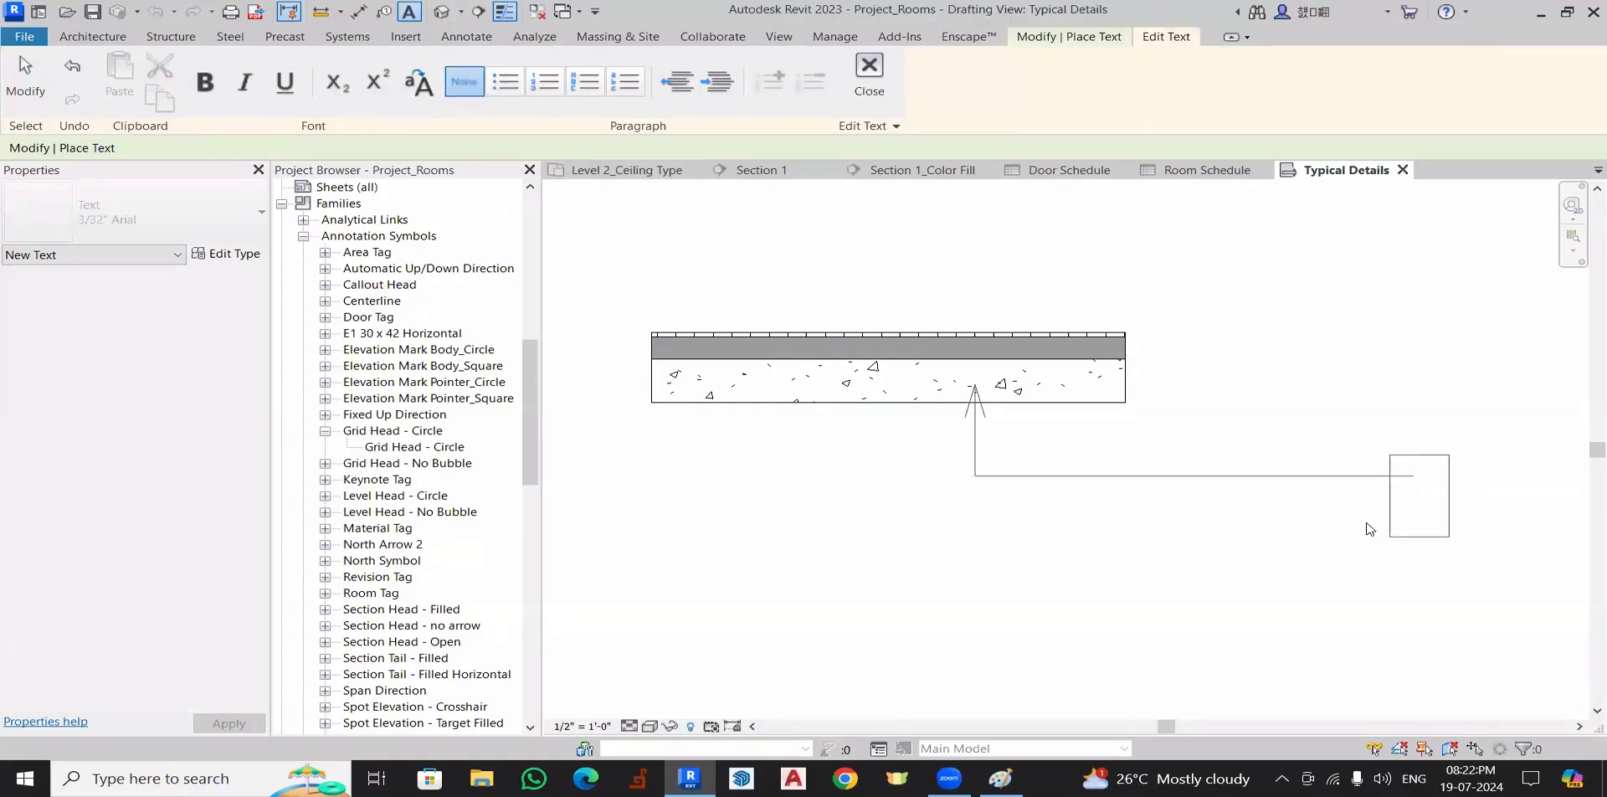
- Enter "Conc. Slab 100mm" as the note's text and finish placing text
type("Con")
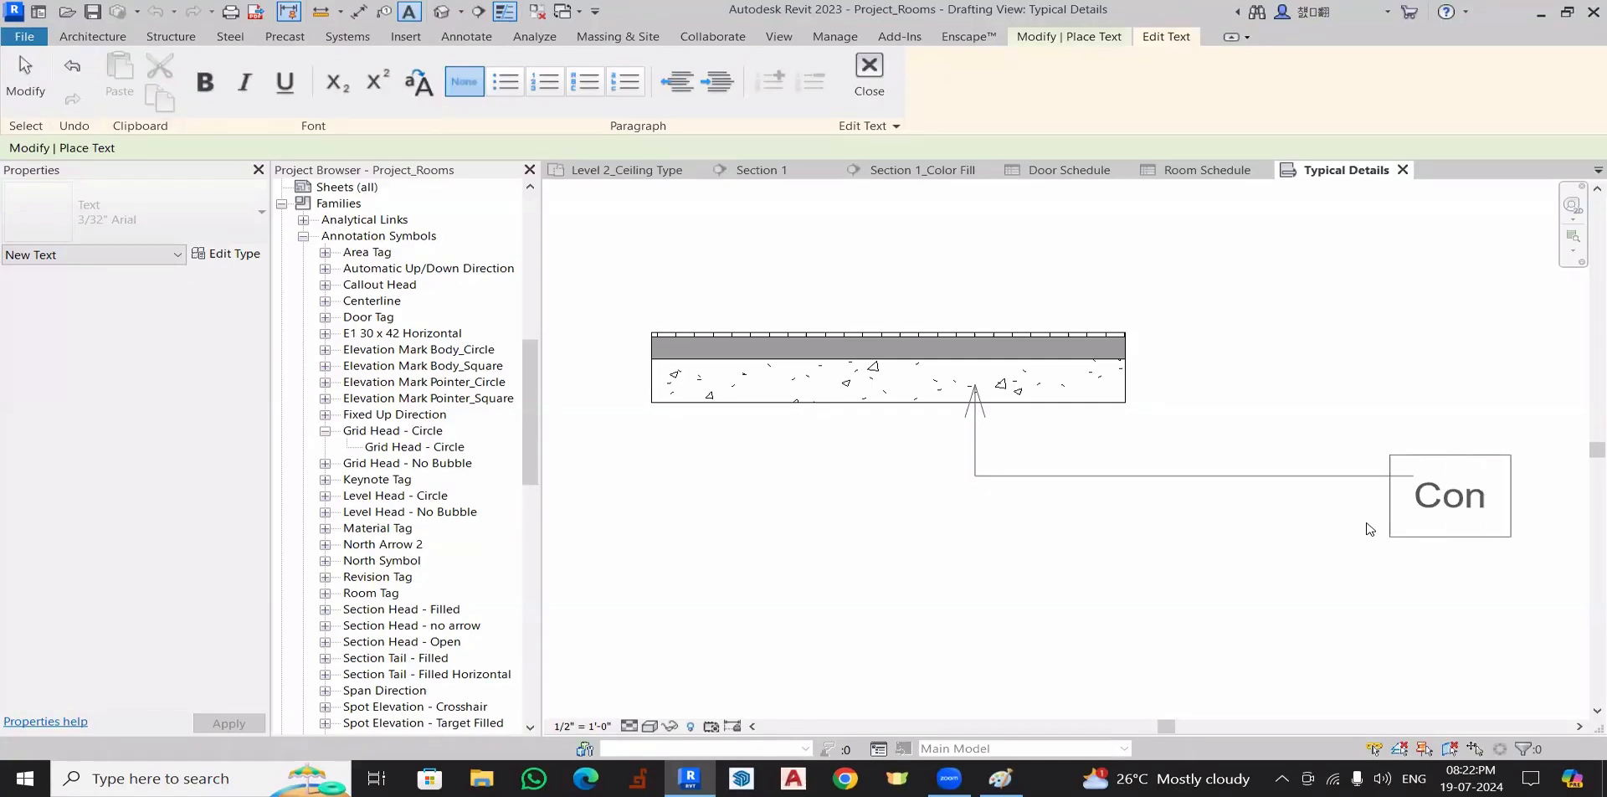
type("c. Sla")
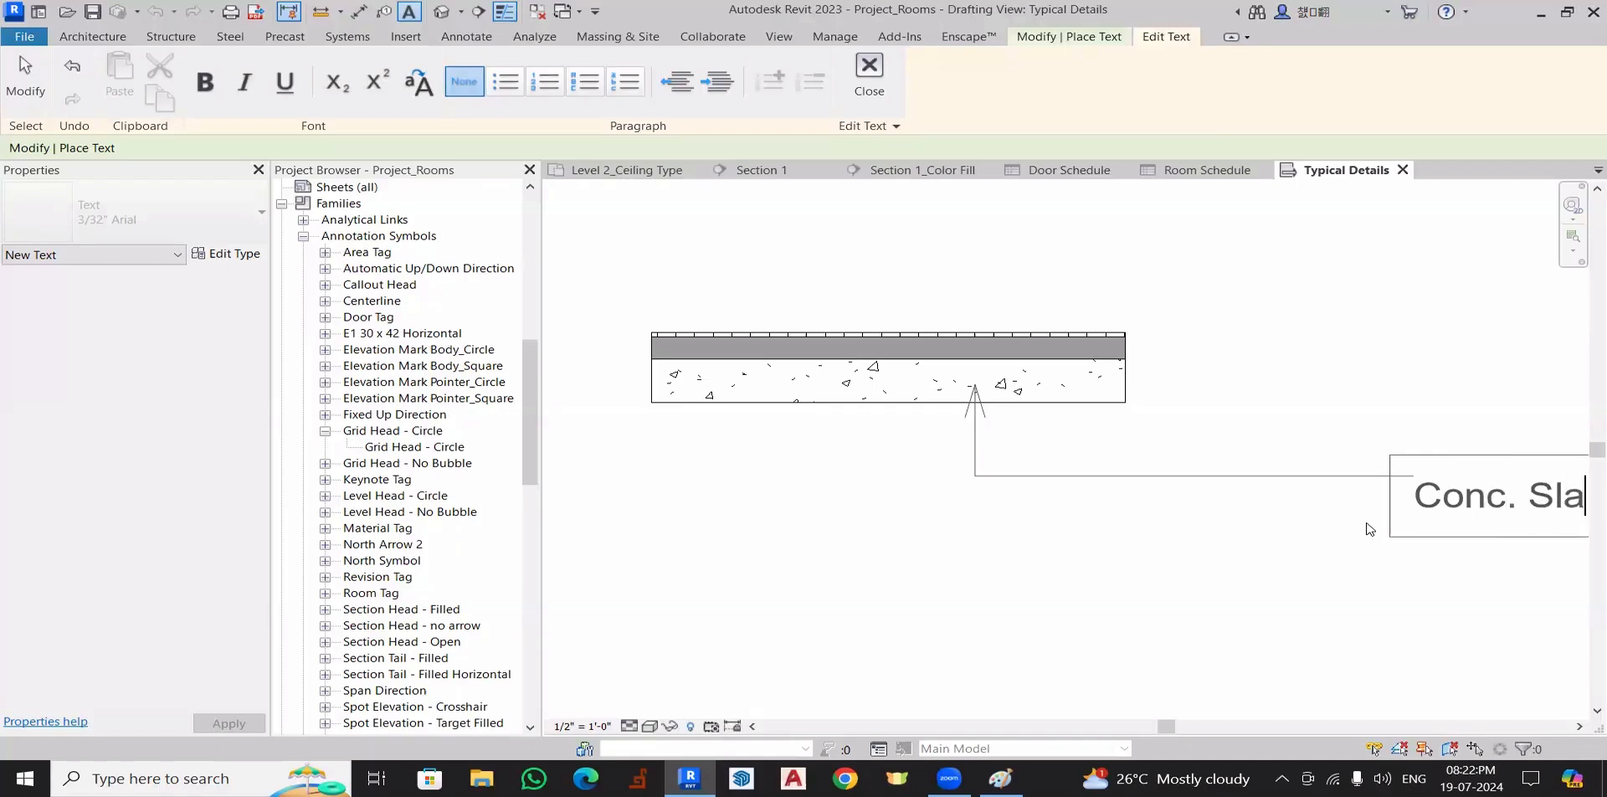
type("b 1")
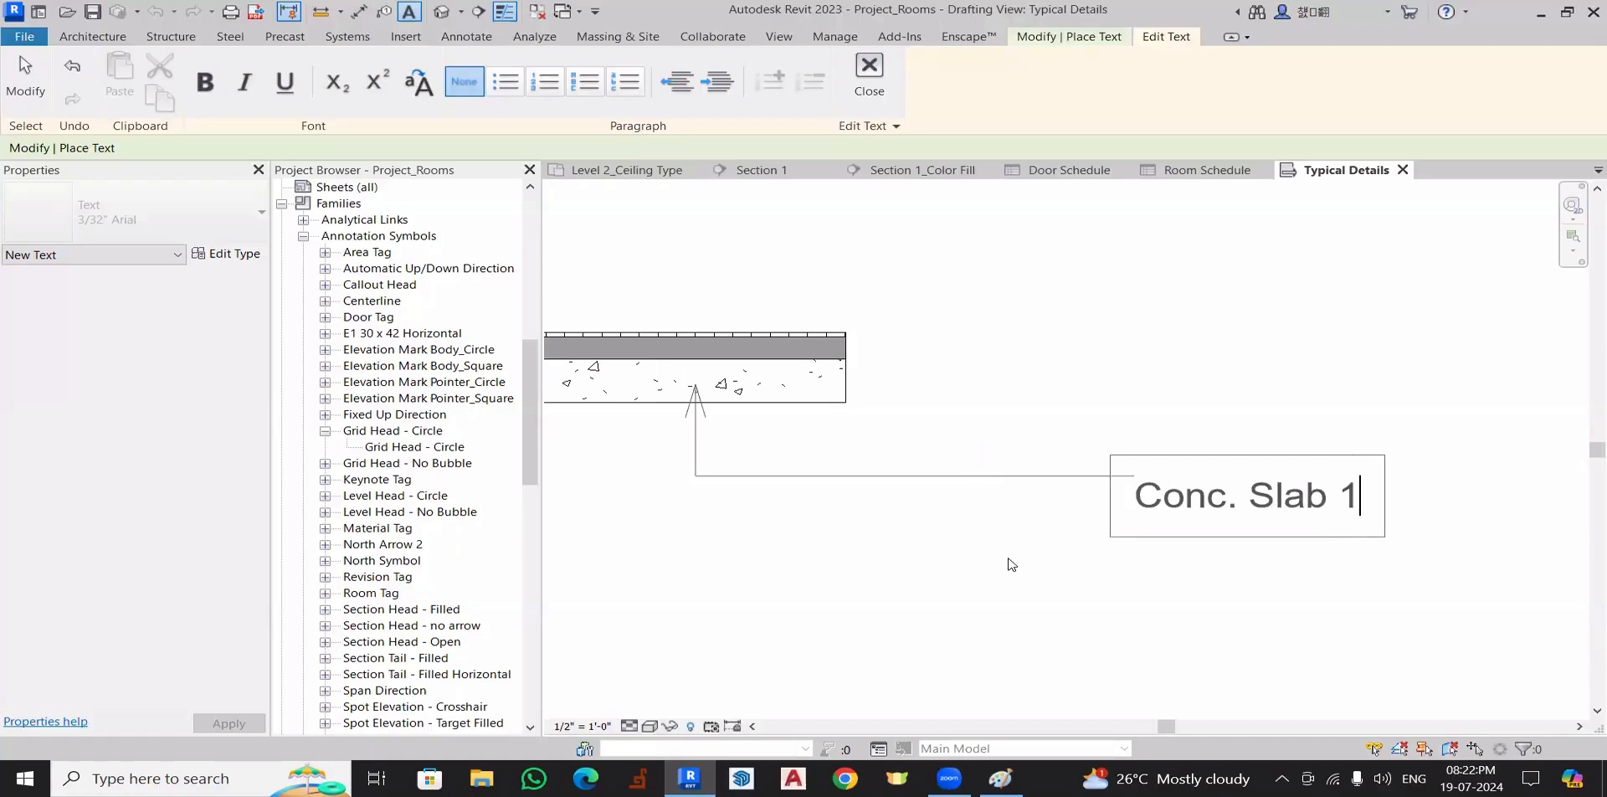
type("00mm")
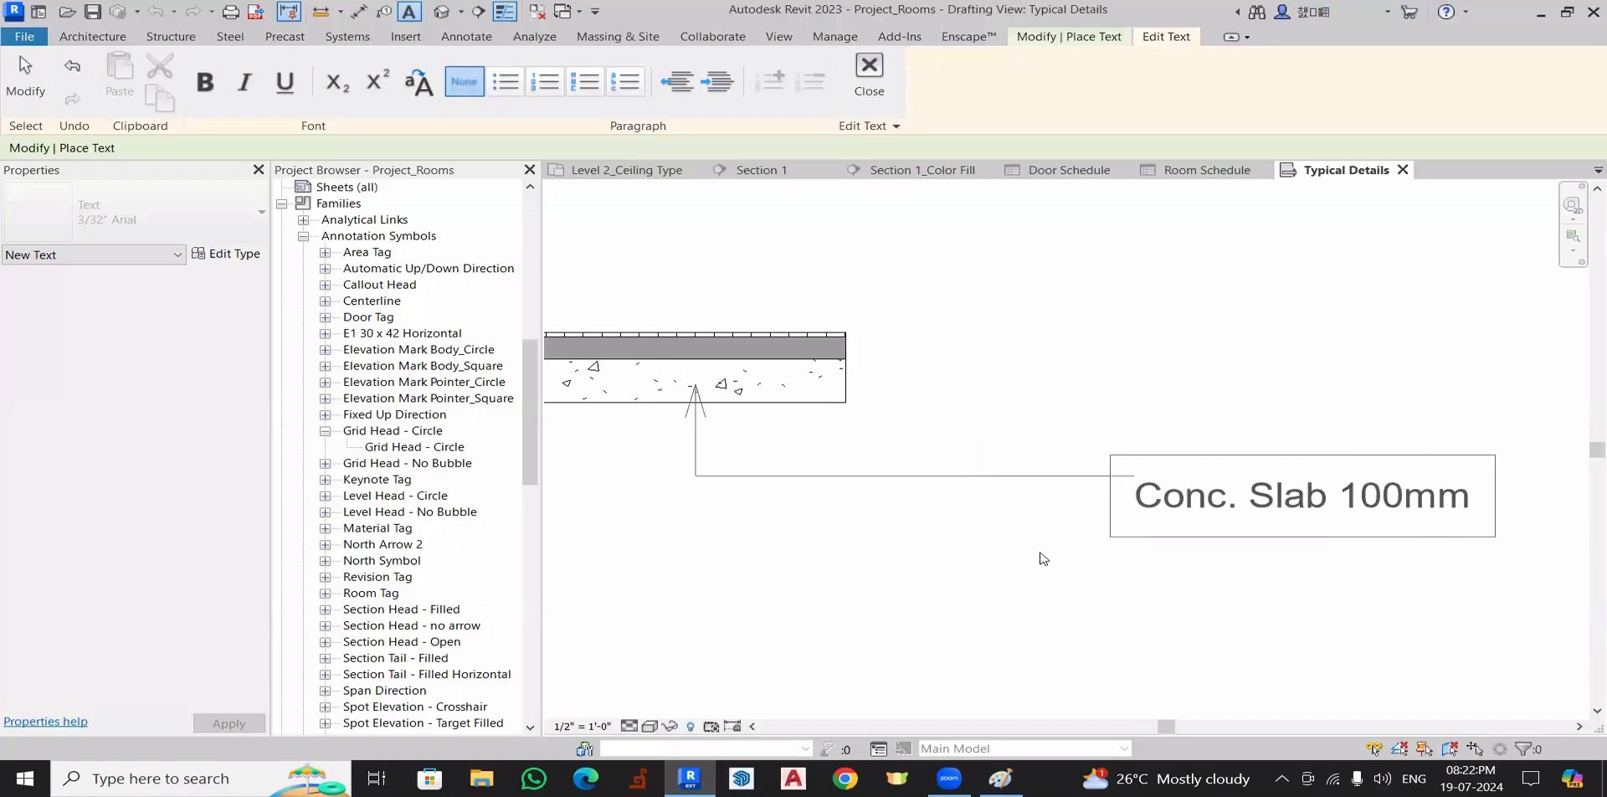
left_click(1041, 556)
key("Escape")
key("Escape")
scroll(1070, 586, "down", 2)
middle_click_drag(1080, 588, 1208, 528)
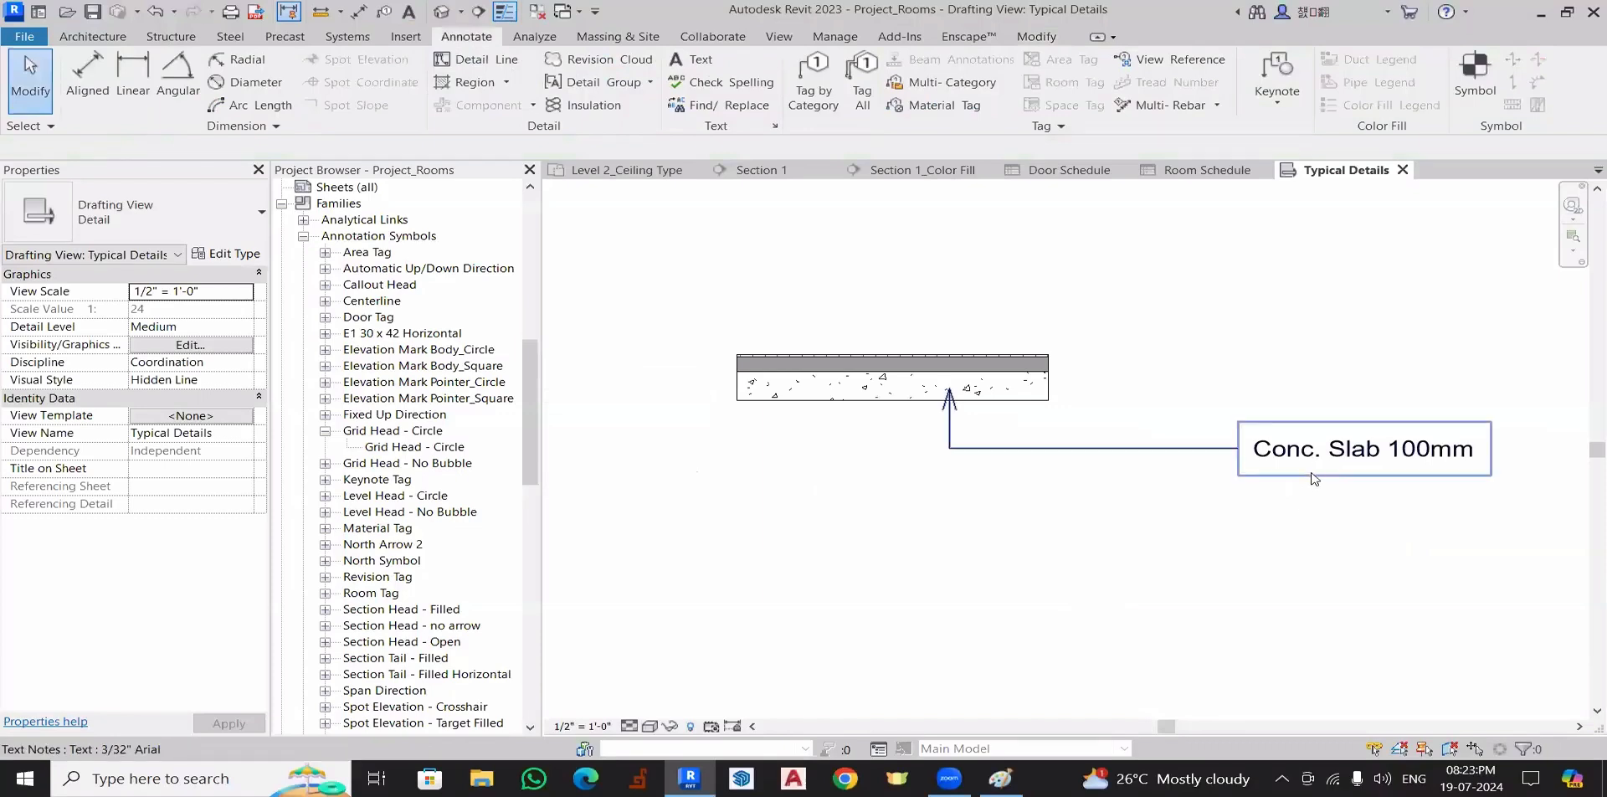
- Set the text size of the slab note's type to 1/16" and apply it
left_click(1302, 490)
left_click(224, 254)
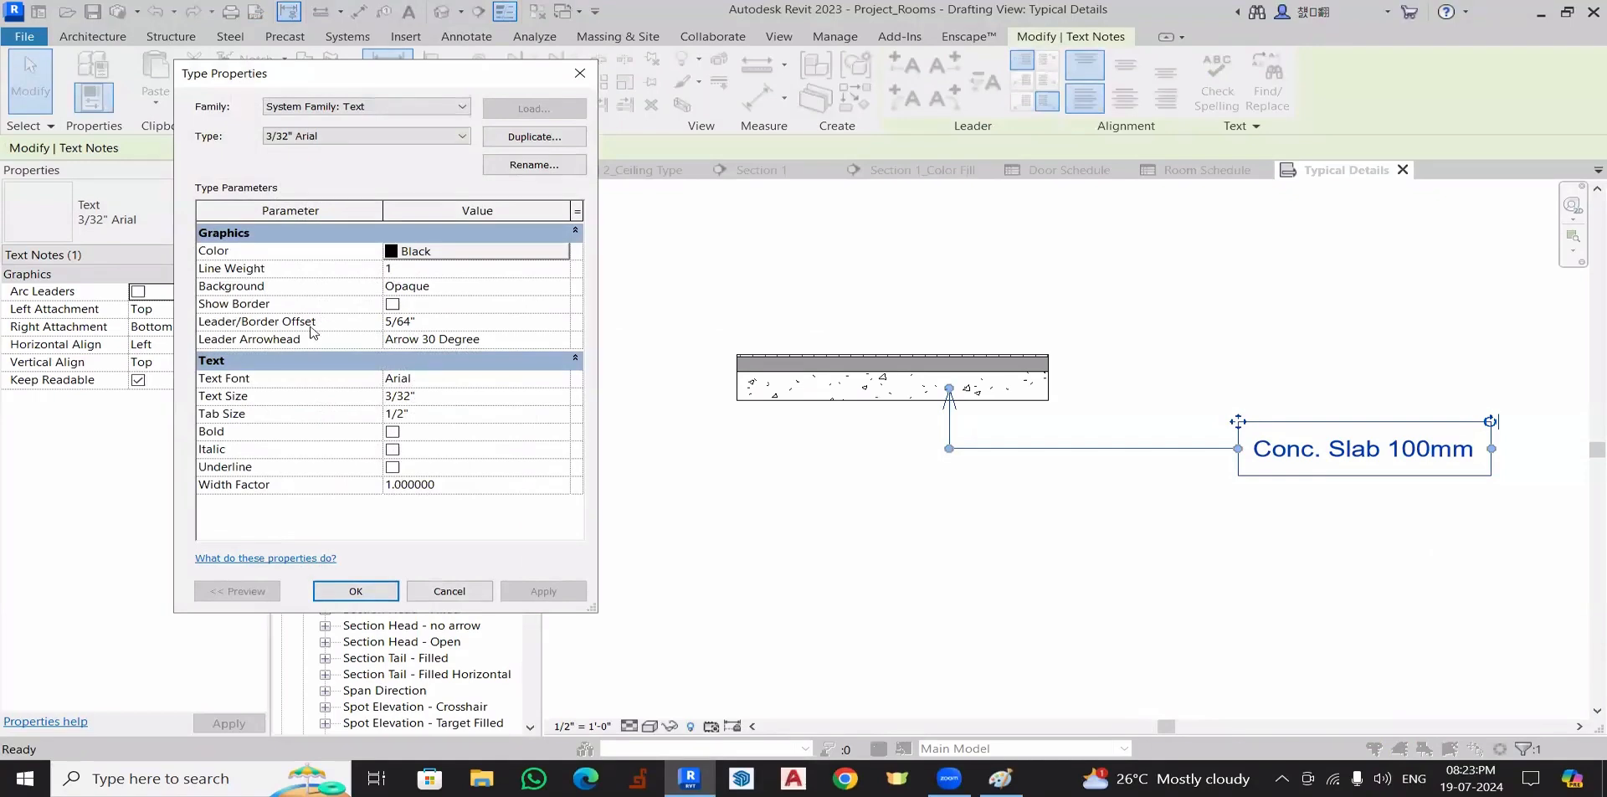
left_click(428, 399)
type("1/16")
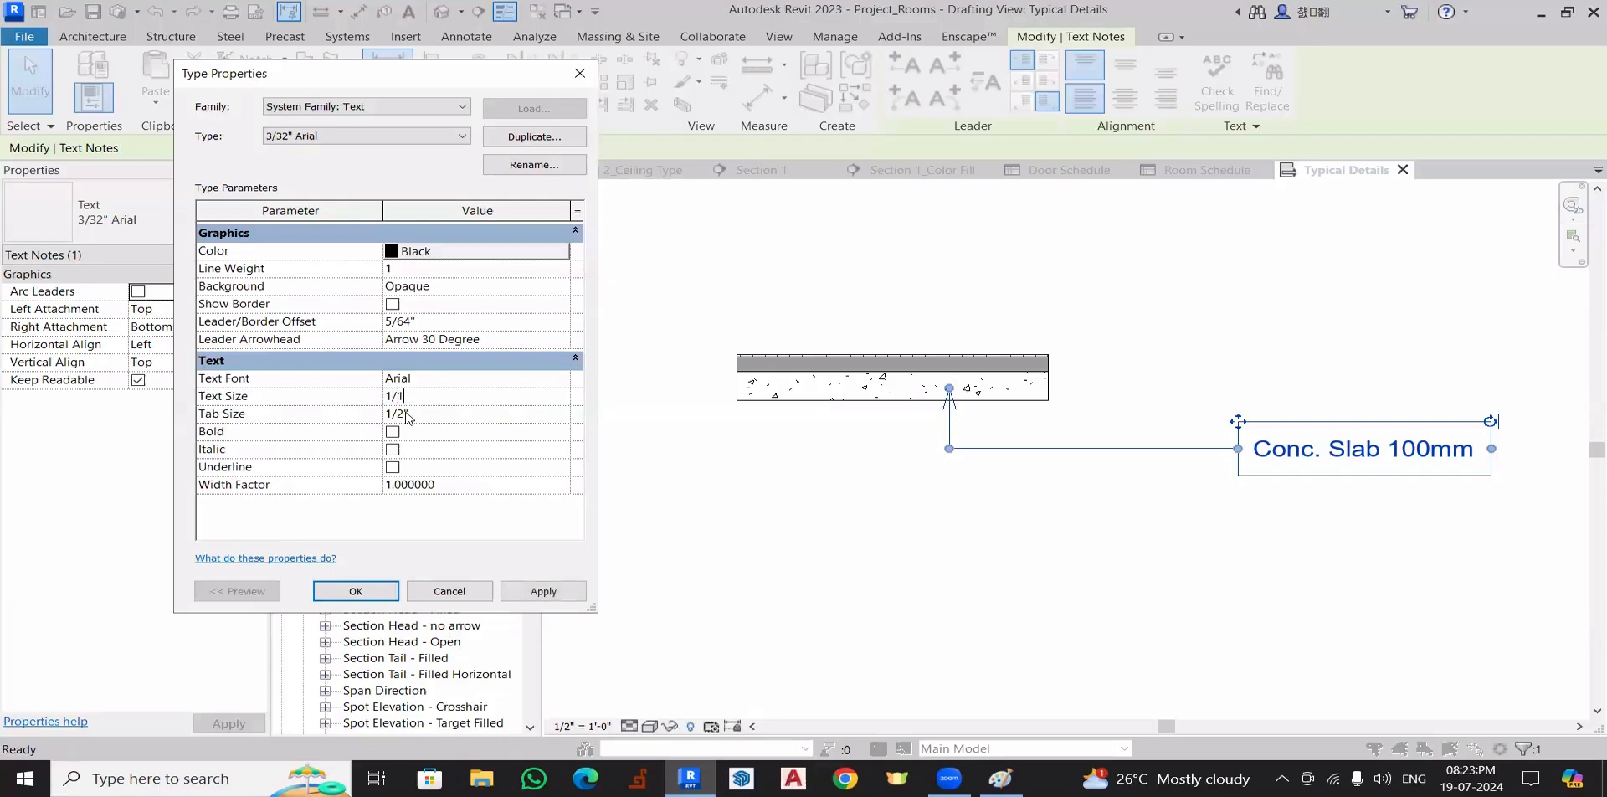
left_click(585, 590)
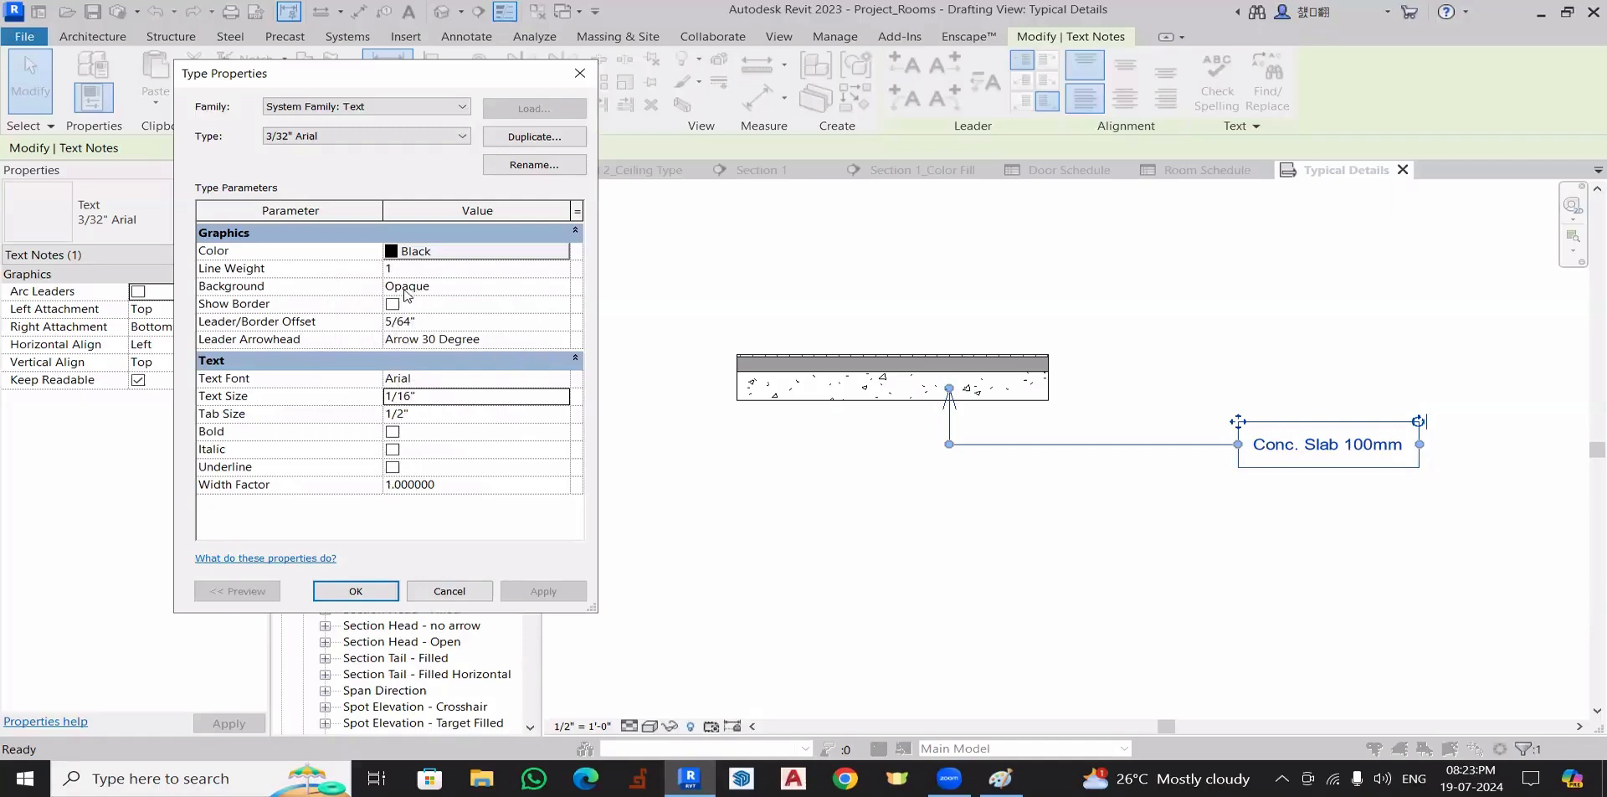
- Set the leader arrowhead of the slab note's text type to Arrow Filled 30 Degree and apply it
left_click(463, 339)
left_click(463, 339)
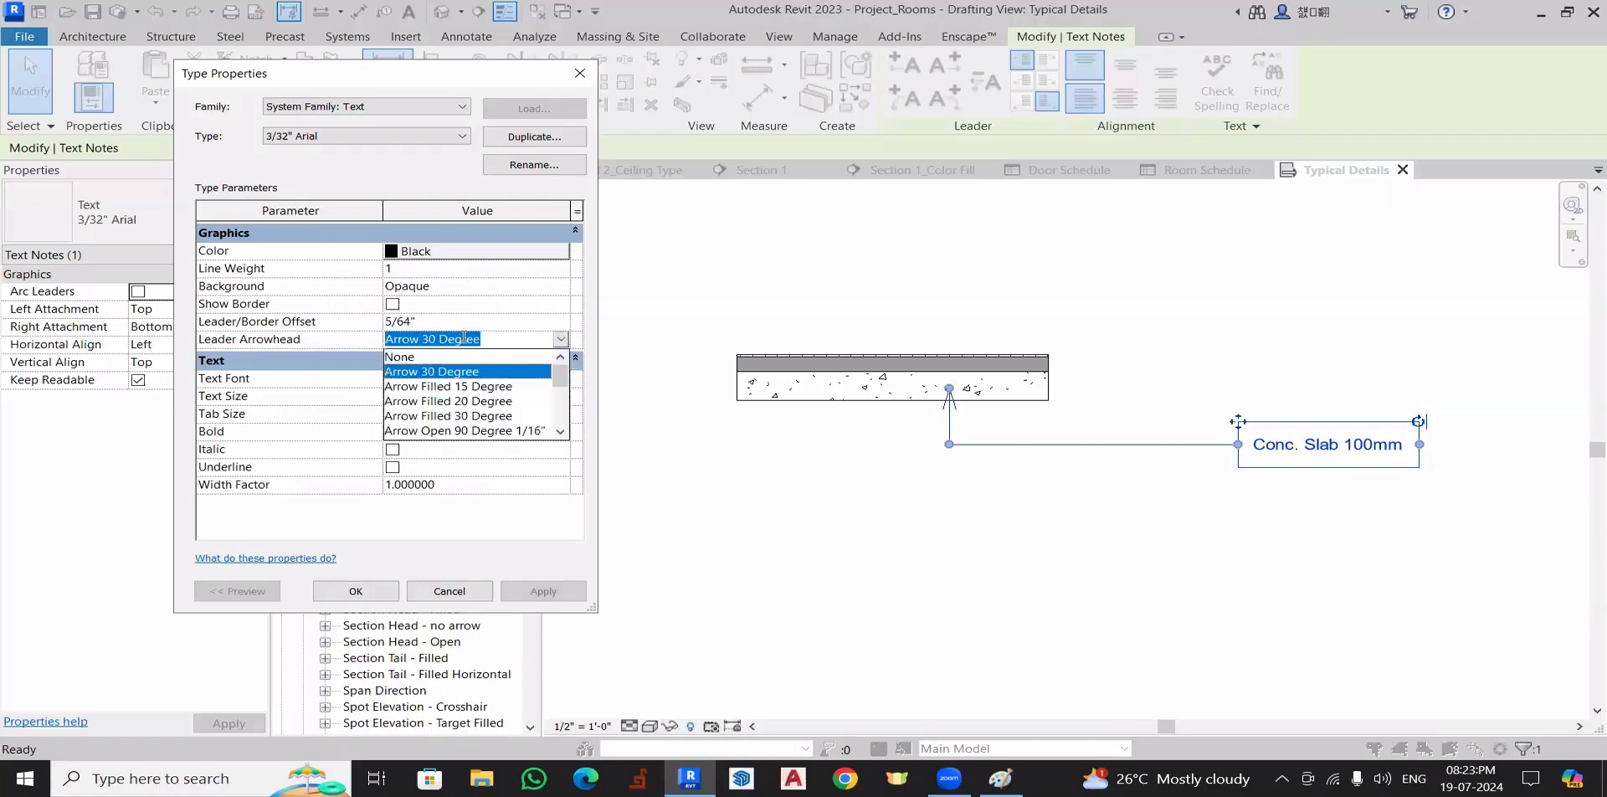
left_click(450, 416)
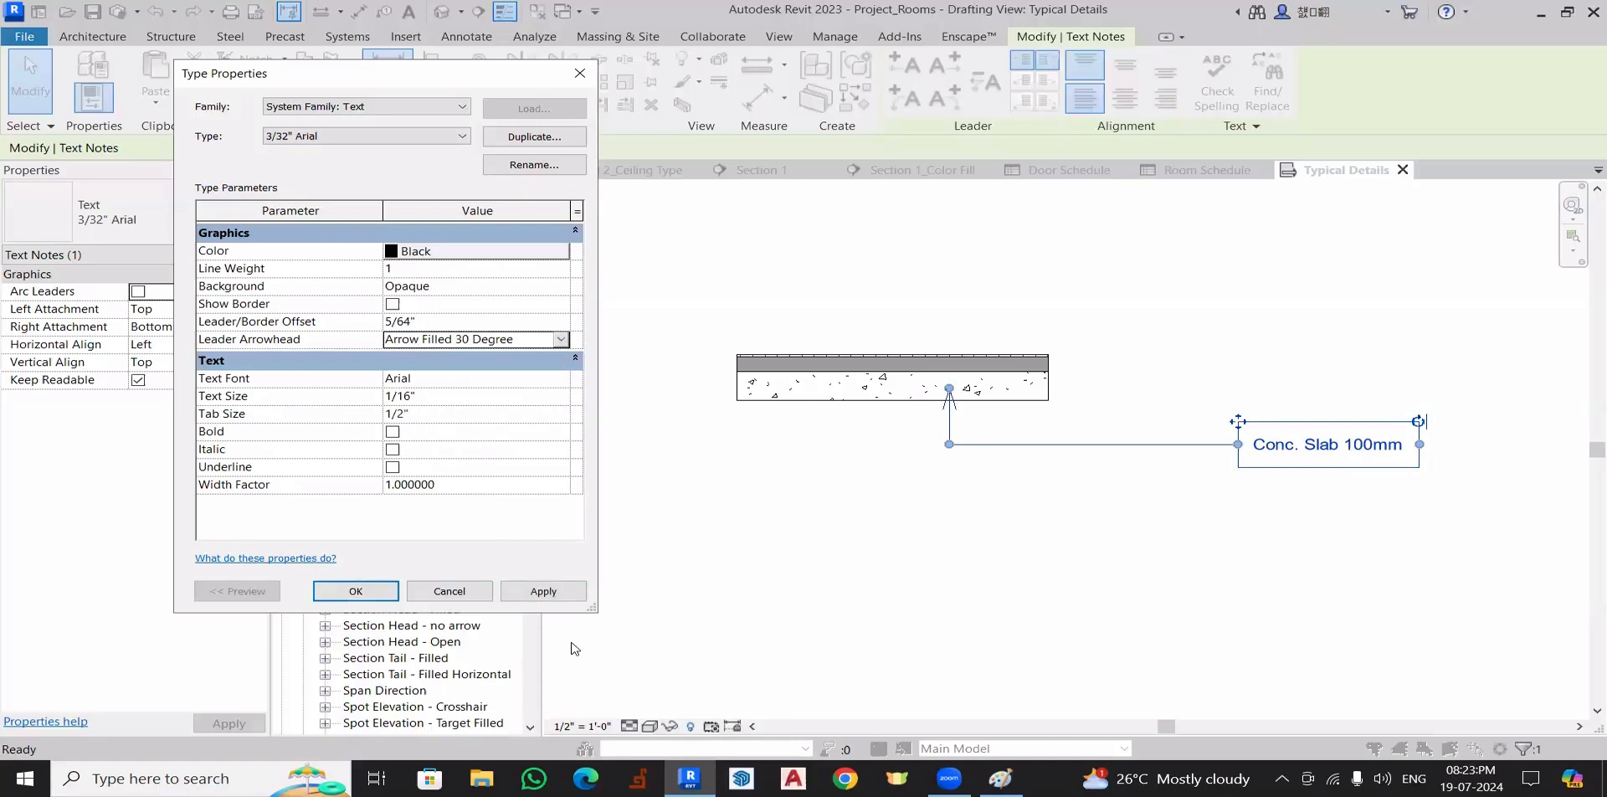
left_click(544, 591)
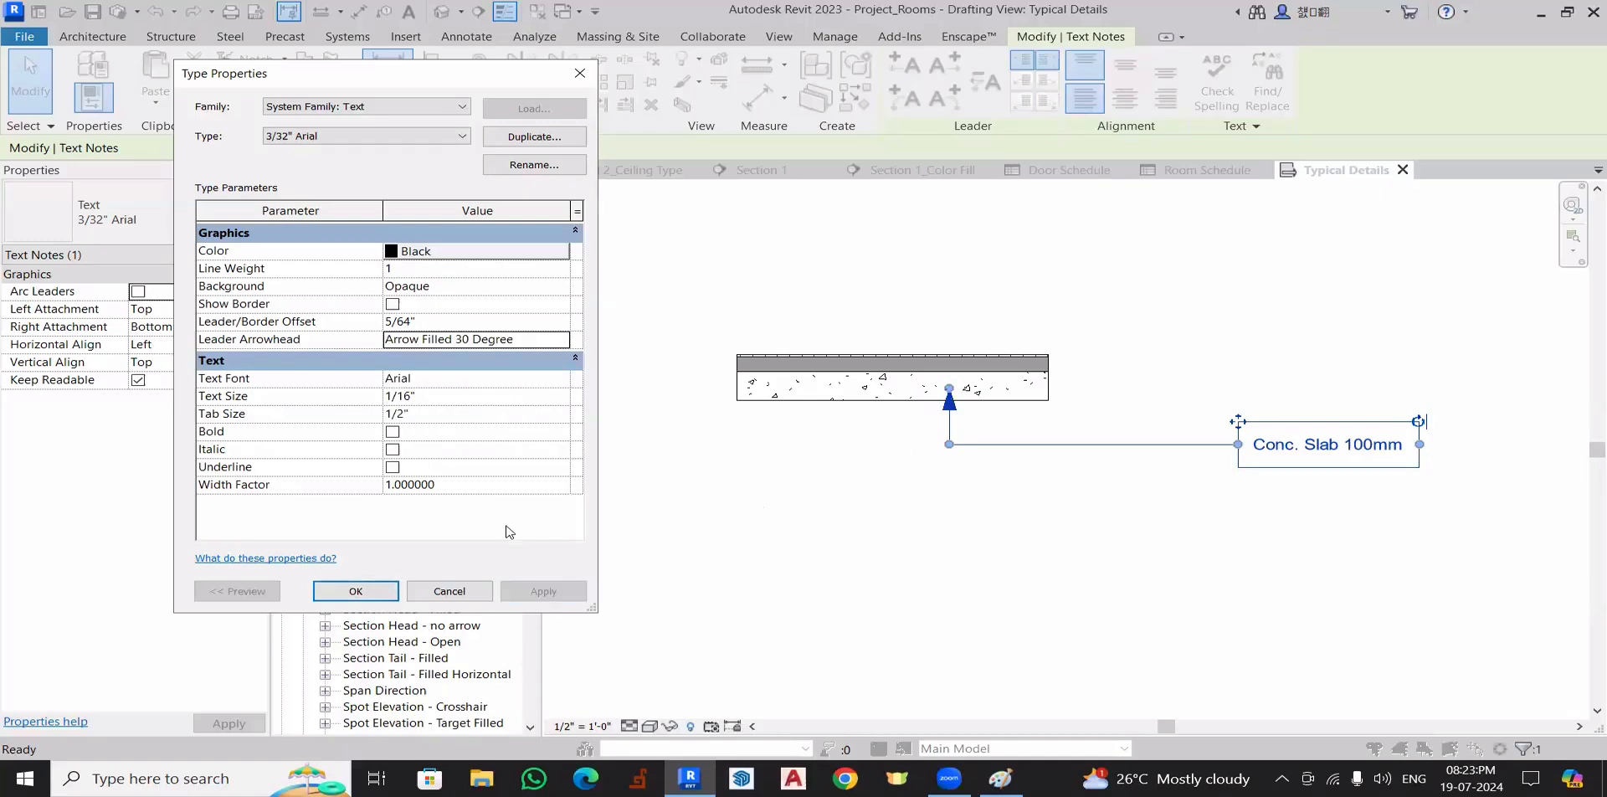
left_click(369, 586)
left_click(830, 516)
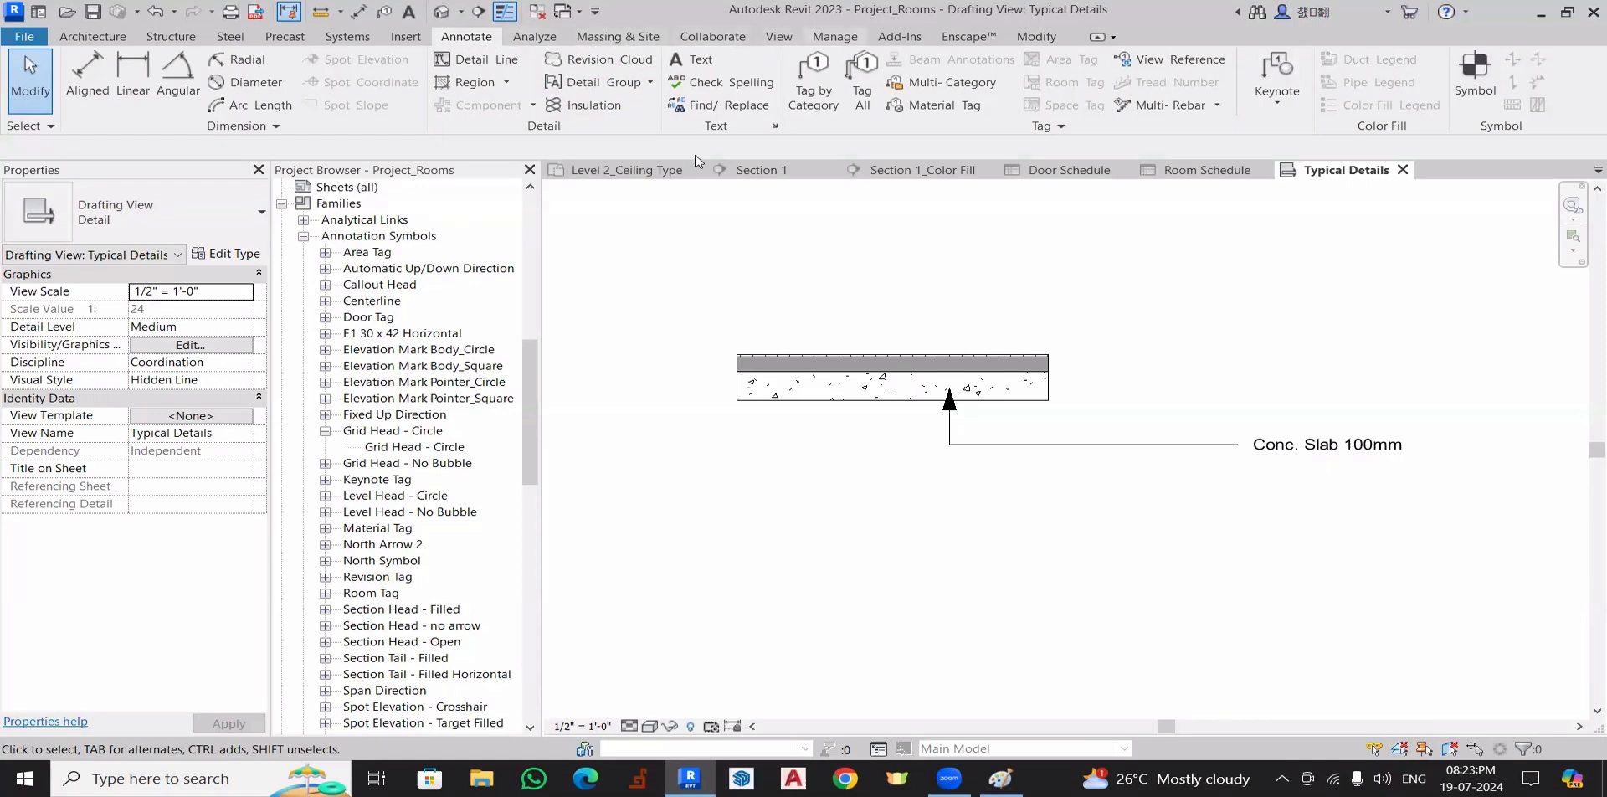
- Set the tick size of the Arrow 30 Degree arrowhead type to 1/12"
left_click(835, 37)
left_click(476, 97)
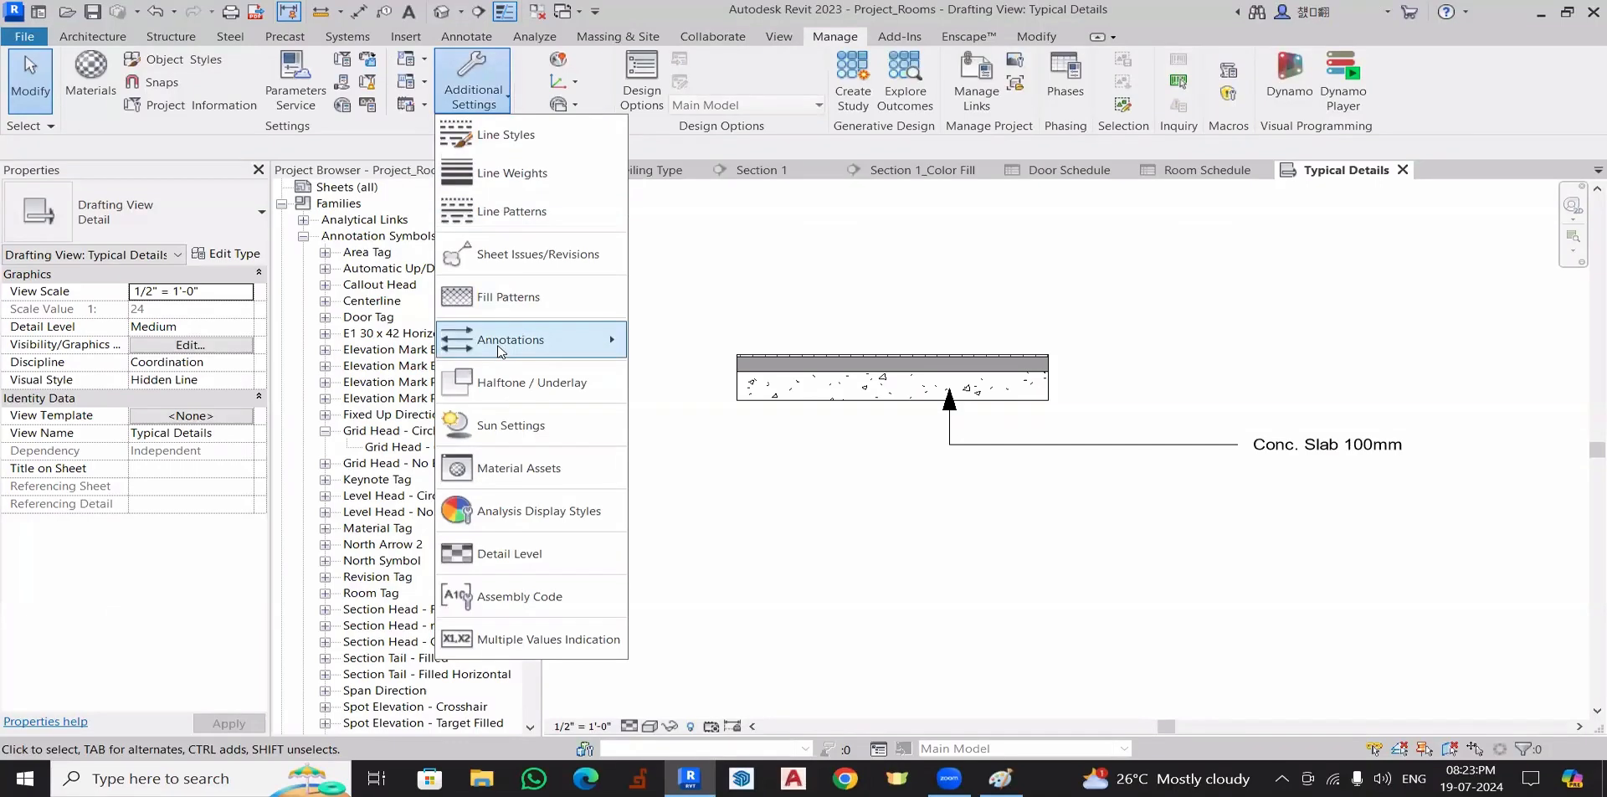
mouse_move(536, 339)
left_click(667, 345)
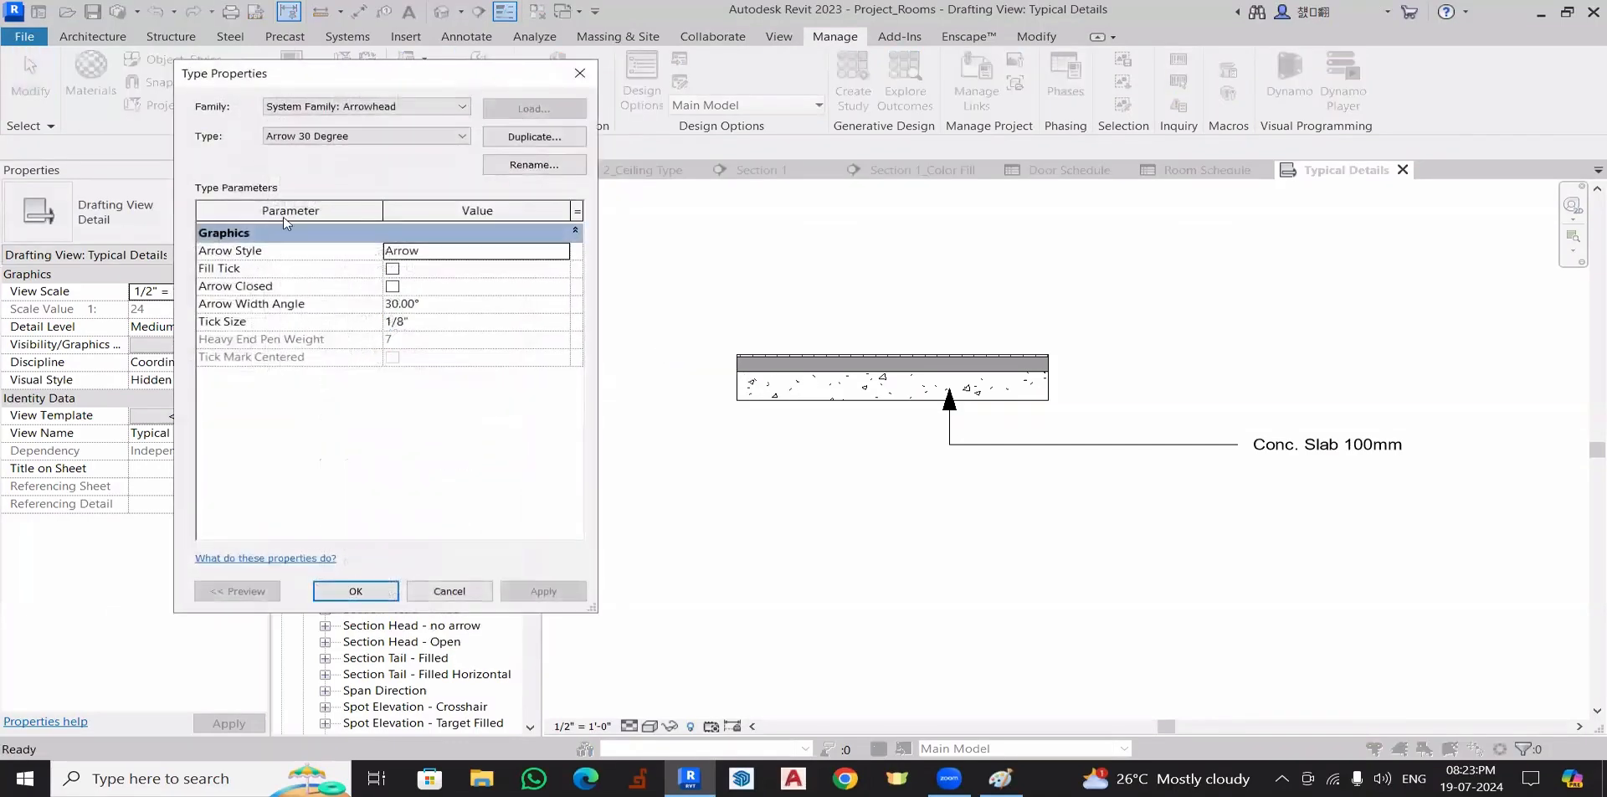
left_click(435, 322)
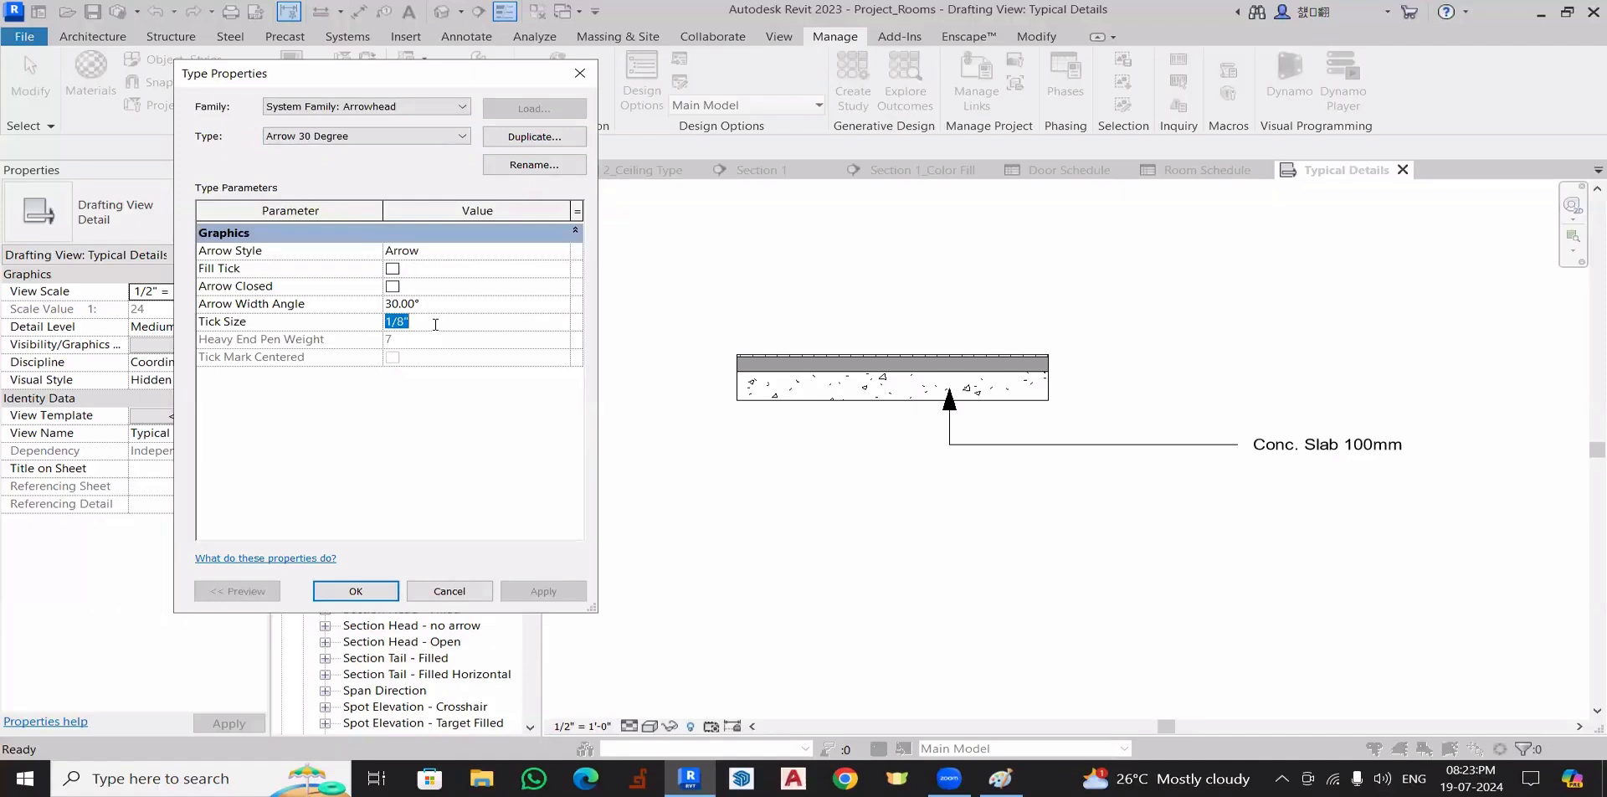
type("1/12")
key("Return")
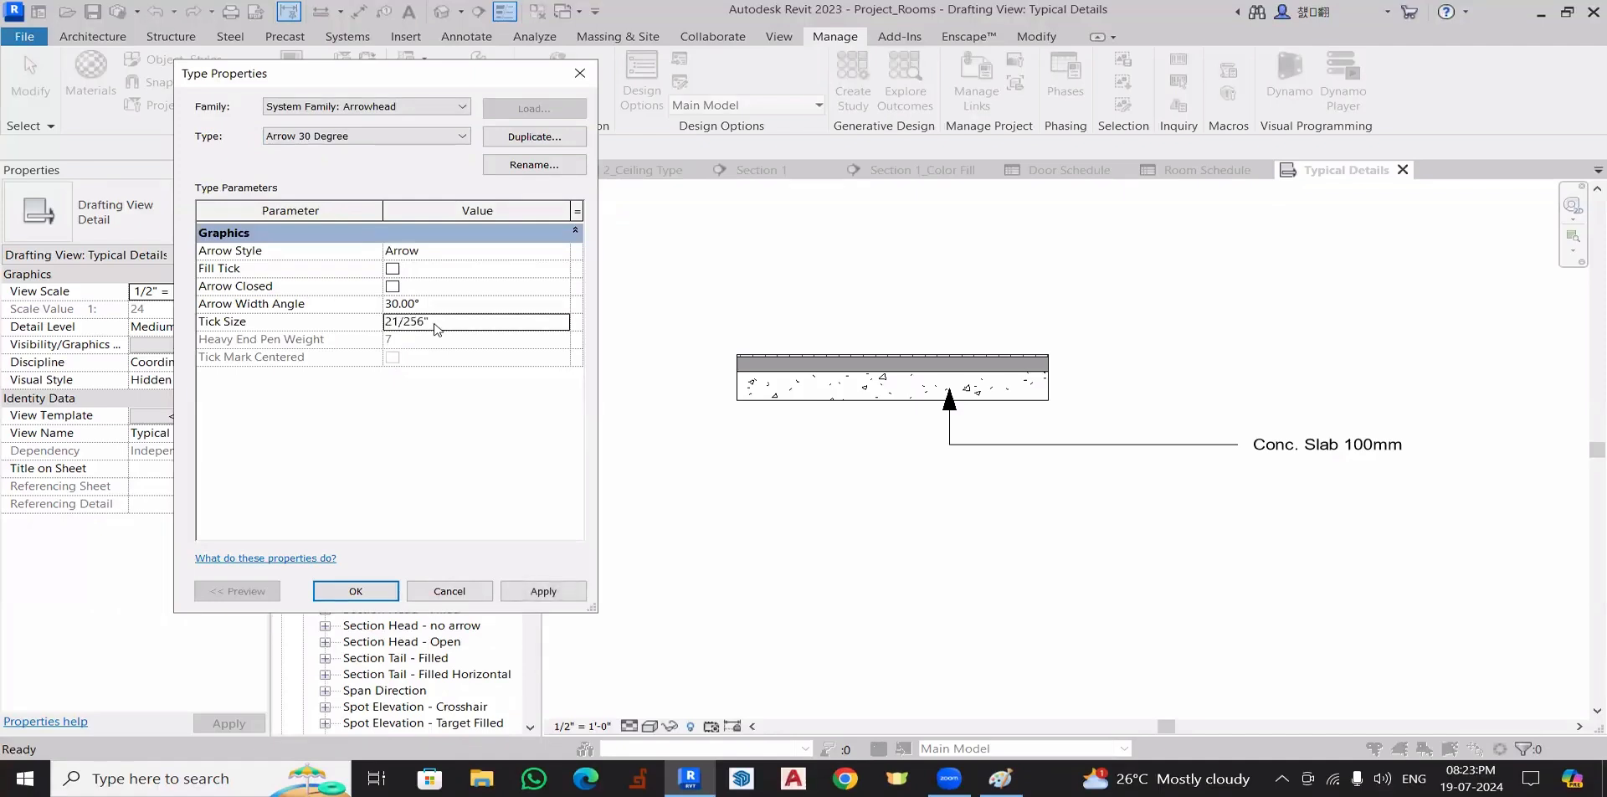
left_click(858, 132)
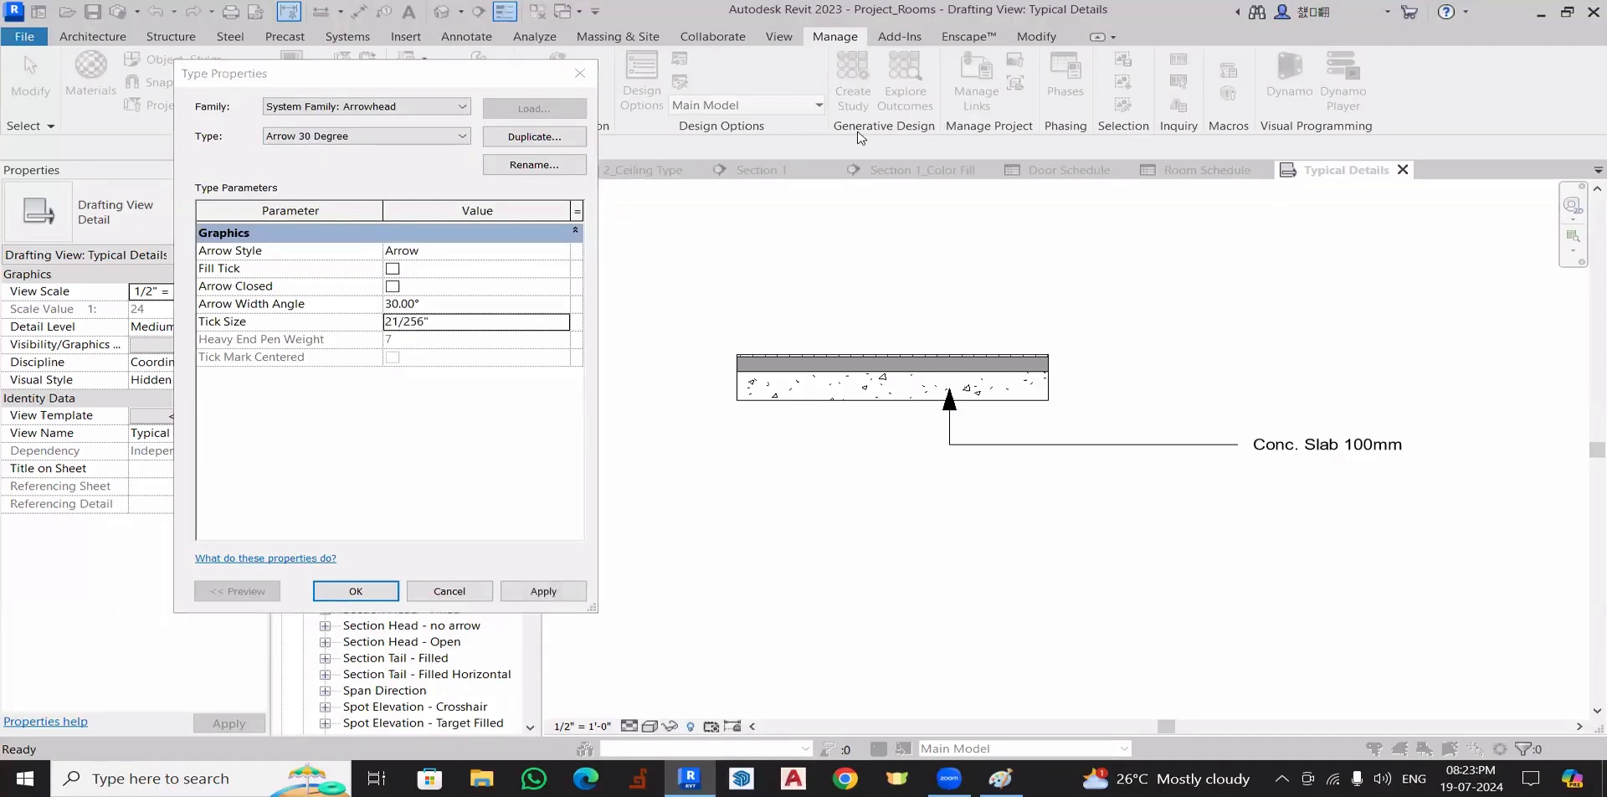
left_click(359, 592)
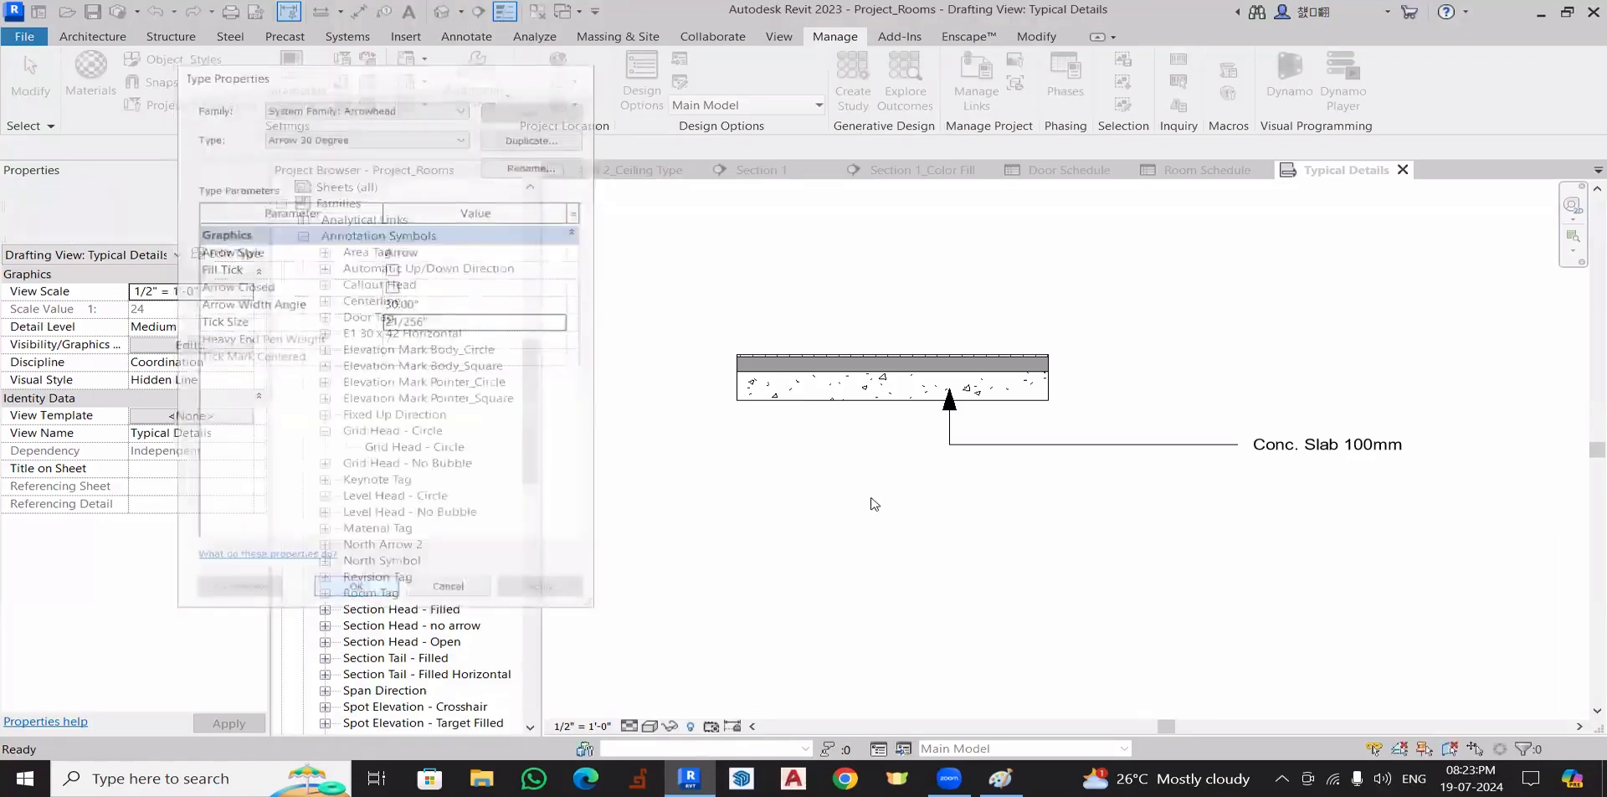
- Reselect Arrow Filled 30 Degree as the leader arrowhead in the slab note's type properties and apply it
left_click(967, 446)
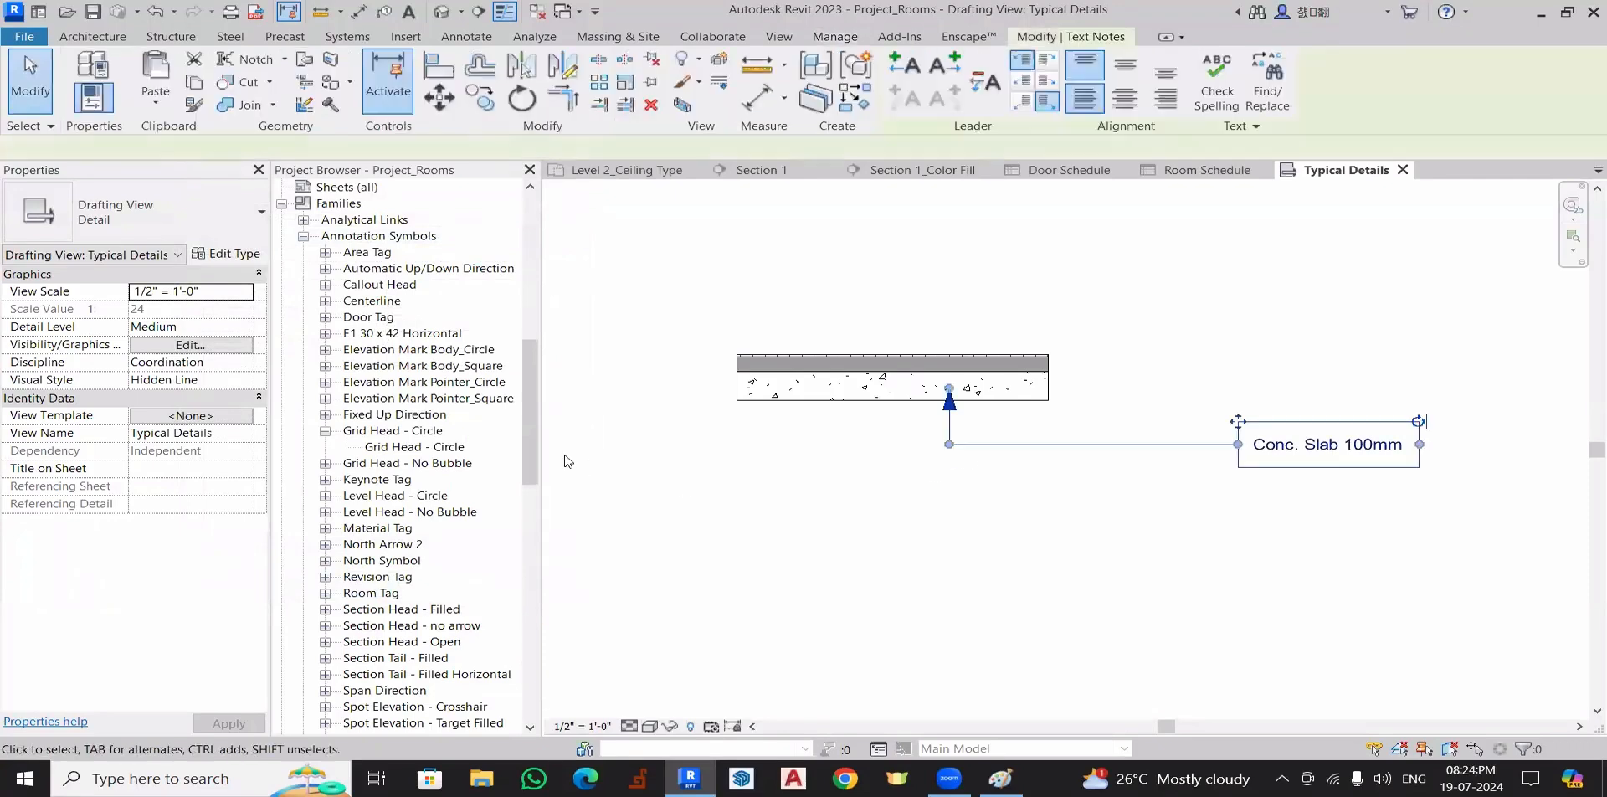
left_click(244, 254)
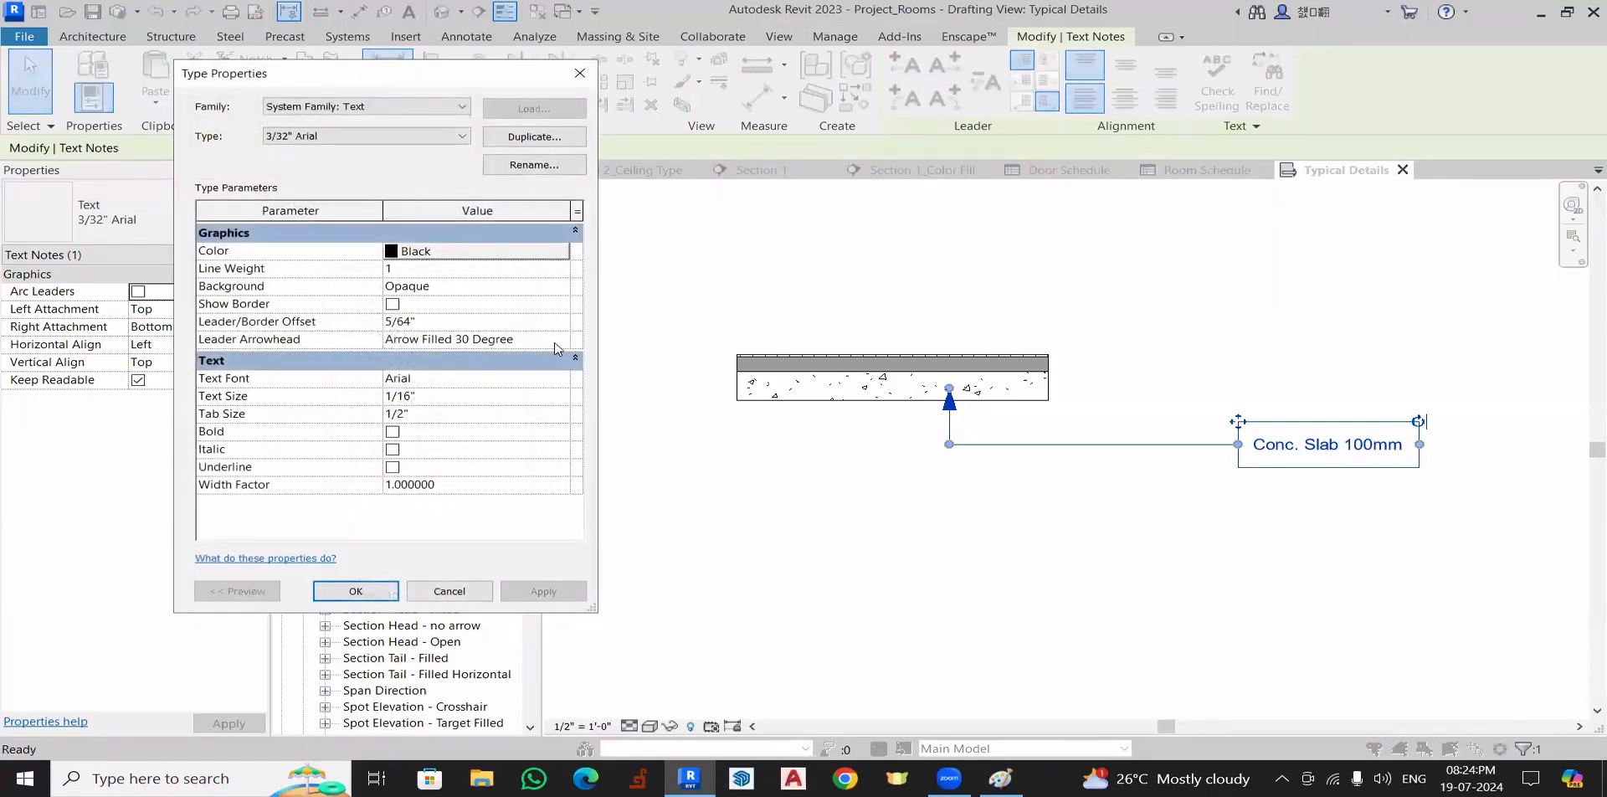
left_click(559, 340)
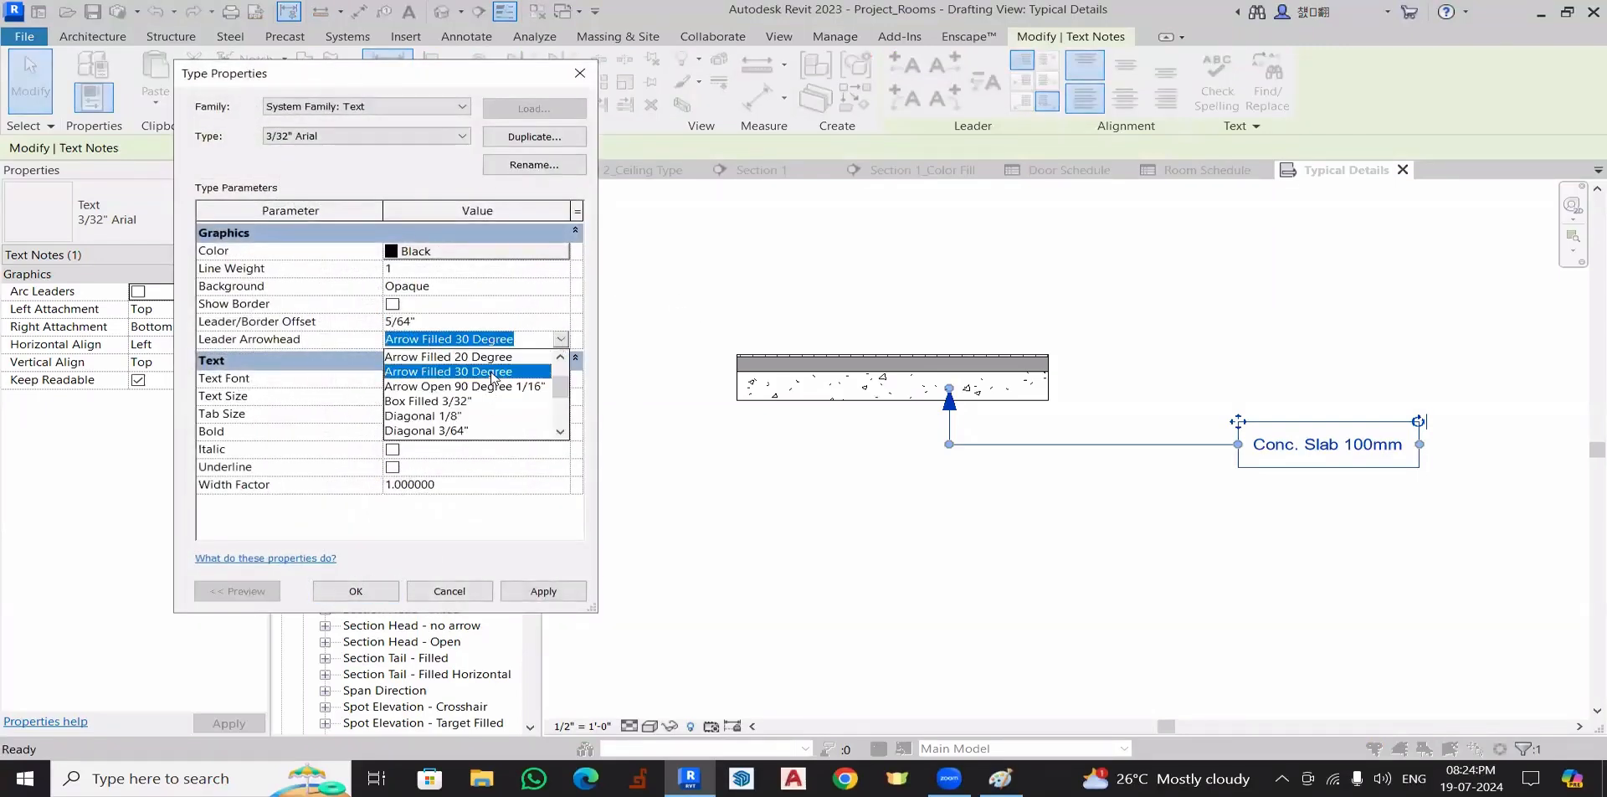
left_click(493, 376)
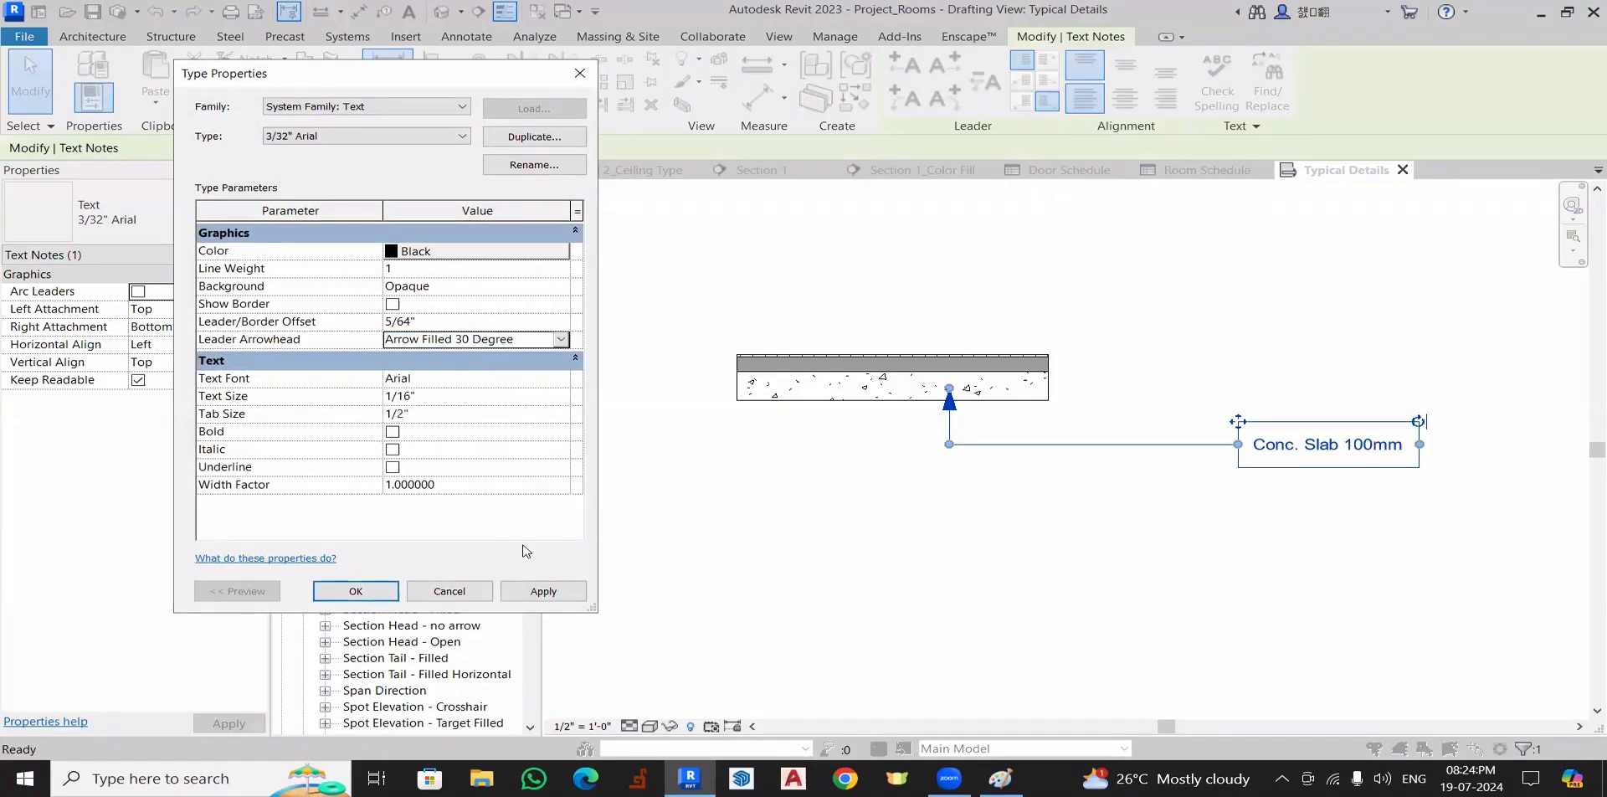
left_click(552, 592)
left_click(360, 592)
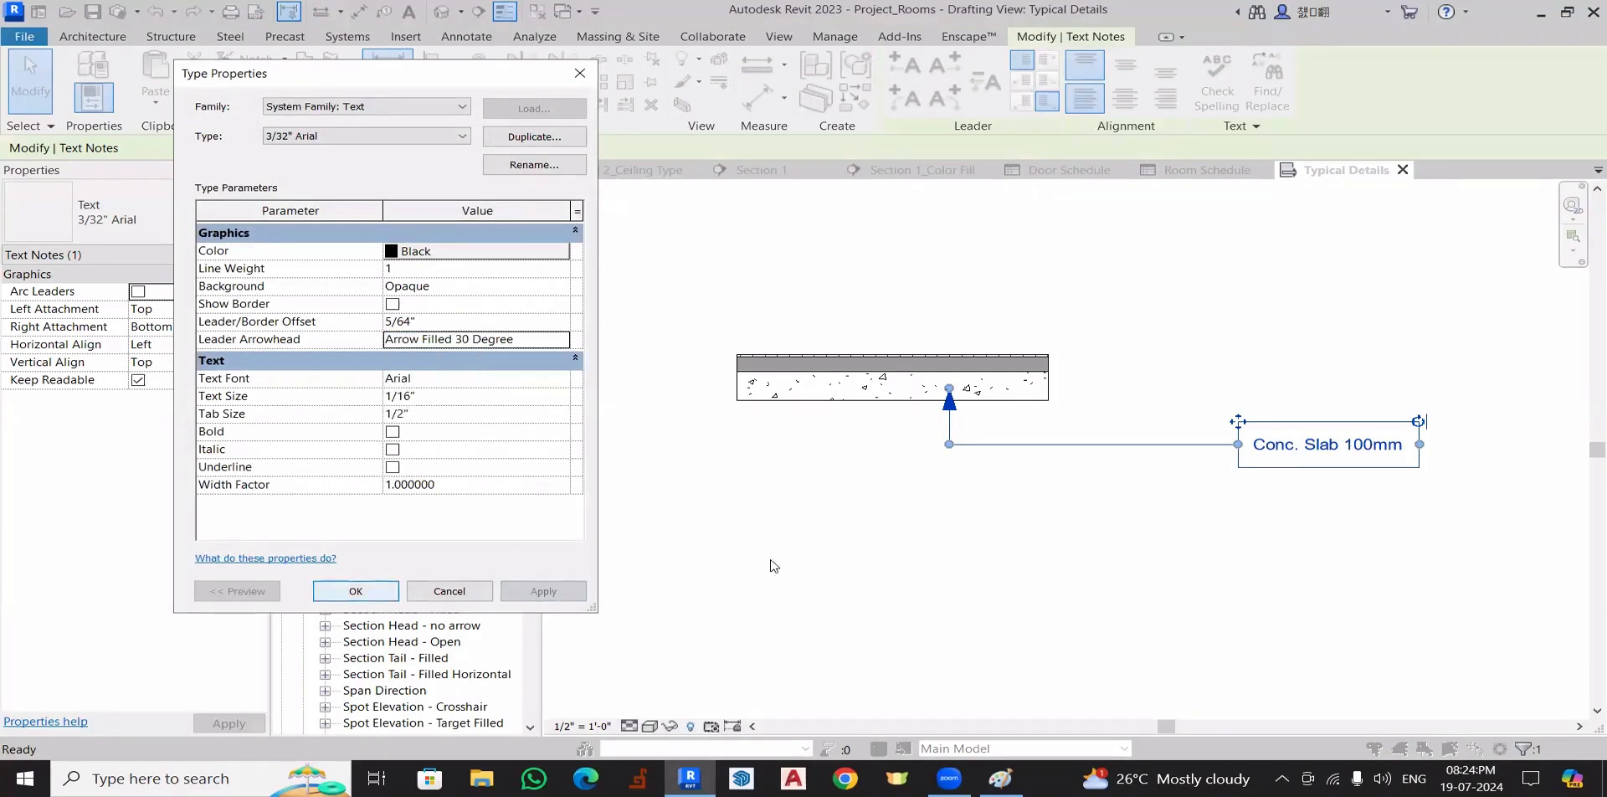
left_click(861, 556)
- Move the whole floor detail together with its slab note closer to the stair detail
scroll(861, 556, "down", 1)
mouse_move(861, 555)
middle_mouse_down()
mouse_move(949, 484)
mouse_move(1006, 478)
mouse_move(1007, 464)
middle_mouse_up()
scroll(1040, 360, "down", 1)
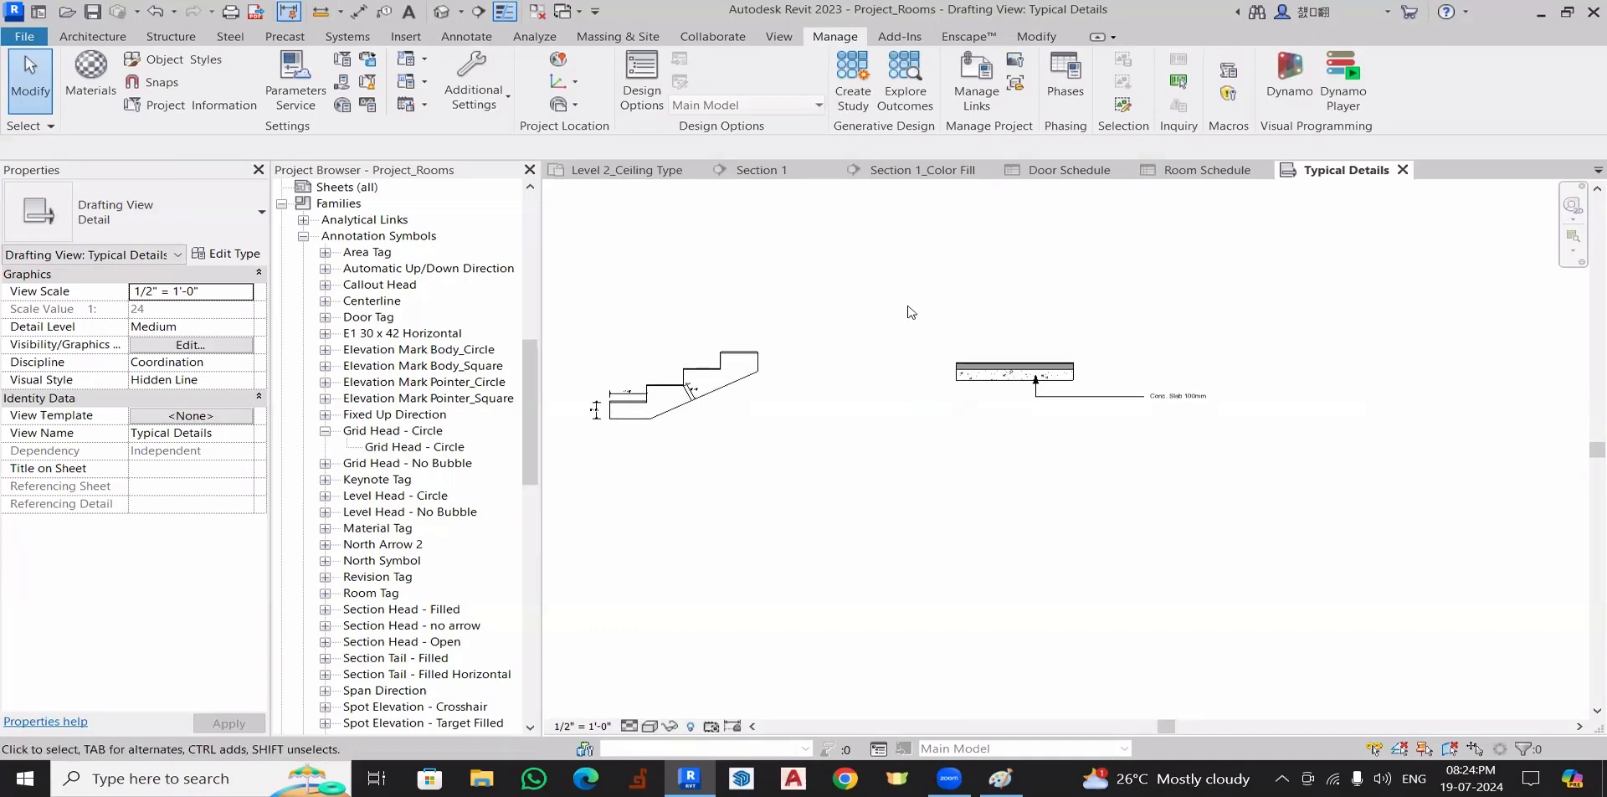
left_click_drag(902, 299, 1375, 484)
left_click_drag(1007, 380, 892, 361)
left_click(931, 480)
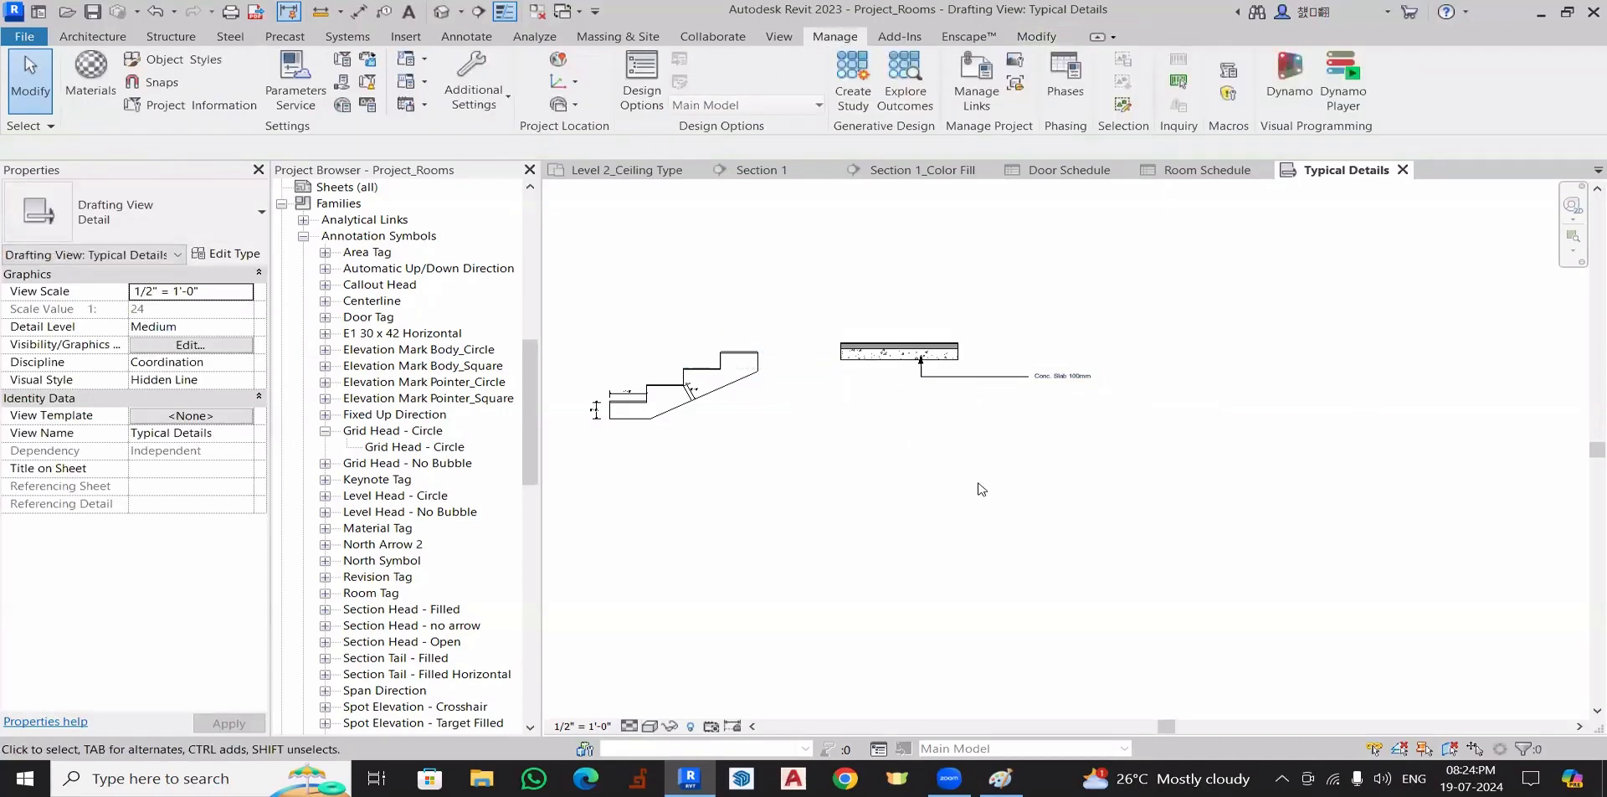
middle_click_drag(981, 489, 935, 483)
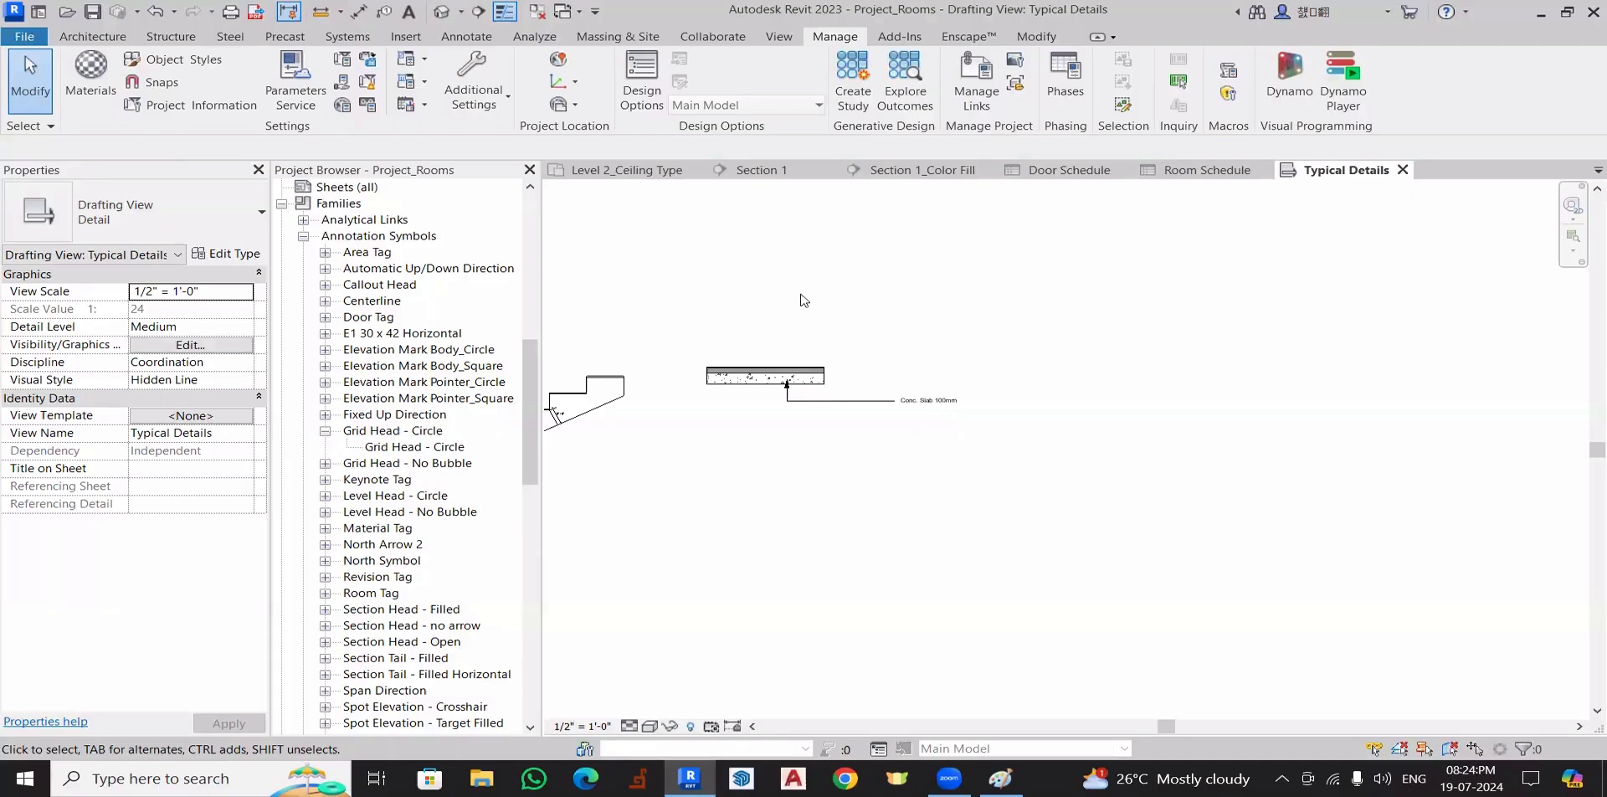
left_click(407, 36)
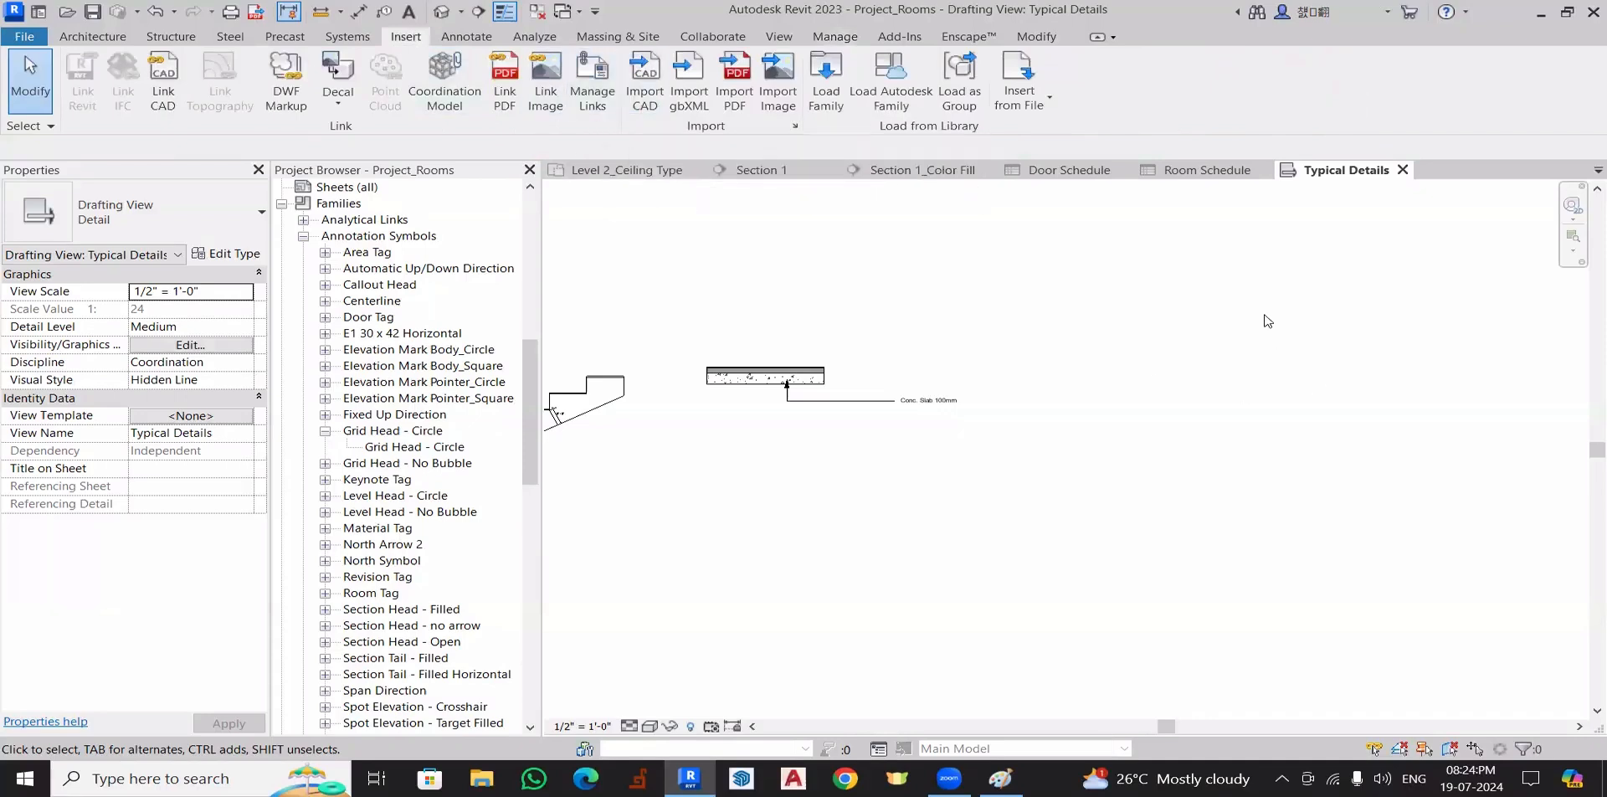
scroll(1315, 367, "down", 2)
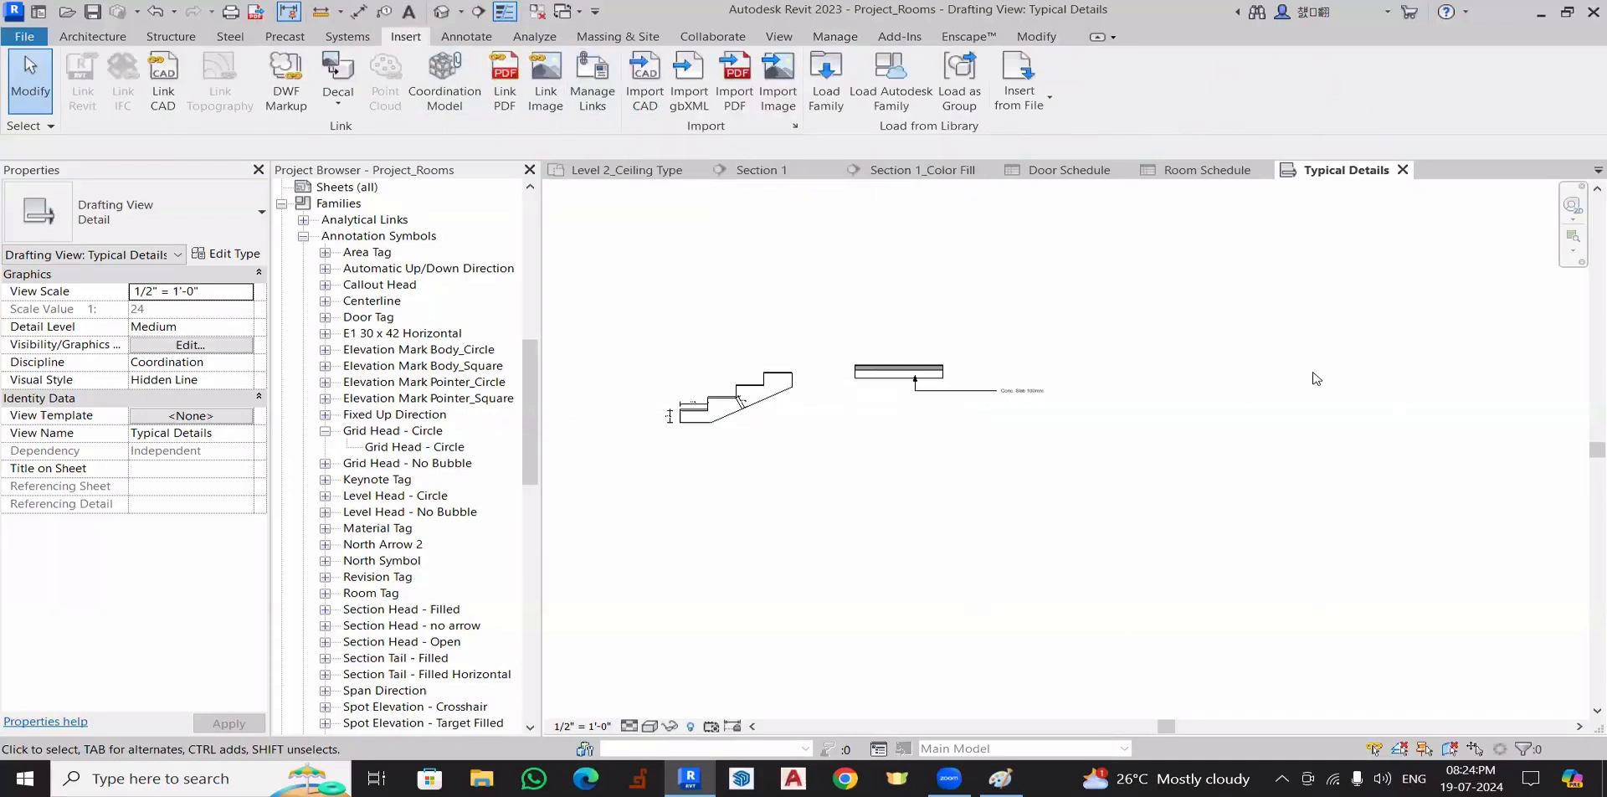
scroll(339, 384, "up", 2)
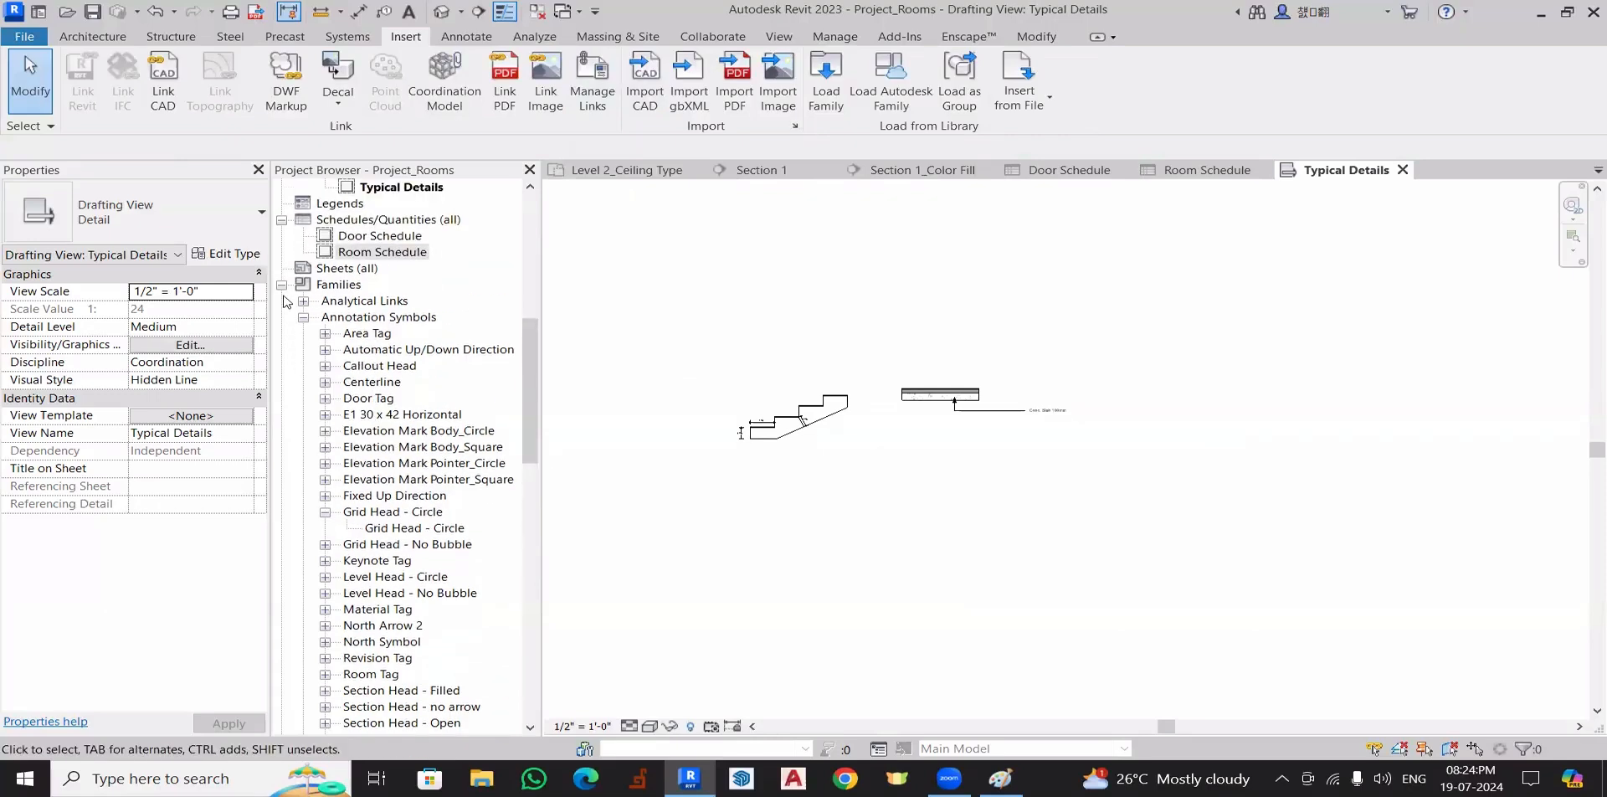
- Collapse the Families branch in the project browser and open the Level 1 floor plan
left_click(282, 285)
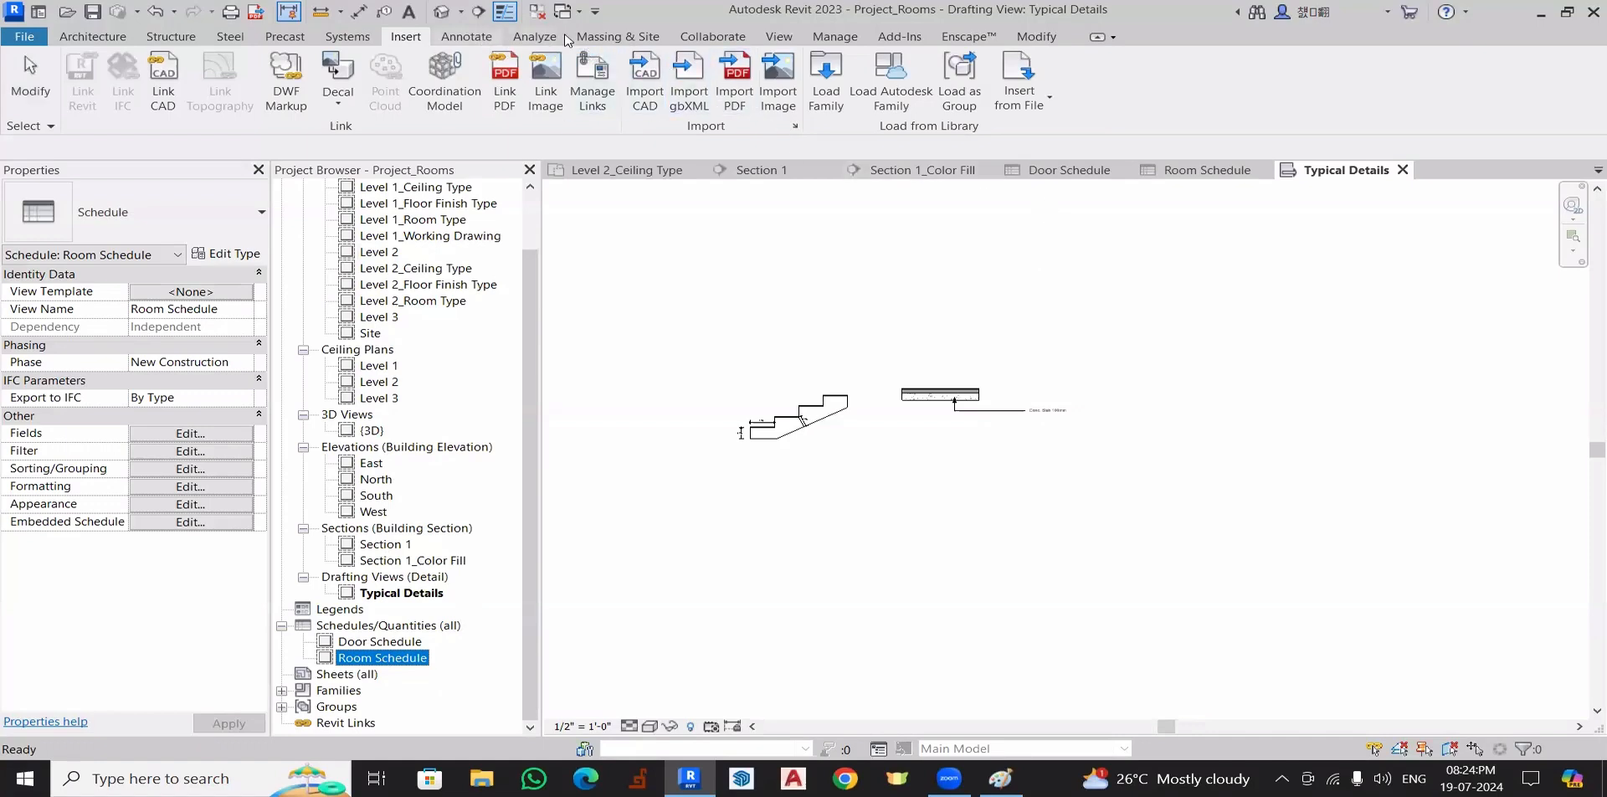
left_click(785, 37)
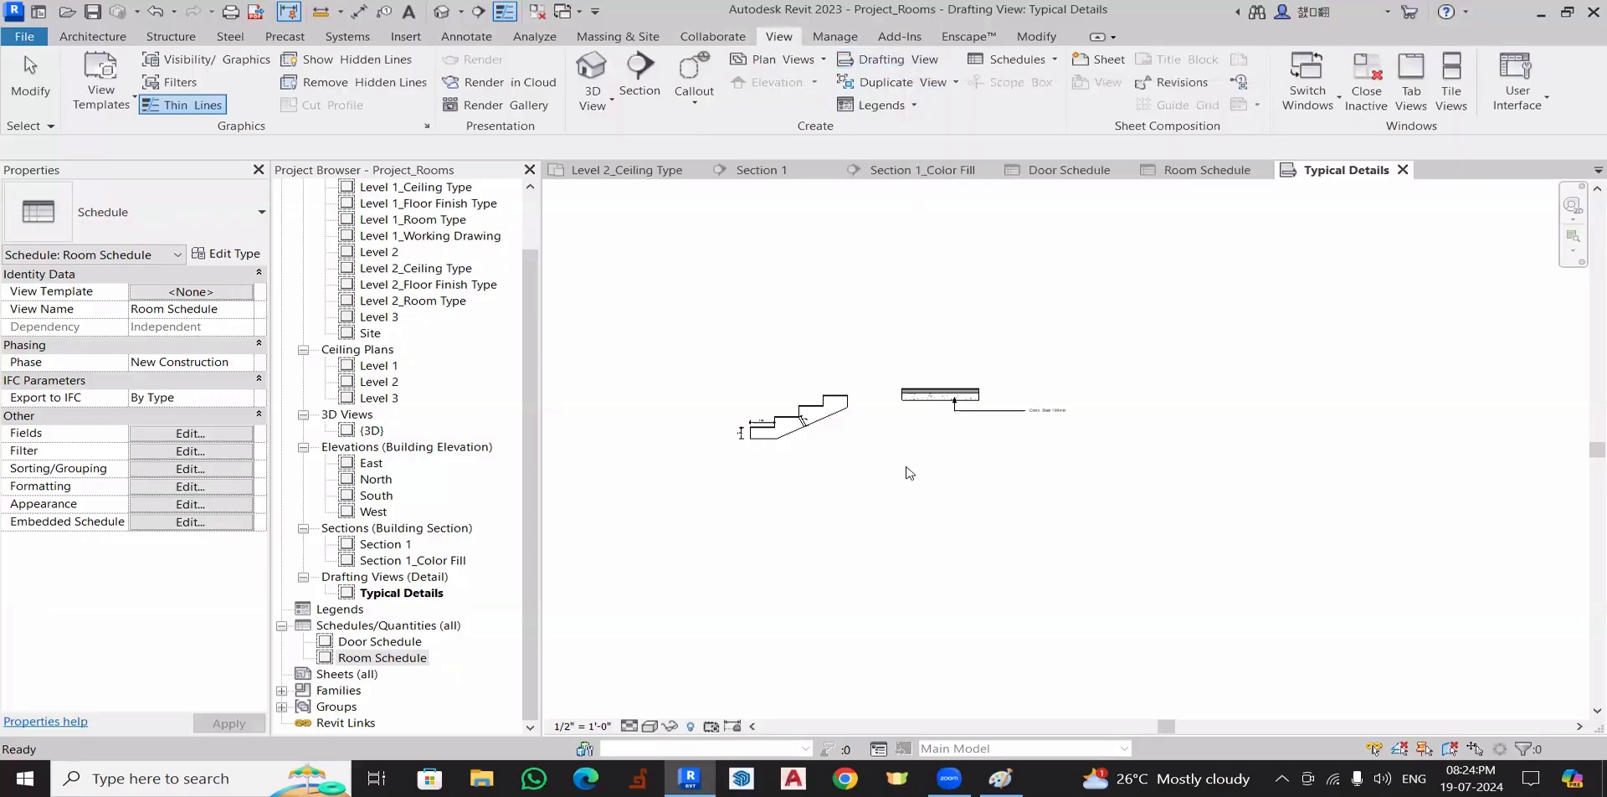
left_click(910, 442)
left_click(916, 107)
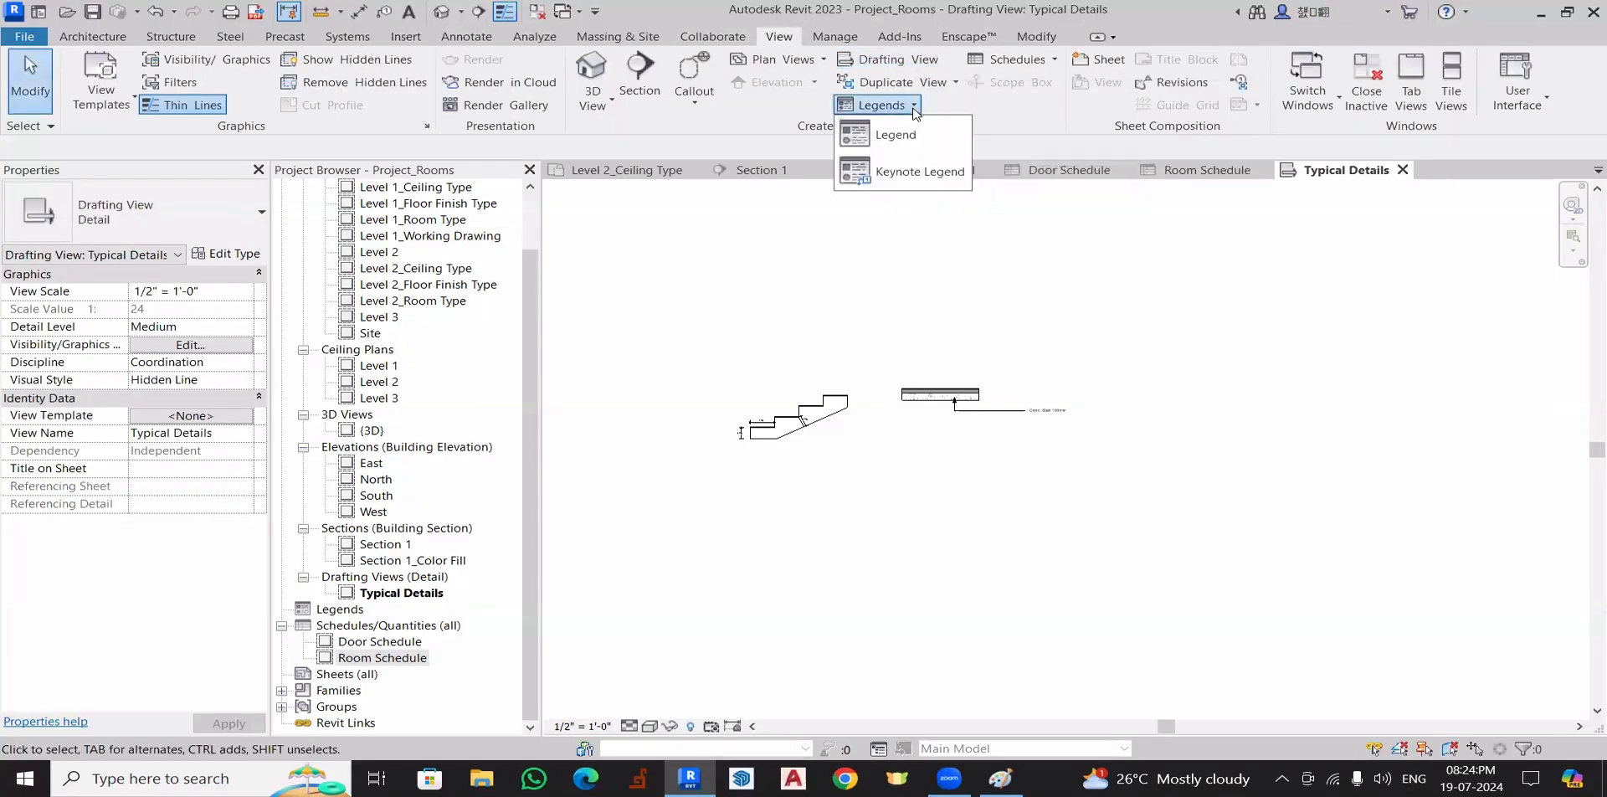
left_click(836, 293)
scroll(444, 247, "up", 2)
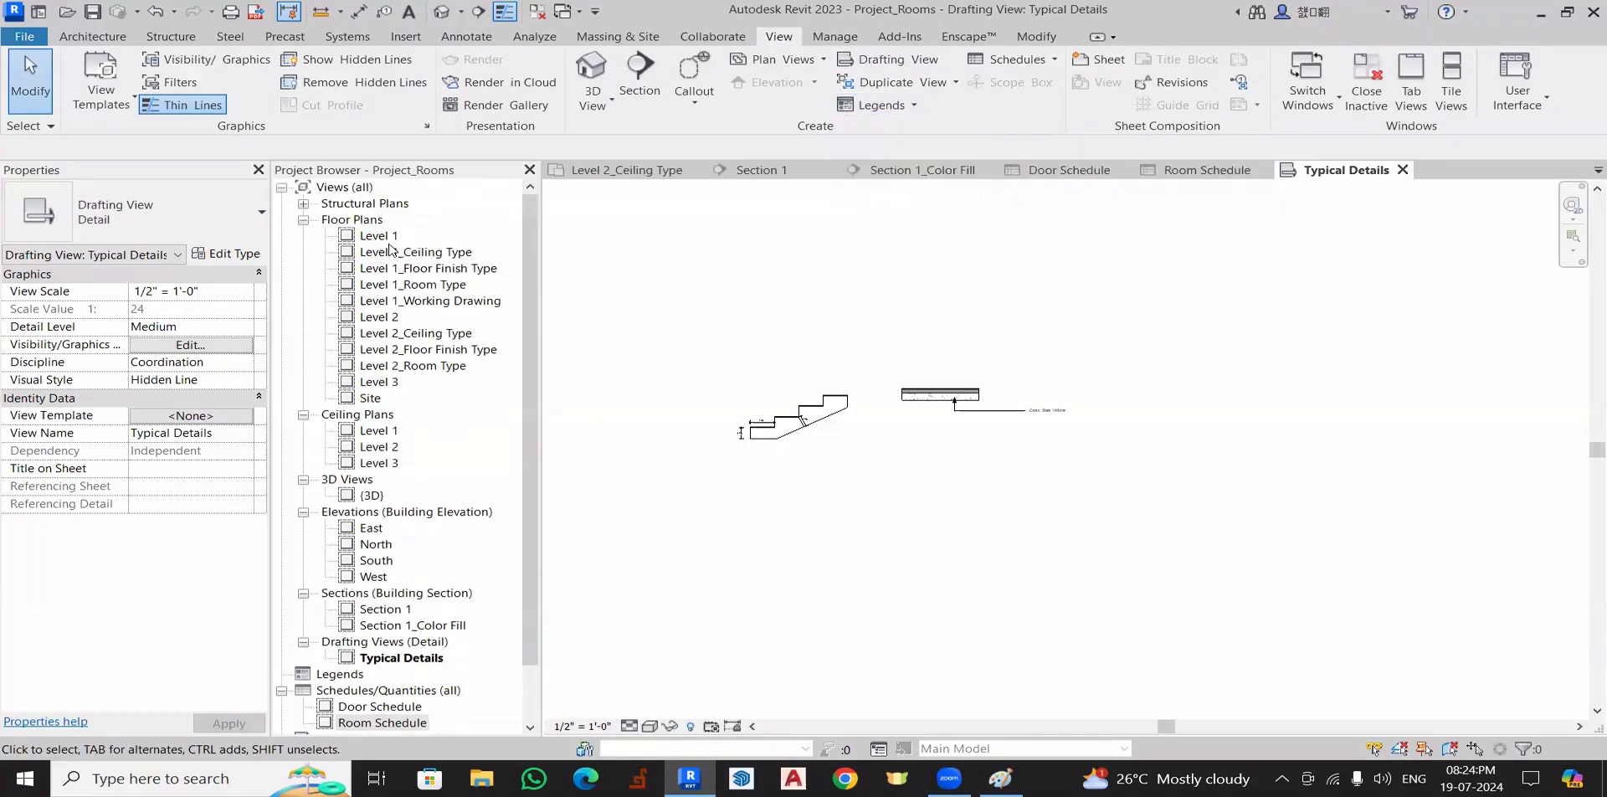
double_click(381, 235)
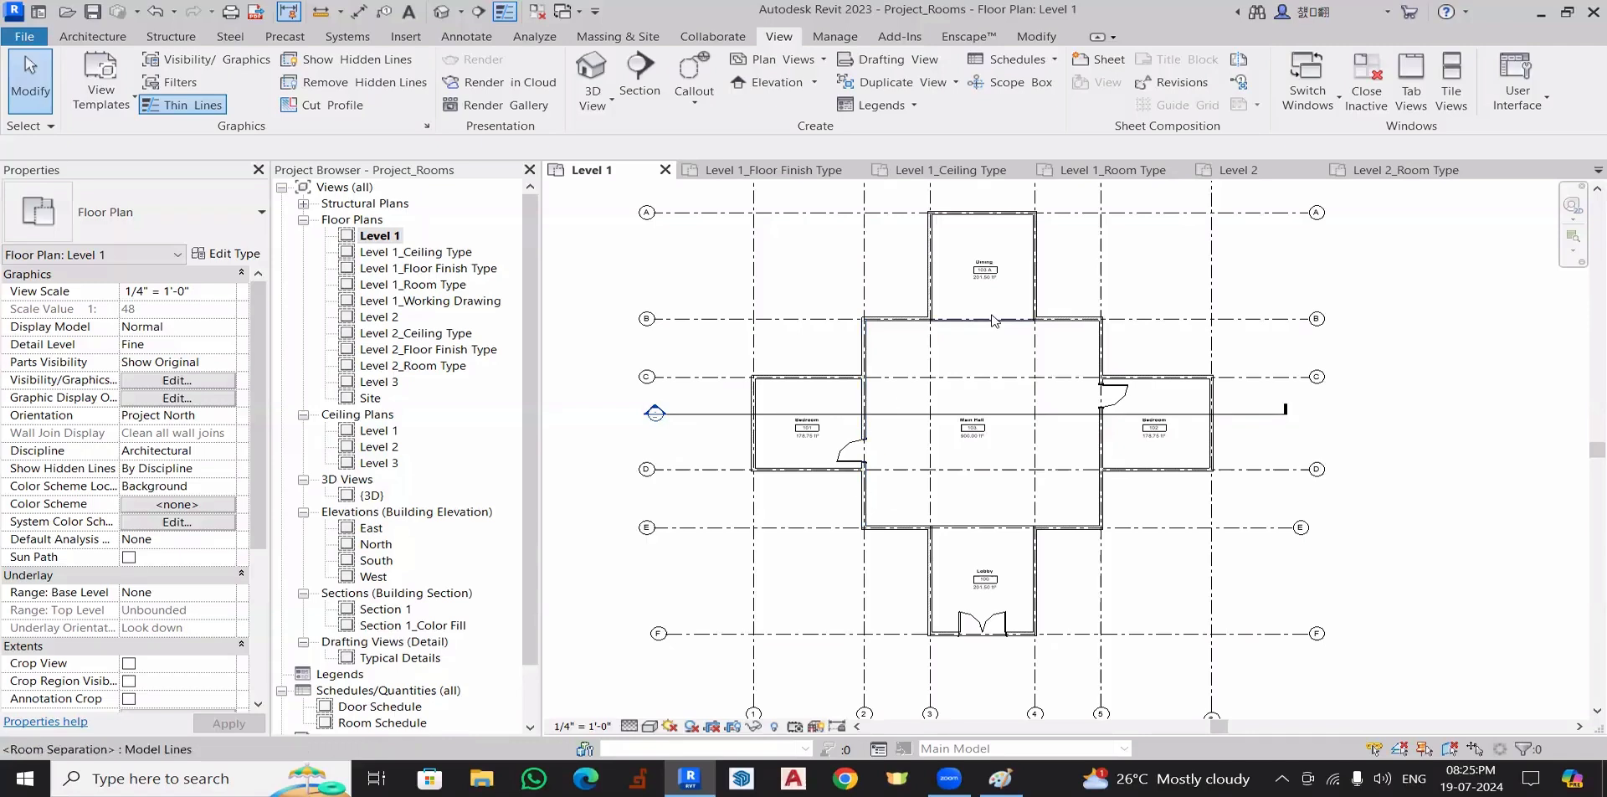
- Create a new legend view named Door Legend at 1/4" = 1'-0" scale
left_click(912, 107)
left_click(875, 141)
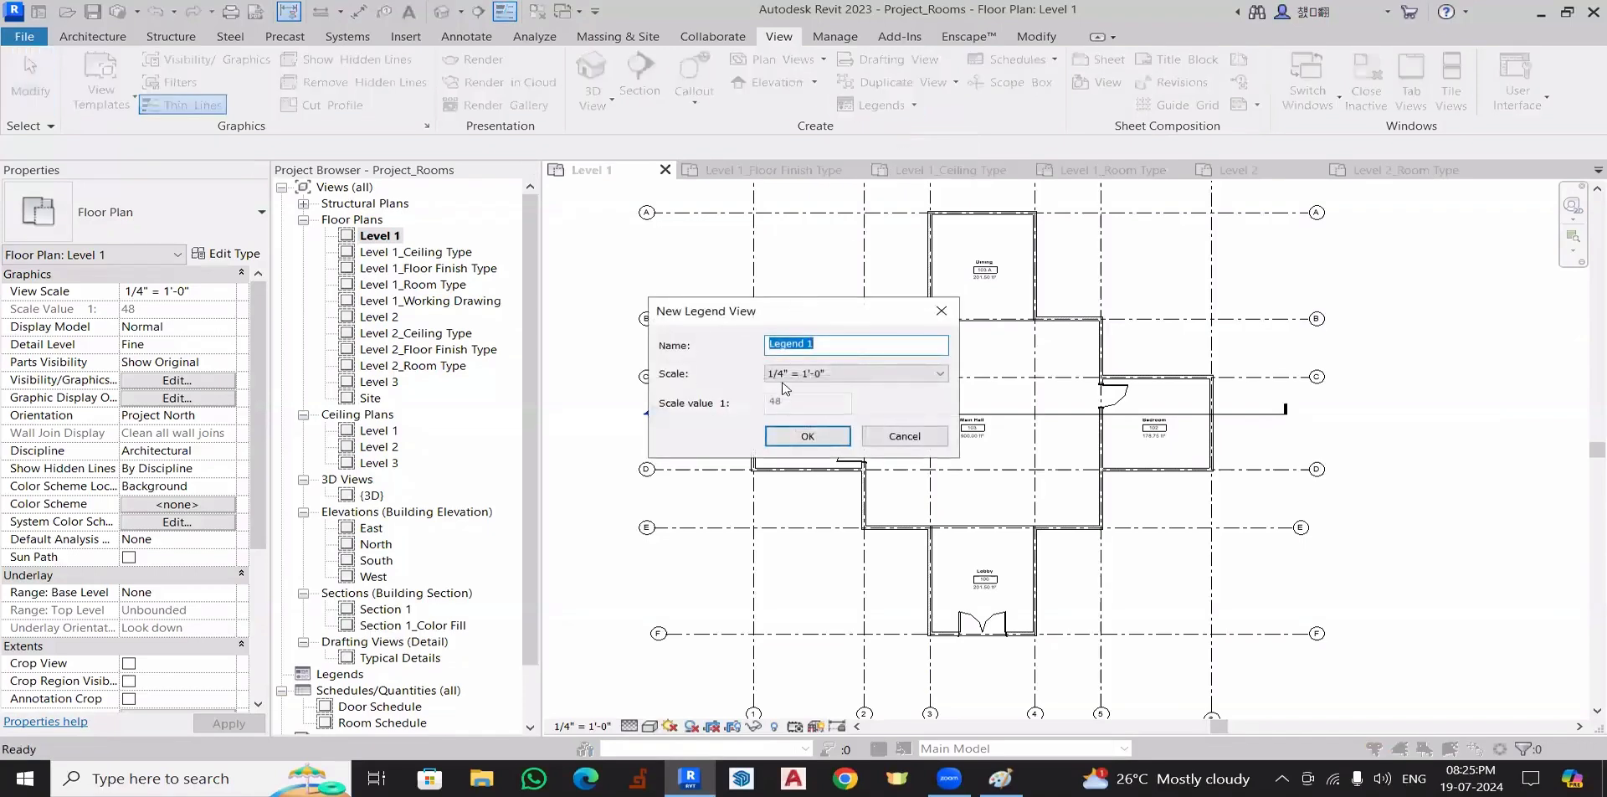
type("Door")
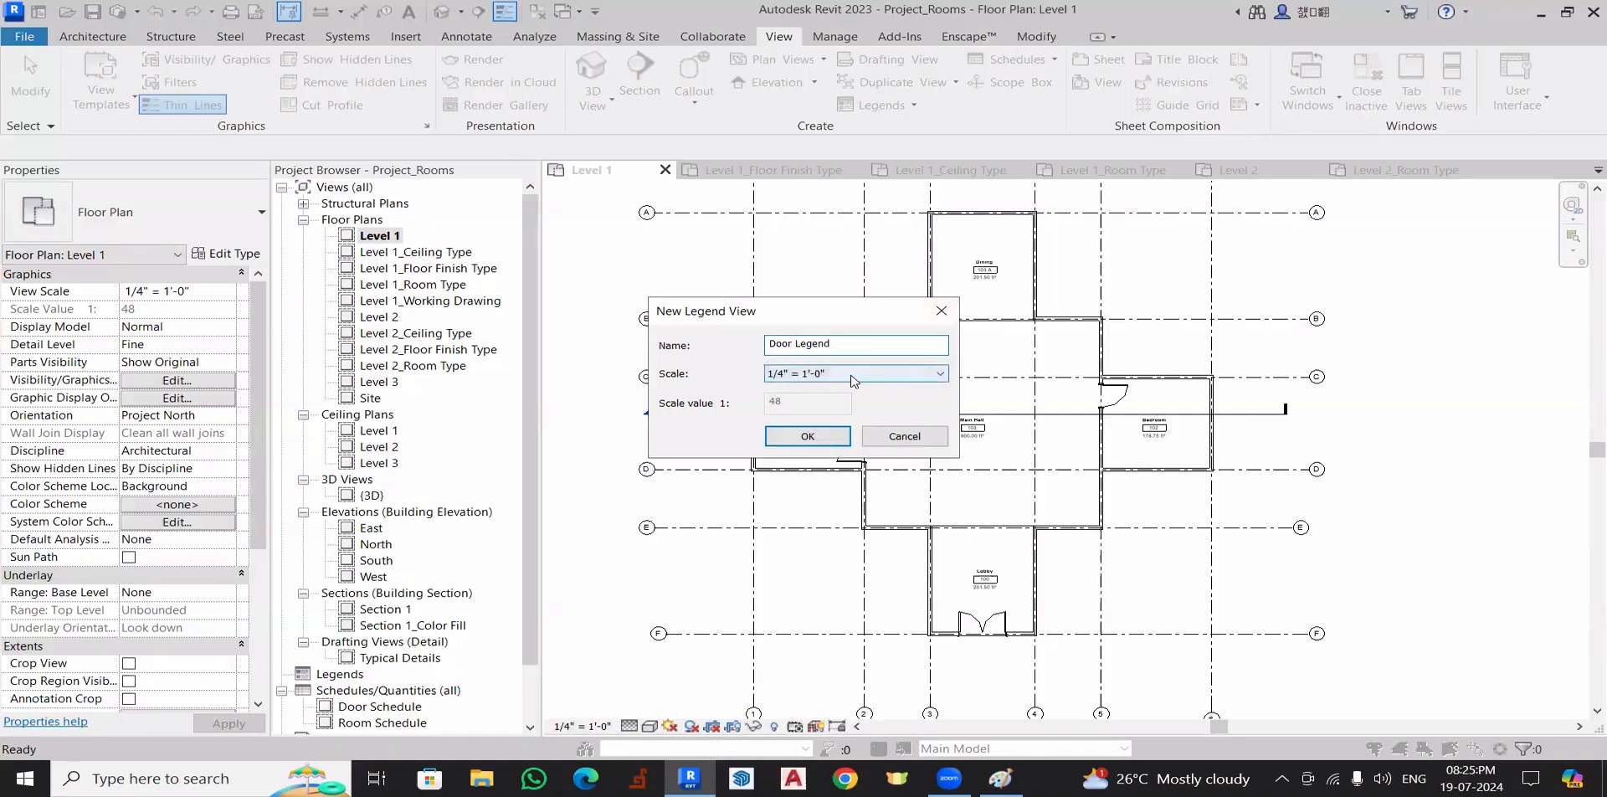
left_click(805, 437)
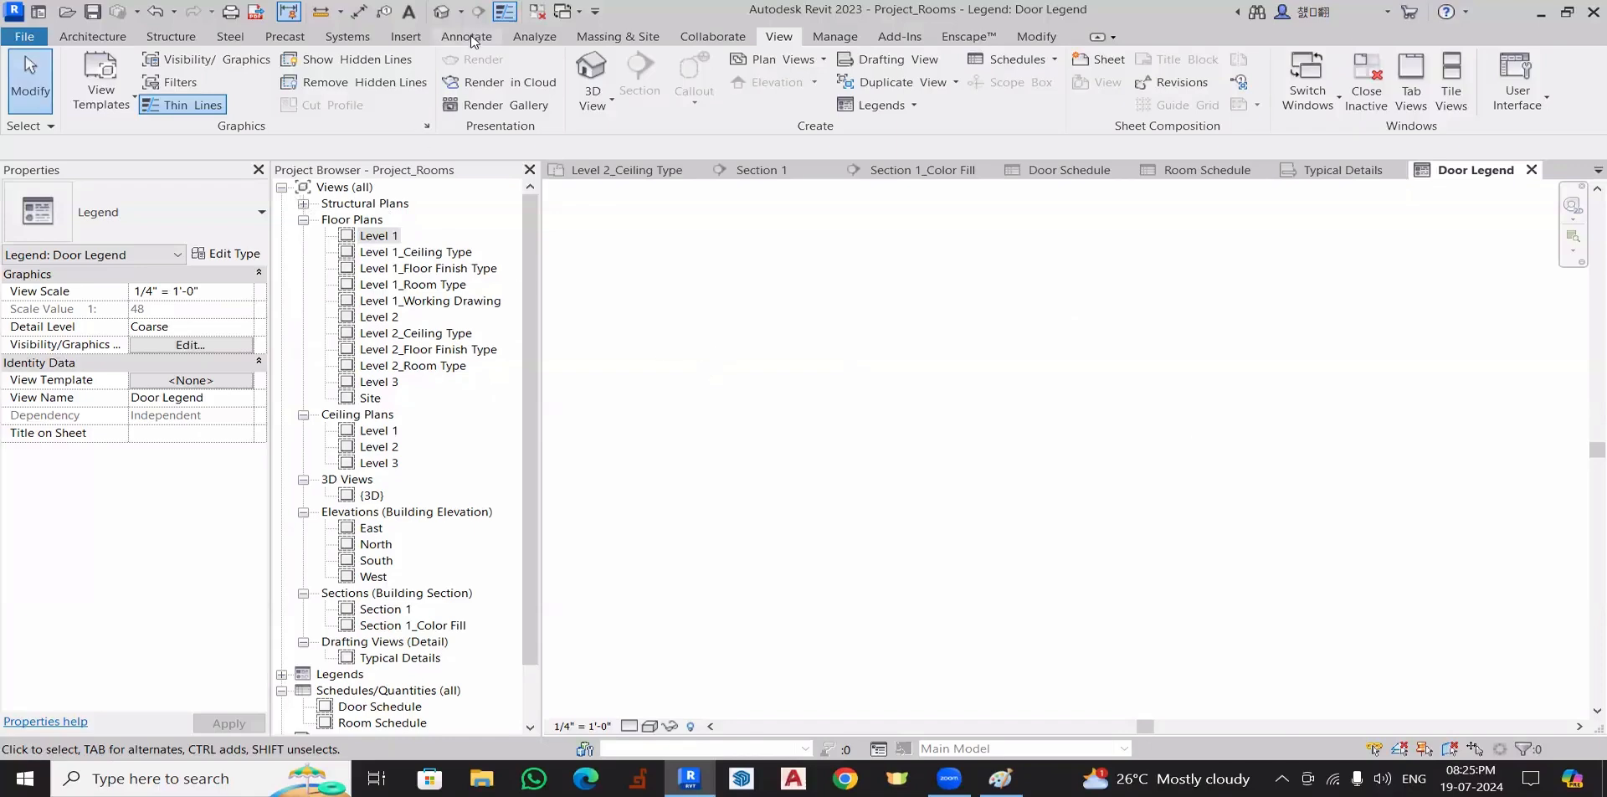
- Start a Legend Component using the Door-Exterior-Double-Full Glass-Wood_Clad : MD1 door type
left_click(469, 36)
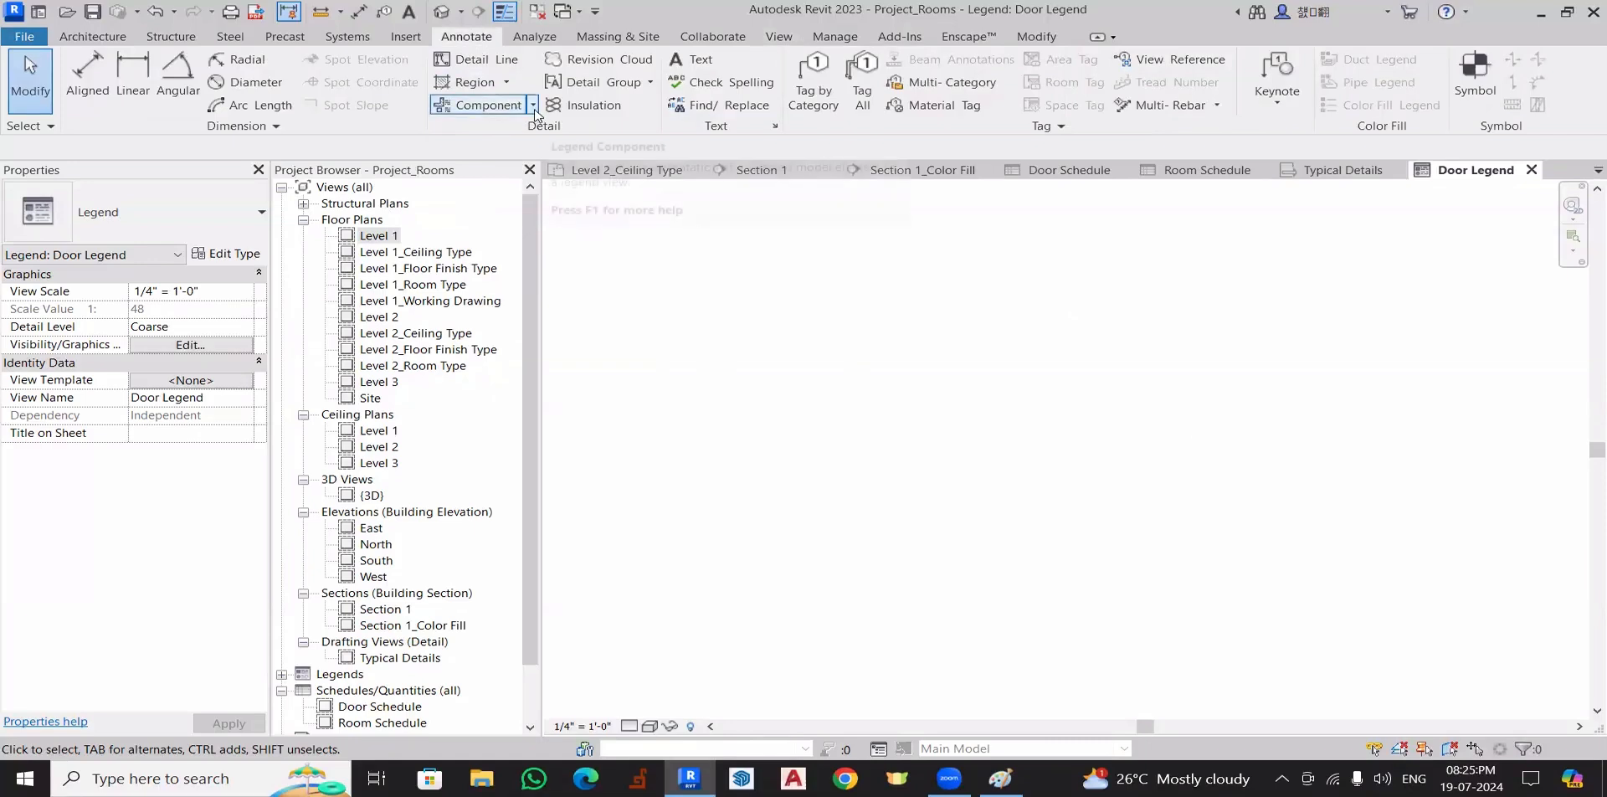
left_click(533, 105)
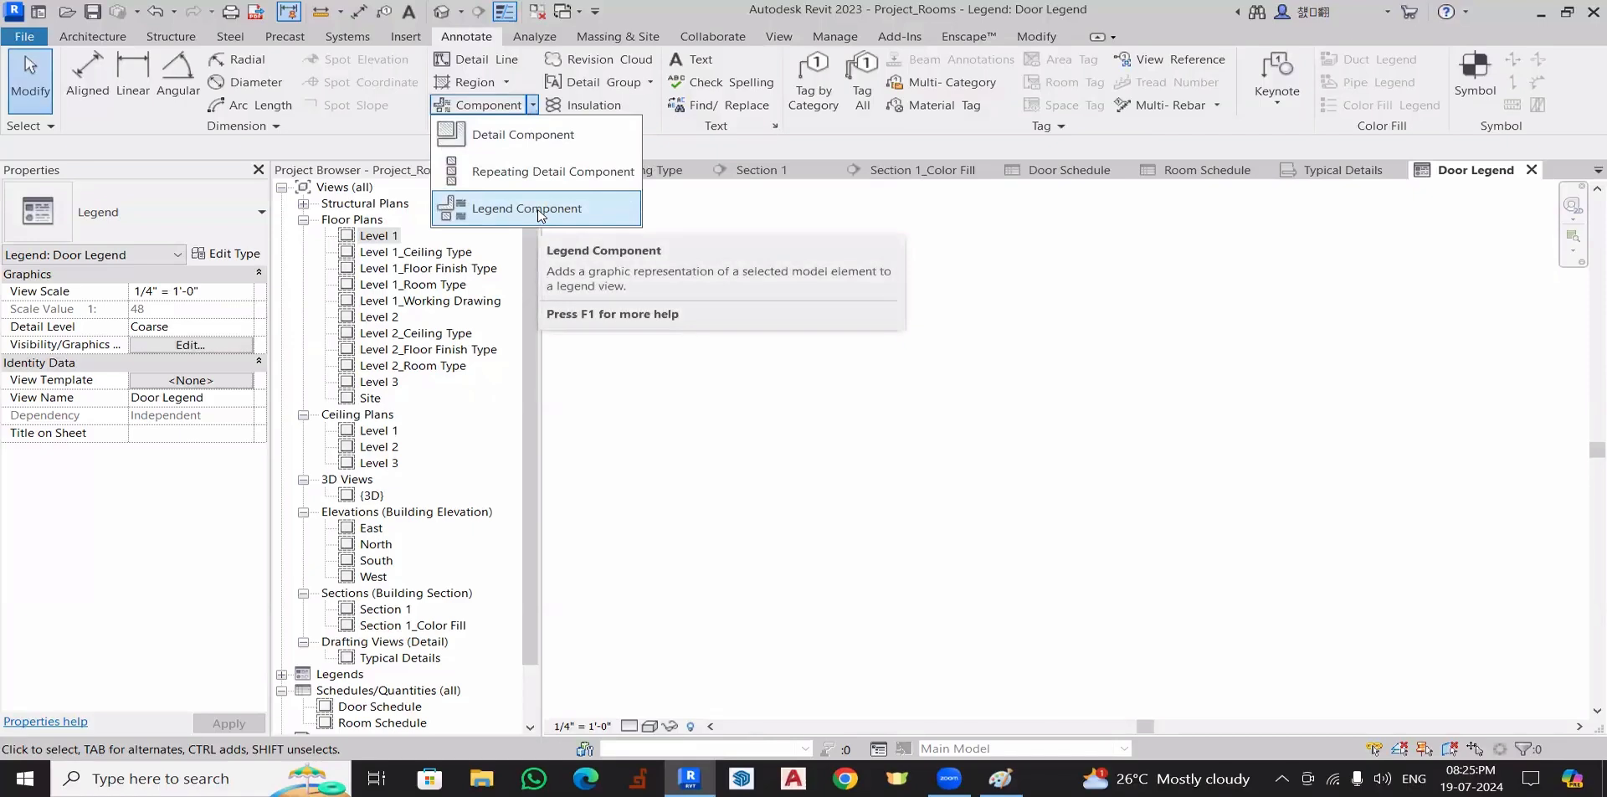
left_click(940, 237)
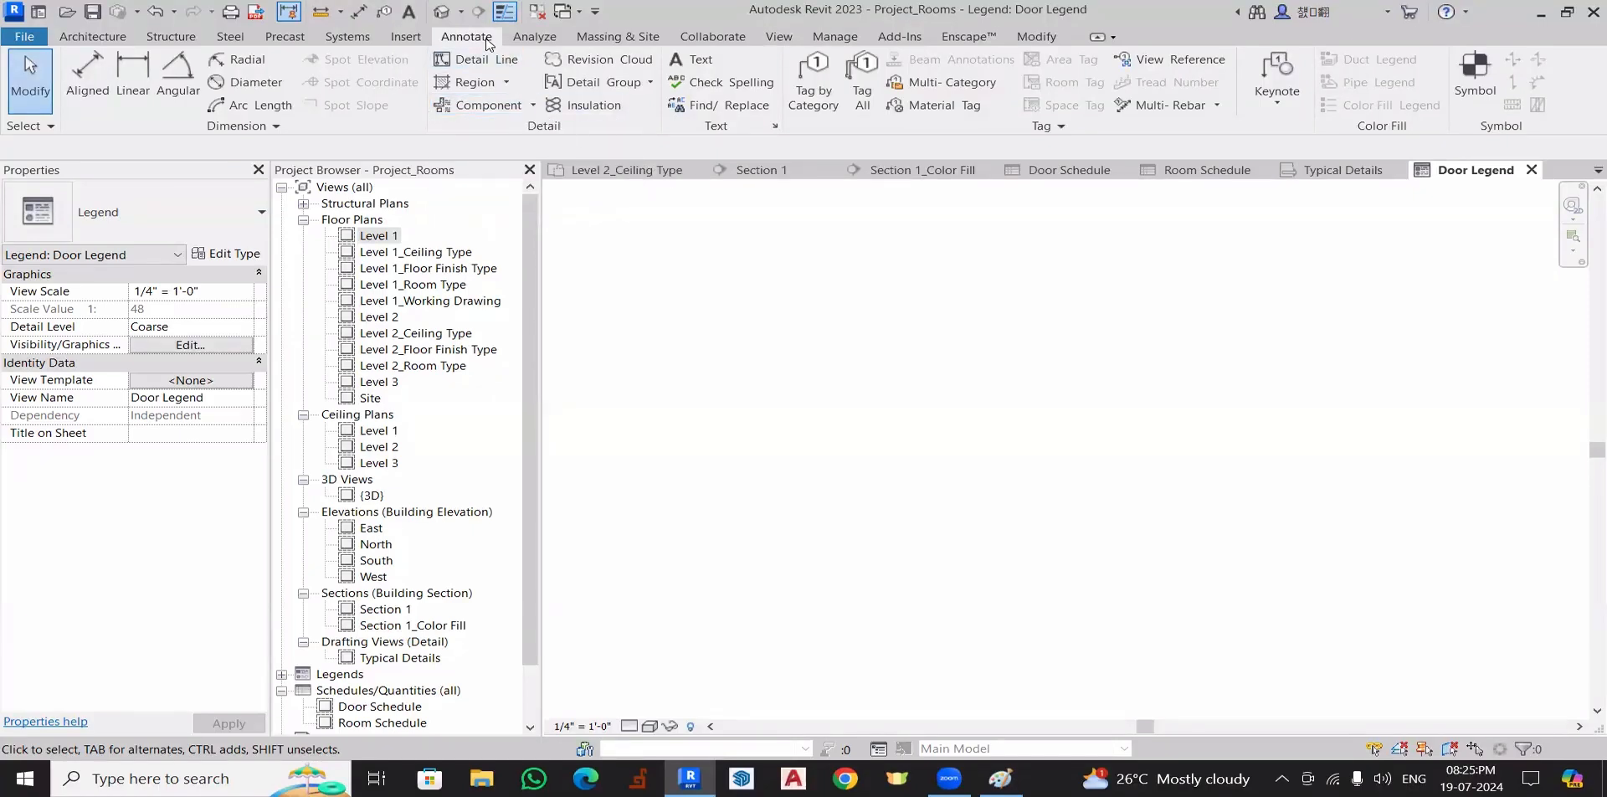
left_click(524, 107)
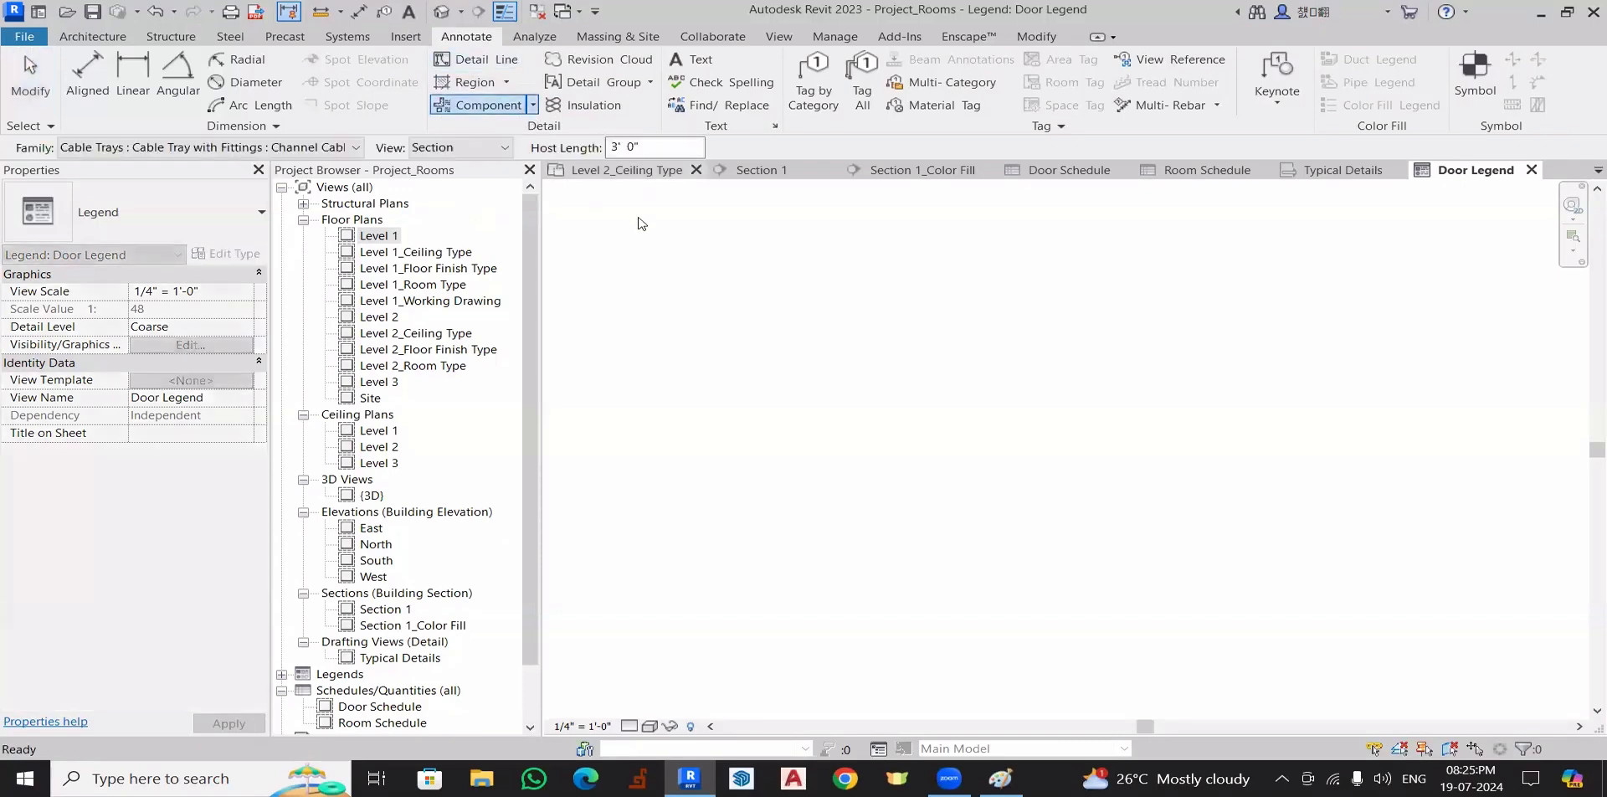
left_click(161, 144)
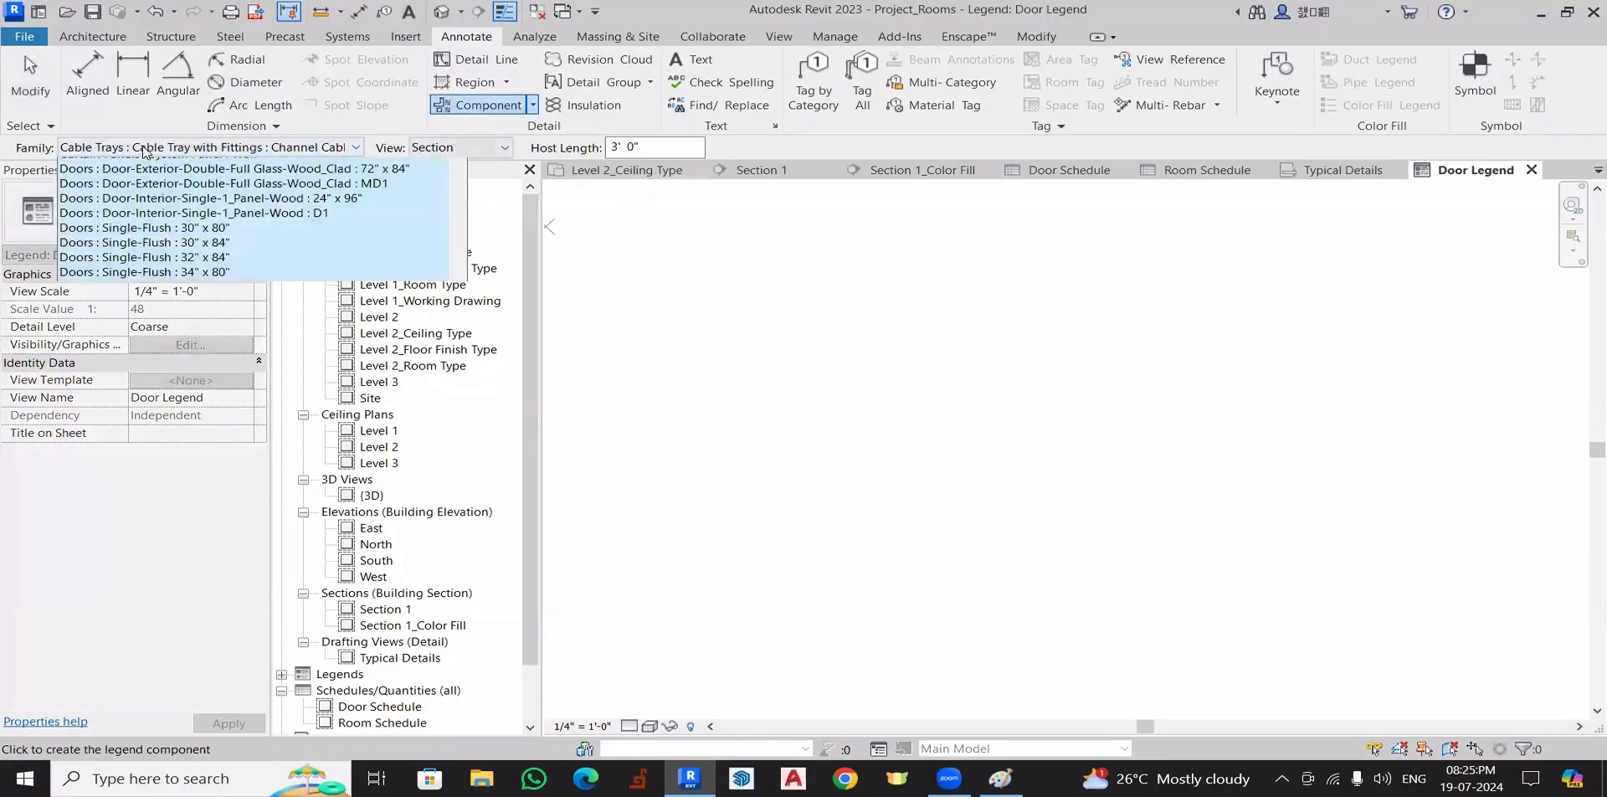
left_click_drag(462, 250, 467, 287)
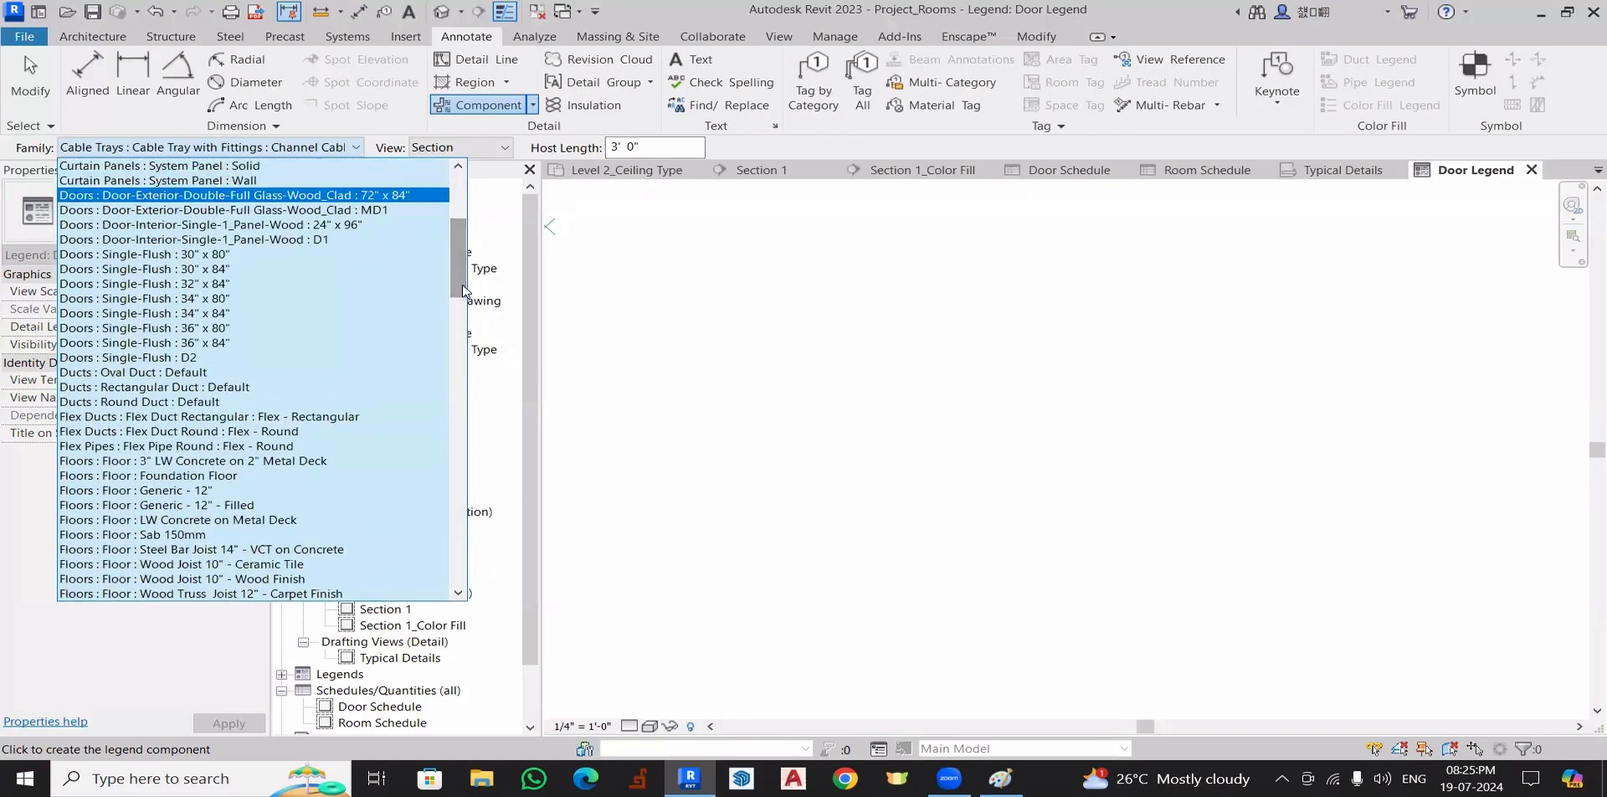
left_click(372, 210)
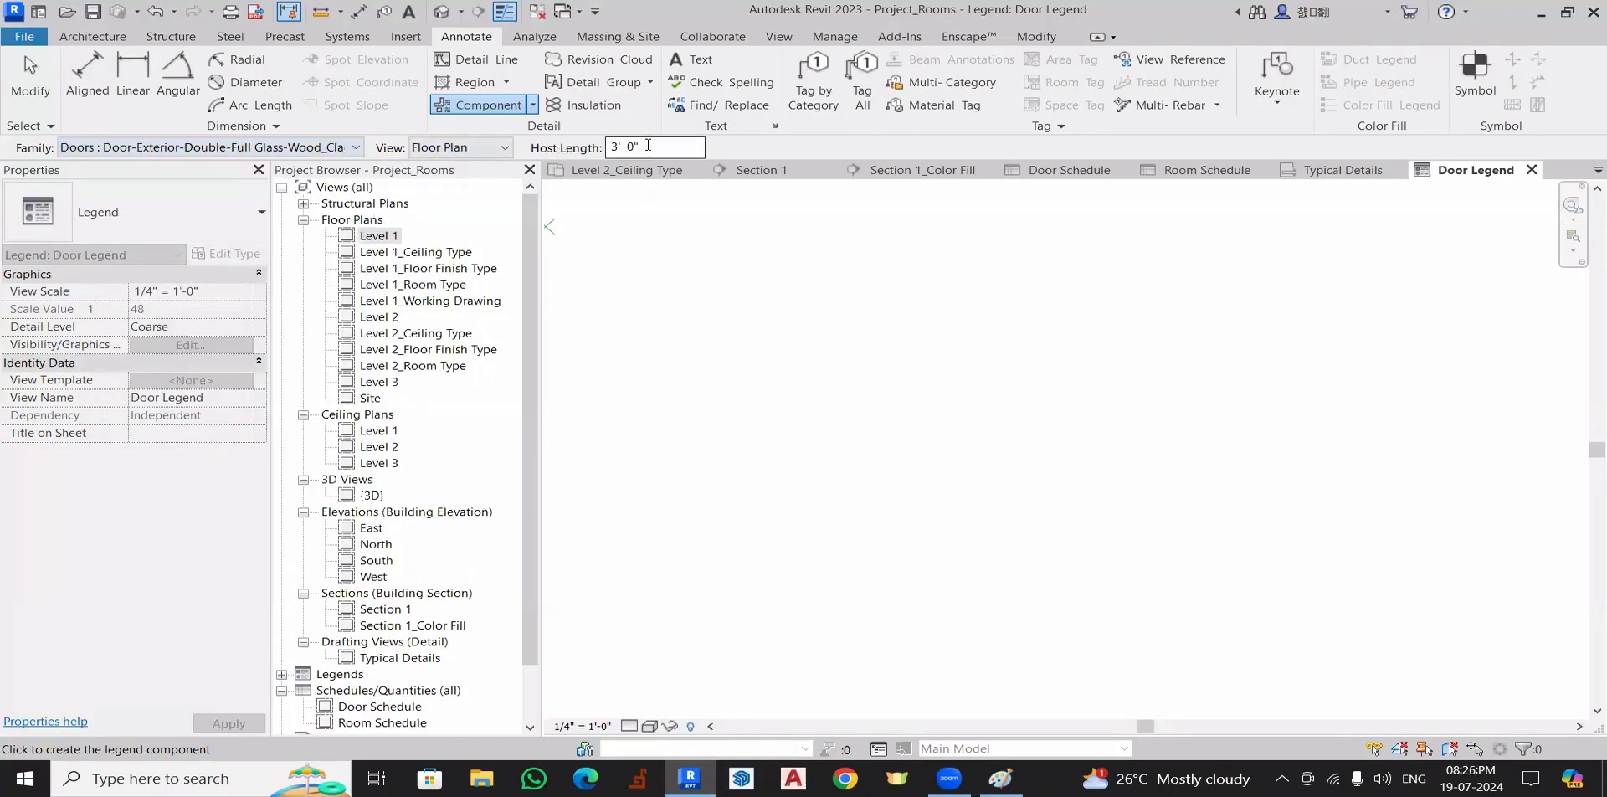
- Set the host length to 8' 0" and place the MD1 double door's floor plan symbol in the Door Legend
double_click(617, 149)
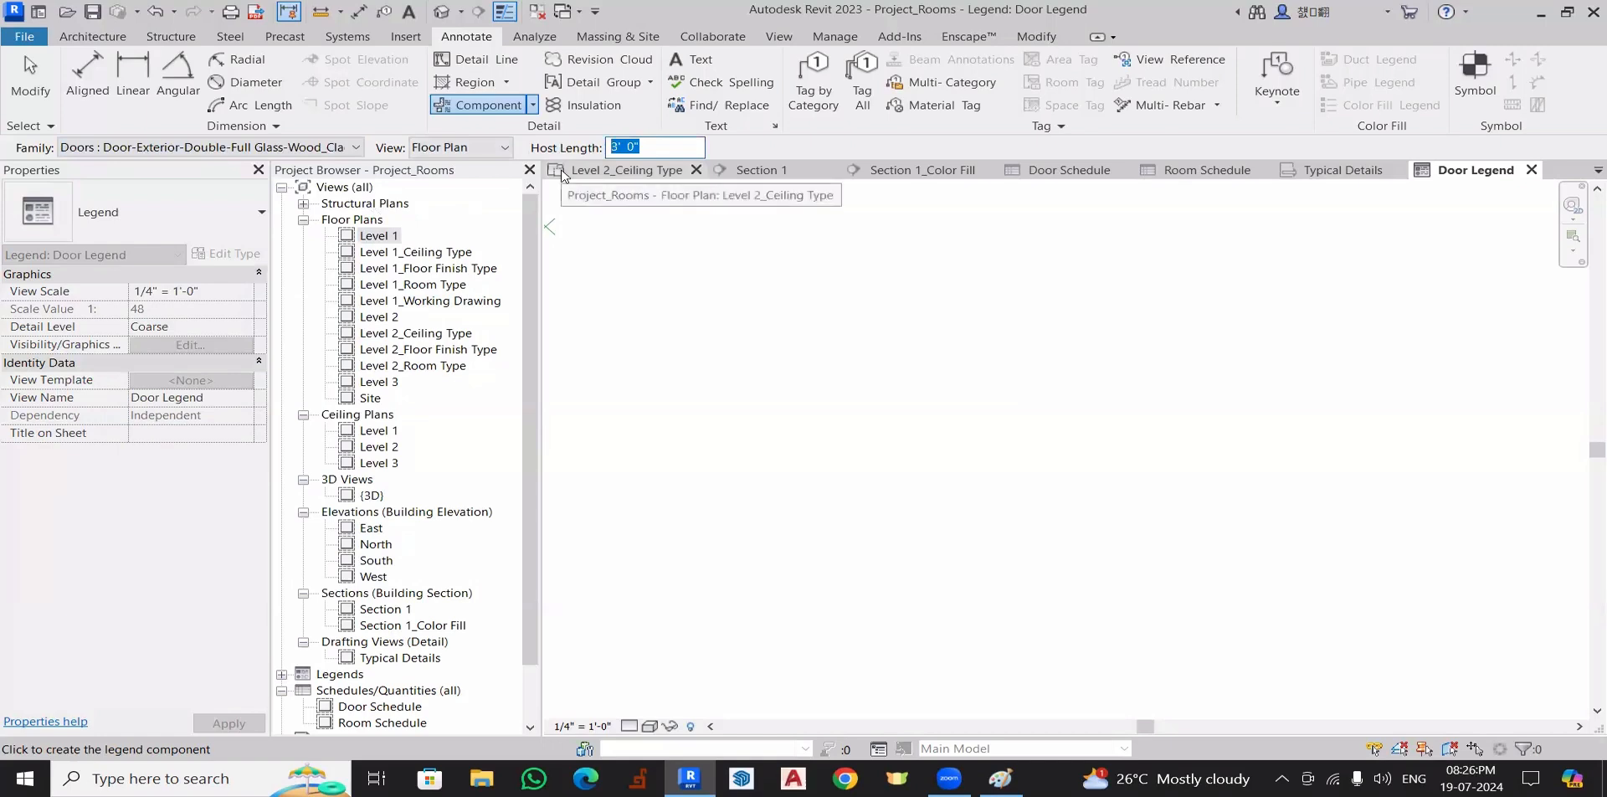
type("6'")
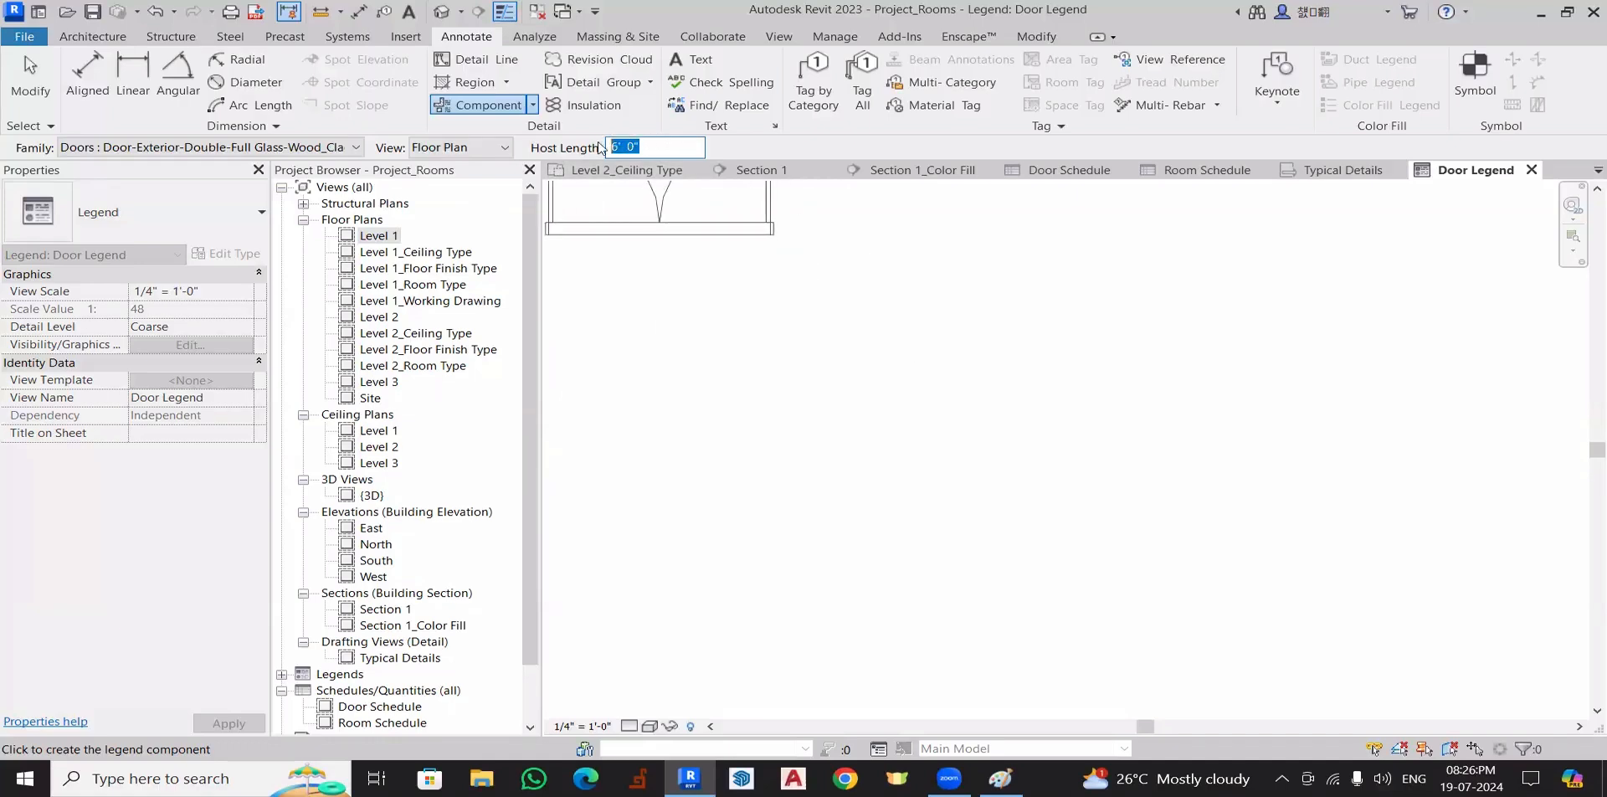
type("8'")
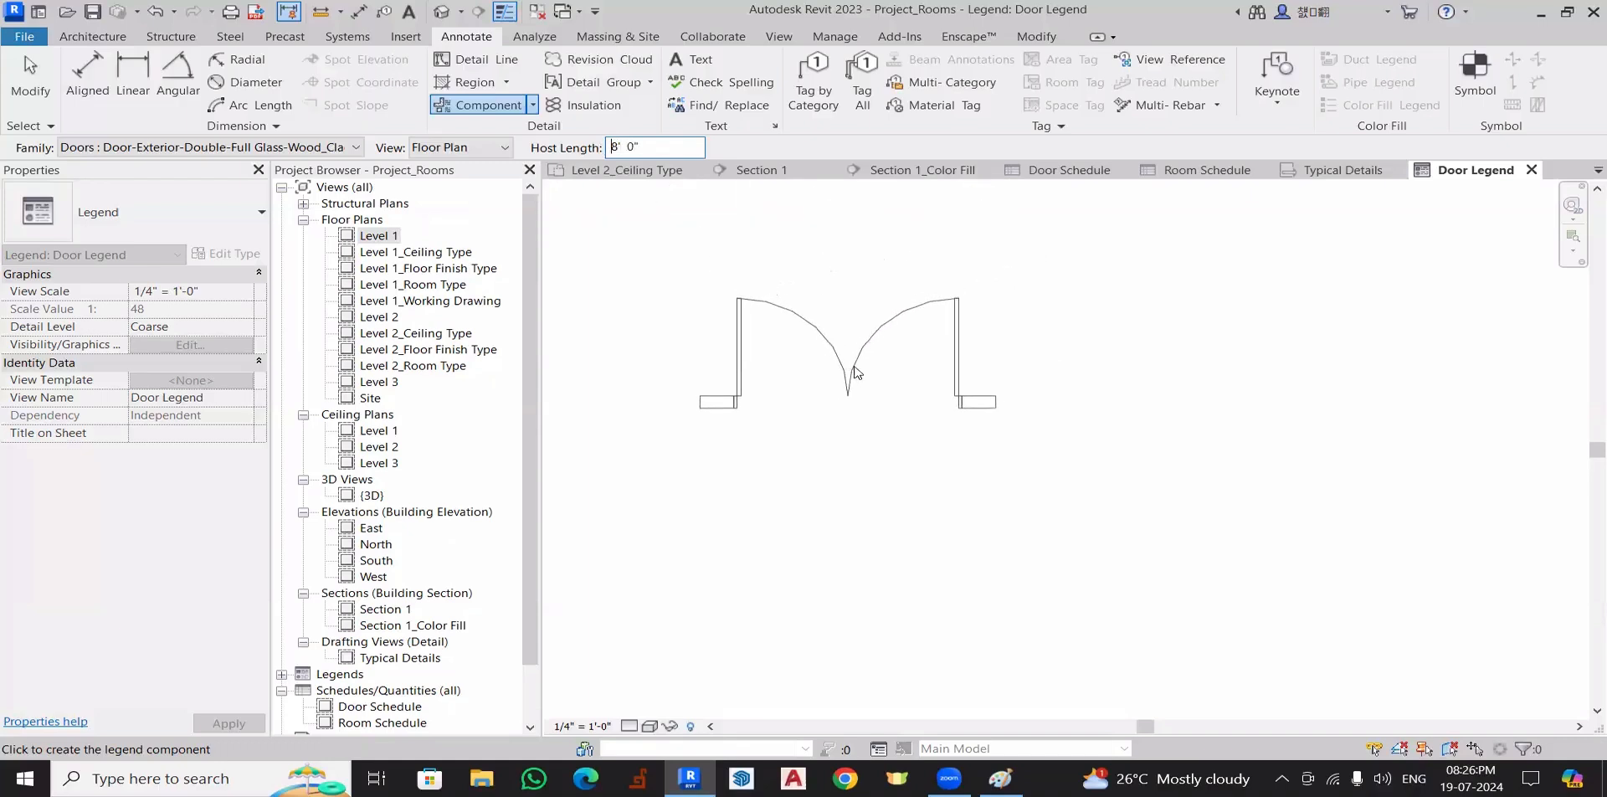
scroll(855, 367, "down", 2)
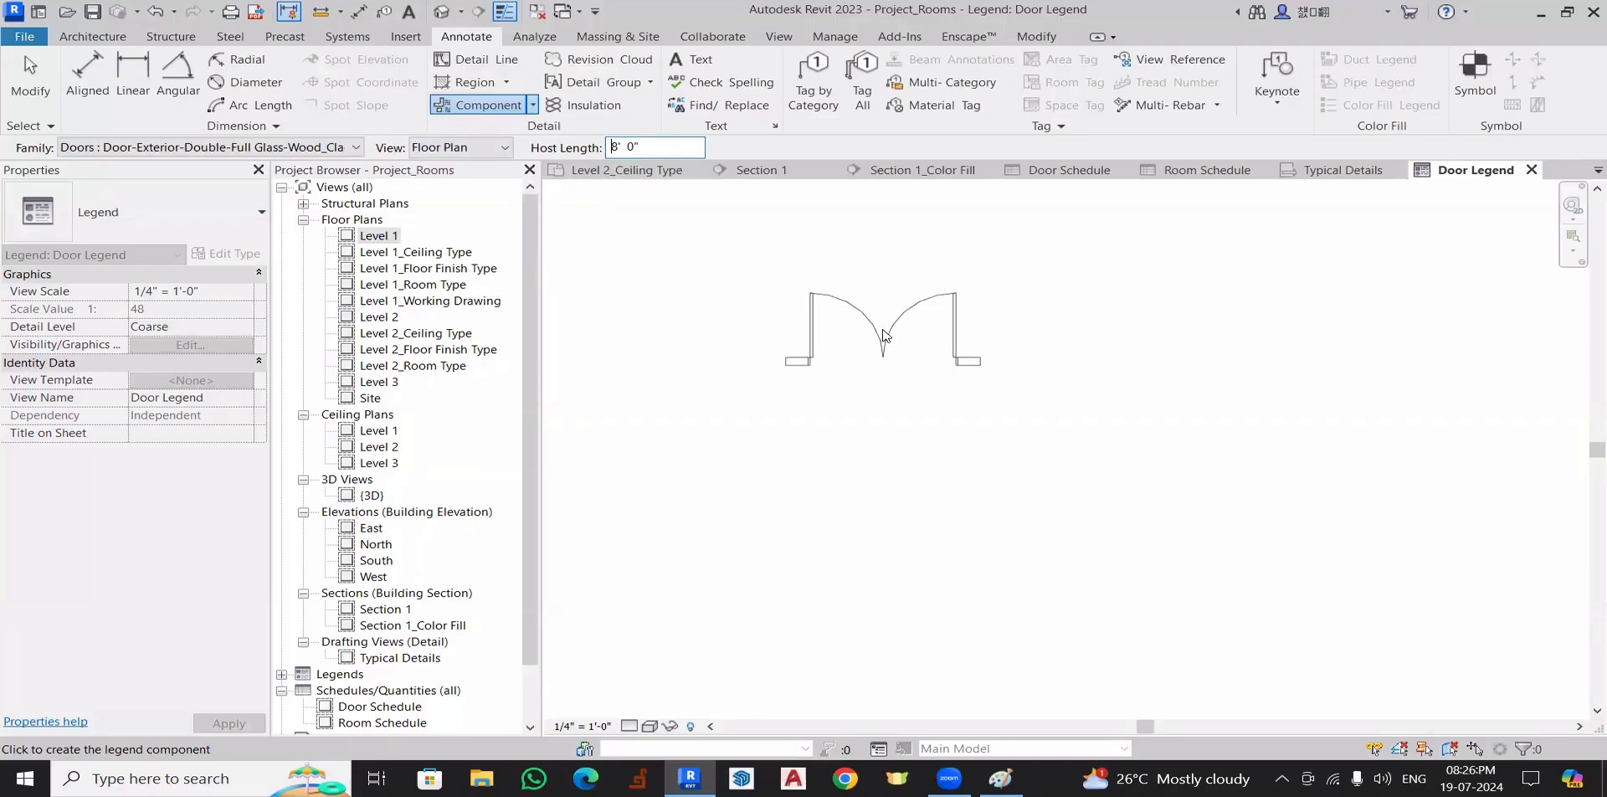
left_click(214, 149)
left_click(212, 146)
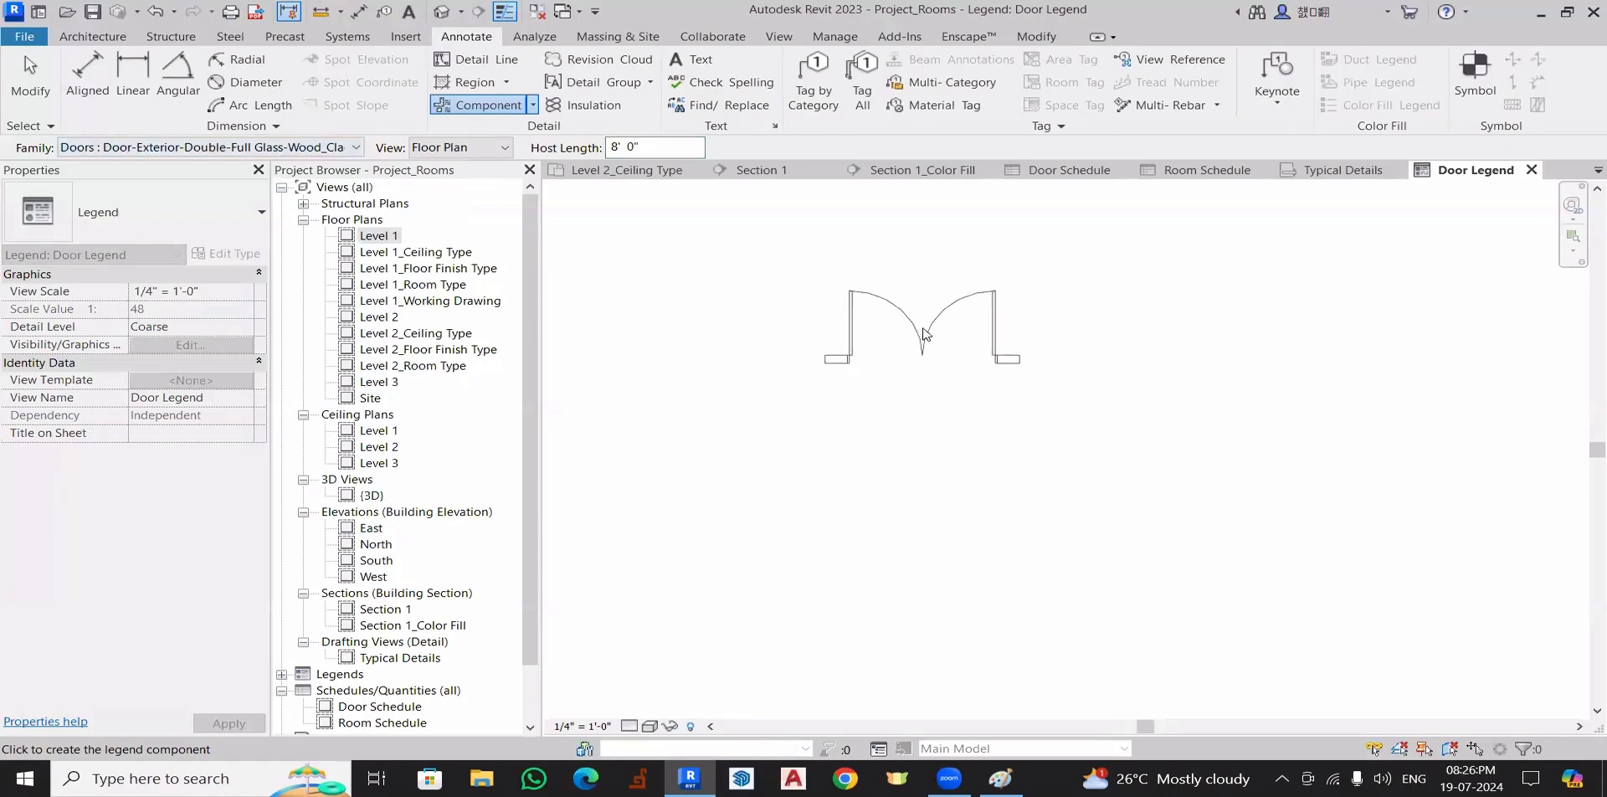
left_click(920, 335)
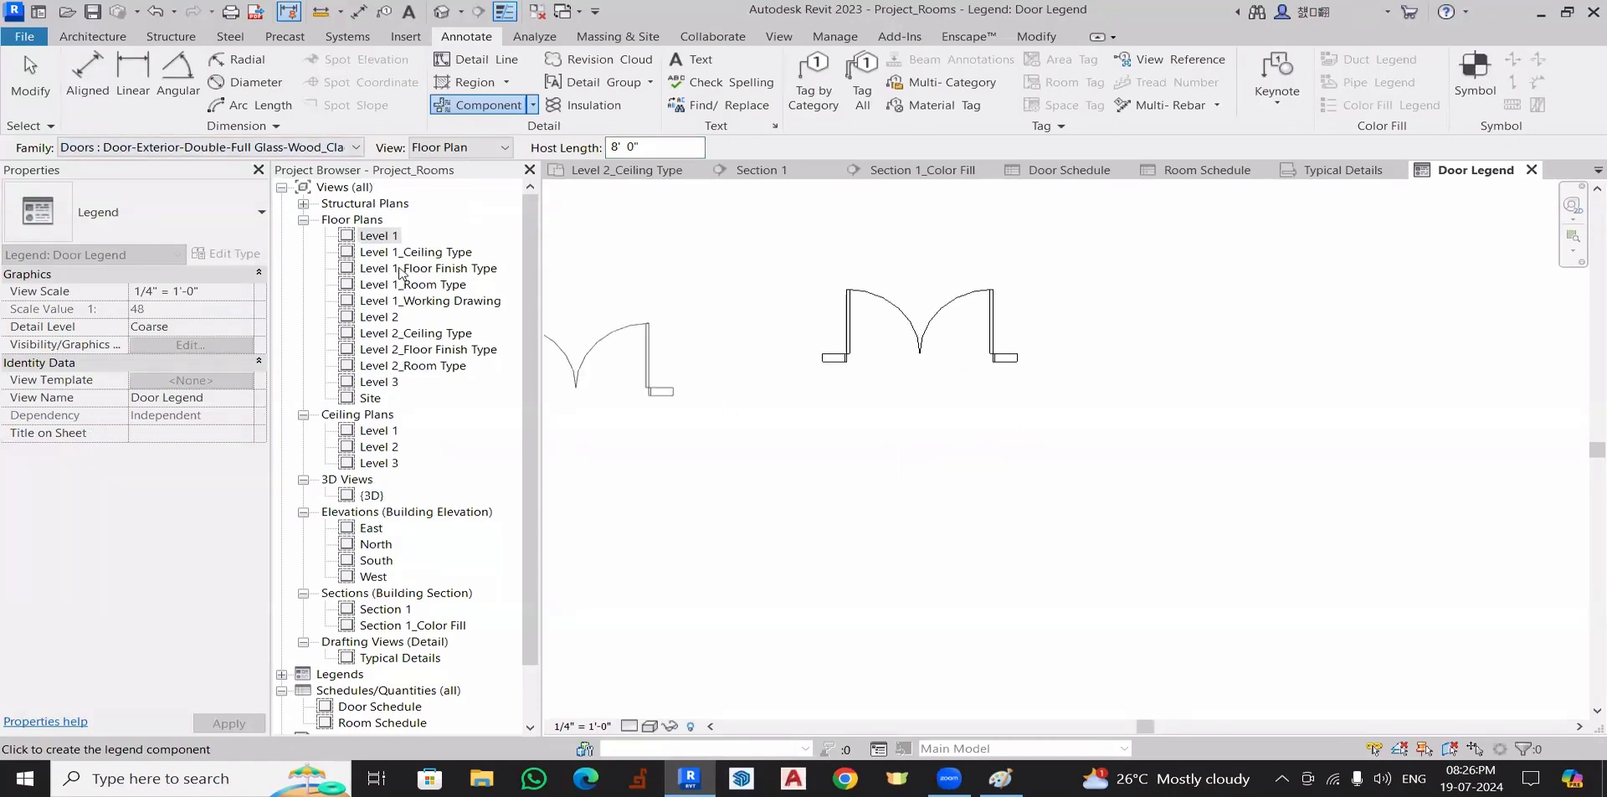
- Place the MD1 double door's front elevation to the right of its floor plan symbol
left_click(447, 149)
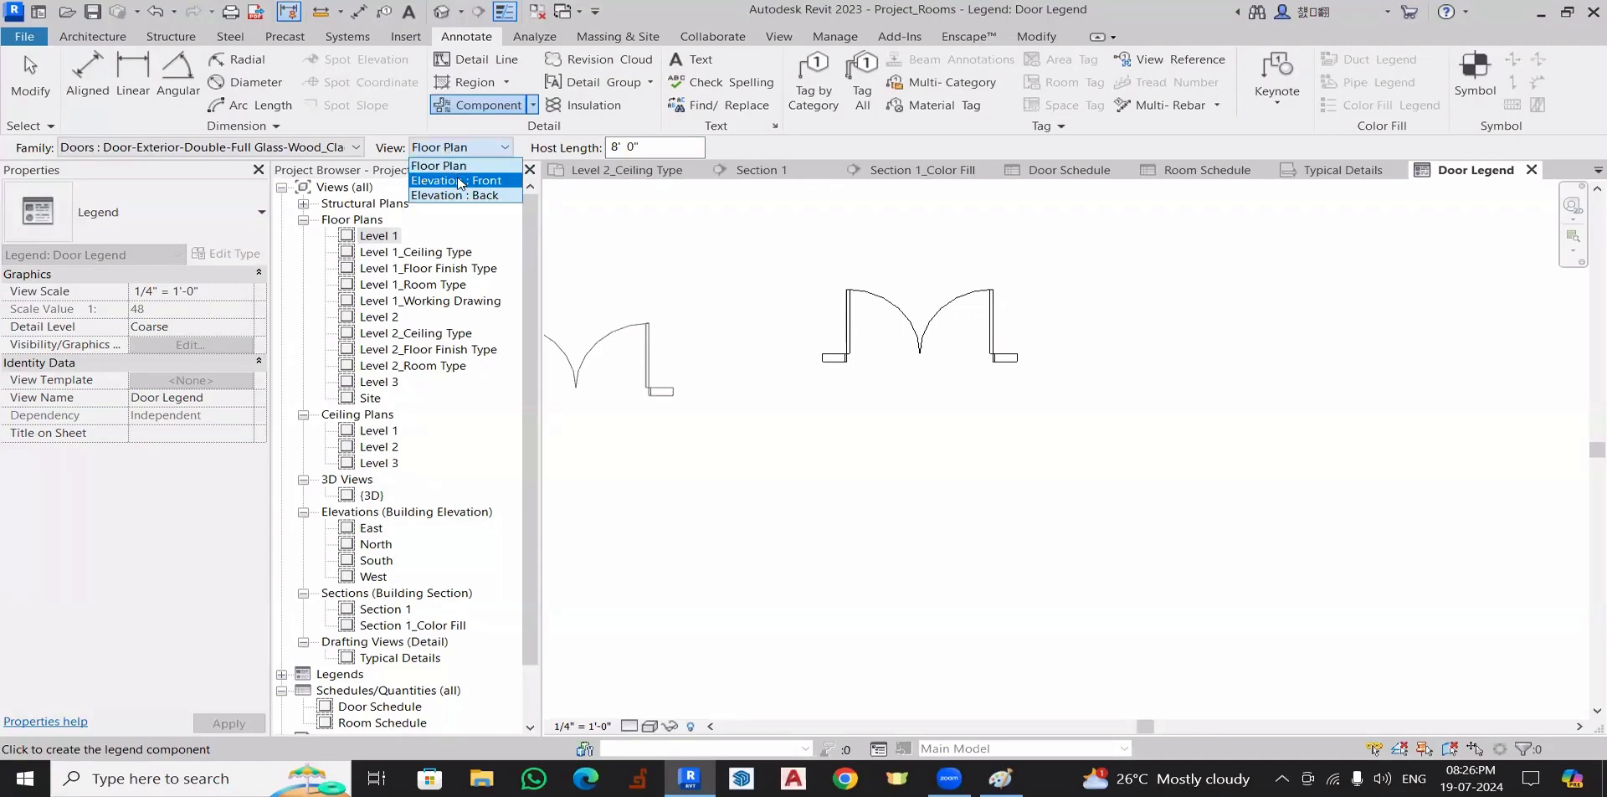
left_click(457, 180)
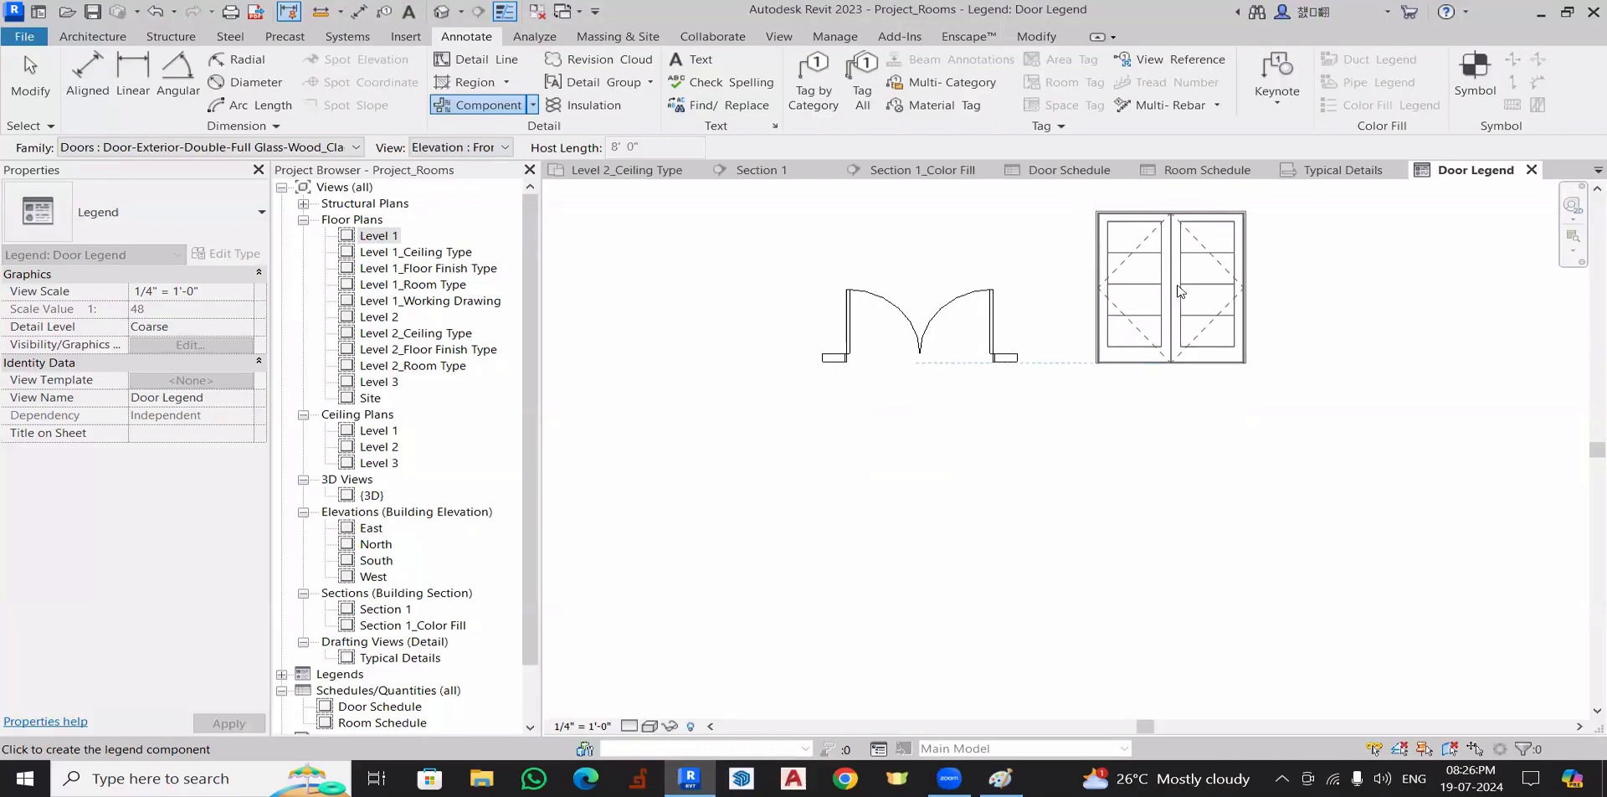
left_click(1218, 291)
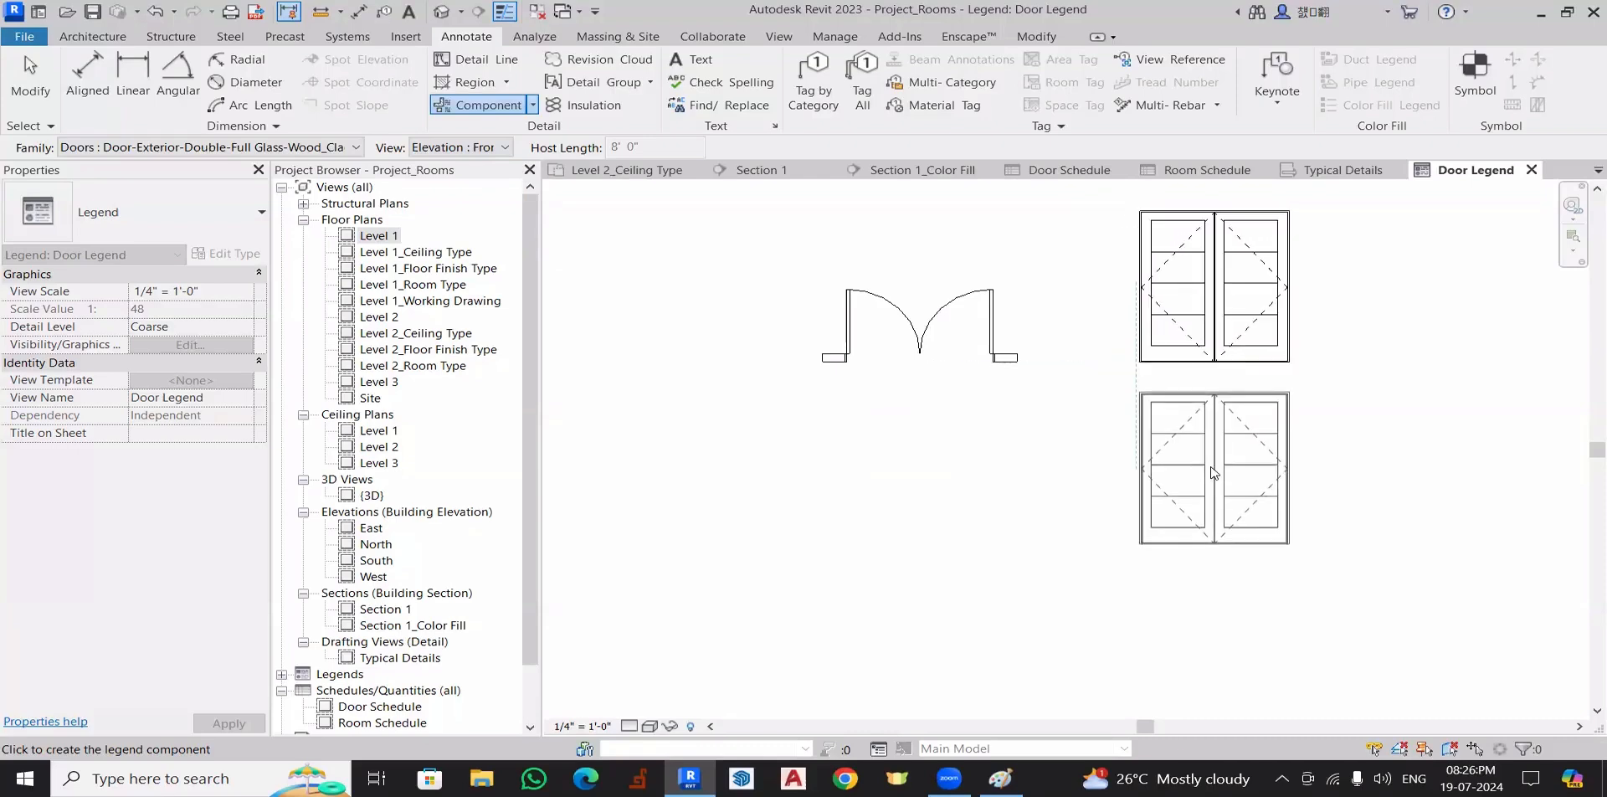
- Place the Door-Interior-Single-1_Panel-Wood : D1 legend component in Floor Plan view below the double door's plan symbol
scroll(971, 519, "down", 2)
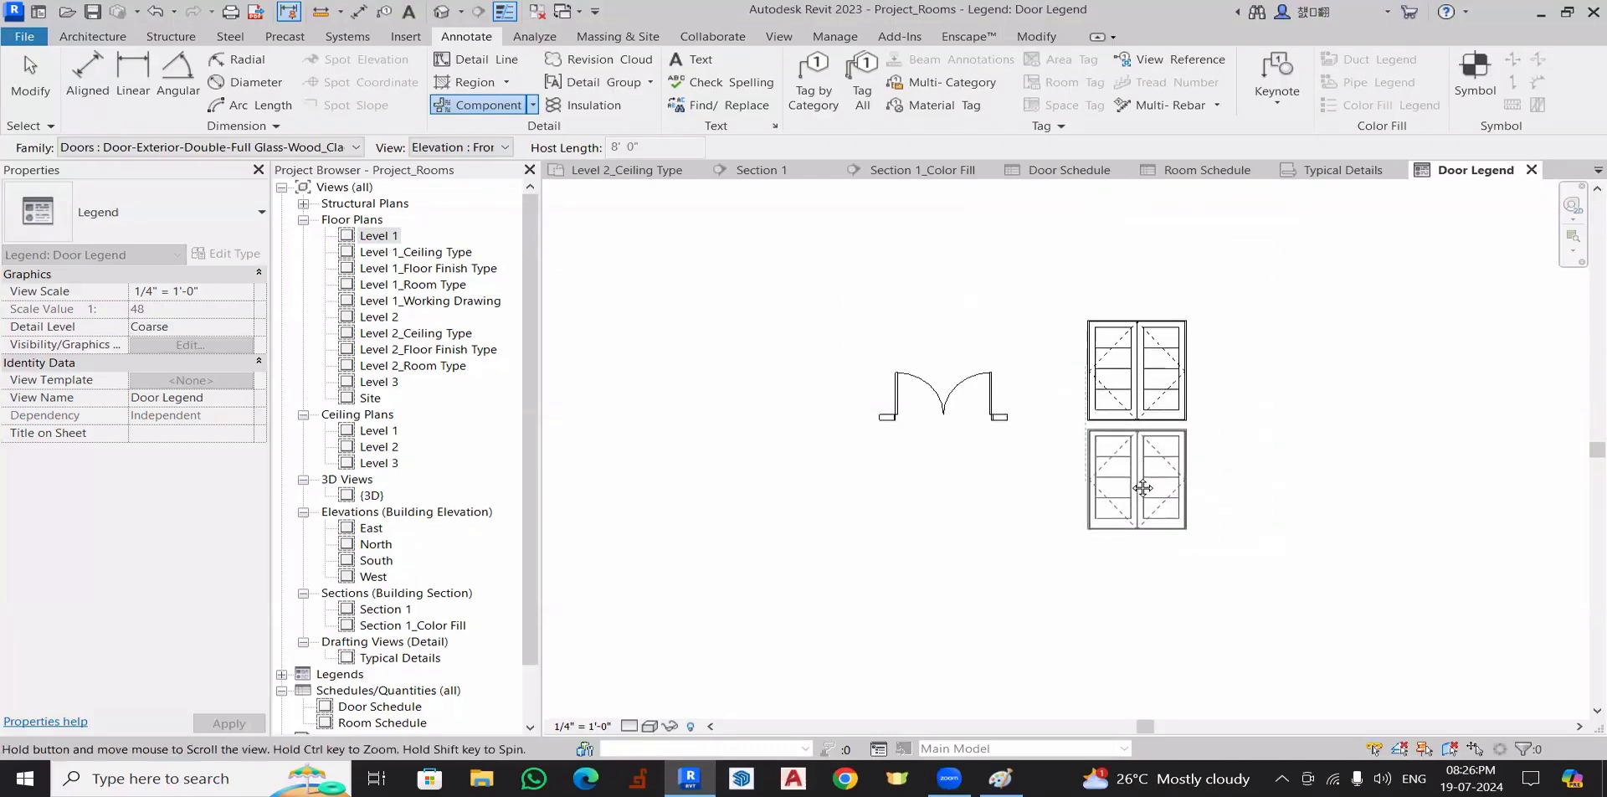
left_click(301, 149)
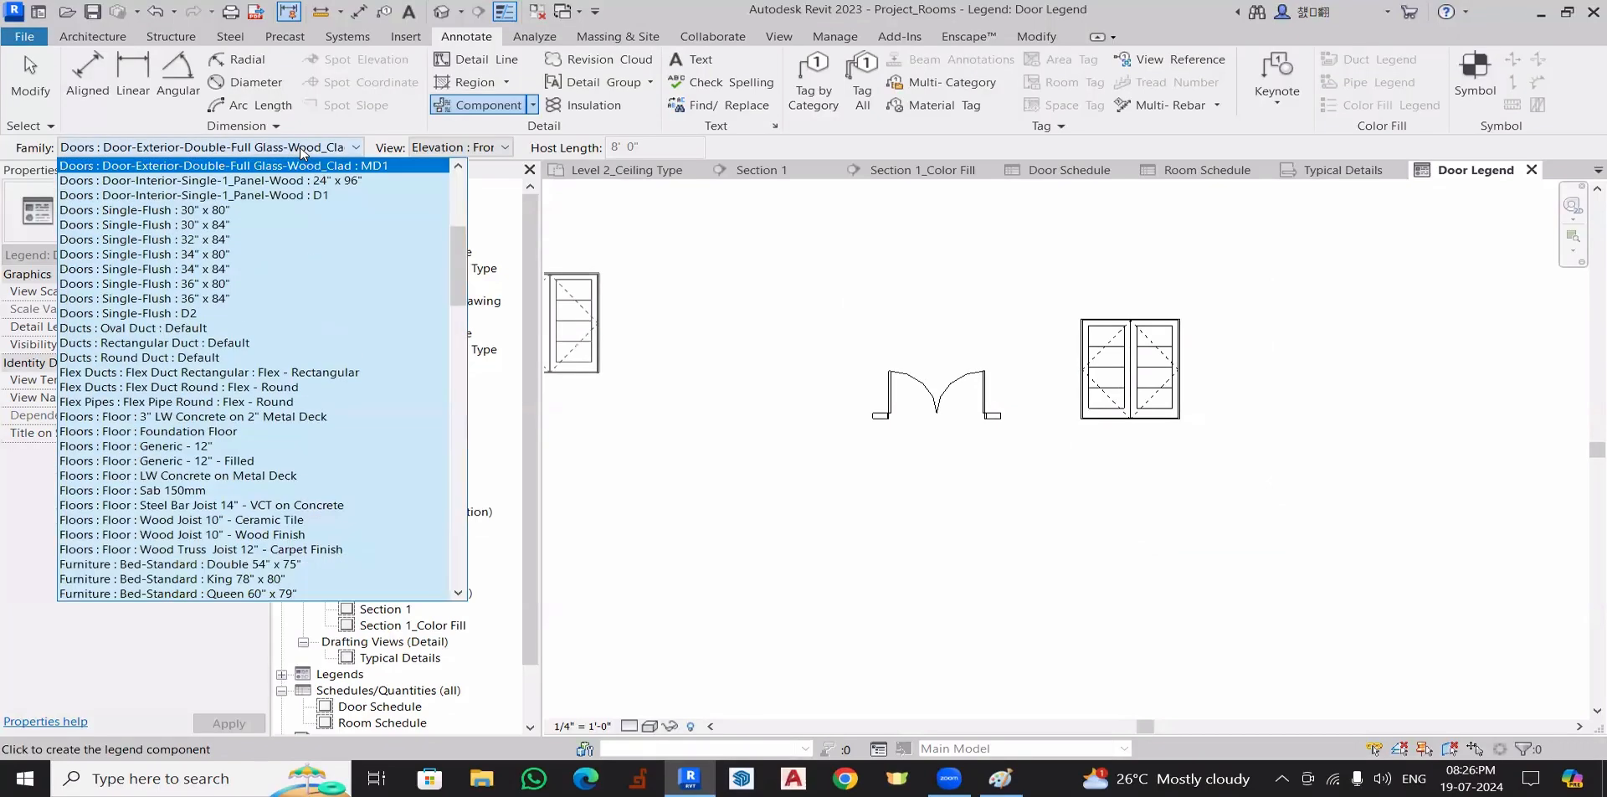
left_click(314, 199)
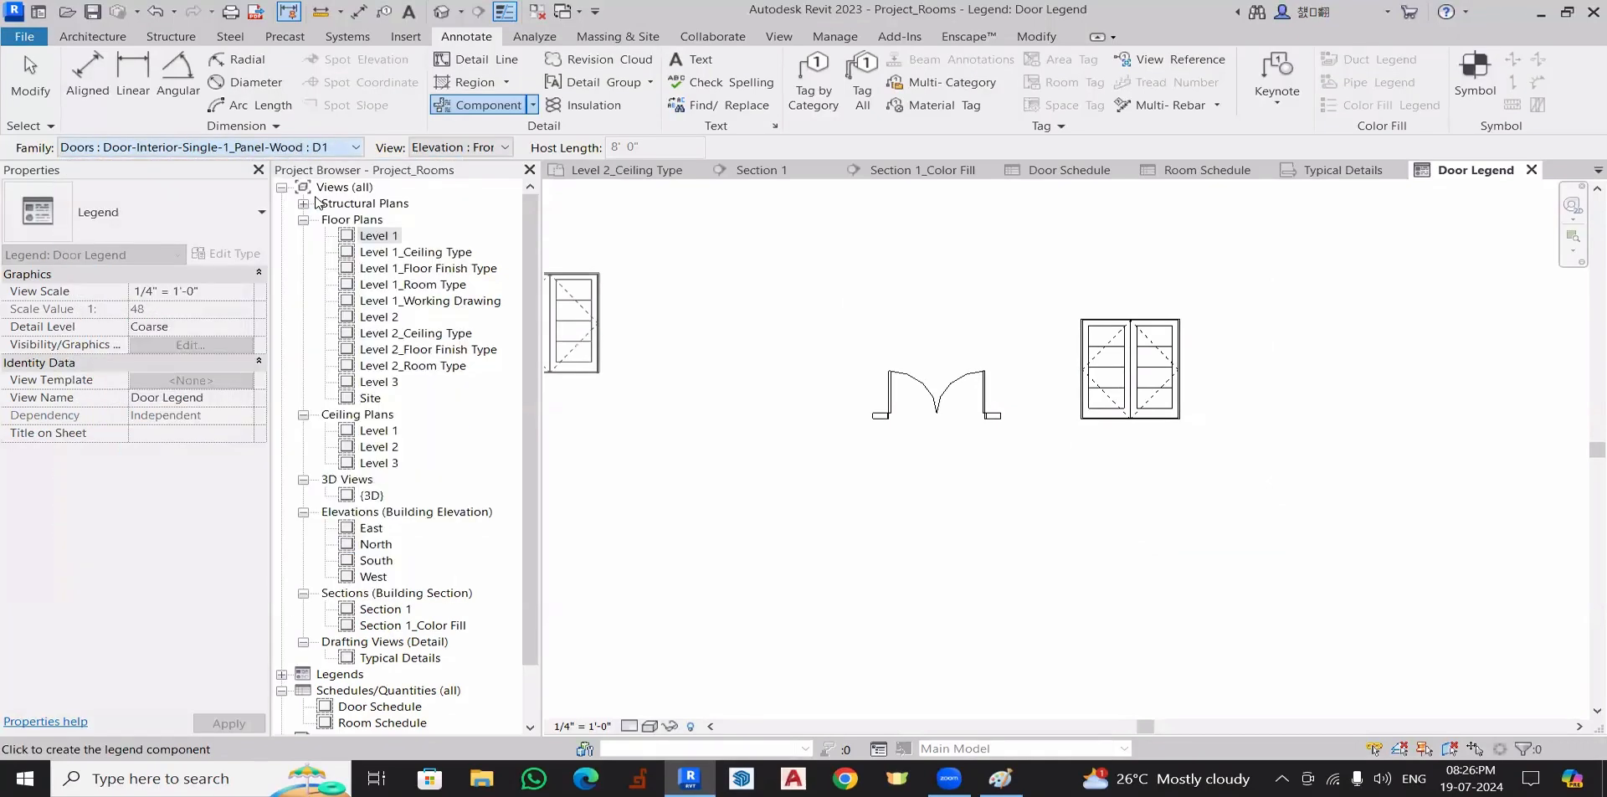
left_click(469, 148)
left_click(463, 166)
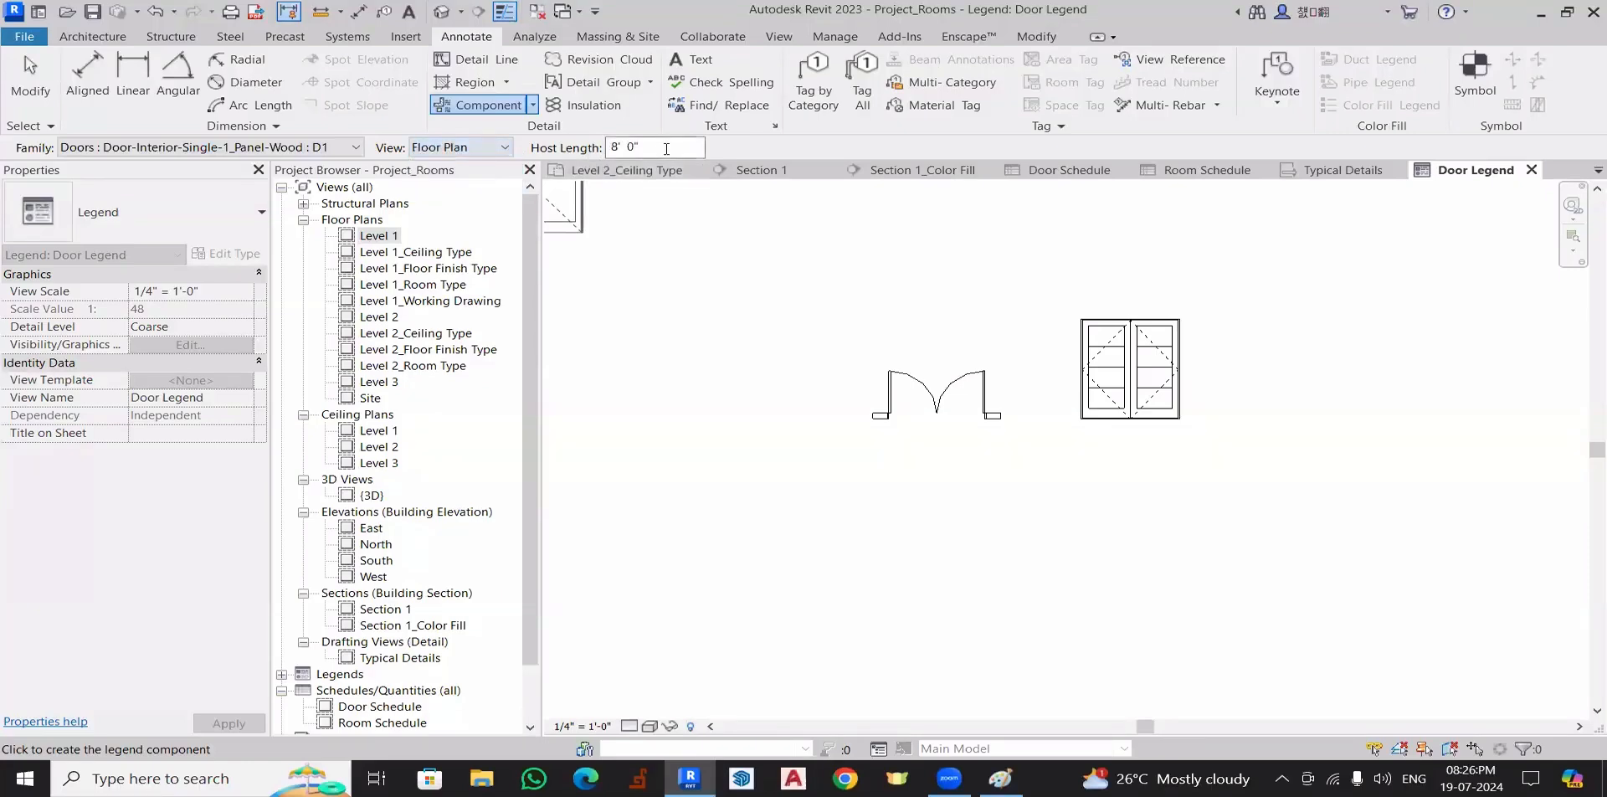
left_click(961, 554)
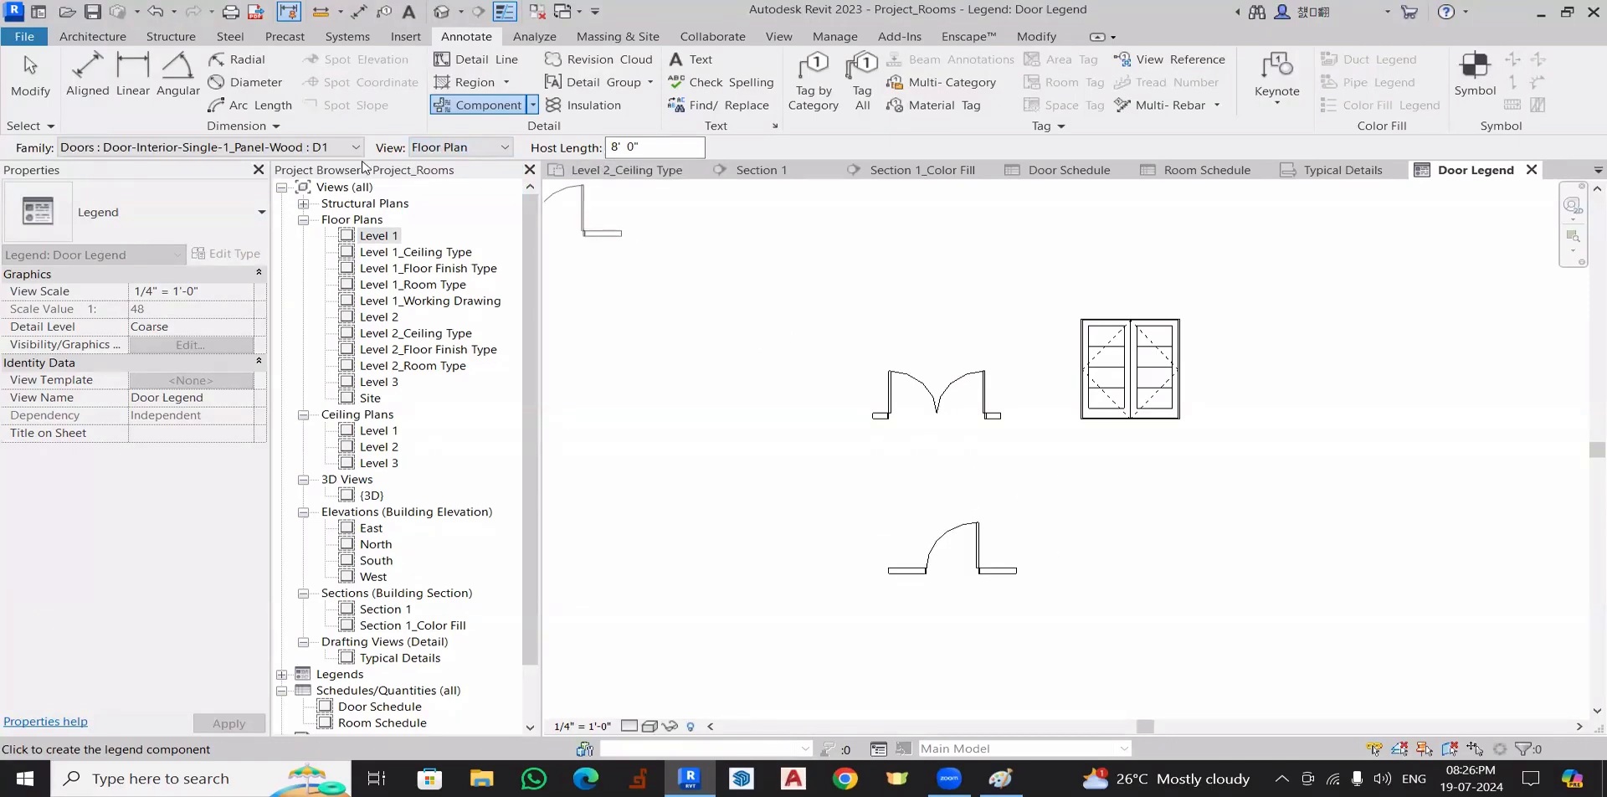
- Place the D1 single door's front elevation beside its plan symbol, below the double door elevation, and end the placement
left_click(441, 159)
left_click(452, 179)
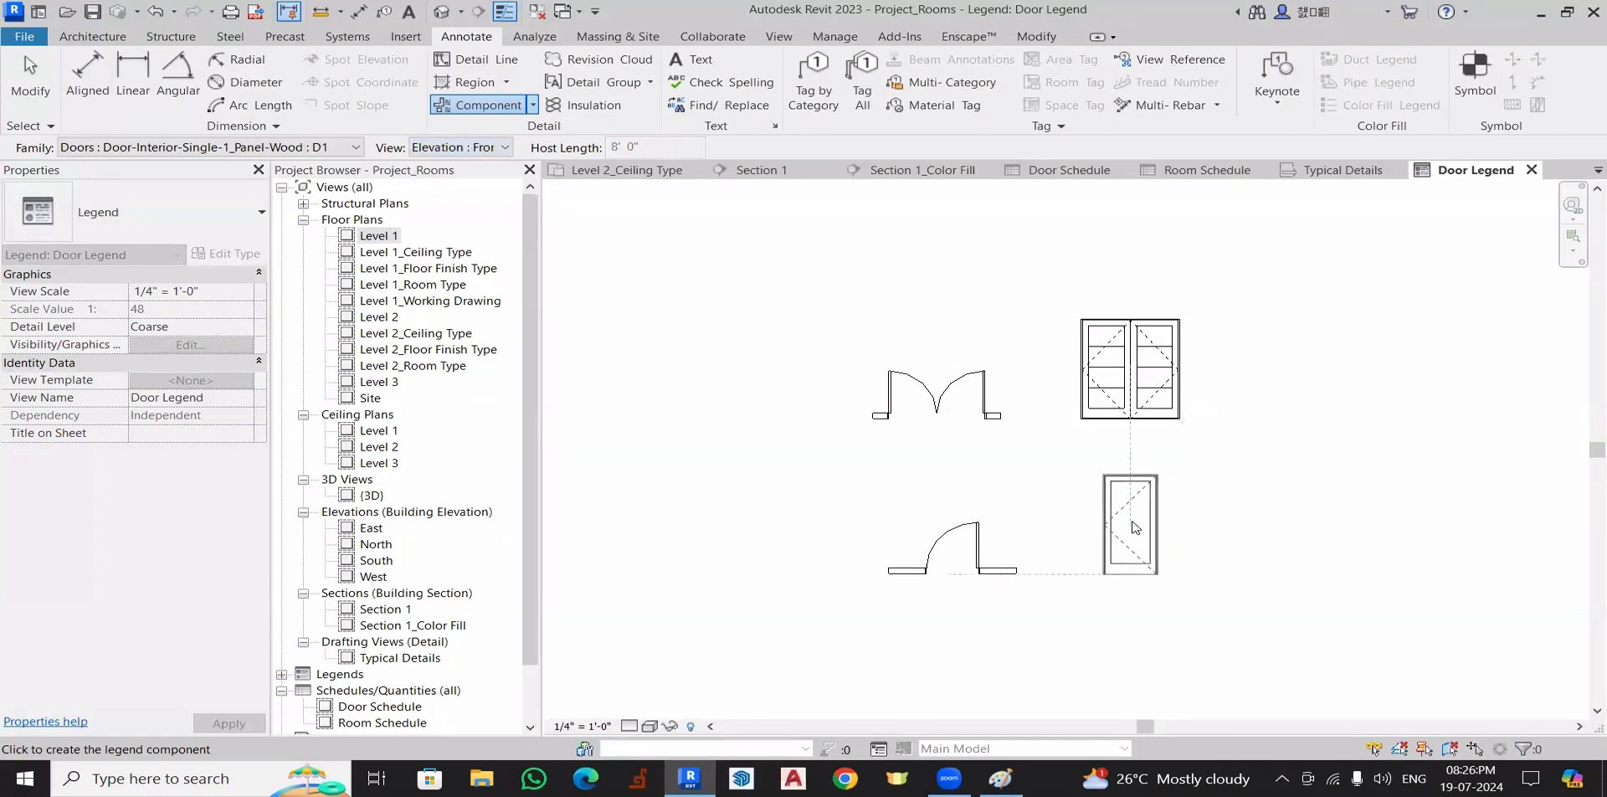
left_click(1135, 527)
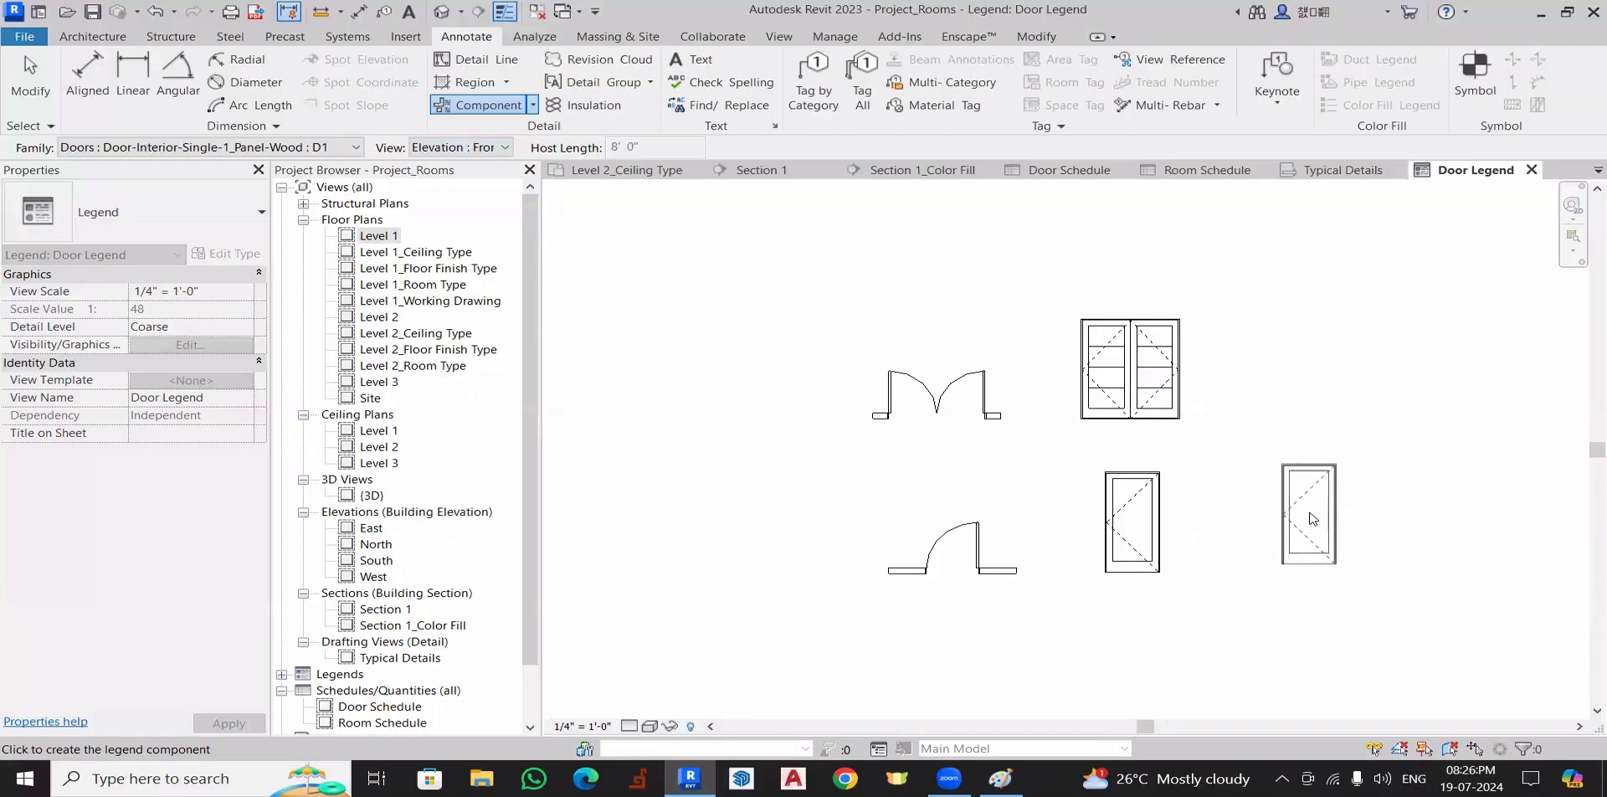
key("Escape")
key("Escape")
- Draw a rectangular detail-line frame about 37' wide around all four door symbols, using the Thin Lines style
middle_click_drag(1260, 506, 1120, 535)
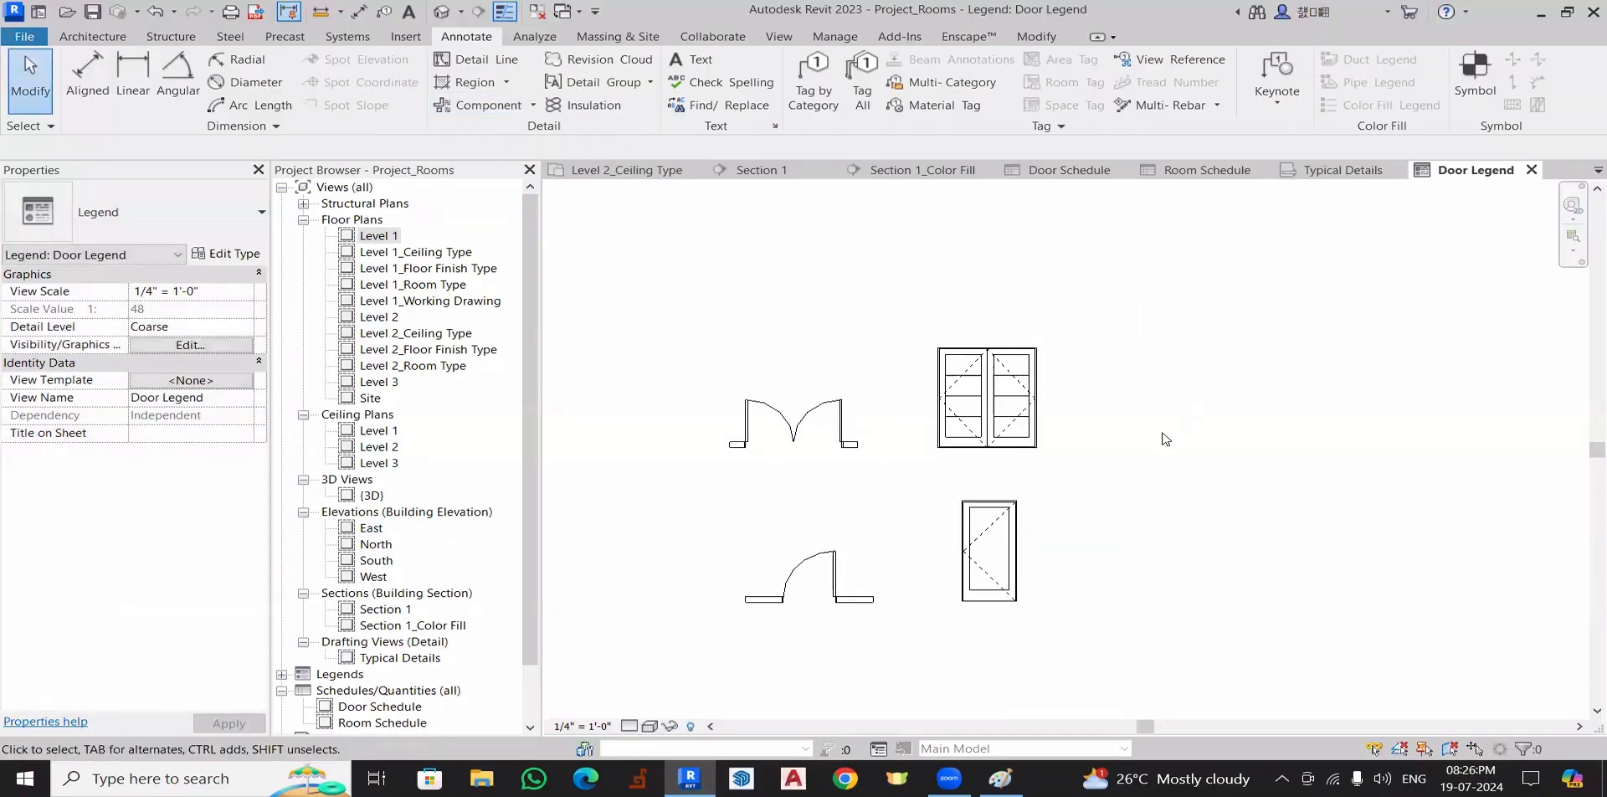
scroll(1167, 441, "down", 1)
middle_click_drag(1180, 453, 1213, 443)
left_click(486, 59)
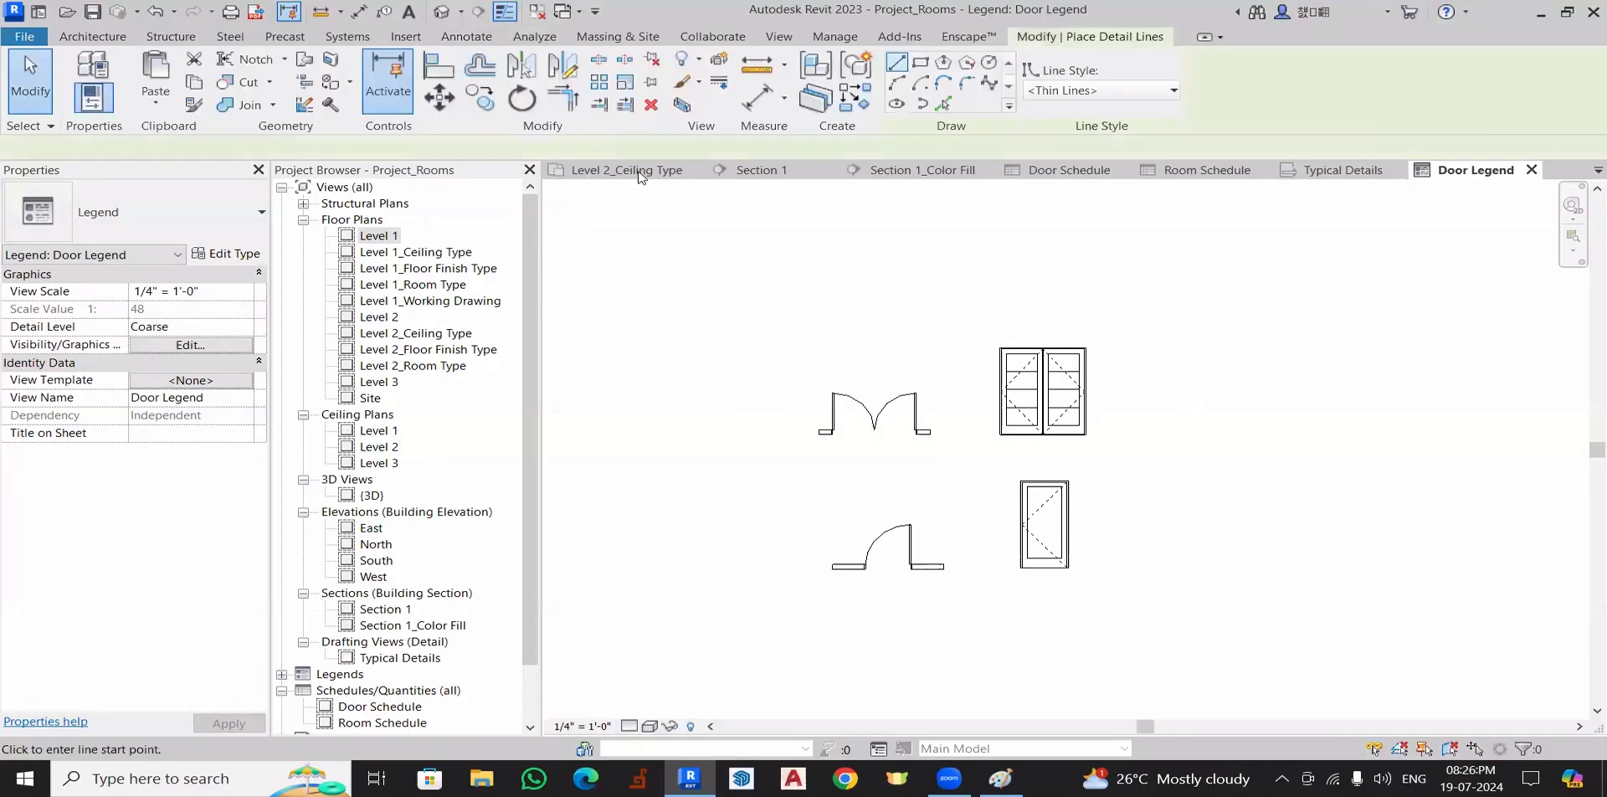
left_click(921, 64)
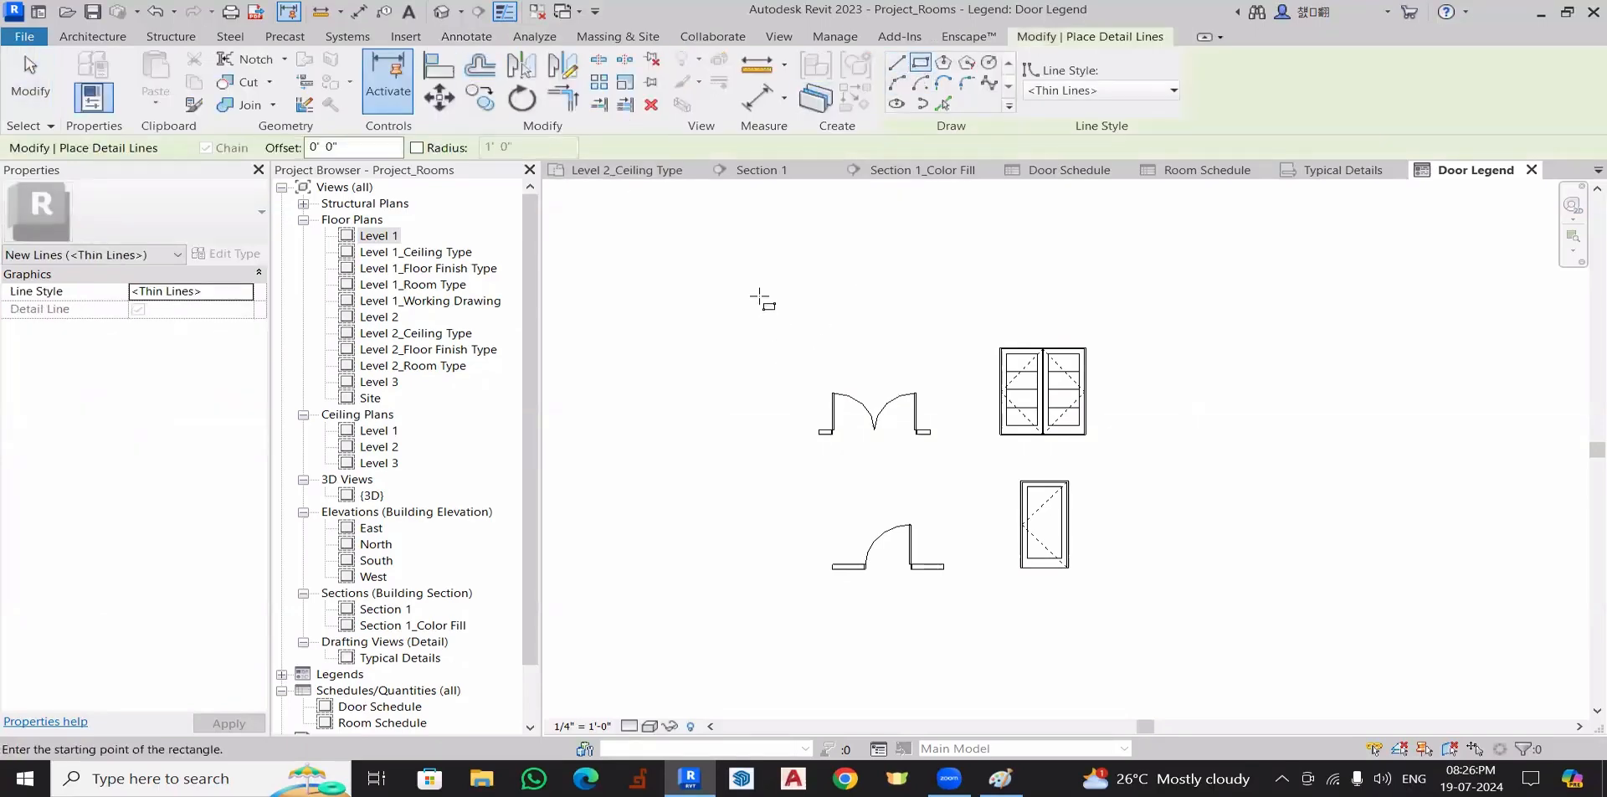
left_click(759, 290)
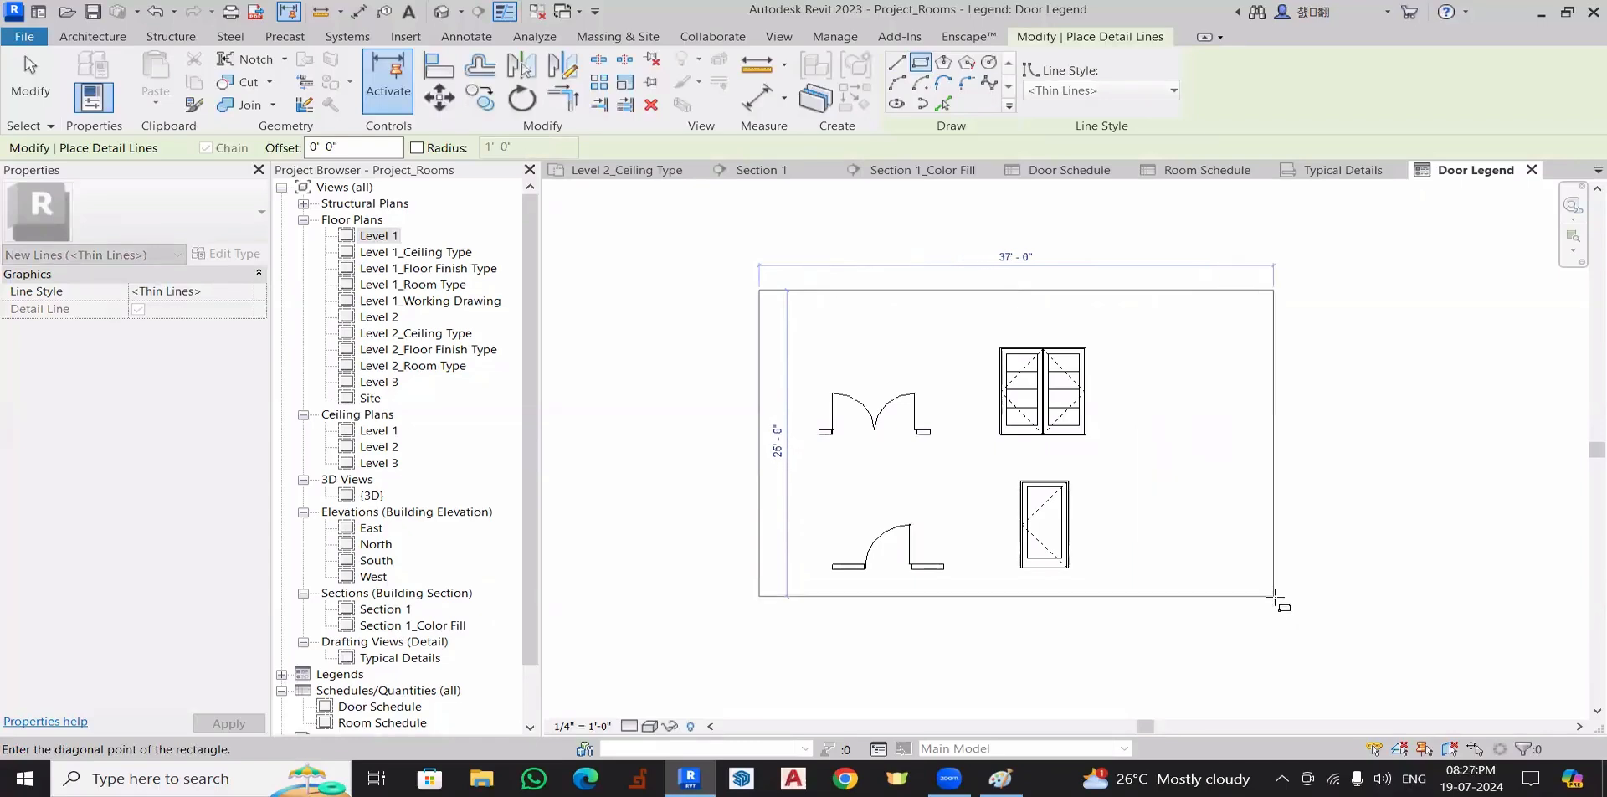
left_click(1274, 596)
key("Escape")
- Draw a horizontal detail line about 37' long across the frame above the door symbols to form a header row
left_click(466, 36)
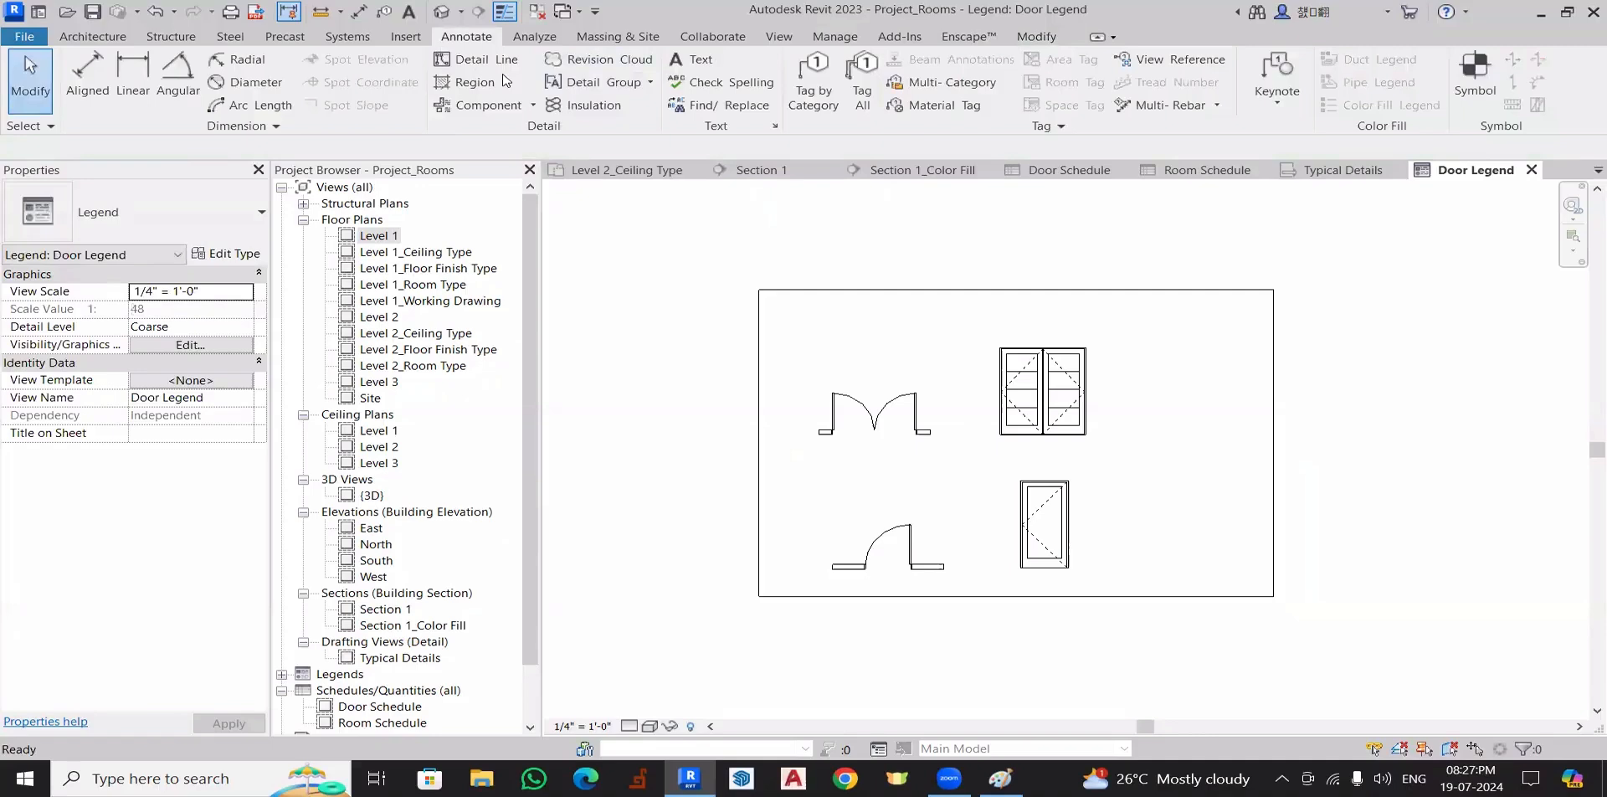
left_click(467, 64)
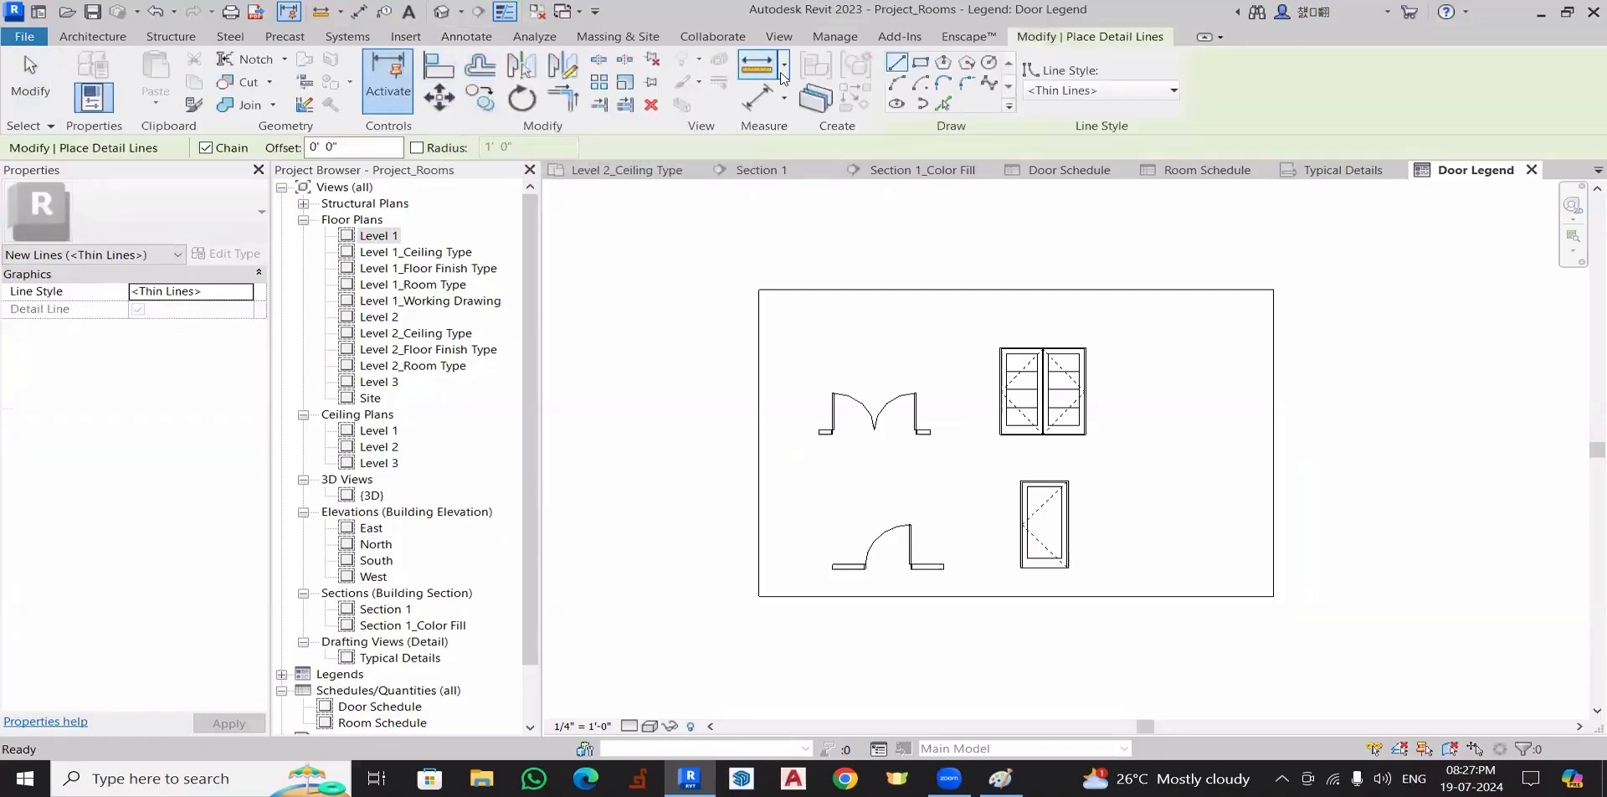
left_click(760, 332)
left_click(1268, 333)
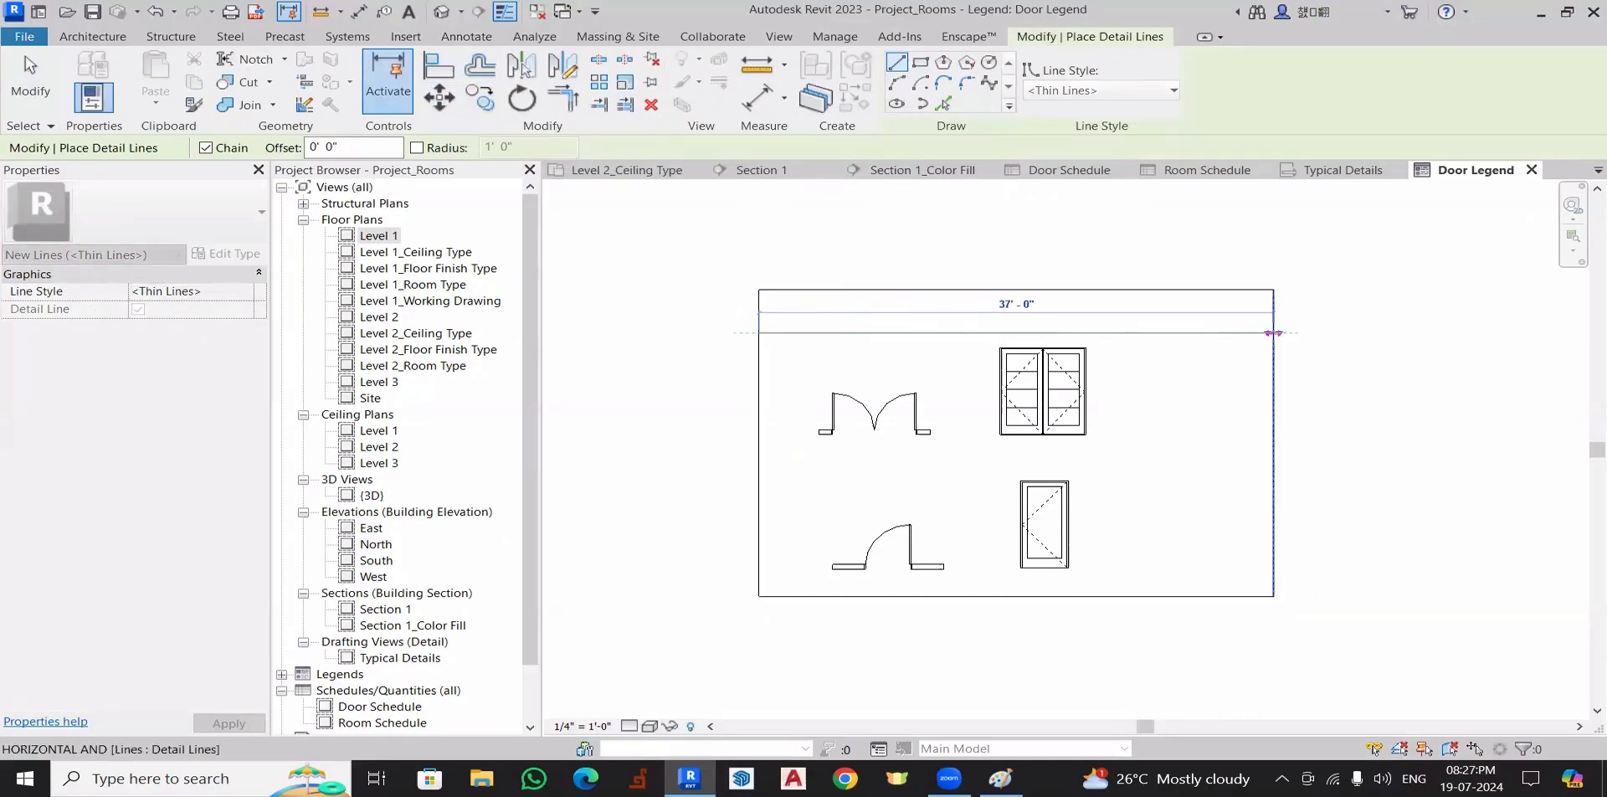
key("Escape")
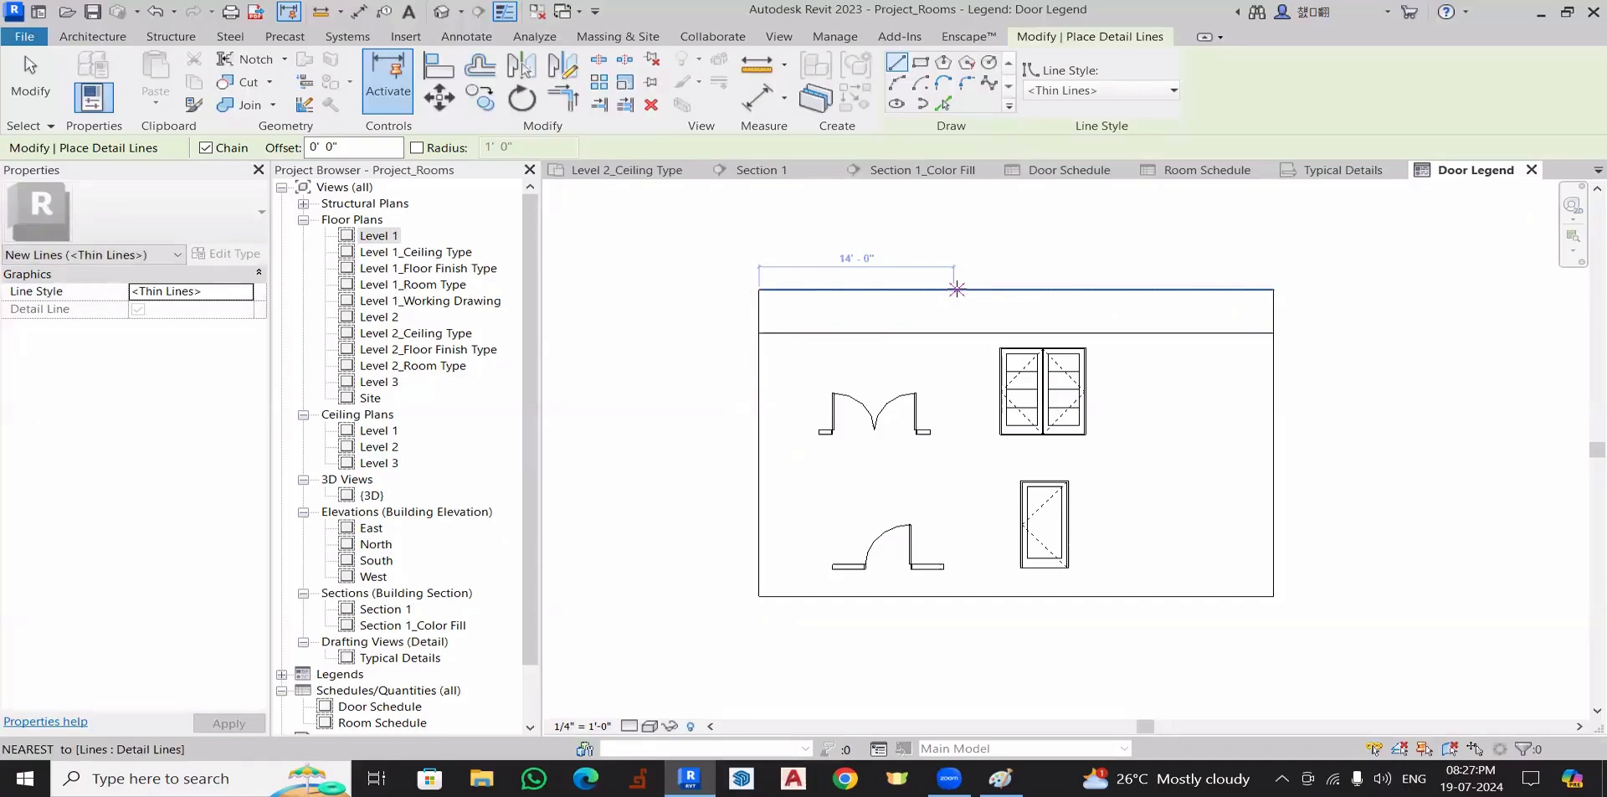
- Draw a full-height vertical detail line about 14' from the frame's left edge, separating the plan symbols from the elevations
left_click(955, 290)
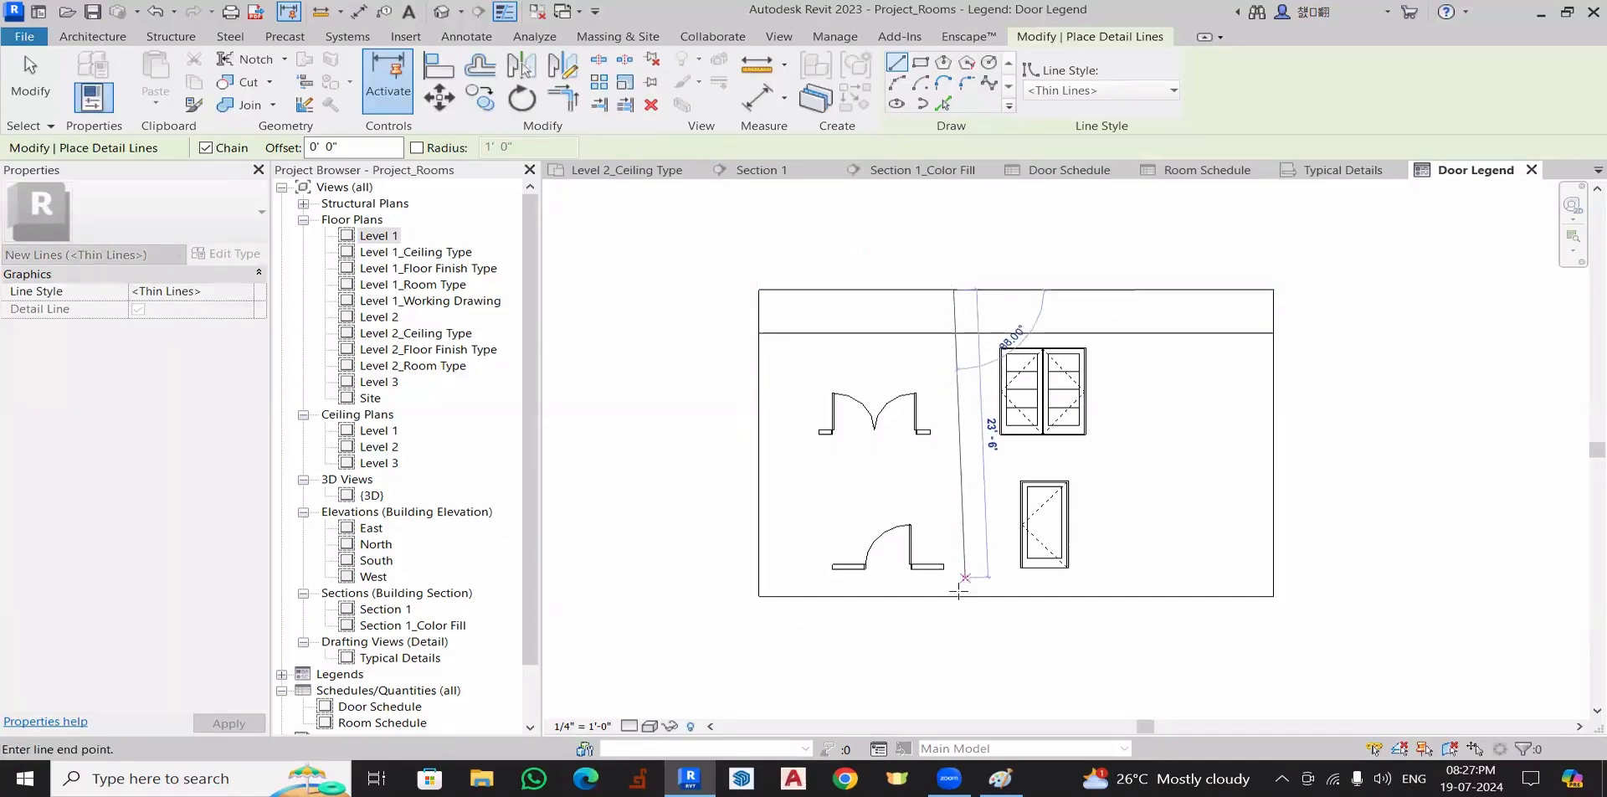
left_click(954, 597)
key("Escape")
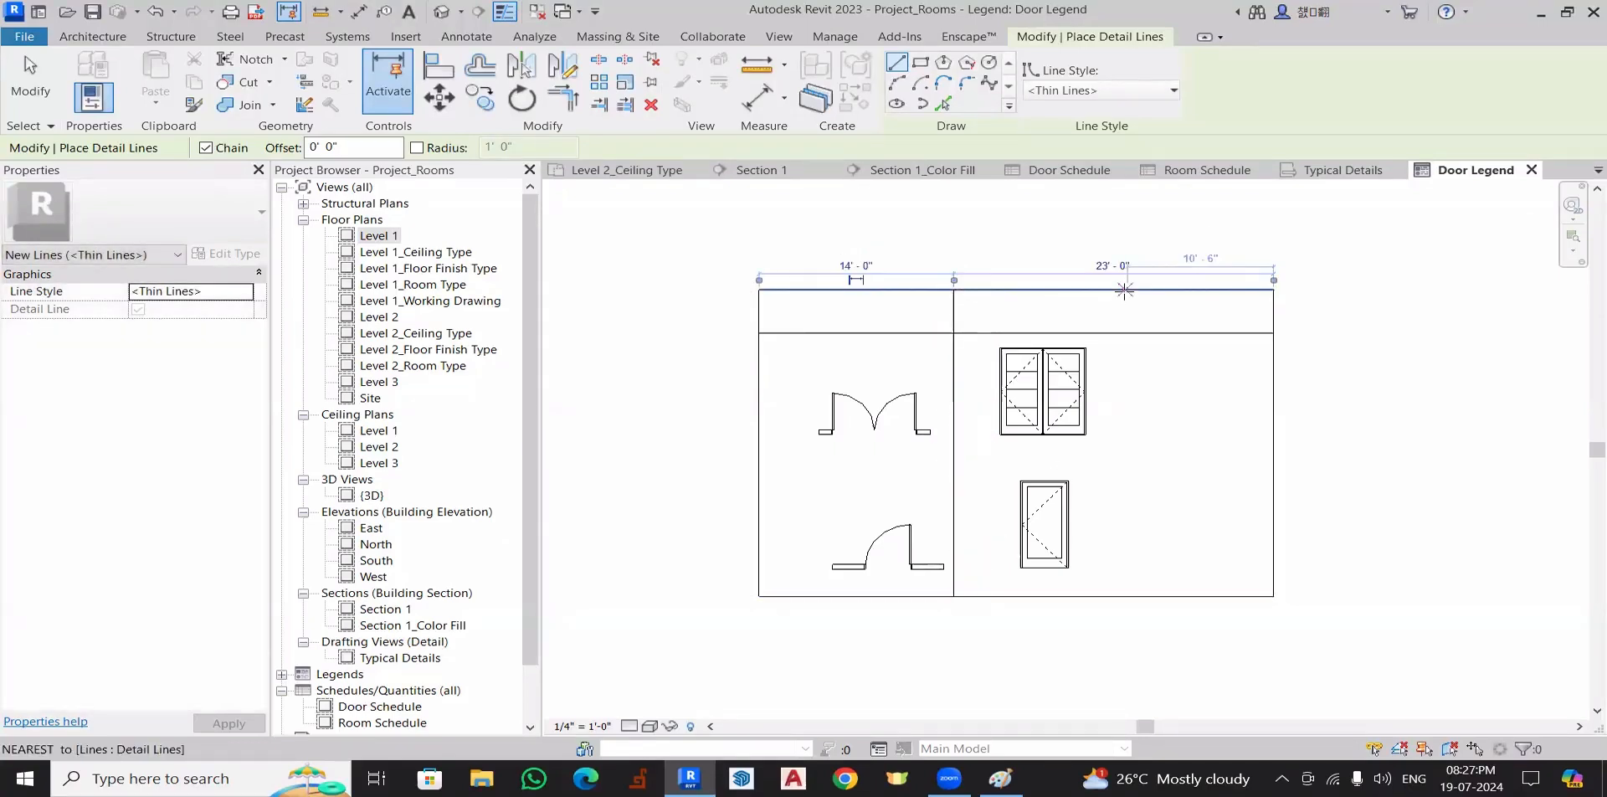
- Draw a vertical detail line across the table's full height, splitting the wide column about 12' 6" from its left border
left_click(1127, 289)
left_click(1127, 596)
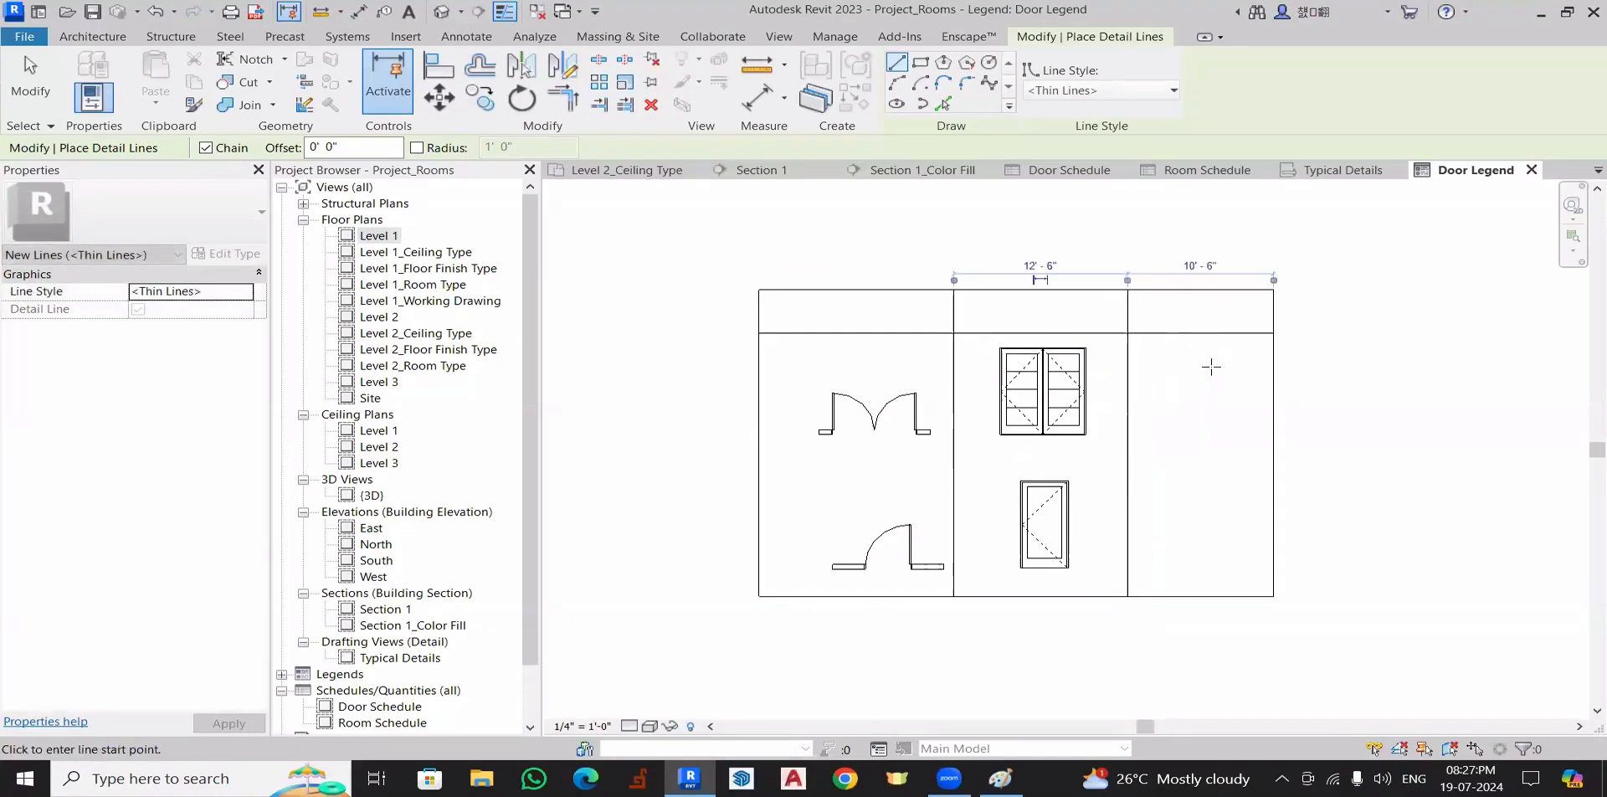
key("Escape")
key("Escape")
- Add the text note "Plan View Symbol" in the header cell above the door plan symbols
left_click(691, 60)
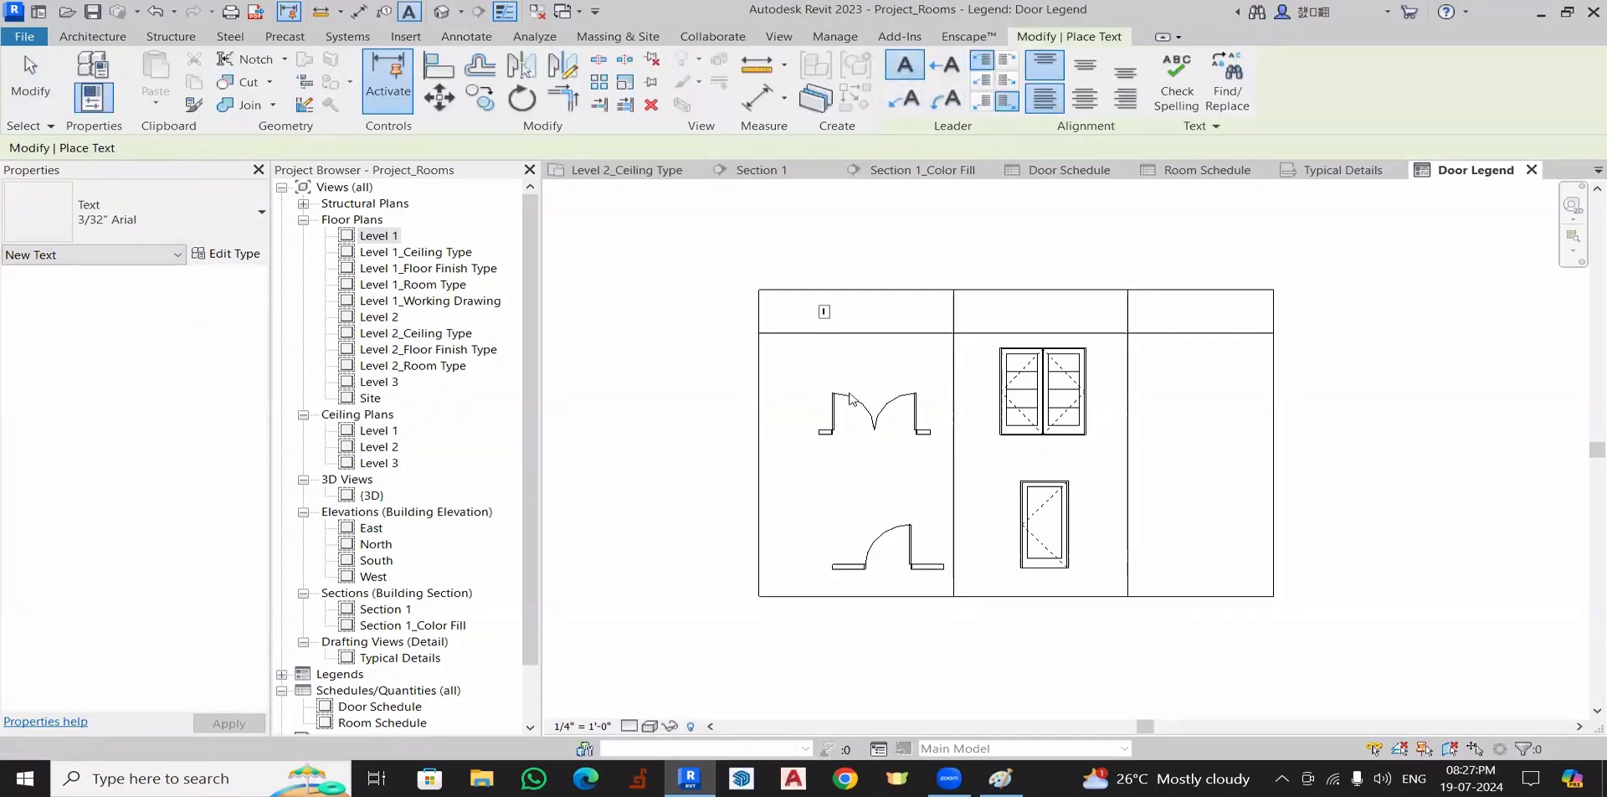
left_click(823, 316)
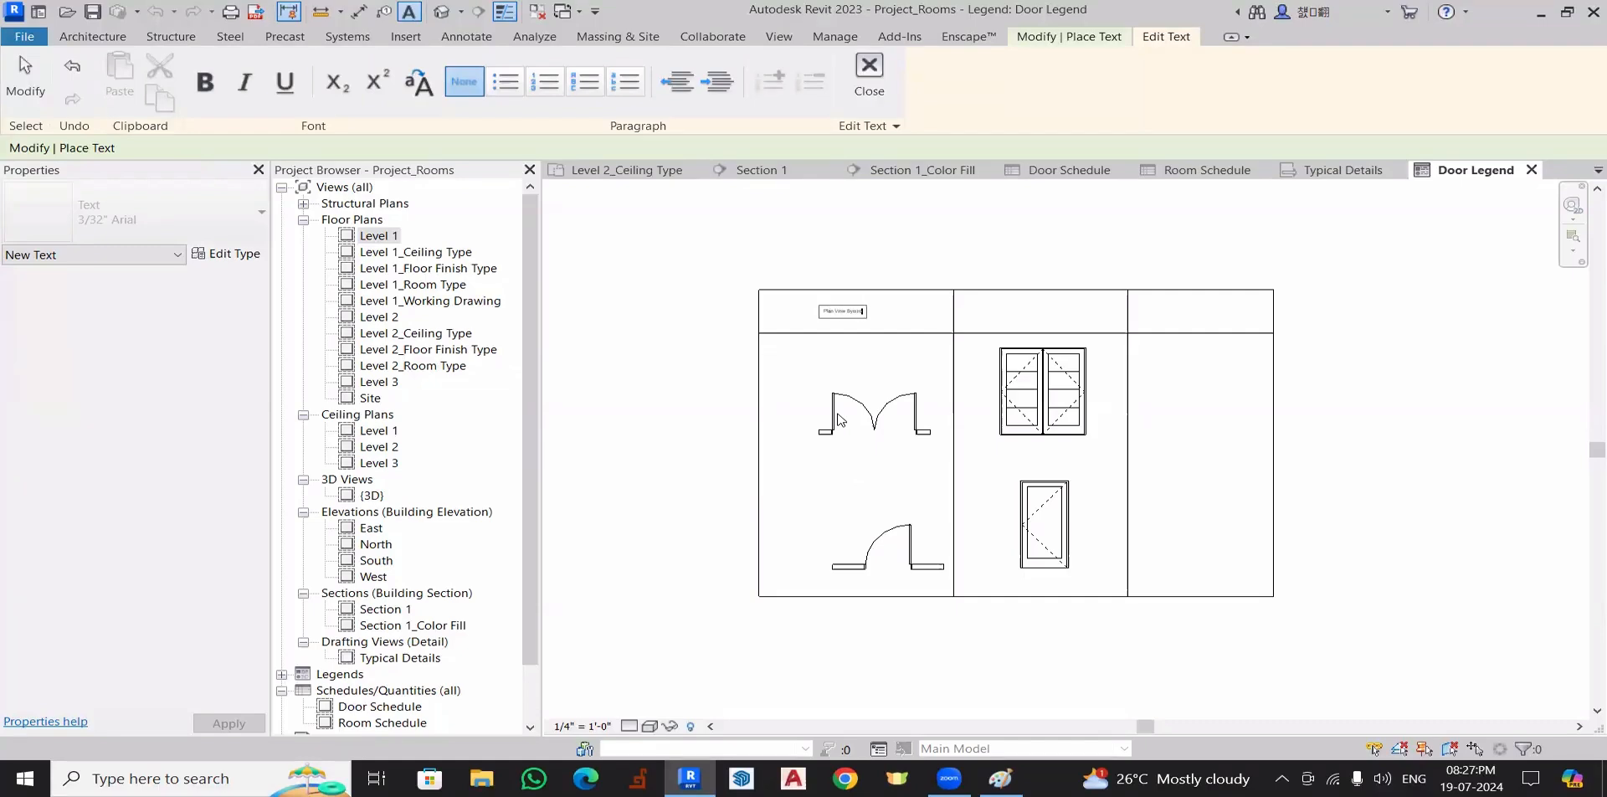
left_click(925, 261)
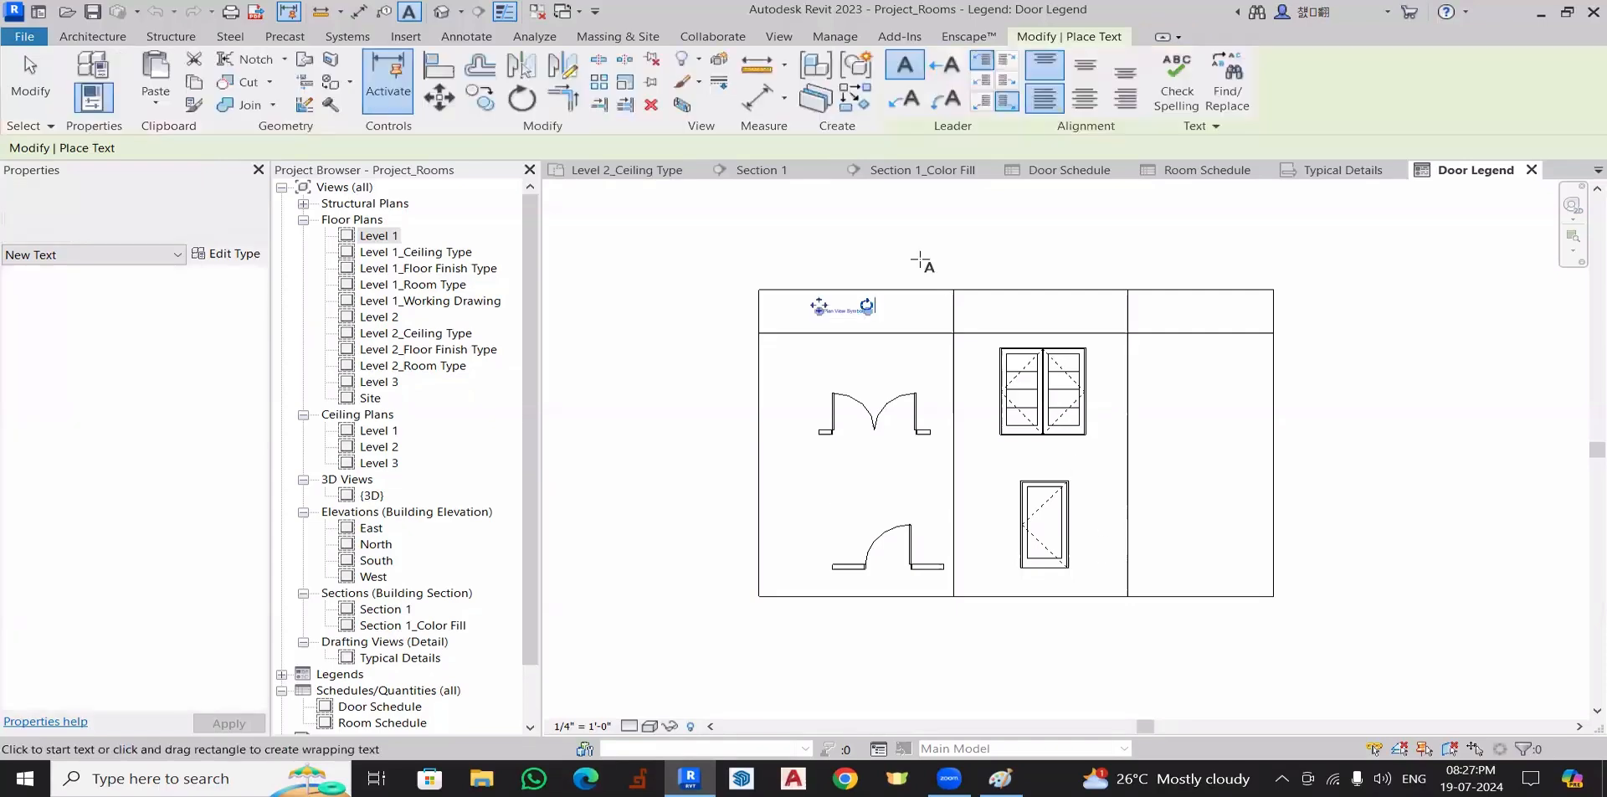
- Duplicate the heading note's text type as 3/32" Arial 2 and set its text size to 1/8"
scroll(818, 342, "up", 3)
left_click(866, 284)
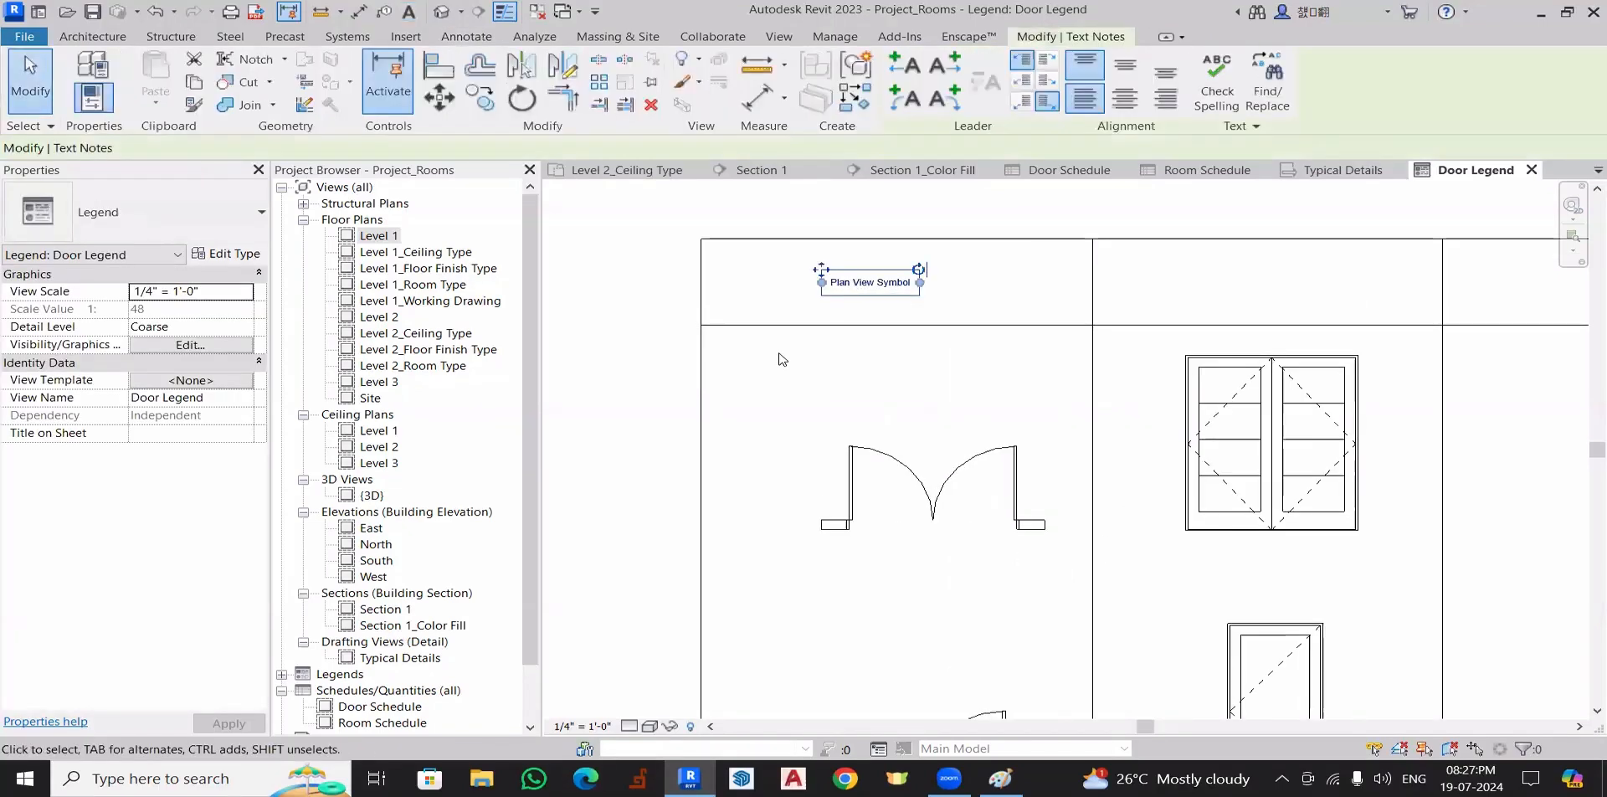
left_click(242, 254)
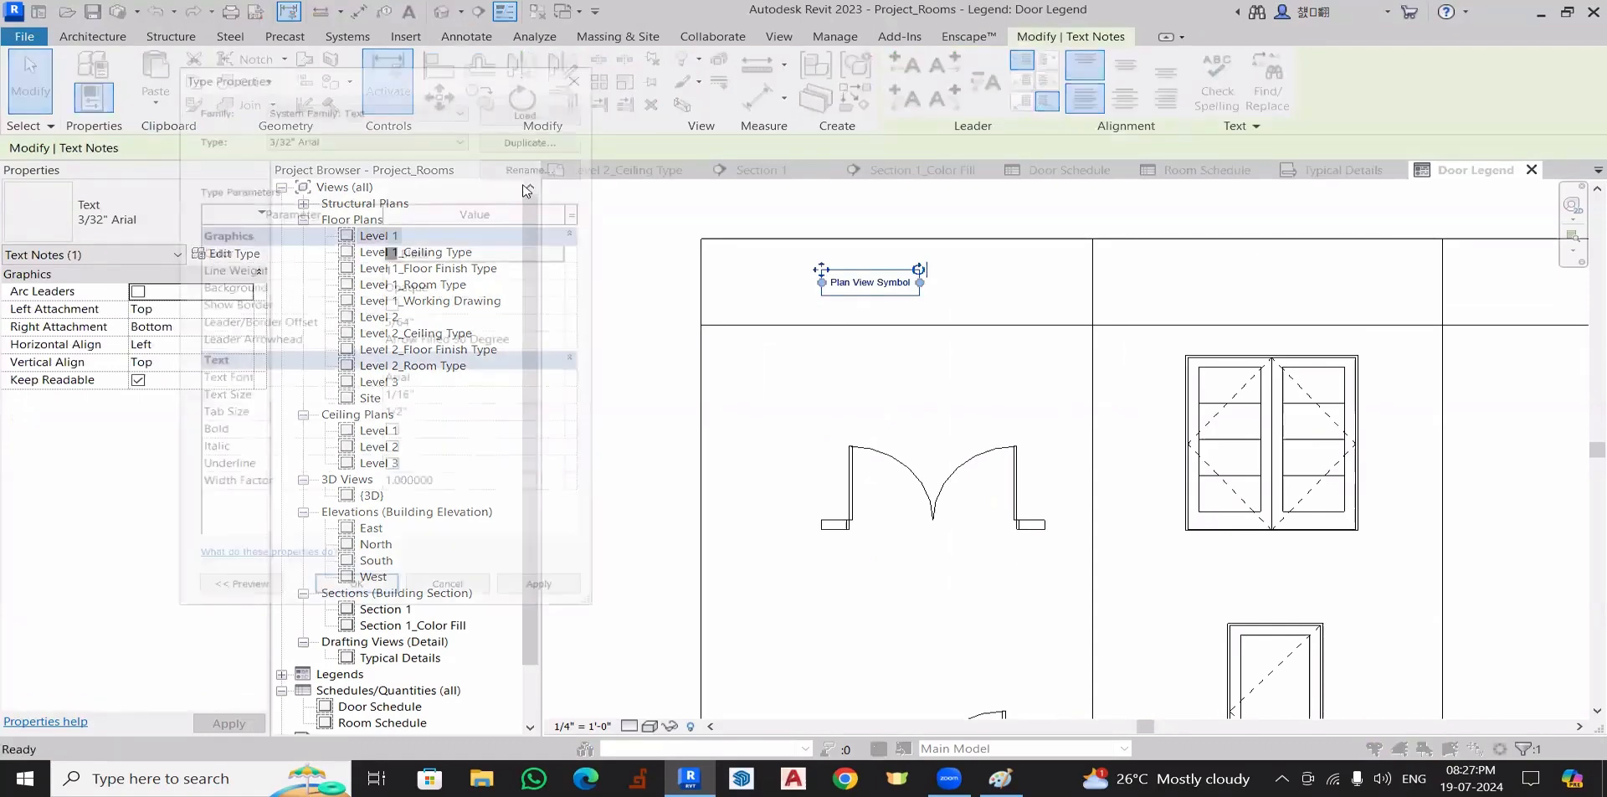
left_click(534, 136)
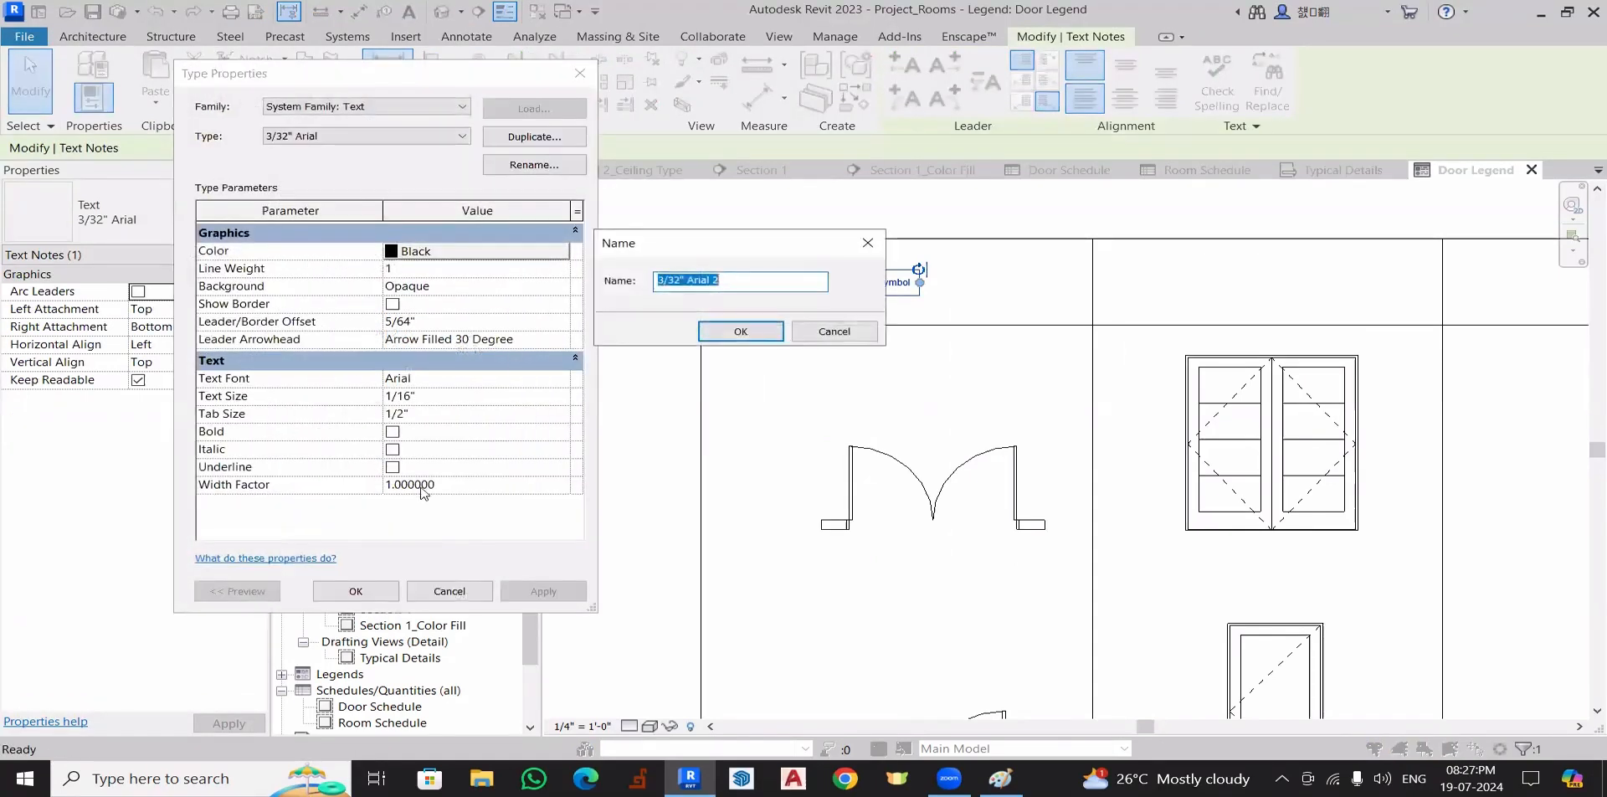
left_click(724, 331)
left_click(435, 395)
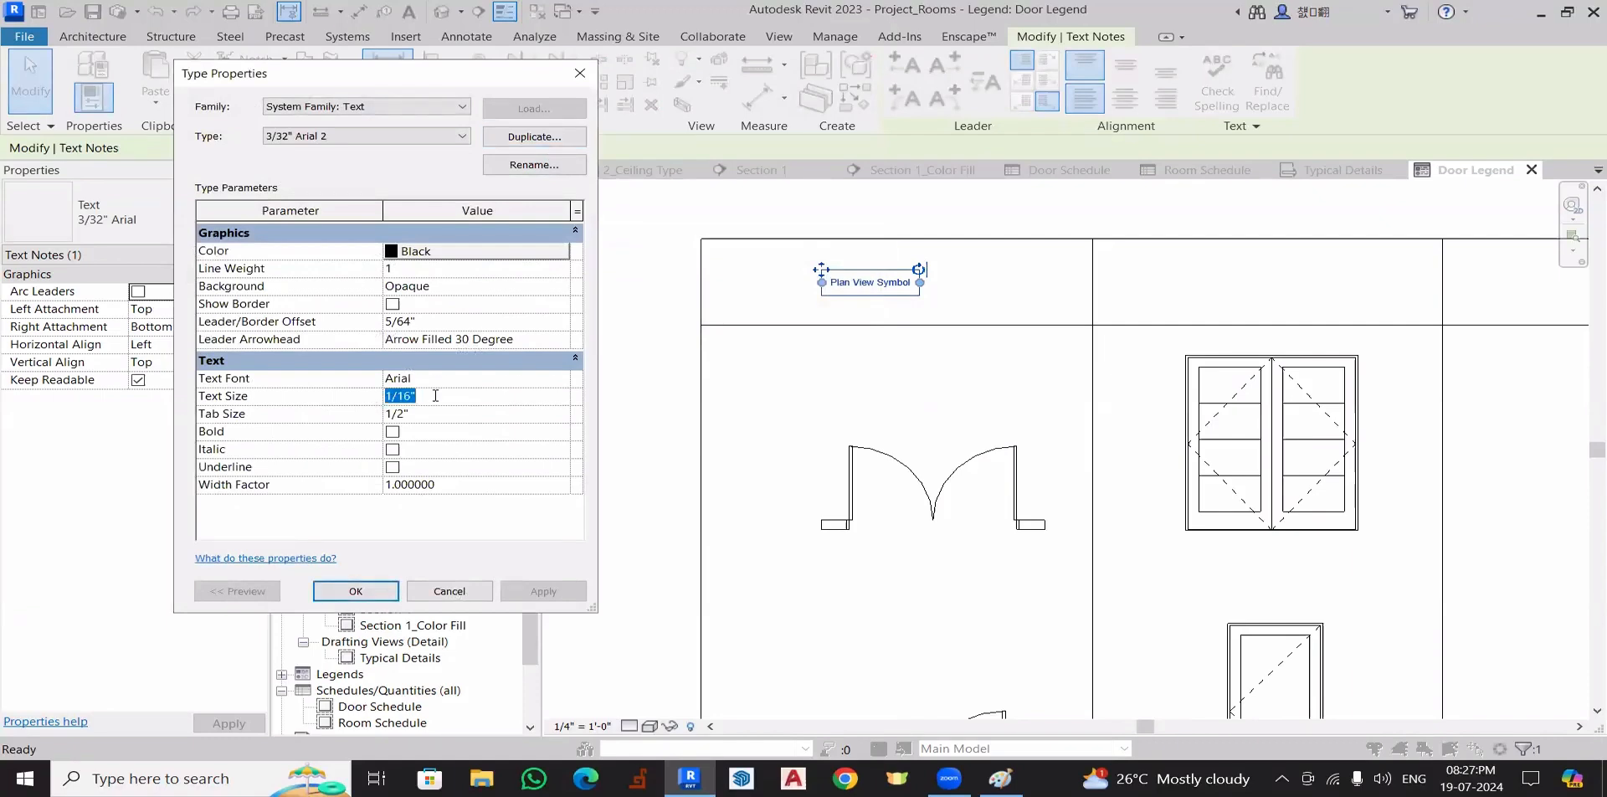
type("1/")
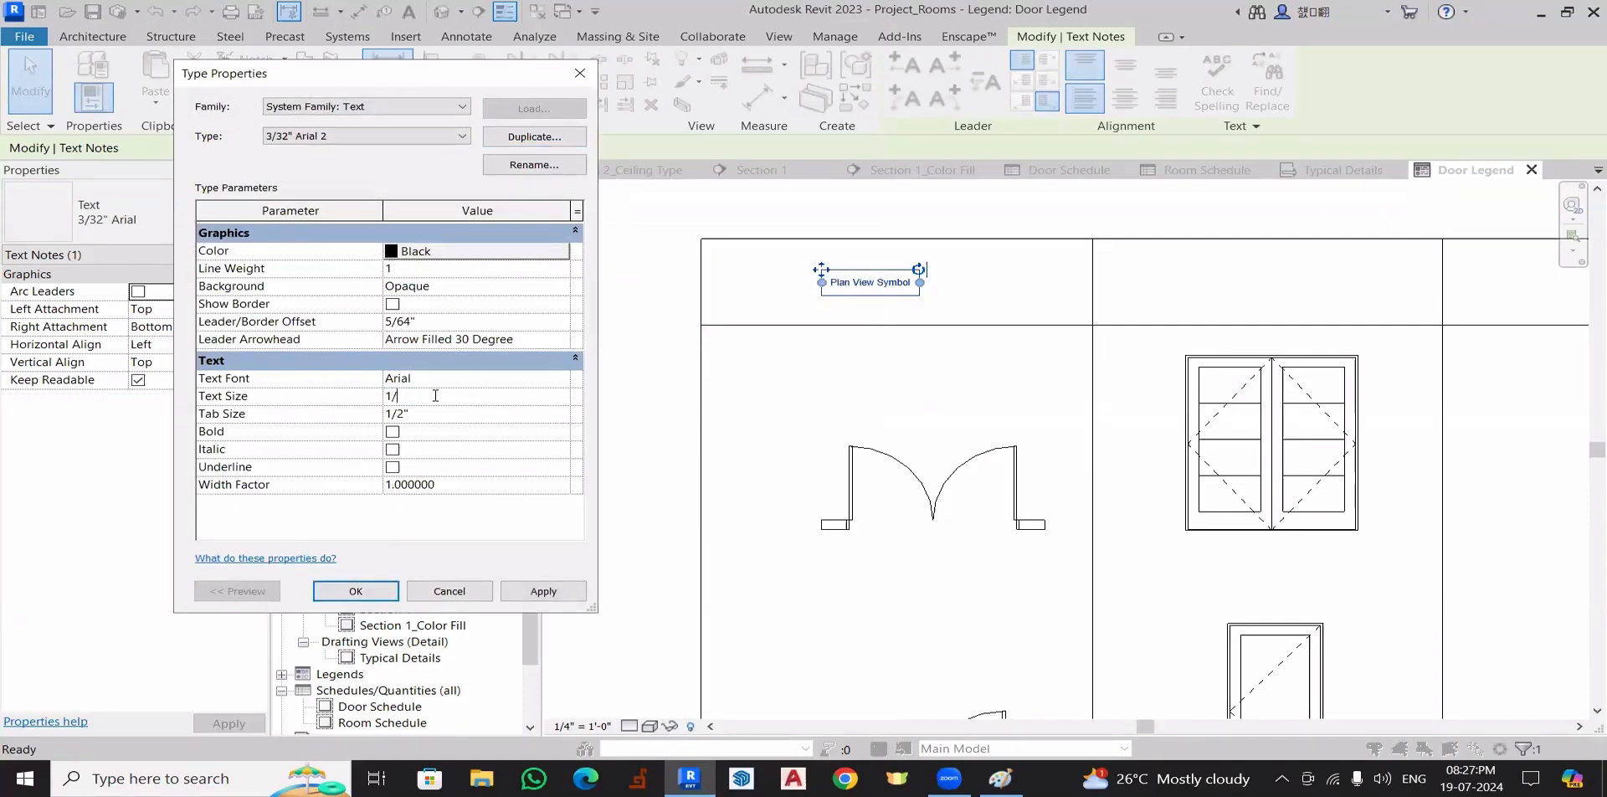
key("Return")
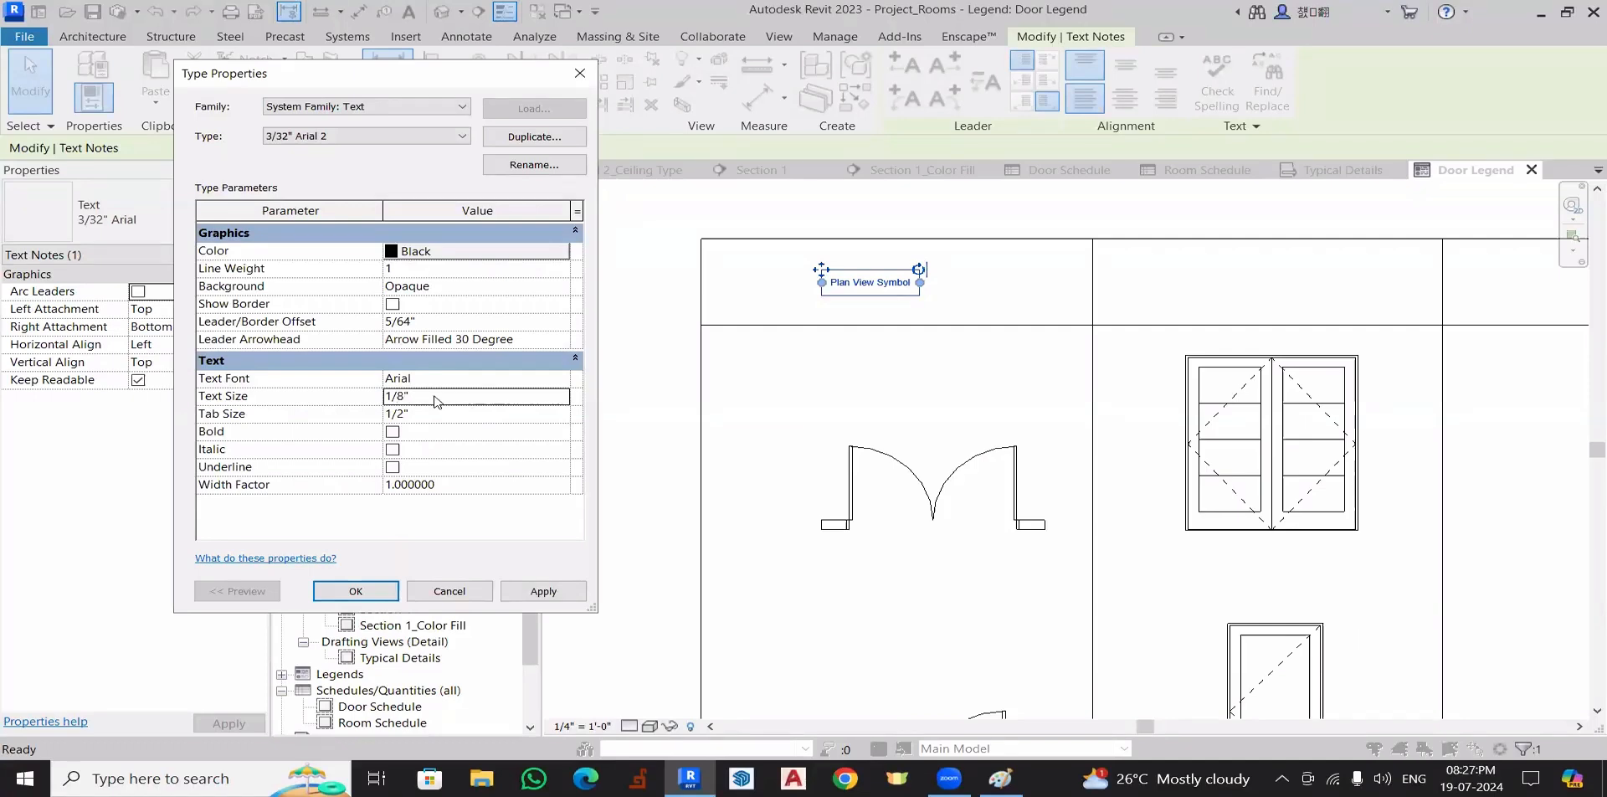
left_click(542, 592)
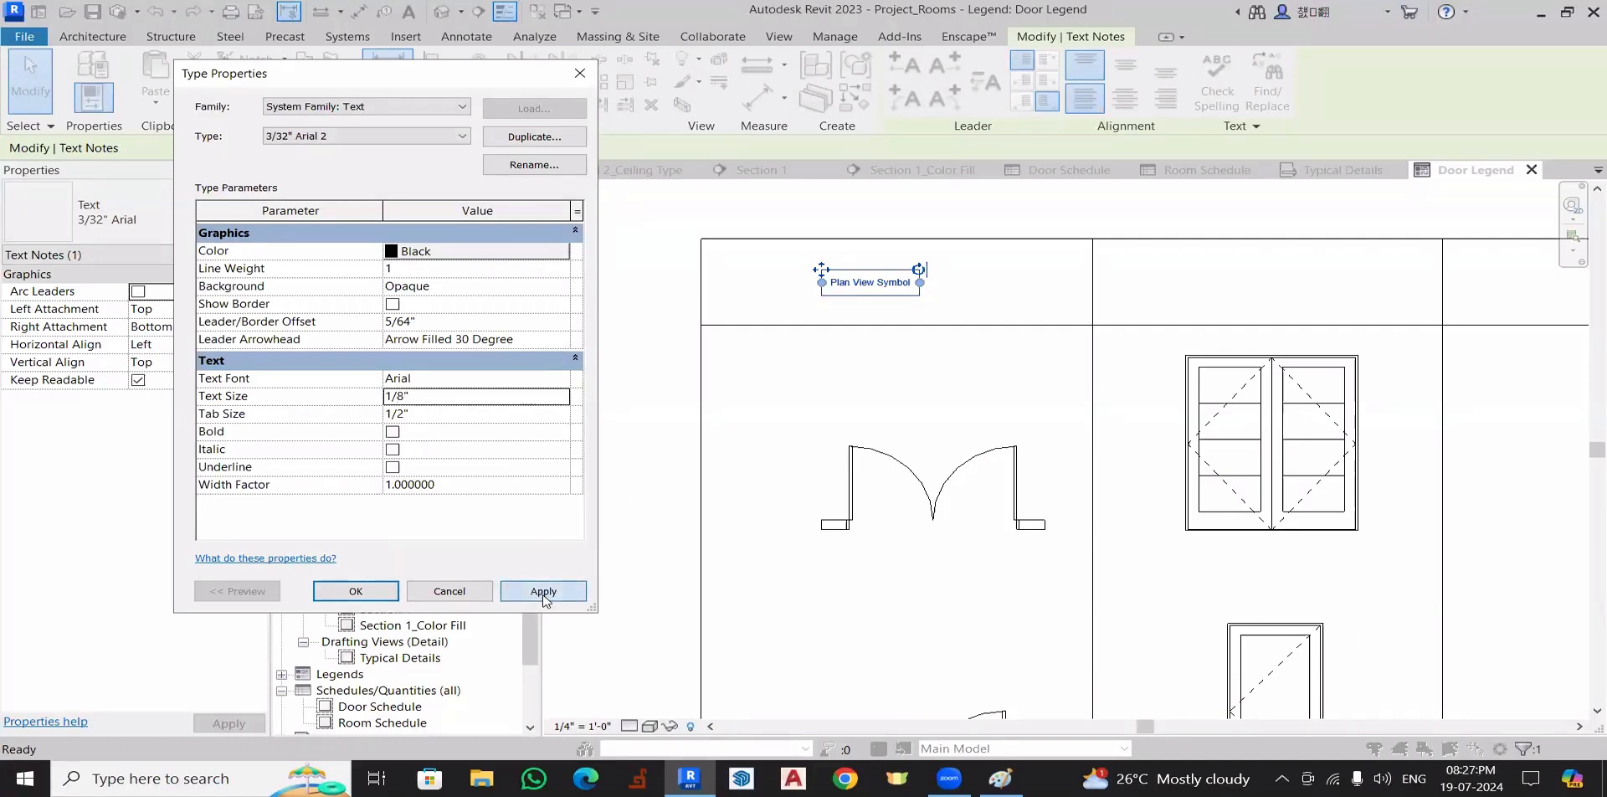
left_click(358, 600)
left_click(852, 359)
- Copy the "Plan View Symbol" heading horizontally into the header cells of the second and third columns
scroll(863, 397, "down", 2)
middle_click_drag(862, 397, 777, 392)
left_click(791, 306)
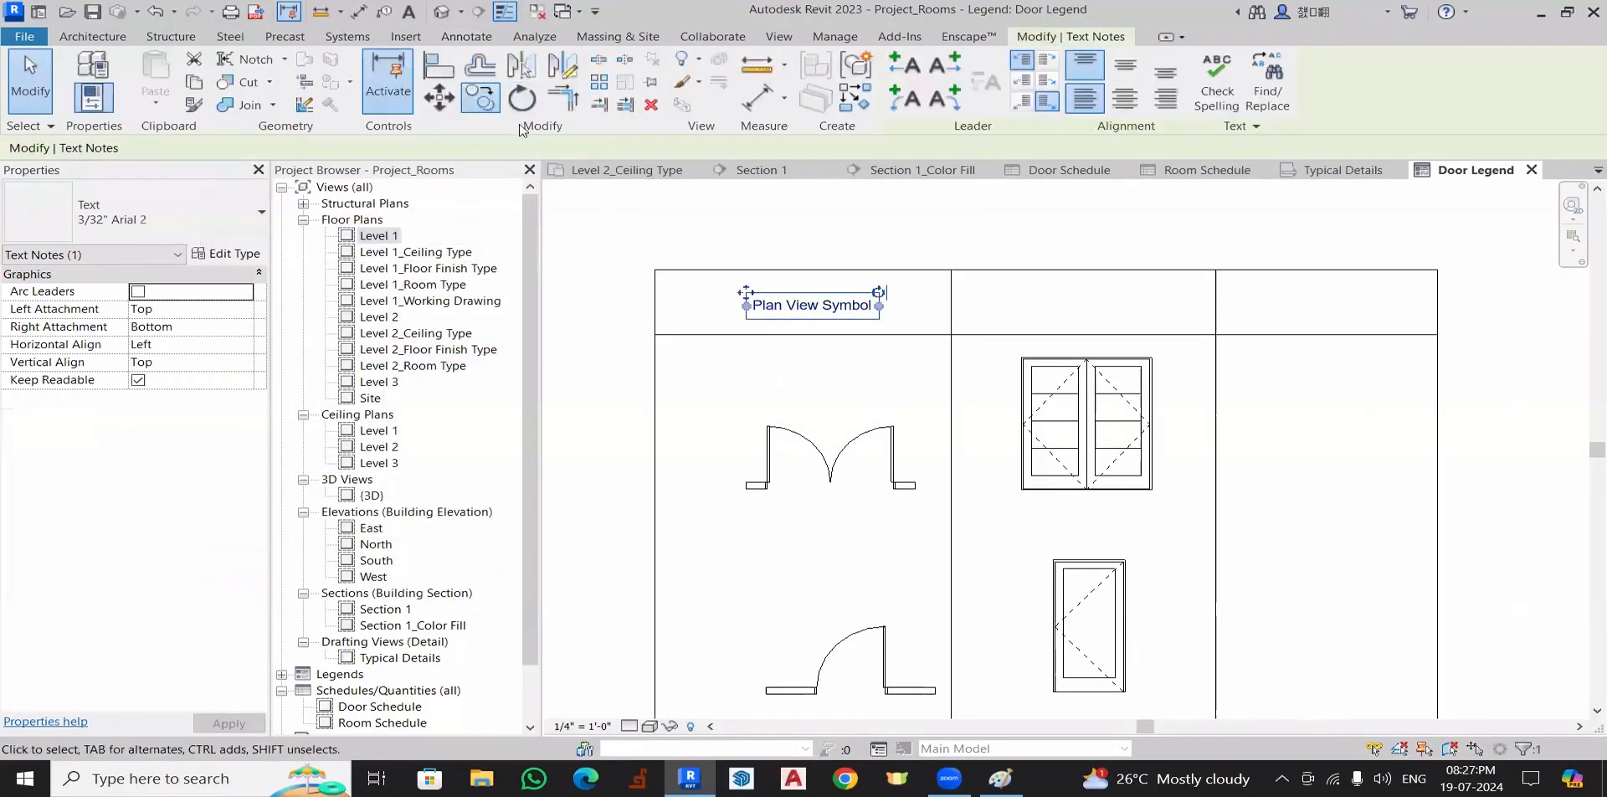
key("c")
key("o")
left_click(760, 224)
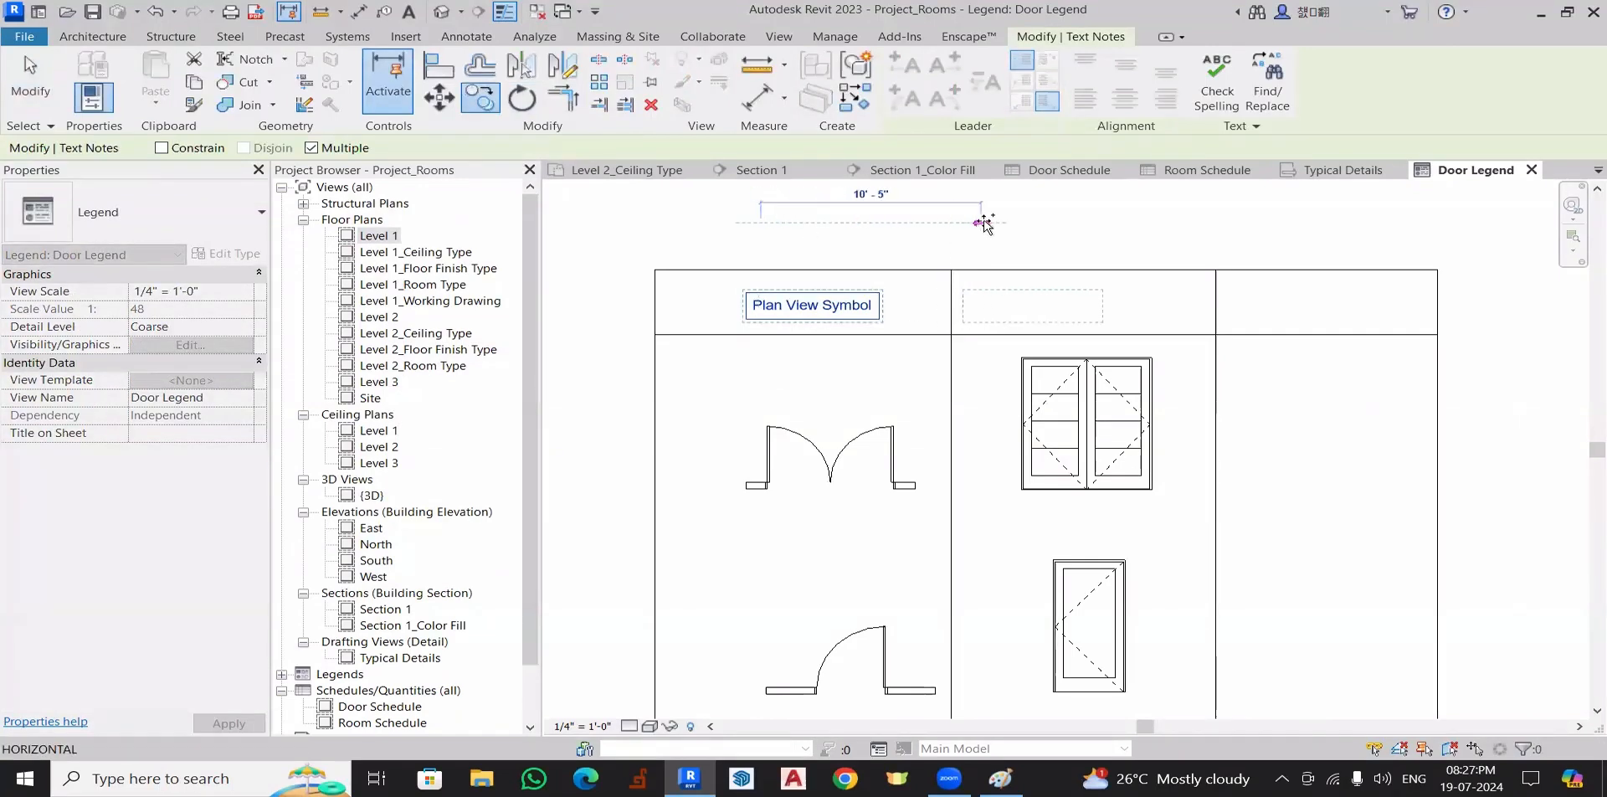
left_click(1036, 224)
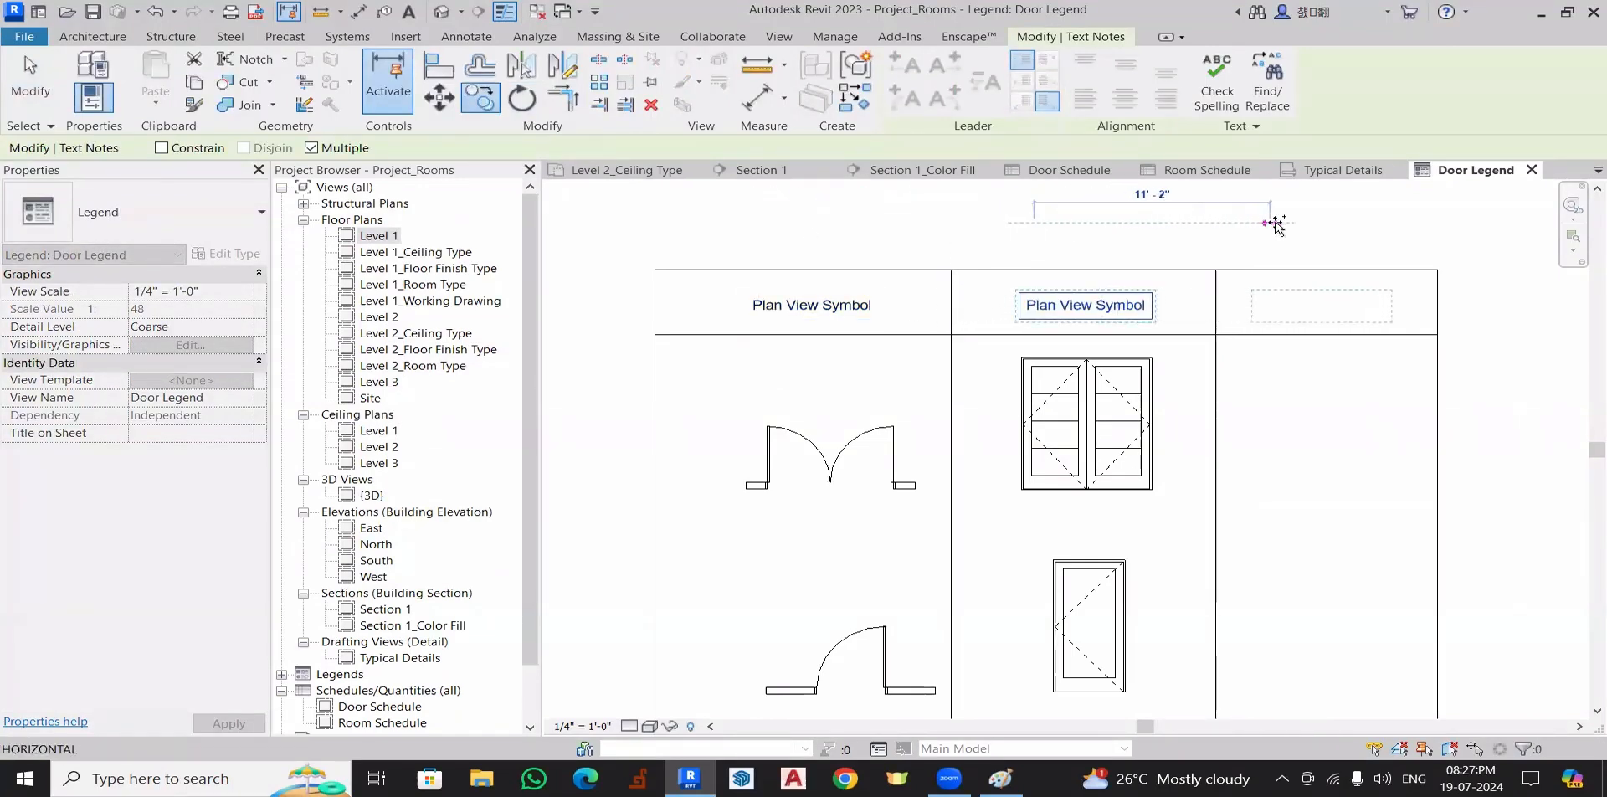
left_click(1283, 223)
key("Escape")
key("Escape")
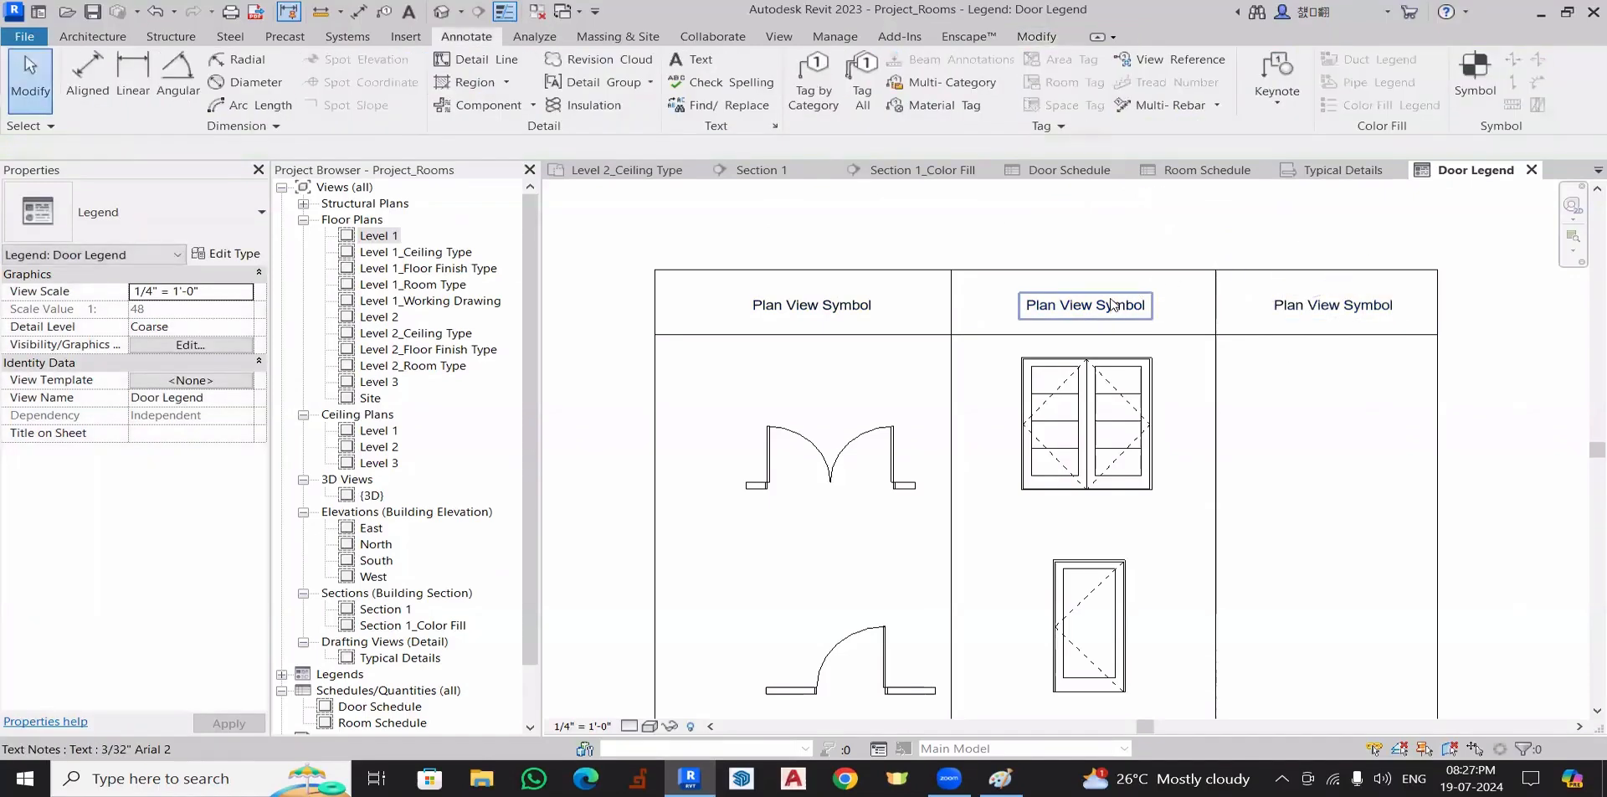
- Change the heading above the door elevations to "Elevation Symbol"
double_click(1057, 306)
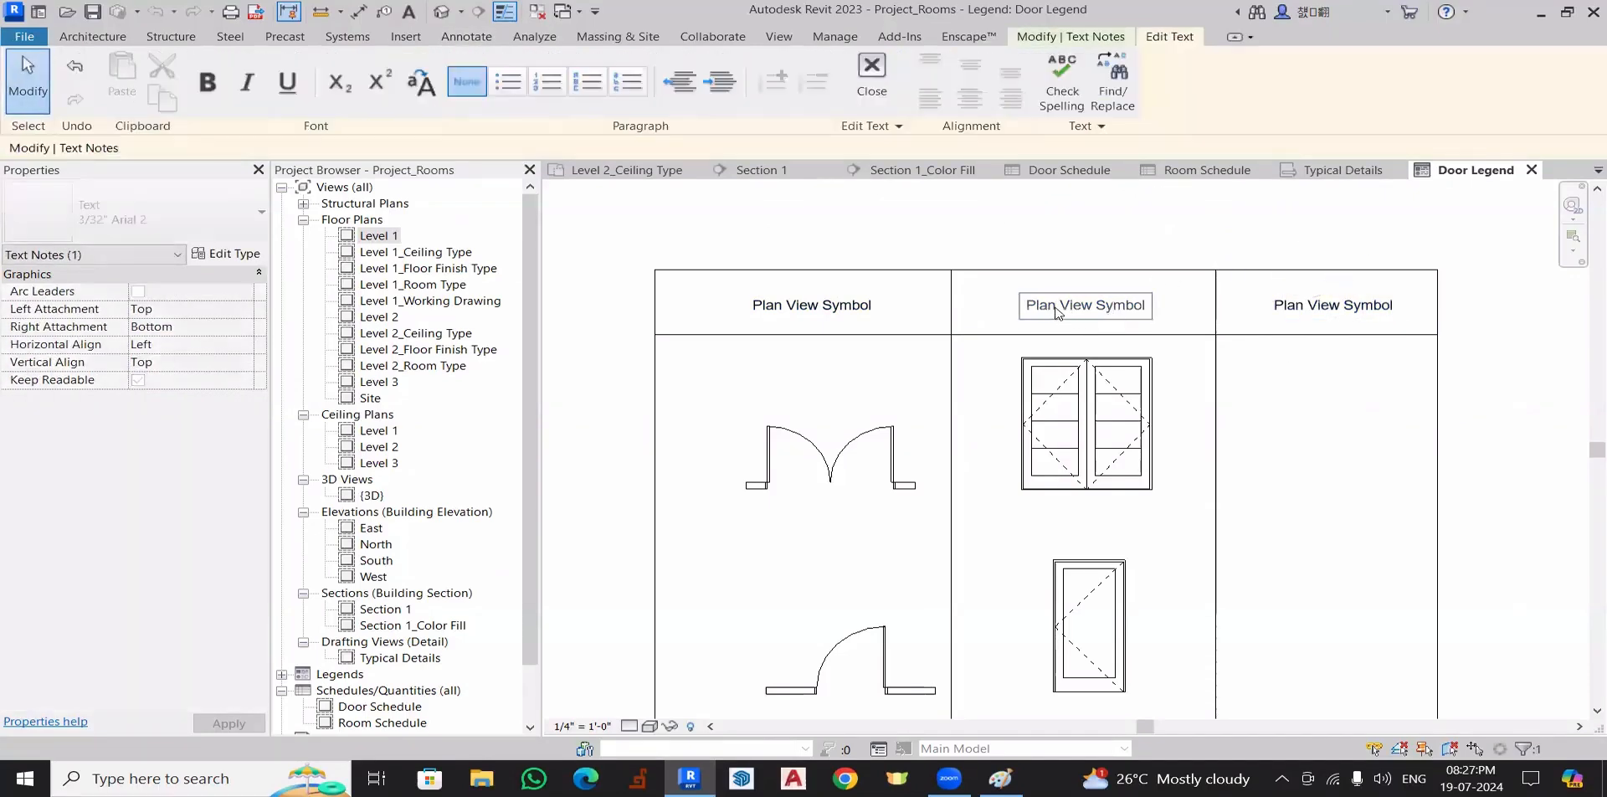
left_click_drag(1091, 314, 1007, 321)
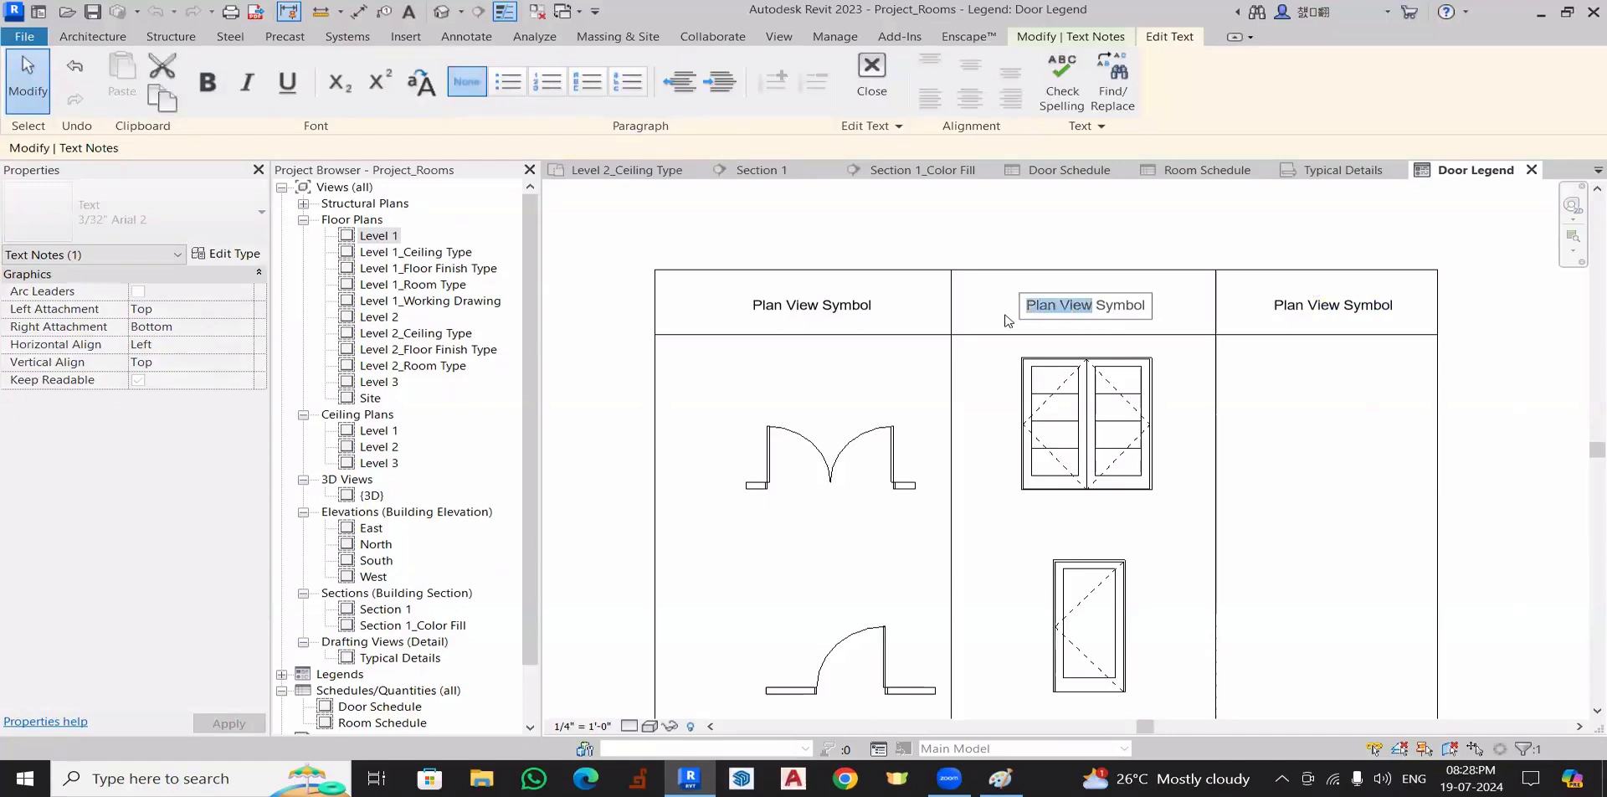
type("Elevatio")
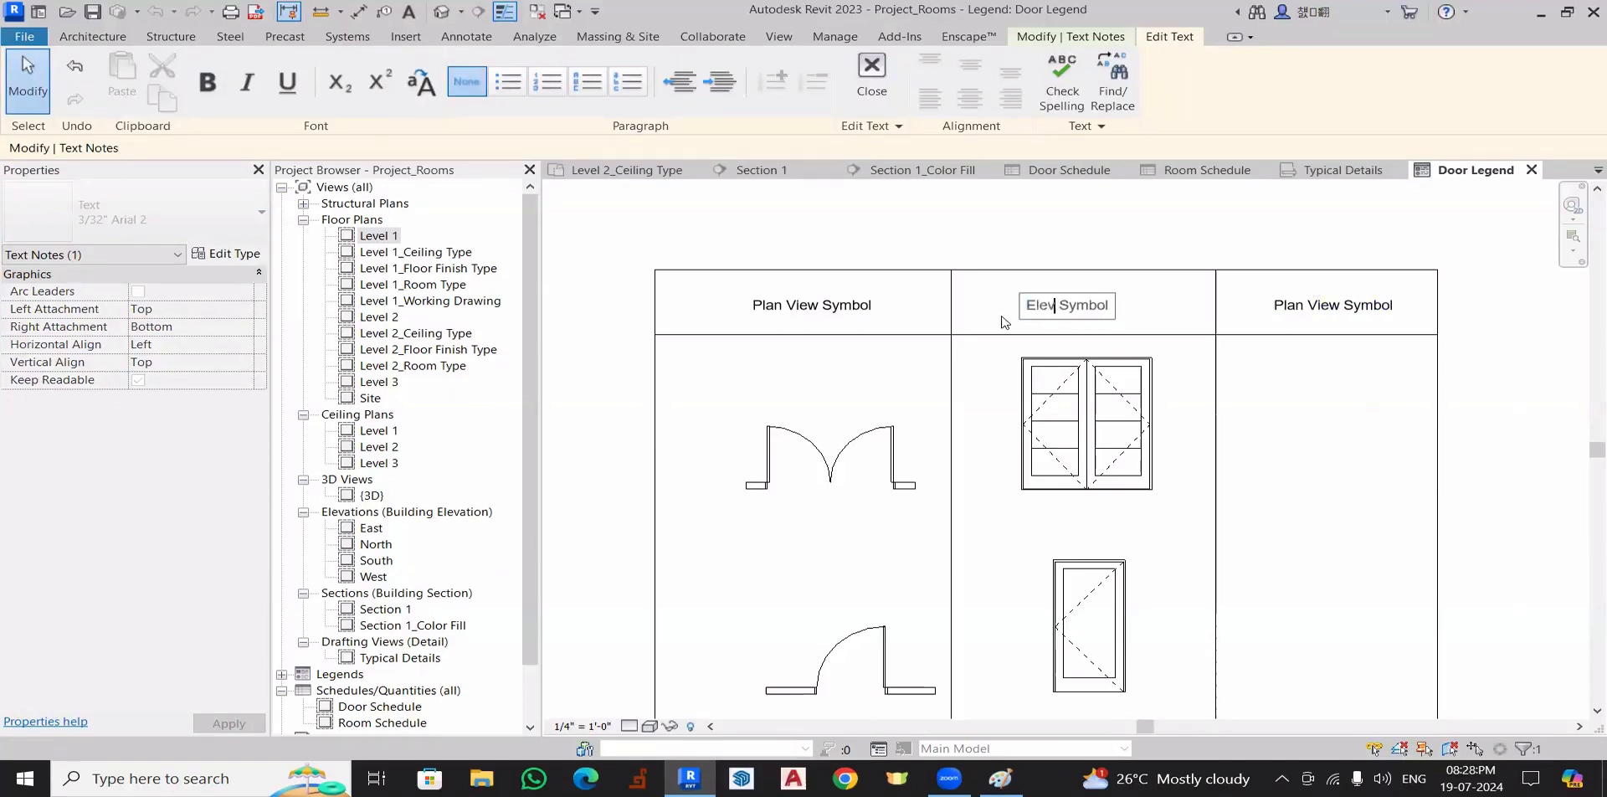
type("n")
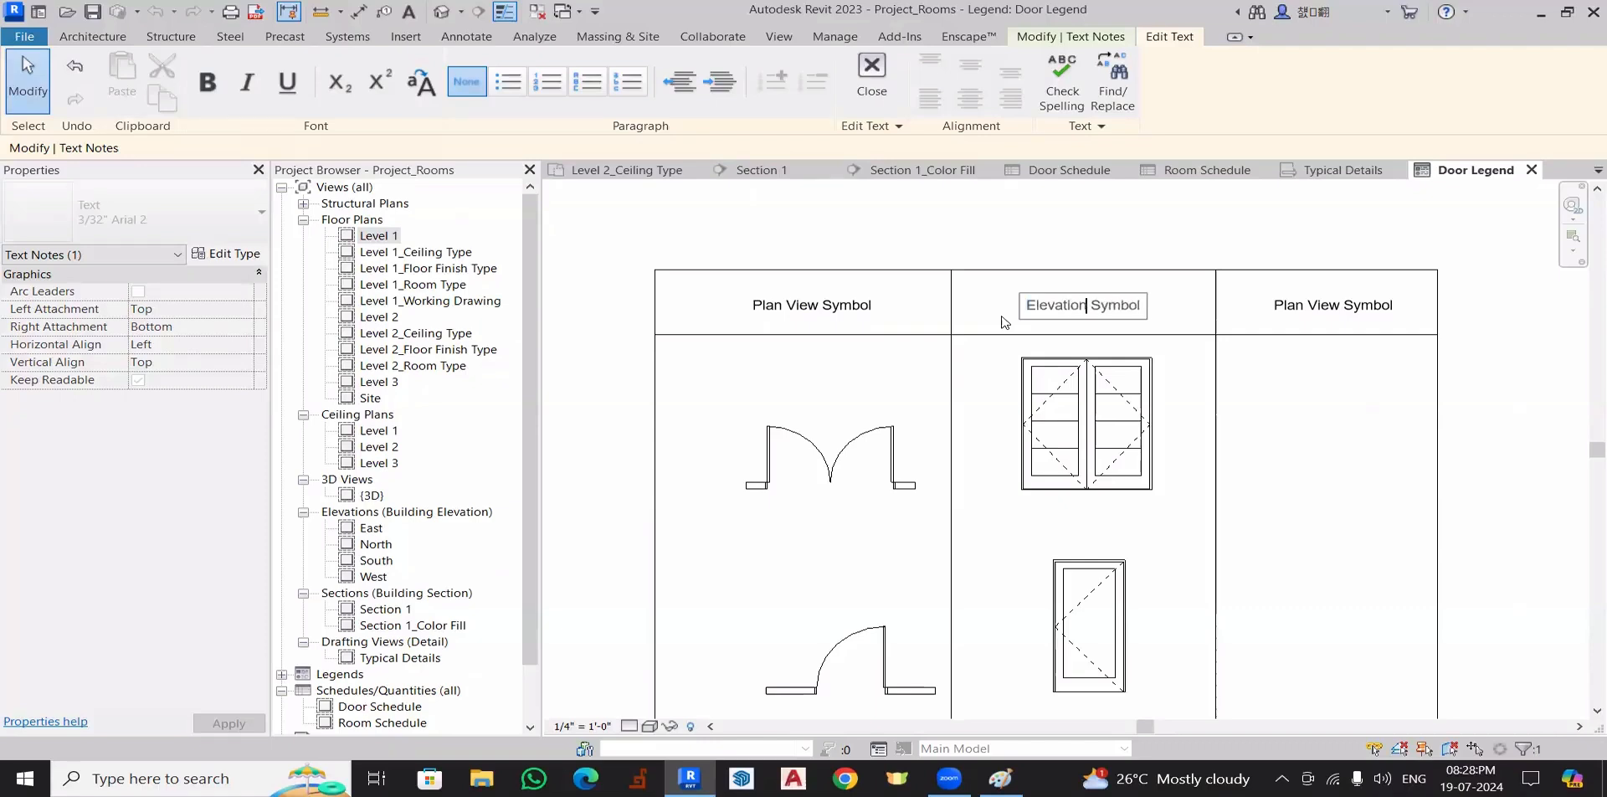
left_click(1270, 260)
- Replace the text of the third column's heading with "Door Name"
left_click(1306, 315)
left_click(1310, 314)
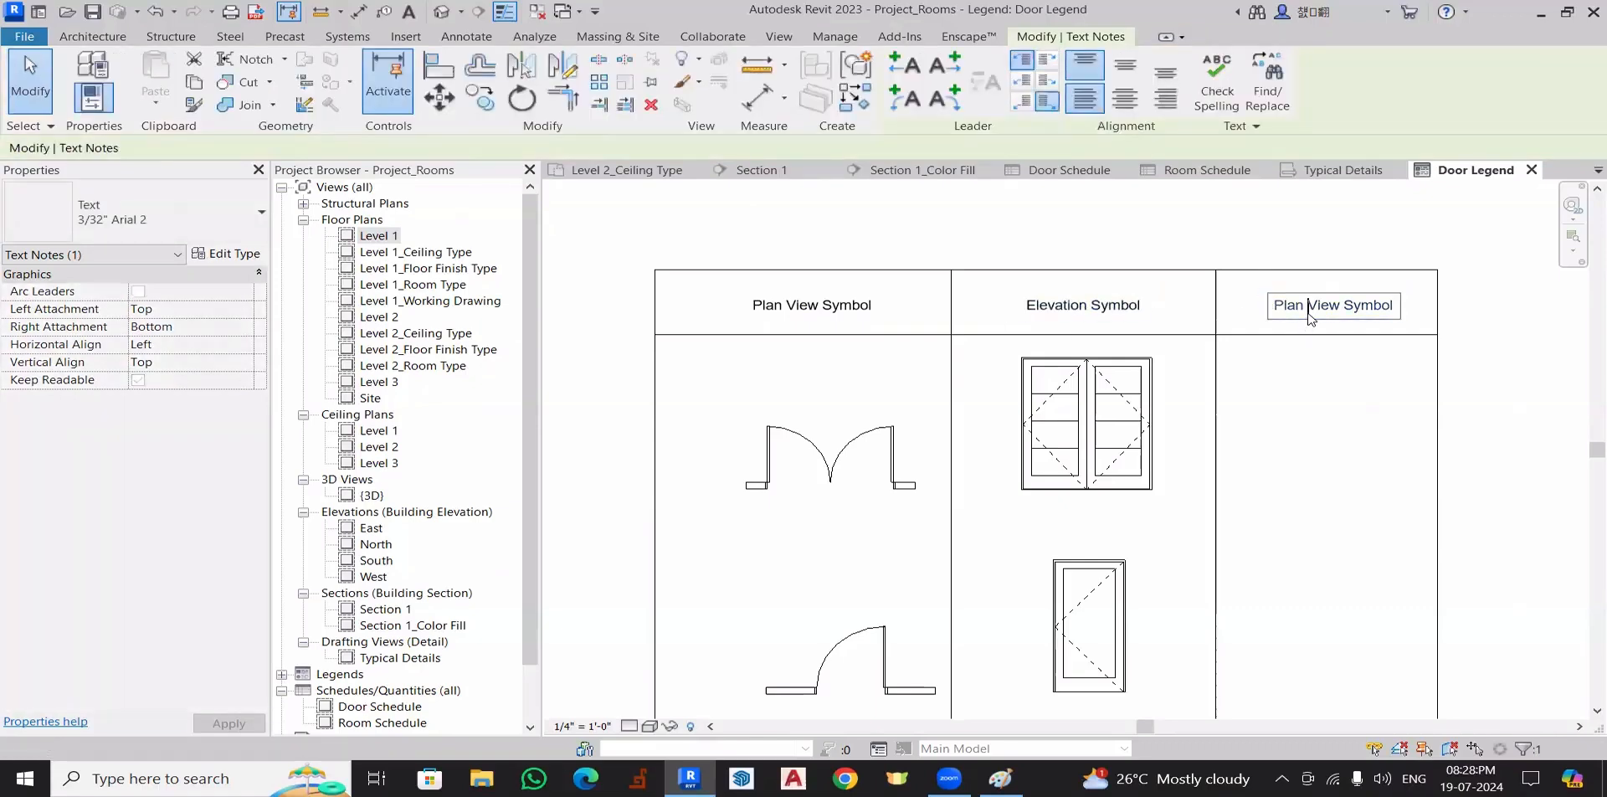
double_click(1323, 305)
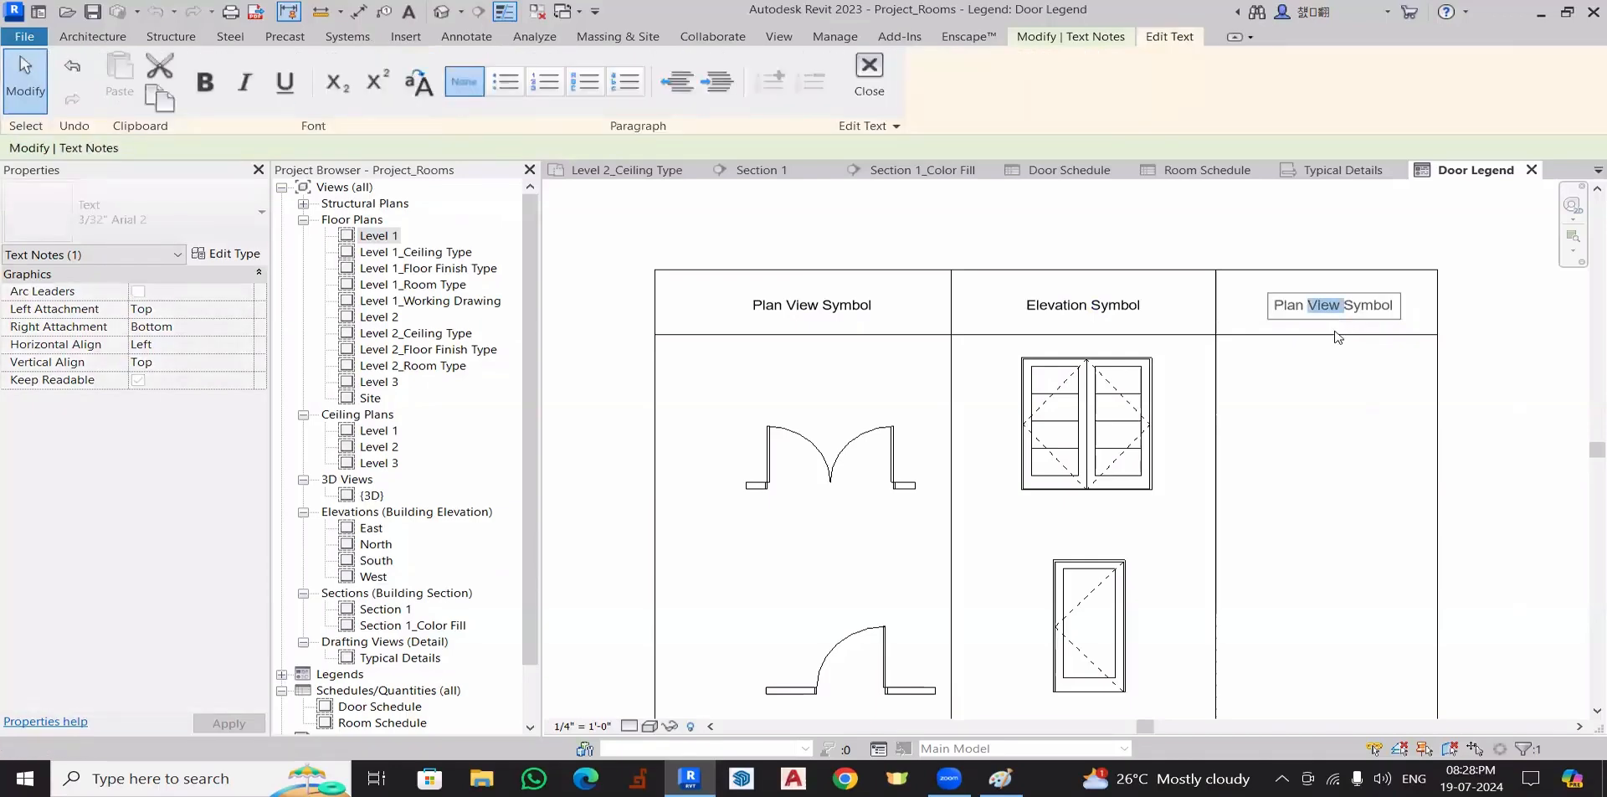
key("ctrl+a")
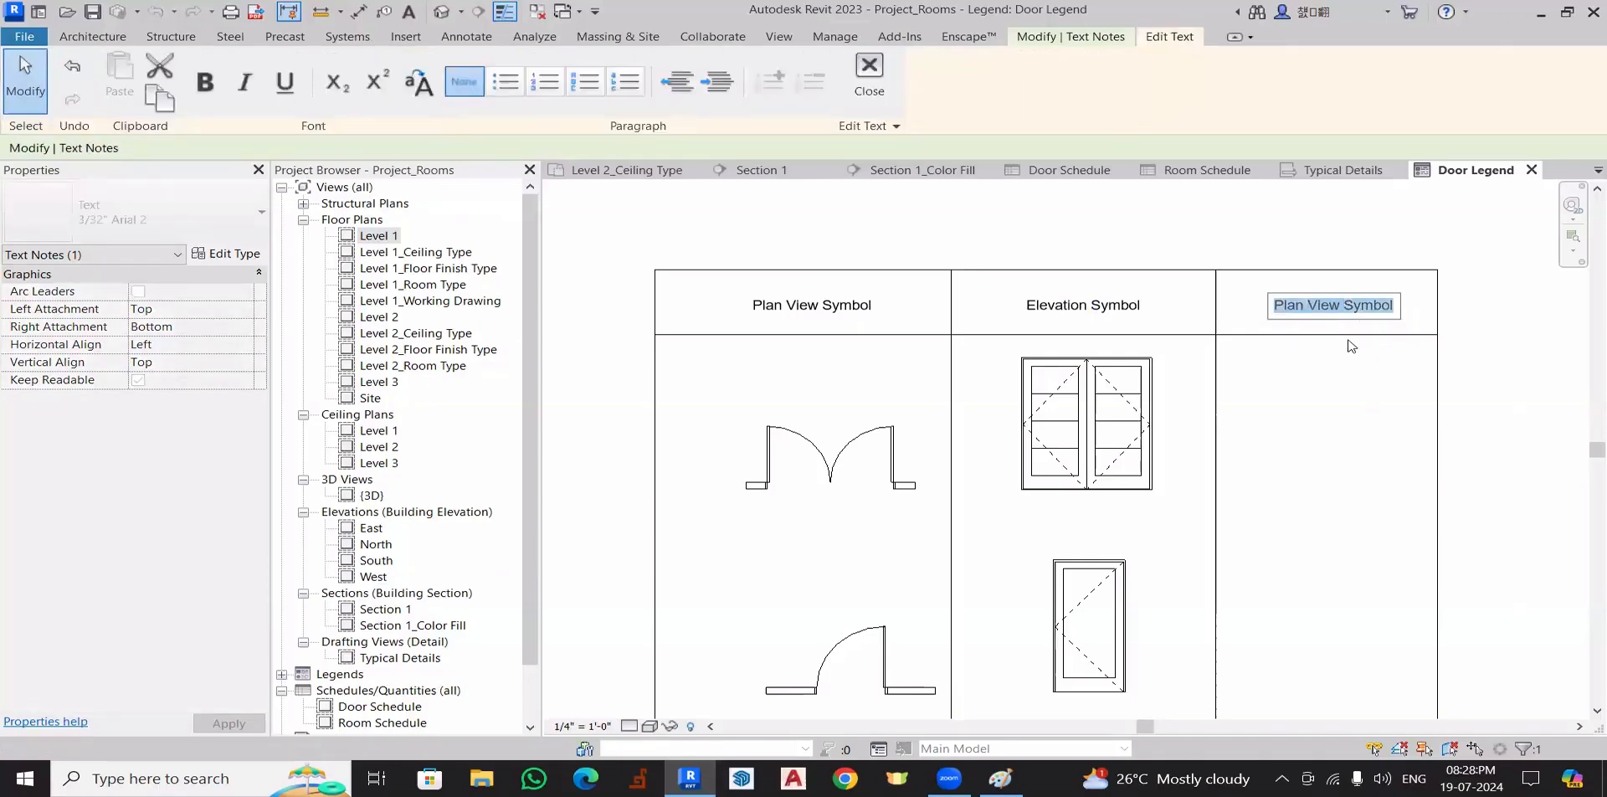
type("Door Name")
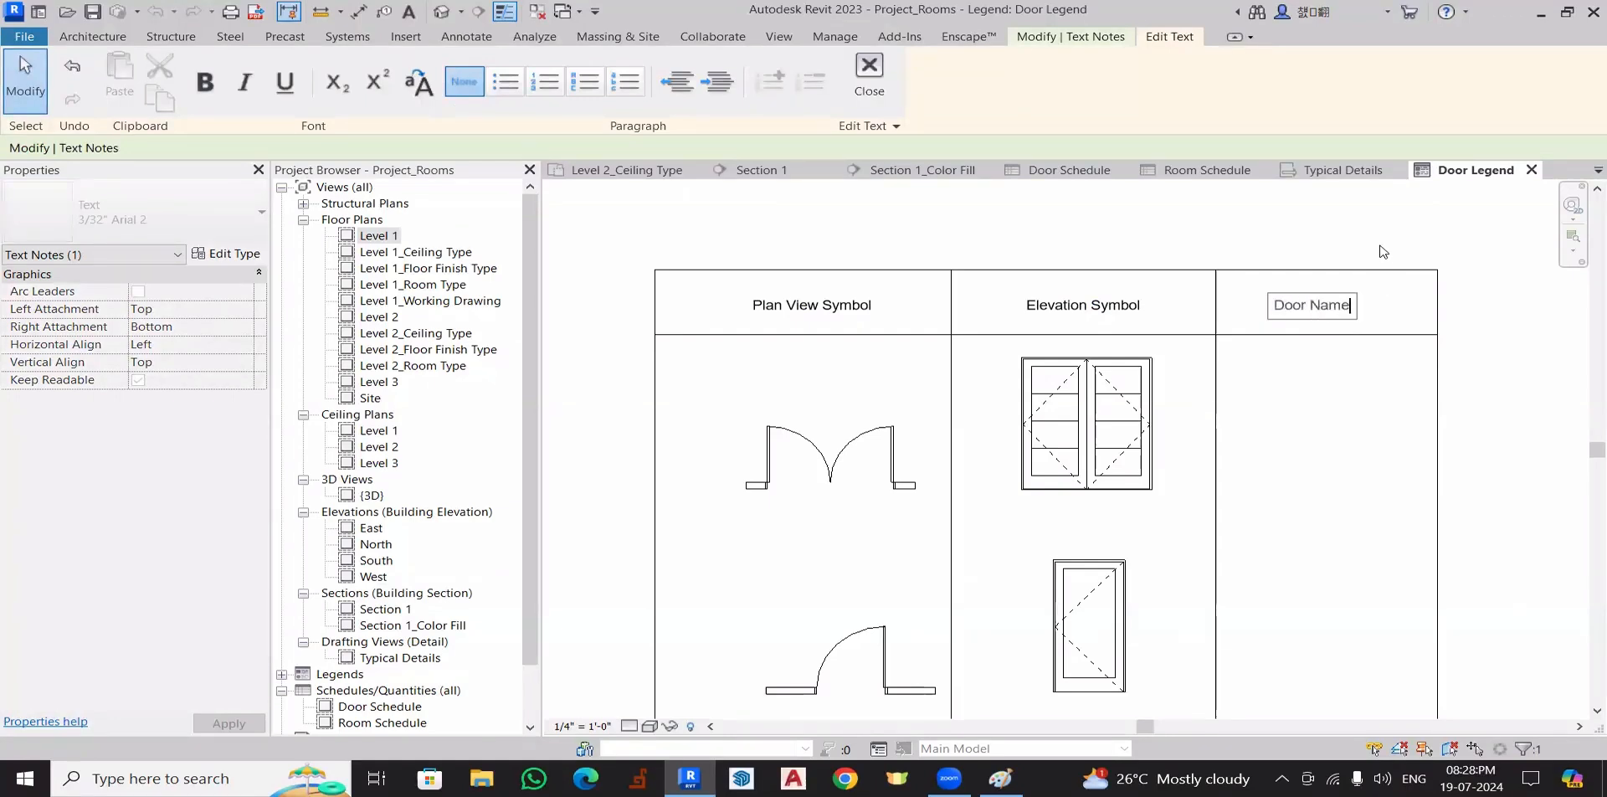
left_click(1382, 255)
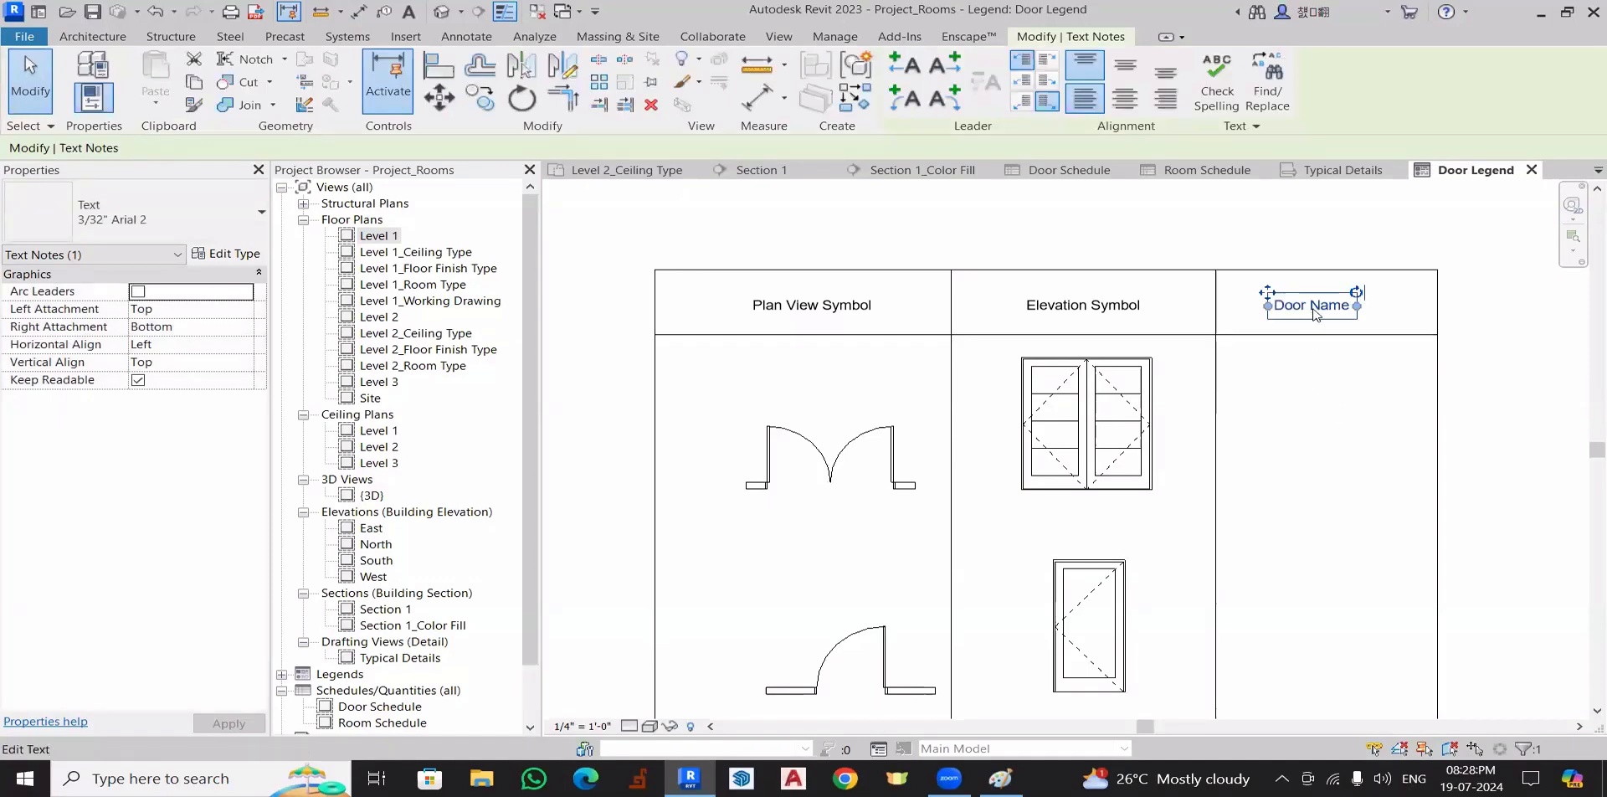
- Reword the third column's heading to "Door Type"
double_click(1319, 307)
type("Typ")
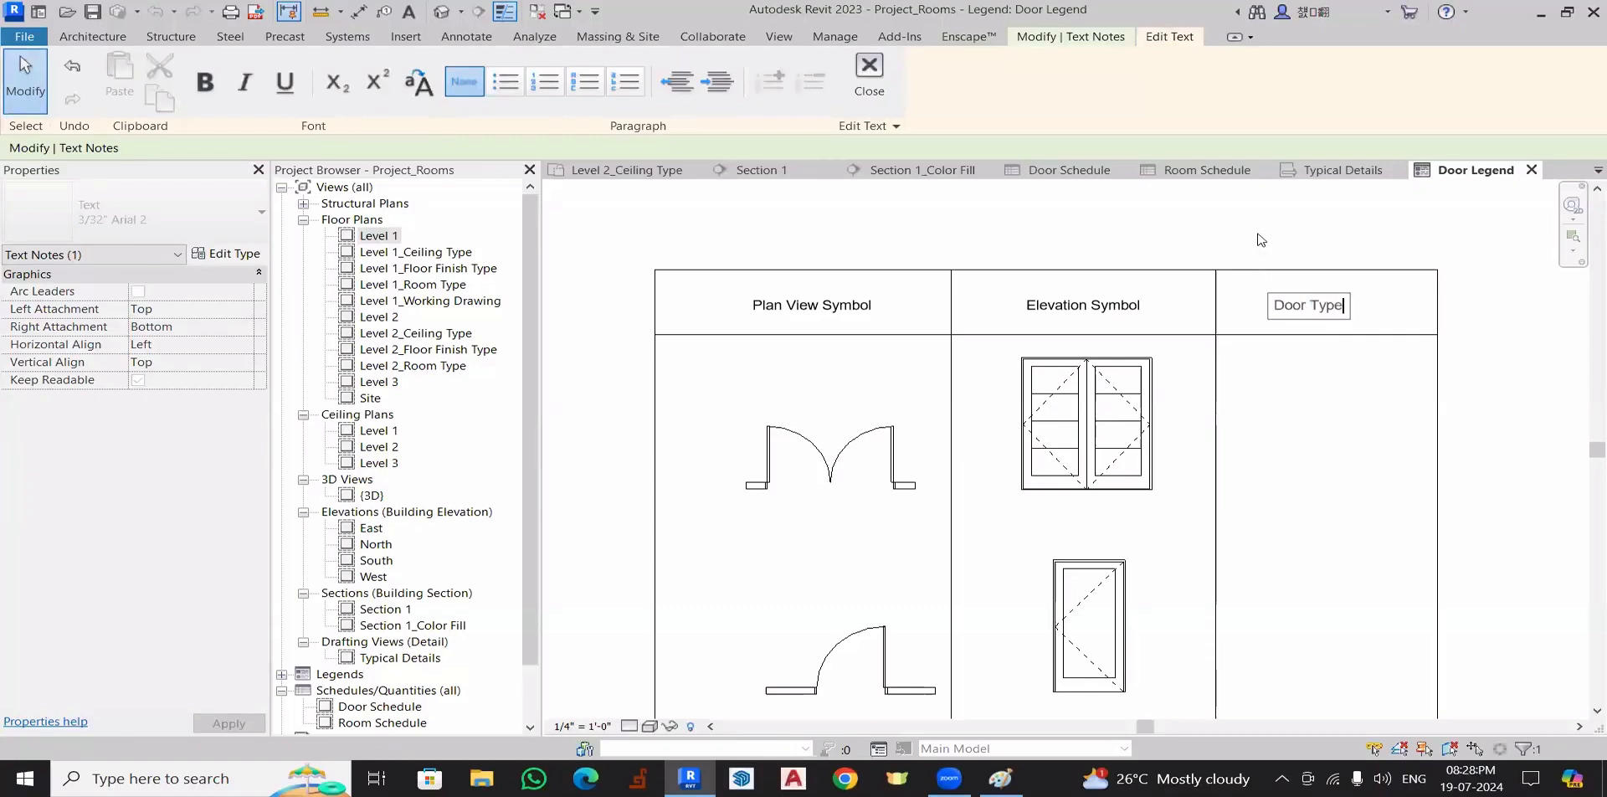
left_click(1262, 240)
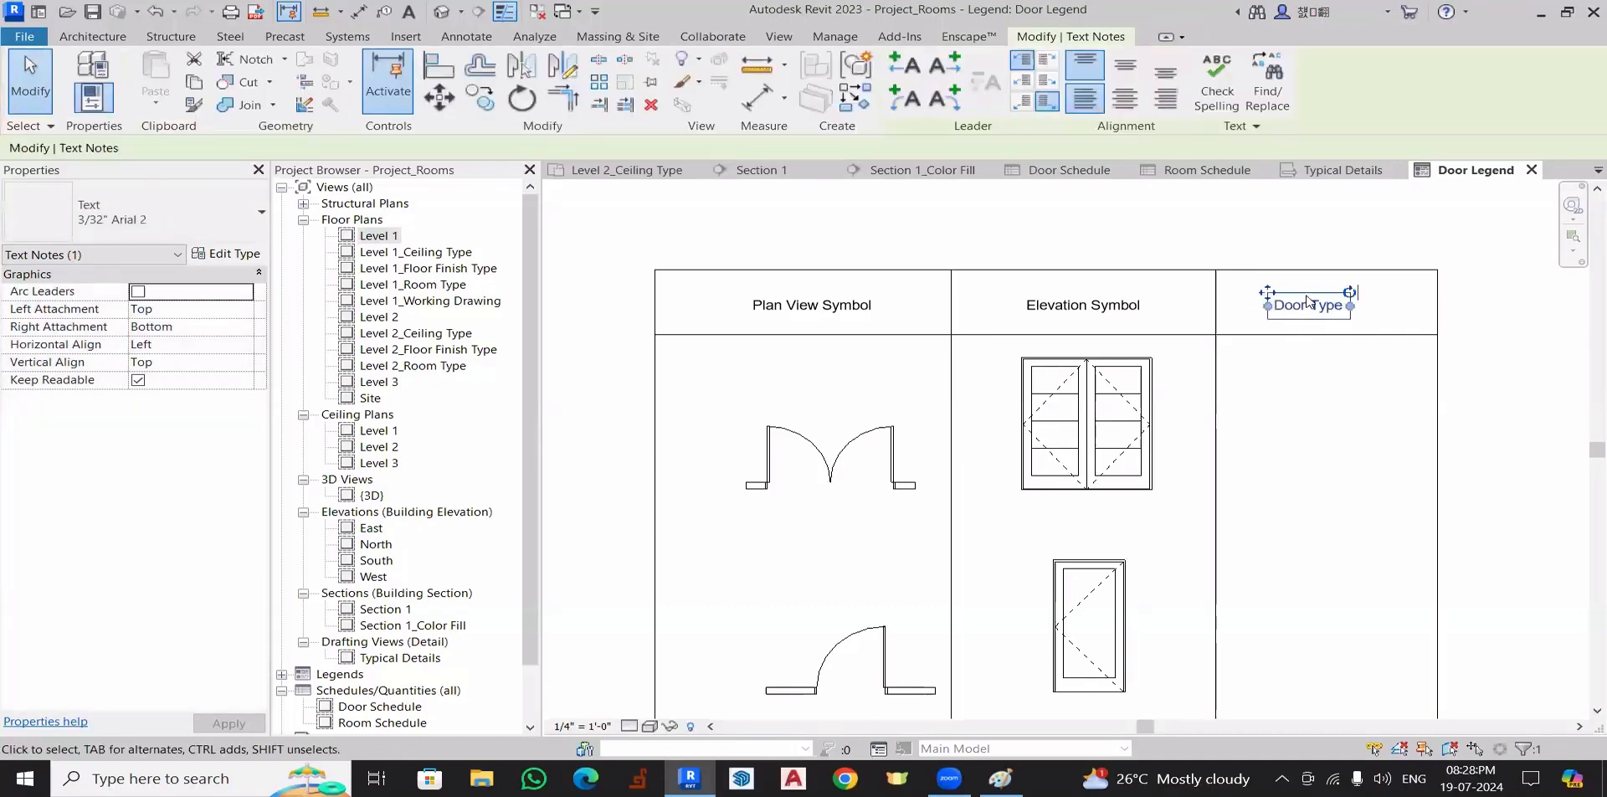
left_click(1334, 341)
- Copy the "Door Type" heading straight down to make one label beside the double door and one beside the single door
left_click(1322, 307)
left_click(479, 98)
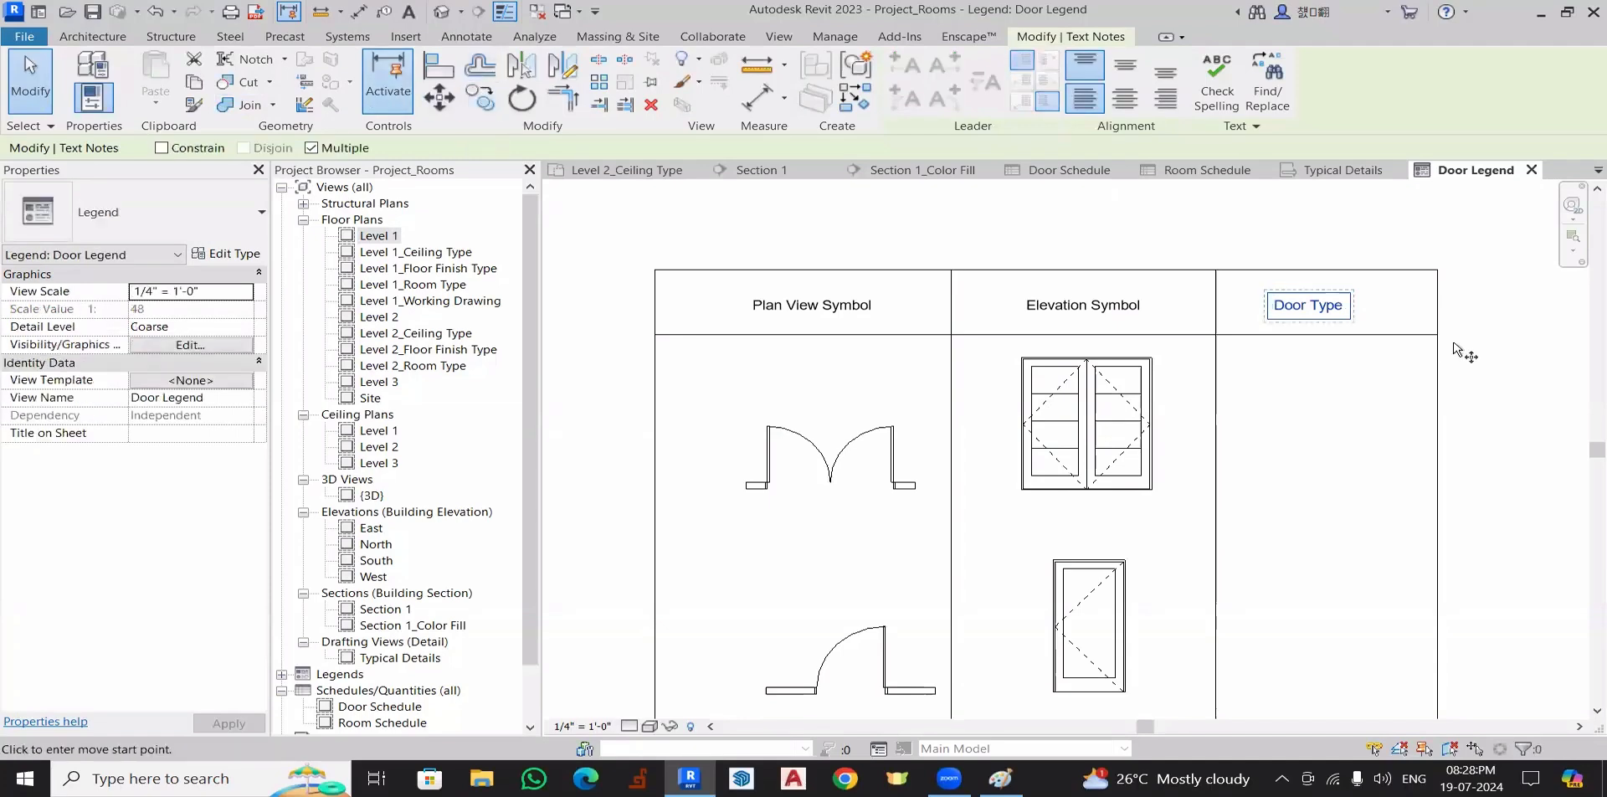
left_click(1492, 316)
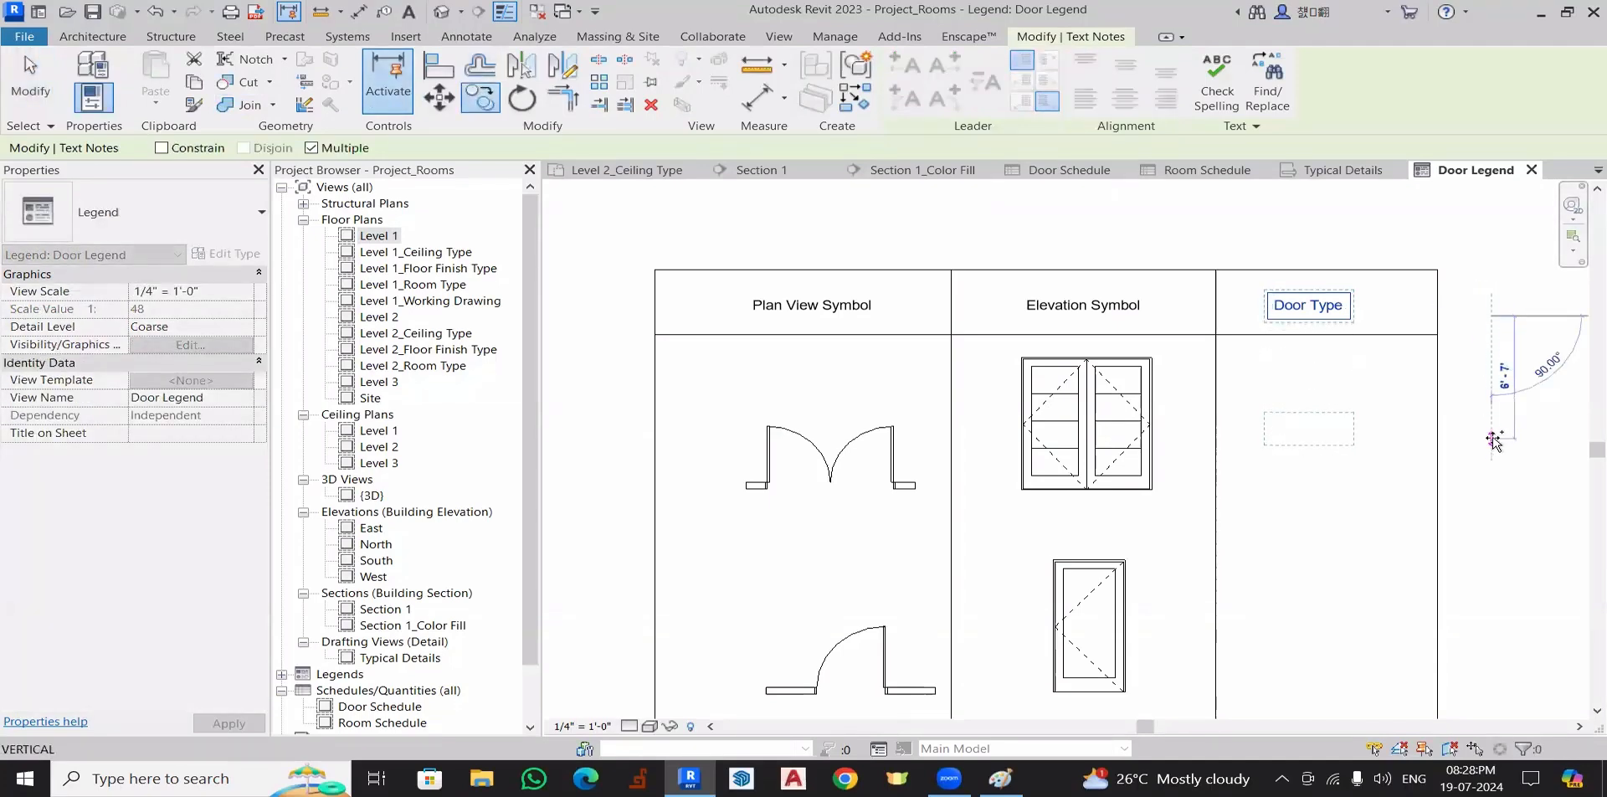
middle_click_drag(1495, 443, 1428, 285)
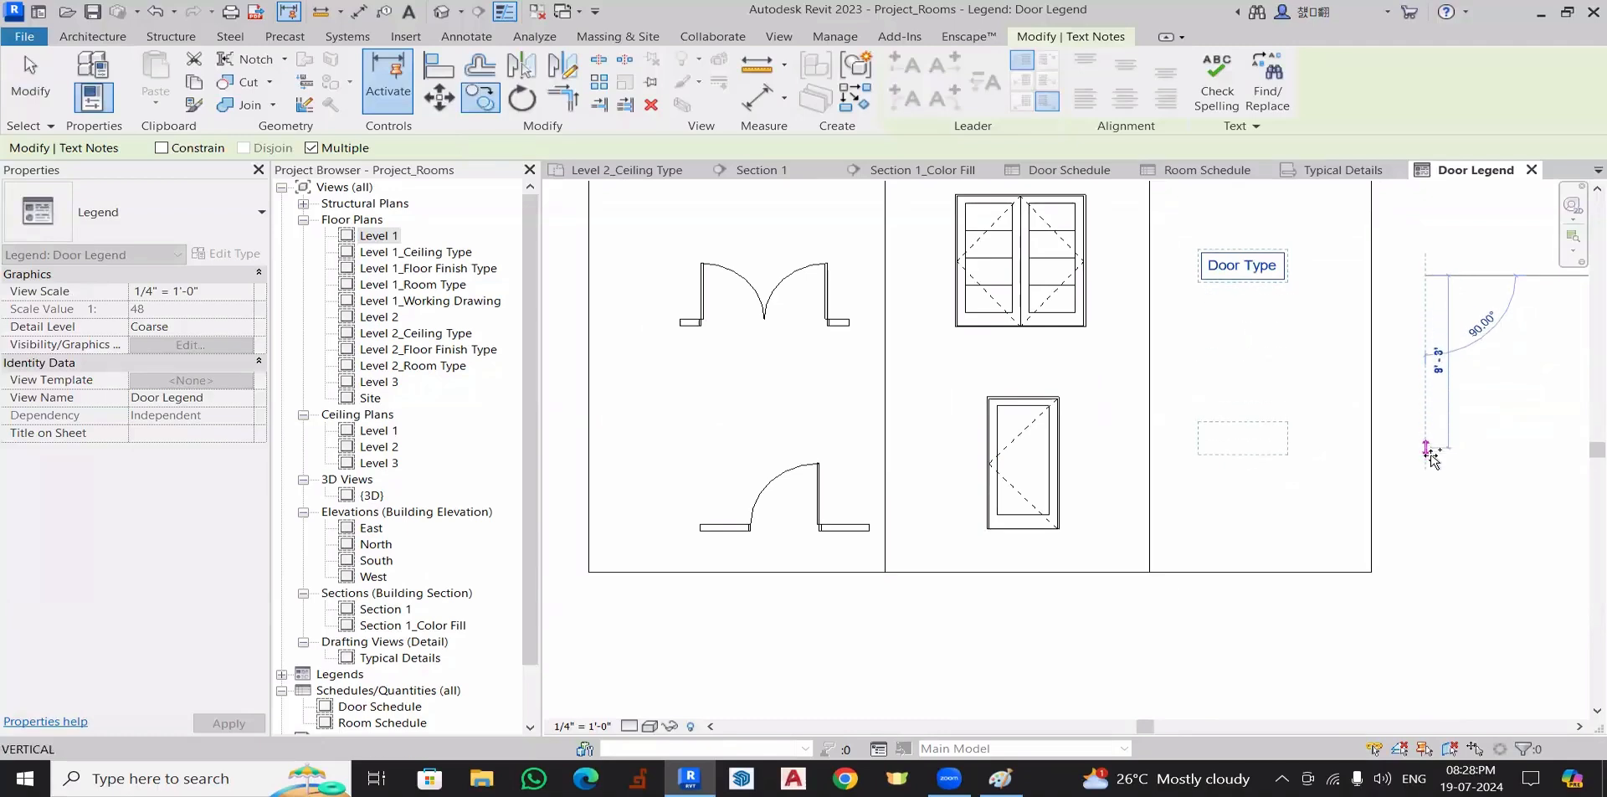
left_click(1432, 456)
key("Escape")
key("Escape")
- Change the copied label beside the double door's elevation to "Double Glass Door"
middle_click_drag(1278, 380, 1262, 444)
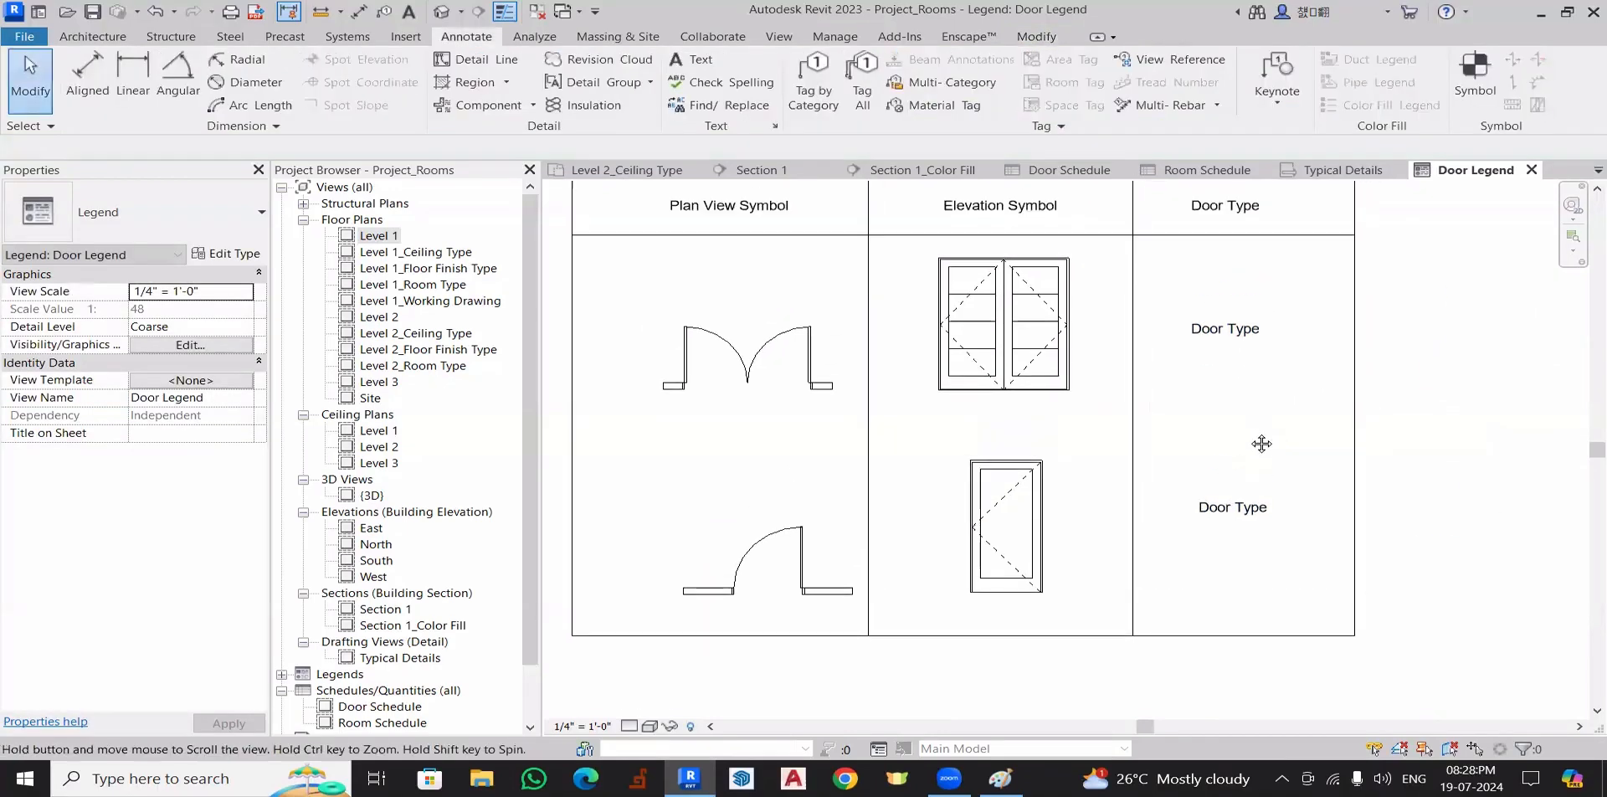
scroll(1255, 419, "up", 1)
double_click(1243, 344)
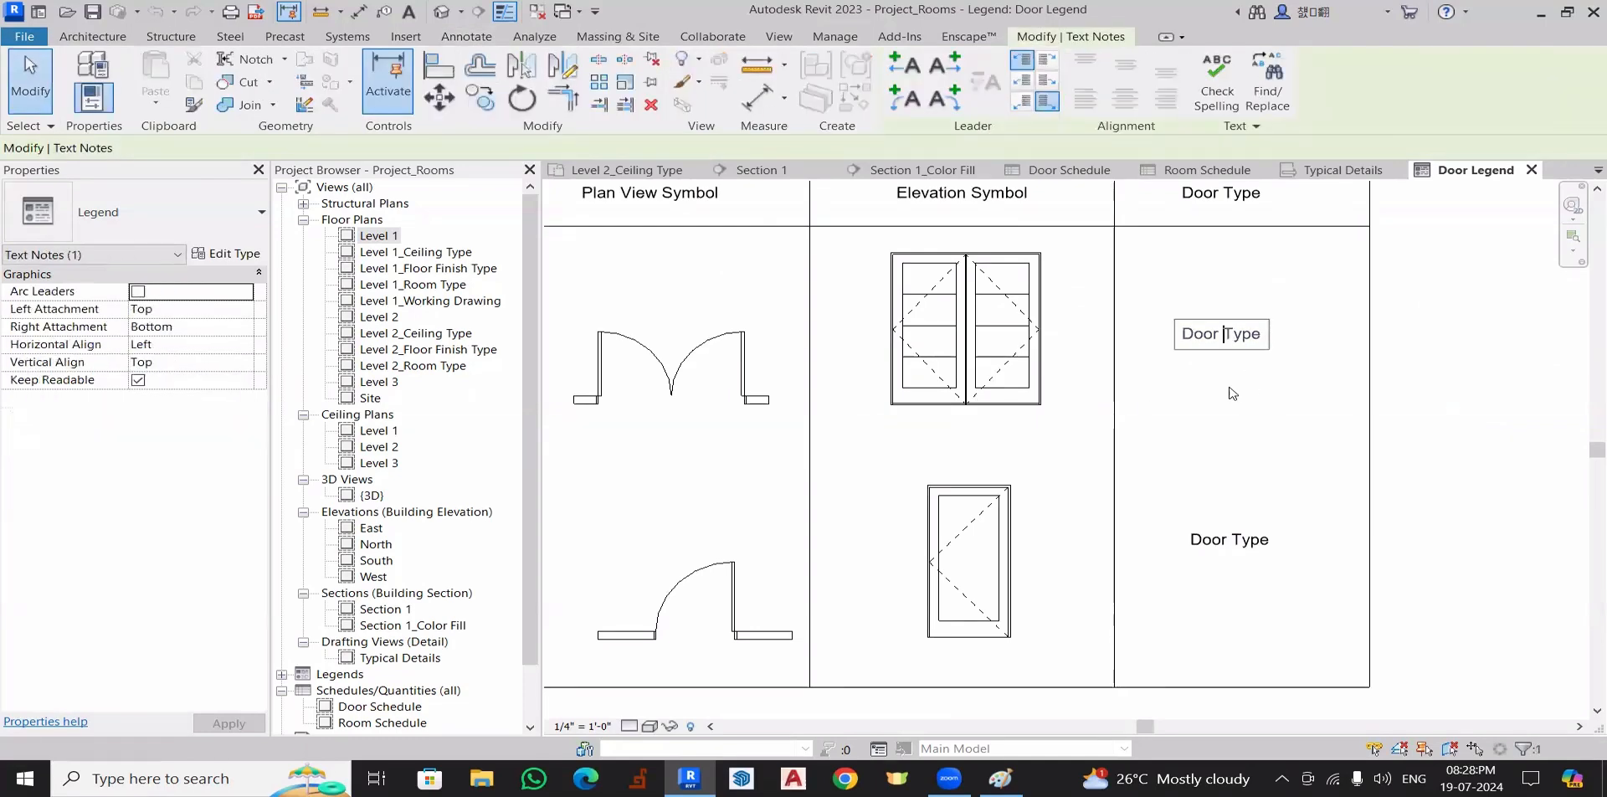
type("Dou")
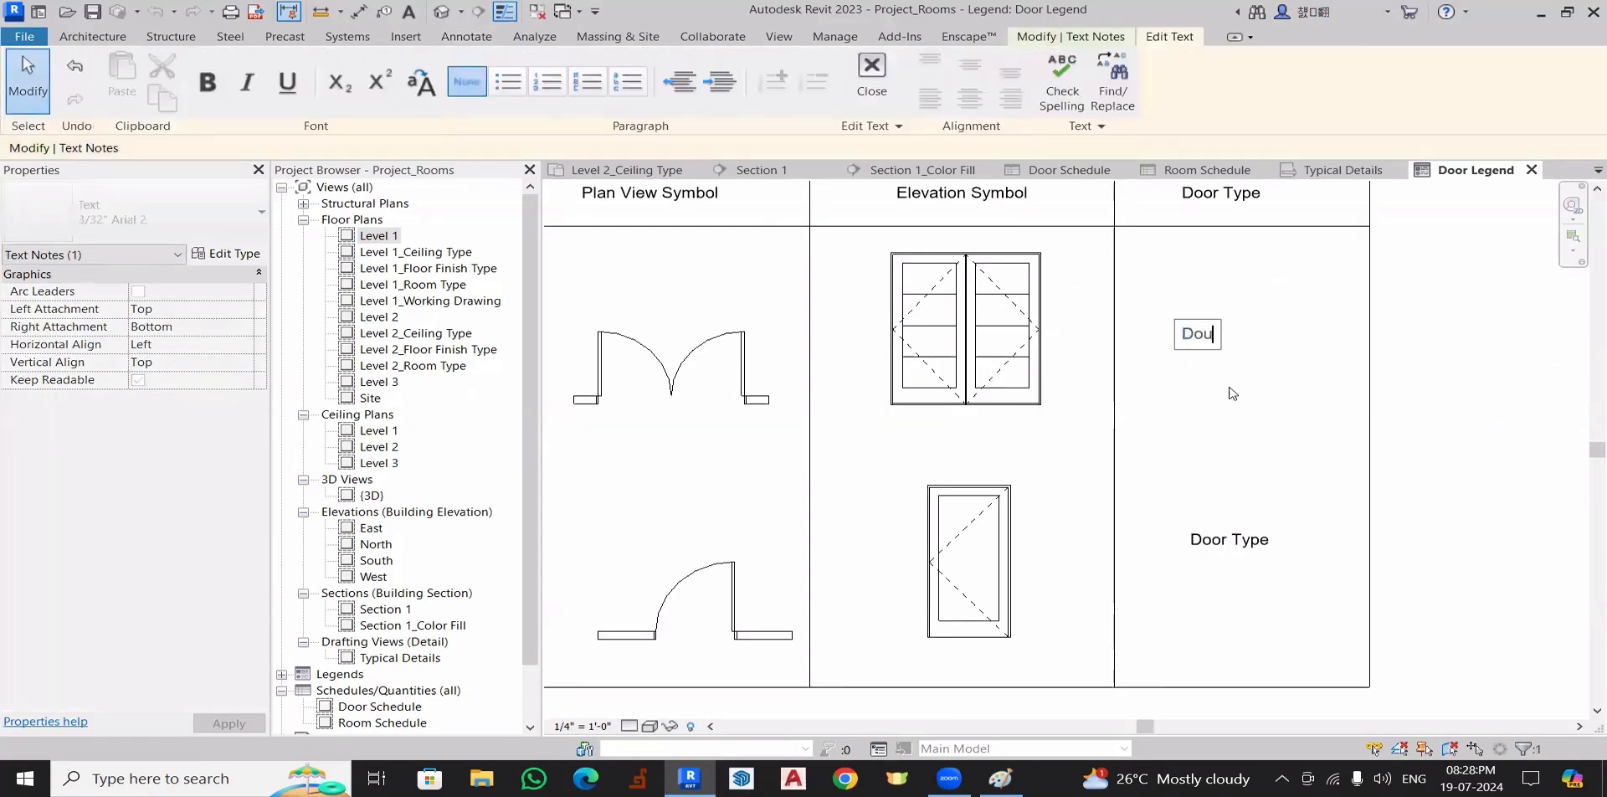
type("ble G")
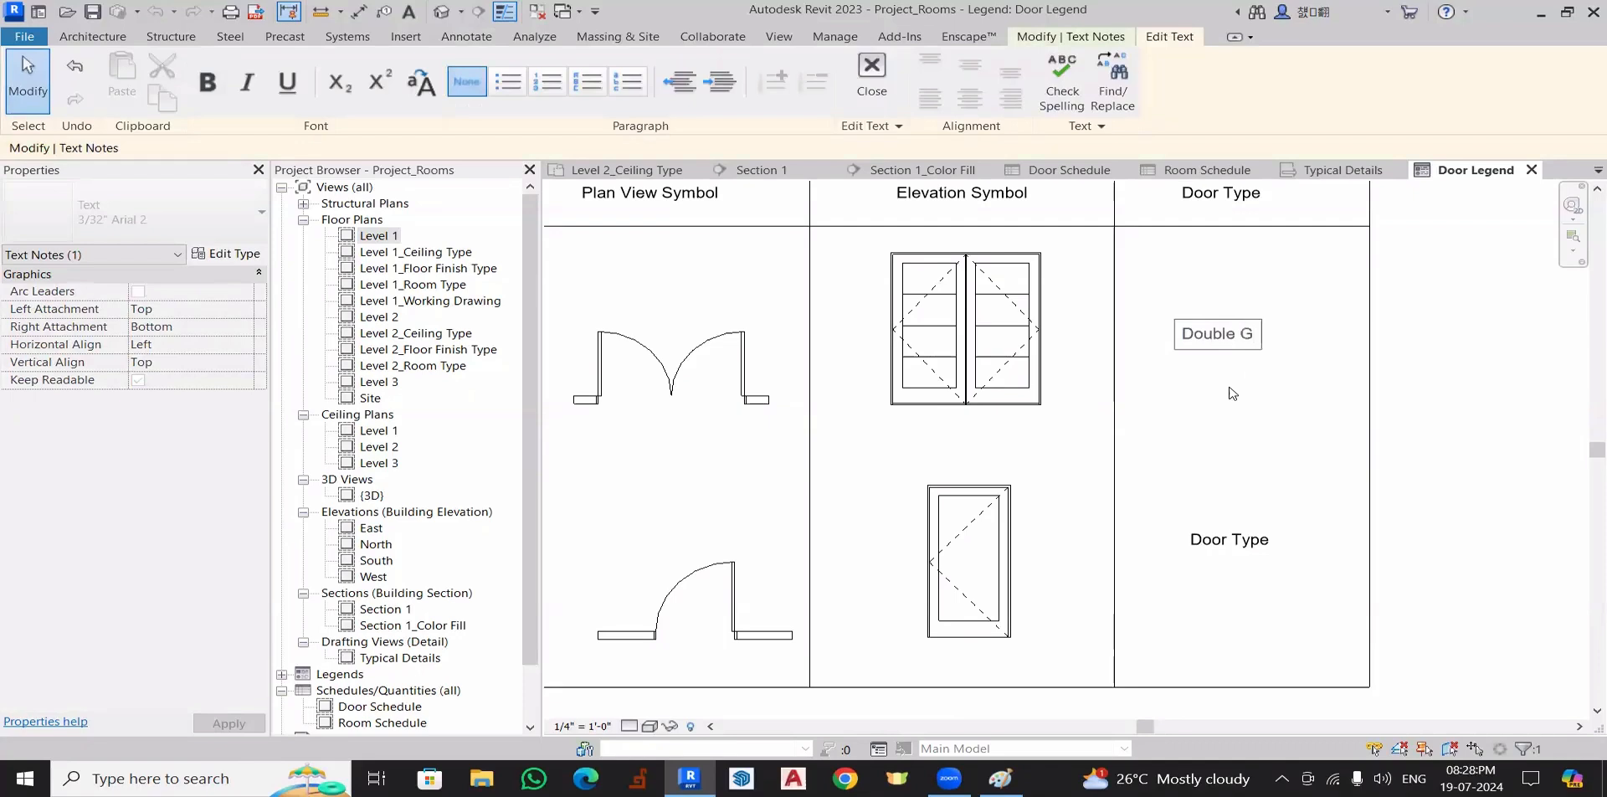
type("lass Door")
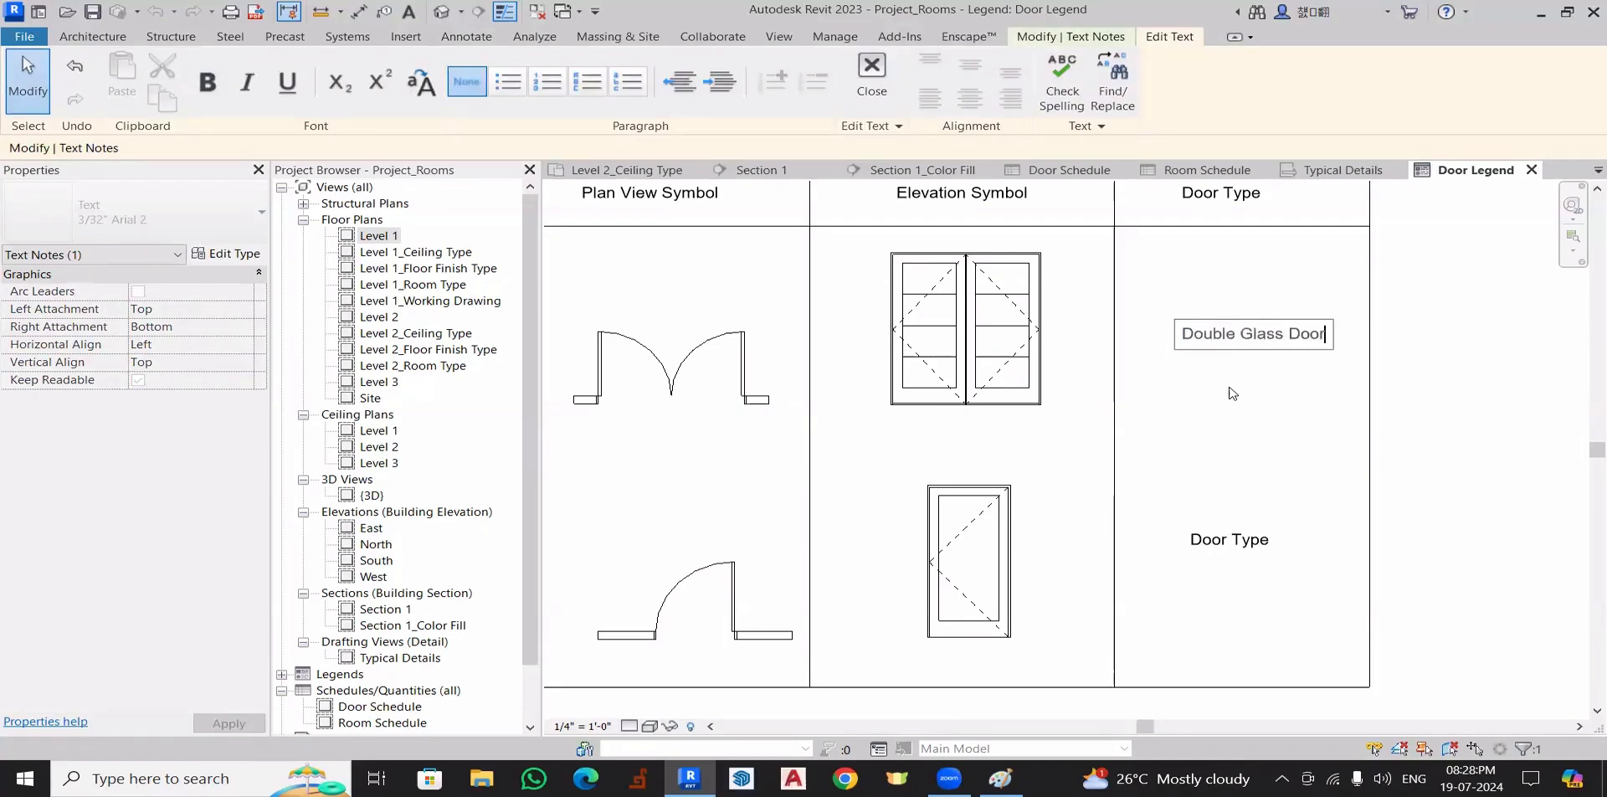
left_click(1272, 544)
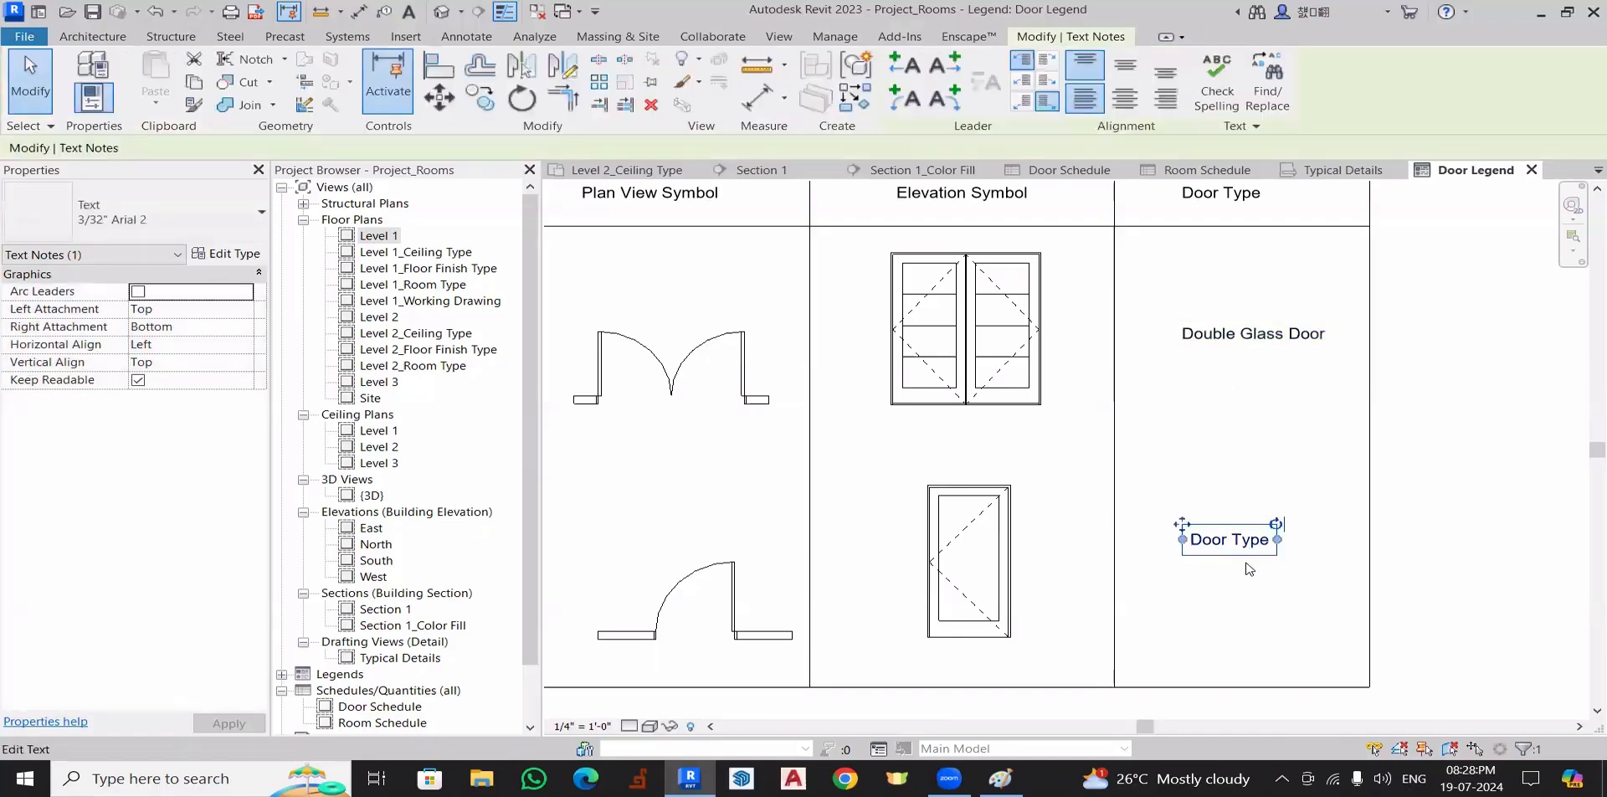
- Change the copied label beside the single door's elevation to "Single Glass Door"
double_click(1244, 548)
key("ctrl+a")
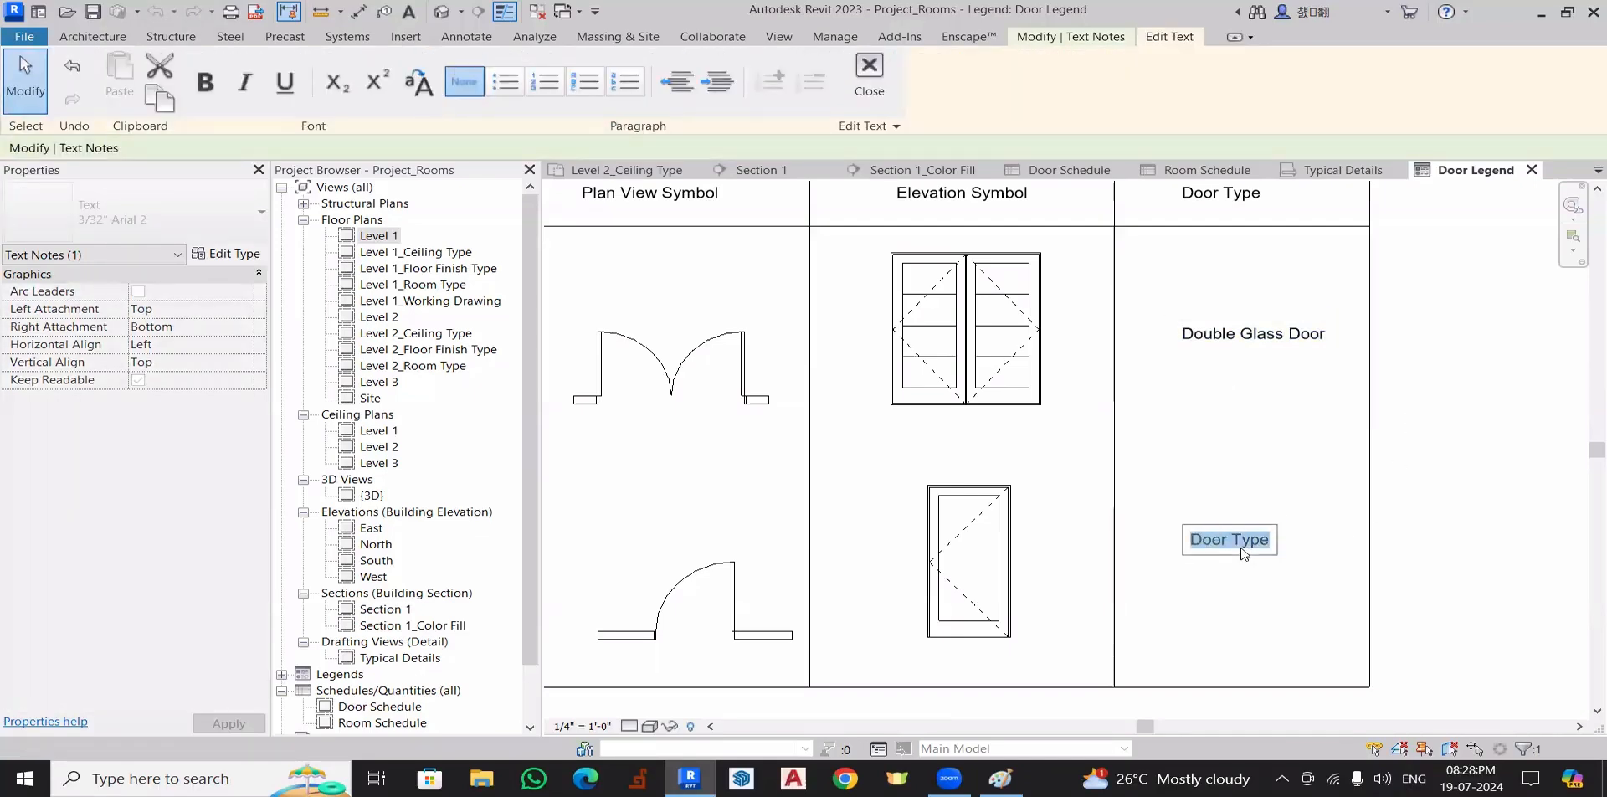
type("Sin")
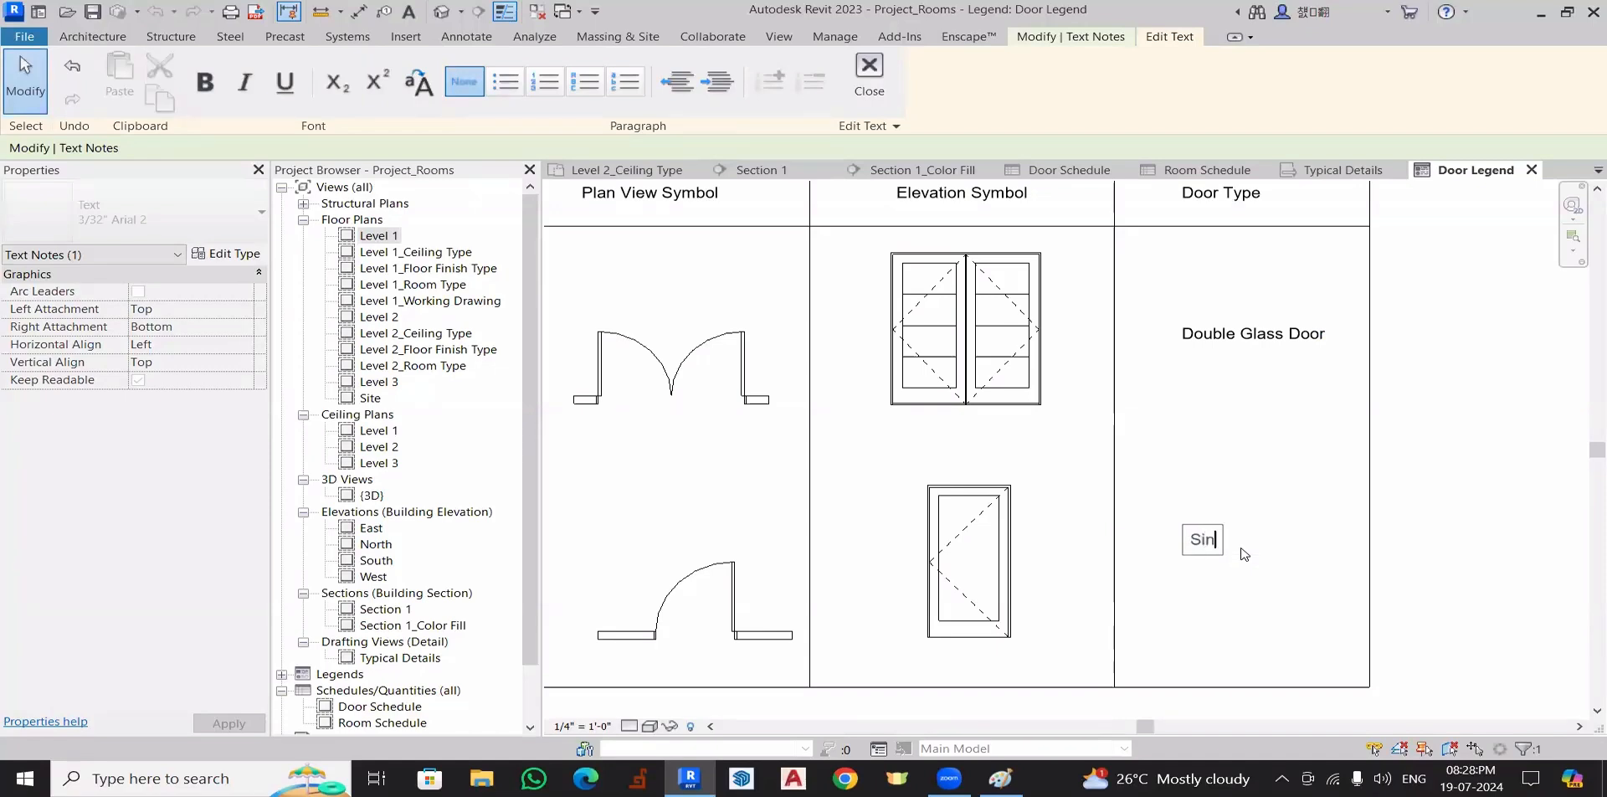
type("gle Glass Door")
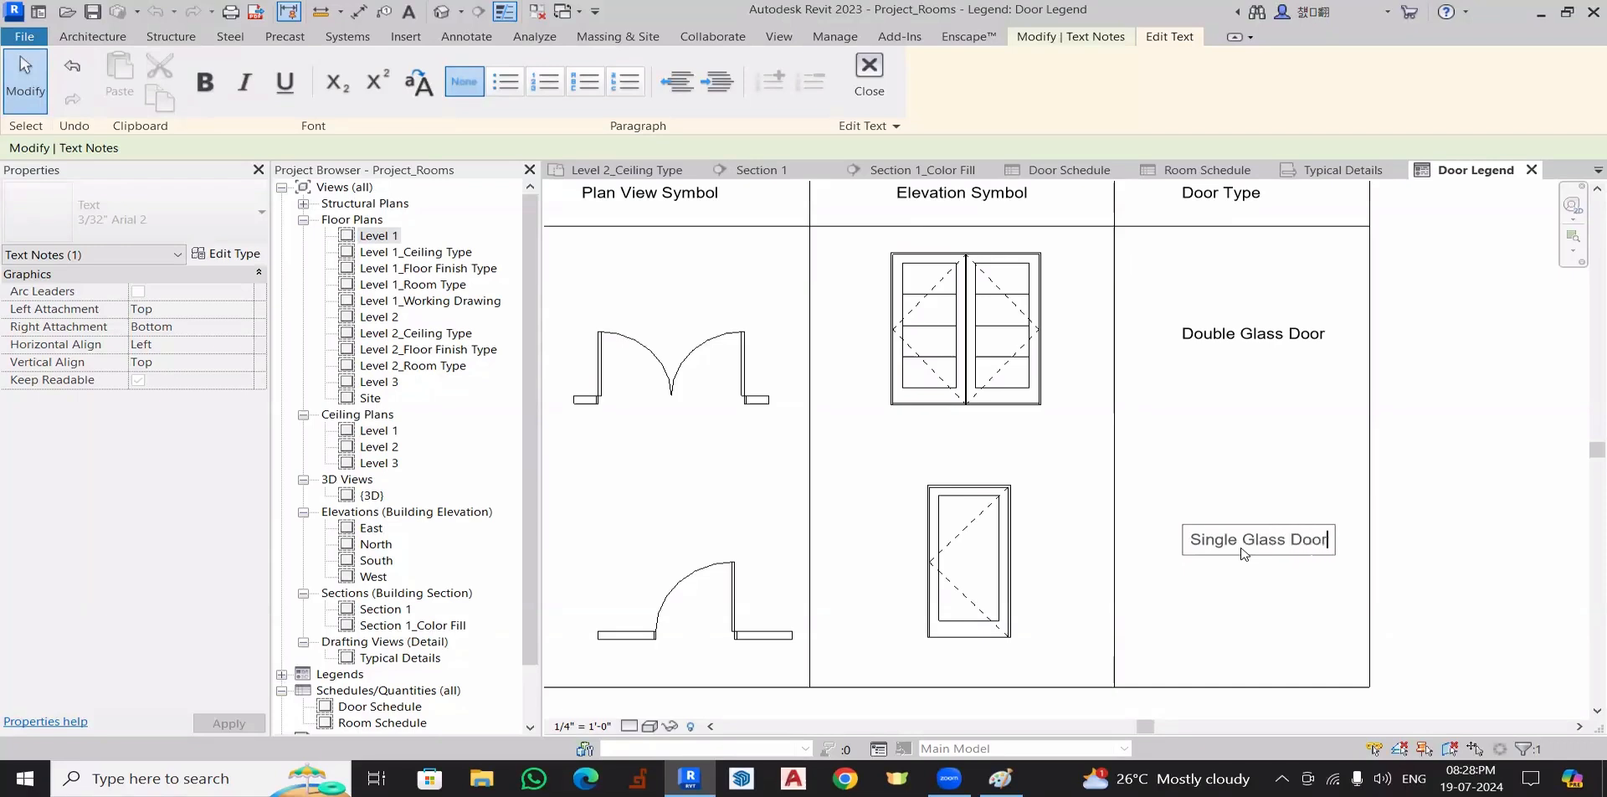
left_click(1455, 539)
left_click(1454, 536)
scroll(1393, 504, "down", 5)
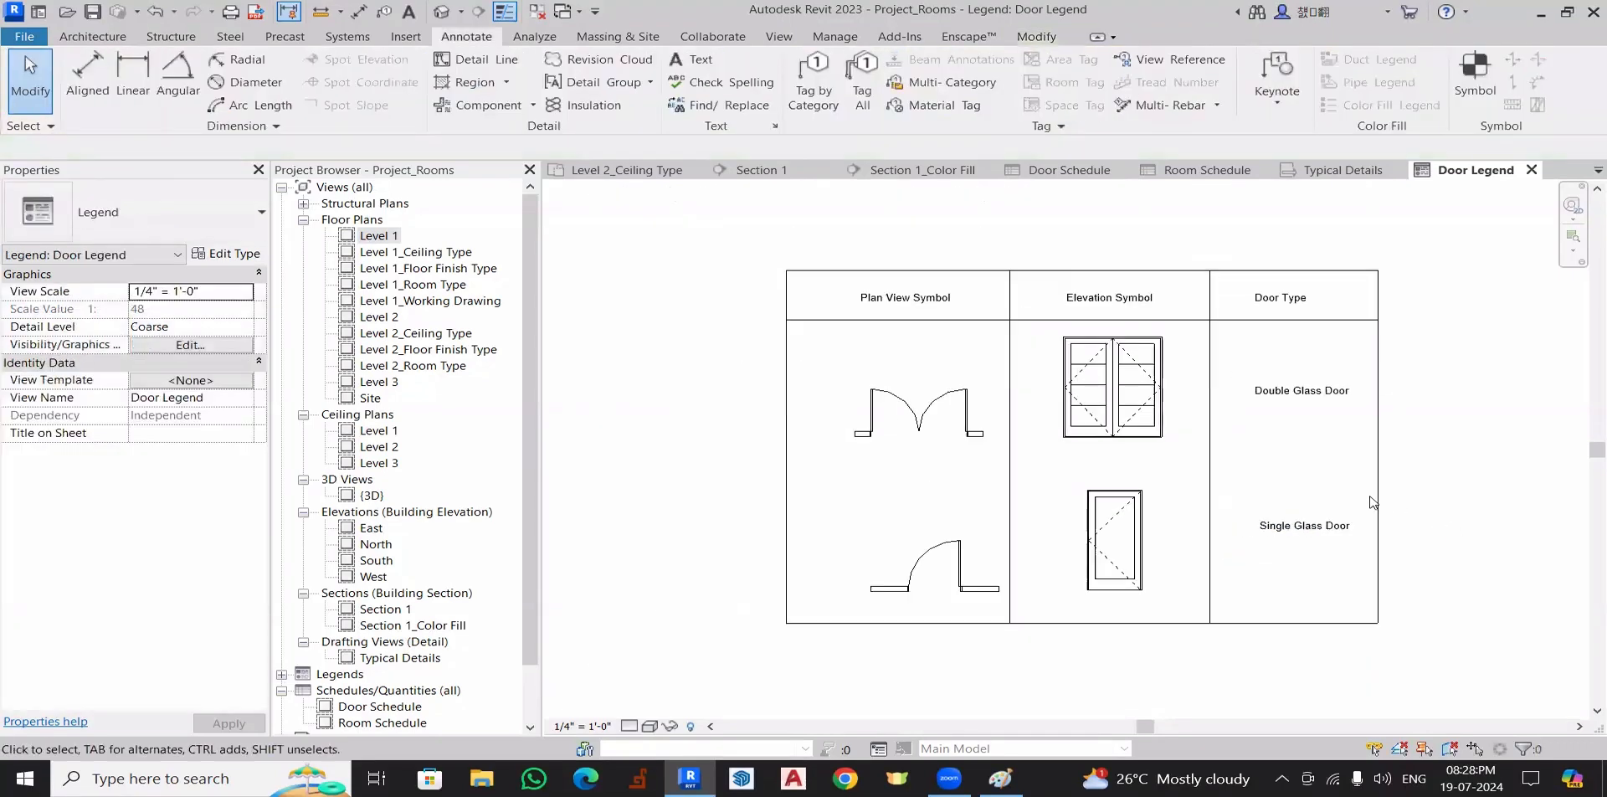
middle_click_drag(1292, 495, 1229, 466)
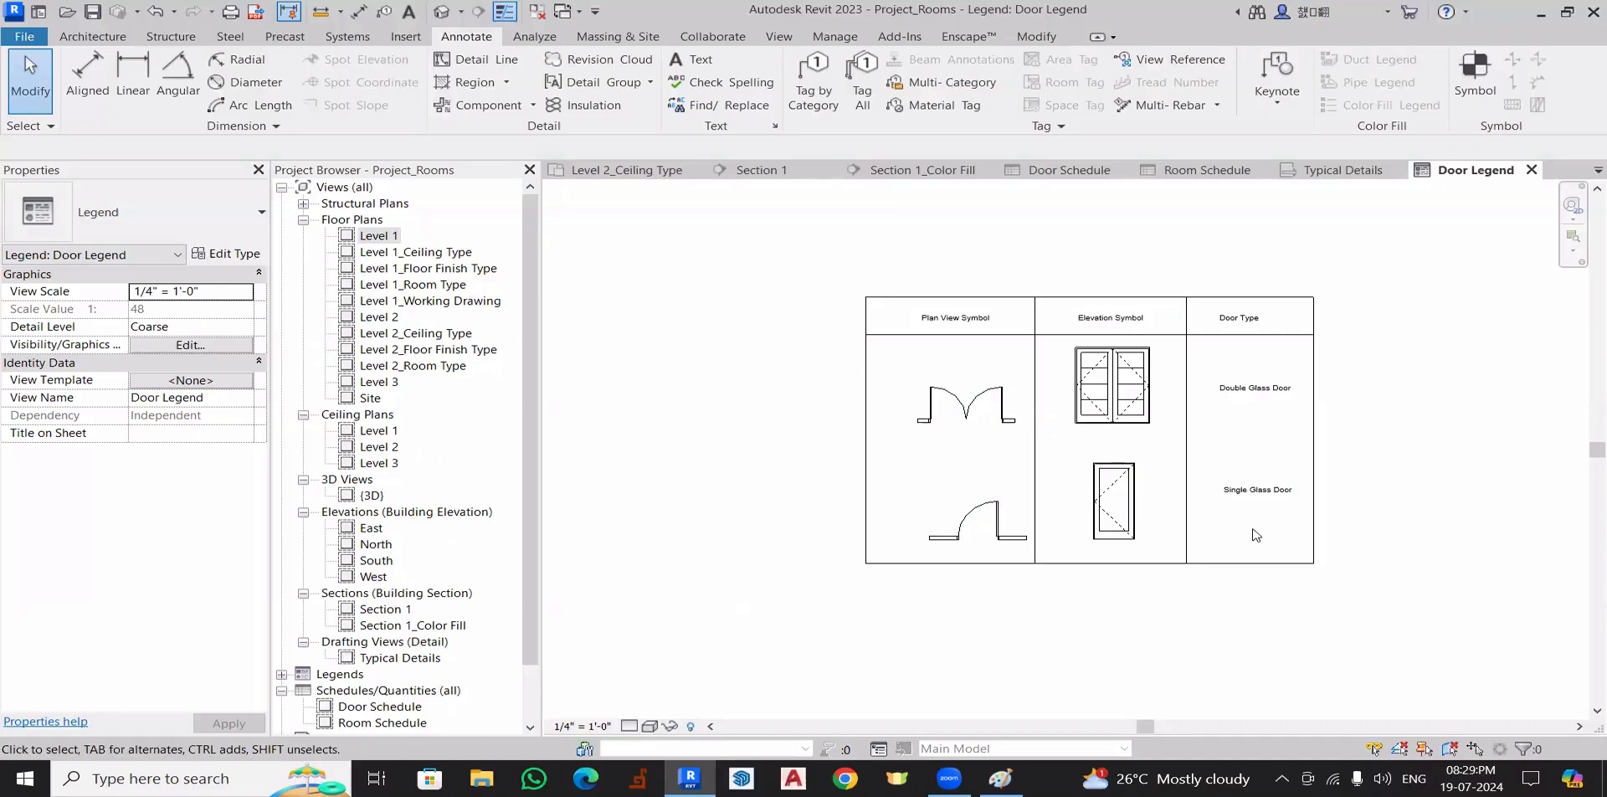
scroll(1254, 533, "down", 10)
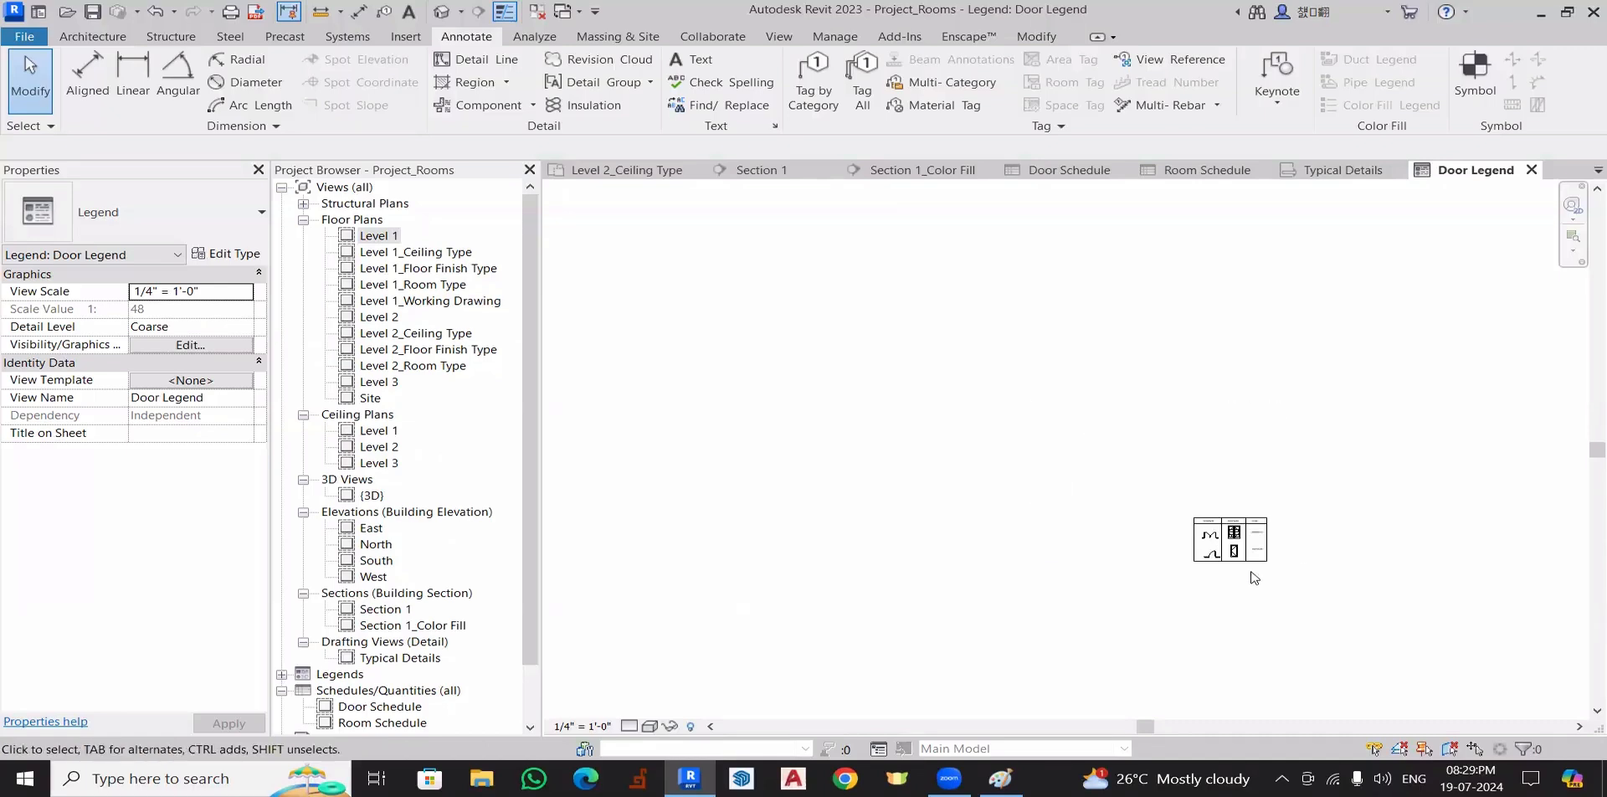
scroll(1247, 578, "up", 10)
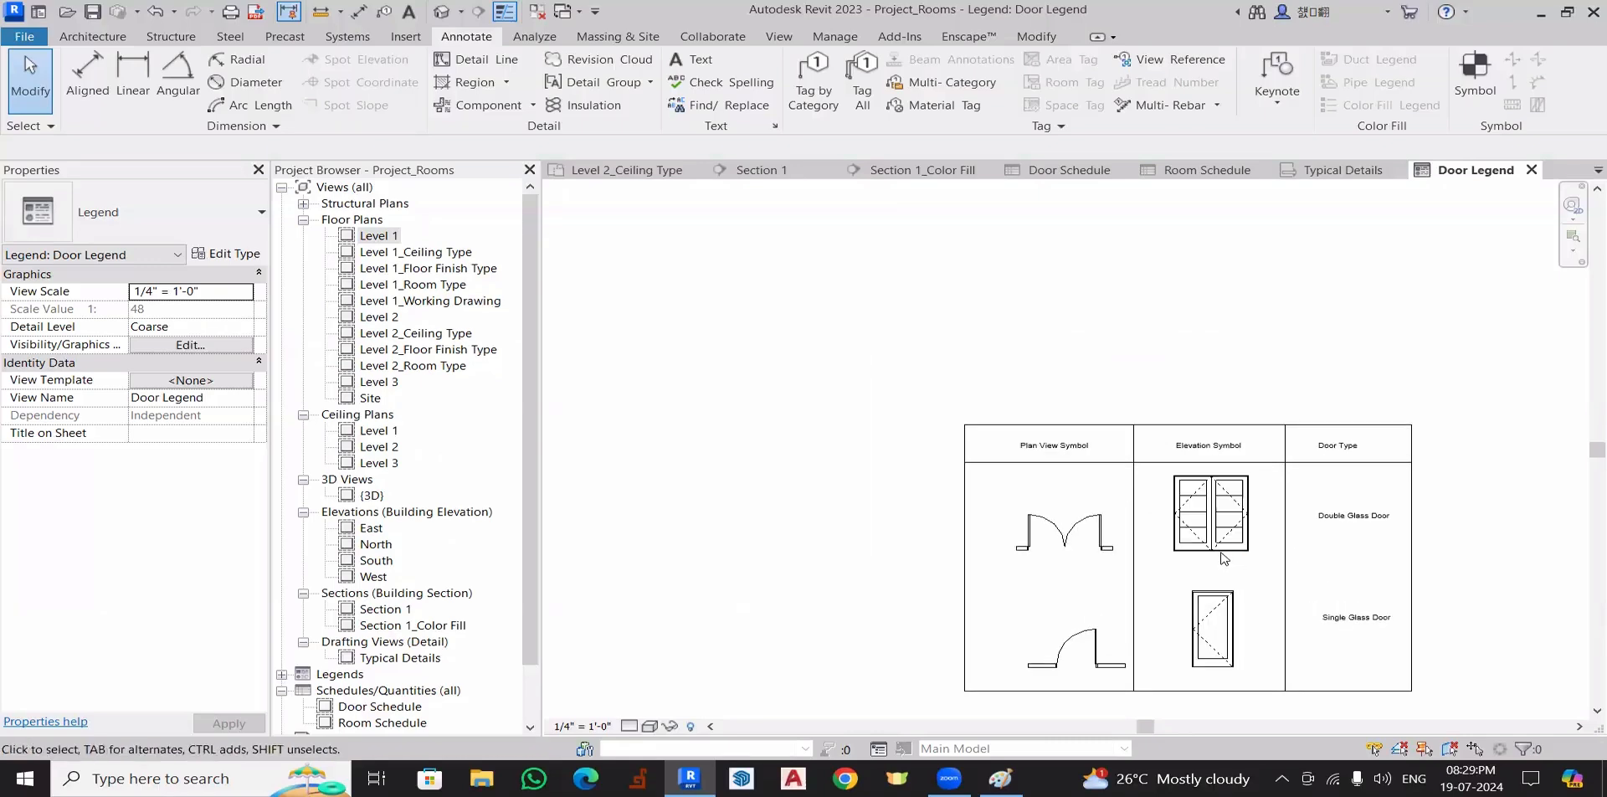
middle_click_drag(1059, 421, 1049, 411)
scroll(962, 442, "down", 2)
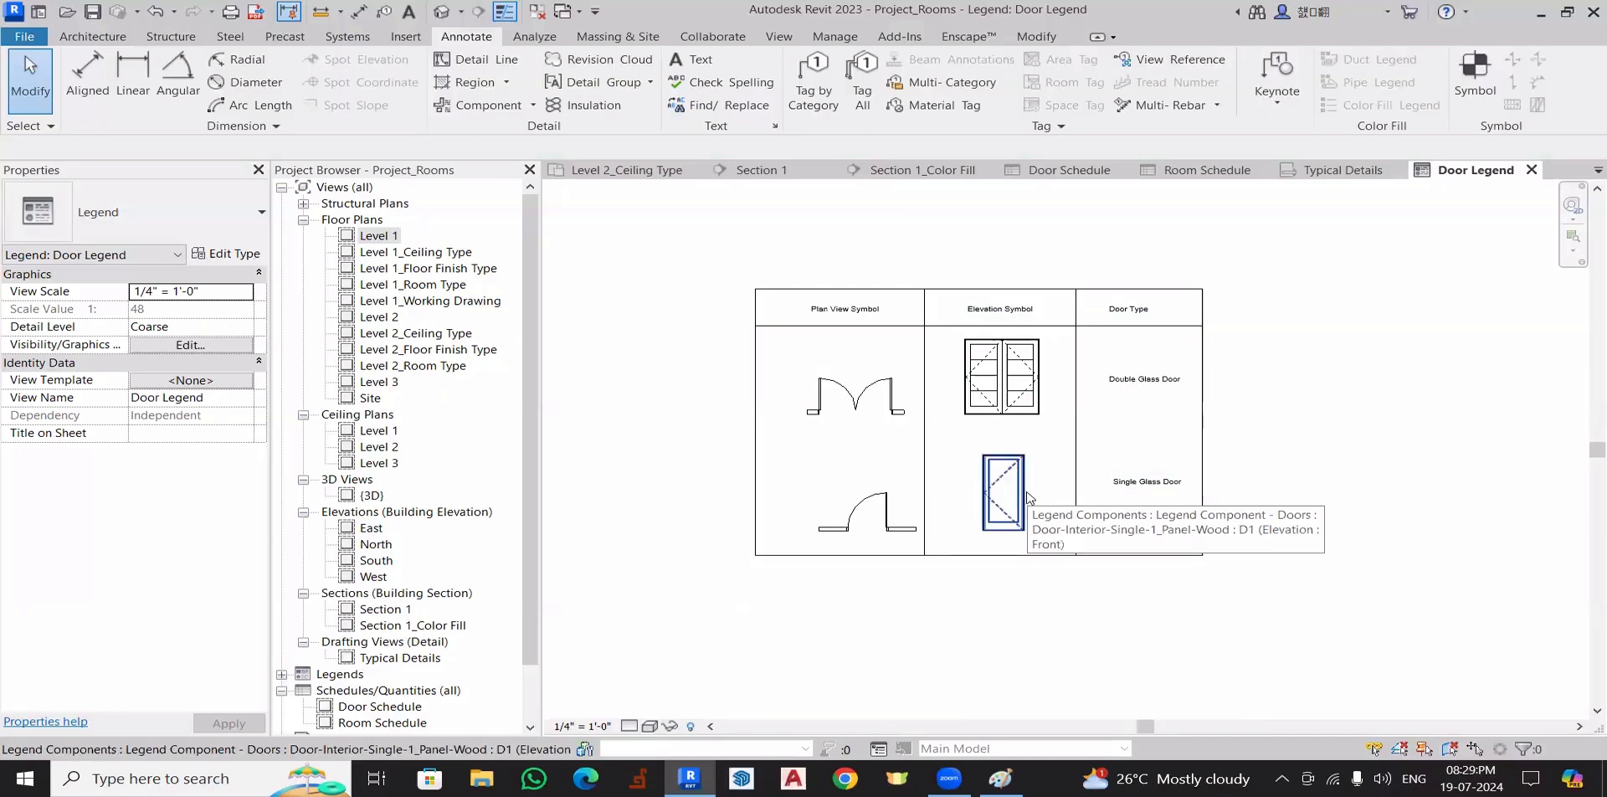
- Expand the project's Legends category to list its legend views
scroll(358, 620, "down", 2)
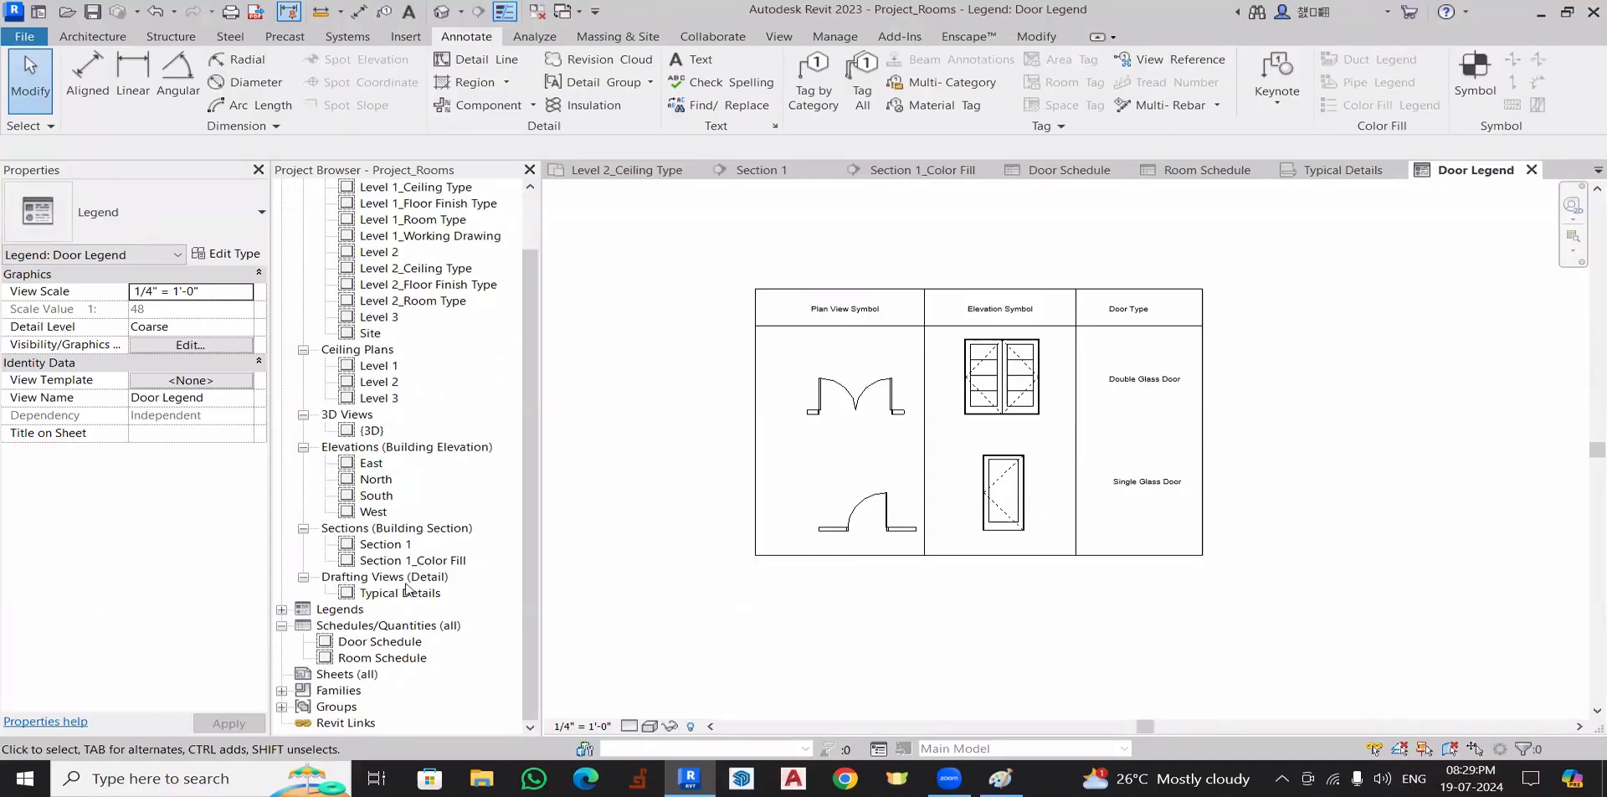
left_click(281, 612)
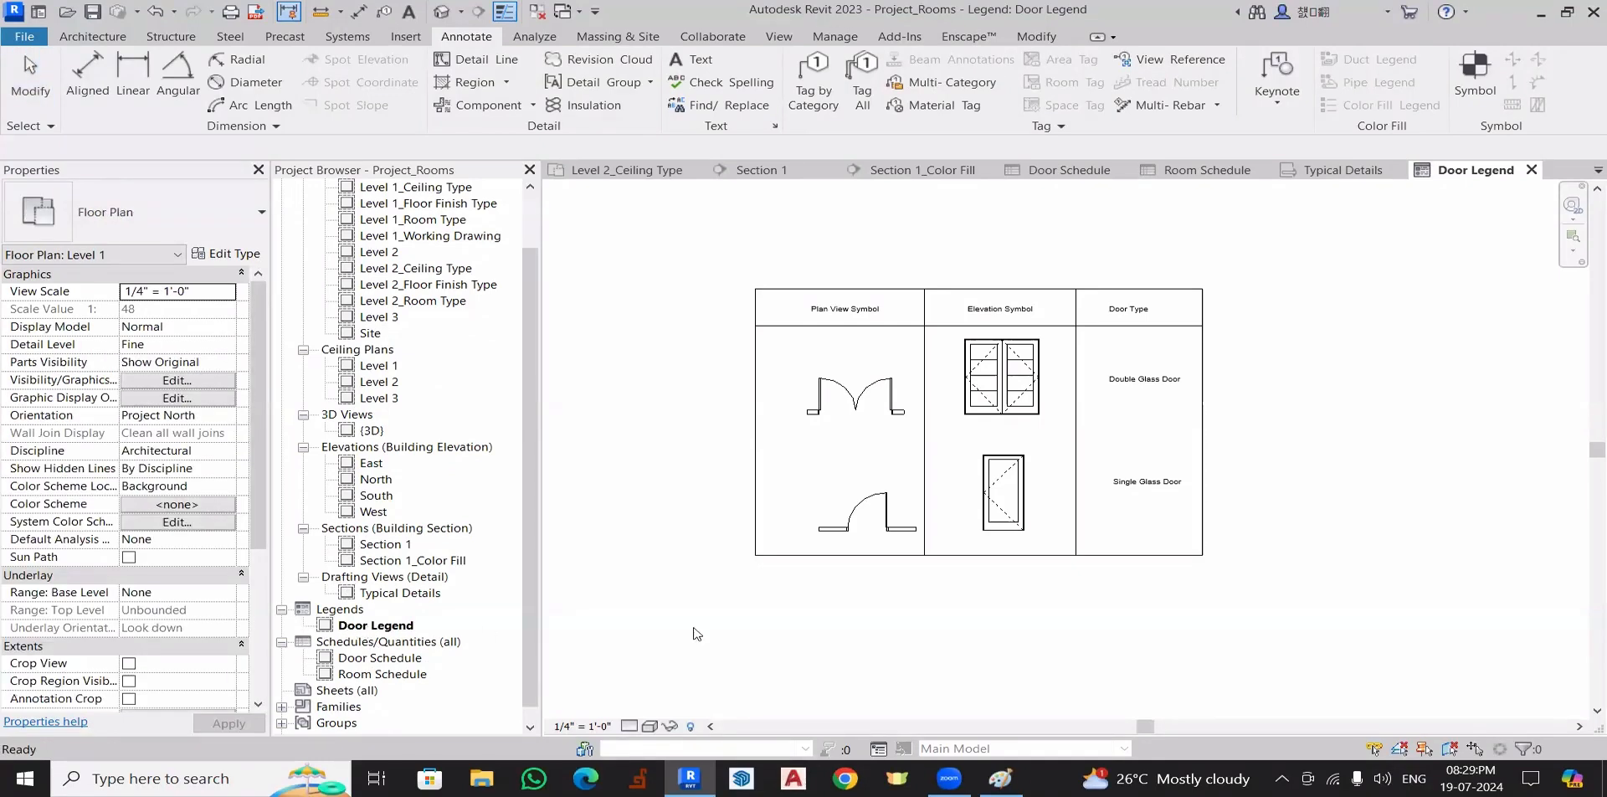
left_click(936, 616)
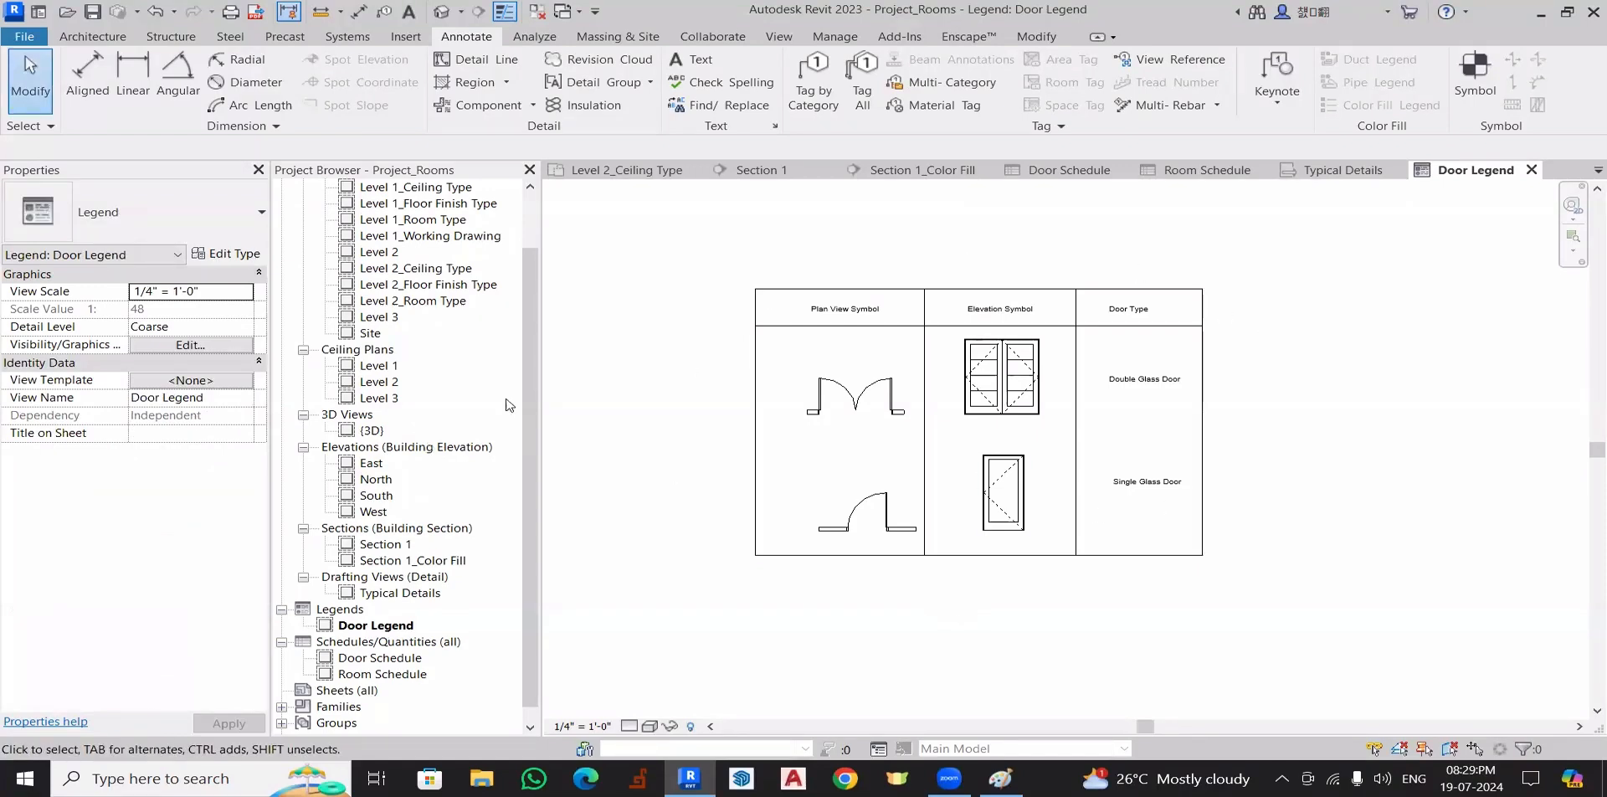
scroll(383, 381, "up", 2)
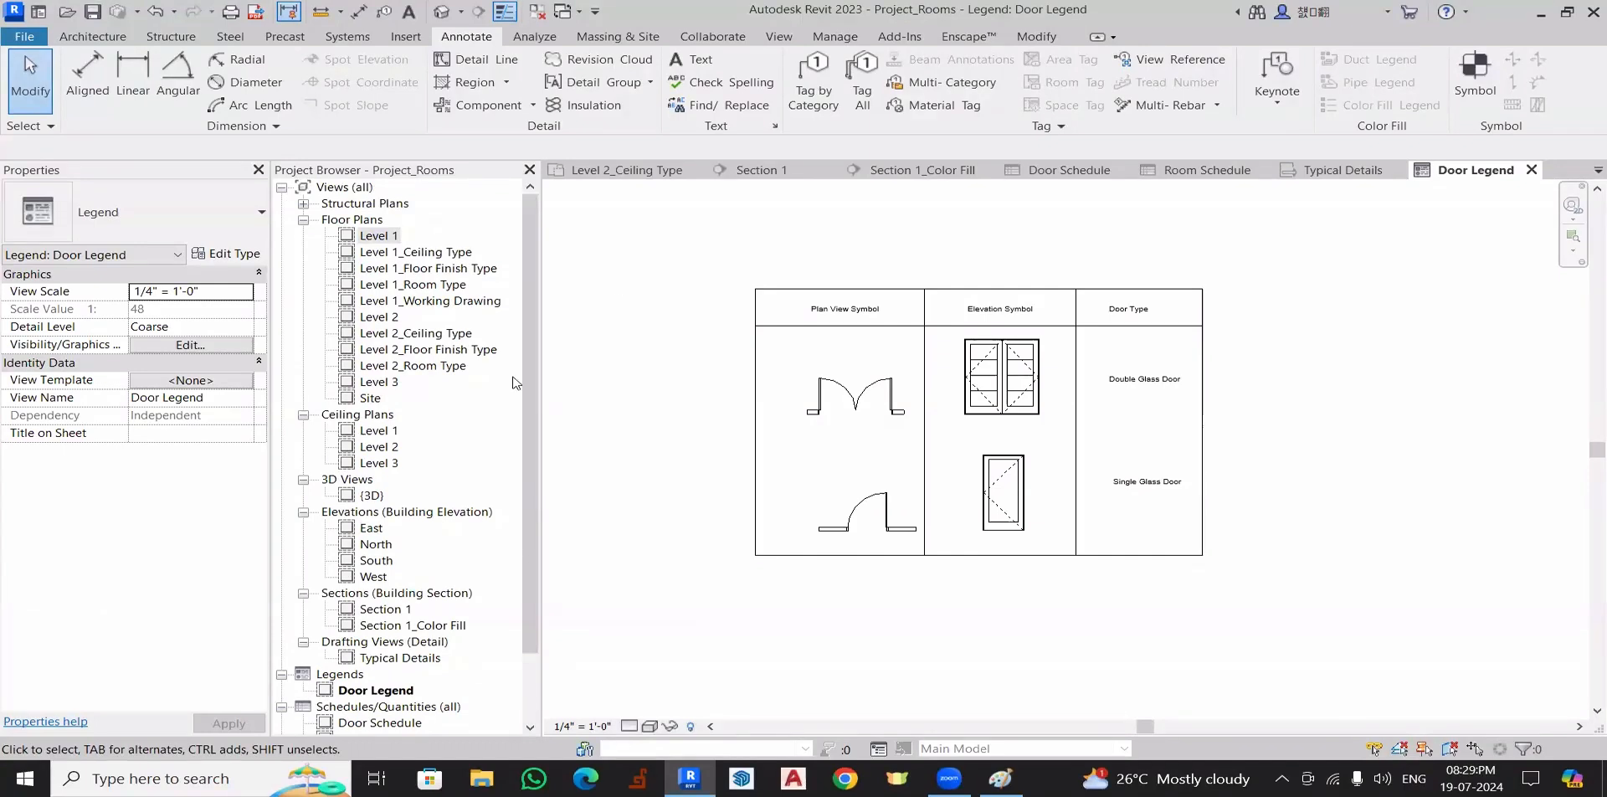
scroll(385, 481, "down", 2)
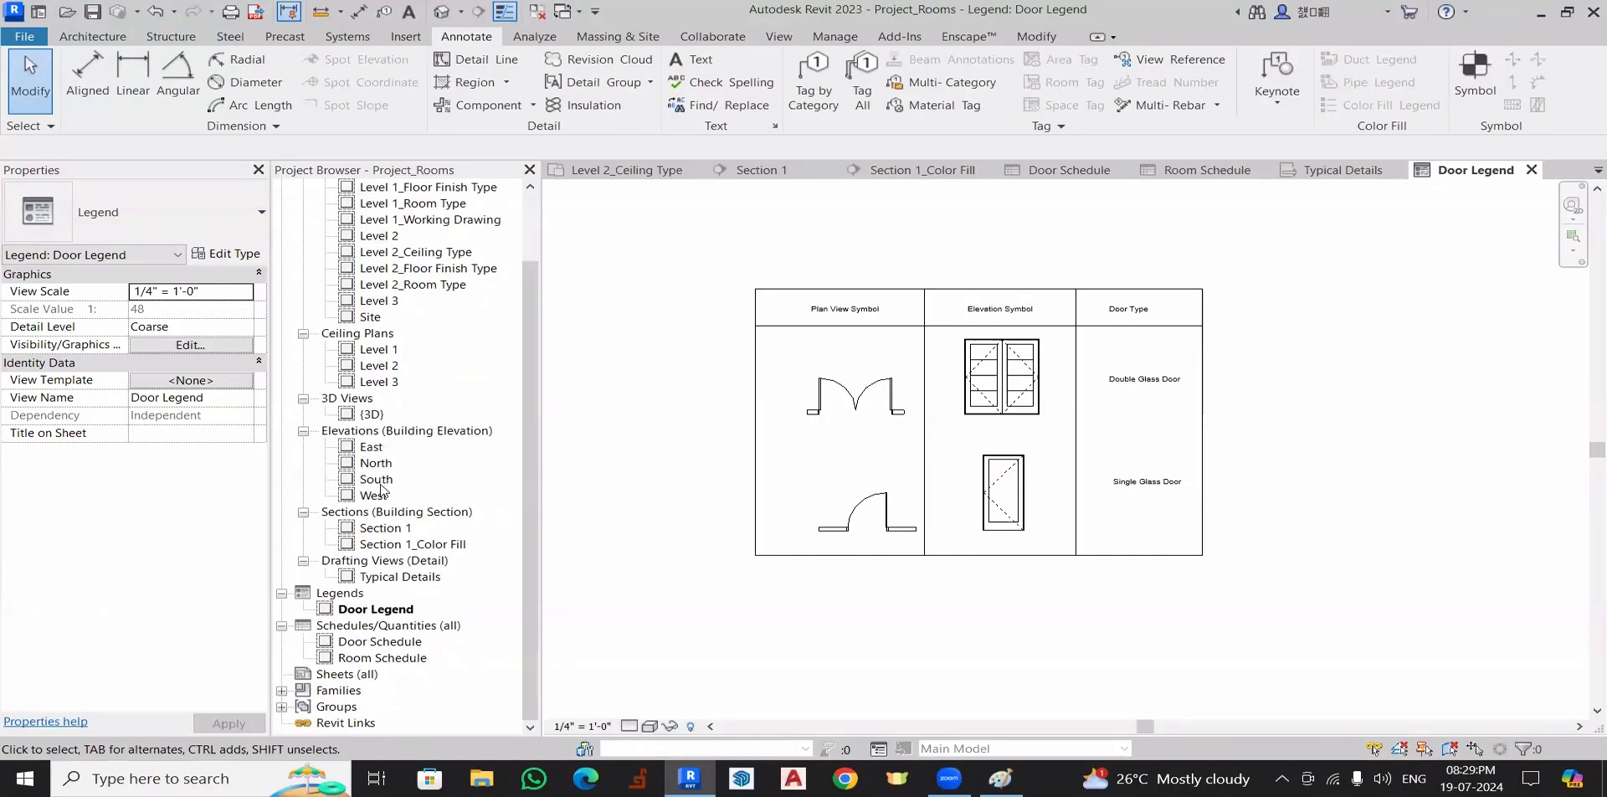
- Check which titleblocks are offered for a new sheet, without creating the sheet
right_click(349, 681)
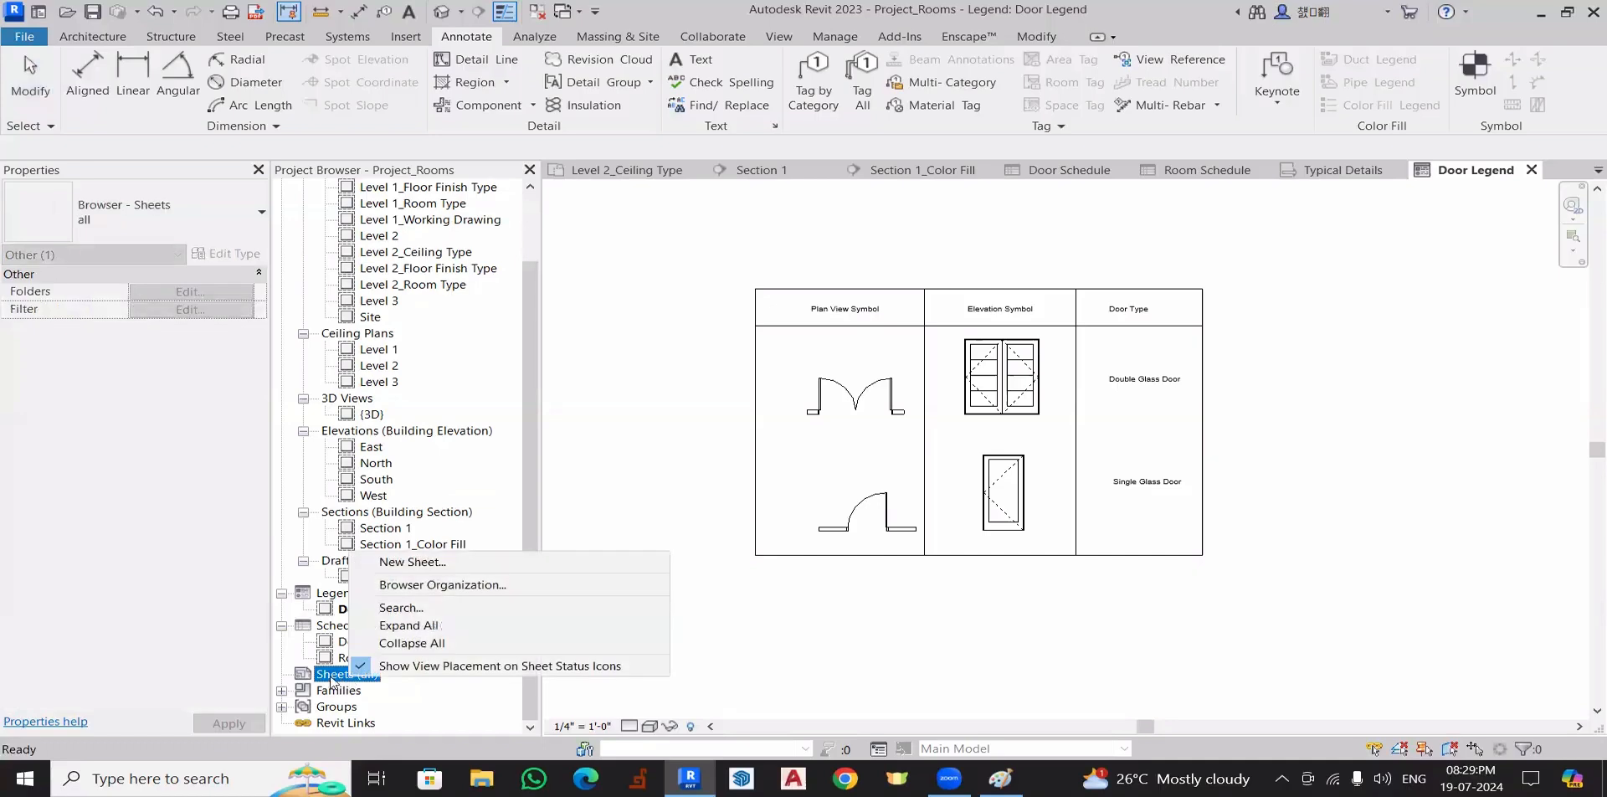
left_click(960, 661)
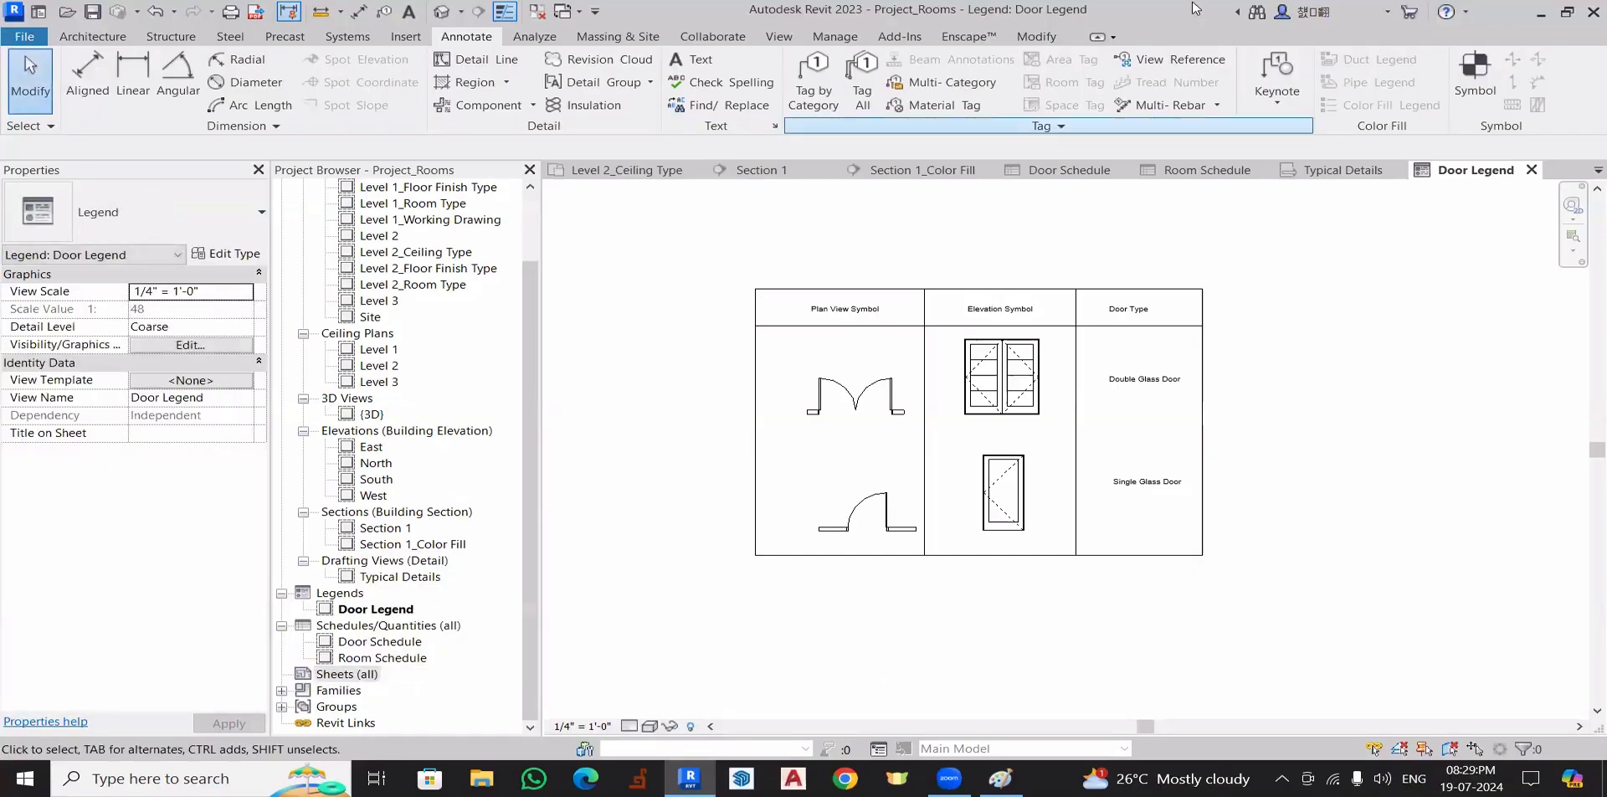
left_click(770, 38)
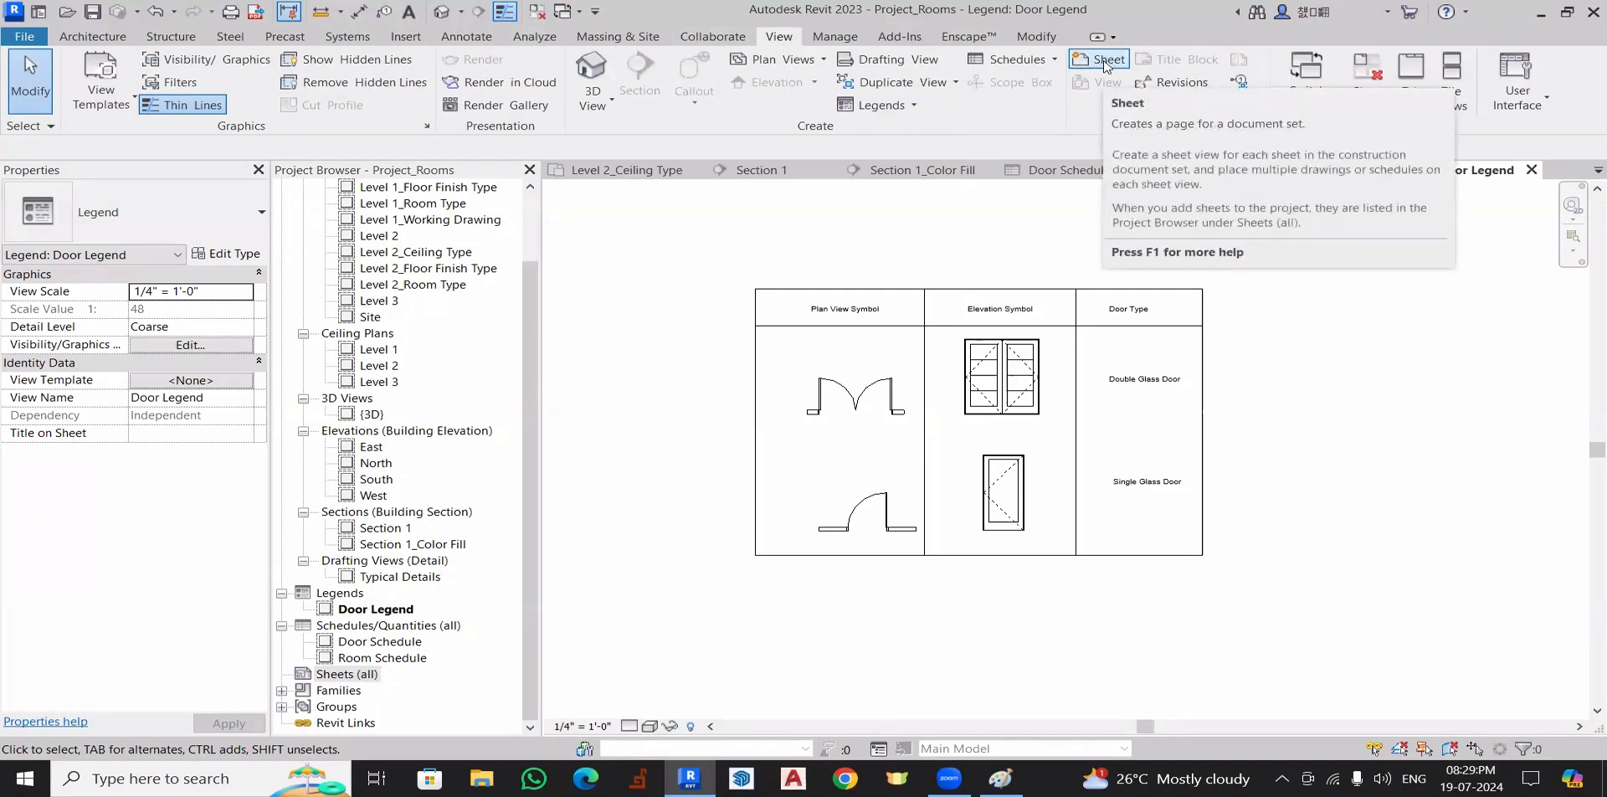
right_click(367, 674)
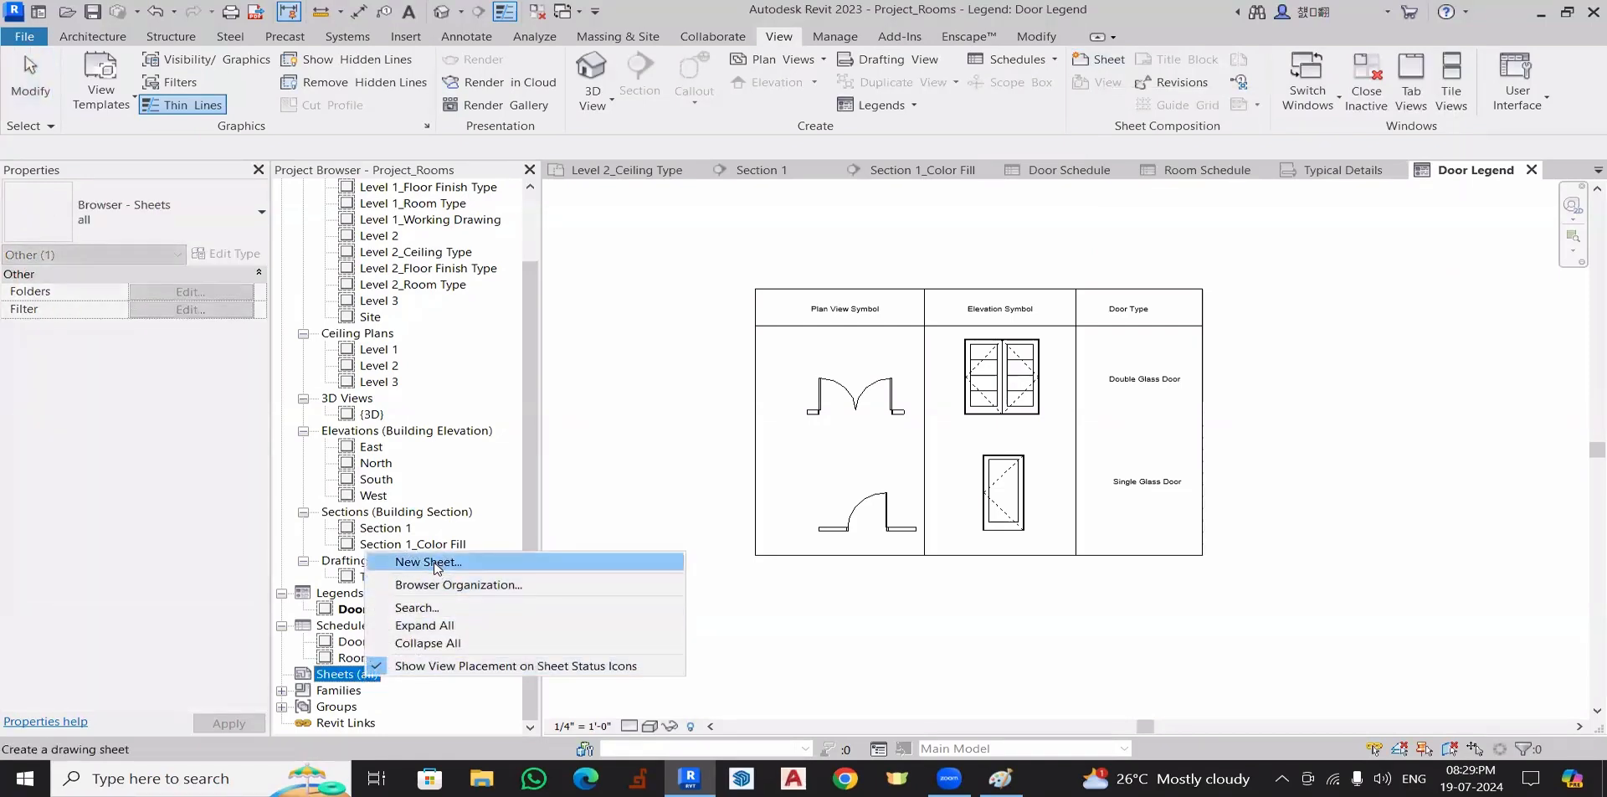
left_click(429, 562)
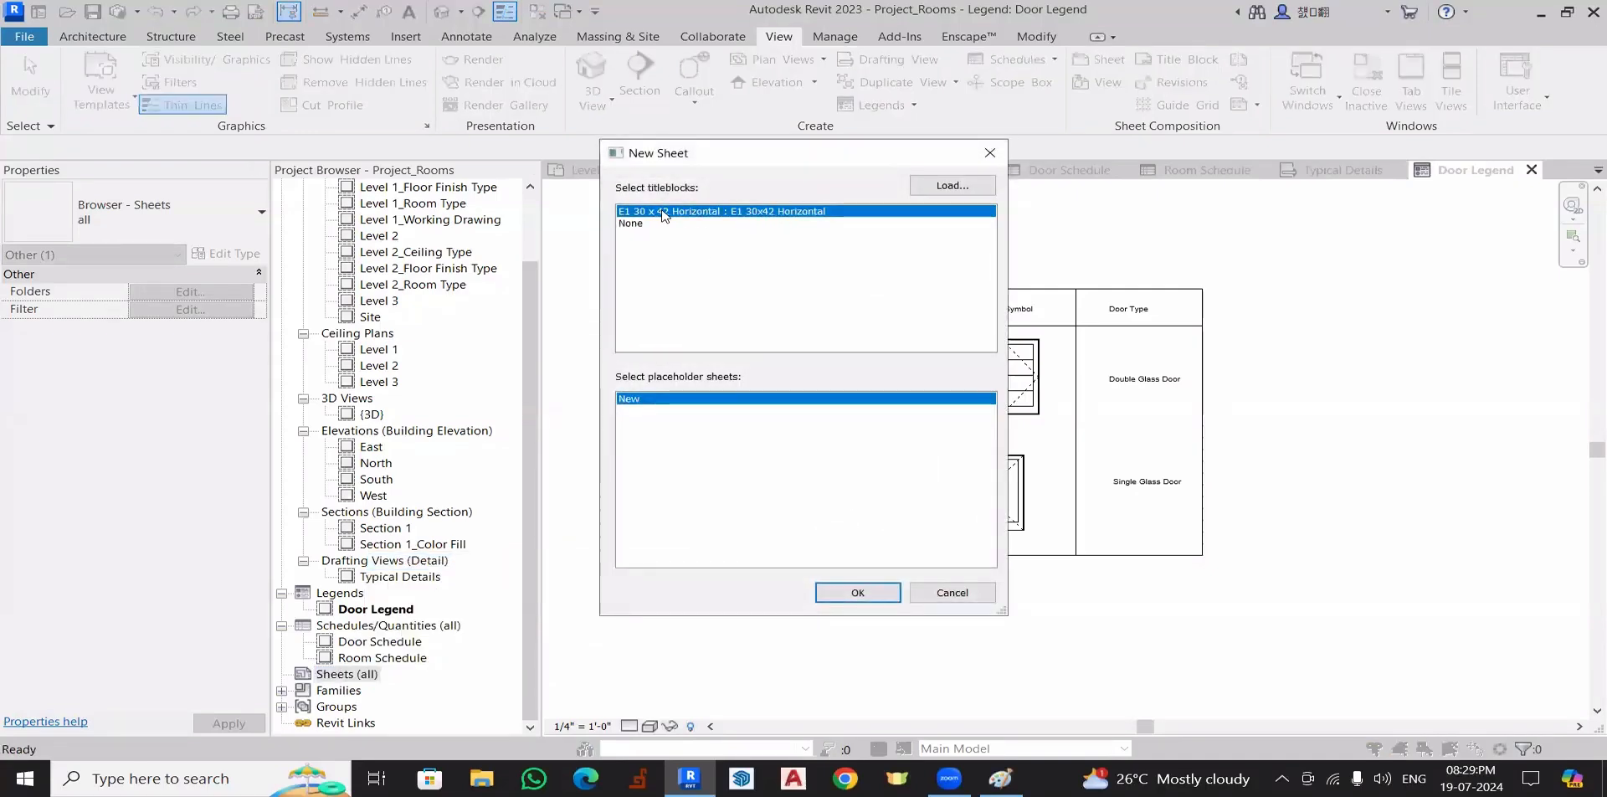
left_click(975, 598)
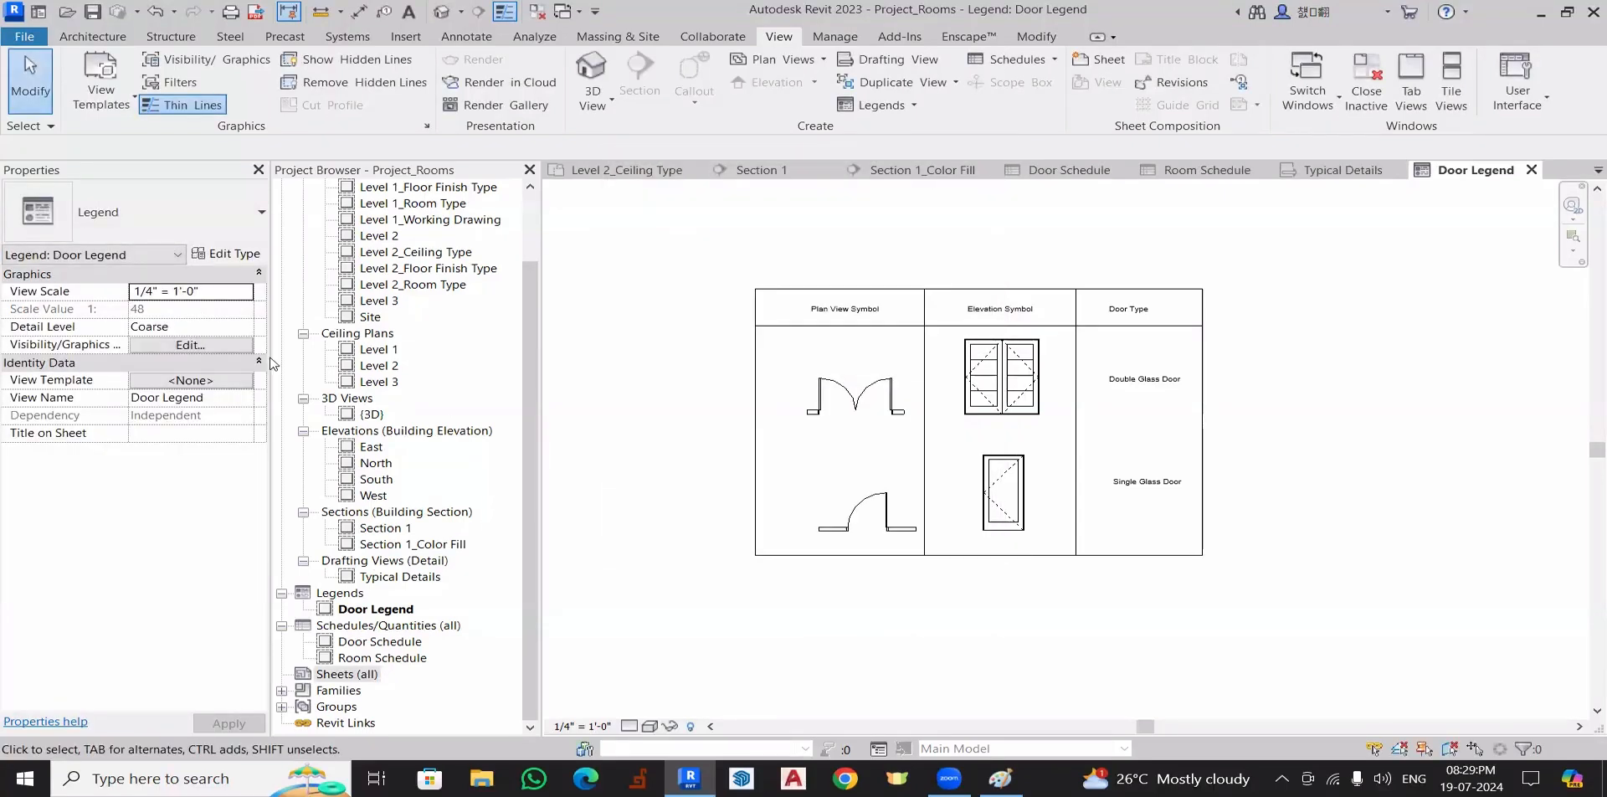
- Start loading a family and open the Titleblocks folder of the English-Imperial library
left_click(405, 37)
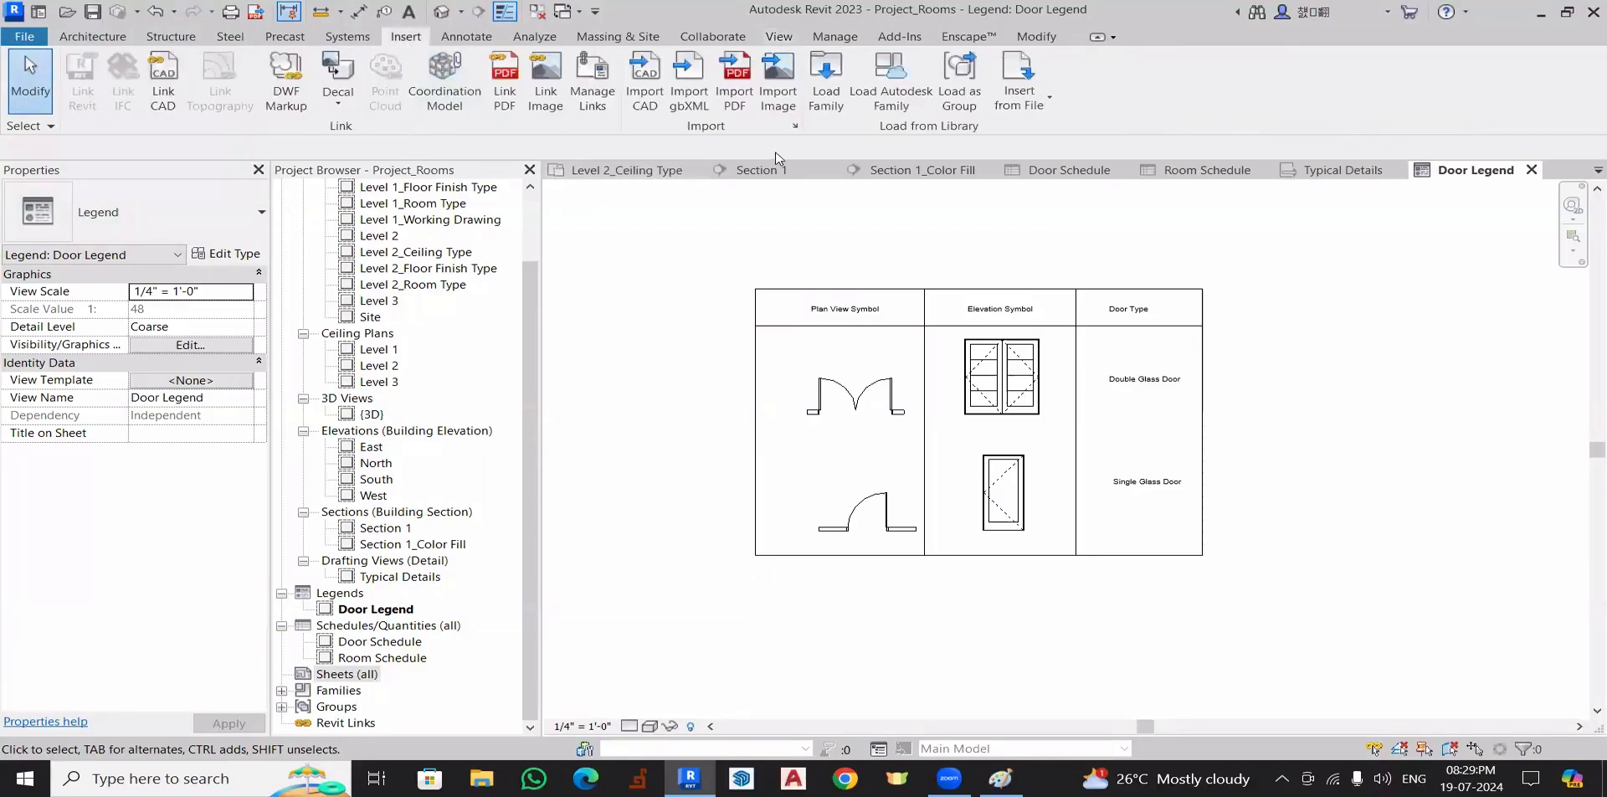
left_click(826, 80)
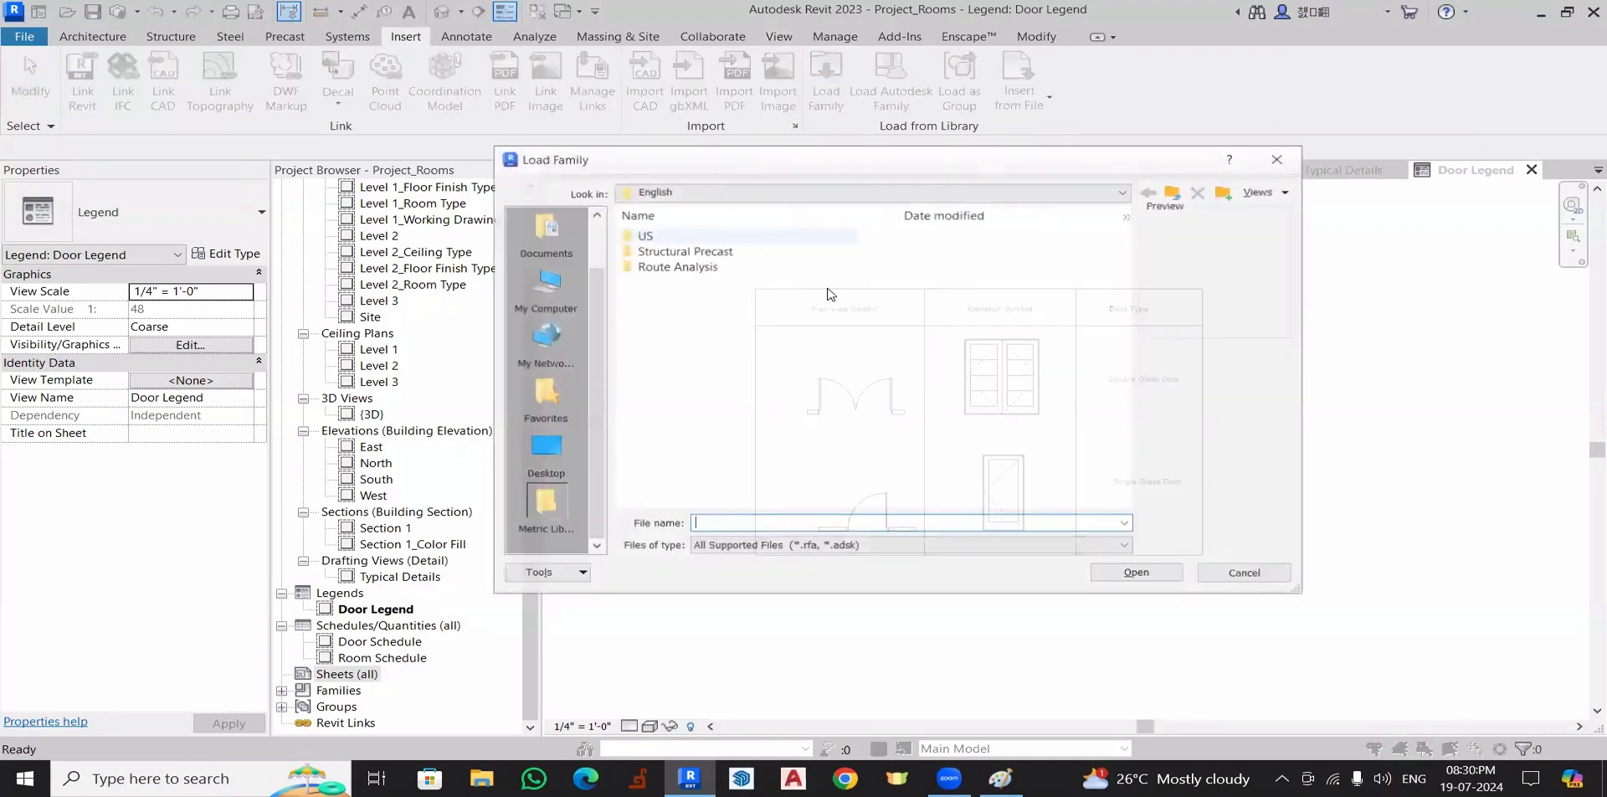
left_click(1174, 190)
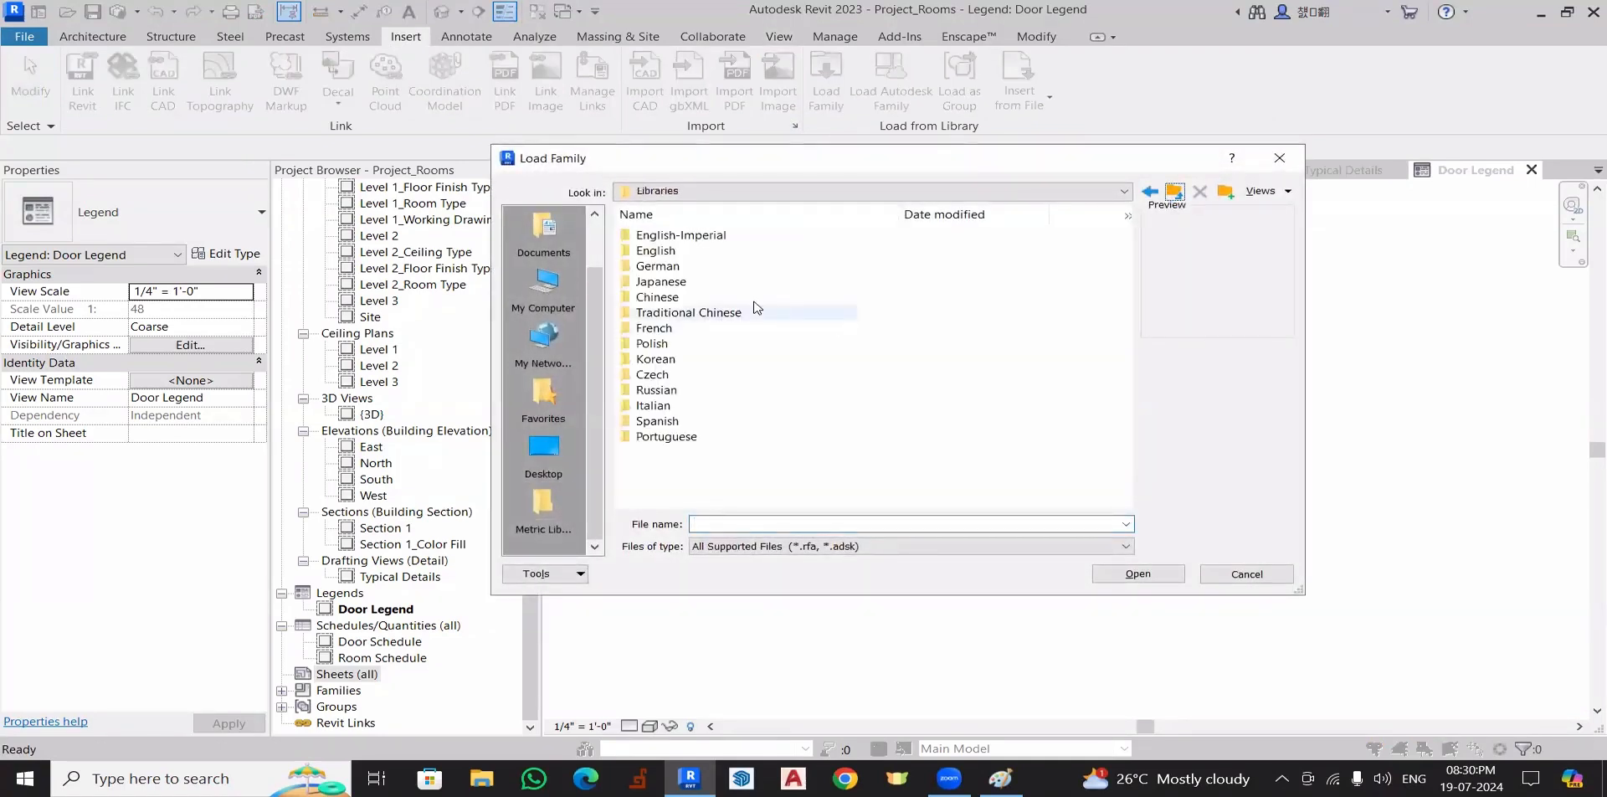
double_click(681, 235)
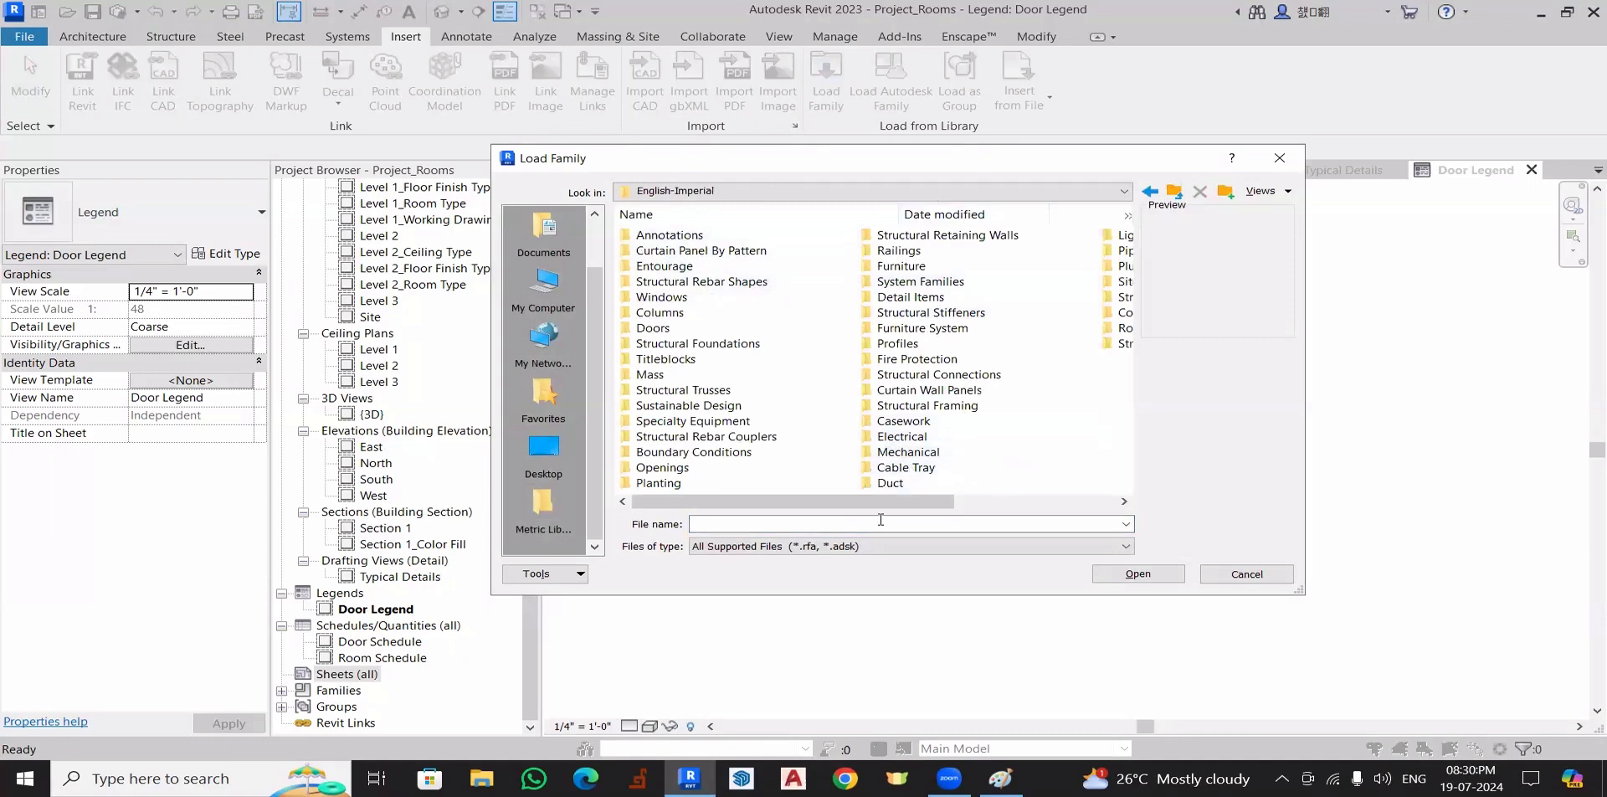
left_click_drag(839, 503, 1001, 504)
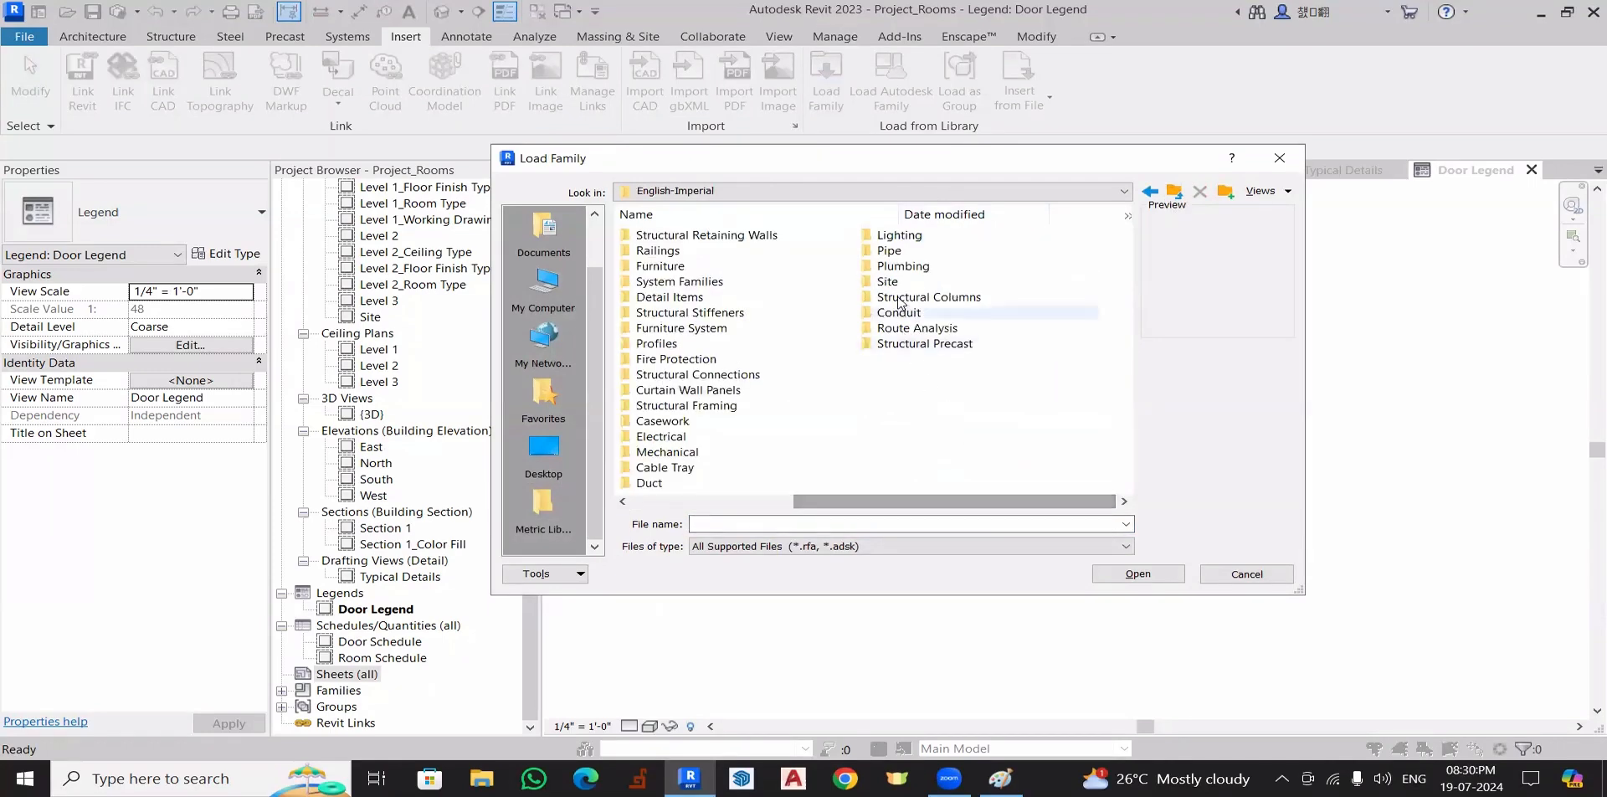
left_click_drag(873, 501, 712, 501)
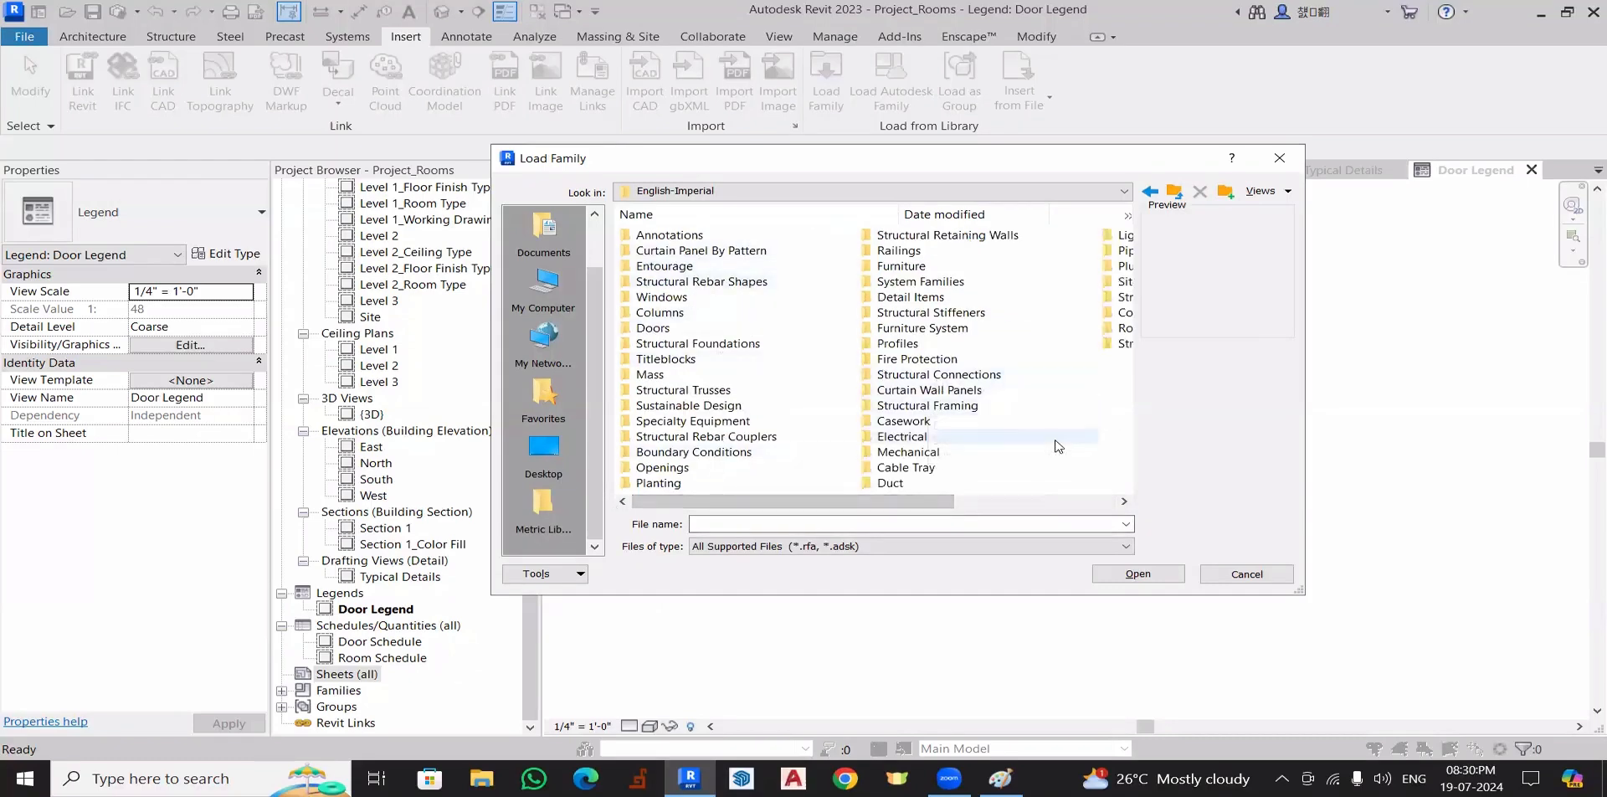
left_click_drag(816, 502, 1005, 504)
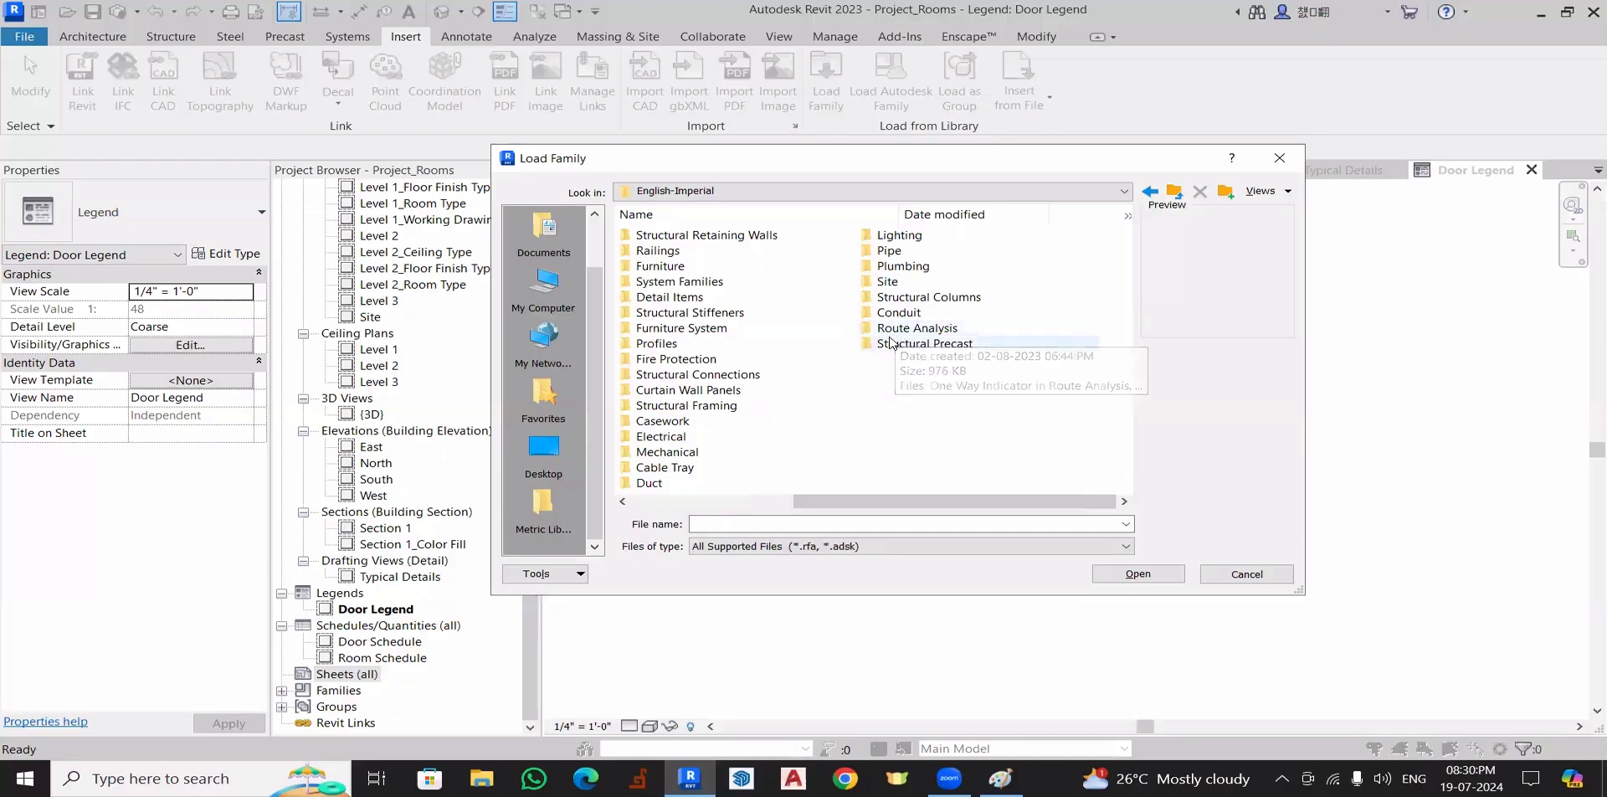
key("t")
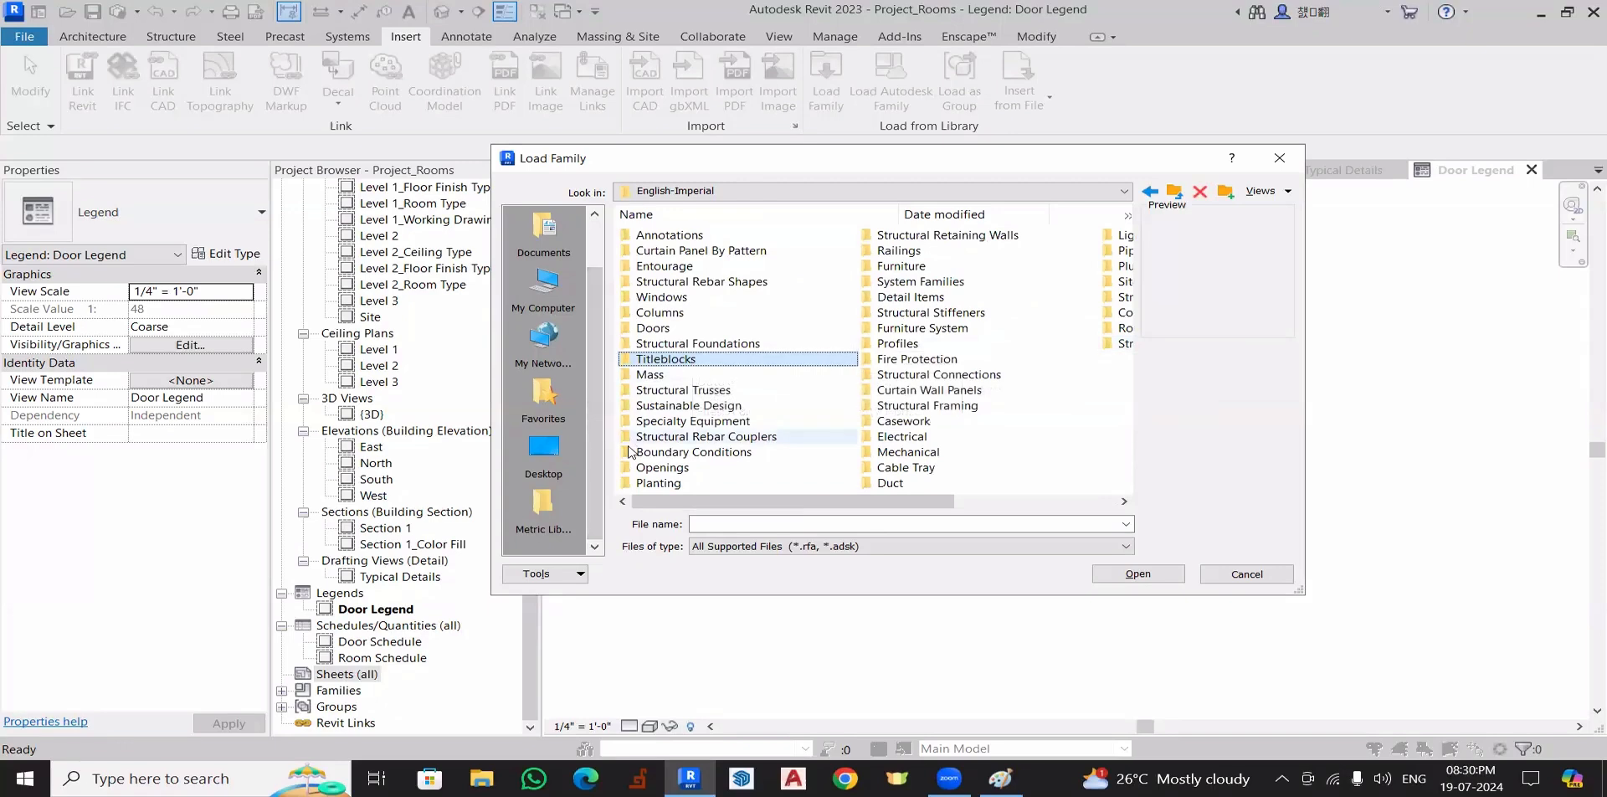
double_click(691, 360)
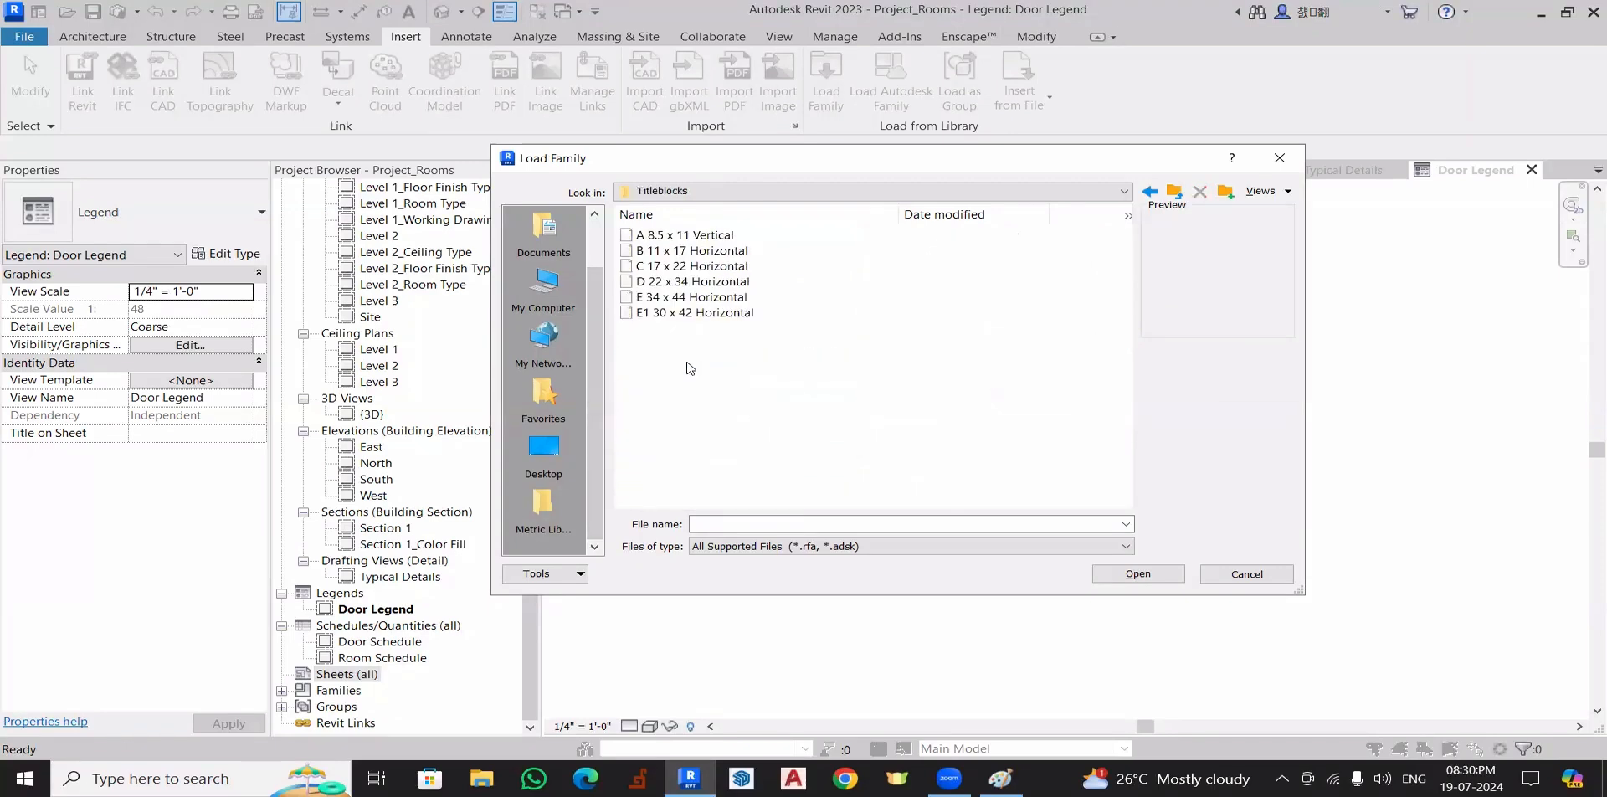
- Preview the smaller titleblock families and load "C 17 x 22 Horizontal" into the project
left_click(681, 237)
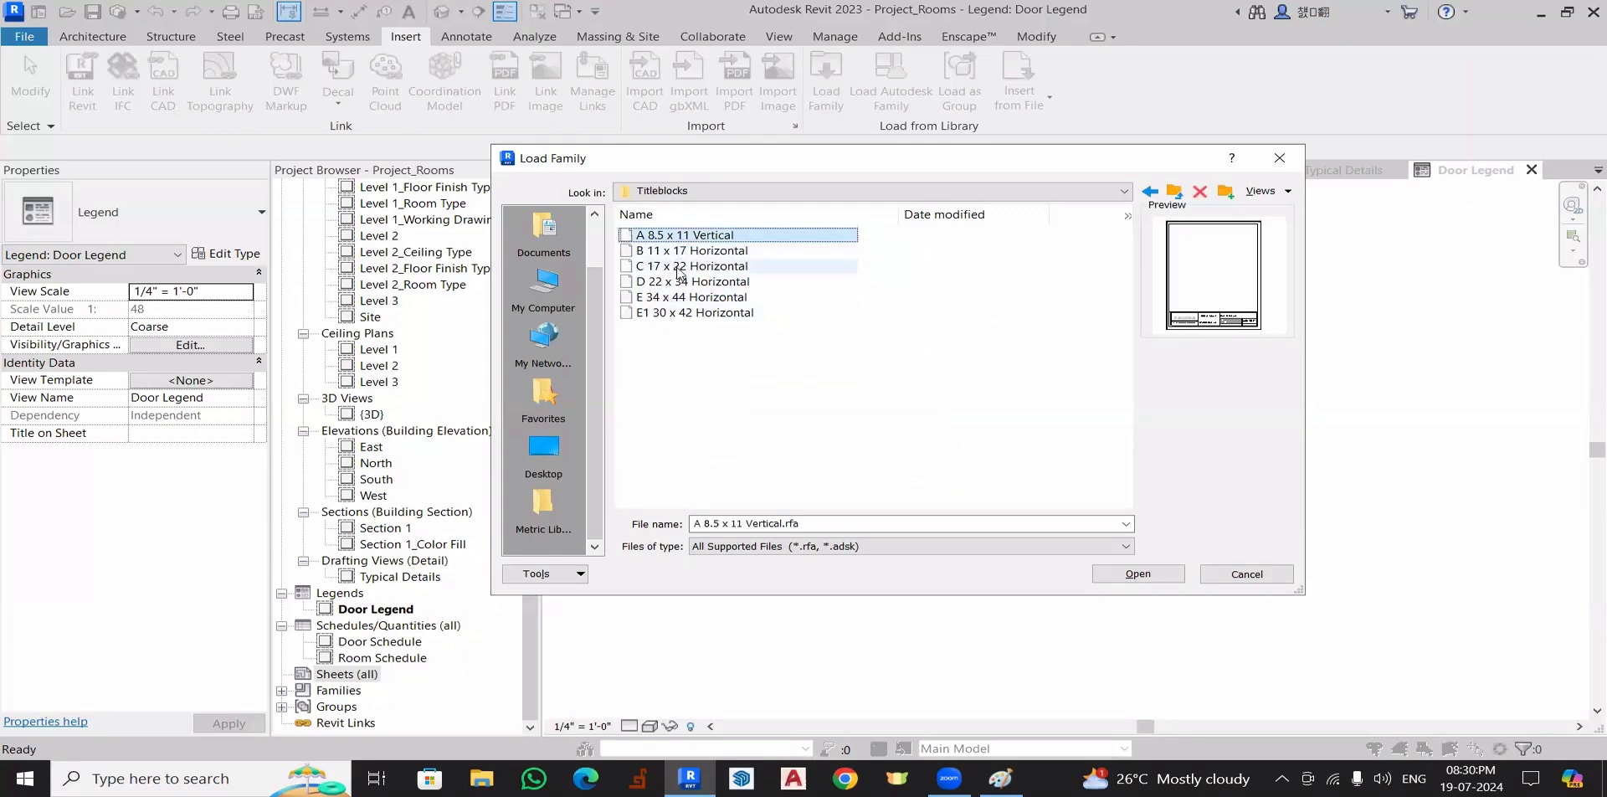
left_click(680, 251)
left_click(672, 266)
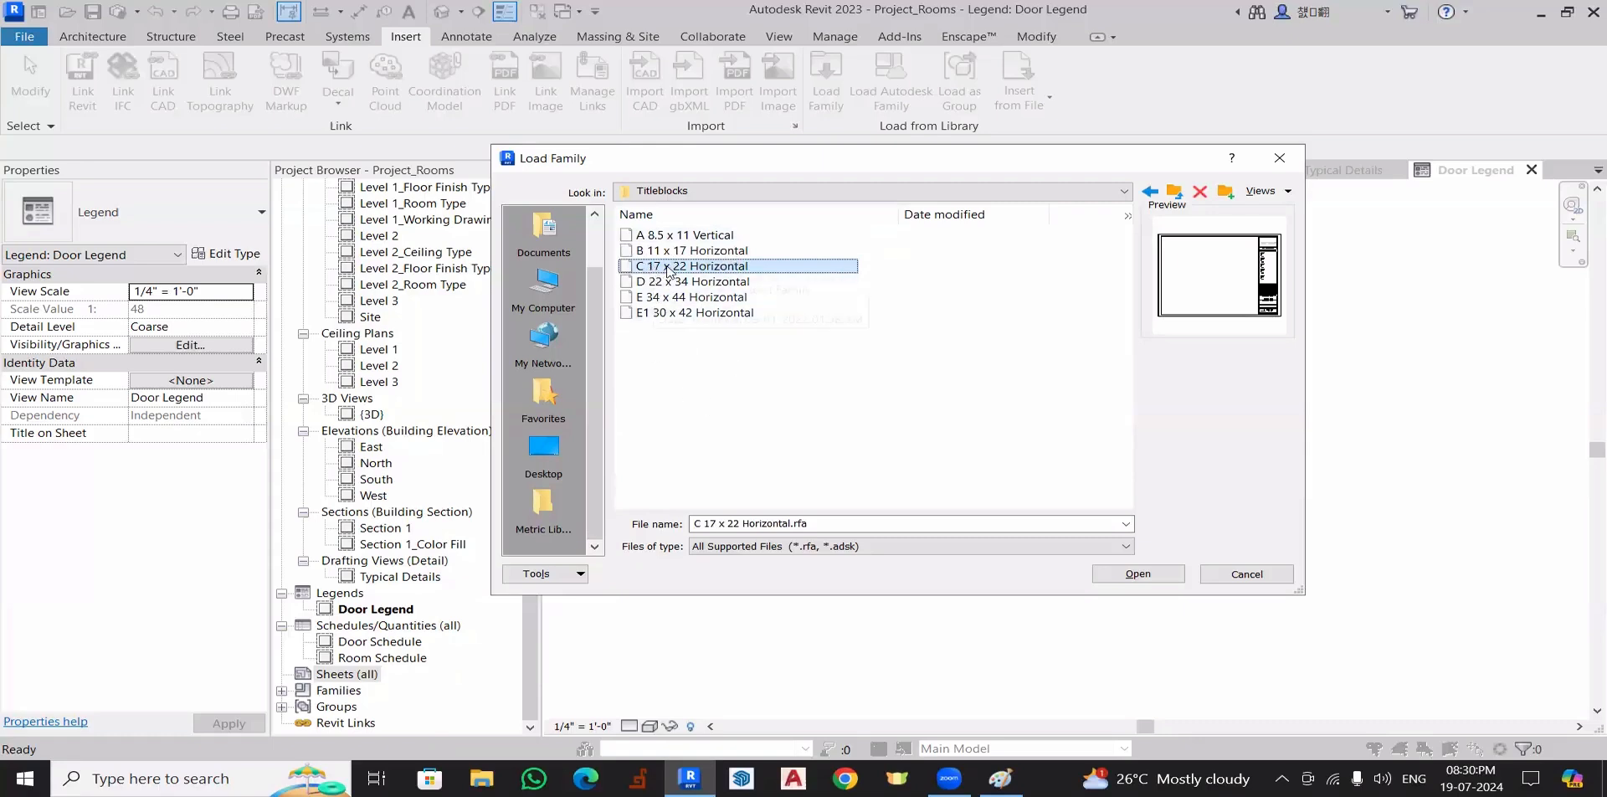
left_click(1142, 575)
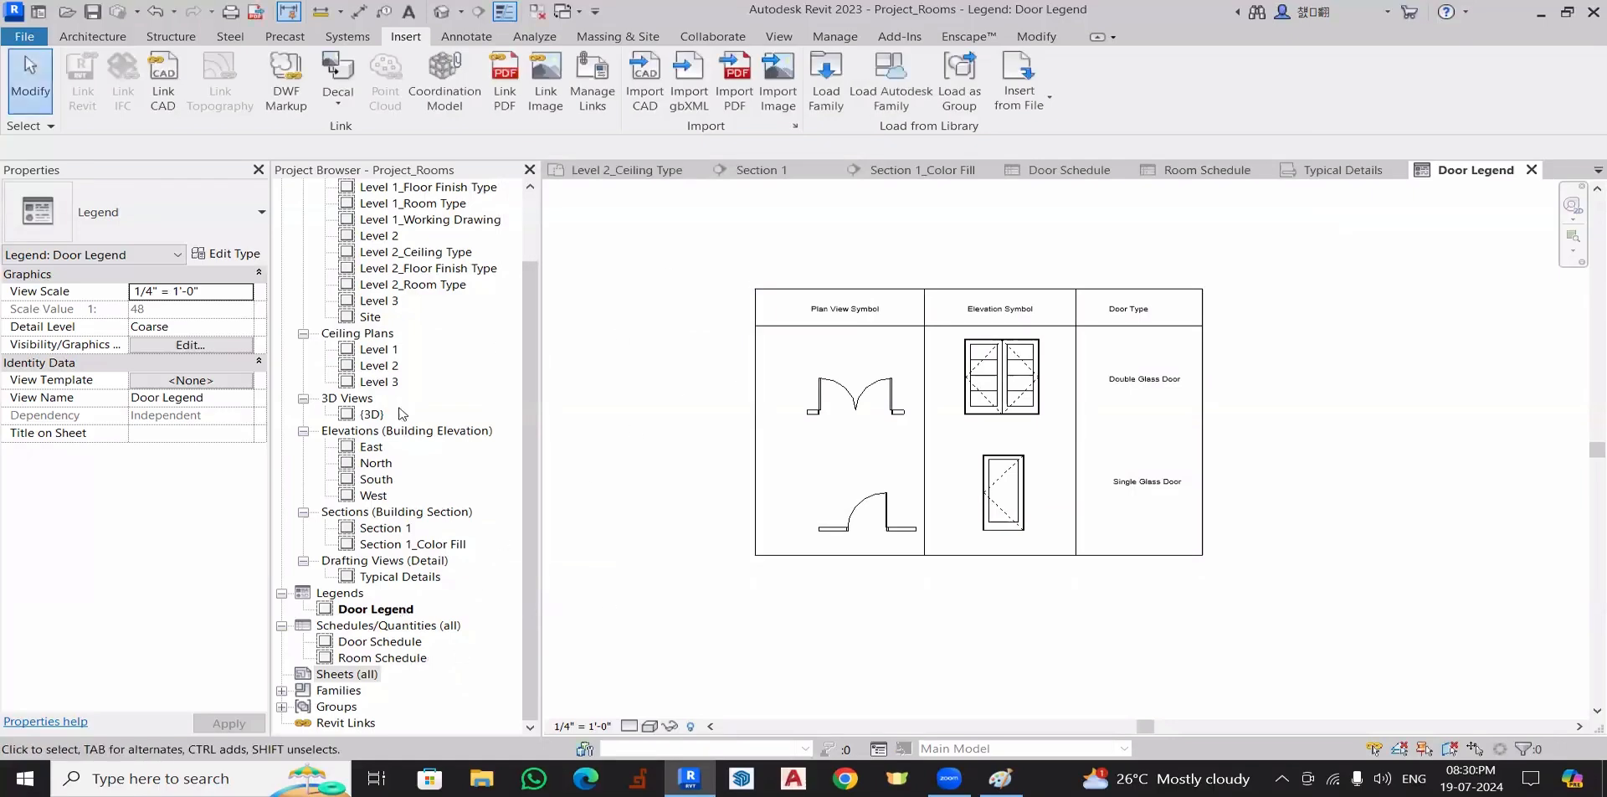
- Expand the project's Families category and look through its annotation symbols and component families
scroll(369, 352, "up", 2)
scroll(360, 351, "down", 2)
left_click(282, 691)
scroll(378, 619, "down", 10)
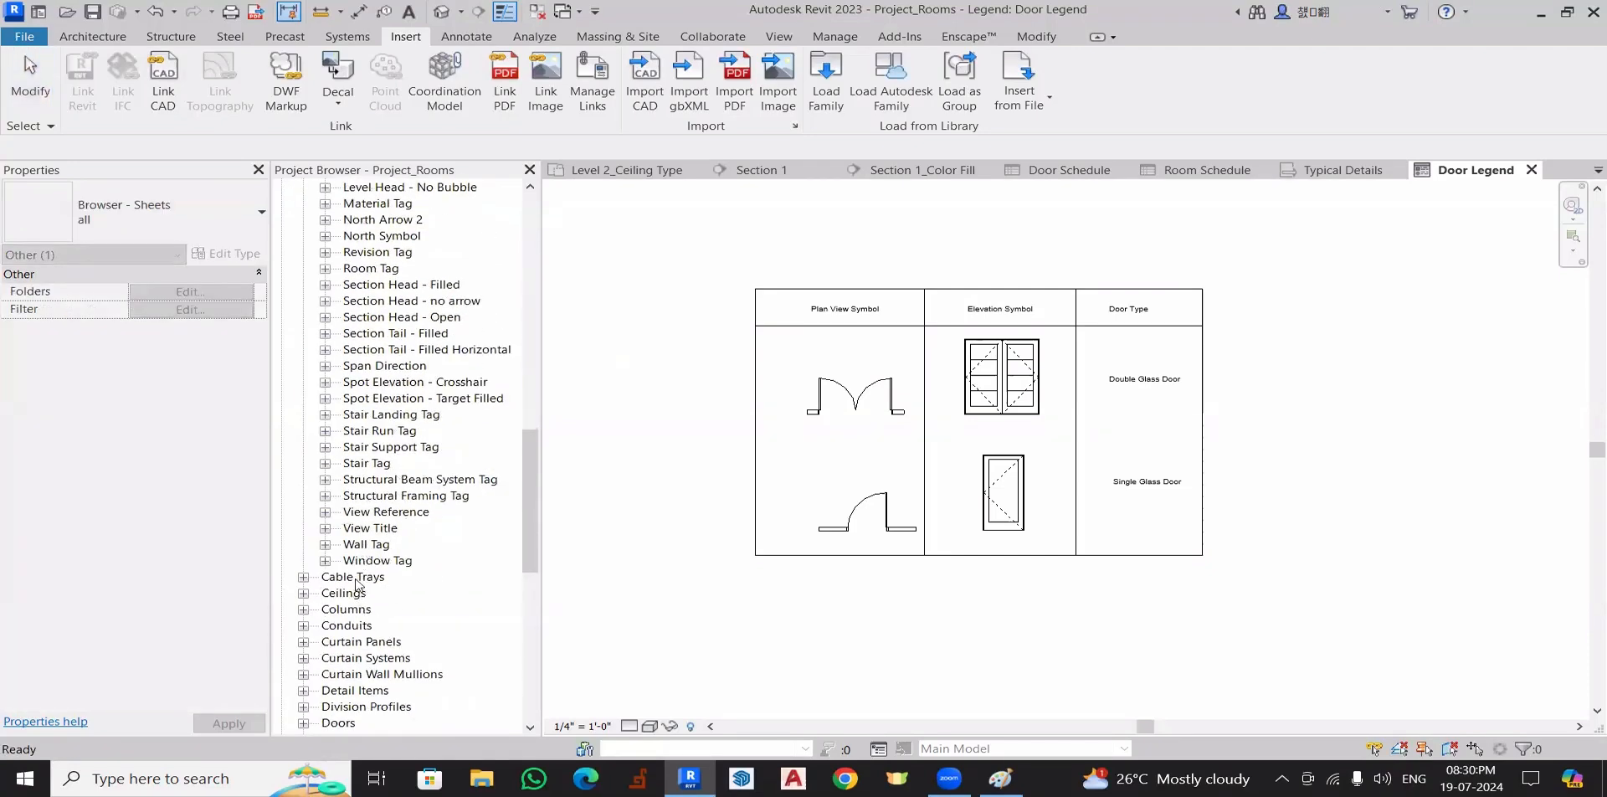
scroll(357, 585, "down", 12)
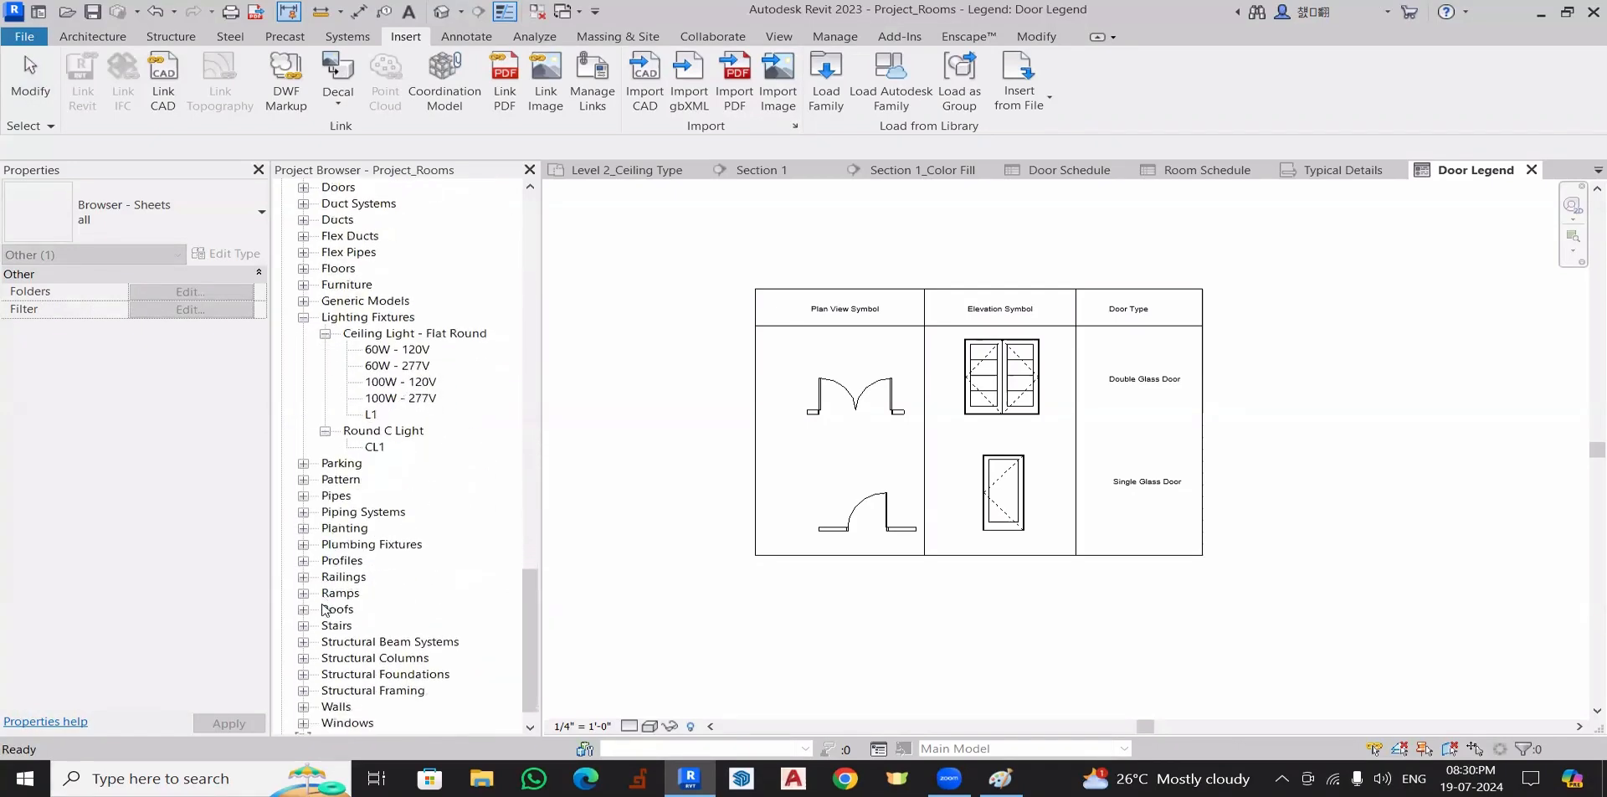
scroll(329, 628, "down", 1)
scroll(340, 588, "up", 3)
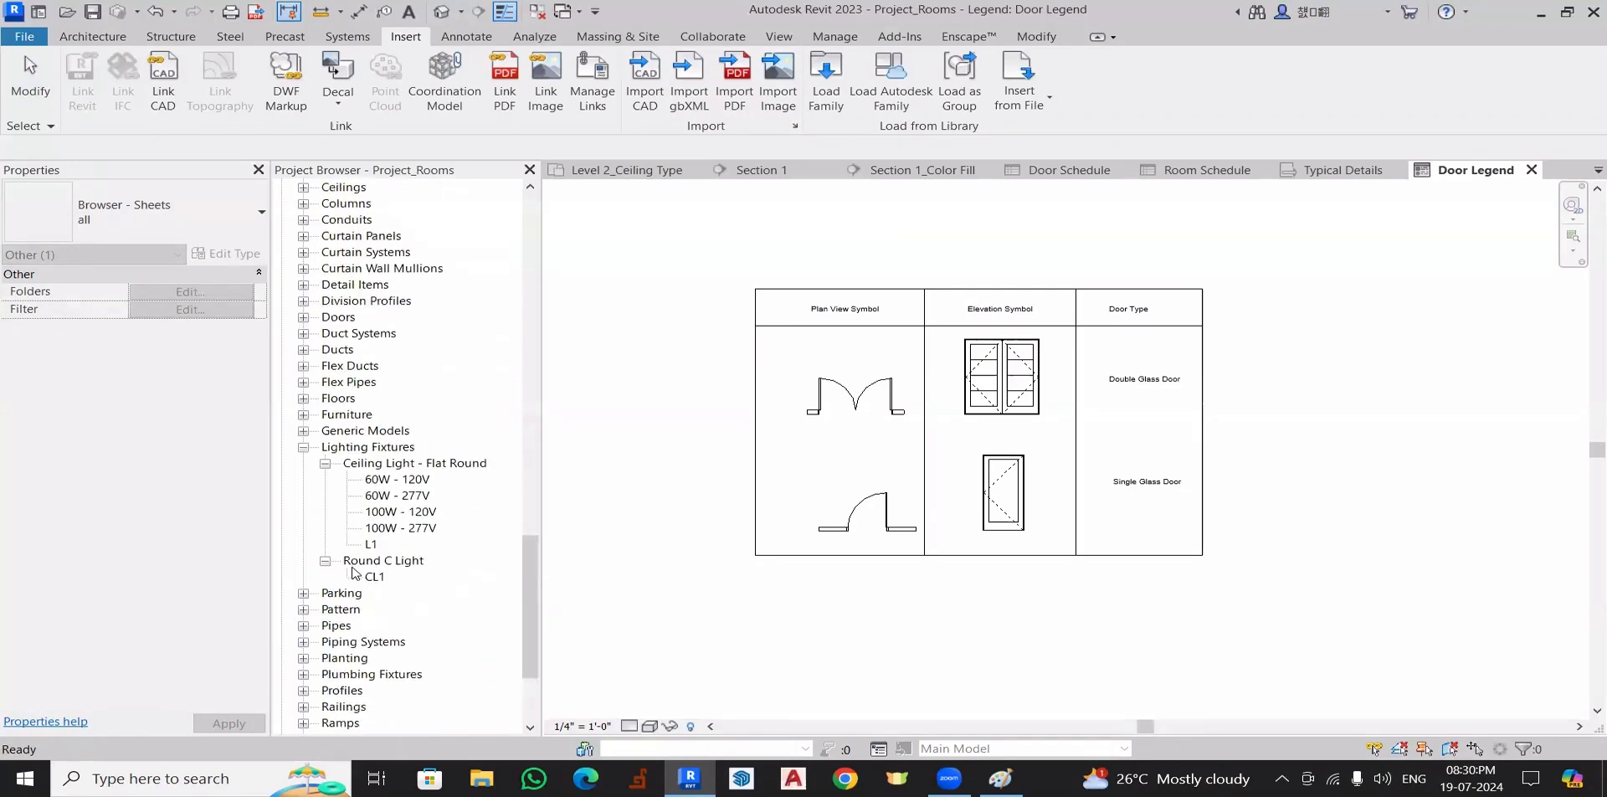
scroll(332, 594, "down", 3)
scroll(331, 578, "up", 6)
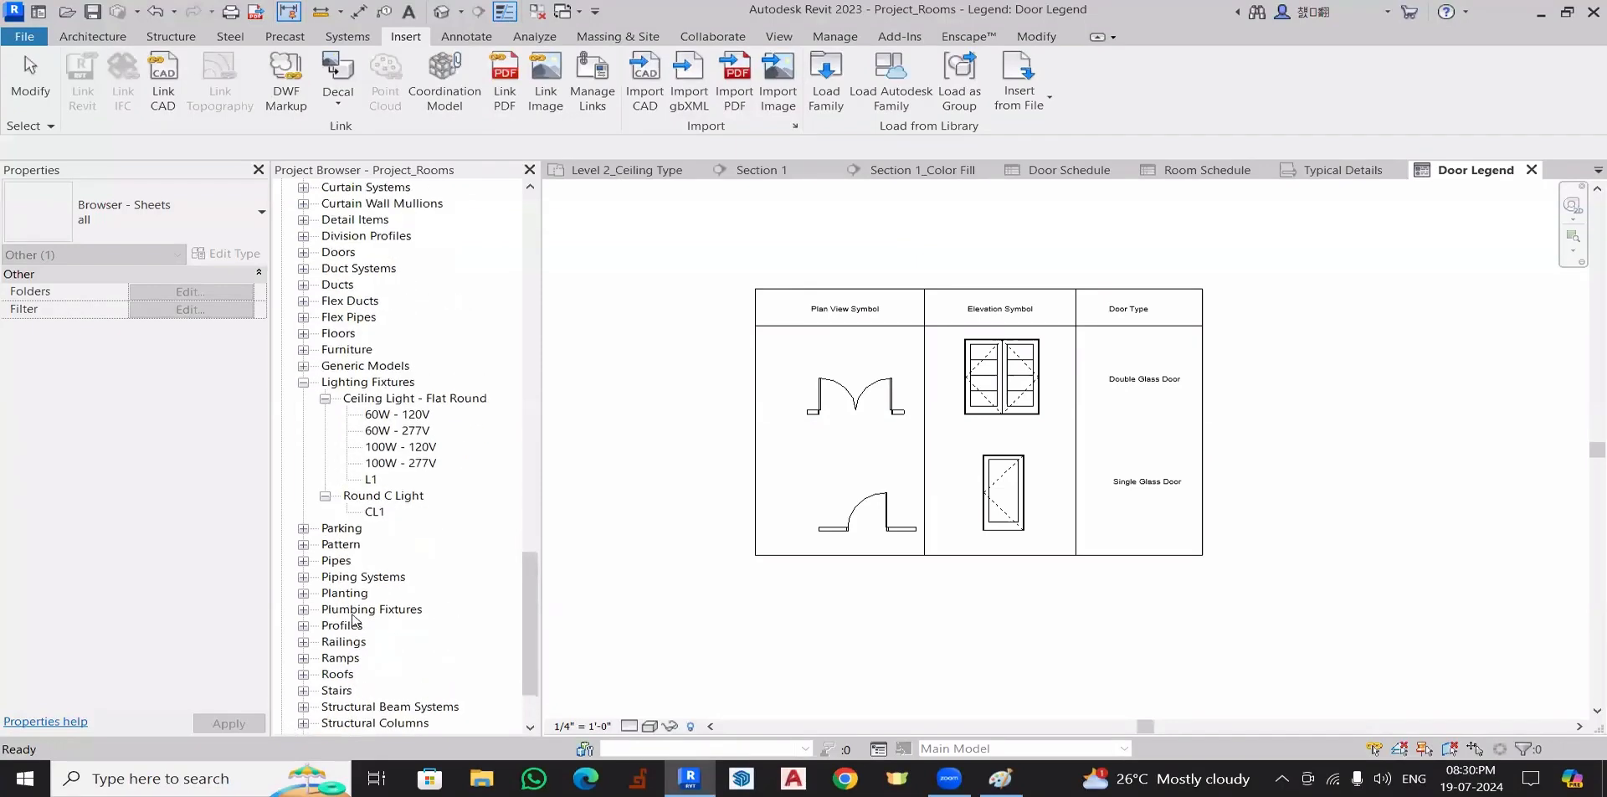
scroll(328, 528, "up", 9)
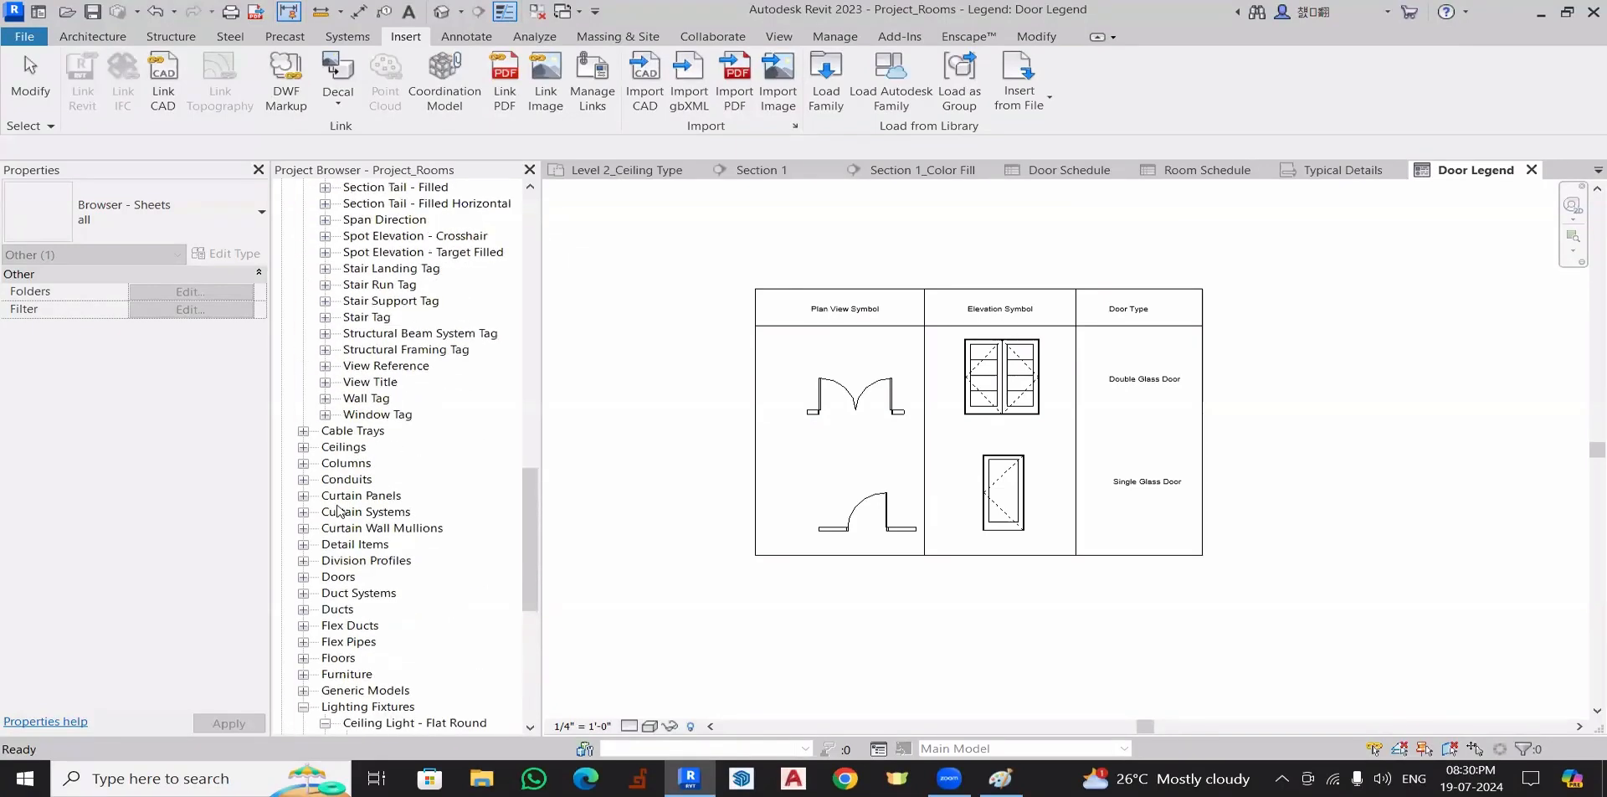
scroll(339, 472, "up", 6)
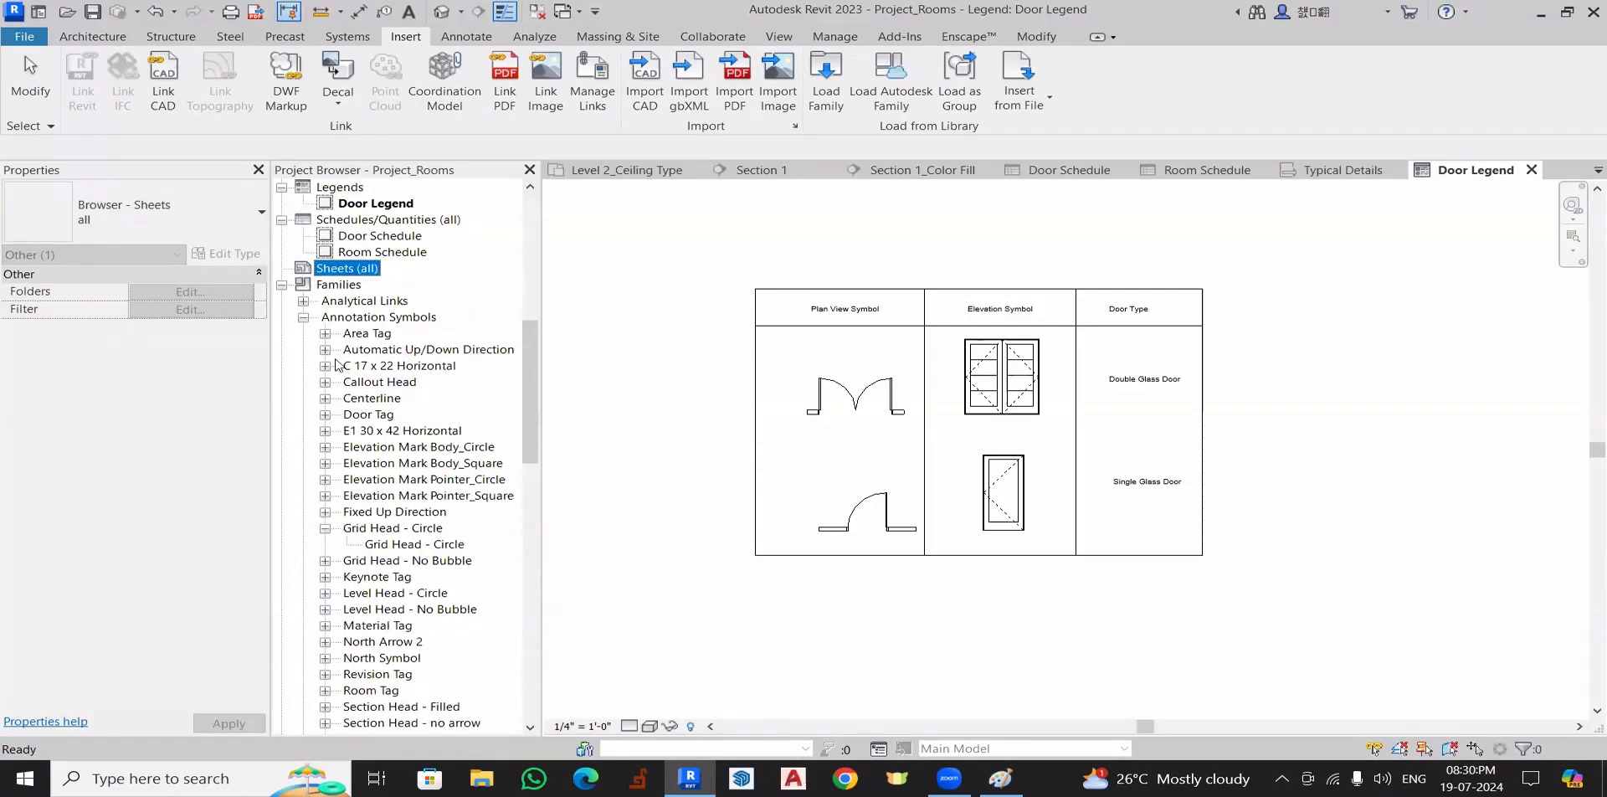
scroll(367, 396, "down", 5)
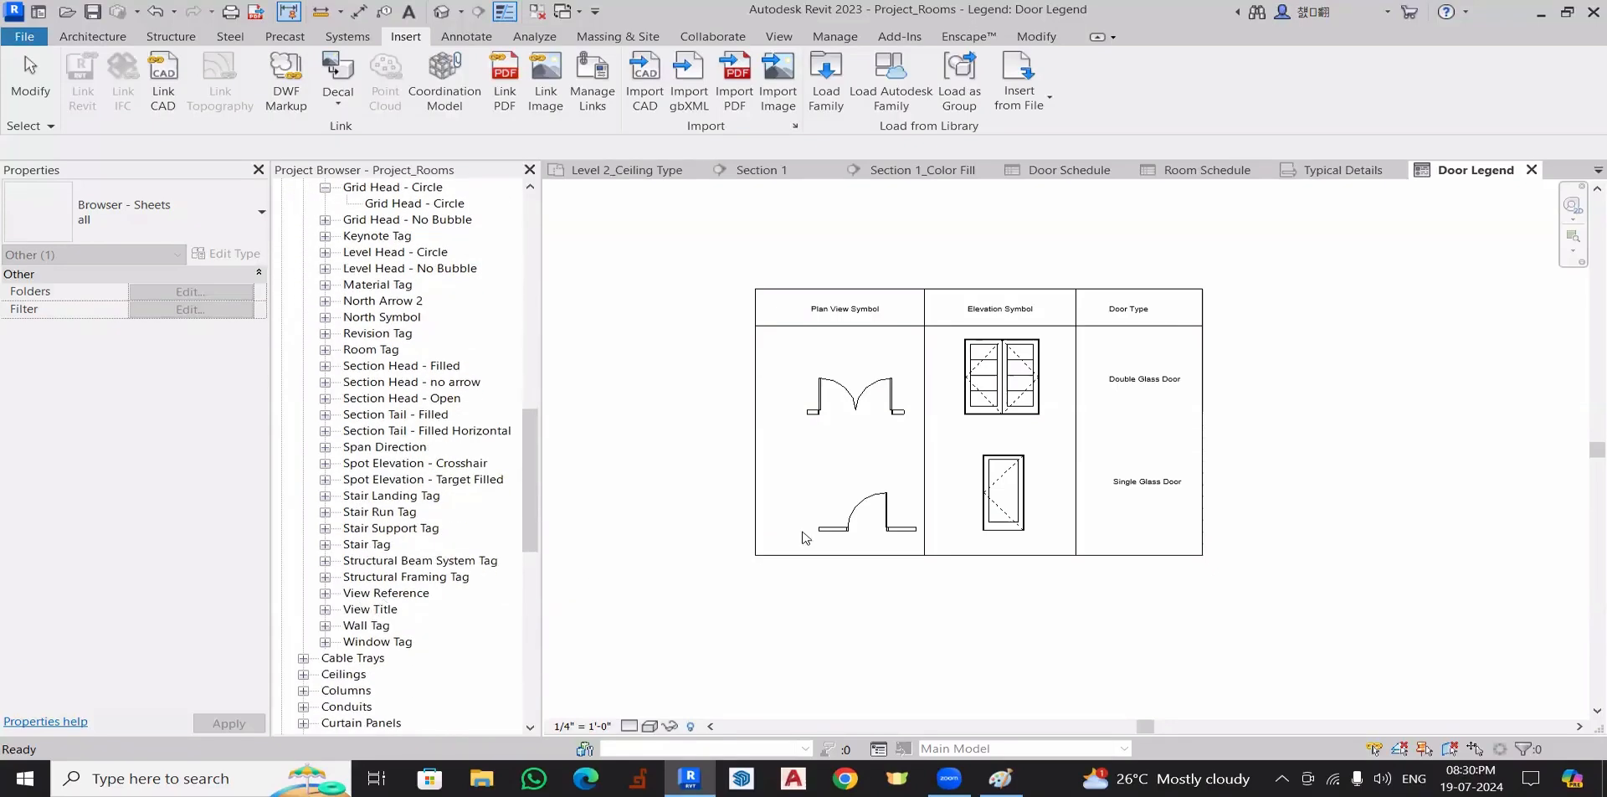
left_click(776, 655)
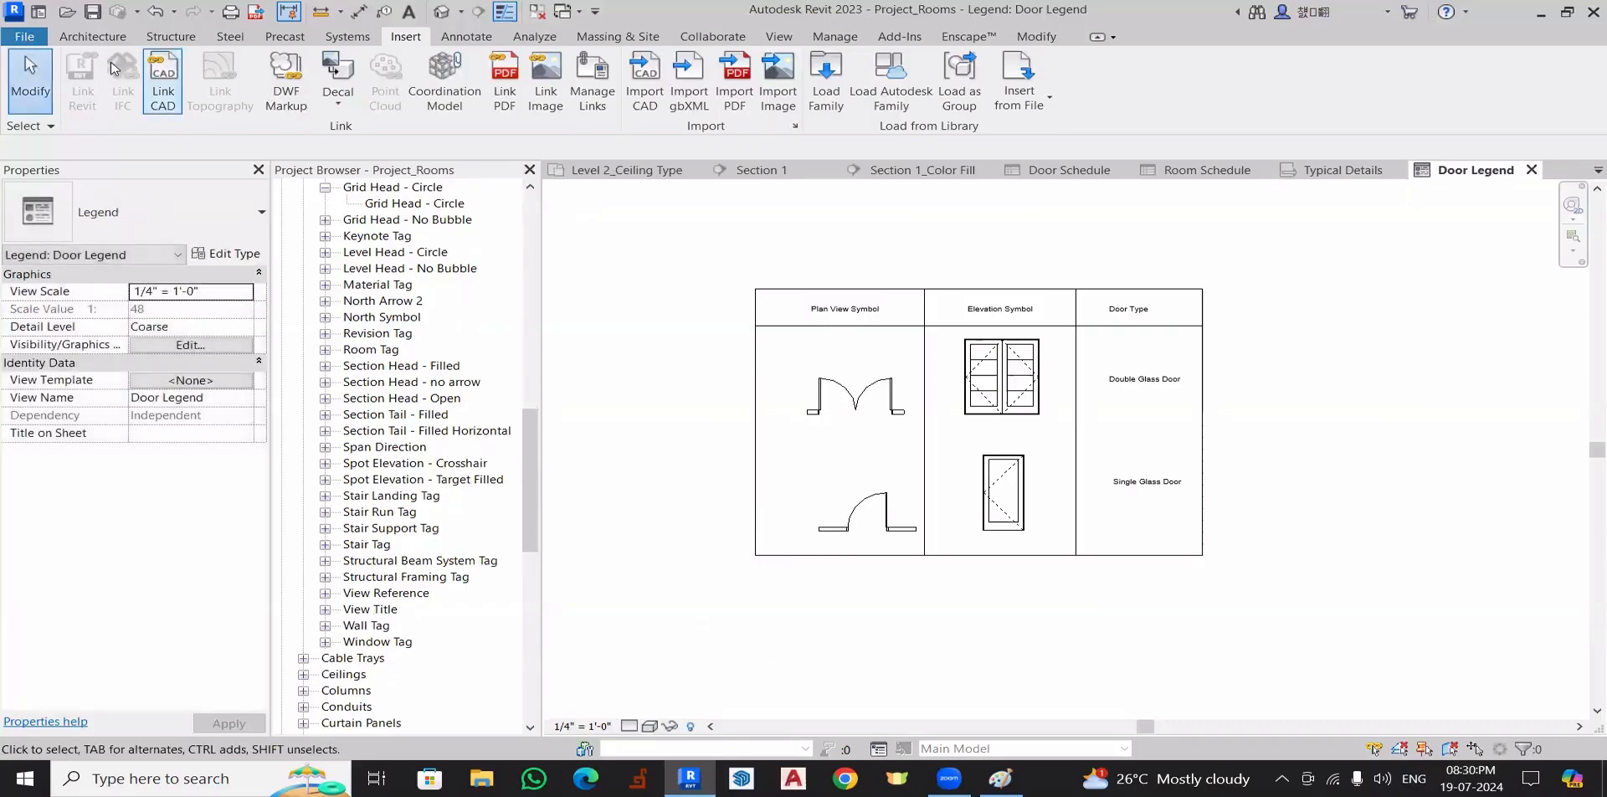
left_click(92, 36)
scroll(361, 603, "down", 10)
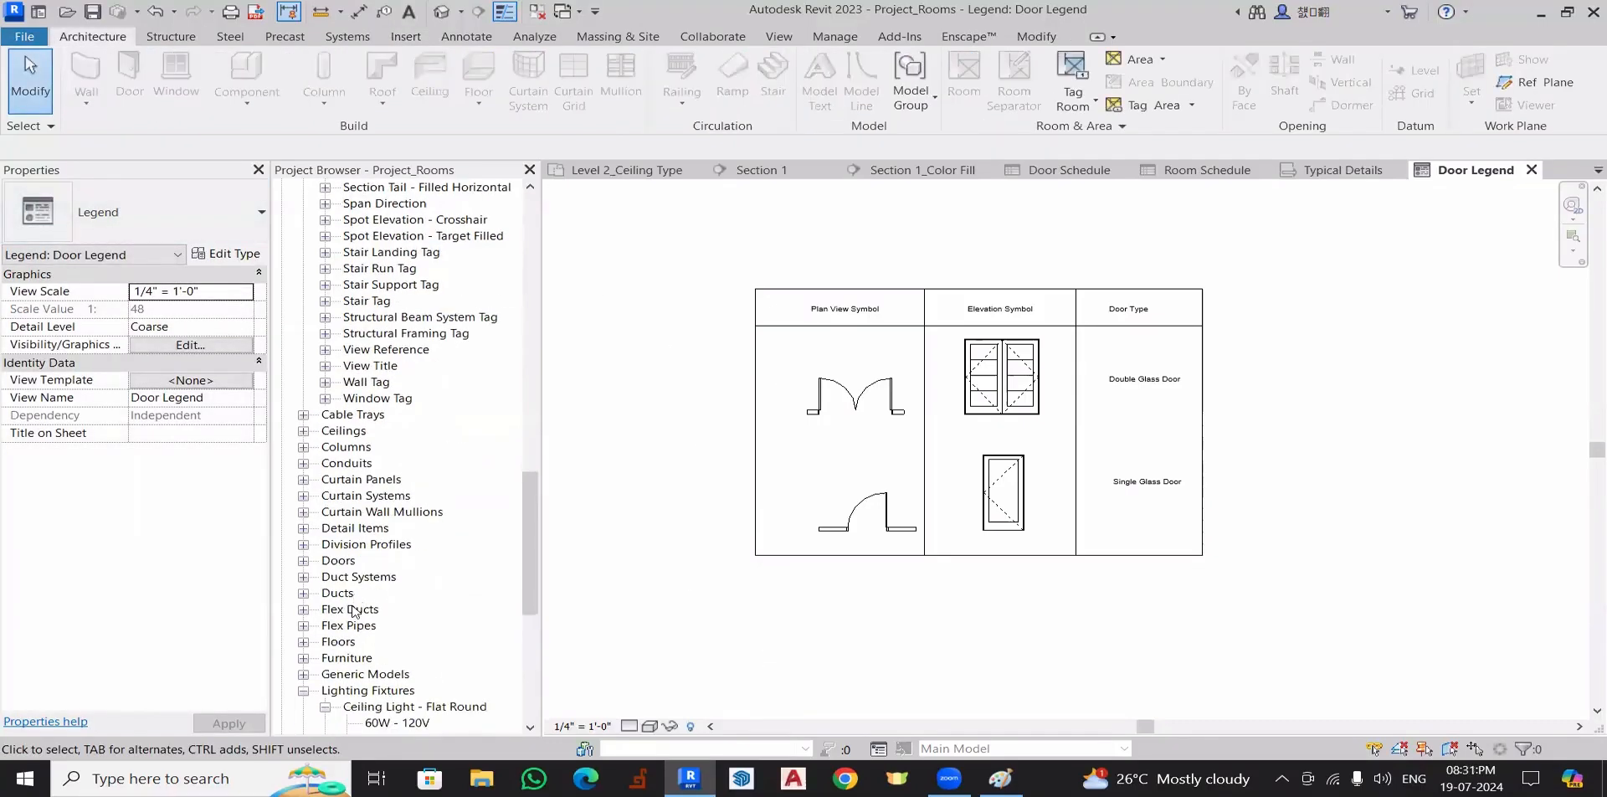
scroll(371, 578, "down", 3)
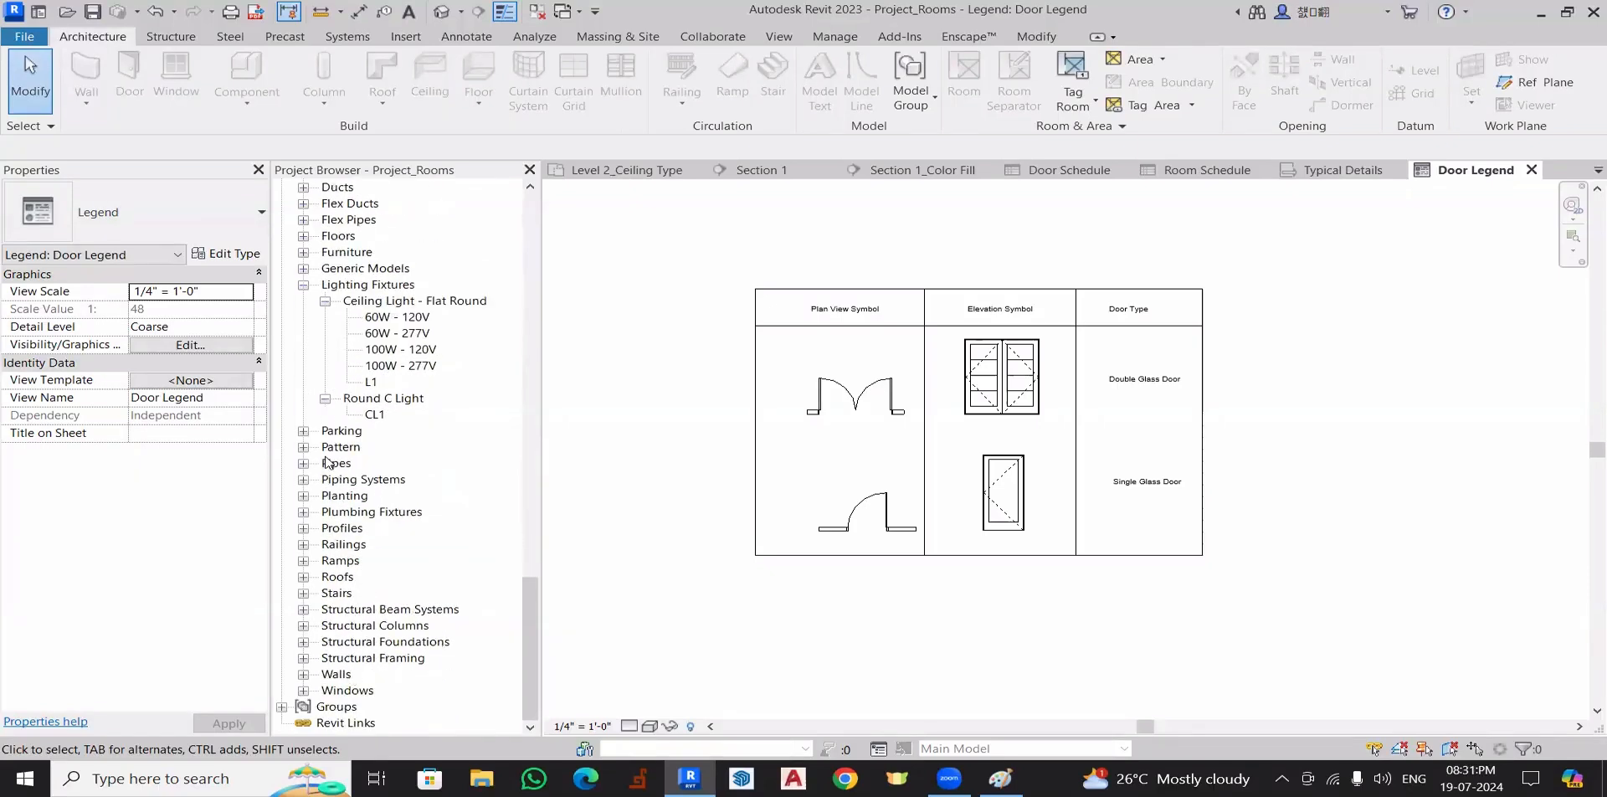
scroll(327, 462, "up", 15)
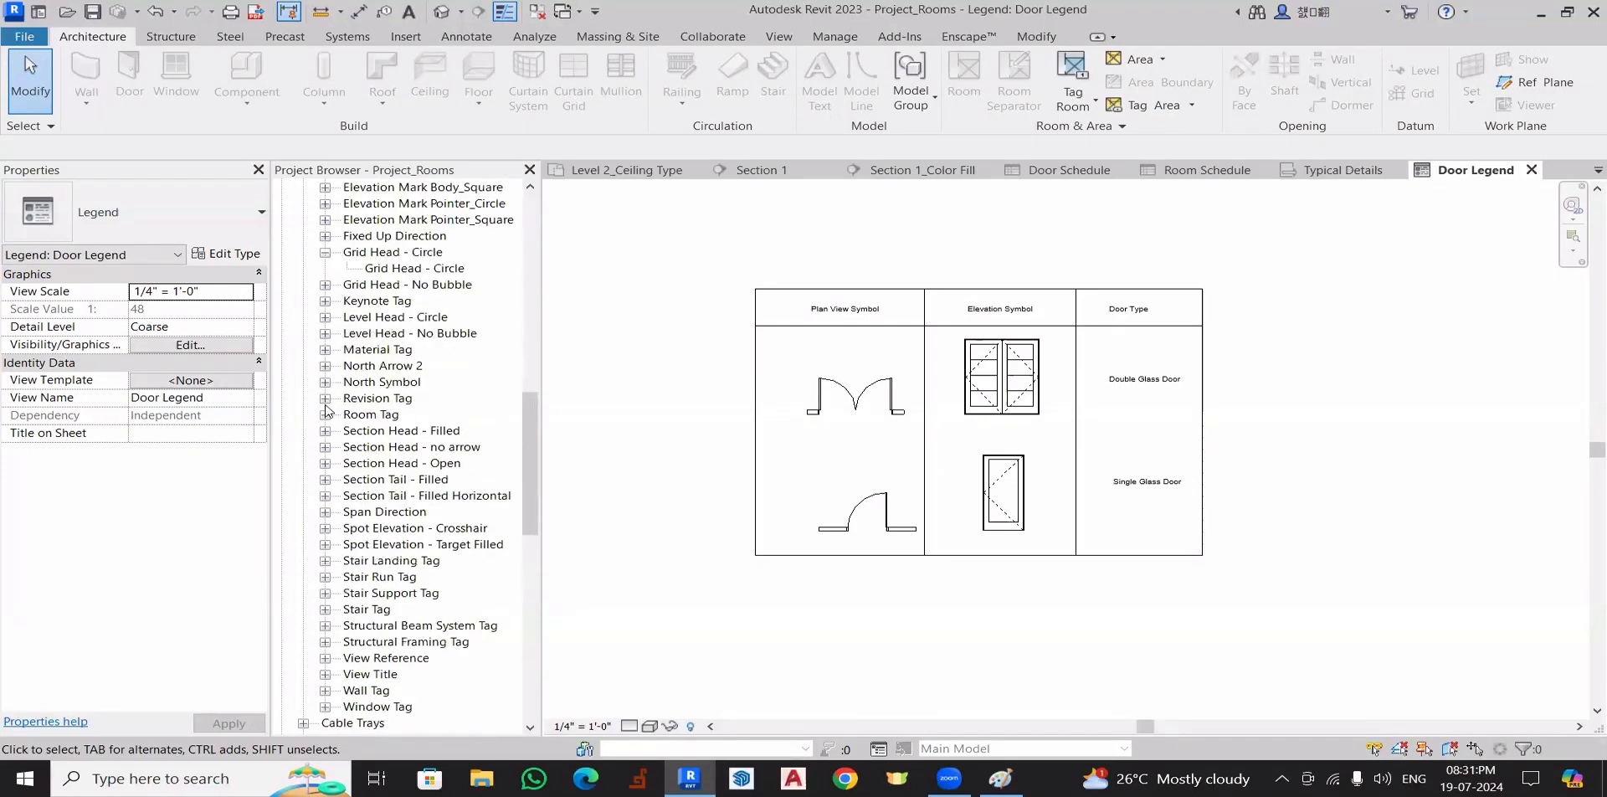
scroll(328, 411, "up", 8)
- Create a new sheet using the "C 17 x 22 Horizontal" titleblock
left_click(348, 368)
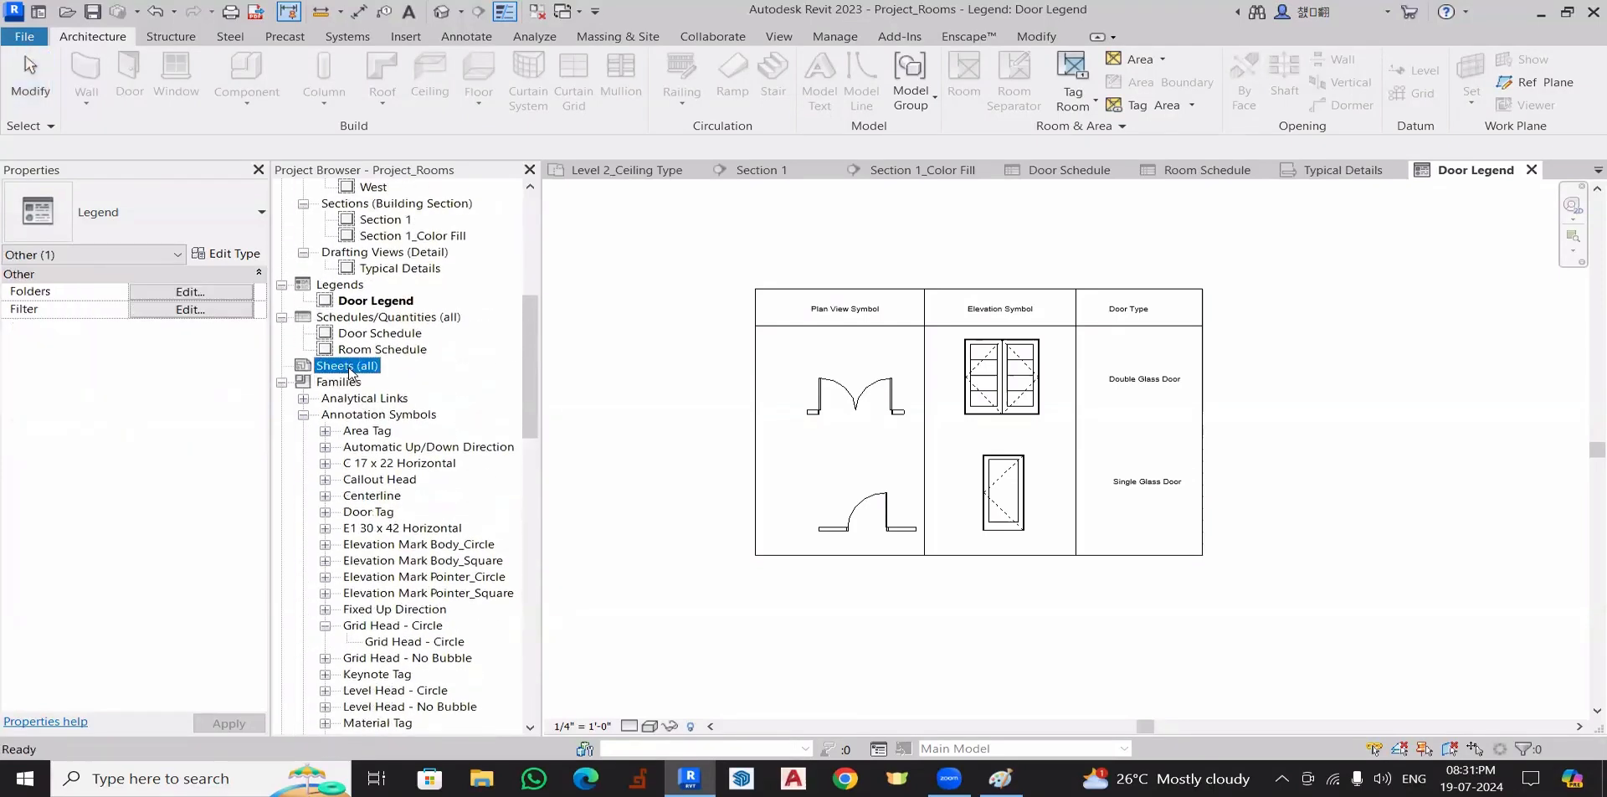
right_click(350, 373)
left_click(382, 374)
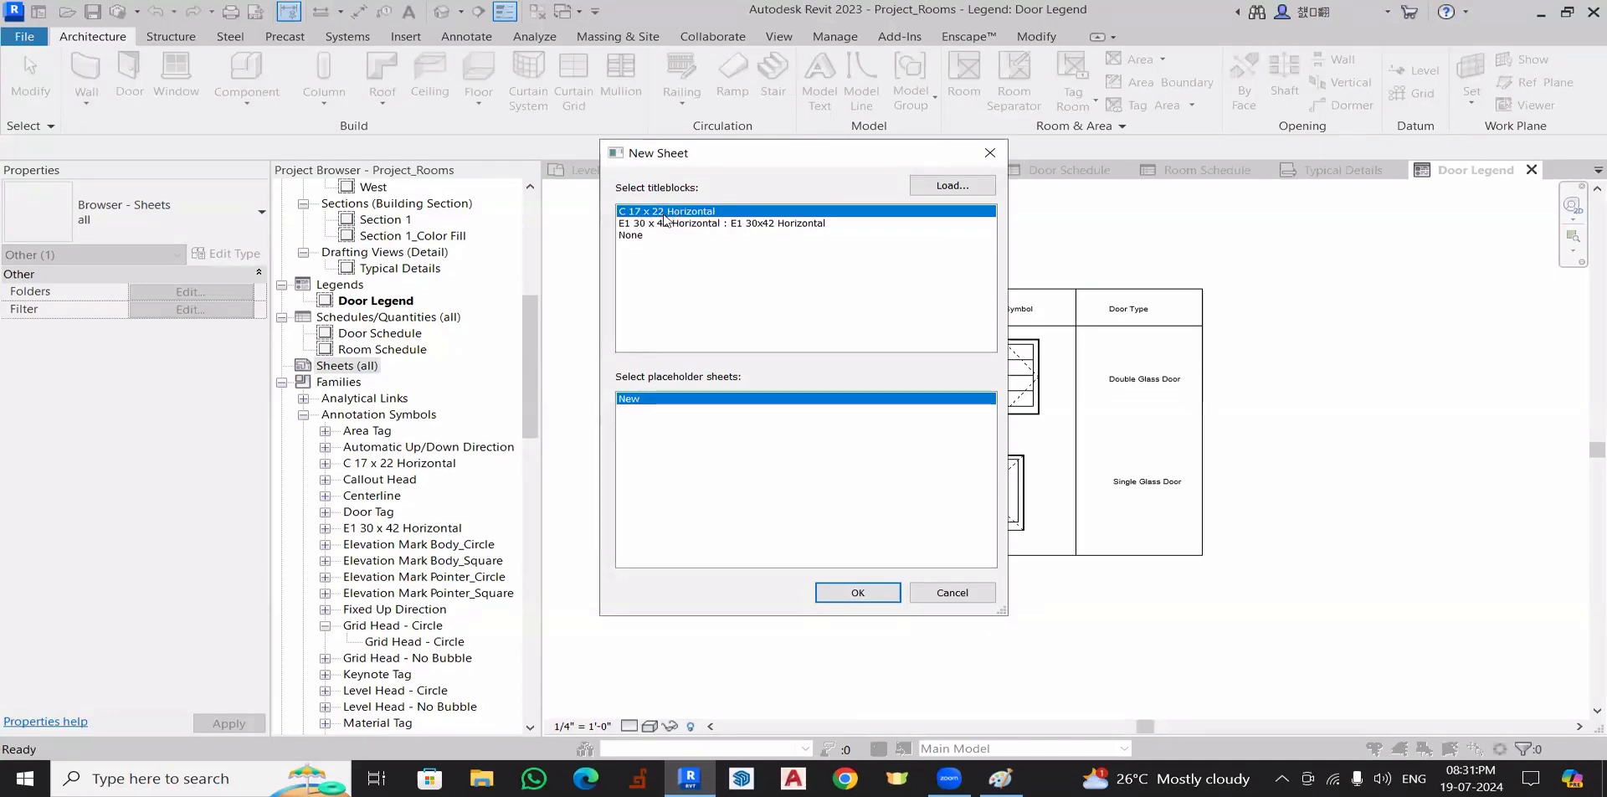
left_click(858, 592)
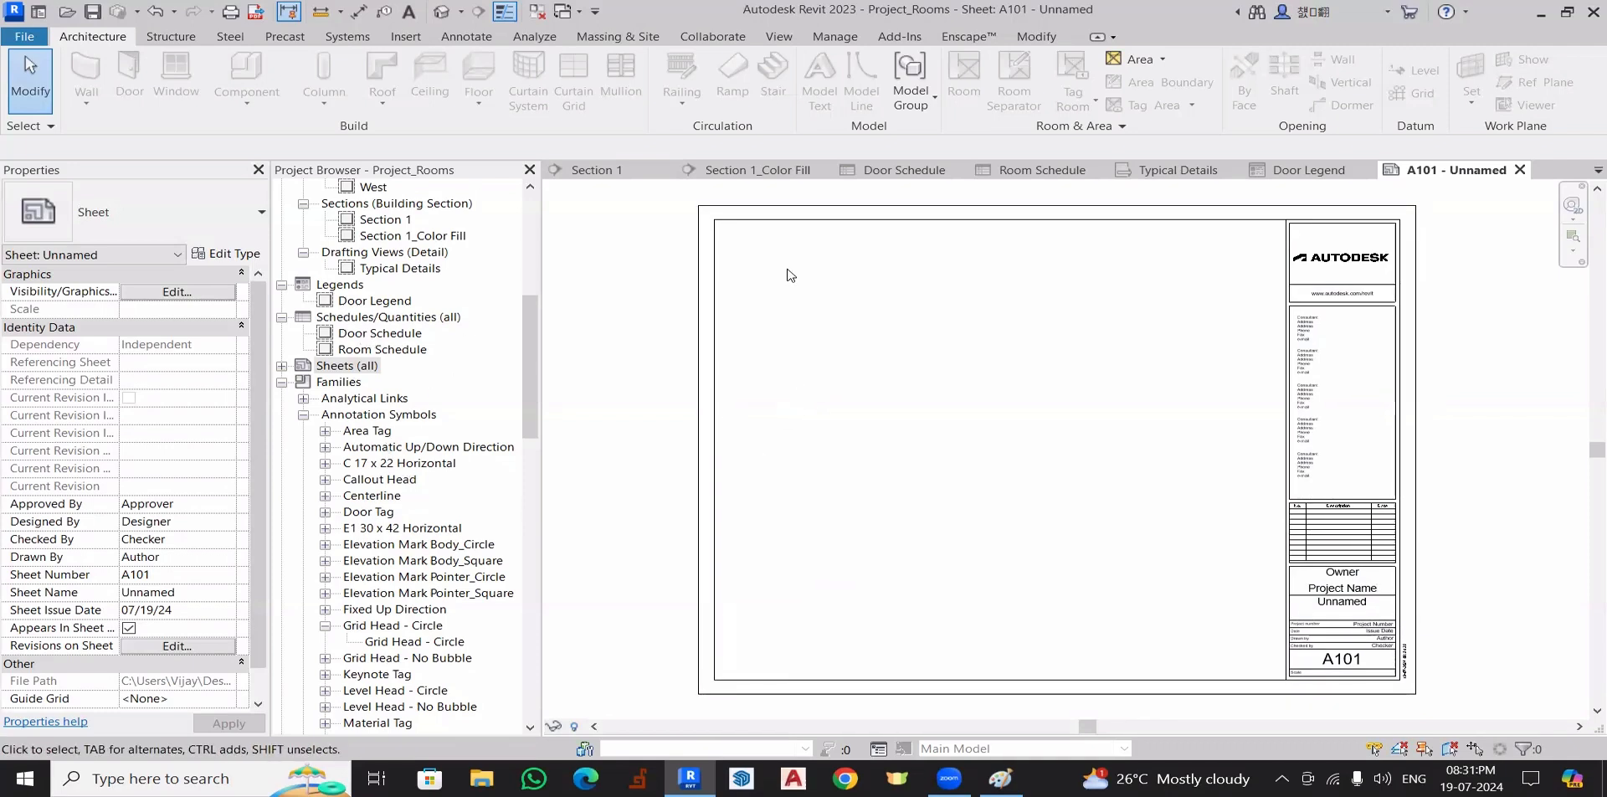
scroll(1072, 473, "up", 2)
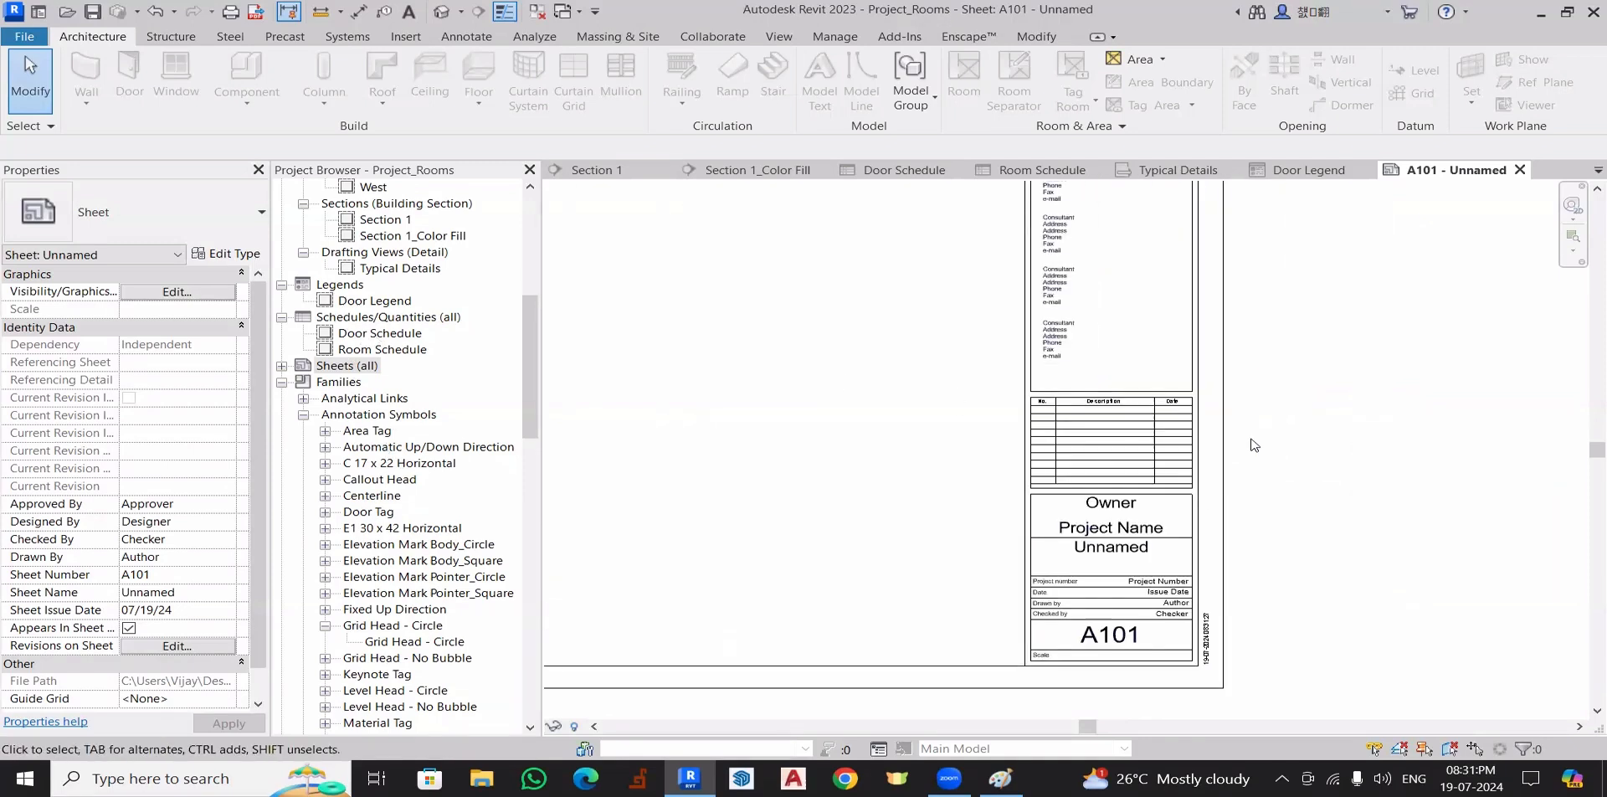
scroll(1217, 515, "down", 3)
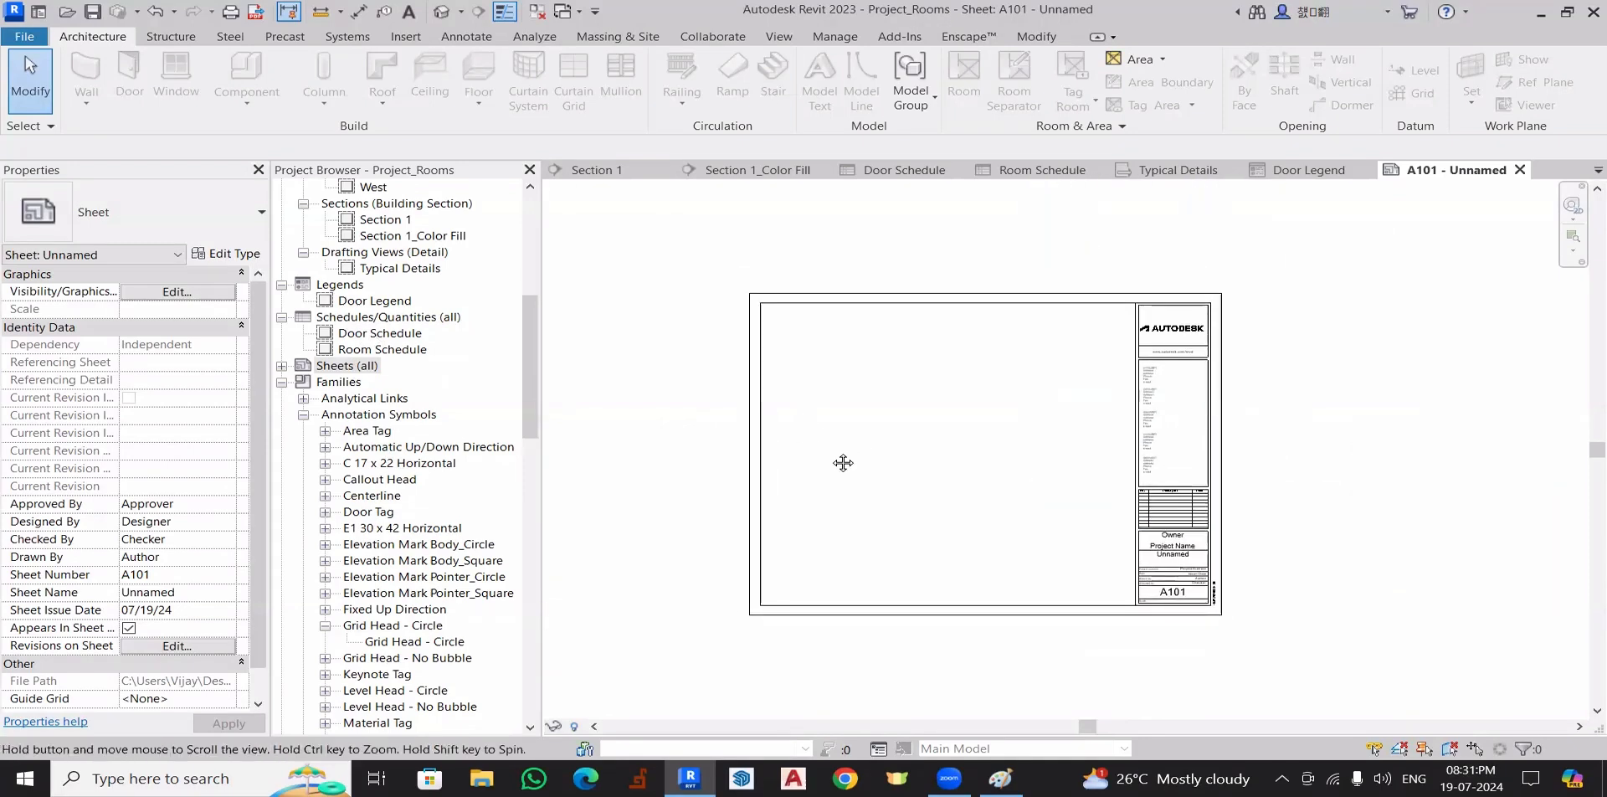
- Place the Door Schedule in the upper-left corner of the sheet's drawing area
left_click(375, 334)
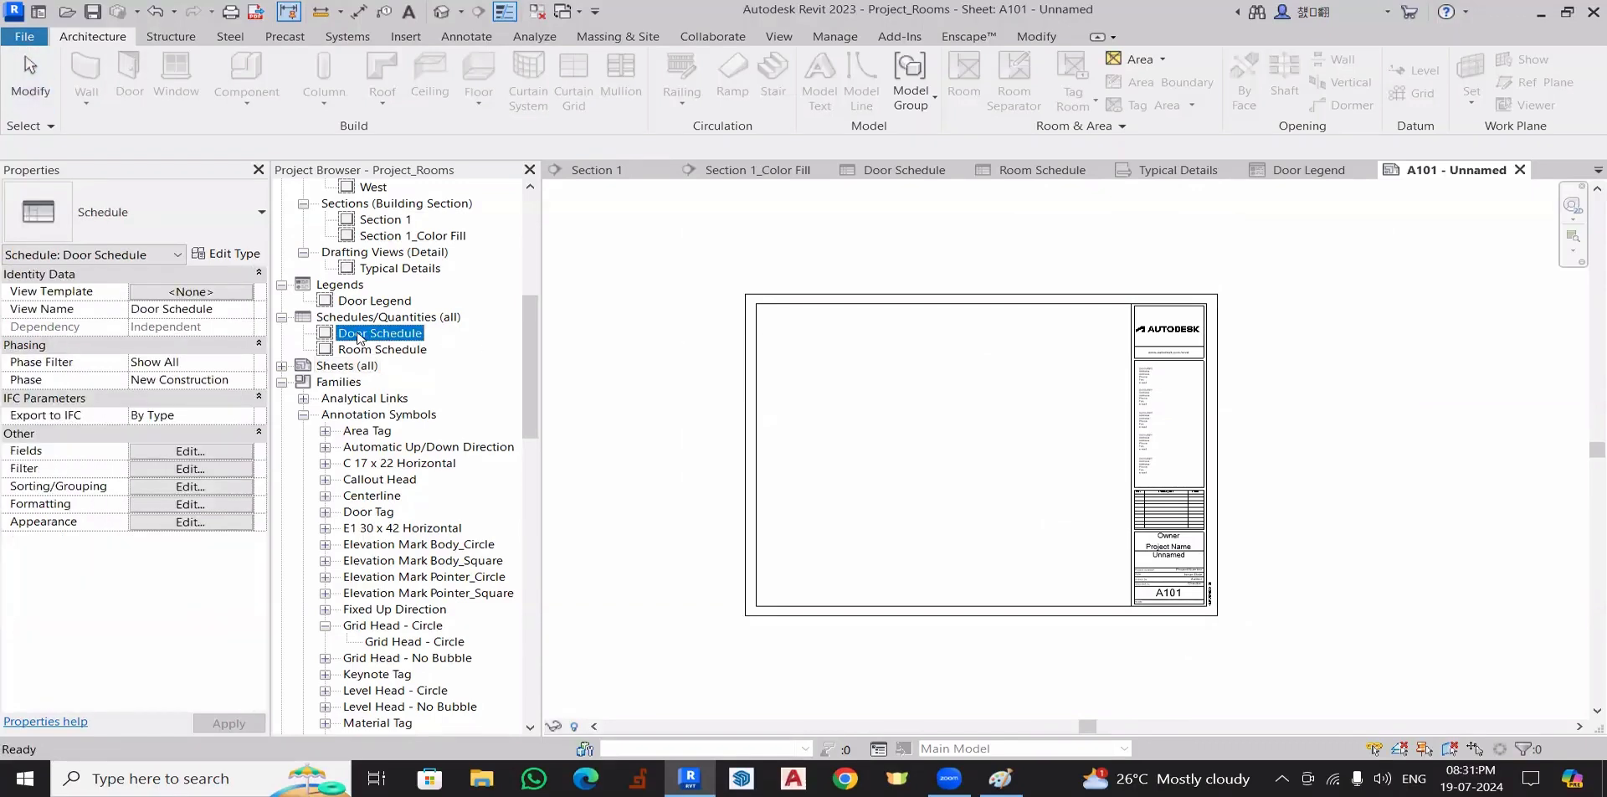
left_click_drag(358, 336, 860, 364)
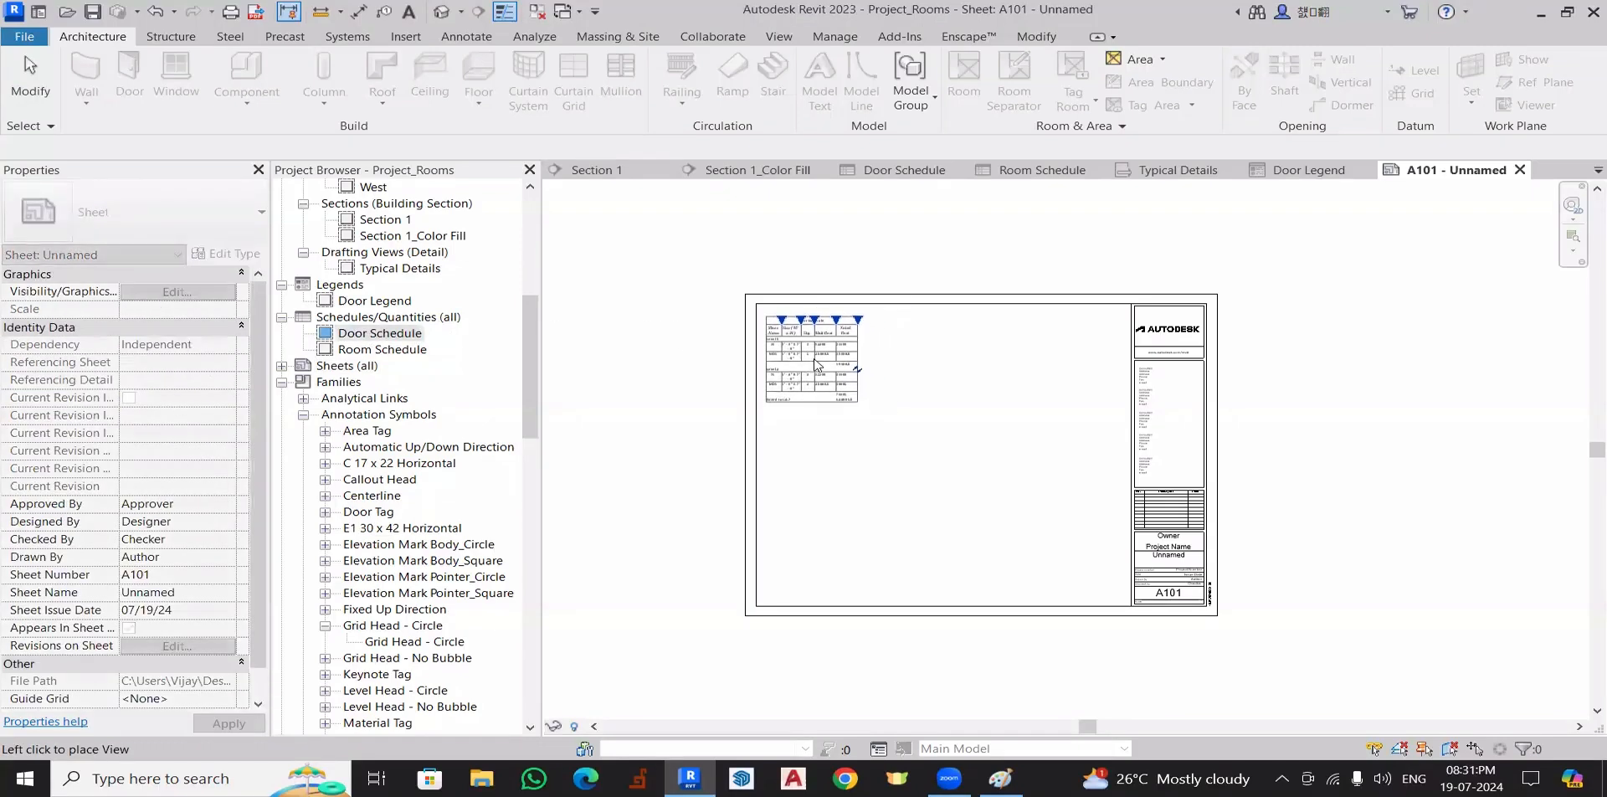
left_click(819, 363)
left_click(715, 391)
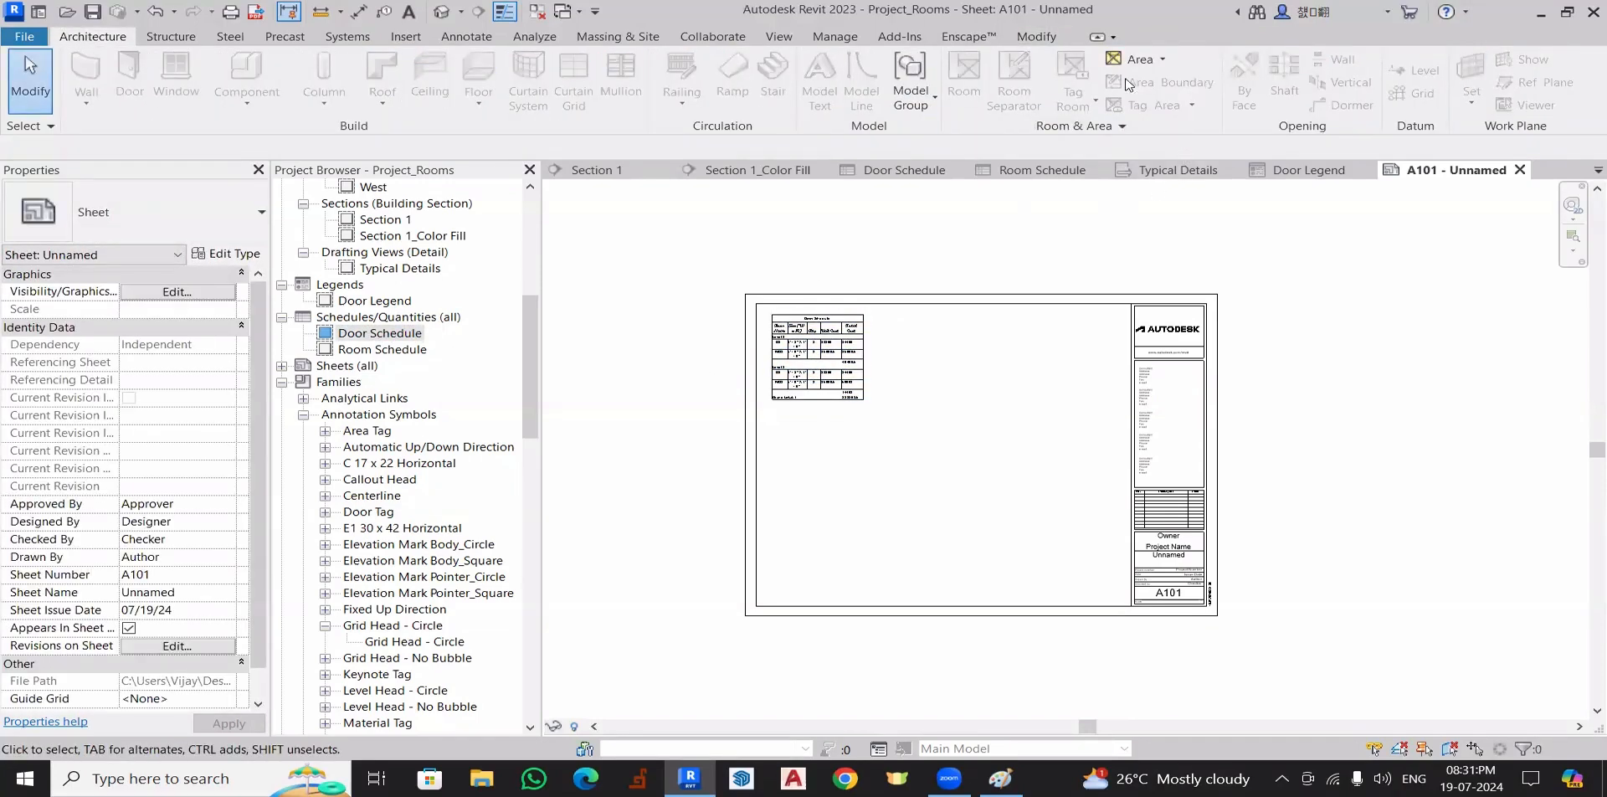
- Add the Room Schedule to the sheet from the list of available views, placing it right of the Door Schedule
left_click(780, 37)
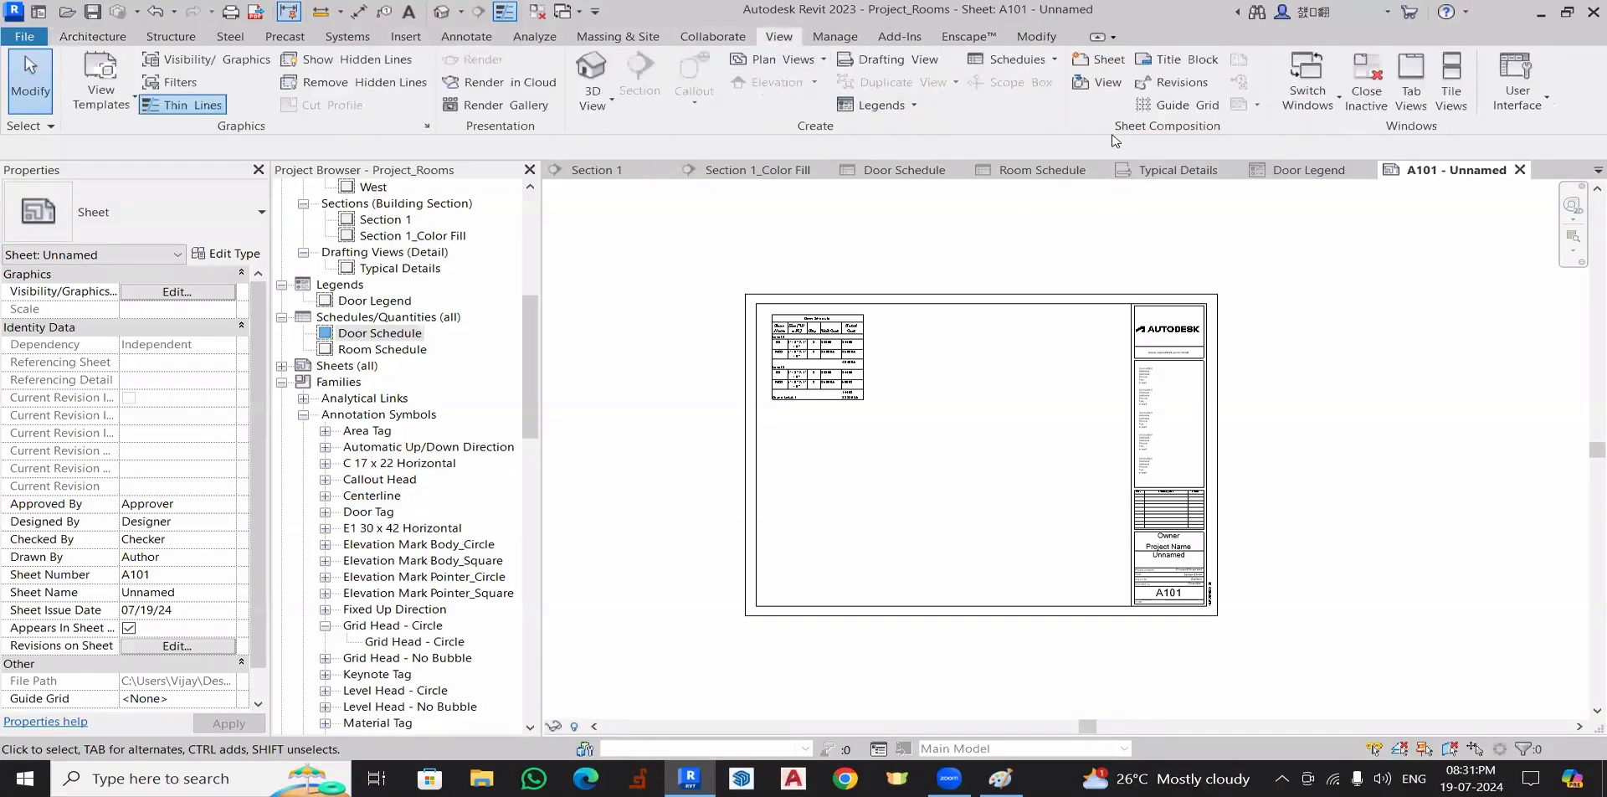
left_click(1100, 83)
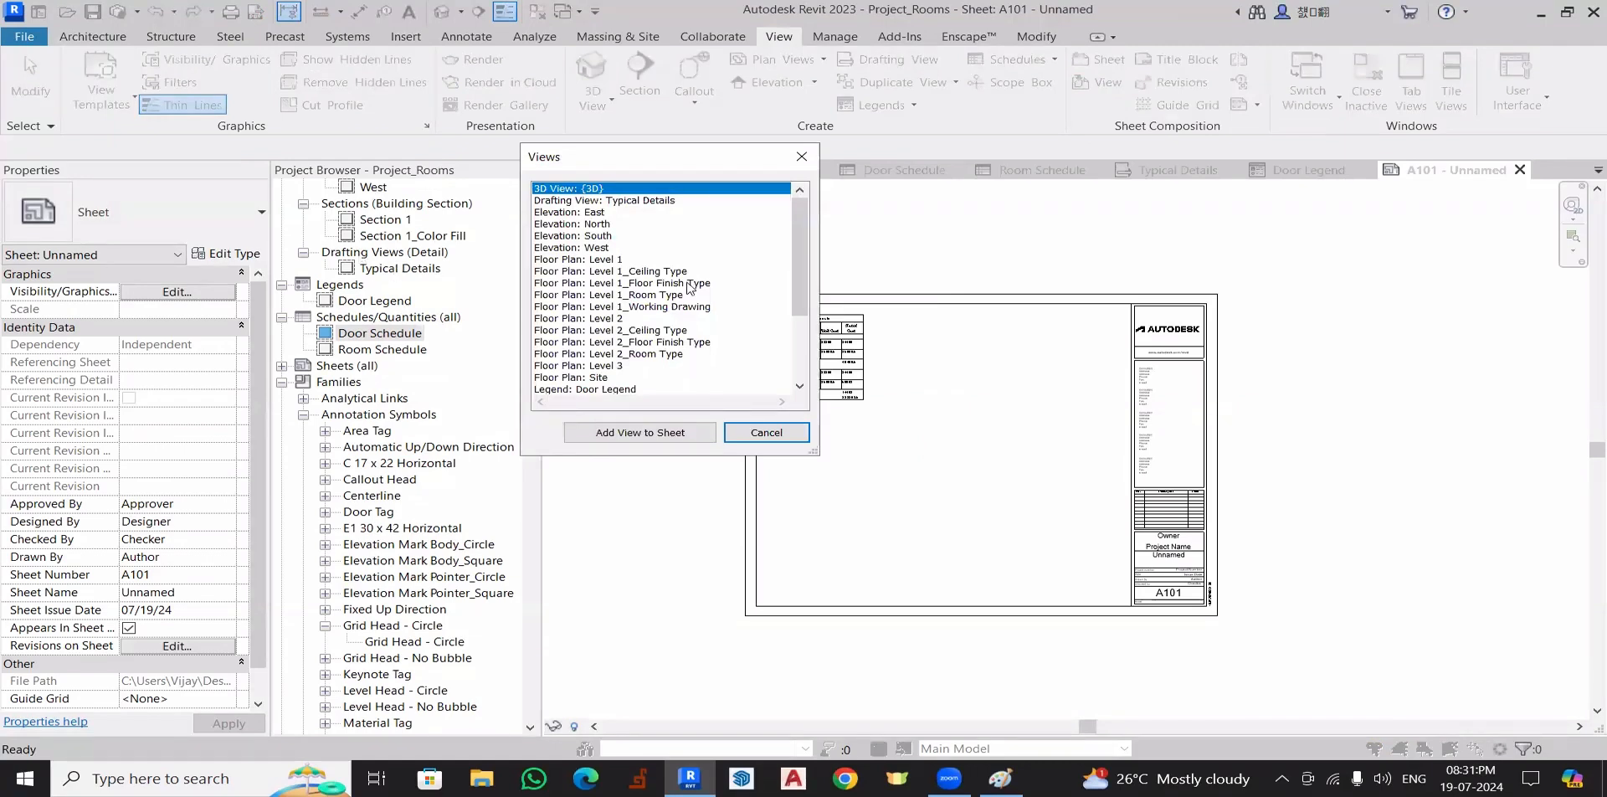
left_click_drag(800, 251, 800, 318)
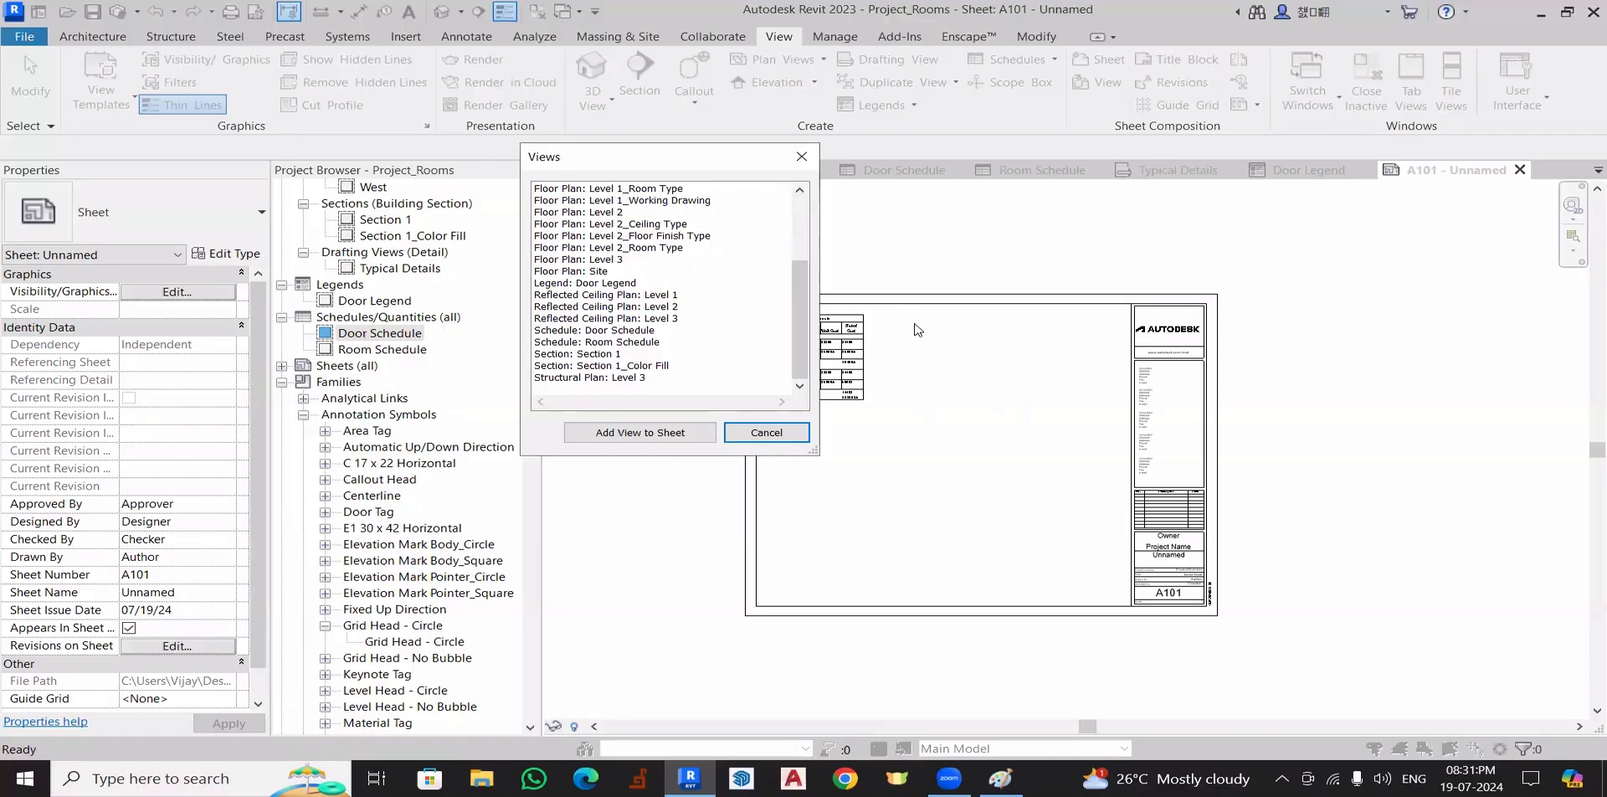
left_click(609, 343)
left_click(624, 432)
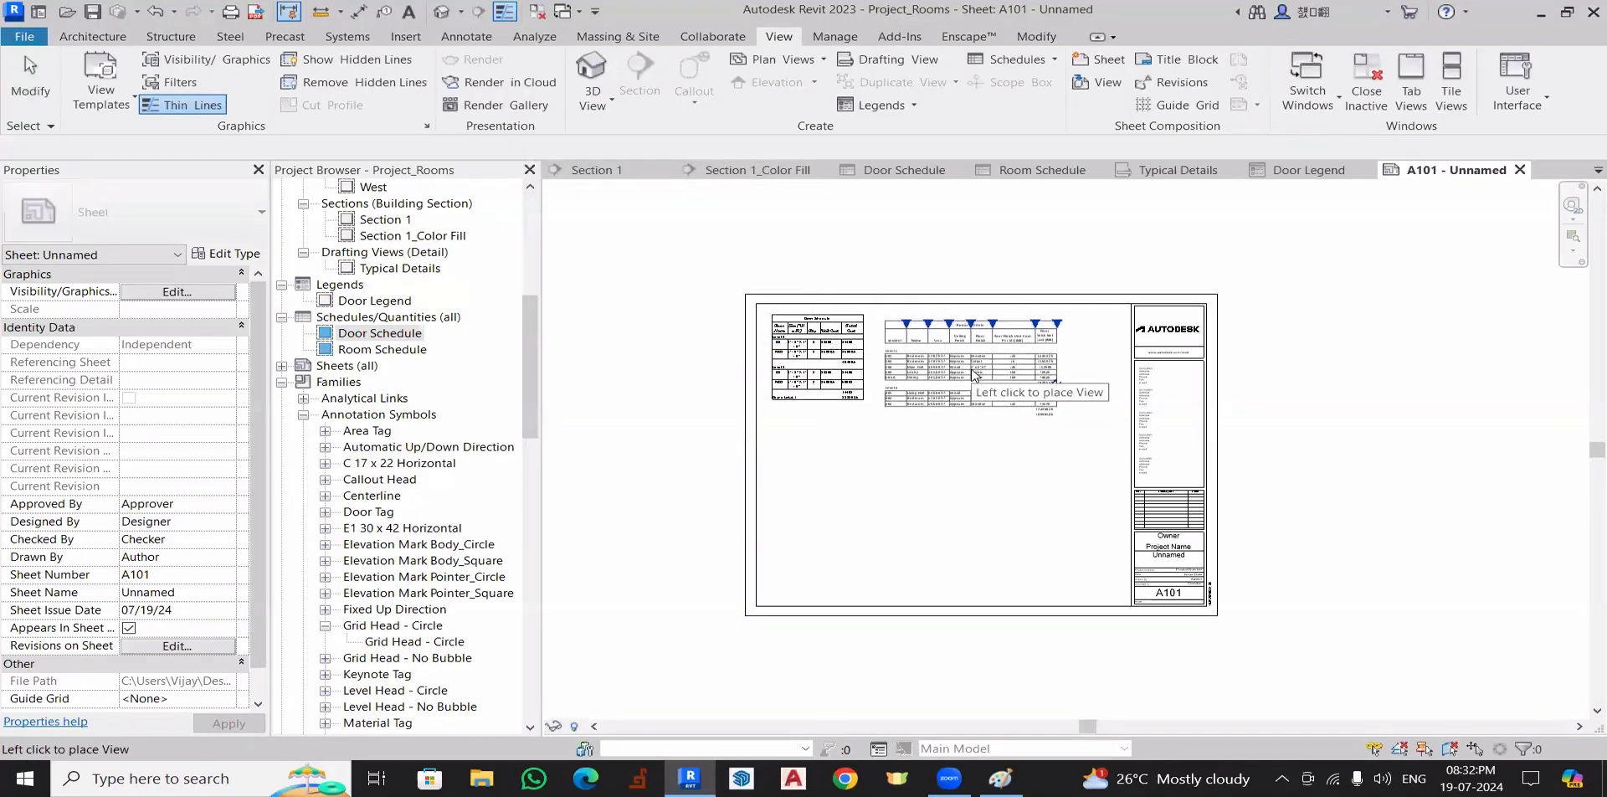
left_click(988, 374)
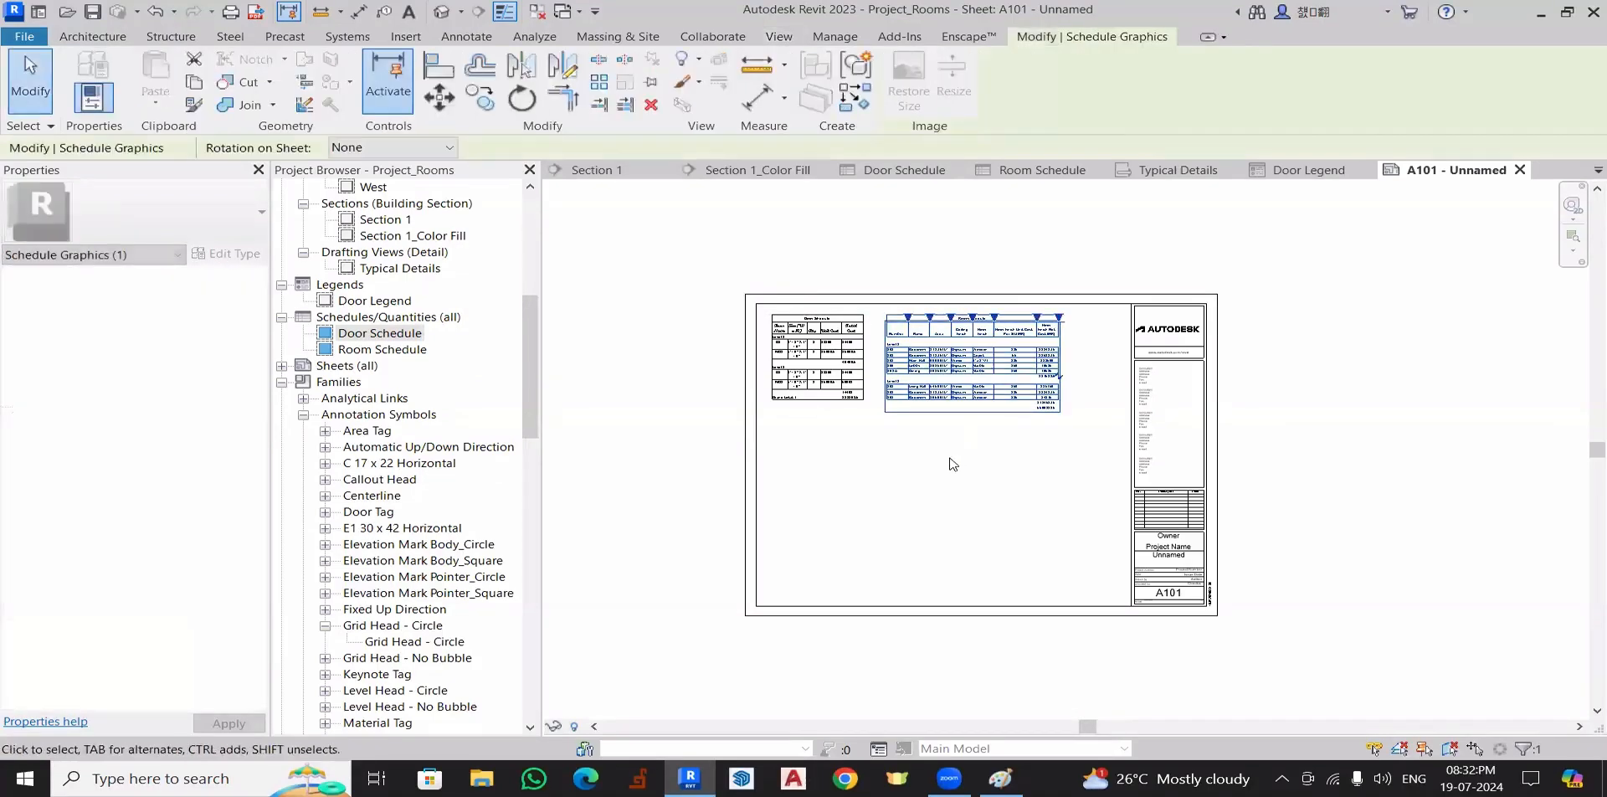
left_click(950, 461)
scroll(926, 446, "up", 2)
scroll(924, 444, "down", 3)
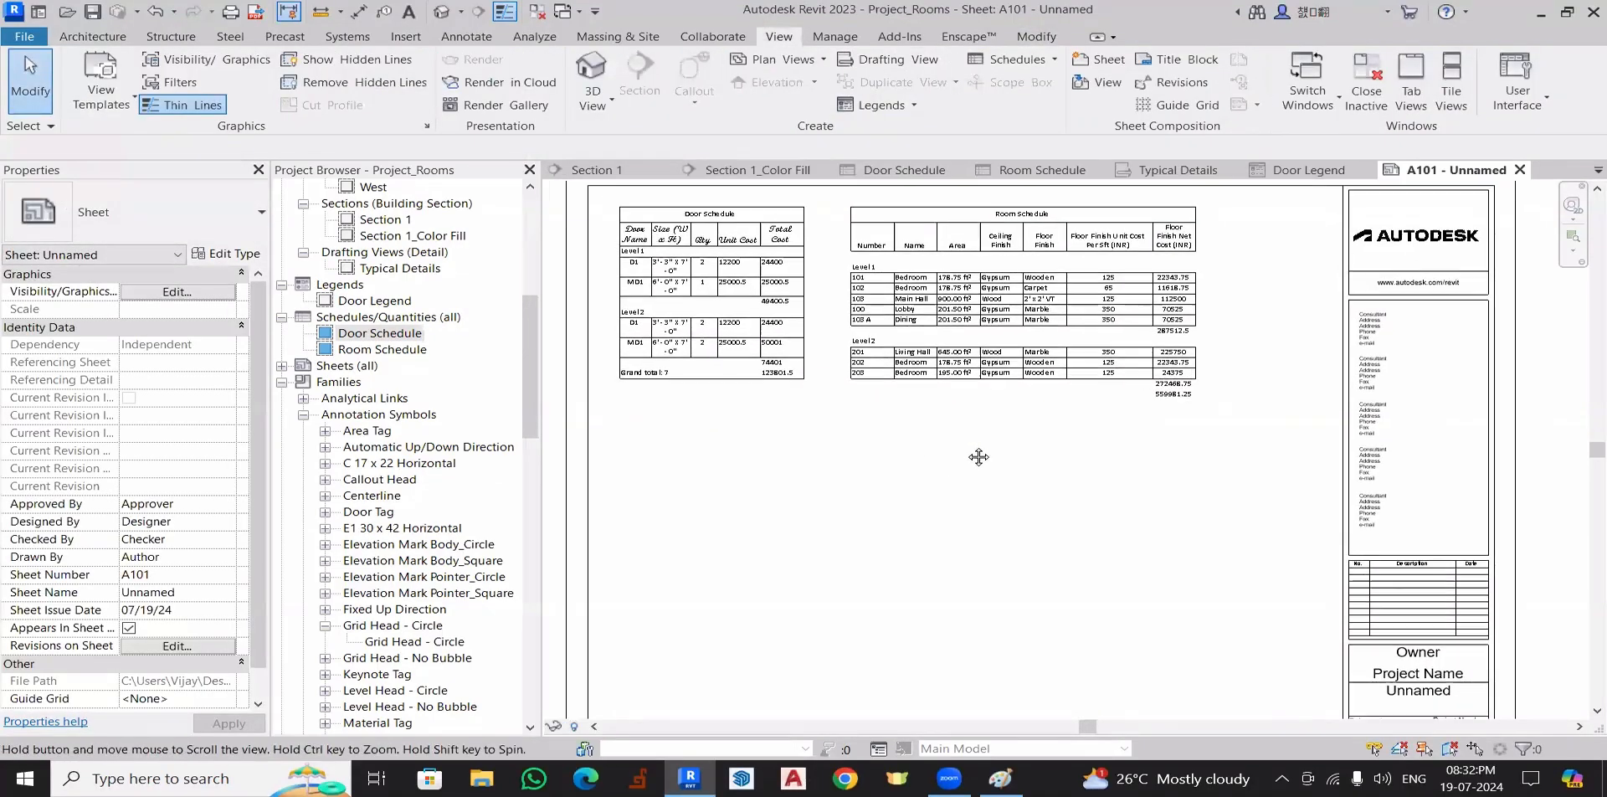
scroll(929, 435, "down", 1)
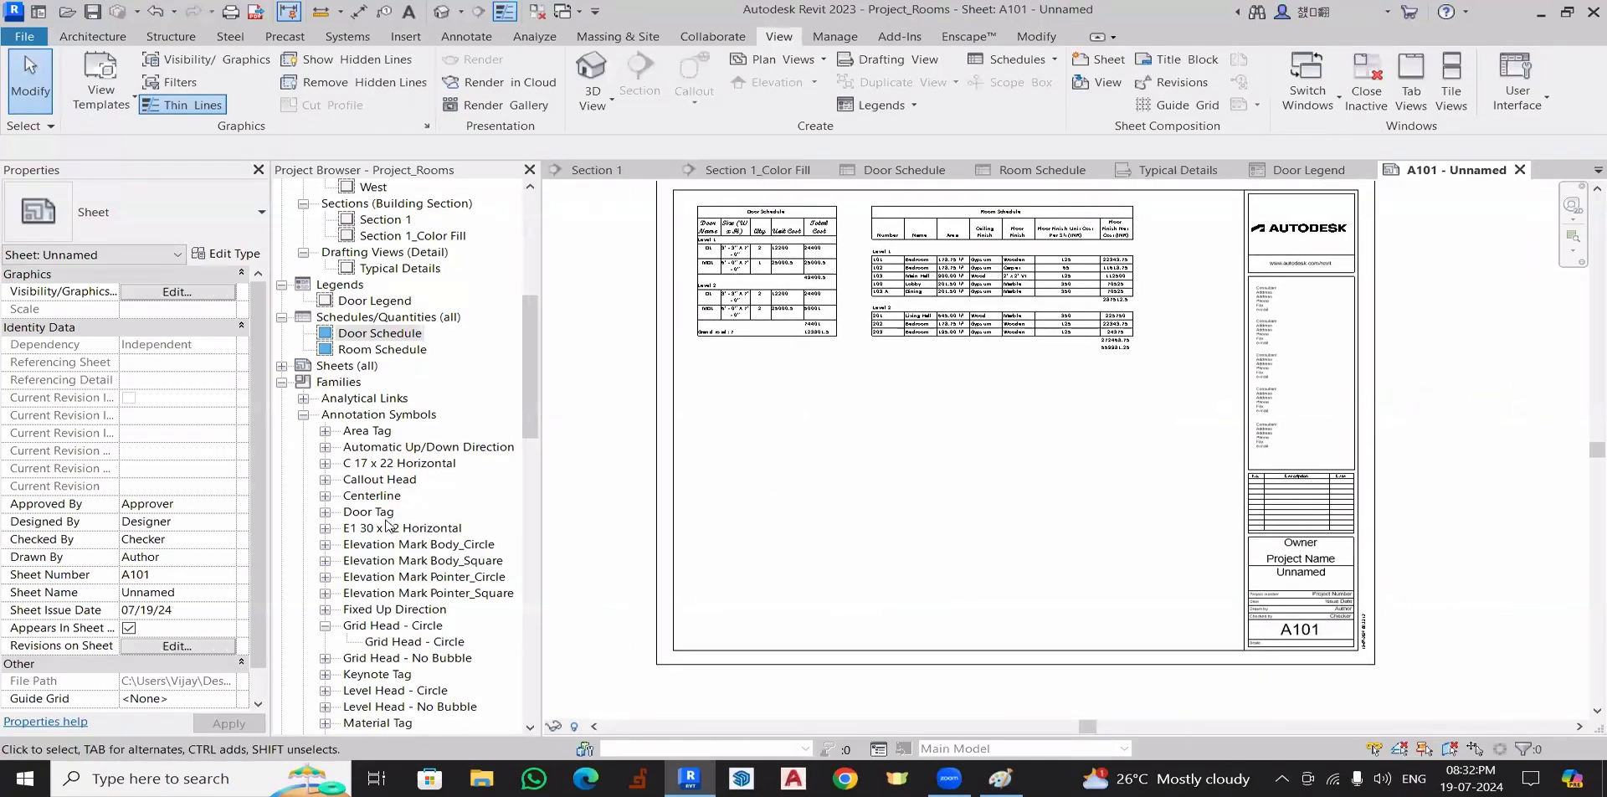
- Place the Door Legend view on the sheet below the two schedules
left_click(368, 302)
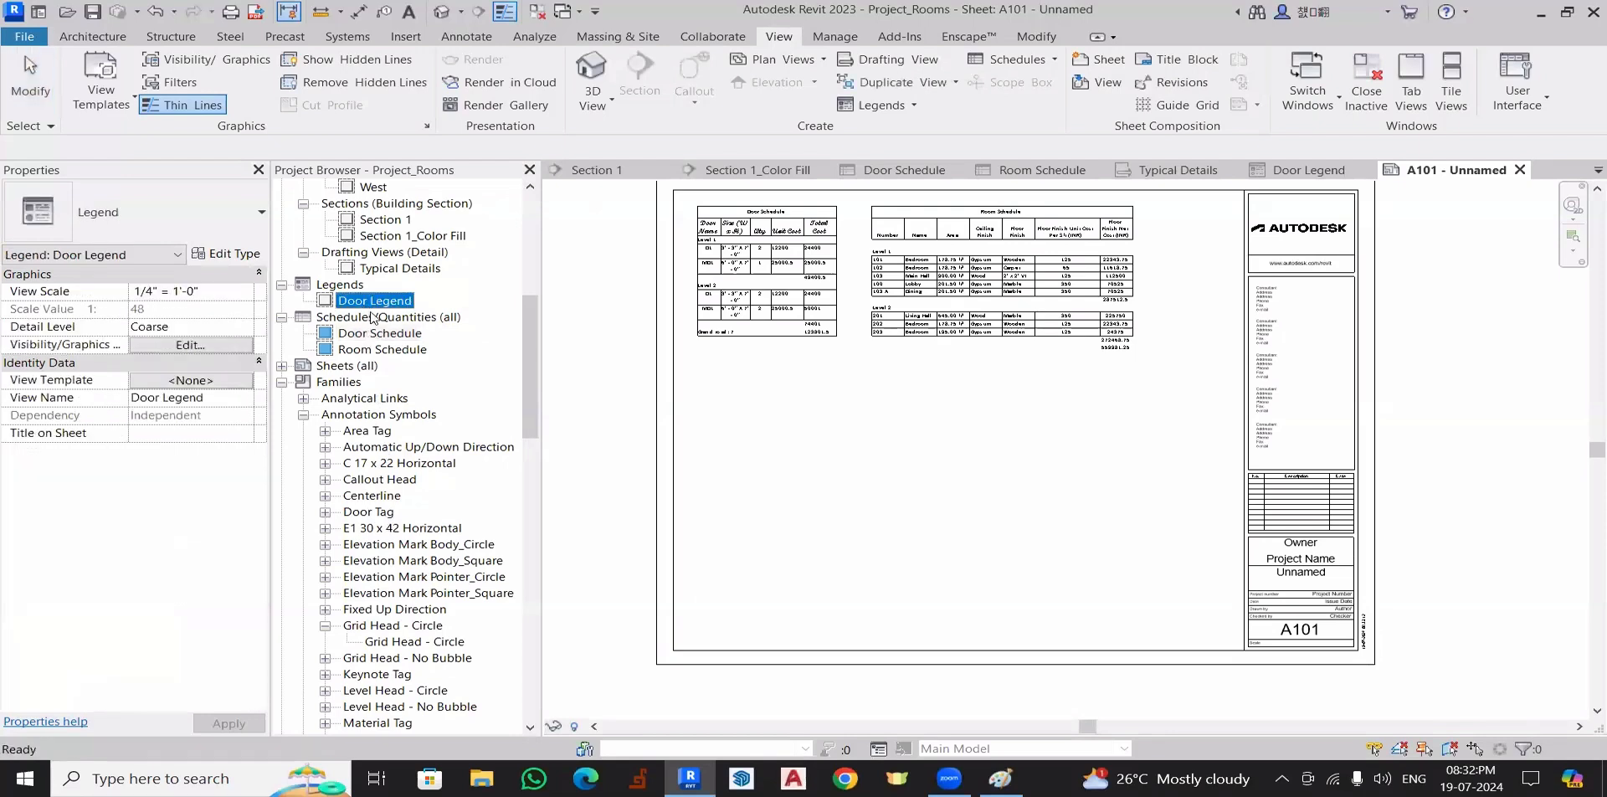
left_click_drag(375, 305, 829, 484)
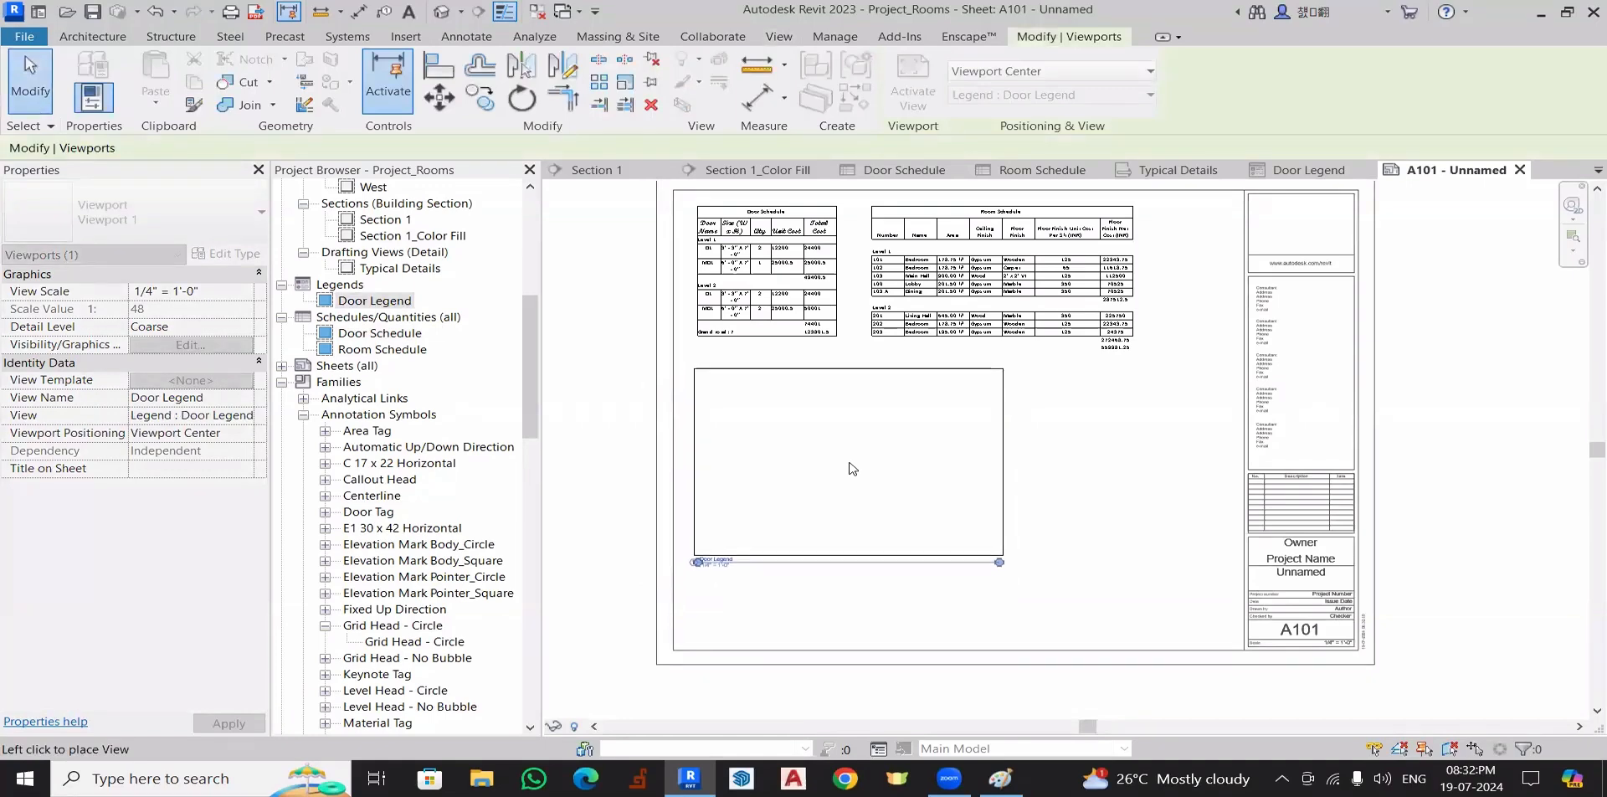
left_click(852, 469)
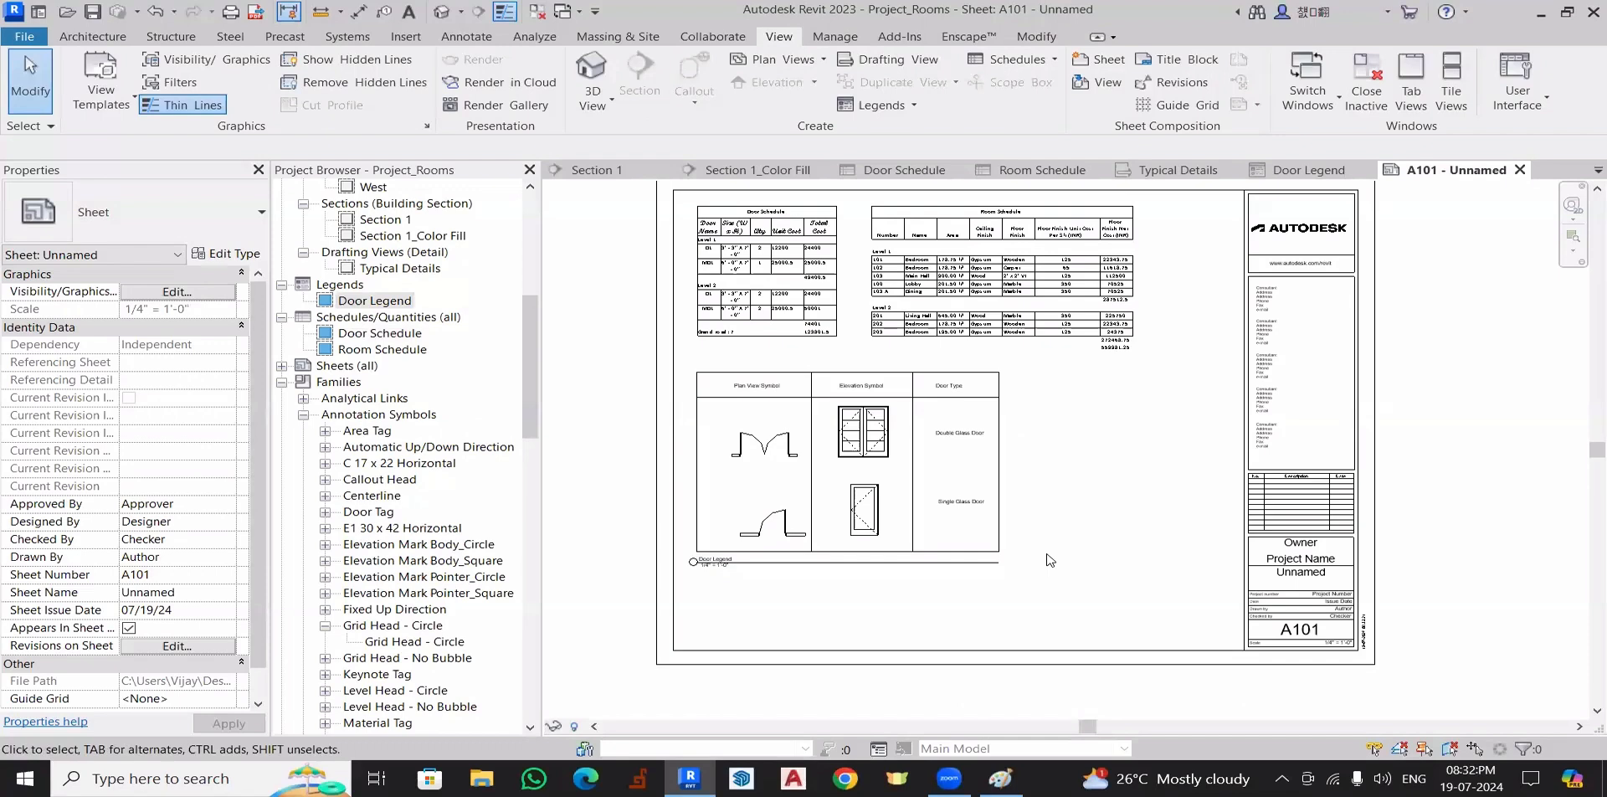
scroll(950, 467, "down", 2)
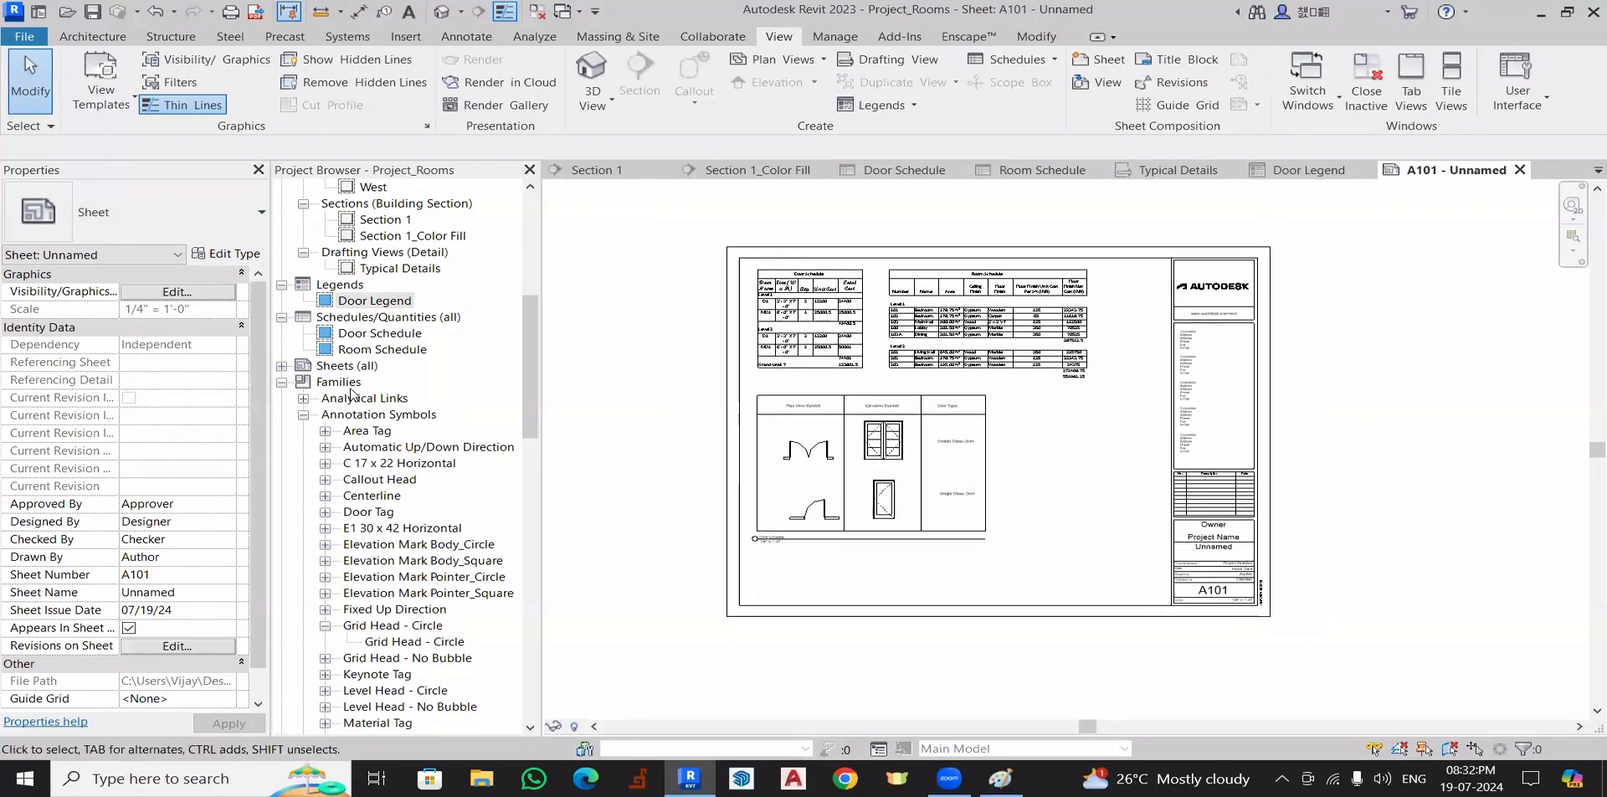
- Examine the project's view list and the owner, project name, sheet number and scale fields in the sheet's title block
scroll(373, 406, "up", 2)
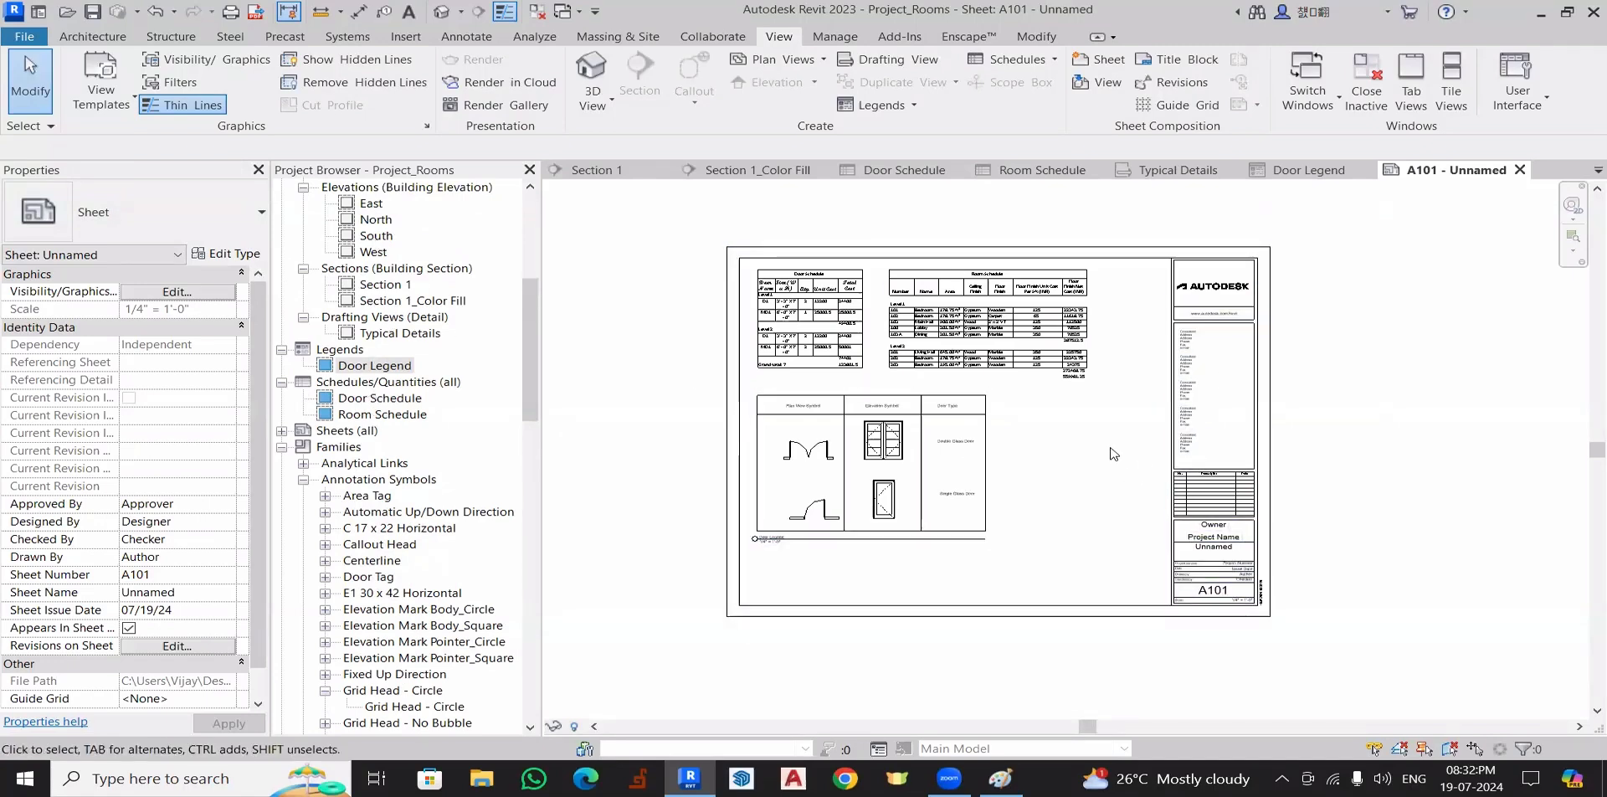
middle_click_drag(1113, 454, 1104, 483)
scroll(465, 385, "up", 4)
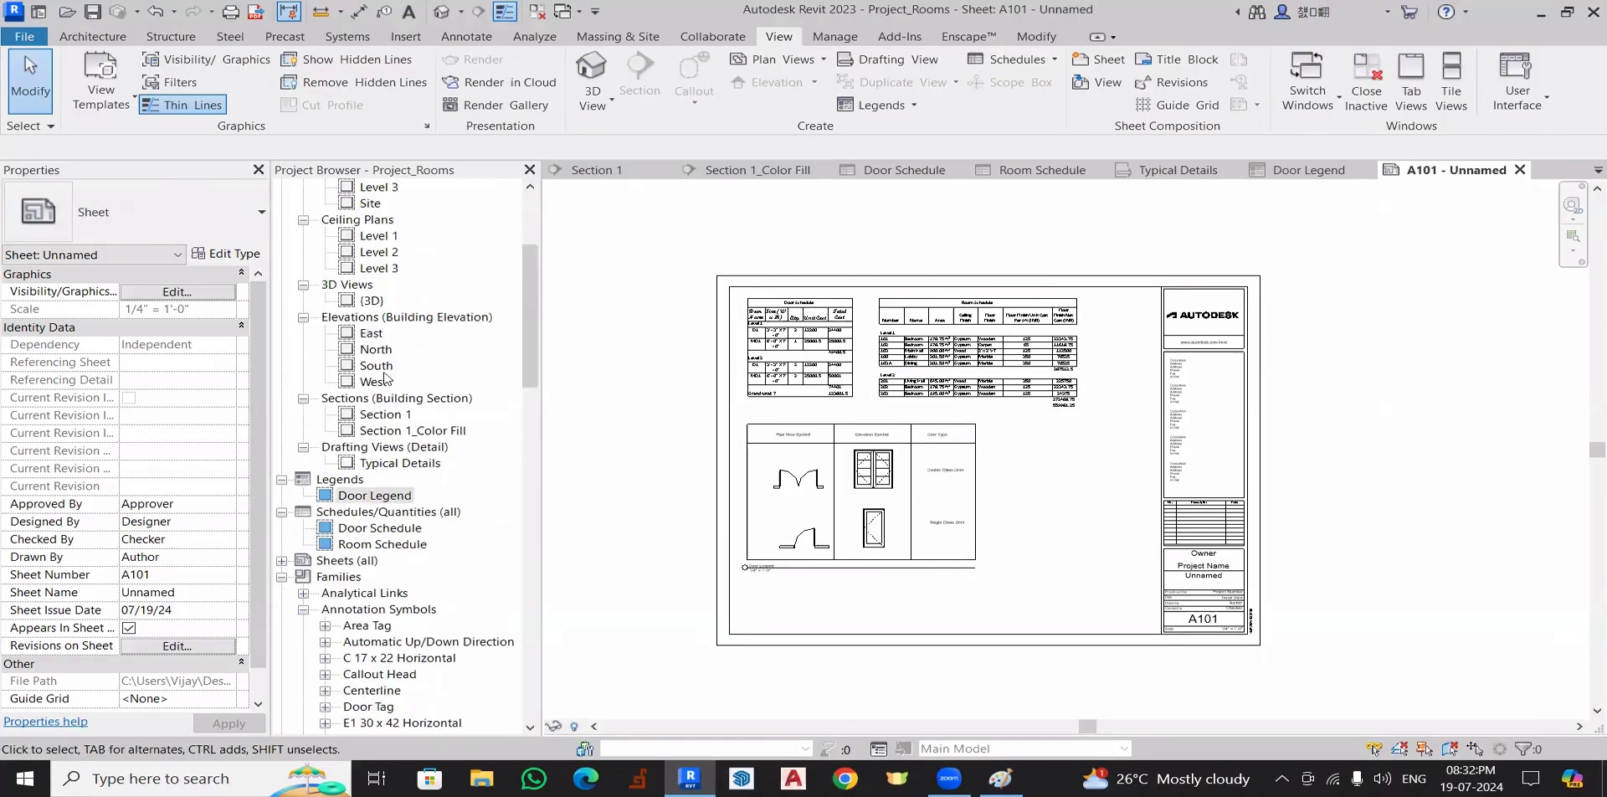
scroll(386, 379, "down", 1)
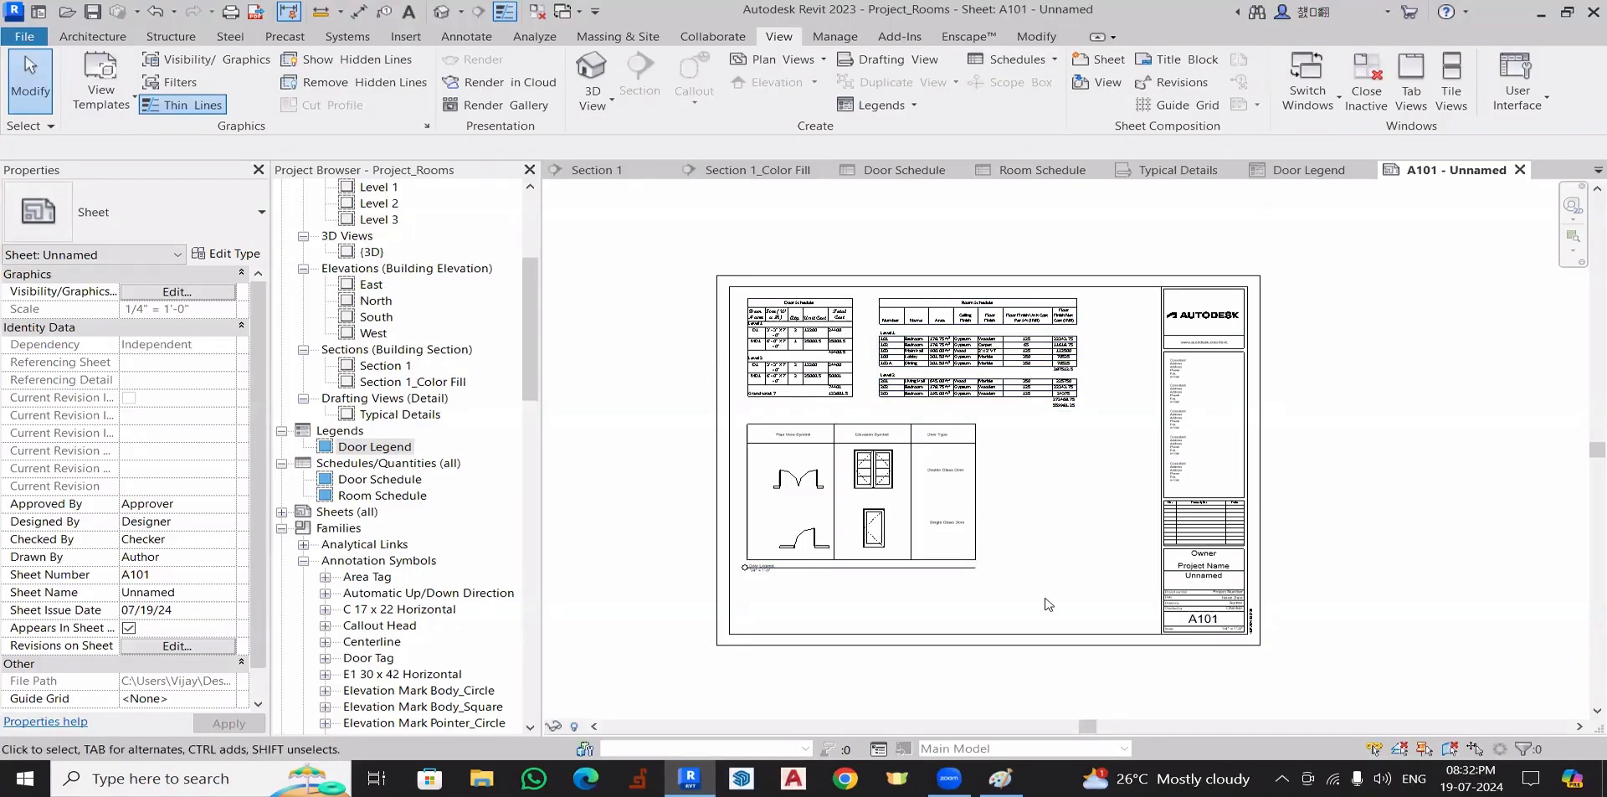
scroll(1072, 463, "up", 4)
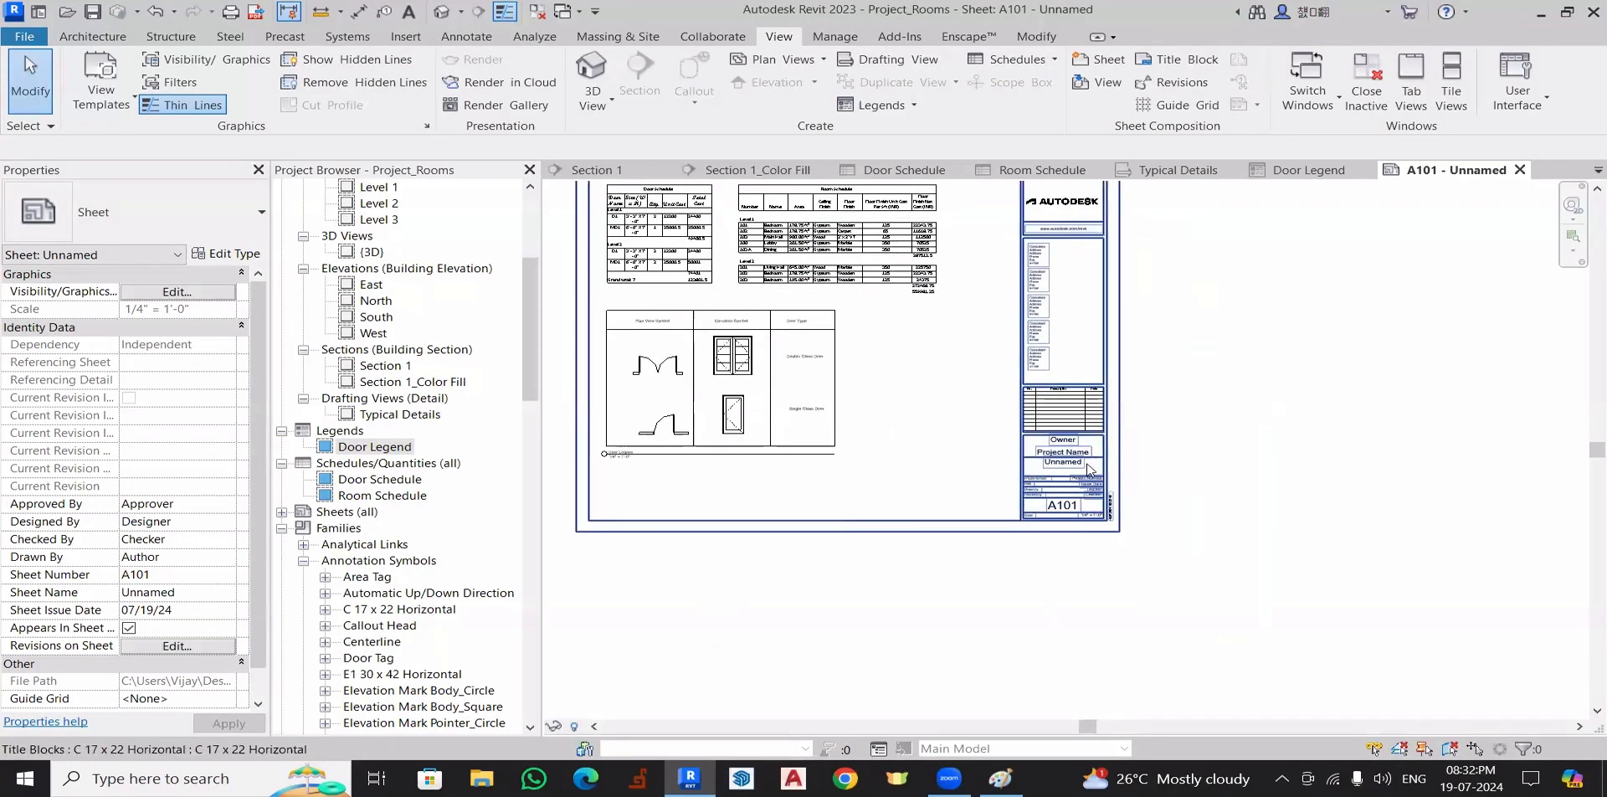
scroll(1069, 462, "up", 3)
middle_click_drag(1070, 462, 1278, 488)
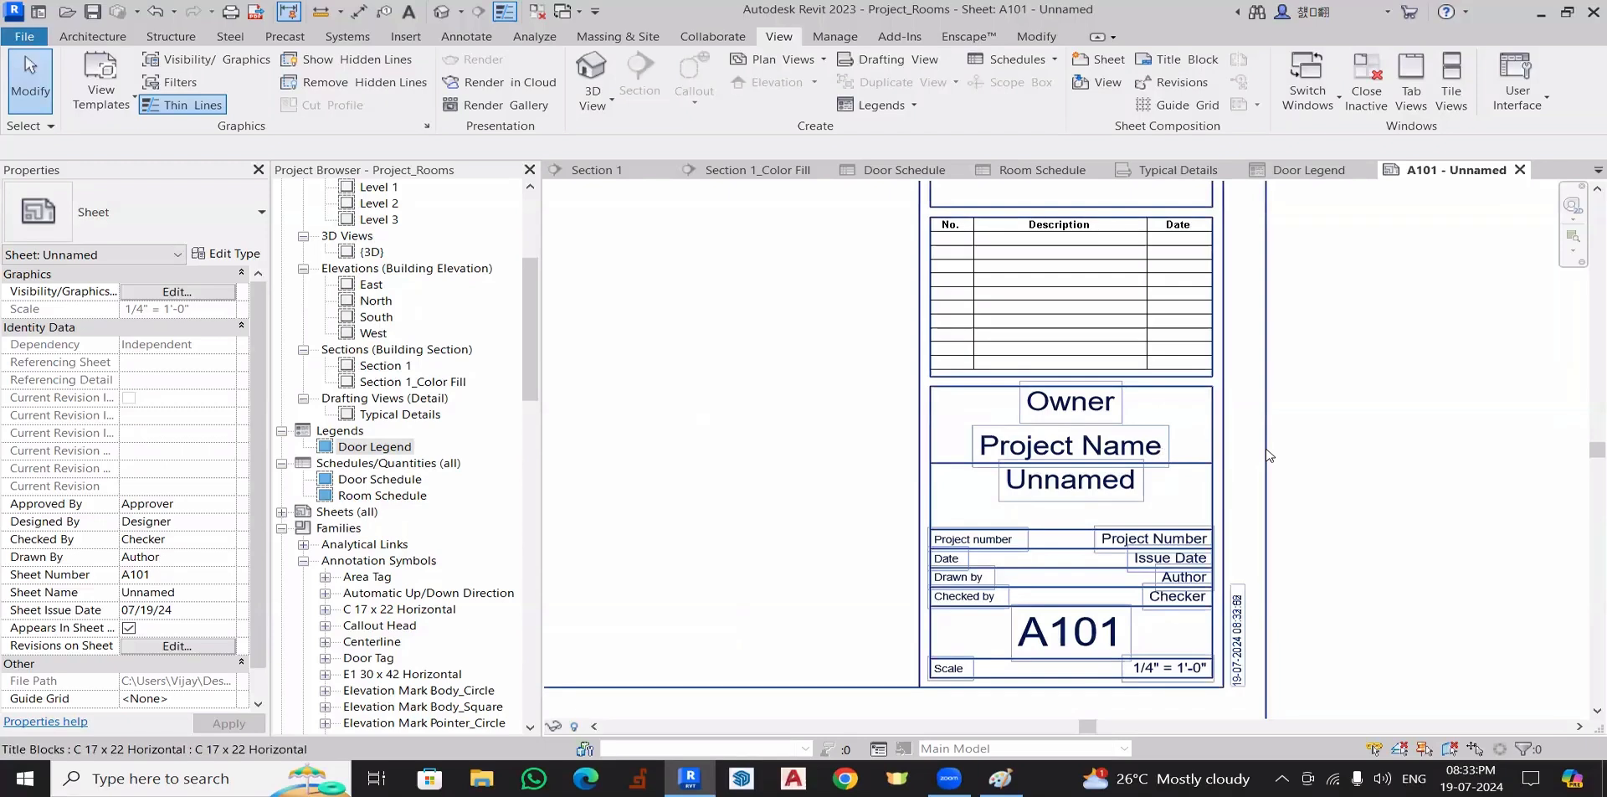
double_click(1099, 405)
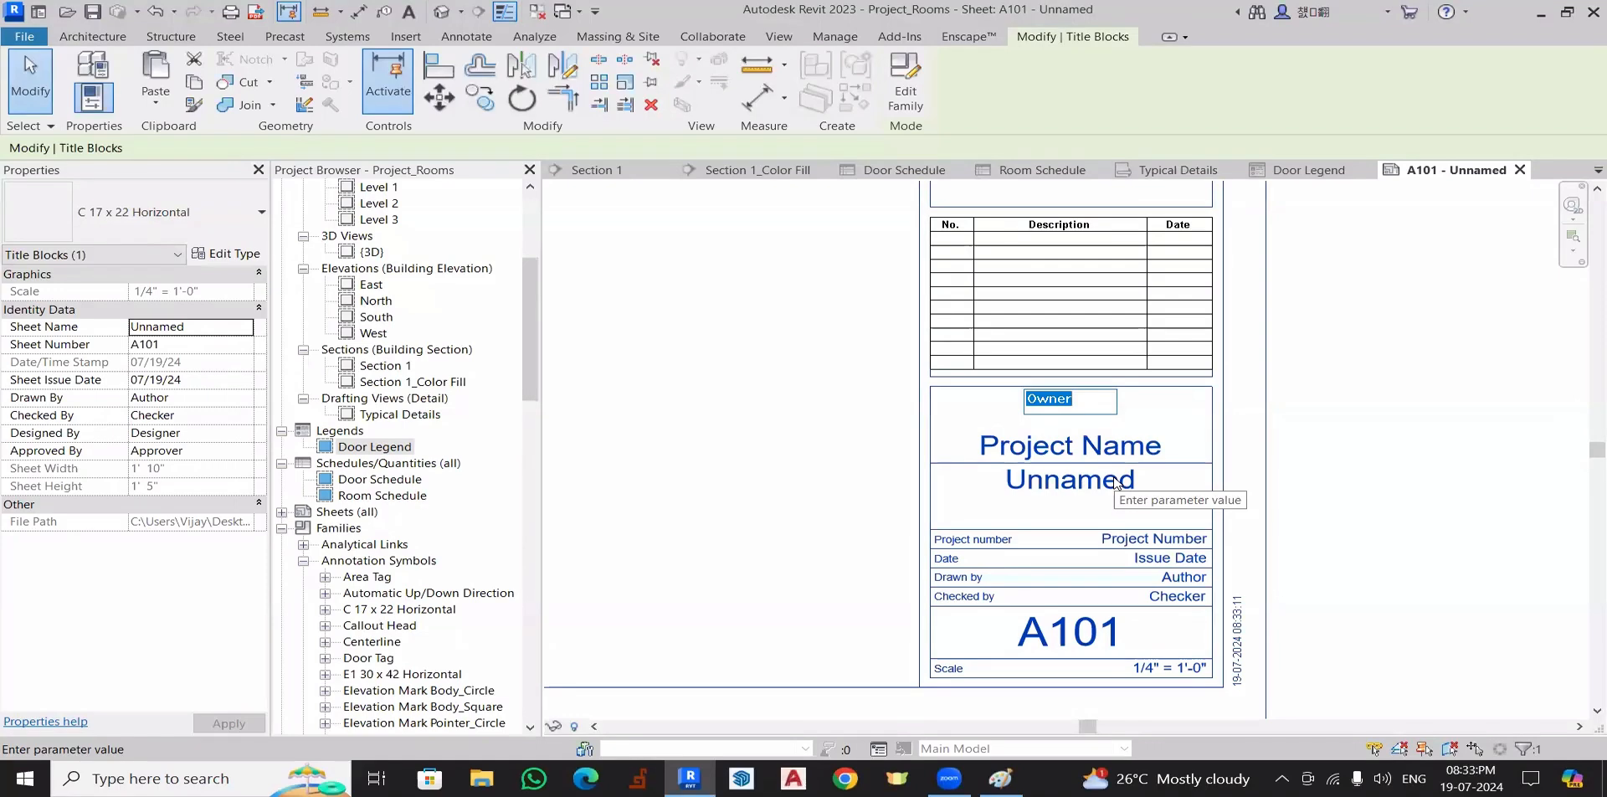
key("Escape")
key("Escape")
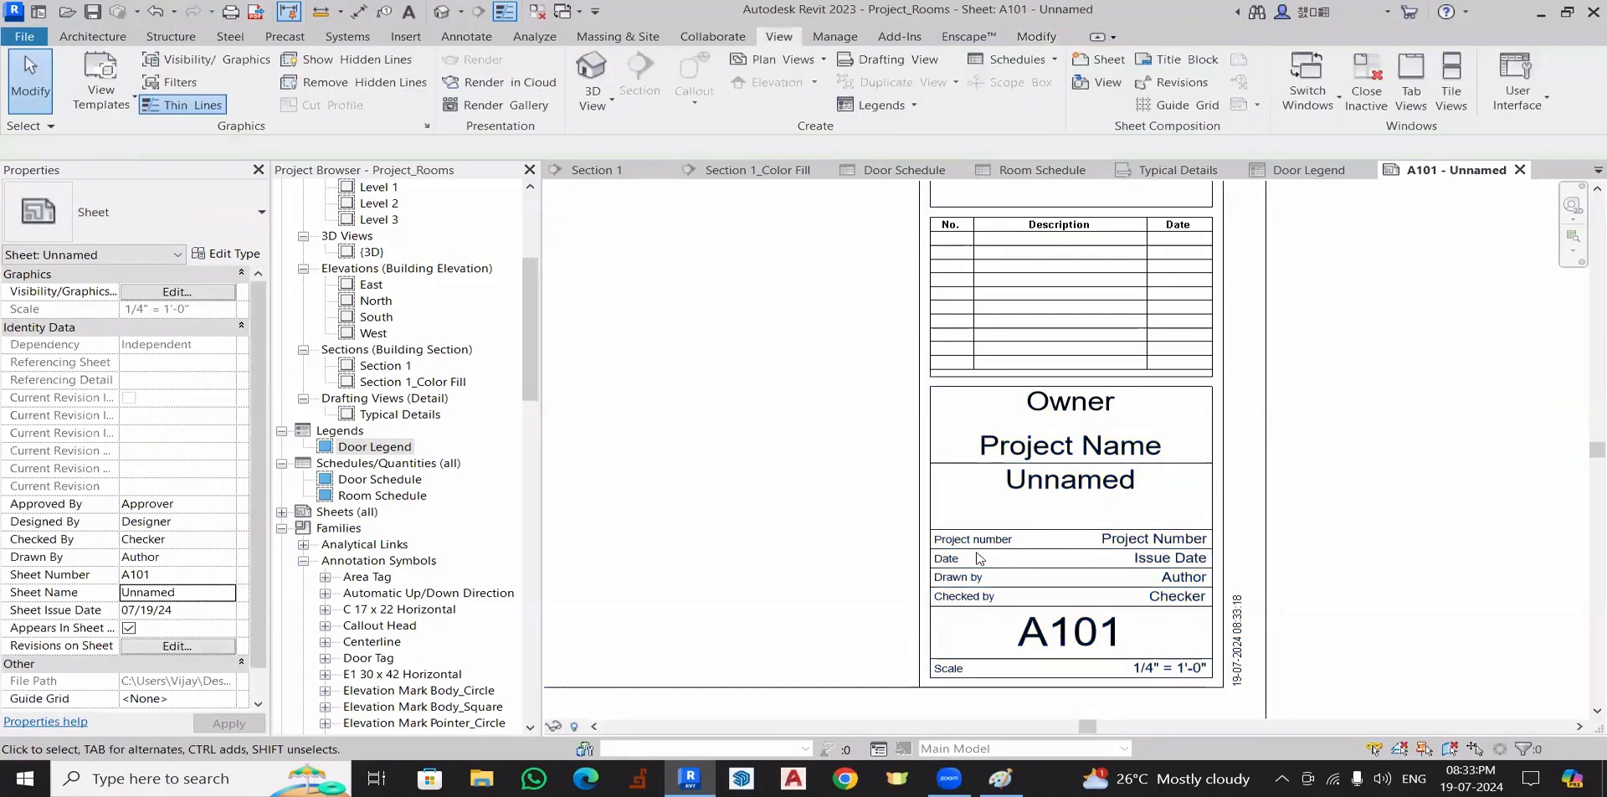
scroll(974, 553, "up", 6)
double_click(973, 529)
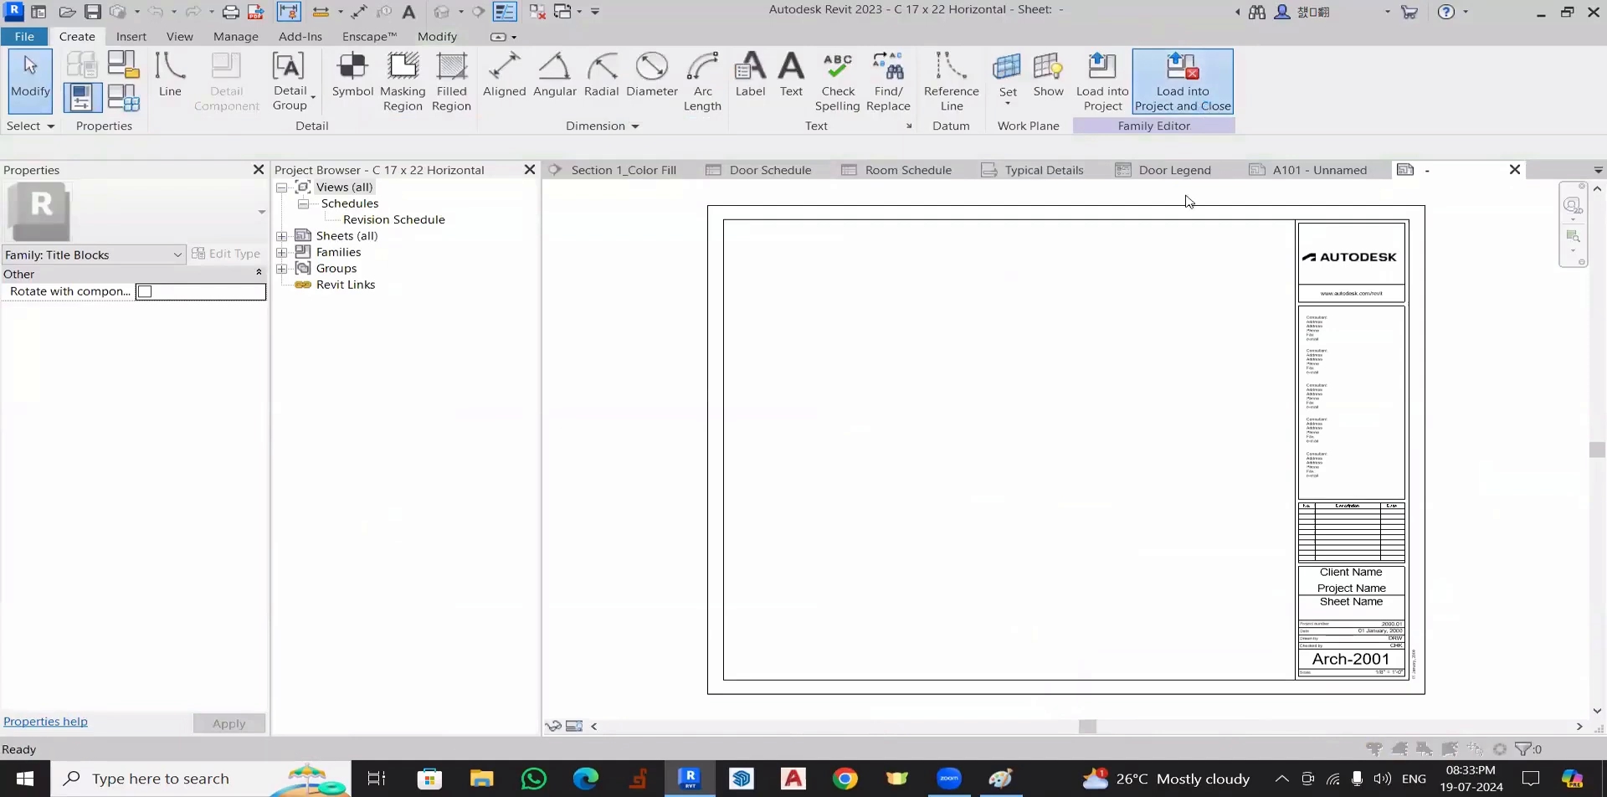
left_click(1183, 77)
left_click(852, 402)
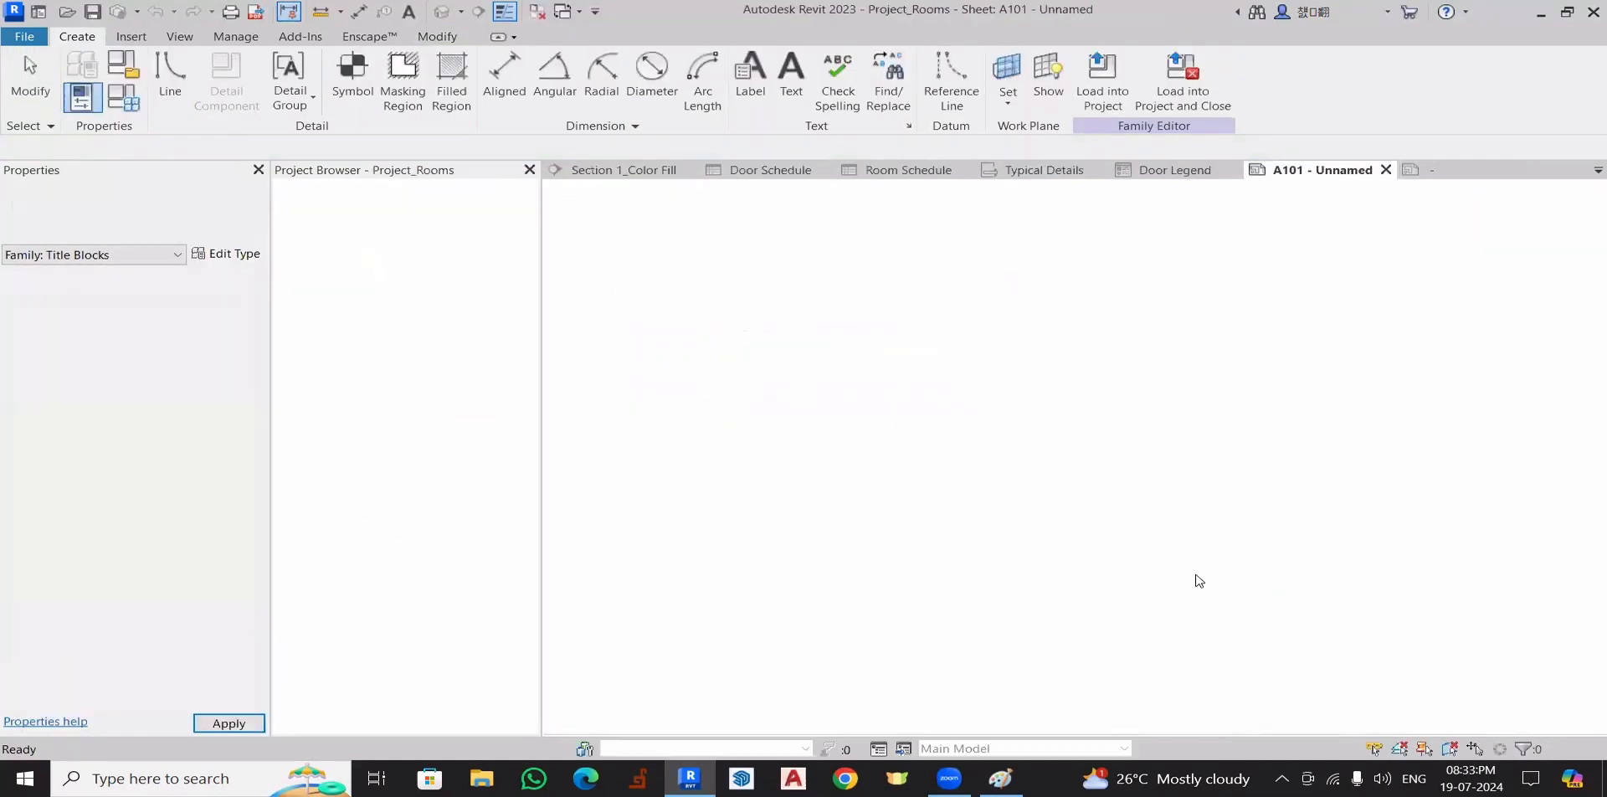
middle_click_drag(1183, 534, 937, 501)
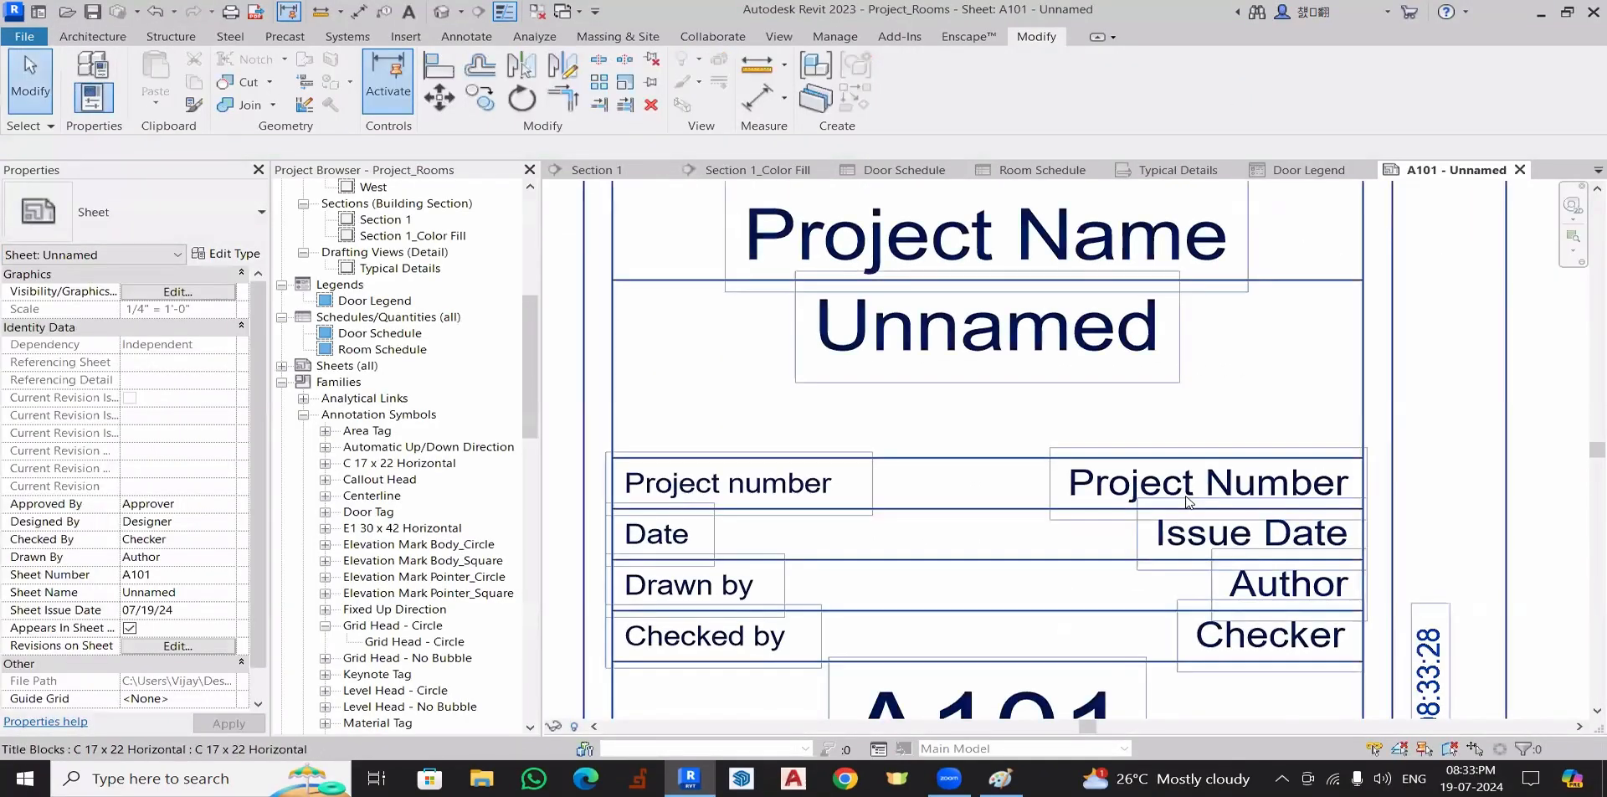
left_click(1190, 492)
left_click(1192, 492)
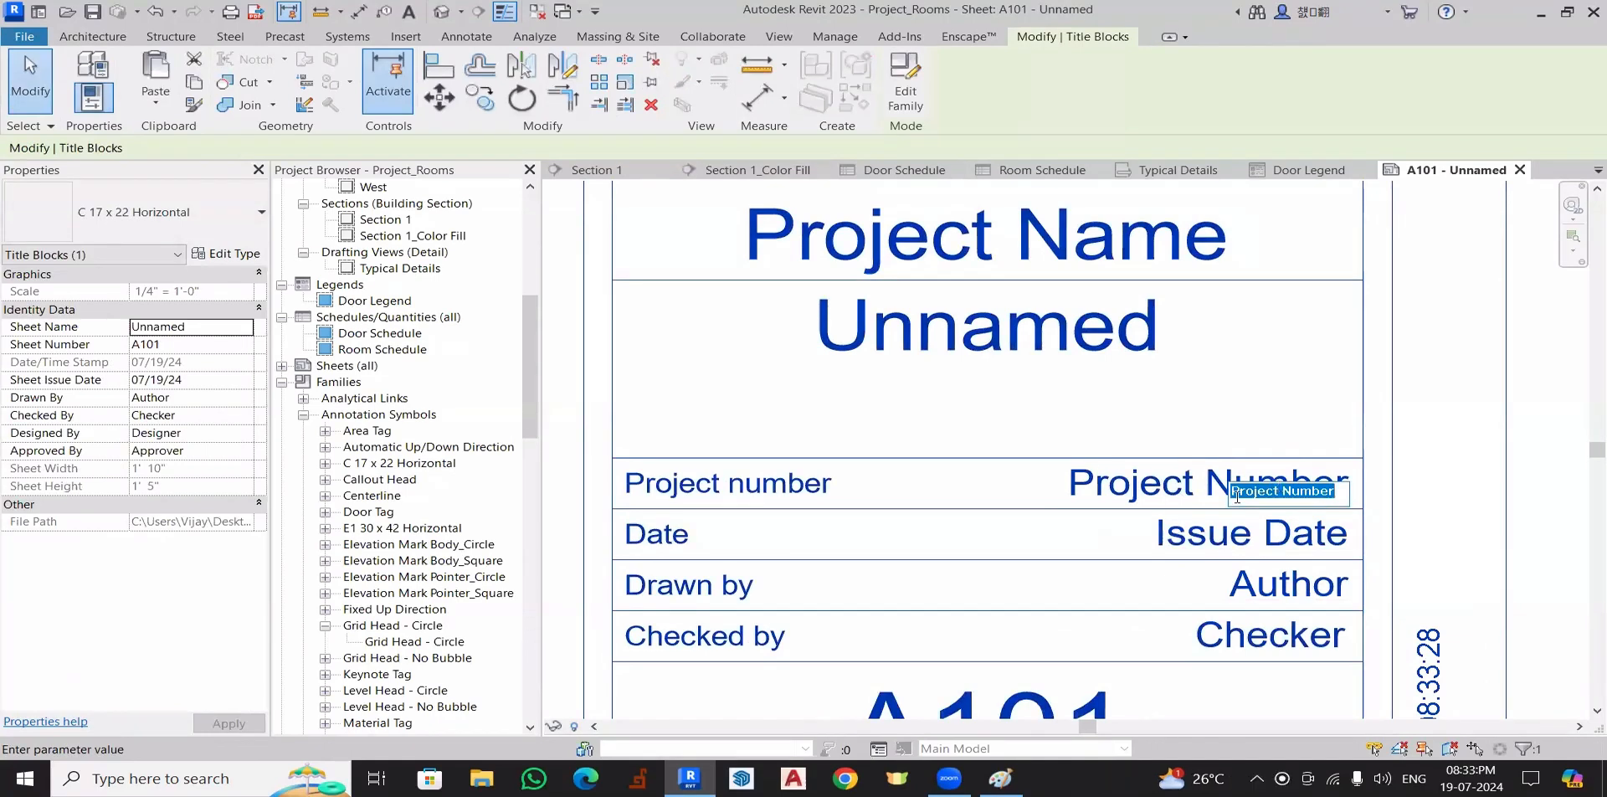
key("Escape")
key("Escape")
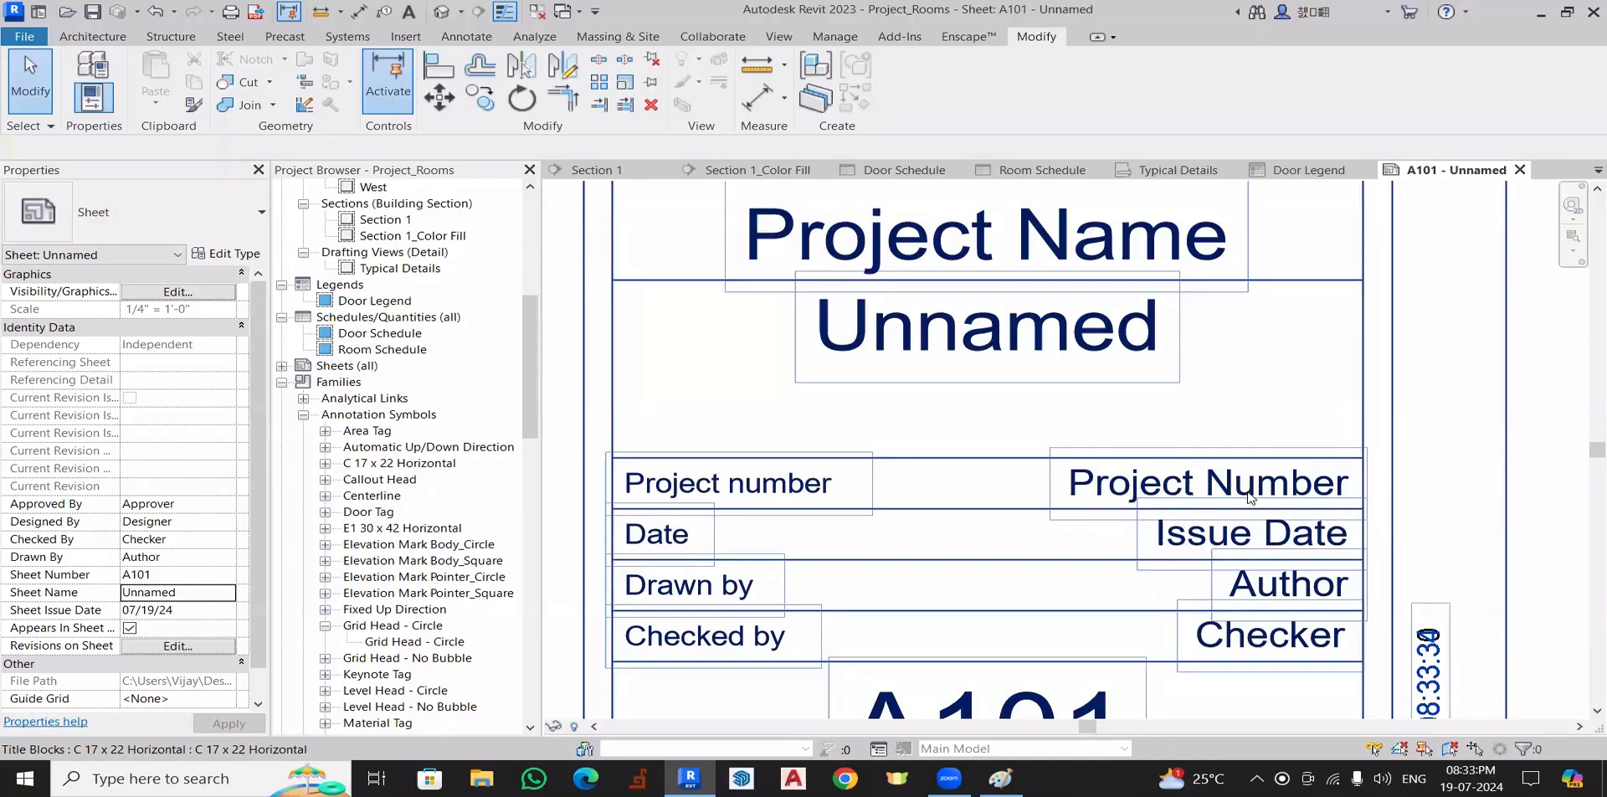
- Replace the Owner placeholder in the sheet's title block with the owner's name
scroll(1250, 498, "down", 2)
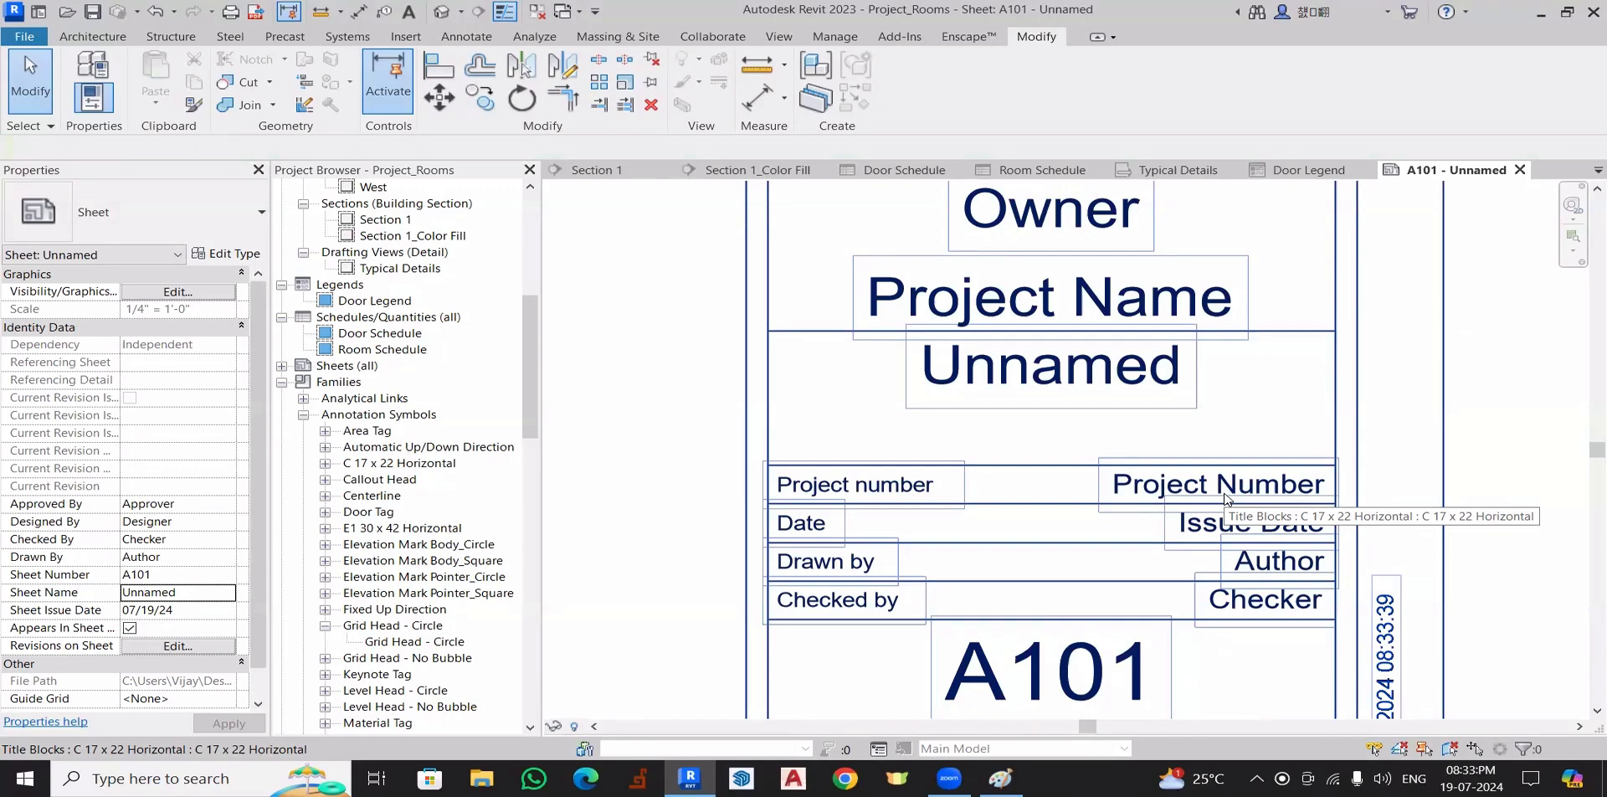
scroll(1004, 429, "up", 1)
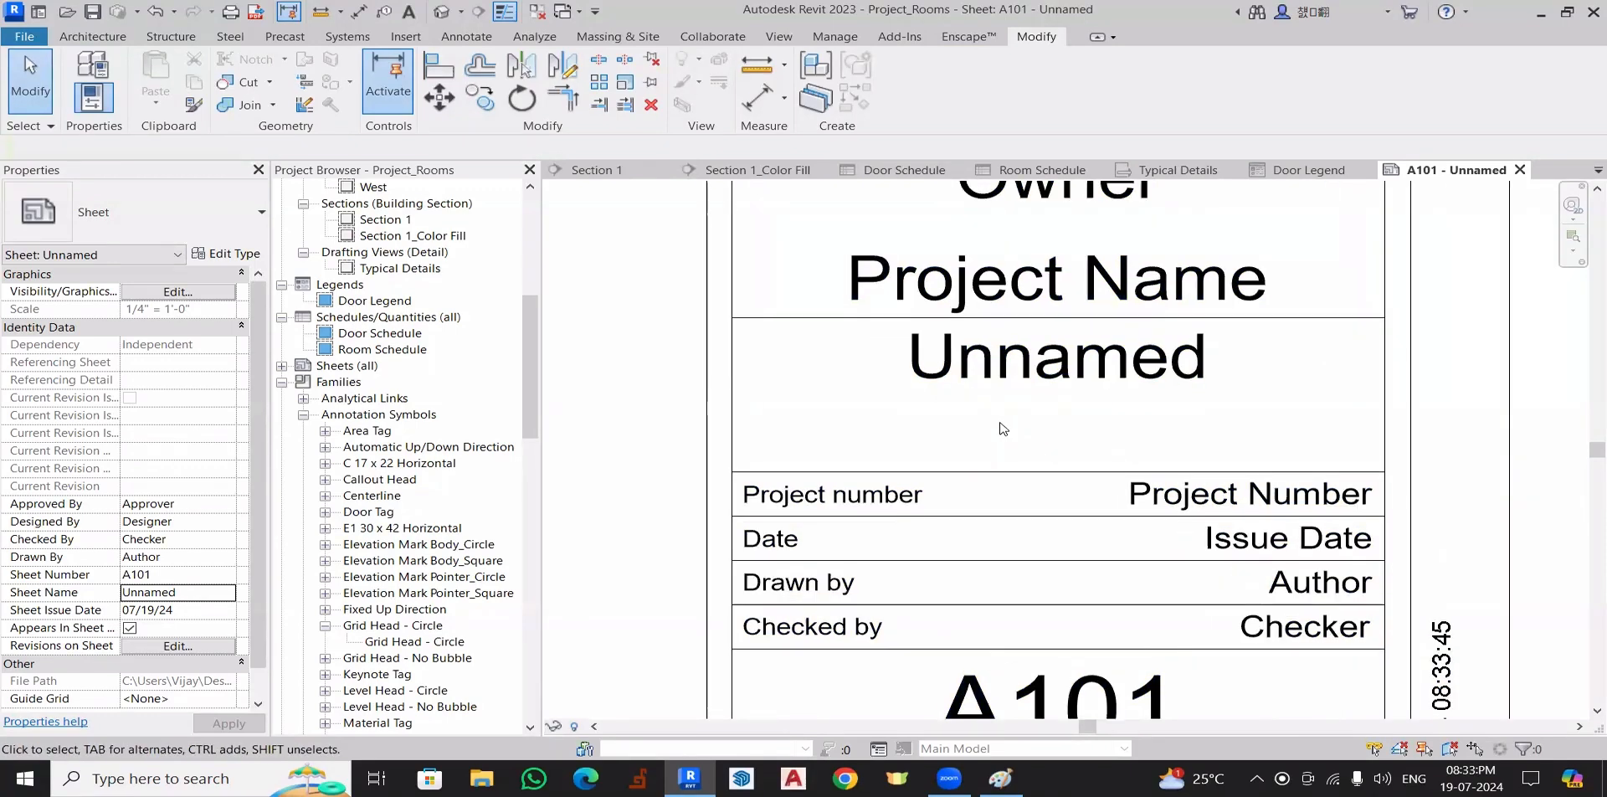
scroll(1003, 432, "down", 2)
left_click(1080, 348)
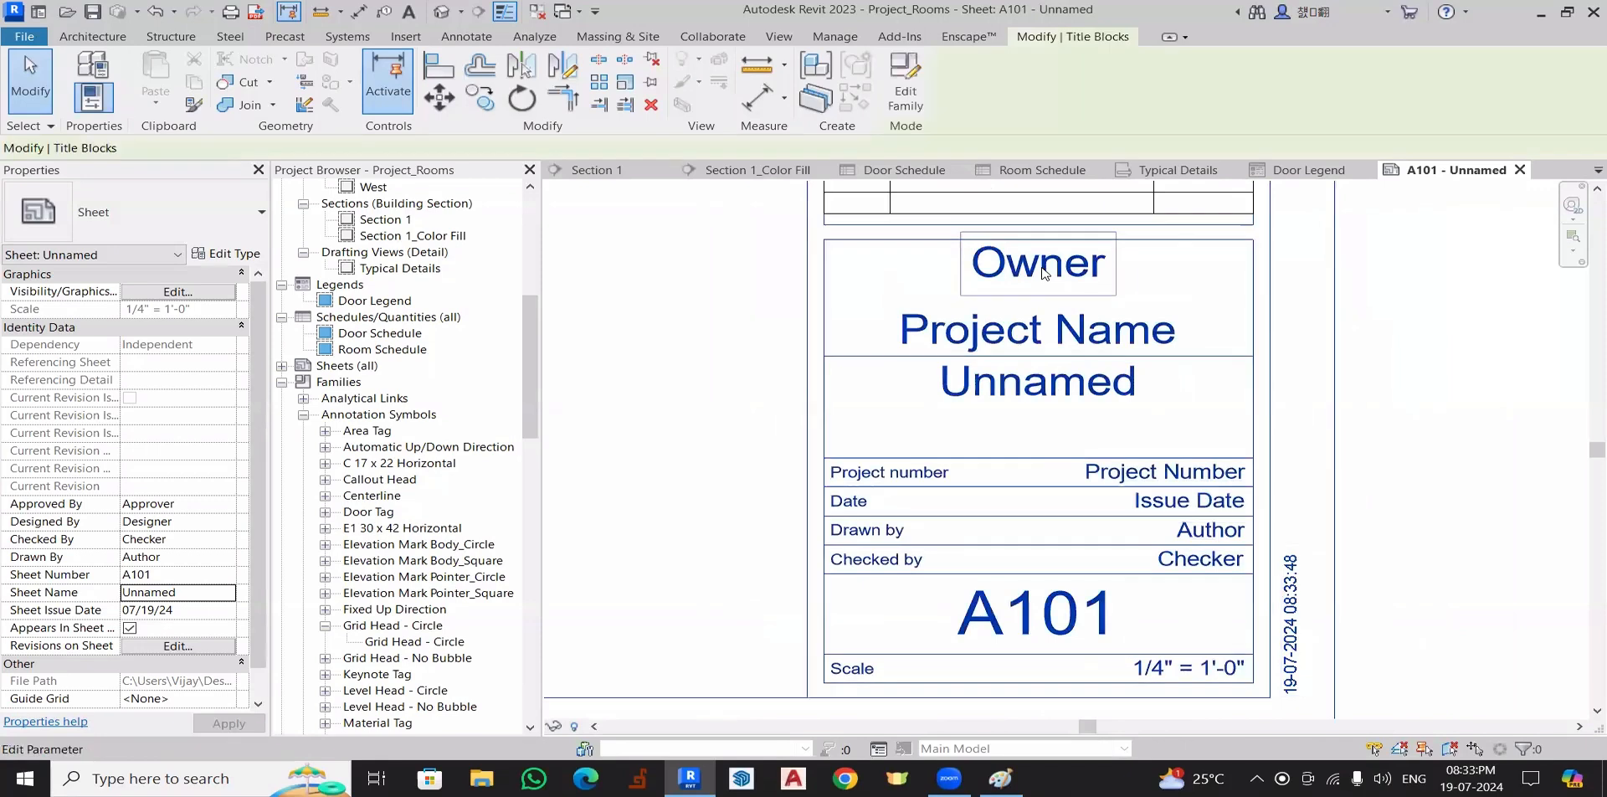
left_click(1030, 260)
type("Jo")
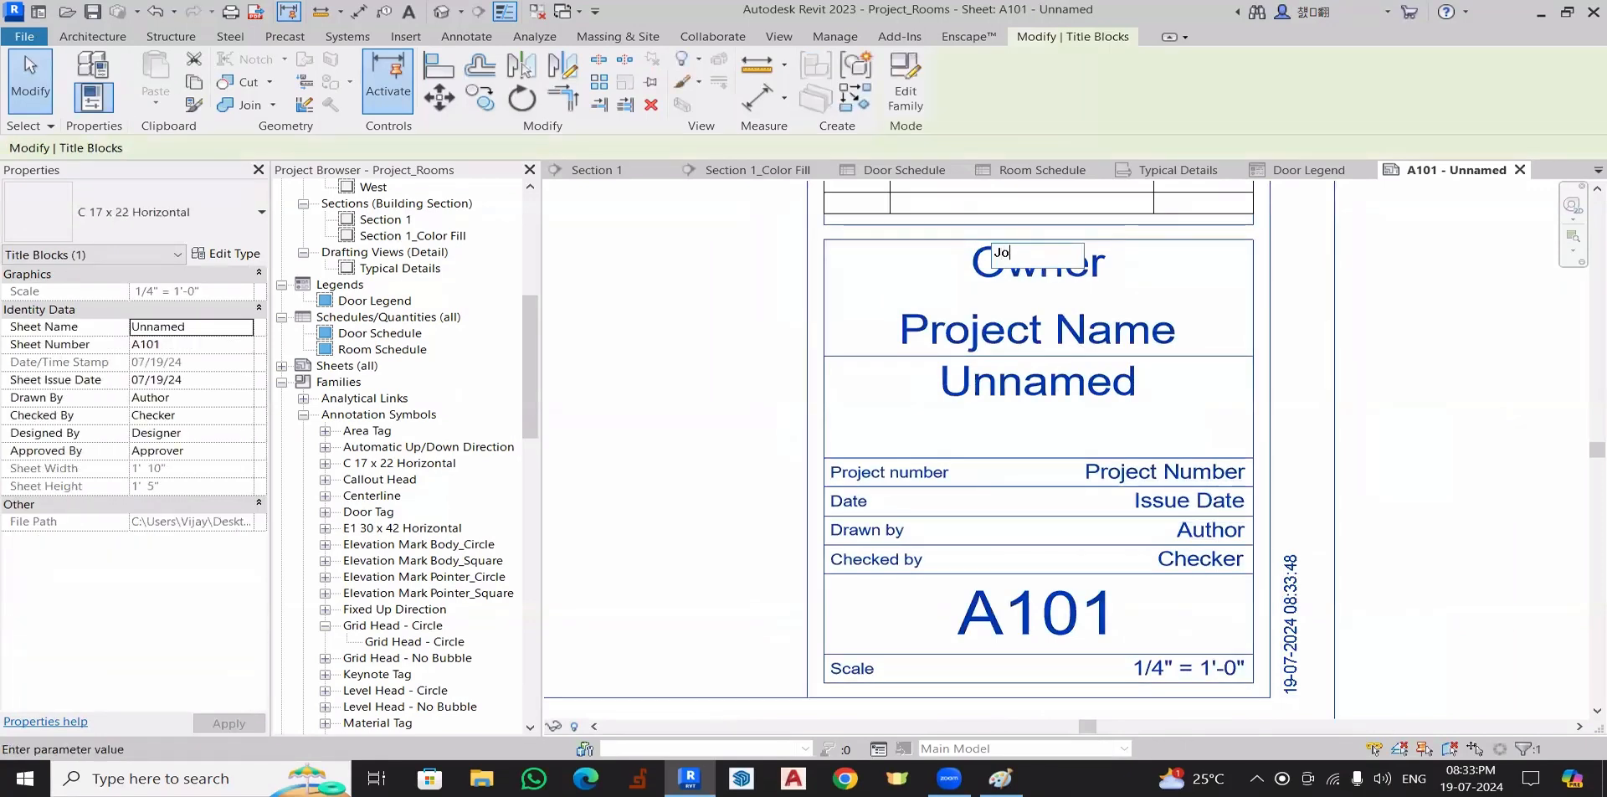
type("hnm")
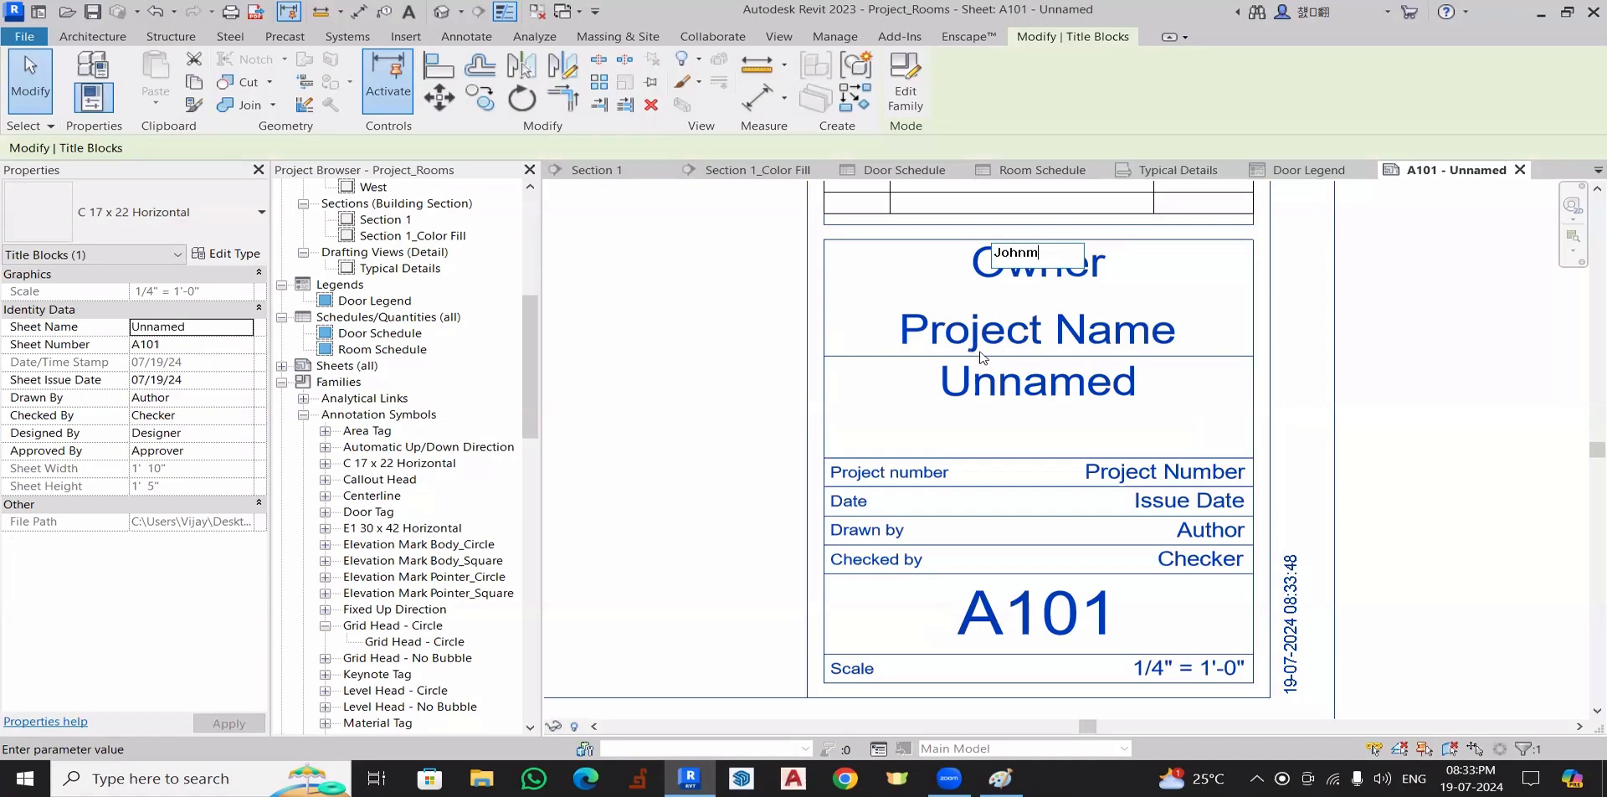
type("n")
key("Return")
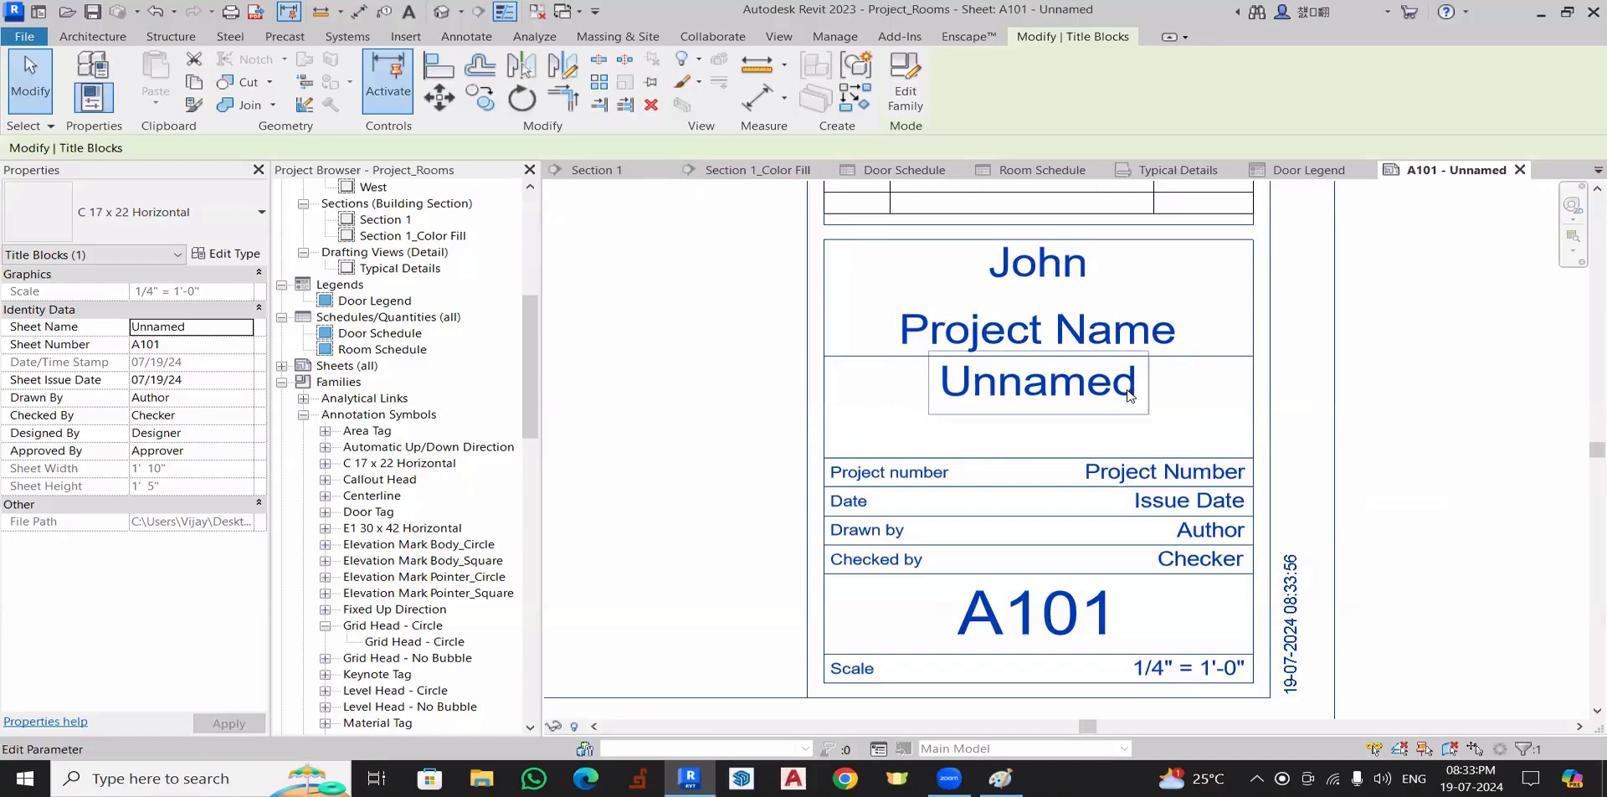
- Set the project name in the title block to Residence Design
left_click(1126, 339)
key("Escape")
key("Escape")
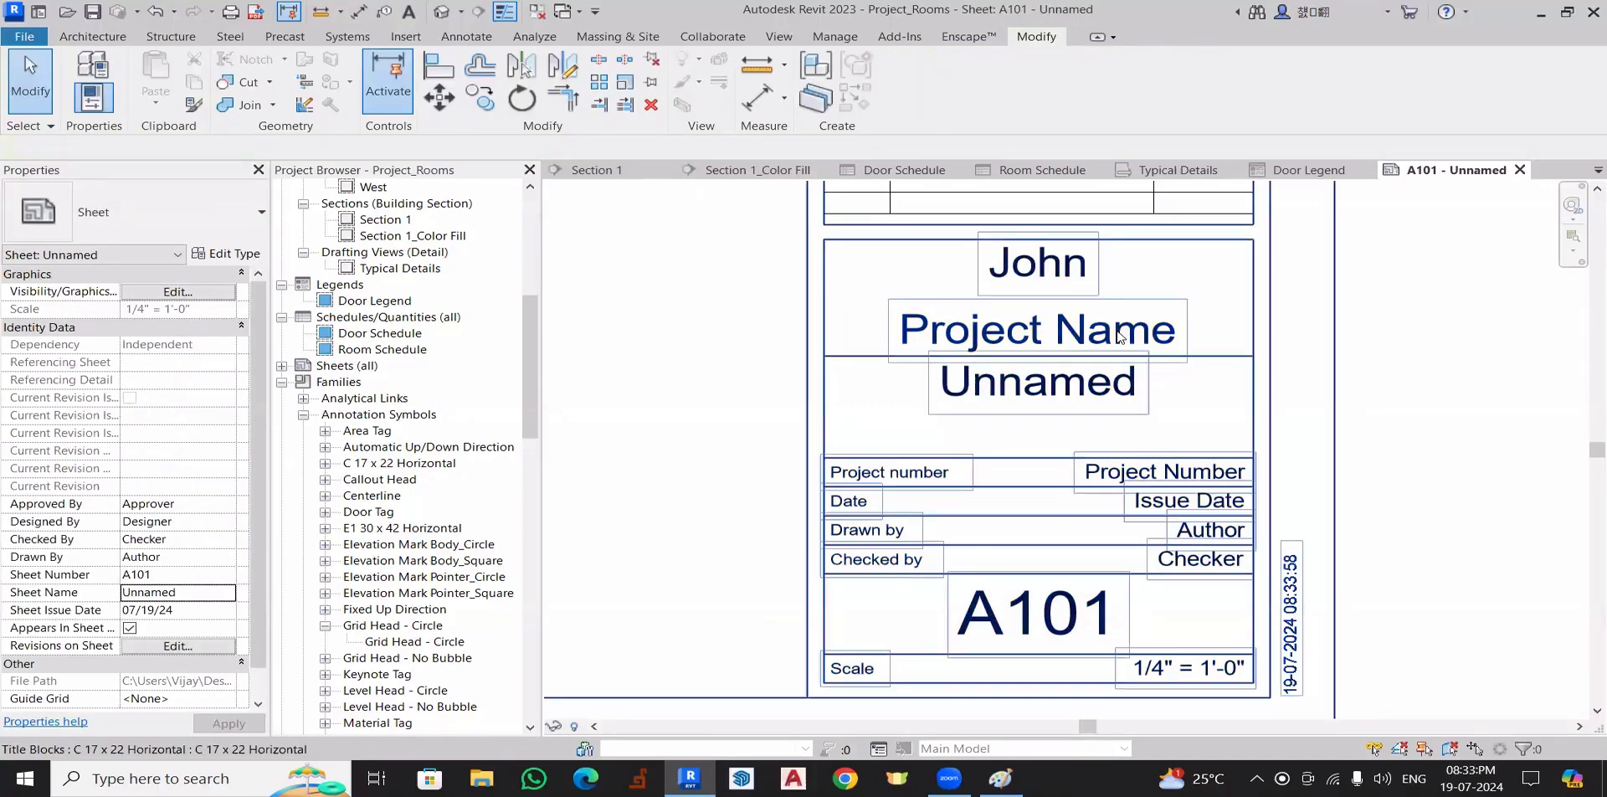
left_click(1120, 337)
left_click(1120, 336)
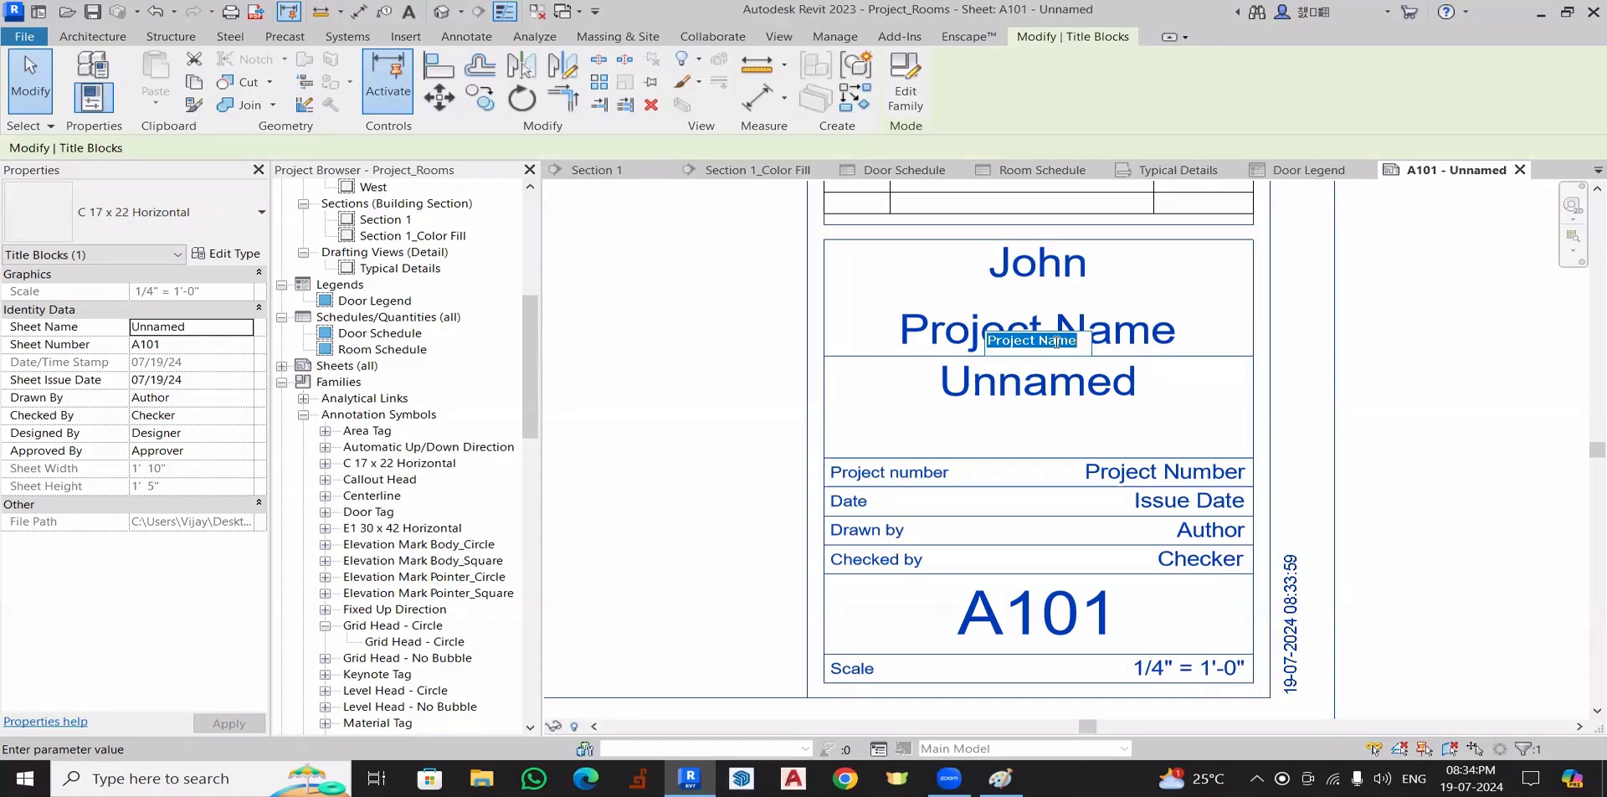
type("Residence")
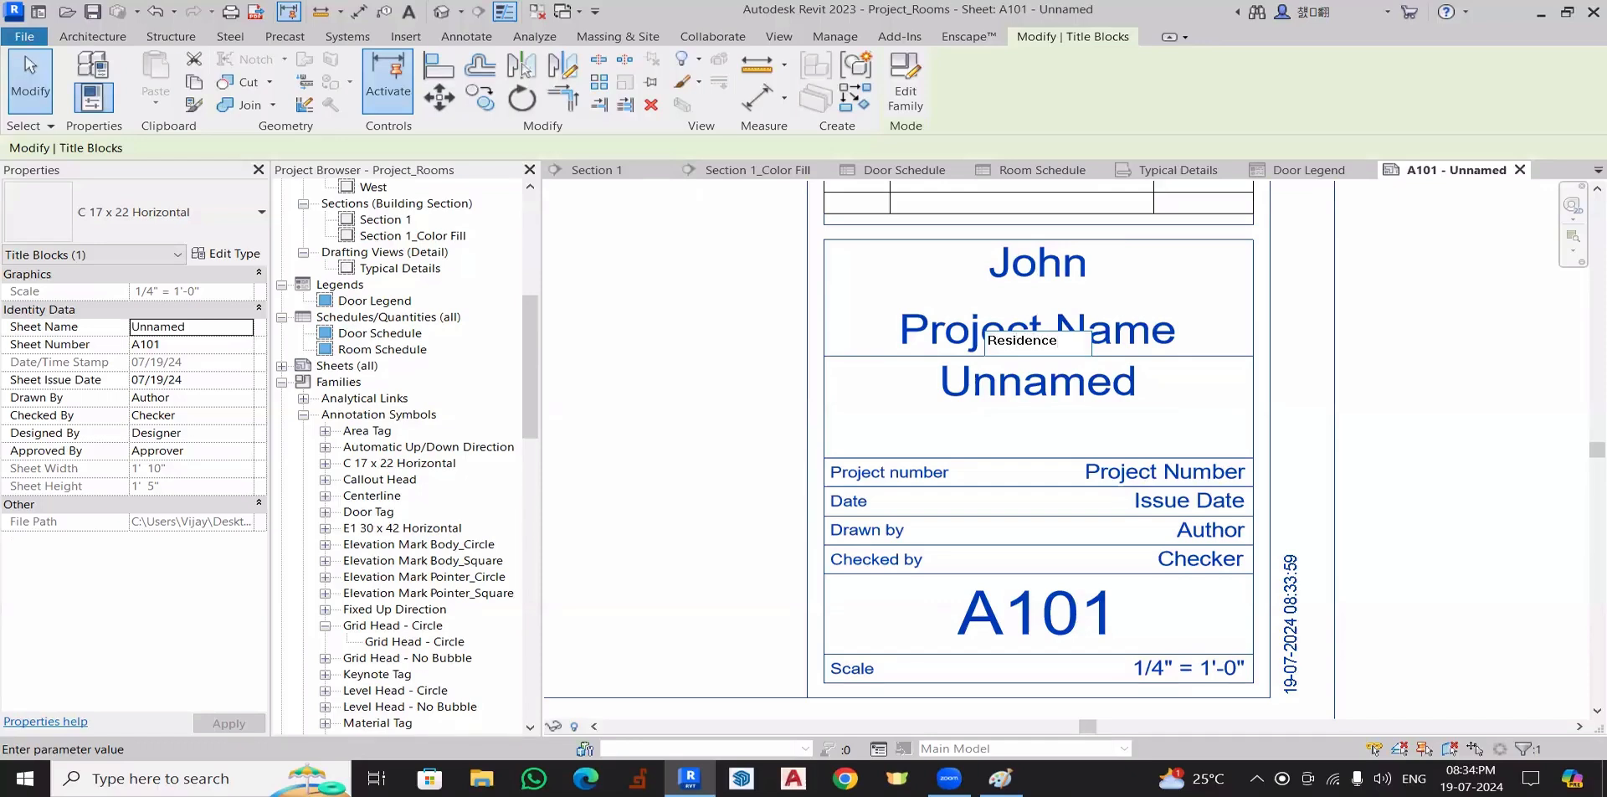
type(" Design")
key("Return")
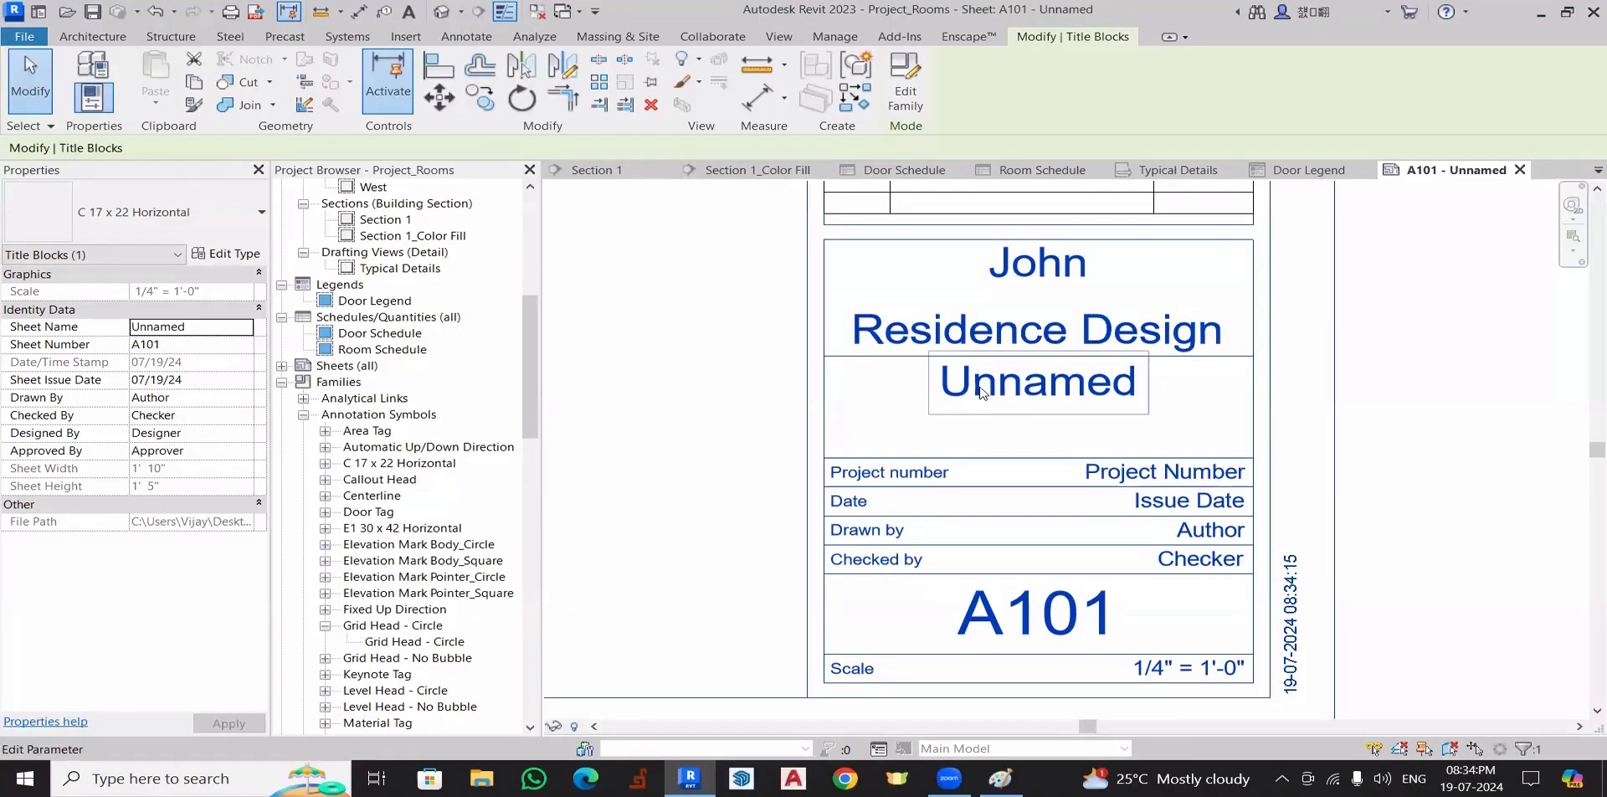
left_click(768, 379)
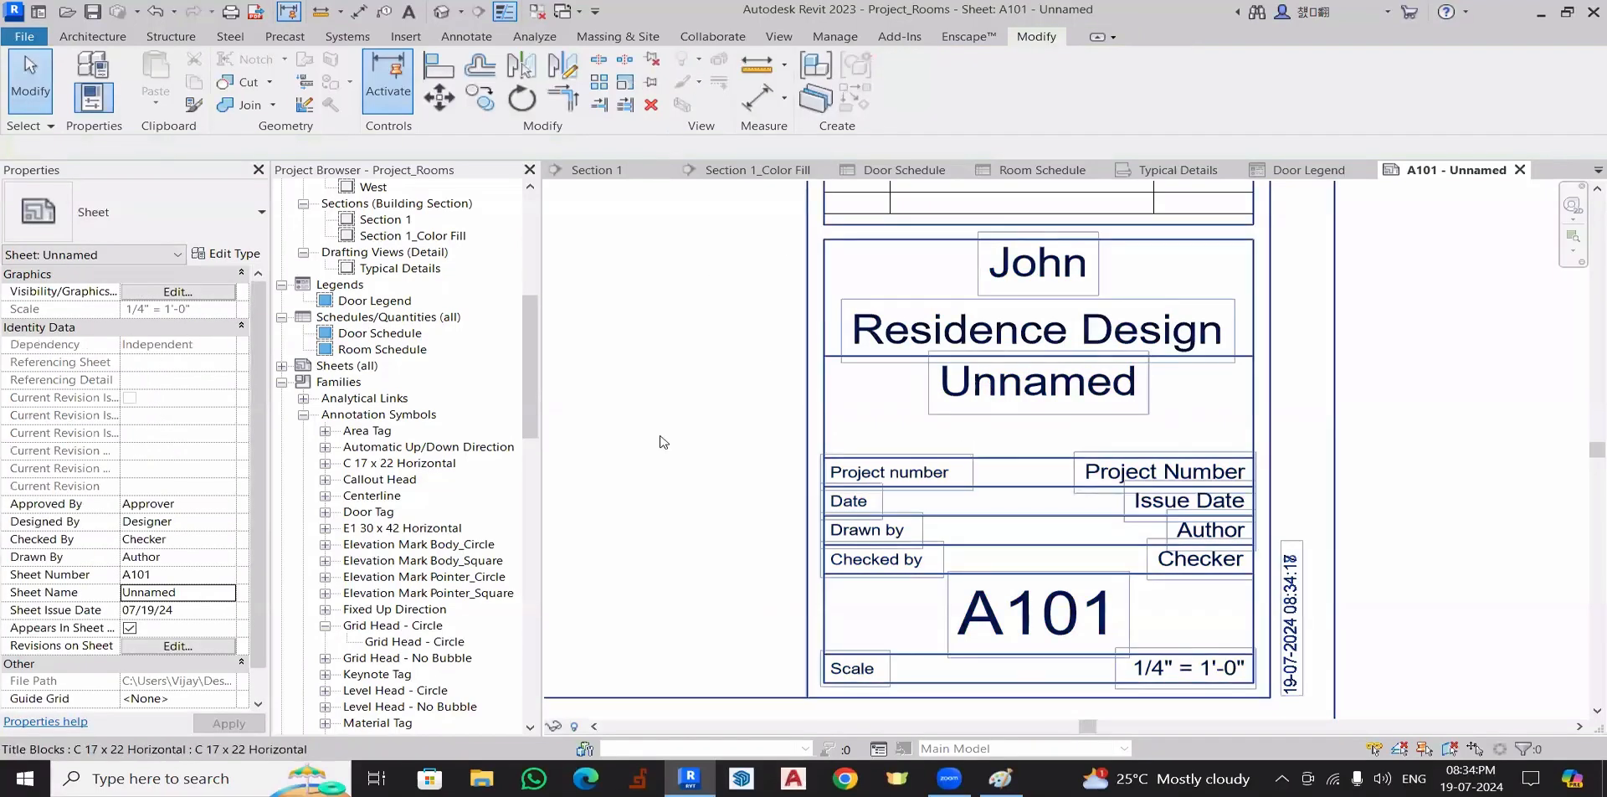
- Rename the sheet as Documentation through the sheet name in the title block
left_click(1028, 391)
left_click(1026, 394)
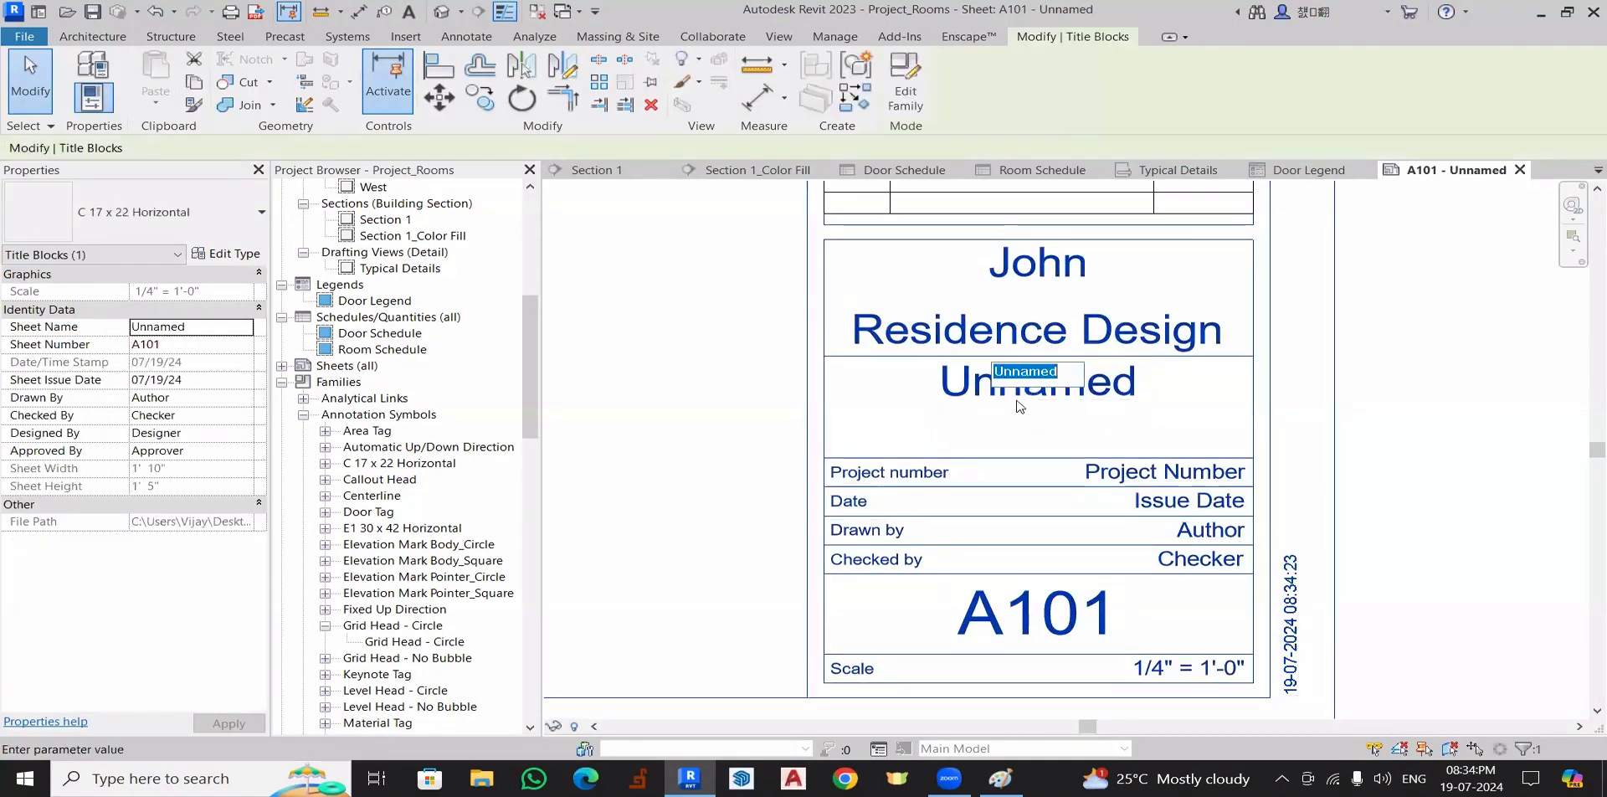
type("Do")
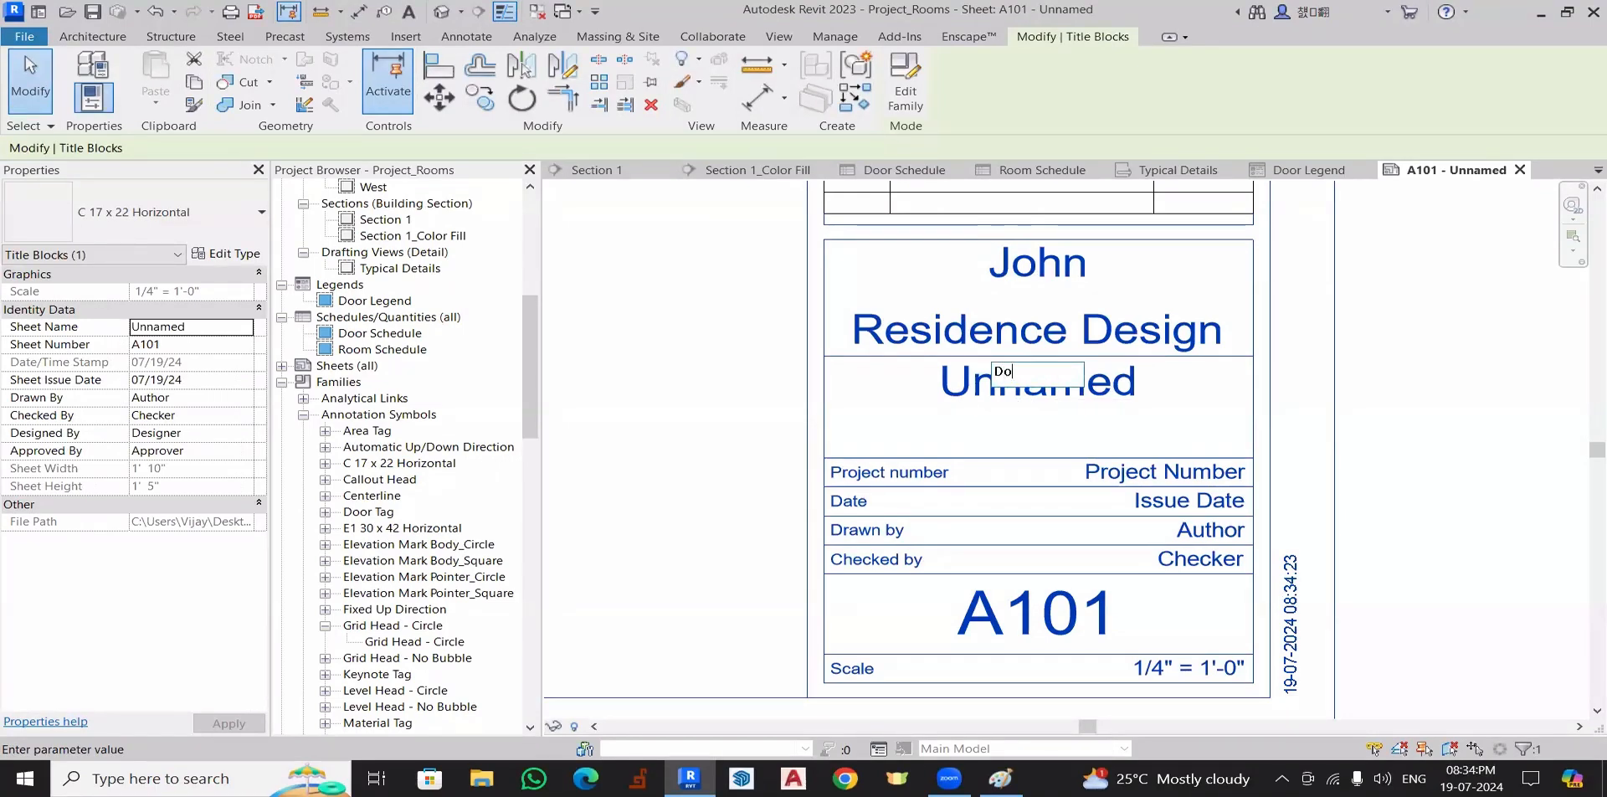
type("cument")
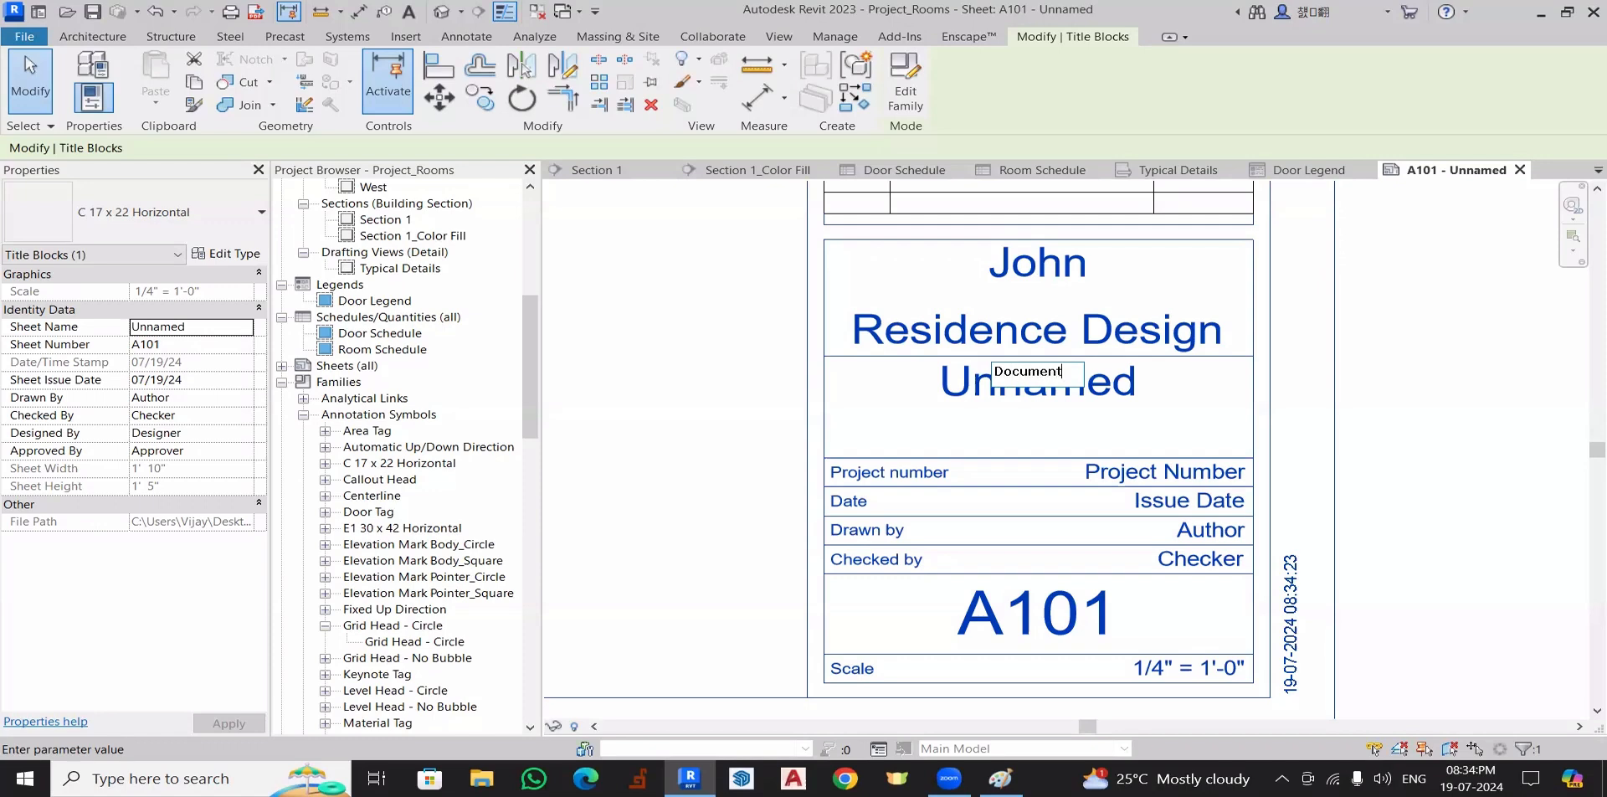
type("ation")
key("Return")
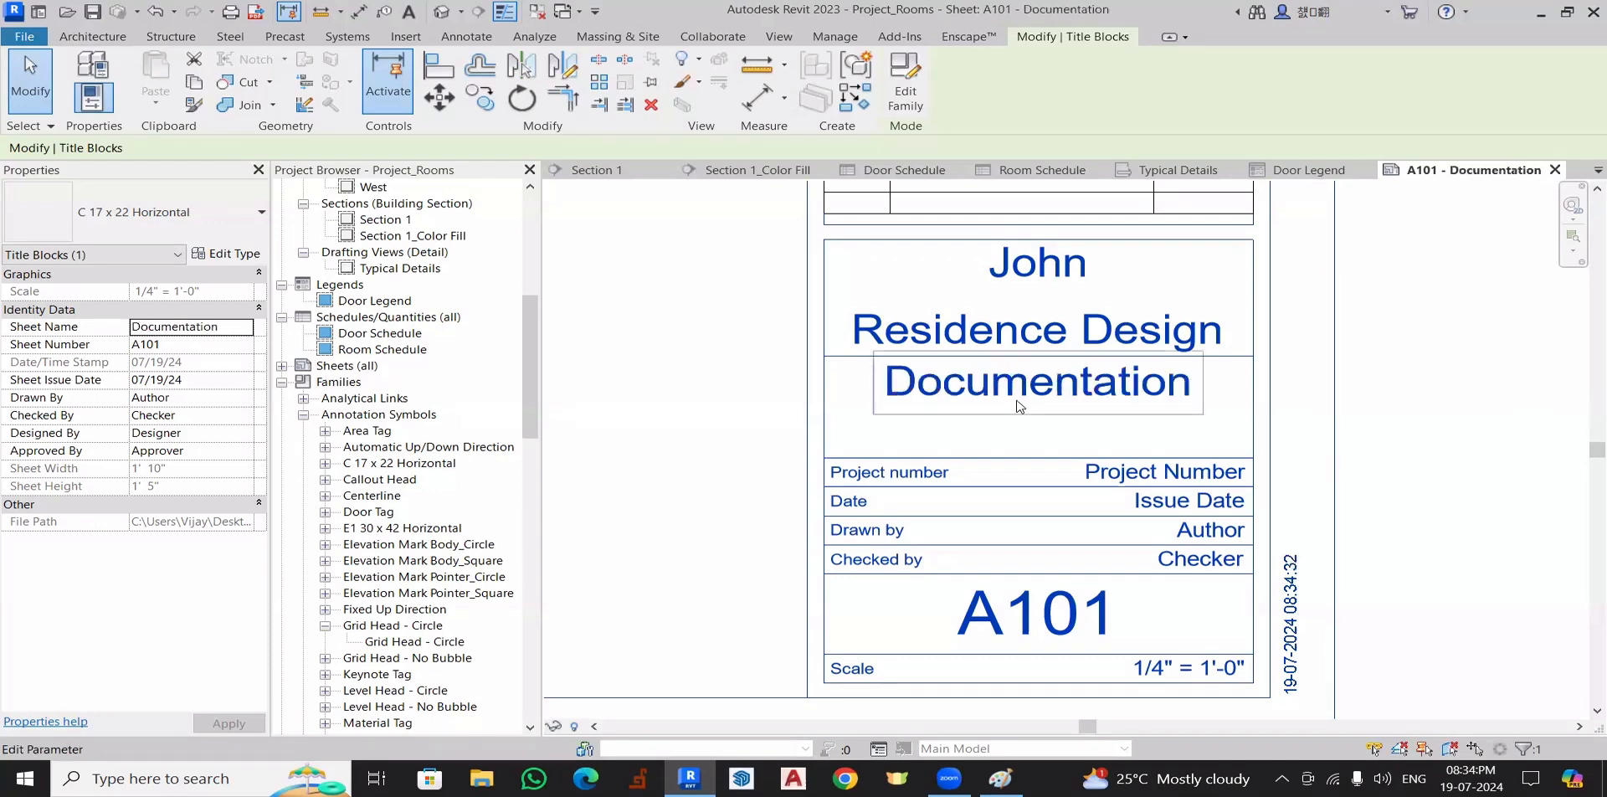
left_click(720, 482)
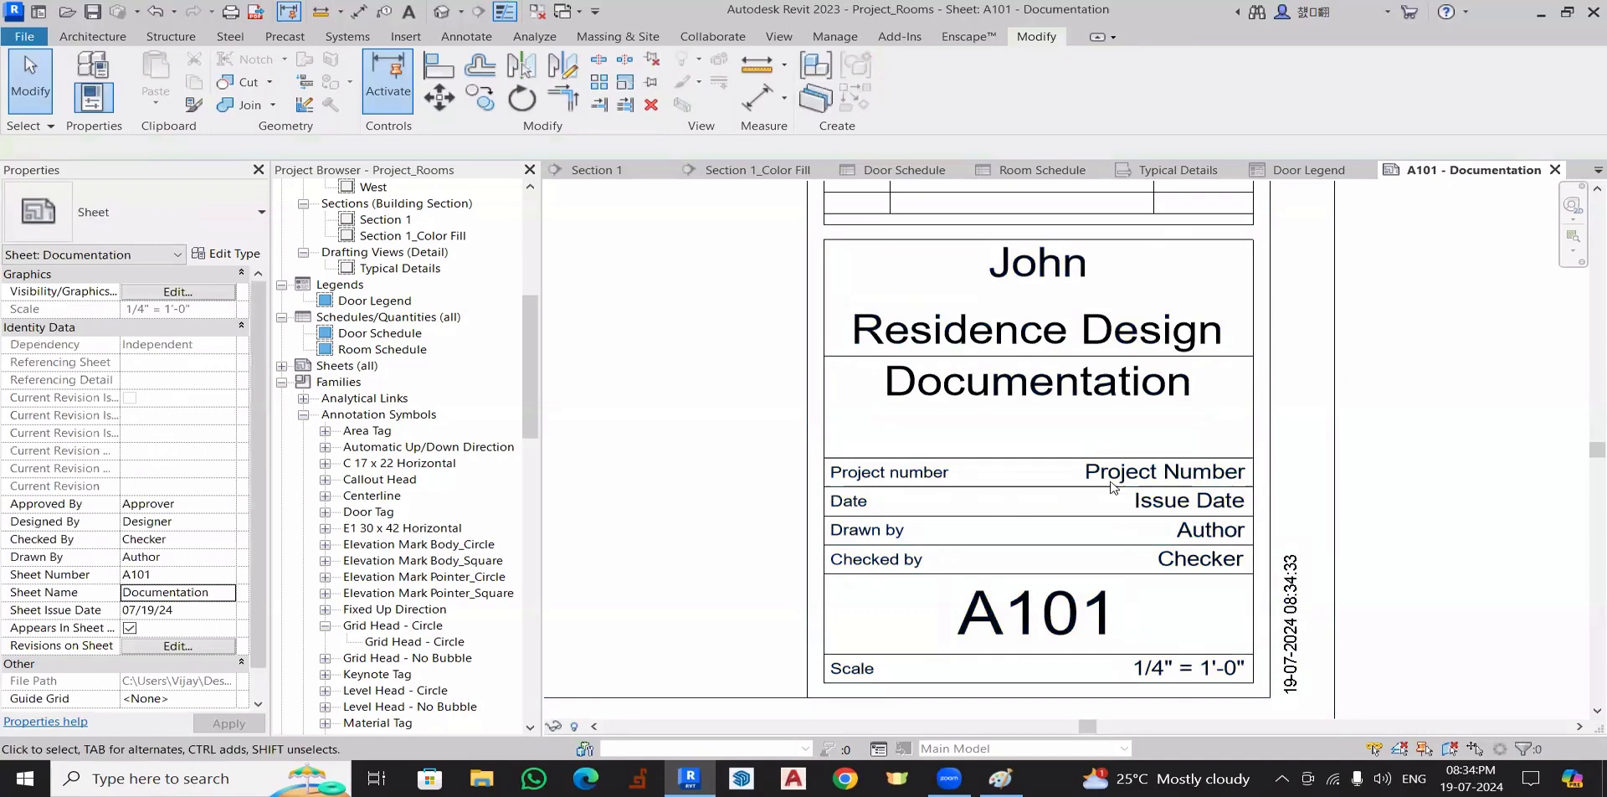
- Set the project number in the title block to R101
left_click(1191, 474)
left_click(1191, 473)
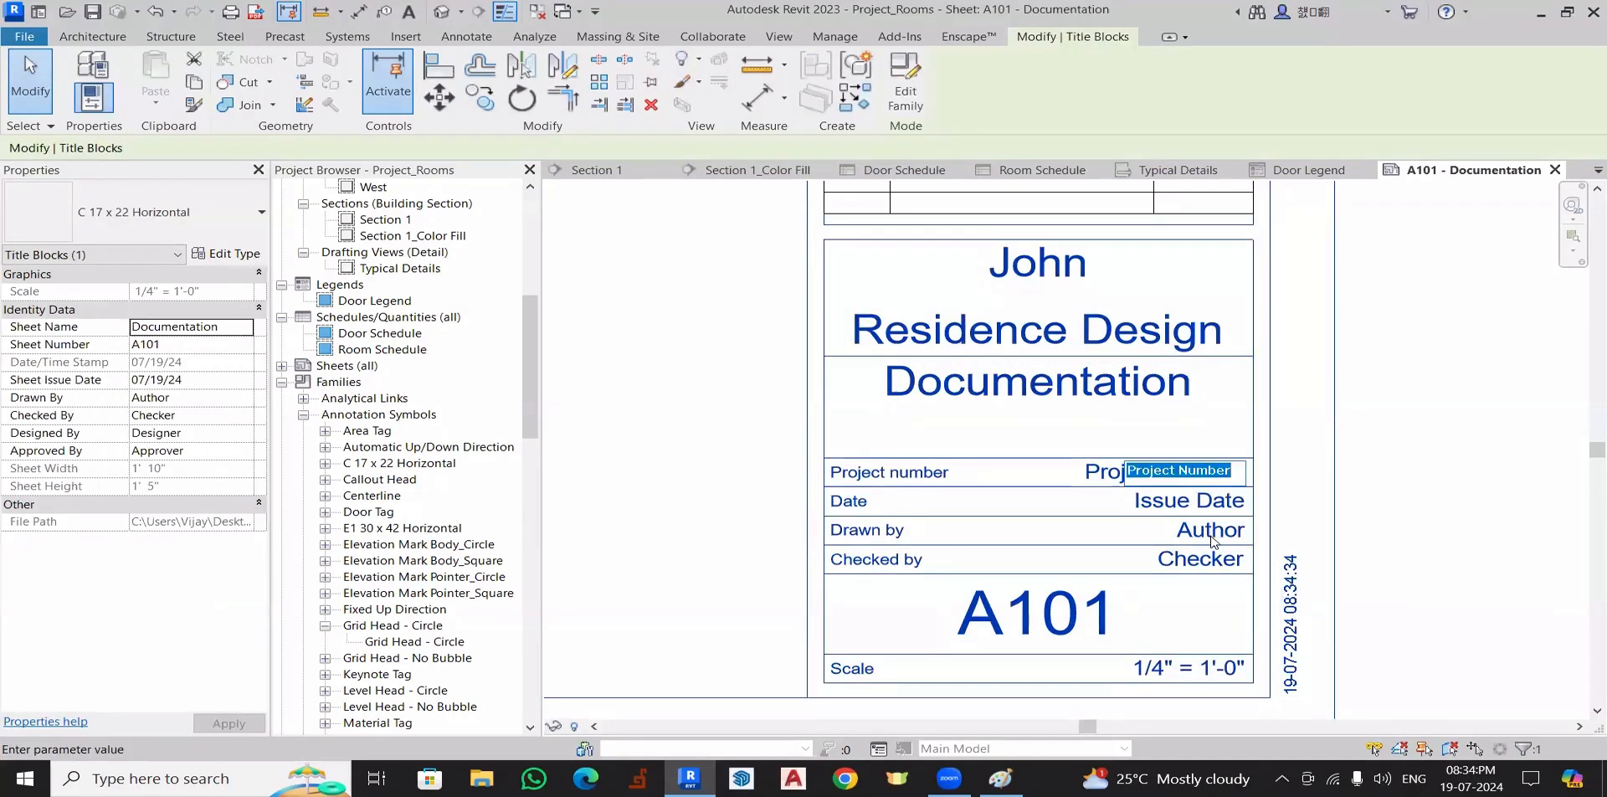
type("R101")
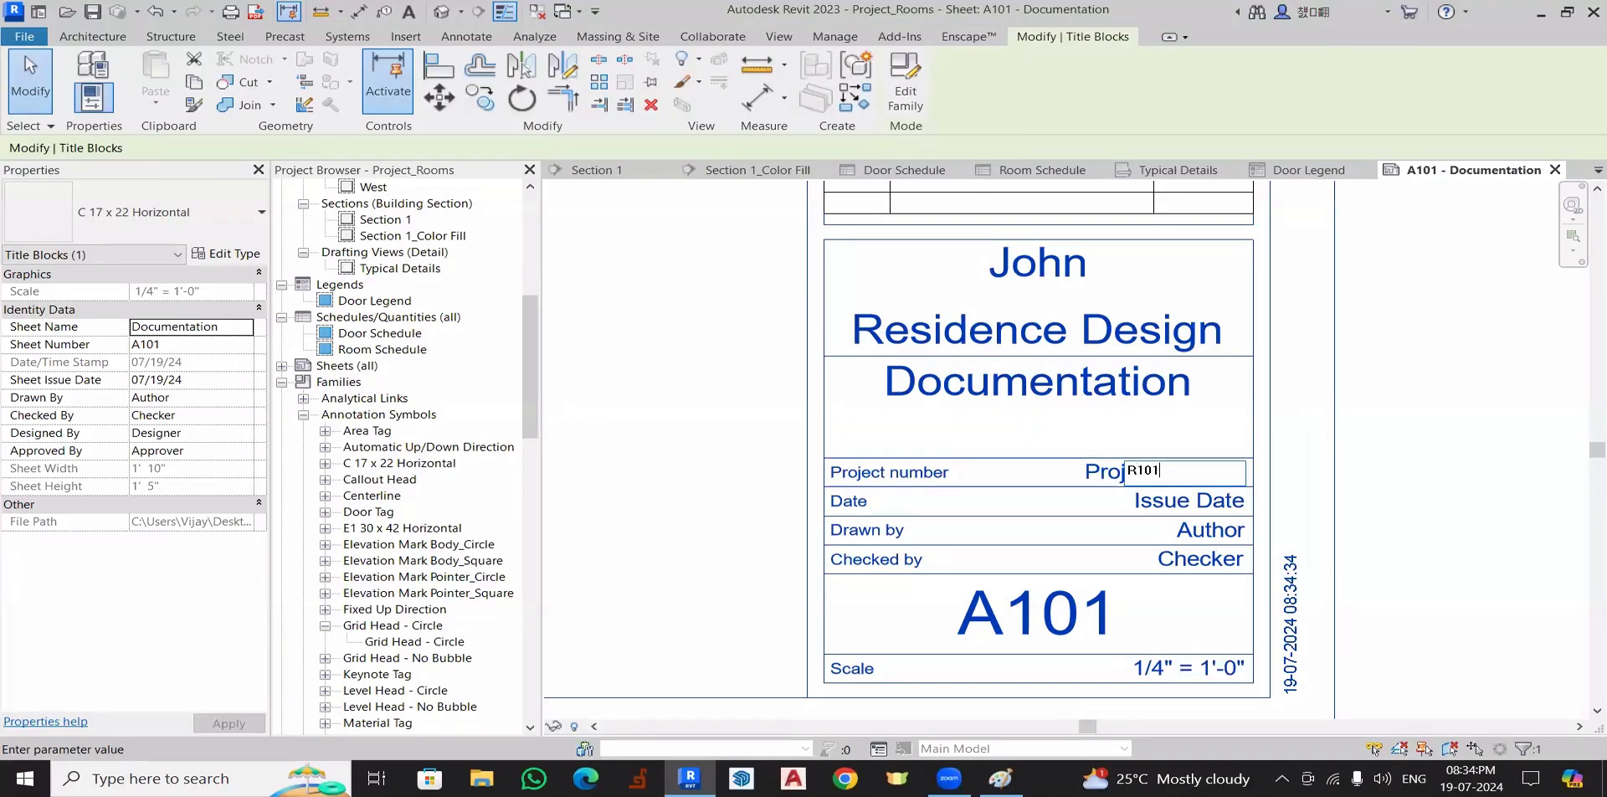
key("Return")
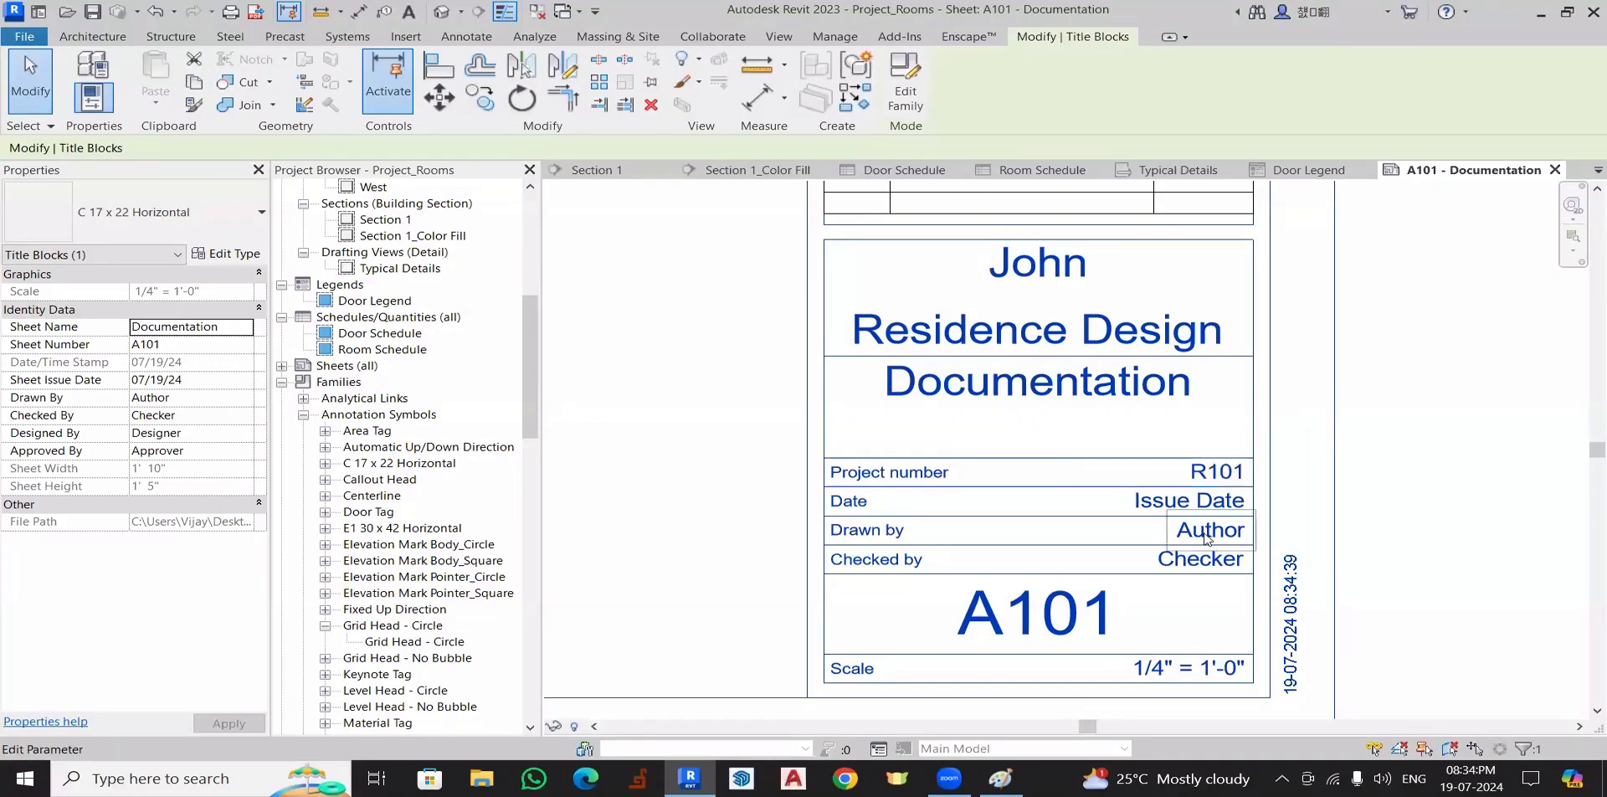
- Examine the title block's issue date, drawn by, checked by and scale fields and the scale under the Door Legend's view title
left_click(1212, 502)
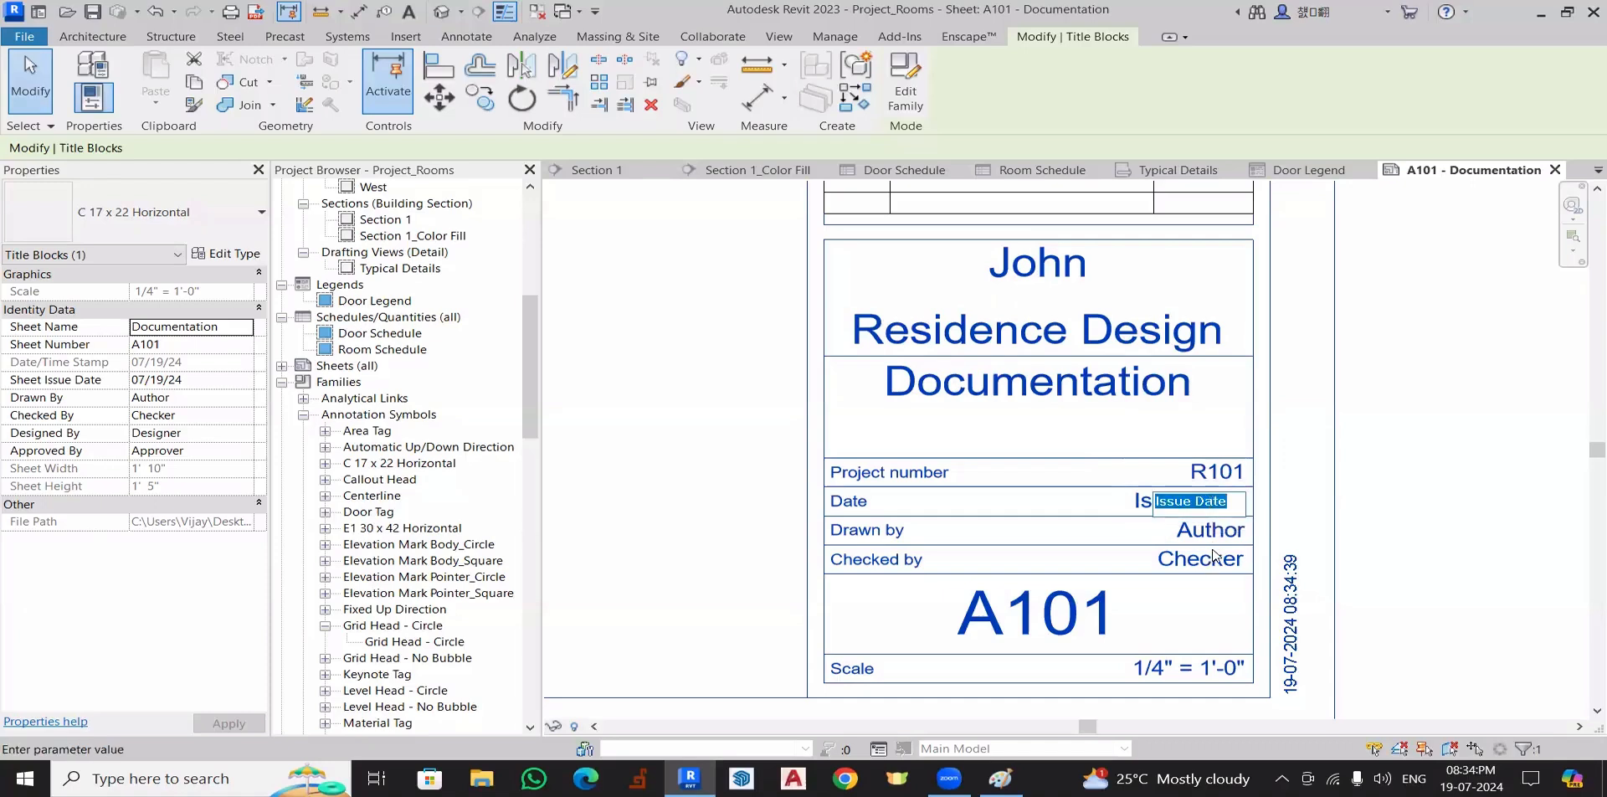
left_click(1218, 536)
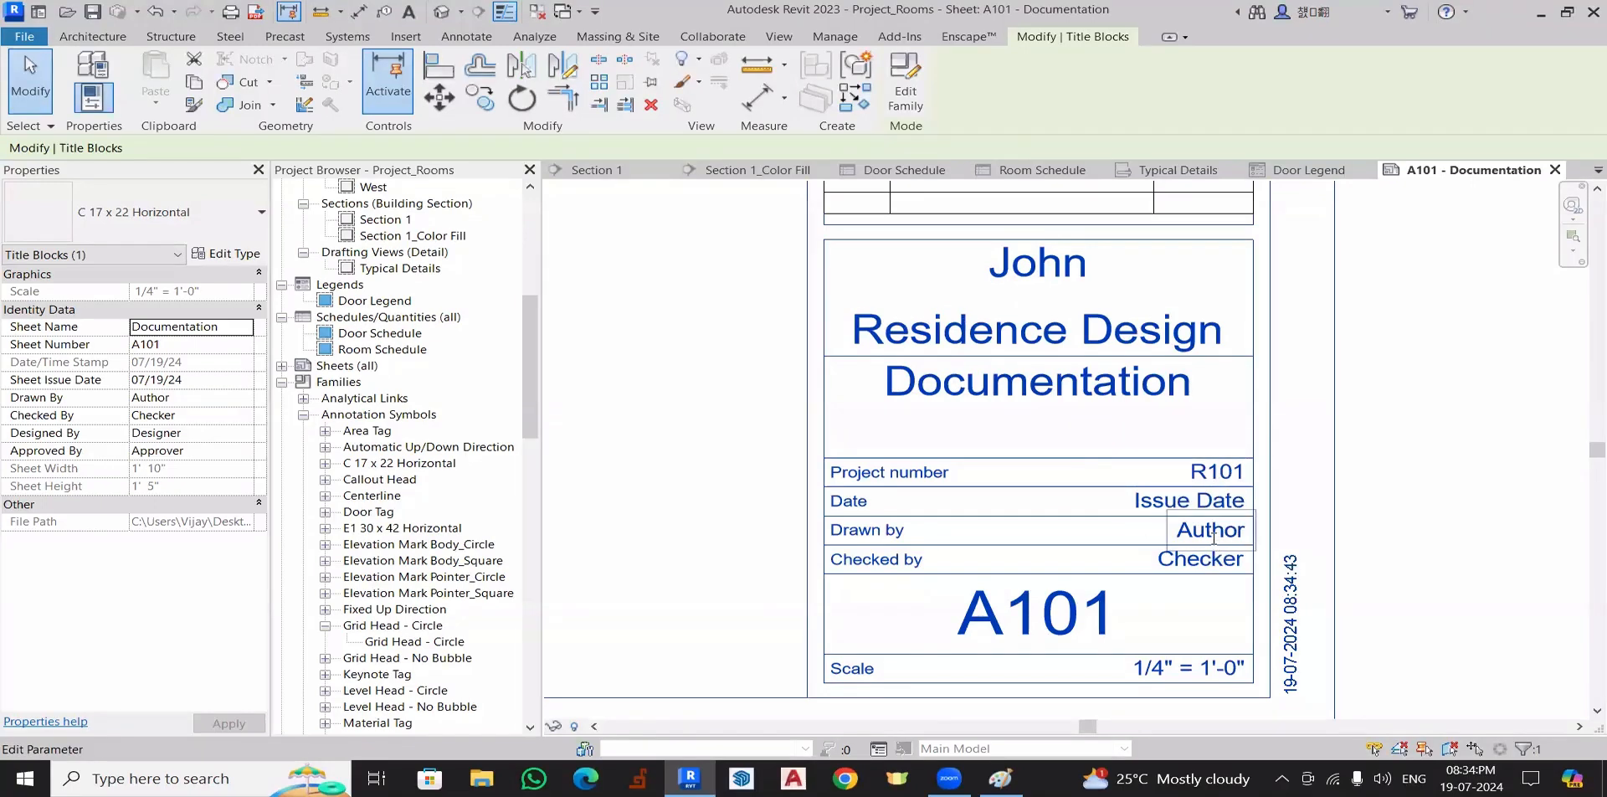
left_click(1214, 534)
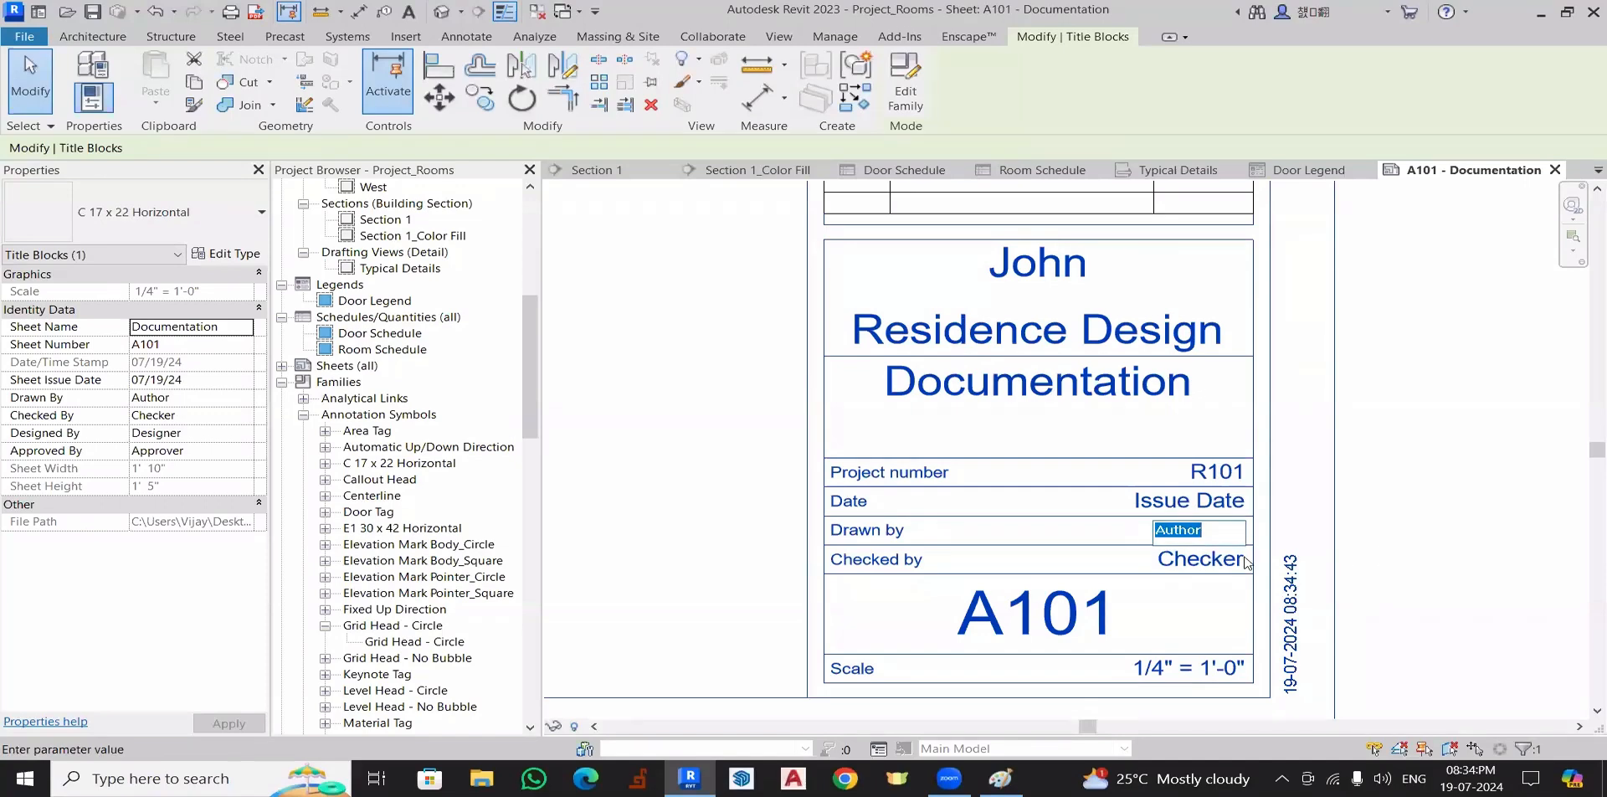
left_click(1206, 561)
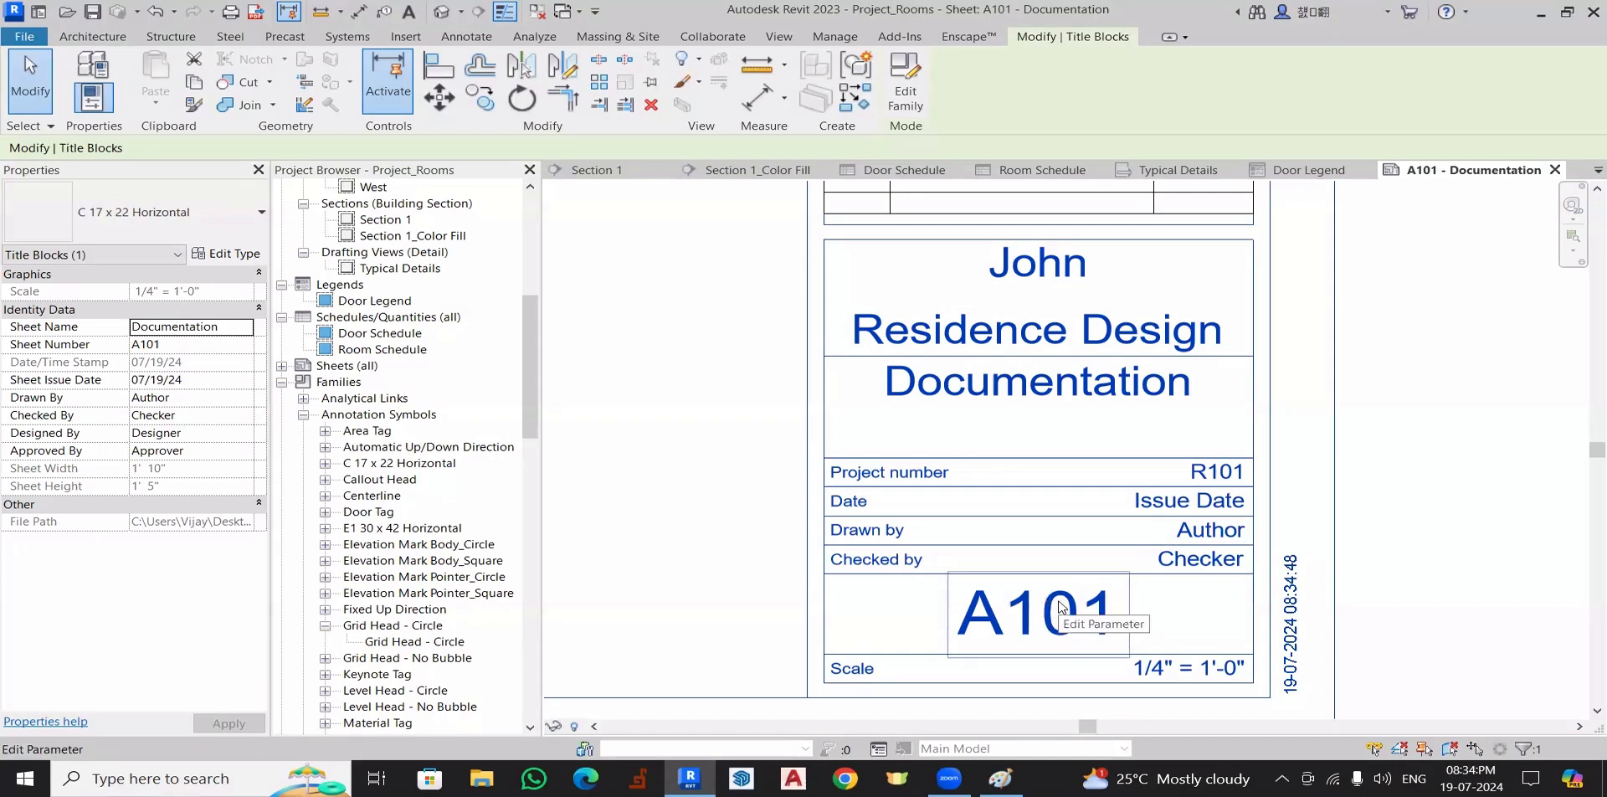
scroll(1129, 658, "down", 1)
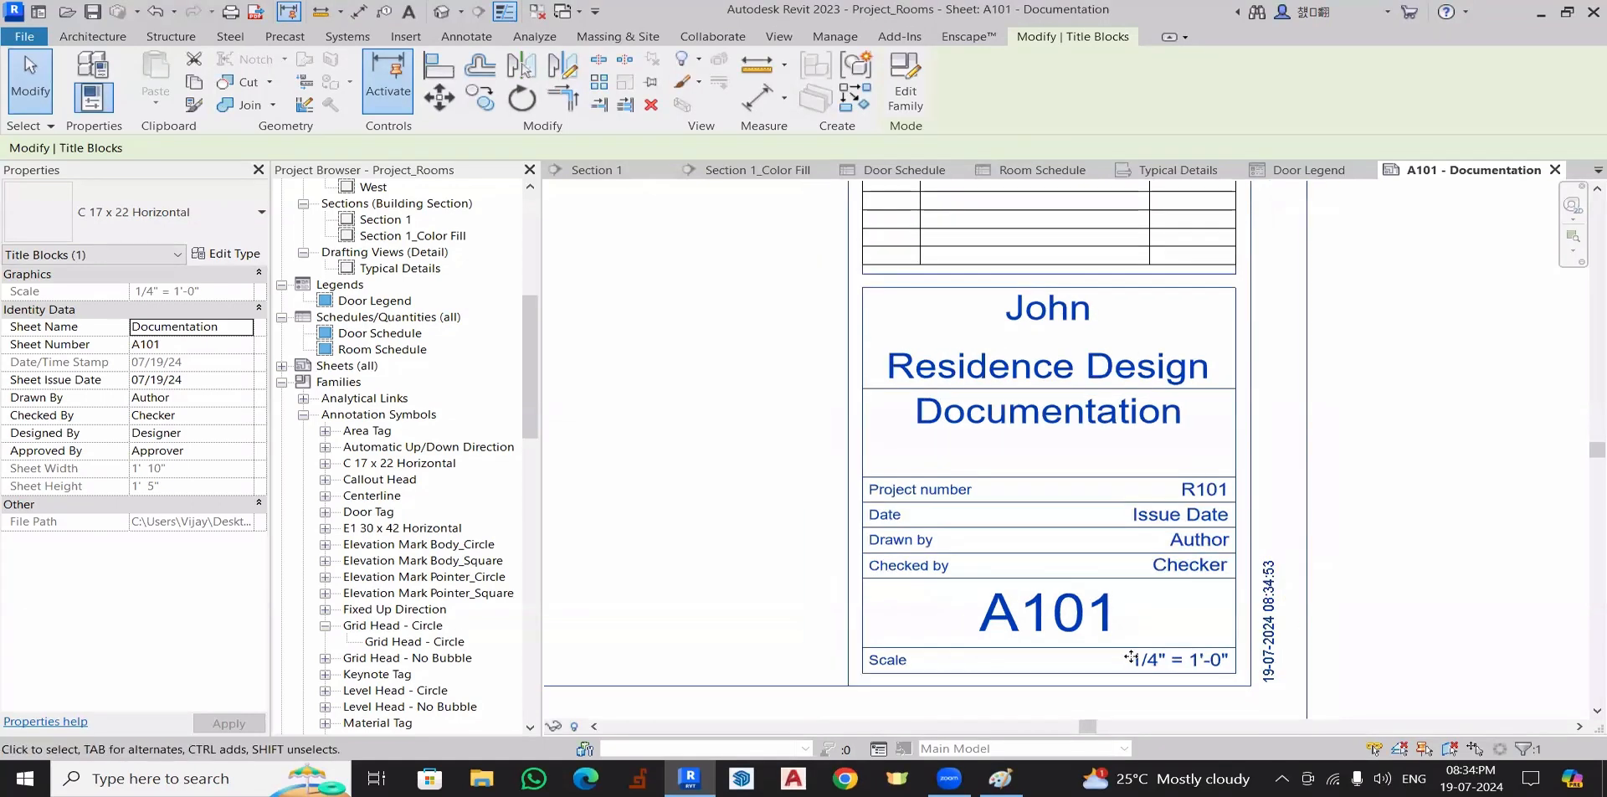
left_click(1428, 600)
scroll(1429, 599, "down", 4)
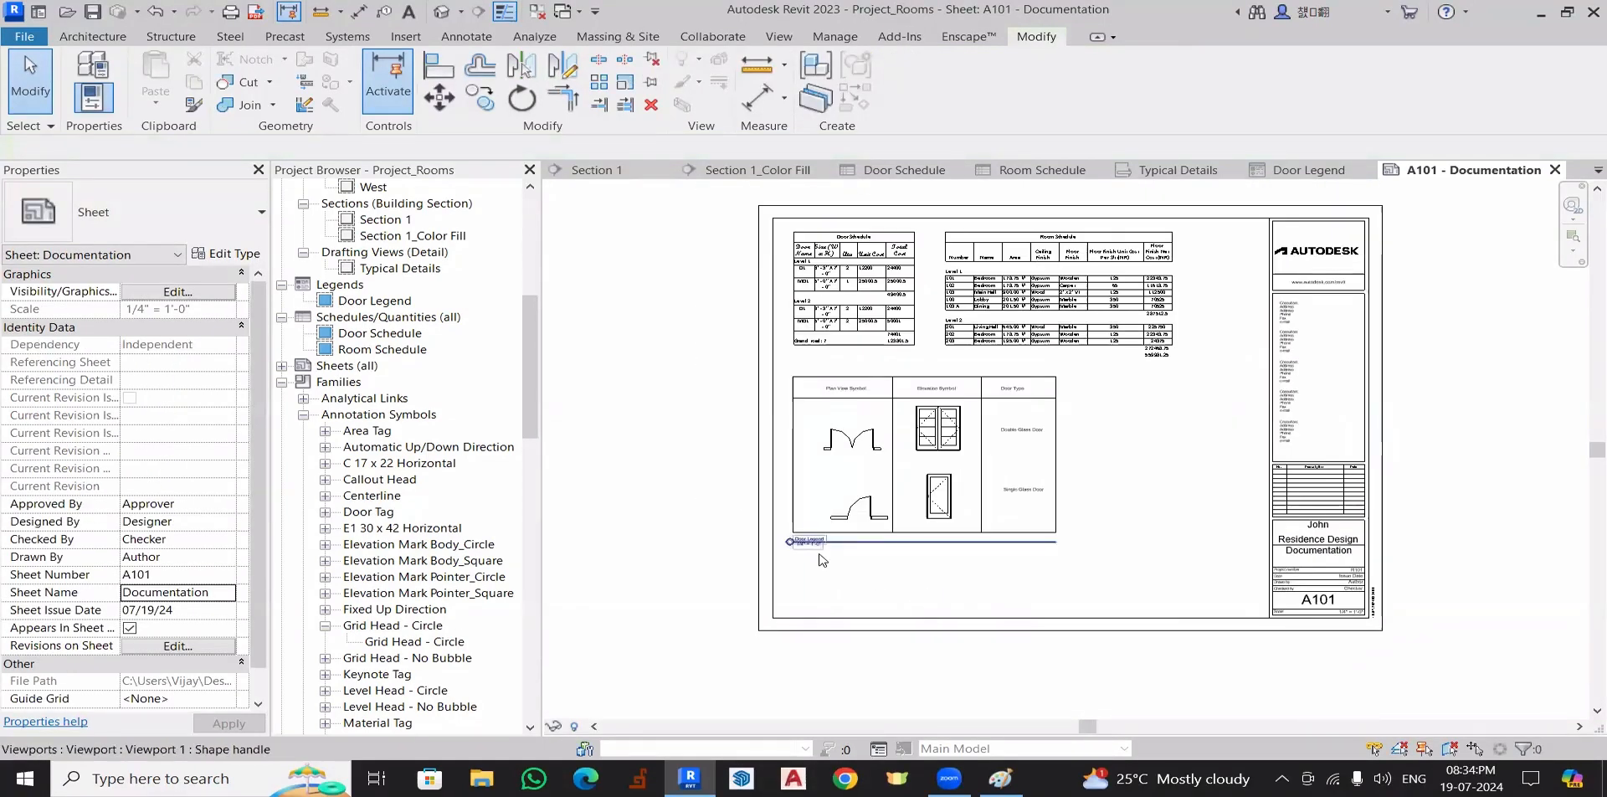
scroll(816, 553, "up", 6)
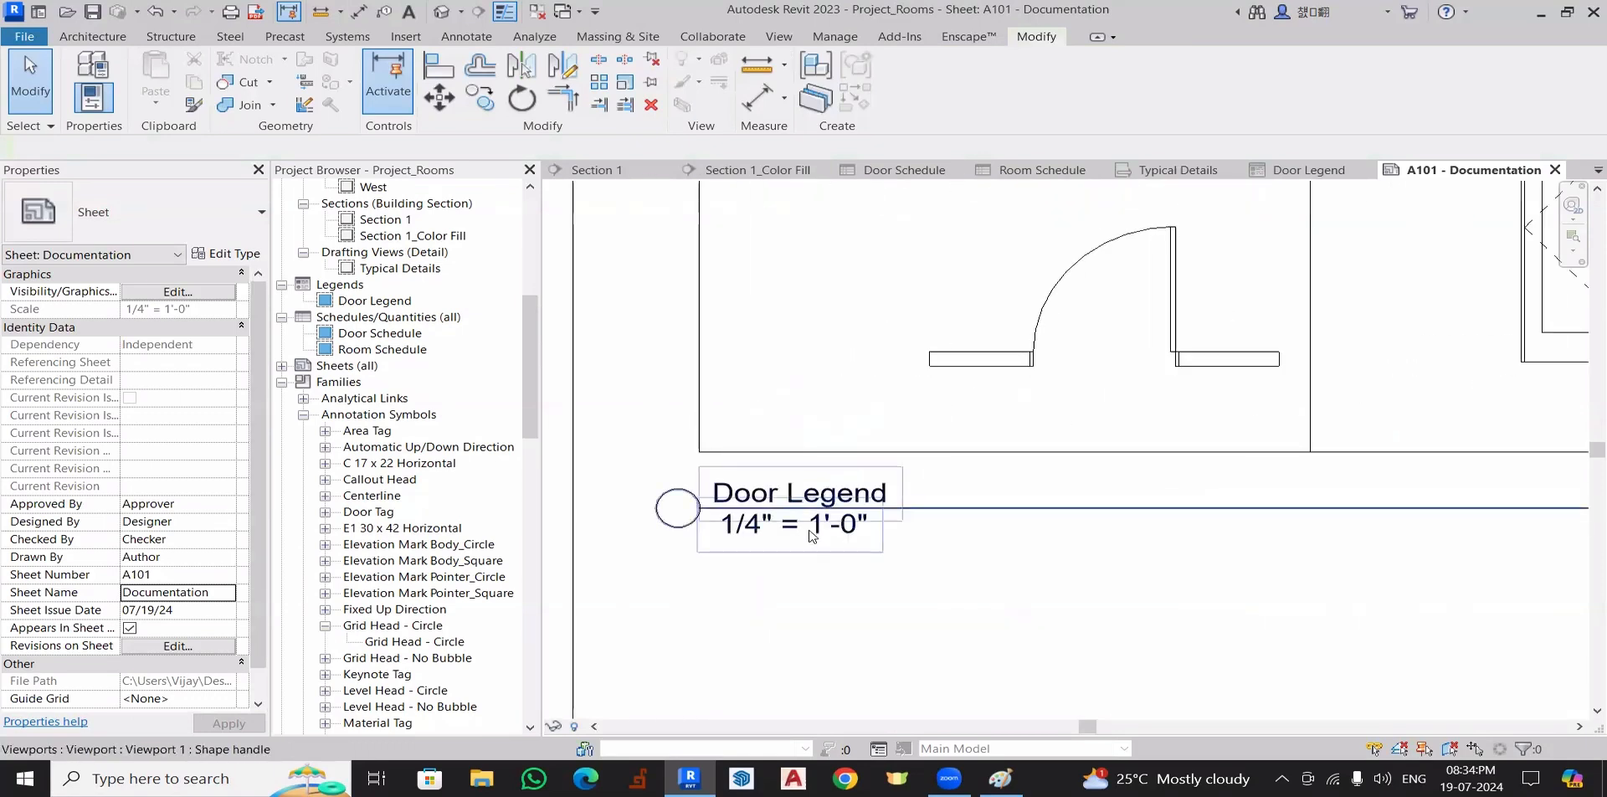
scroll(1167, 540, "down", 3)
scroll(1144, 549, "up", 6)
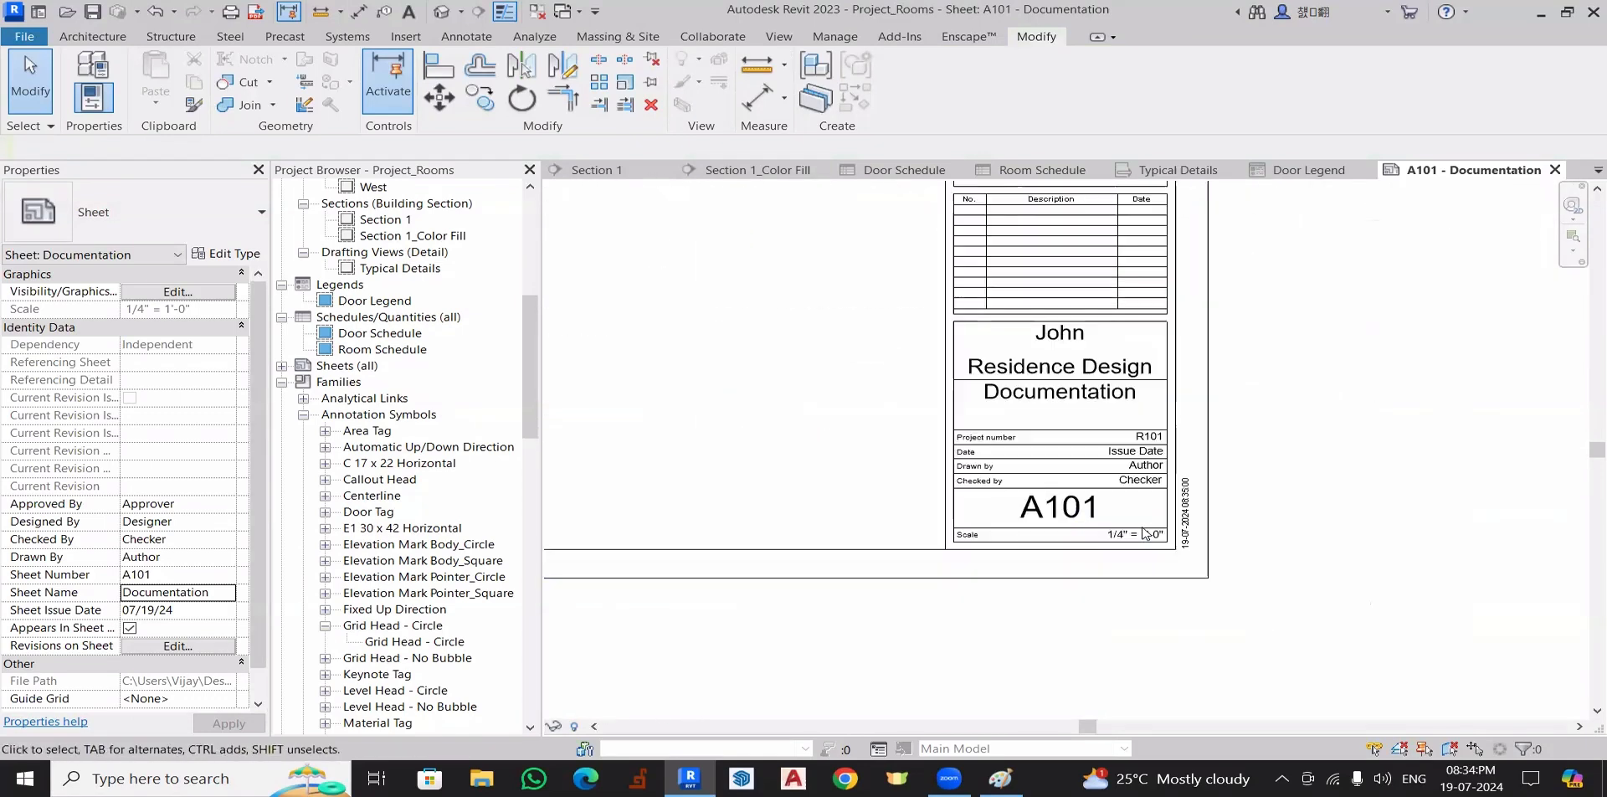
scroll(918, 384, "down", 4)
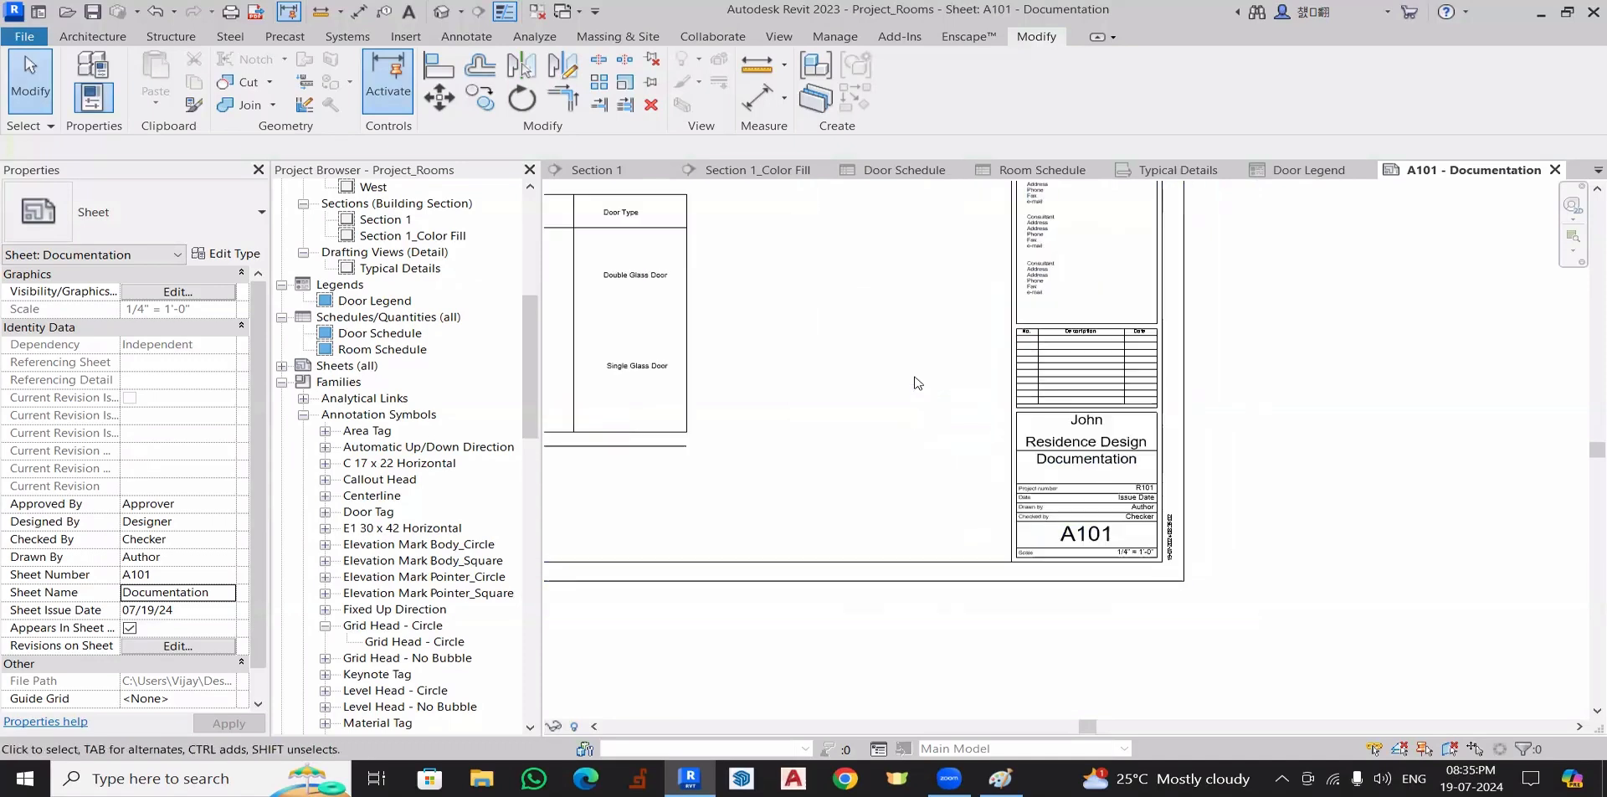
- Create a second sheet using the C 17 x 22 Horizontal titleblock
scroll(978, 411, "up", 3)
scroll(978, 410, "up", 1)
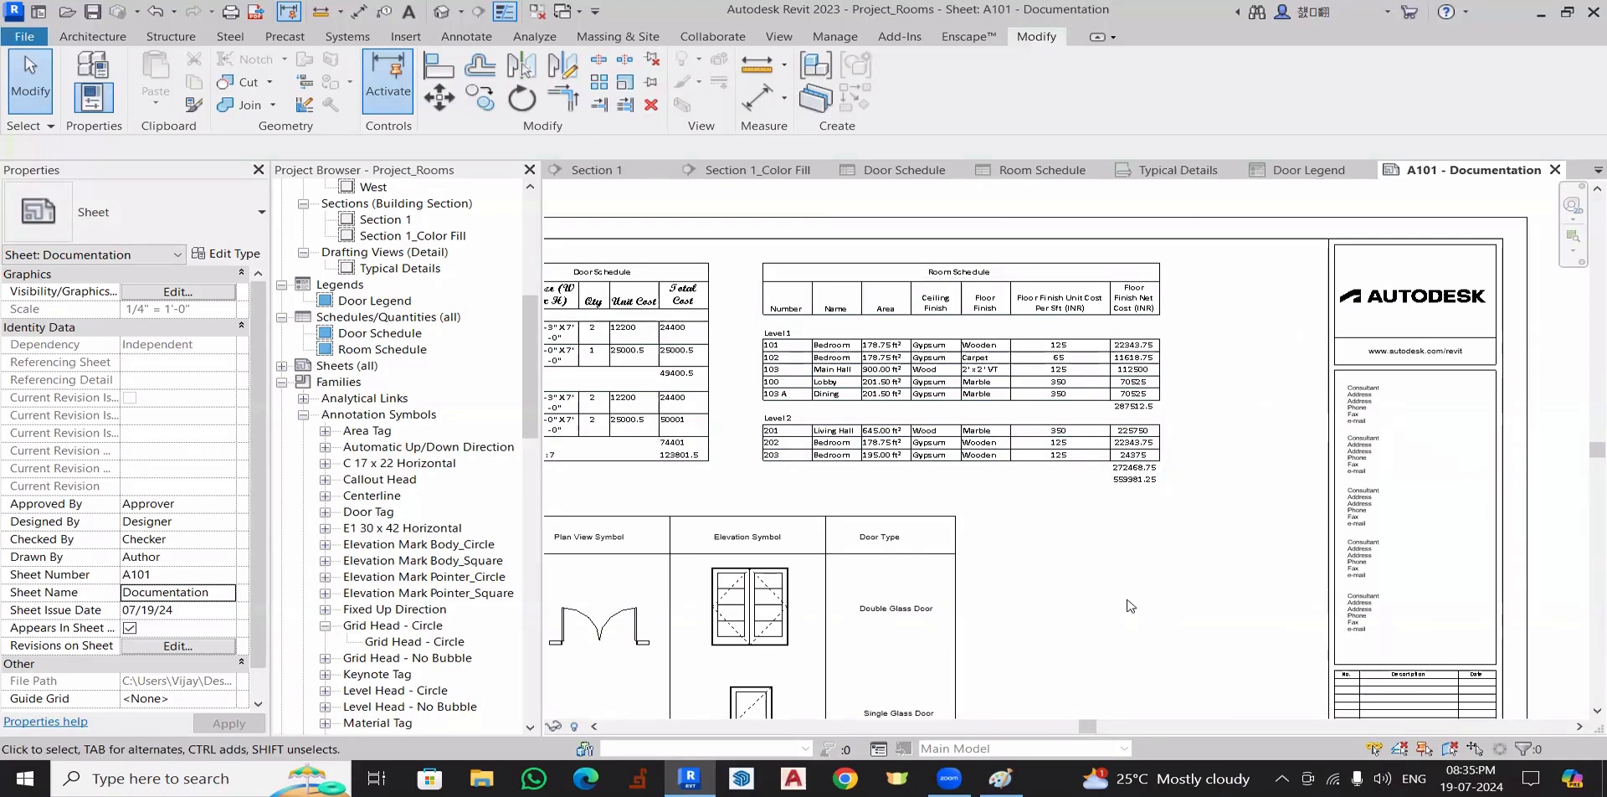
scroll(1131, 602, "down", 4)
middle_click_drag(1141, 518, 1062, 444)
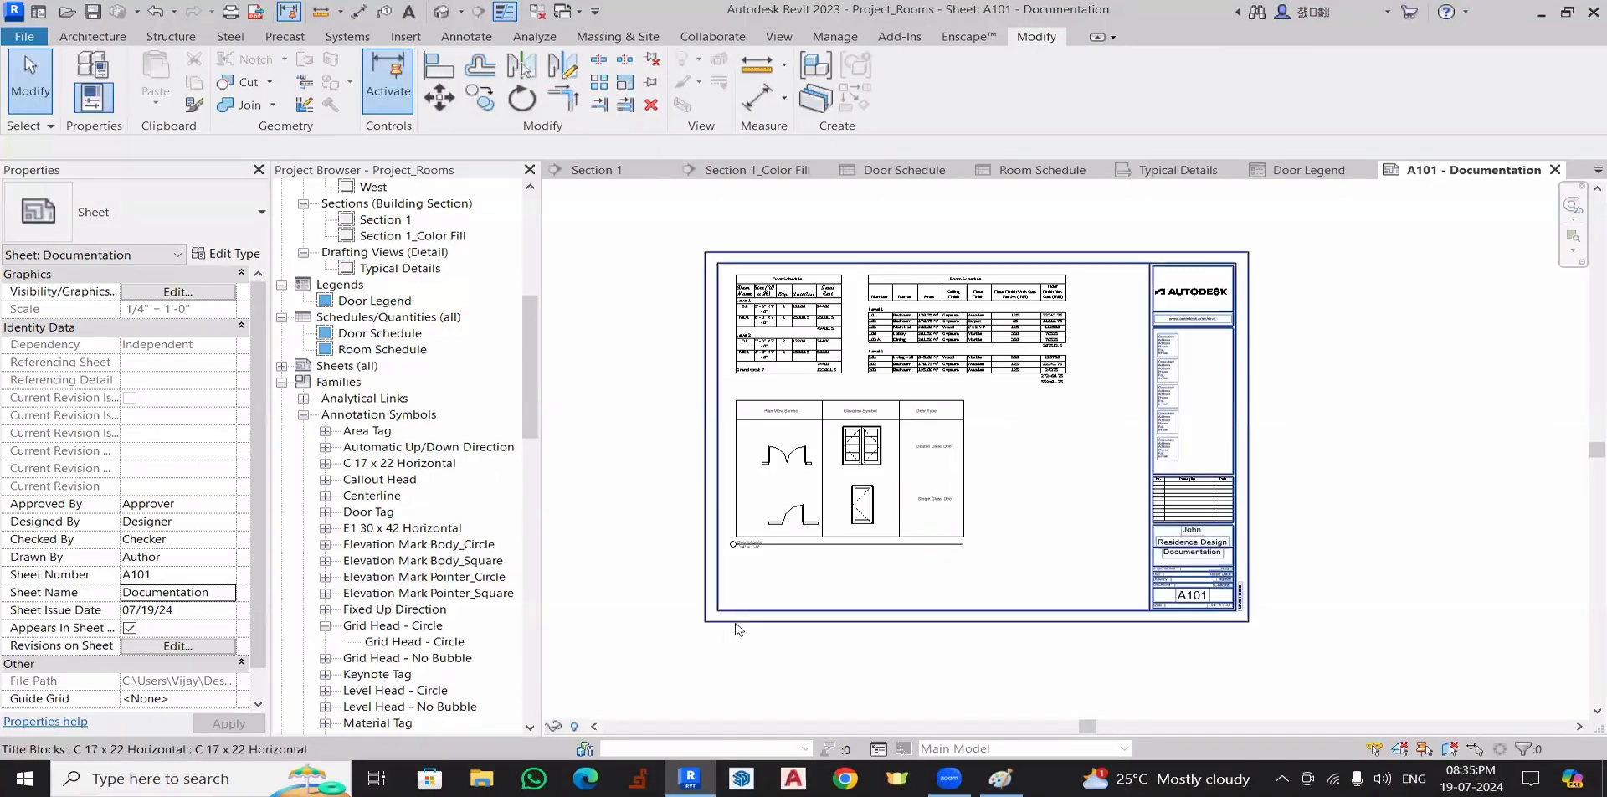
scroll(375, 463, "up", 2)
scroll(376, 463, "up", 1)
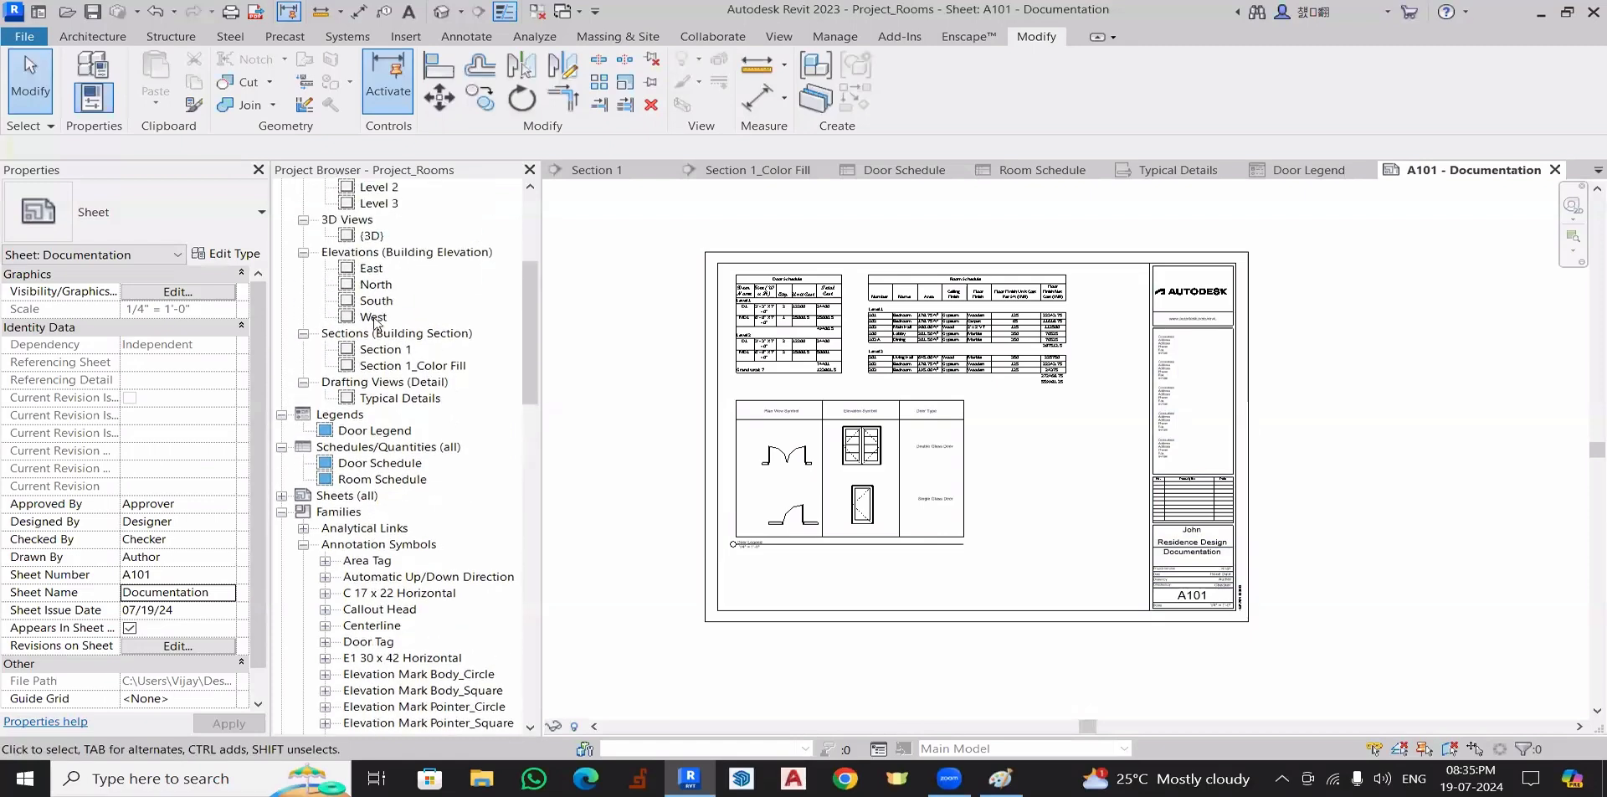
left_click(369, 497)
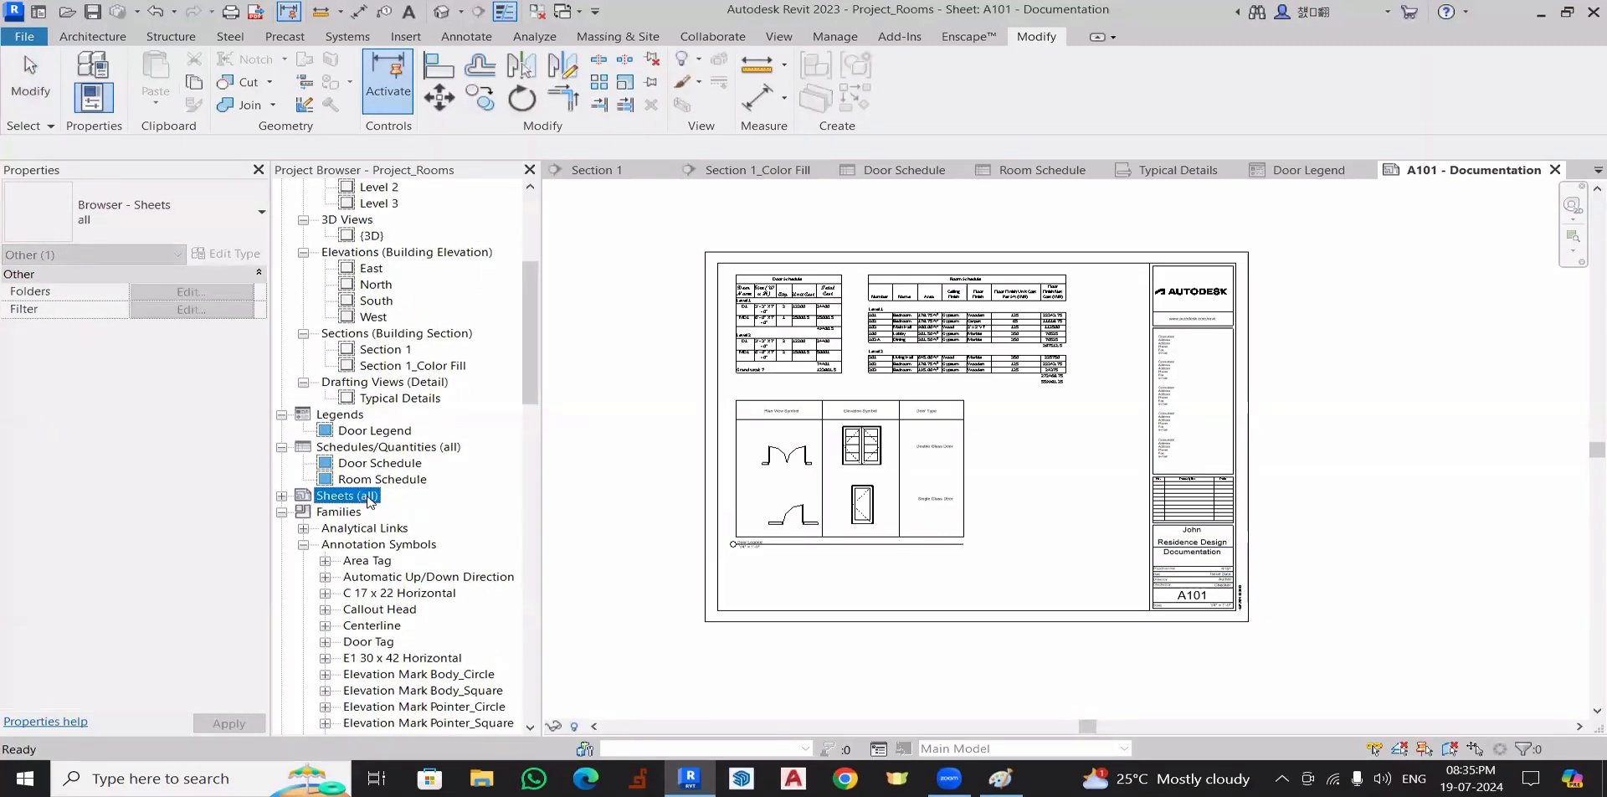
right_click(368, 497)
left_click(394, 506)
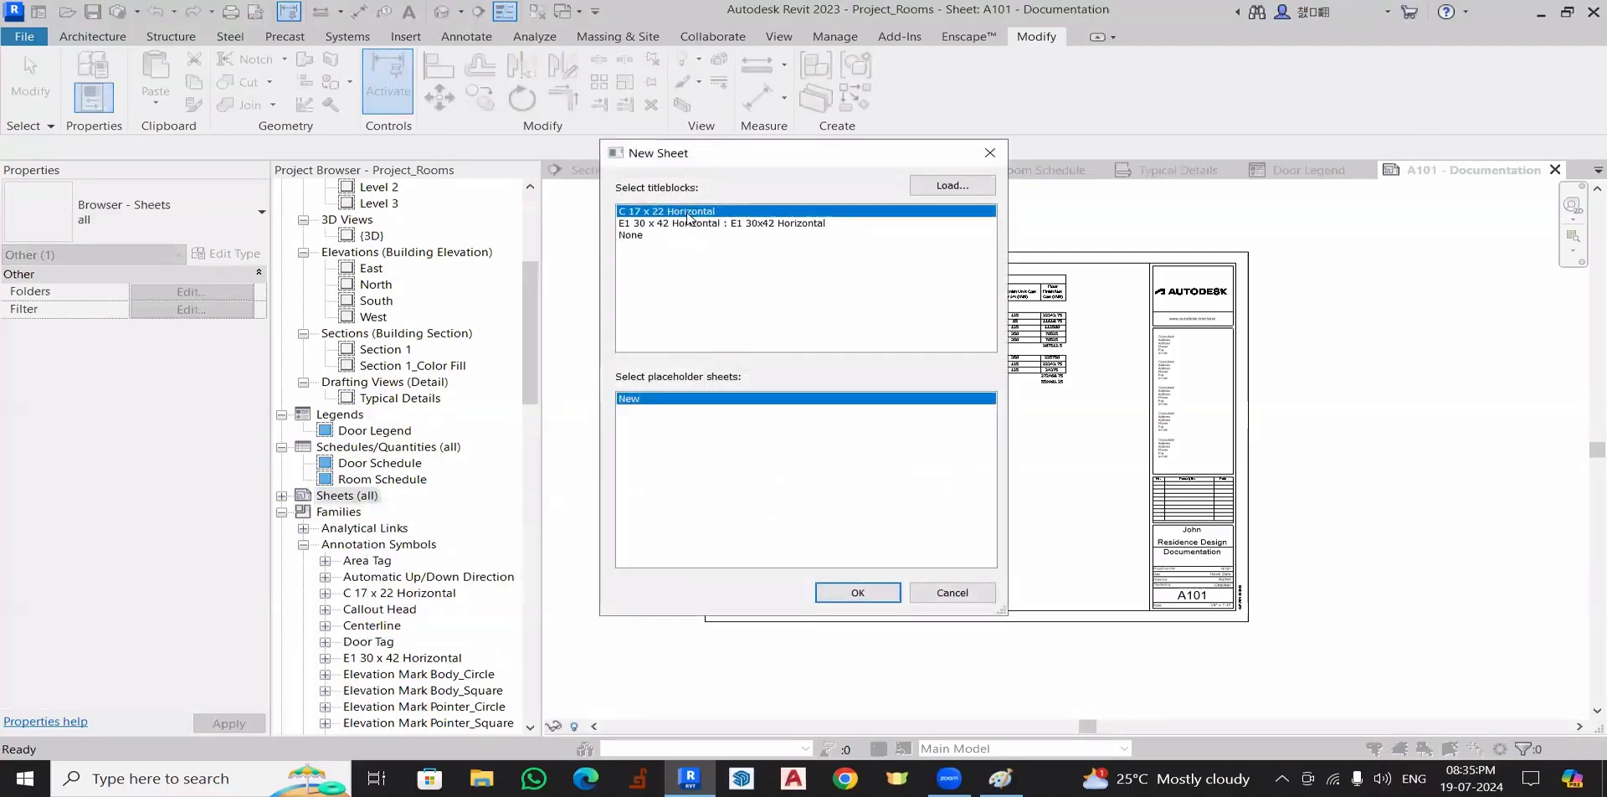
left_click(844, 596)
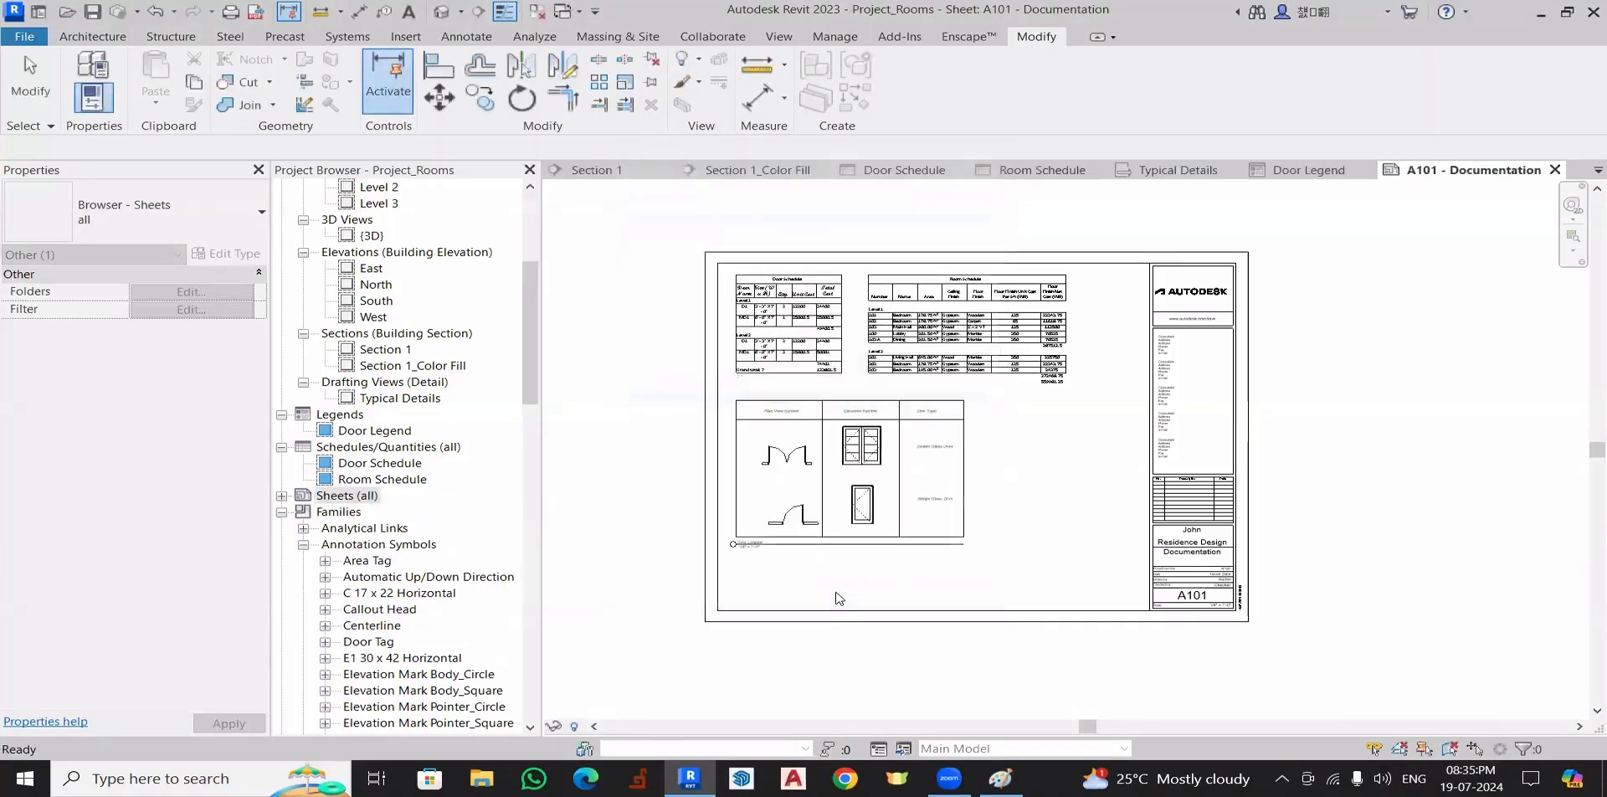
- Rename the new sheet as Floor Plans through the sheet name in its title block
scroll(1393, 694, "up", 3)
scroll(1393, 694, "up", 2)
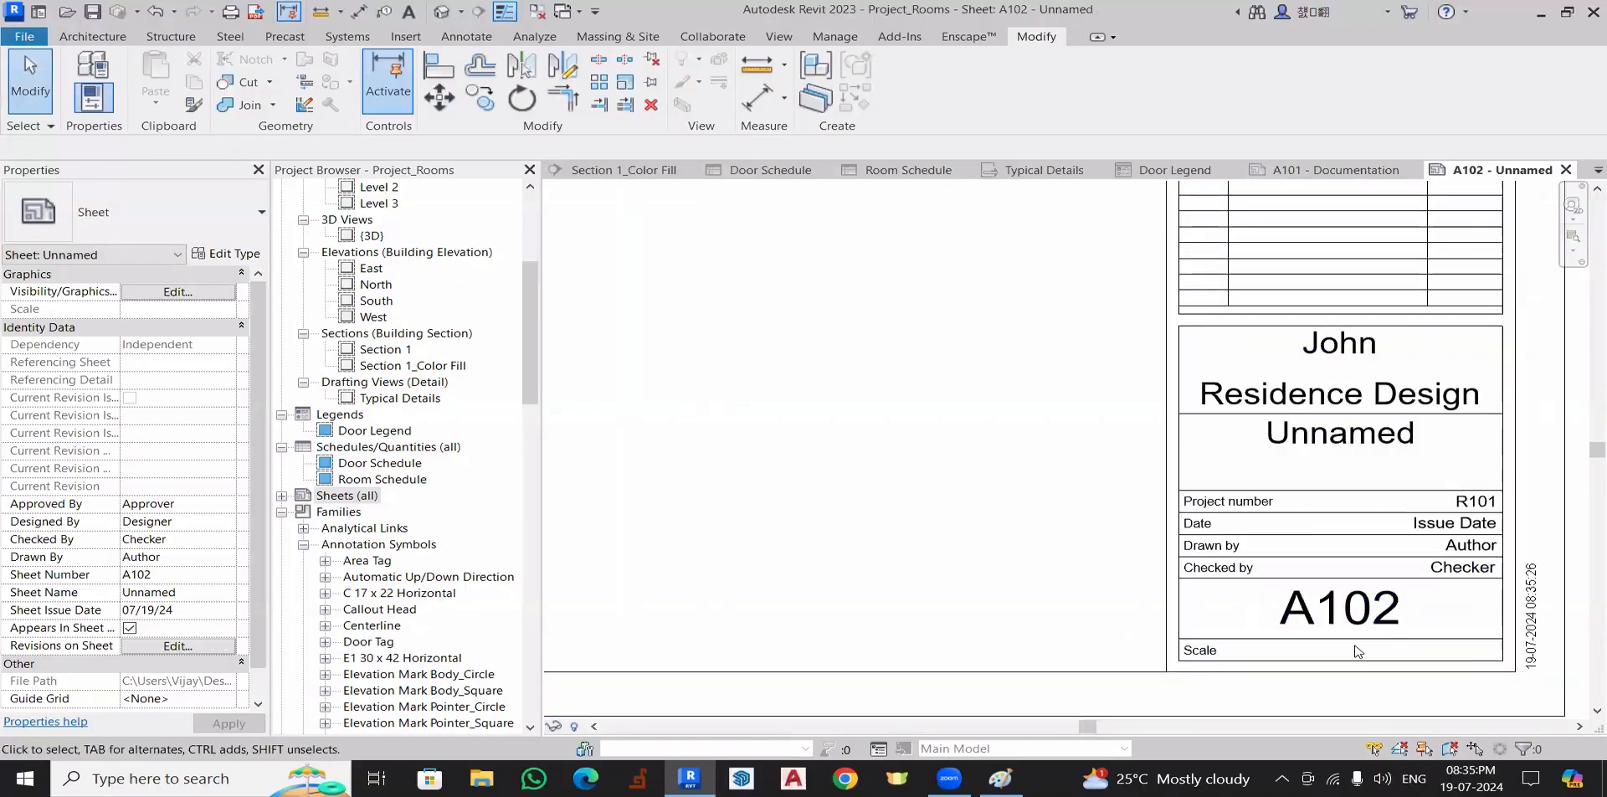
scroll(1356, 556, "down", 1)
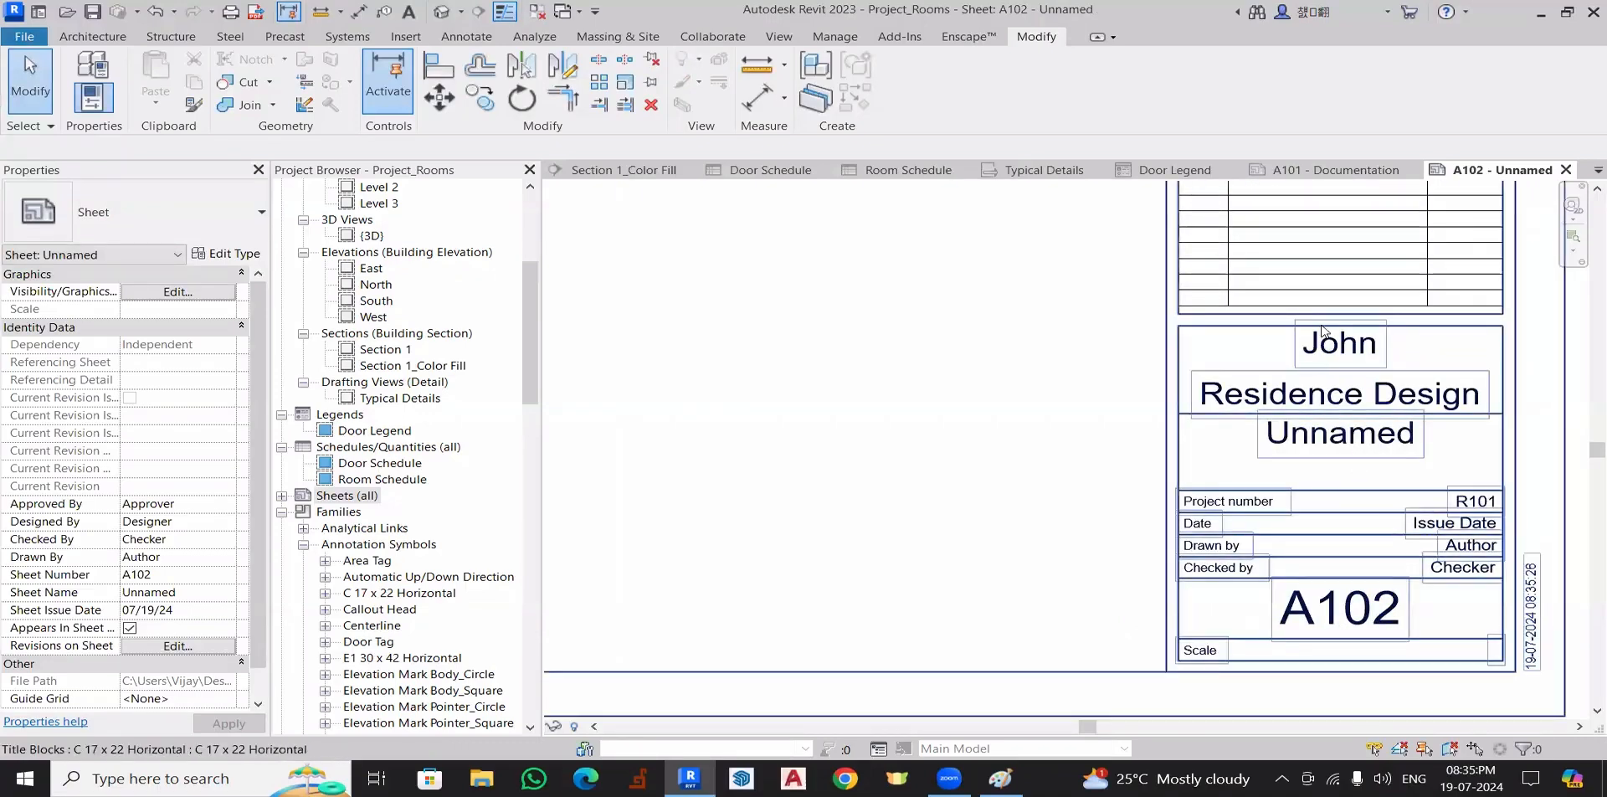
left_click(1336, 442)
left_click(1348, 438)
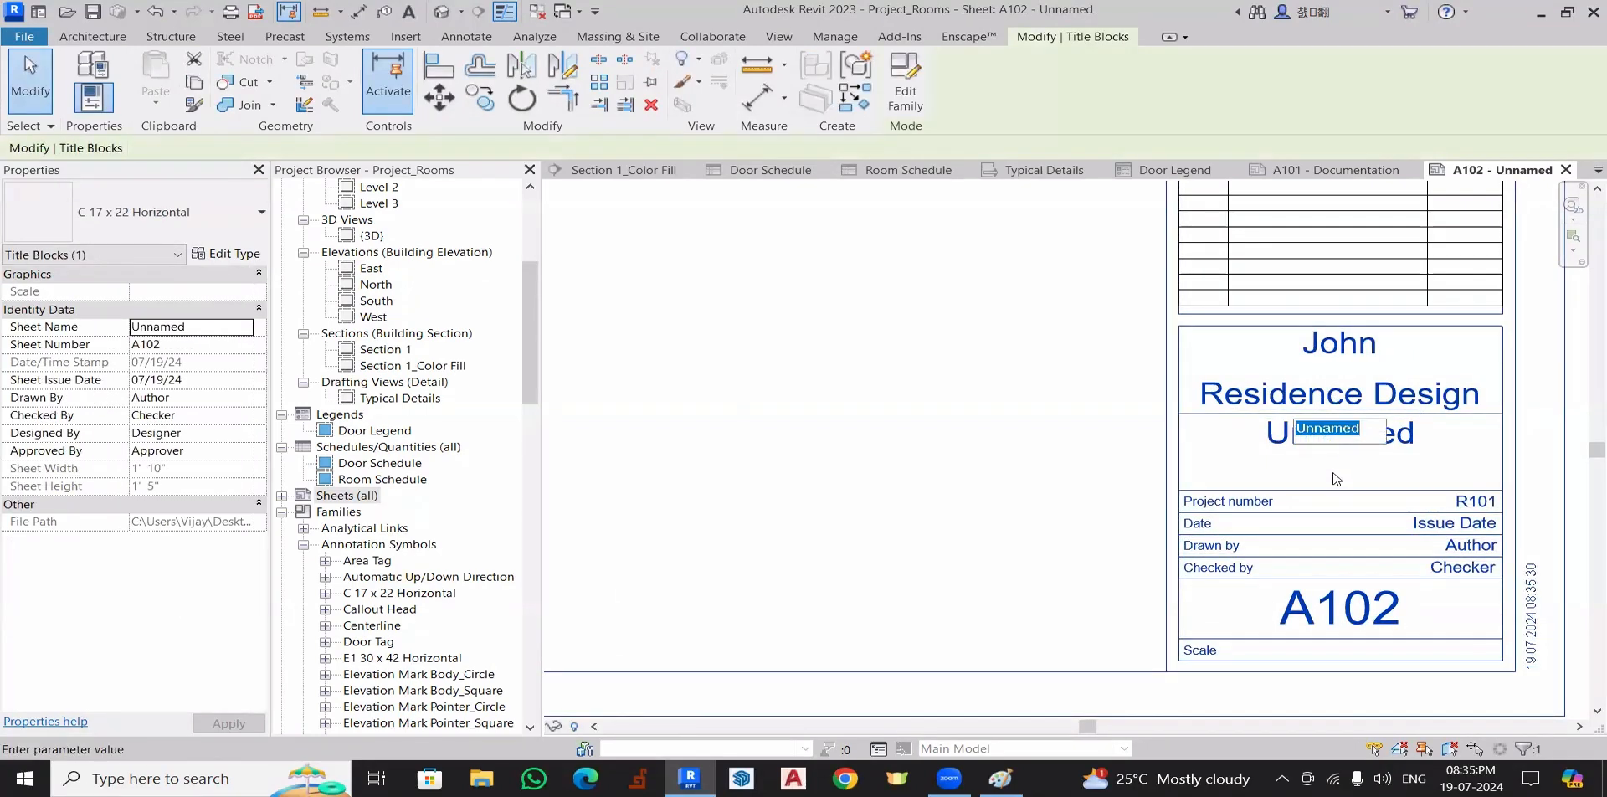
type("Floor")
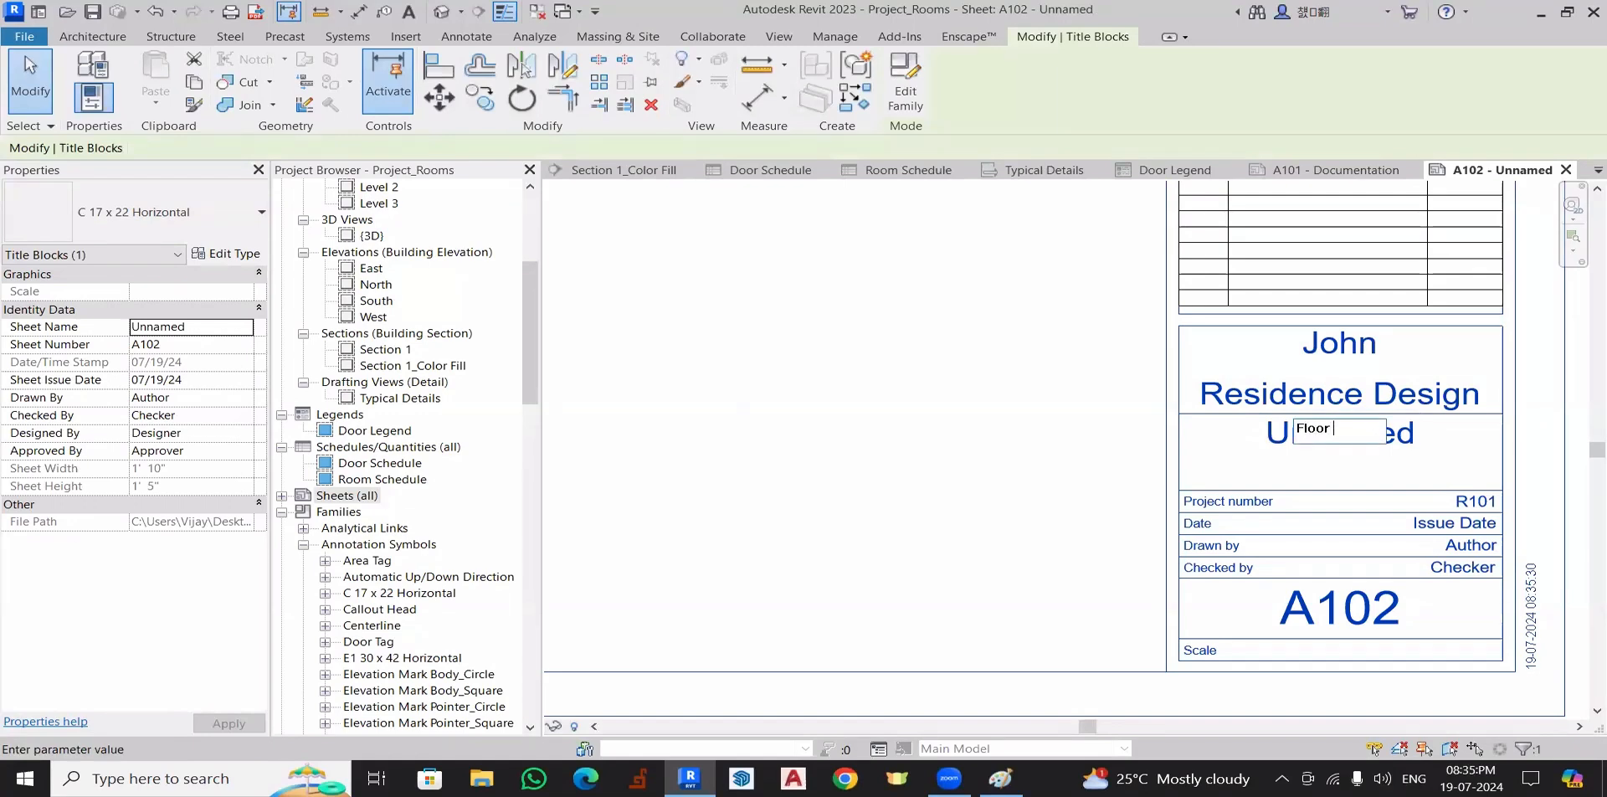
type("s")
left_click(1337, 479)
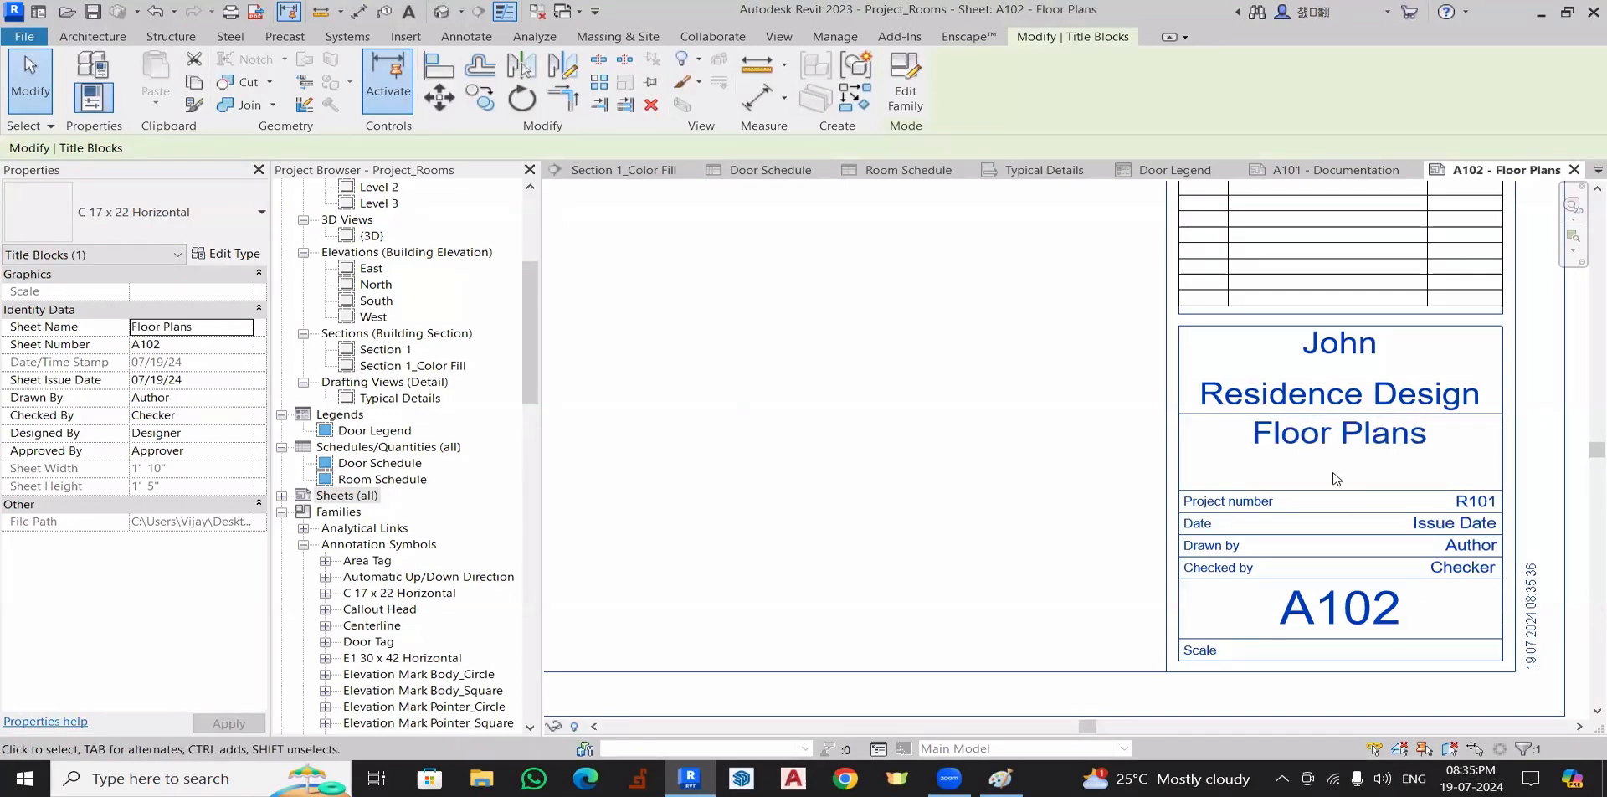
left_click(1086, 480)
left_click(1329, 609)
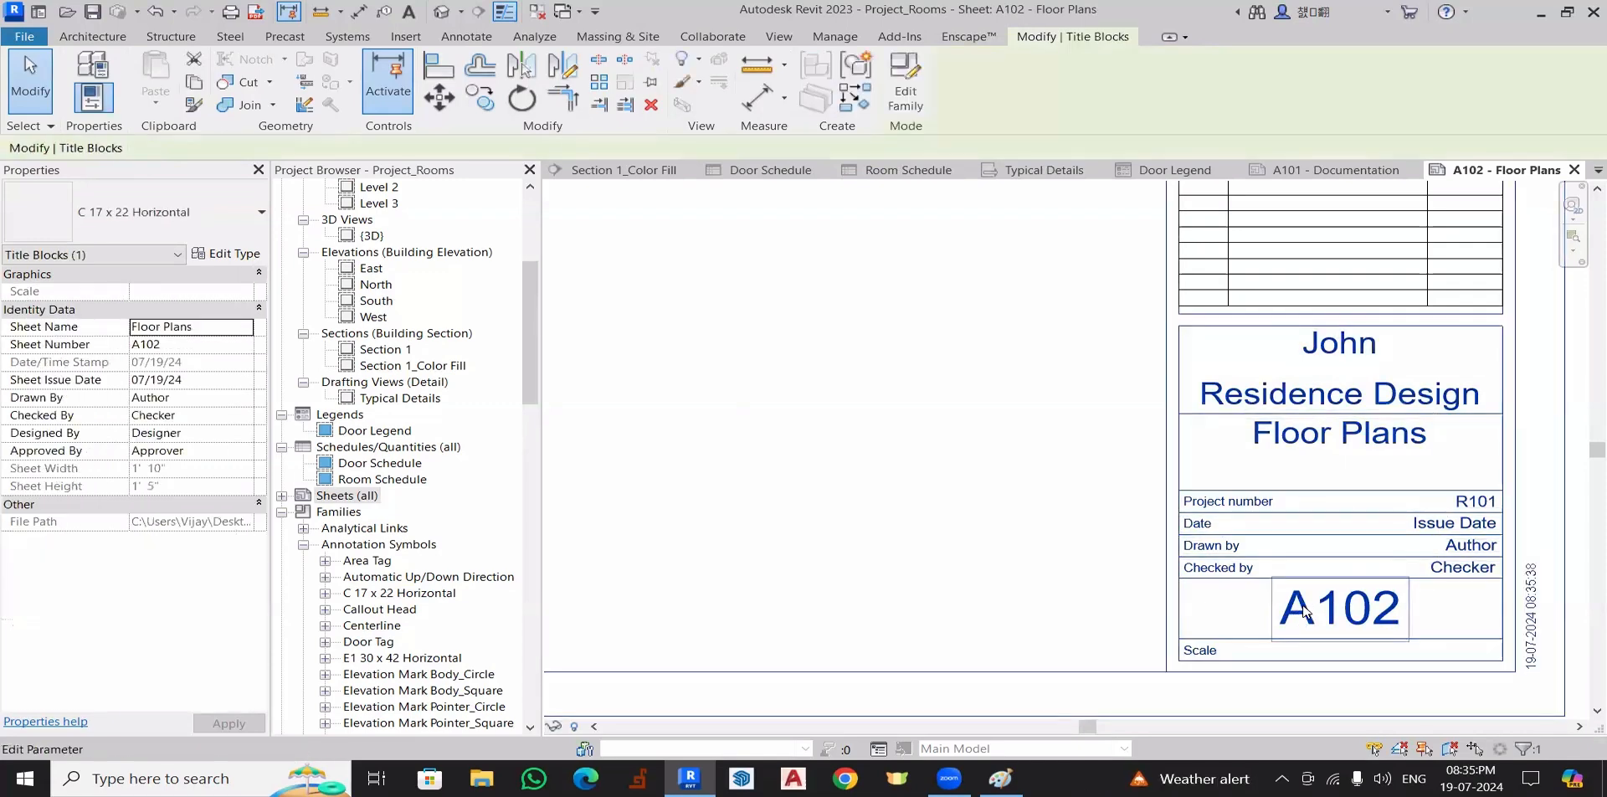
left_click(1011, 530)
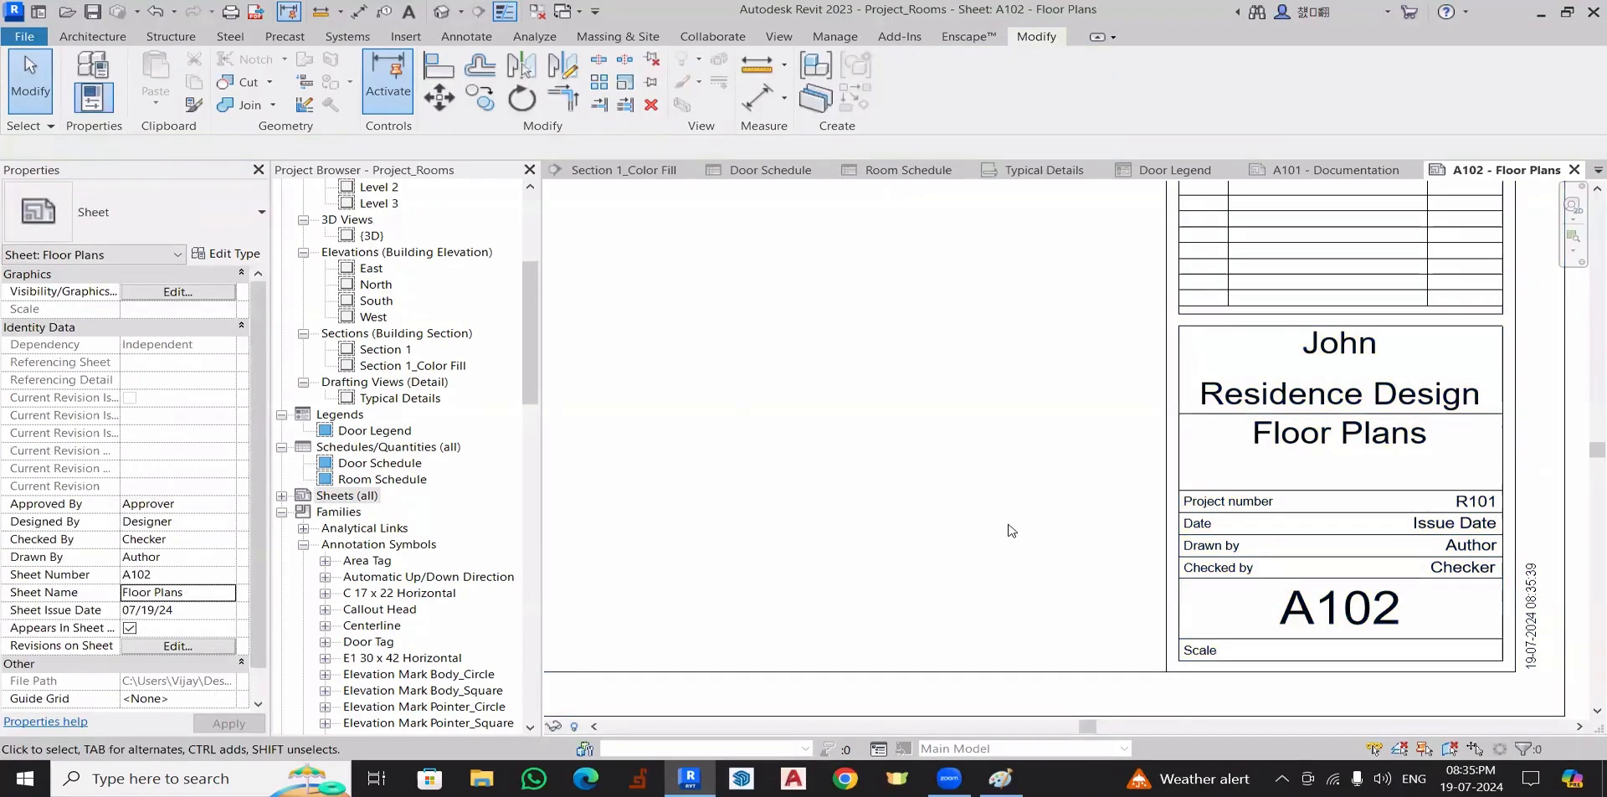
- Add the Floor Plan: Level 1 view to the sheet, placing it in the empty area beside the titleblock
scroll(1011, 530, "down", 5)
middle_click_drag(997, 442, 1015, 434)
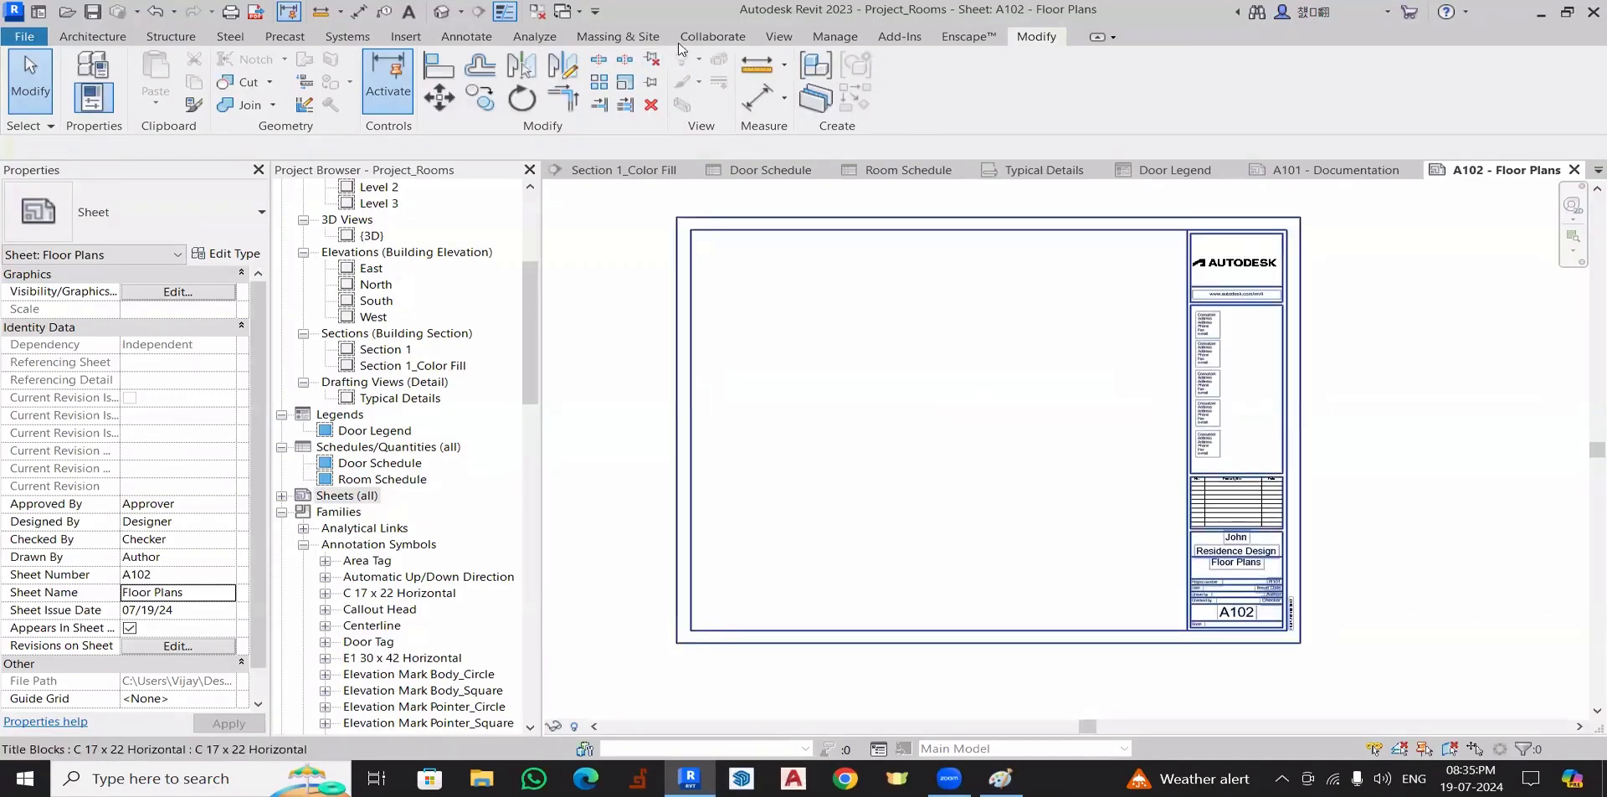
left_click(779, 36)
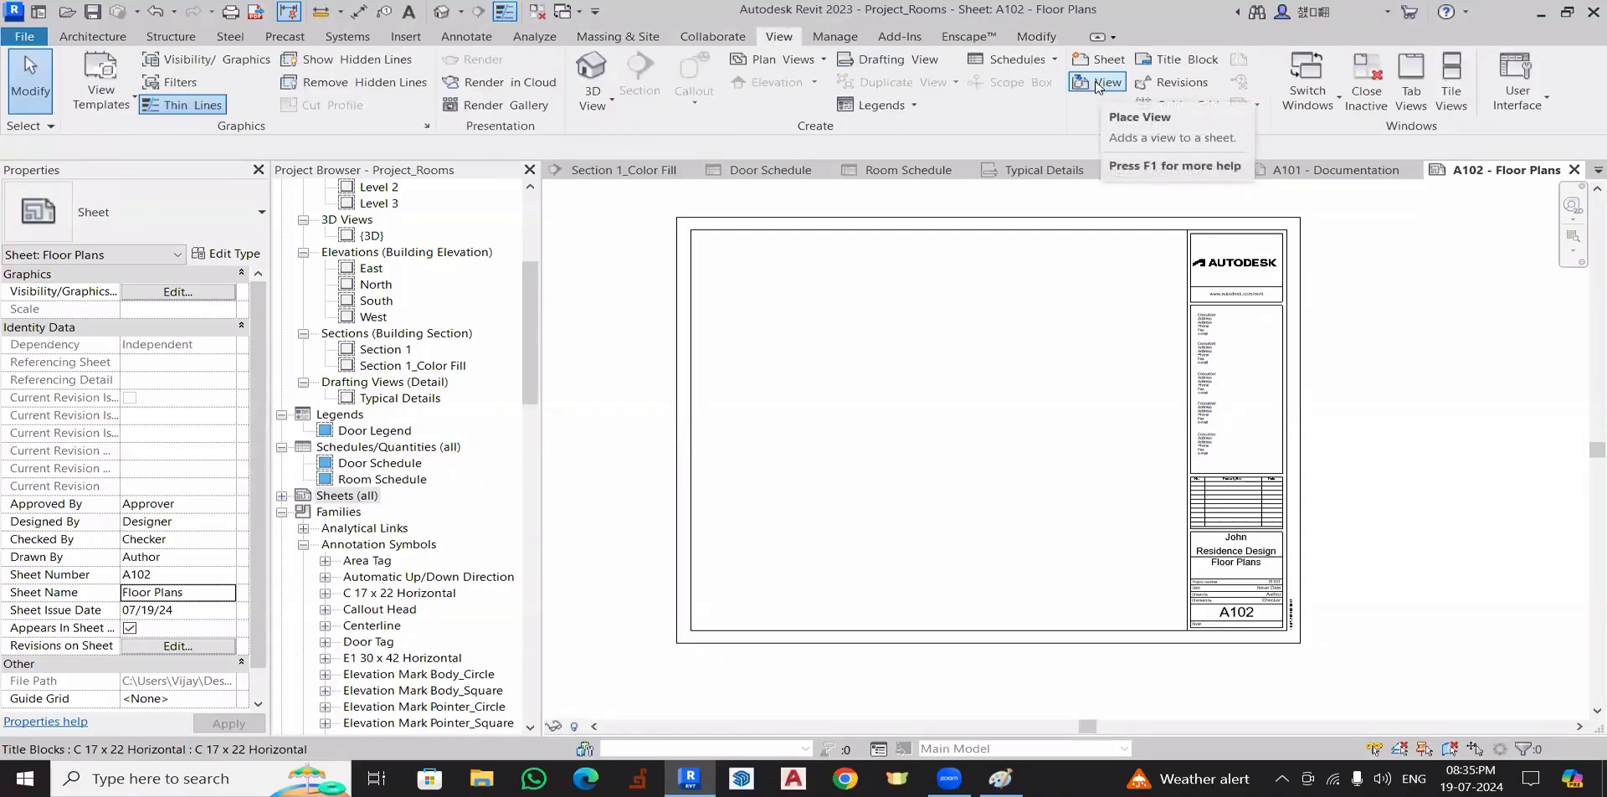
left_click(1098, 84)
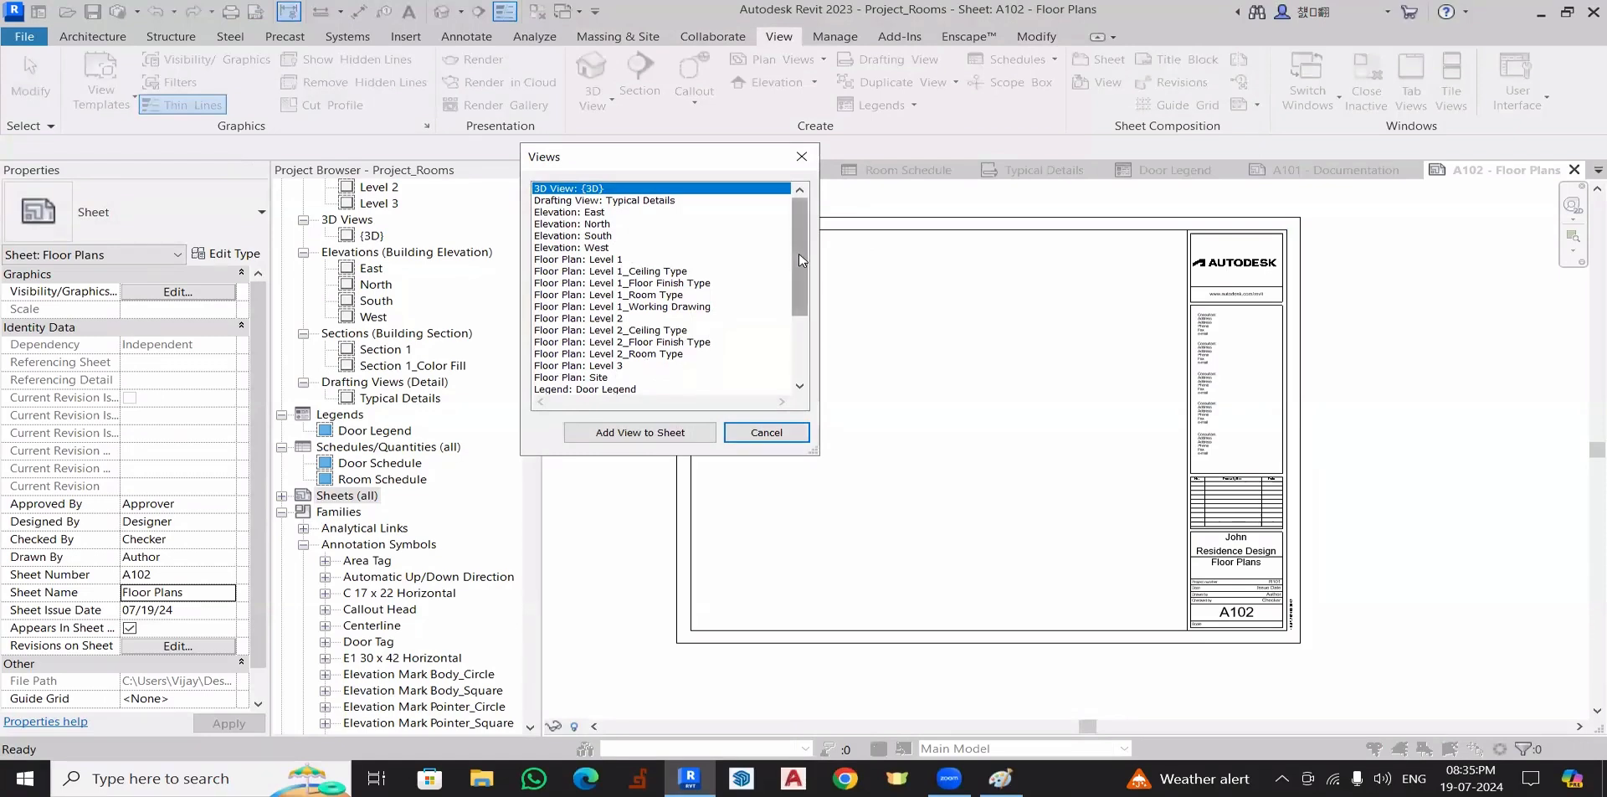
scroll(799, 257, "down", 1)
scroll(799, 258, "up", 1)
left_click(586, 260)
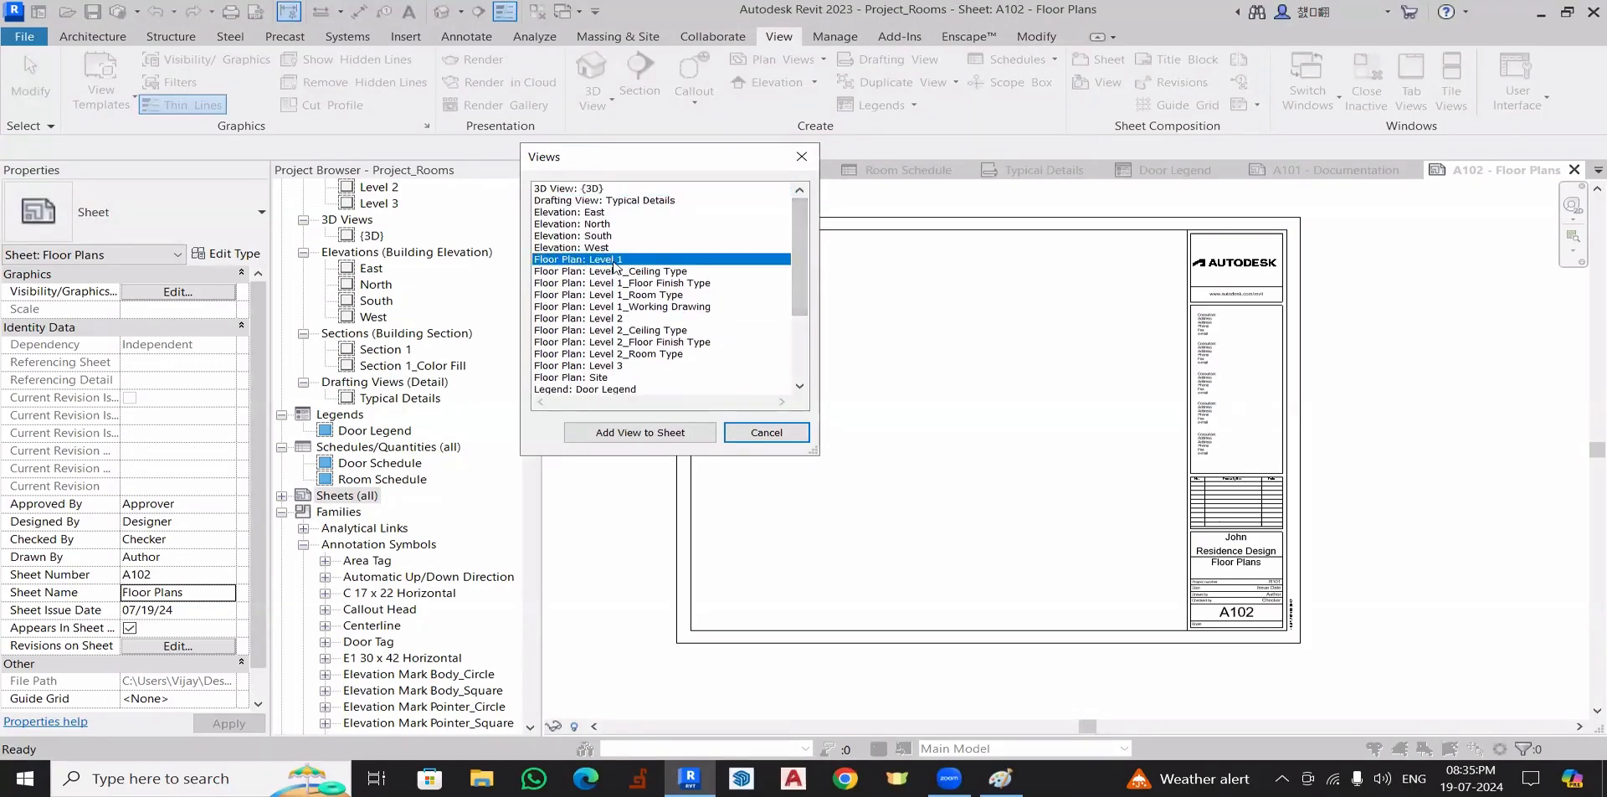
left_click(636, 434)
scroll(781, 430, "down", 4)
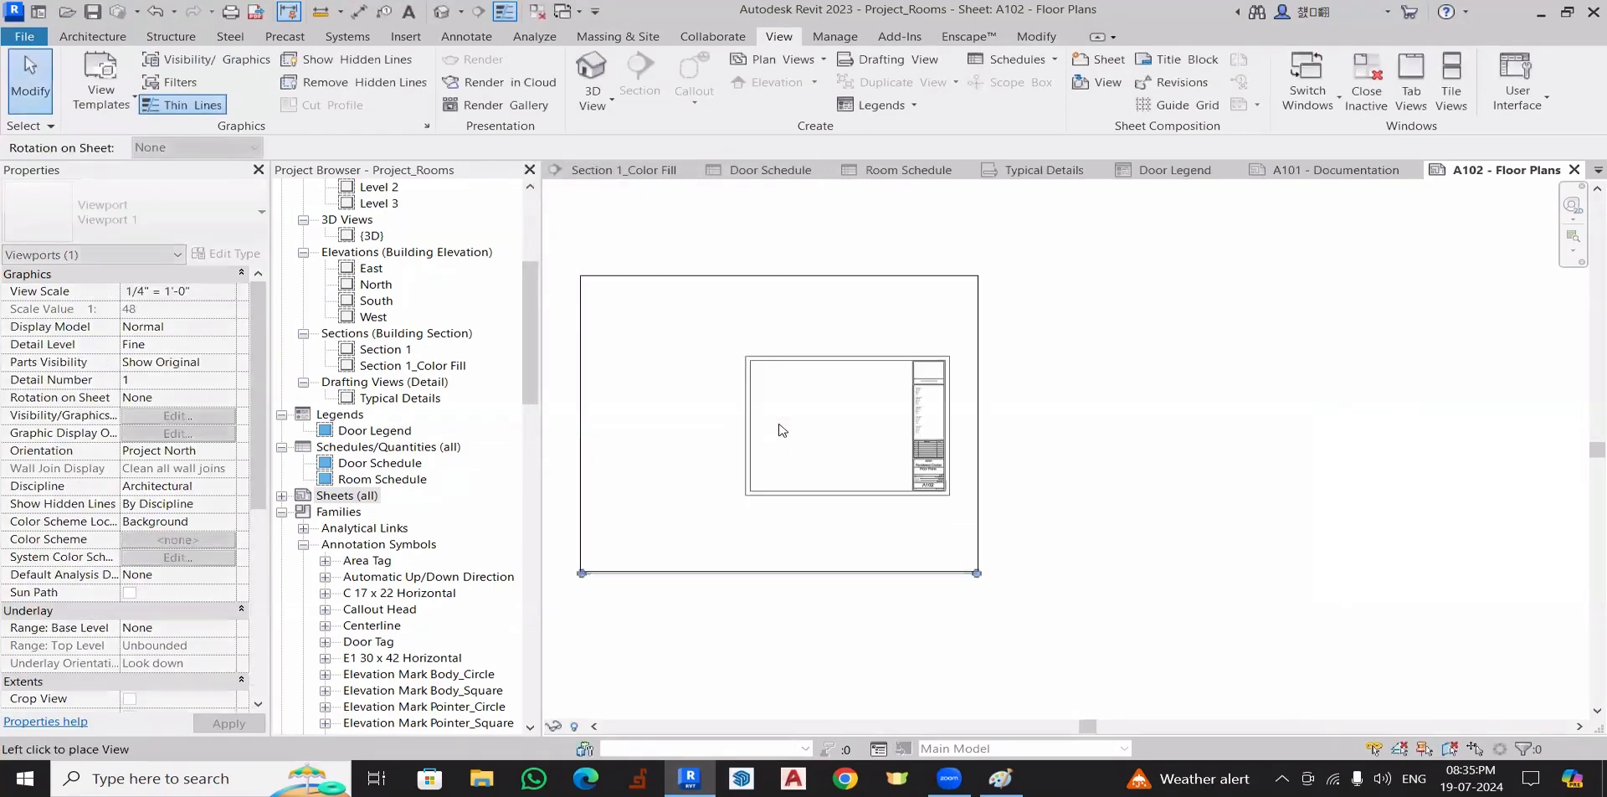
left_click(1047, 418)
left_click(1055, 542)
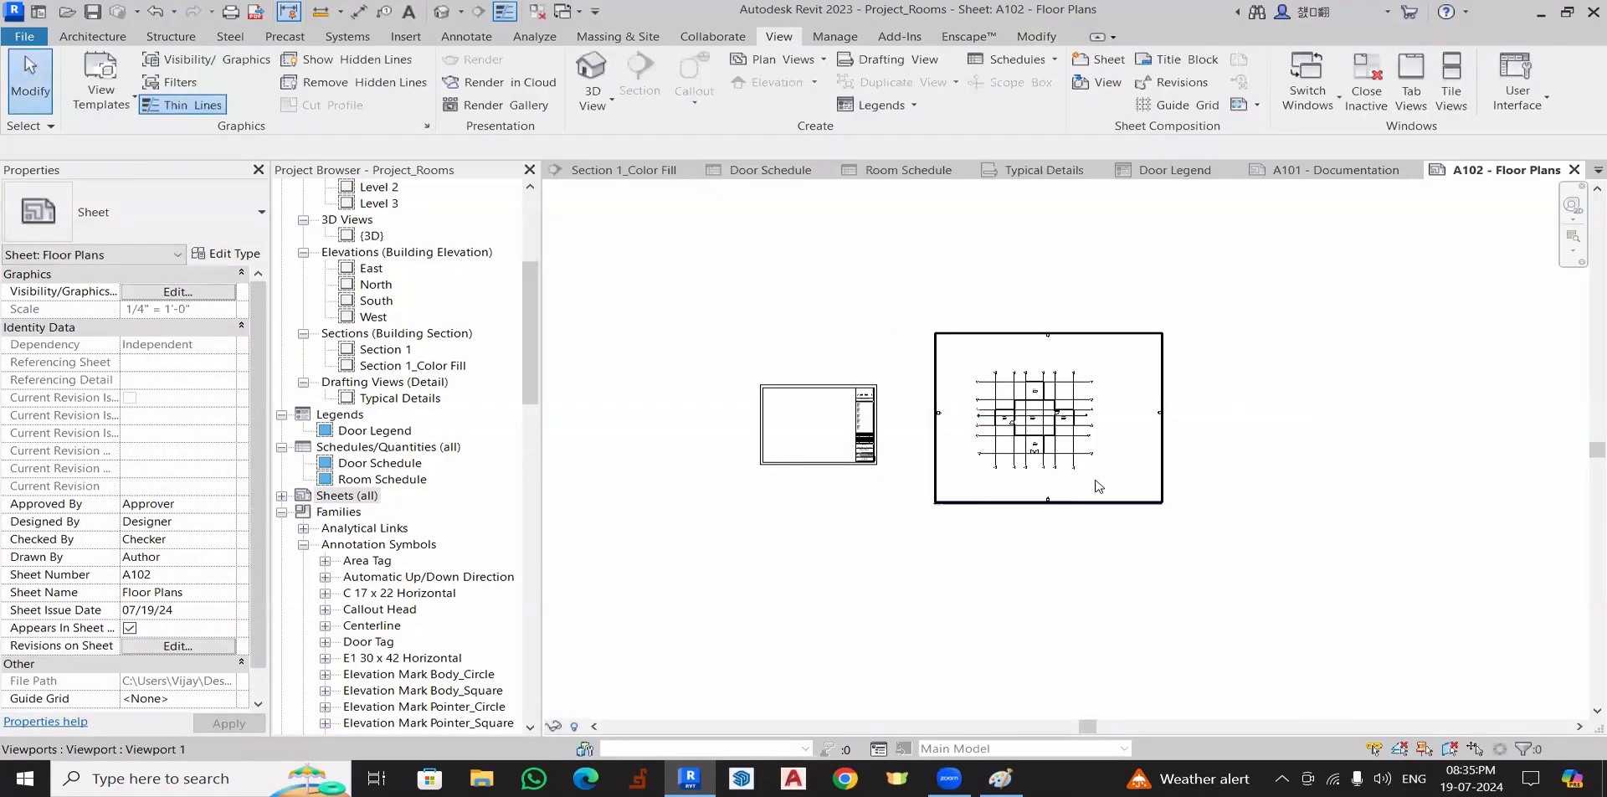
- Move the Level 1 view title up and to the right, close beneath the floor plan
scroll(1097, 486, "up", 2)
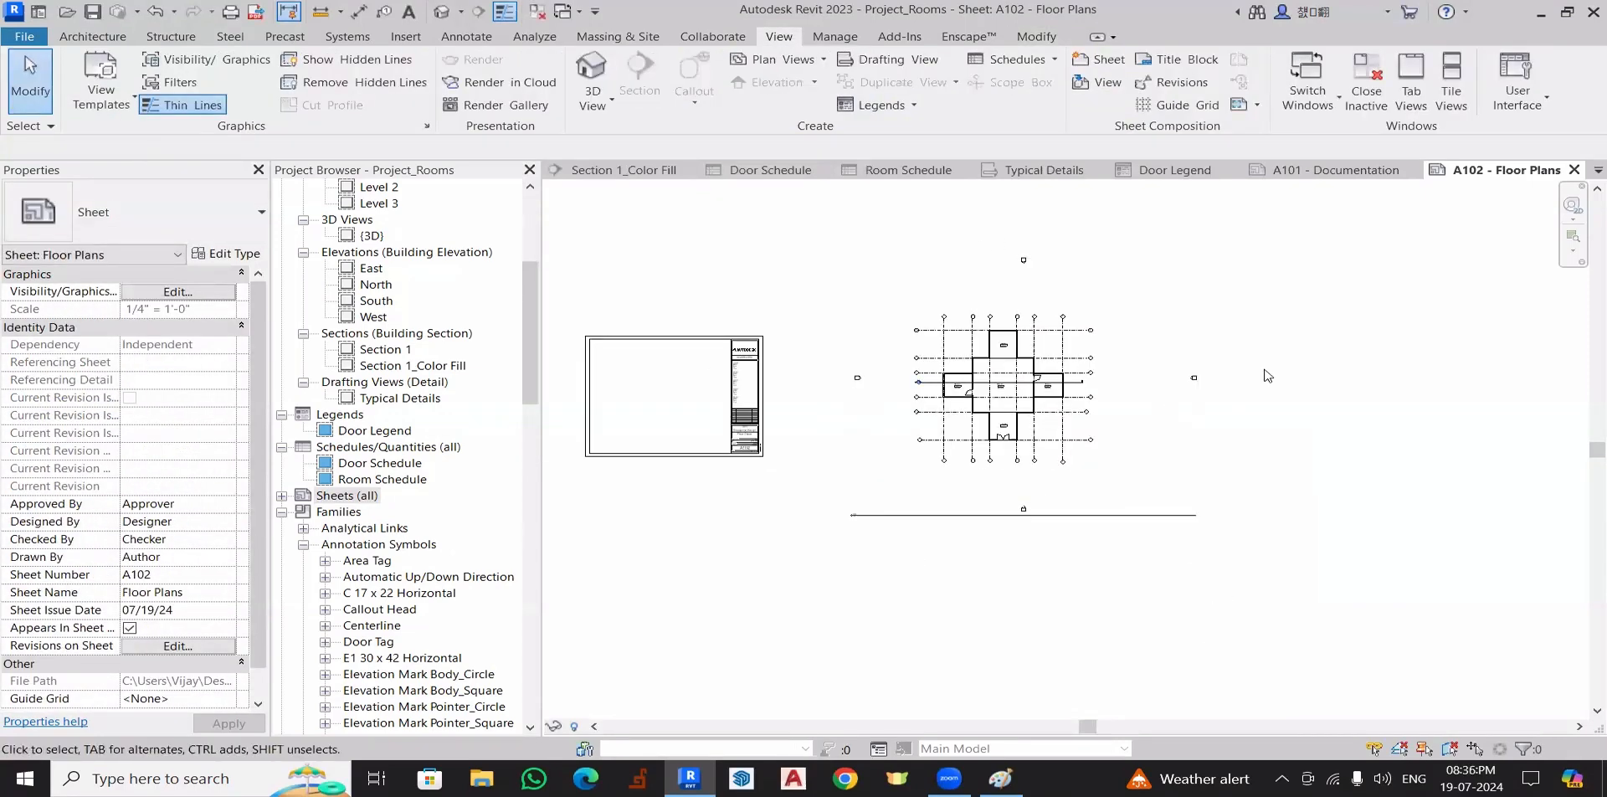
left_click(1090, 521)
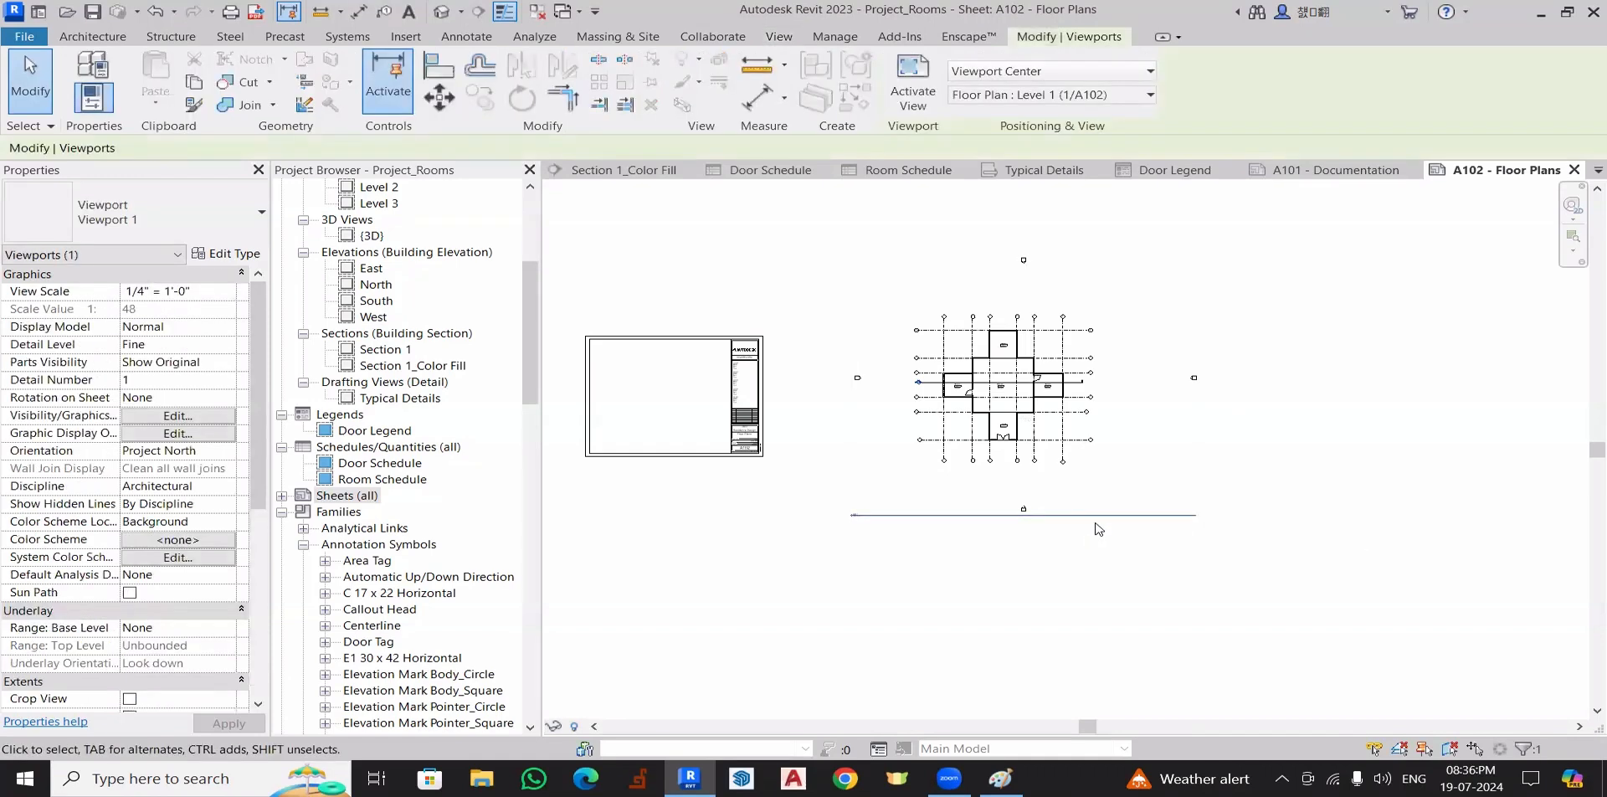
left_click(1091, 525)
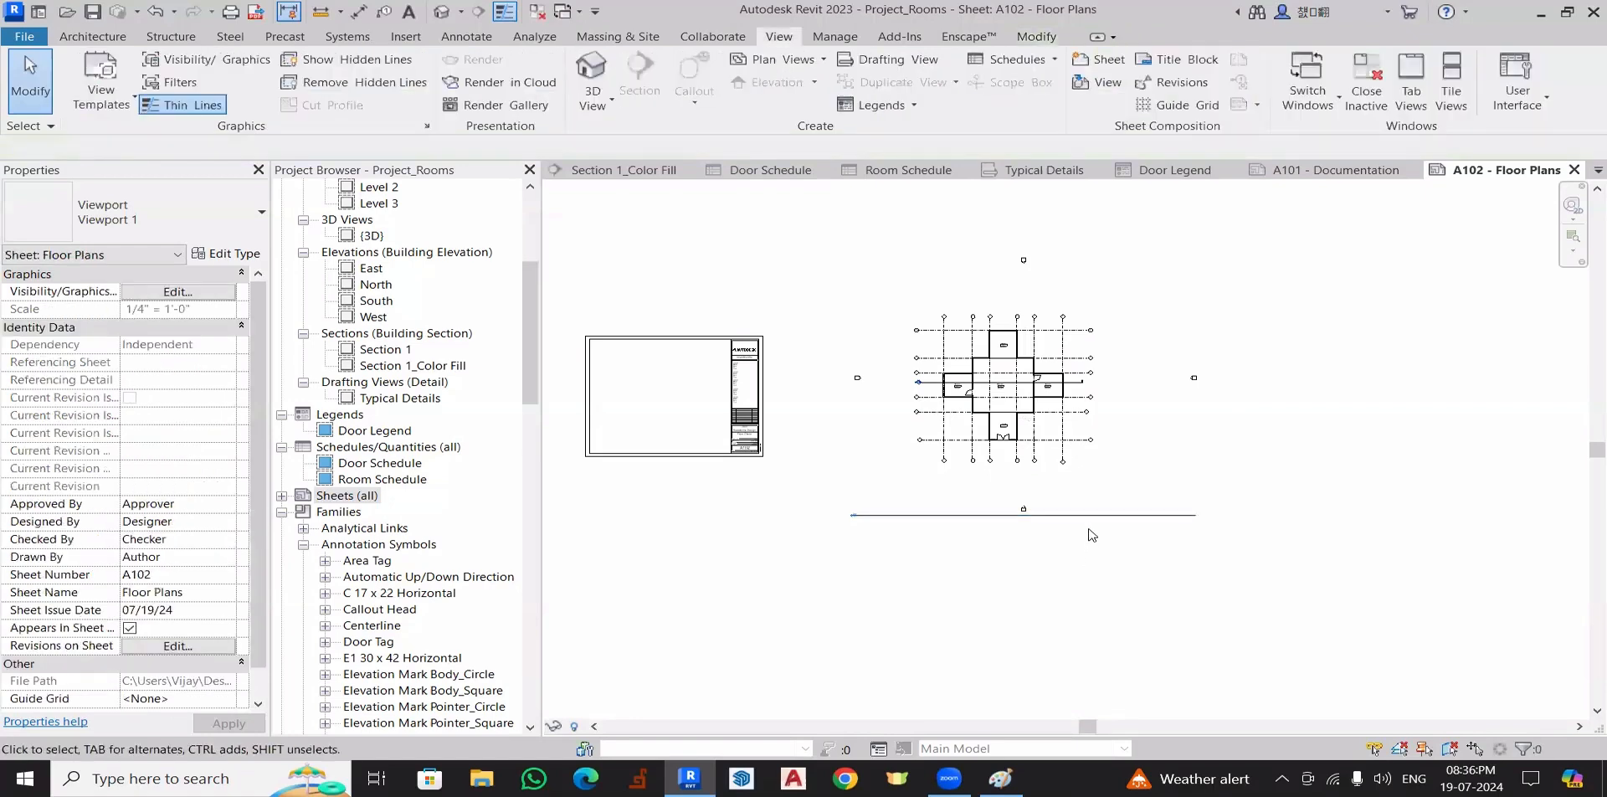
left_click(1092, 532)
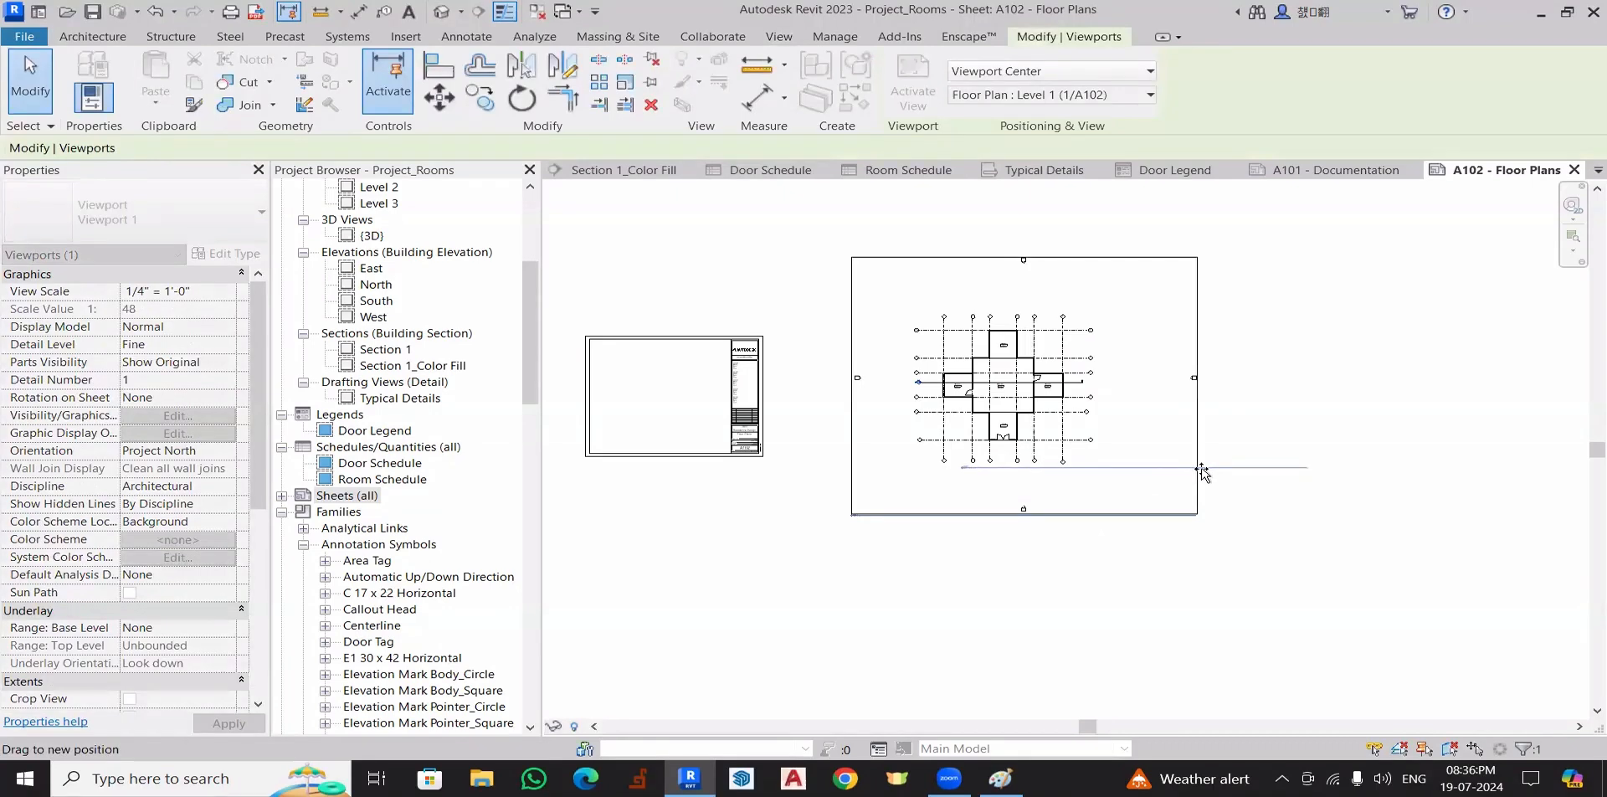
left_click(1199, 542)
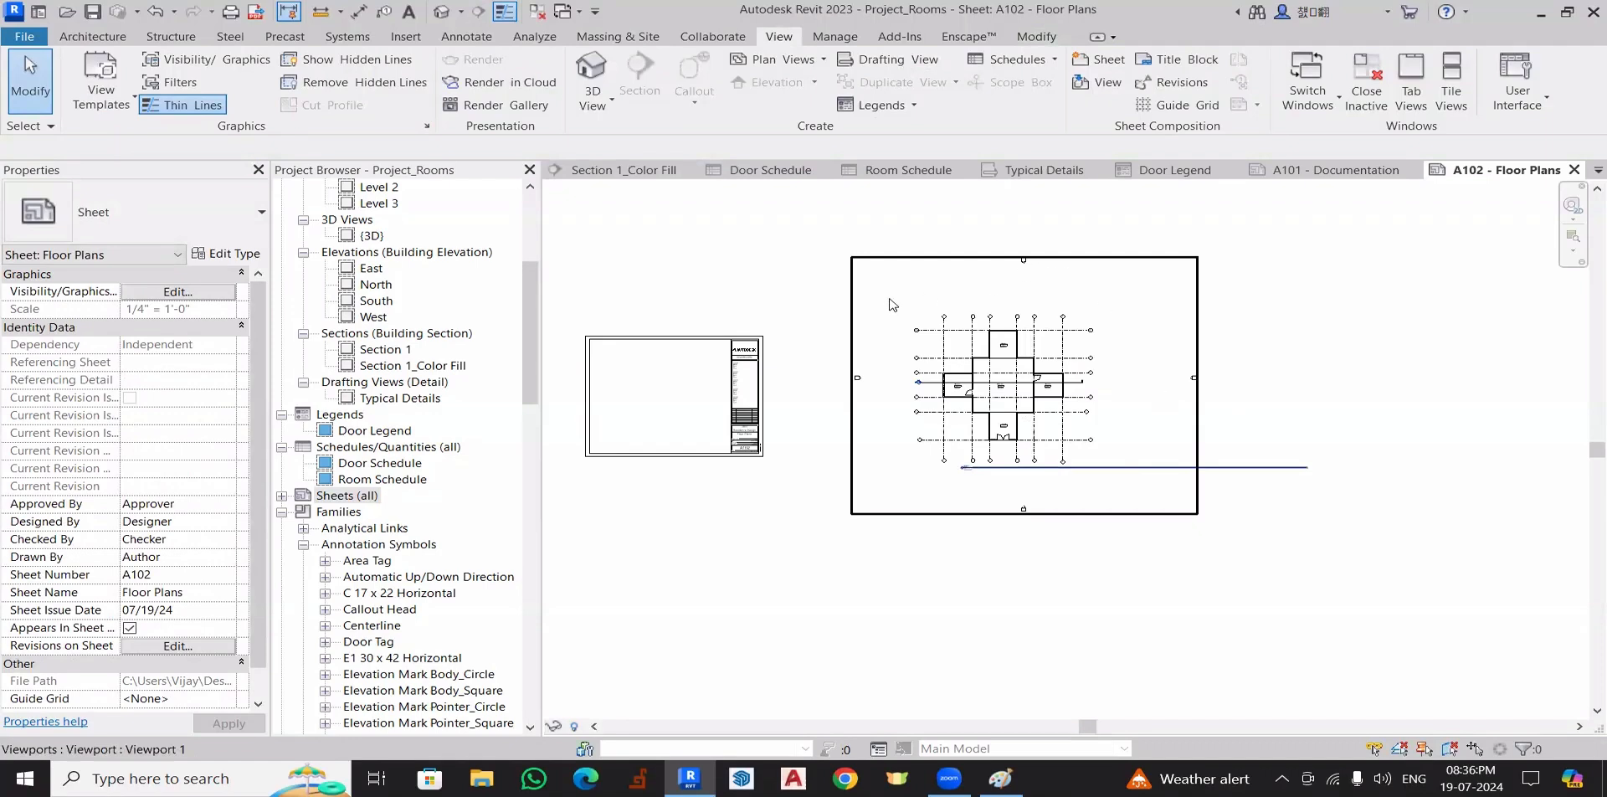
- Hide the Elevations annotation category in the Level 1 viewport's visibility/graphic overrides
left_click(854, 435)
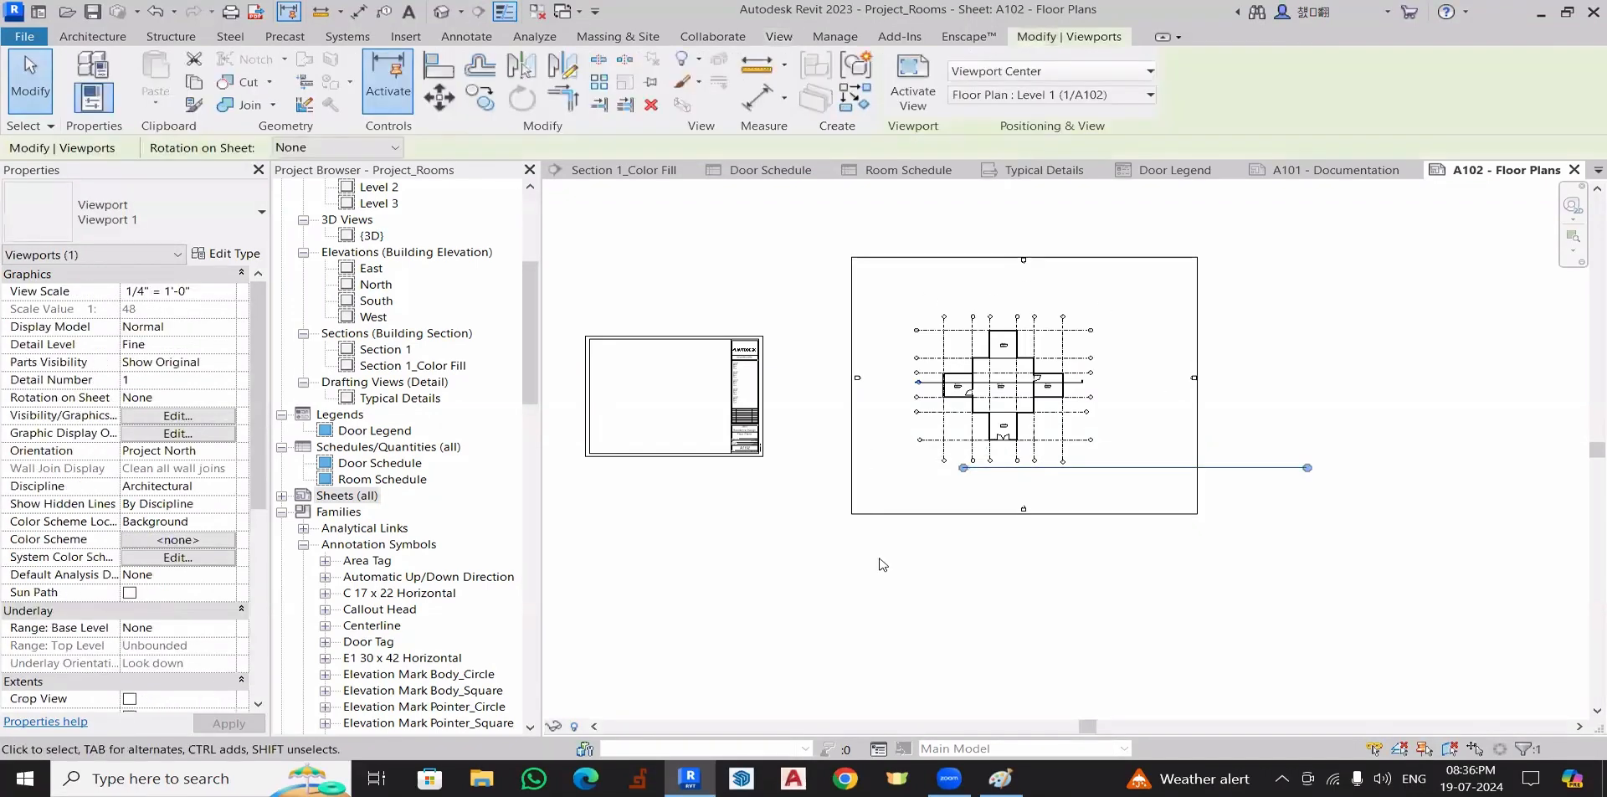
left_click(169, 417)
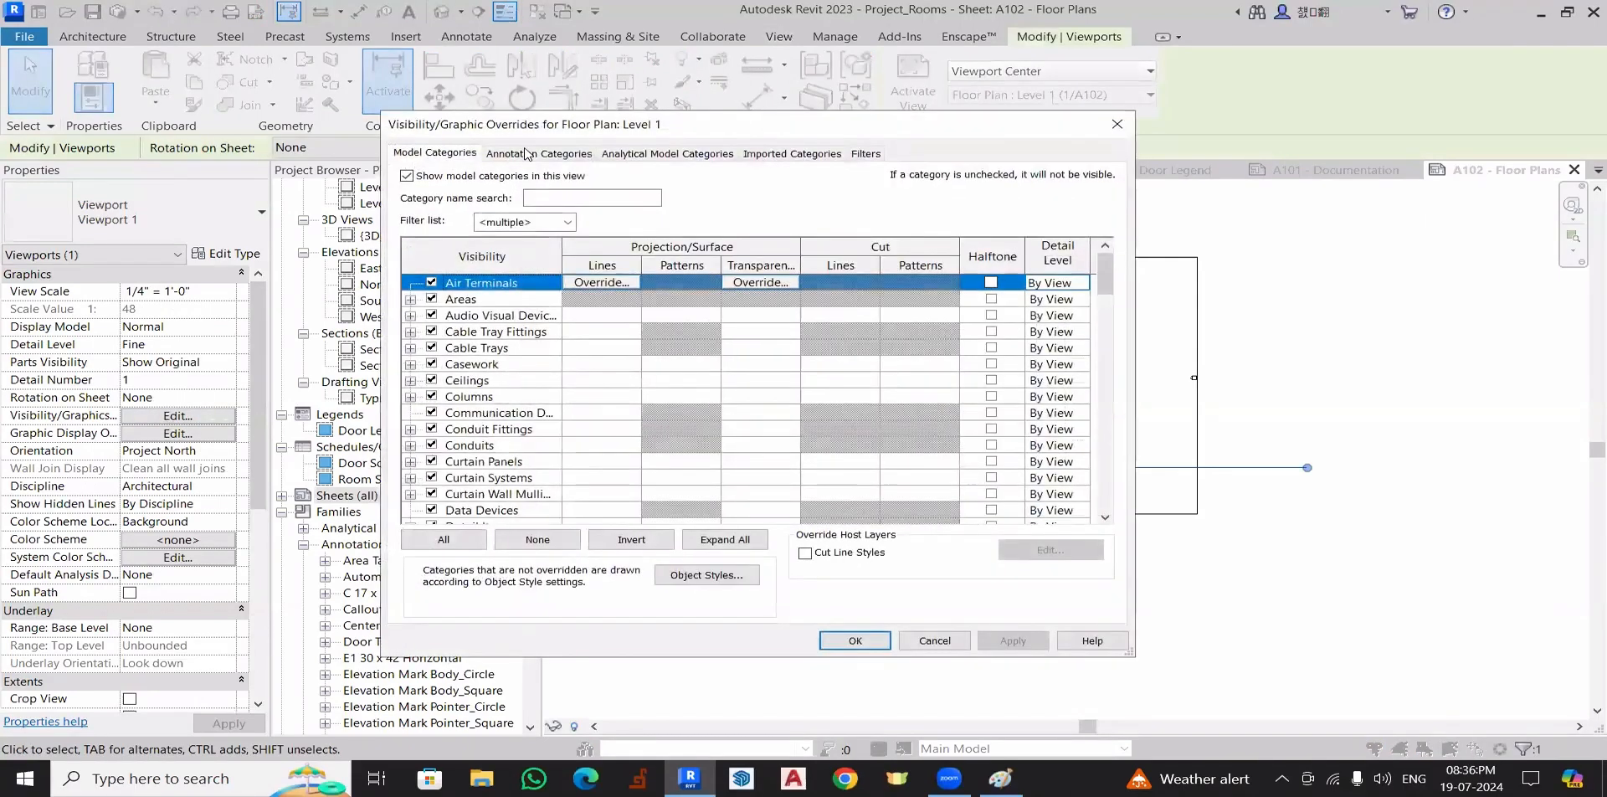
left_click(527, 154)
left_click(489, 380)
key("e")
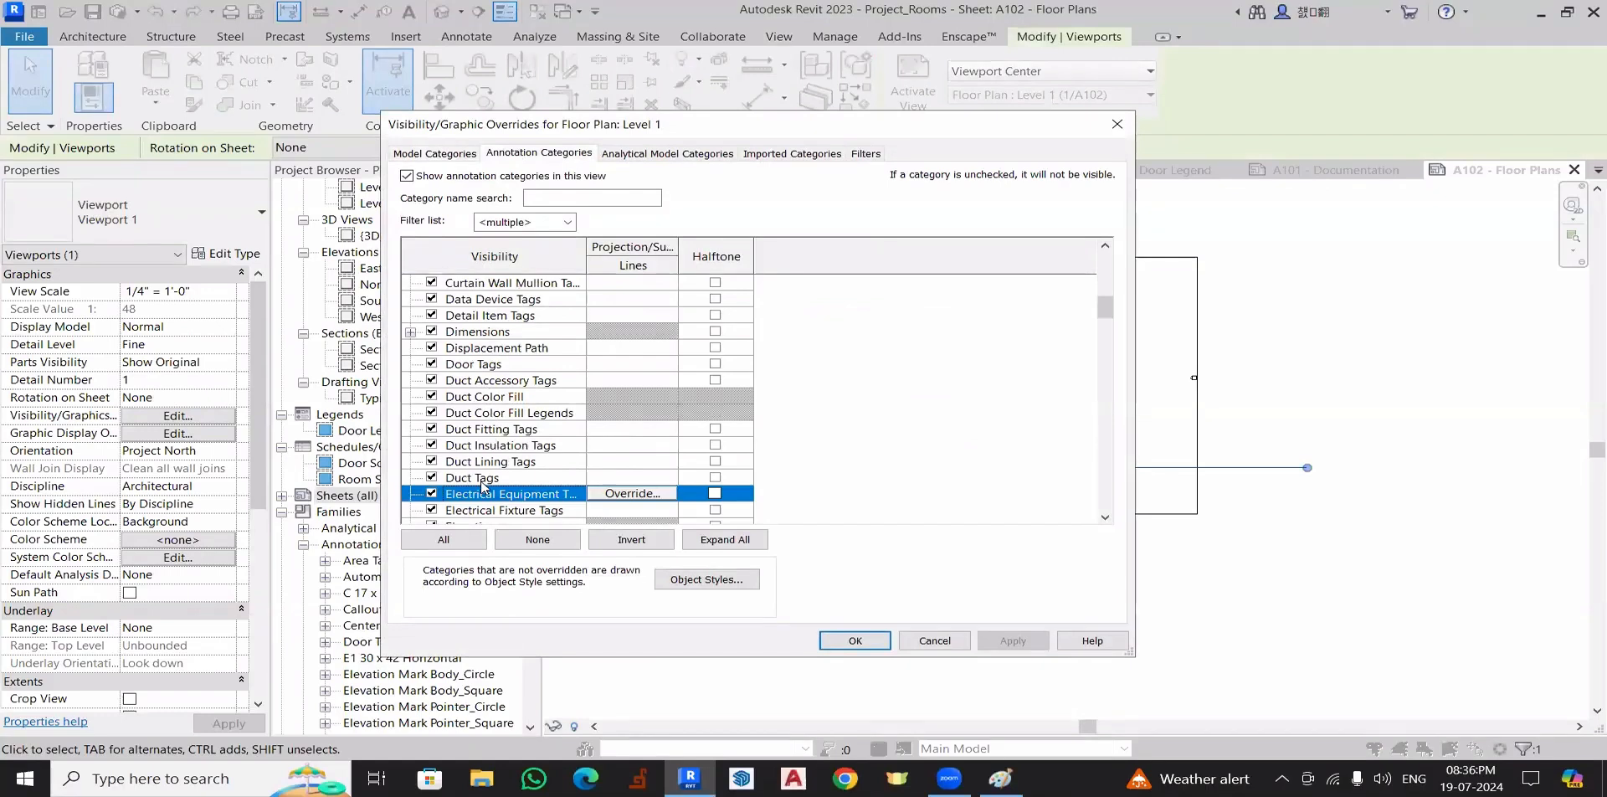
scroll(482, 485, "down", 2)
left_click(432, 494)
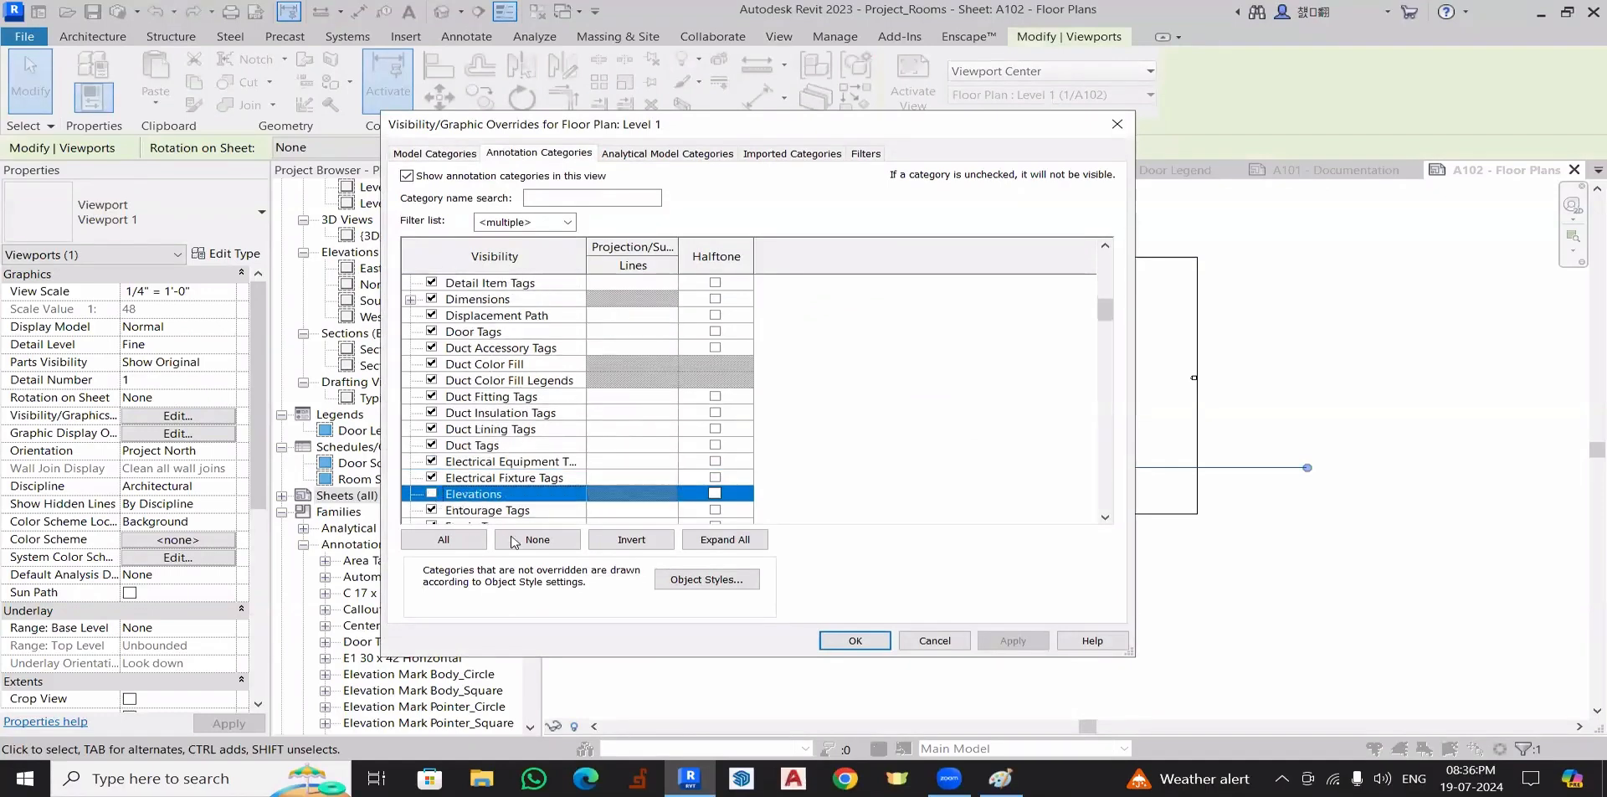
left_click(846, 642)
left_click(1171, 621)
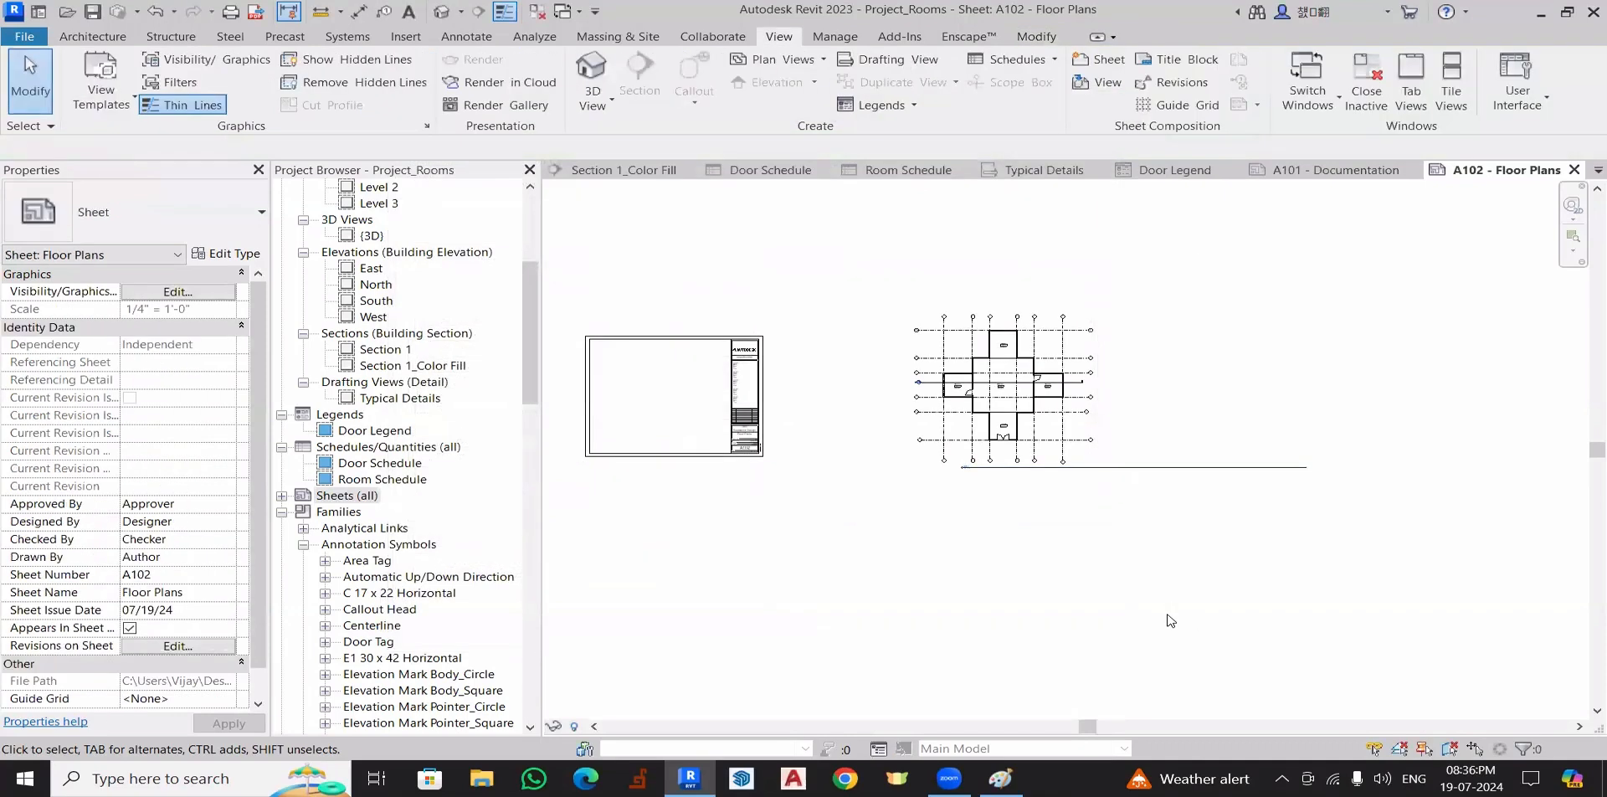
- Shorten the Level 1 view title line so that it ends just past the title text
scroll(1121, 537, "up", 2)
middle_click_drag(1060, 476, 894, 561)
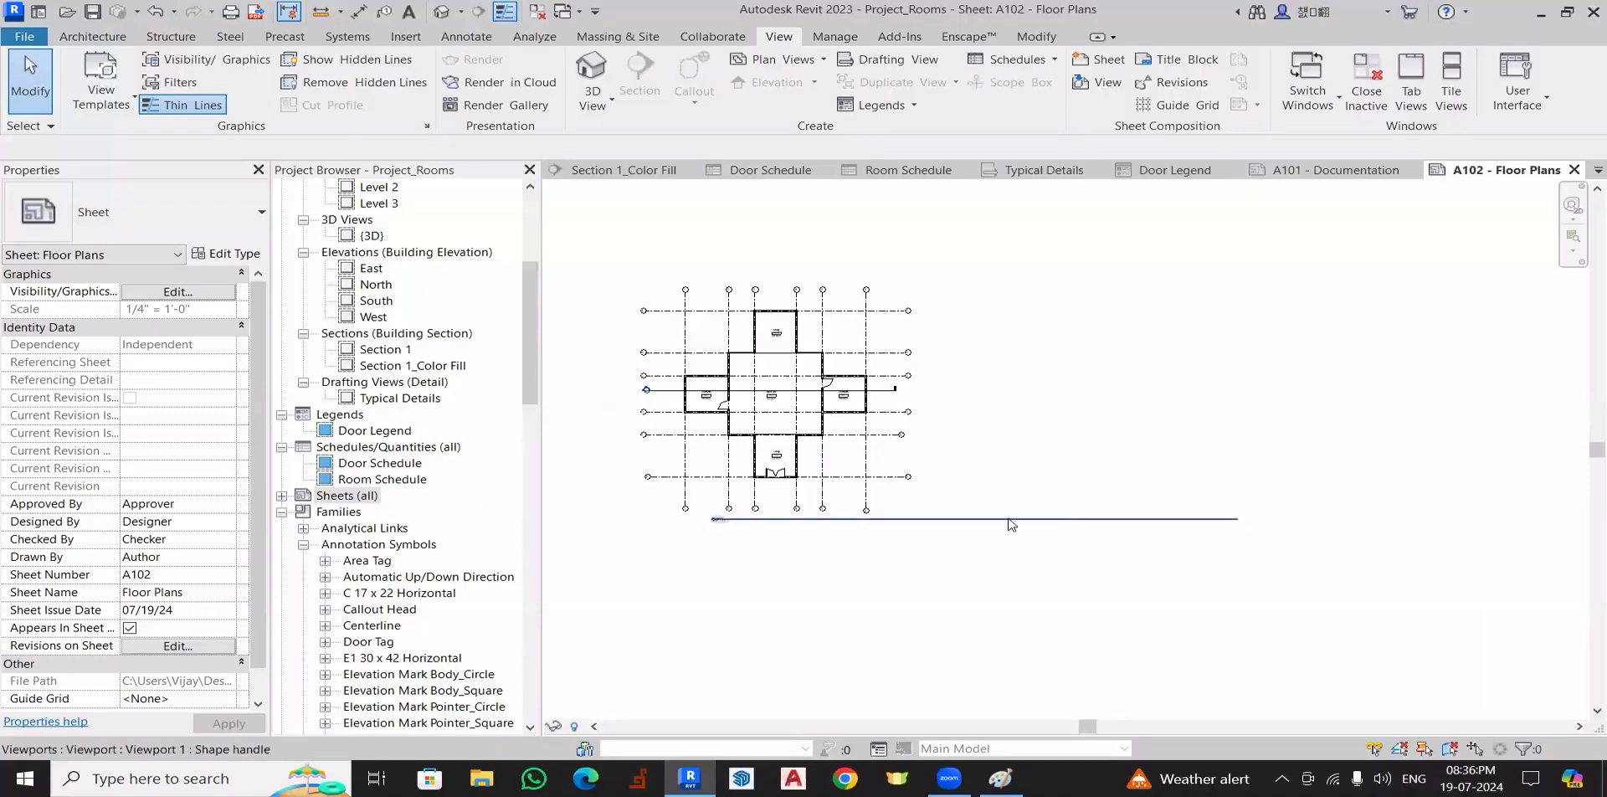
left_click(1198, 520)
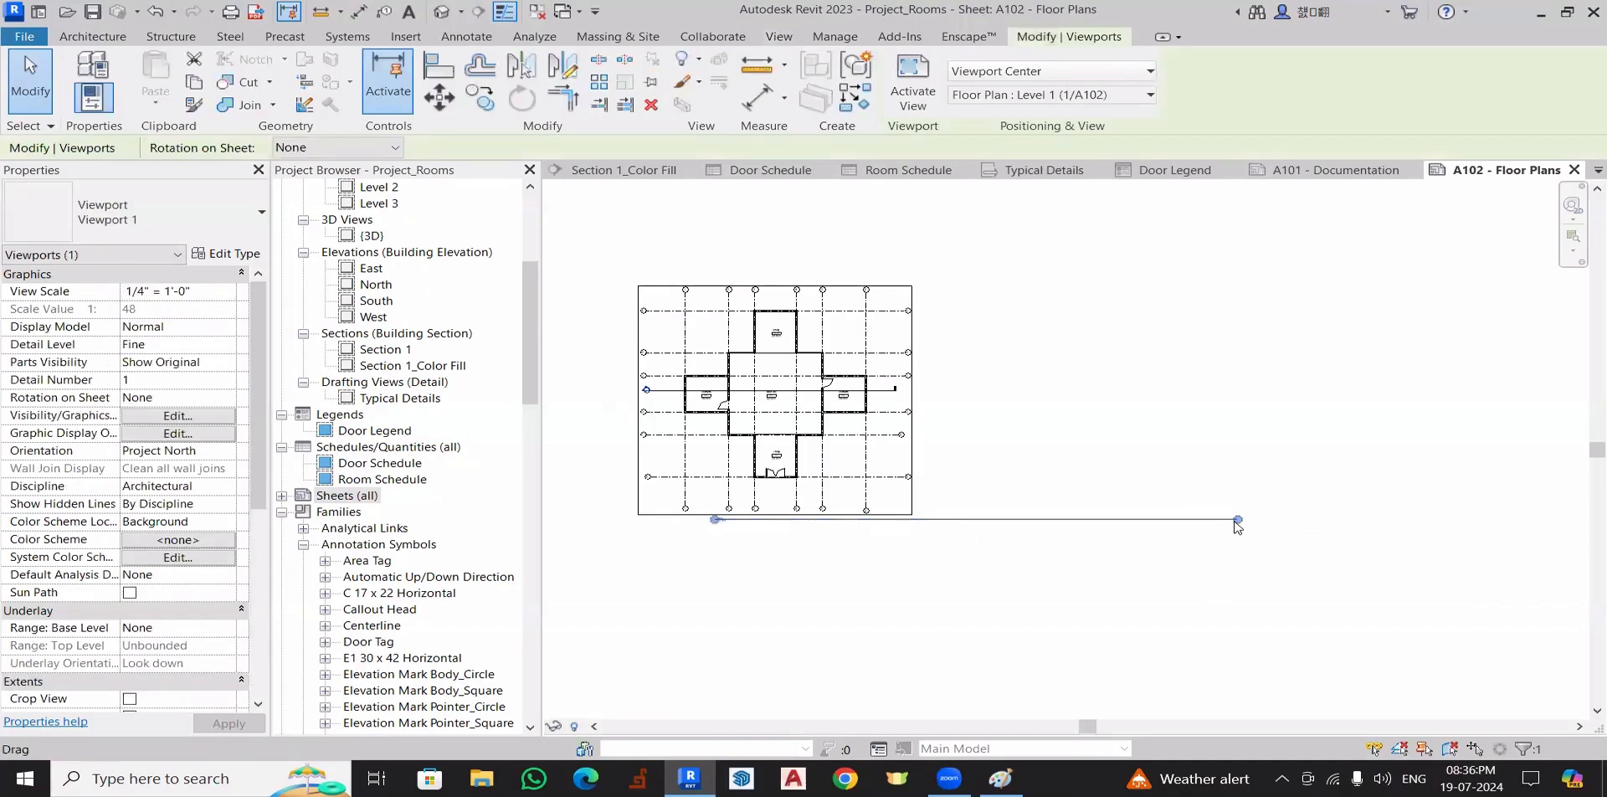
left_click_drag(1238, 520, 740, 531)
left_click(775, 560)
scroll(681, 525, "up", 10)
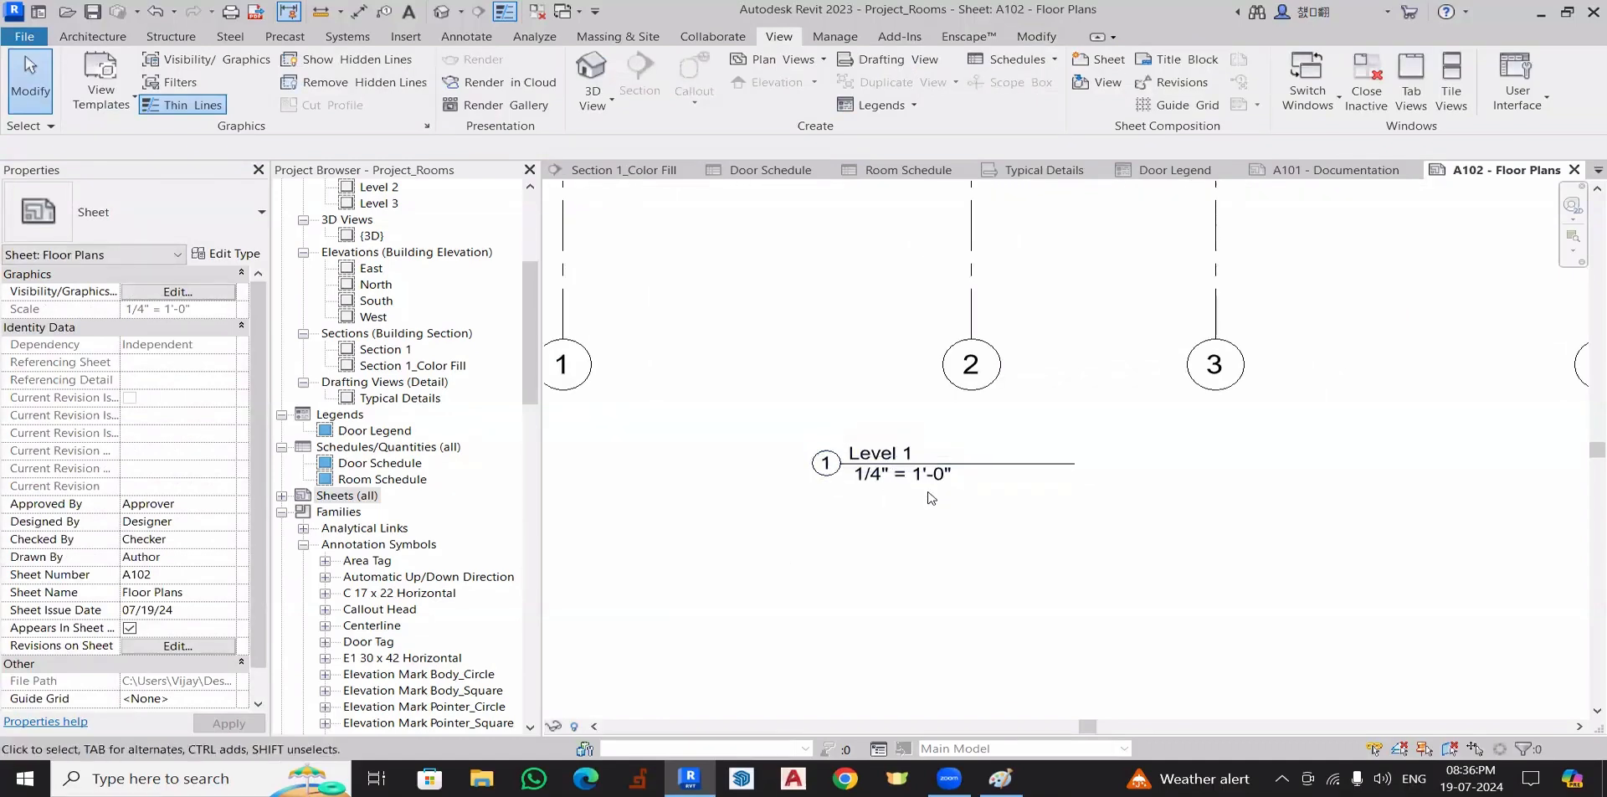
- Try to move the Level 1 viewport onto the titleblock's drawing area, and undo the move
scroll(931, 497, "down", 8)
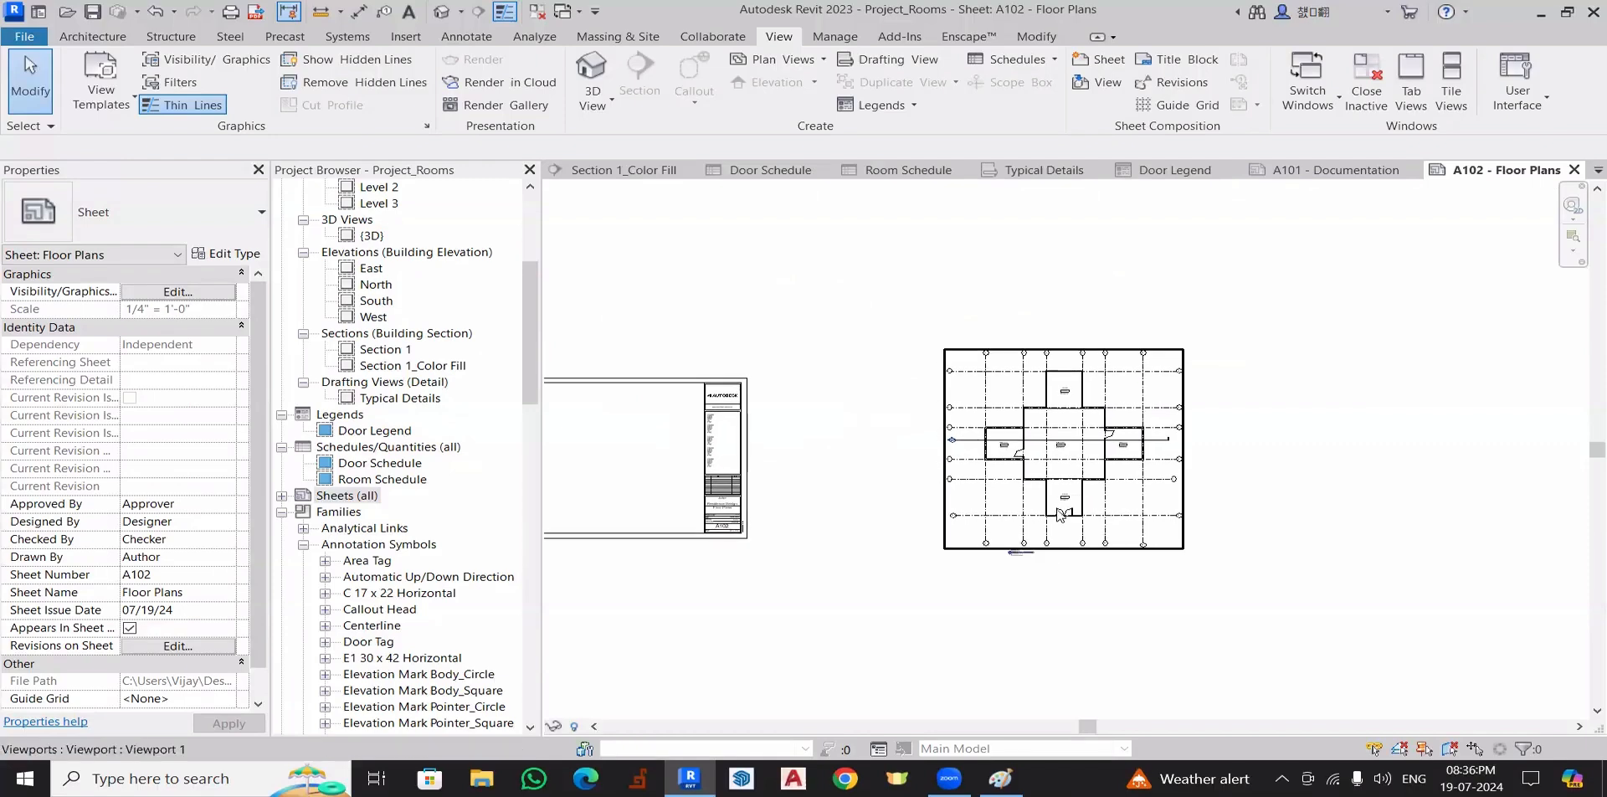
left_click(1062, 515)
scroll(1061, 514, "down", 2)
left_click_drag(1141, 463, 853, 469)
left_click(1016, 530)
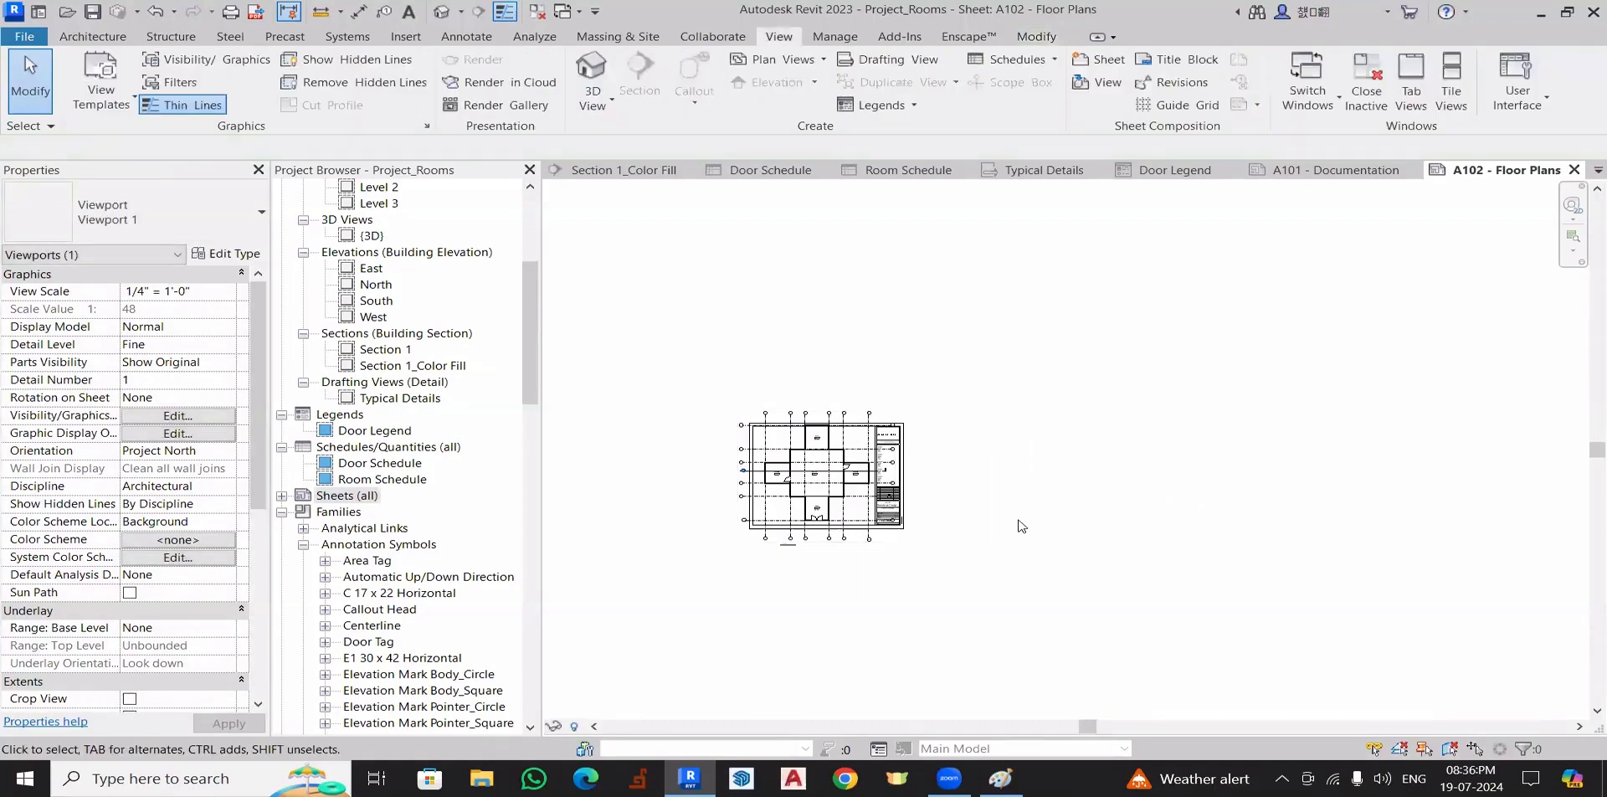
key("ctrl+z")
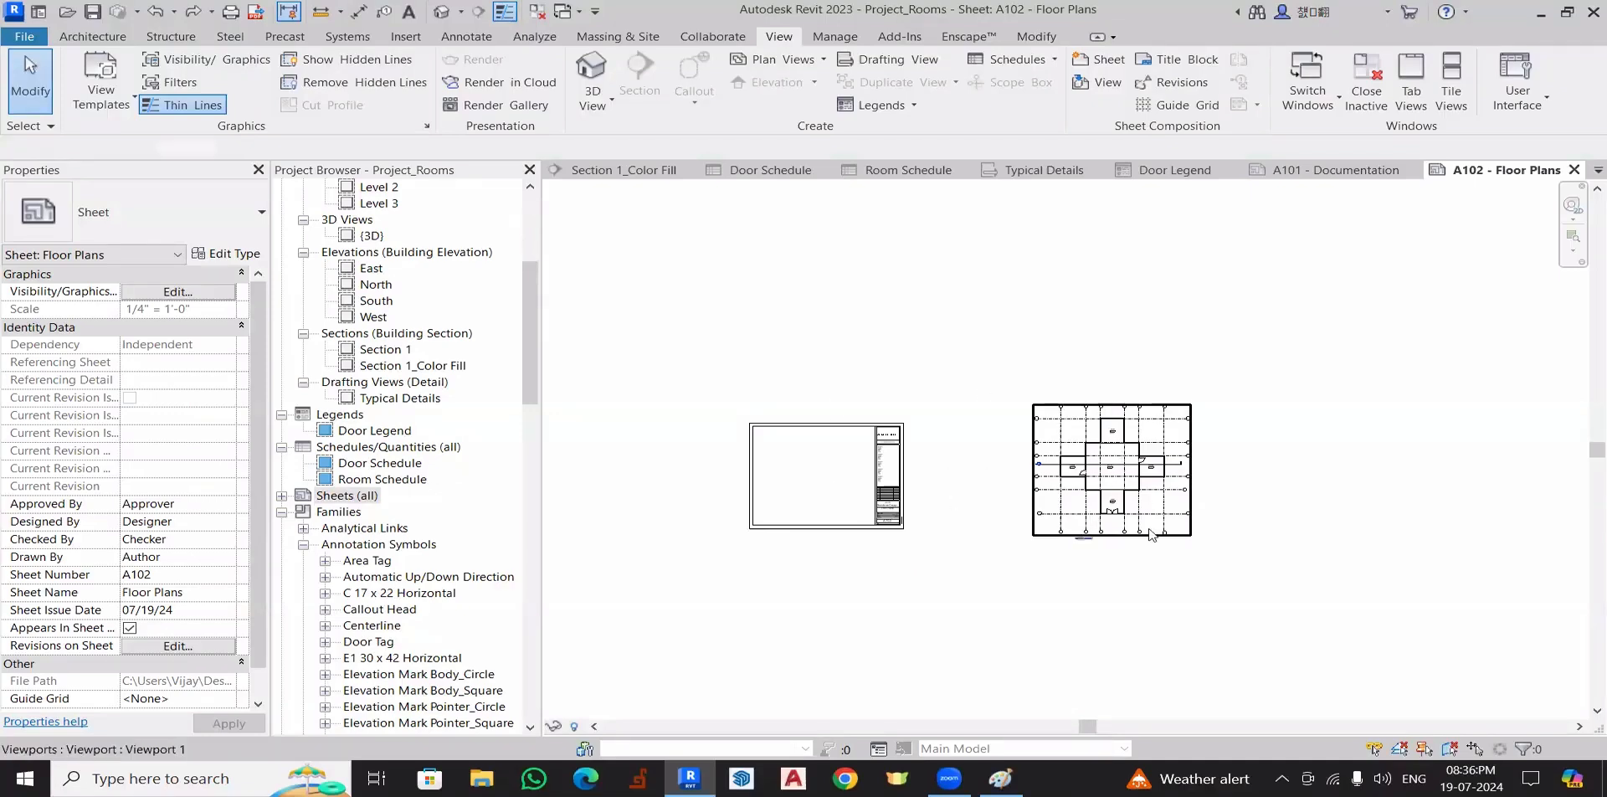
- Remove the Level 1 viewport from the Floor Plans sheet and delete sheet A102 from the project
left_click(1153, 535)
key("Delete")
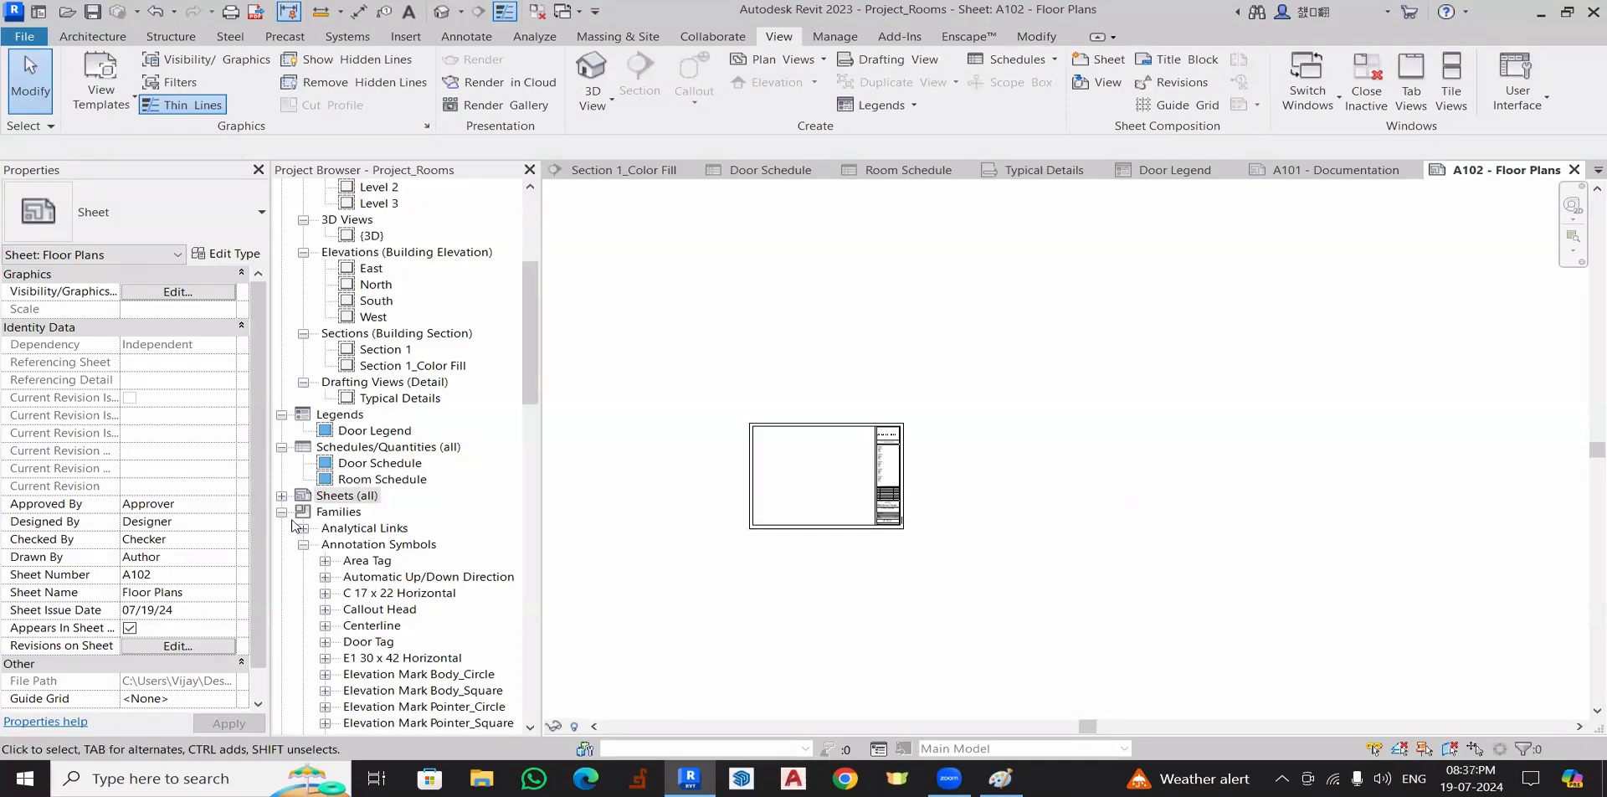
double_click(345, 494)
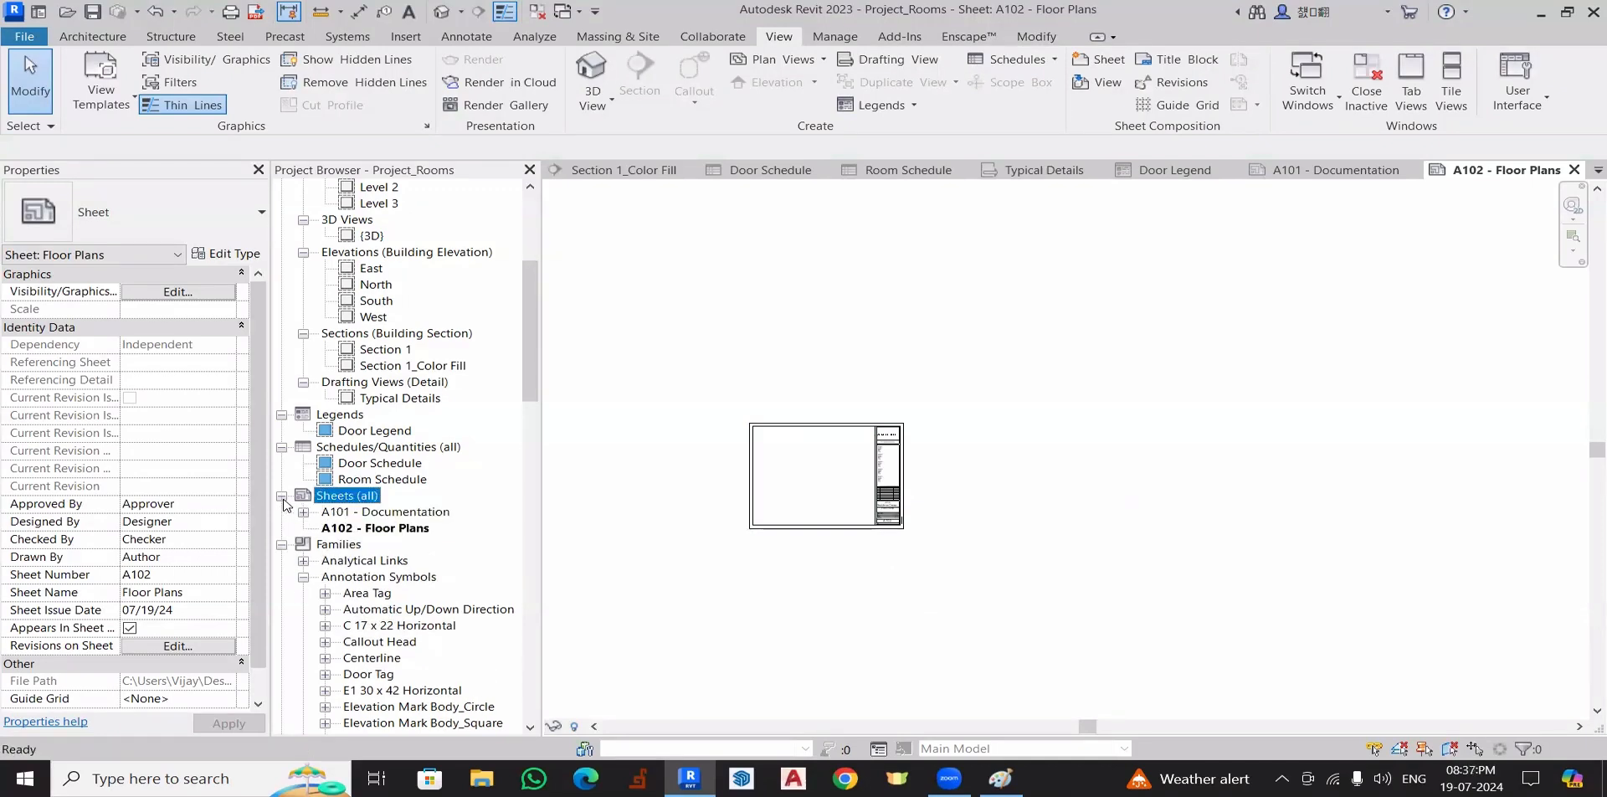
left_click(365, 531)
right_click(365, 530)
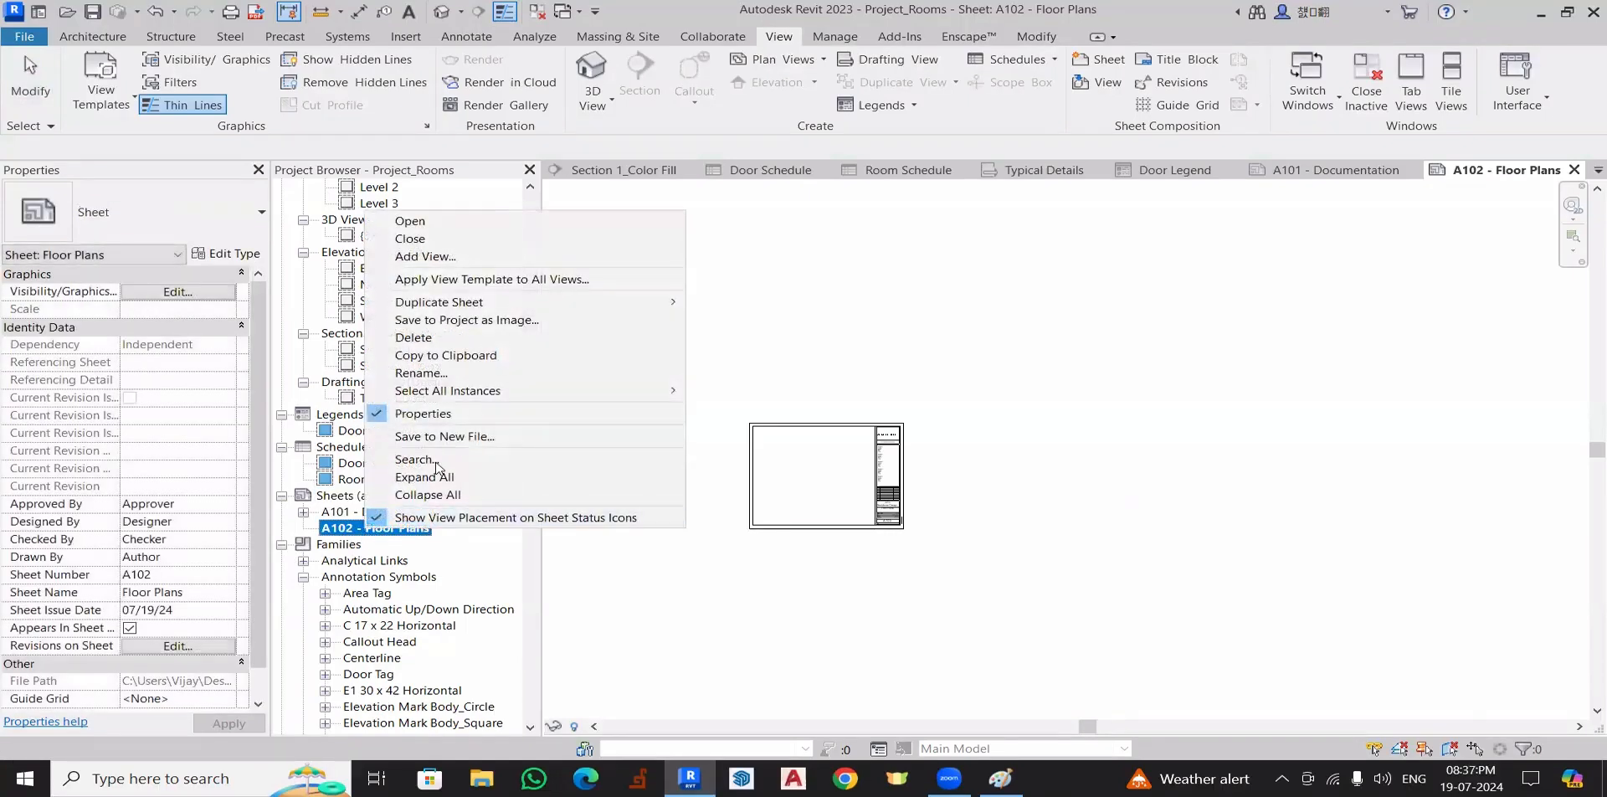
left_click(416, 337)
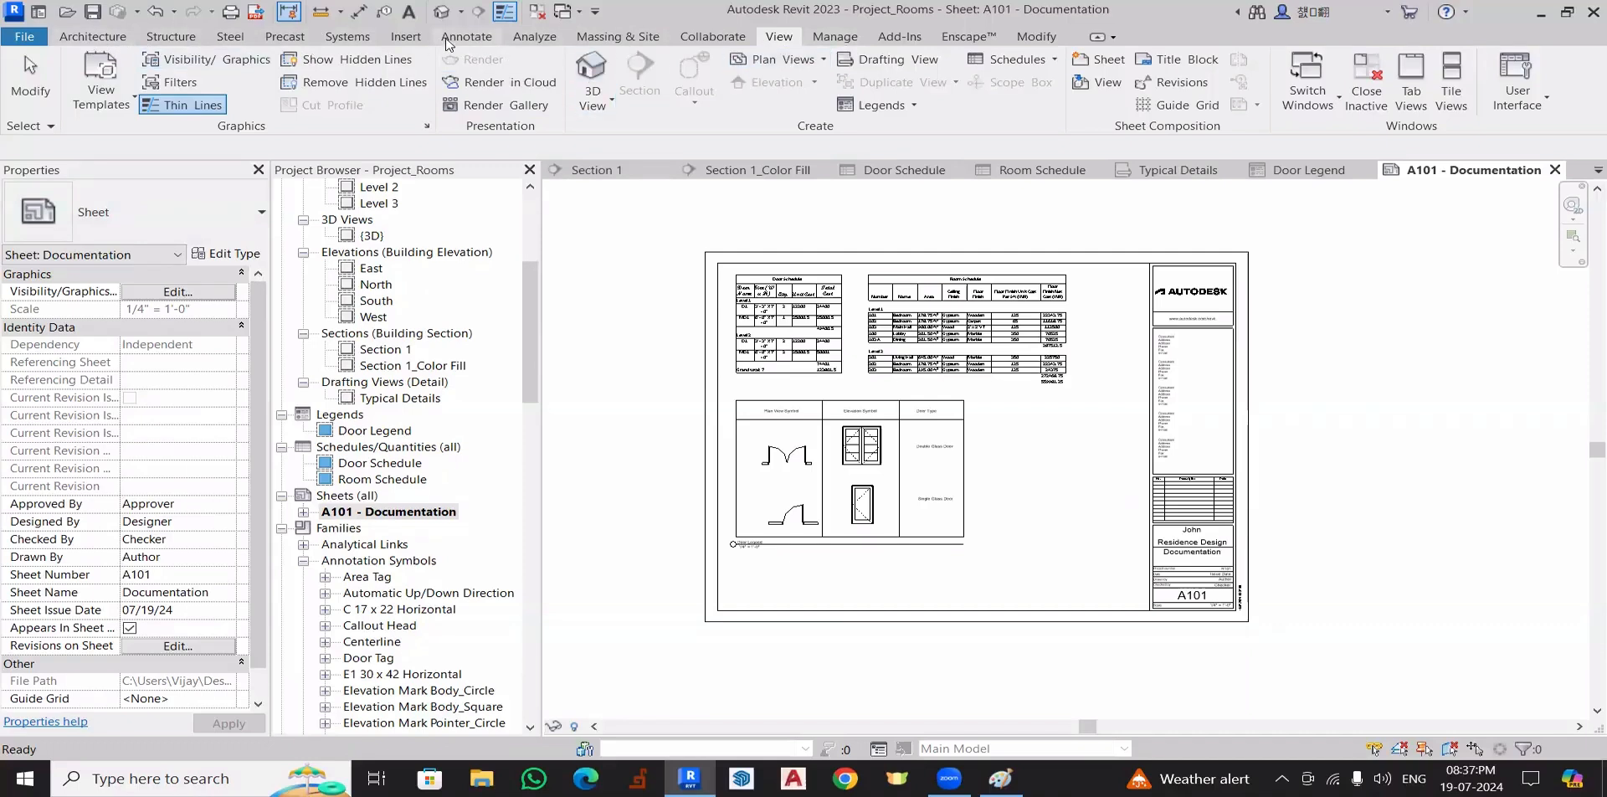
- Load the E 34 x 44 Horizontal titleblock family into the project
left_click(405, 36)
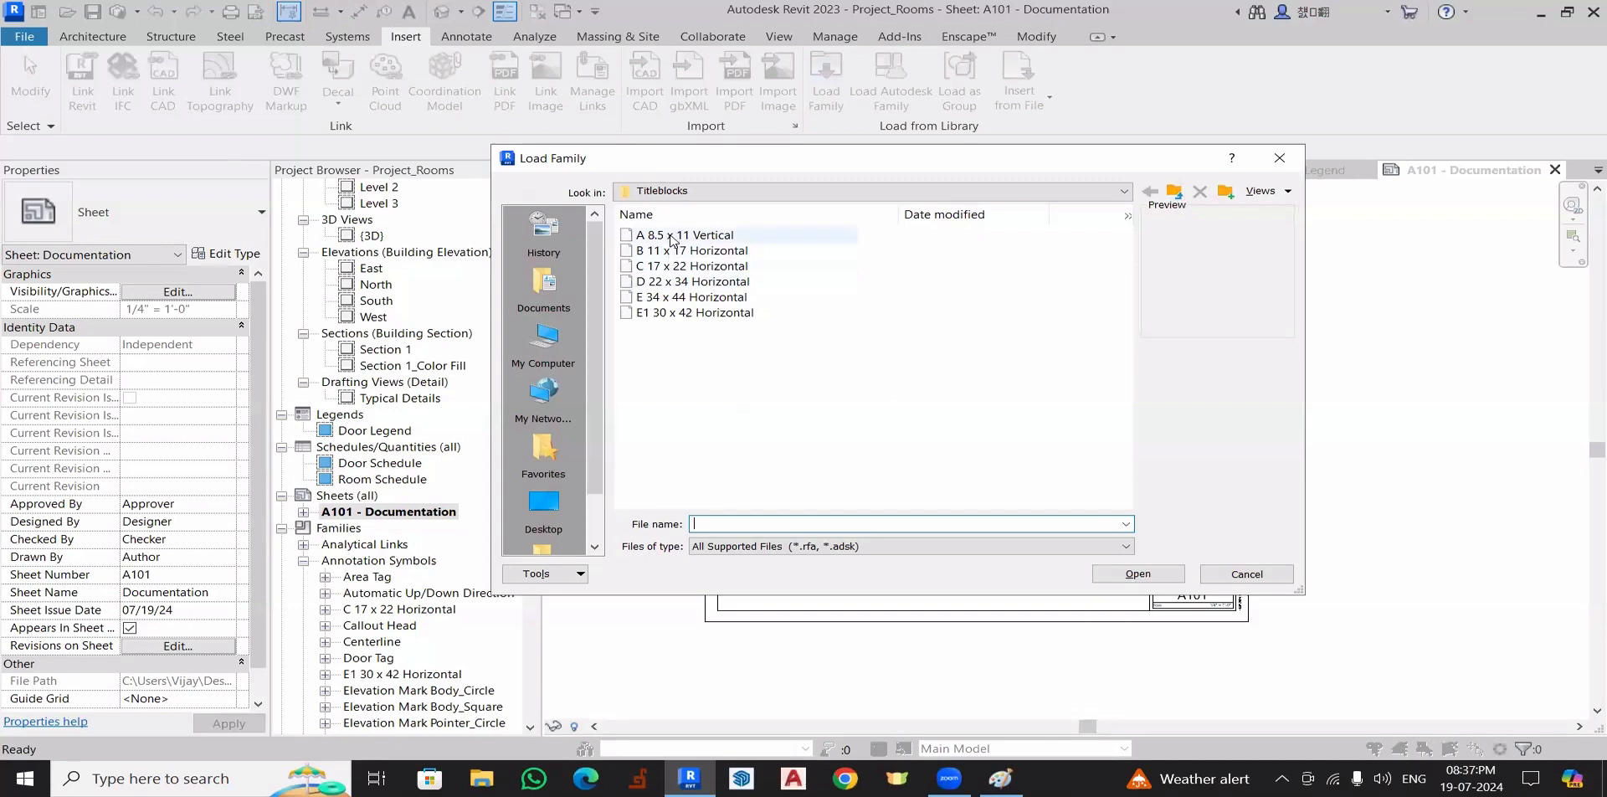
left_click(667, 283)
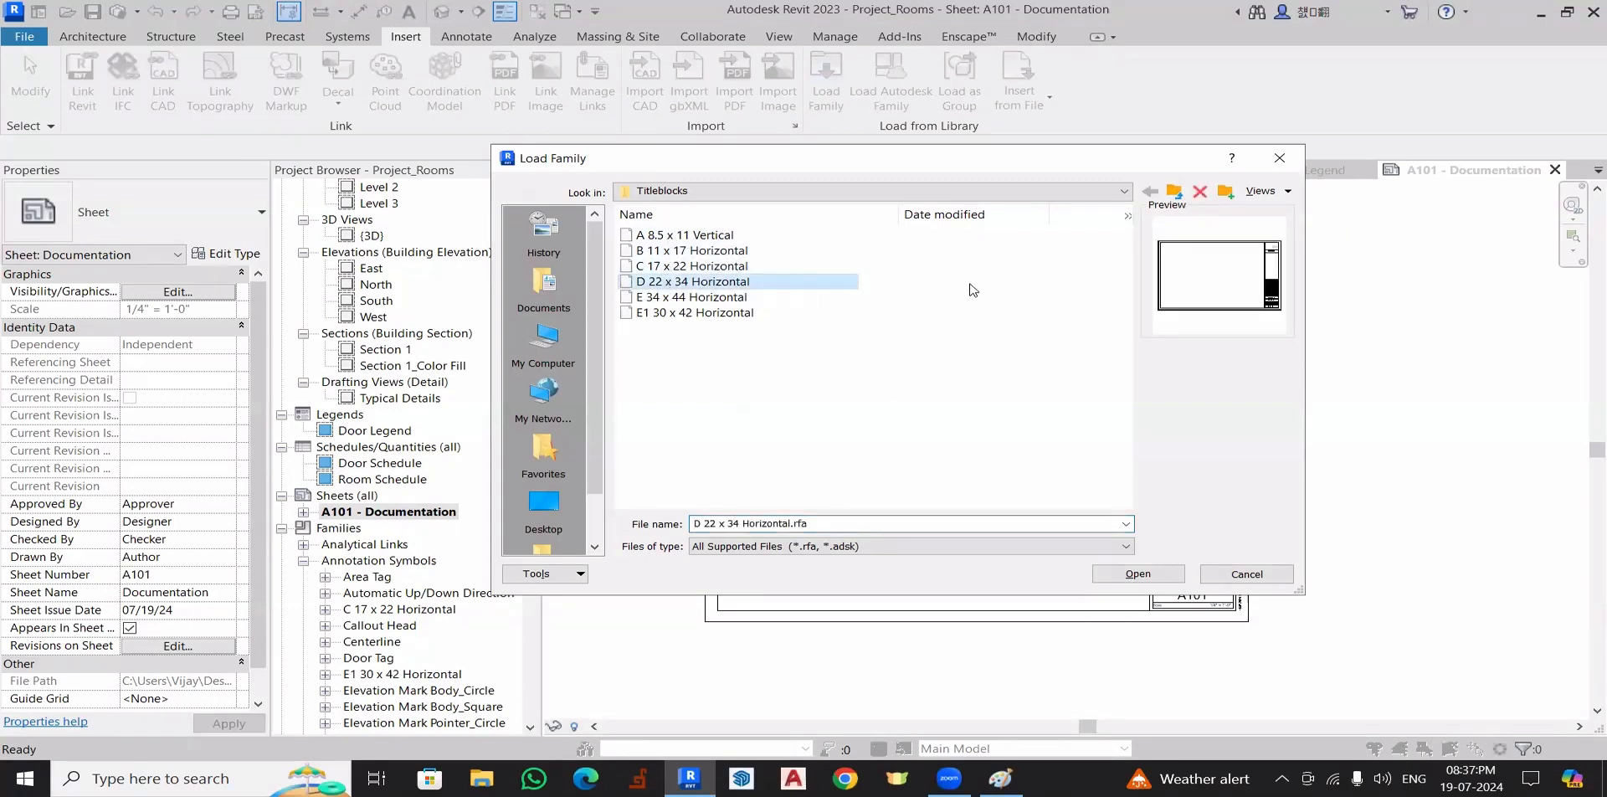
left_click(735, 297)
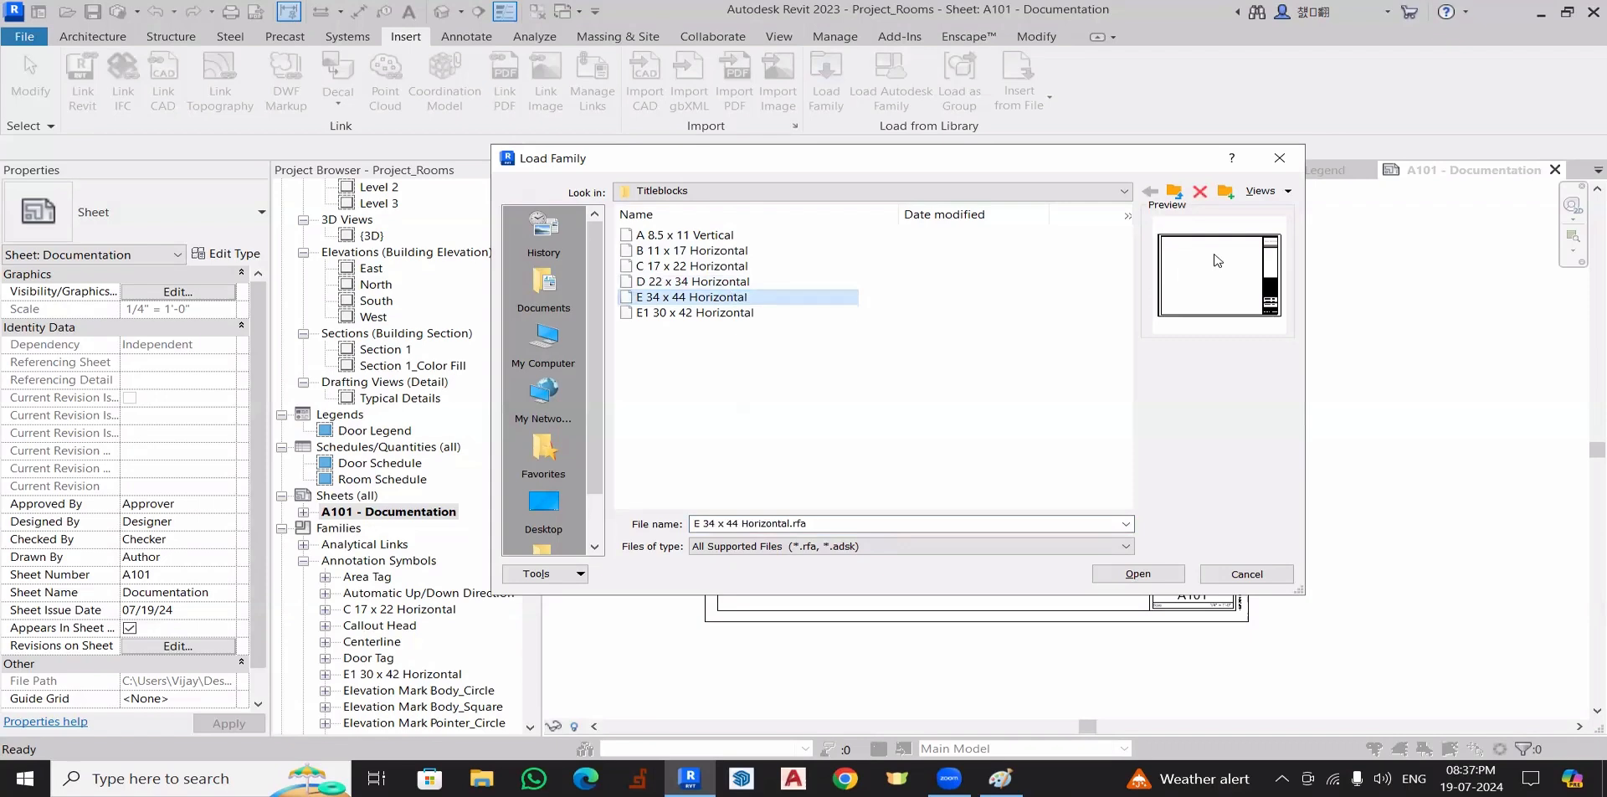
left_click(1139, 574)
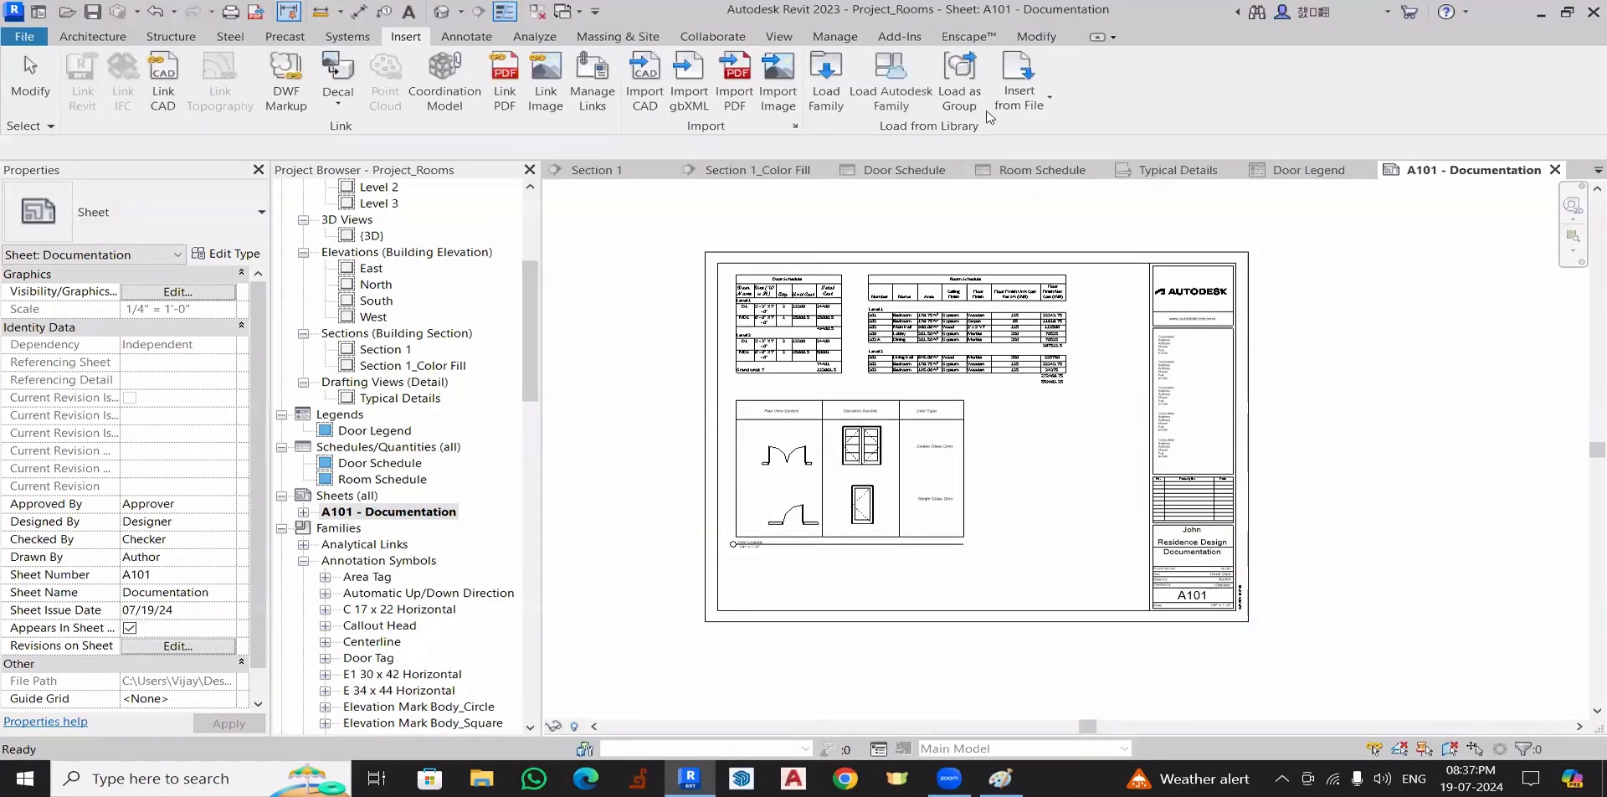
- Create a new sheet with the E 34 x 44 Horizontal titleblock
right_click(339, 498)
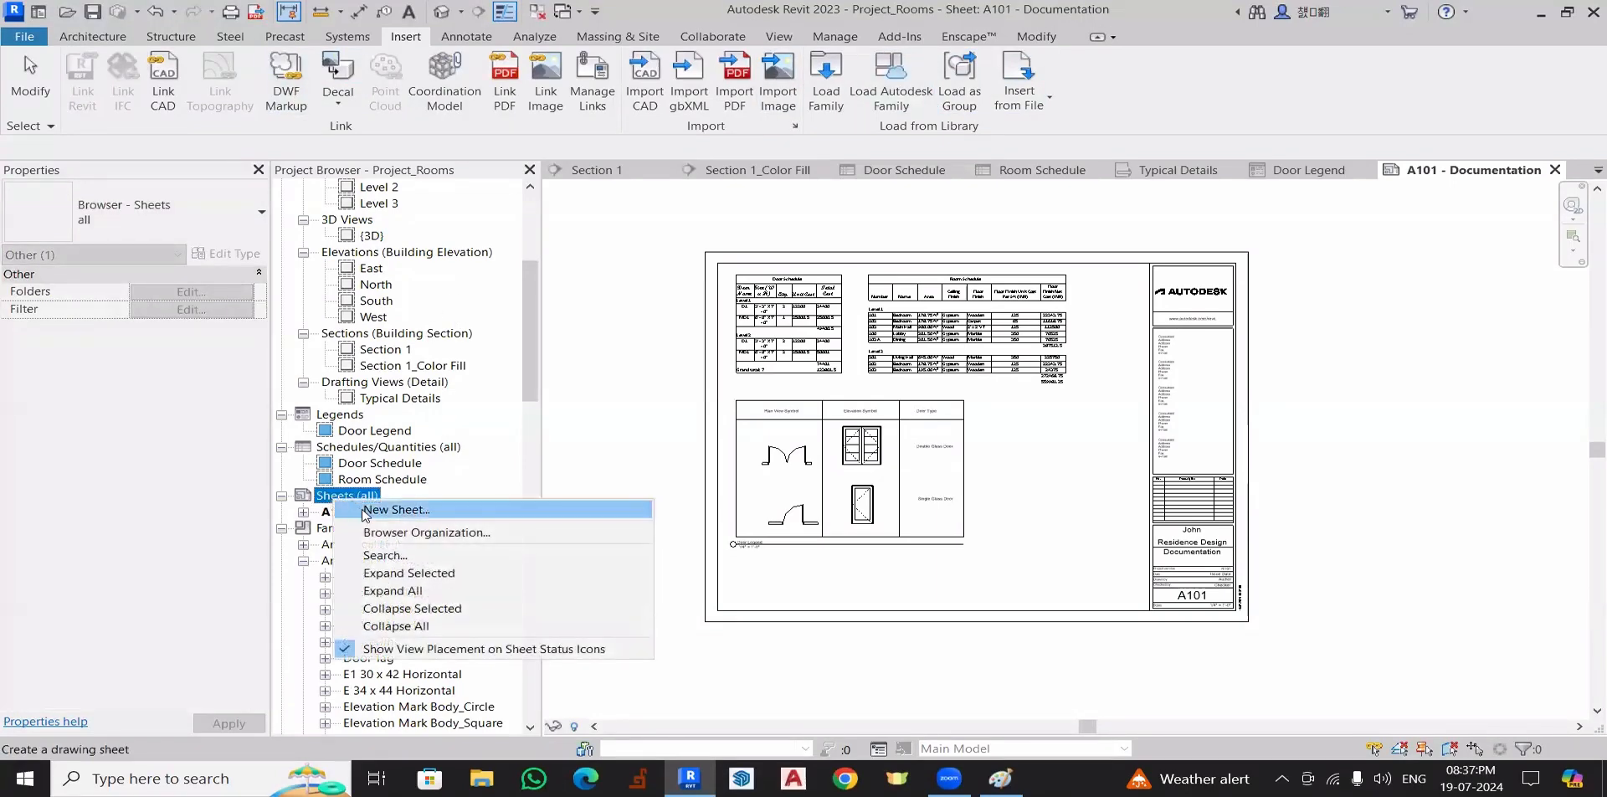
left_click(365, 510)
left_click(673, 223)
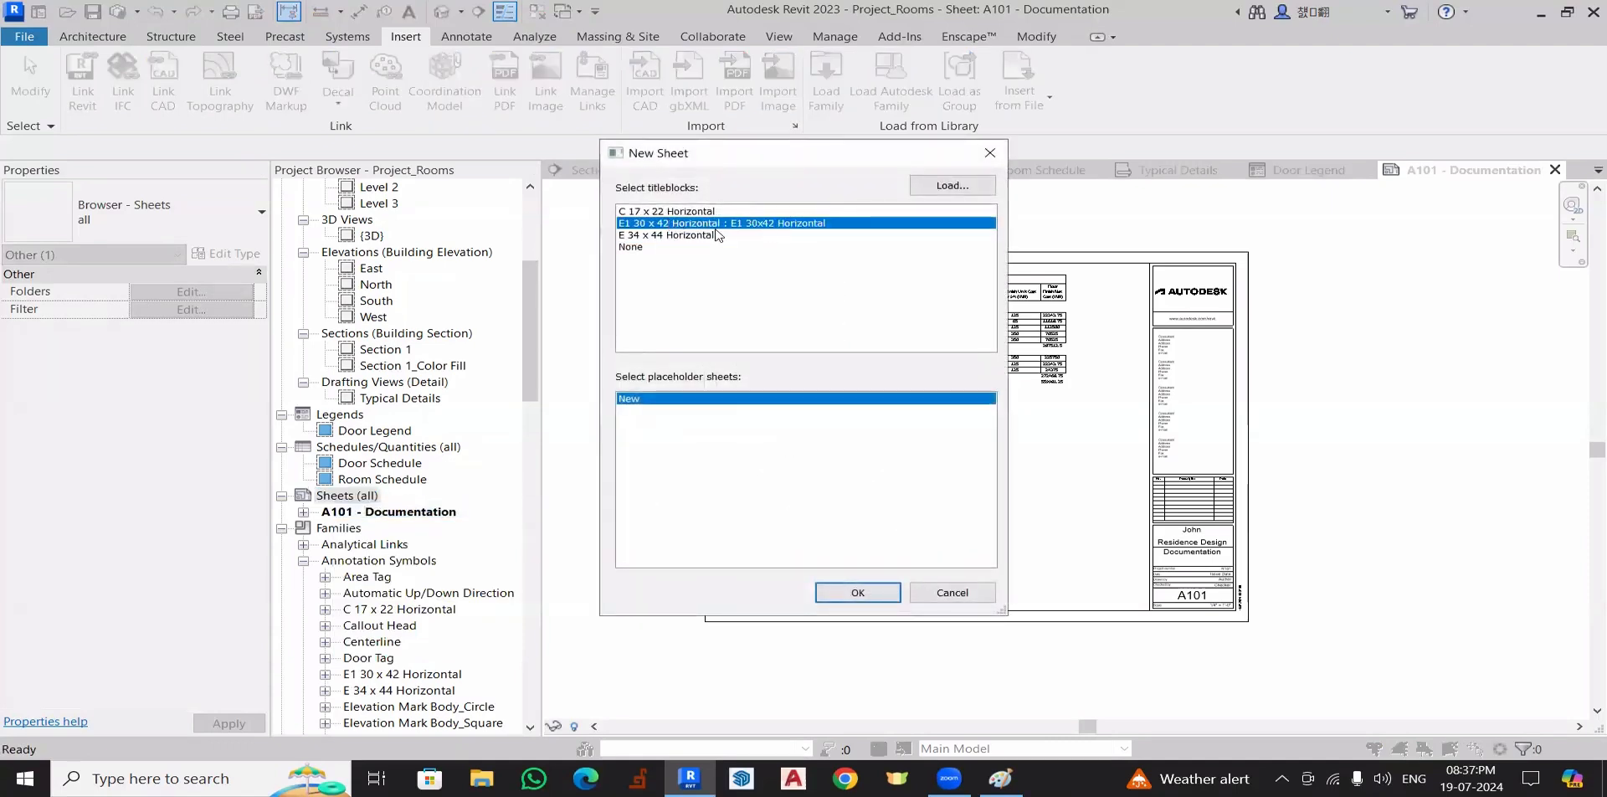
left_click(686, 237)
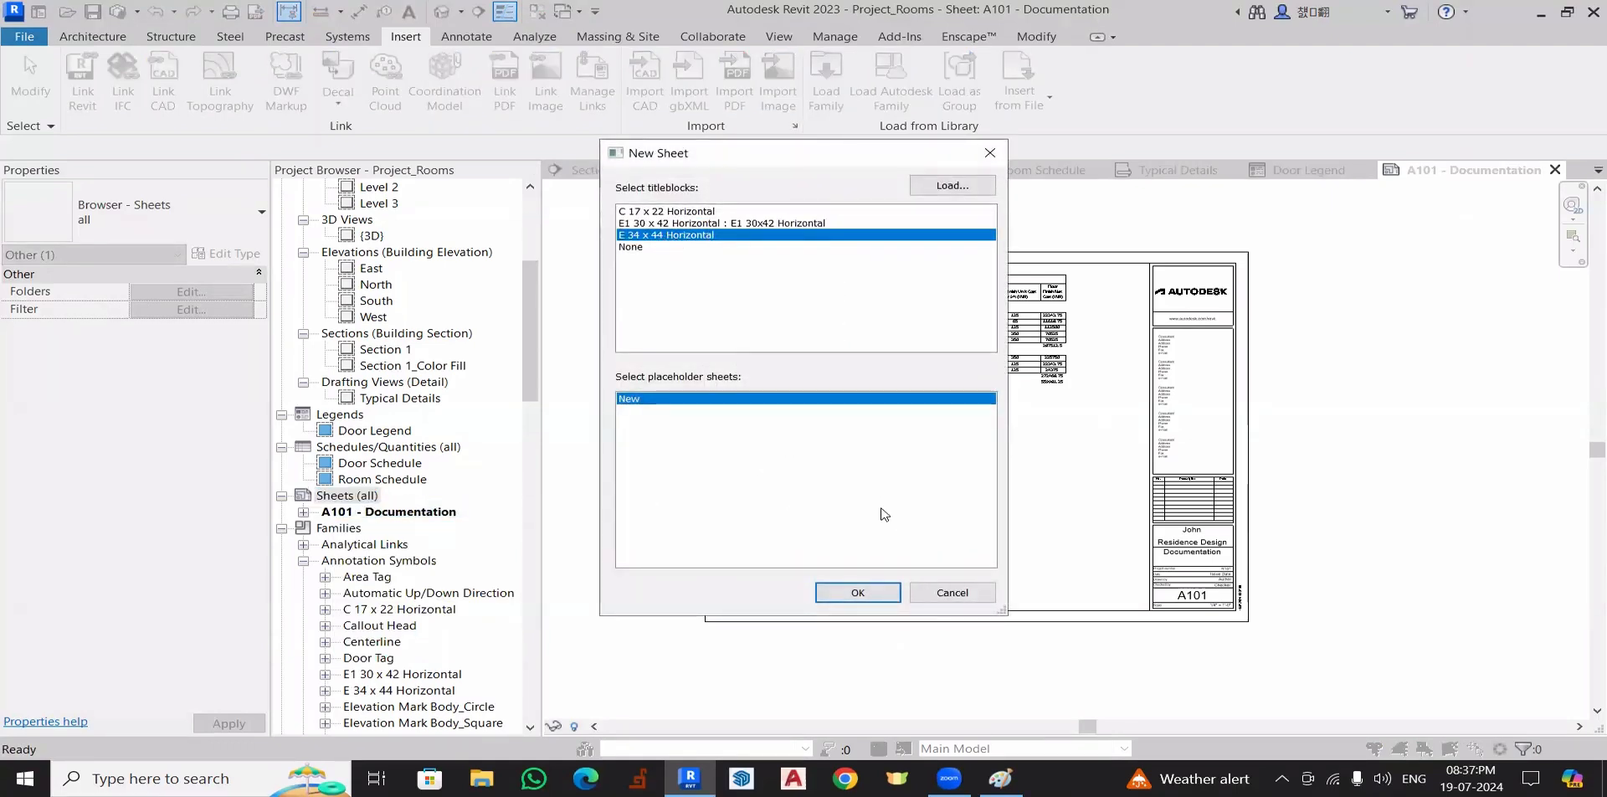
left_click(865, 596)
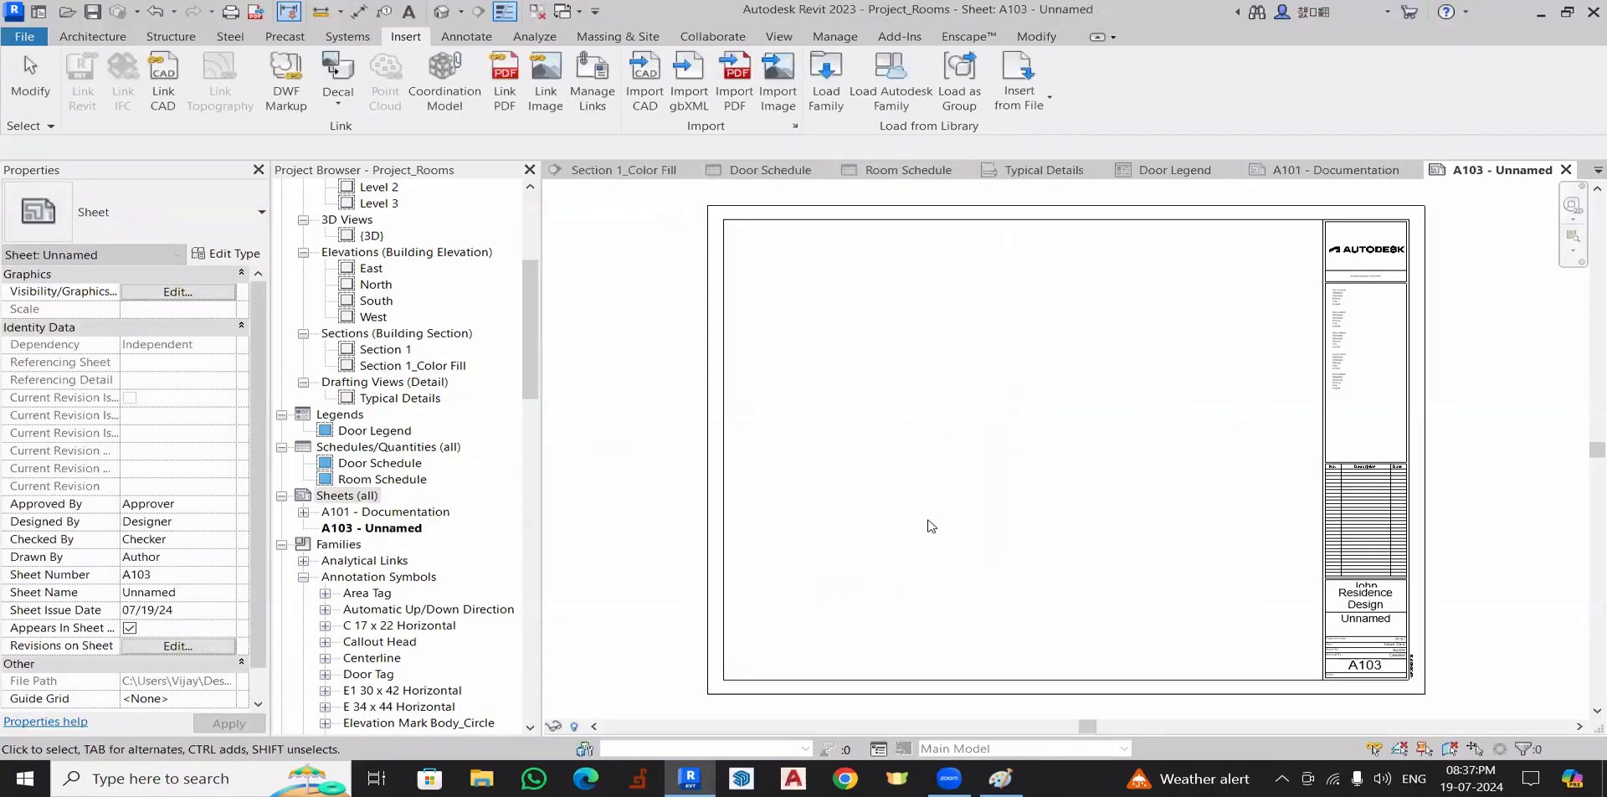
- Add the Level 1 floor plan view to the new sheet, placing it in the upper-left part of the drawing area
scroll(843, 438, "down", 3)
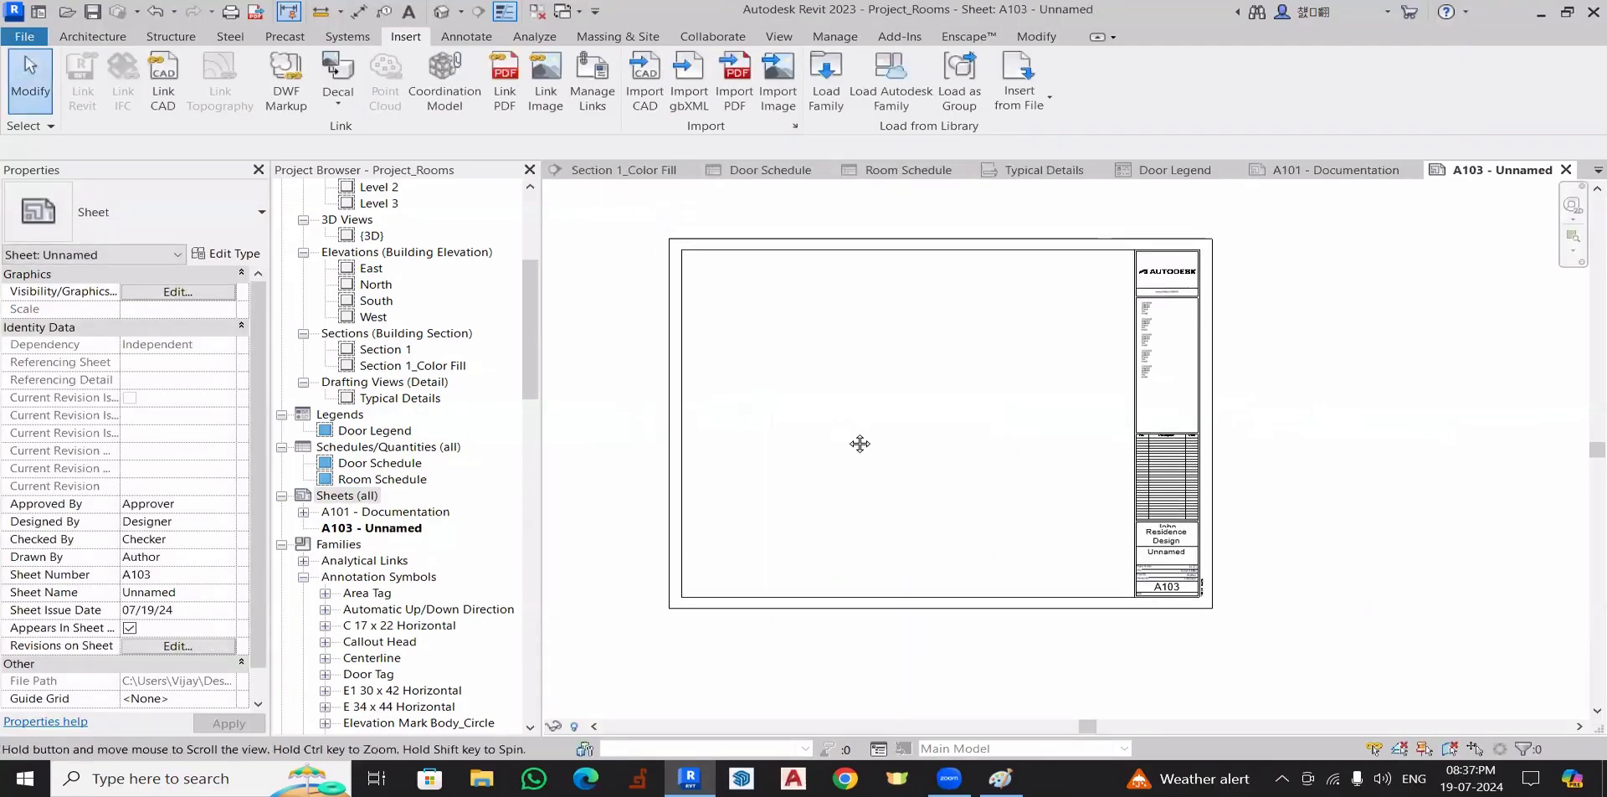
left_click(462, 38)
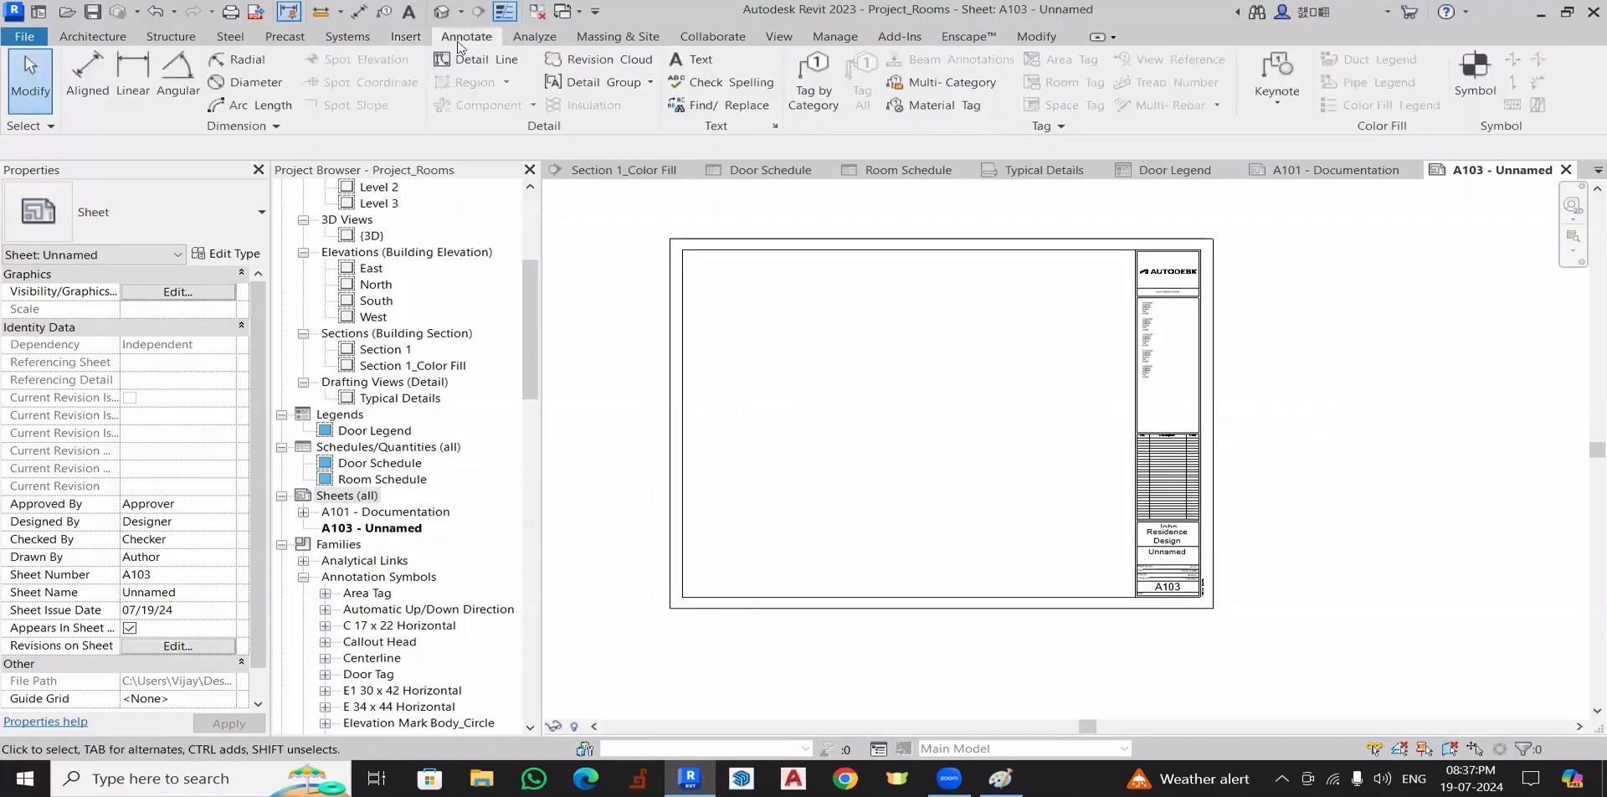
left_click(780, 37)
left_click(1103, 83)
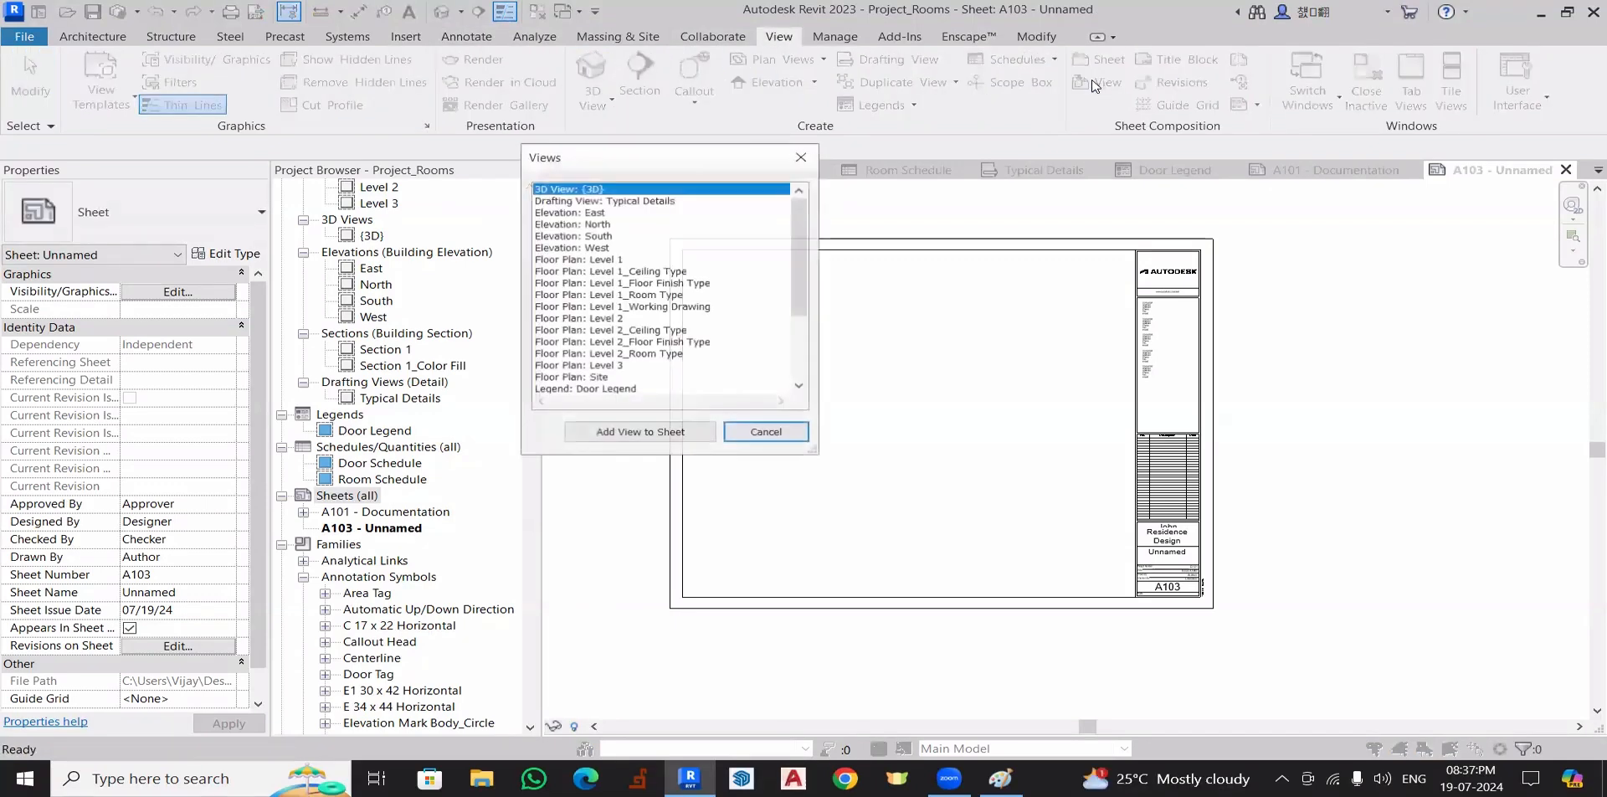
left_click(608, 261)
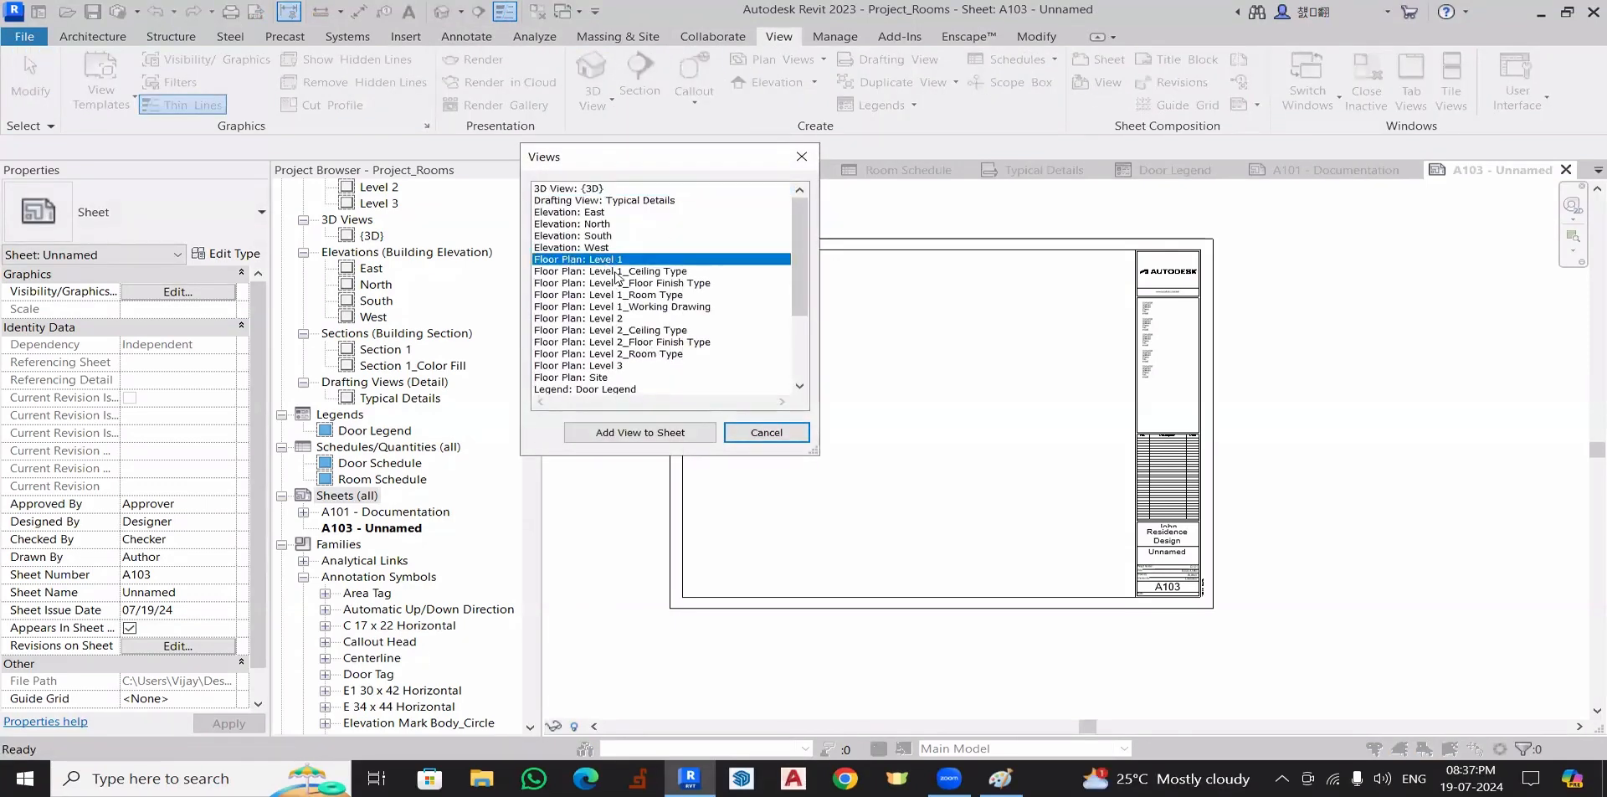
left_click(639, 432)
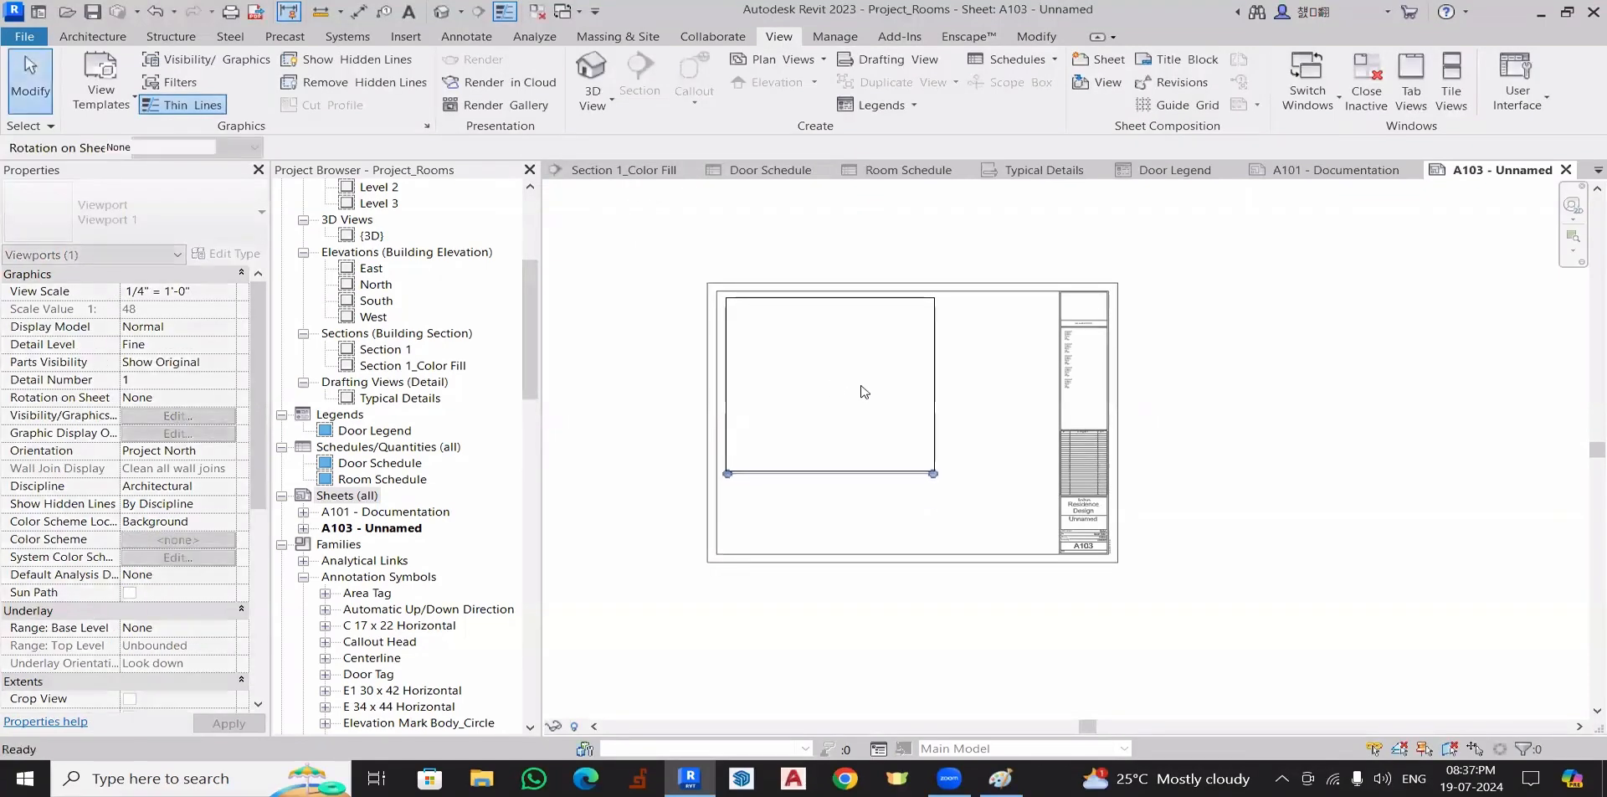
left_click(853, 390)
left_click(1259, 455)
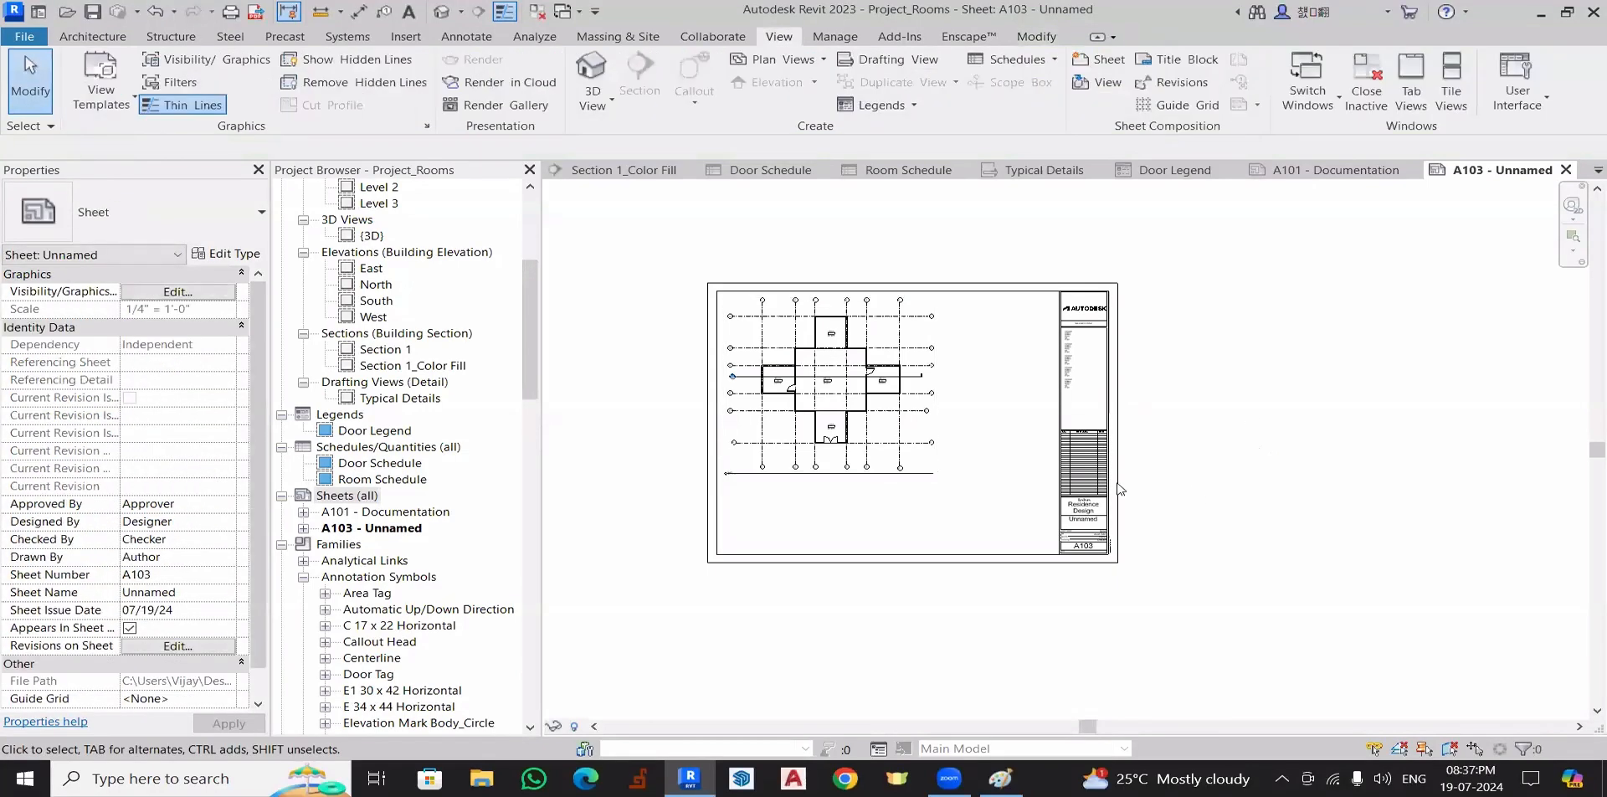
scroll(1120, 489, "up", 3)
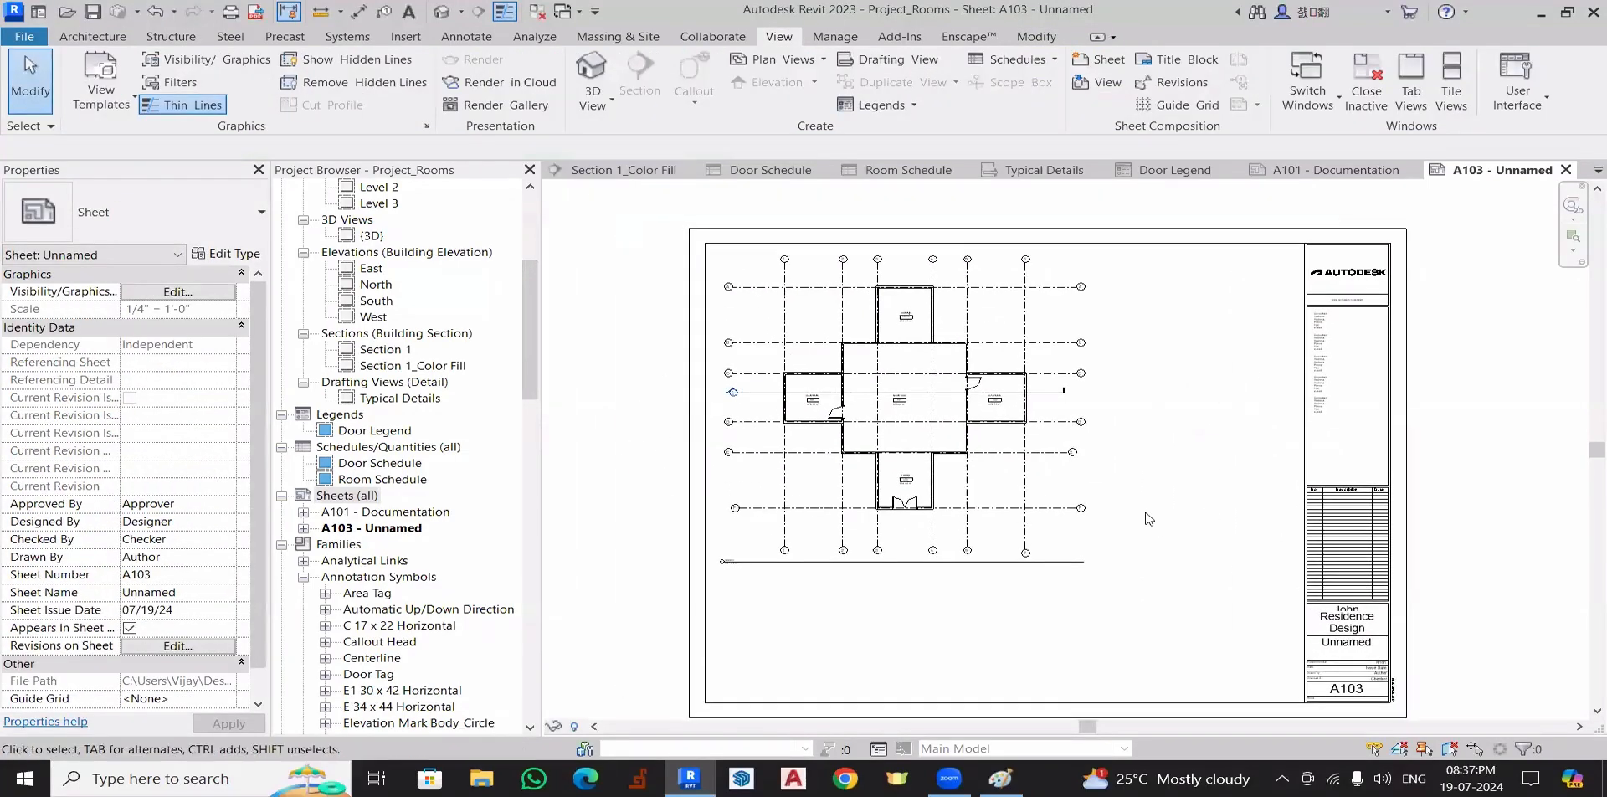
scroll(1076, 421, "up", 3)
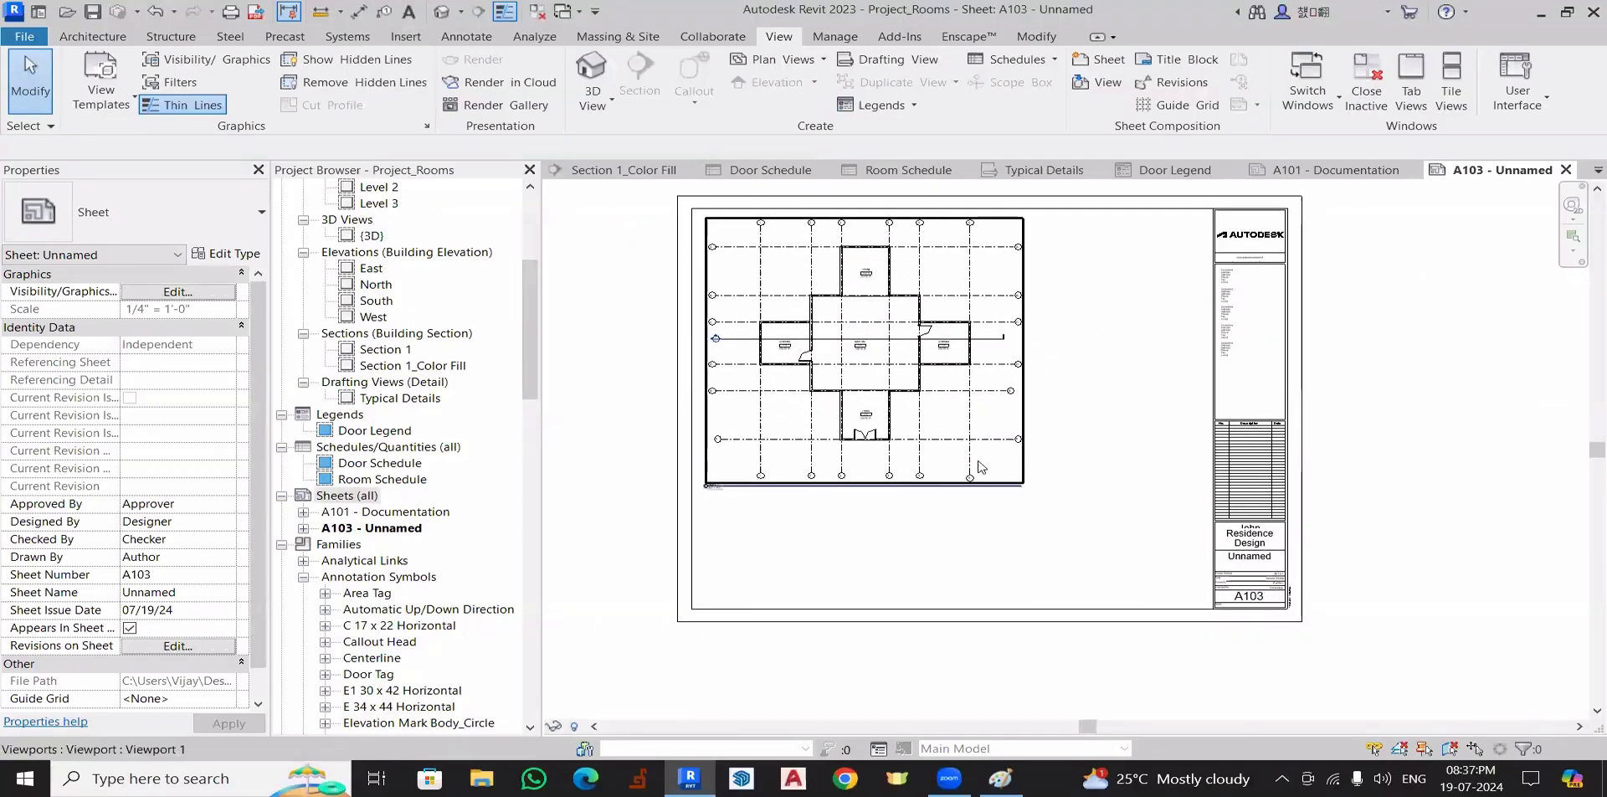
scroll(956, 440, "down", 3)
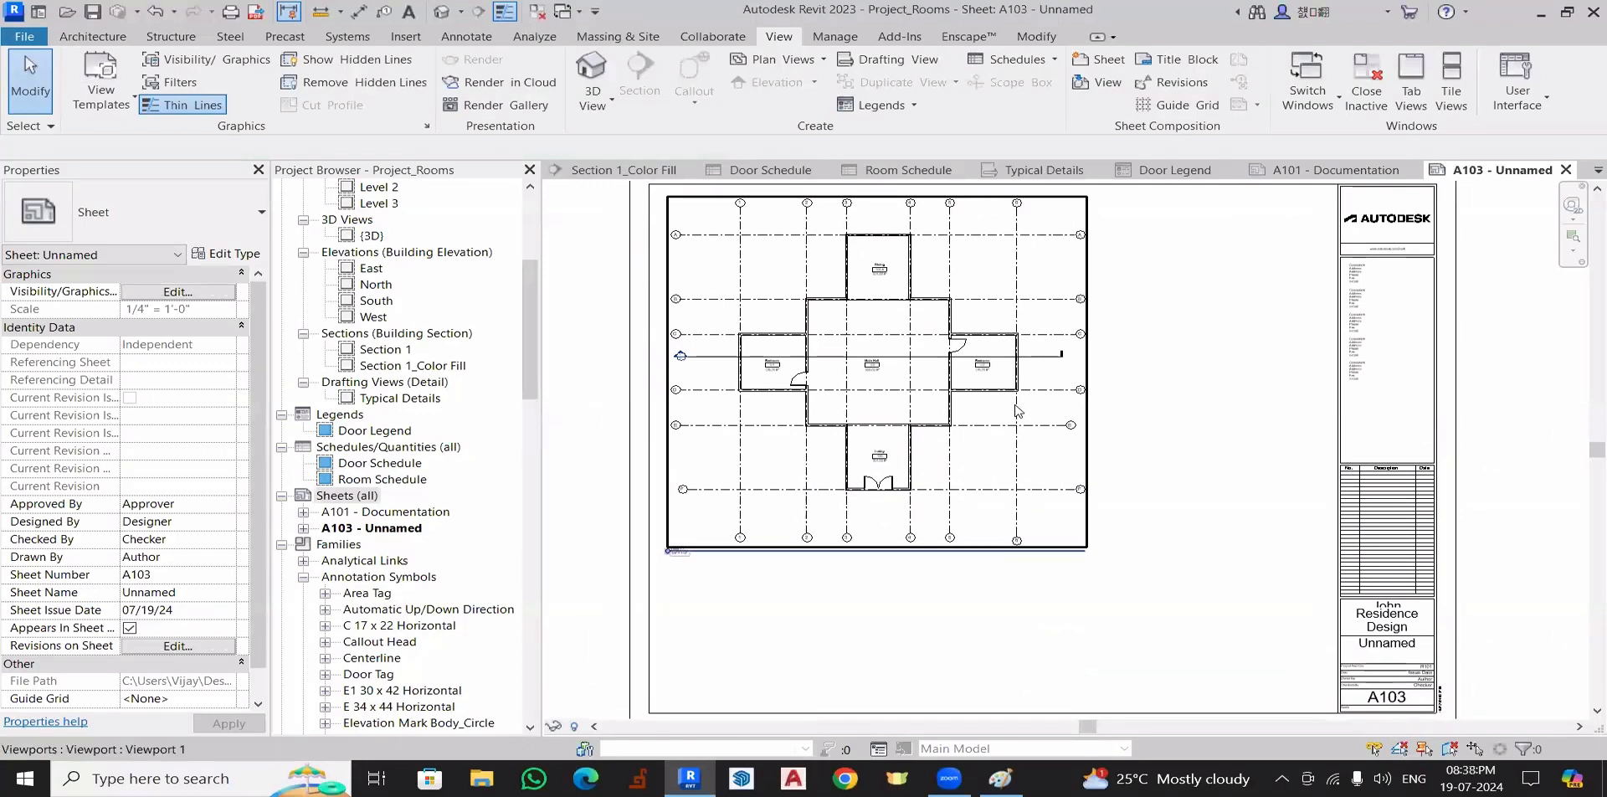
left_click(773, 275)
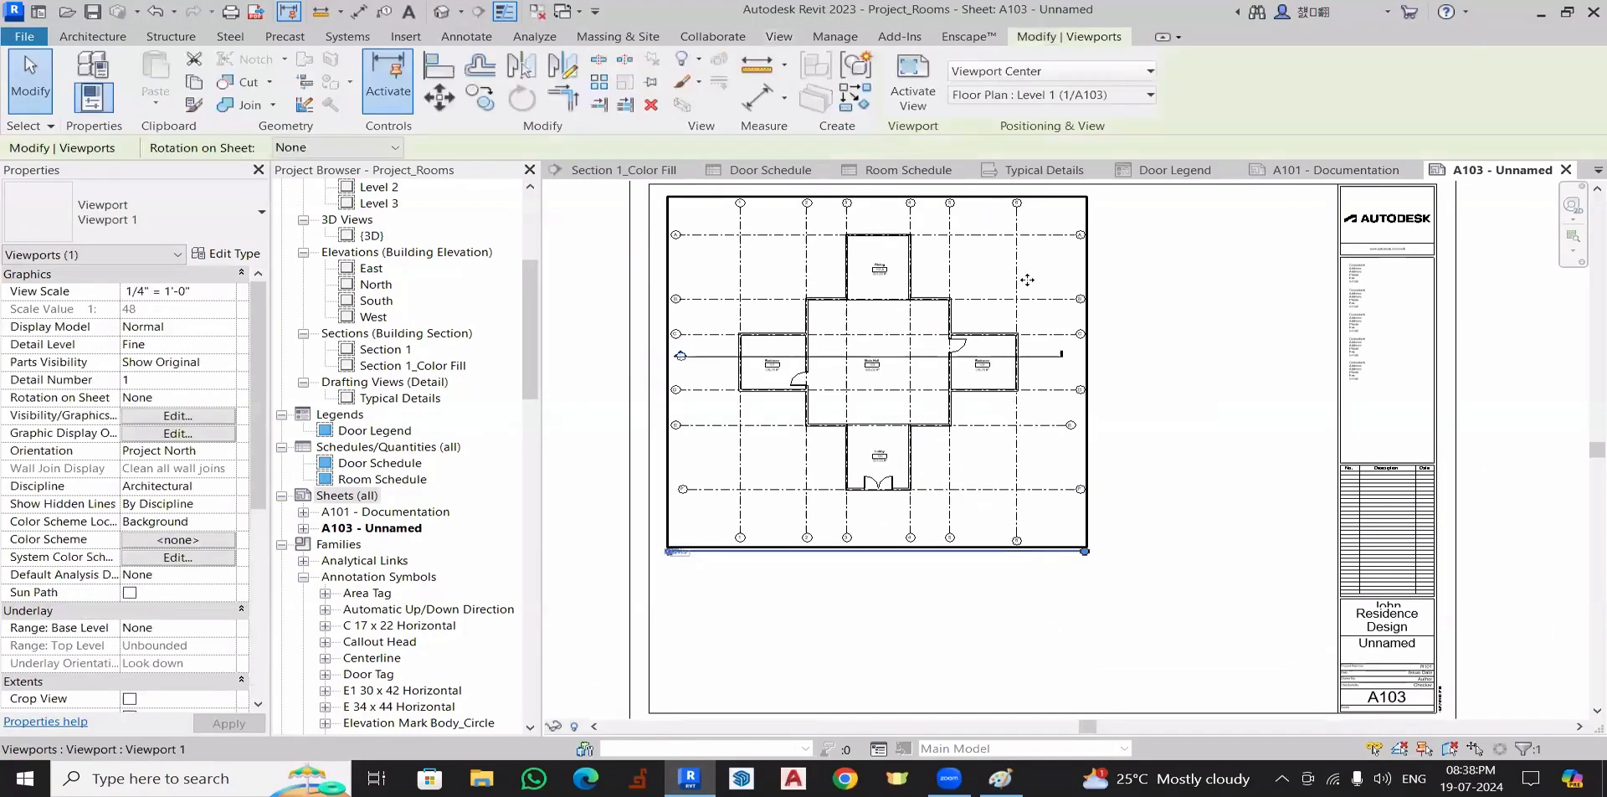
key("Escape")
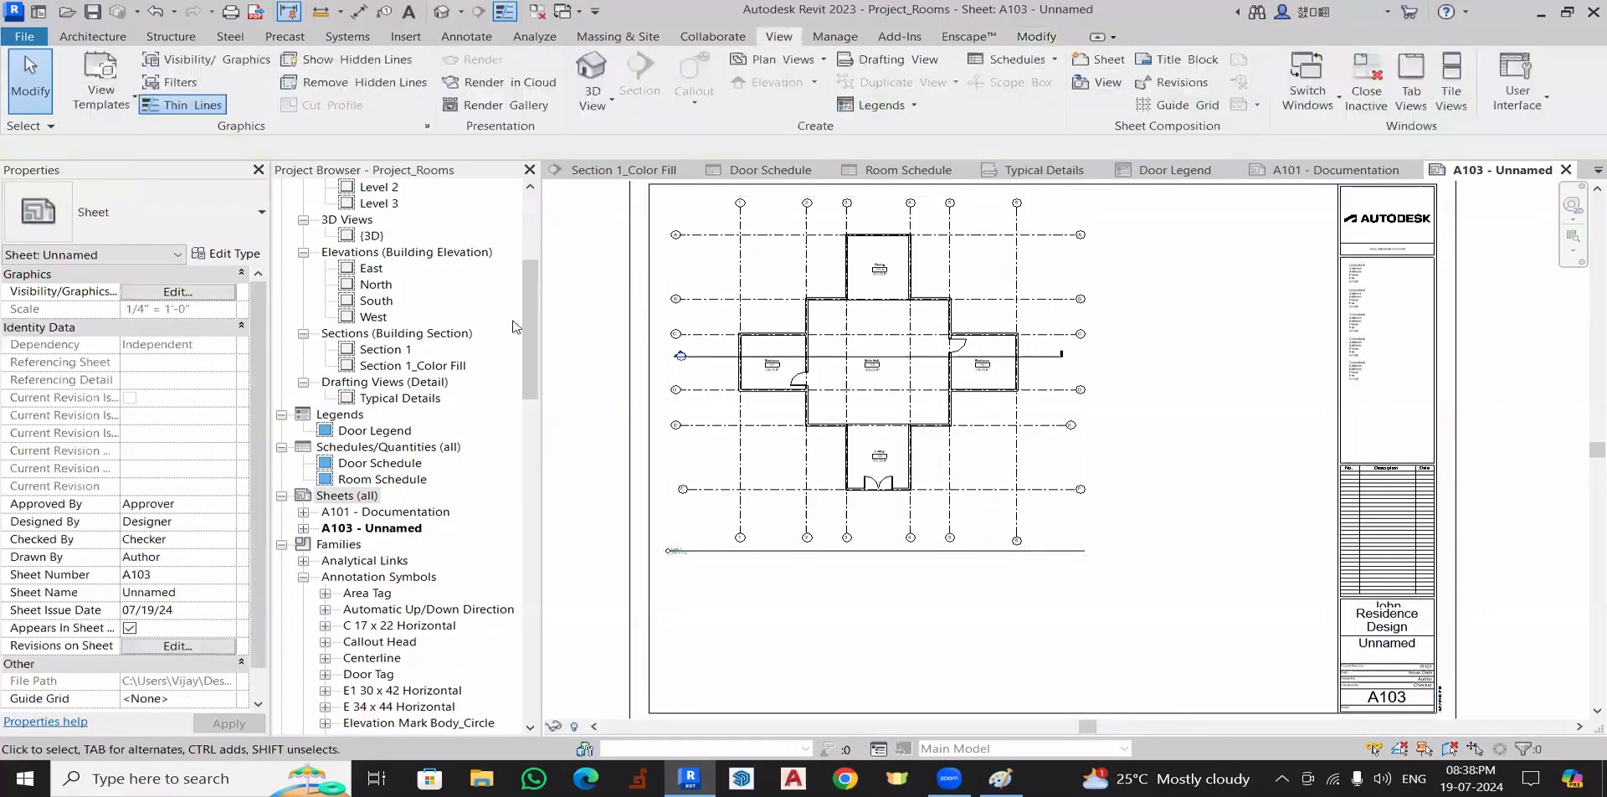
- In the Level 1 floor plan, shorten the lower ends of grids 1 to 5 so their bubbles sit just below grid F
scroll(347, 312, "up", 5)
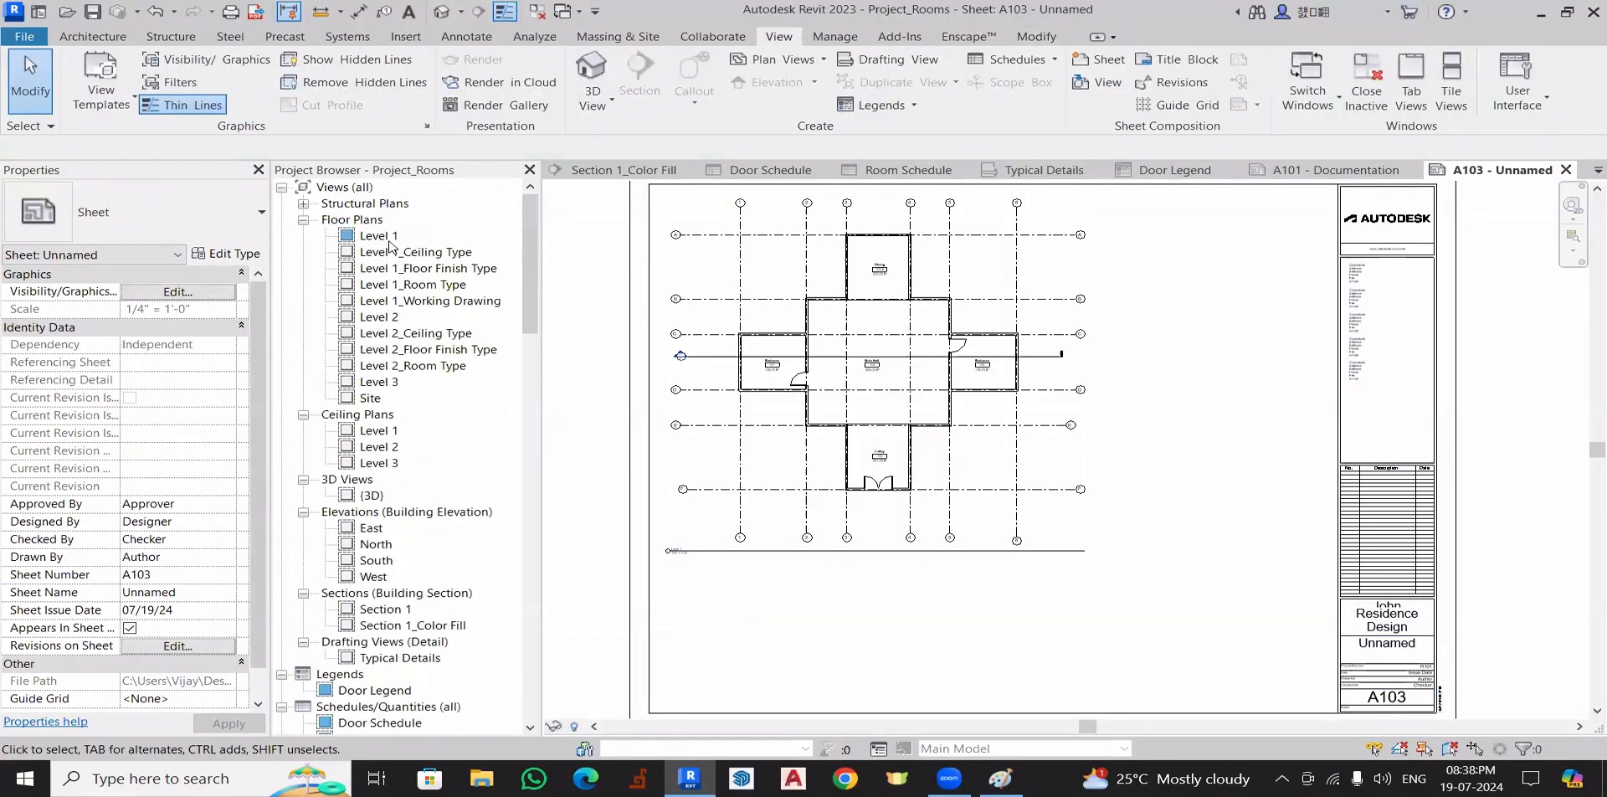
double_click(386, 237)
scroll(917, 513, "down", 2)
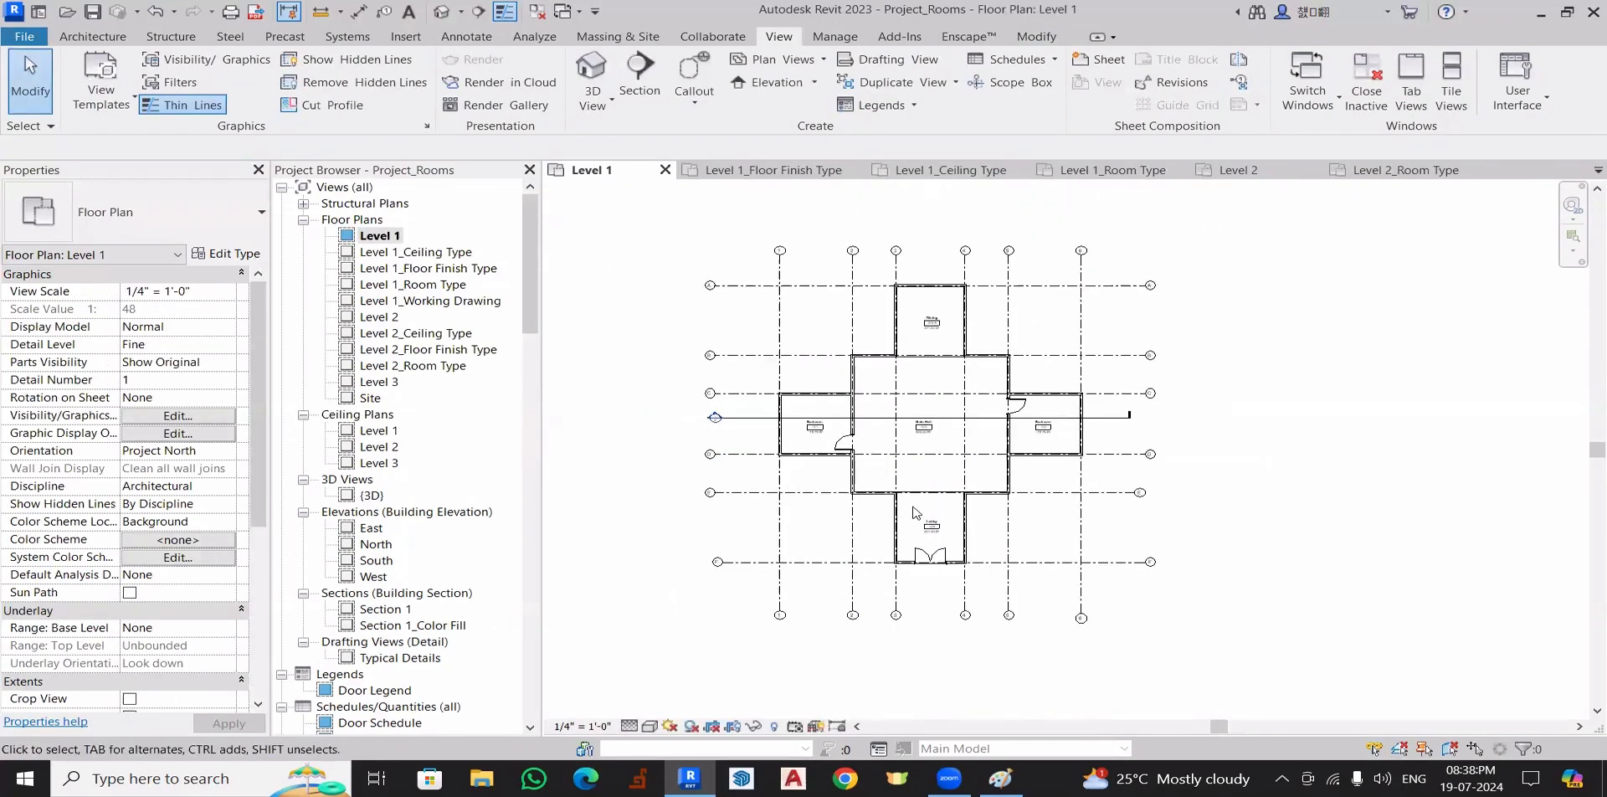
scroll(847, 634, "up", 2)
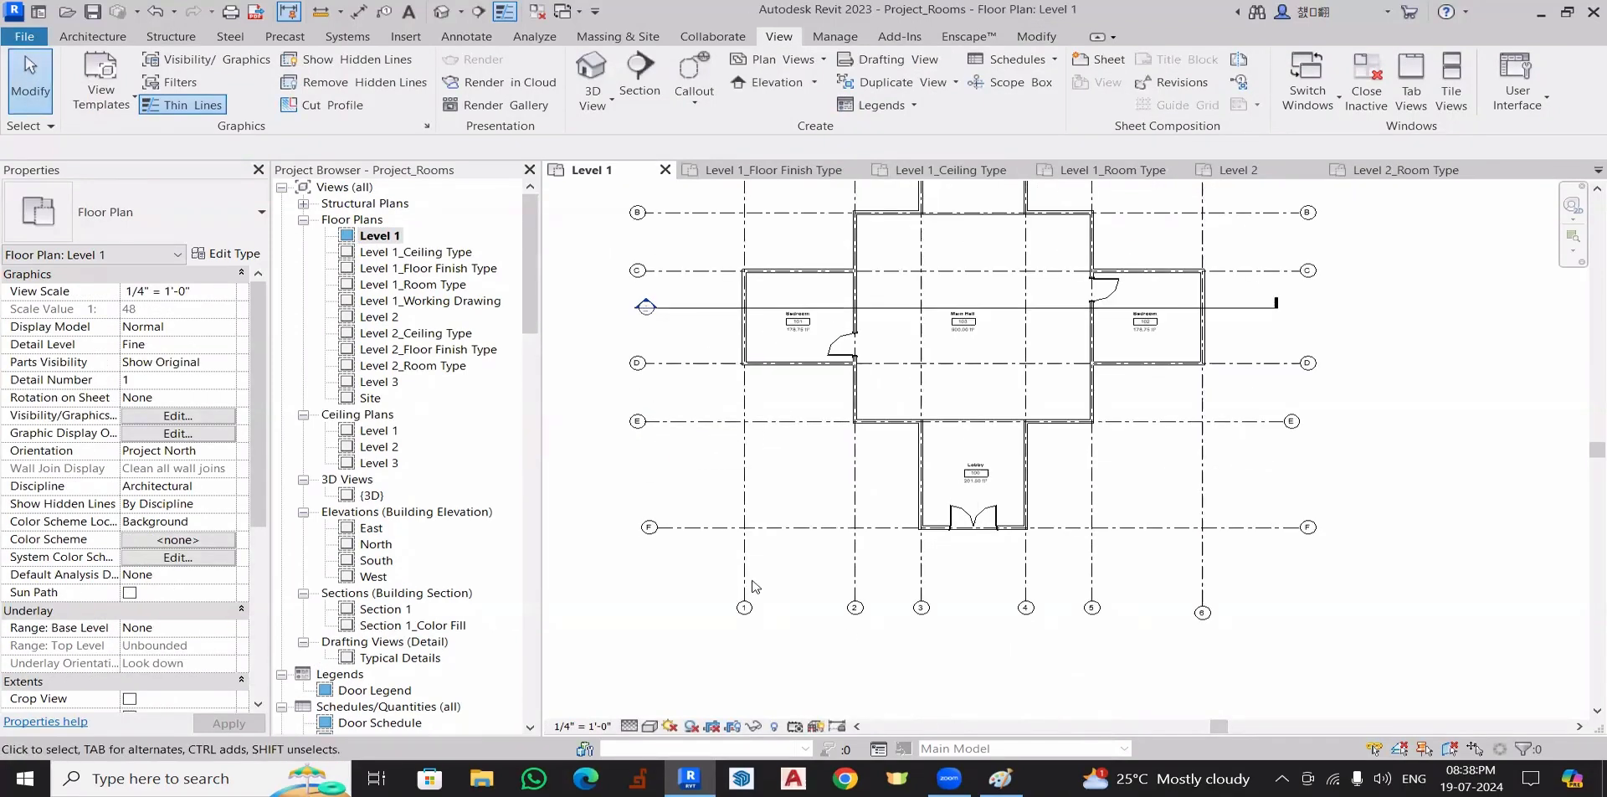
left_click(745, 593)
scroll(739, 610, "up", 1)
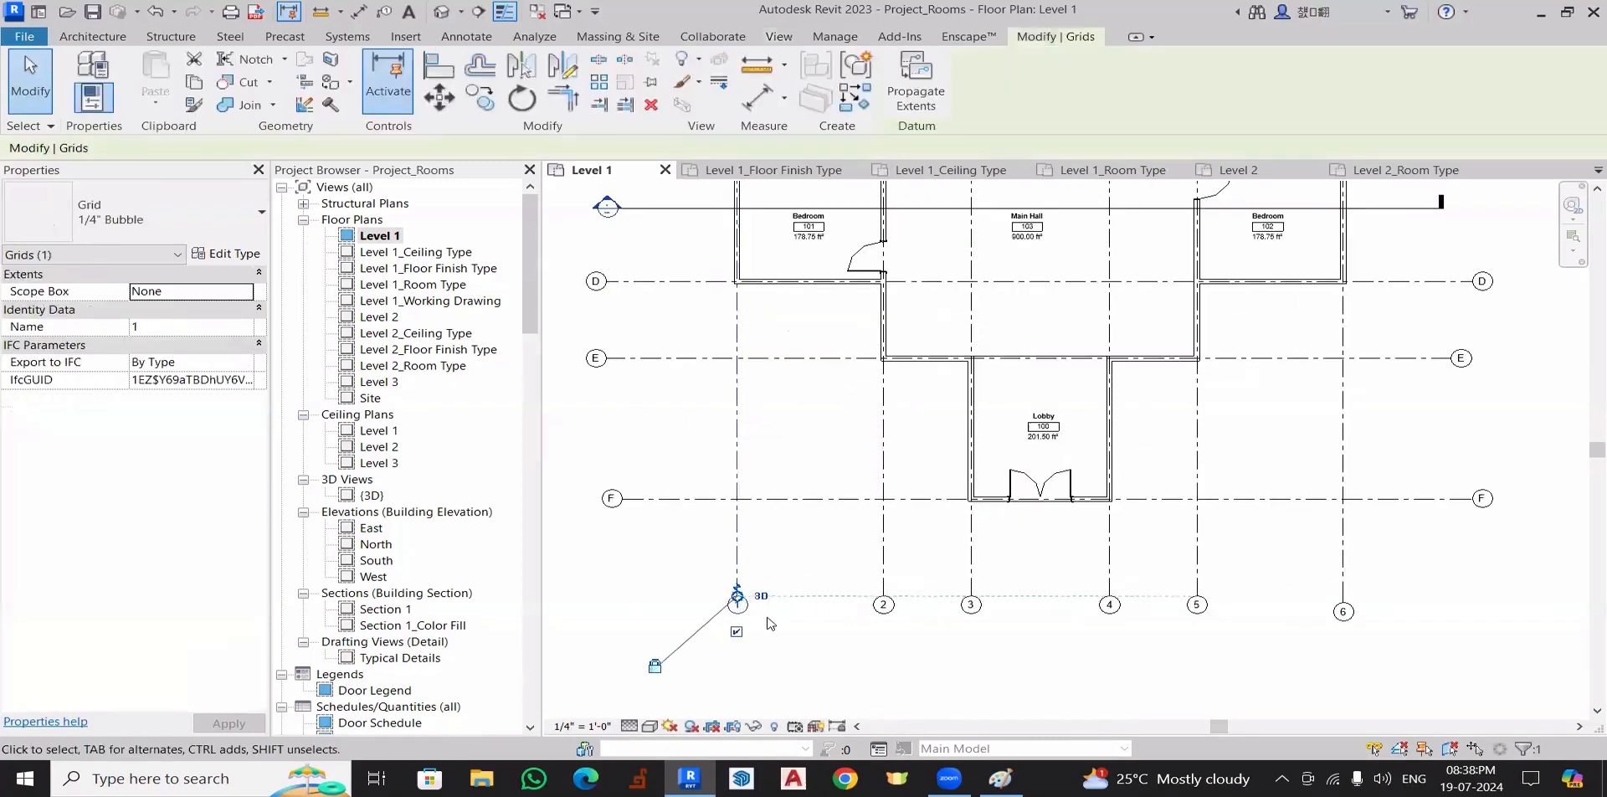
left_click(737, 604)
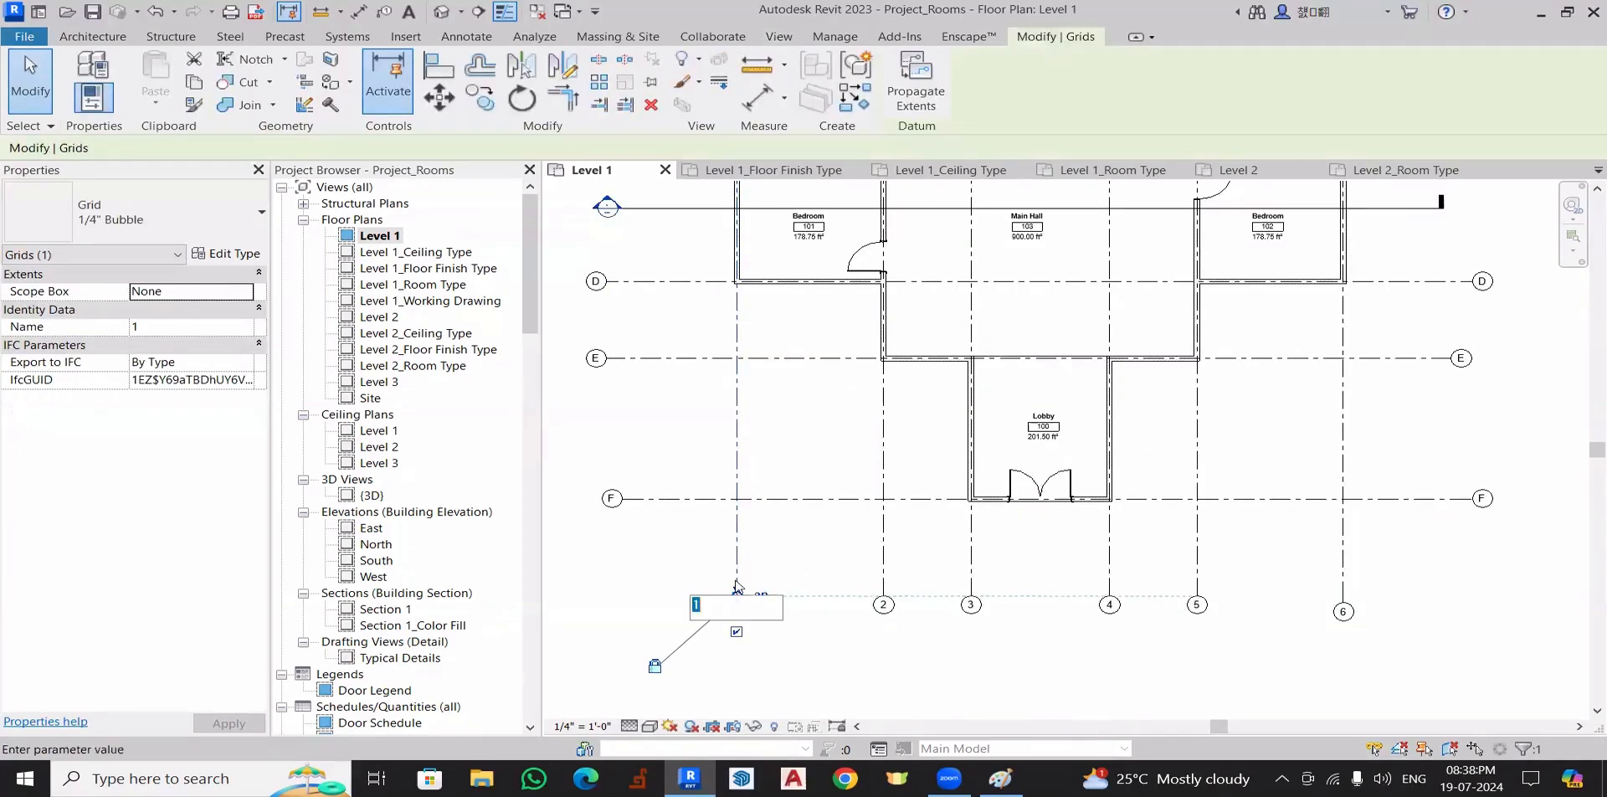
key("Escape")
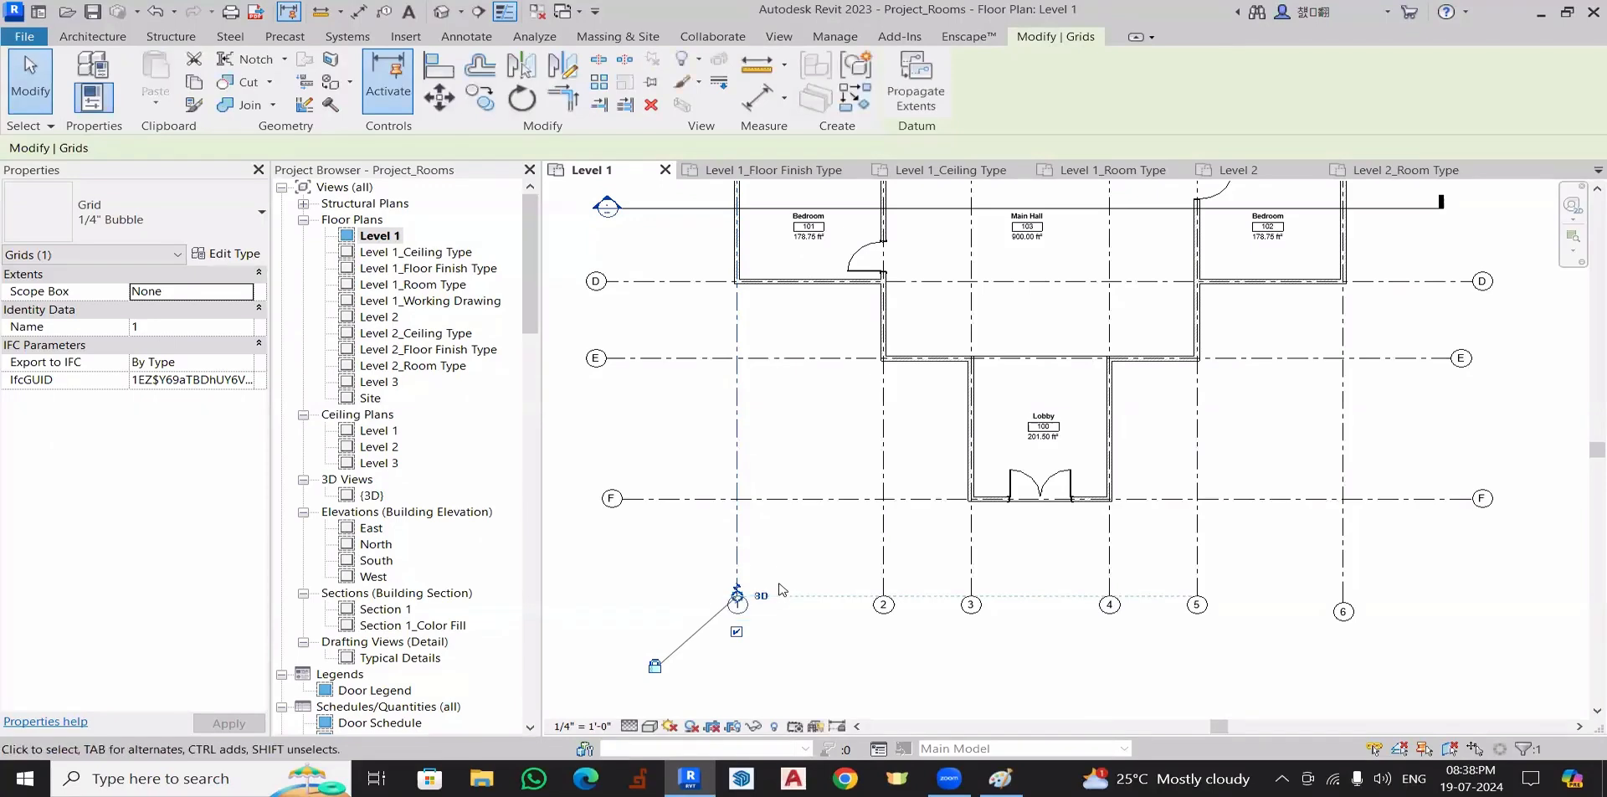
left_click_drag(737, 591, 737, 522)
left_click(1429, 593)
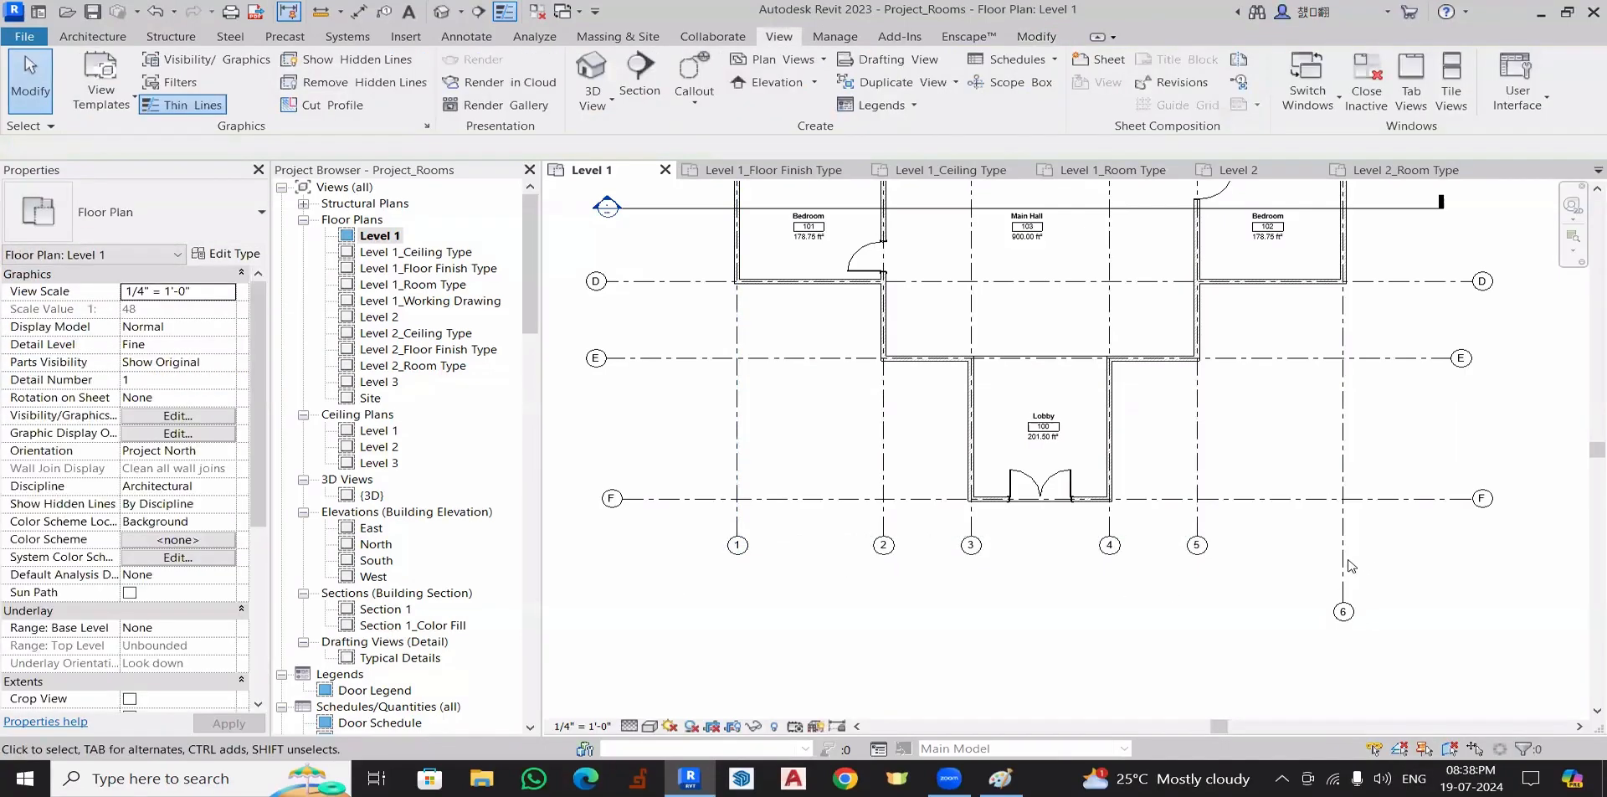
- Shorten the lower end of grid 6 so its bubble aligns with the bubbles of grids 1 to 5
left_click(1344, 571)
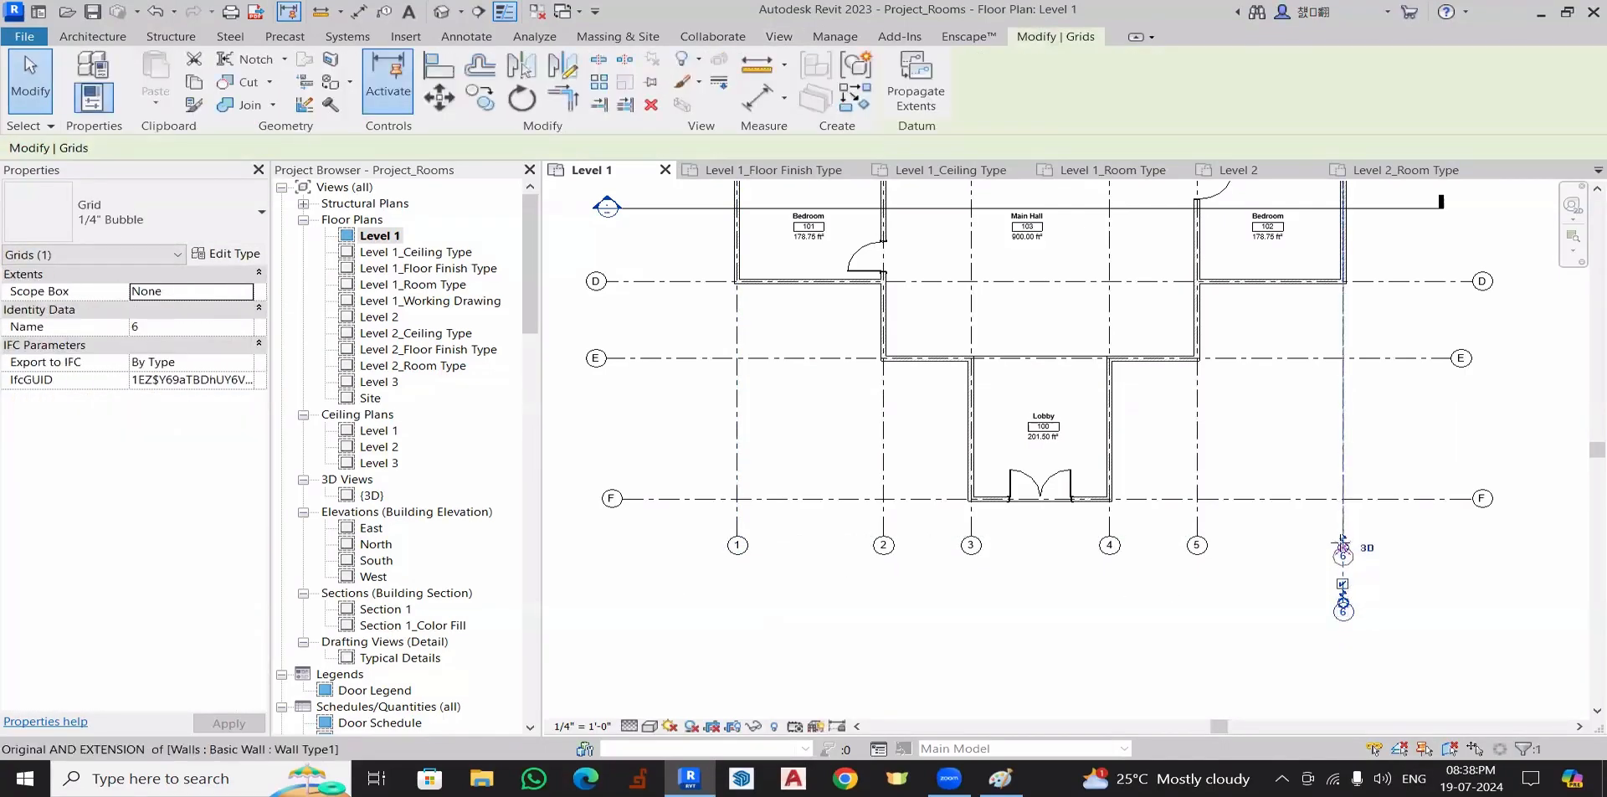
left_click_drag(1342, 604, 1343, 538)
left_click(1266, 608)
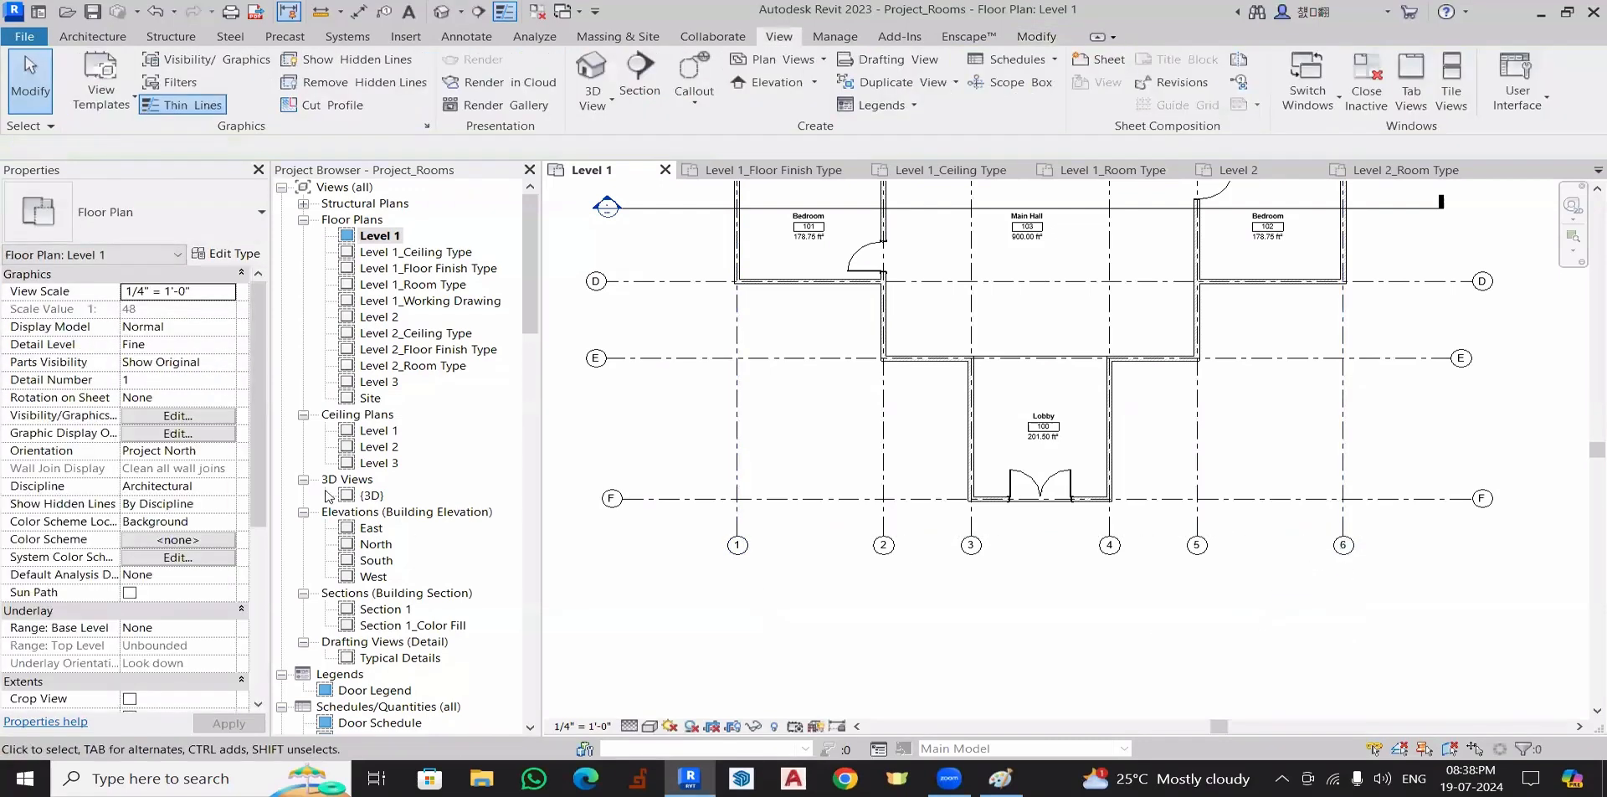
- Reopen sheet A103 to examine the Level 1 plan with its shortened grid lines
scroll(387, 621, "down", 3)
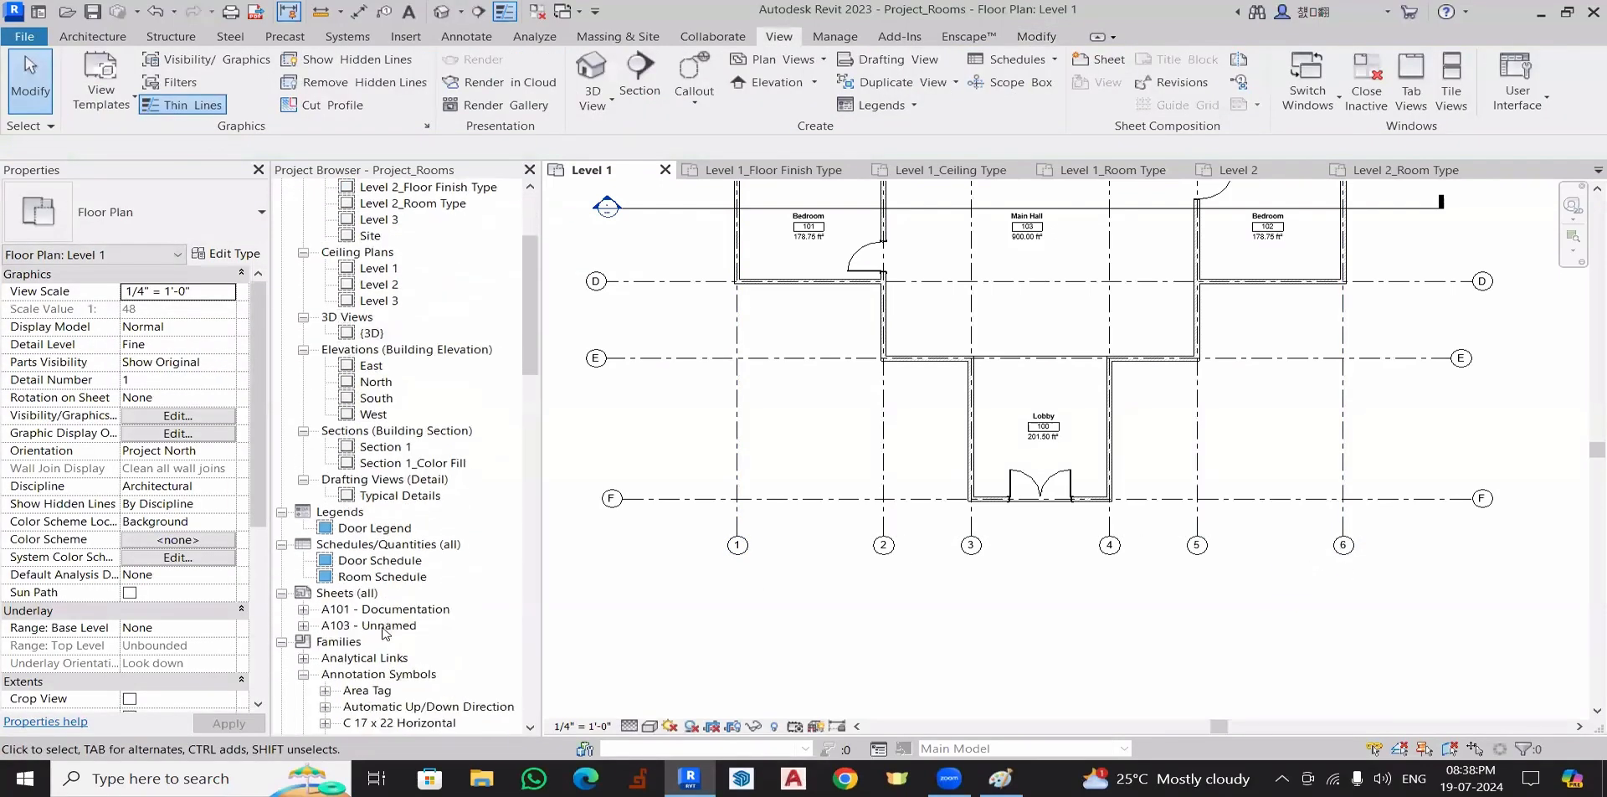
left_click(386, 626)
double_click(386, 626)
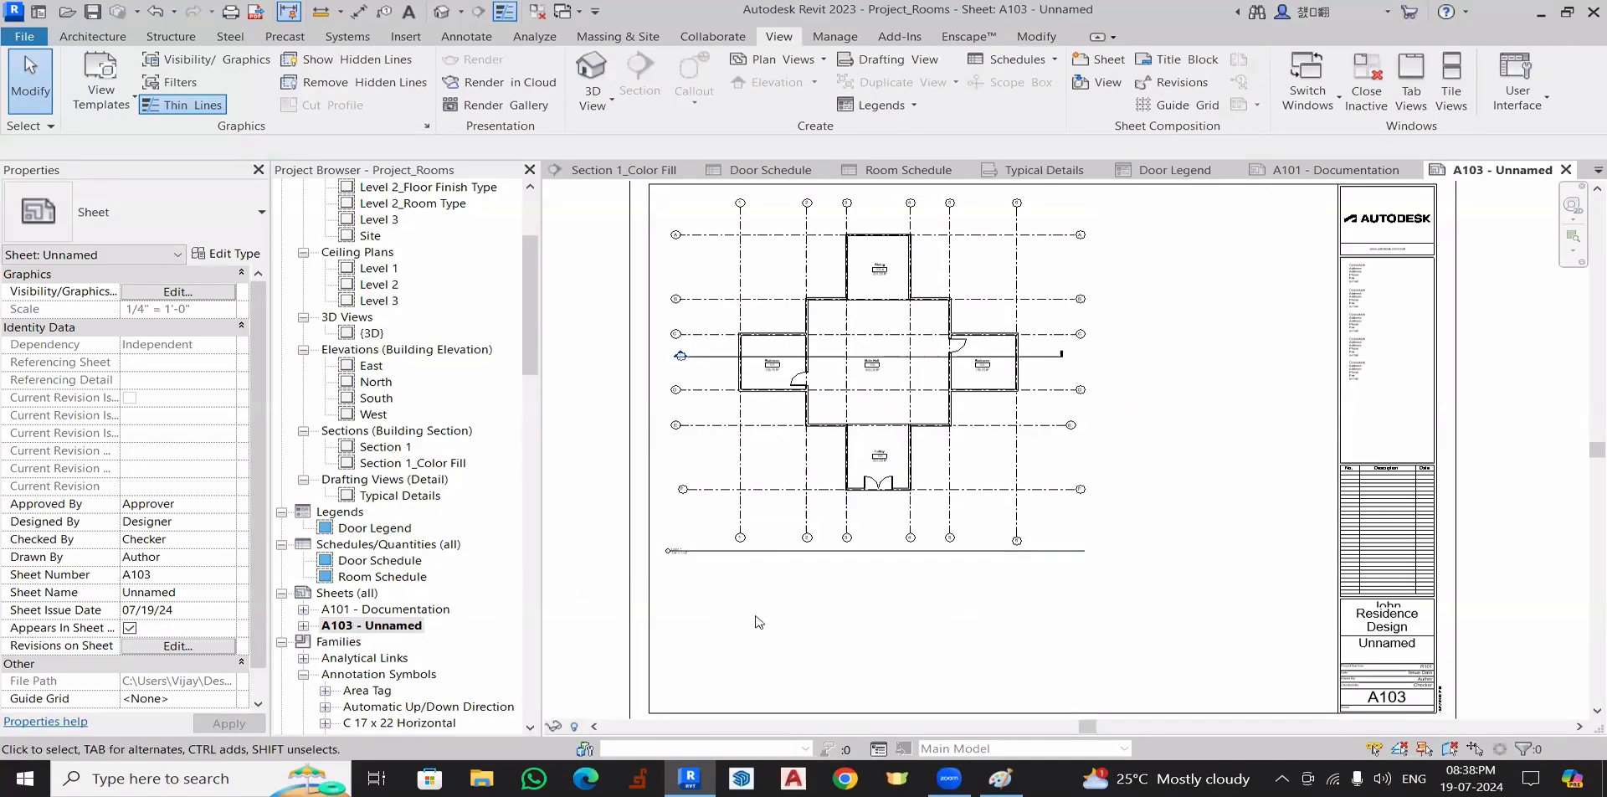
middle_click_drag(855, 650, 872, 679)
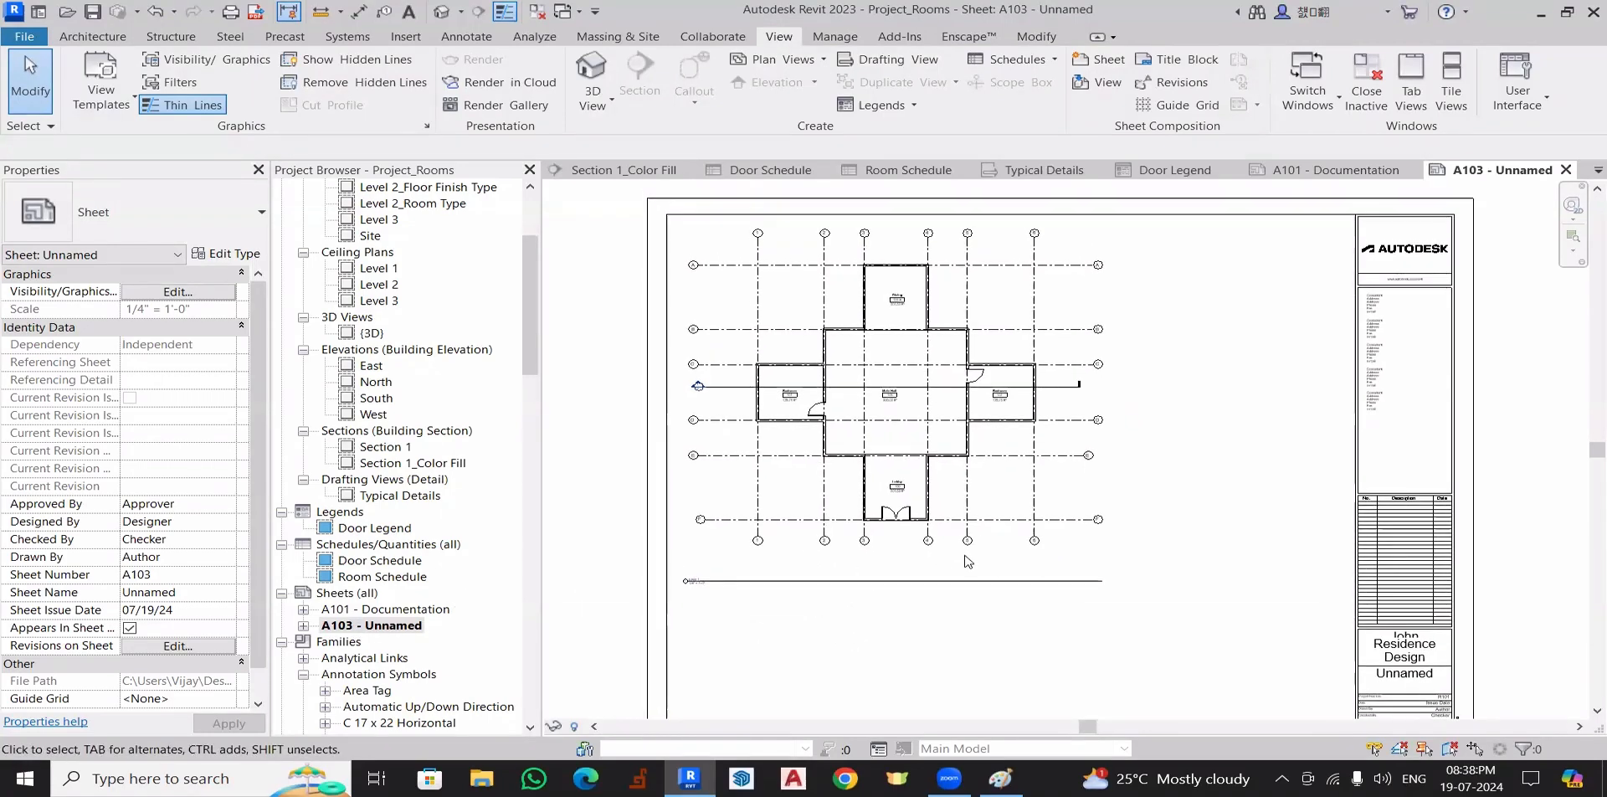
- Move the Level 1 view title up and to the right so it sits just below the plan's grid bubbles
middle_click_drag(975, 582, 977, 602)
left_click(939, 603)
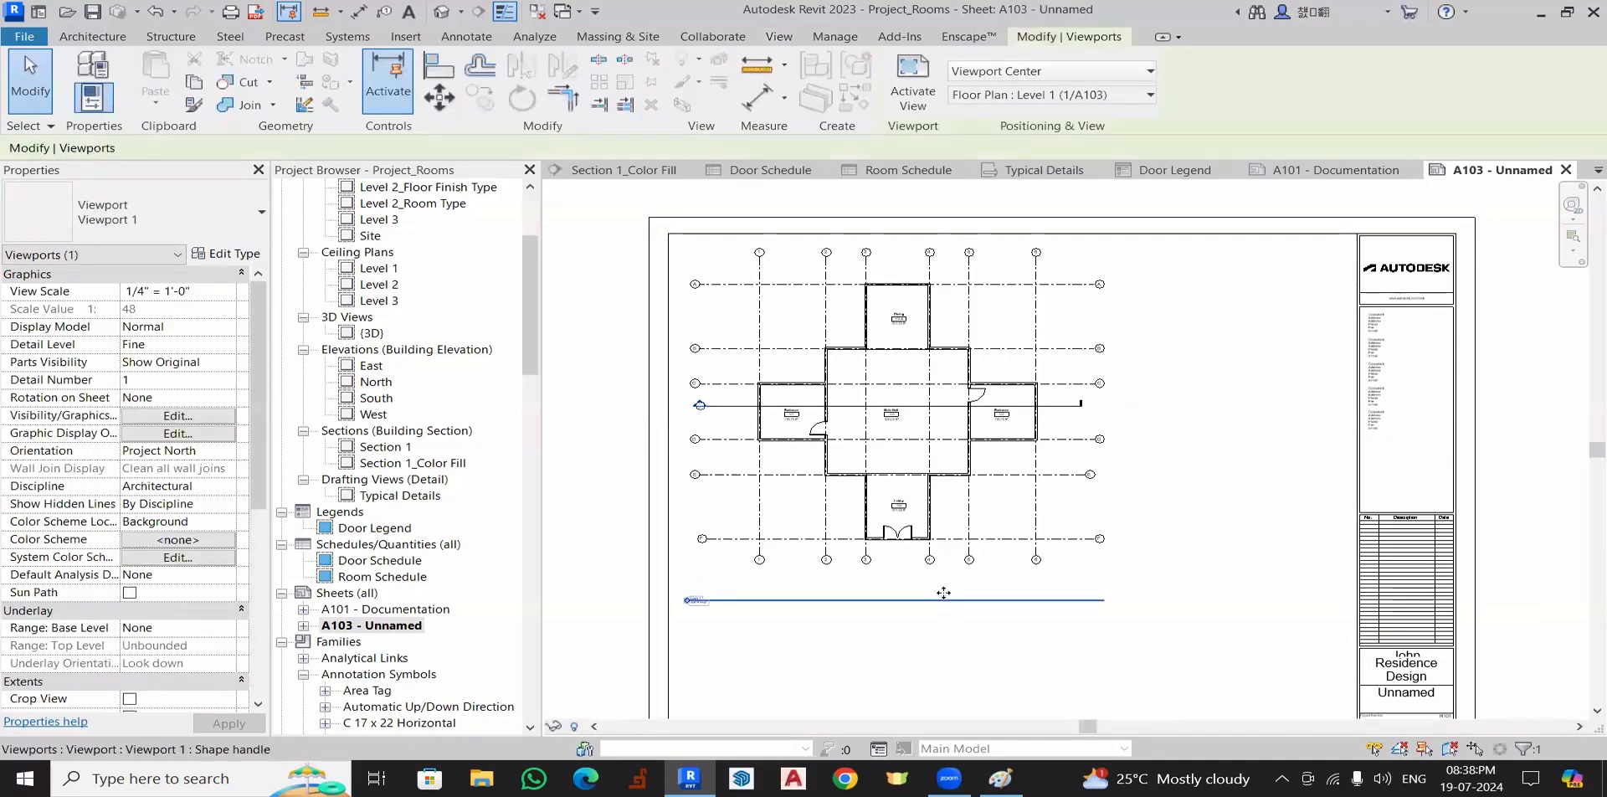
left_click_drag(939, 604, 1028, 576)
left_click(977, 630)
scroll(1000, 617, "down", 1)
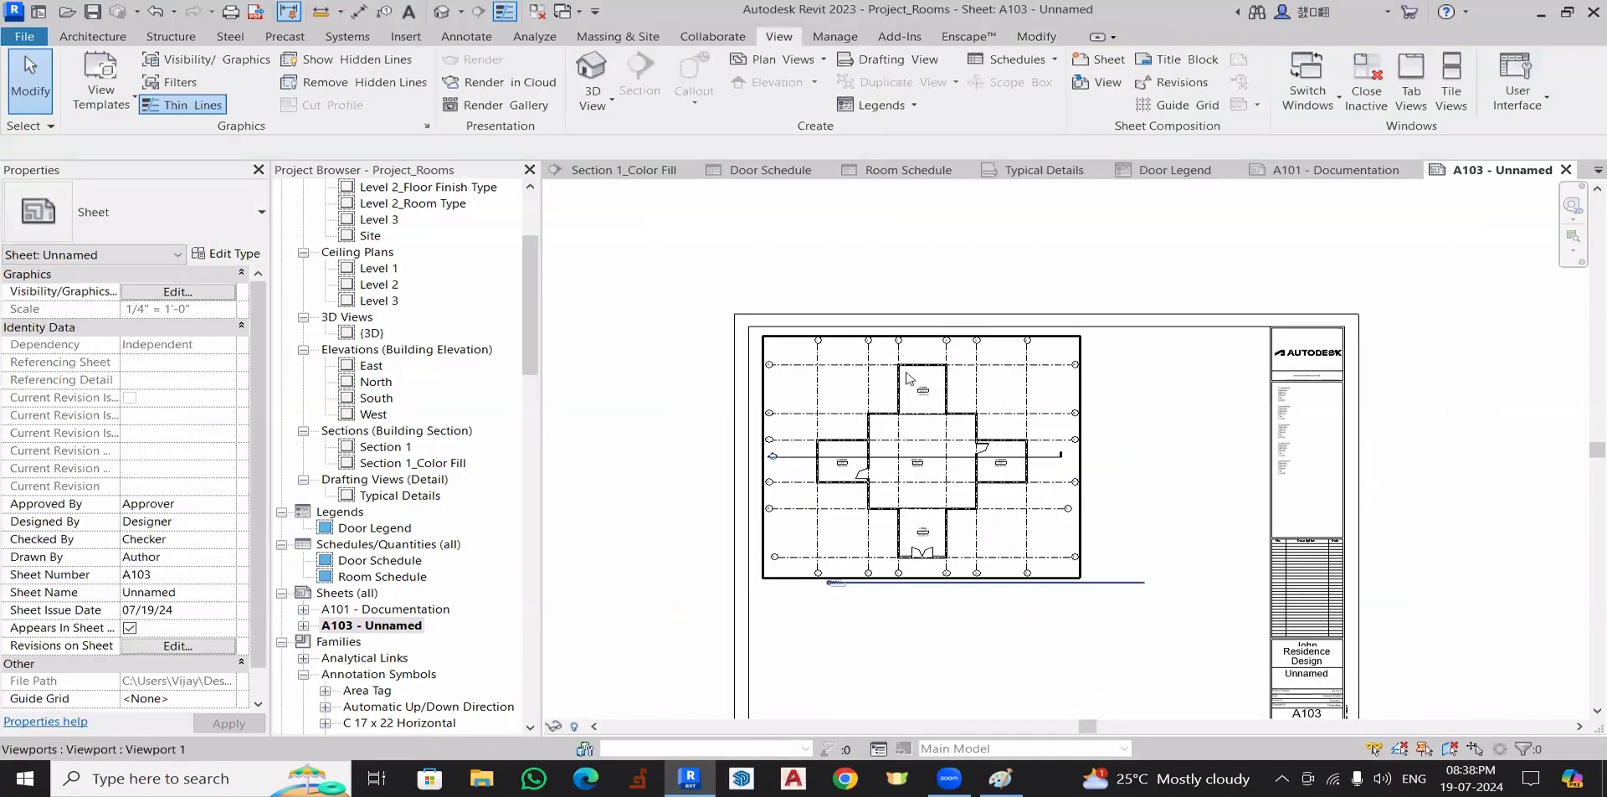
scroll(908, 379, "up", 1)
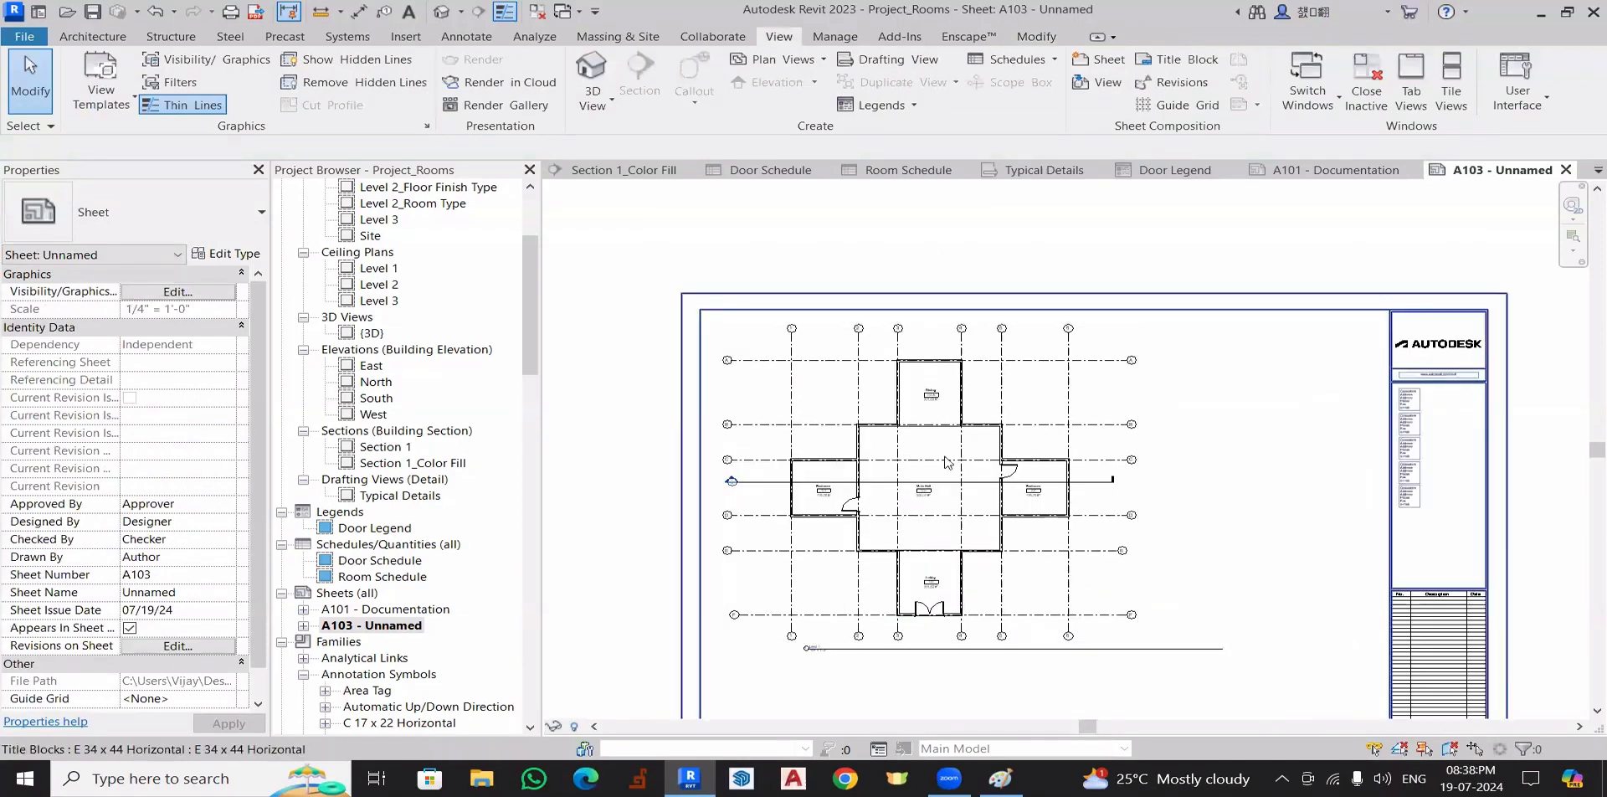
- Activate the Level 1 viewport on sheet A103 and check the upper end of grid 2
left_click(1011, 396)
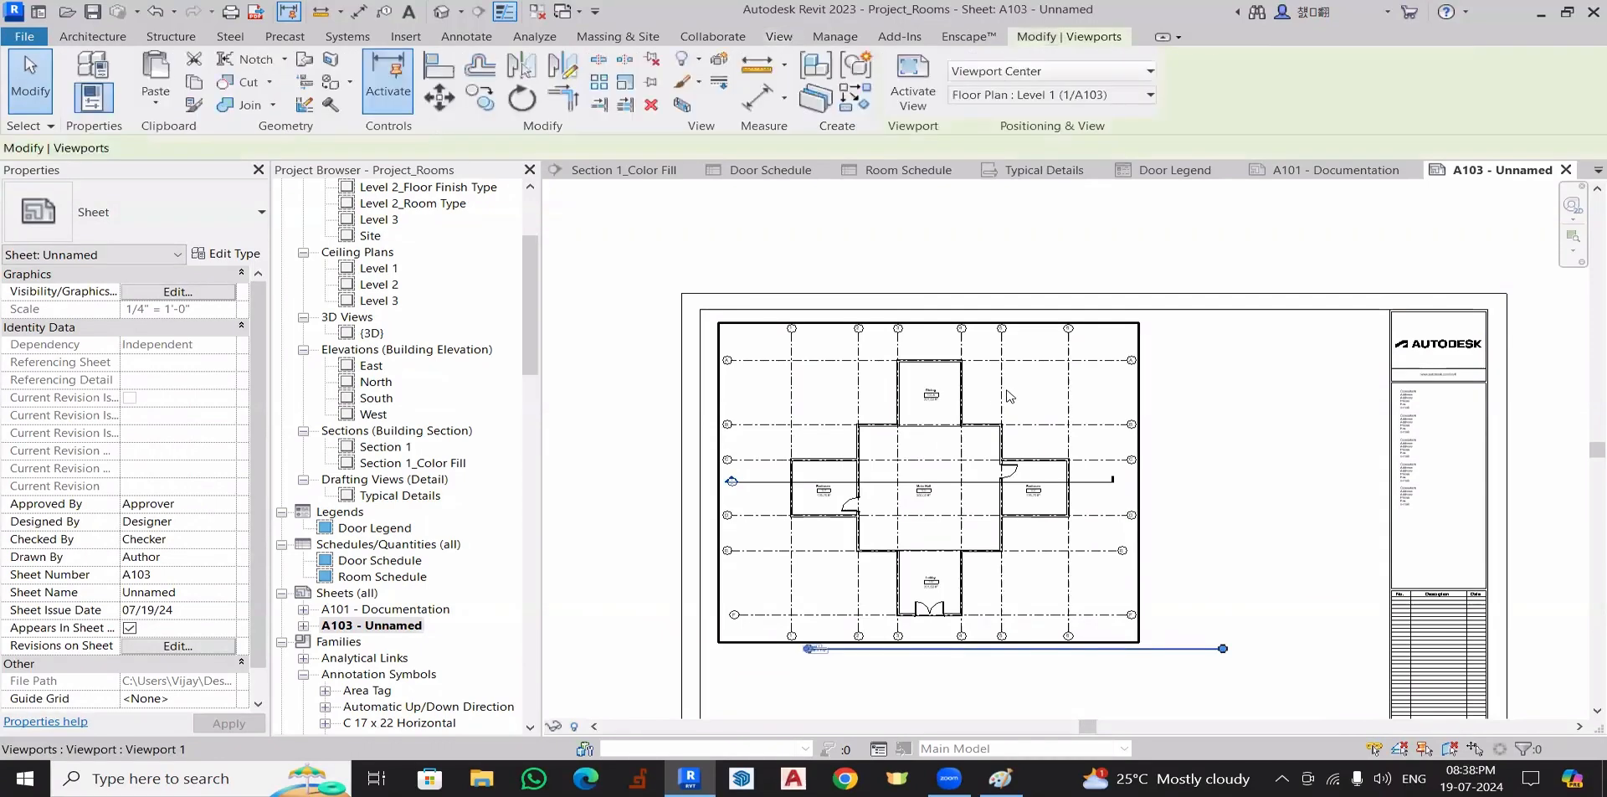
left_click(913, 105)
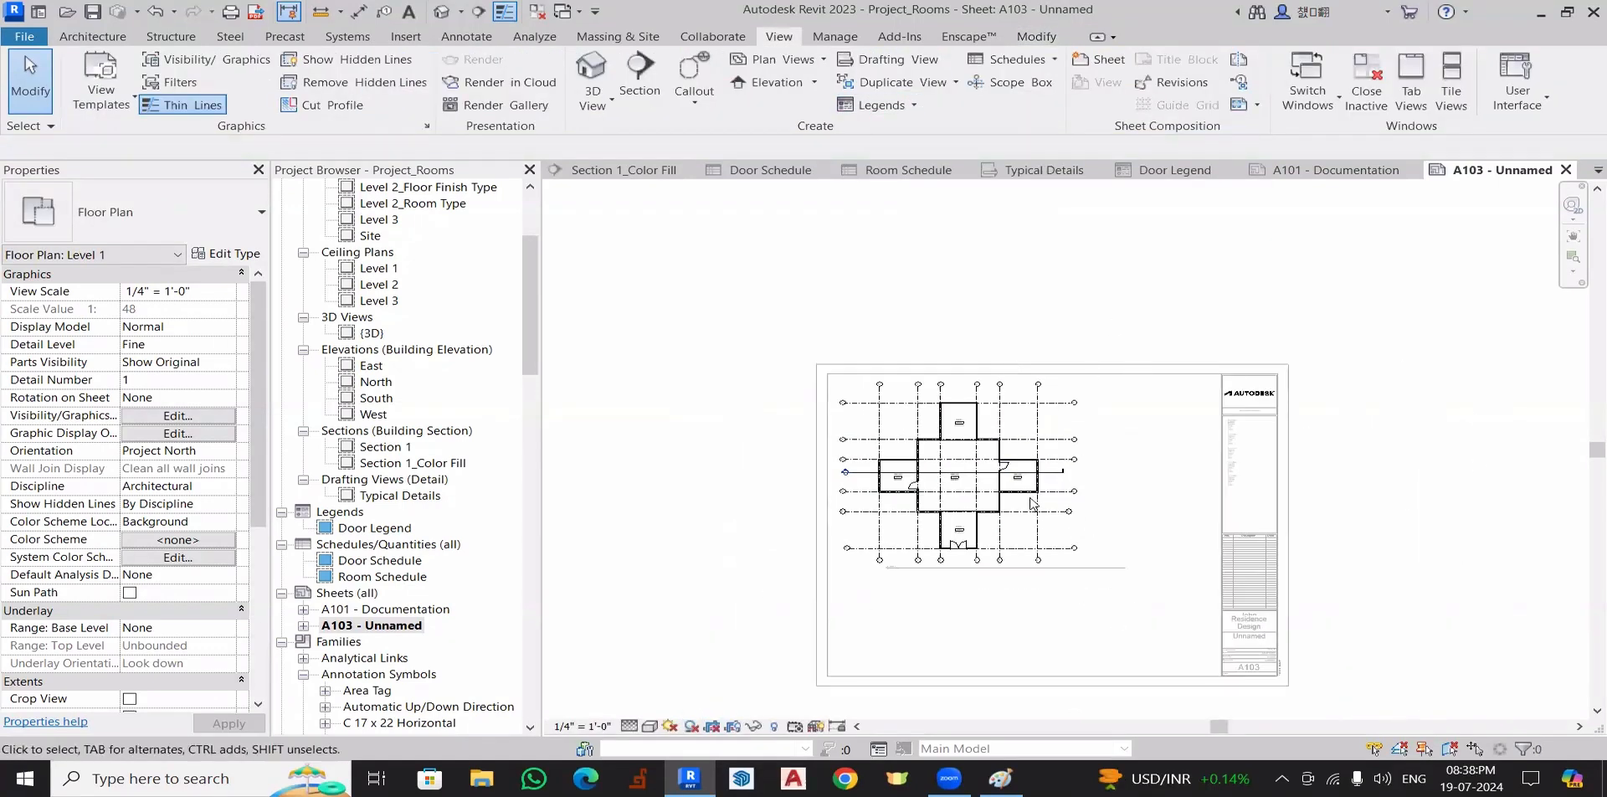
scroll(1033, 503, "up", 5)
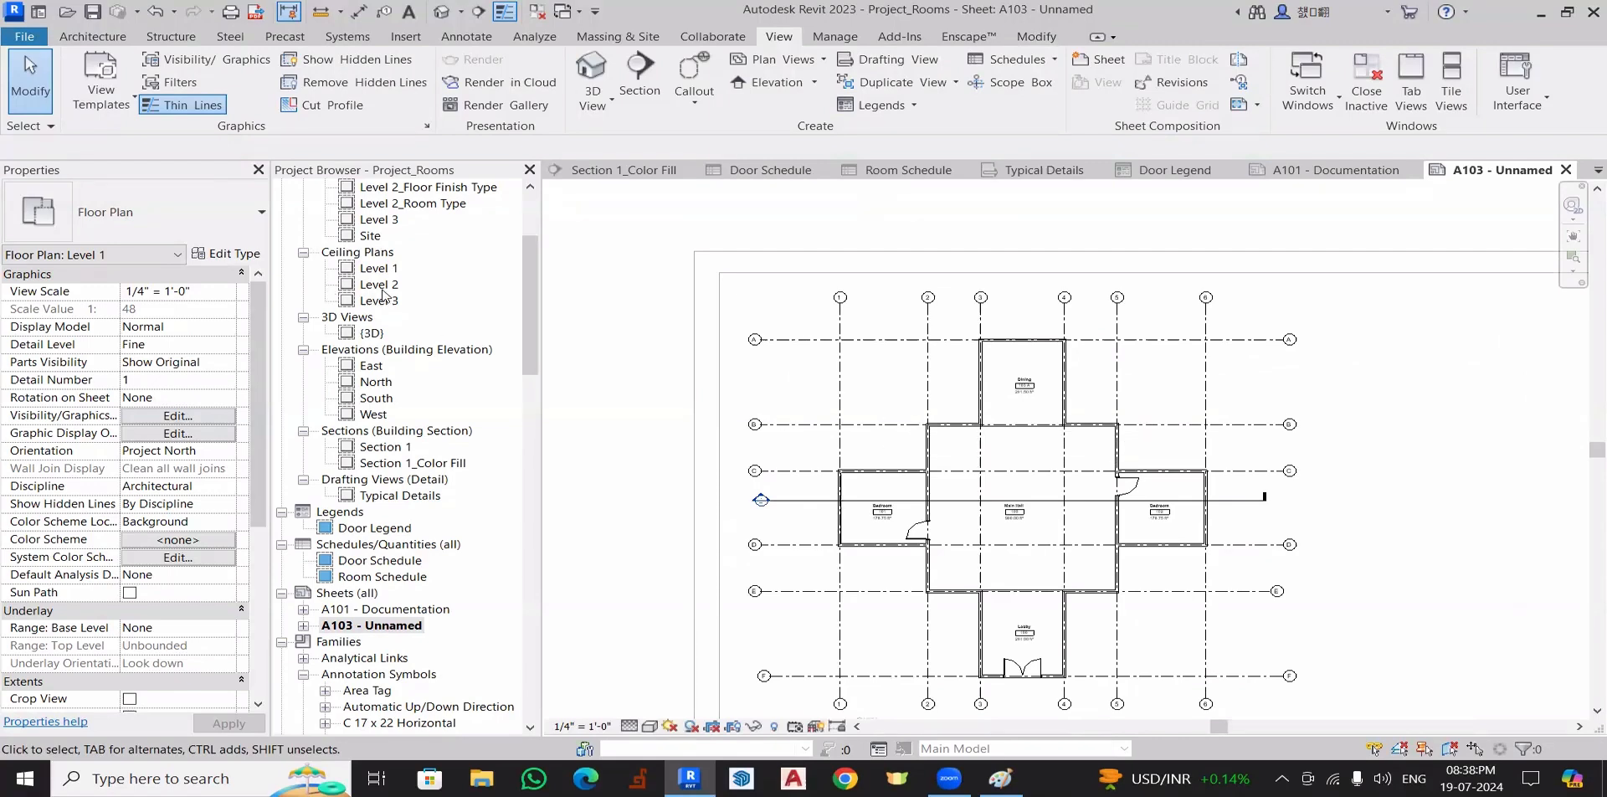
scroll(846, 289, "up", 5)
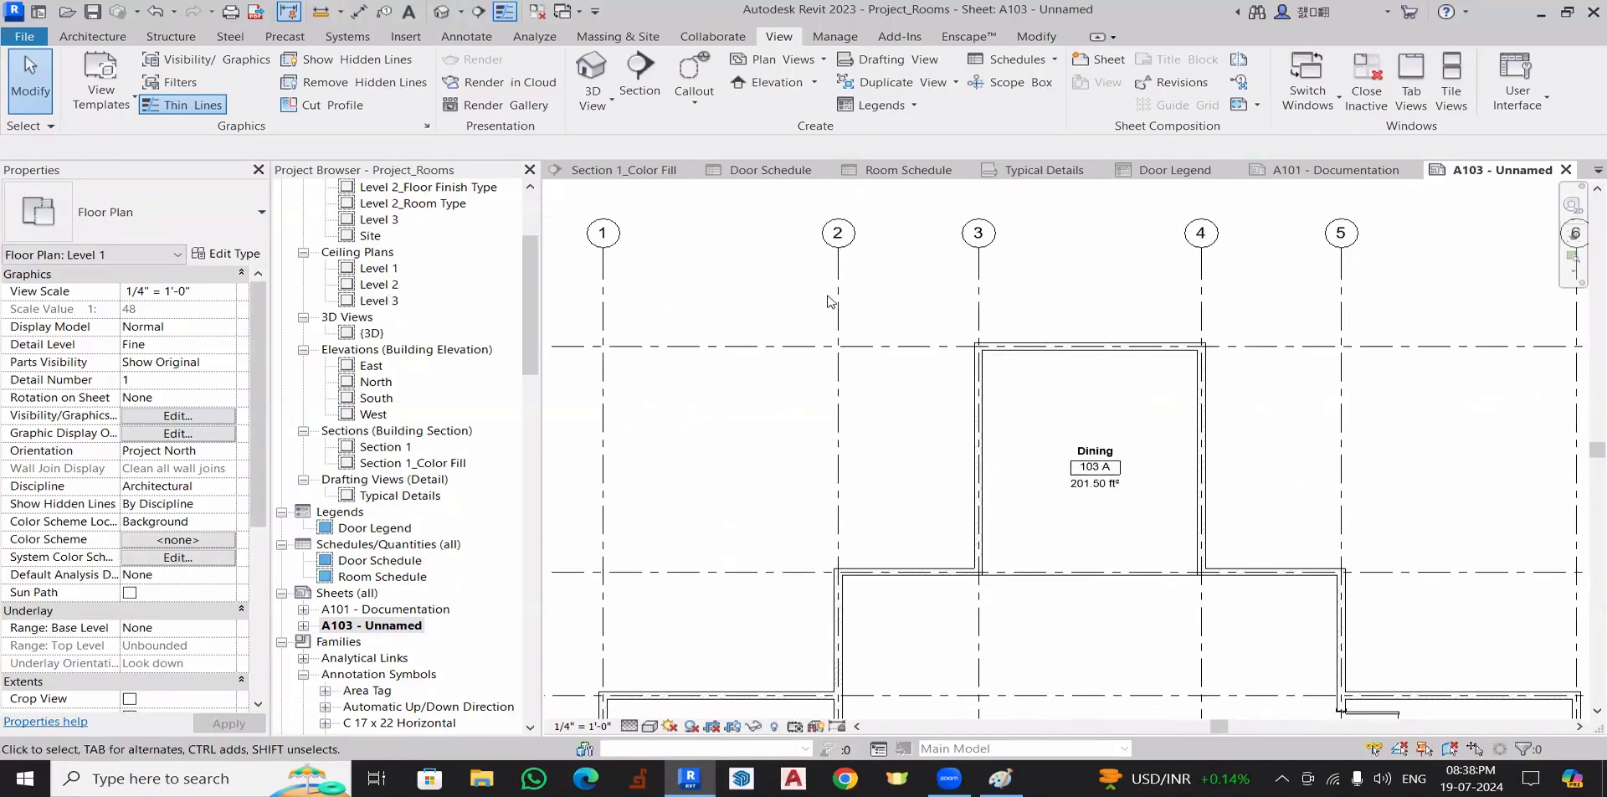
left_click(835, 276)
scroll(834, 275, "up", 2)
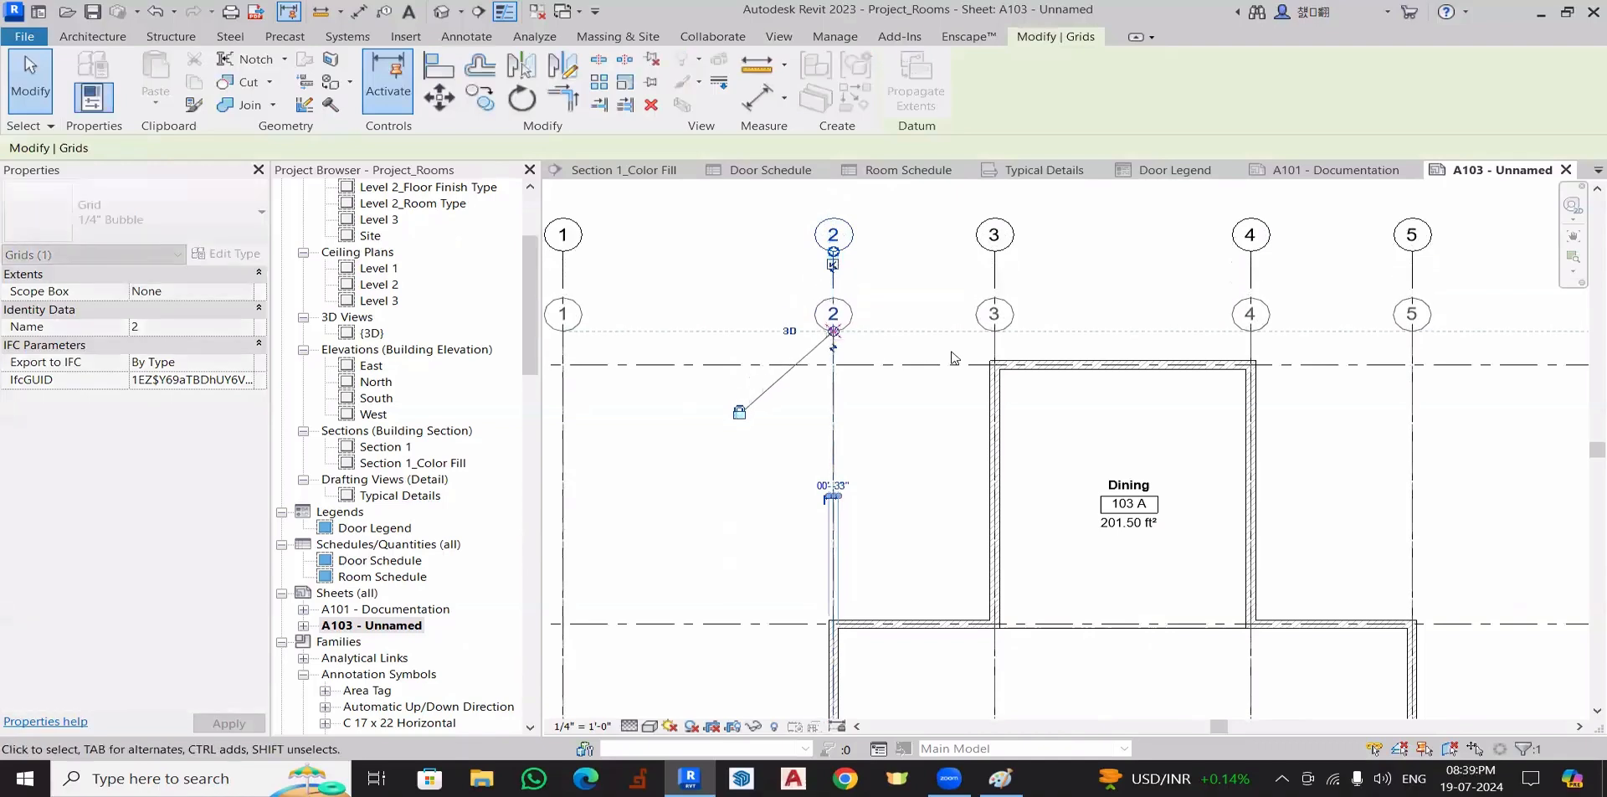
scroll(954, 368, "down", 4)
key("Escape")
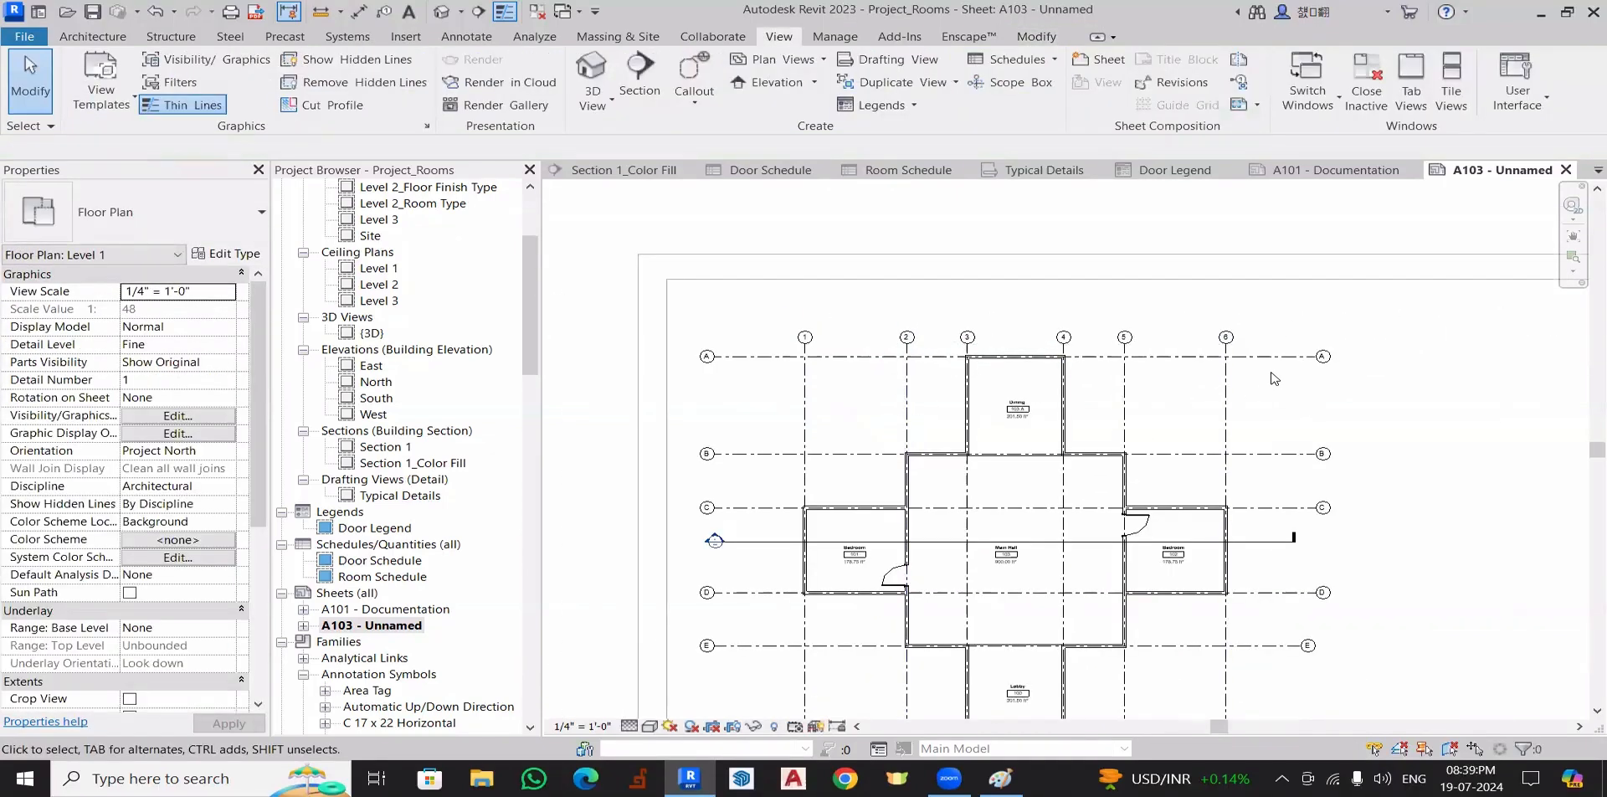
- Shorten the left ends of the aligned lettered grids by moving grid D's bubble closer to the left bedroom wall
left_click(732, 357)
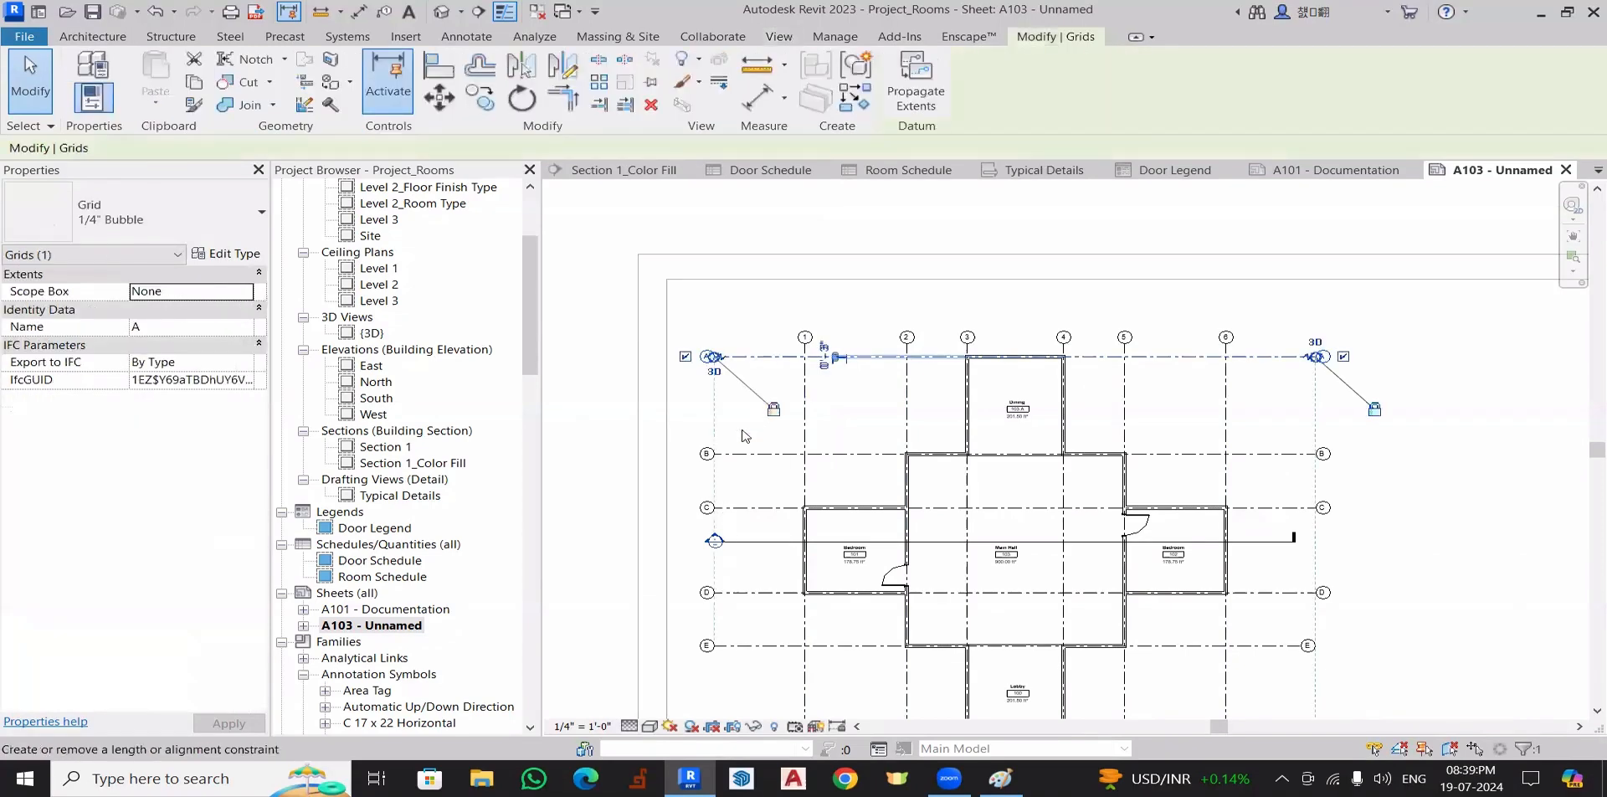
left_click(739, 617)
scroll(738, 617, "up", 3)
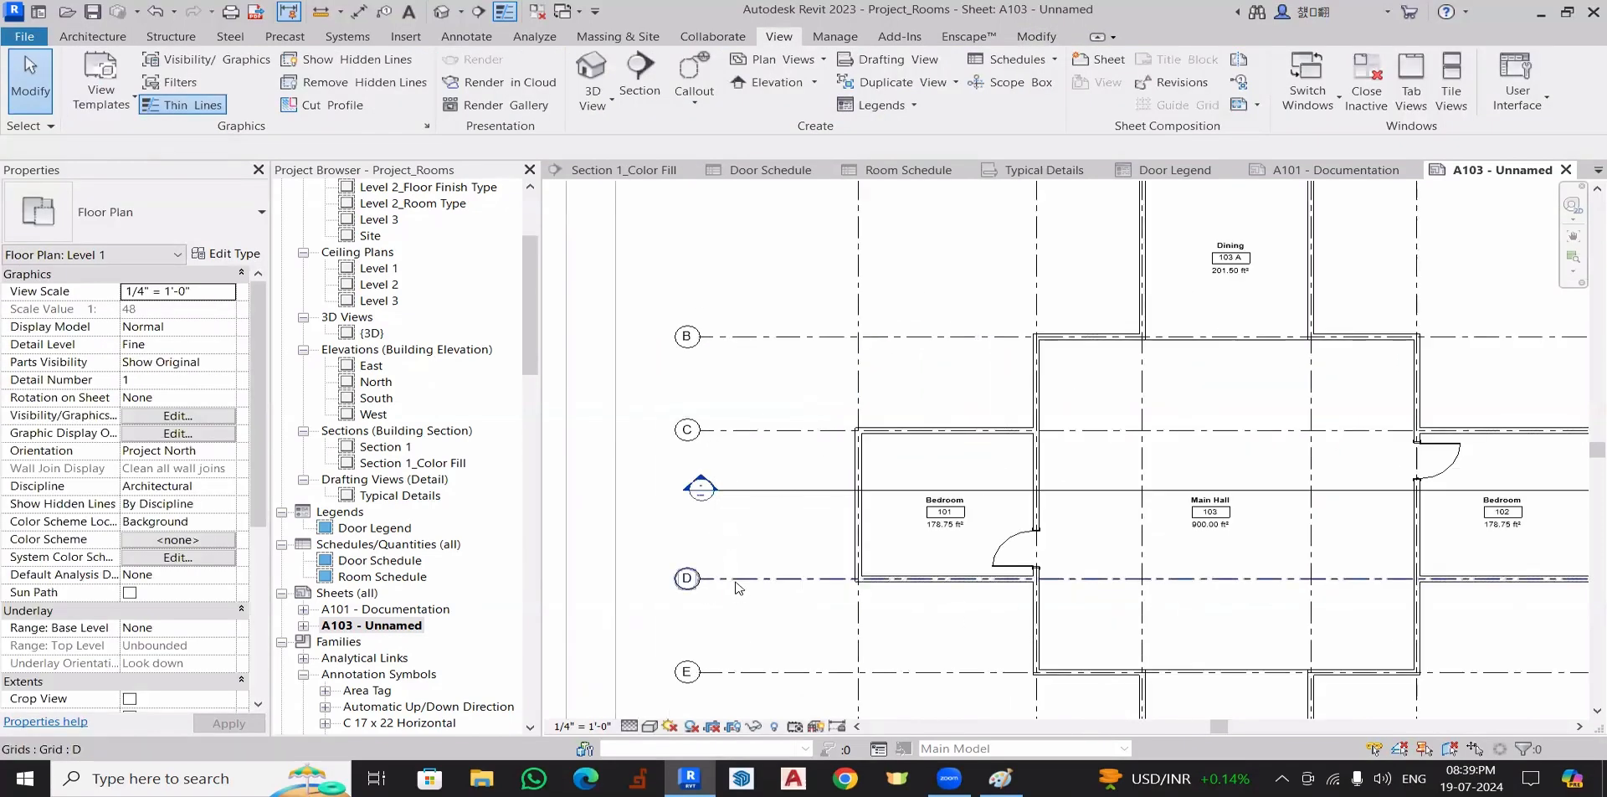
left_click(700, 579)
left_click_drag(700, 578, 797, 577)
left_click(716, 376)
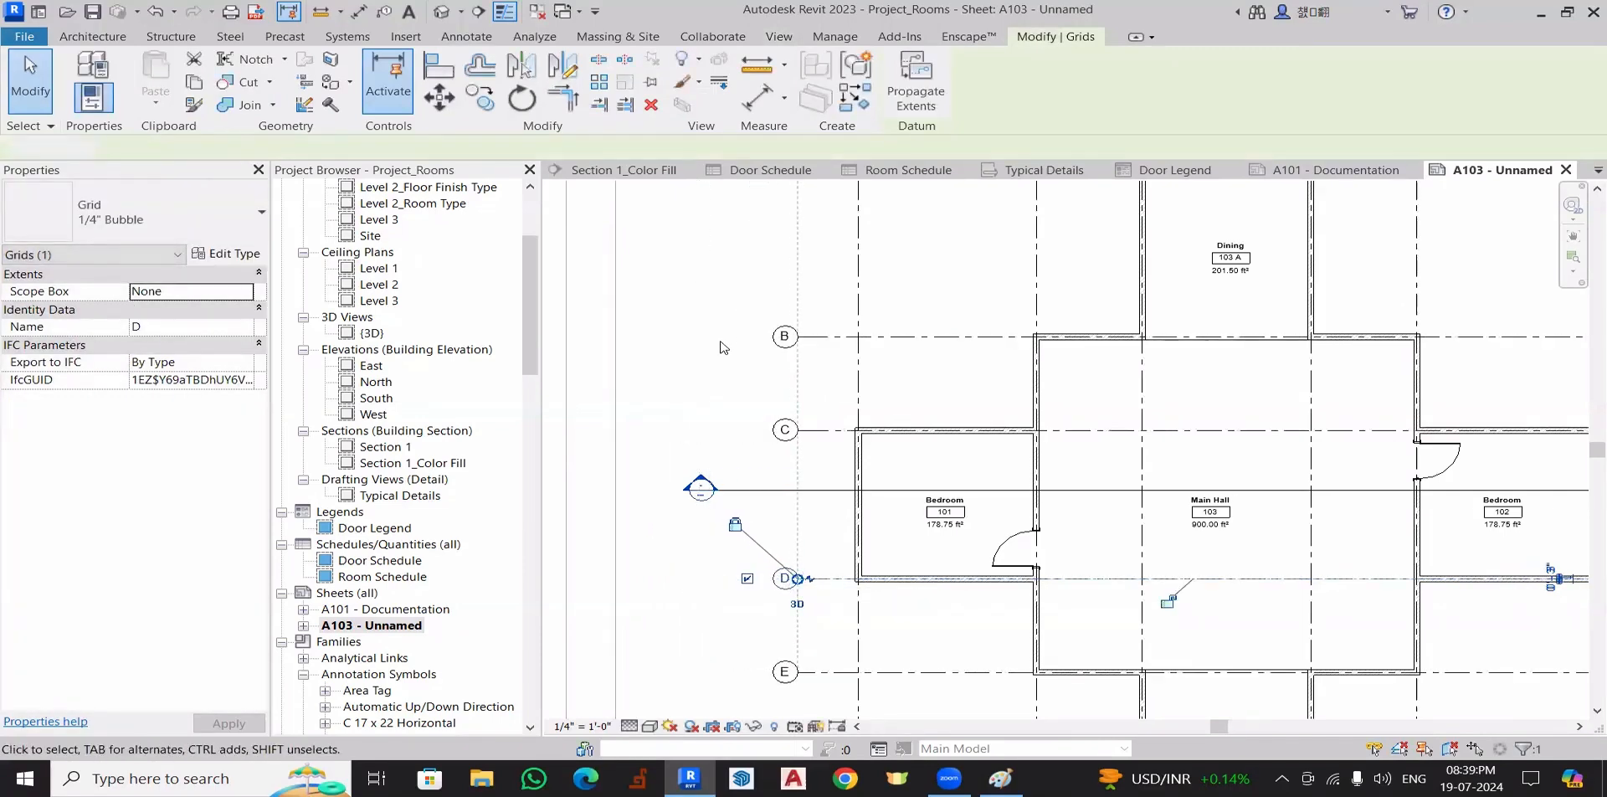
scroll(752, 513, "down", 5)
scroll(689, 561, "up", 3)
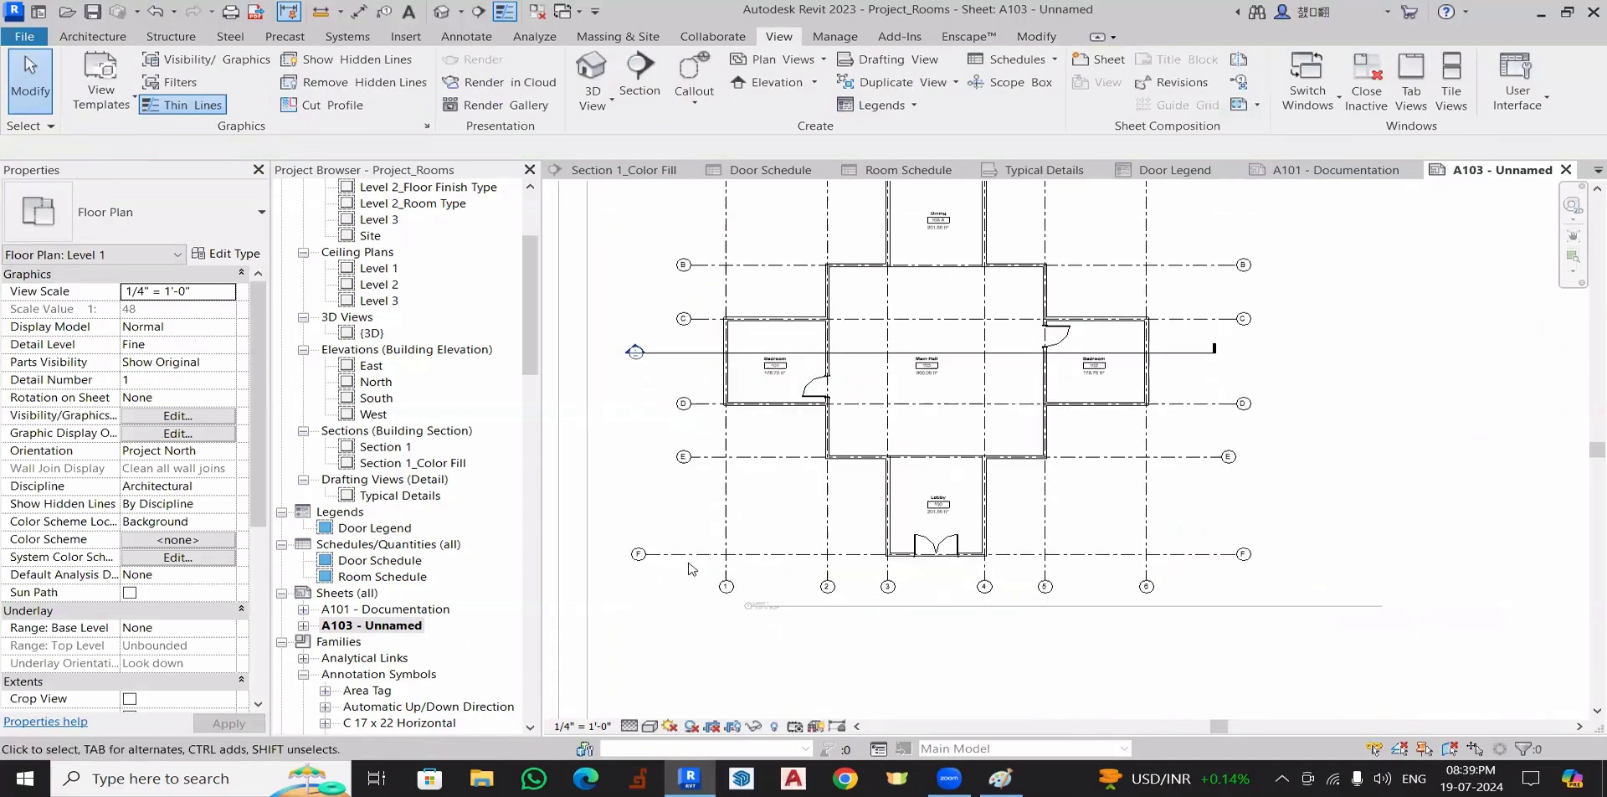
- Shorten the left end of grid F so its bubble aligns with the bubbles of grids D and E
left_click(678, 550)
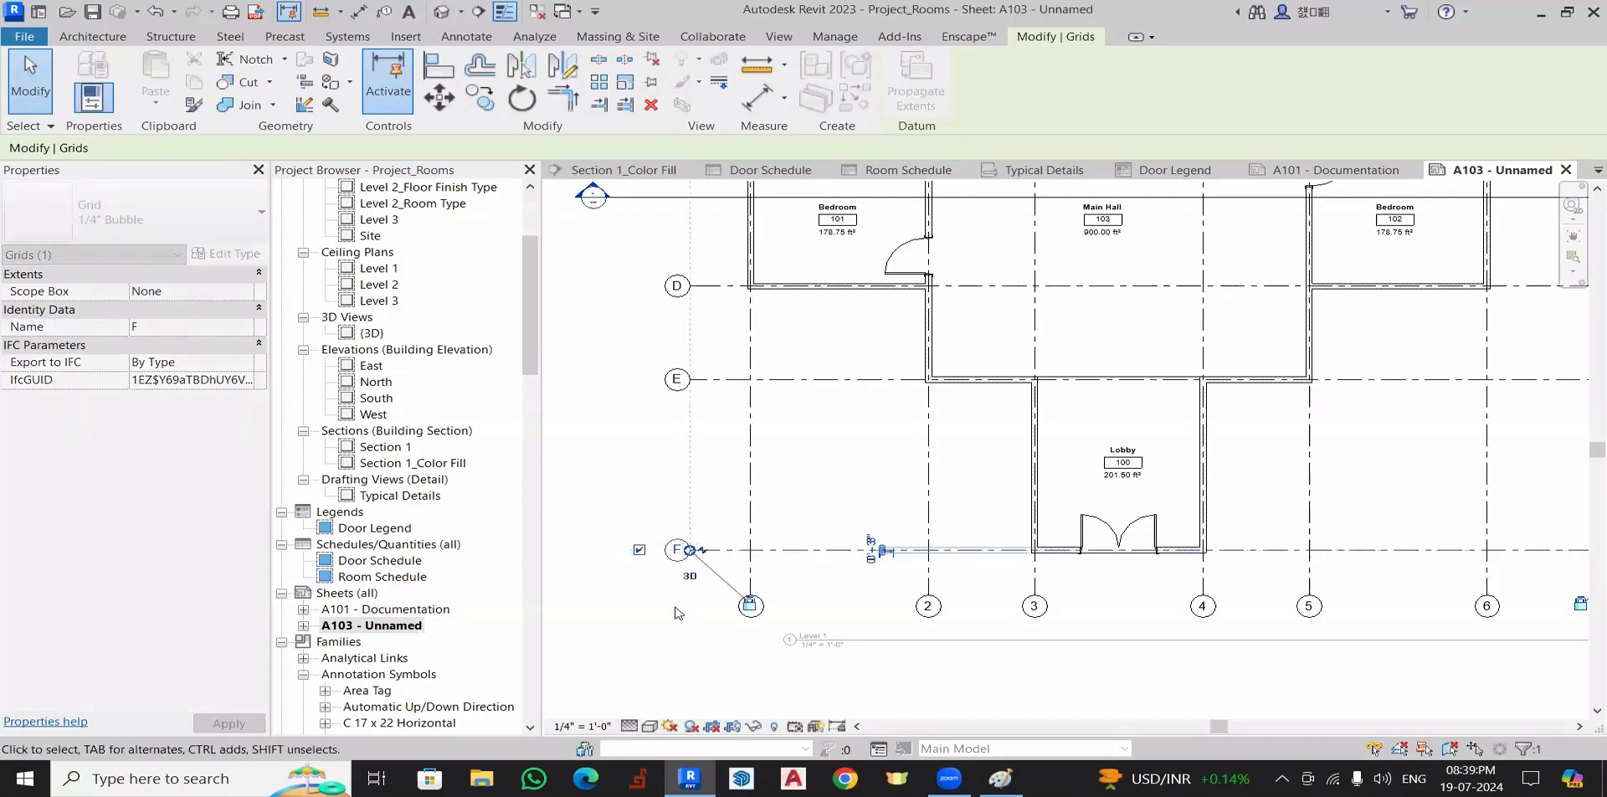
key("Escape")
scroll(945, 642, "down", 2)
middle_click_drag(1098, 652, 793, 675)
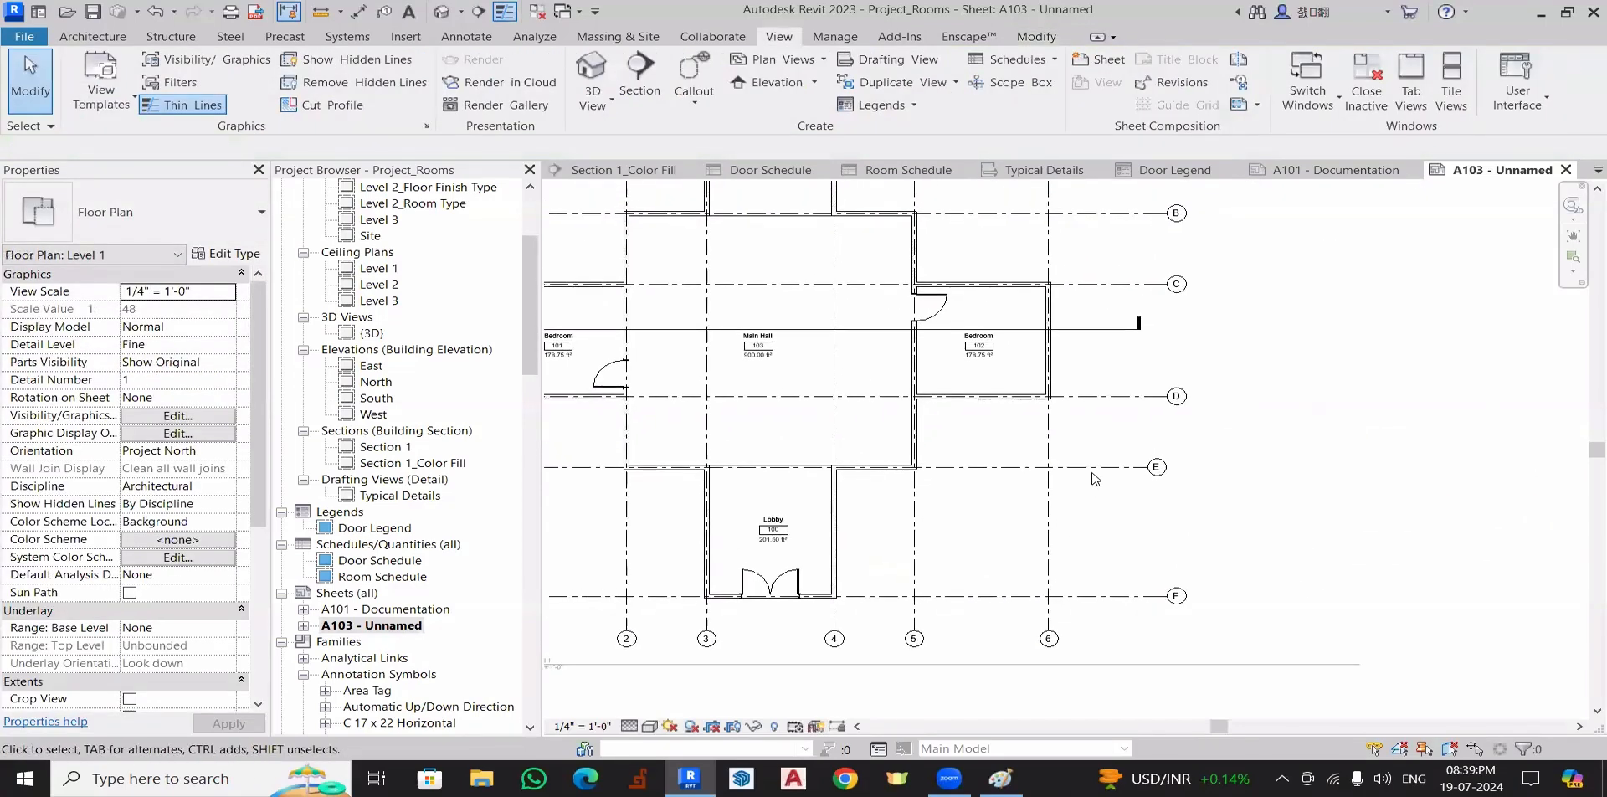
- Shorten the right end of grid E, then bring the right ends of the other lettered grids into line with it
left_click(1095, 467)
scroll(1095, 467, "up", 2)
left_click_drag(1157, 461, 1065, 462)
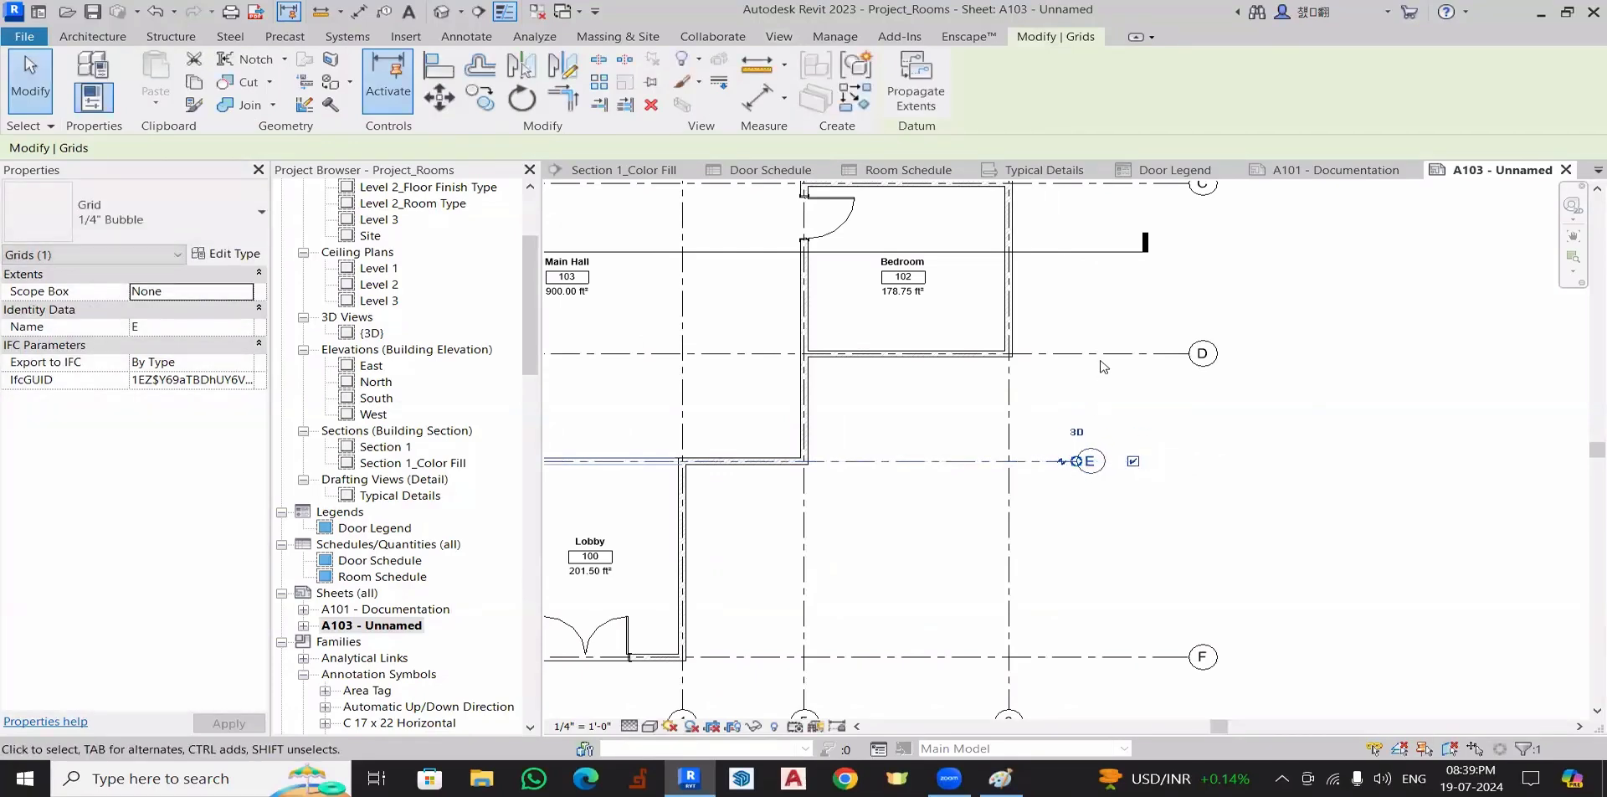
left_click(1104, 355)
left_click_drag(1189, 353, 1089, 354)
key("Escape")
scroll(1247, 494, "down", 3)
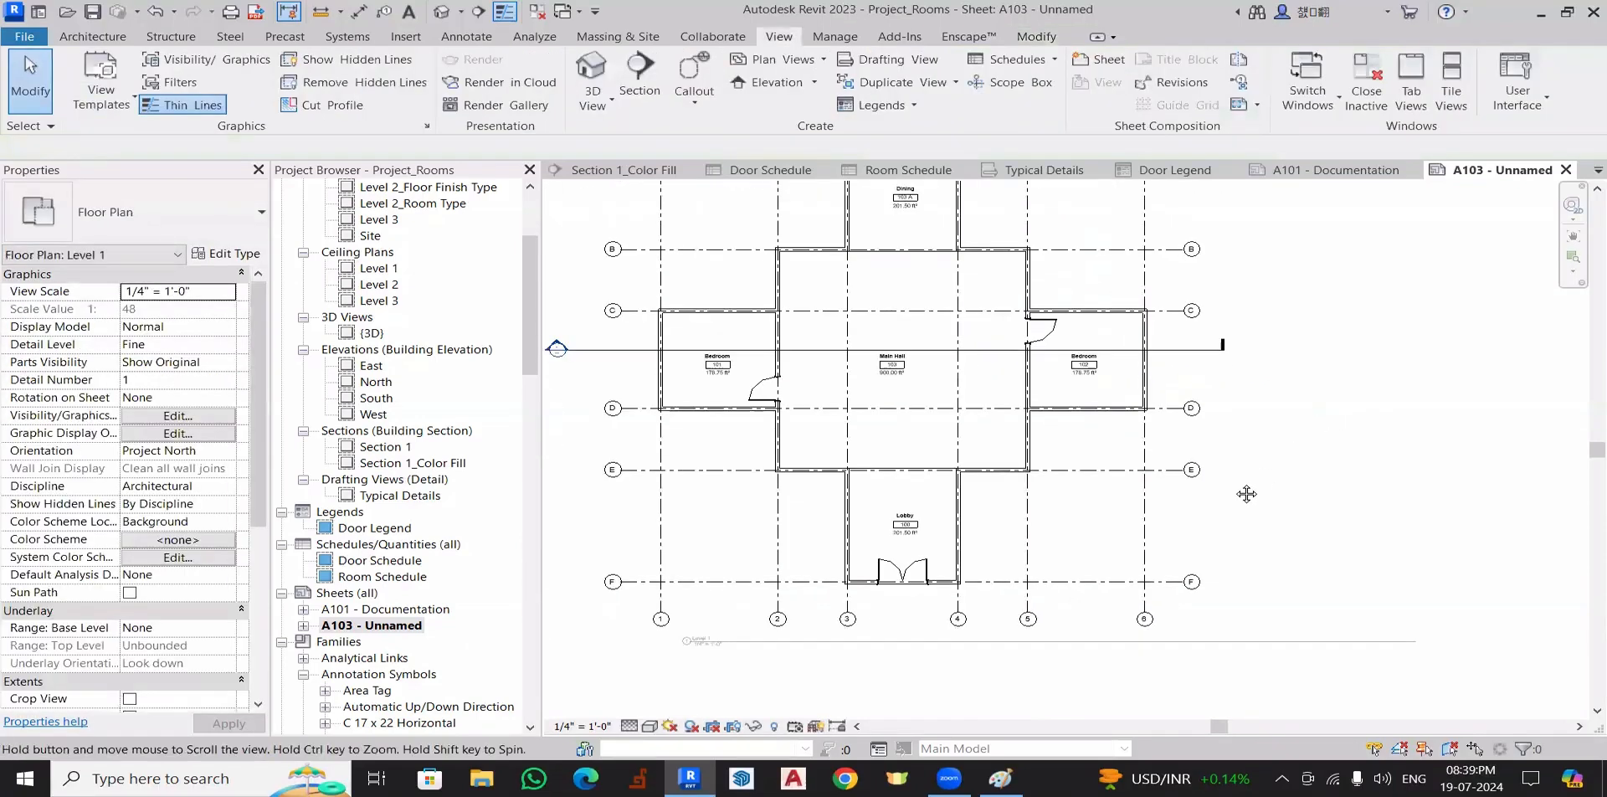
- Deactivate the Level 1 viewport and shorten its view title line to a short segment below the plan
scroll(1246, 494, "down", 4)
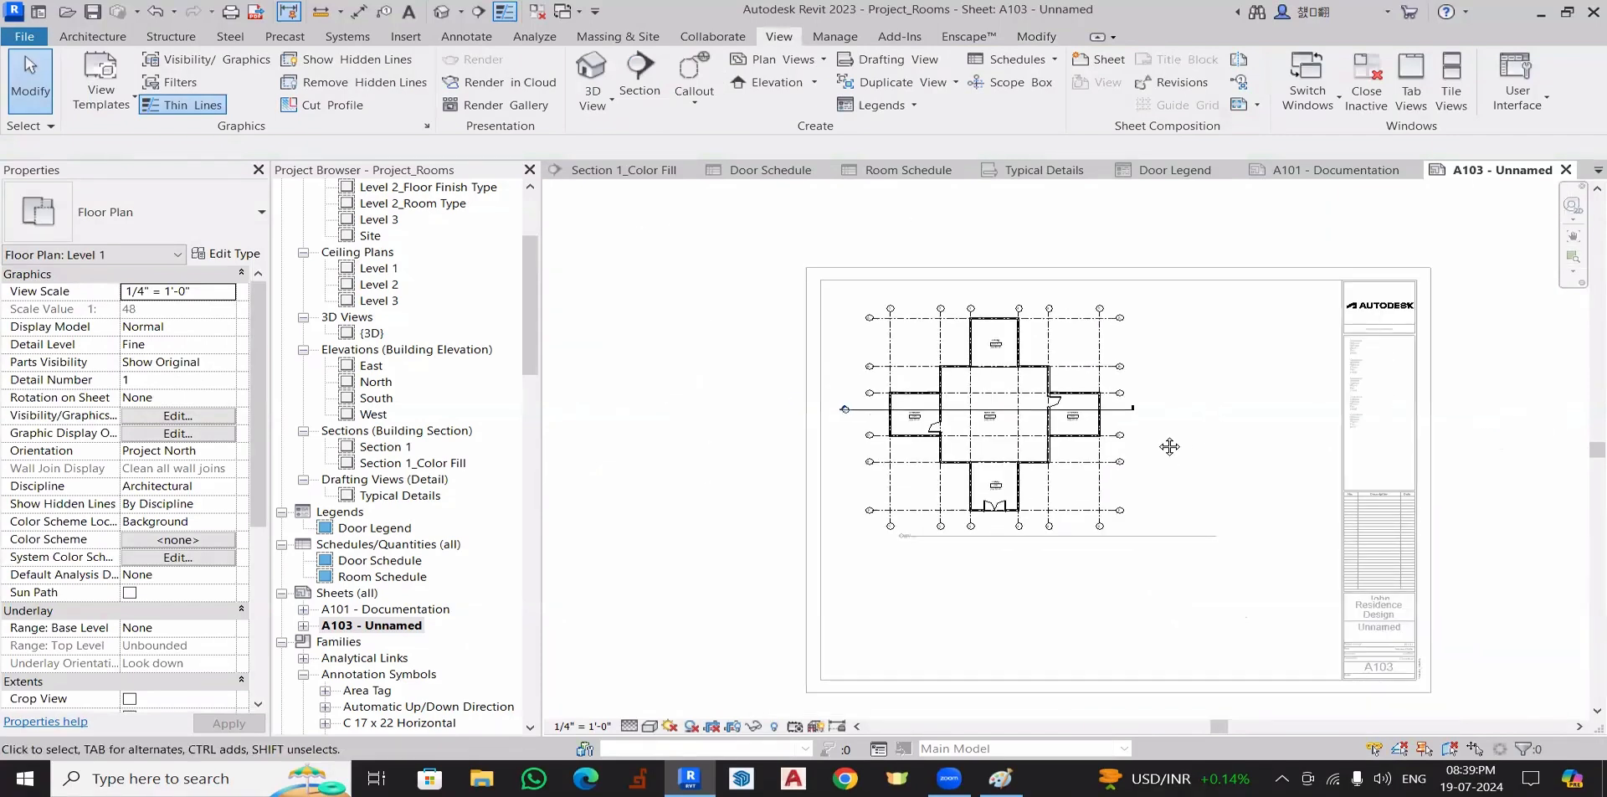
middle_click_drag(1169, 446, 997, 418)
double_click(1440, 407)
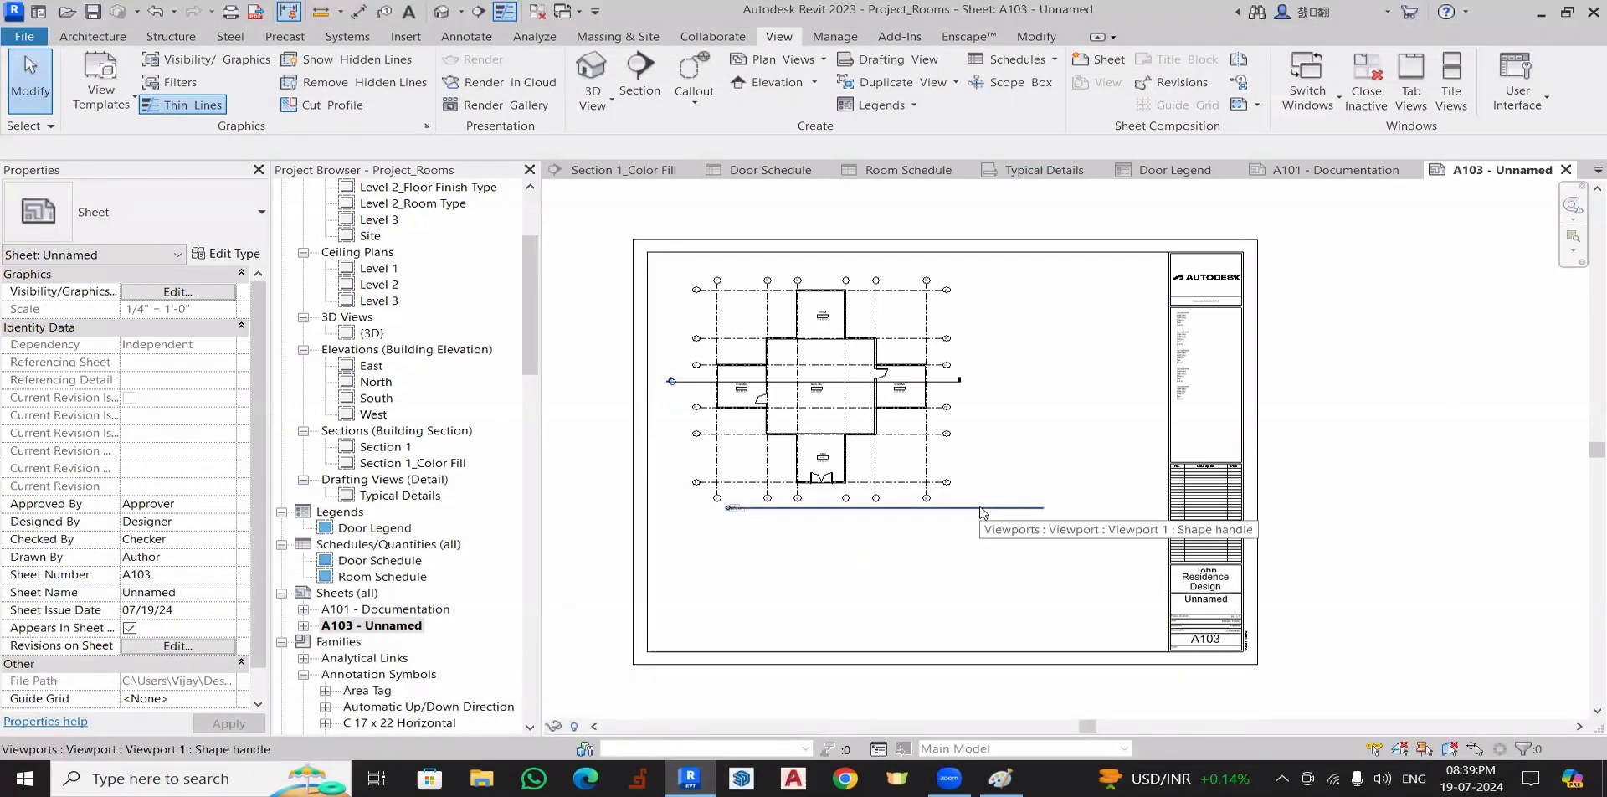
left_click(986, 507)
left_click(987, 508)
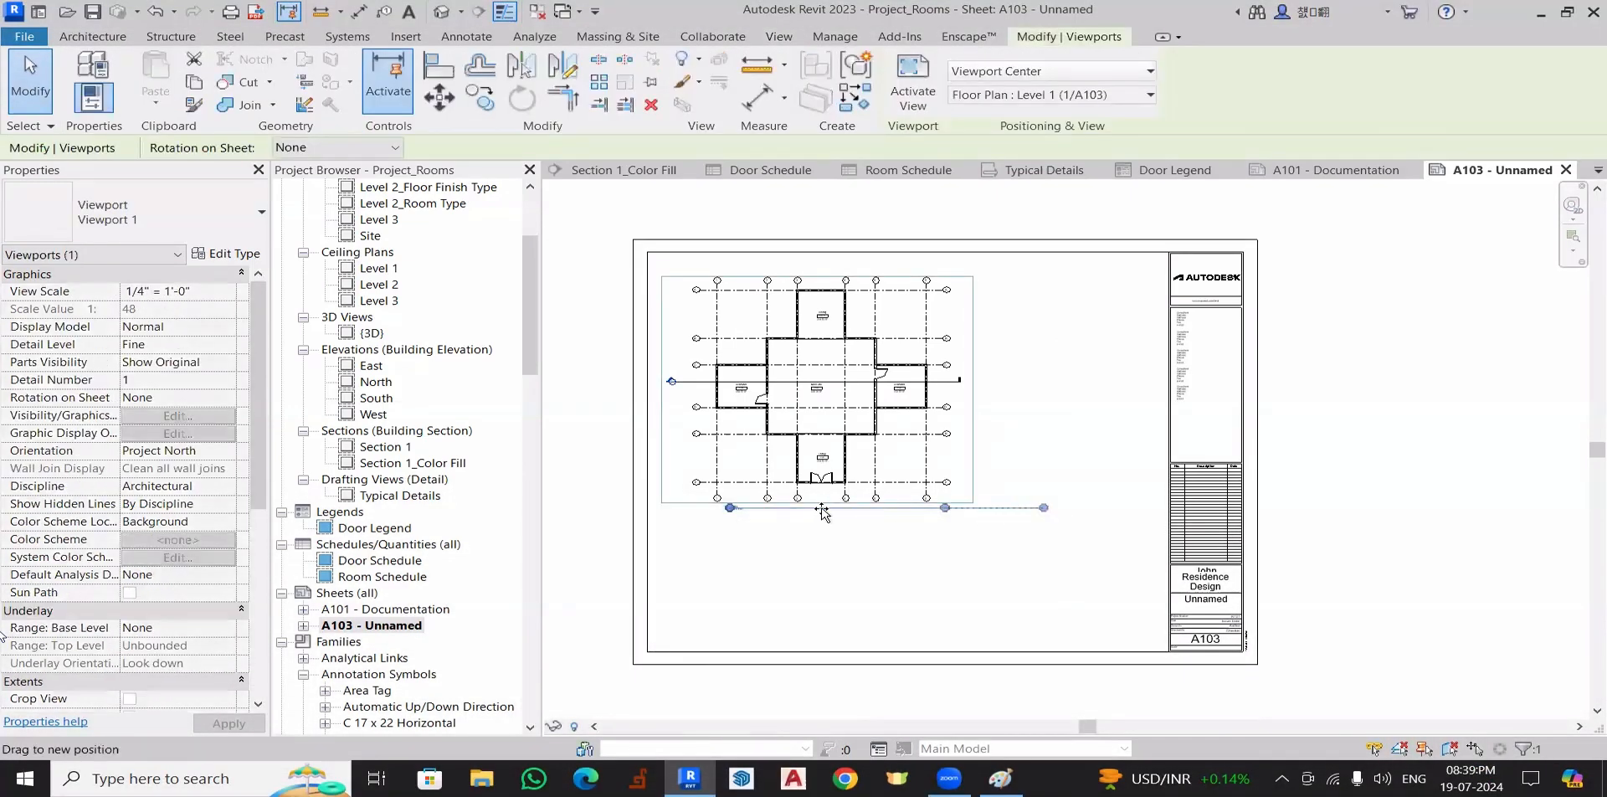
left_click(797, 571)
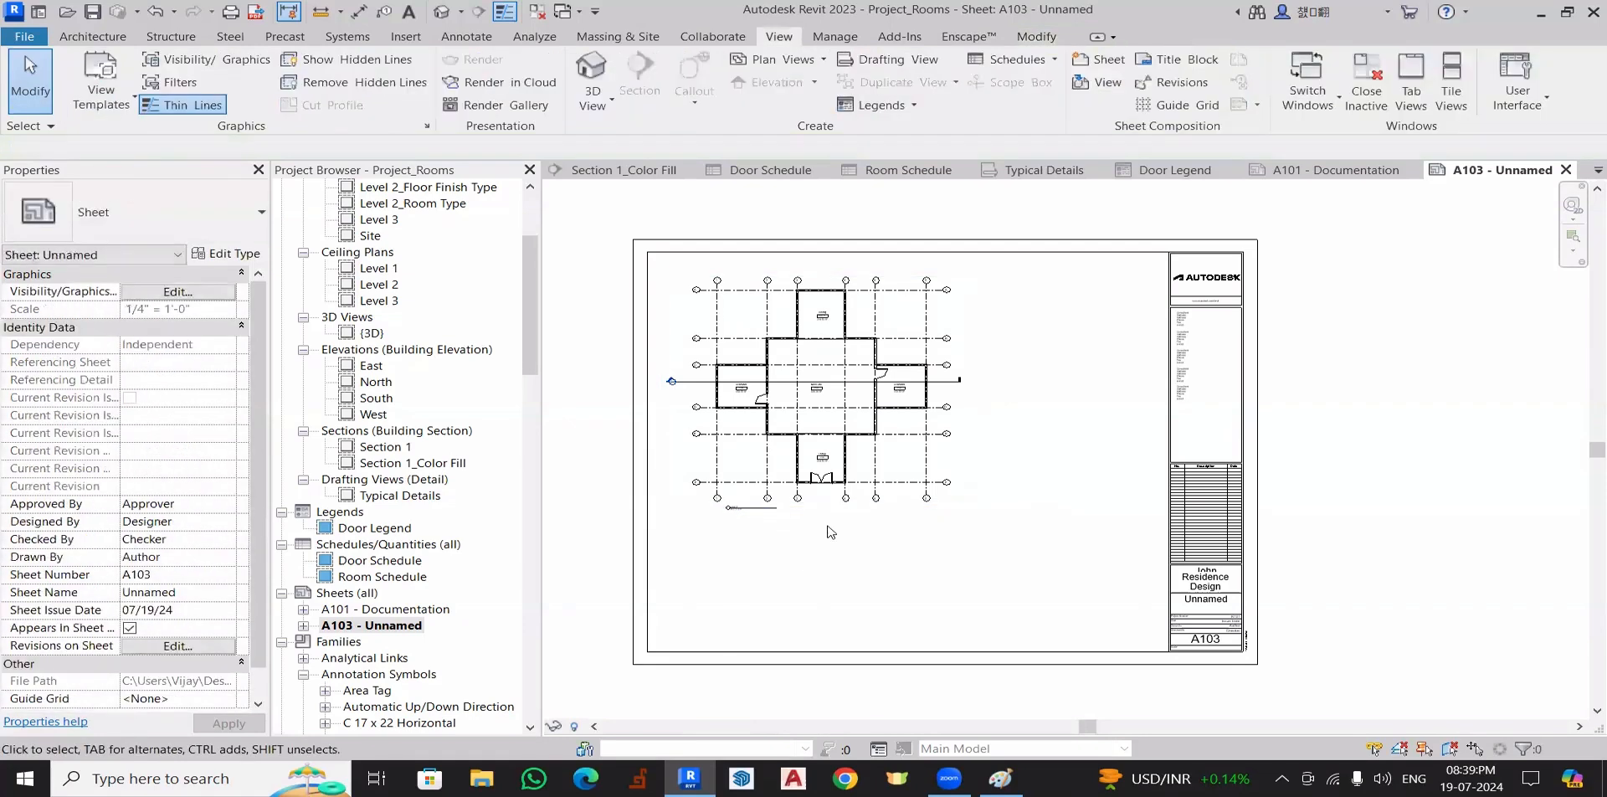
- Nudge the Level 1 viewport up and to the left, into the upper-left corner of the sheet's drawing area
left_click(849, 405)
key("Up")
key("Up")
key("Up")
key("Up")
key("Up")
key("Up")
key("Up")
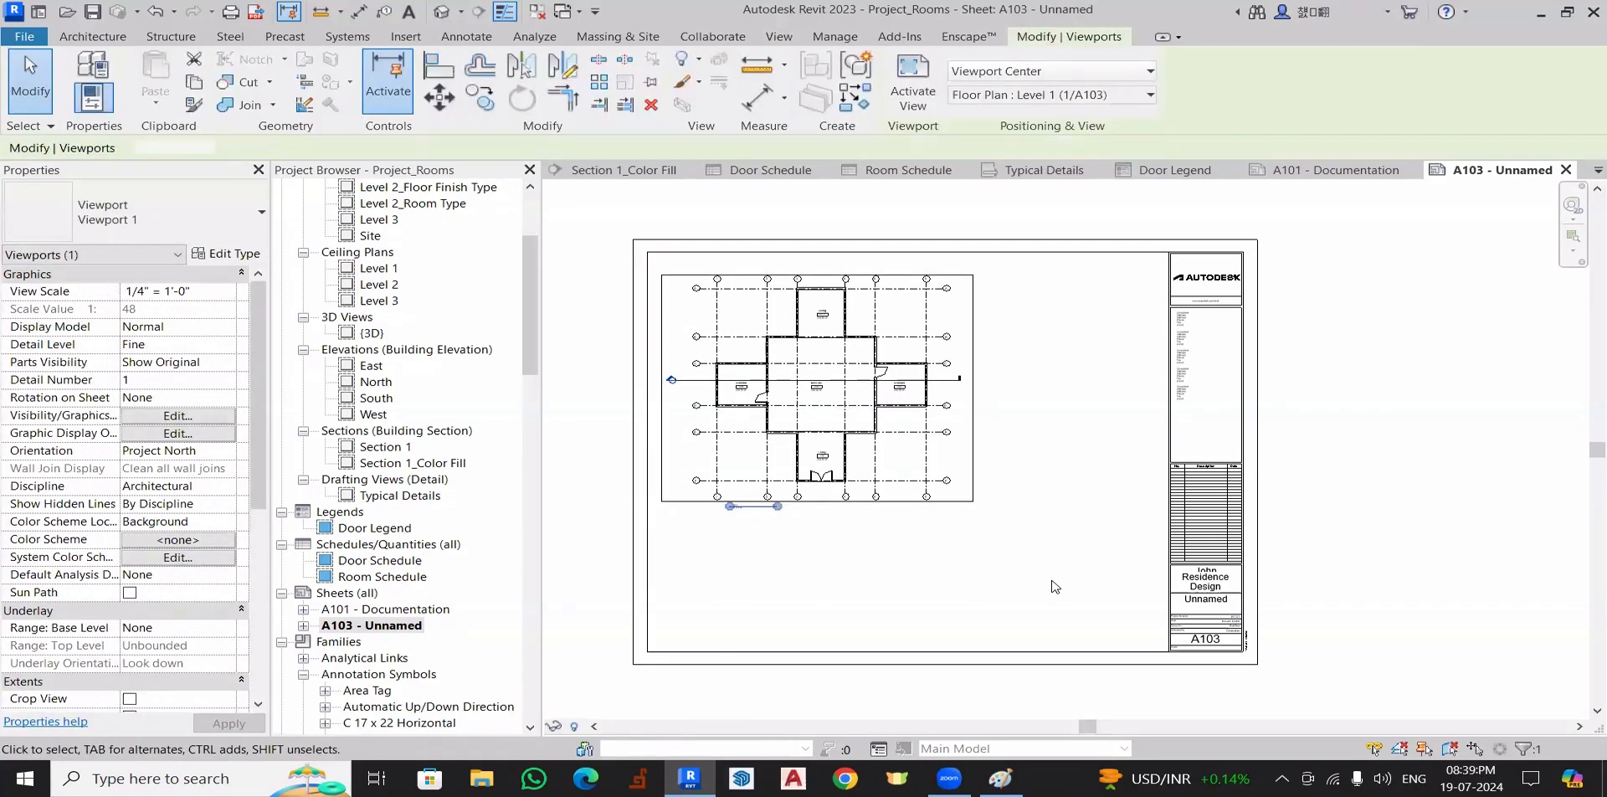
key("Up")
key("Up")
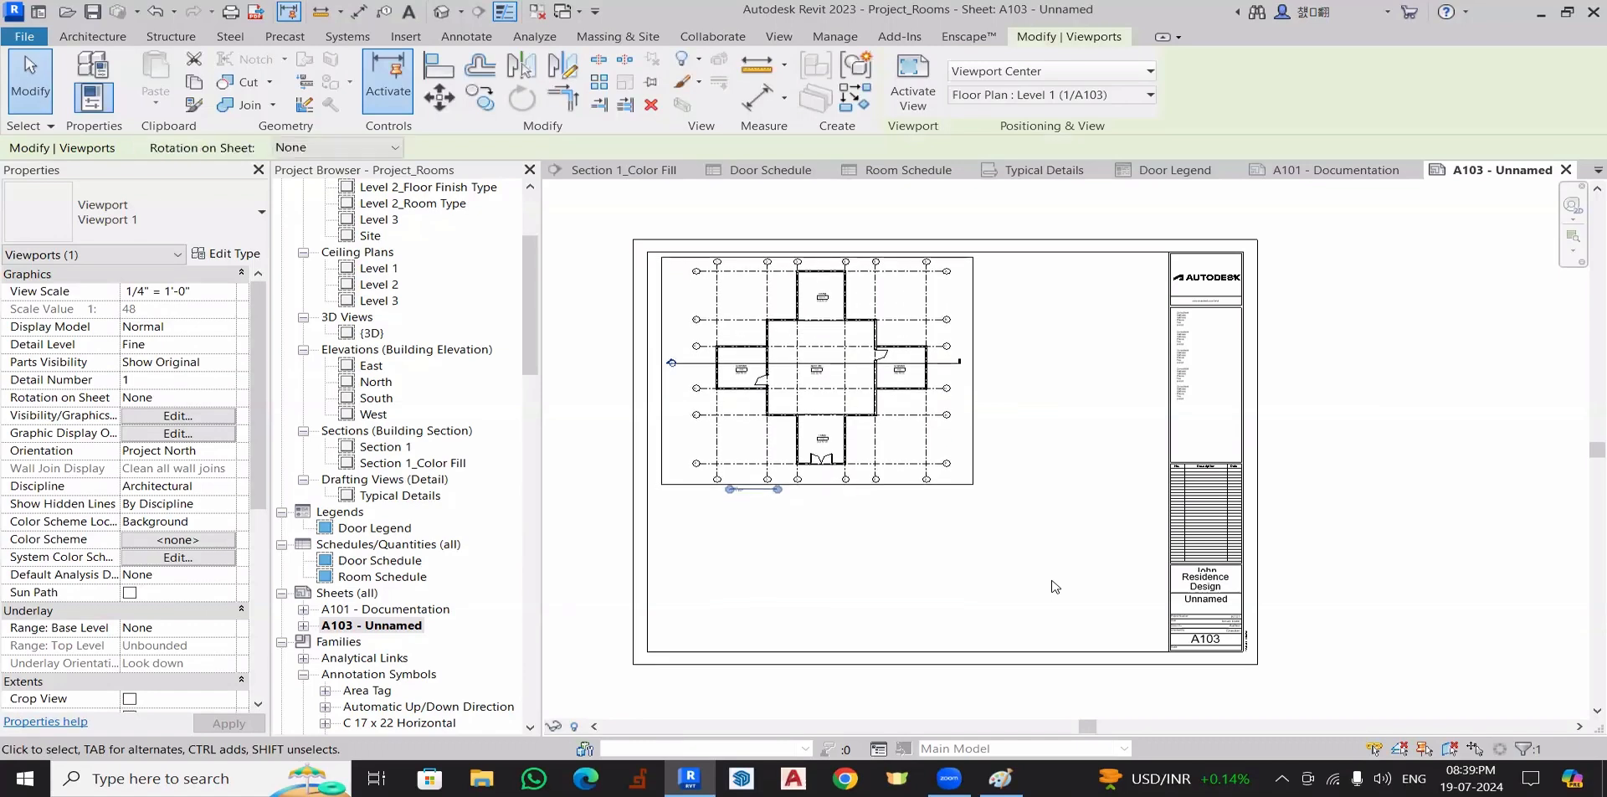
key("Left")
key("Left")
key("Left")
key("Left")
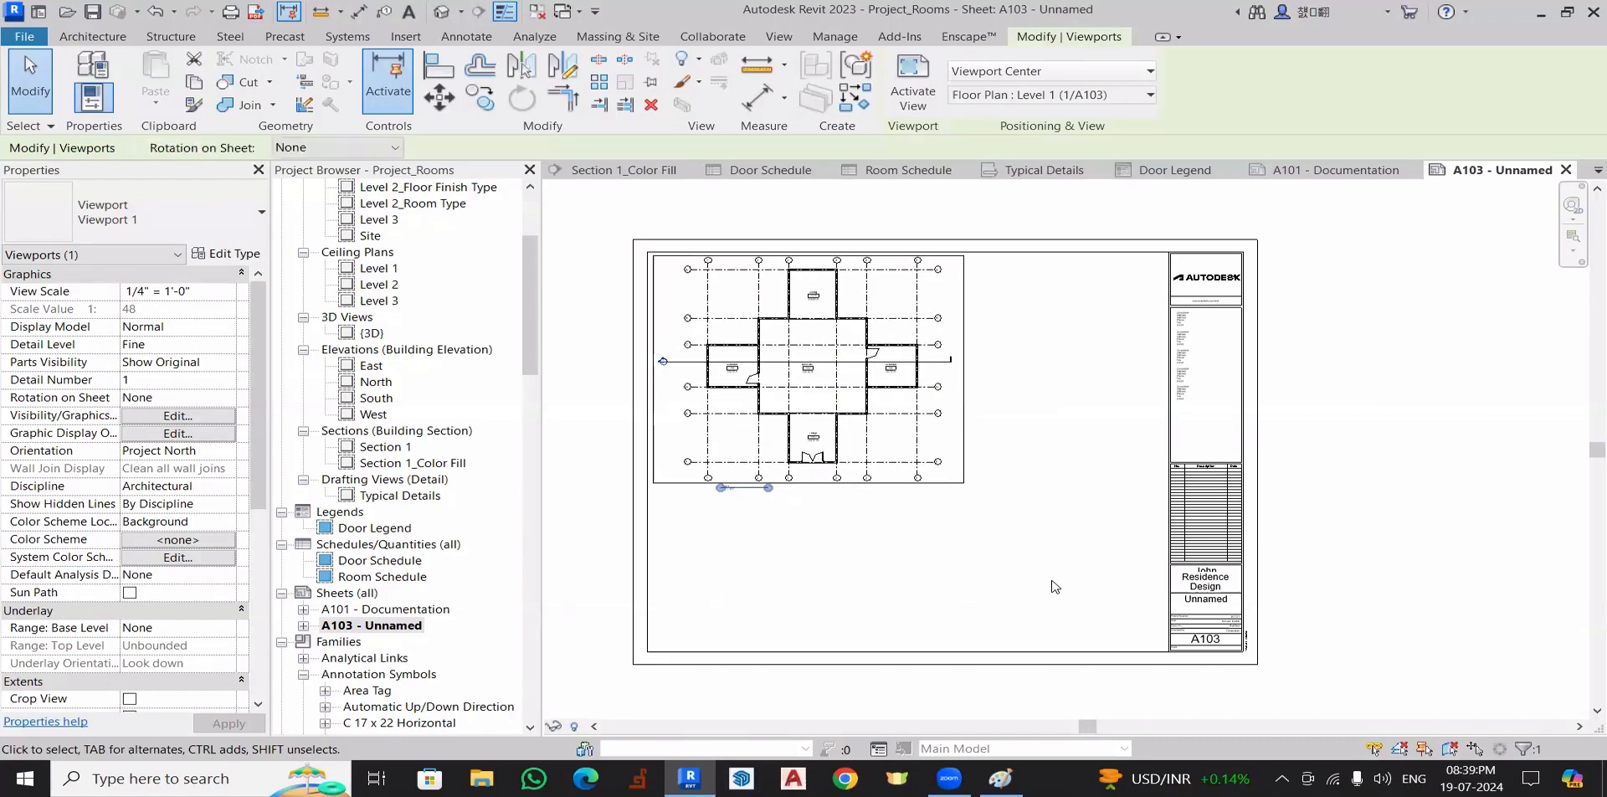
left_click(563, 507)
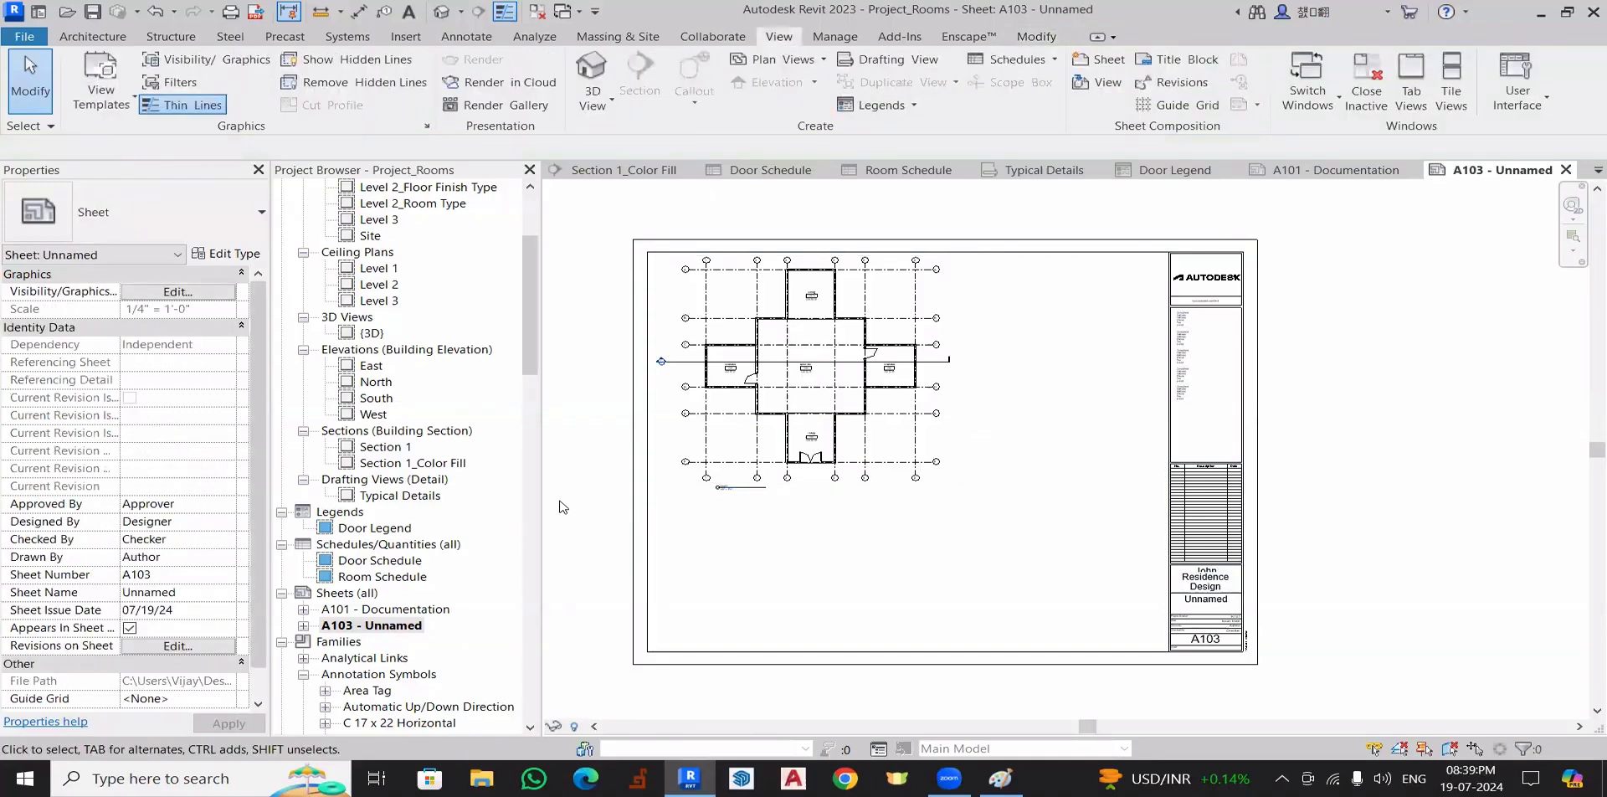
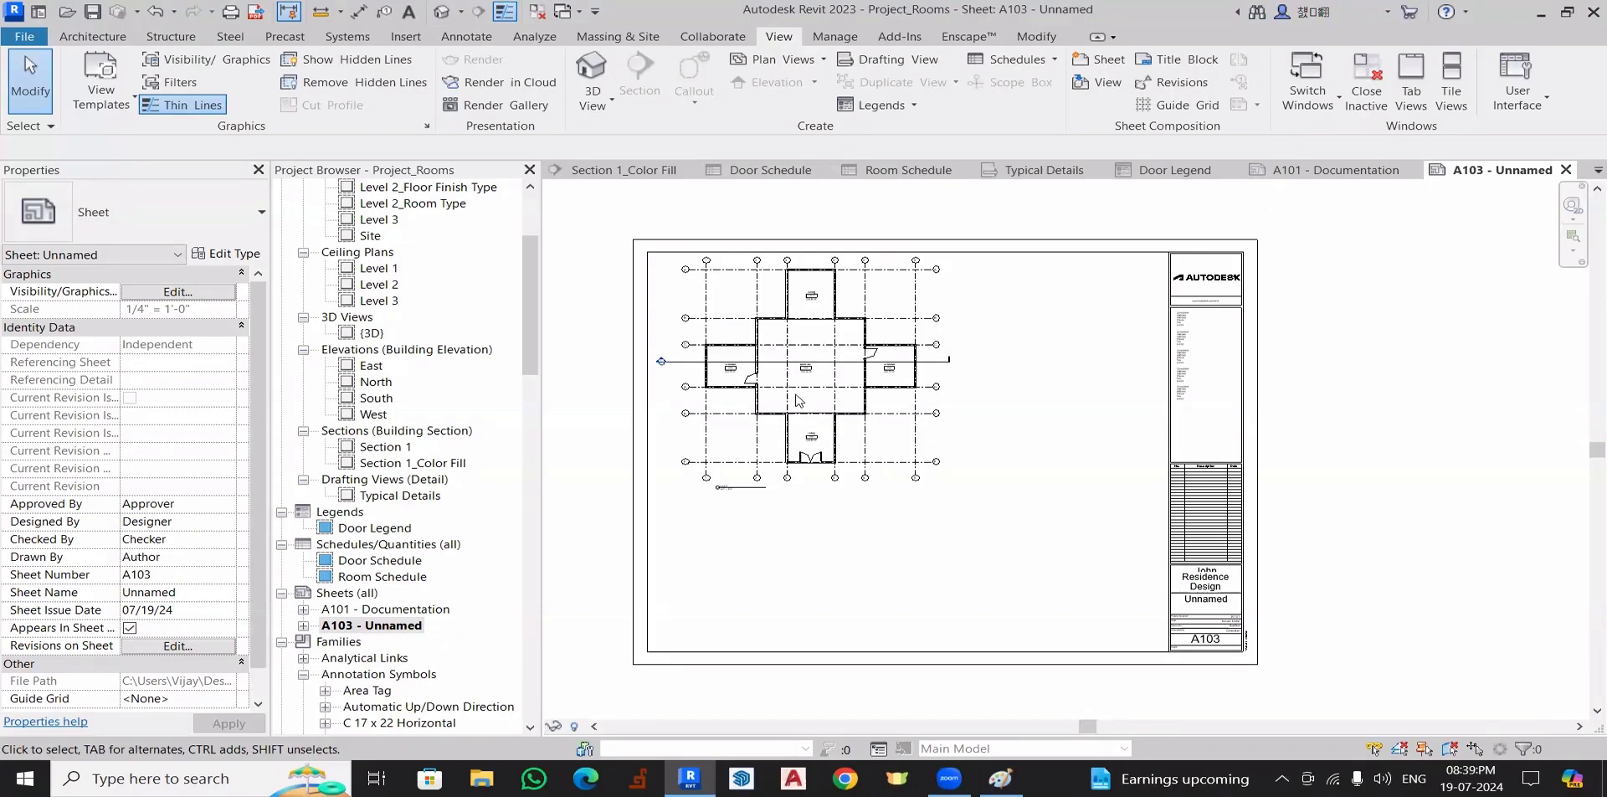
- Create another sheet with the E 34 x 44 Horizontal title block, dismissing the save reminder
left_click(1099, 67)
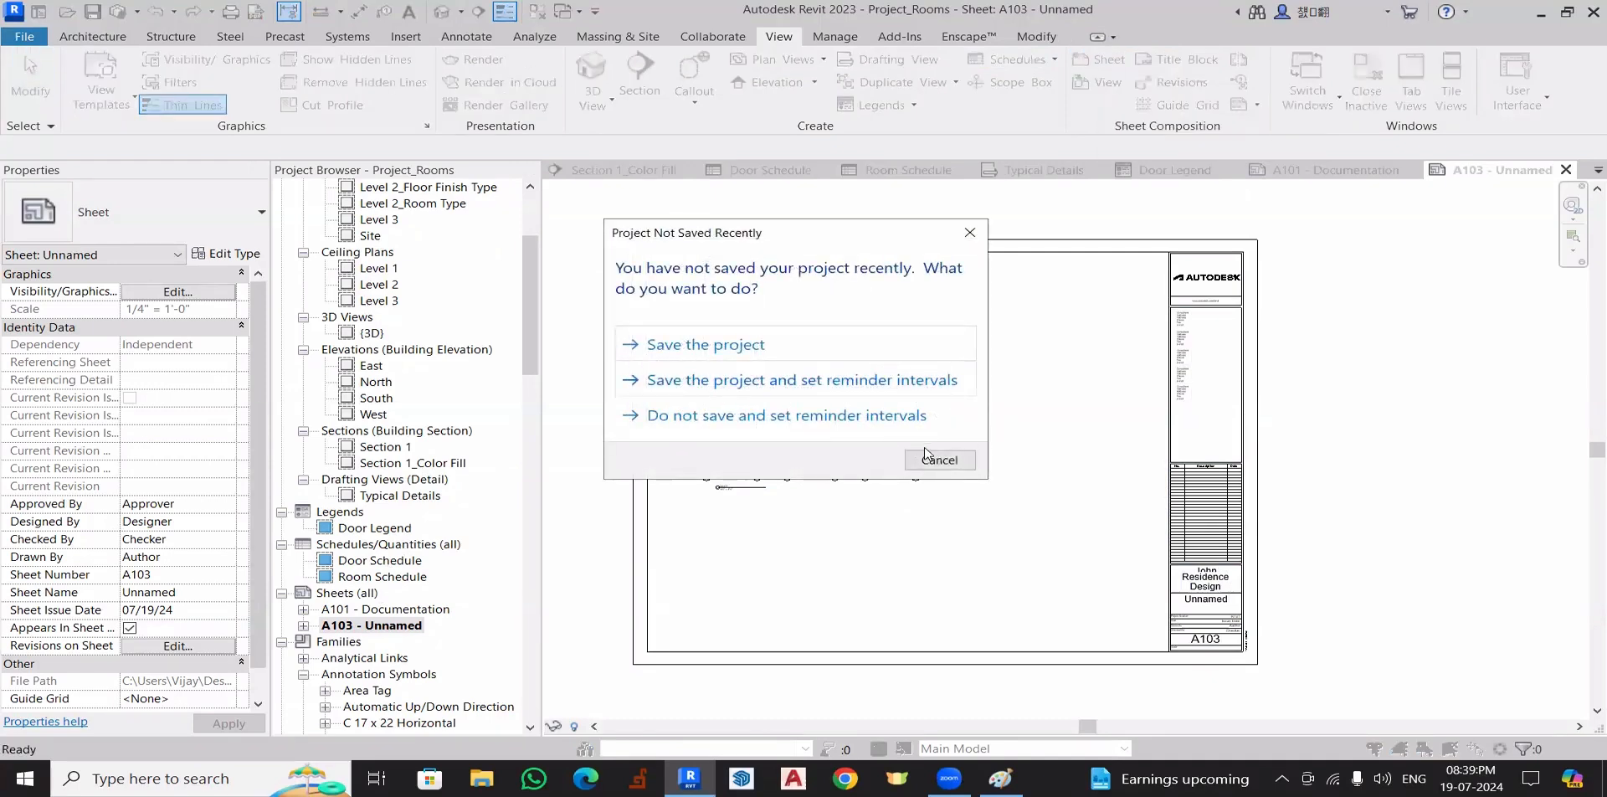
left_click(939, 460)
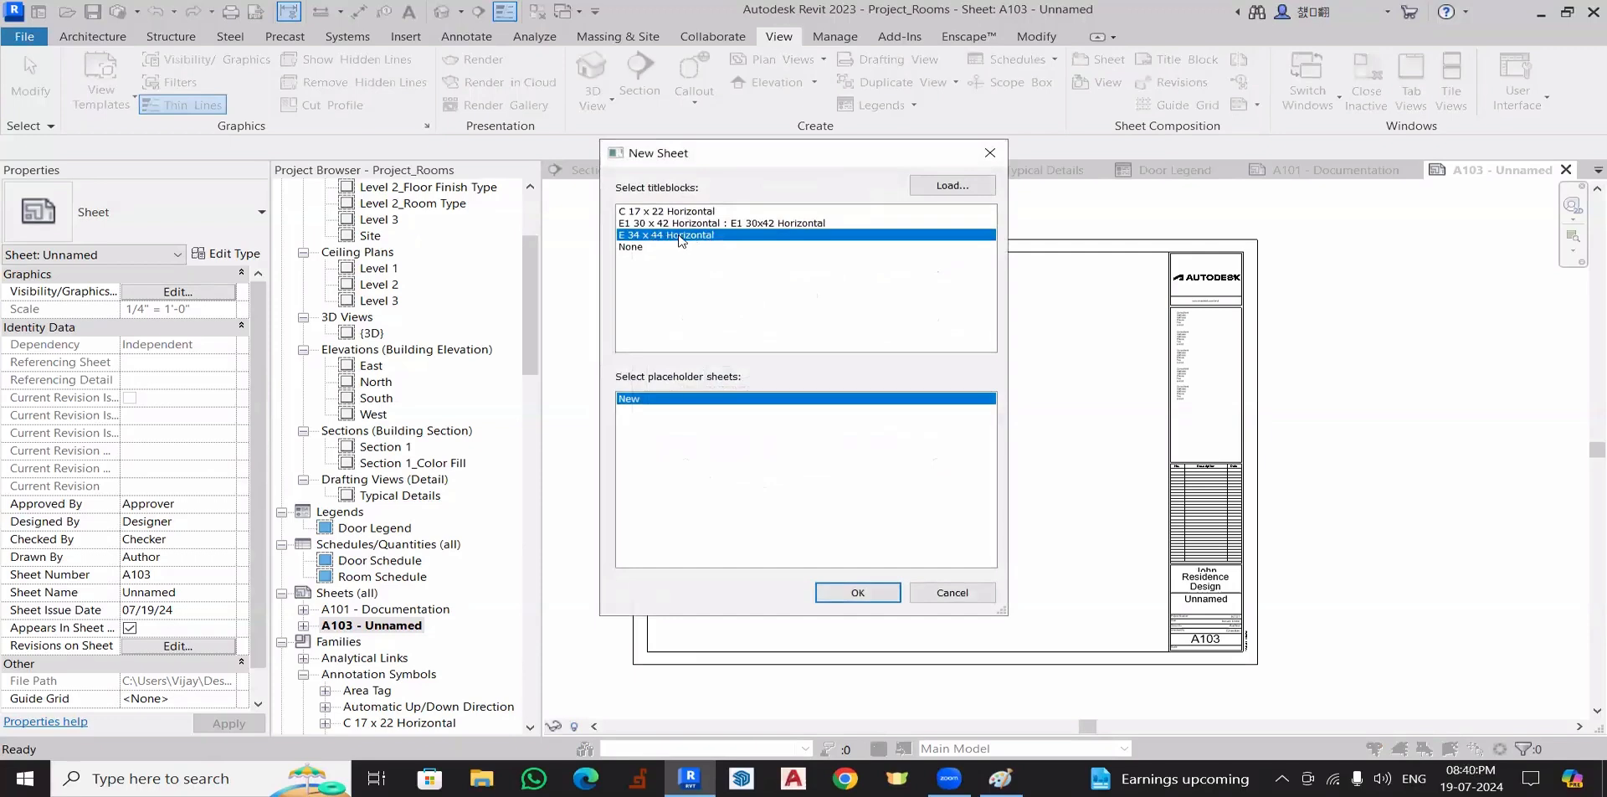
left_click(859, 593)
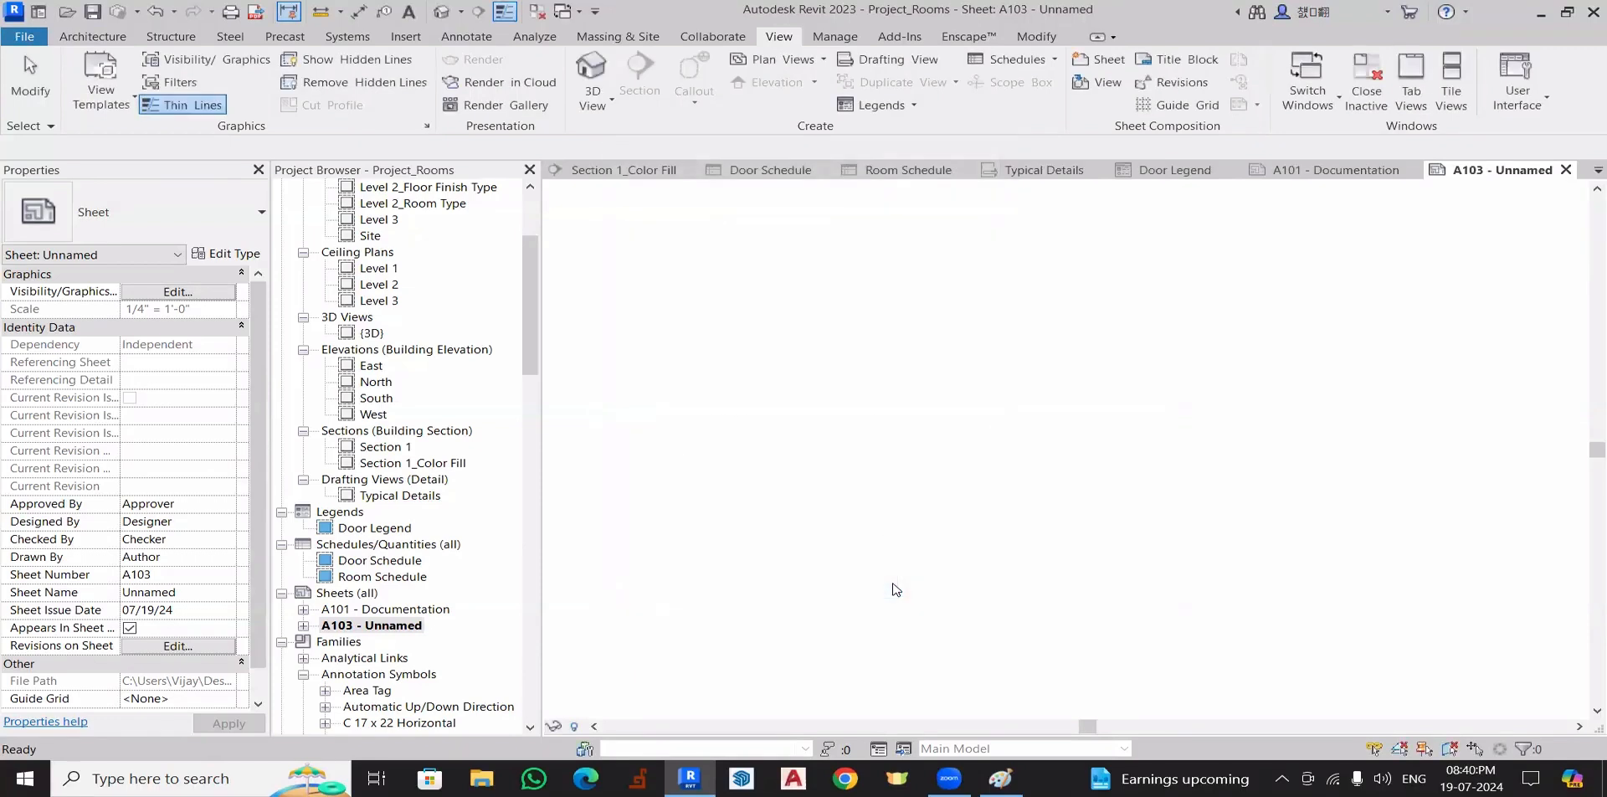
- Open sheet A103 and rename it as Floor Plans in its title block
double_click(373, 628)
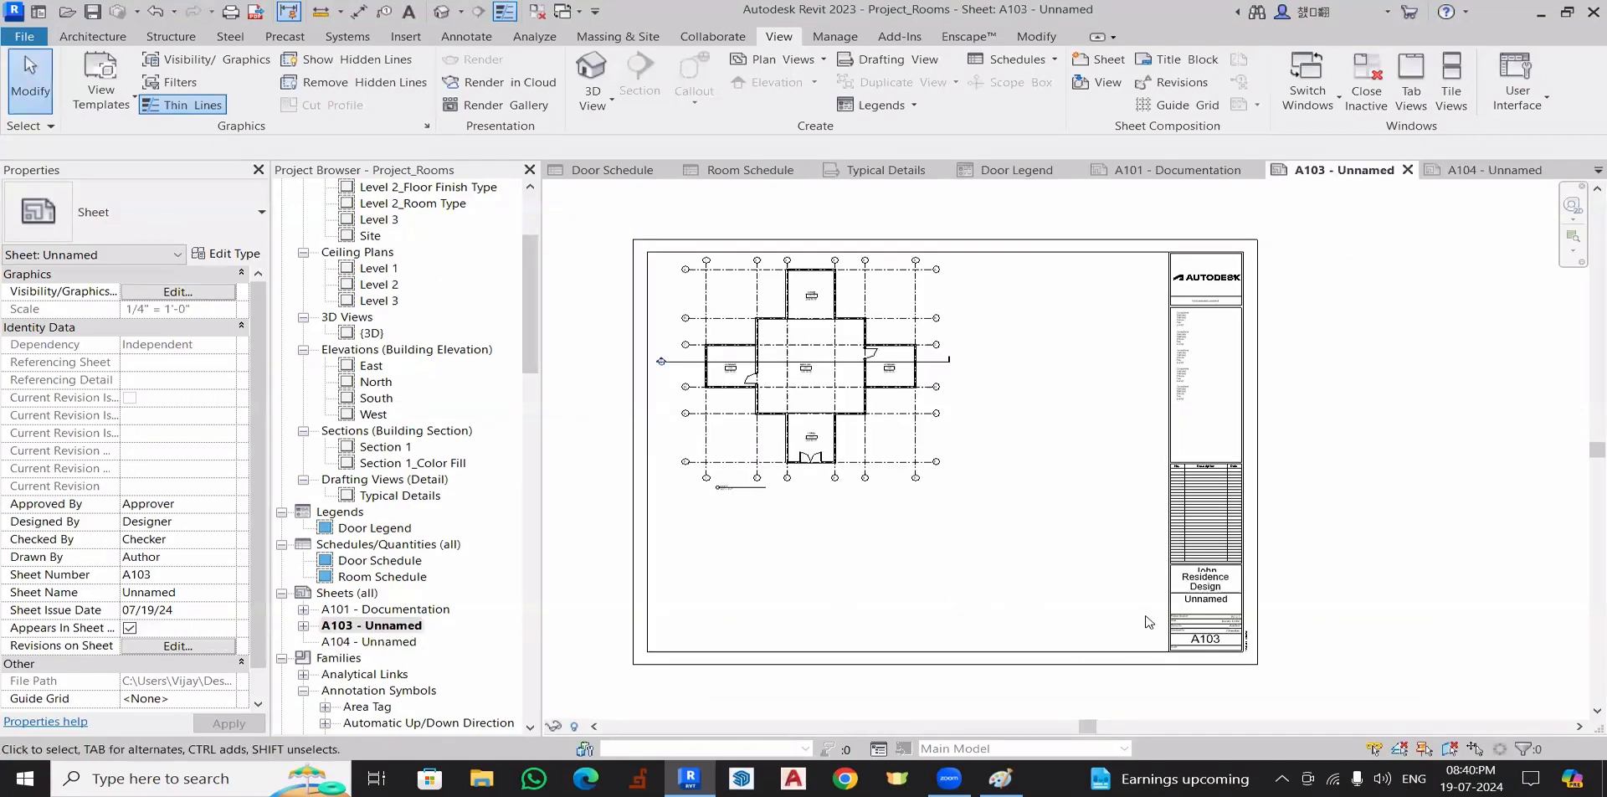
scroll(1185, 606, "up", 5)
double_click(1262, 598)
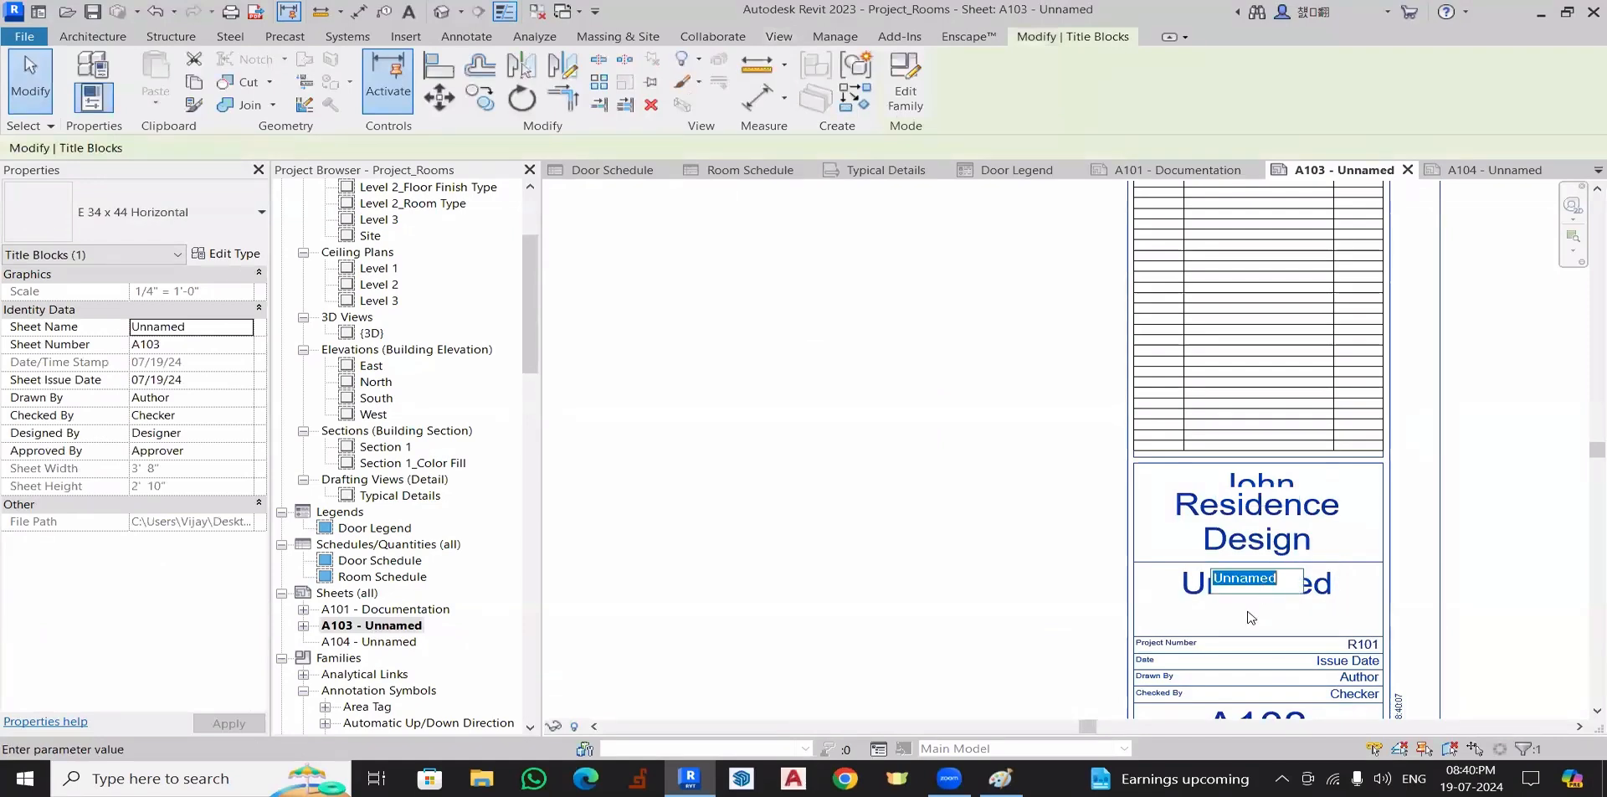
type("Floor Plans")
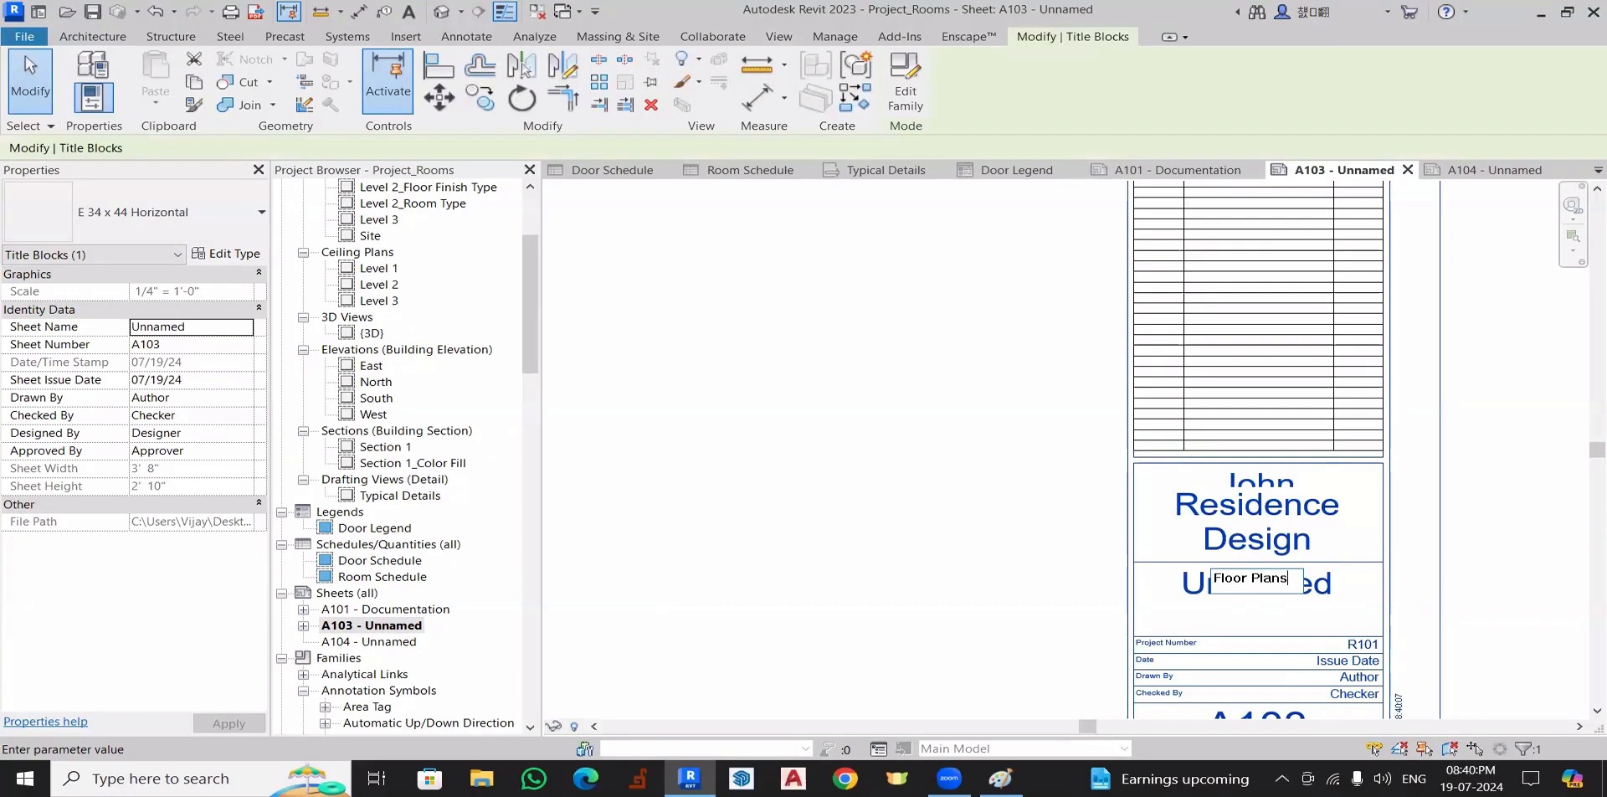
left_click(860, 485)
left_click(886, 514)
scroll(891, 517, "down", 5)
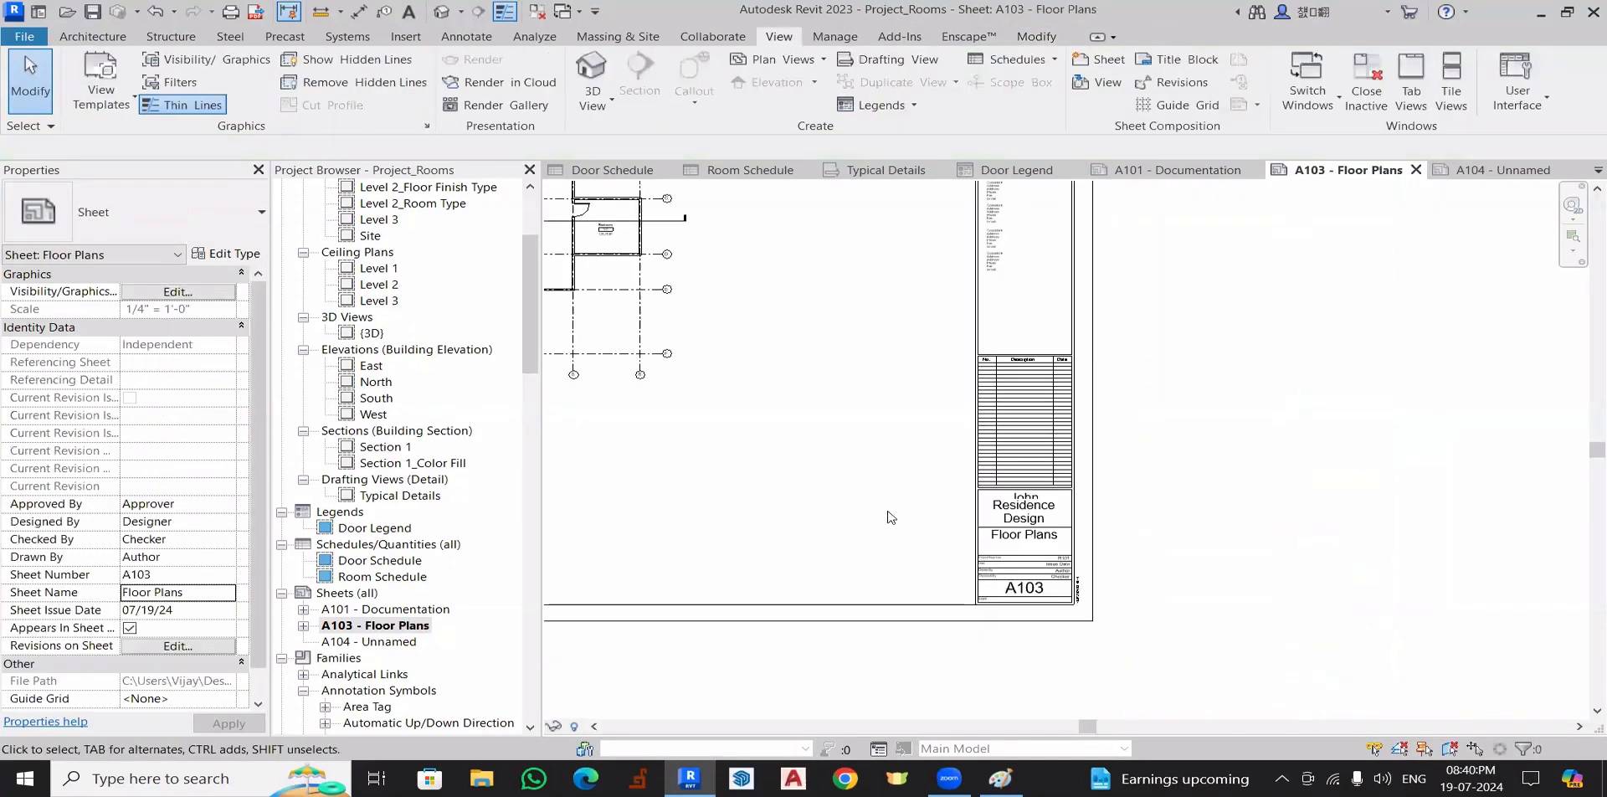
key("z")
key("f")
- Open sheet A104 and rename it as Sections in its title block
double_click(378, 642)
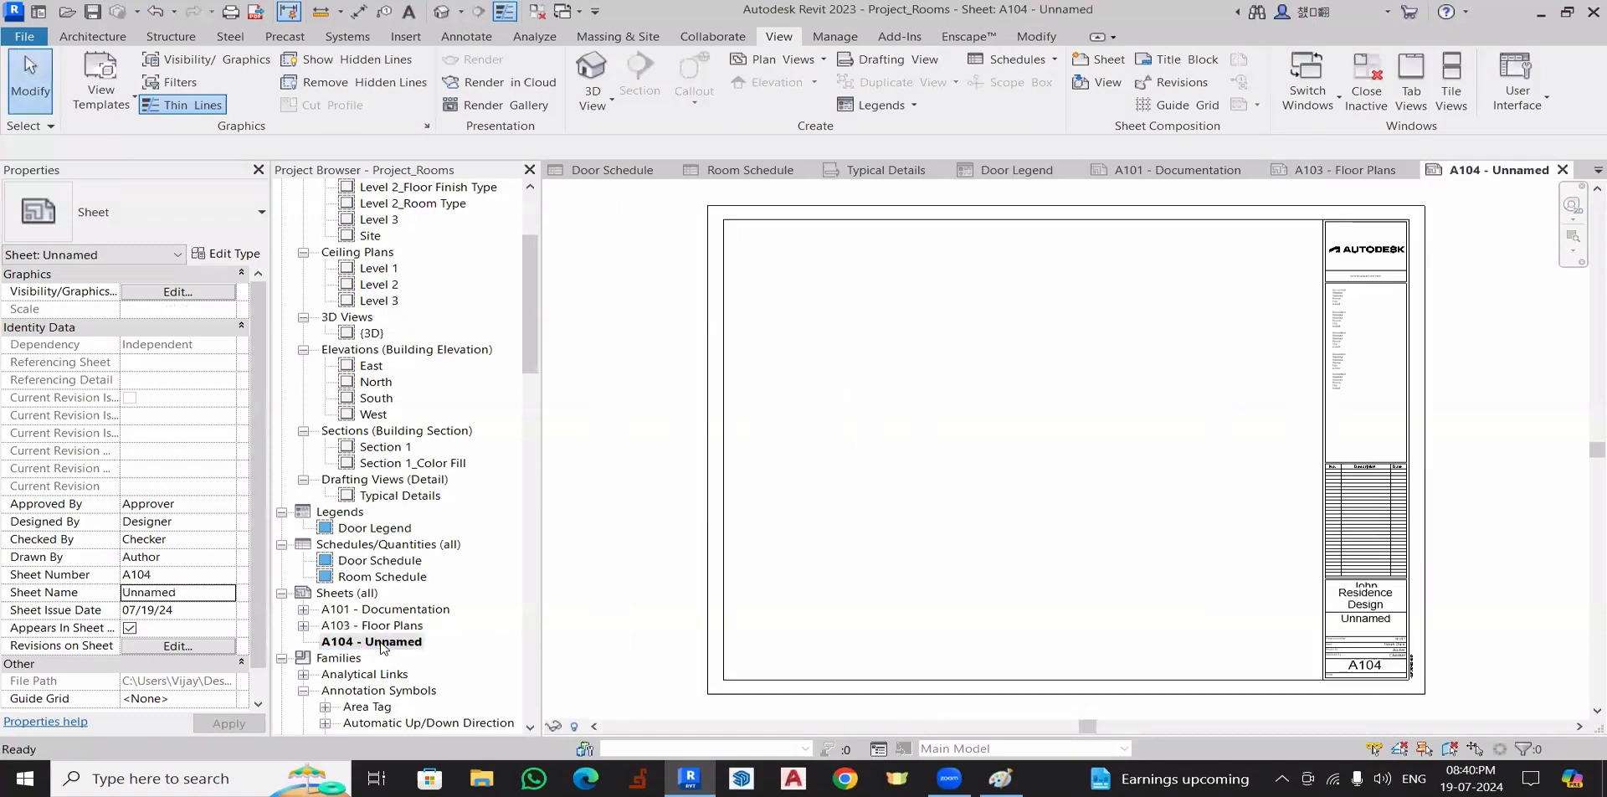
scroll(1373, 624, "up", 4)
left_click(1379, 630)
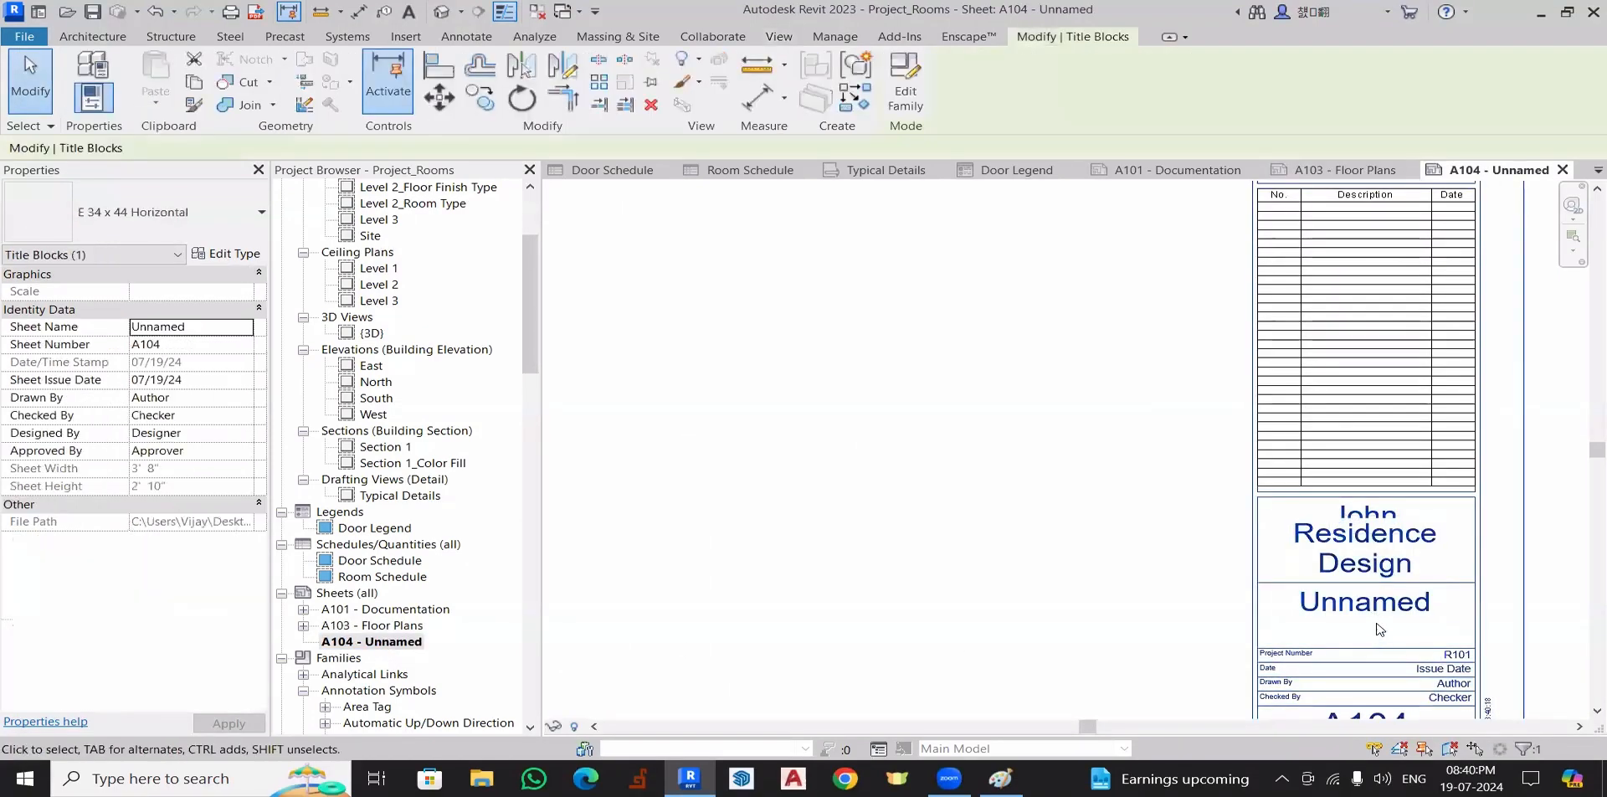
left_click(1369, 602)
type("Sec")
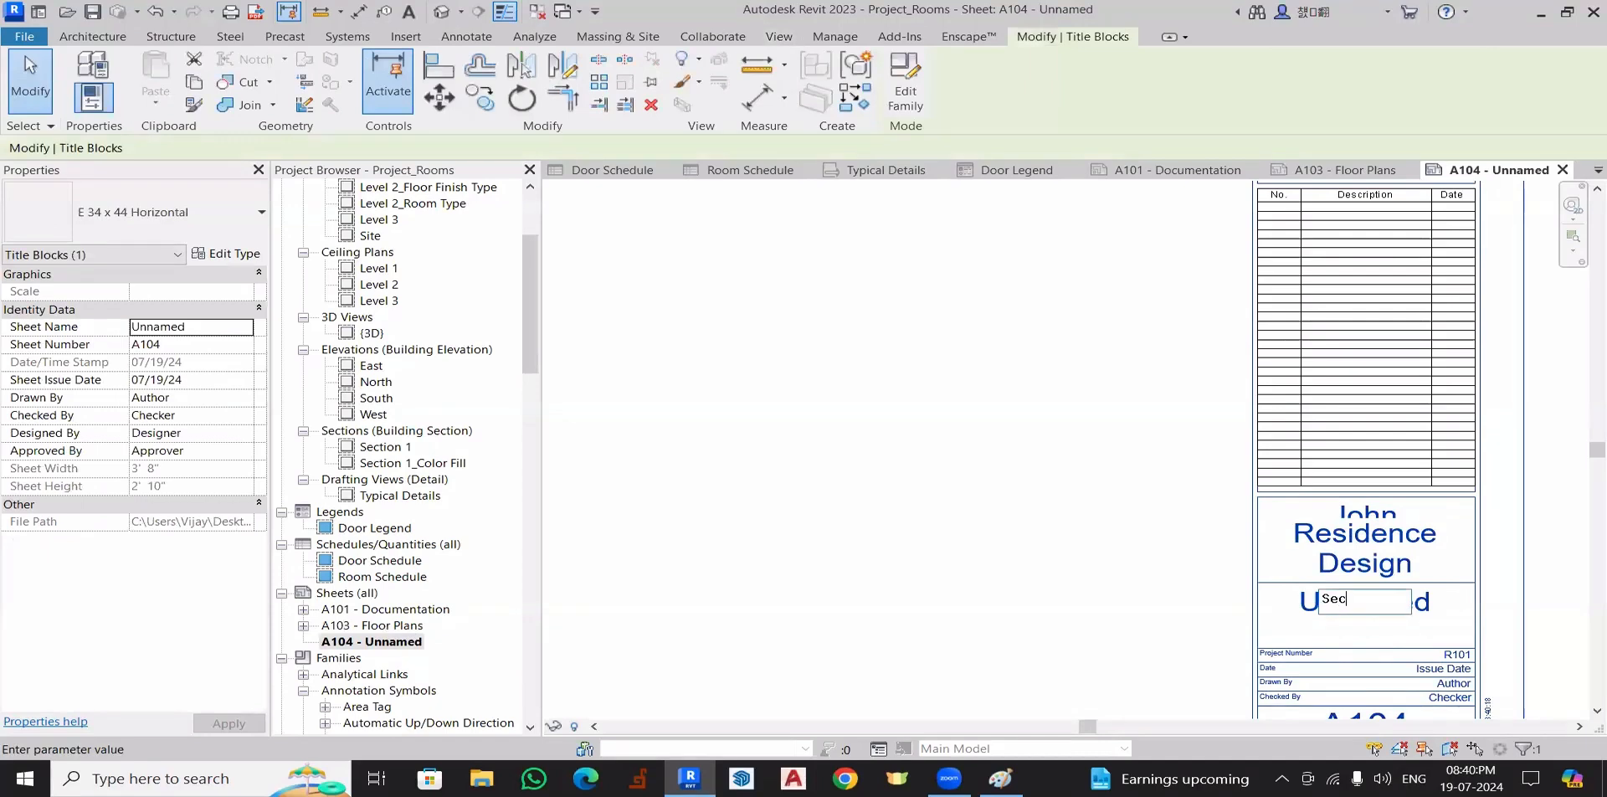
type("tions")
key("Return")
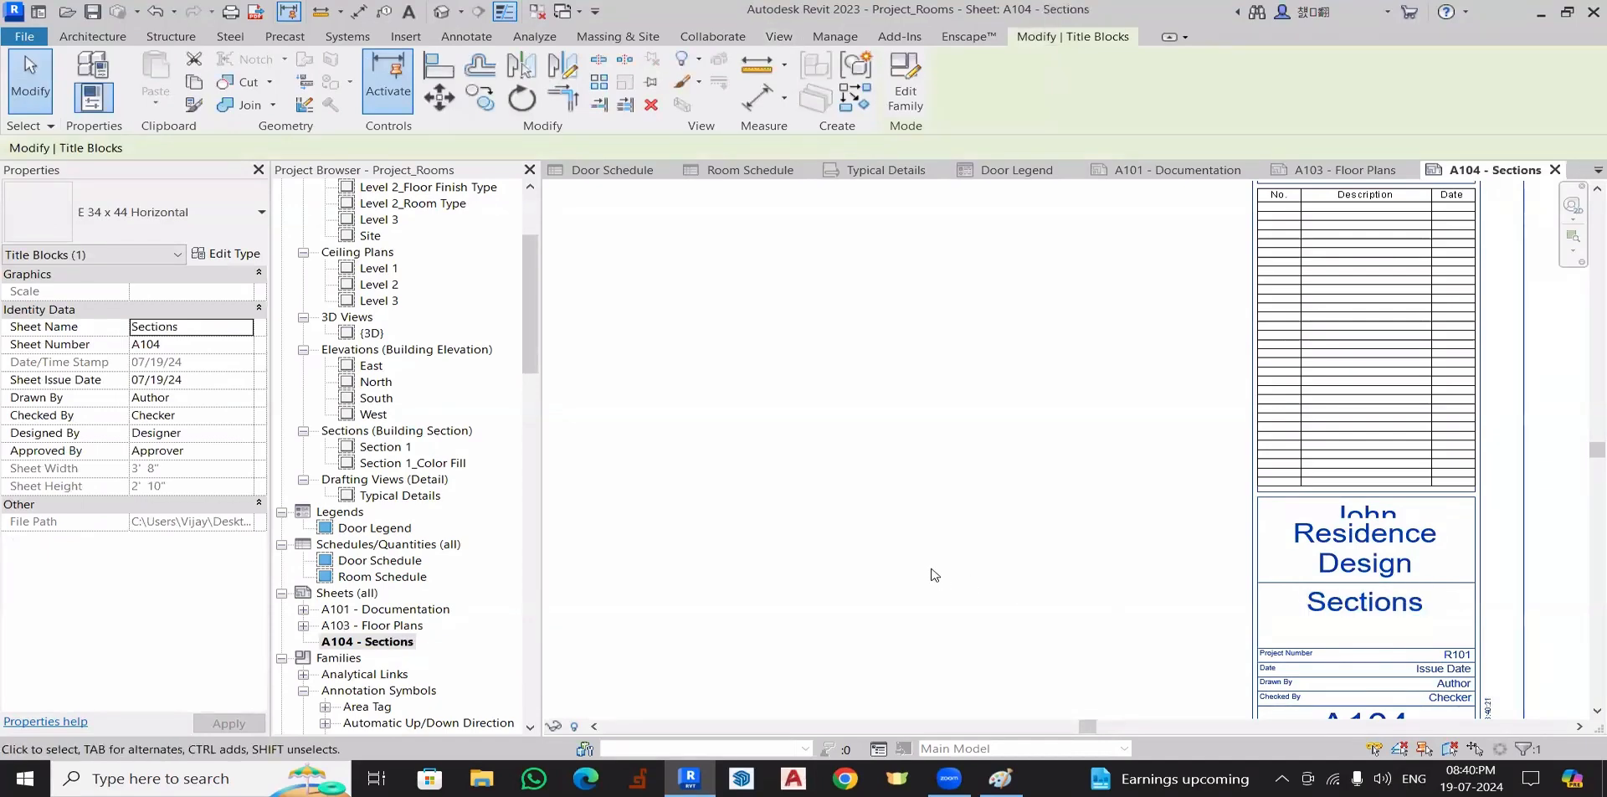
left_click(929, 571)
- Place the Section 1 view on sheet A104, in the upper-left part of the drawing area
scroll(935, 471, "down", 3)
middle_click_drag(935, 471, 1120, 509)
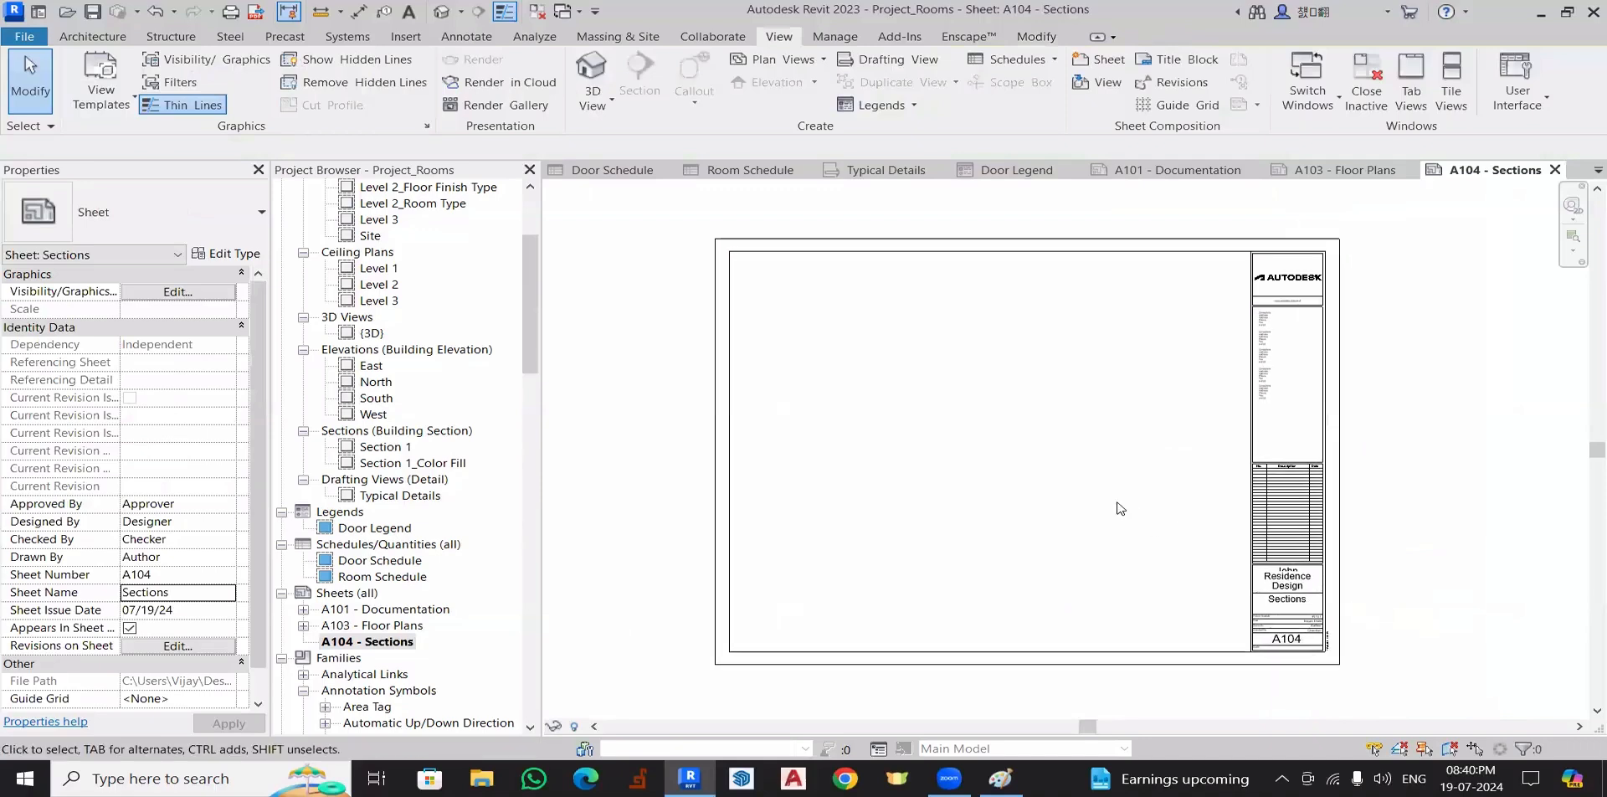
left_click(403, 450)
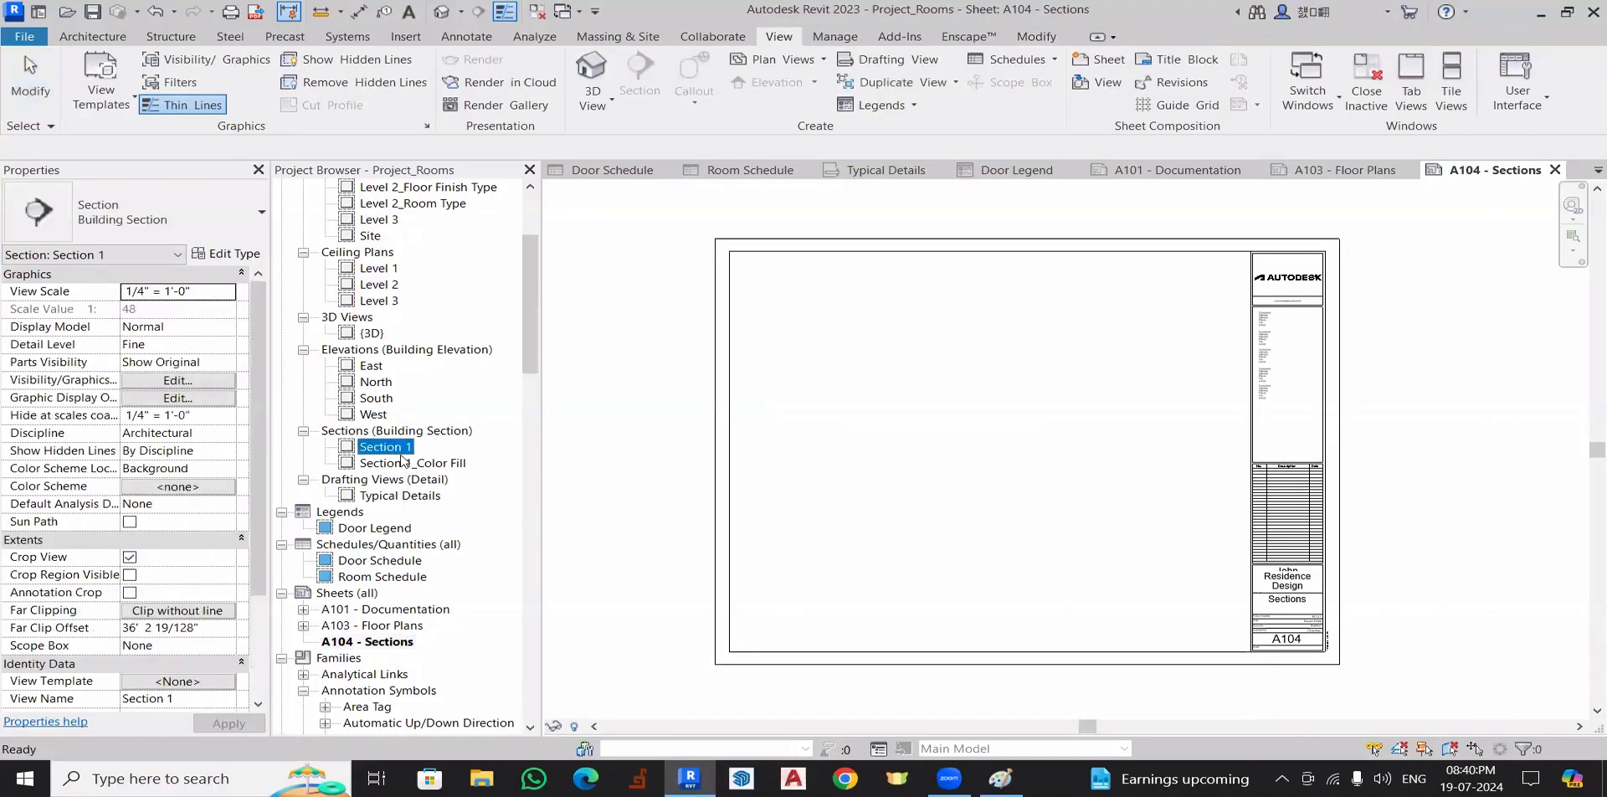
left_click_drag(879, 440, 971, 414)
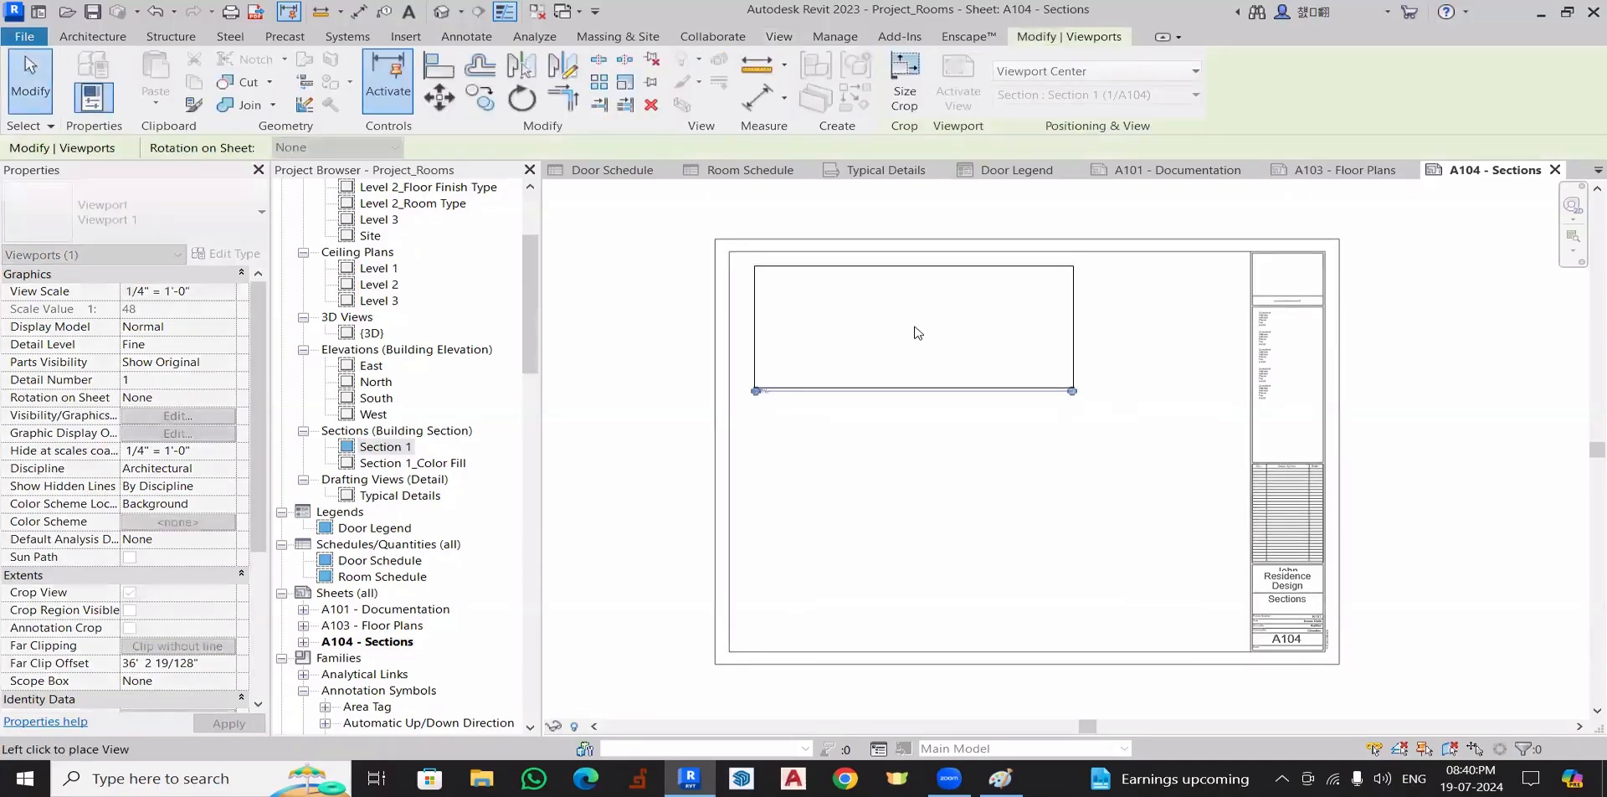
left_click(915, 334)
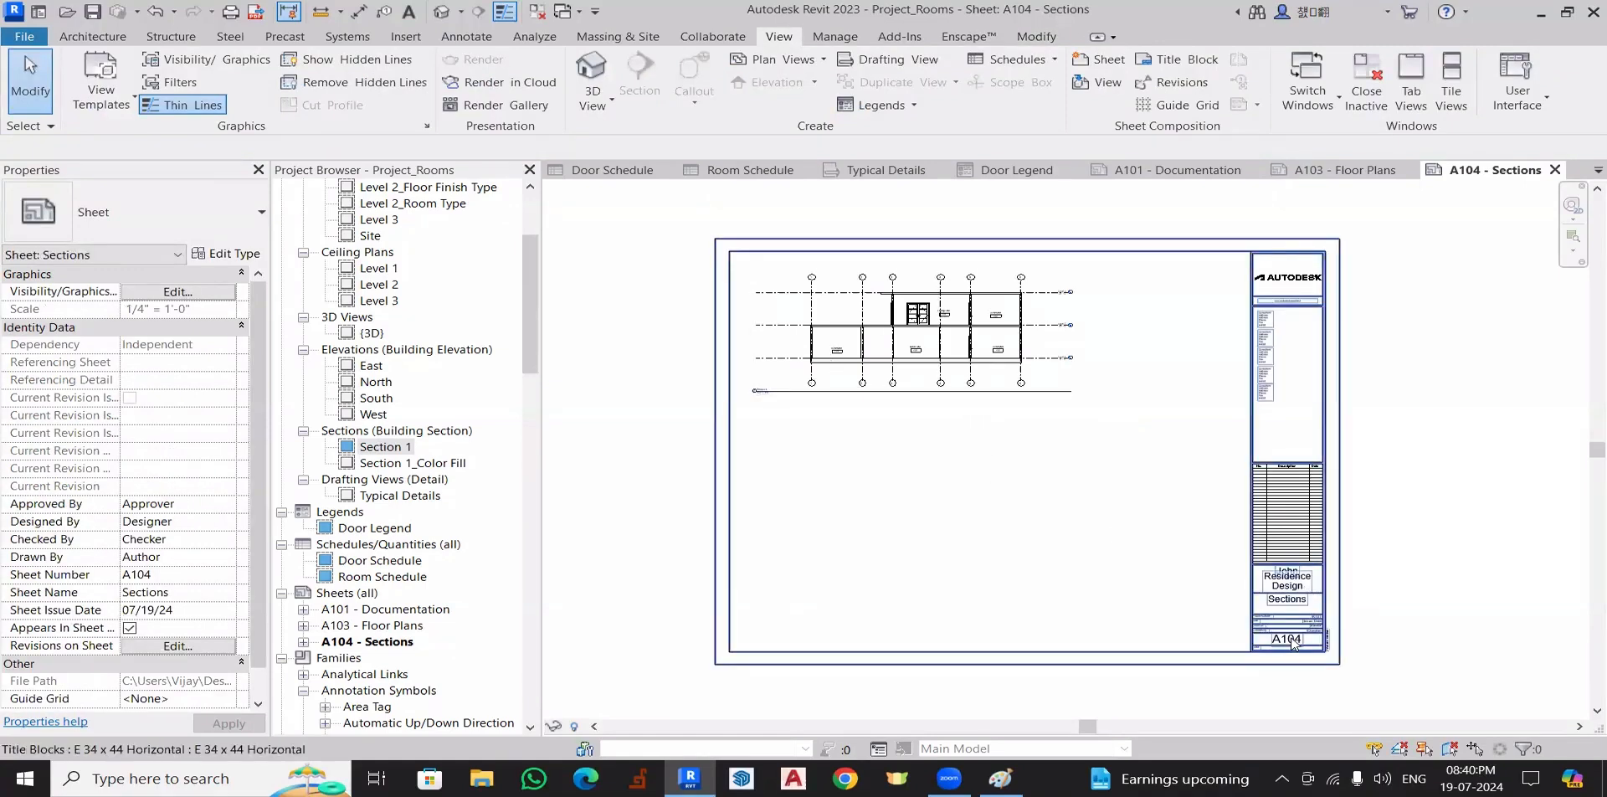
- Place the Typical Details drafting view on sheet A104, directly below the left end of the Section 1 view title
scroll(1289, 645, "up", 5)
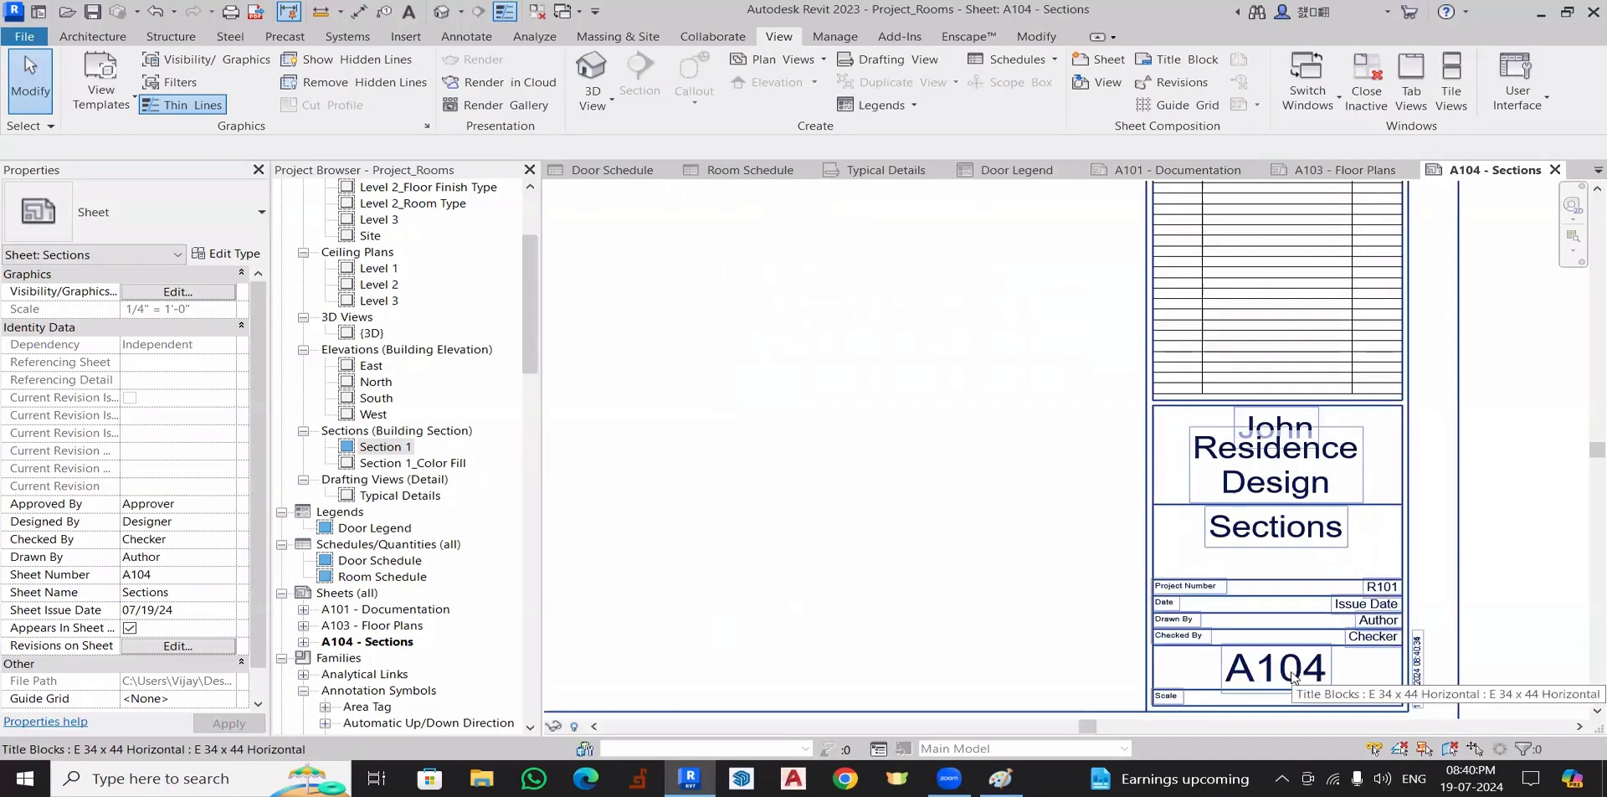
scroll(883, 494, "down", 5)
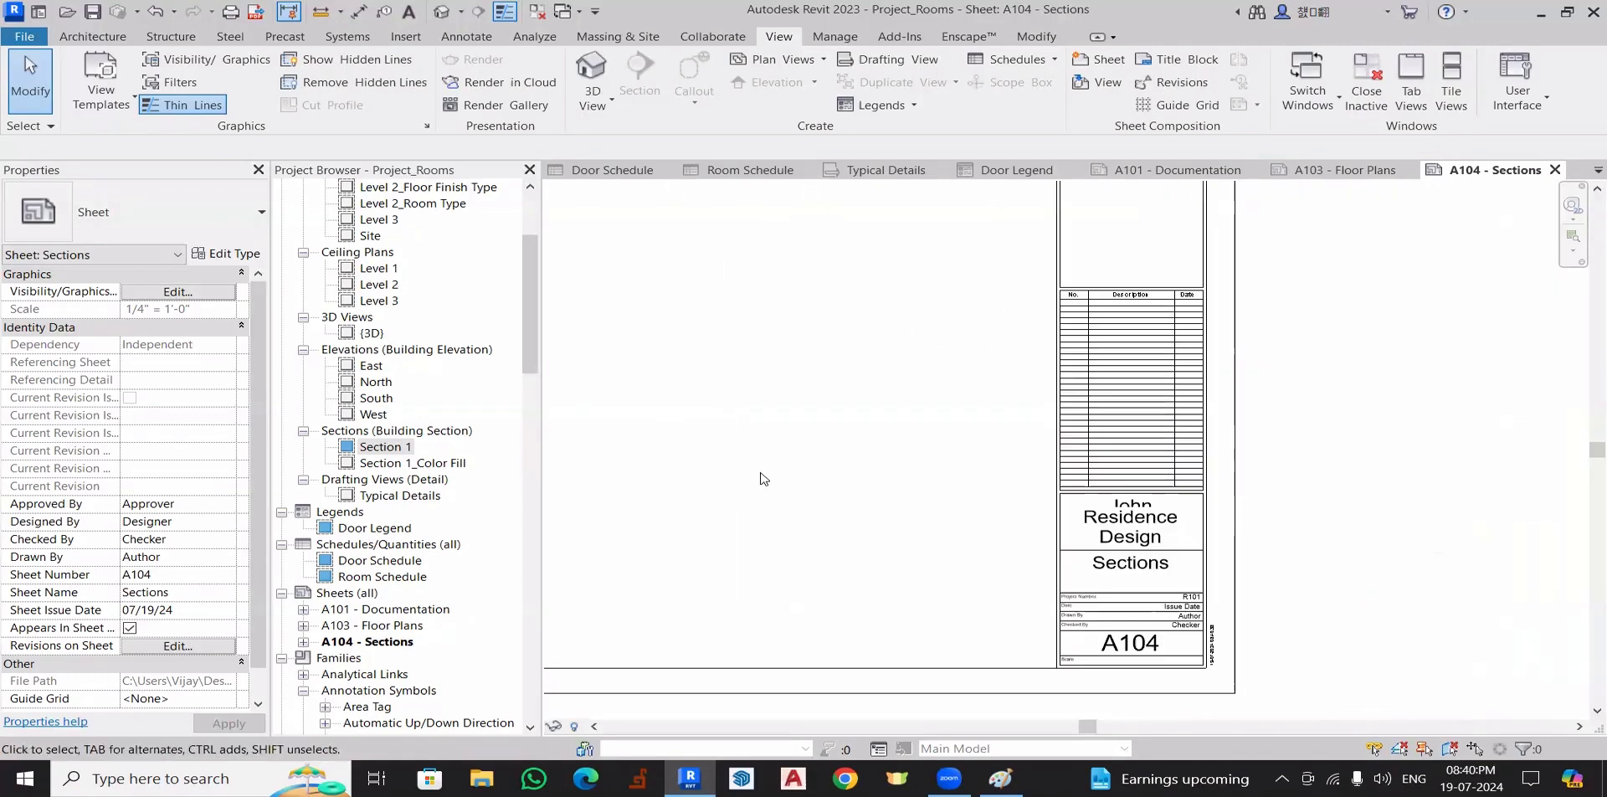
middle_click_drag(883, 494, 1079, 562)
middle_click_drag(750, 441, 815, 418)
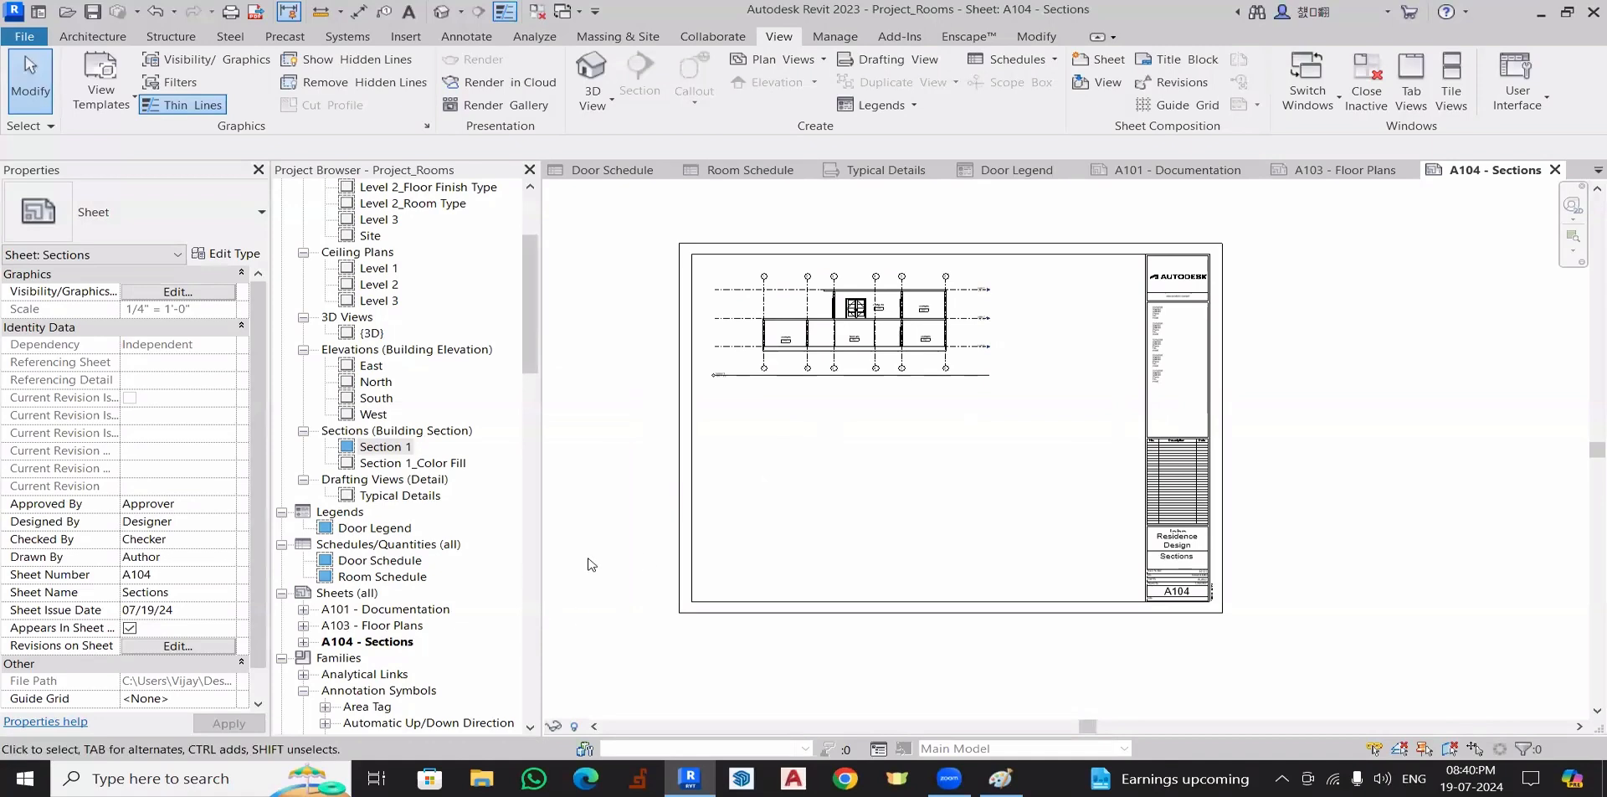
scroll(717, 396, "up", 6)
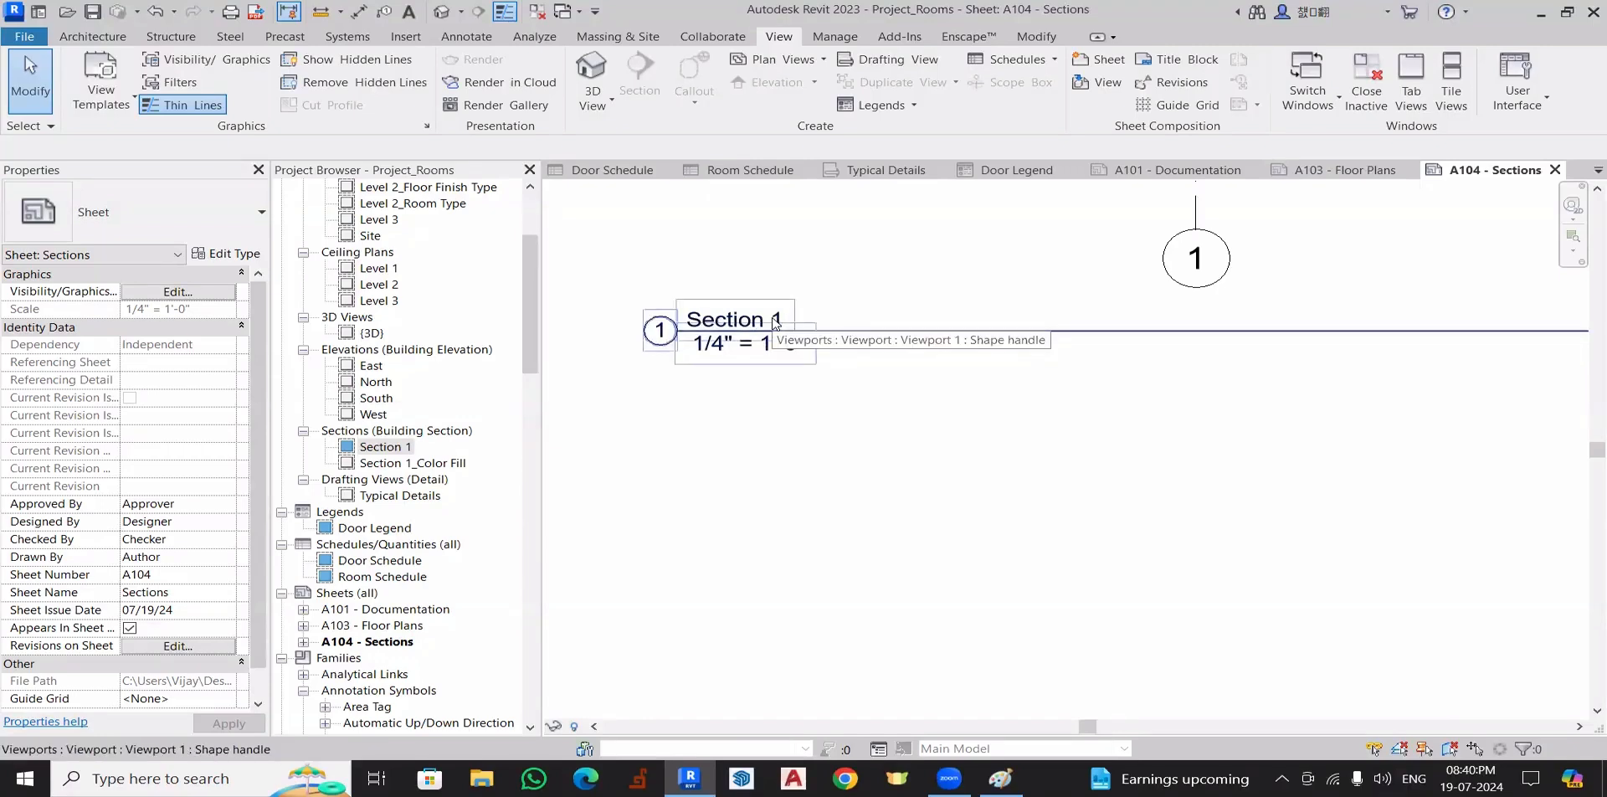
scroll(832, 477, "down", 6)
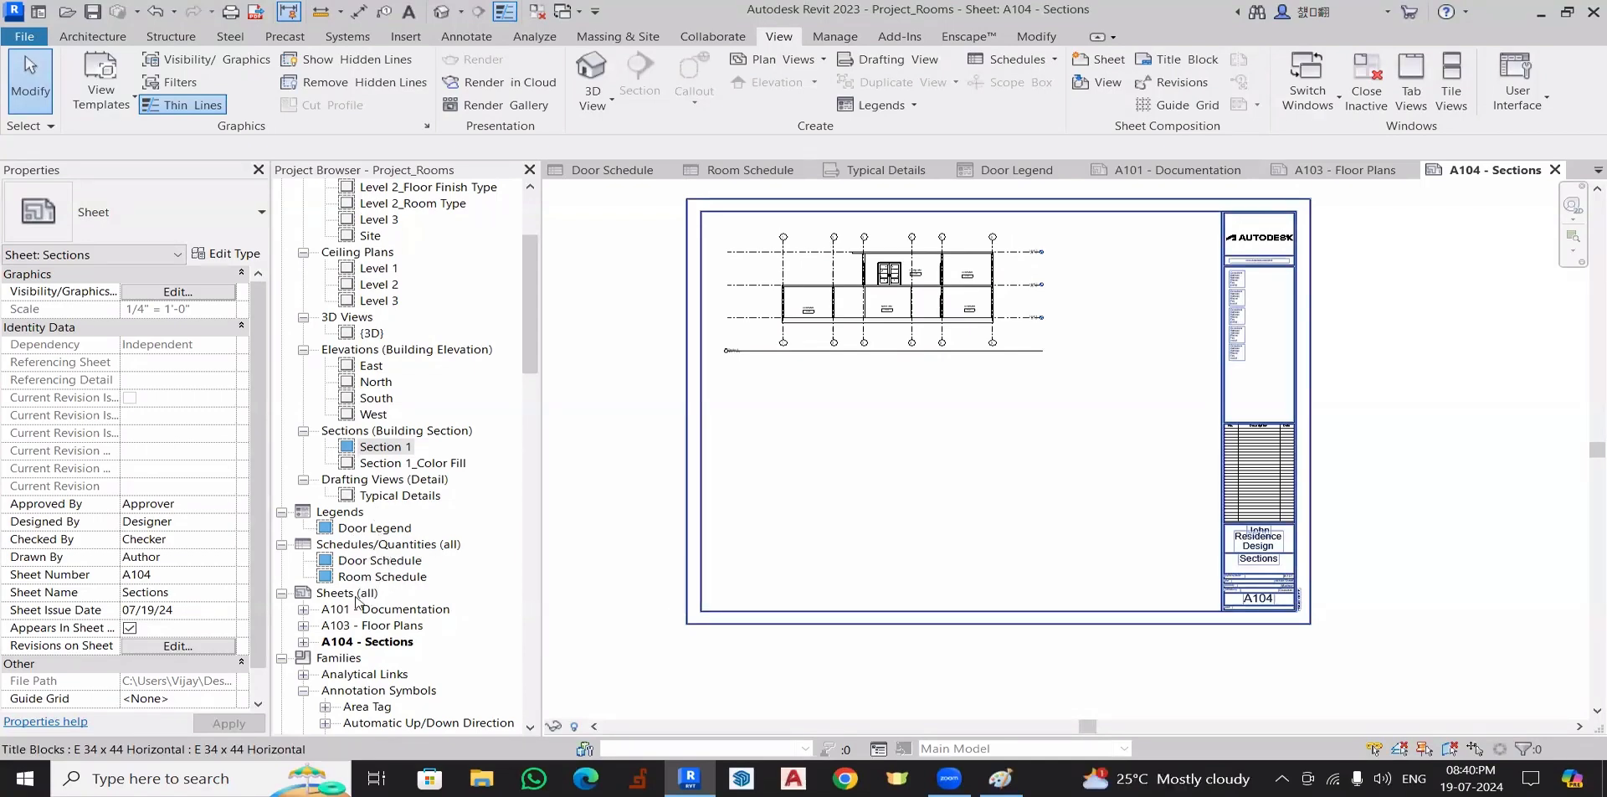
left_click(390, 498)
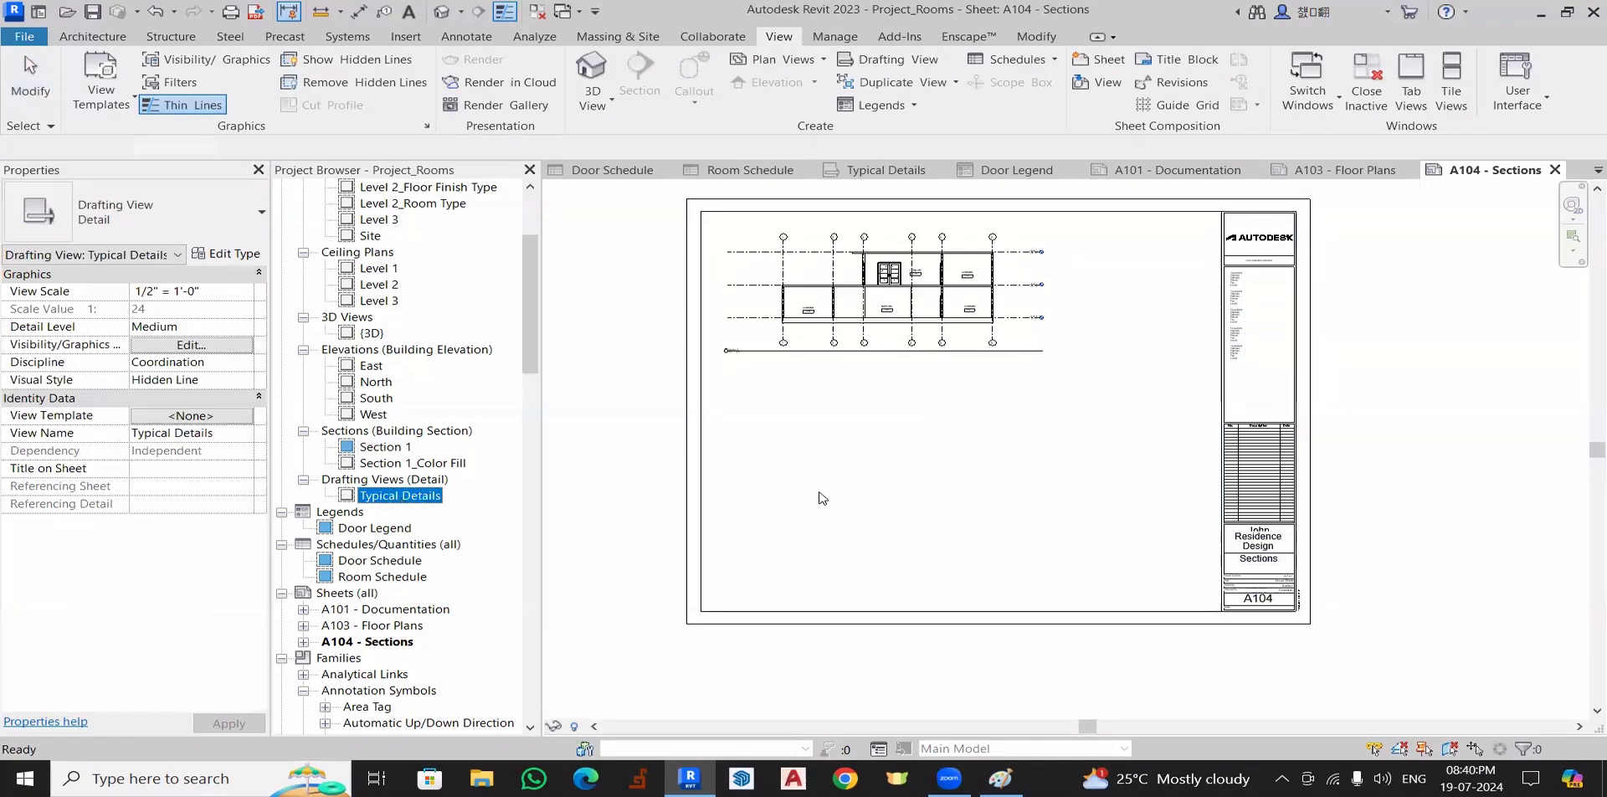
left_click_drag(819, 498, 821, 489)
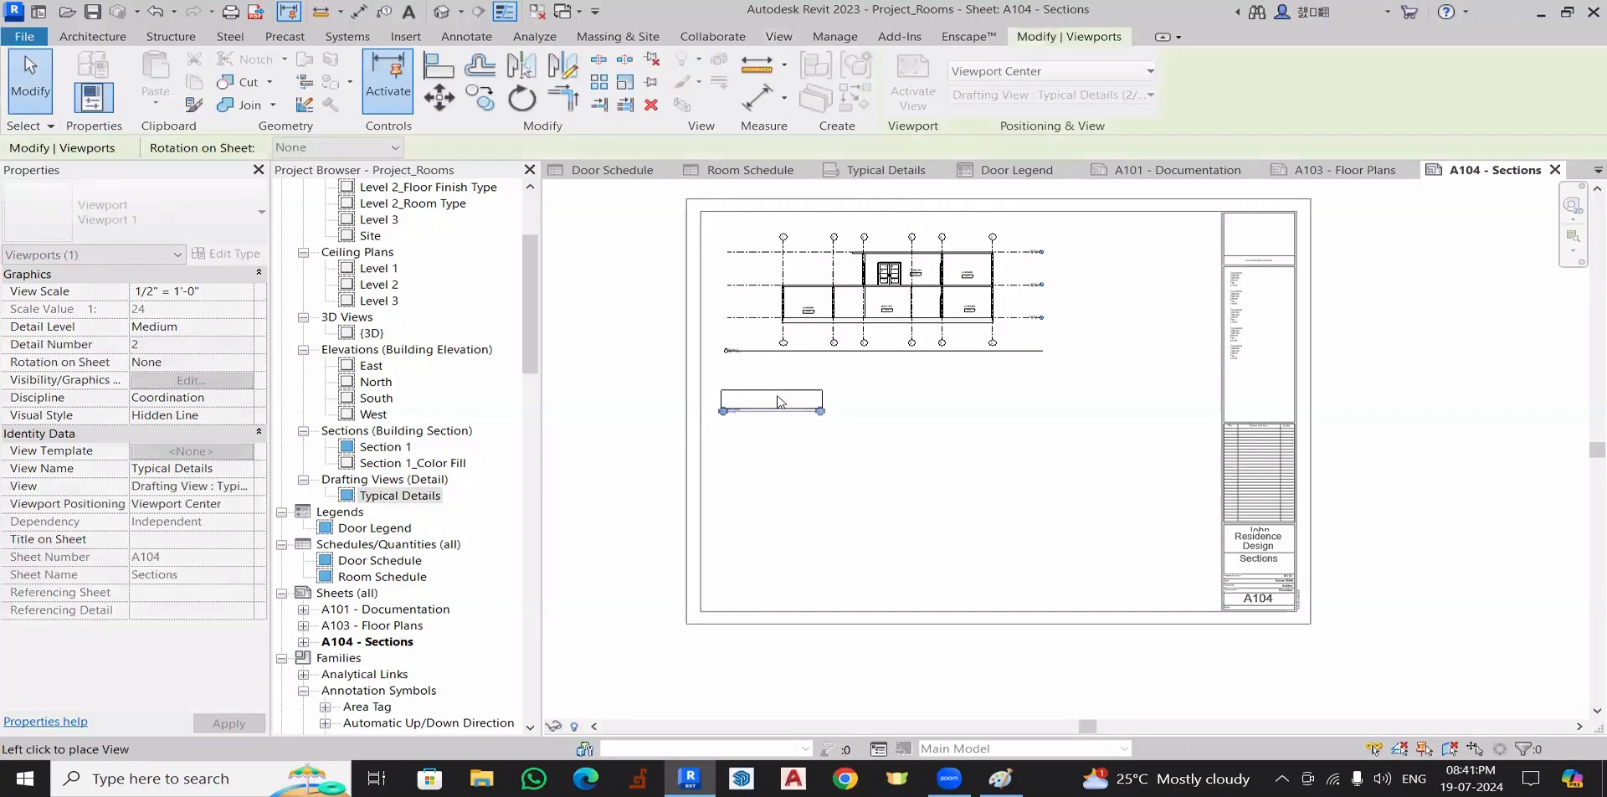
left_click(783, 395)
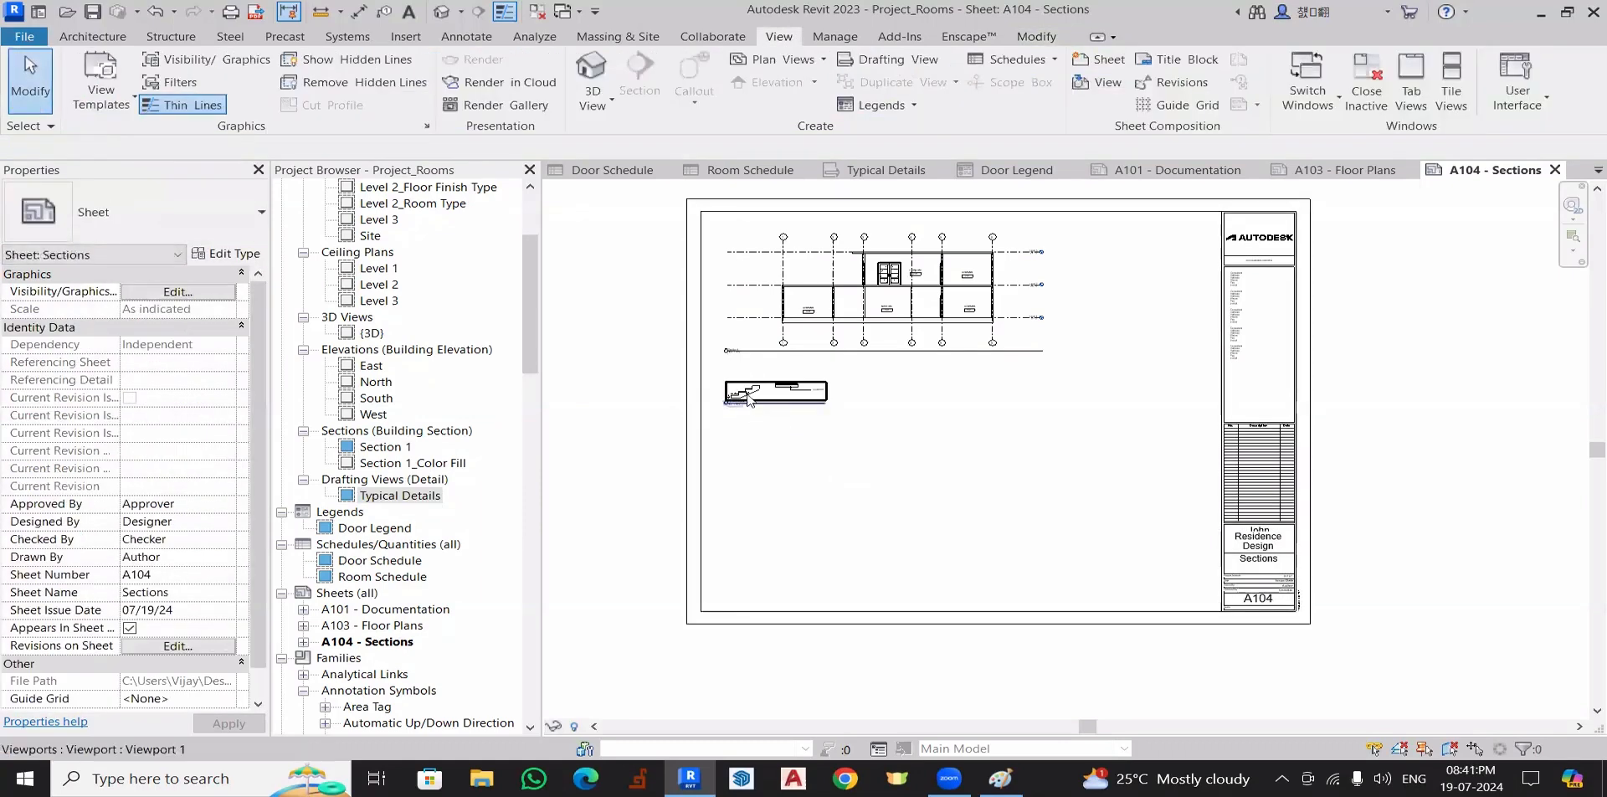
- Examine the Typical Details drawing and the view titles, detail numbers and scales of both viewports on sheet A104
scroll(748, 399, "up", 6)
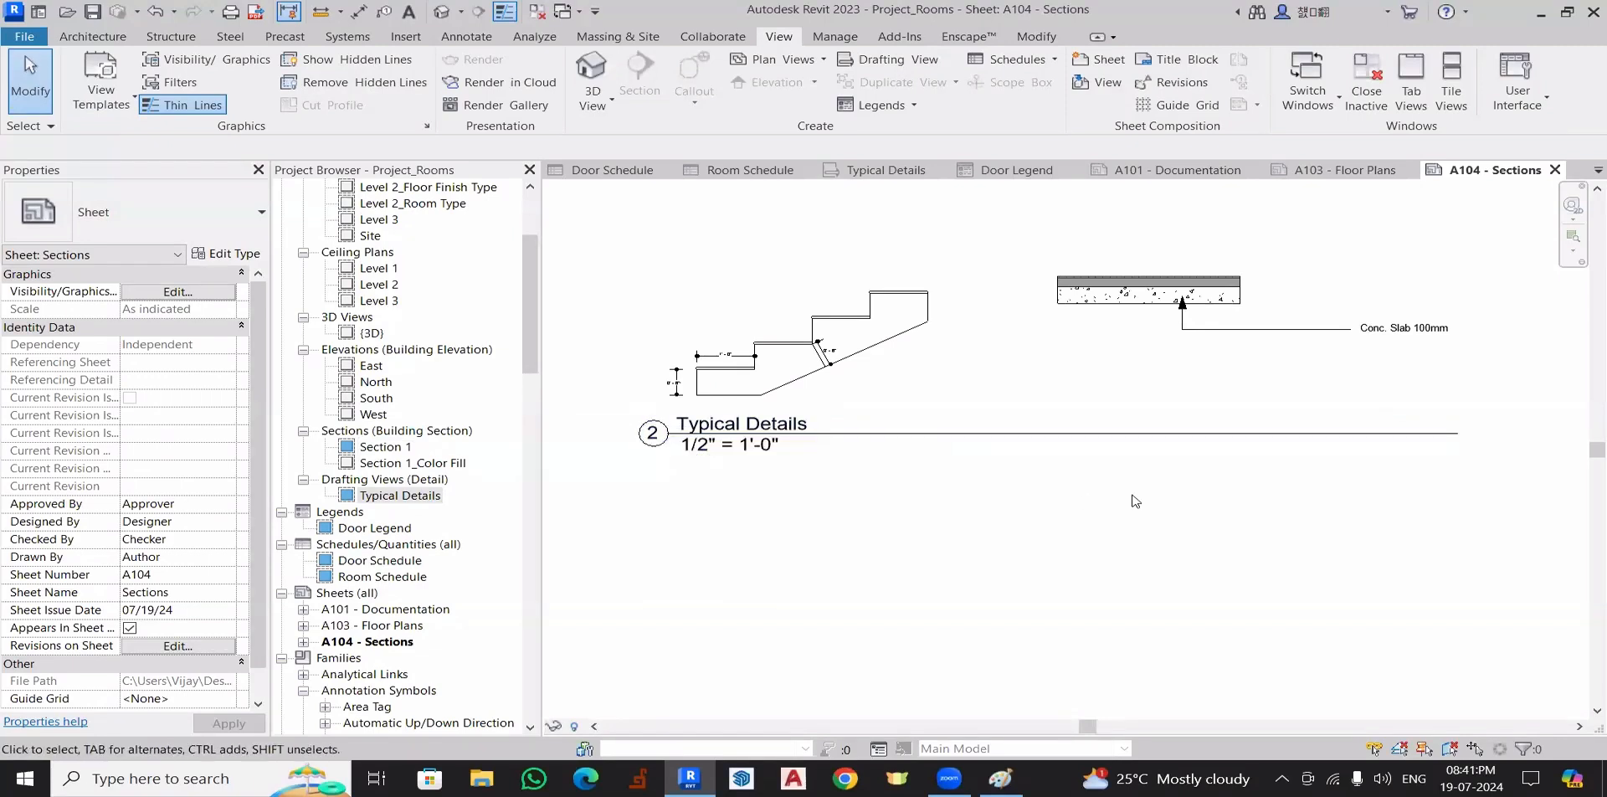
scroll(1130, 499, "down", 6)
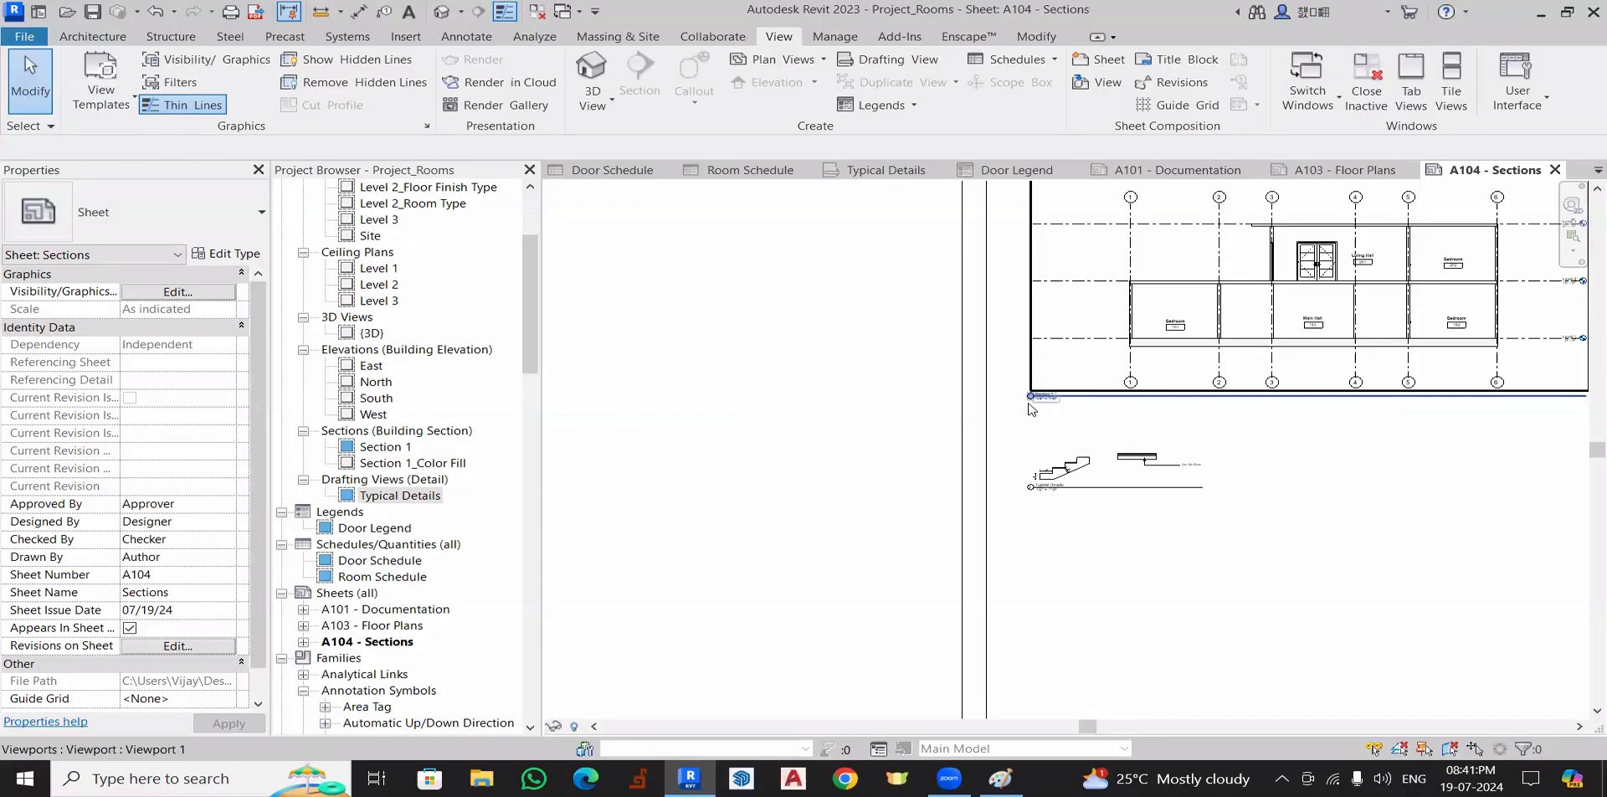
scroll(1031, 409, "up", 5)
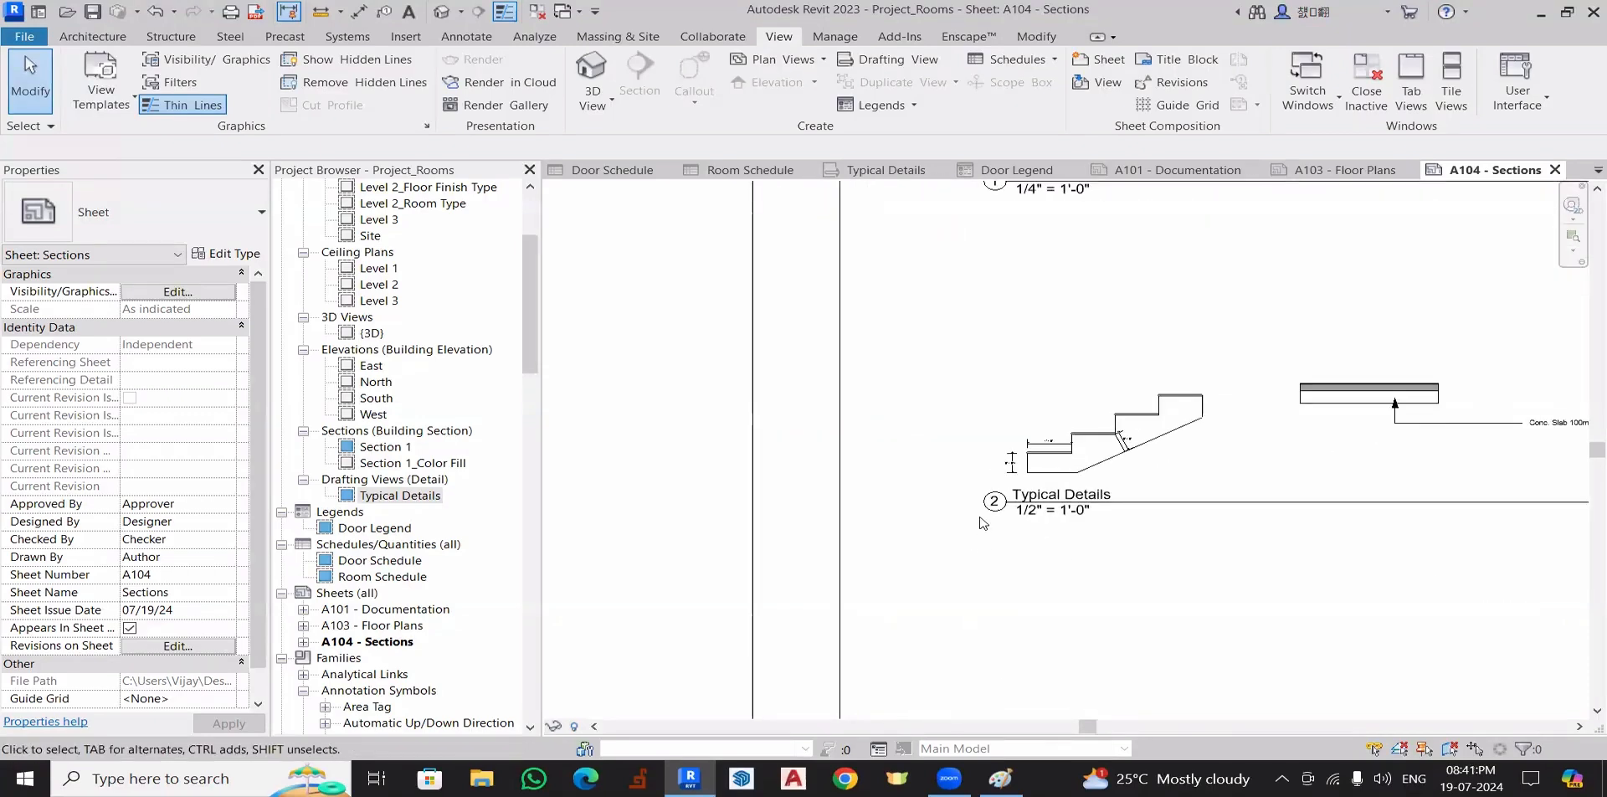
scroll(982, 523, "down", 5)
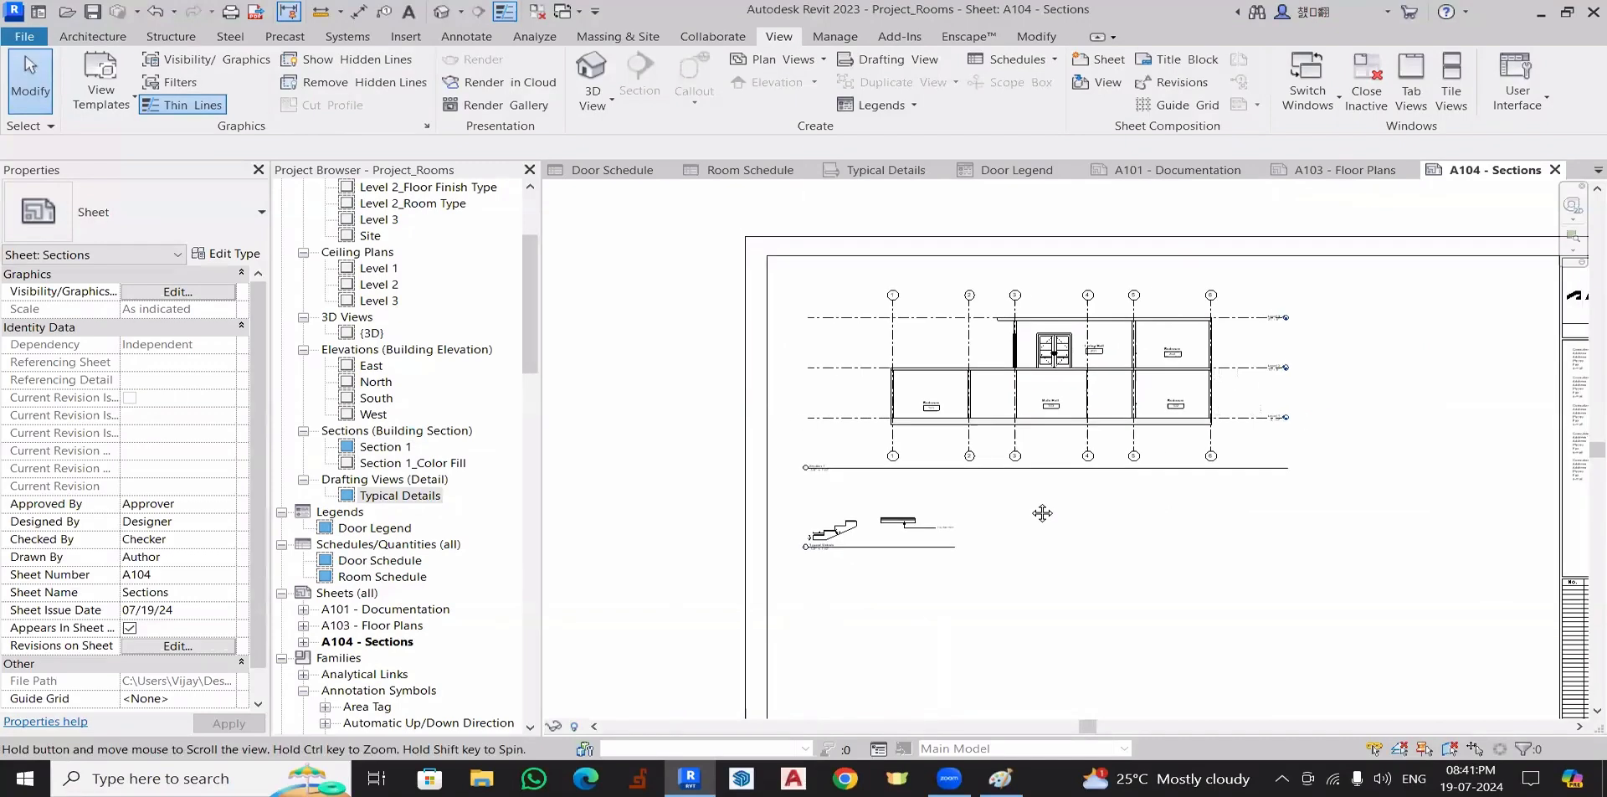
middle_click_drag(1042, 513, 1032, 516)
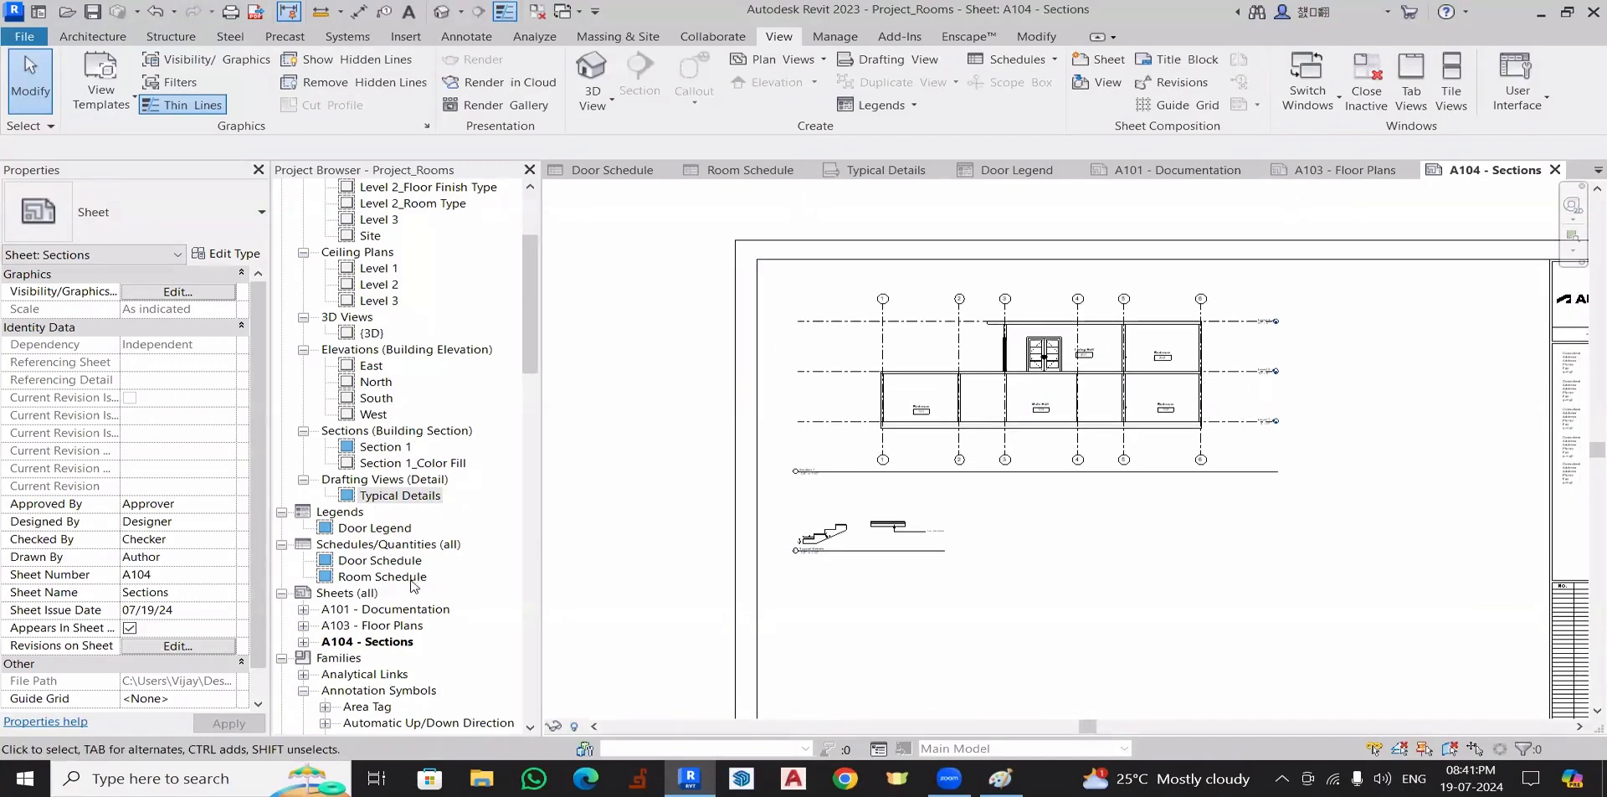
scroll(775, 495, "up", 4)
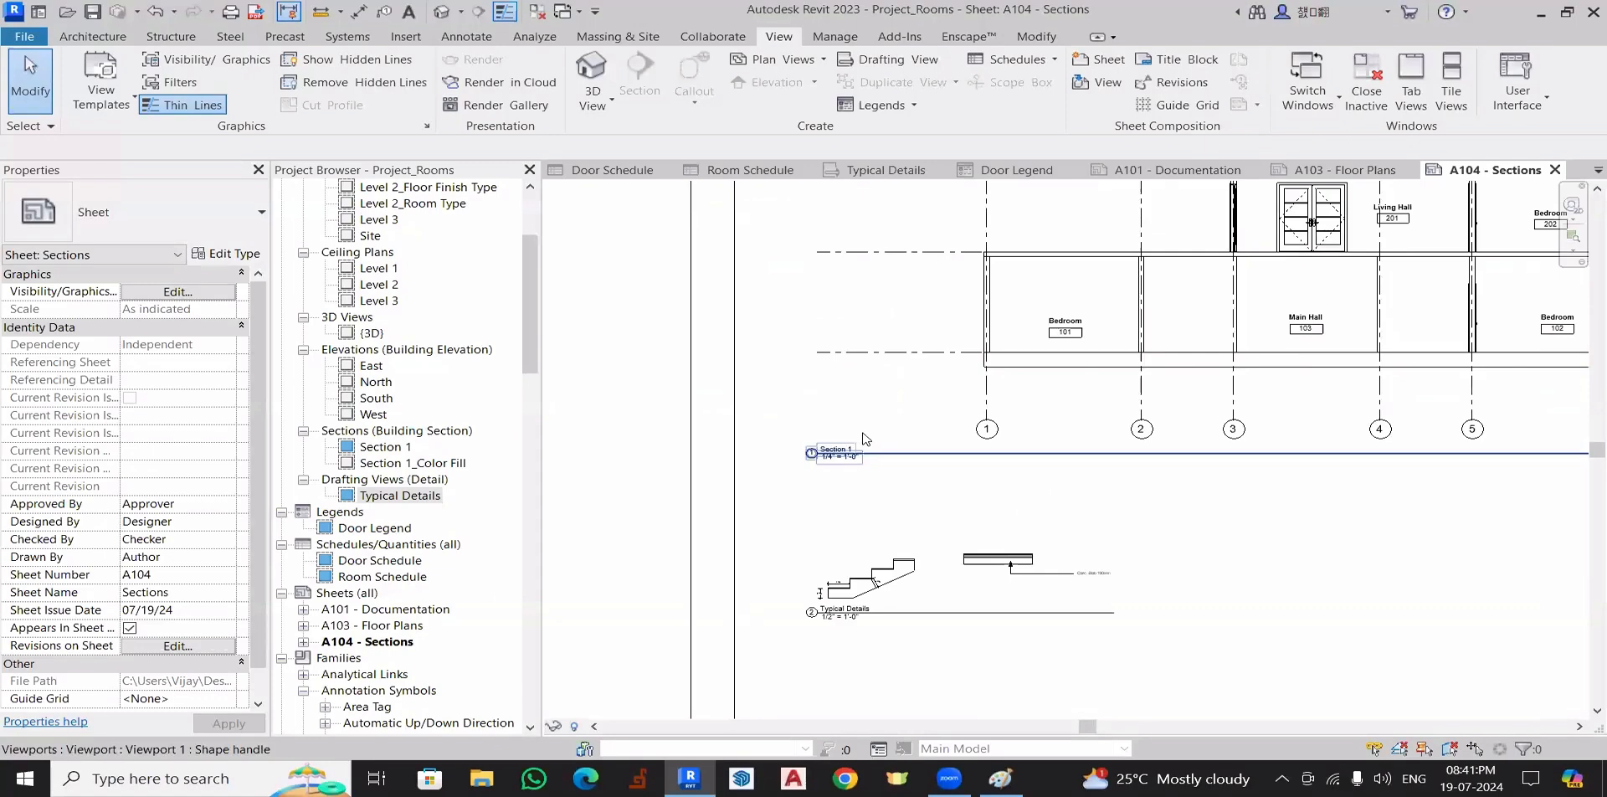
scroll(862, 437, "up", 3)
scroll(862, 437, "down", 7)
middle_click_drag(823, 495, 769, 551)
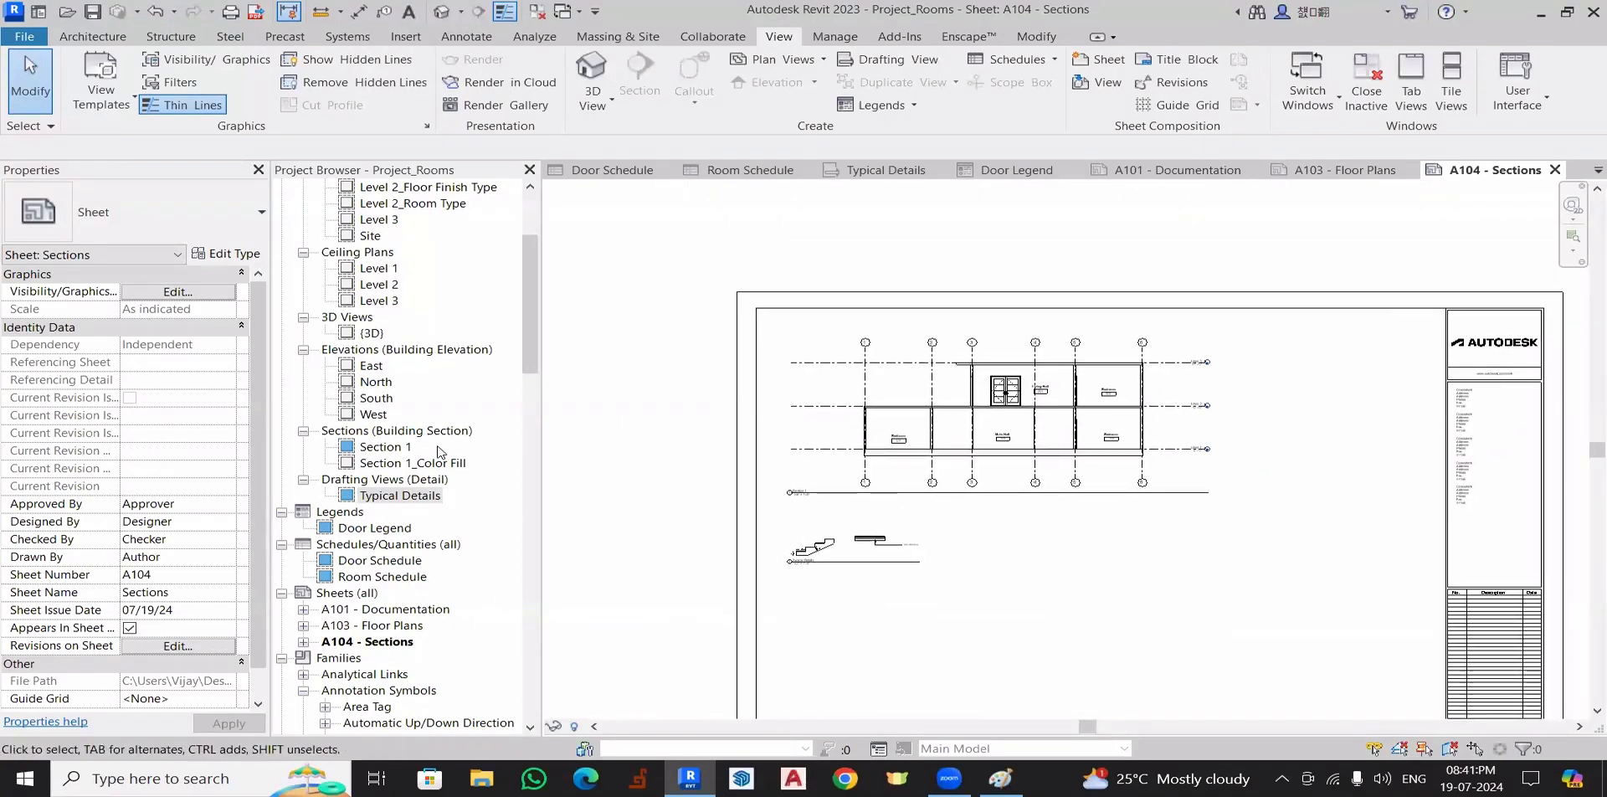
- Open sheet A103 - Floor Plans and examine the detail and sheet references in the section mark on the Level 1 plan
double_click(373, 628)
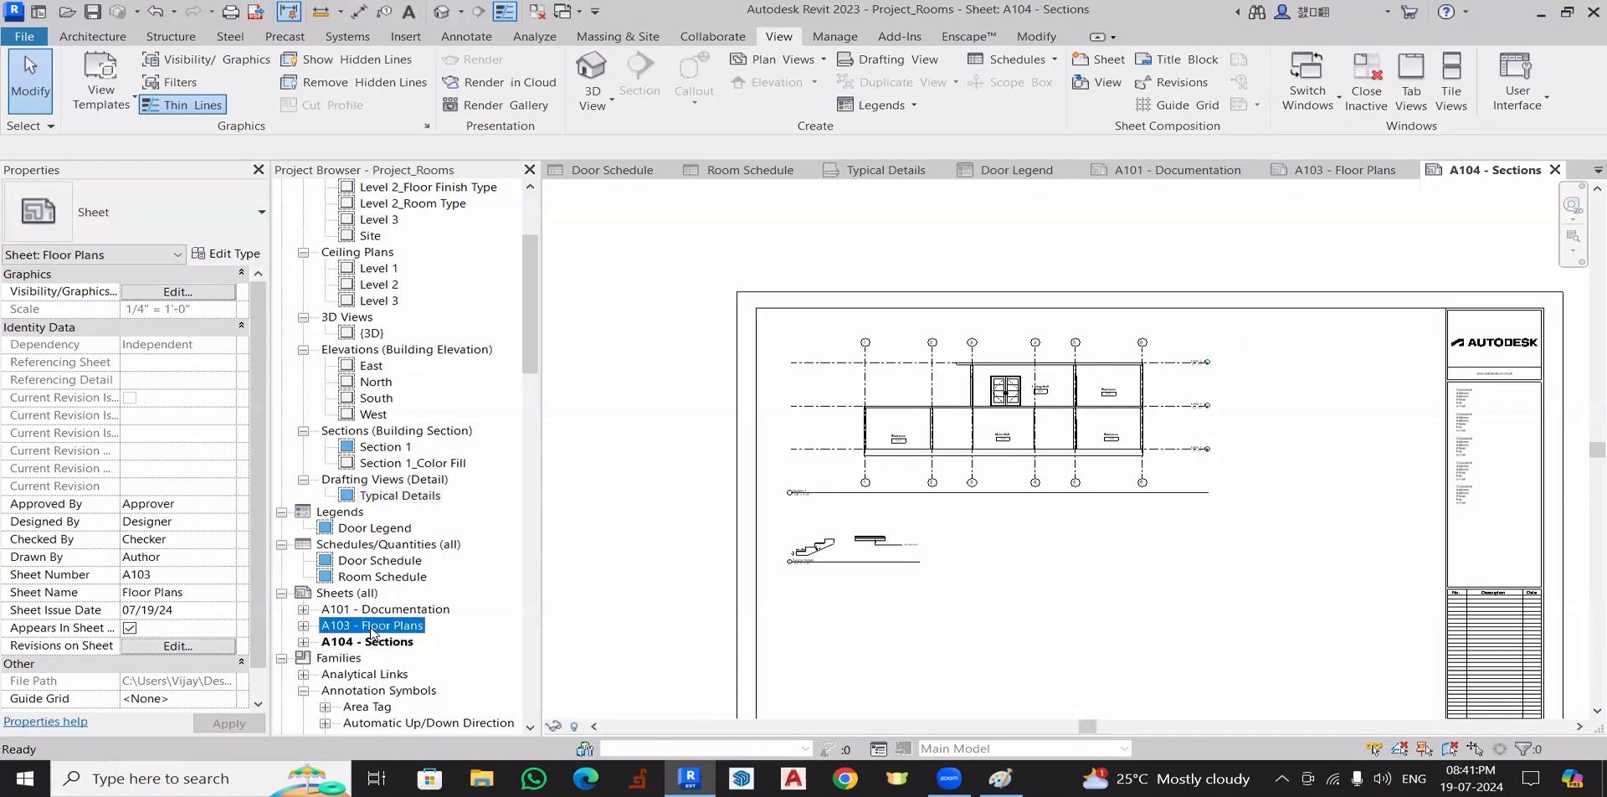
scroll(653, 362, "up", 6)
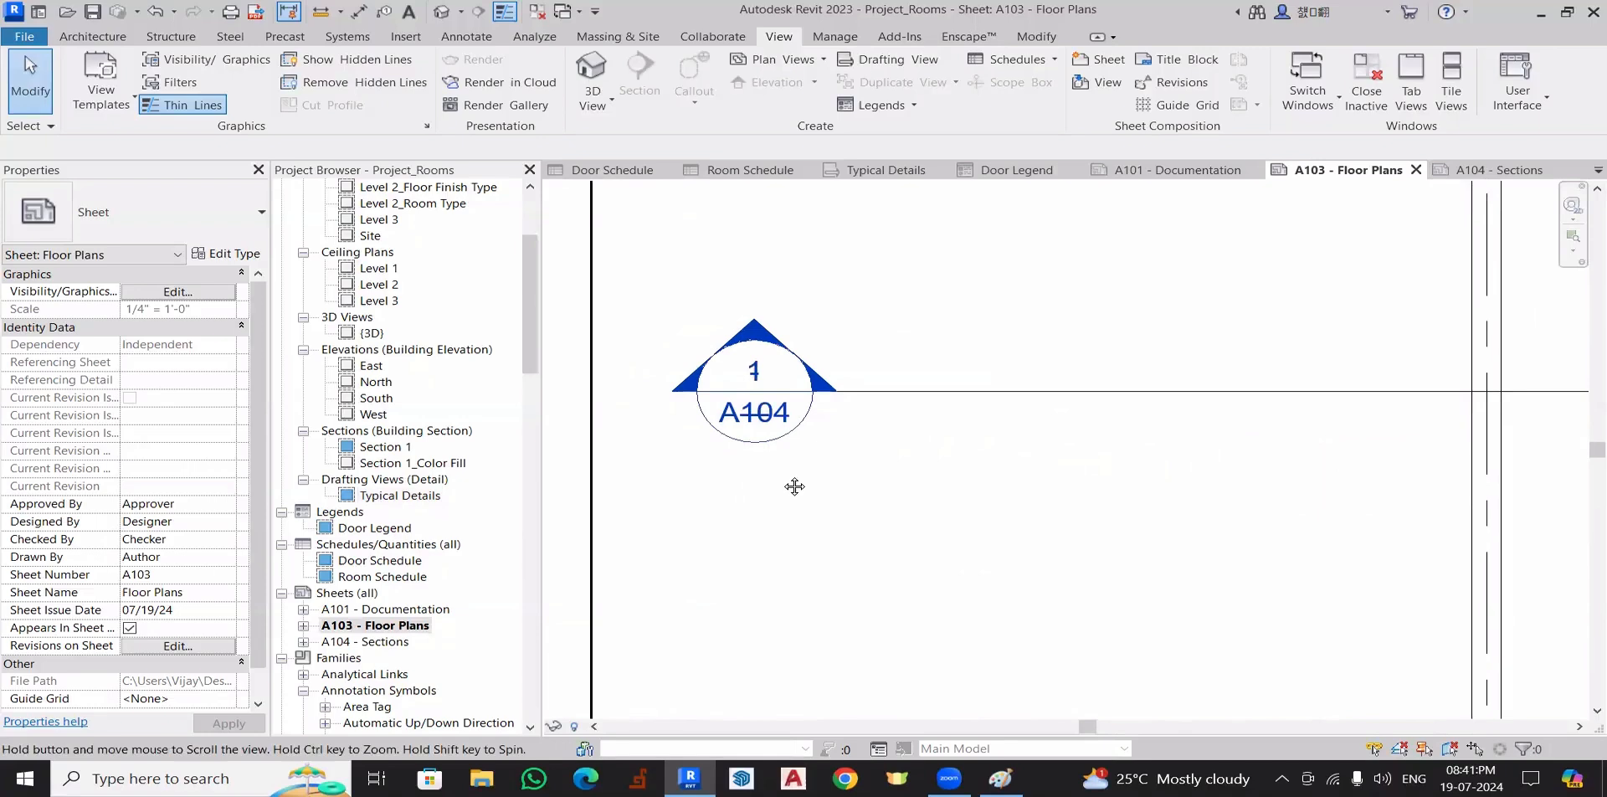
scroll(778, 484, "up", 1)
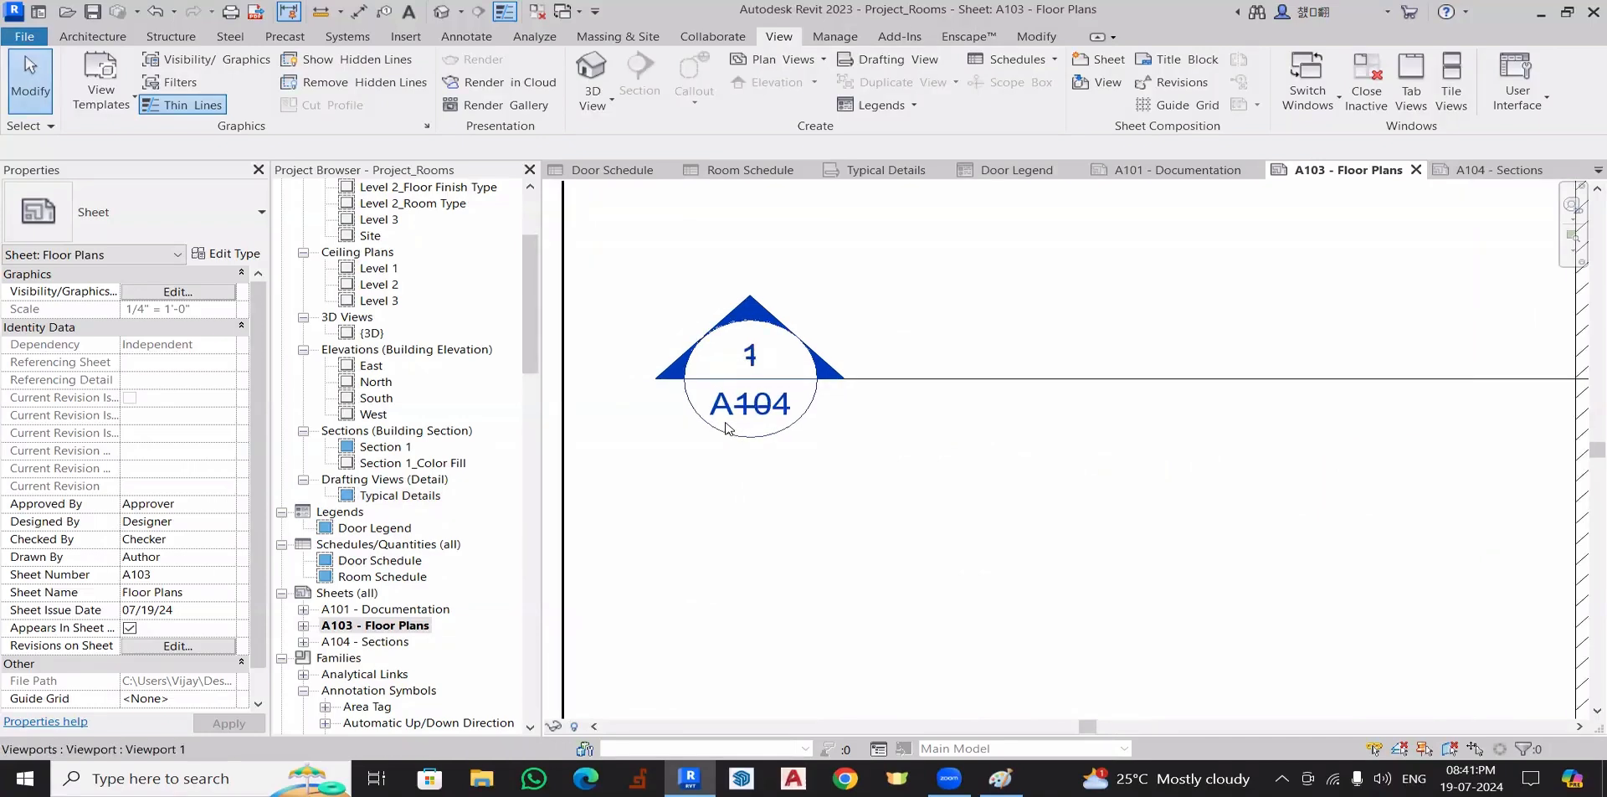
scroll(776, 434, "down", 5)
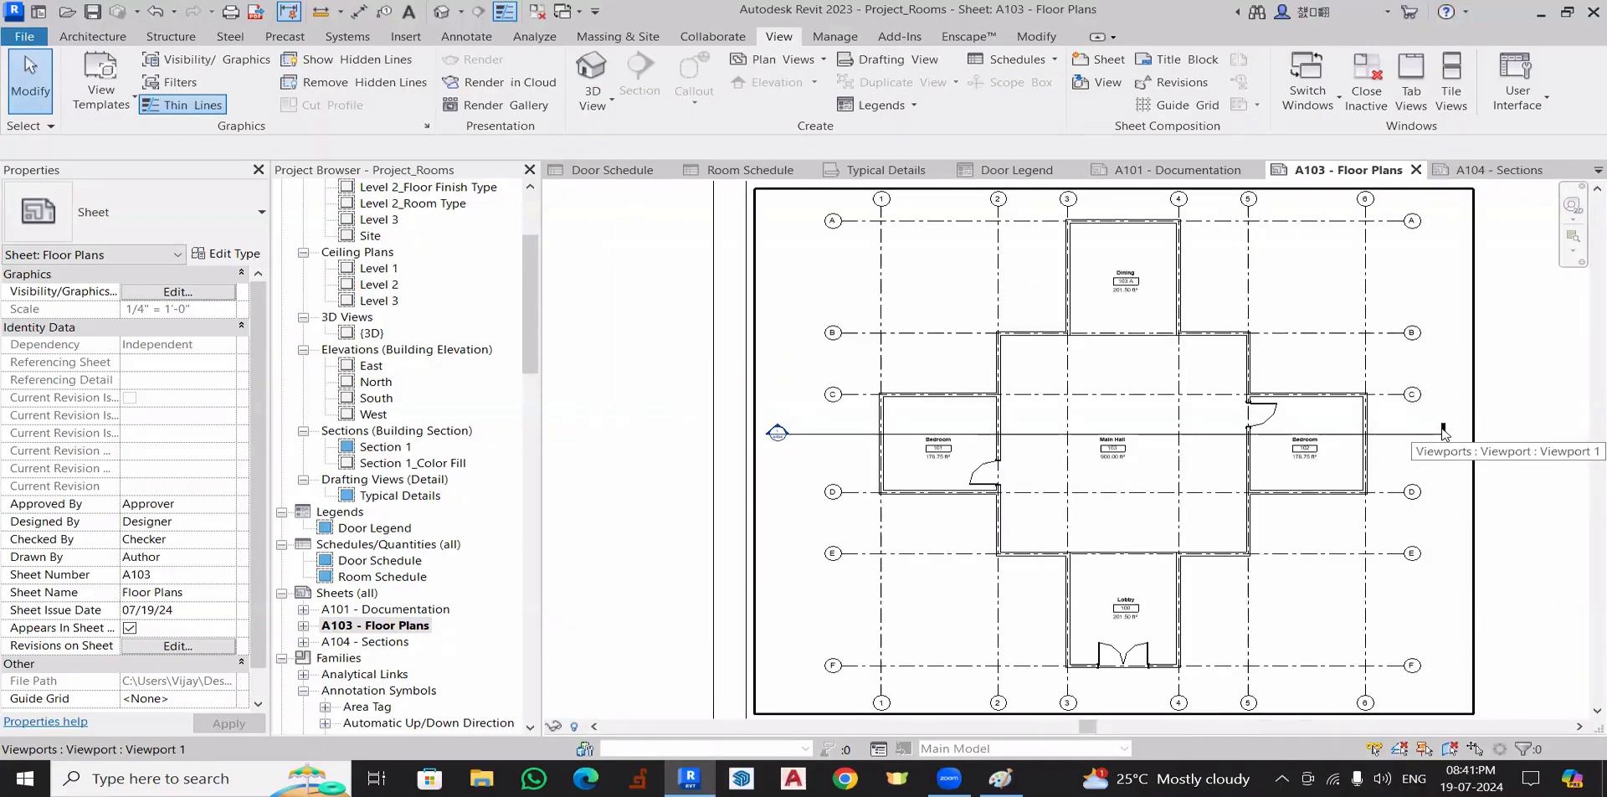
scroll(750, 439, "up", 6)
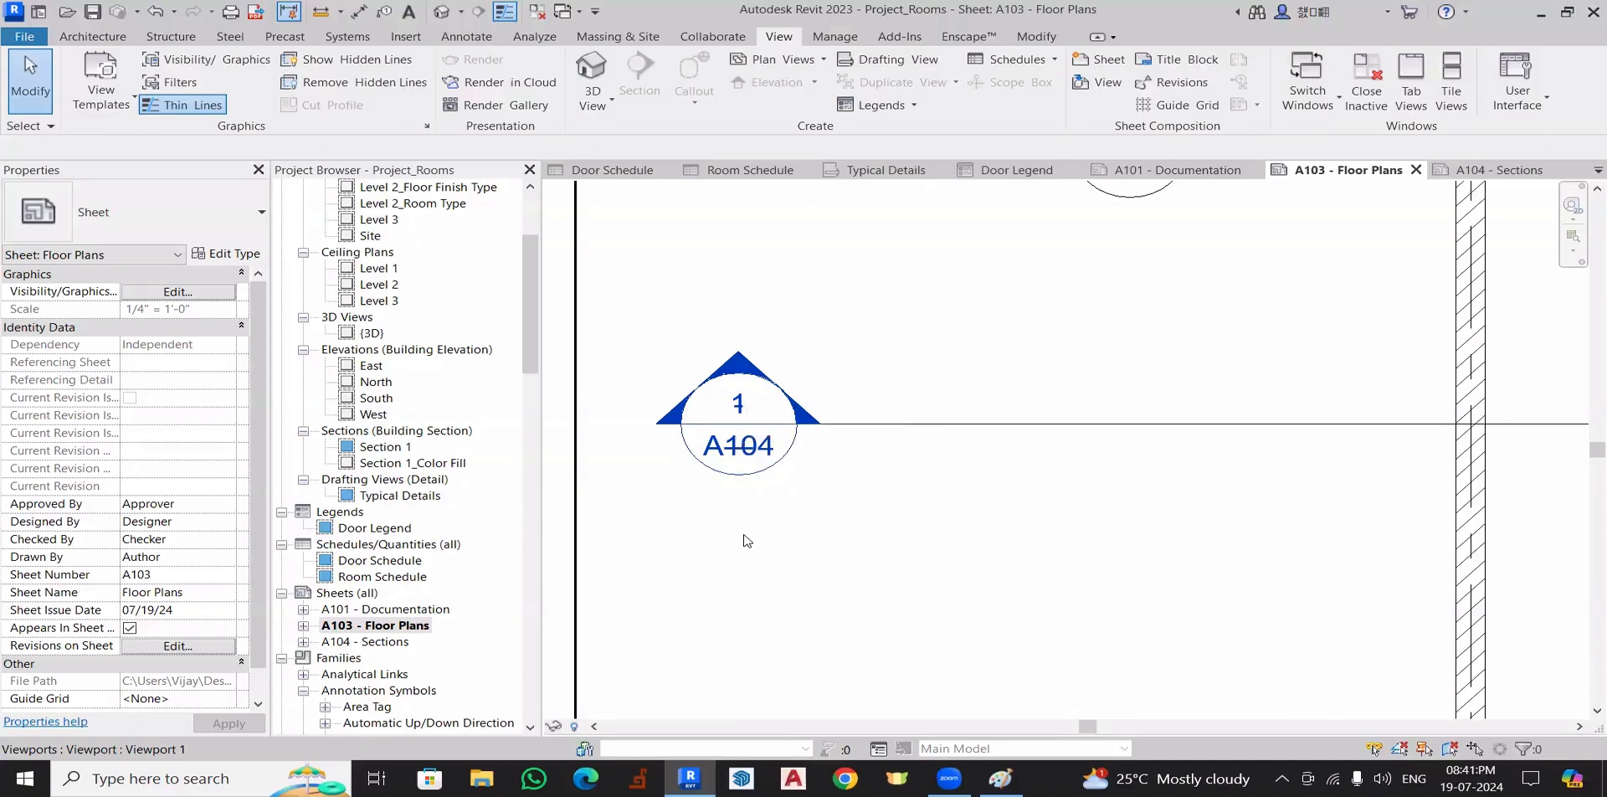
scroll(786, 522, "down", 5)
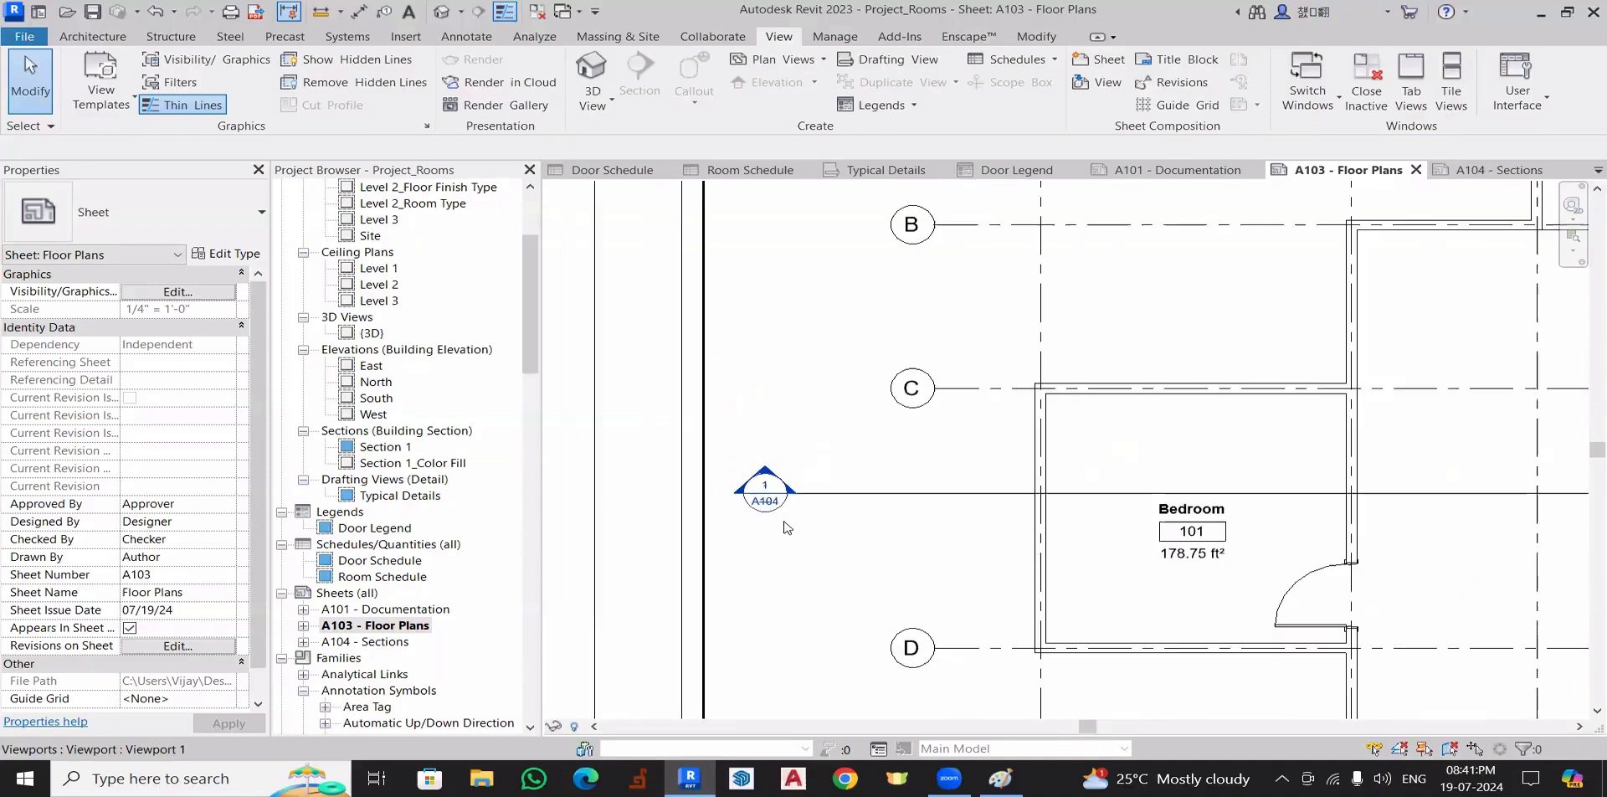
middle_click_drag(1055, 514, 1006, 416)
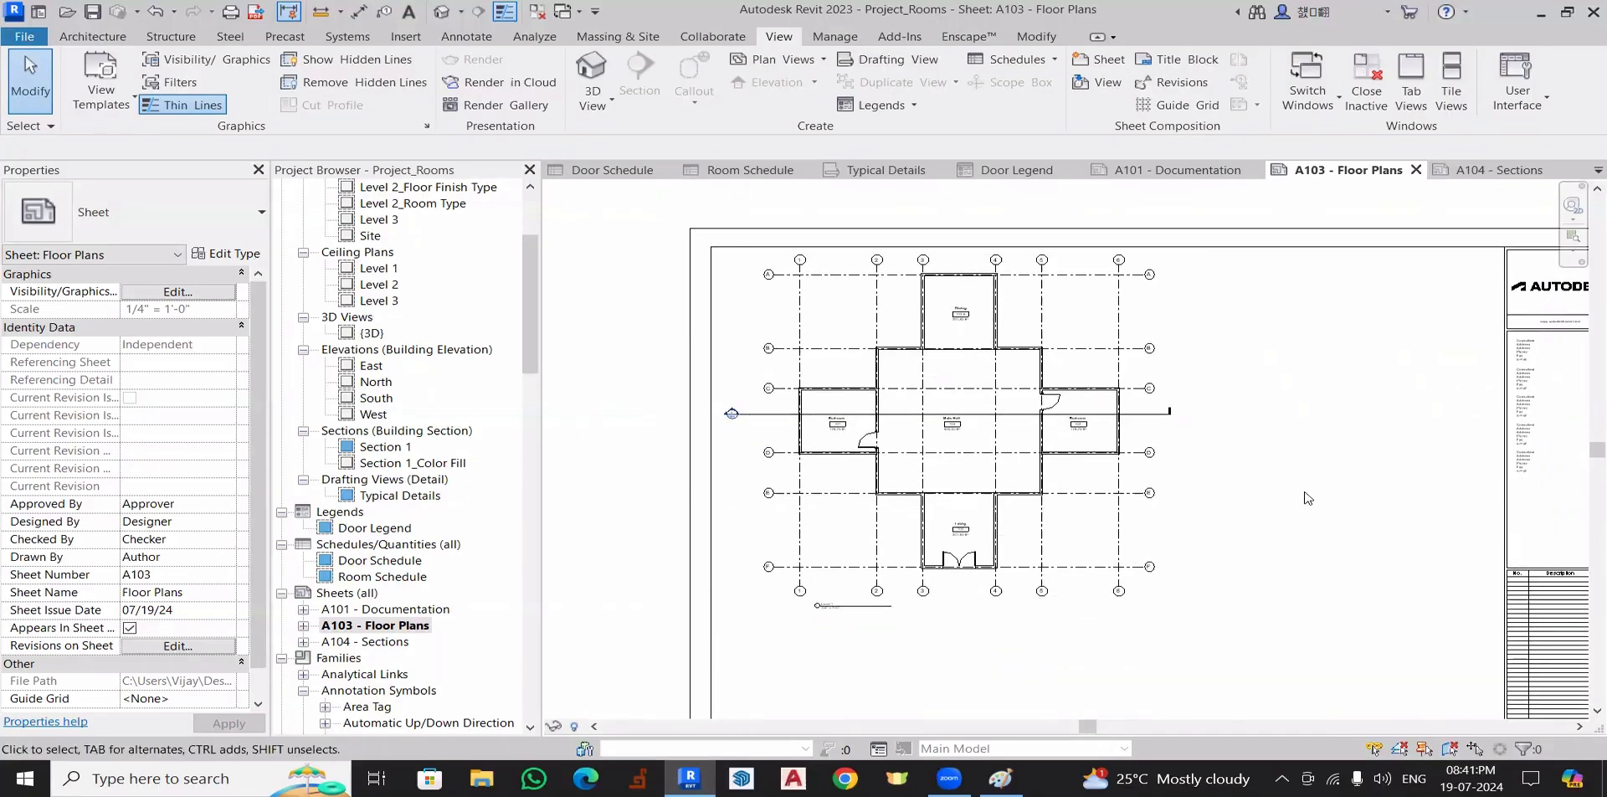
- Activate the Level 1 viewport on the sheet and draw a horizontal building section line across the Dining room
middle_click_drag(1316, 476, 1319, 508)
scroll(394, 302, "up", 3)
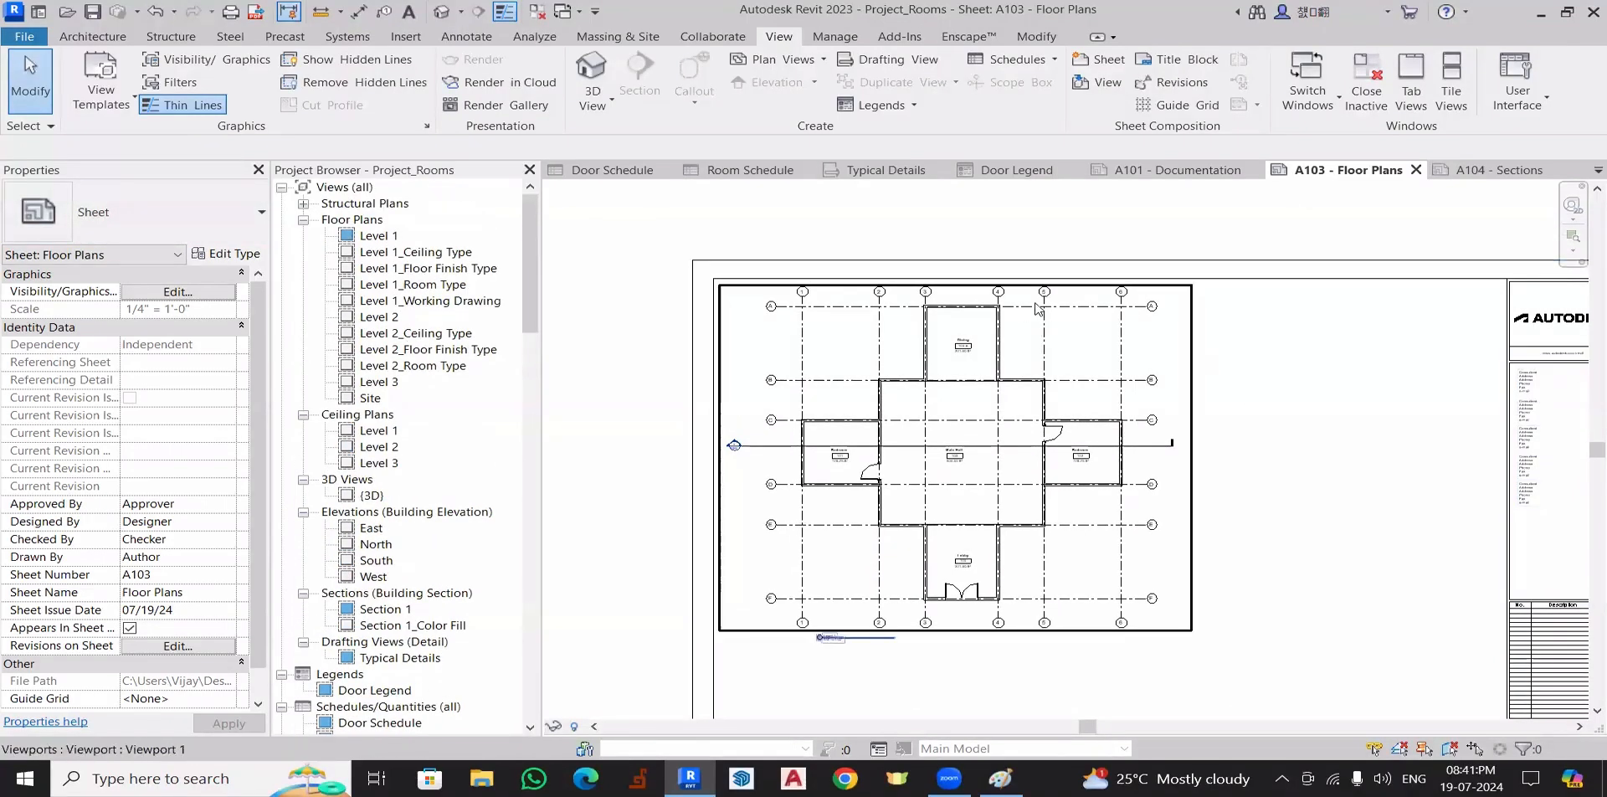
double_click(1003, 343)
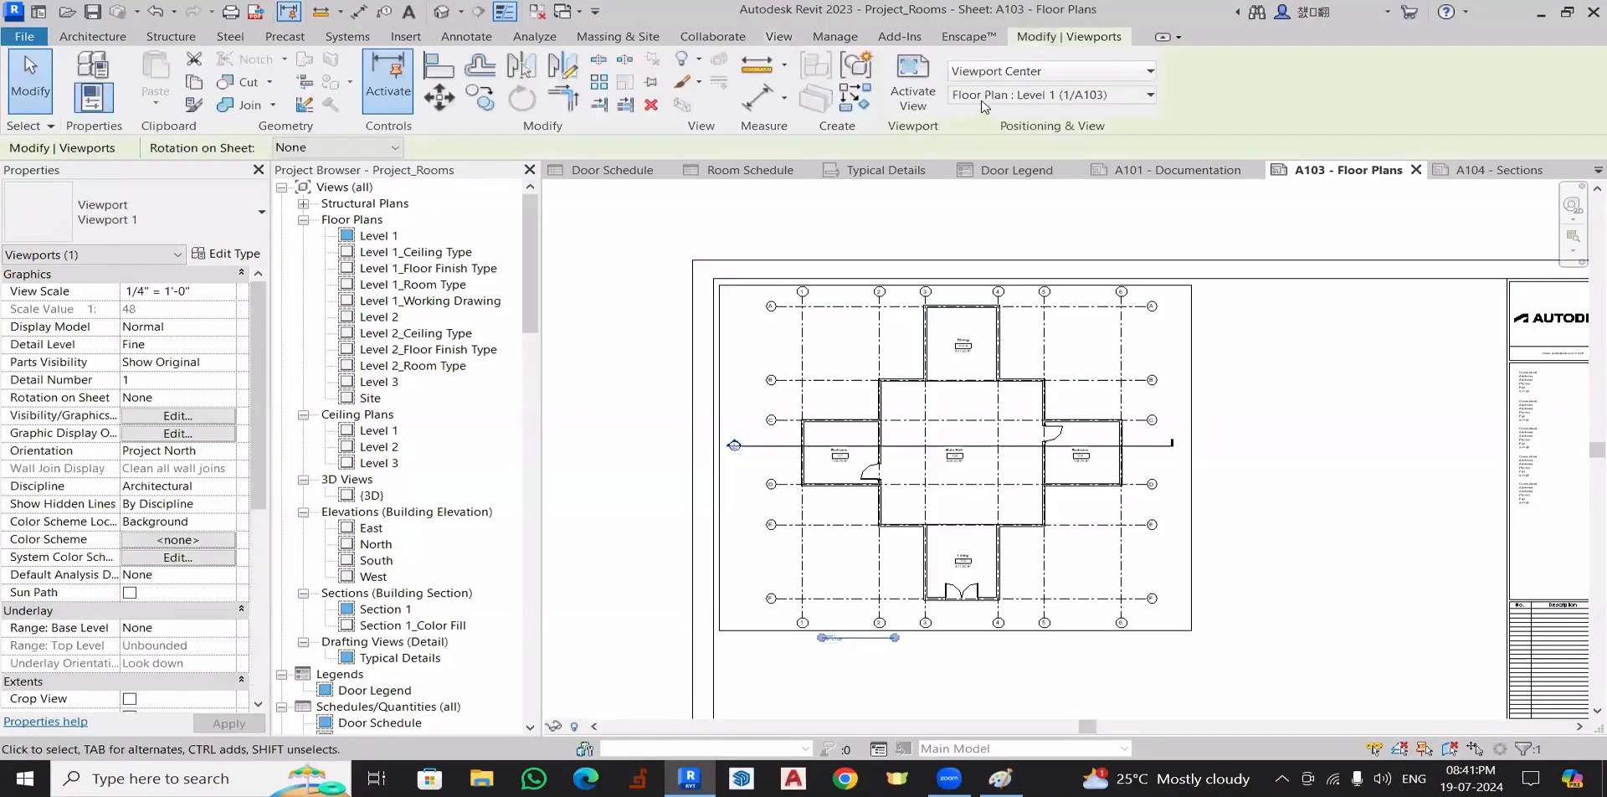
scroll(1013, 308, "up", 2)
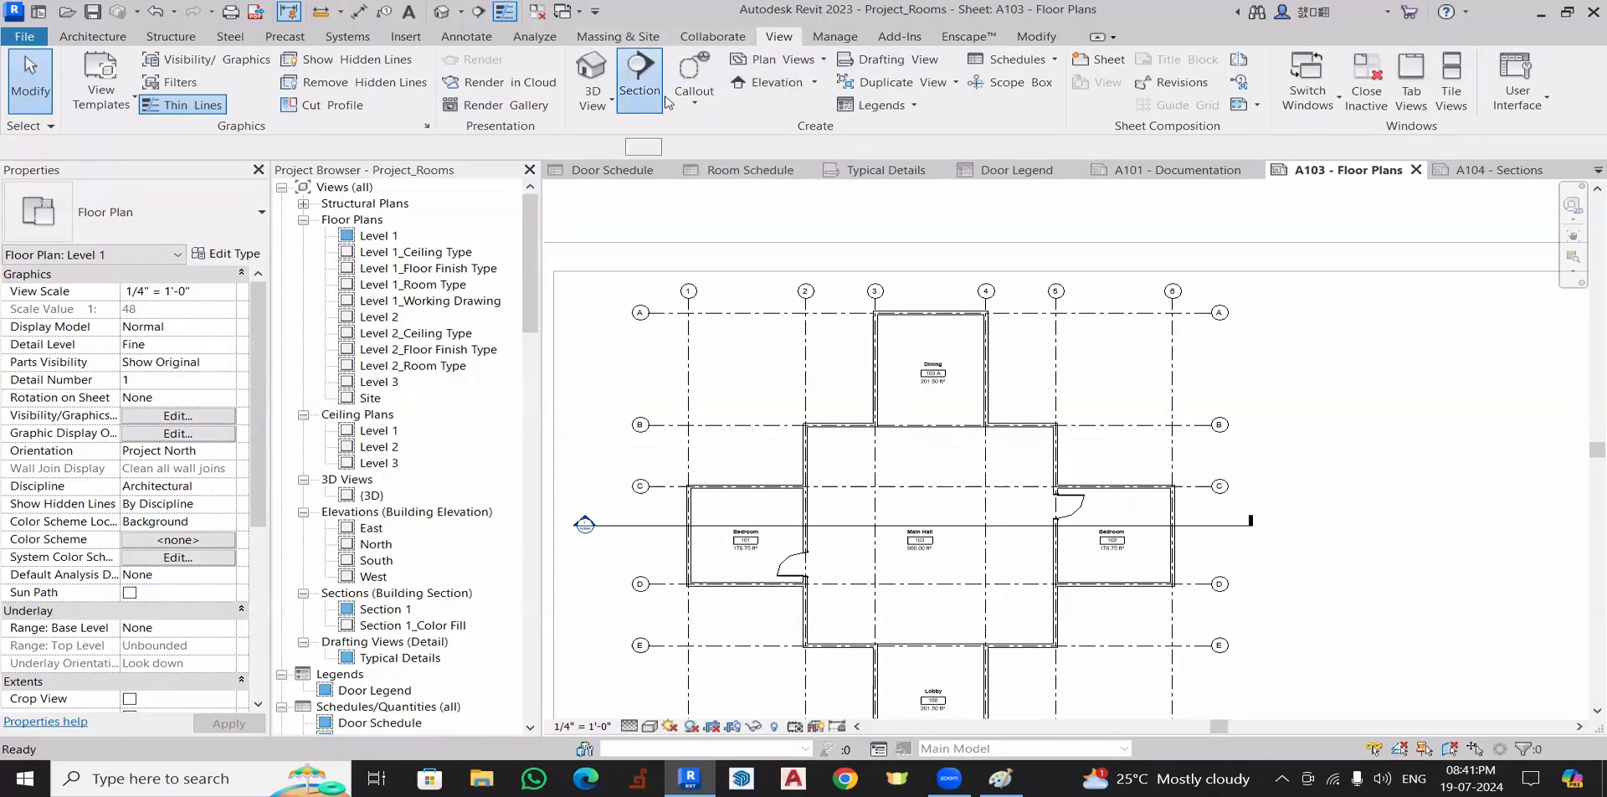
left_click(639, 71)
left_click(827, 366)
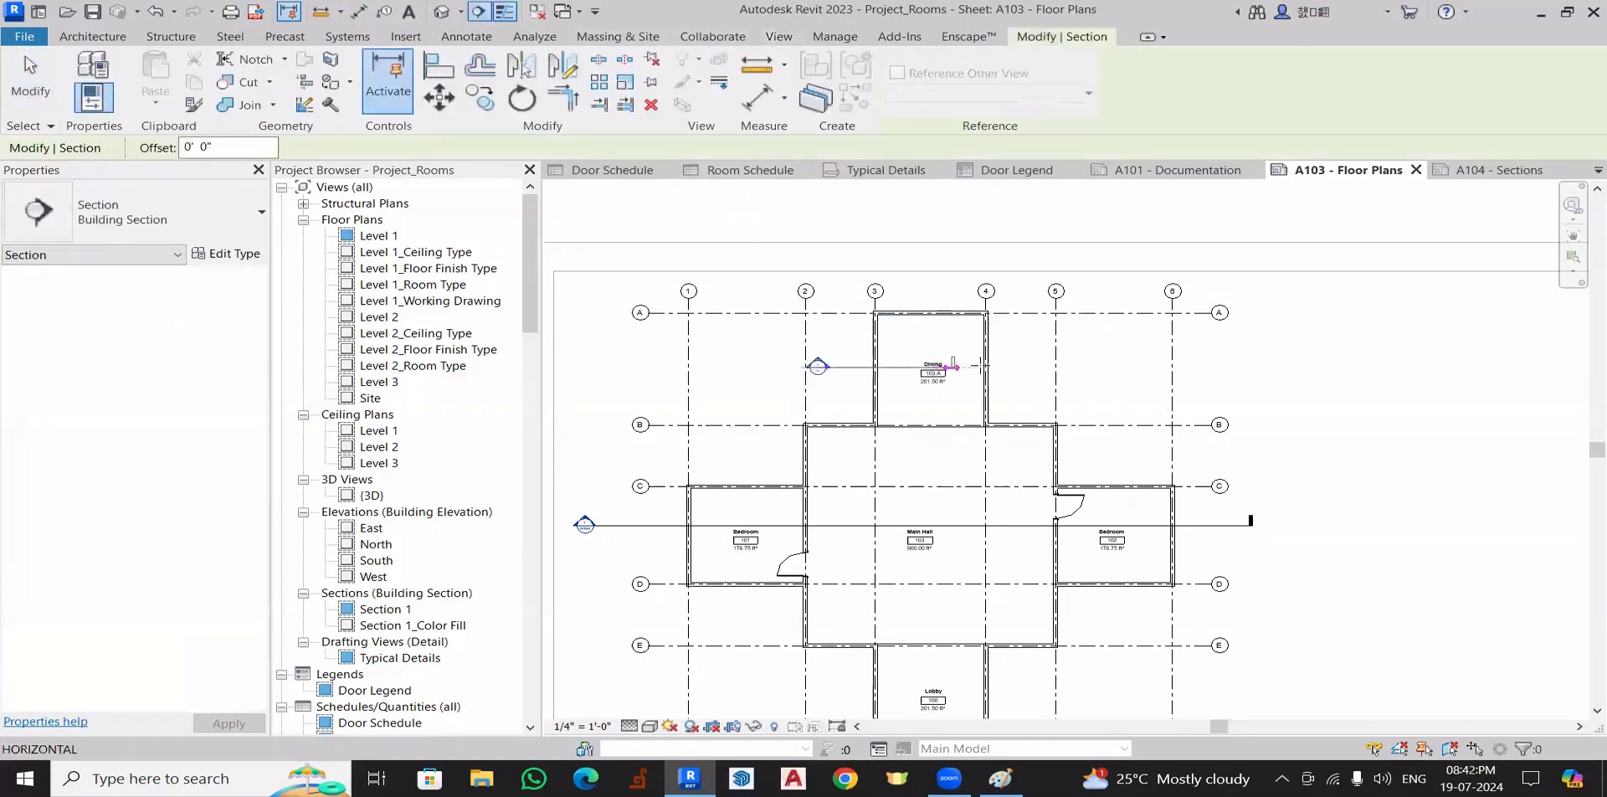
left_click(1035, 366)
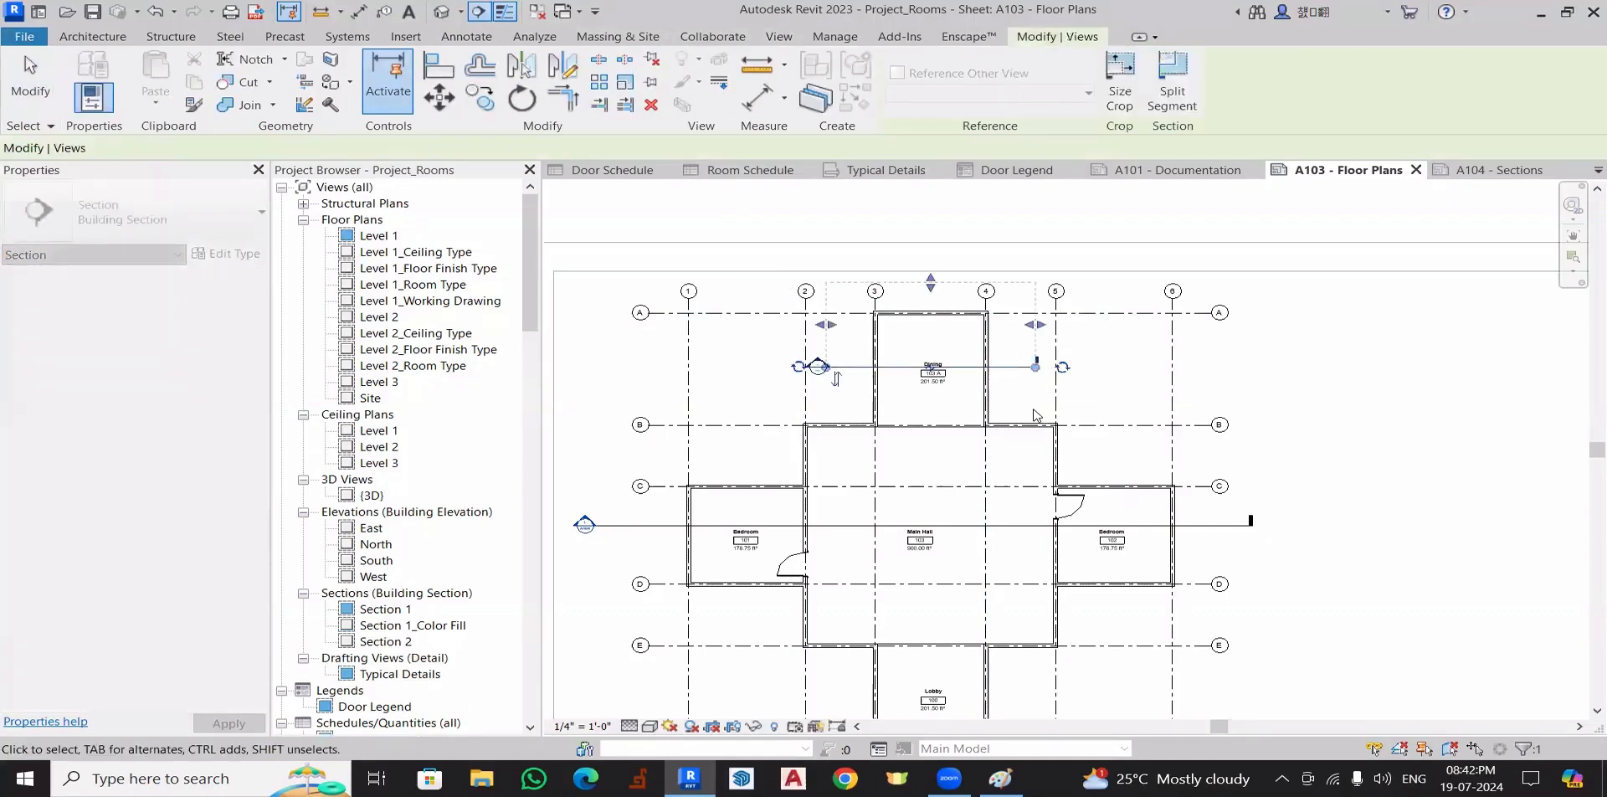
- Finish the section across the Dining room, deactivate the Level 1 viewport and examine the new section mark on sheet A103
key("Escape")
key("Escape")
left_click(851, 367)
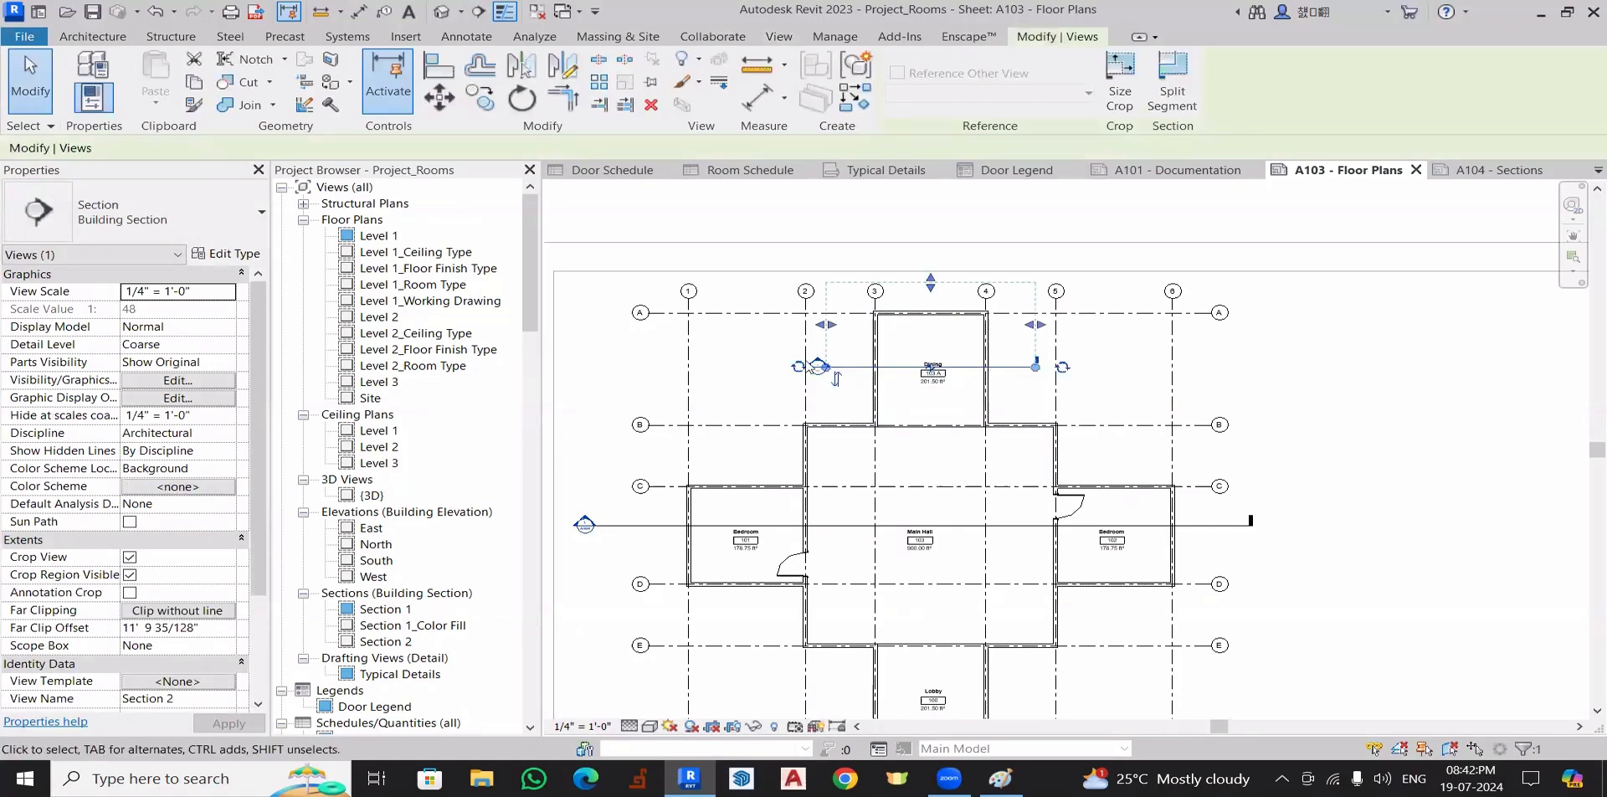
scroll(817, 367, "up", 2)
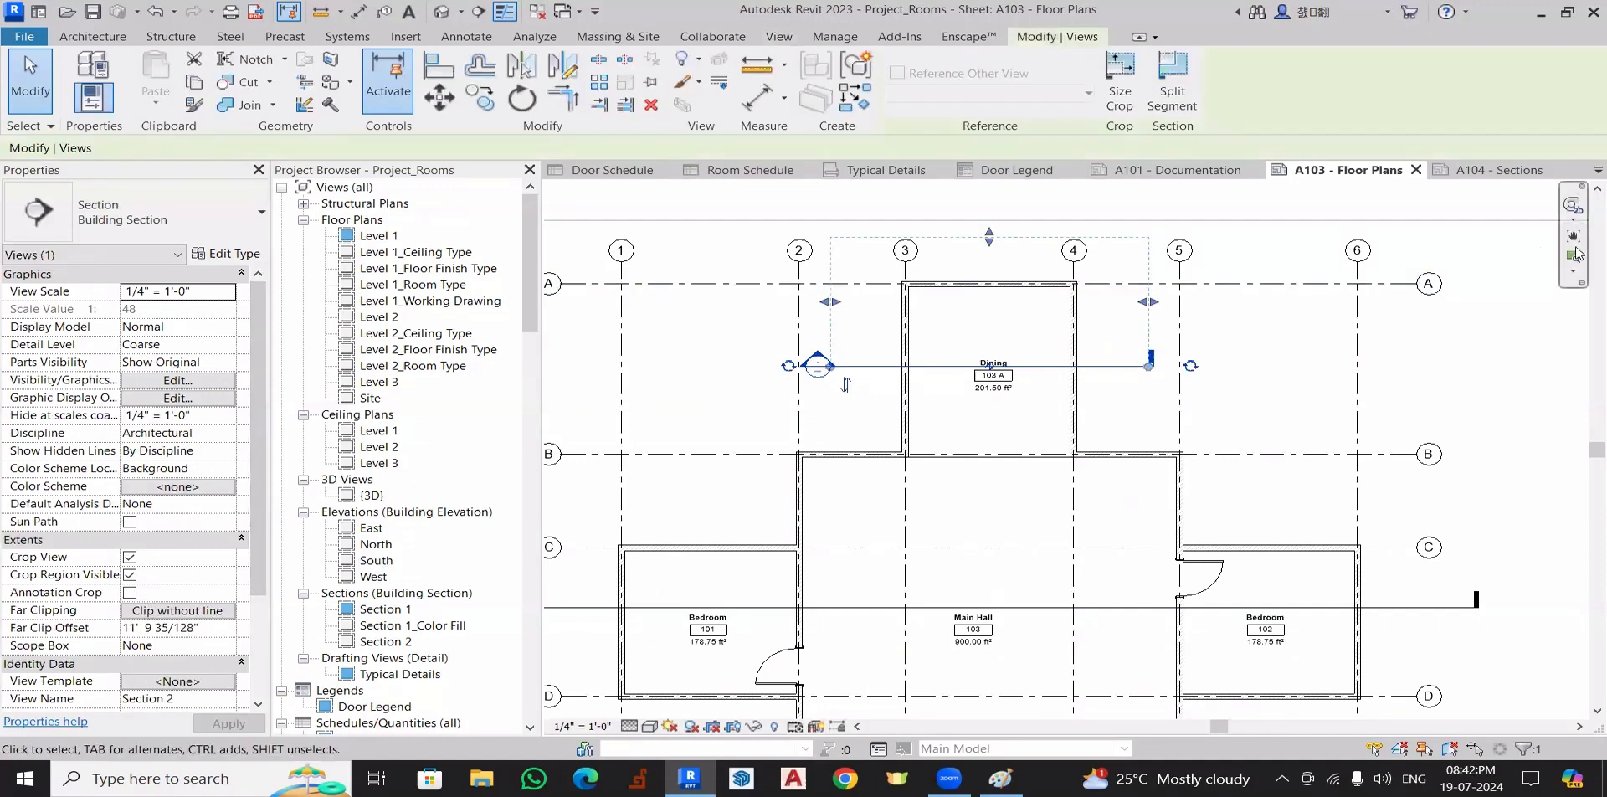
left_click(1386, 355)
scroll(1386, 355, "down", 5)
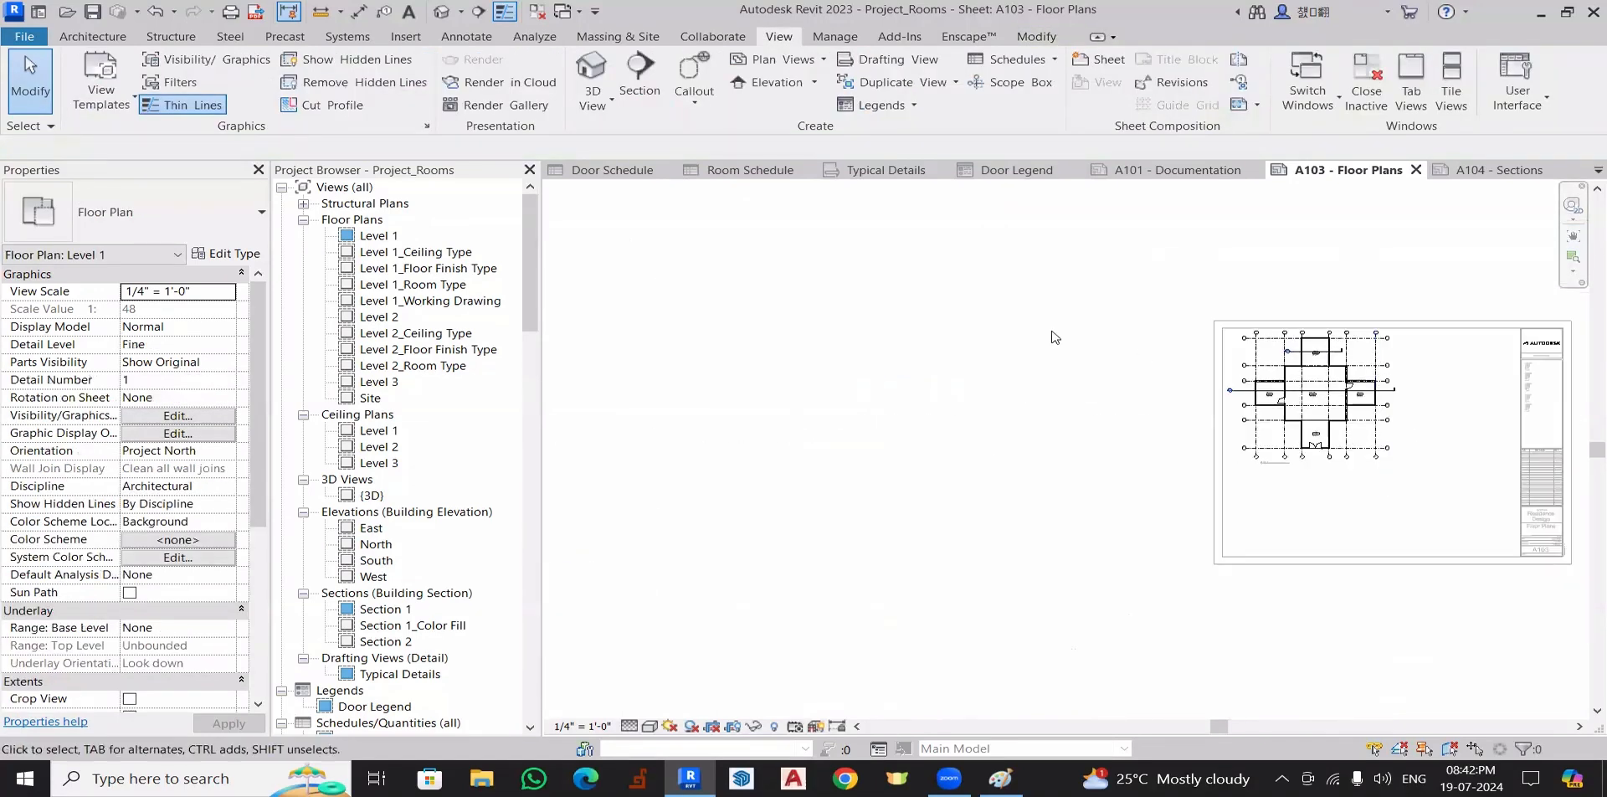
double_click(1045, 338)
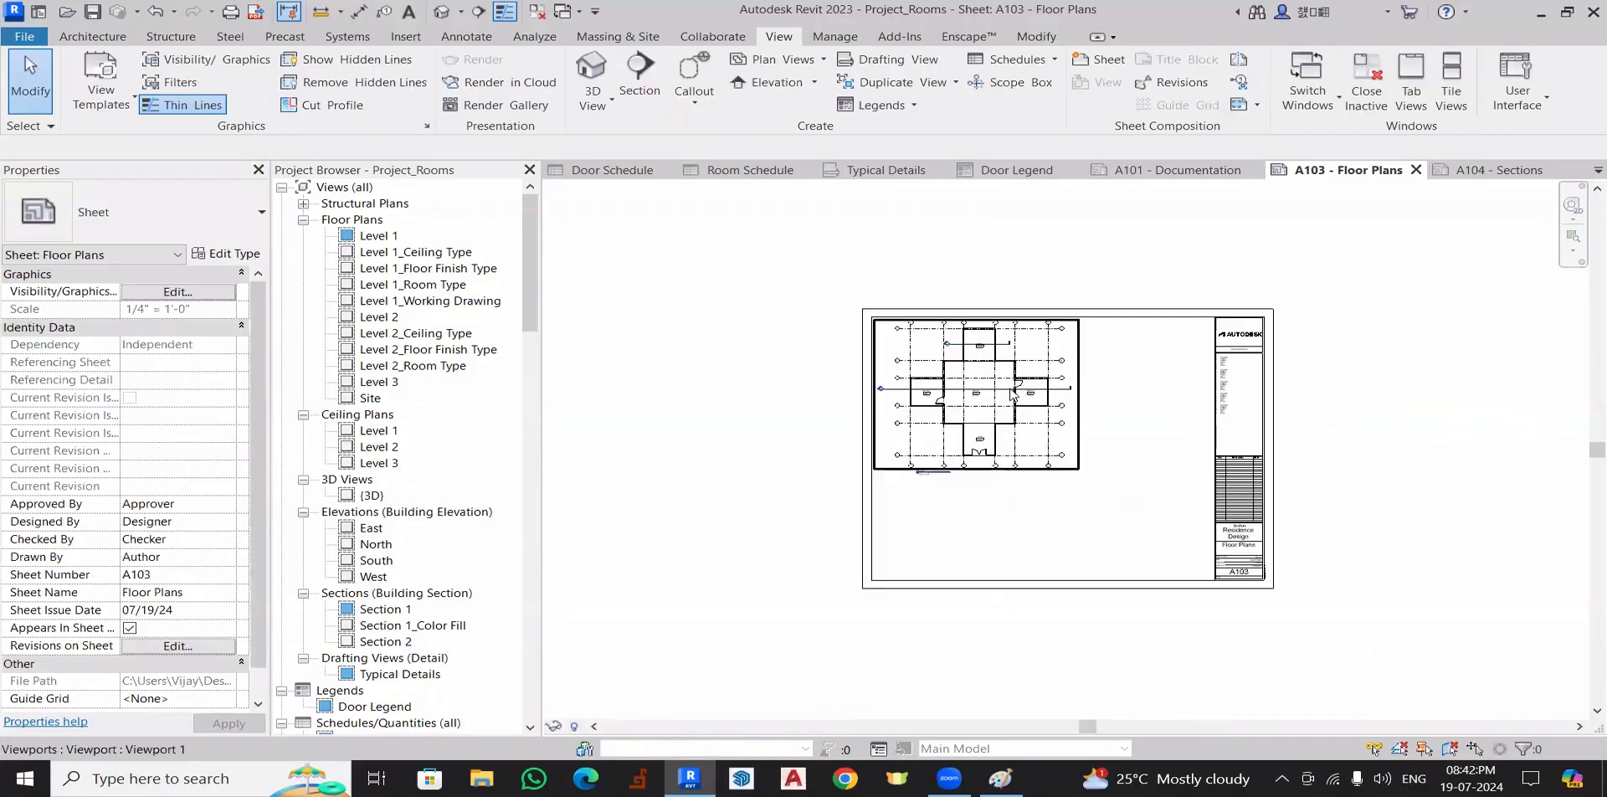
scroll(929, 285, "up", 6)
scroll(924, 283, "up", 2)
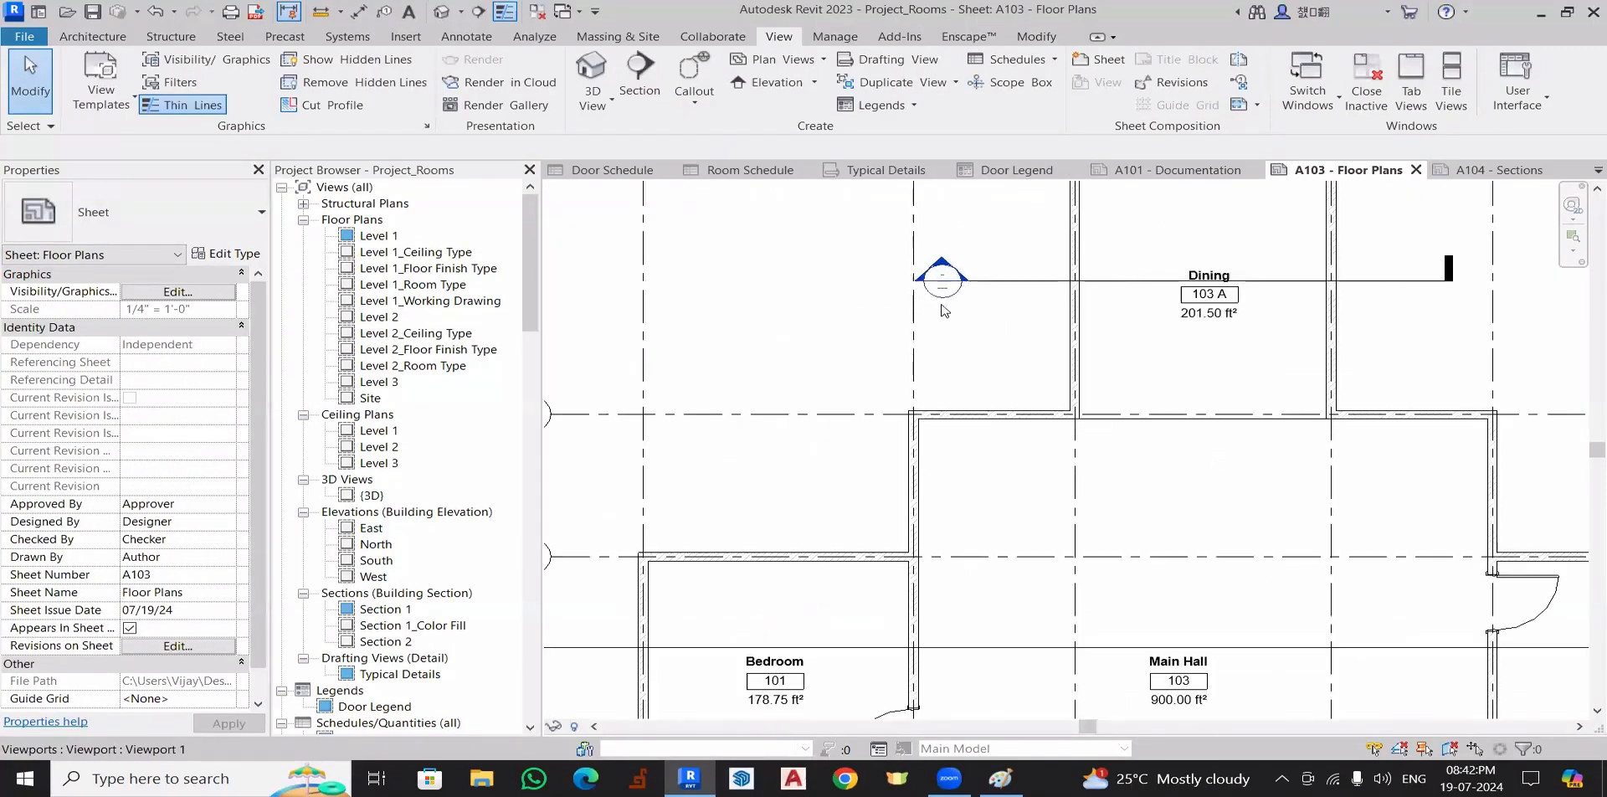
scroll(929, 330, "down", 8)
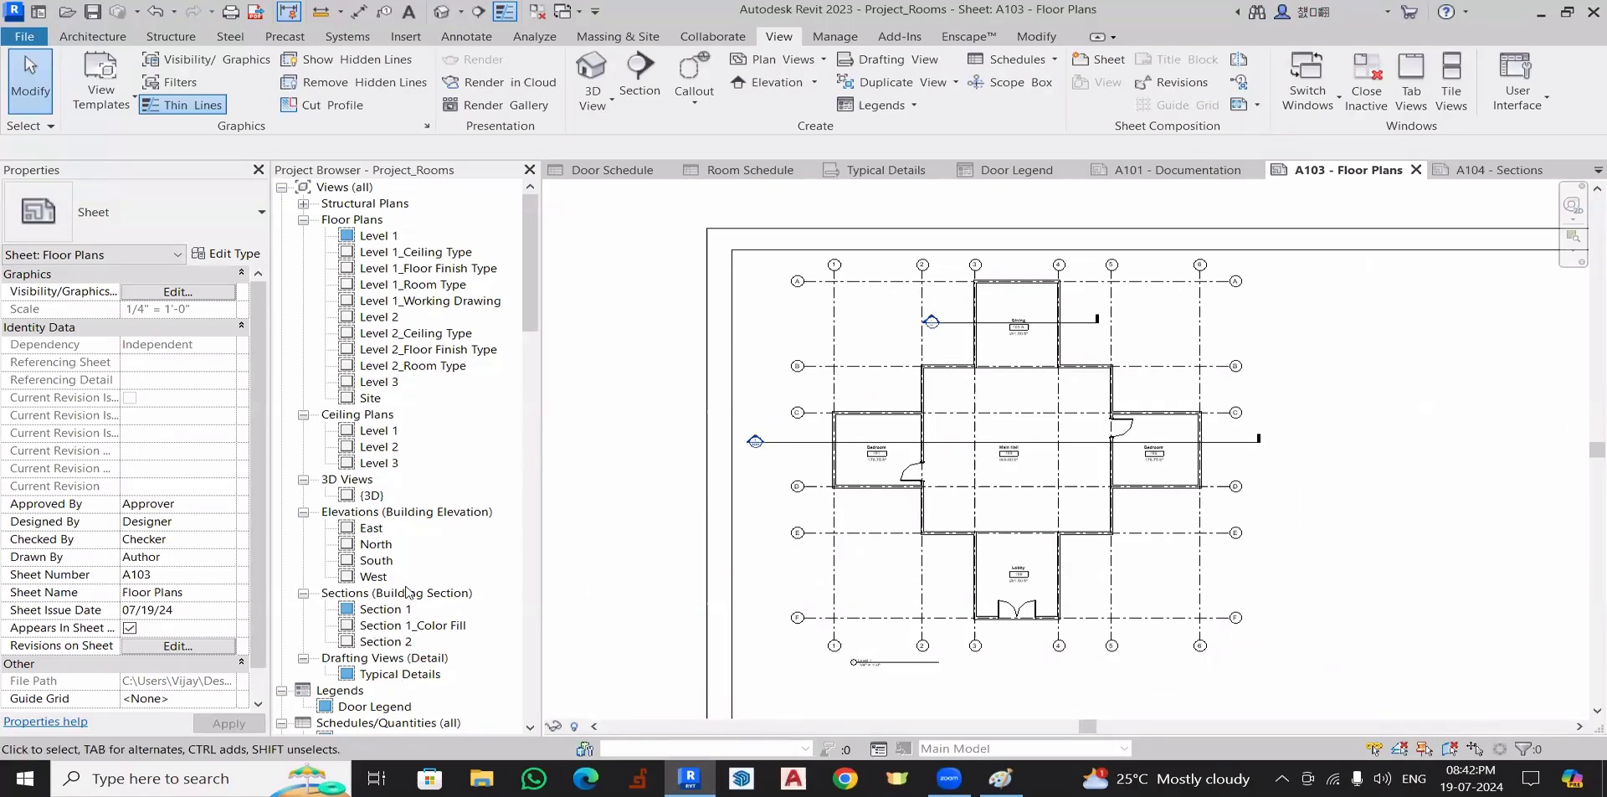
- Open sheet A104 - Sections and place the Section 2 view in the empty area between Typical Details and the title block
scroll(407, 592, "down", 4)
double_click(367, 625)
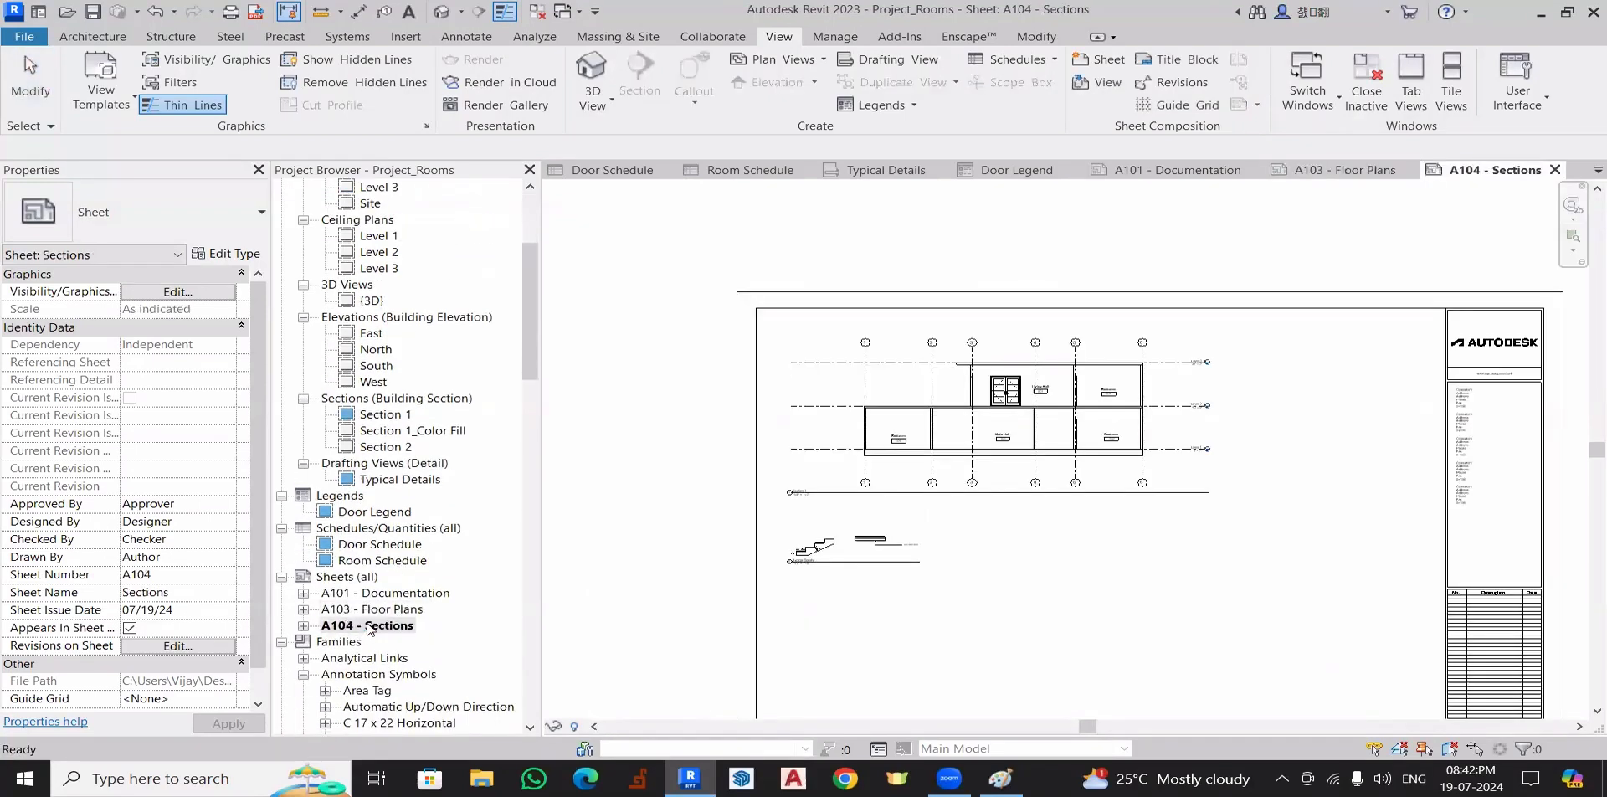
middle_click_drag(1077, 549, 987, 399)
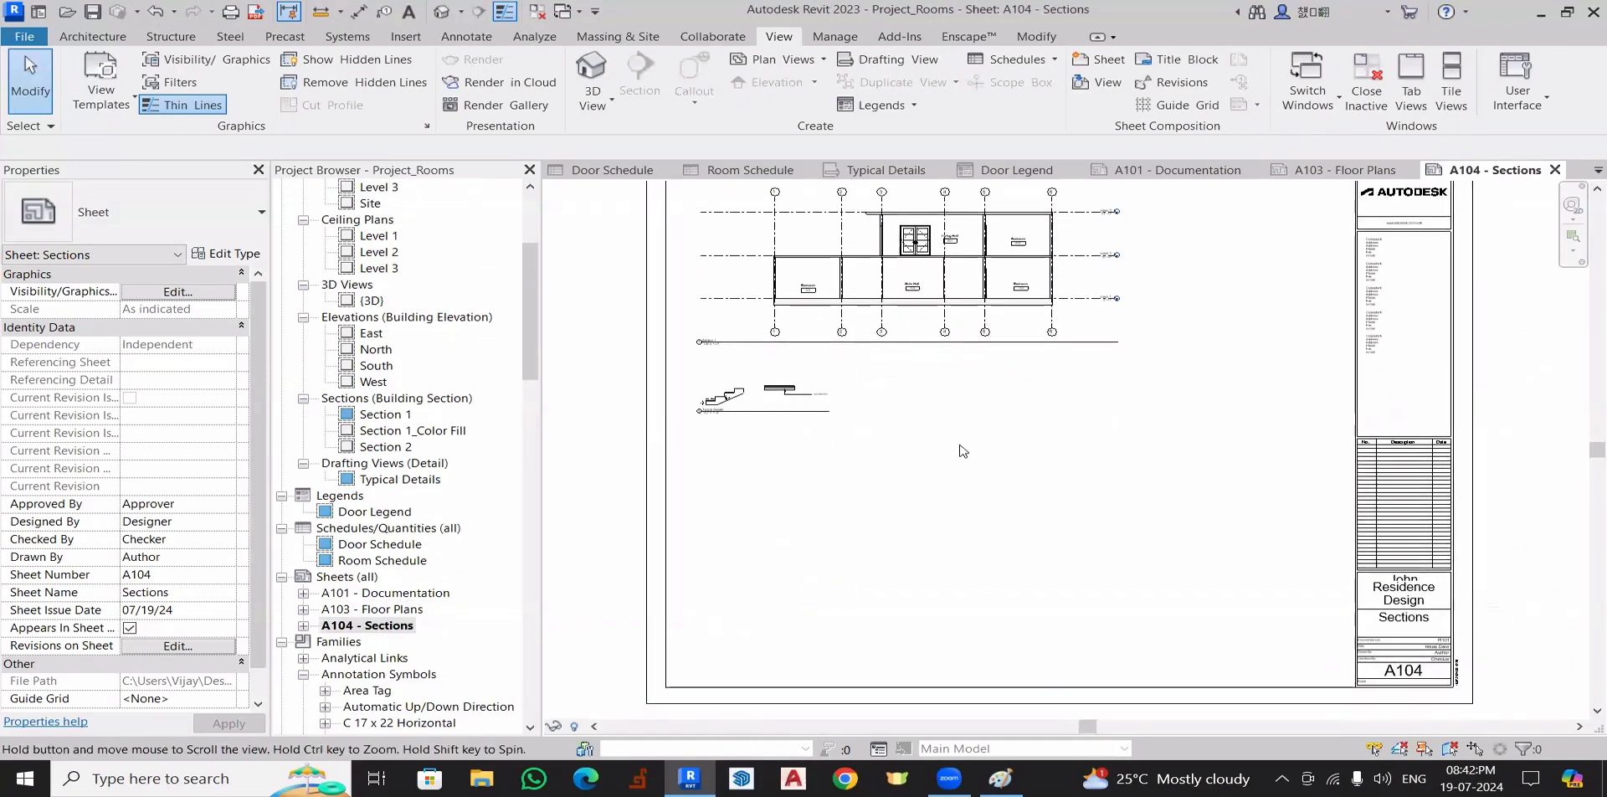
left_click(383, 446)
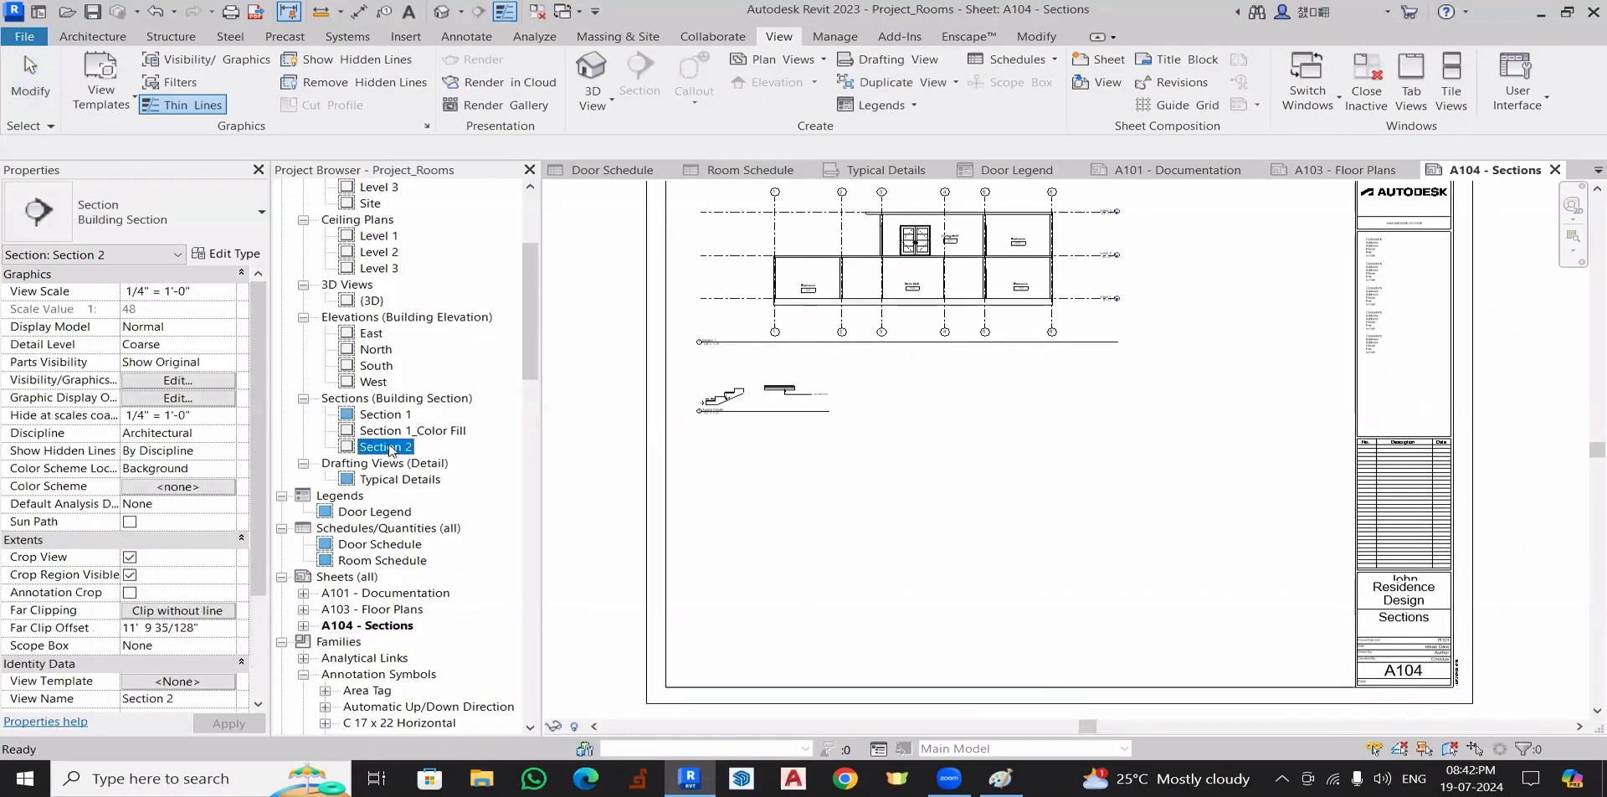
left_click_drag(1109, 510, 1097, 502)
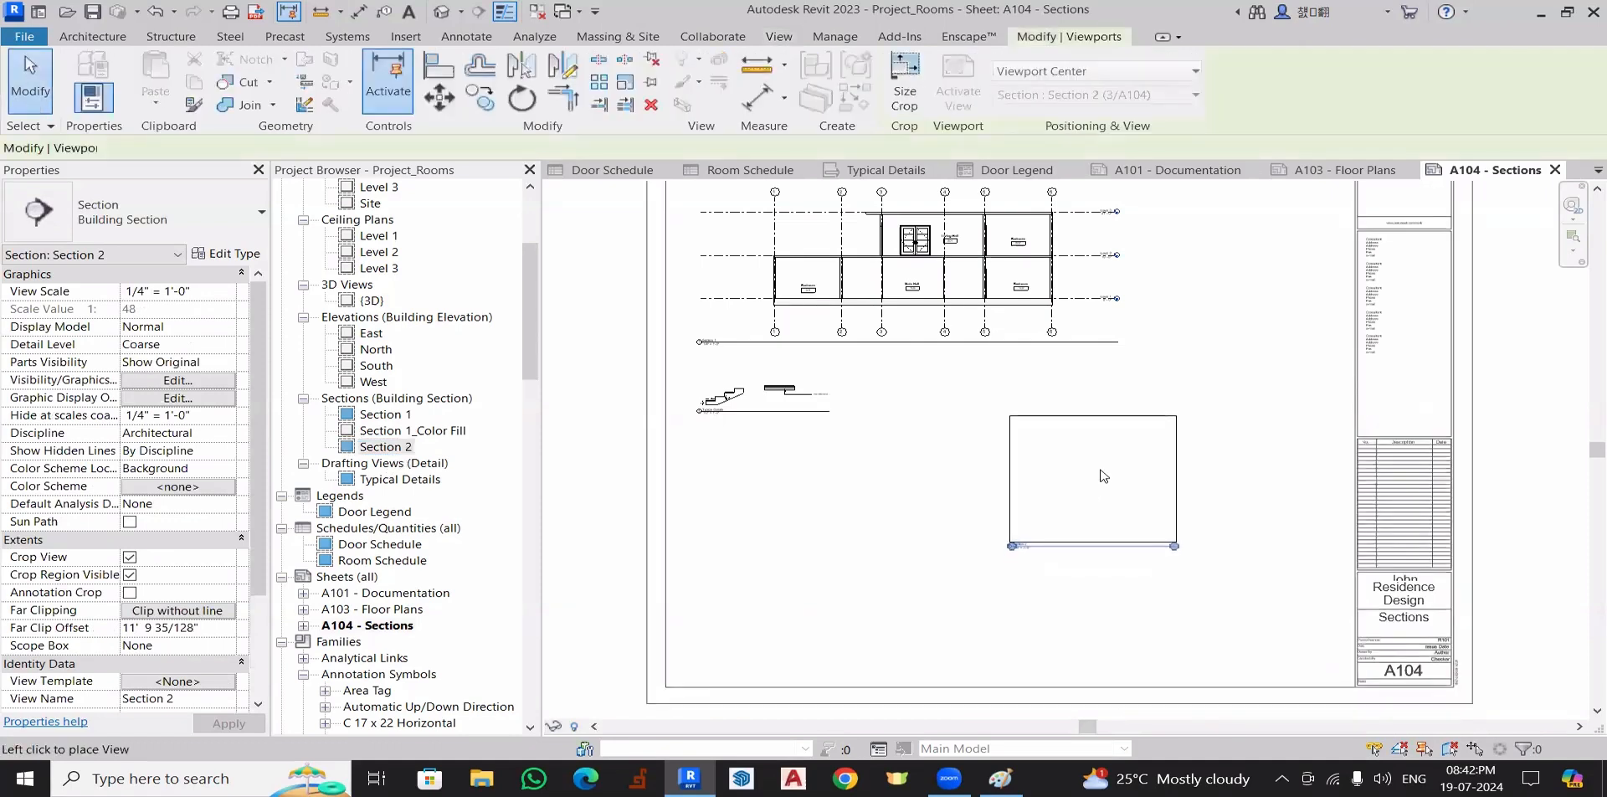
left_click(1199, 430)
key("Escape")
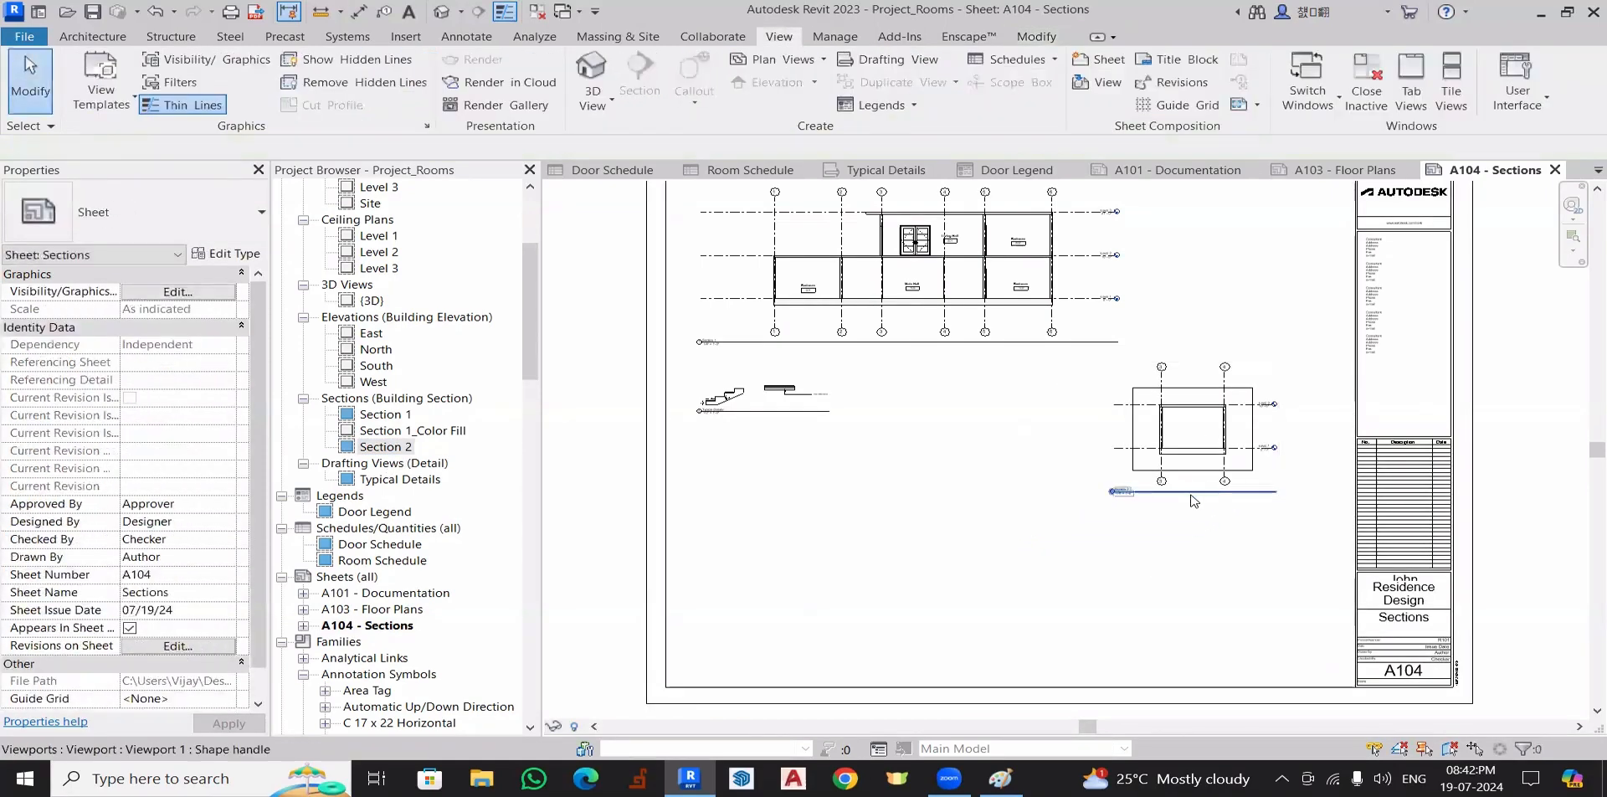
- Turn off the visible crop region of the Section 2 viewport
scroll(1152, 586, "up", 4)
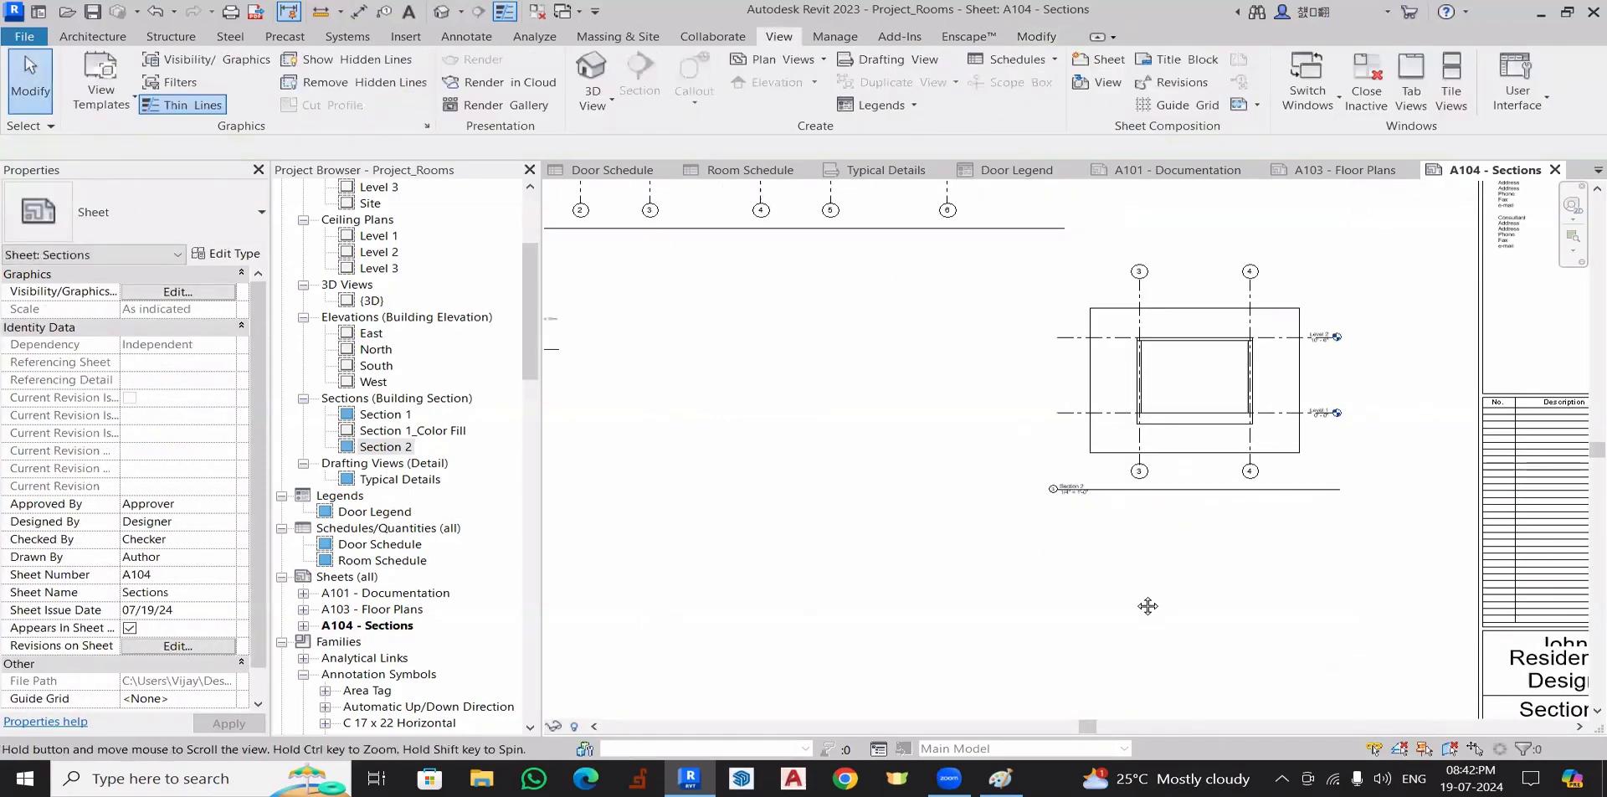
left_click(1159, 486)
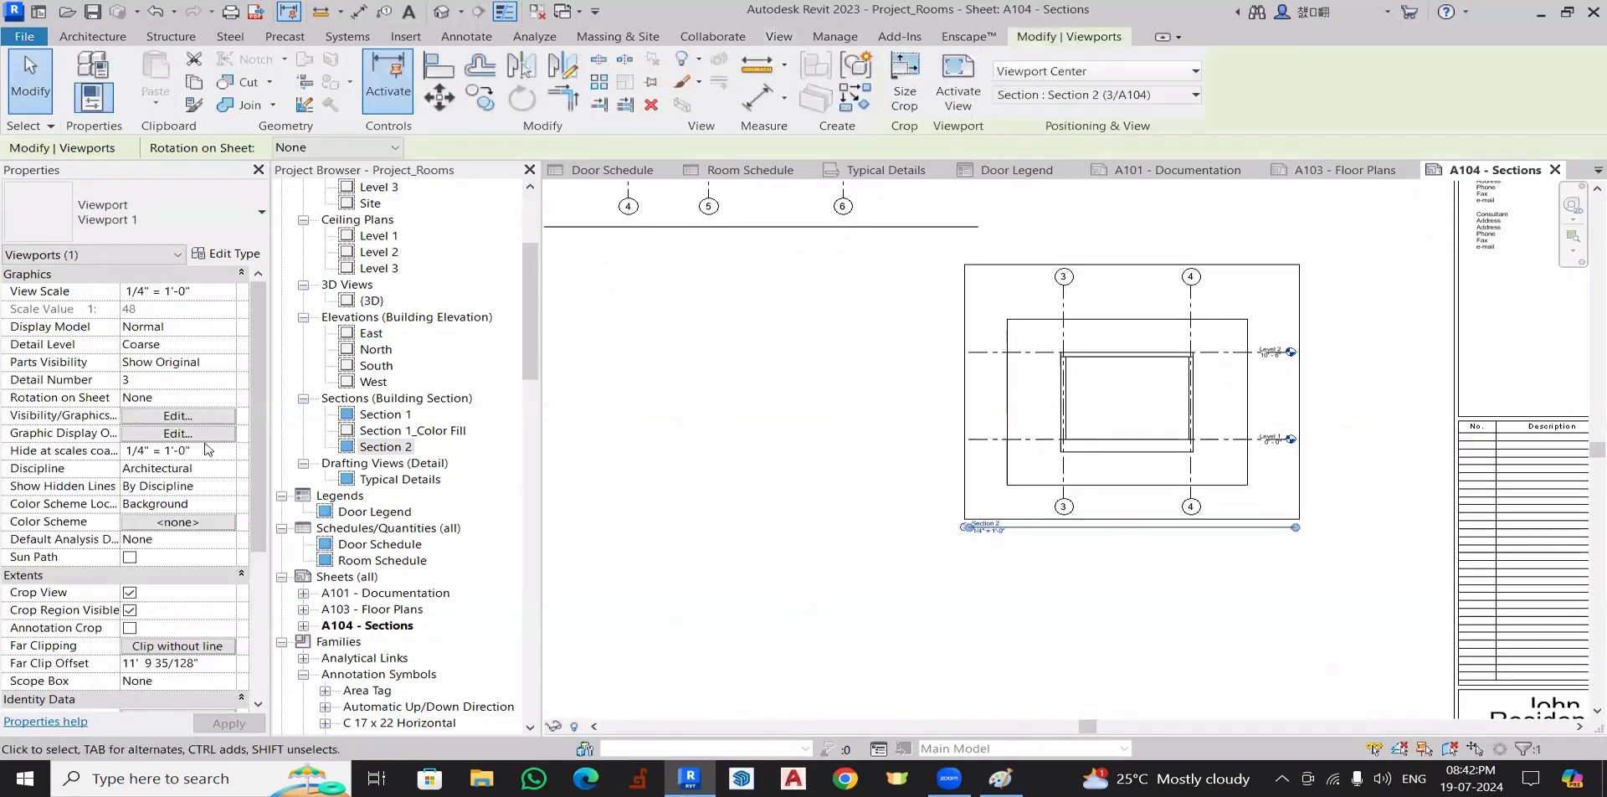
left_click(130, 609)
left_click(1066, 622)
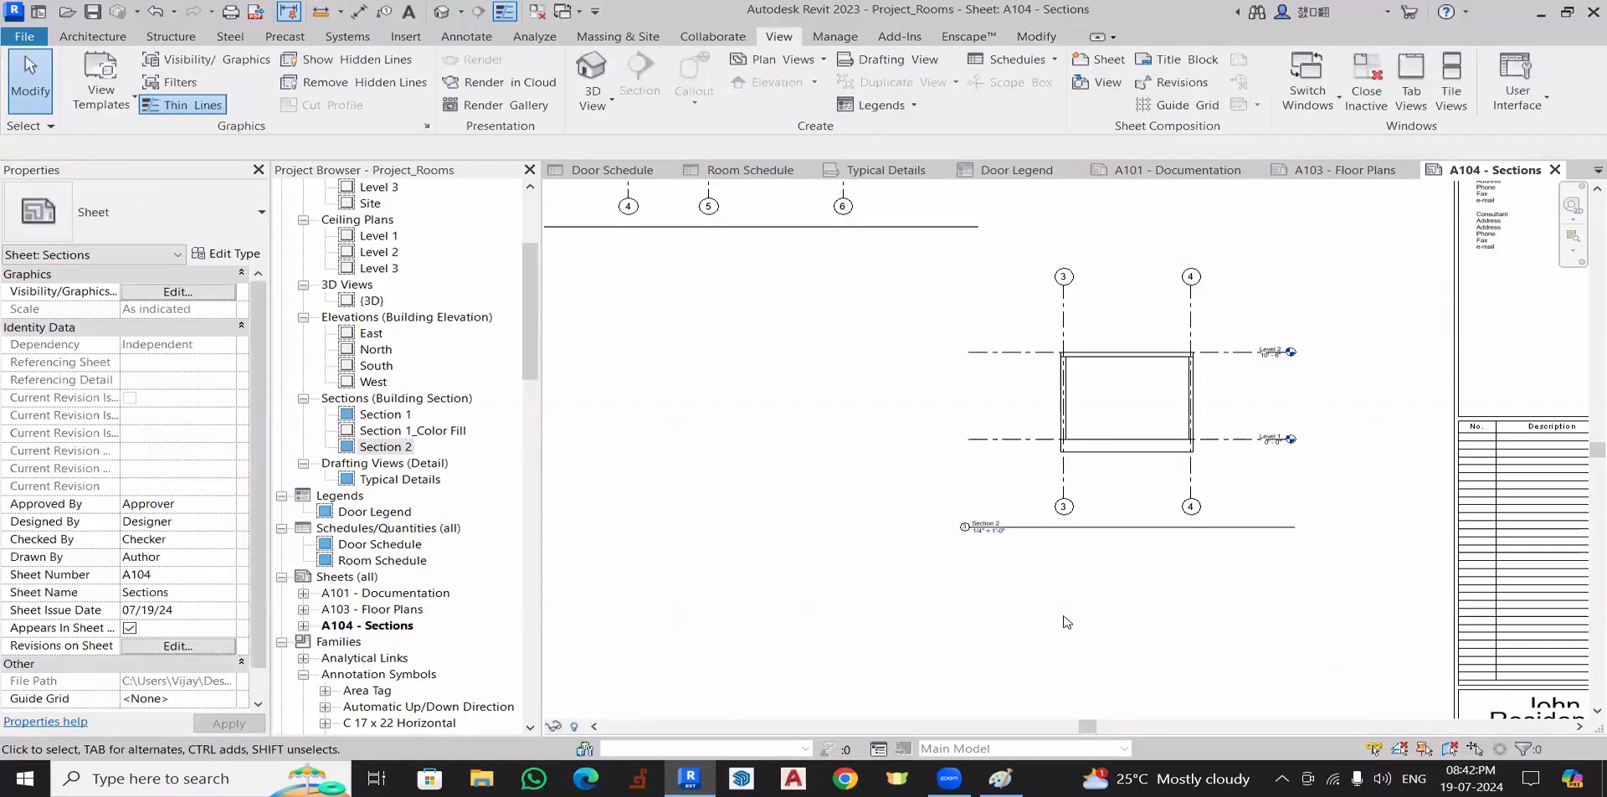
- Shorten the title line of the Section 2 viewport and move the view title beneath the section, between grids 3 and 4
left_click(1147, 533)
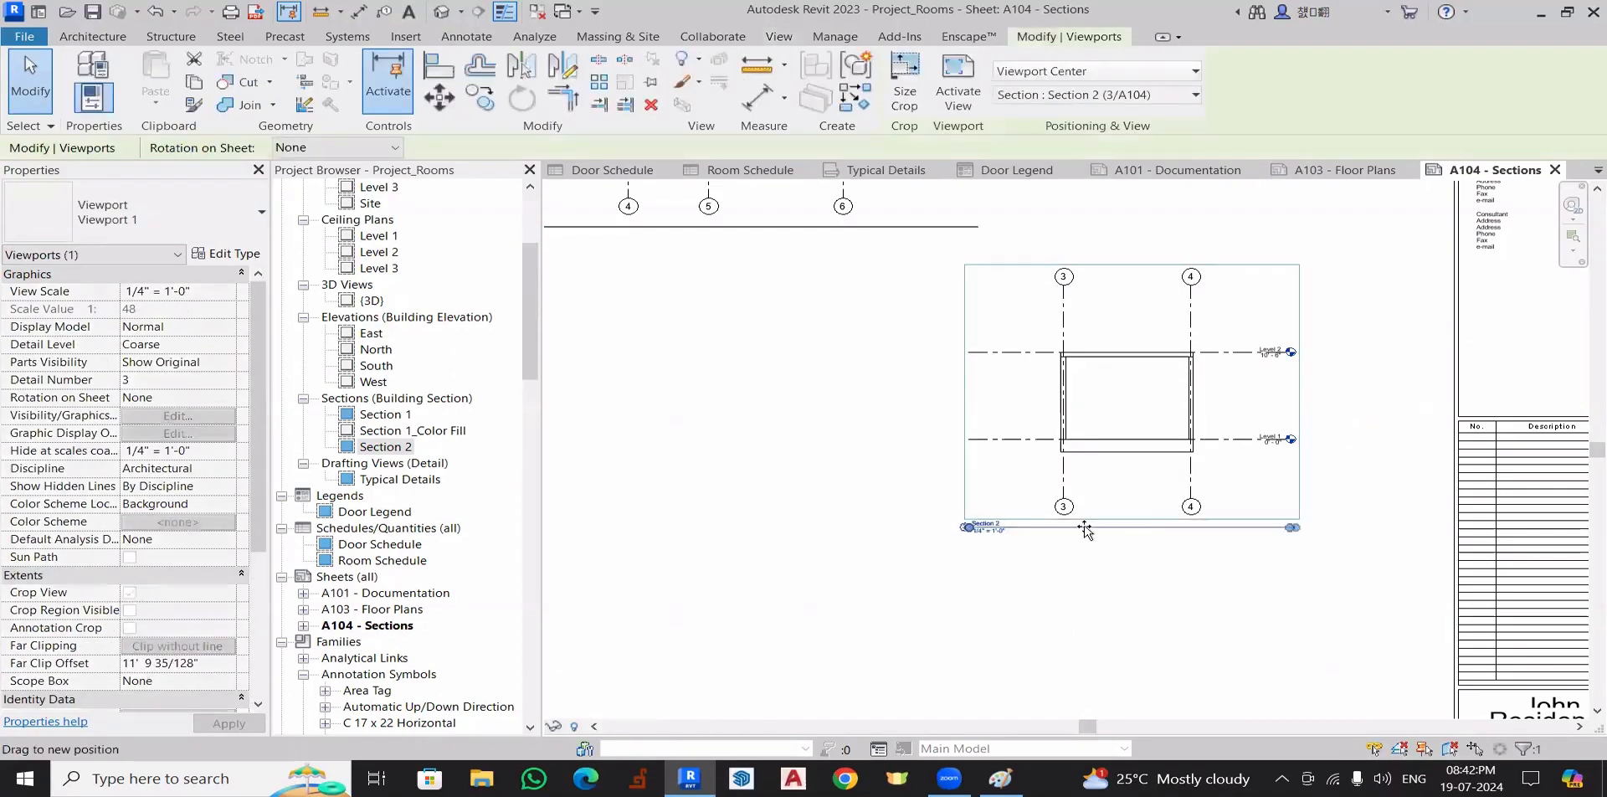
mouse_move(1053, 533)
left_mouse_down()
mouse_move(1125, 511)
mouse_move(1070, 528)
left_mouse_up()
left_click(1064, 551)
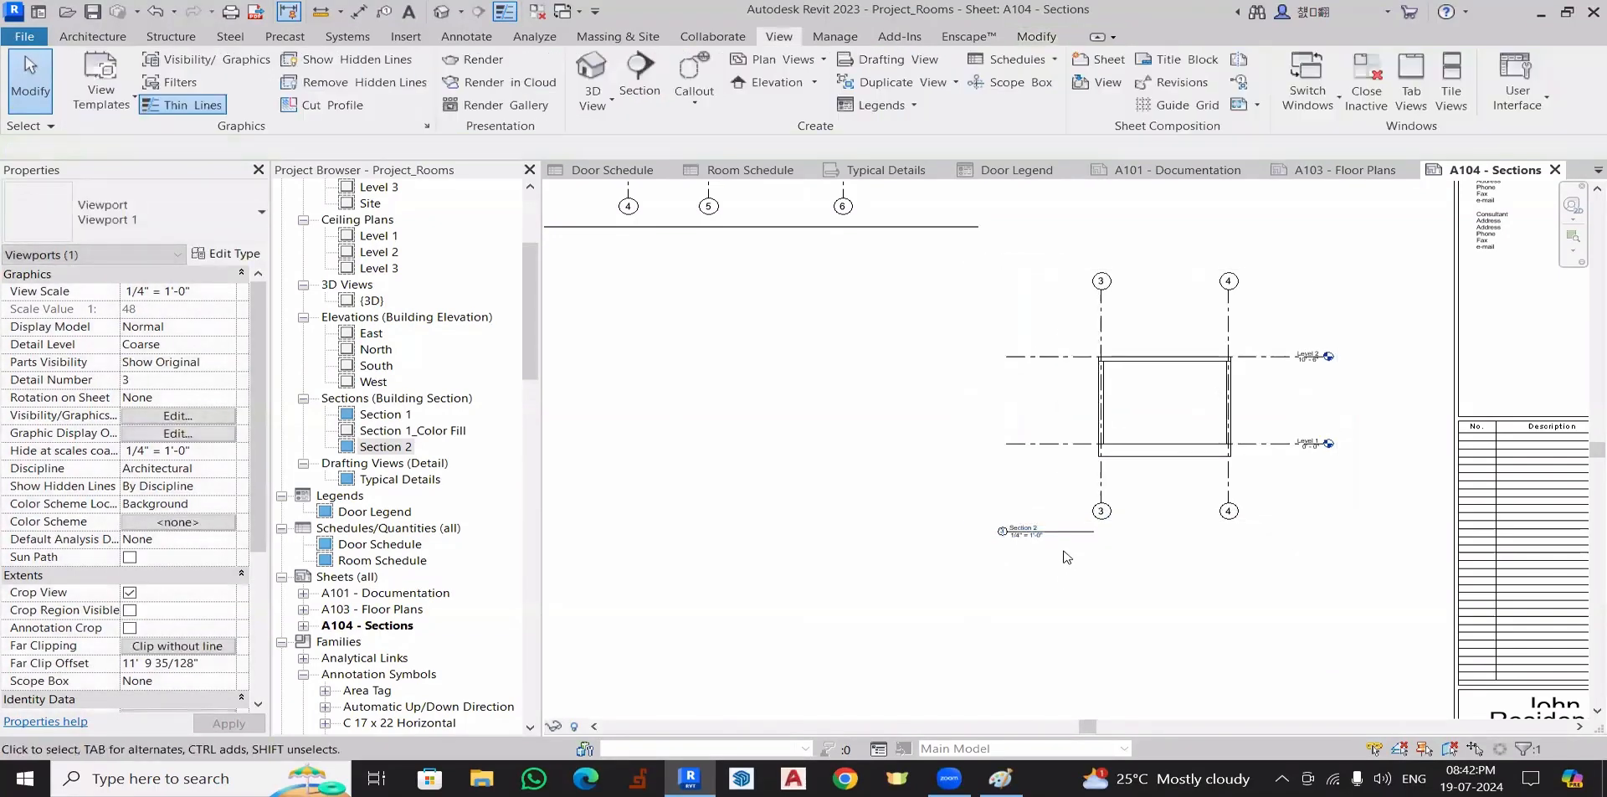
left_click(1065, 535)
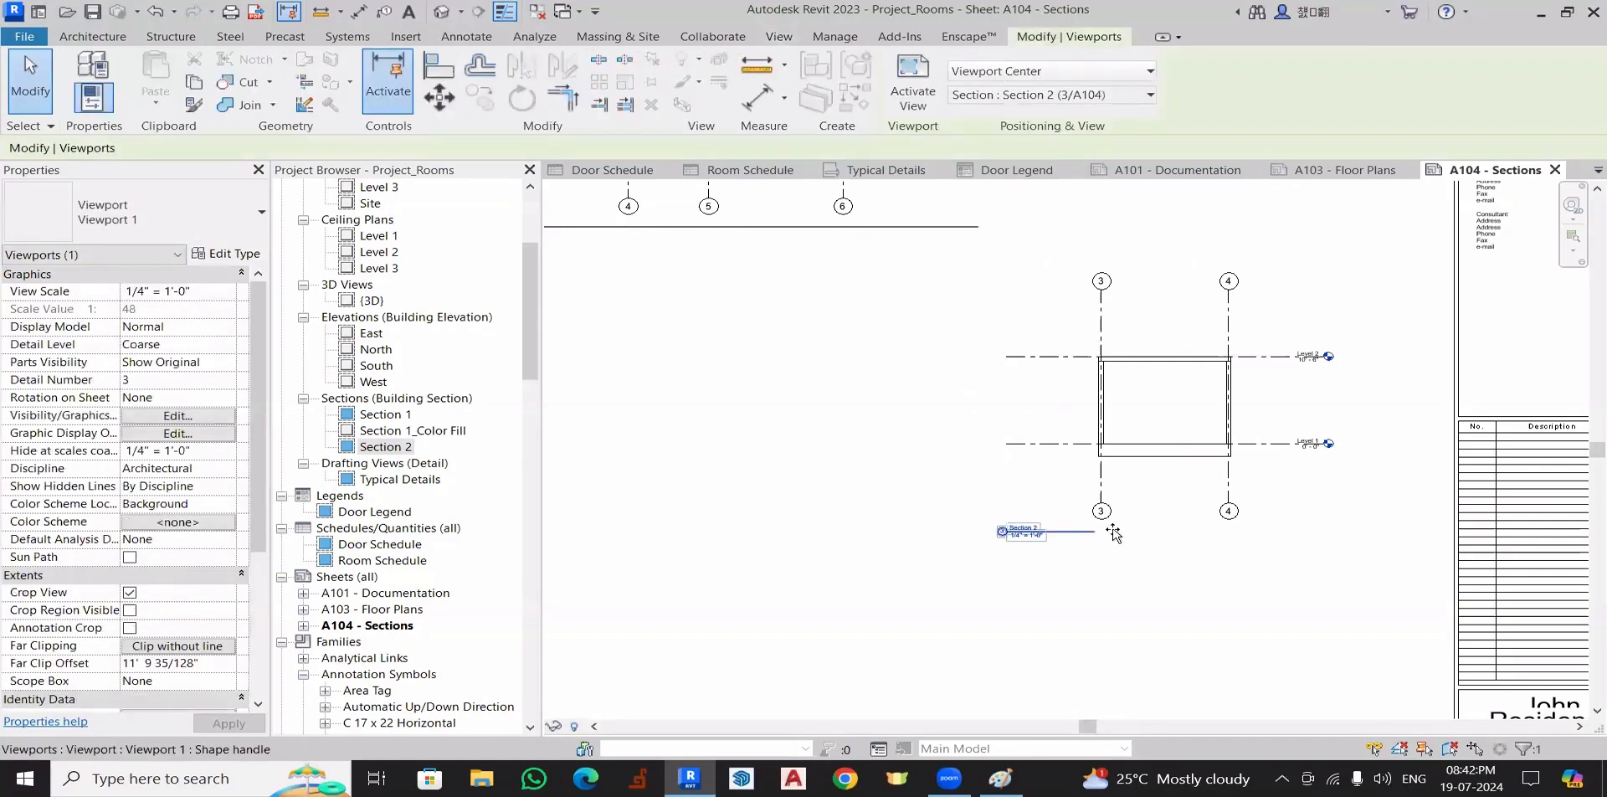
left_click_drag(1113, 533, 1199, 519)
left_click(1180, 586)
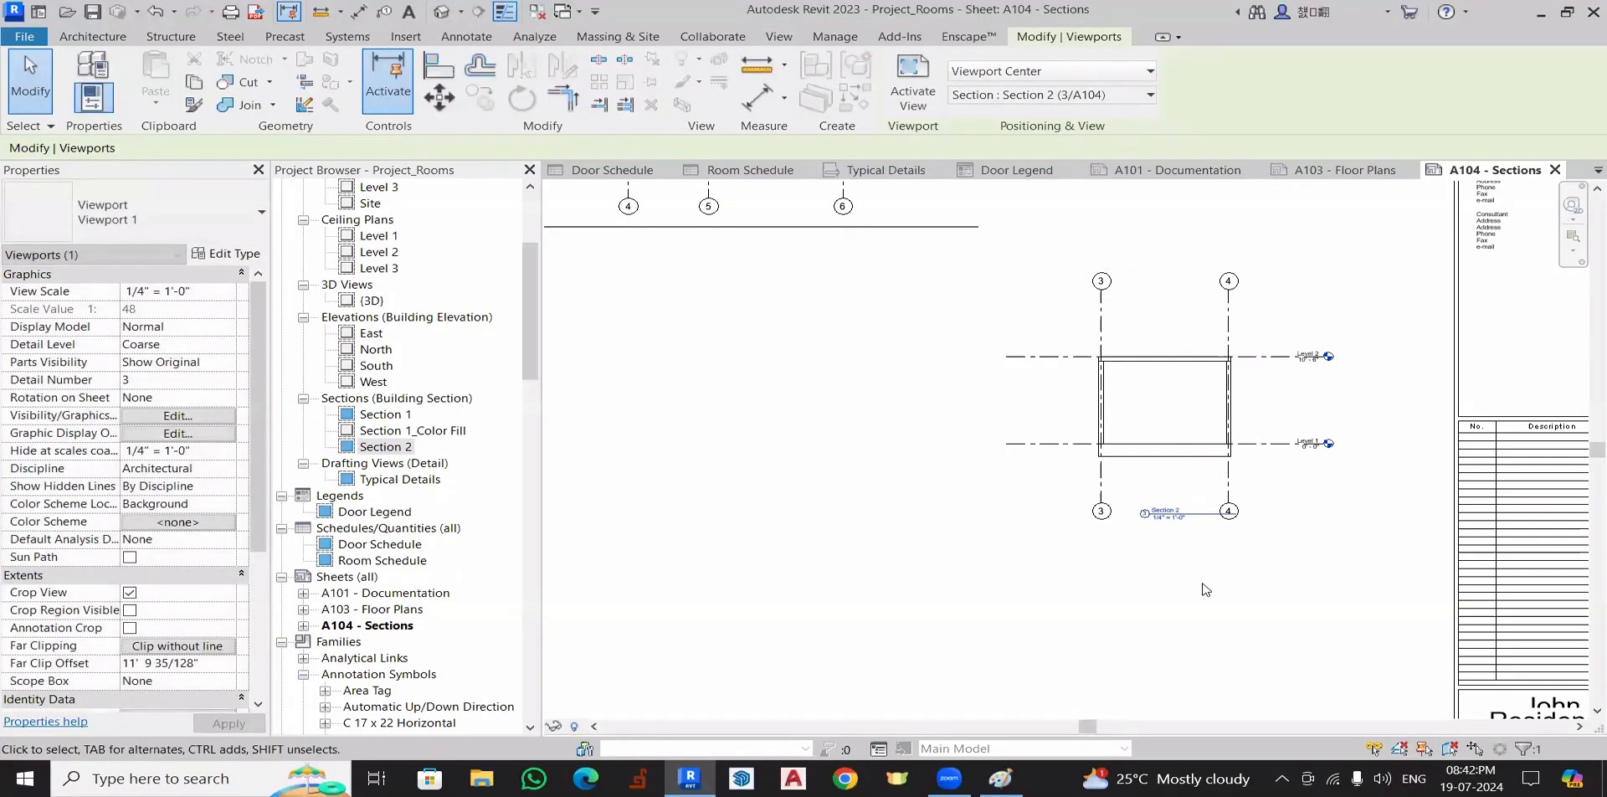
- Activate the Section 2 viewport, pull both end bubbles of grids 3 and 4 closer to the building, and deactivate it
scroll(1038, 433, "up", 2)
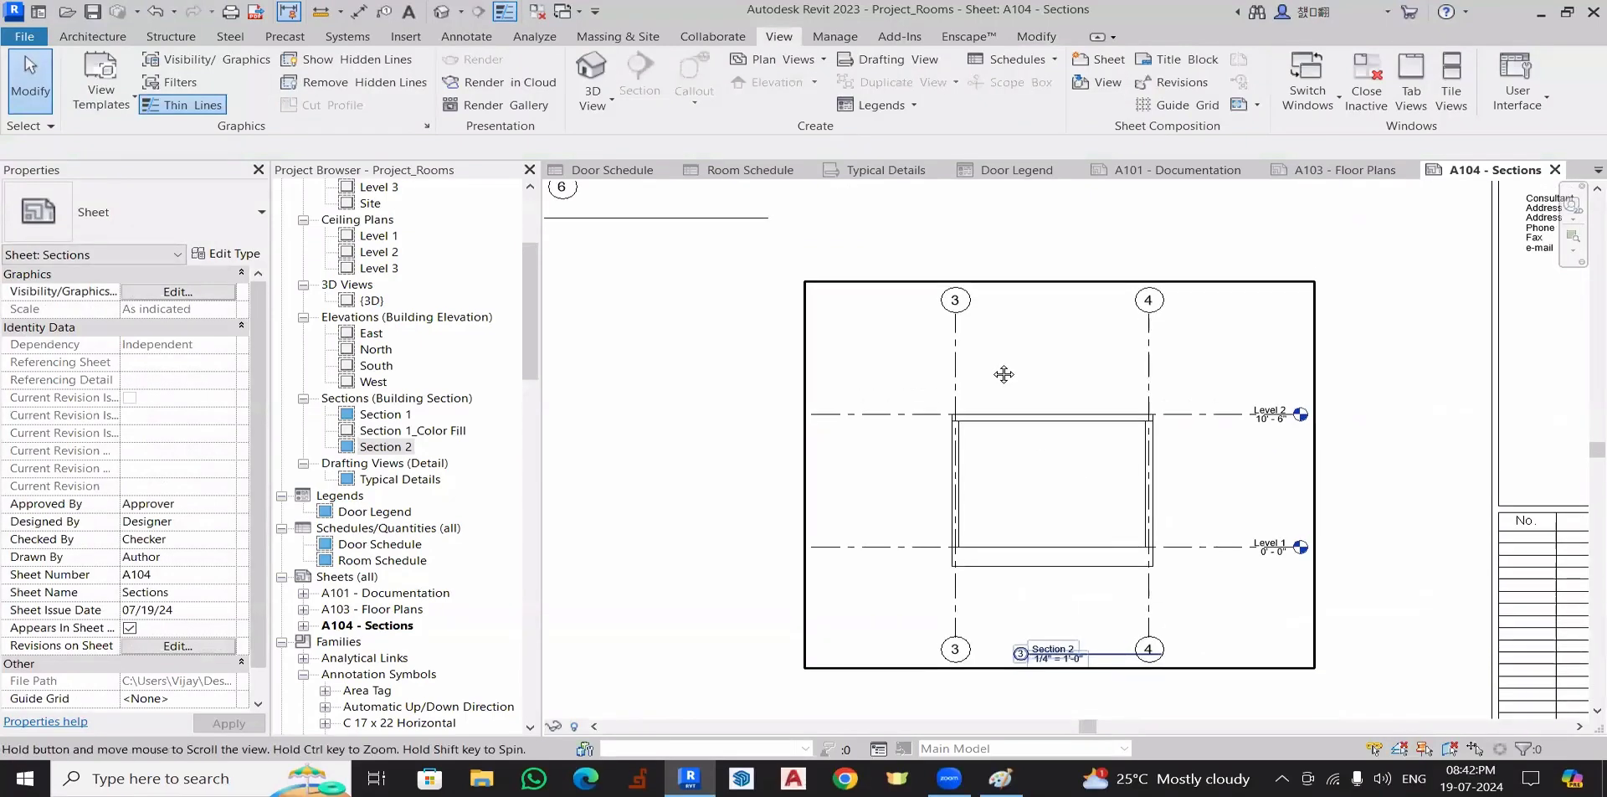
scroll(988, 345, "up", 1)
double_click(959, 365)
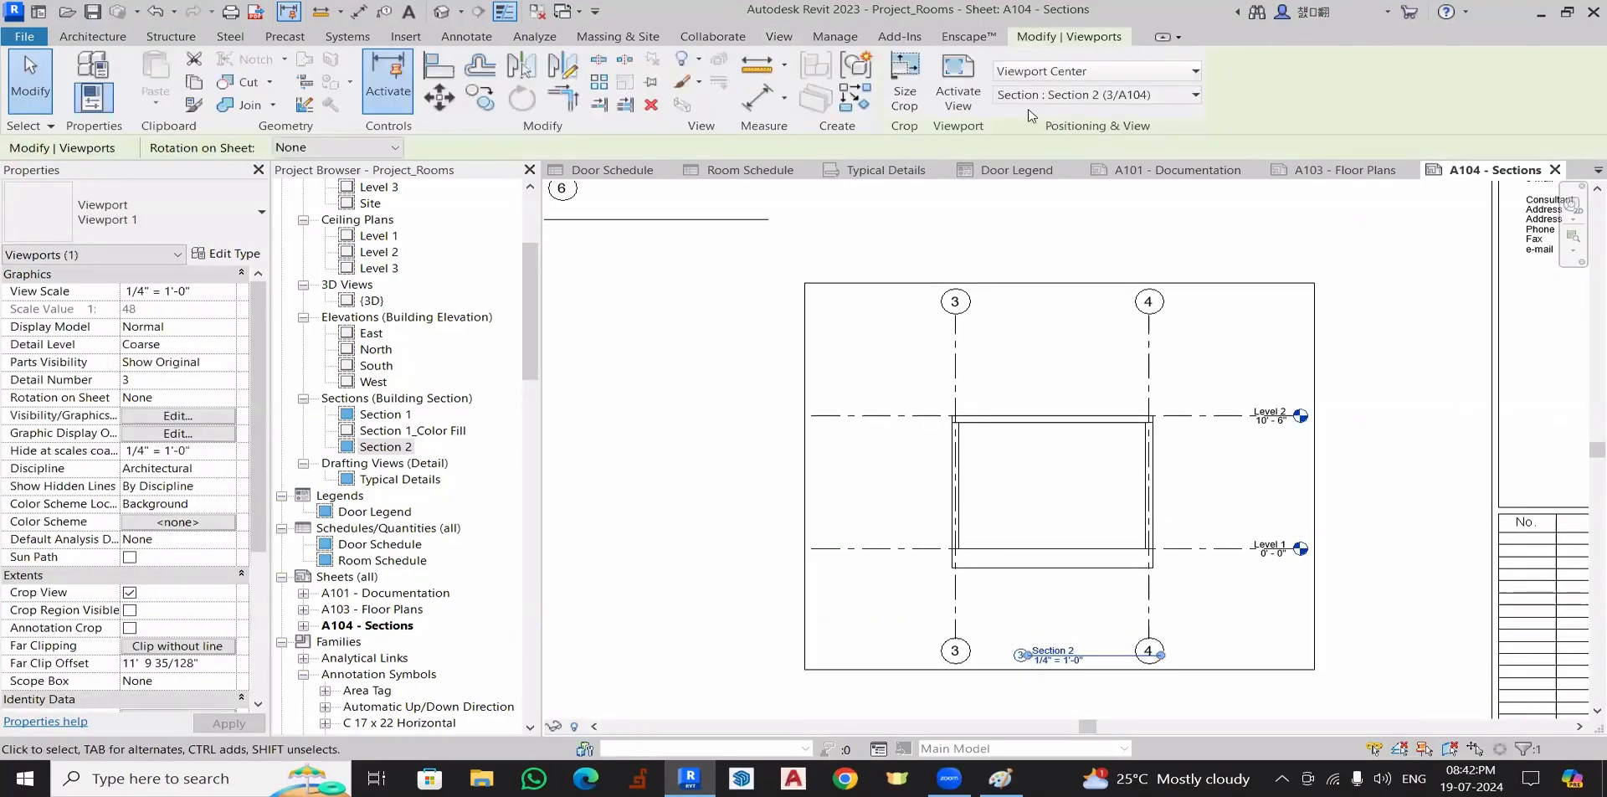
left_click(956, 376)
left_click_drag(957, 381, 955, 371)
left_click(1124, 641)
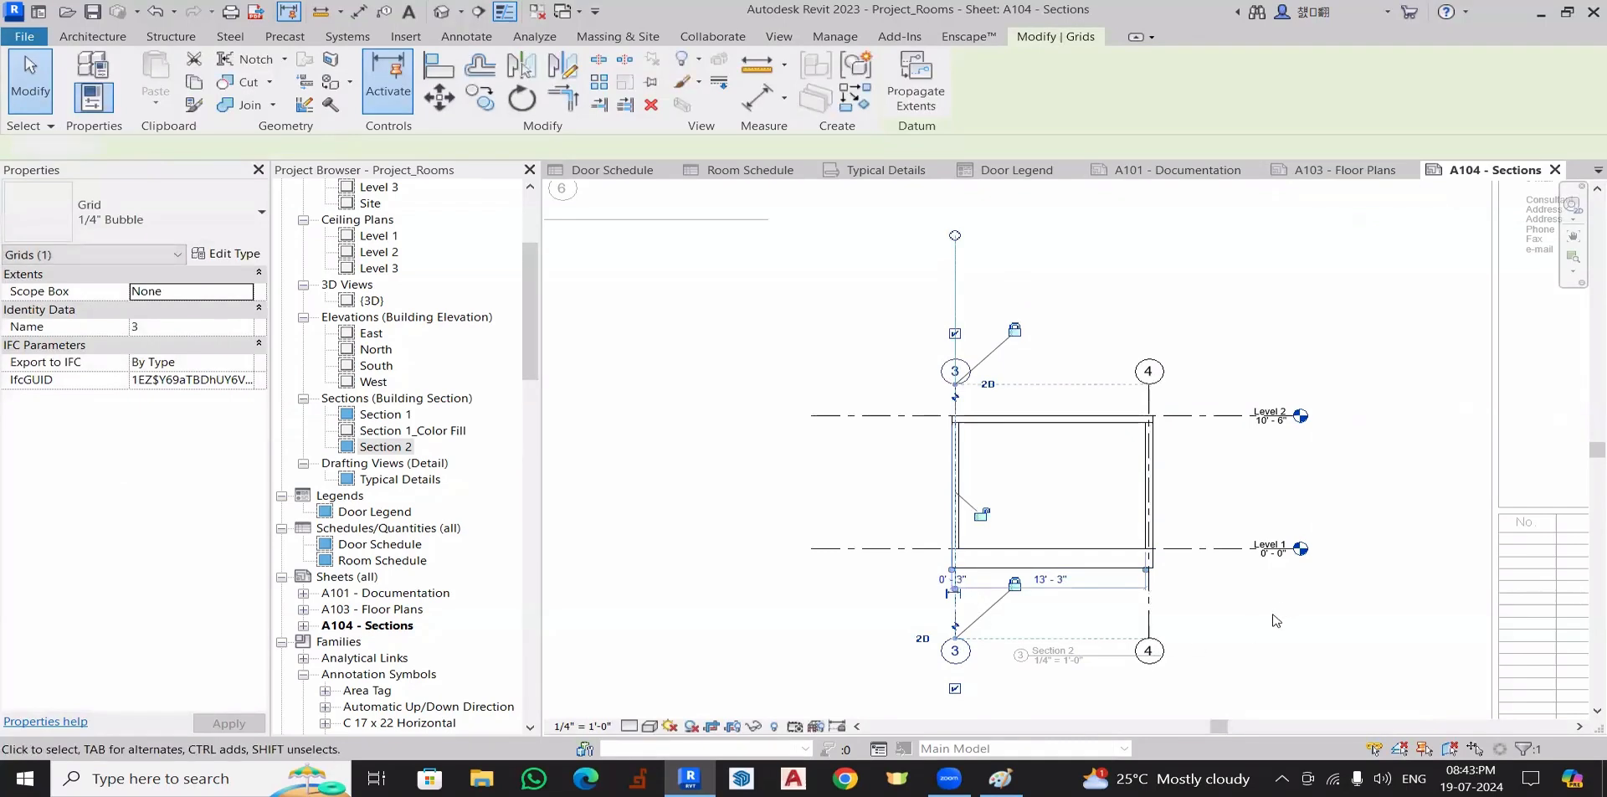
left_click(1159, 651)
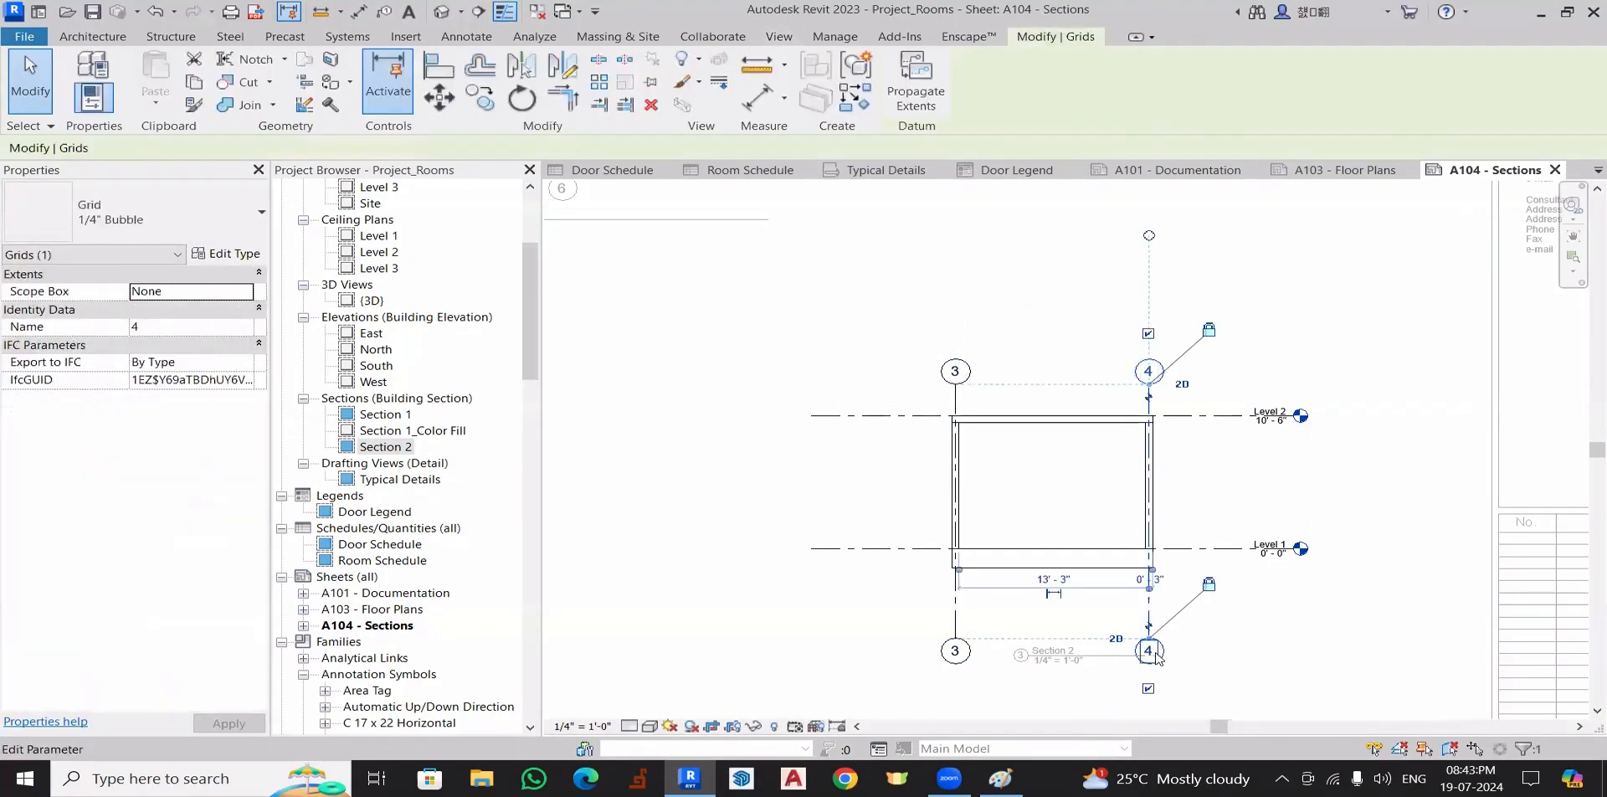
left_click_drag(1148, 636, 1149, 598)
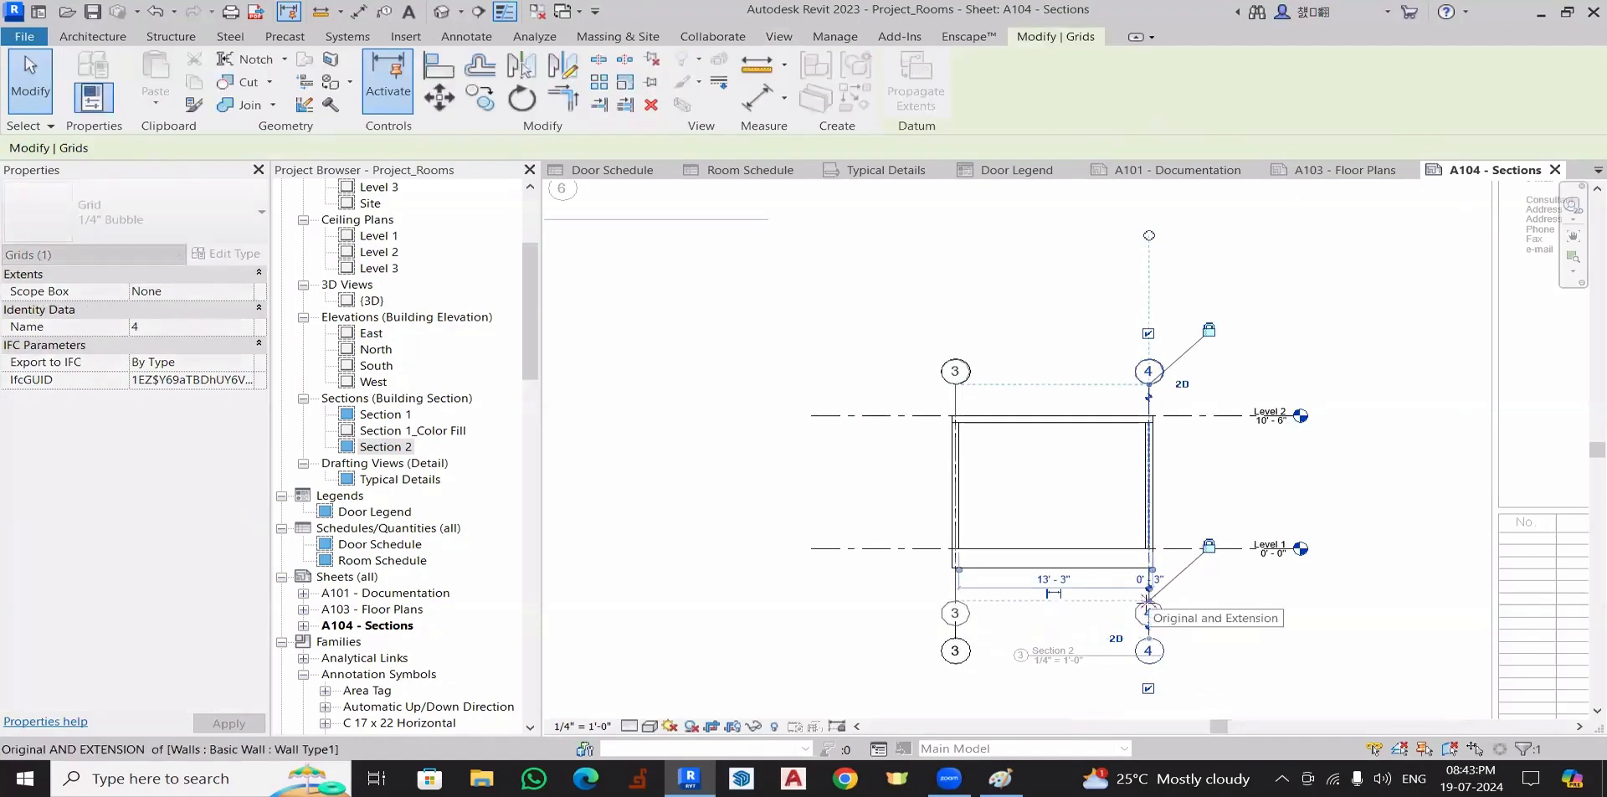
left_click(1279, 614)
scroll(1089, 310, "down", 1)
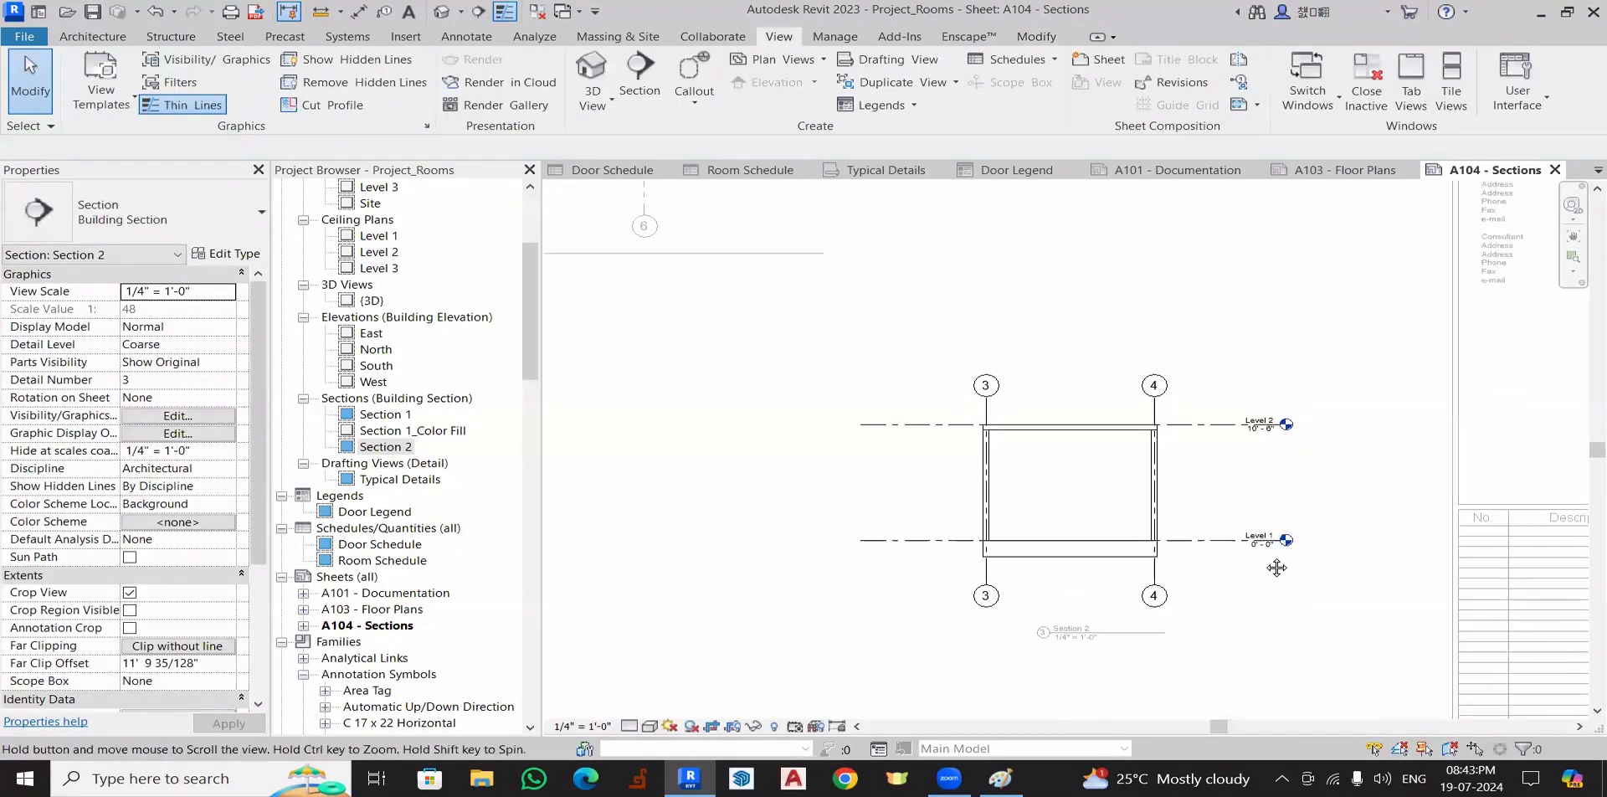
scroll(1339, 335, "down", 4)
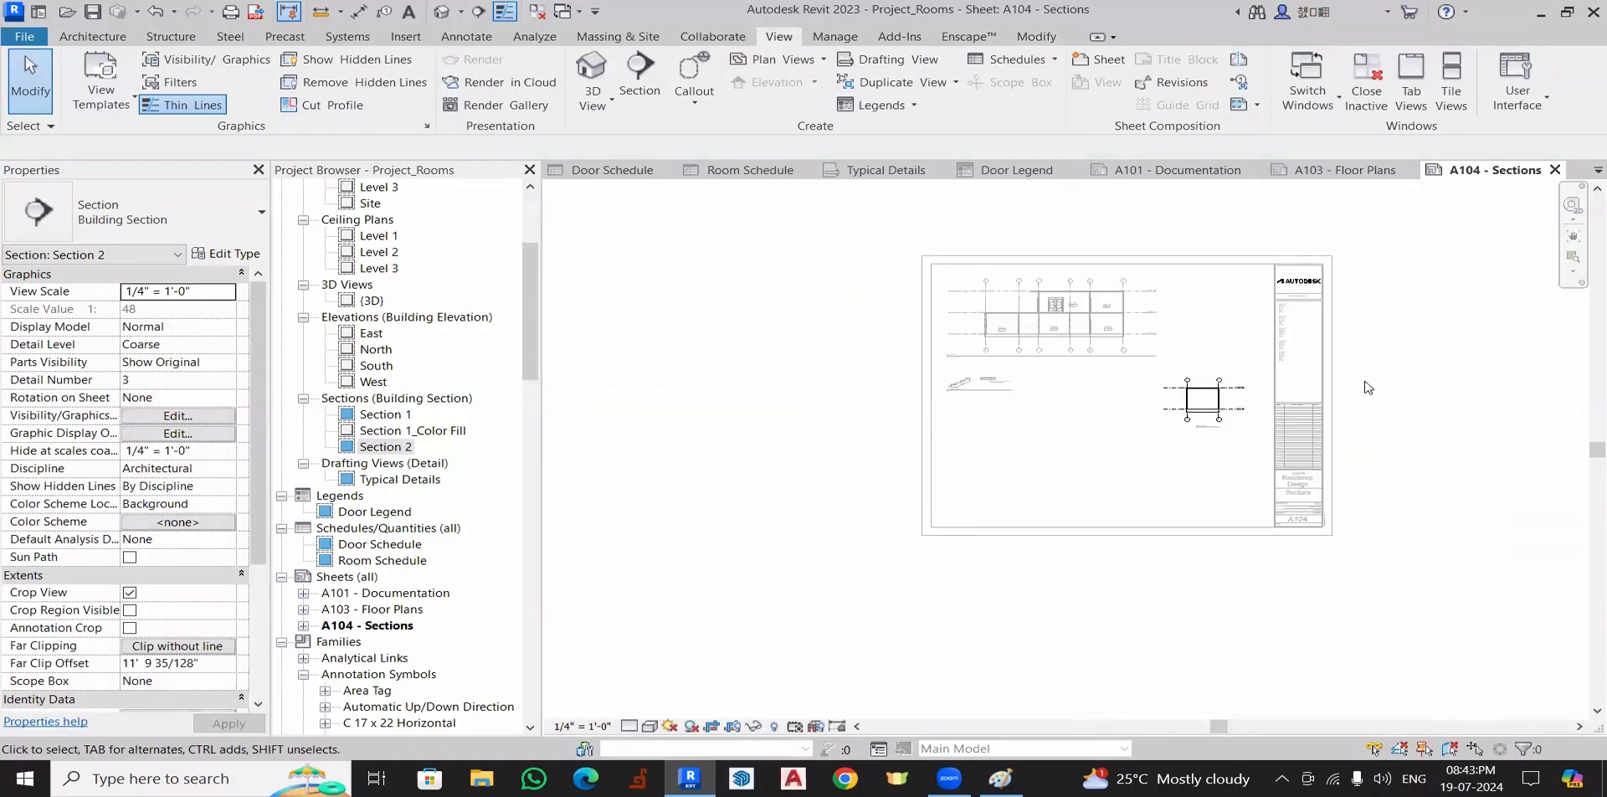
double_click(1432, 384)
- Move the Section 2 viewport up on sheet A104 so it sits beside the Section 1 view
scroll(1340, 394, "up", 3)
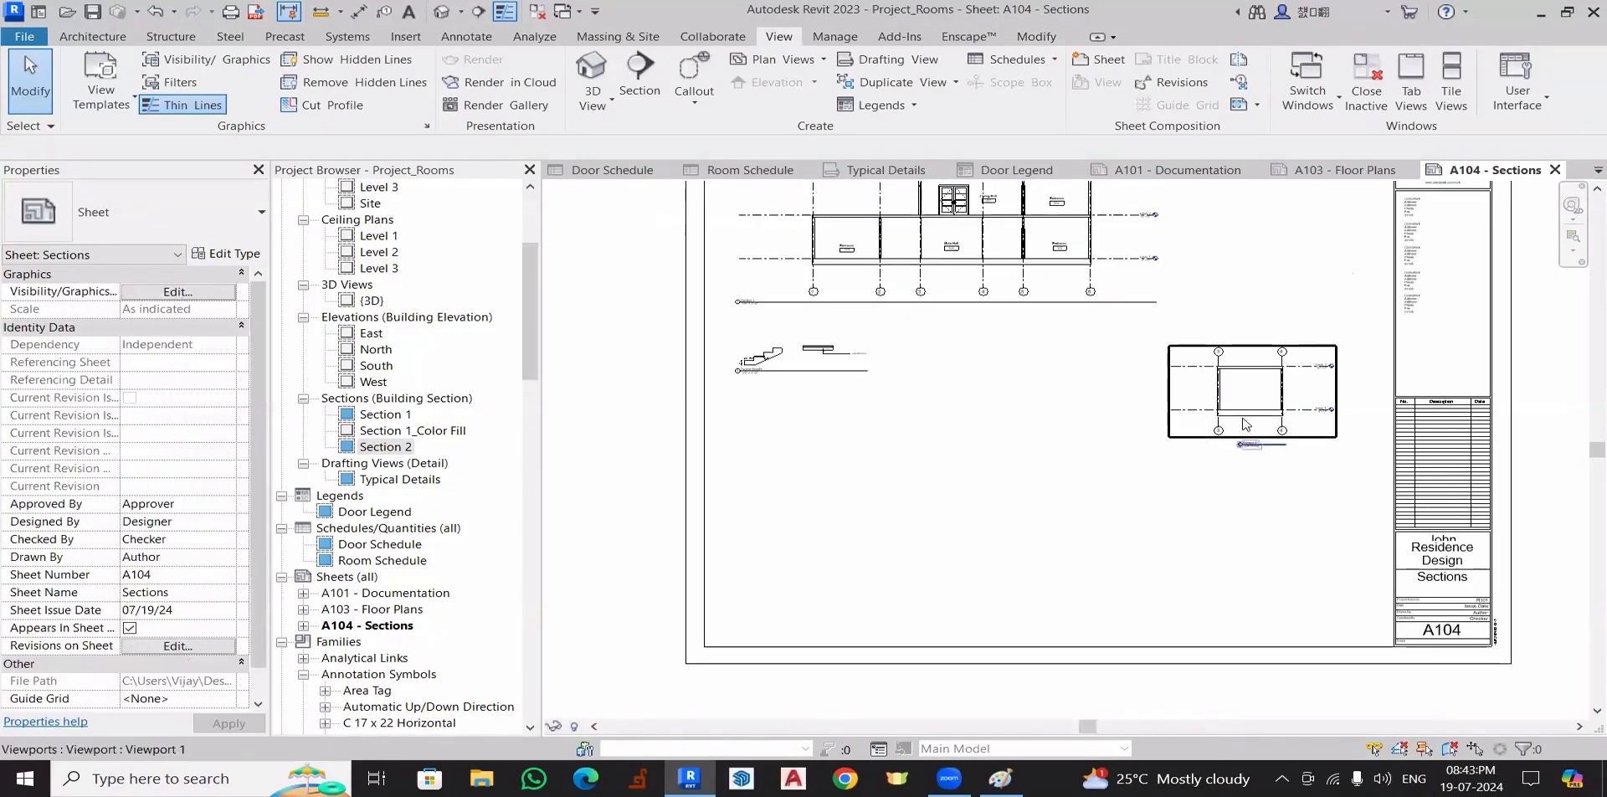
left_click(1281, 396)
scroll(1281, 396, "down", 2)
left_click_drag(1208, 470, 1224, 317)
left_click(1179, 451)
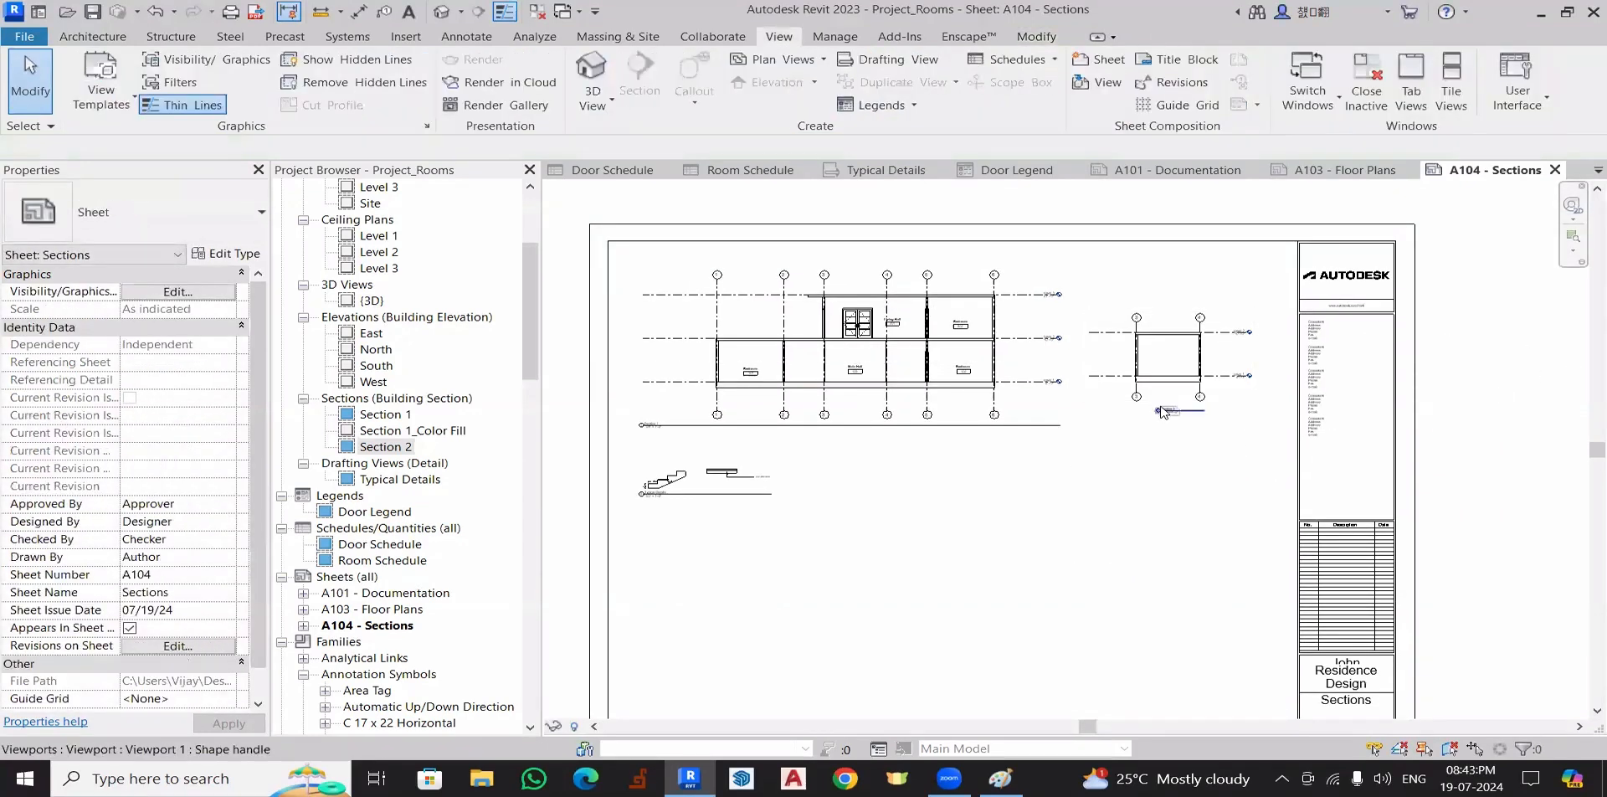
- Examine the detail number and scale in the Section 2 view title and the title block of sheet A104
scroll(1178, 452, "up", 5)
middle_click_drag(1179, 451, 746, 416)
scroll(944, 495, "down", 3)
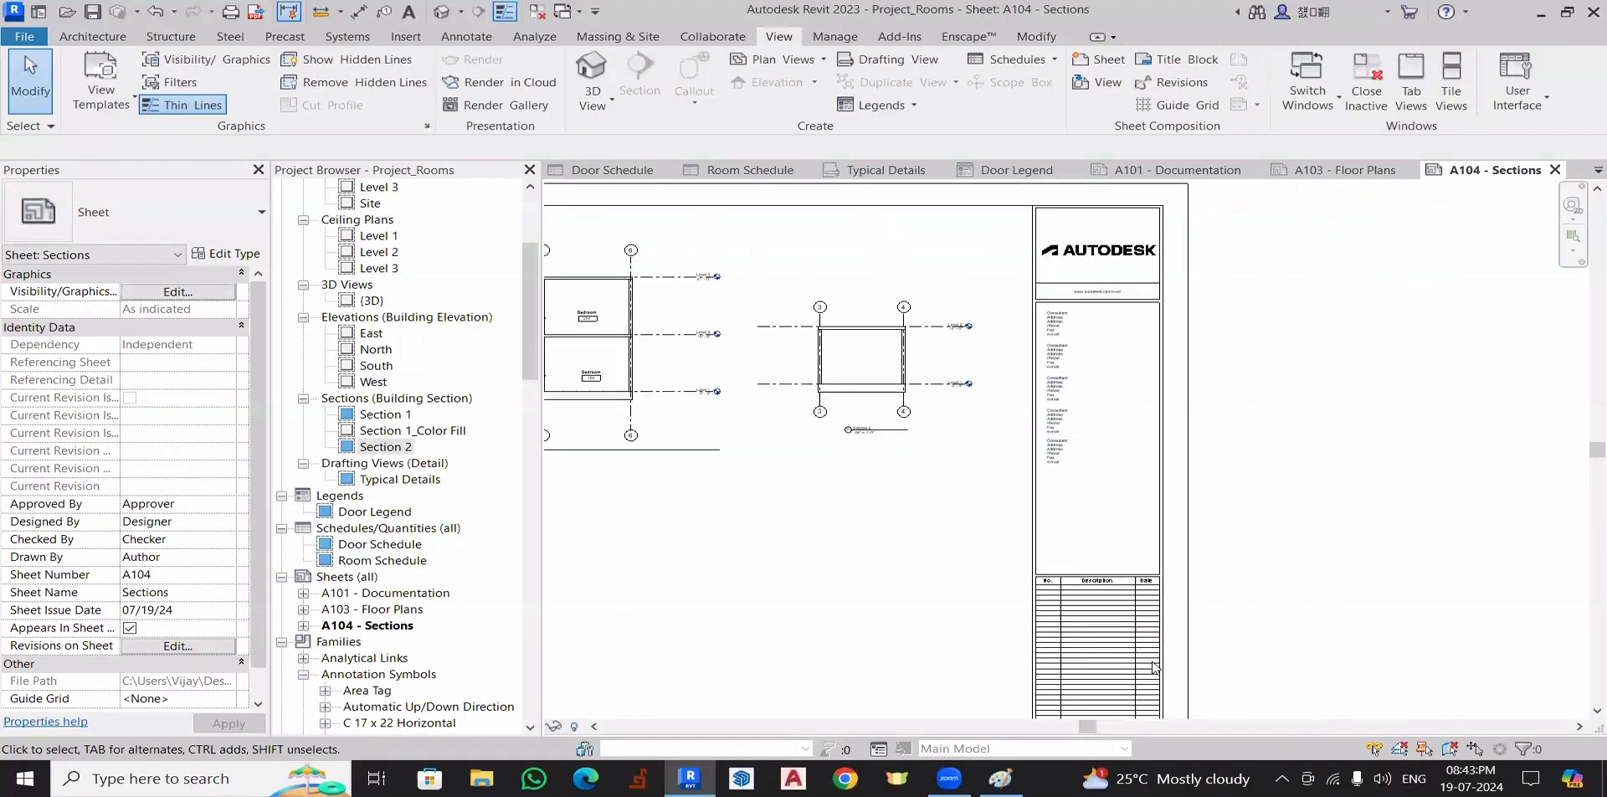
middle_click_drag(1448, 246, 1102, 197)
scroll(1106, 588, "up", 3)
scroll(1072, 545, "down", 5)
middle_click_drag(953, 453, 980, 662)
scroll(921, 408, "up", 4)
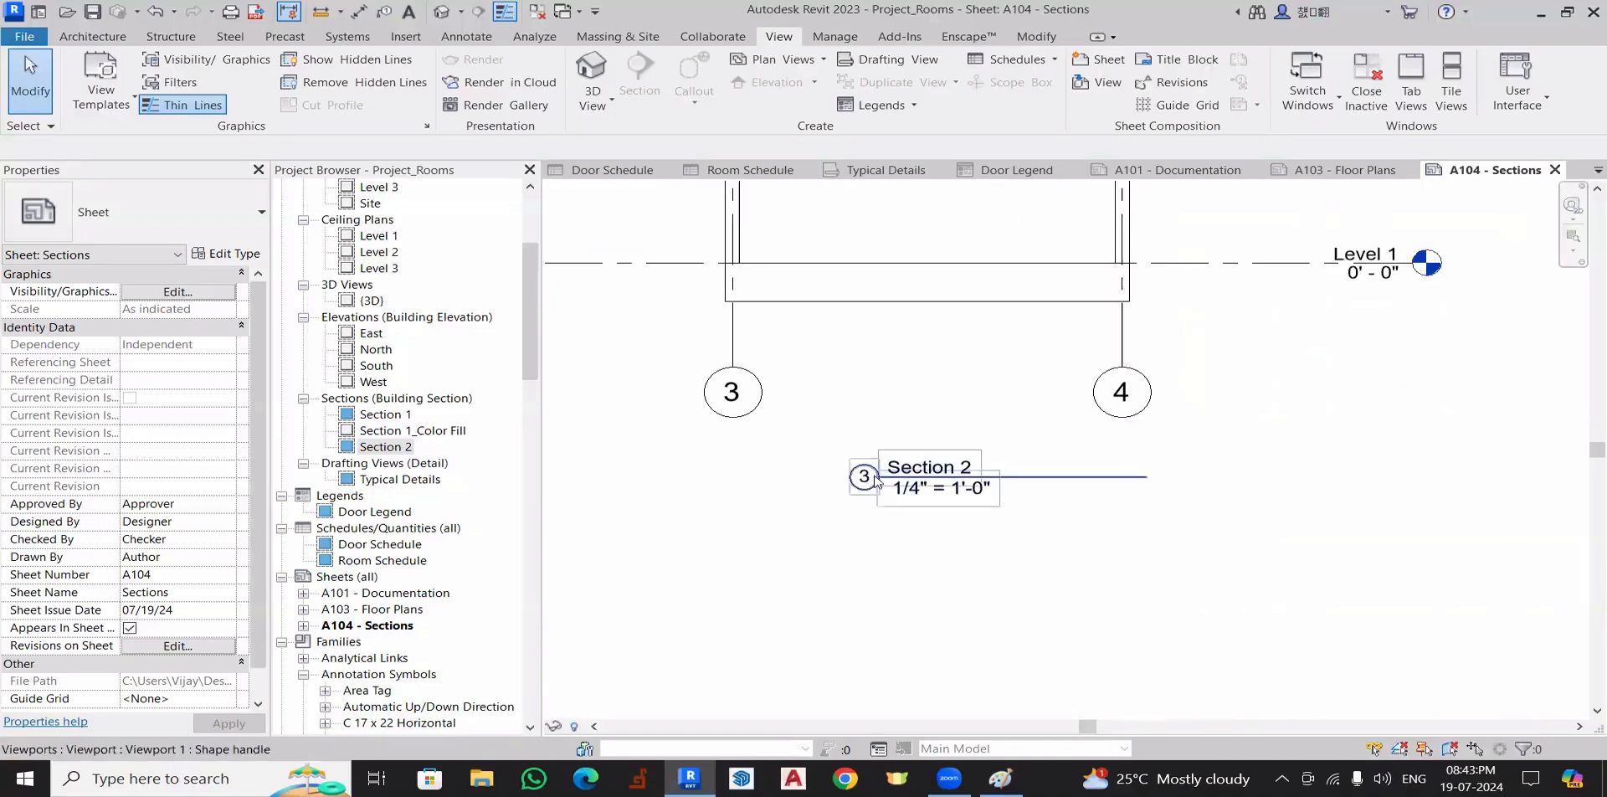
scroll(1003, 438, "down", 6)
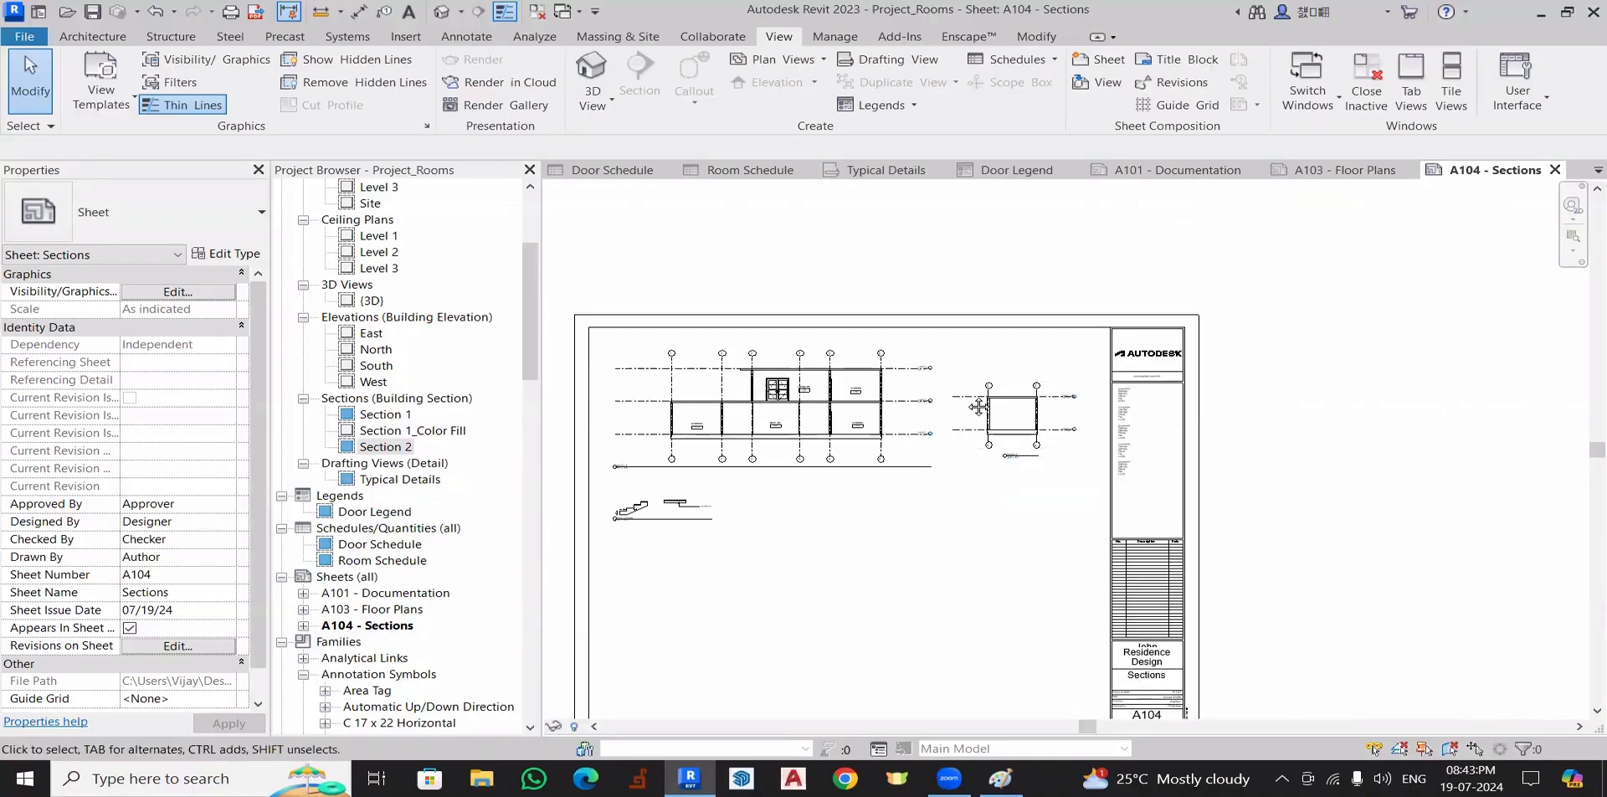
- Open sheet A103 - Floor Plans and examine the detail and sheet references in the section mark beside the Dining room
double_click(398, 611)
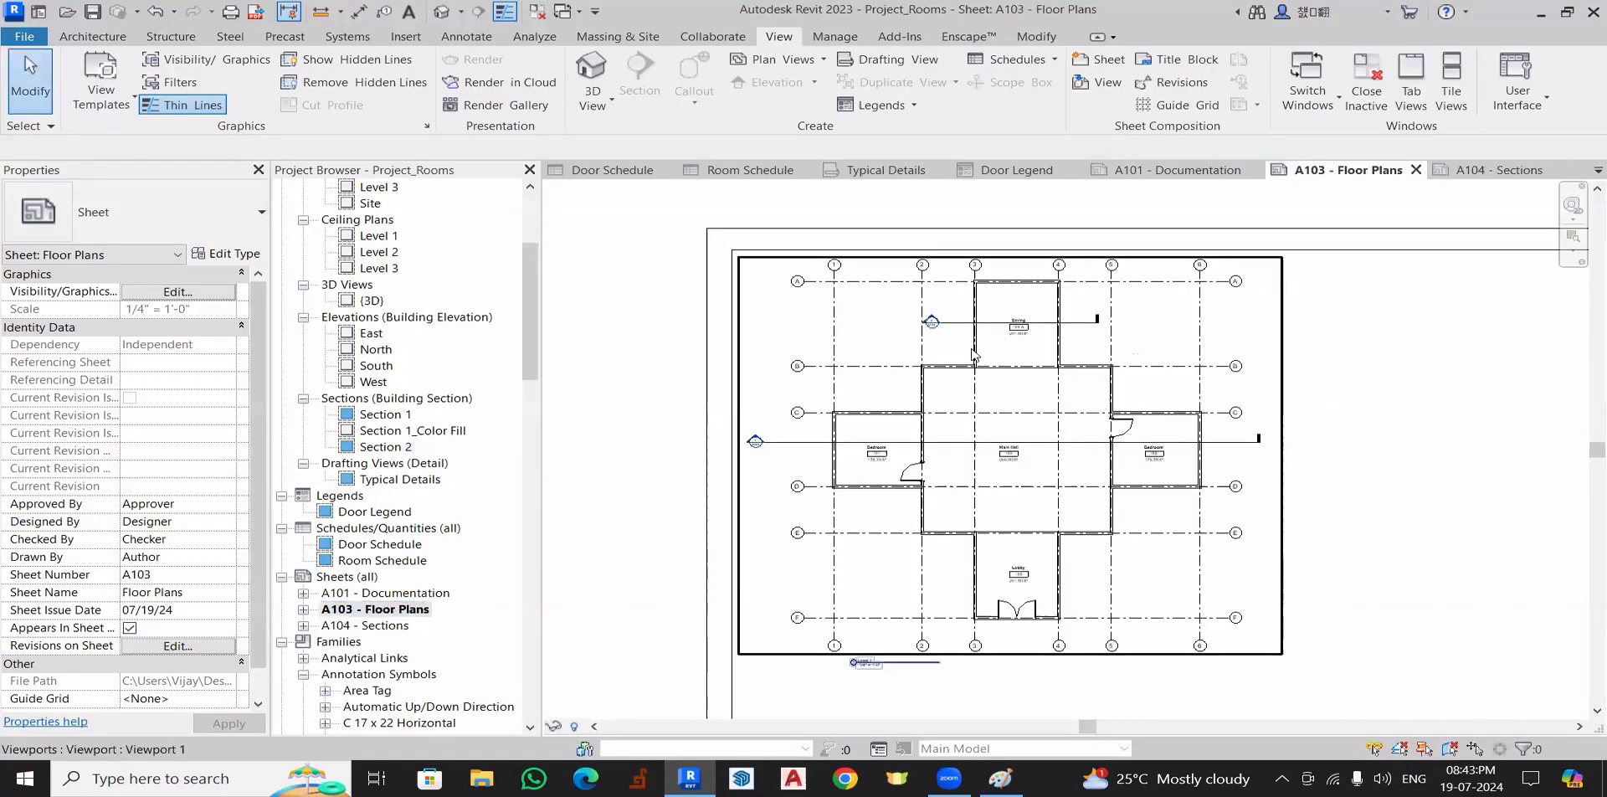
scroll(986, 319, "up", 6)
scroll(986, 318, "up", 3)
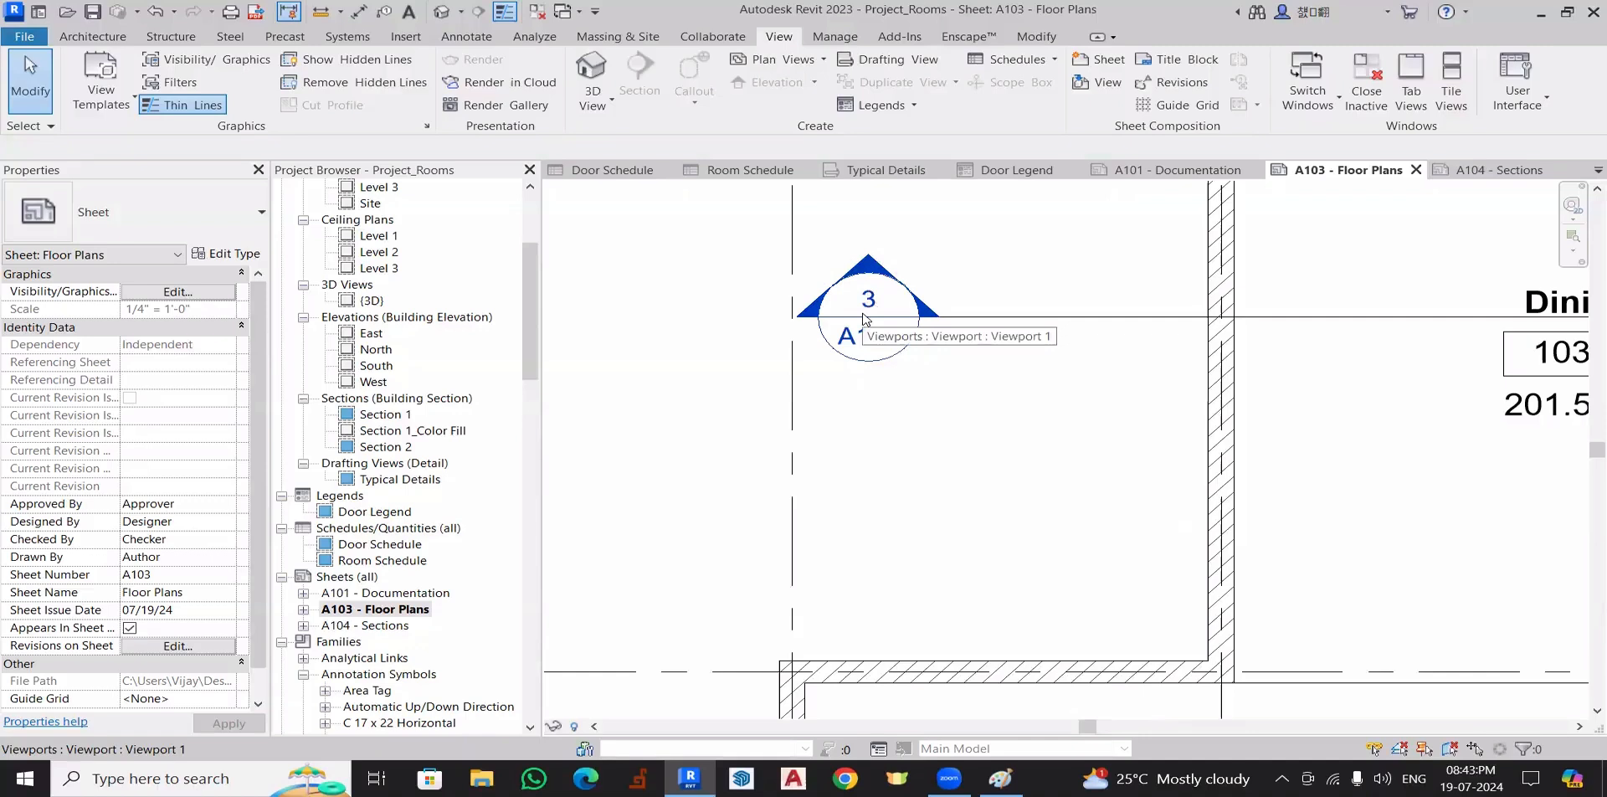
scroll(871, 330, "down", 5)
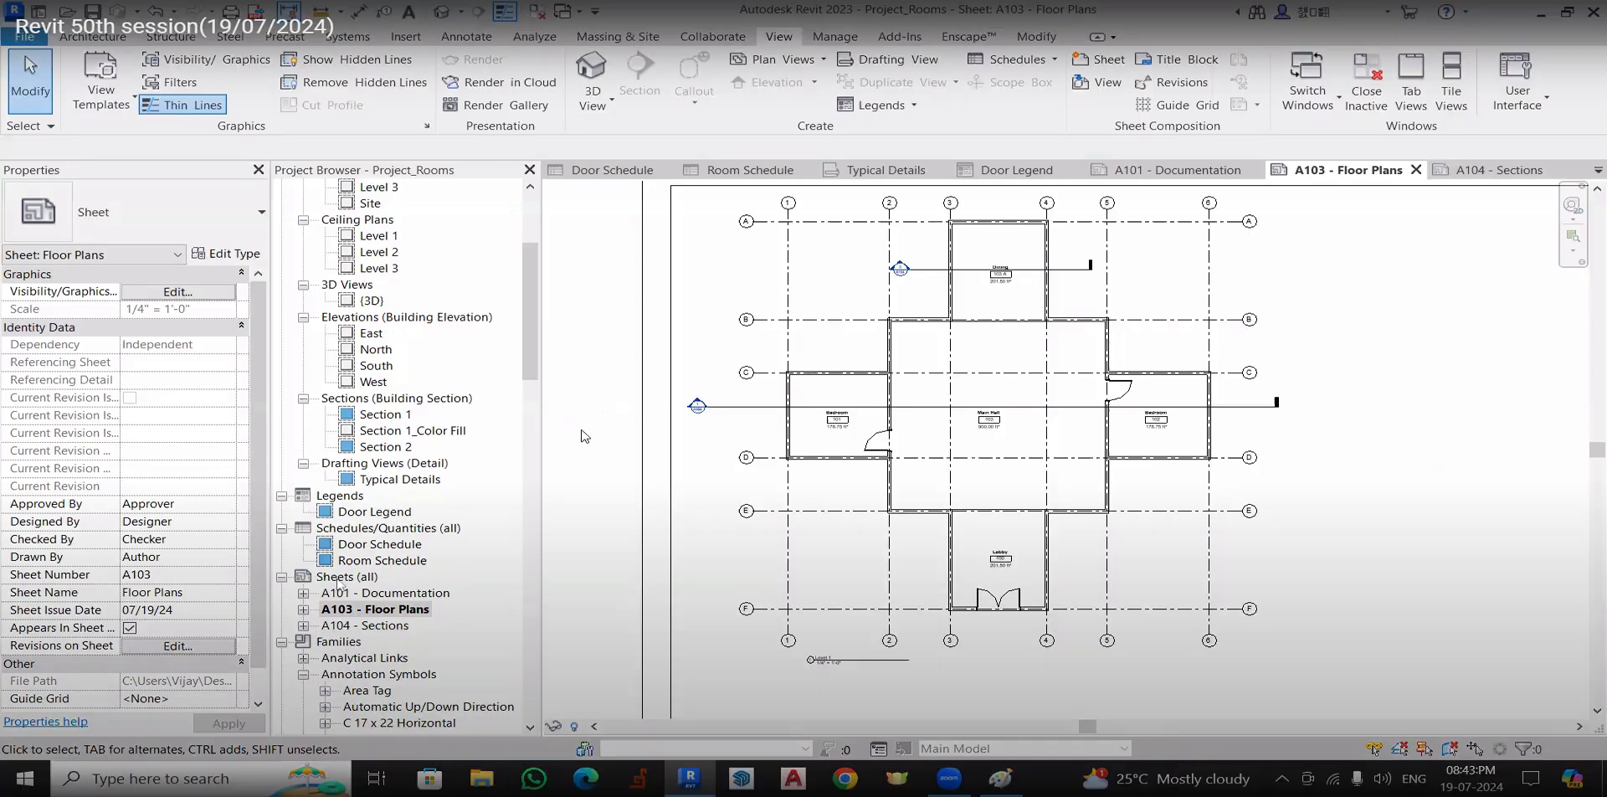
scroll(603, 418, "down", 2)
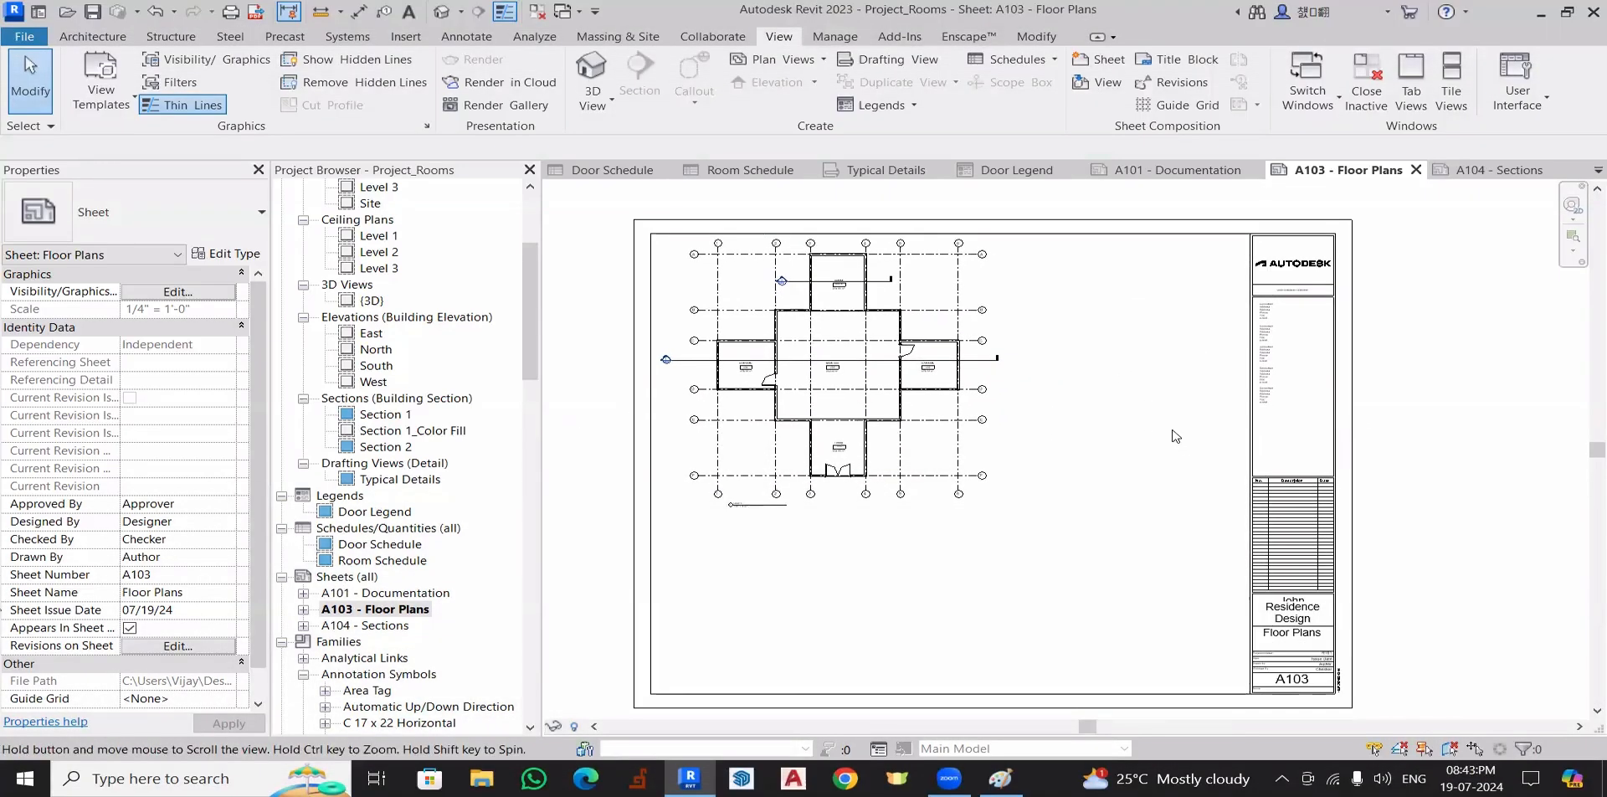
scroll(1172, 436, "down", 1)
middle_click_drag(1077, 499, 1053, 485)
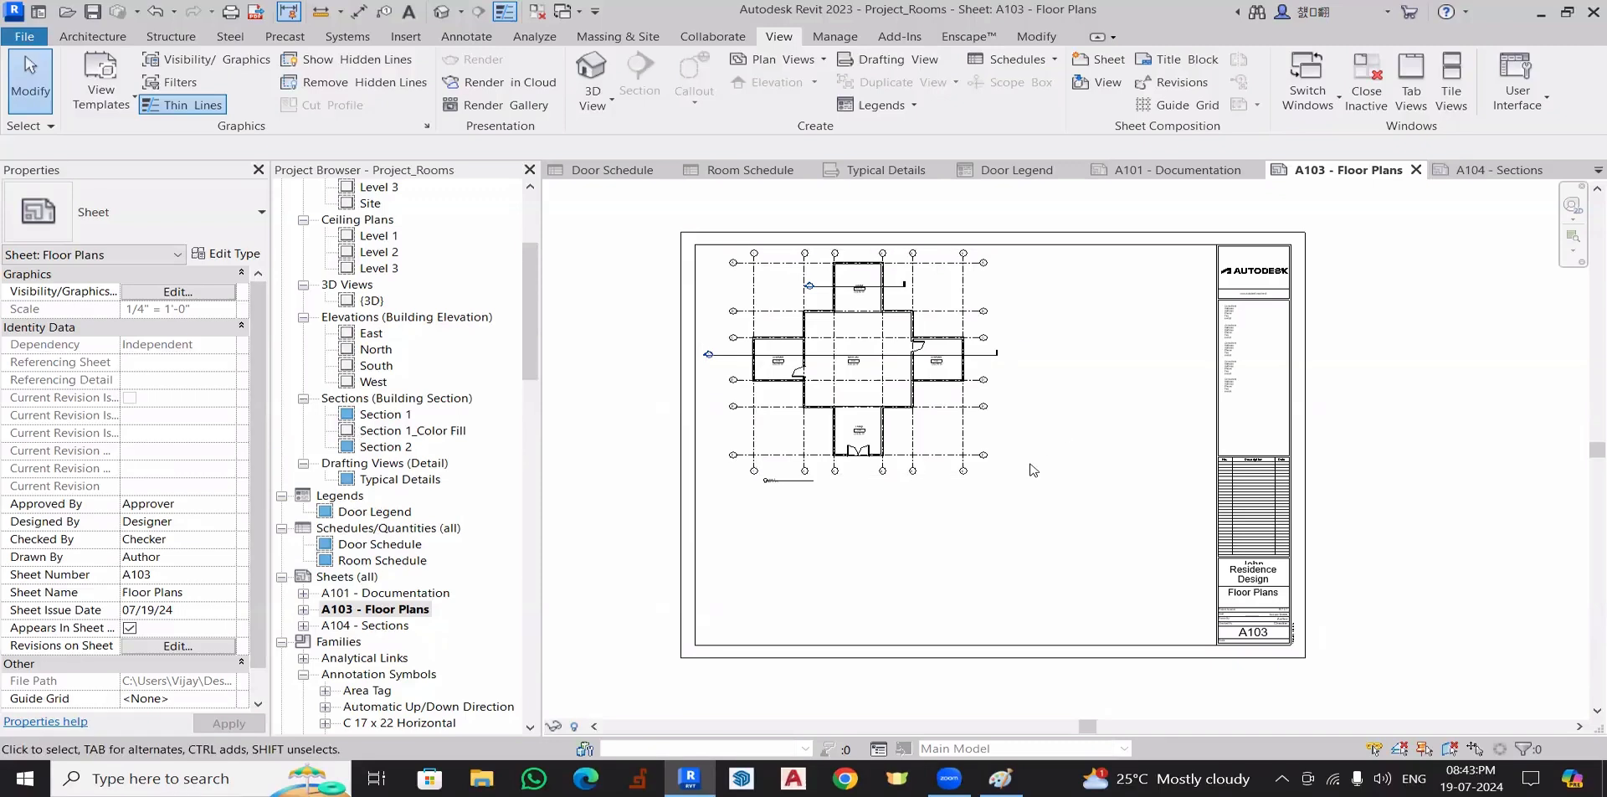
- Review which views are placed on sheets and look through sheets A101 - Documentation, A103 - Floor Plans and A104 - Sections
scroll(347, 259, "up", 4)
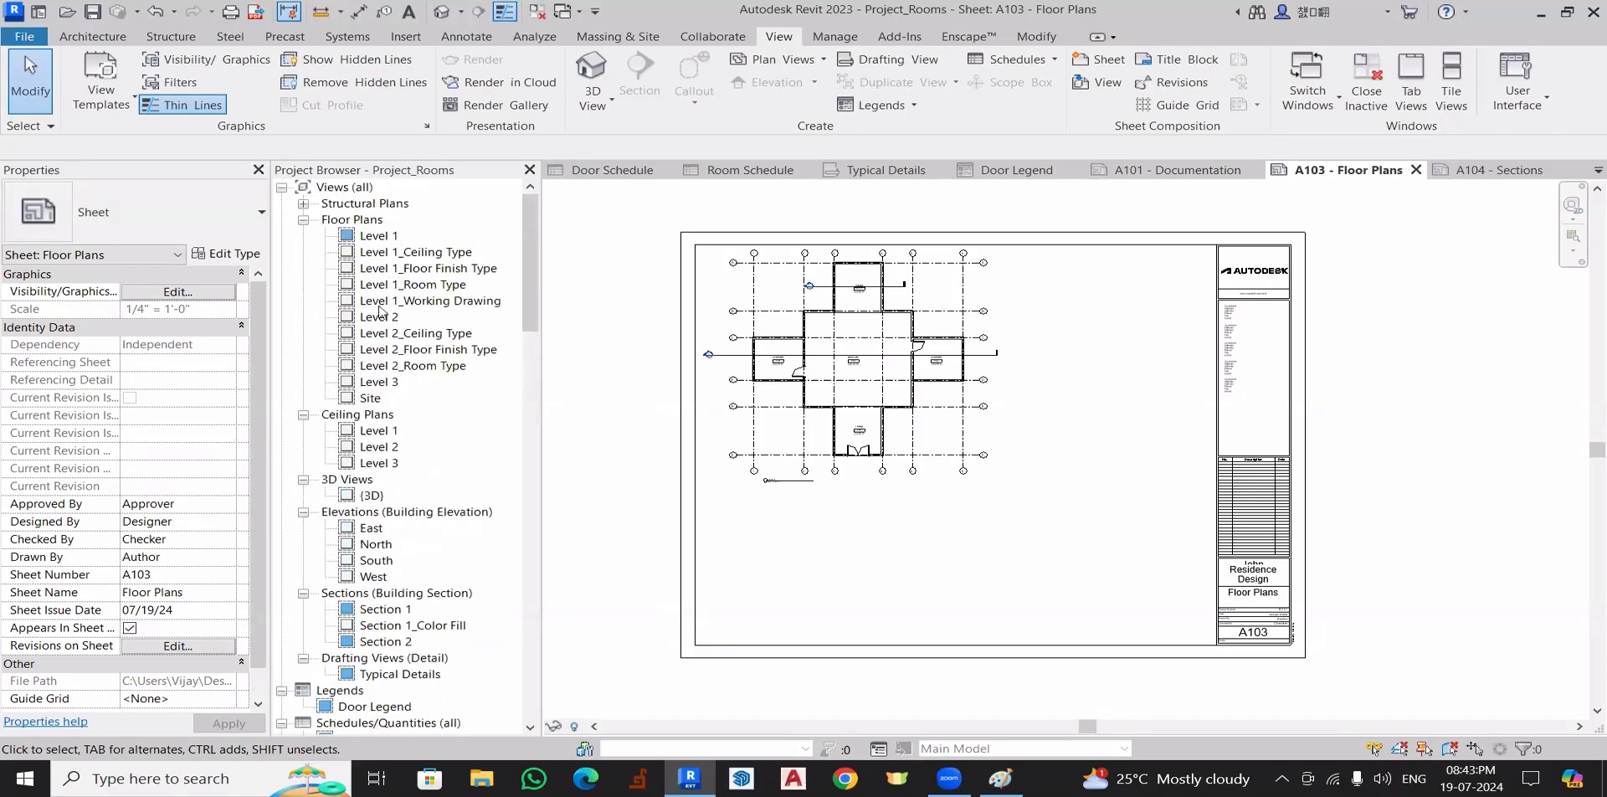
middle_click_drag(981, 399, 979, 388)
scroll(978, 419, "down", 1)
middle_click_drag(1084, 423, 1047, 408)
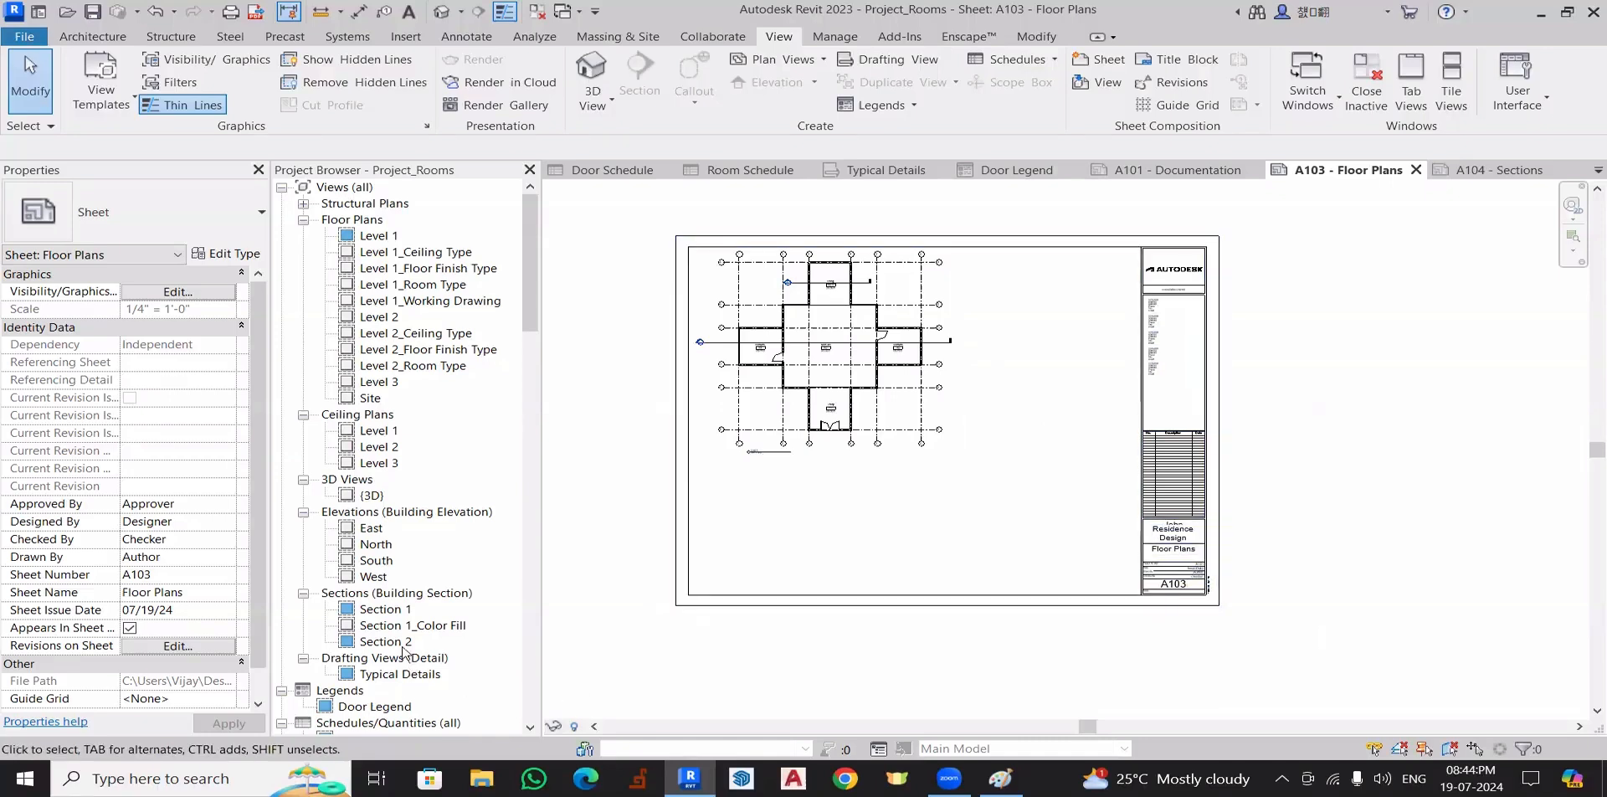
scroll(436, 585, "down", 6)
double_click(393, 496)
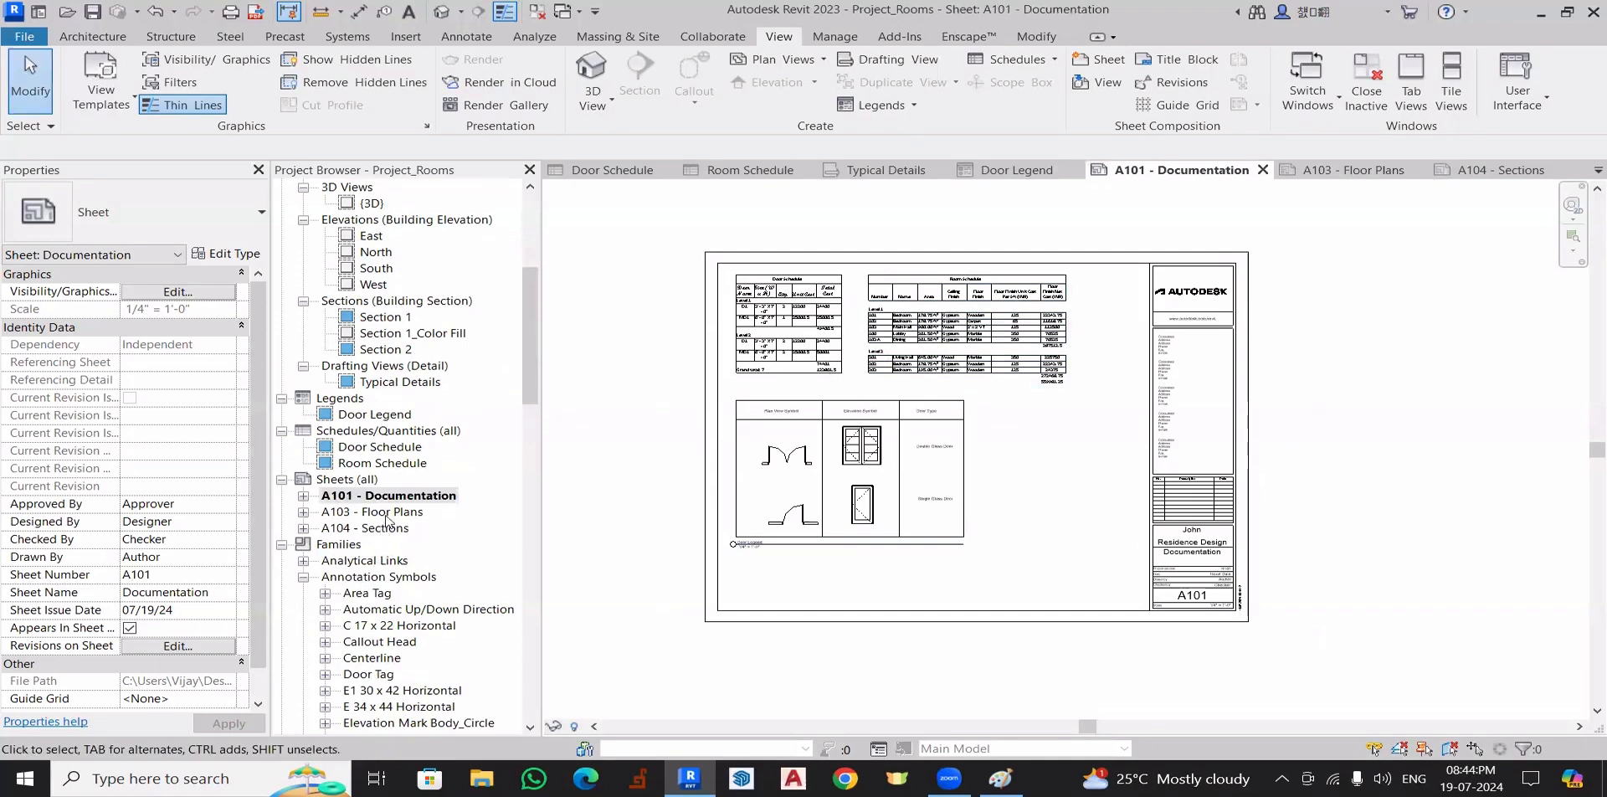
double_click(385, 516)
double_click(395, 528)
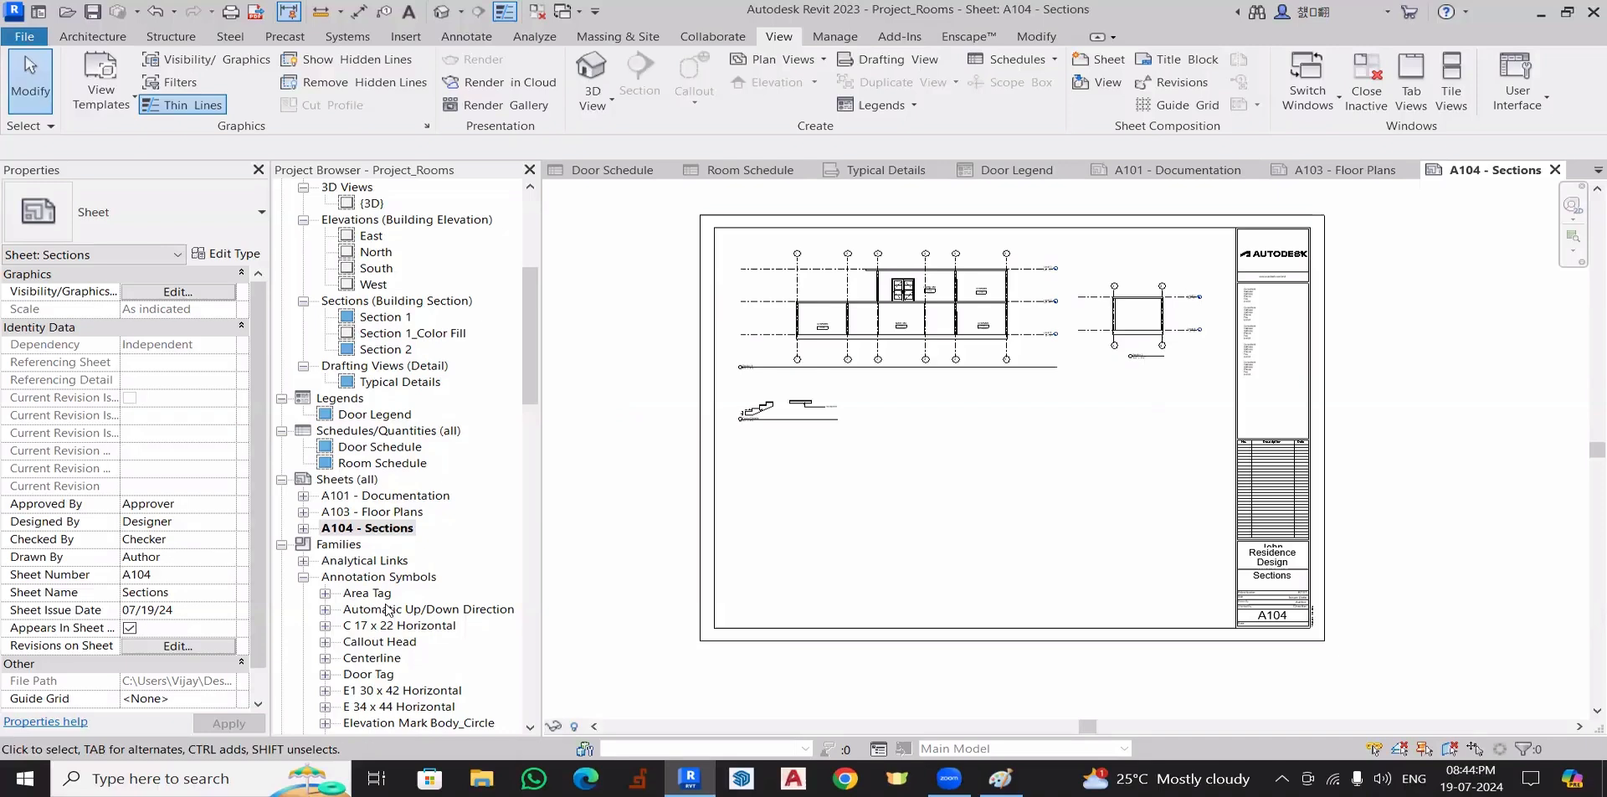
middle_click_drag(933, 527, 916, 545)
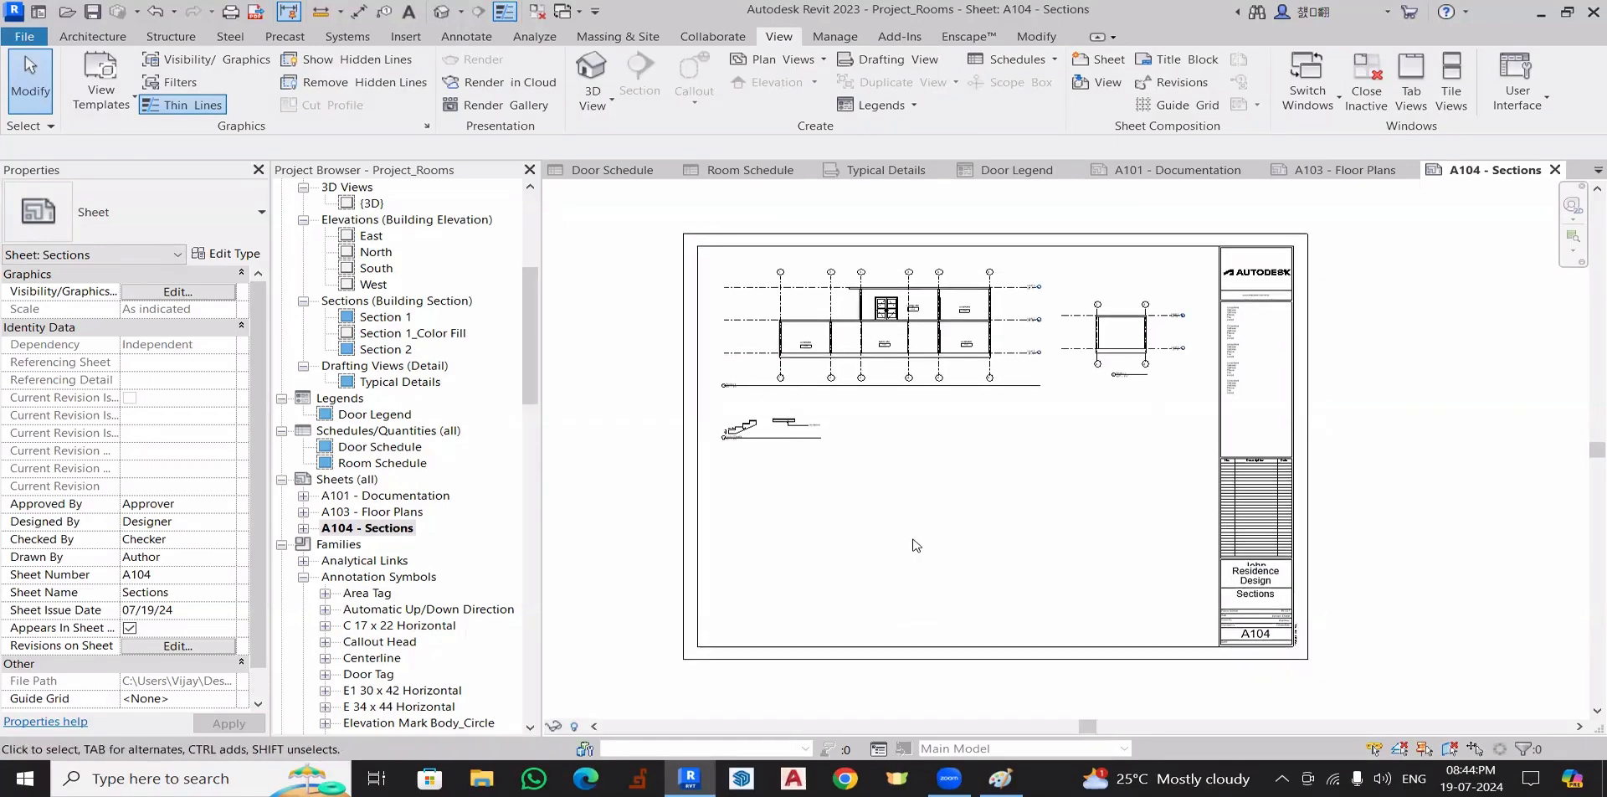
- Examine the title blocks offered for a new sheet and the loadable title block families, and cancel without creating a sheet
left_click(1103, 58)
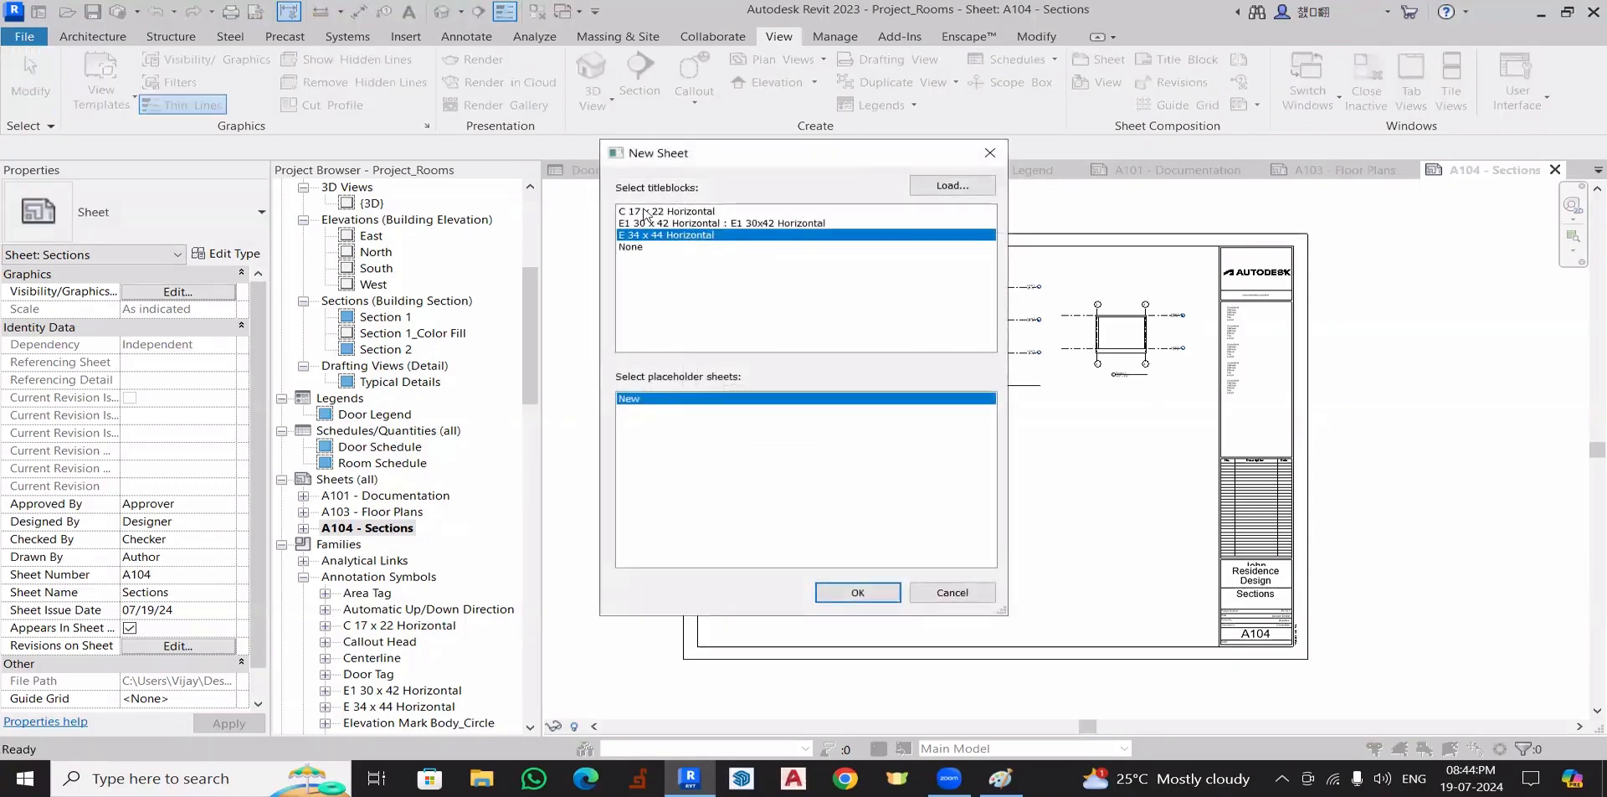
left_click(951, 185)
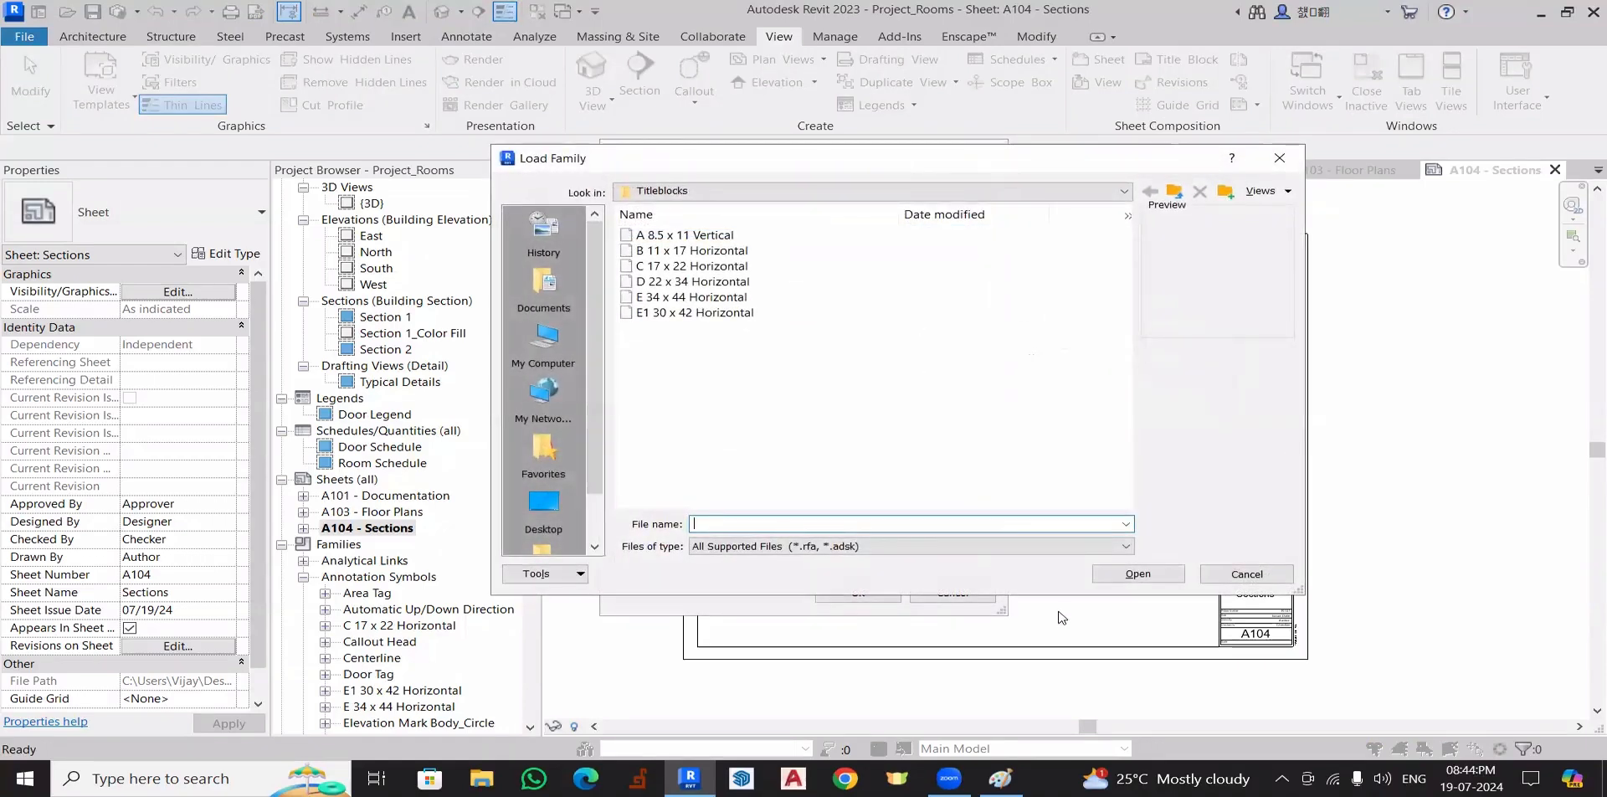
left_click(1245, 575)
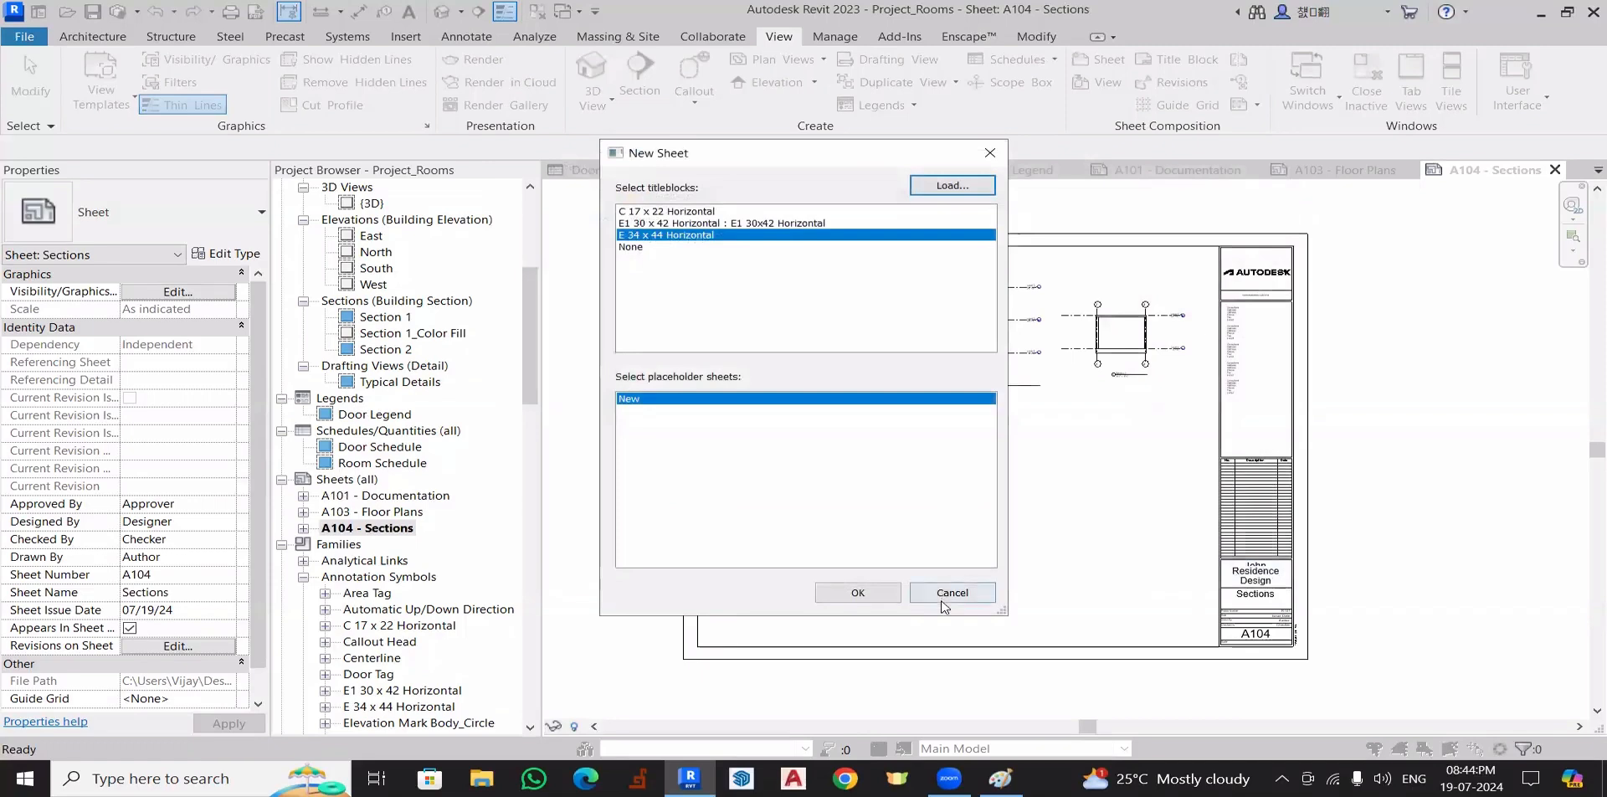
key("Escape")
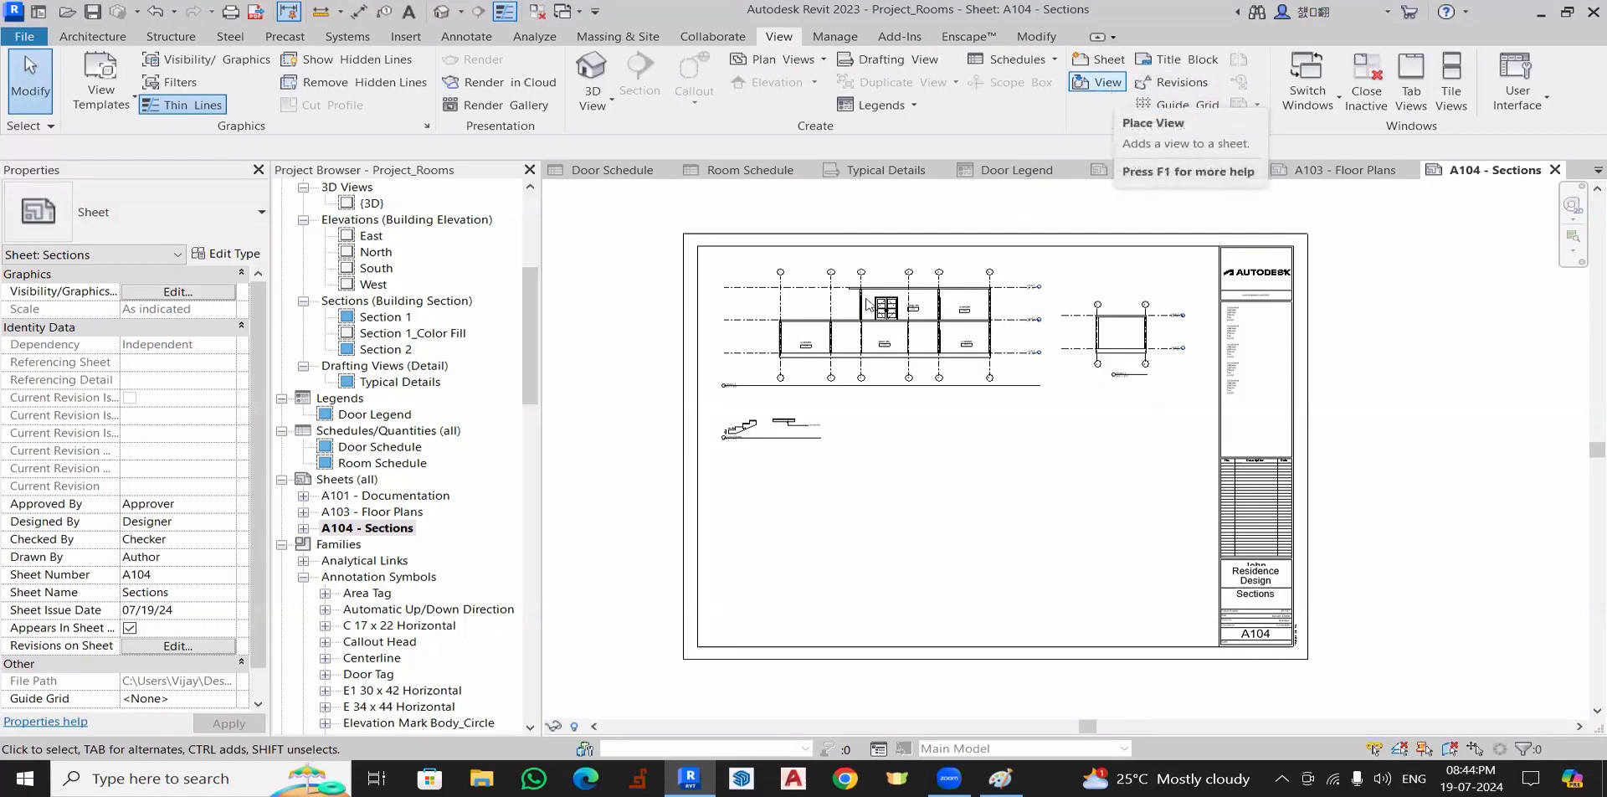
- Activate the Section 1 viewport on sheet A104, inspect the section up close, and deactivate the view
left_click(393, 448)
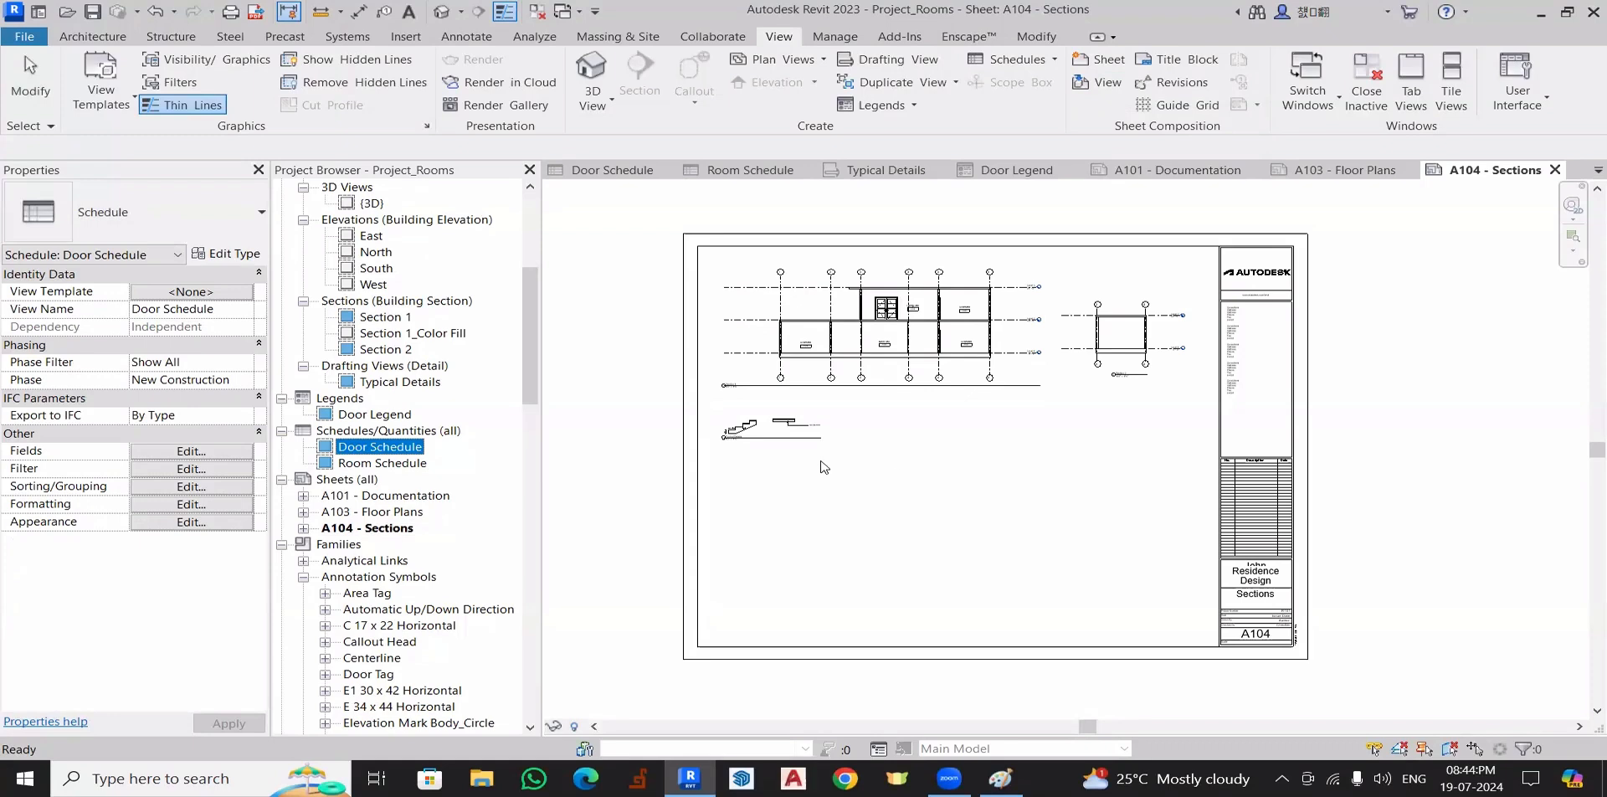
left_click(879, 360)
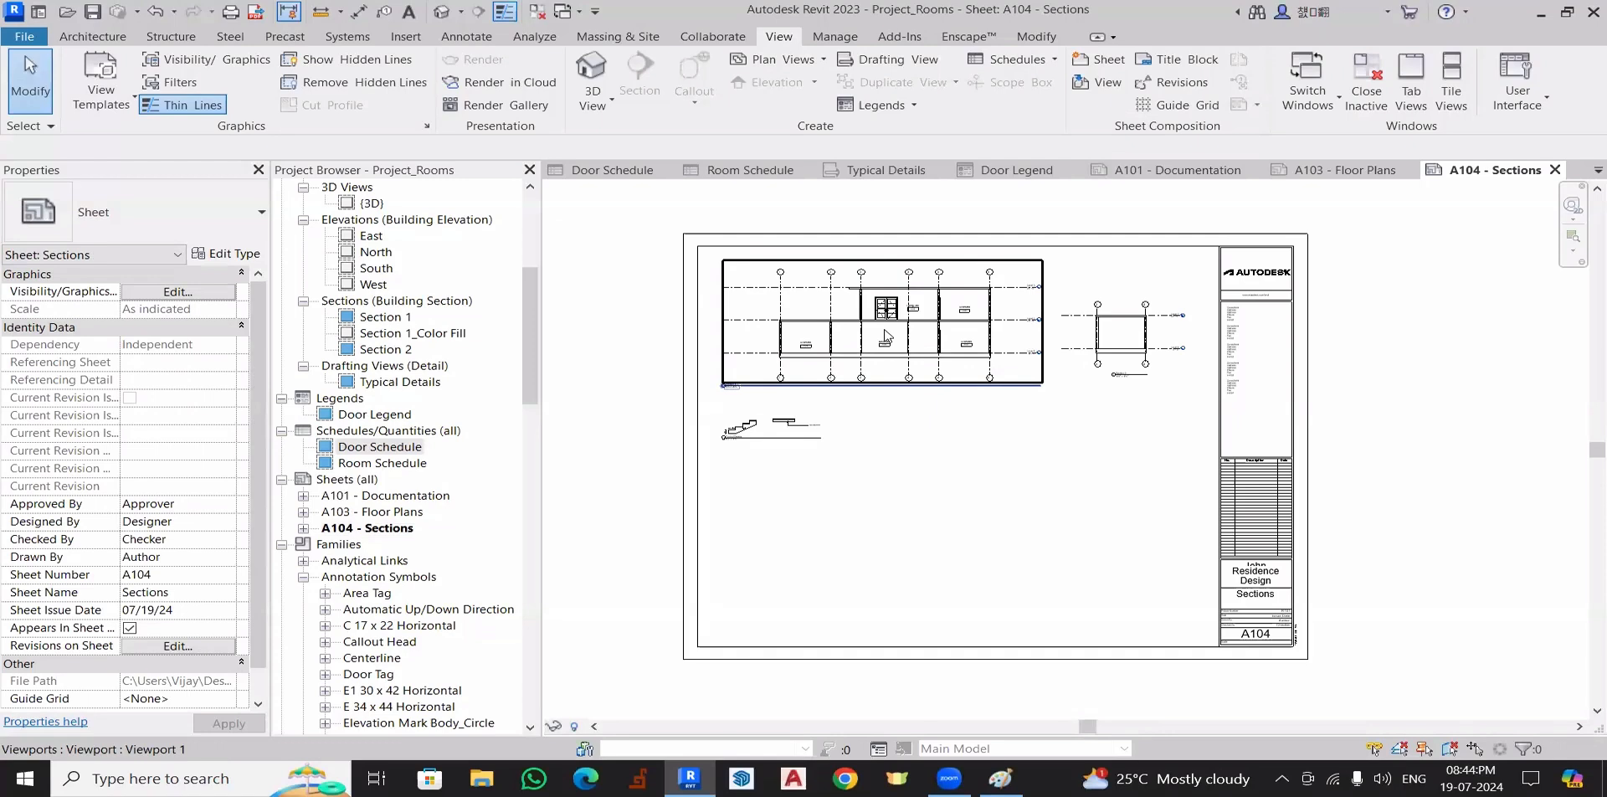
left_click(886, 336)
left_click(963, 111)
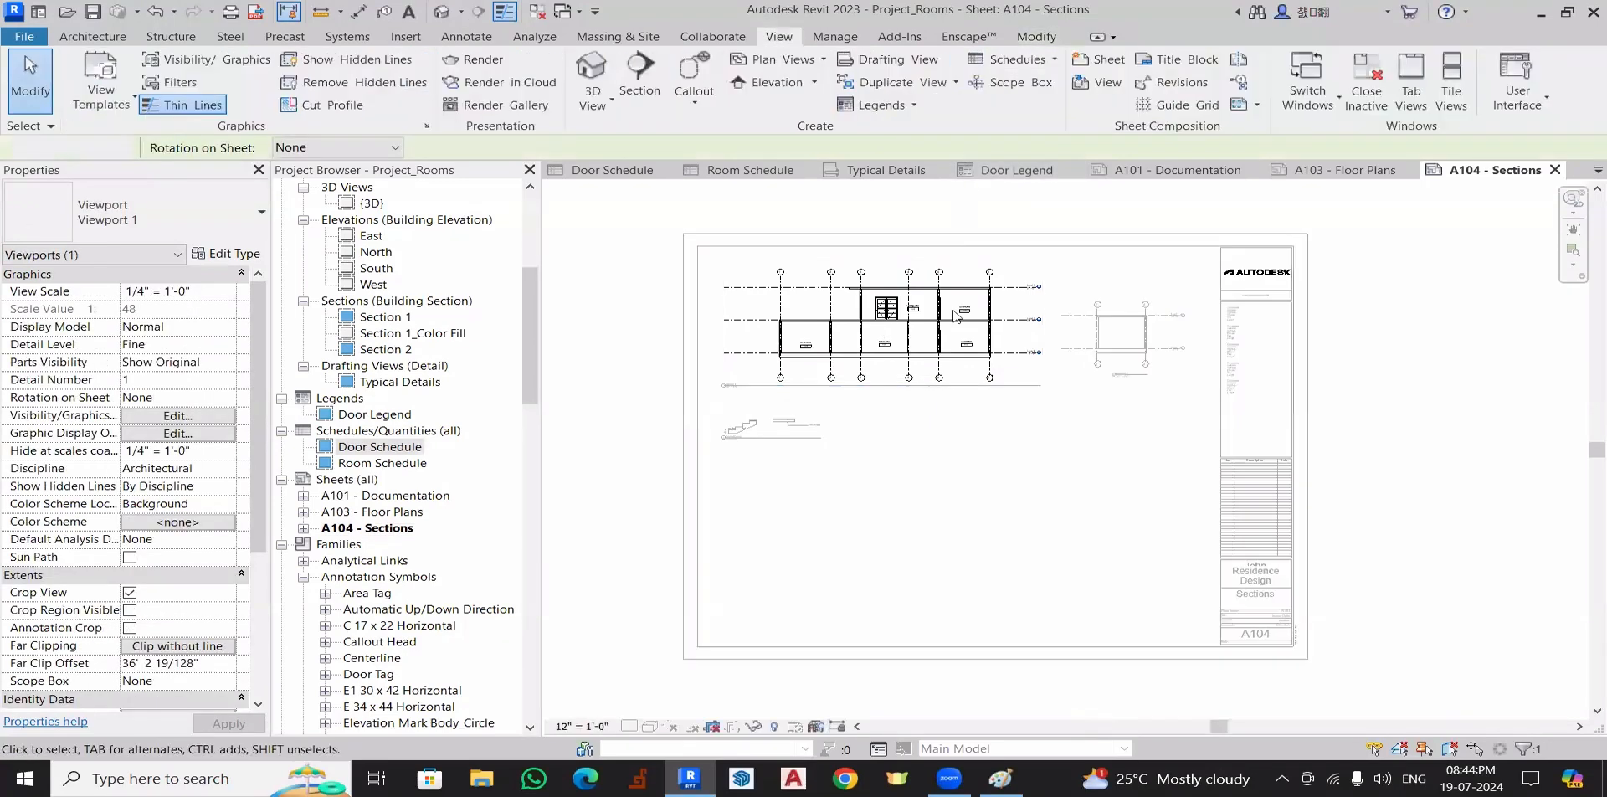
scroll(855, 333, "up", 5)
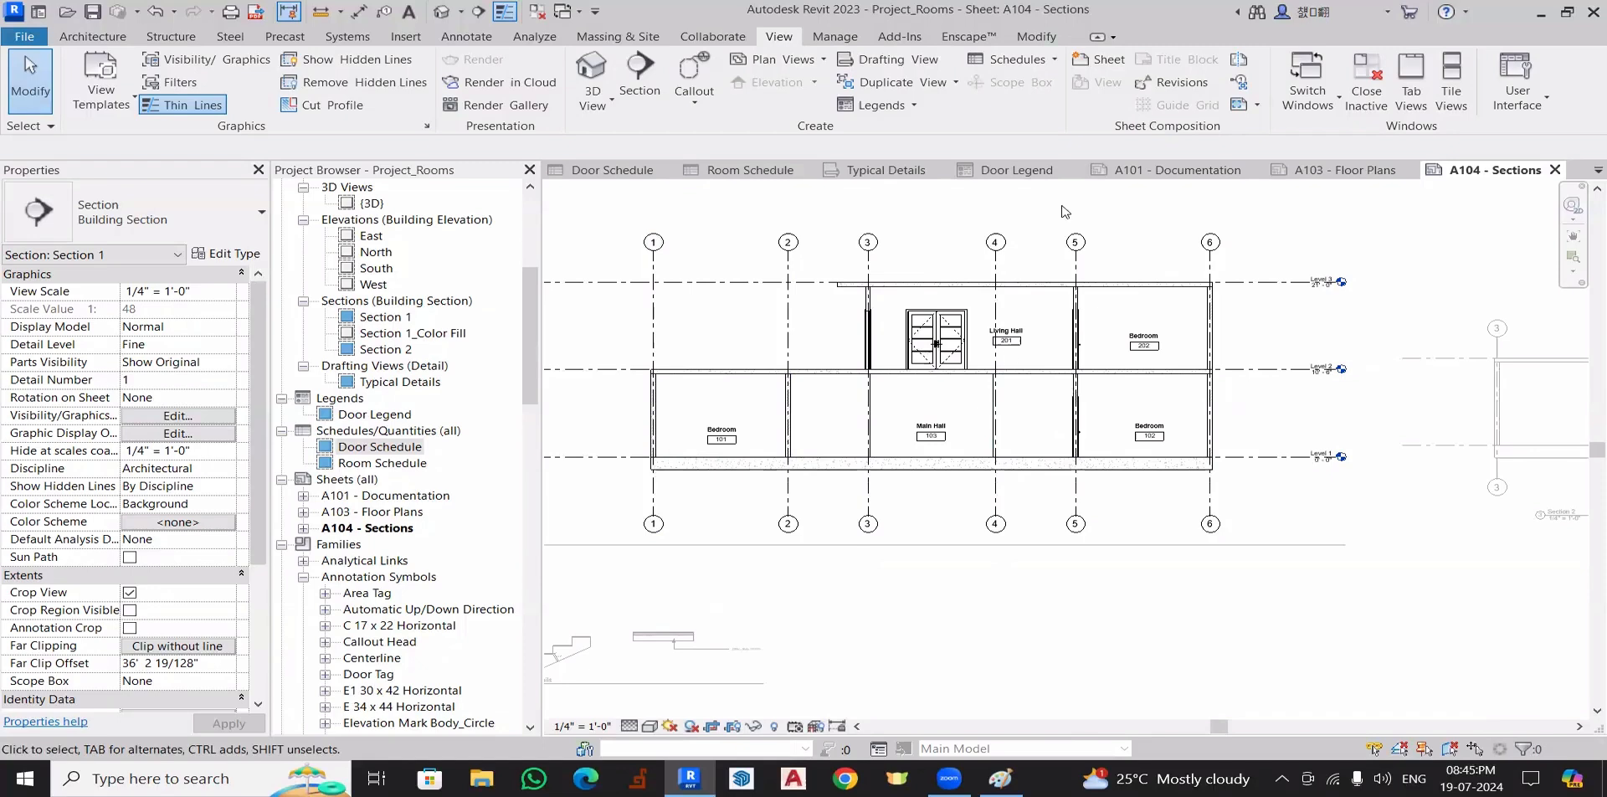
scroll(1279, 264, "down", 5)
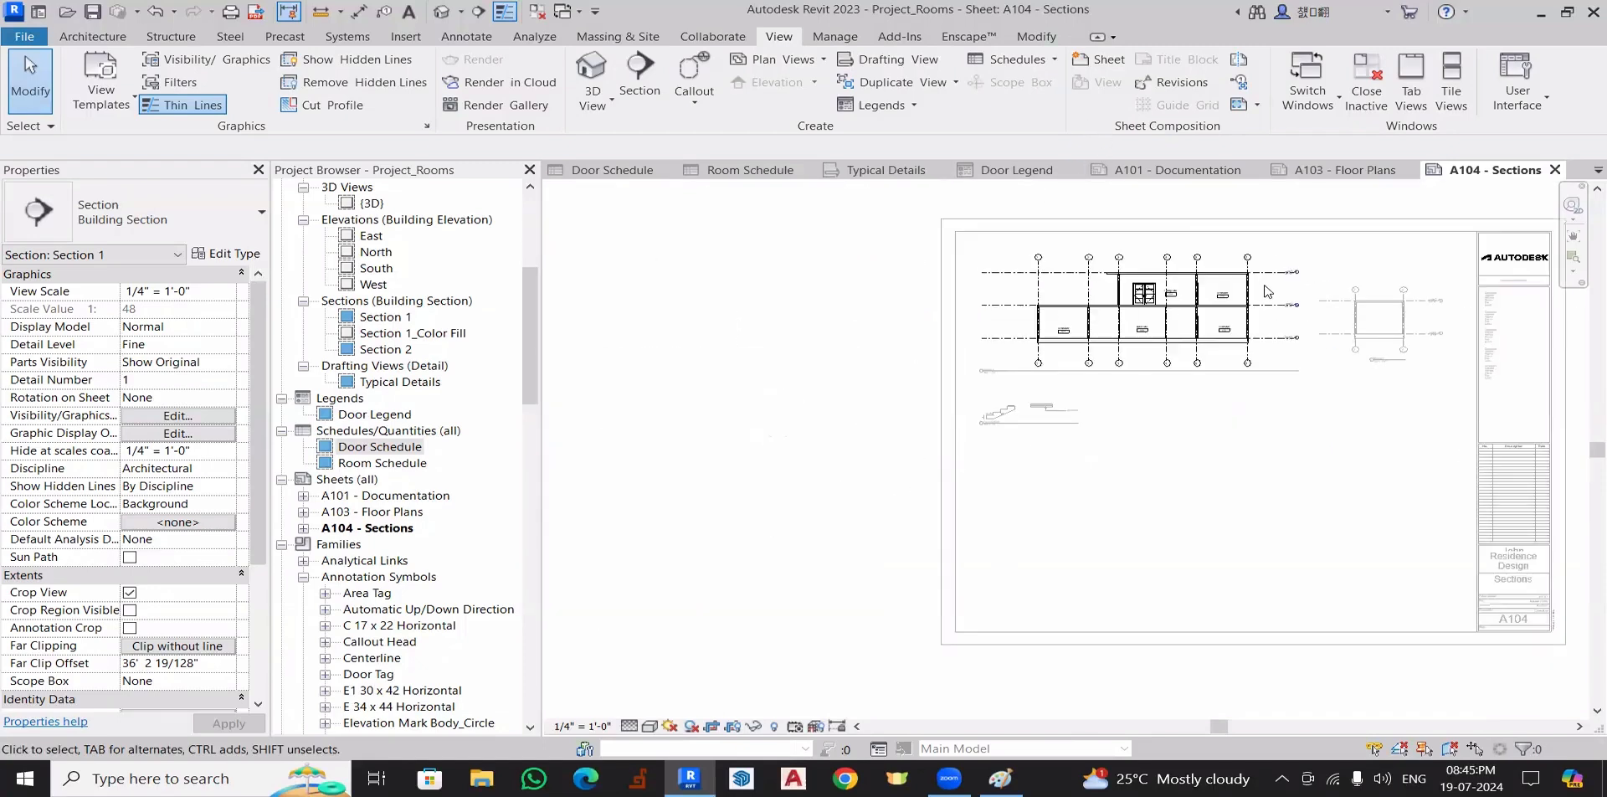
double_click(800, 352)
- Open the Section 1 view on its own from the project views, and return to sheet A104 - Sections
scroll(362, 255, "up", 5)
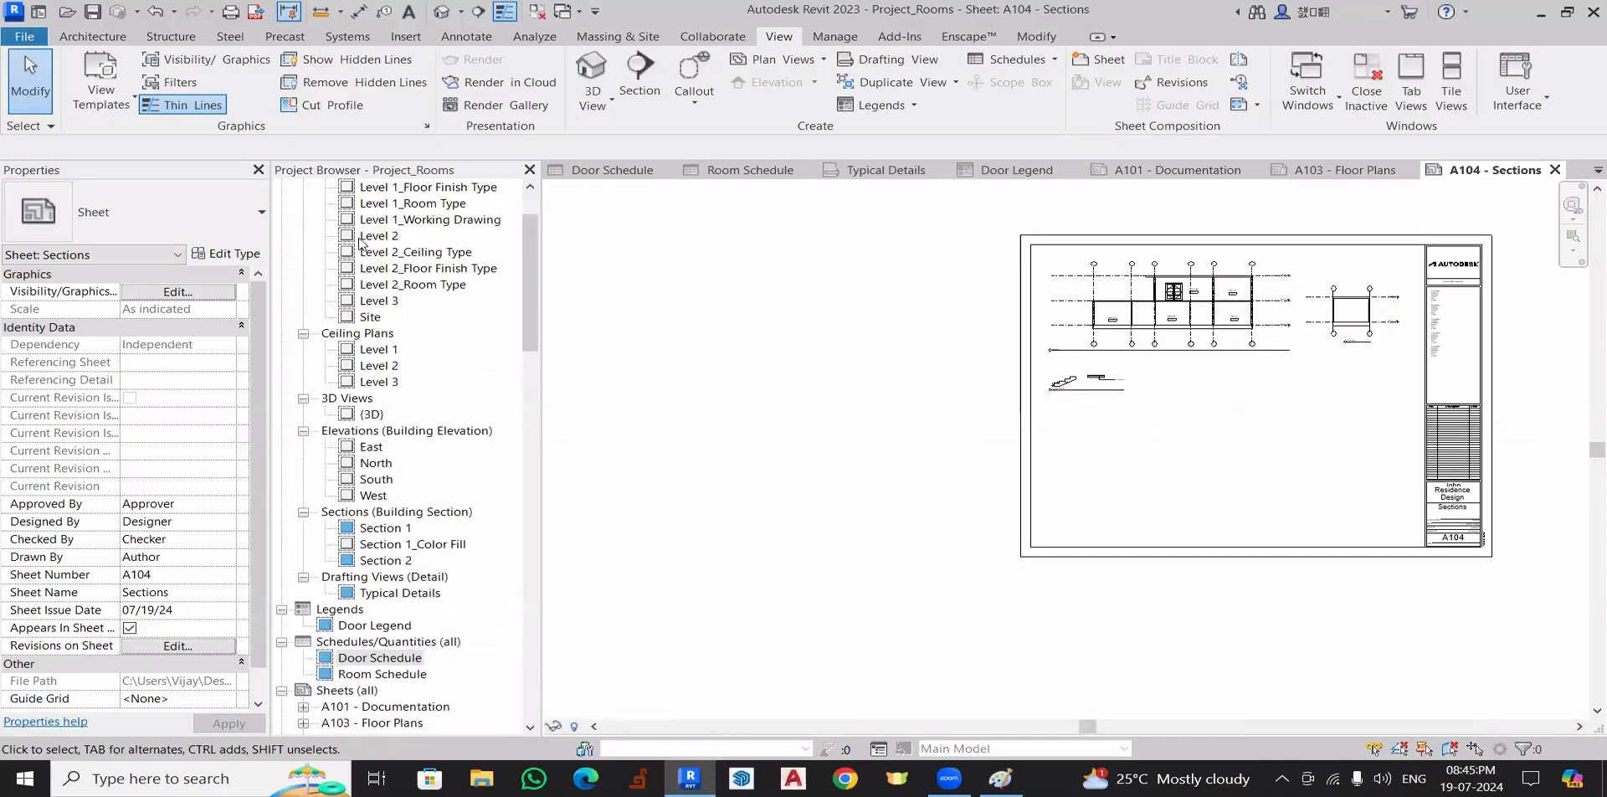
double_click(387, 532)
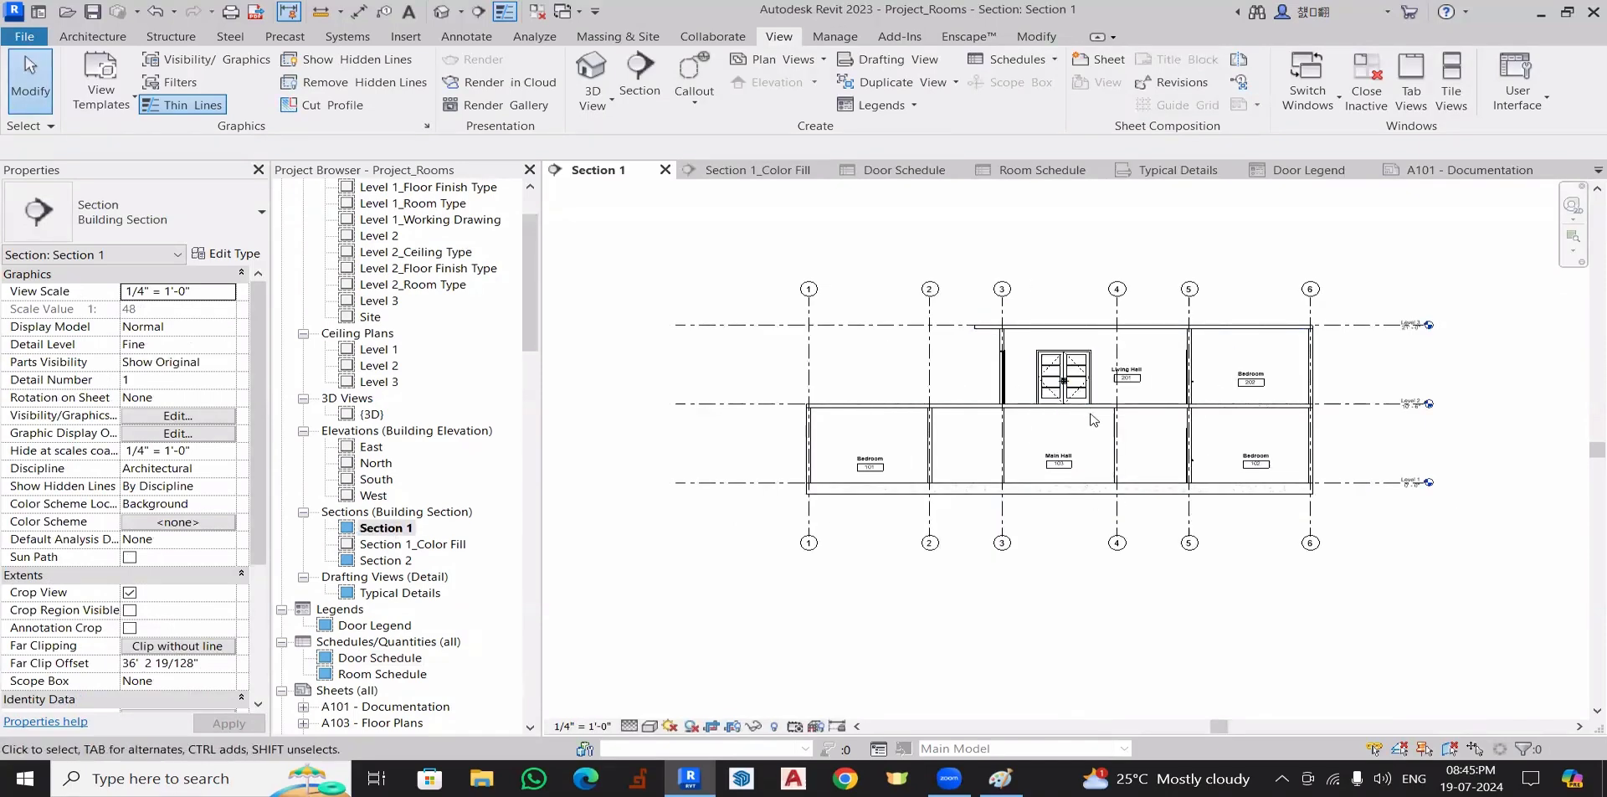
scroll(383, 637, "down", 4)
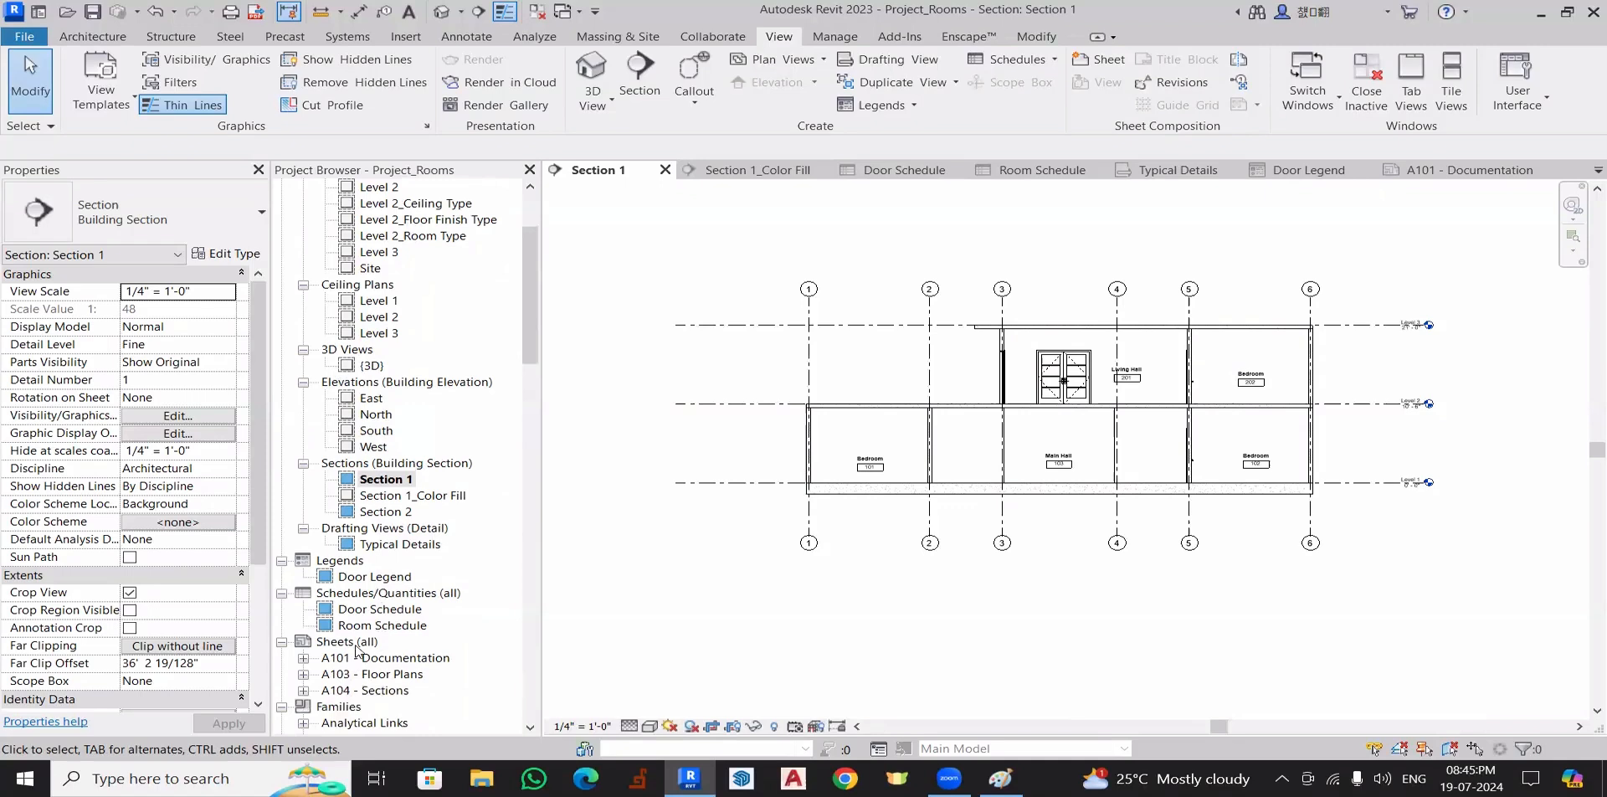
left_click(371, 643)
double_click(371, 643)
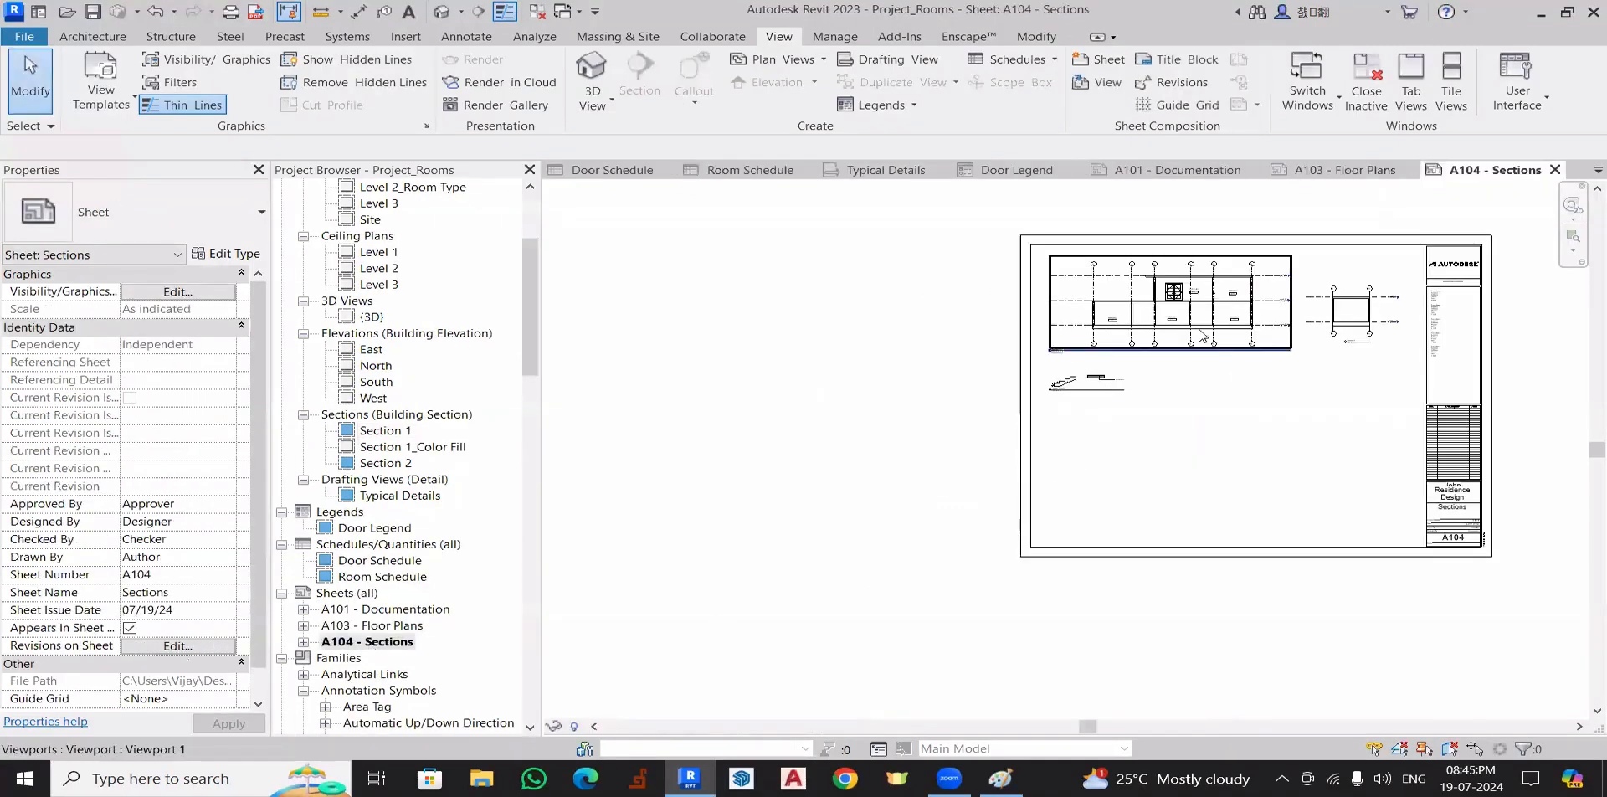
middle_click_drag(861, 402, 695, 474)
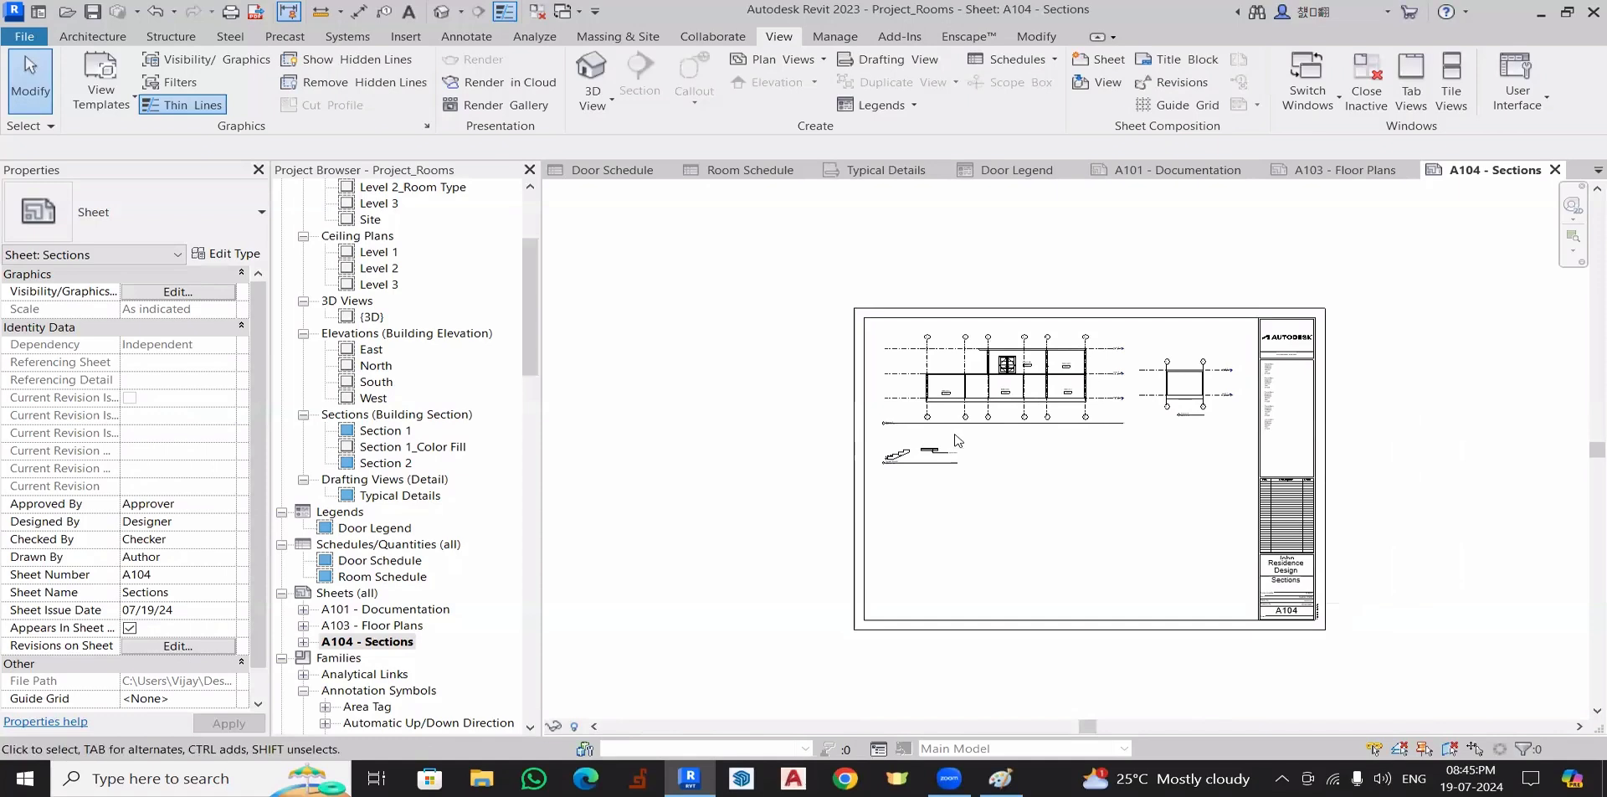
- Select the Section 1 viewport on sheet A104 again, activate its view within the sheet, and deactivate it
left_click(996, 403)
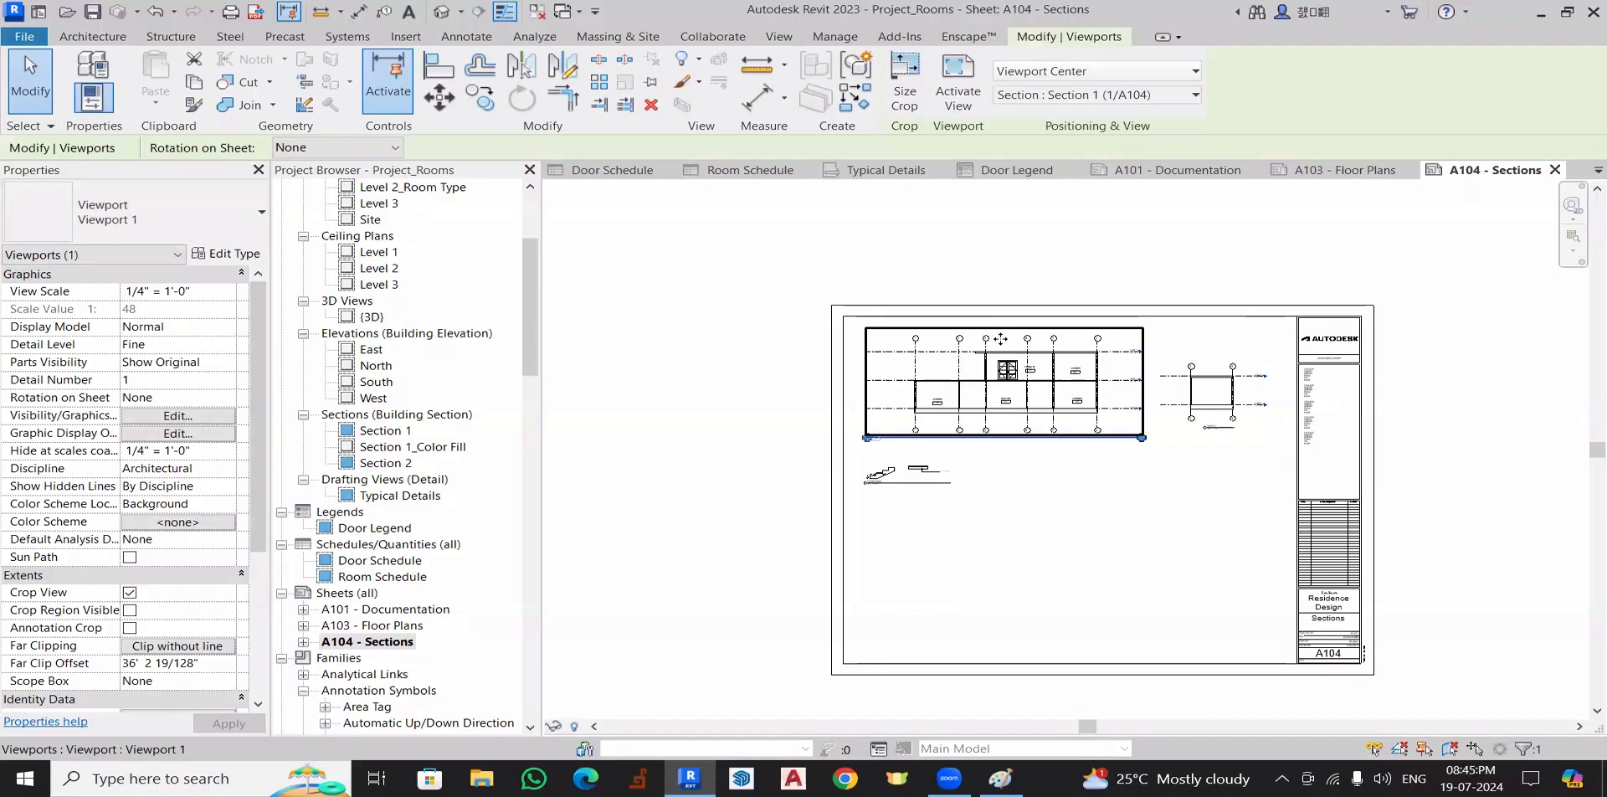
scroll(1003, 328, "up", 2)
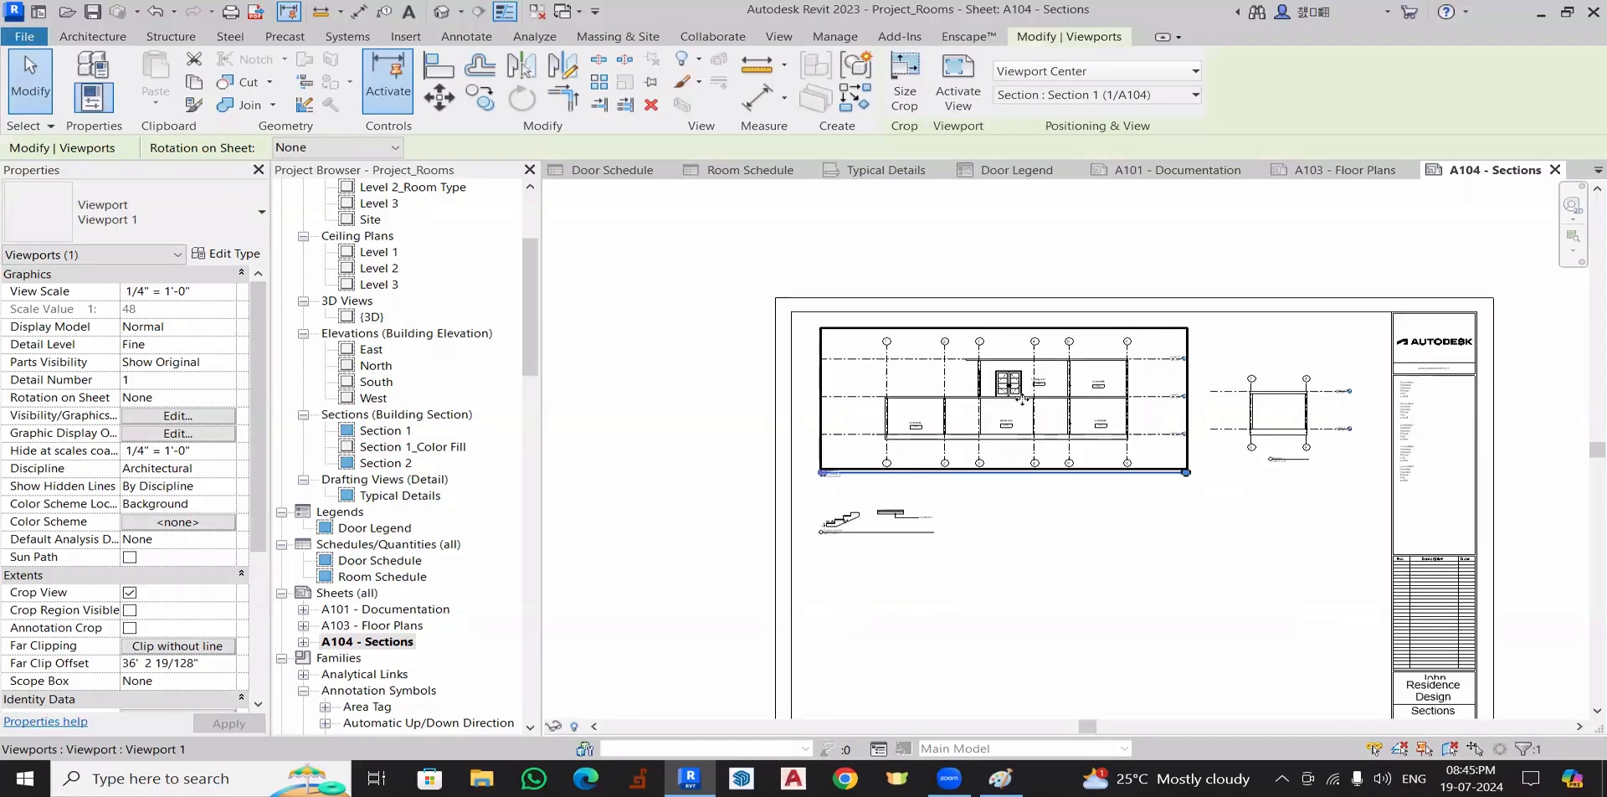
left_click(726, 435)
left_click(904, 430)
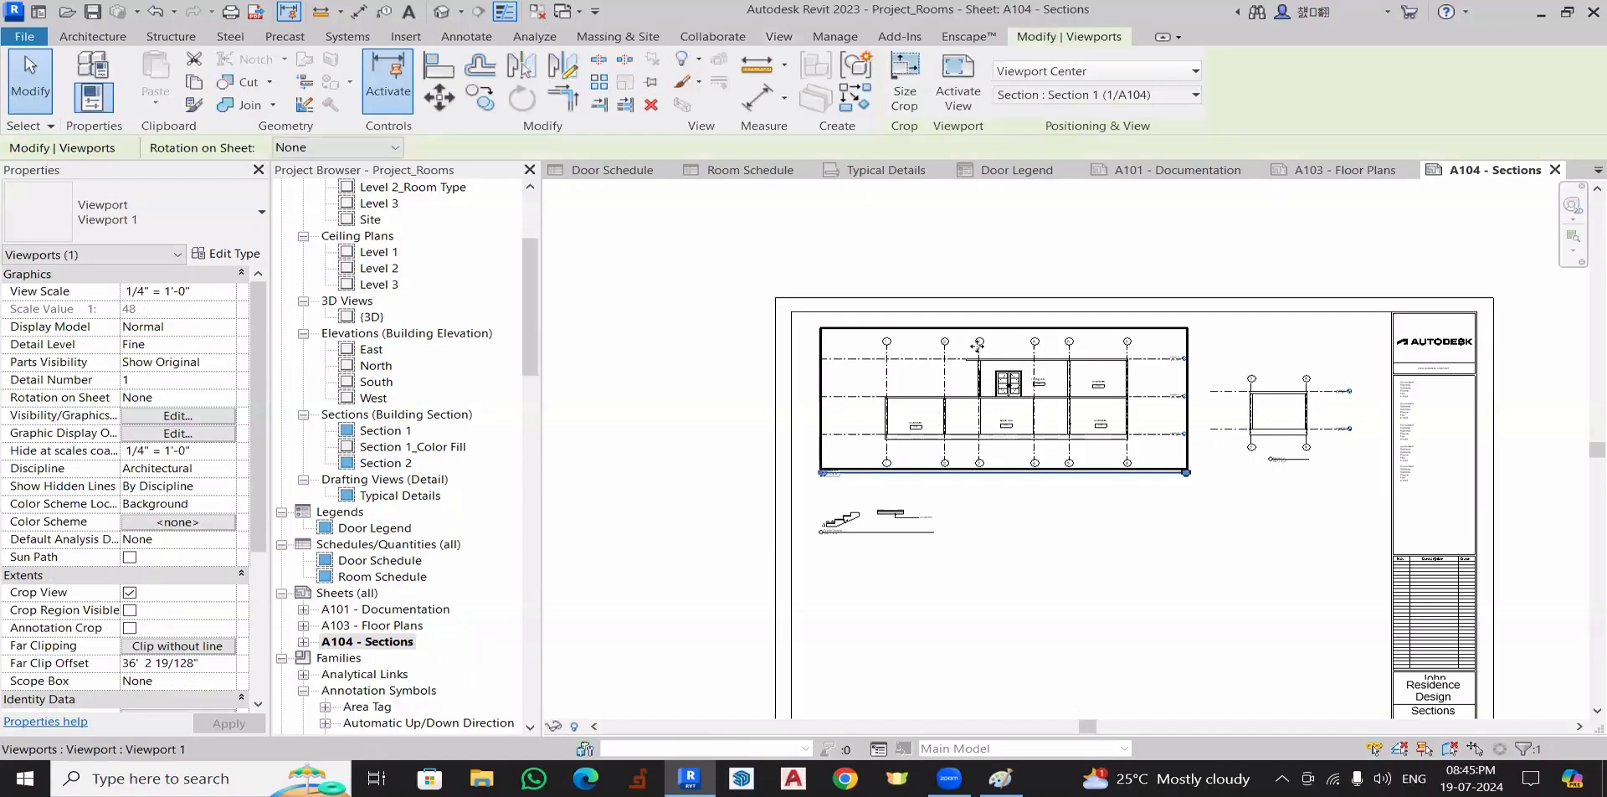
left_click(958, 90)
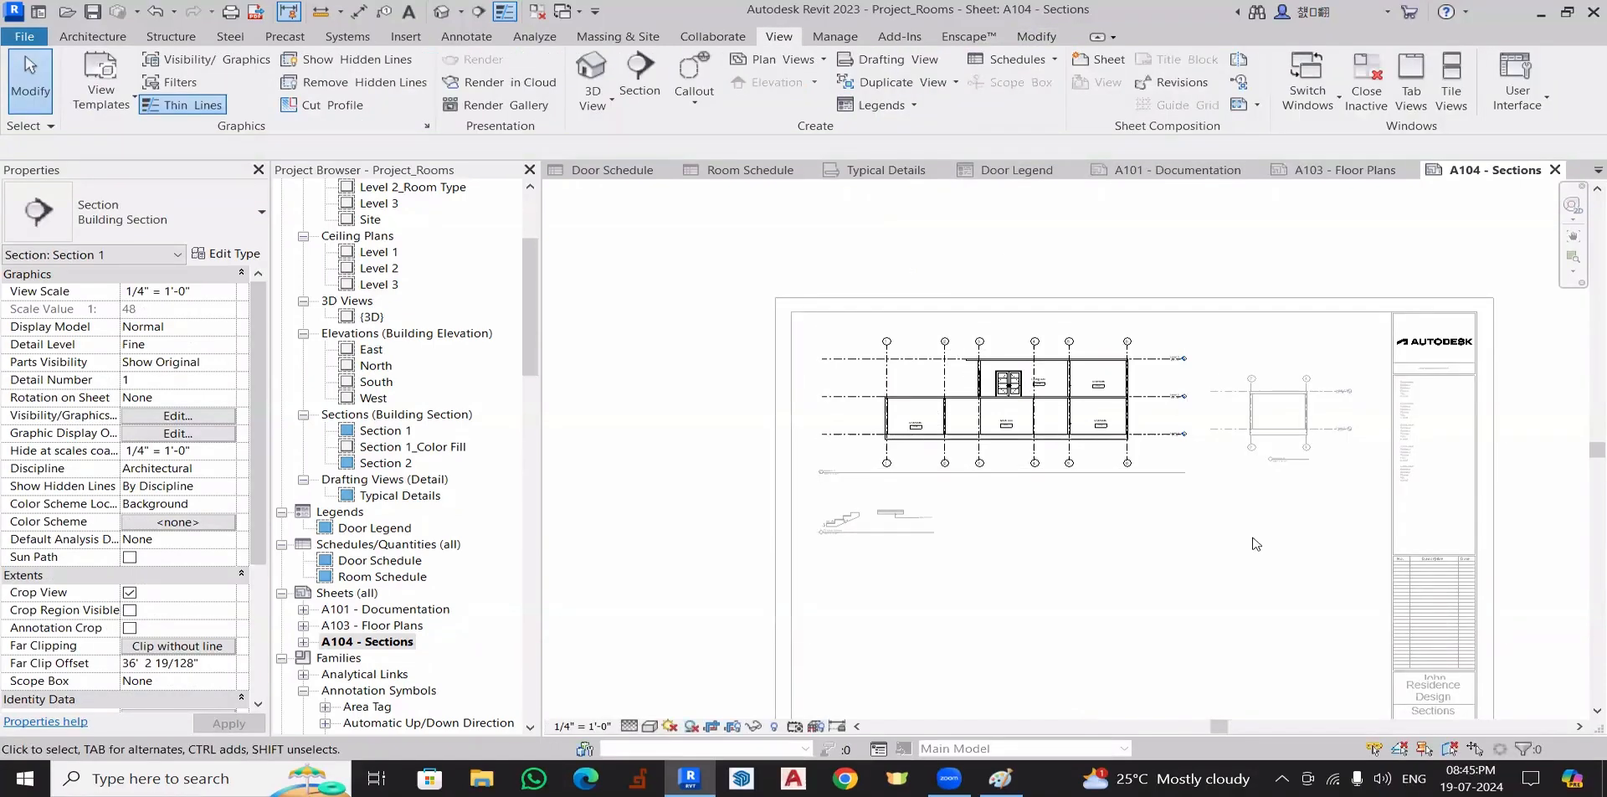
left_click(589, 257)
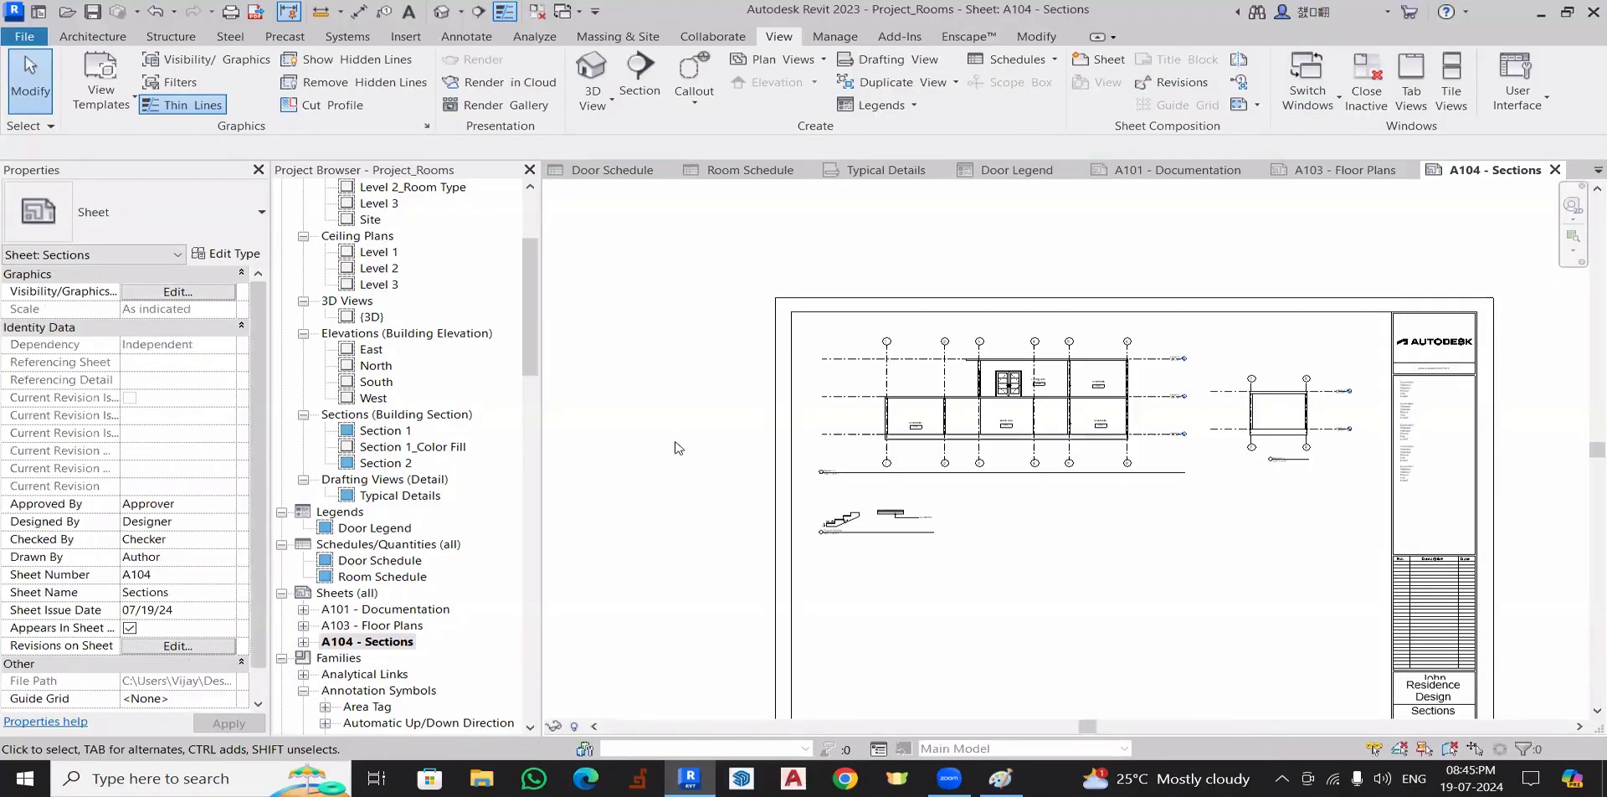
scroll(693, 379, "down", 4)
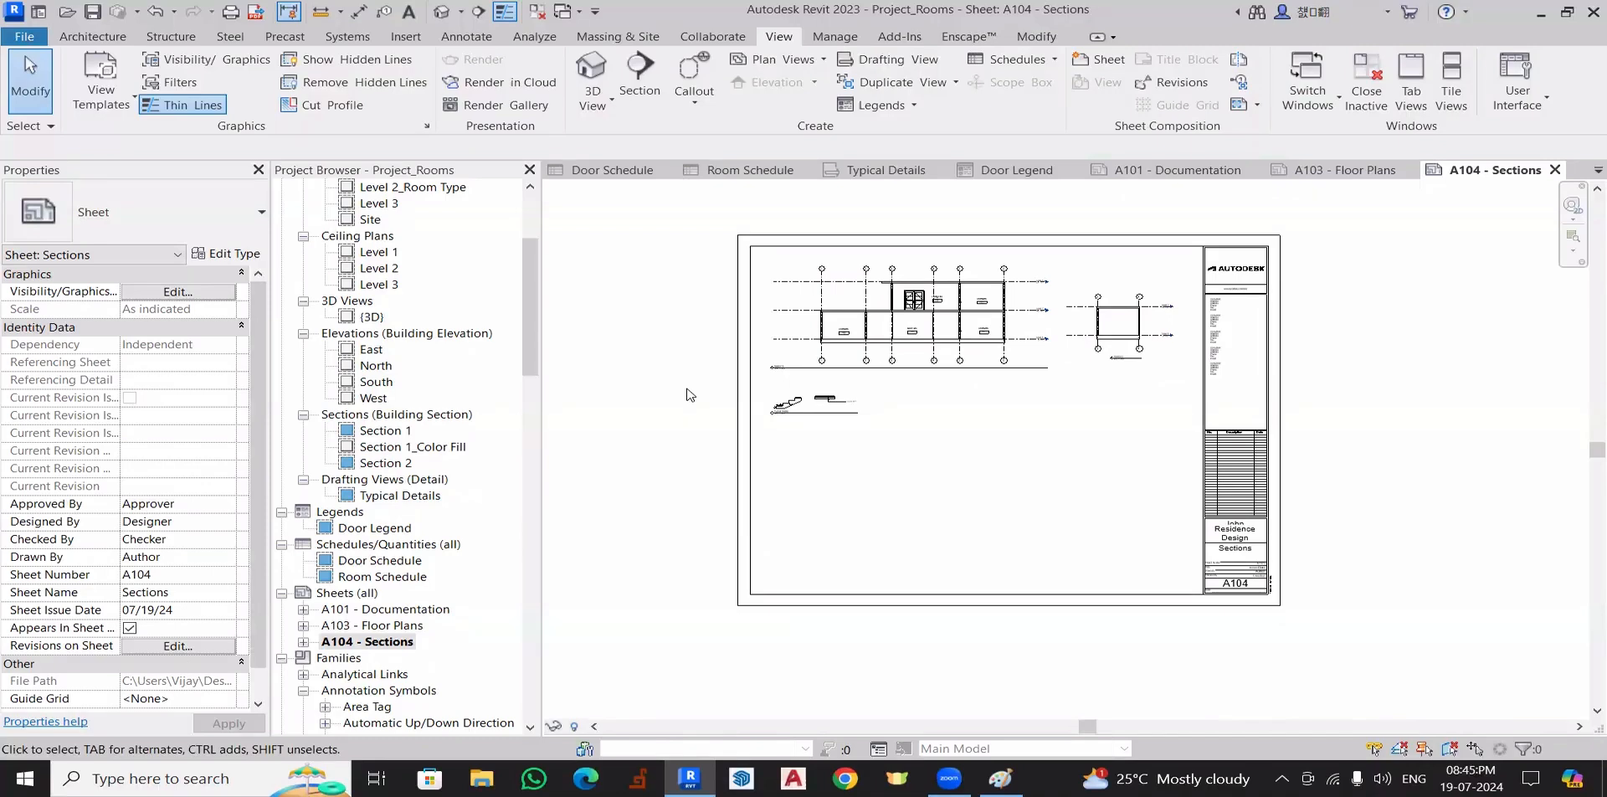
scroll(674, 419, "up", 1)
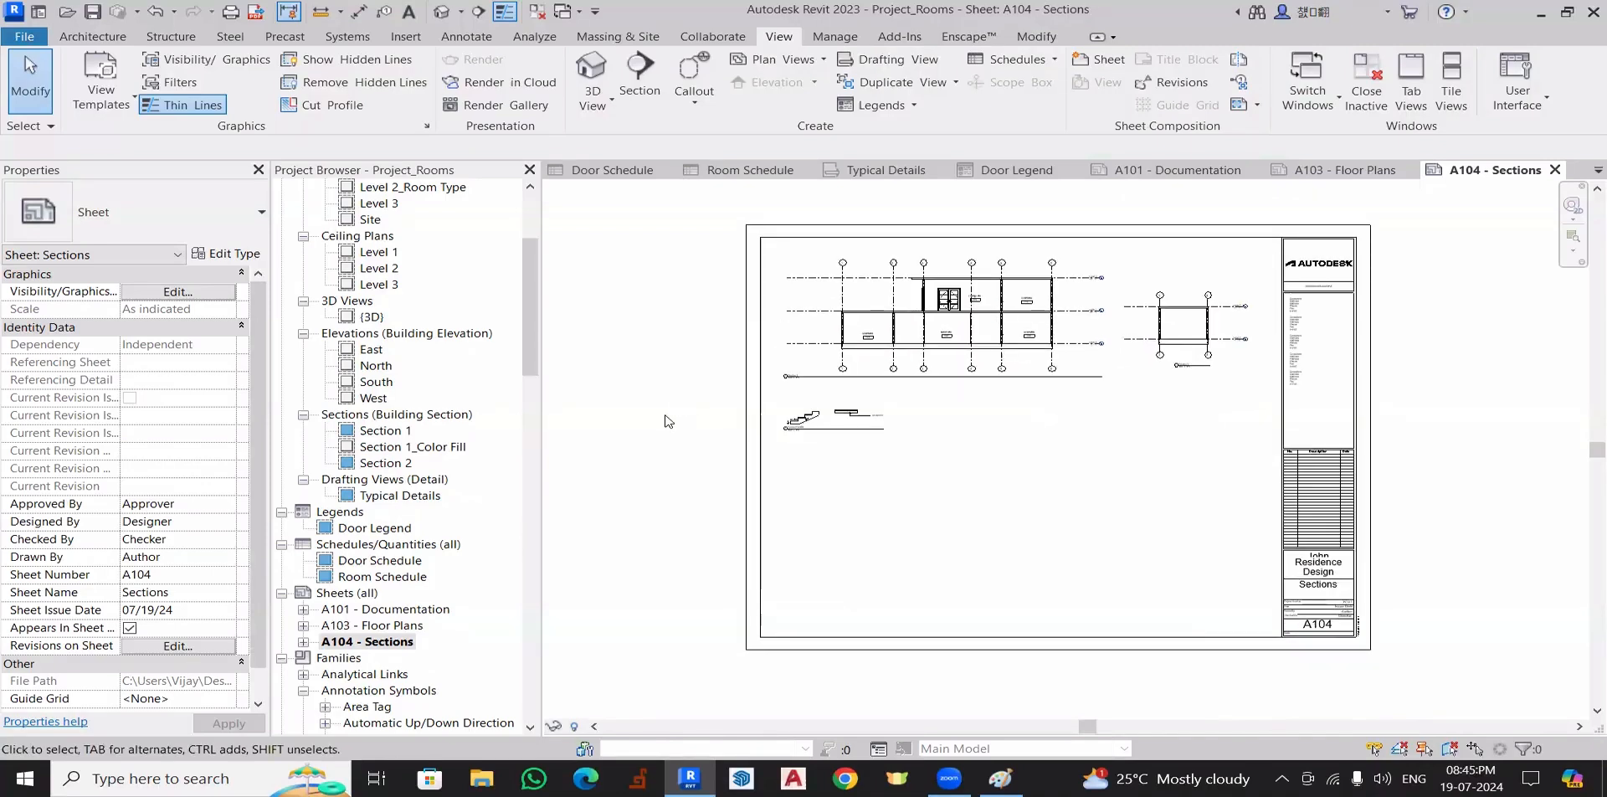